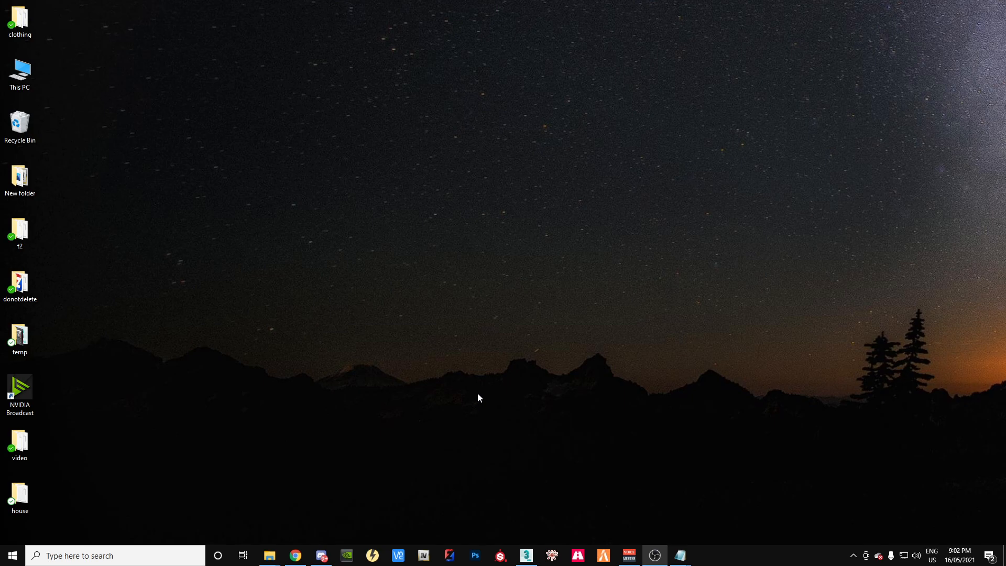
Step: Switch to 3ds Max, replace the current house scene with a new empty one using New All, and minimize the program
click(526, 556)
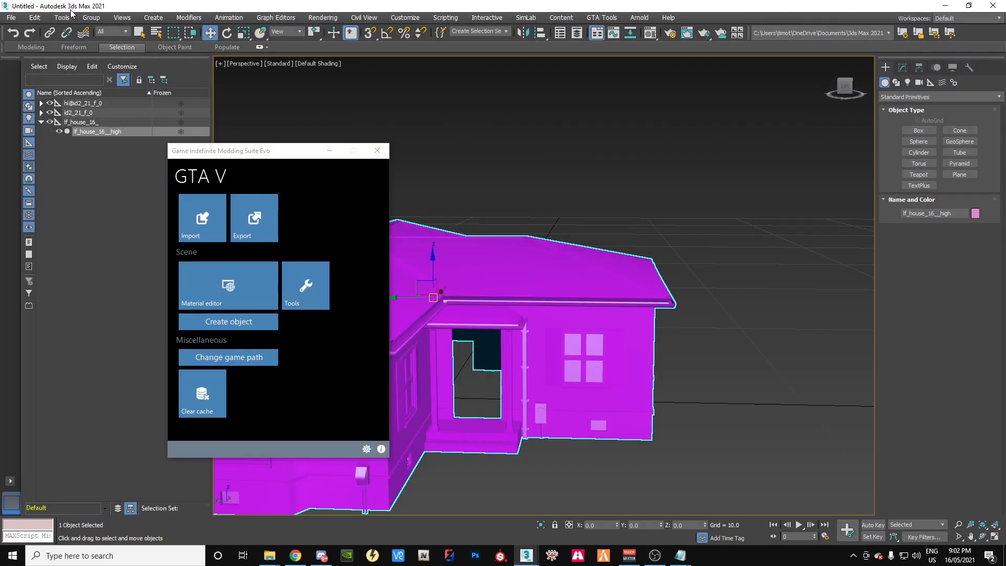
click(330, 151)
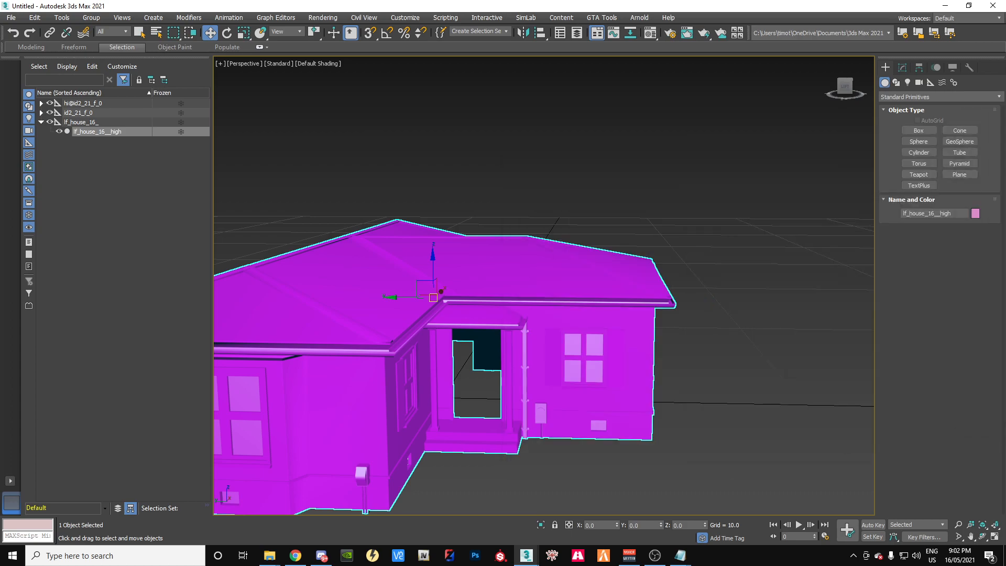
click(10, 18)
mouse_move(20, 35)
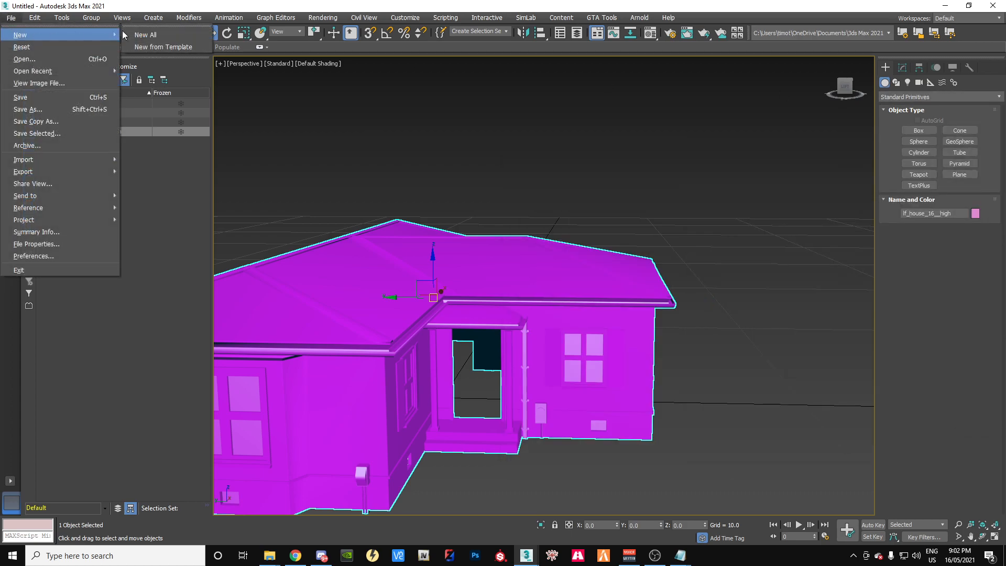
click(149, 36)
click(537, 298)
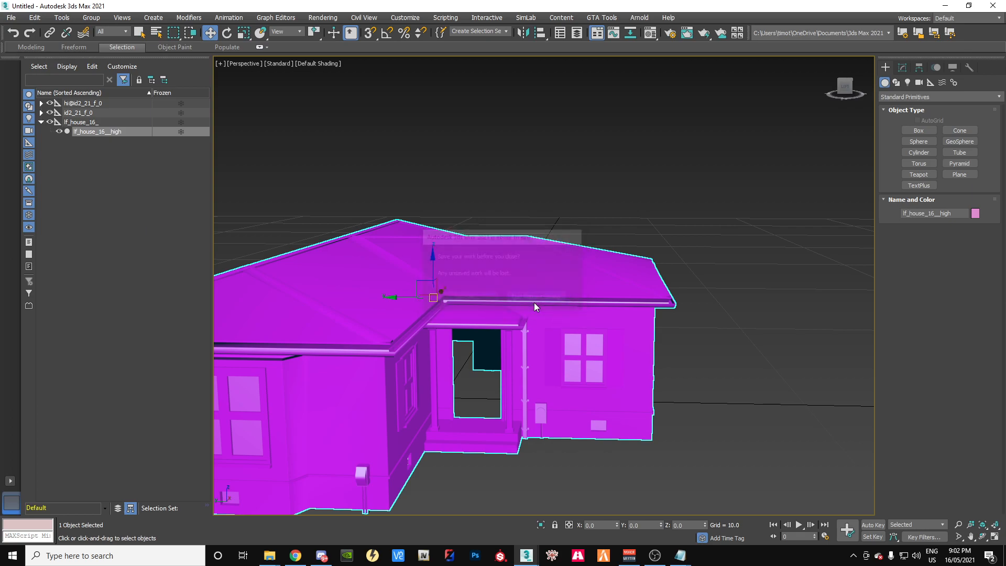
click(945, 5)
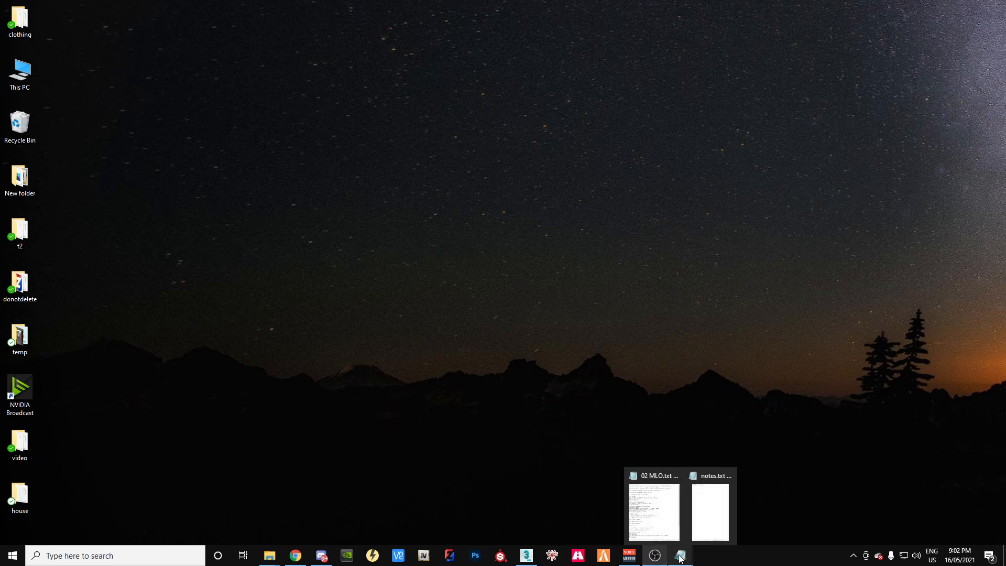
click(346, 327)
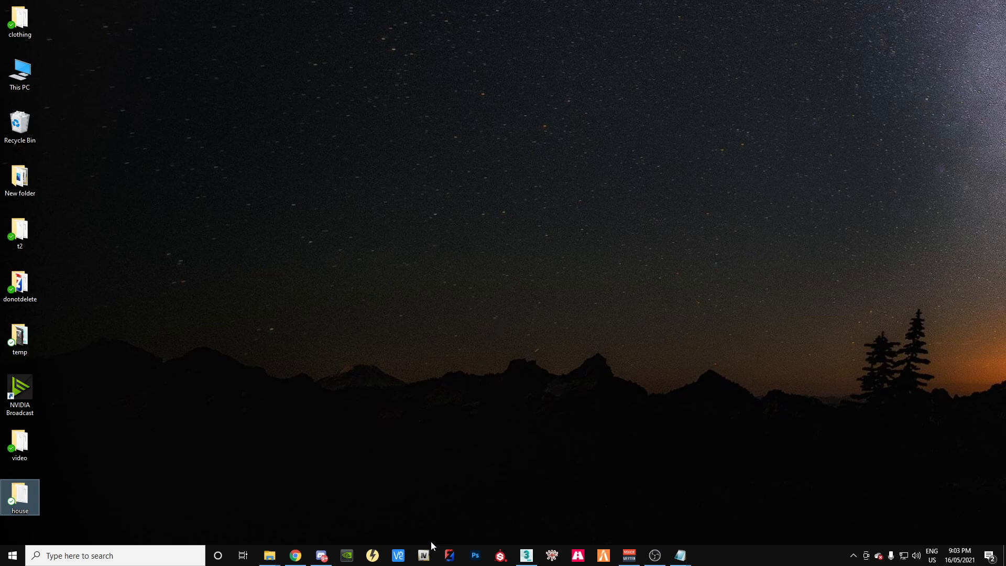
Step: Launch OpenIV for the Windows version of Grand Theft Auto V and enable edit mode
click(427, 556)
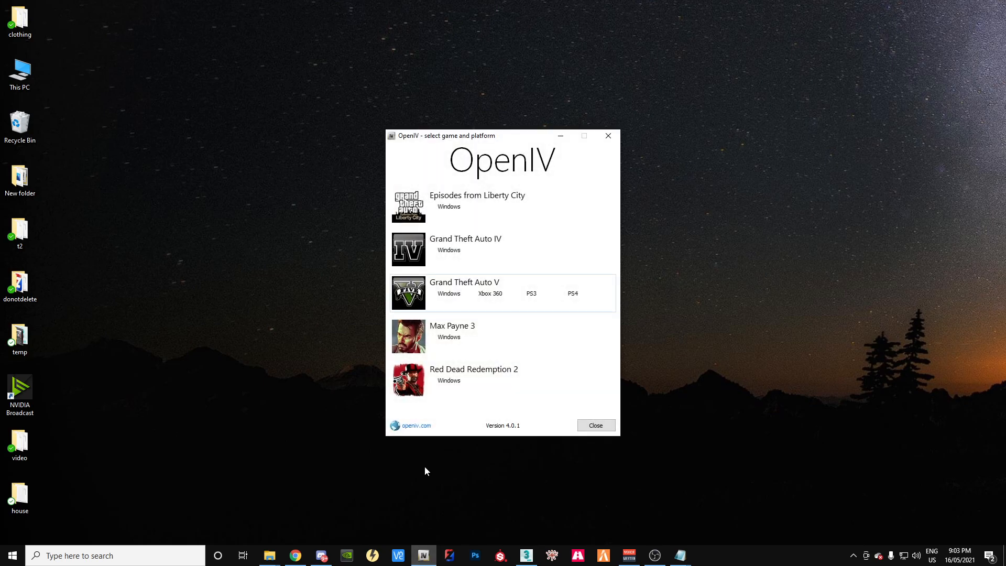
click(446, 295)
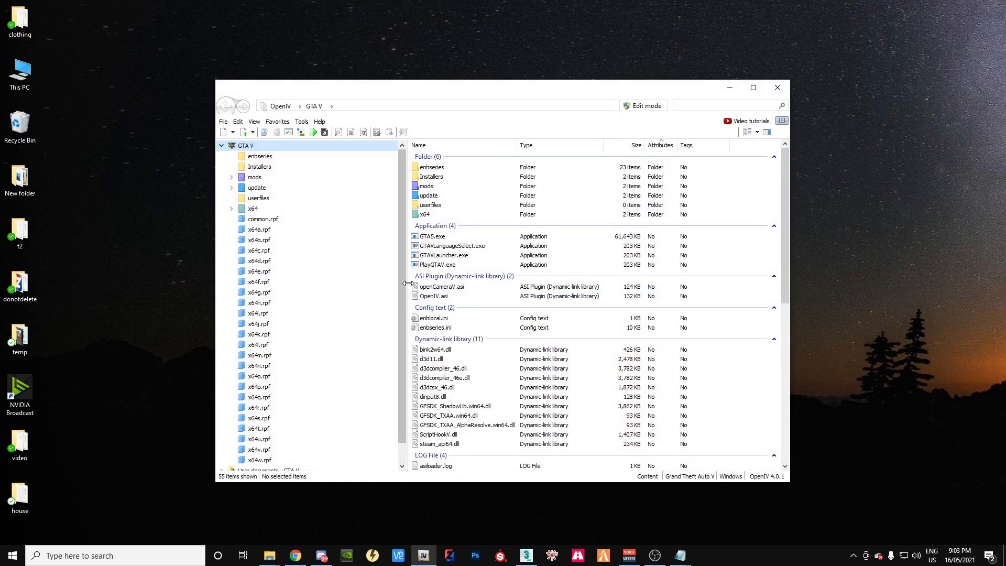
click(652, 106)
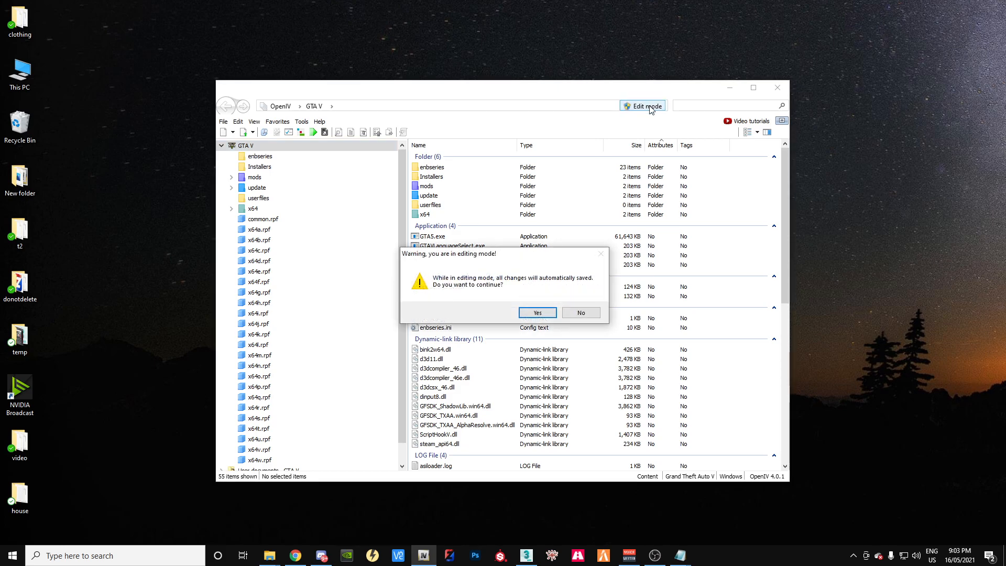
click(531, 316)
Step: Create a new folder named house inside mods/update/x64/dlcpacks
click(231, 177)
click(241, 187)
click(251, 199)
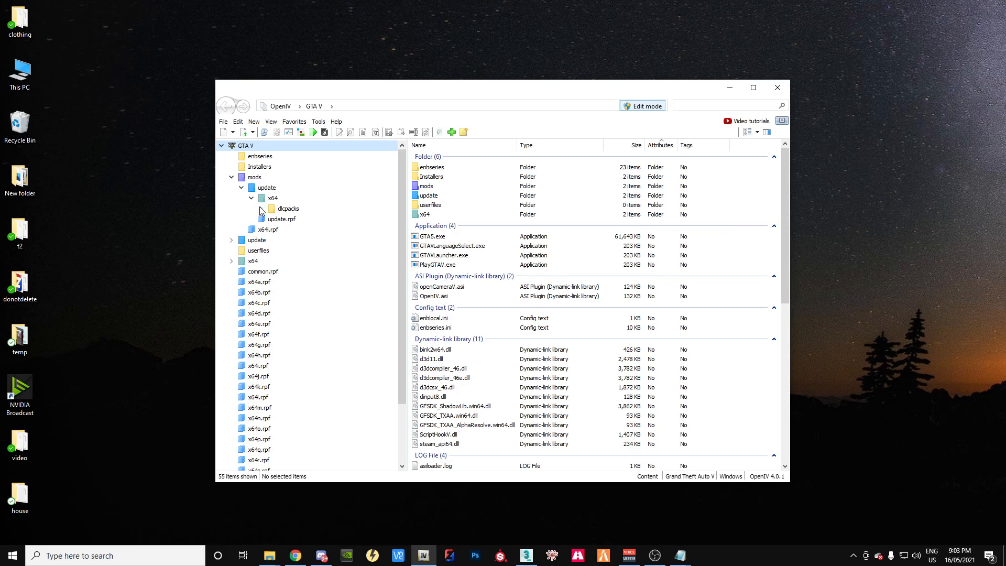
click(261, 209)
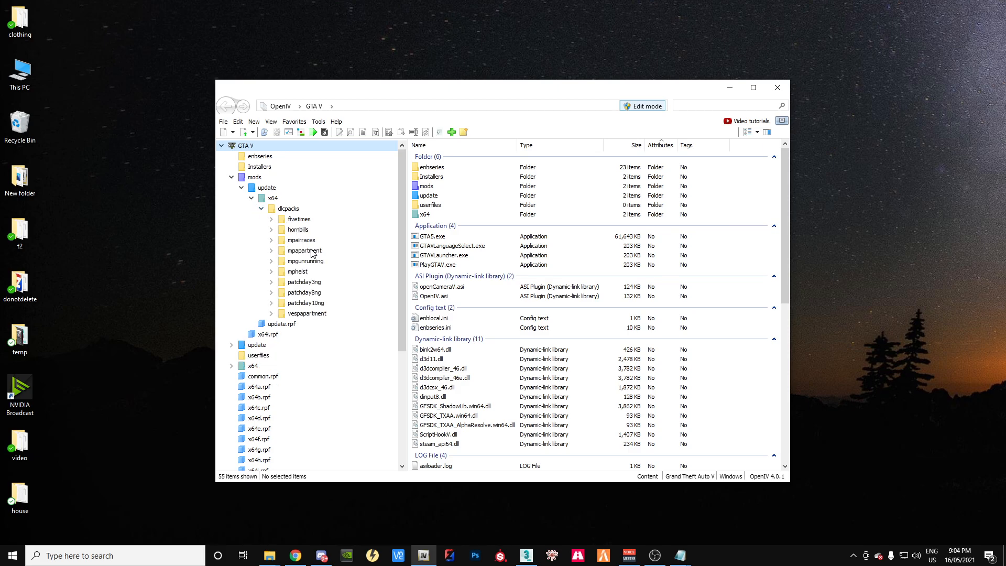
click(293, 209)
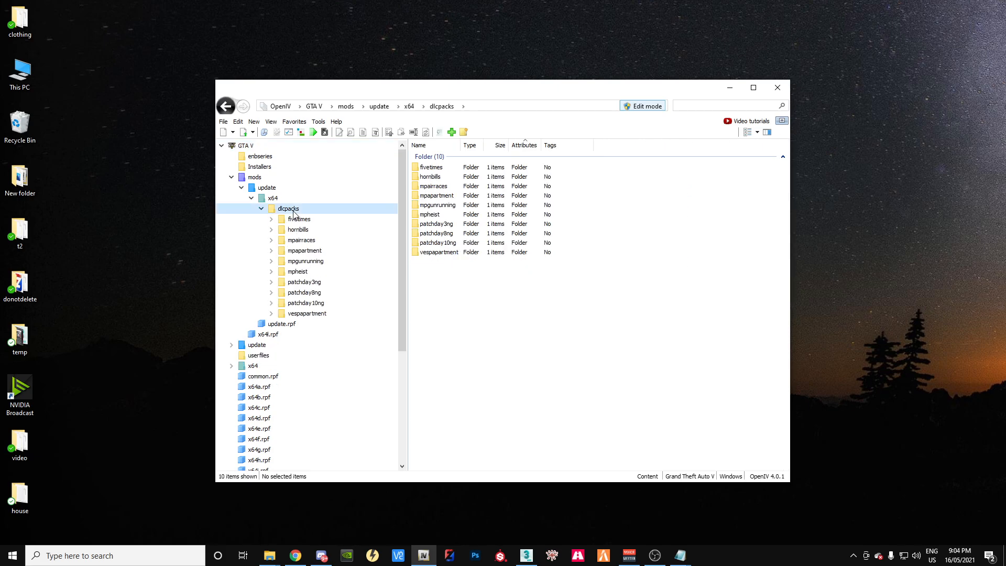
click(254, 121)
click(282, 159)
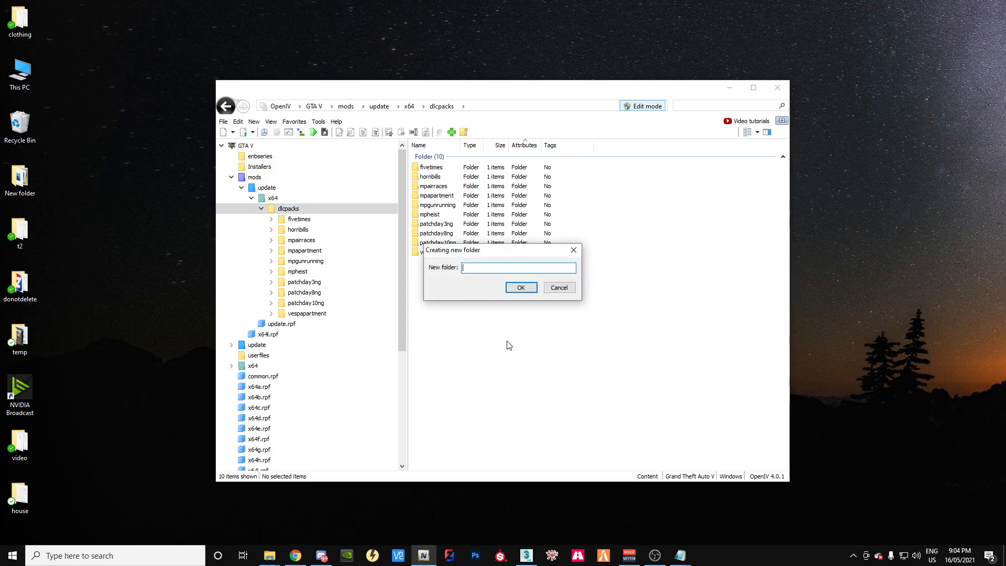
text(house)
key(Return)
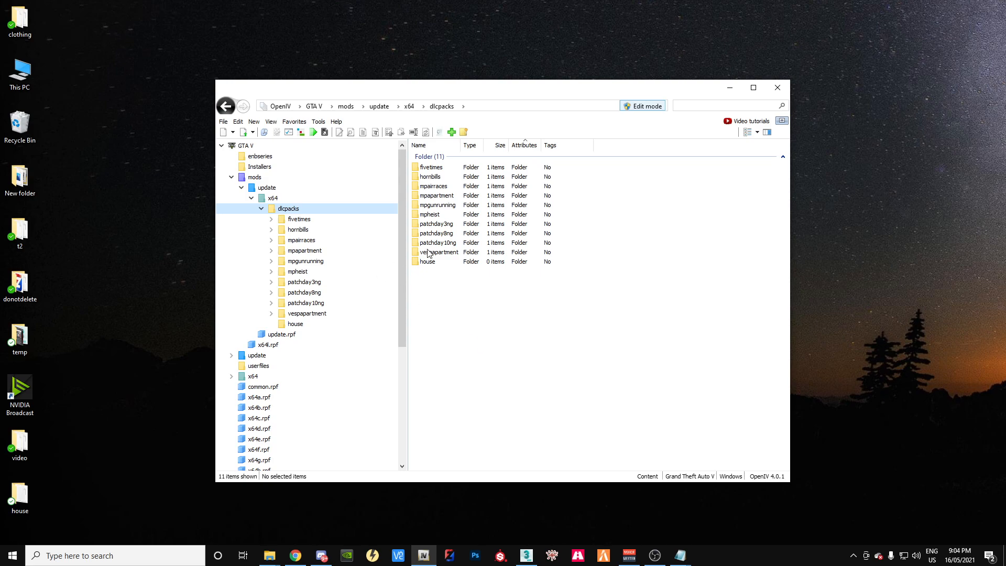
Step: Open the desktop's house folder in File Explorer beside OpenIV and go to dlc template/dlcname
drag(434, 94, 523, 67)
double_click(27, 497)
drag(466, 10, 322, 74)
drag(510, 59, 634, 61)
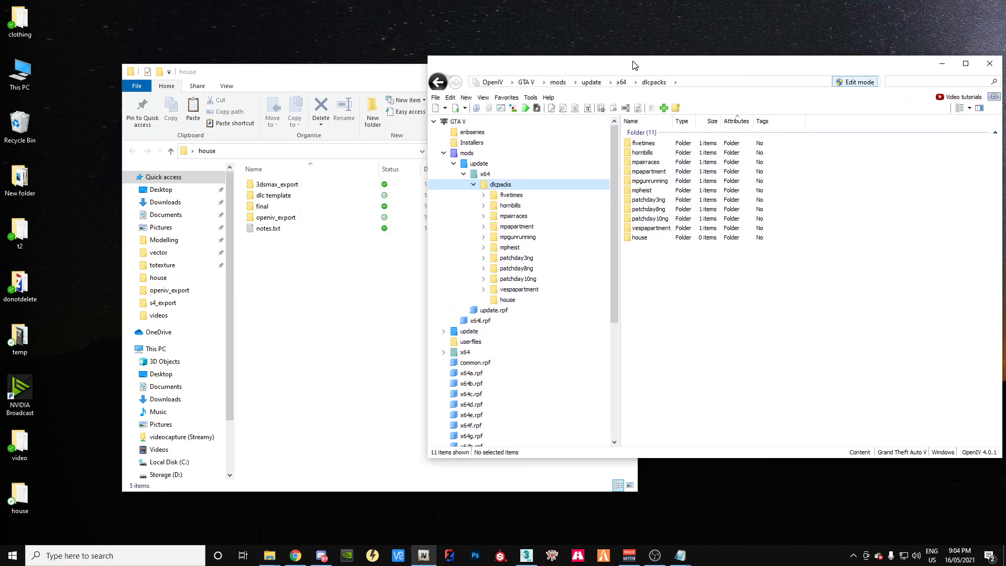
click(266, 200)
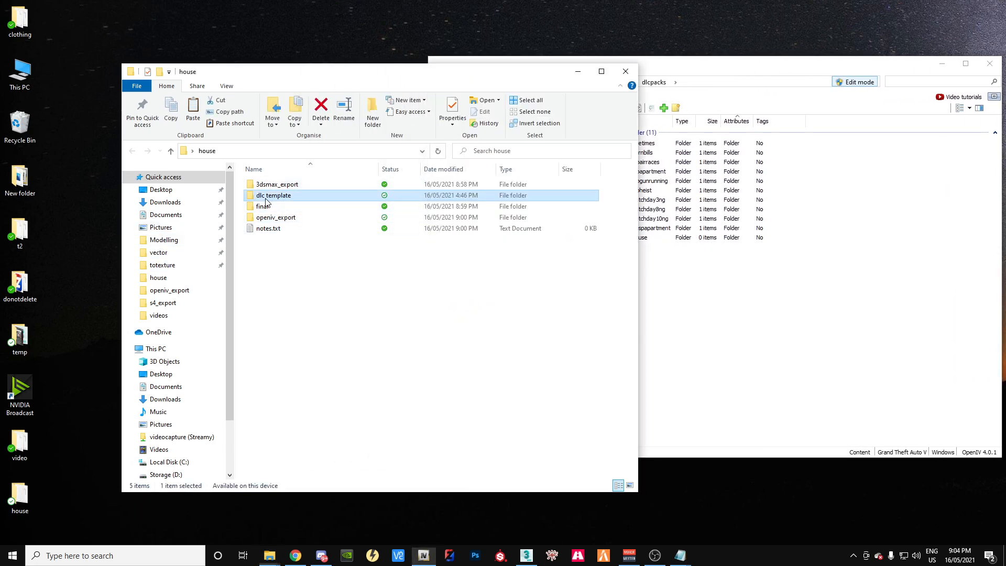
double_click(266, 202)
click(850, 320)
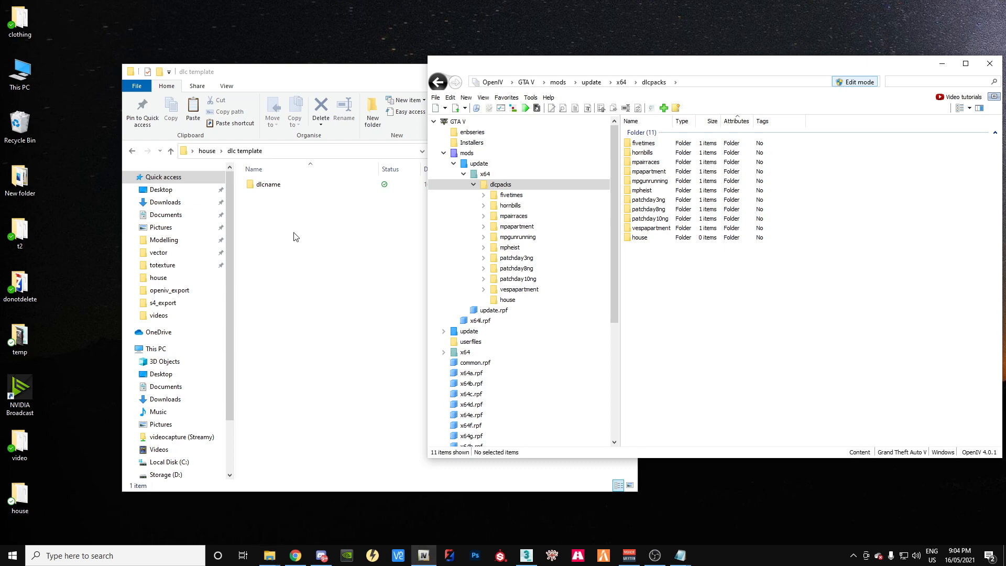
double_click(264, 187)
click(674, 63)
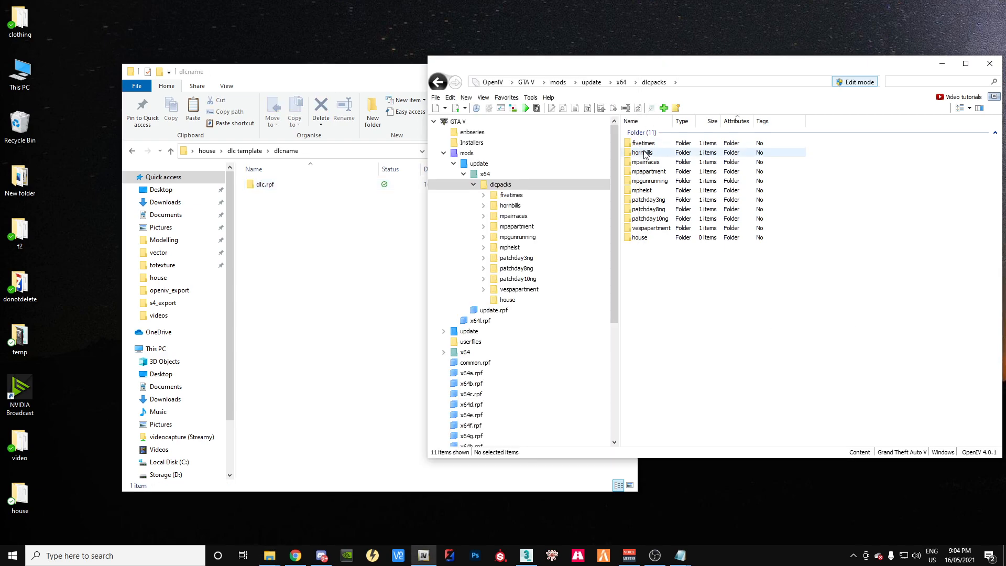
Step: Create a new RPF archive named dlc inside the house folder under dlcpacks
double_click(640, 238)
drag(637, 479, 419, 465)
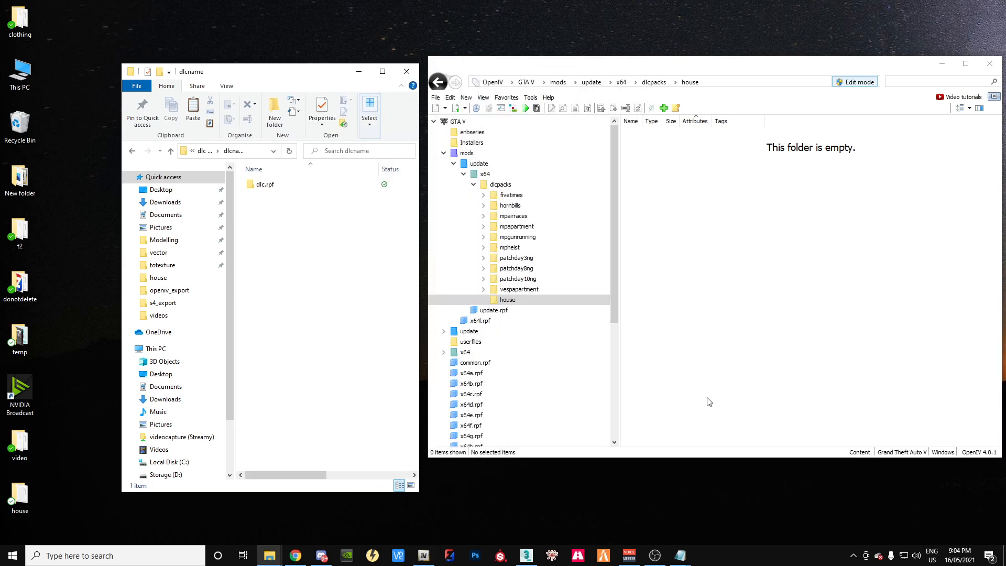
right_click(726, 202)
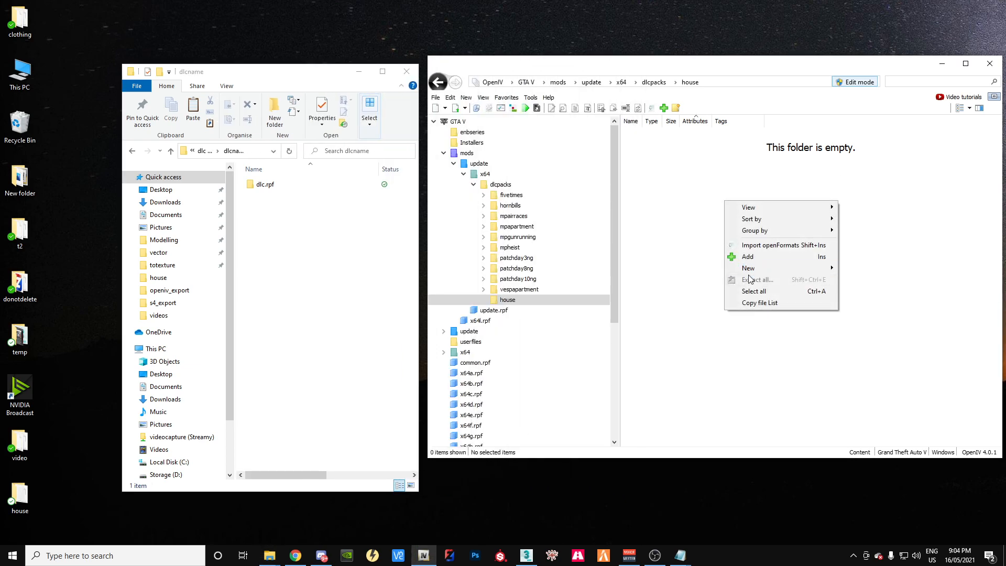
mouse_move(753, 269)
click(864, 285)
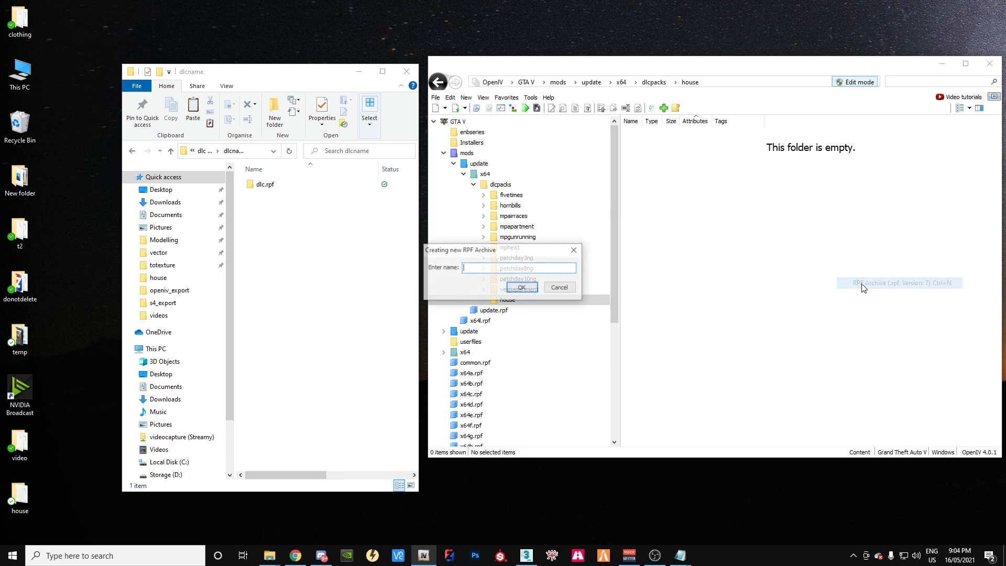
text(dl)
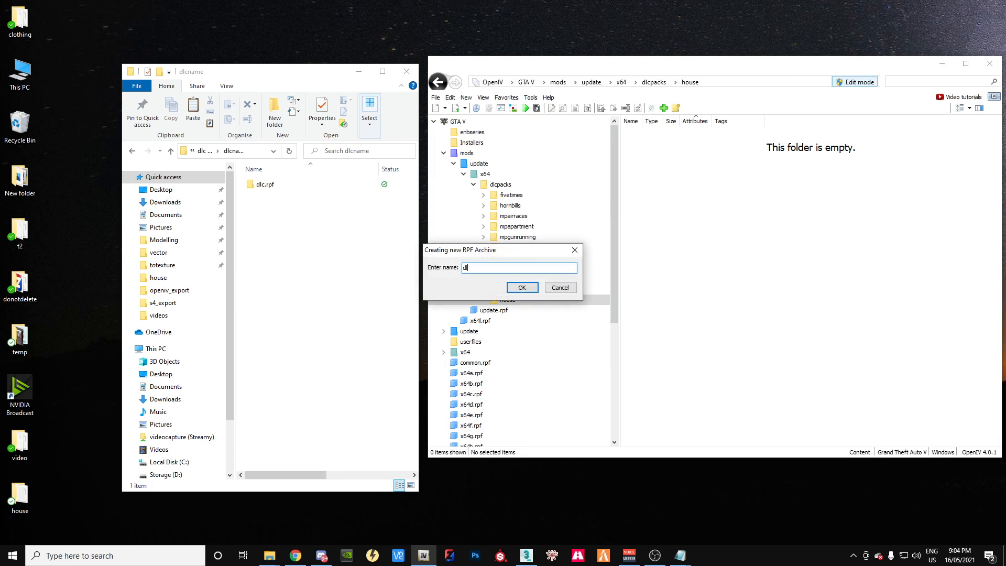
text(c)
key(Return)
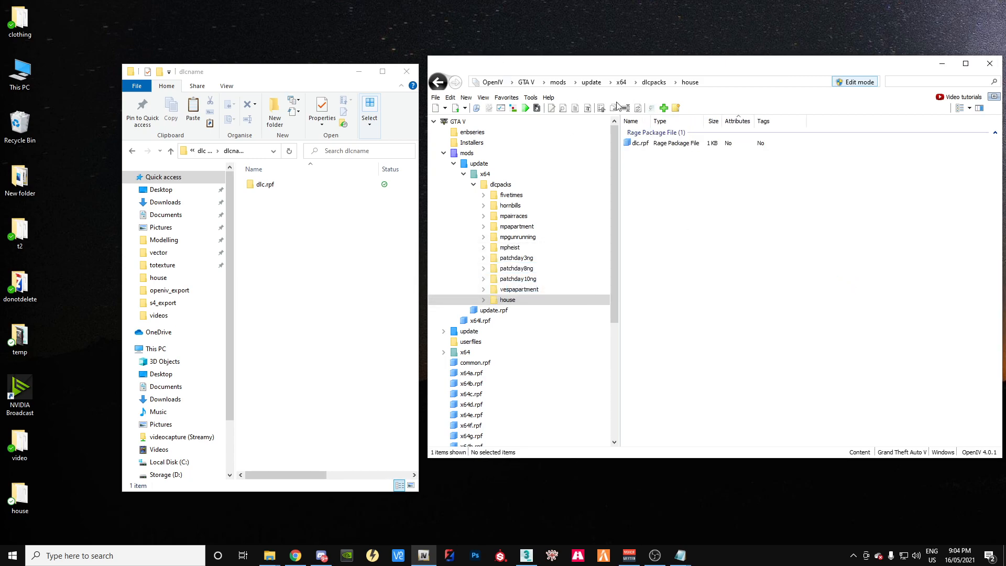
Step: Inside dlc.rpf, create an RPF archive named object and add content.xml and setup2.xml from the template's dlc.rpf folder
double_click(265, 186)
double_click(681, 142)
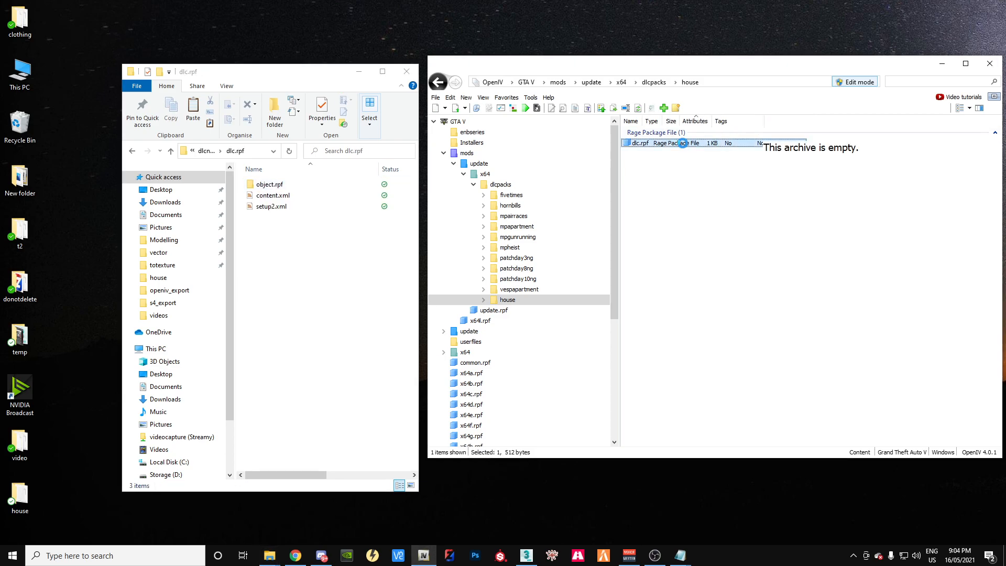
right_click(669, 196)
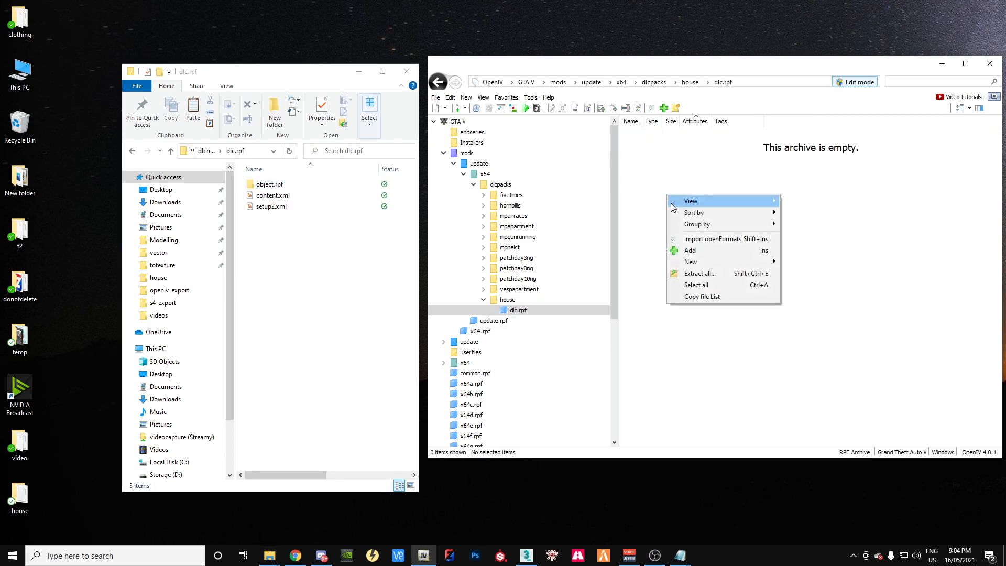
mouse_move(703, 262)
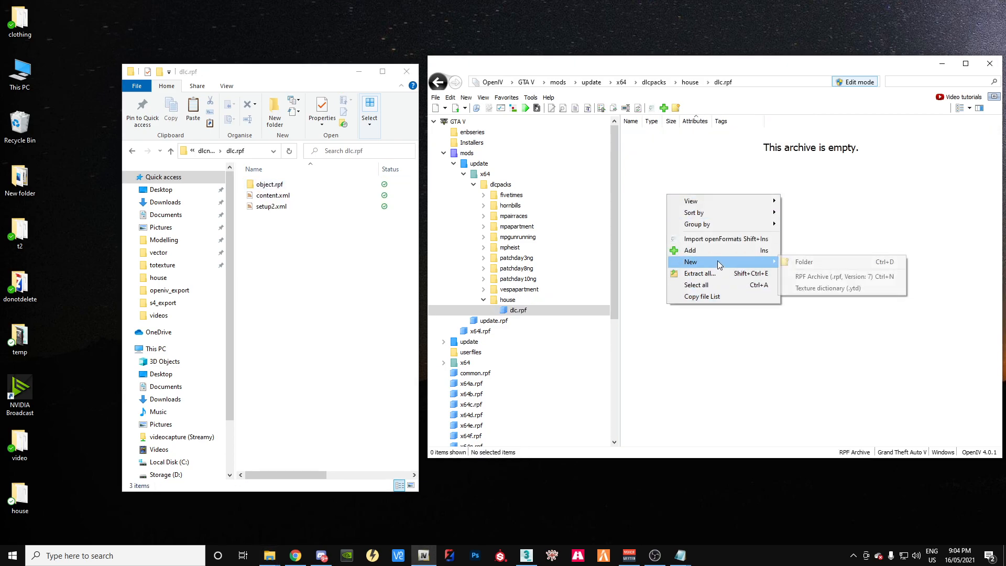
click(825, 277)
text(object)
key(Return)
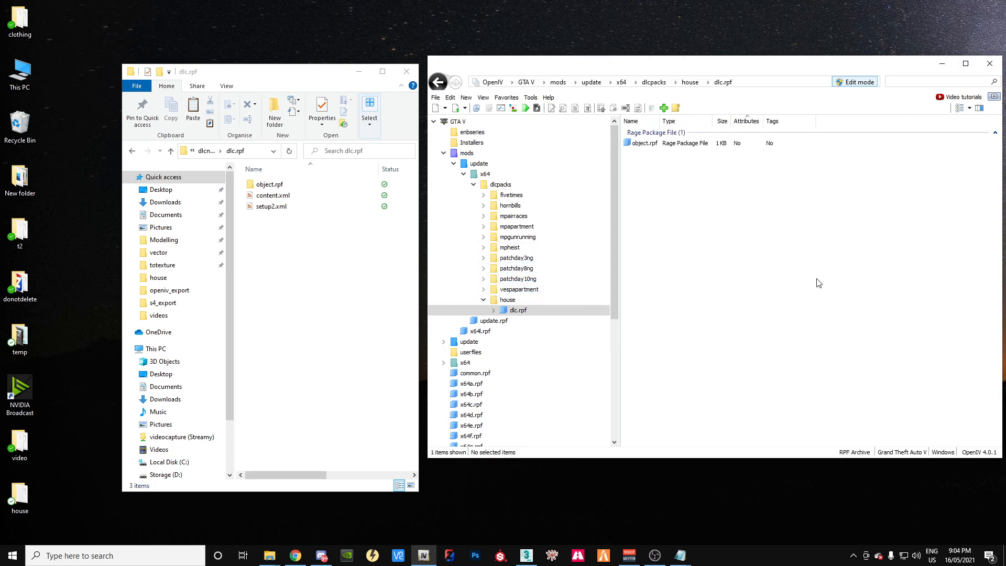
drag(254, 234, 650, 217)
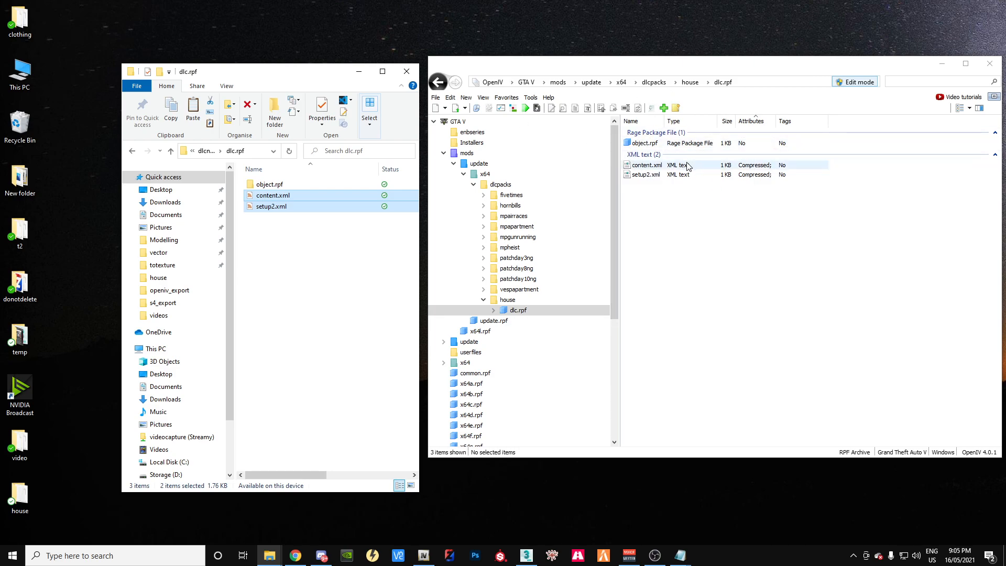
double_click(646, 167)
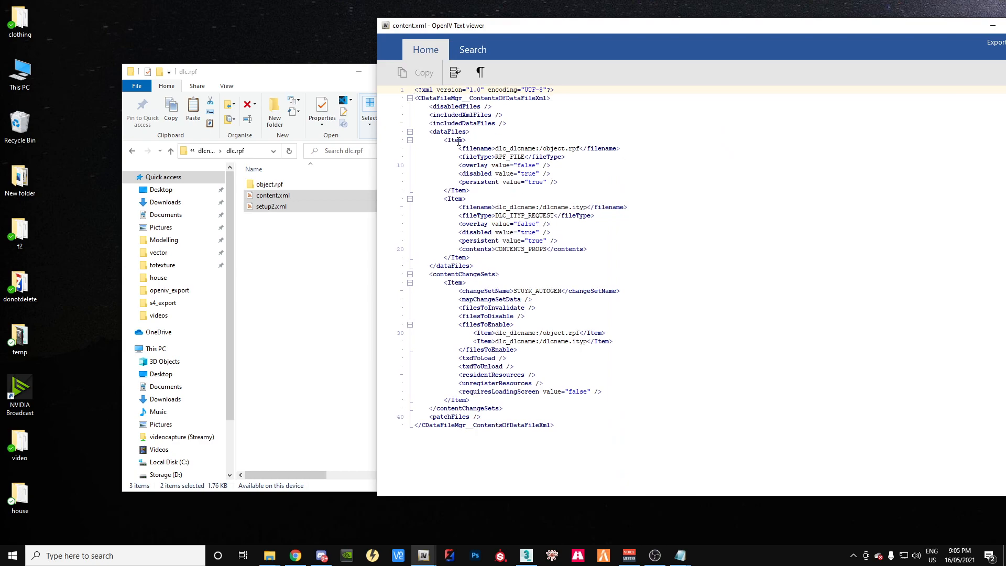
drag(732, 30, 586, 57)
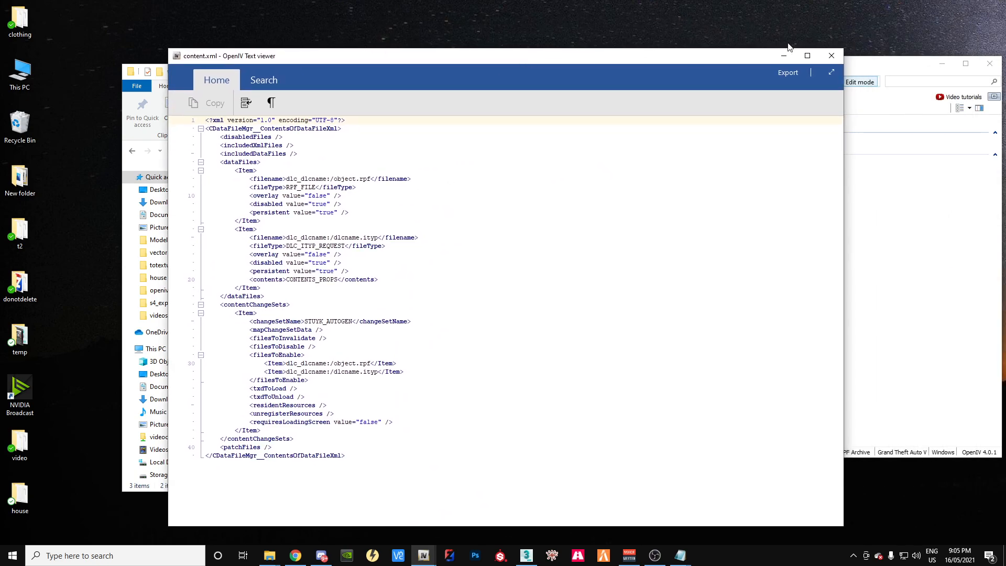
click(830, 55)
Step: Edit content.xml in dlc.rpf, changing the two dataFiles filenames to dlc_house:/object.rpf and dlc_house:/house.ityp
right_click(656, 168)
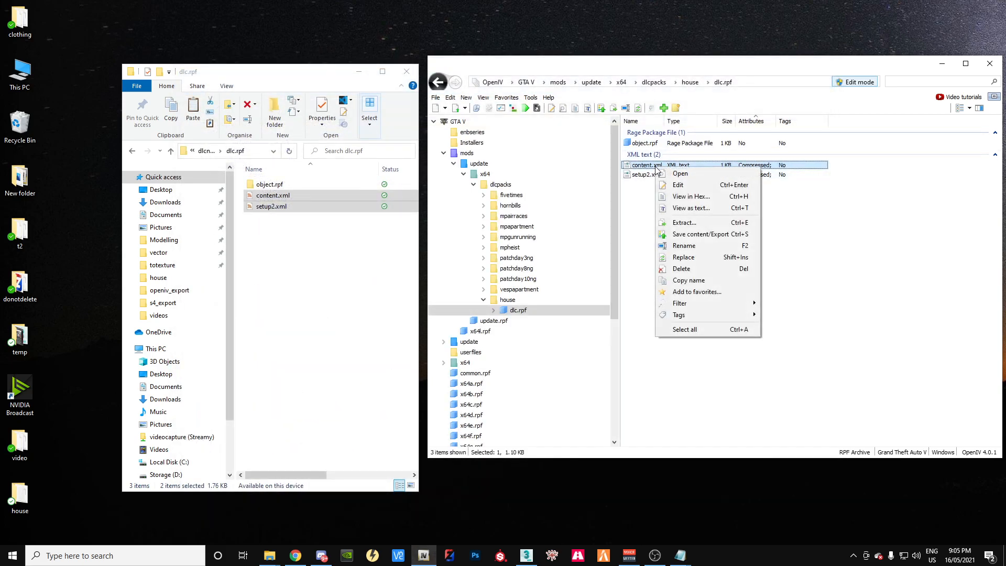
click(674, 177)
drag(530, 30, 487, 43)
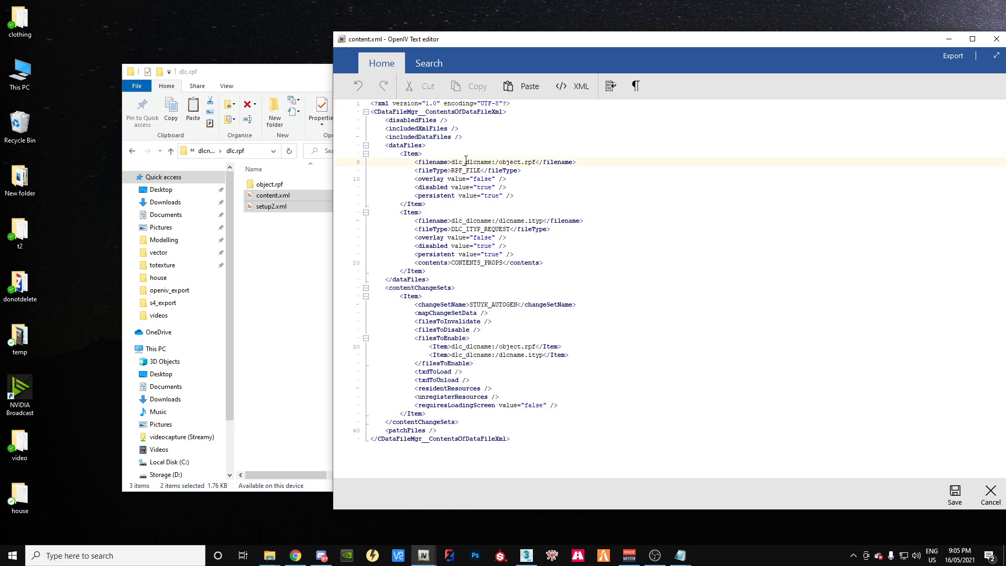
drag(466, 163, 488, 164)
text(house)
drag(467, 220, 492, 220)
text(house)
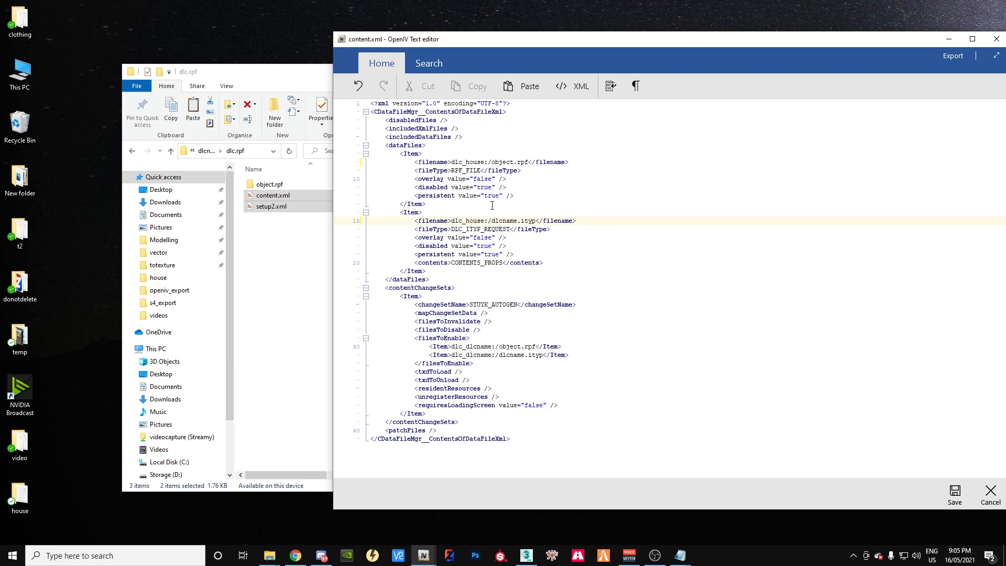
double_click(498, 221)
text(house)
Step: Change the filesToEnable items in content.xml to dlc_house:/object.rpf and dlc_house:/house.ityp, and save the file
drag(466, 346, 492, 346)
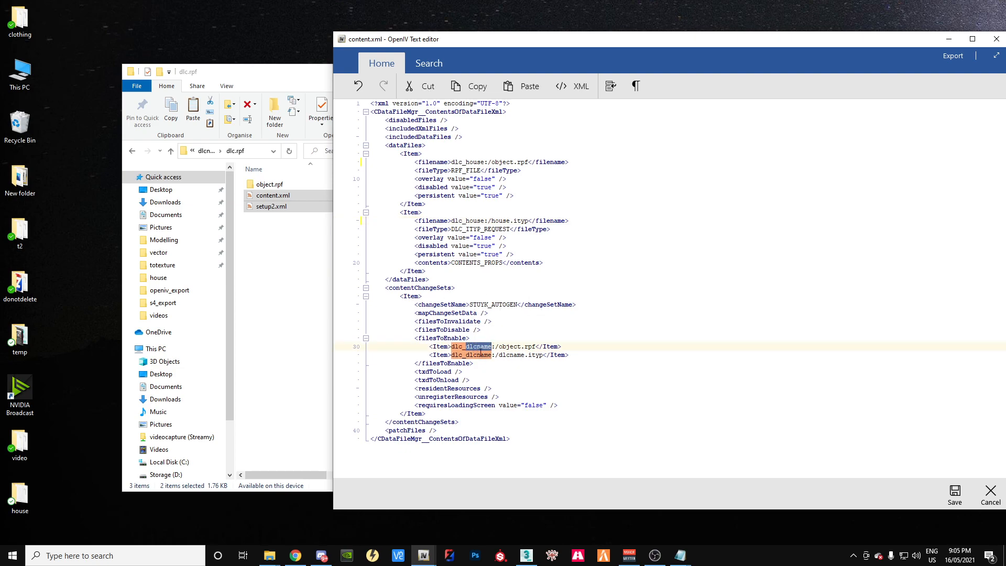
text(house)
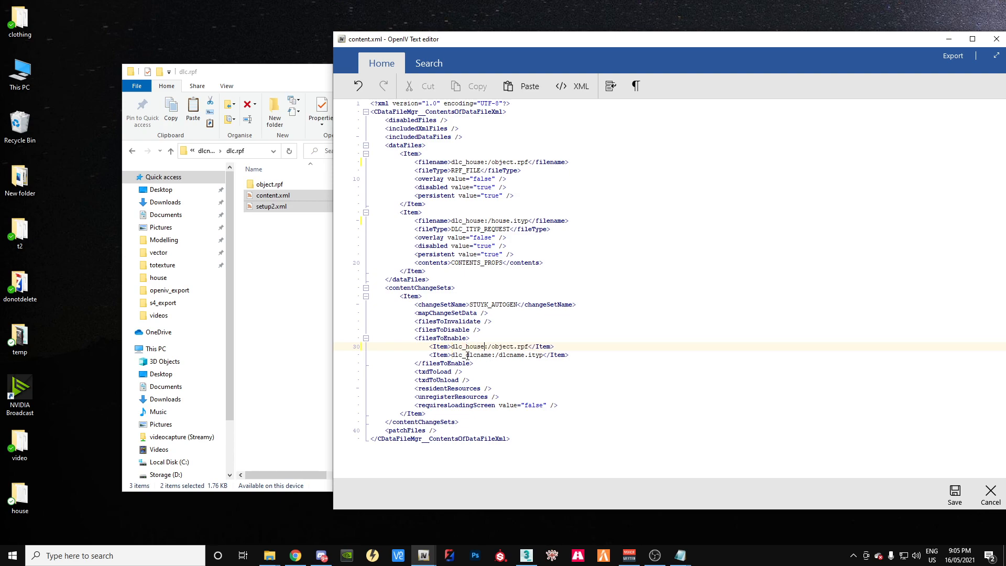
drag(466, 355, 491, 357)
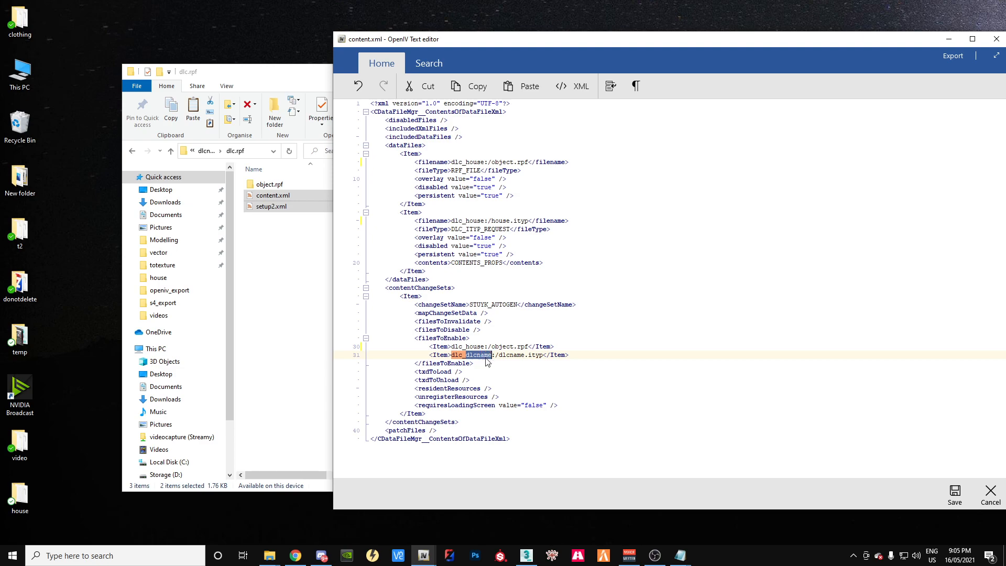
text(house)
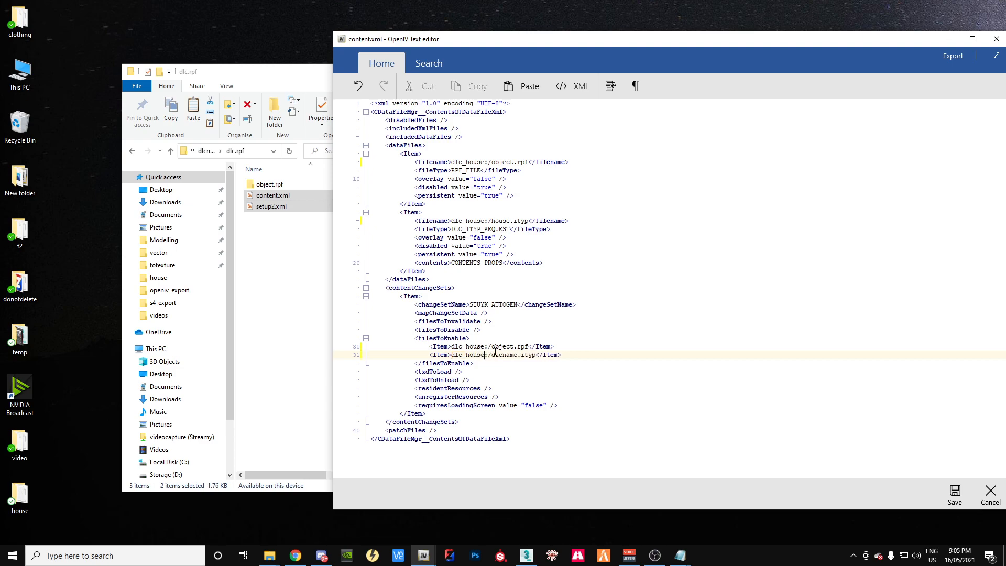
drag(492, 357, 517, 357)
text(house)
drag(695, 39, 551, 31)
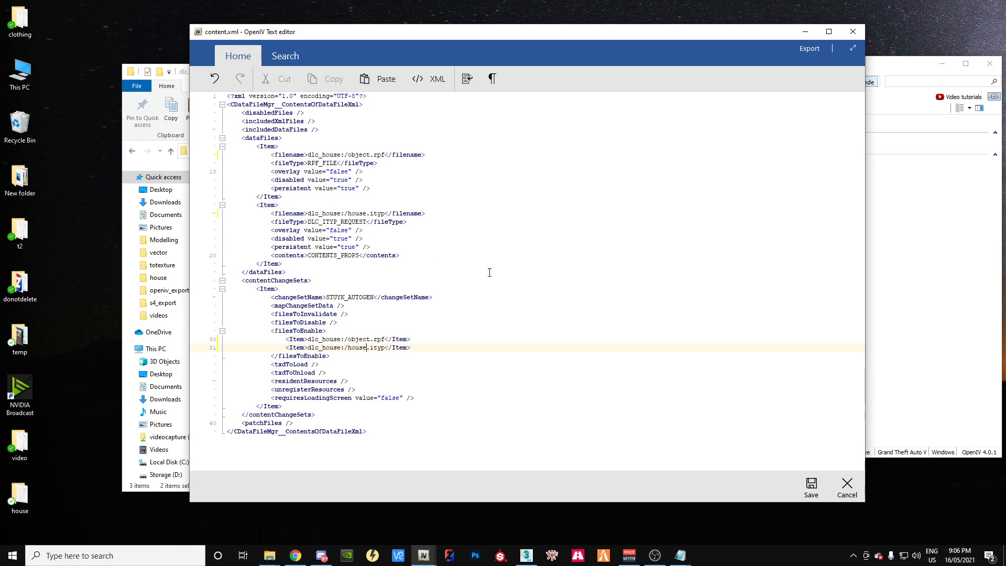
click(810, 485)
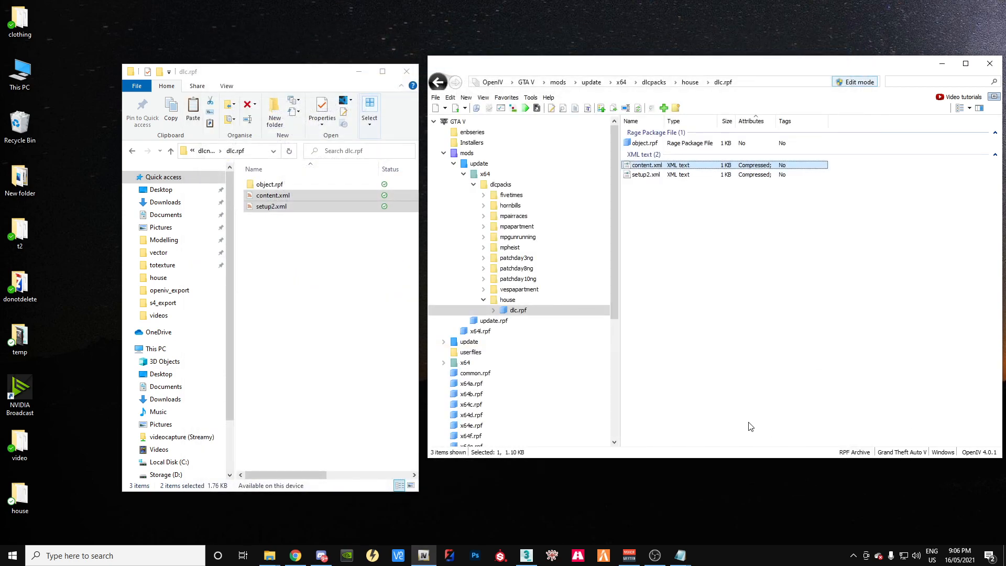
Step: Import the template's three object.rpf XML files (_manifest.ymf, interior_template.ytyp and interior_template_milo_.ymap) into the pack's object.rpf
double_click(644, 143)
double_click(269, 184)
drag(310, 247, 736, 196)
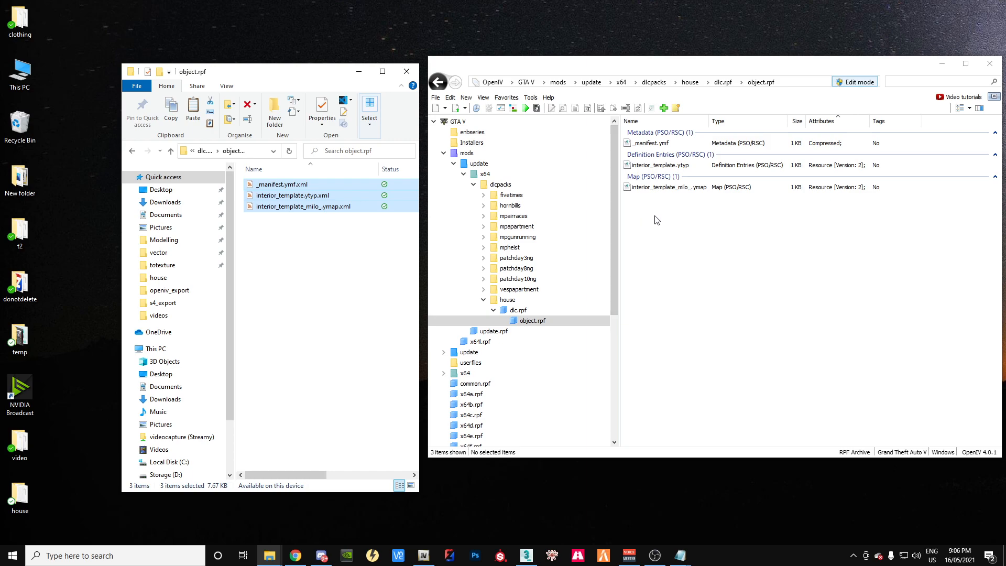
double_click(649, 144)
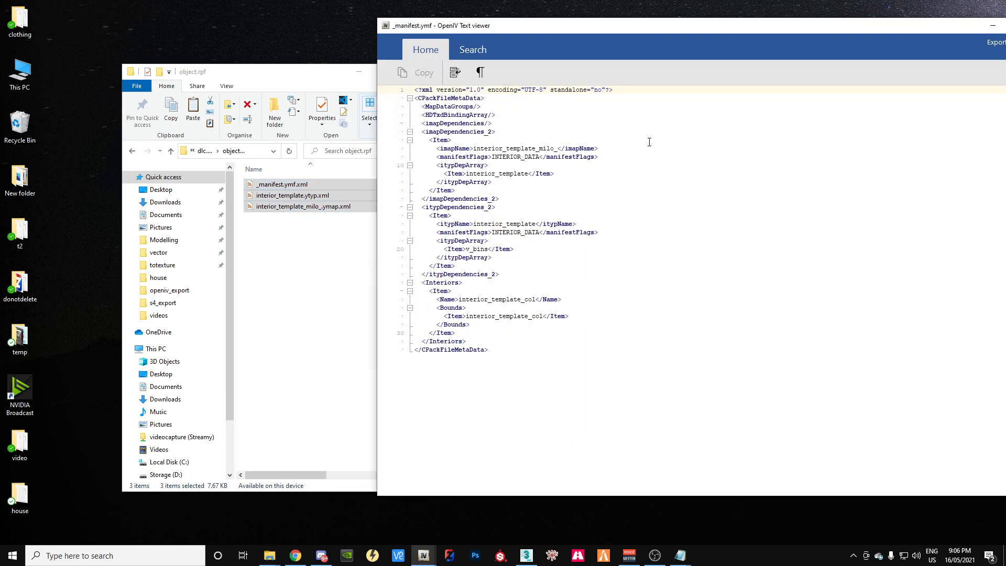
drag(652, 36, 543, 60)
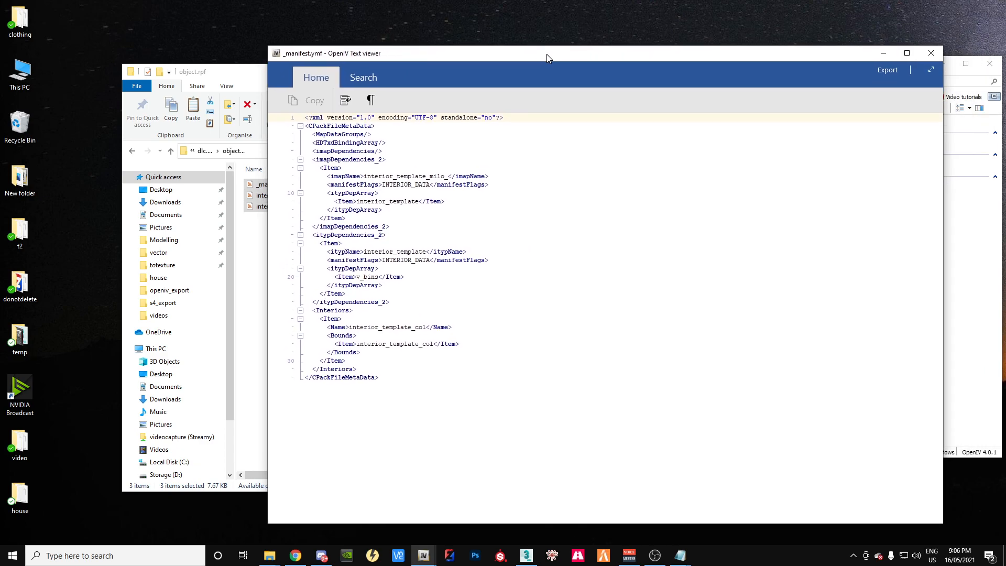
click(931, 53)
Step: Open _manifest.ymf for editing and, under imapDependencies_2, set imapName to house_milo_ and the itypDepArray item to house
right_click(659, 146)
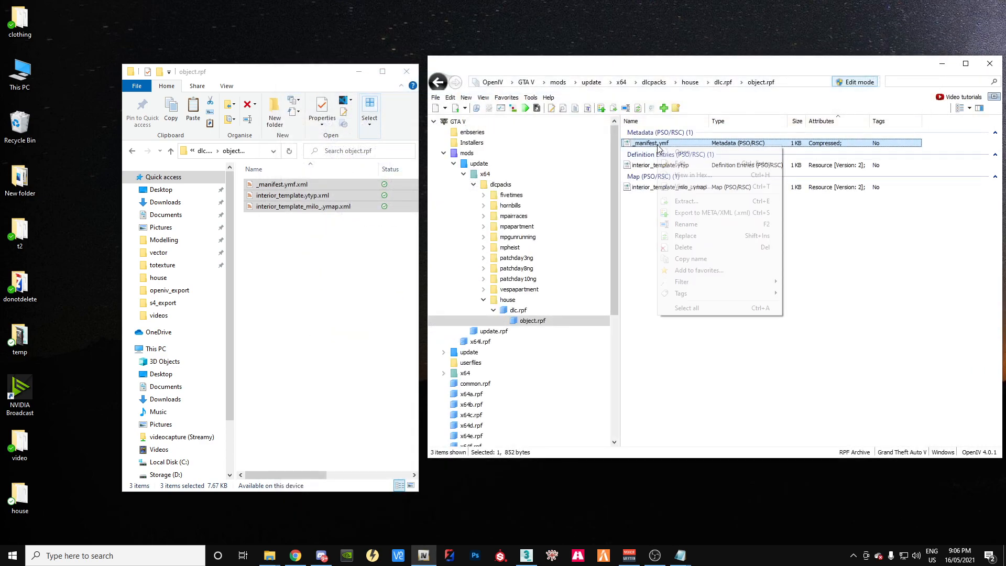
click(679, 164)
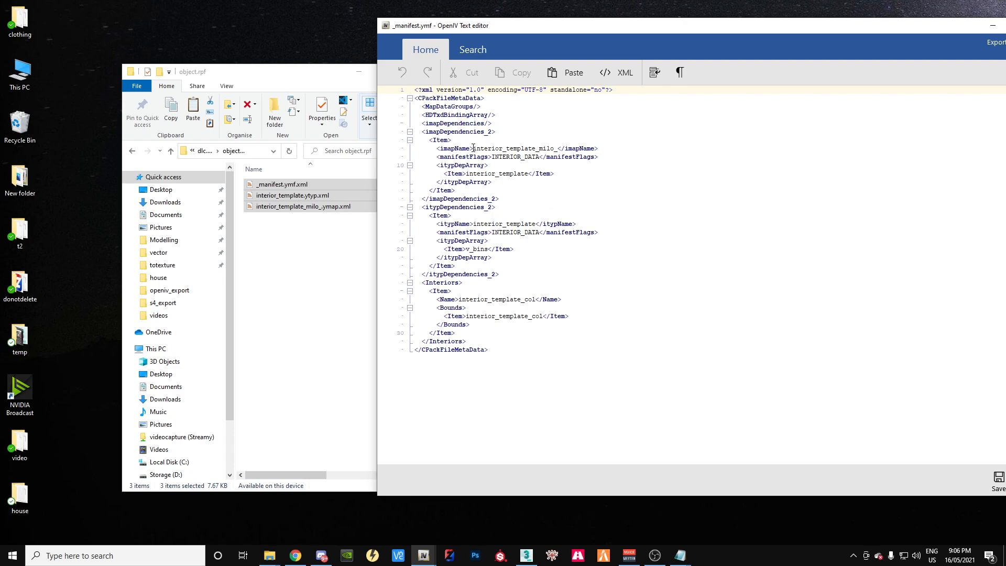
drag(473, 149, 553, 150)
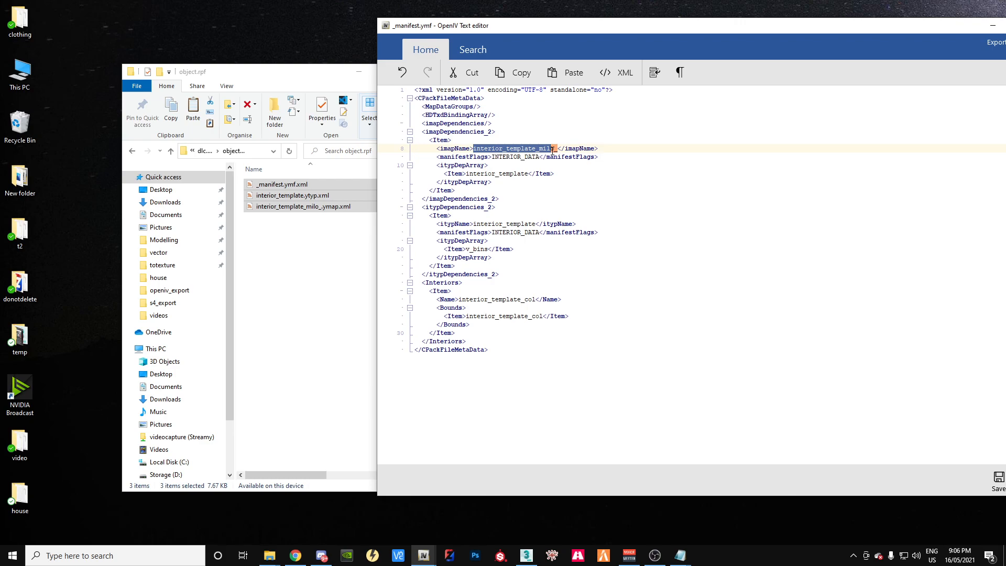
drag(649, 25, 575, 87)
click(459, 212)
drag(458, 212, 398, 212)
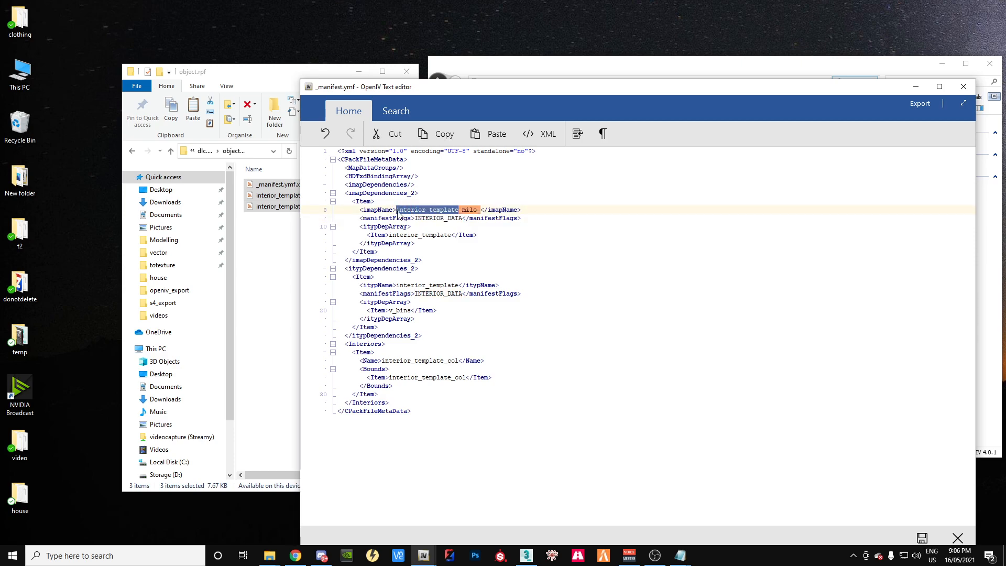
text(house)
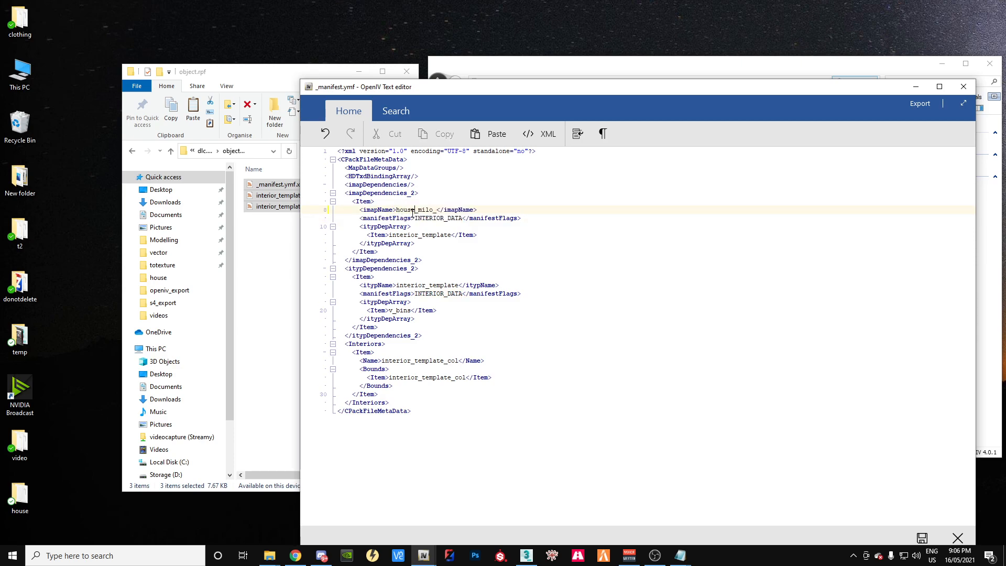
double_click(390, 236)
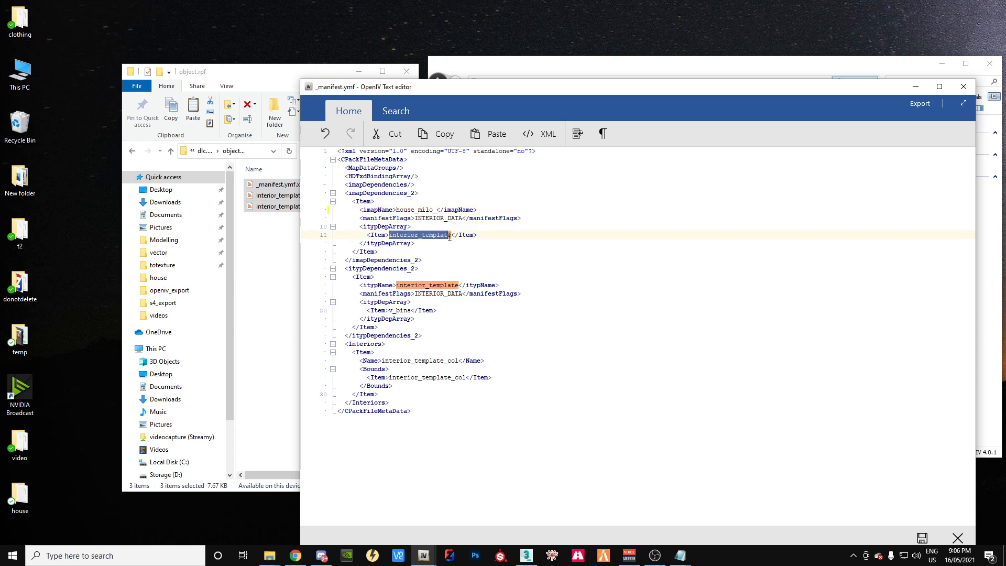
text(house)
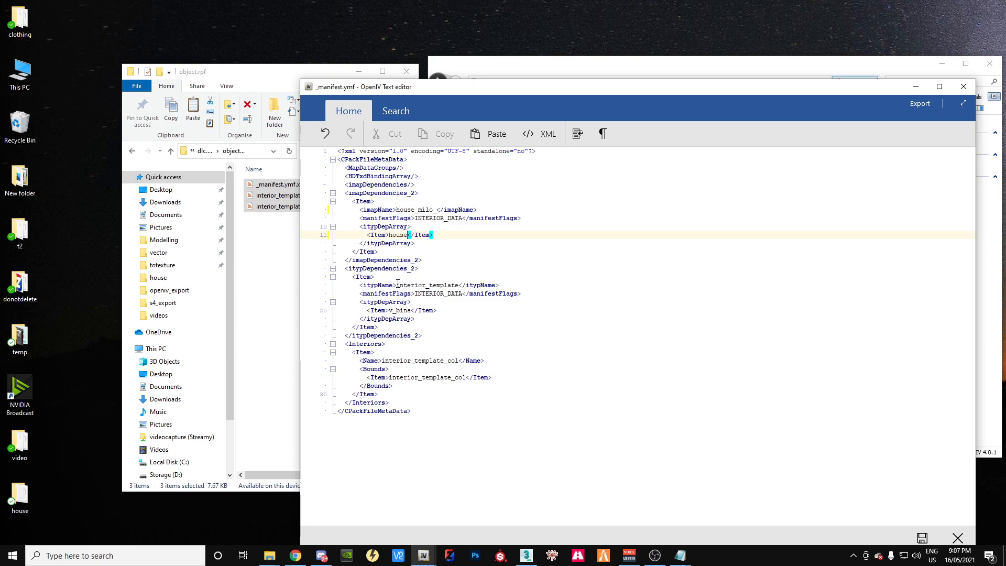
Step: In _manifest.ymf, set itypName to house and the Interiors Name and Bounds item to house_col, and save the file
drag(397, 285, 459, 287)
text(hous)
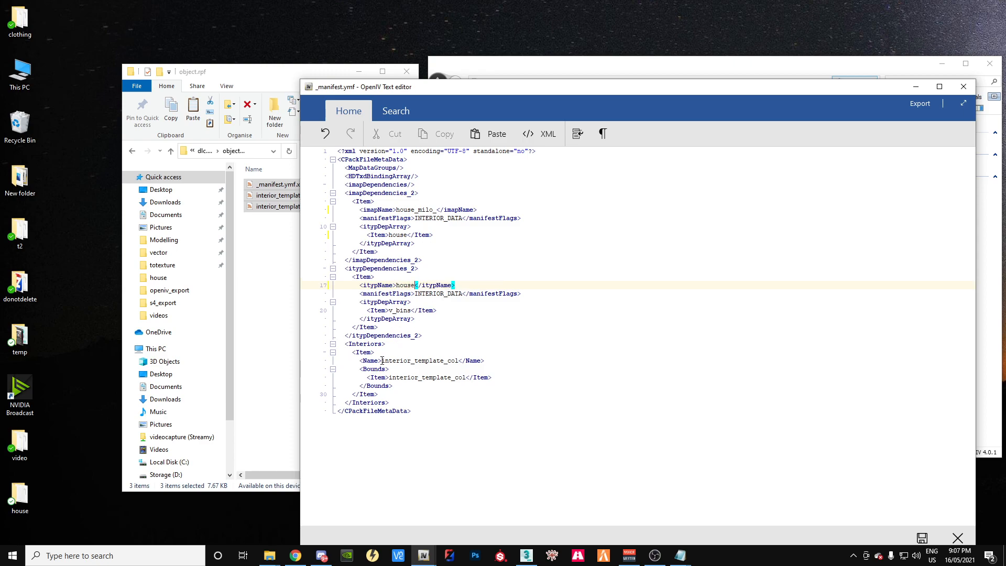
drag(382, 361, 444, 361)
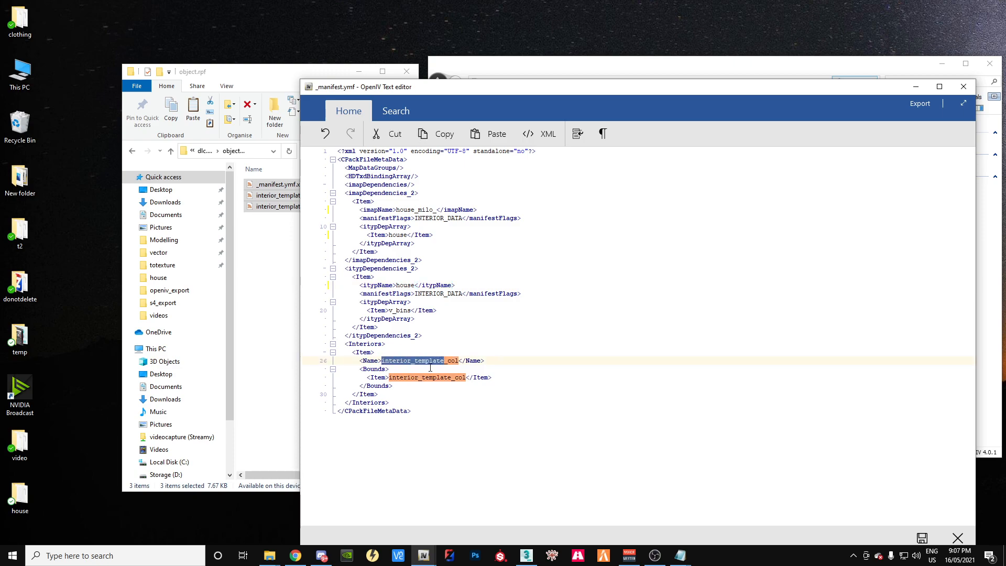
text(house)
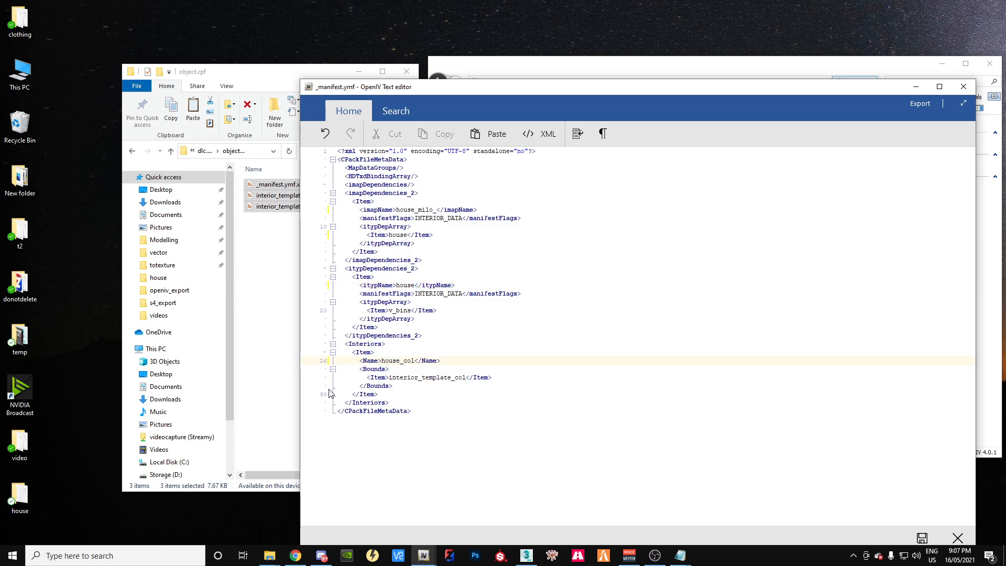
click(390, 378)
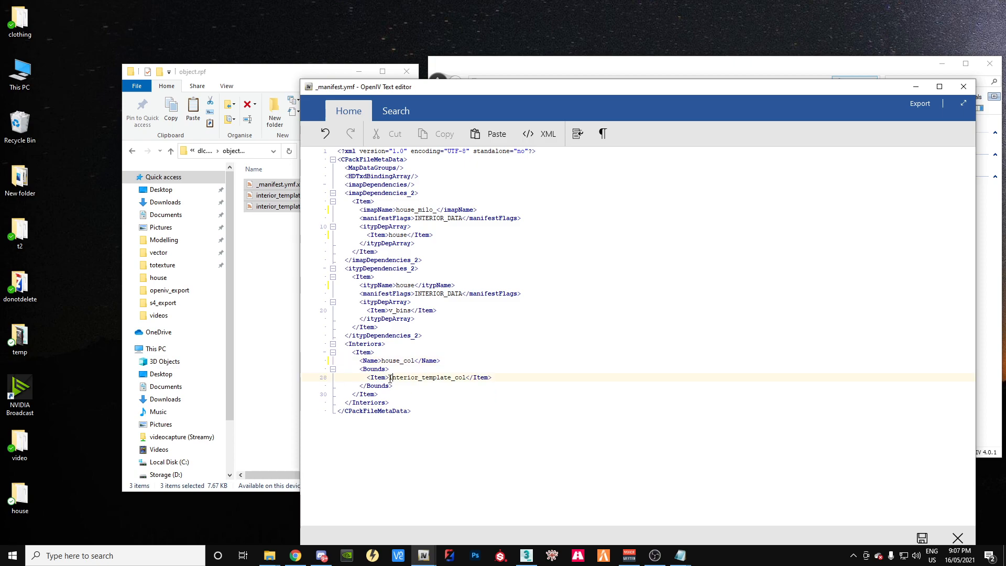
drag(389, 377, 452, 379)
text(house)
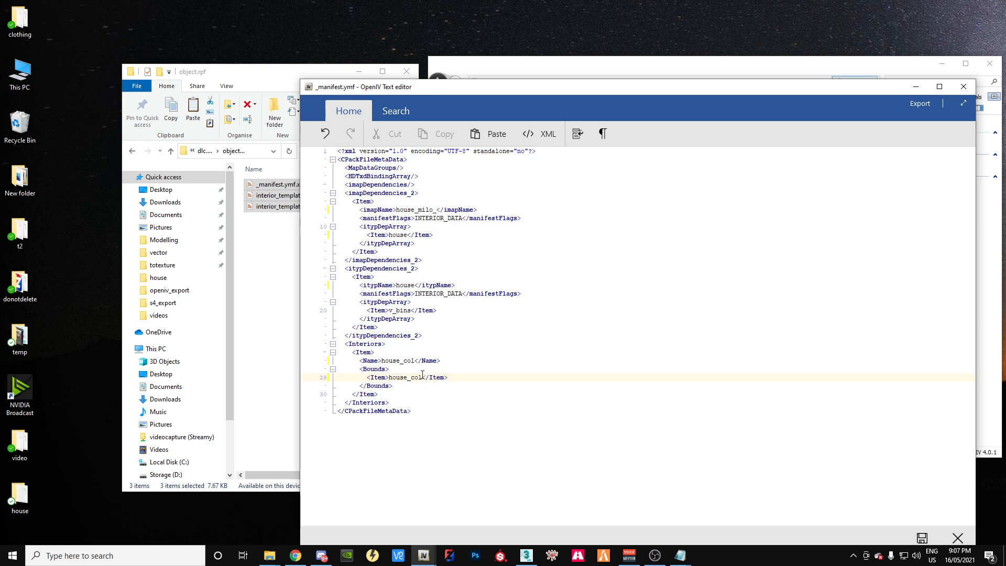
click(922, 534)
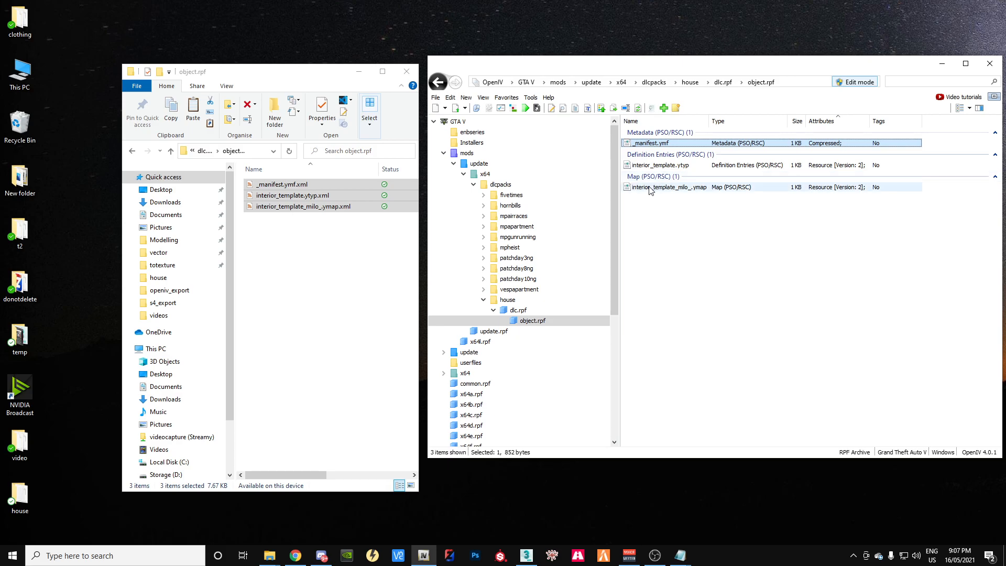
Step: Open interior_template.ytyp for editing and set the CBaseArchetypeDef name, textureDictionary and assetName to house_shell
click(648, 167)
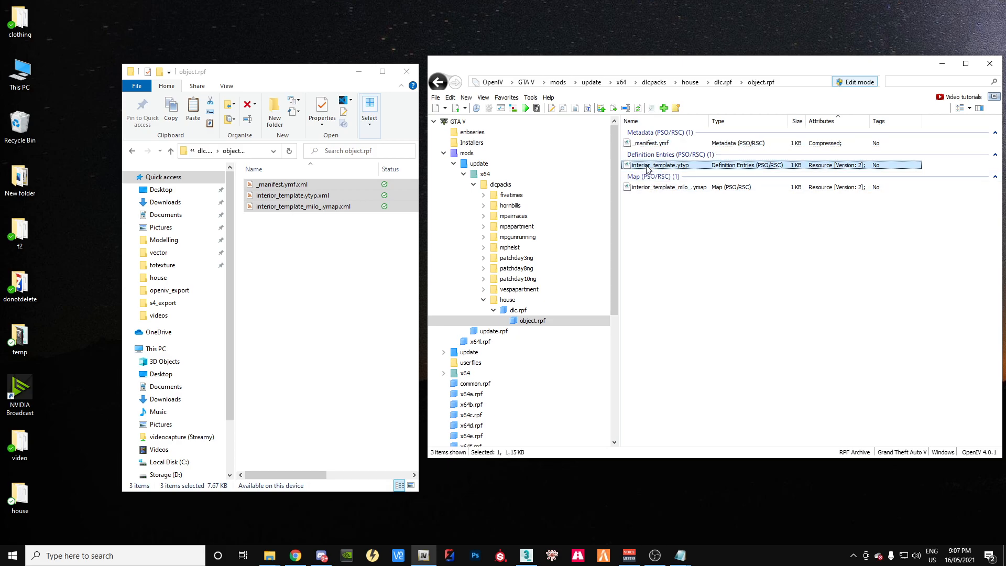
right_click(649, 167)
click(662, 187)
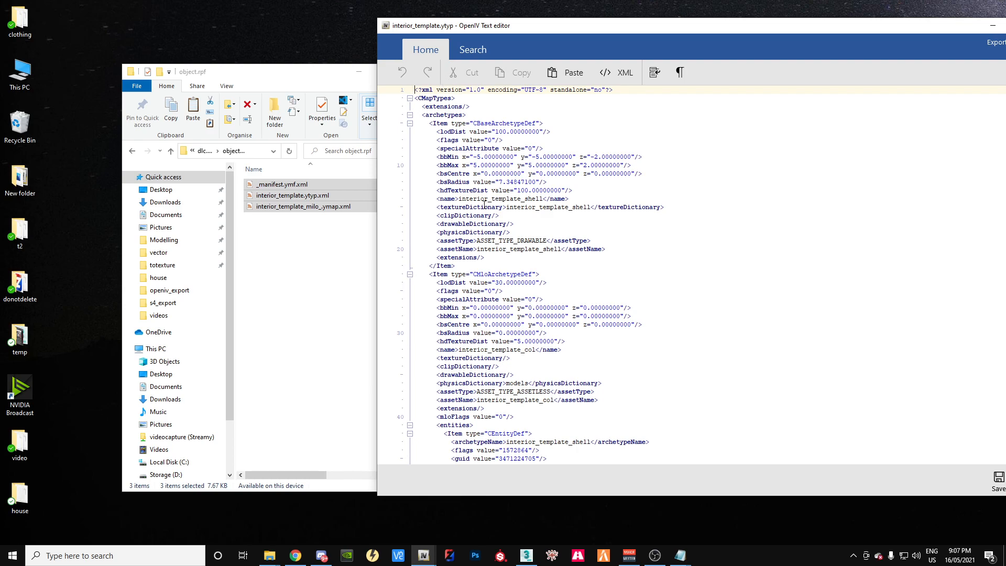
drag(460, 199, 522, 199)
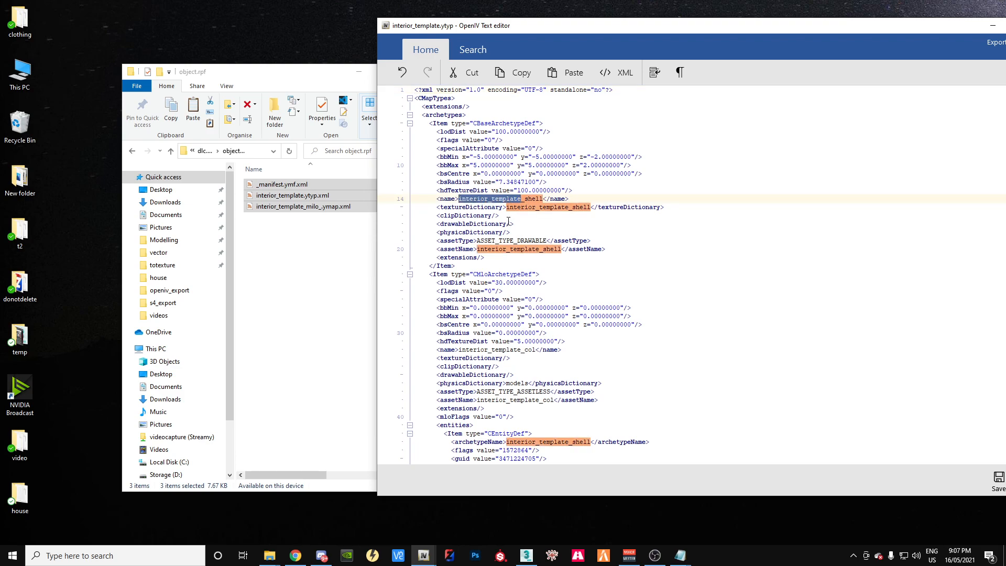
text(house)
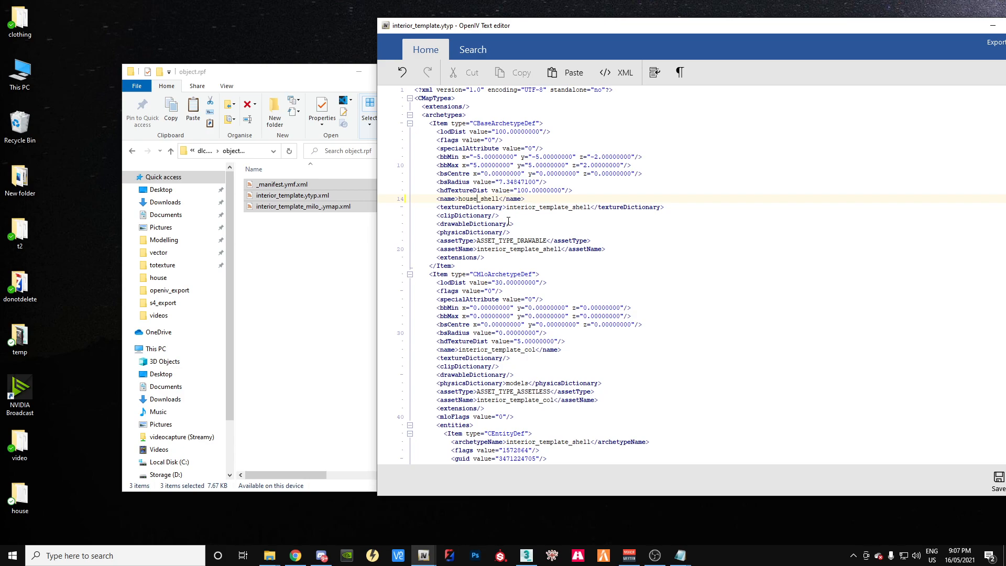
click(500, 199)
drag(507, 207, 569, 208)
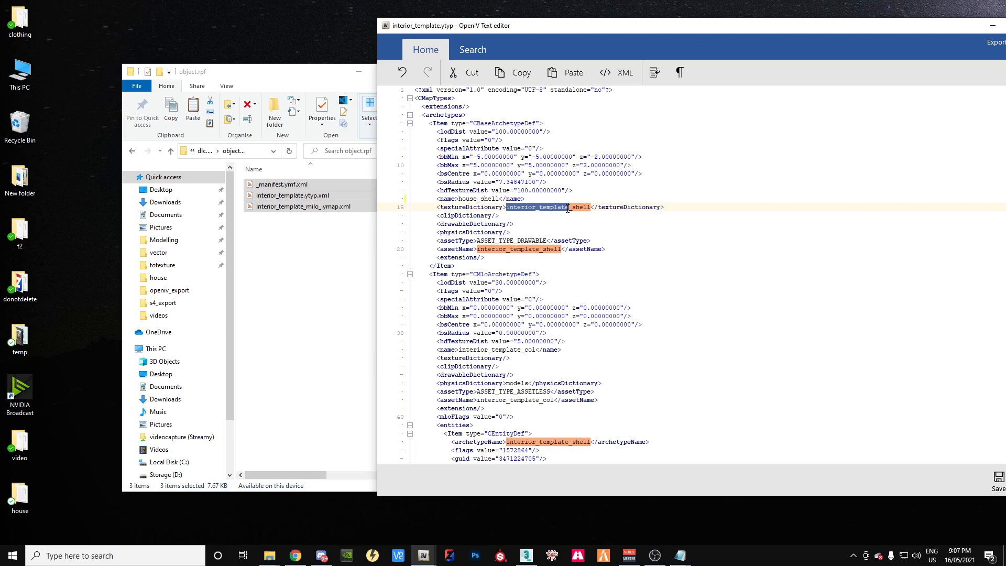
text(house)
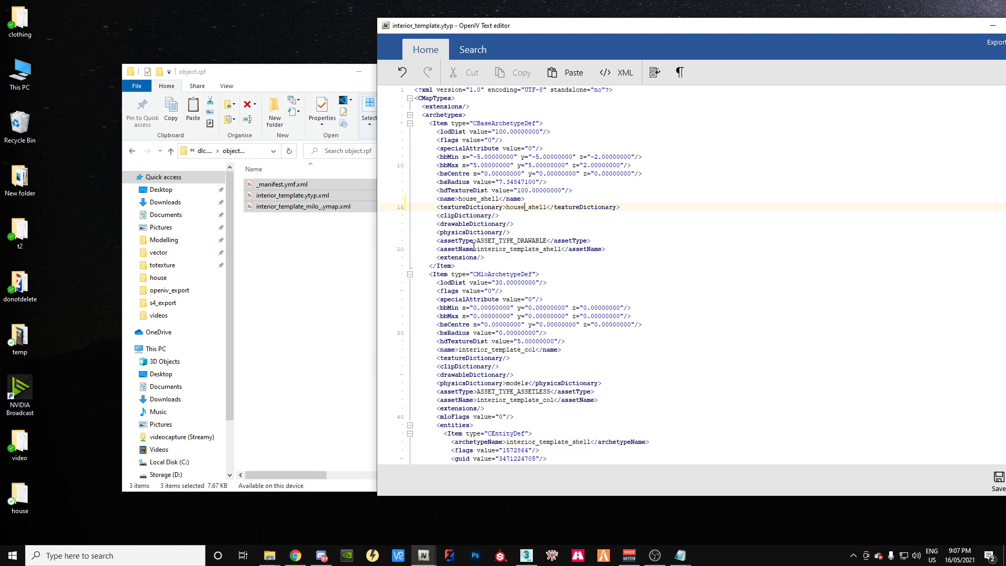
drag(477, 249, 539, 251)
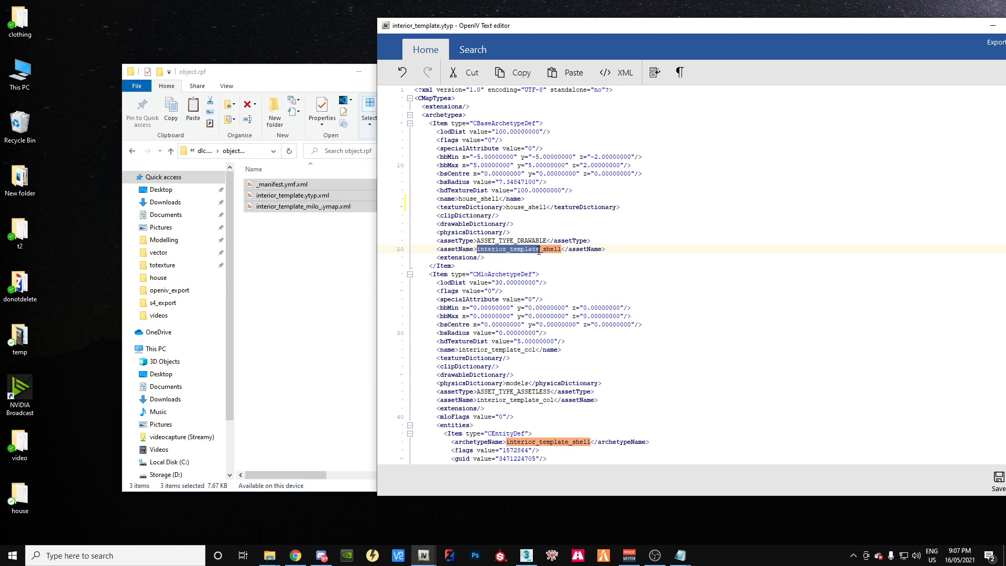
text(house)
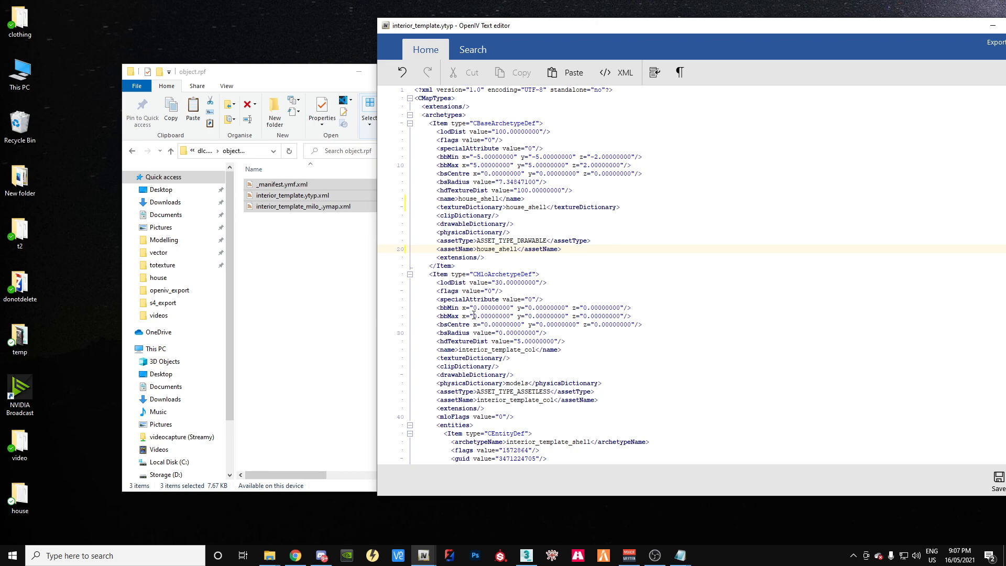
Step: Set the CMloArchetypeDef name and assetName to house_col in interior_template.ytyp
drag(460, 351, 521, 351)
text(house)
drag(478, 400, 541, 403)
text(house)
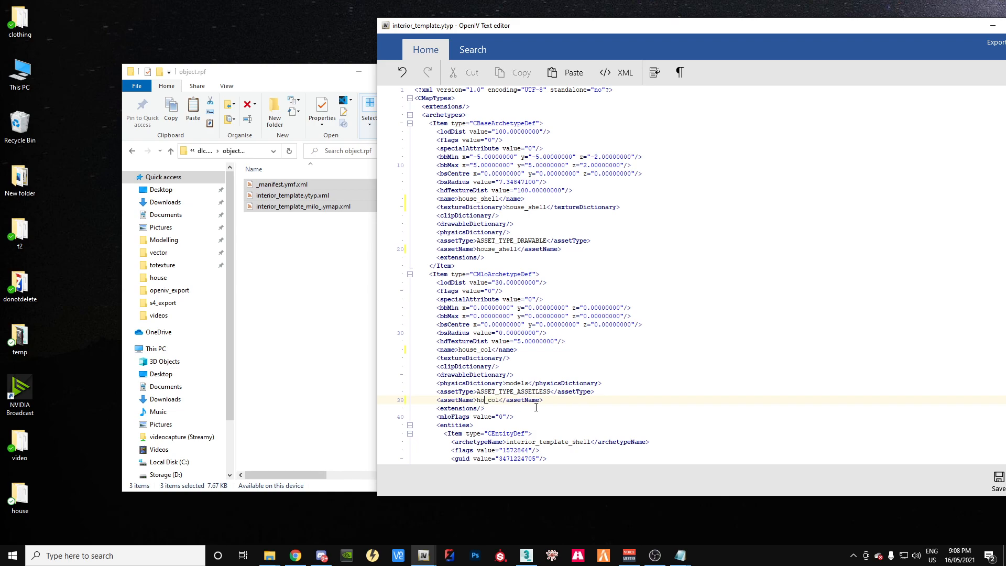
Step: Set the archetypeName of the first CEntityDef under entities to house_shell
scroll(639, 340, down, 8)
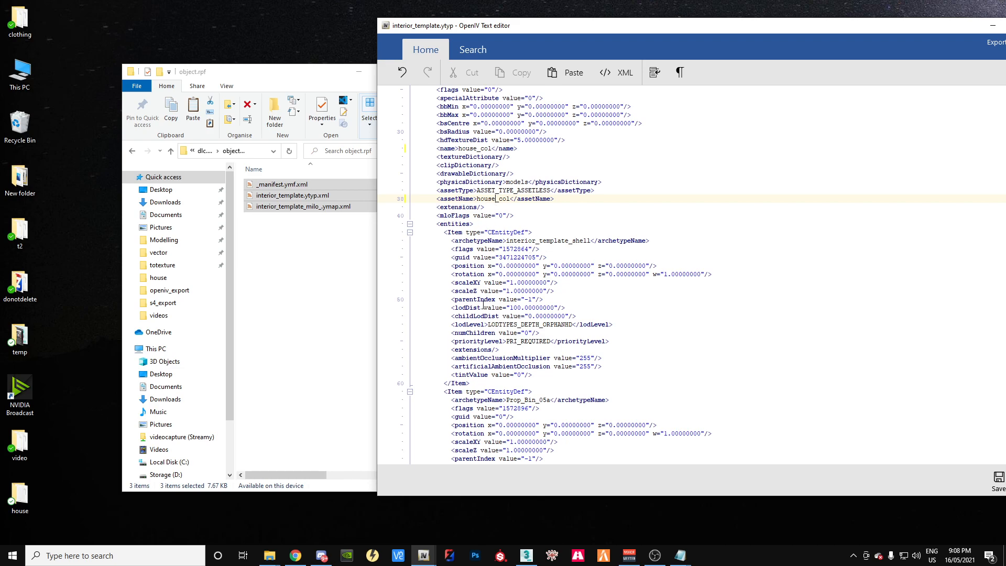
drag(506, 244, 568, 242)
text(house)
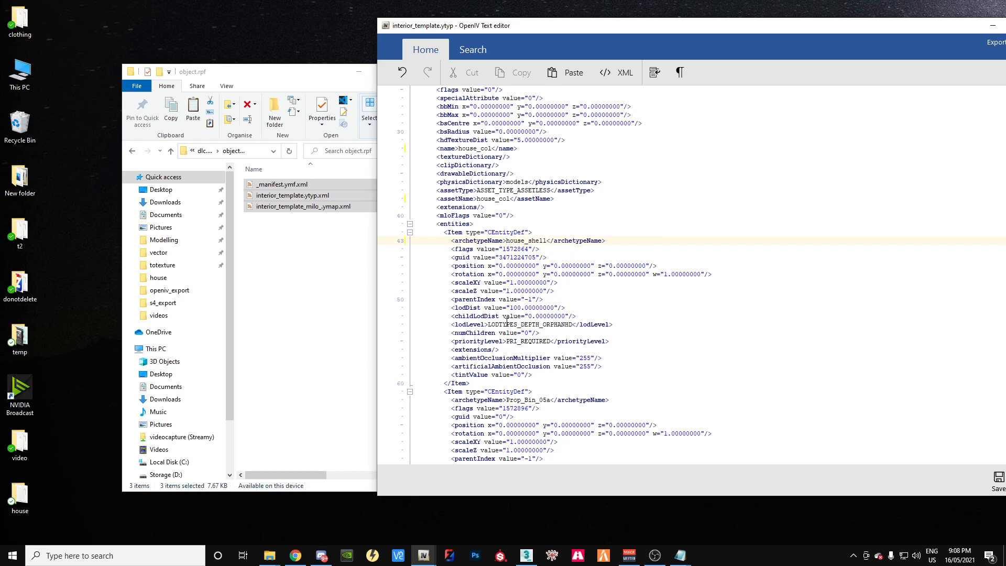
scroll(498, 372, down, 5)
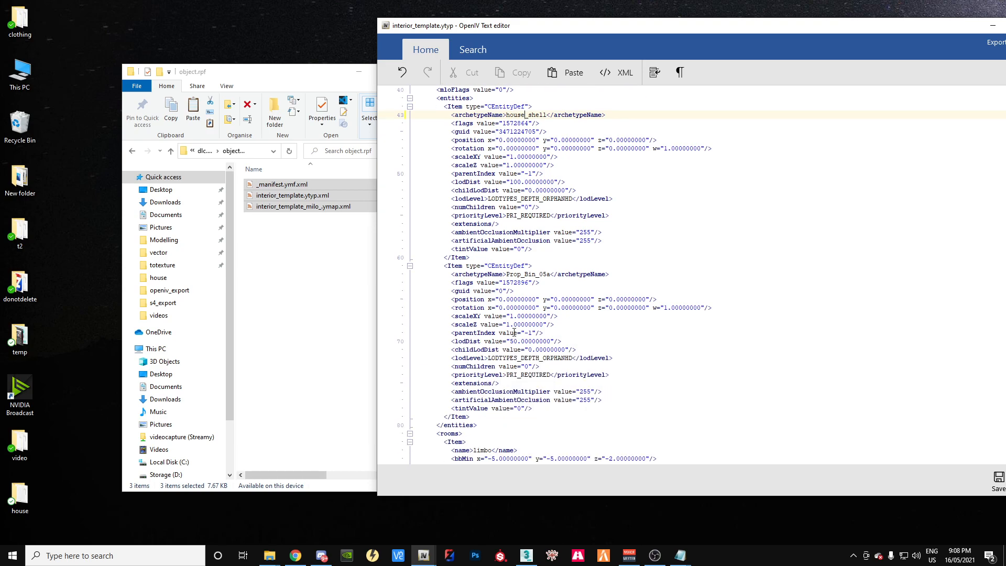
scroll(561, 272, down, 4)
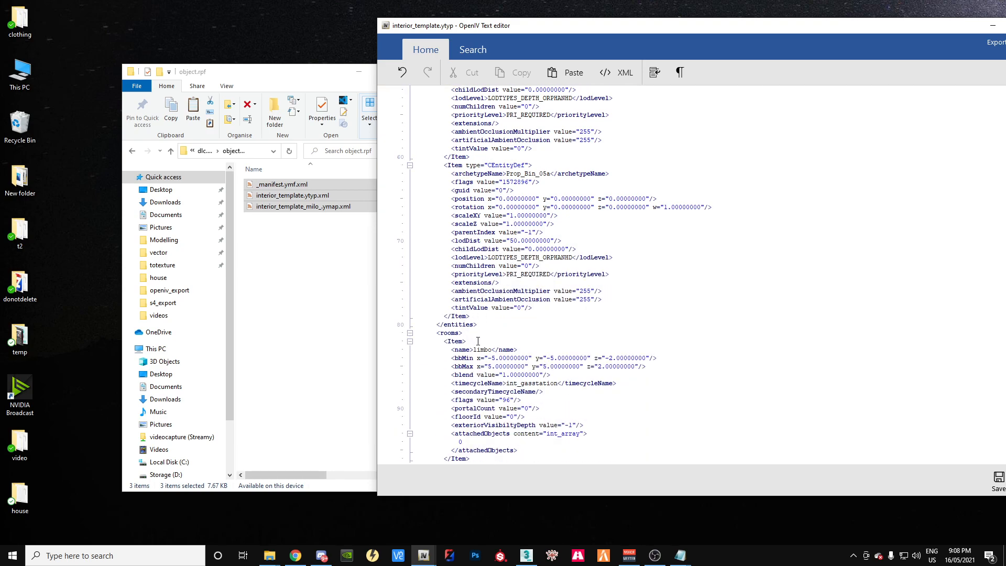
Step: Set the CMapTypes name near the end of interior_template.ytyp to house and save the file
scroll(472, 315, down, 6)
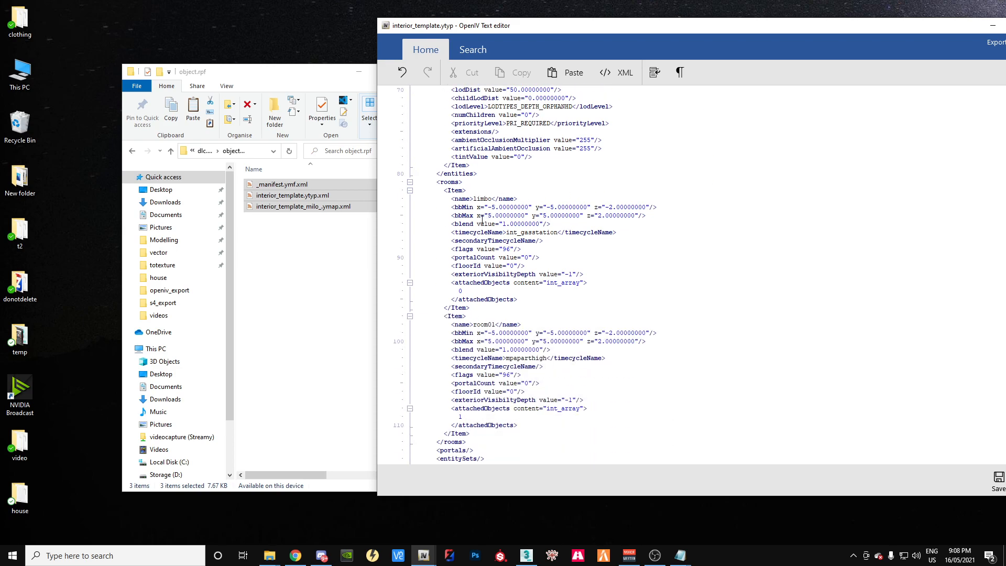
scroll(495, 283, down, 3)
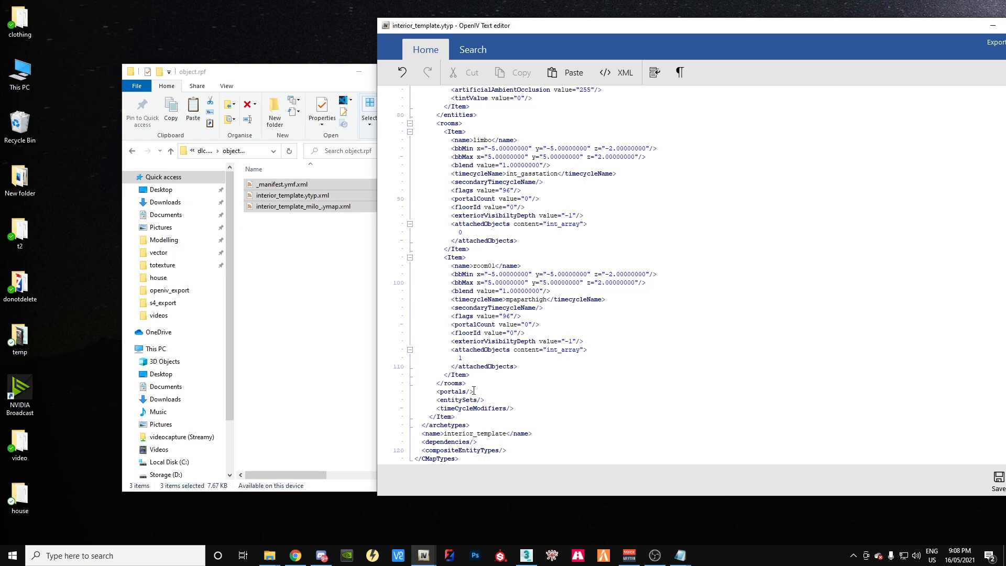
double_click(446, 436)
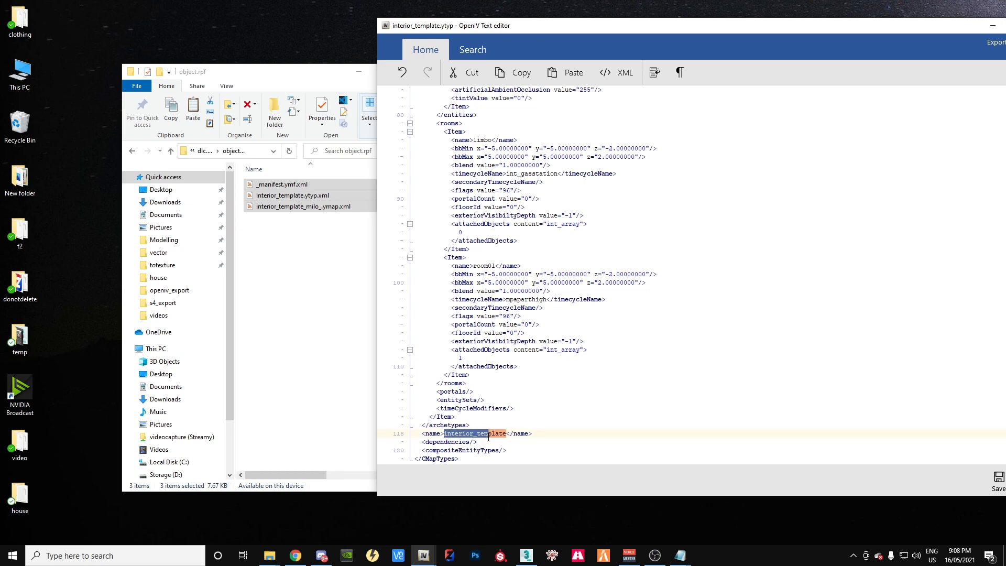
text(house)
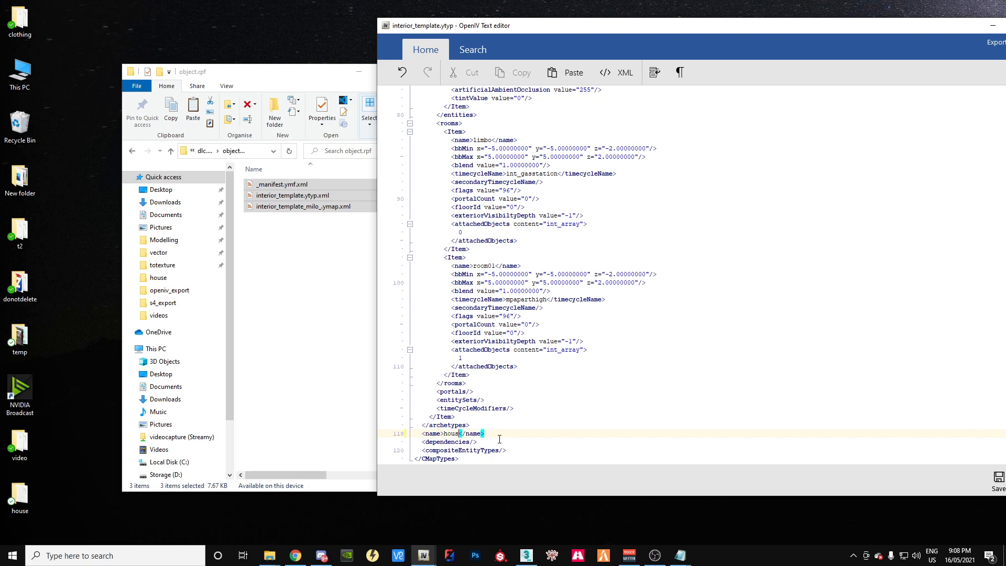
click(999, 483)
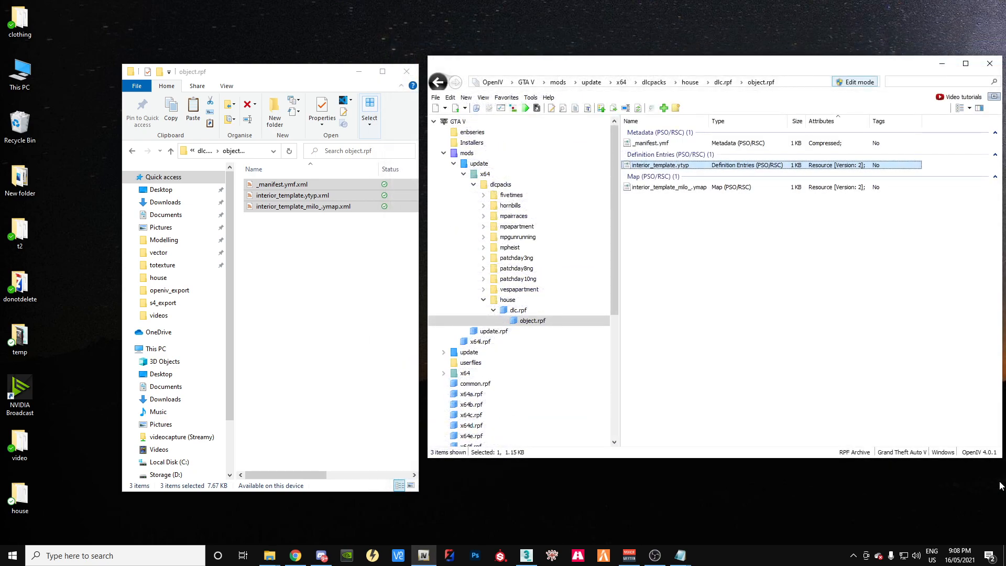
Step: Rename interior_template.ytyp to house.ytyp and interior_template_milo_.ymap to house_milo_.ymap in object.rpf
click(655, 166)
text(house)
key(Return)
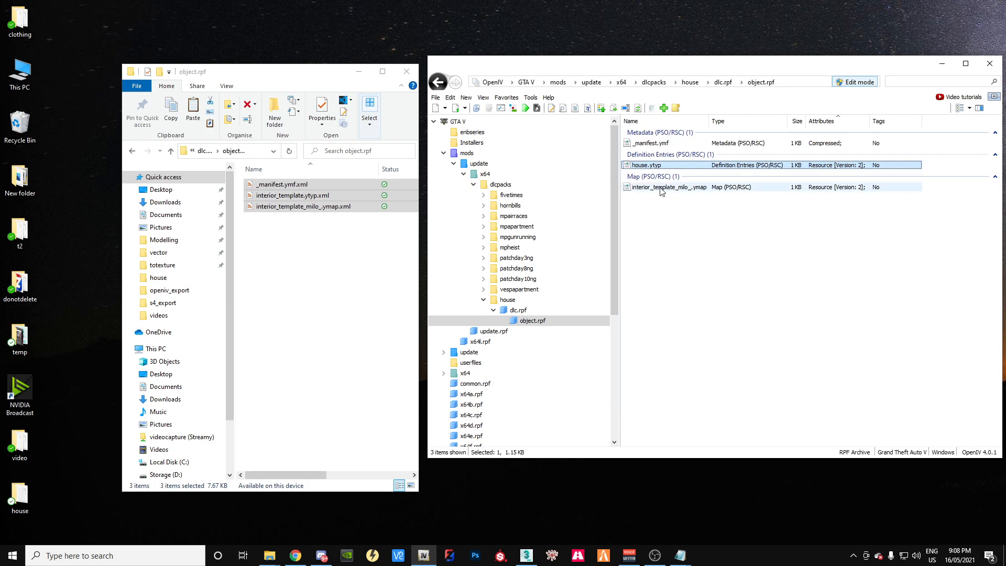
click(659, 189)
click(656, 190)
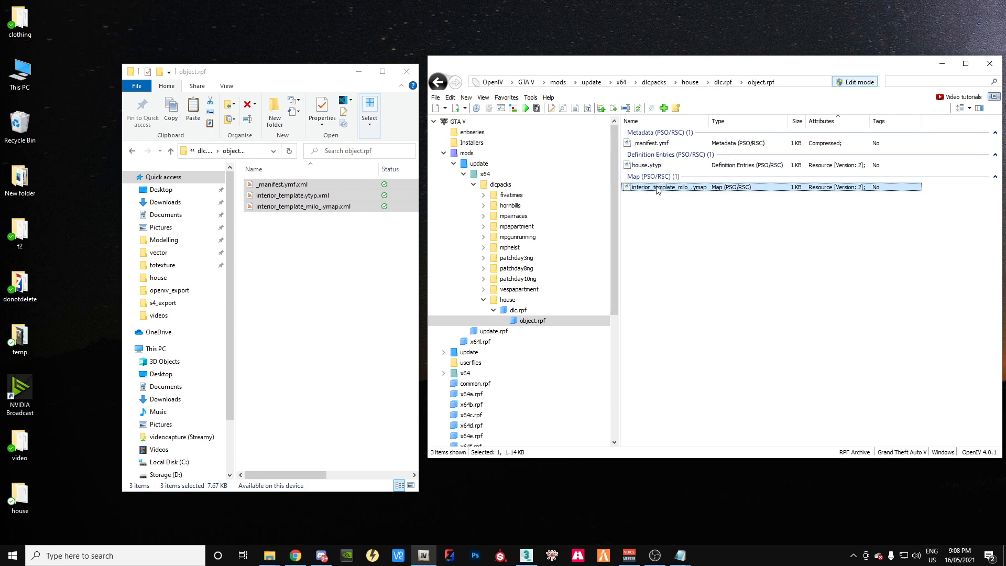
click(676, 188)
drag(677, 189, 630, 192)
text(house)
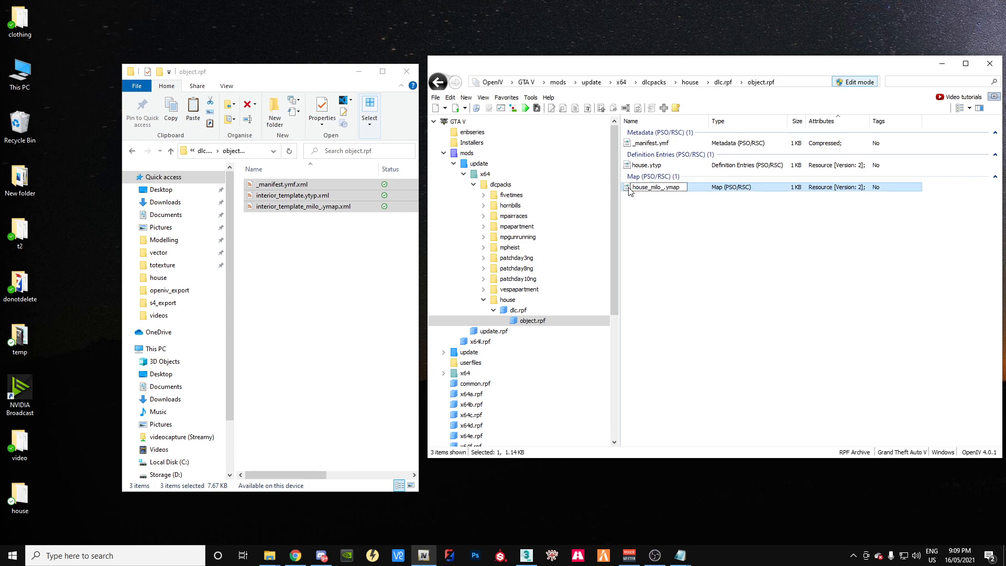
key(Return)
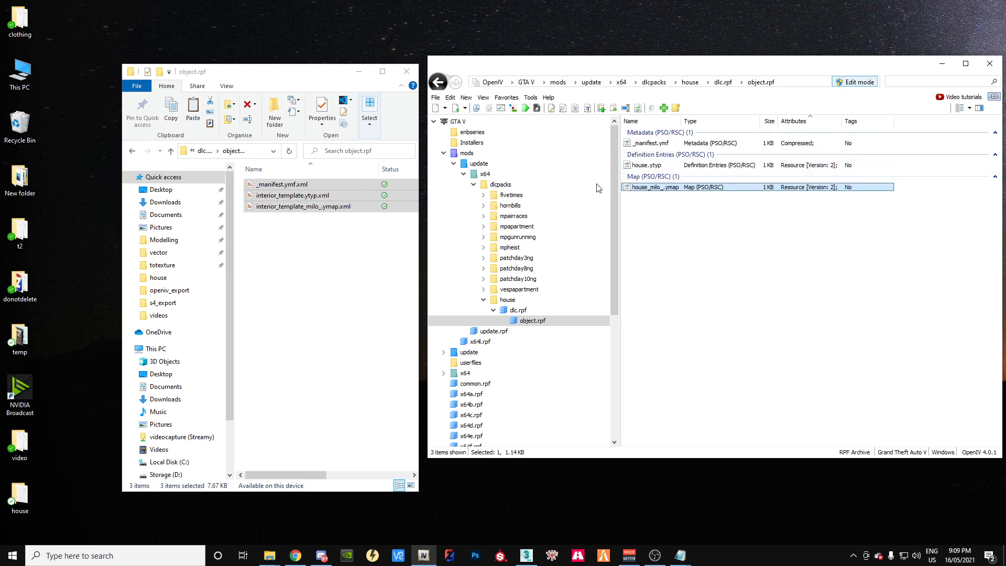
Step: Open house_milo_.ymap for editing, setting the CMapData name to house_milo_ and the CMloInstanceDef archetypeName to house_col
right_click(640, 188)
click(670, 208)
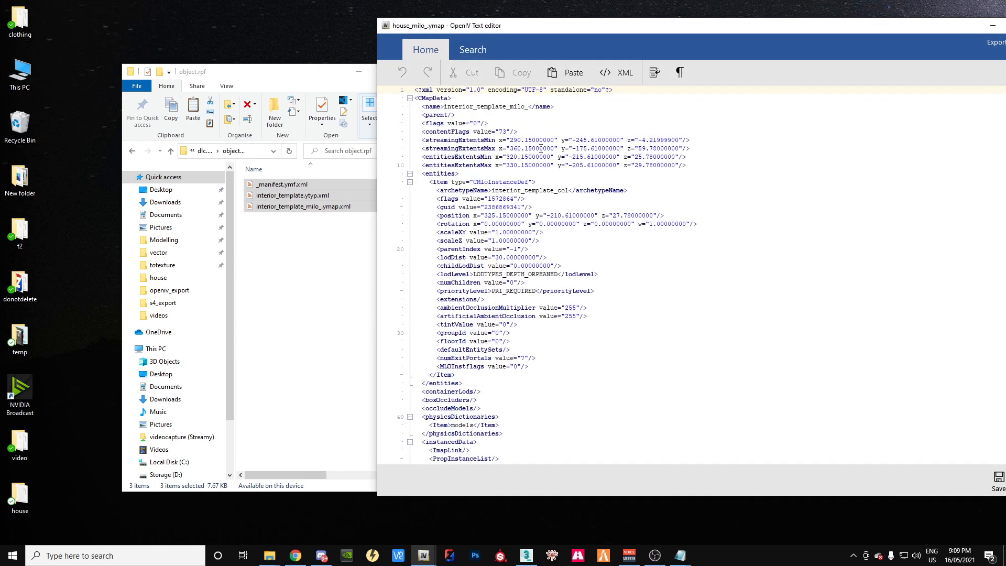
drag(443, 107, 503, 106)
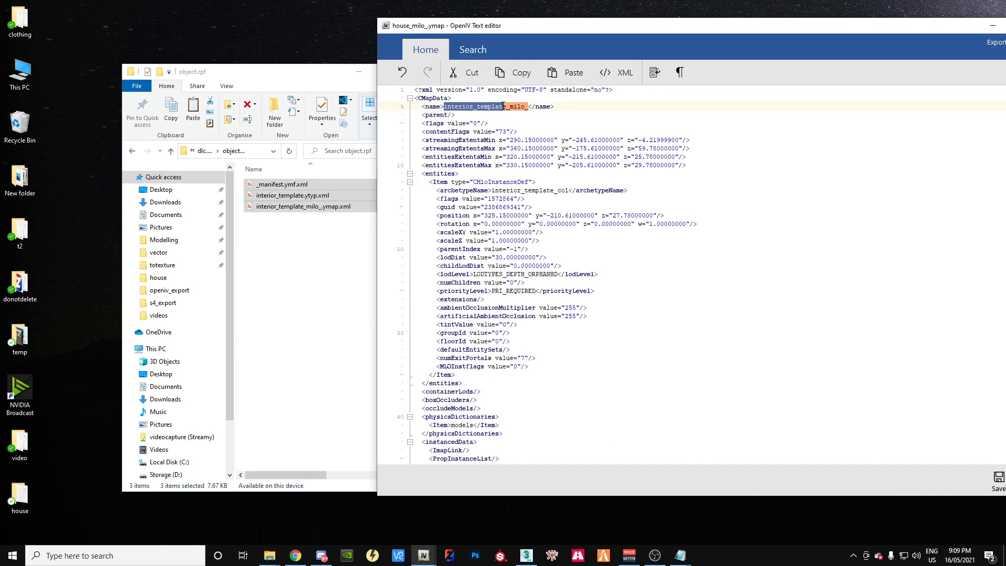
text(house)
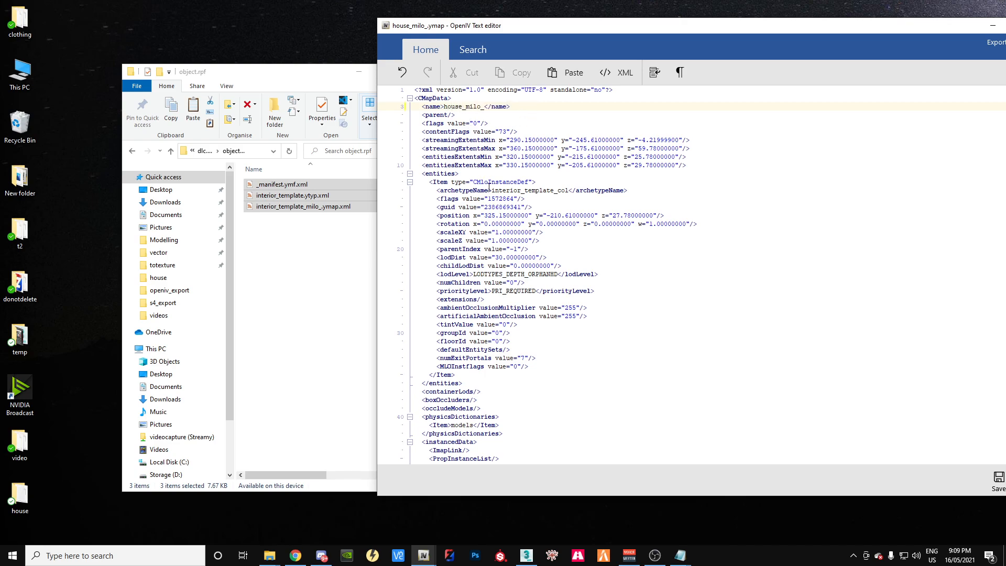
drag(499, 191, 551, 191)
text(house)
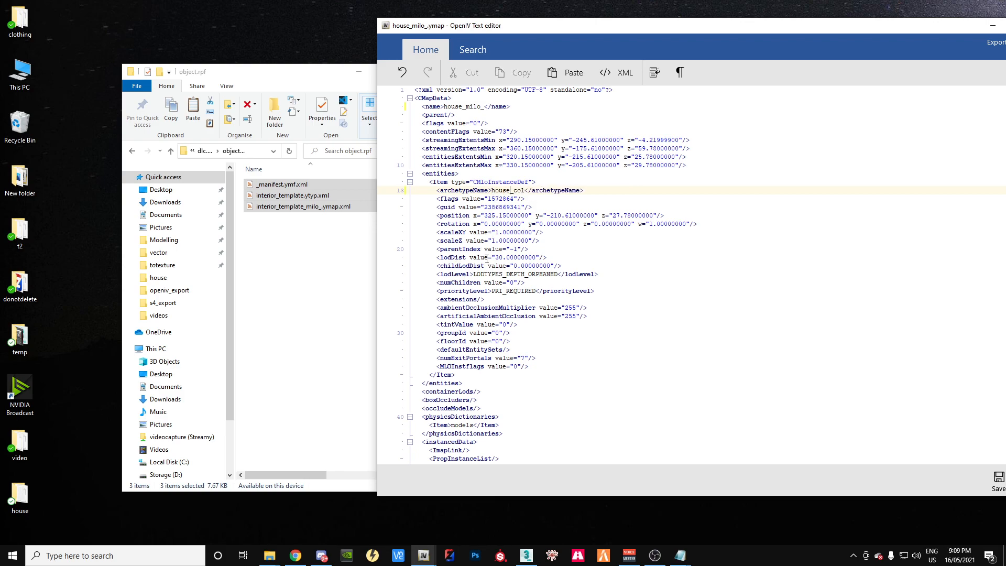
Step: Set the name in the block section of house_milo_.ymap to house_milo_ and save the file
scroll(469, 408, down, 6)
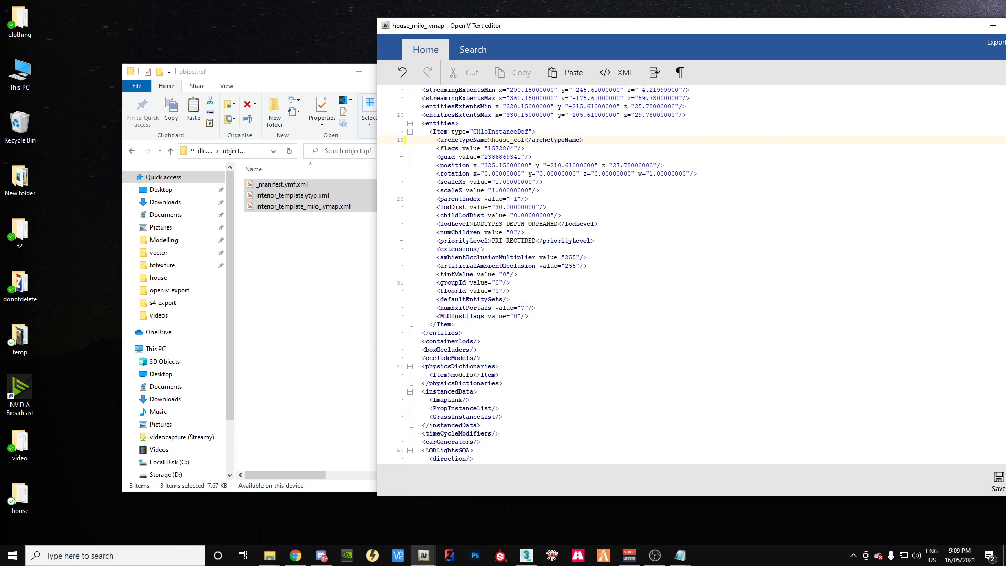
scroll(446, 281, down, 2)
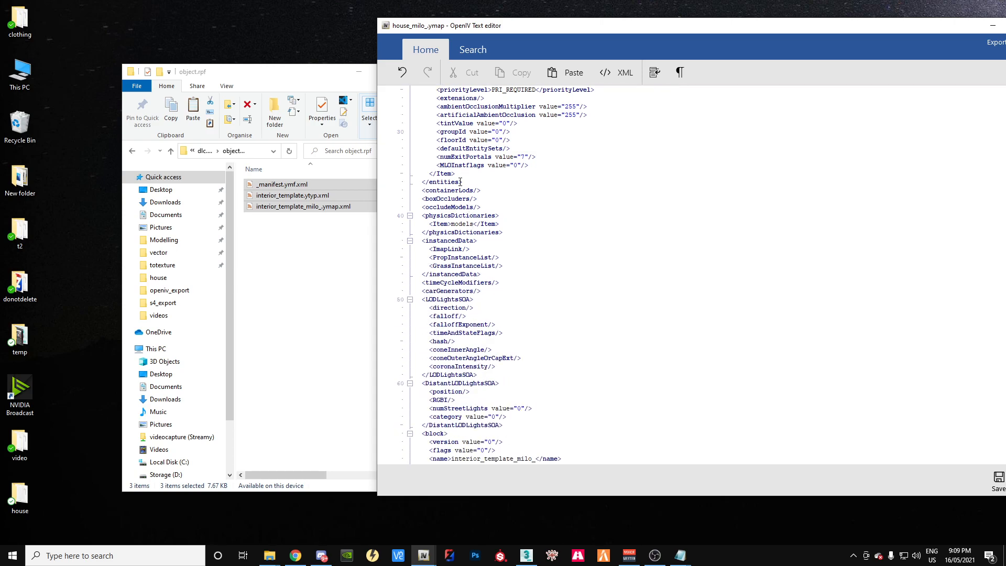
scroll(463, 242, down, 2)
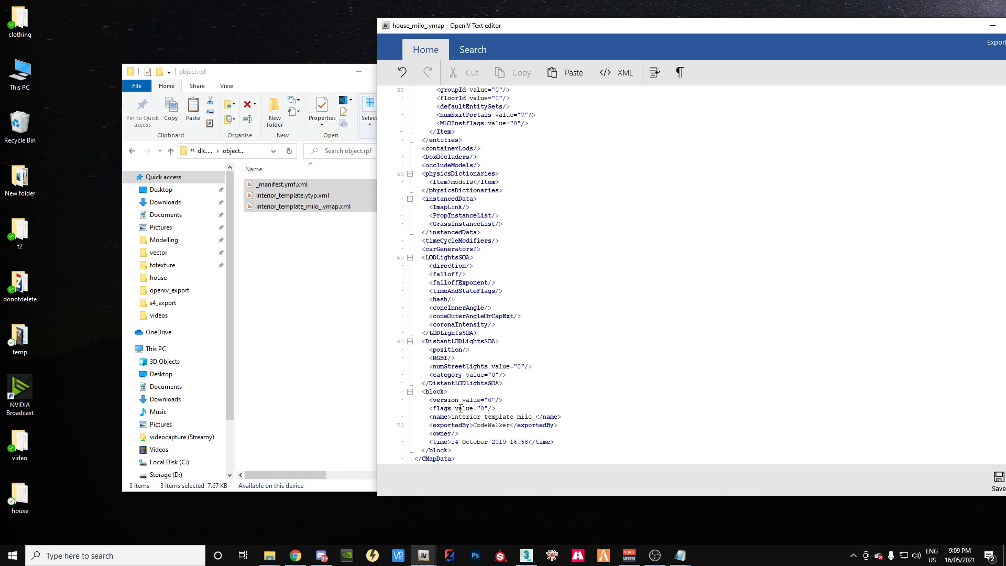
drag(452, 416, 513, 419)
text(house)
click(999, 480)
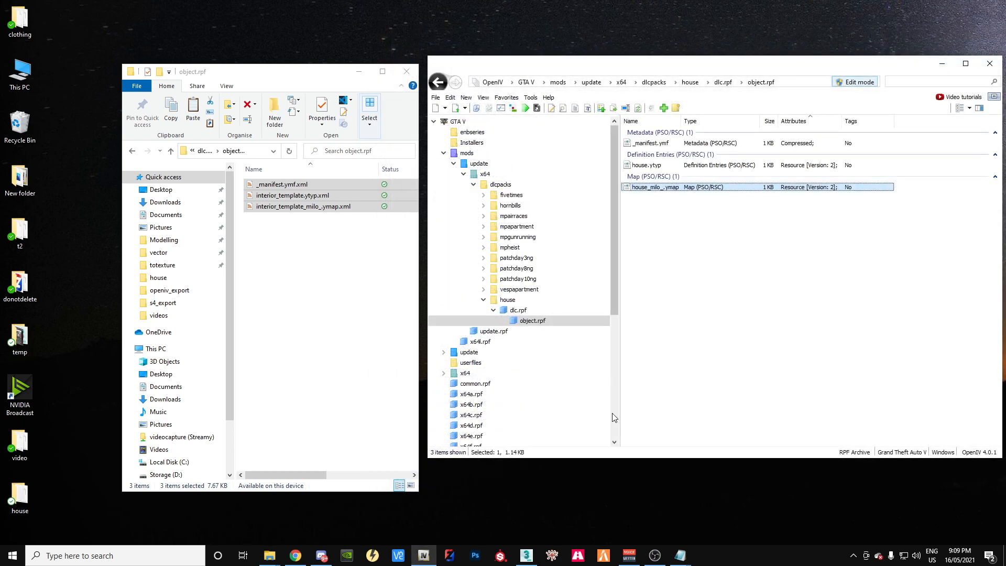
Step: Reopen _manifest.ymf to check its imap, ityp and interior names, and close it
right_click(649, 145)
click(676, 168)
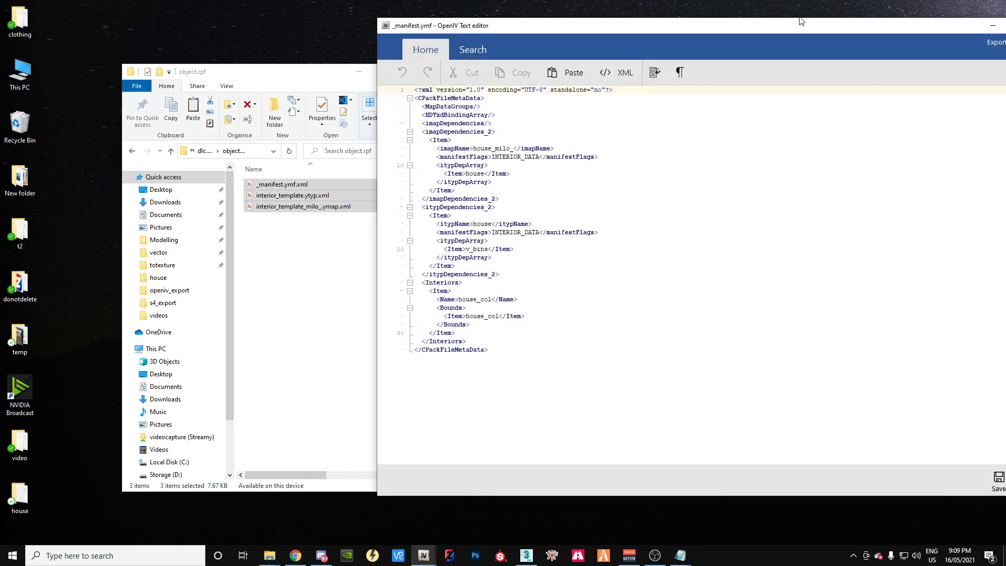
drag(805, 34, 506, 62)
click(737, 55)
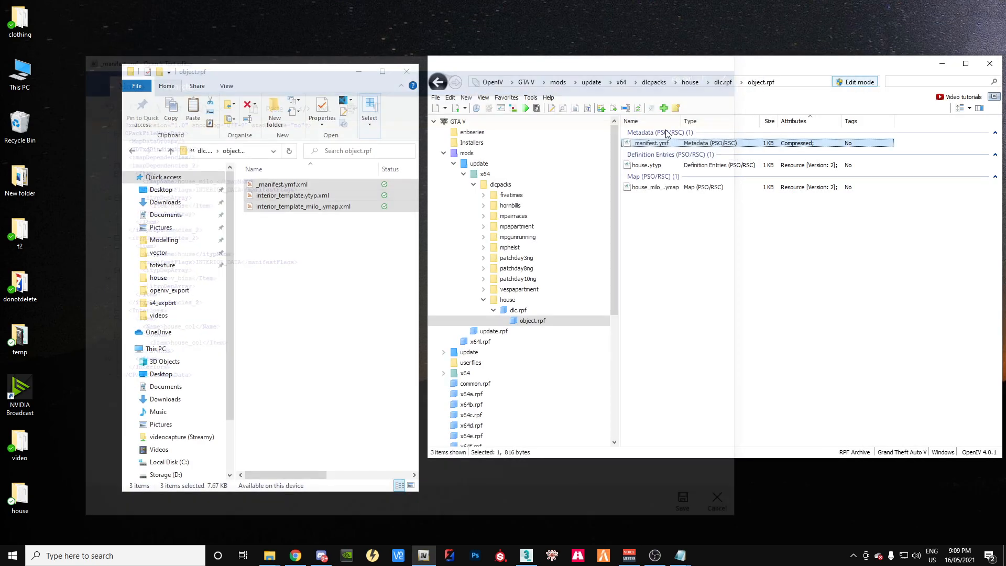
Step: Search house.ytyp for "inter" to check for leftover template names, look through to its end, and close it
right_click(661, 165)
click(676, 185)
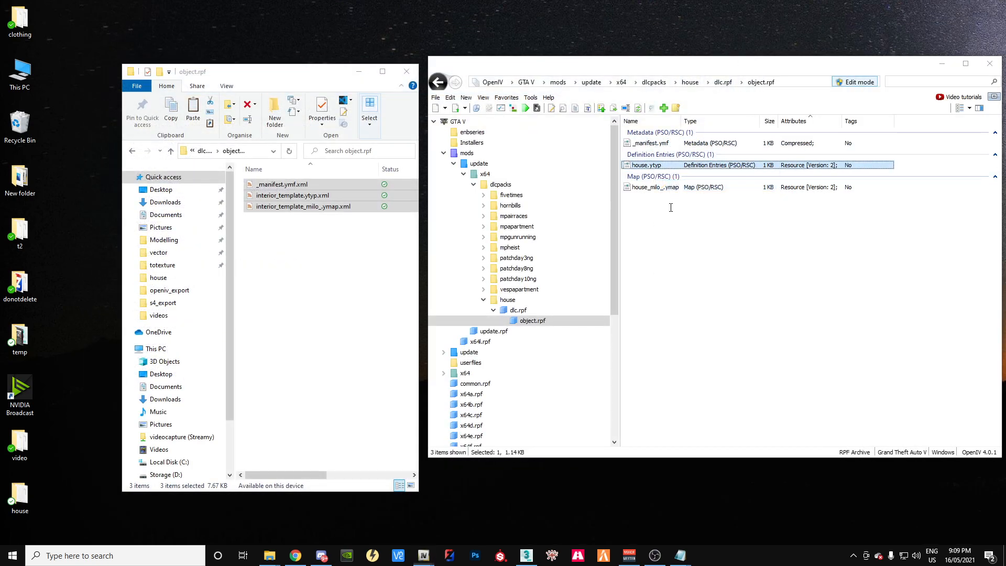
click(462, 54)
text(inte)
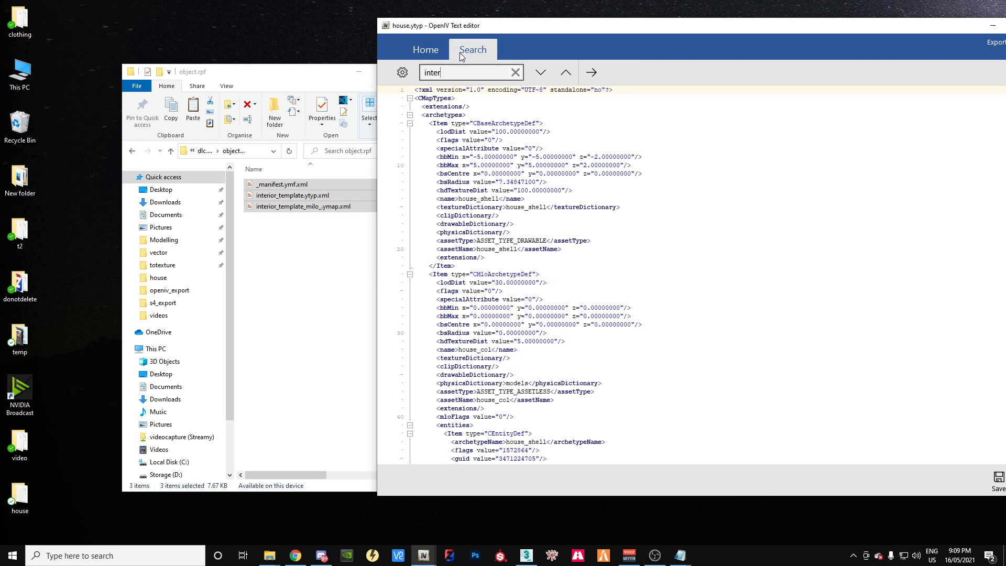
text(r)
scroll(550, 296, down, 20)
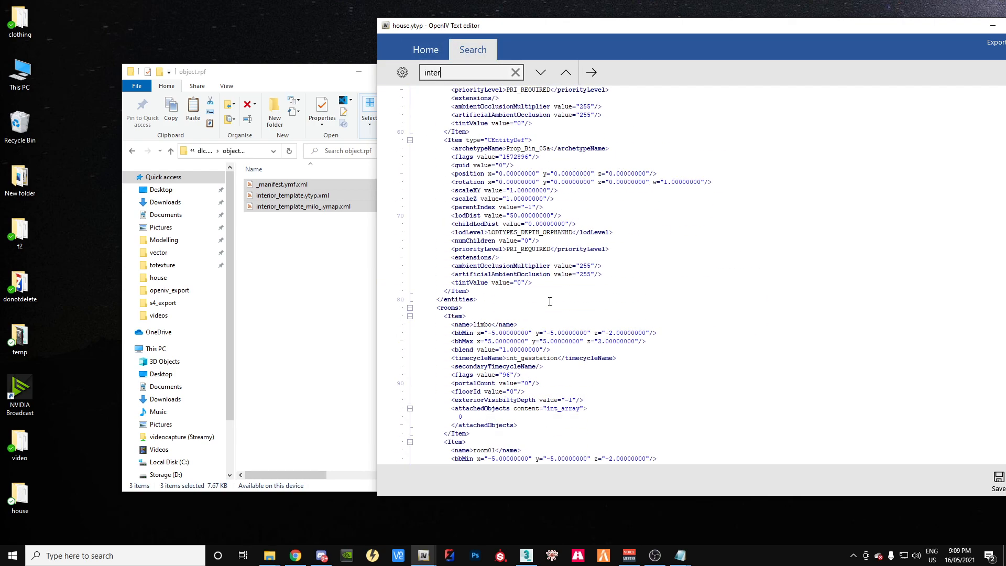
drag(818, 24, 485, 45)
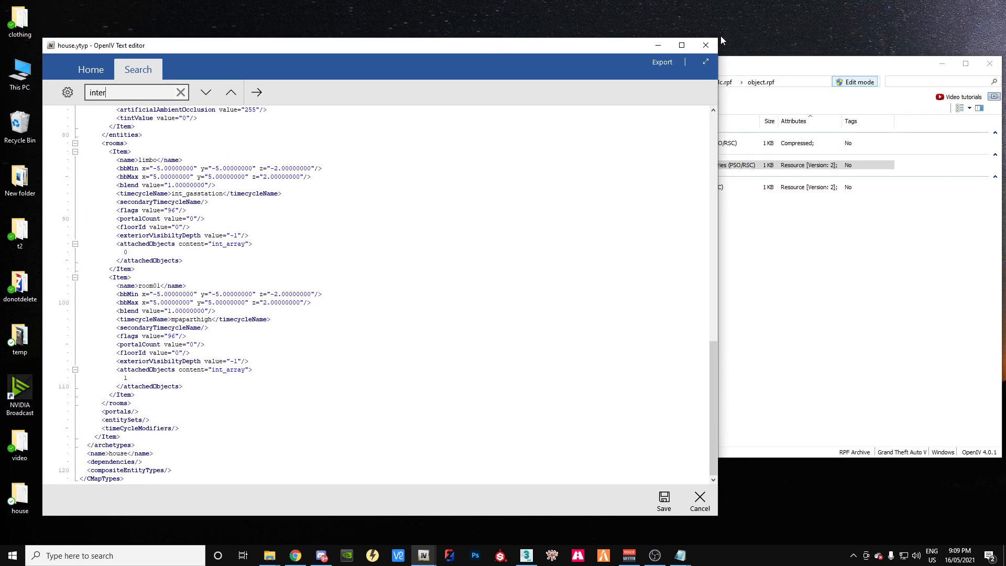
click(707, 45)
Step: Search house_milo_.ymap for "inerio" to check for leftover template names, and put the editor away
click(653, 188)
right_click(655, 188)
click(668, 203)
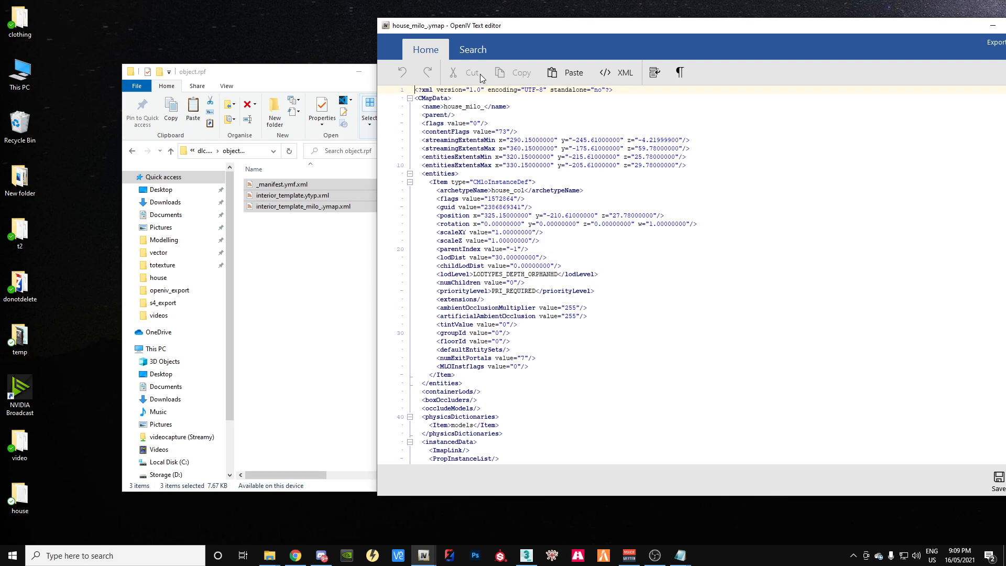
click(465, 52)
text(iner)
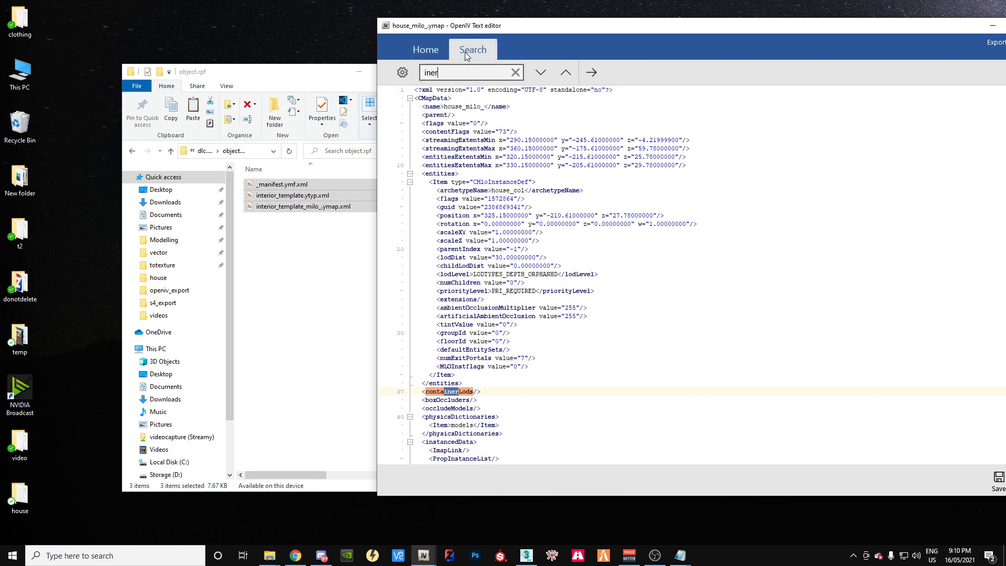
text(io)
drag(951, 27, 664, 36)
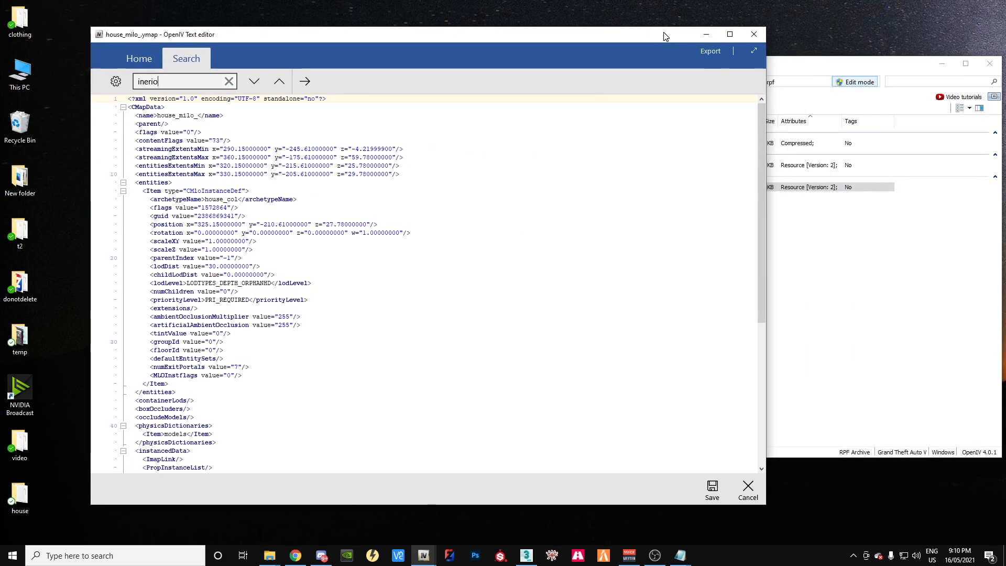
click(708, 35)
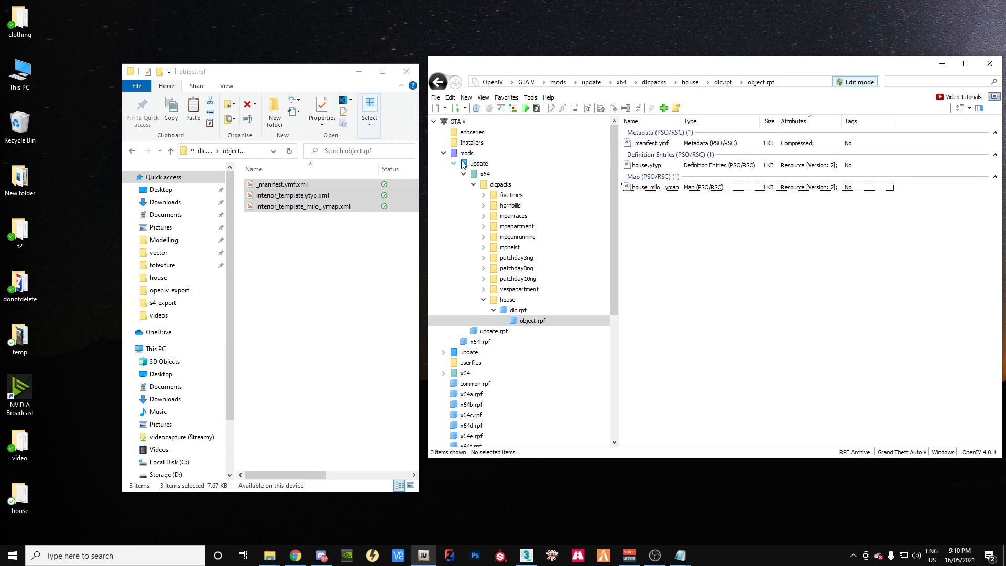
Step: Open dlclist.xml from common/data in the mods copy of update.rpf for editing
click(492, 332)
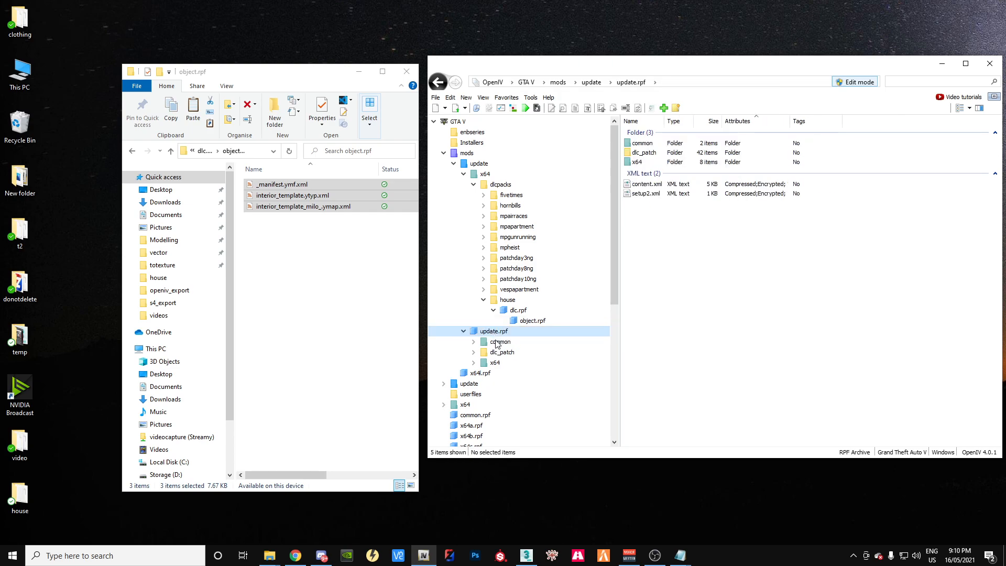
click(497, 344)
double_click(641, 145)
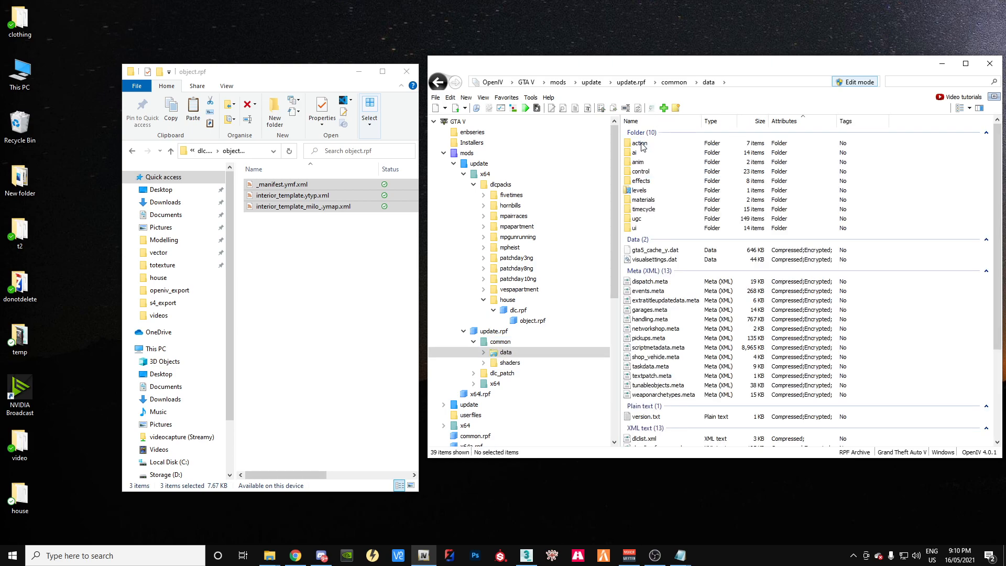
scroll(662, 314, down, 4)
click(662, 315)
right_click(644, 316)
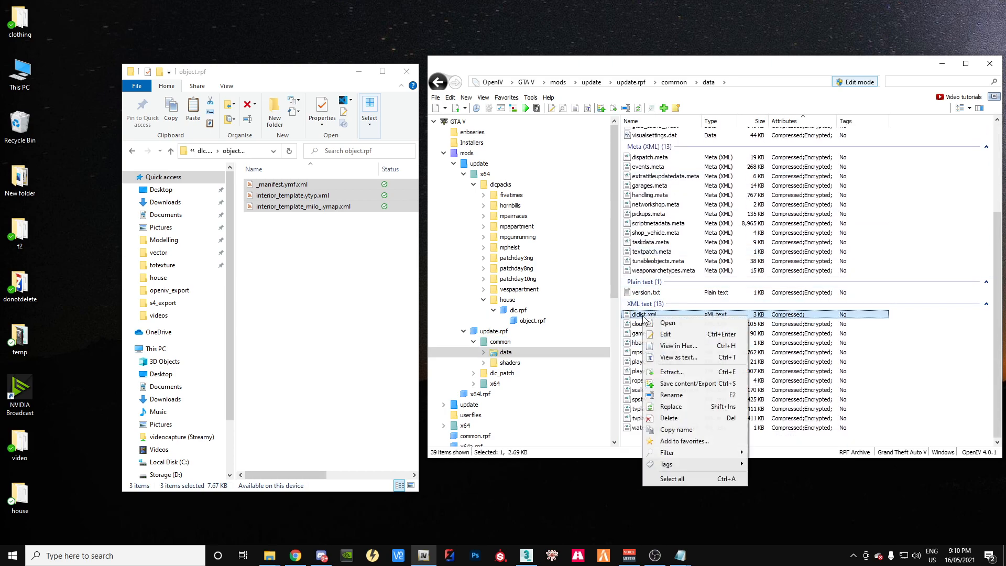
click(665, 334)
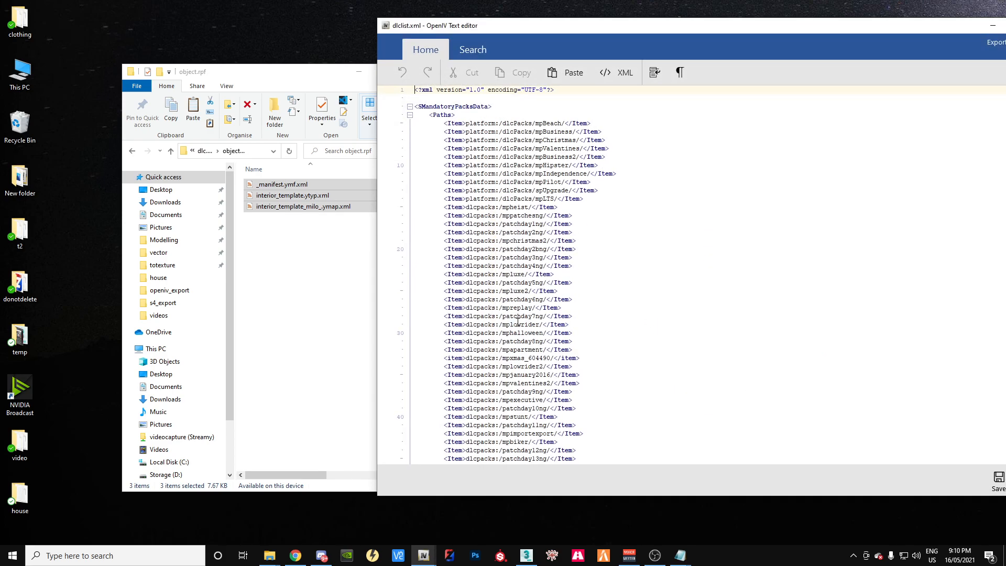
Step: Copy the dlcpacks:/hornbills/ item at the end of dlclist.xml and paste it on a new line beneath it
scroll(467, 129, down, 9)
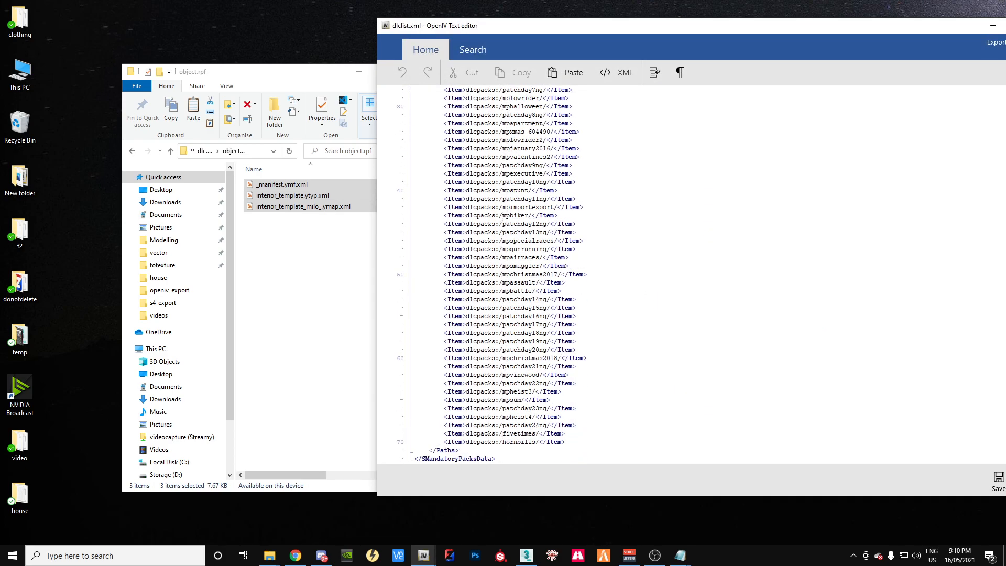
drag(574, 443, 445, 442)
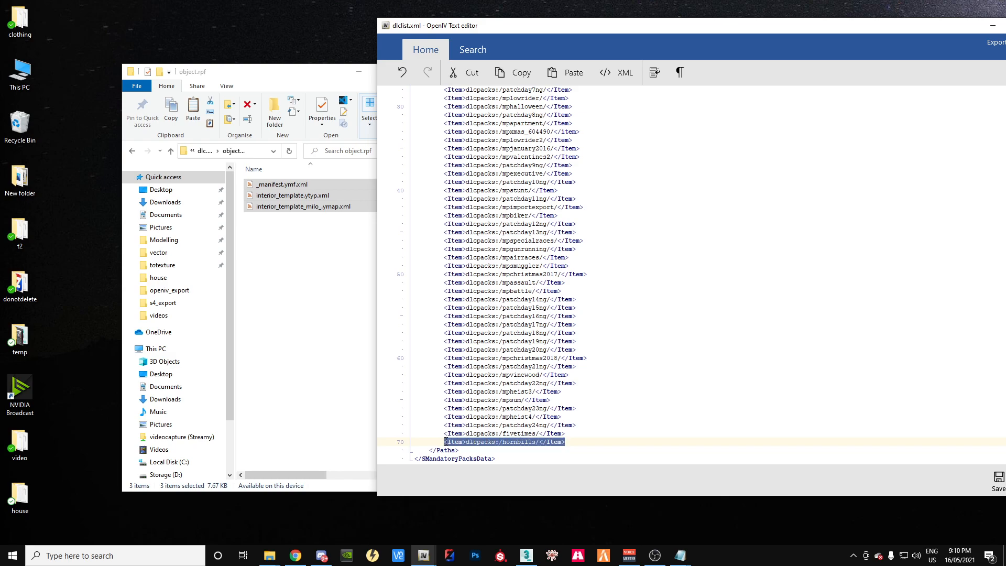
right_click(453, 445)
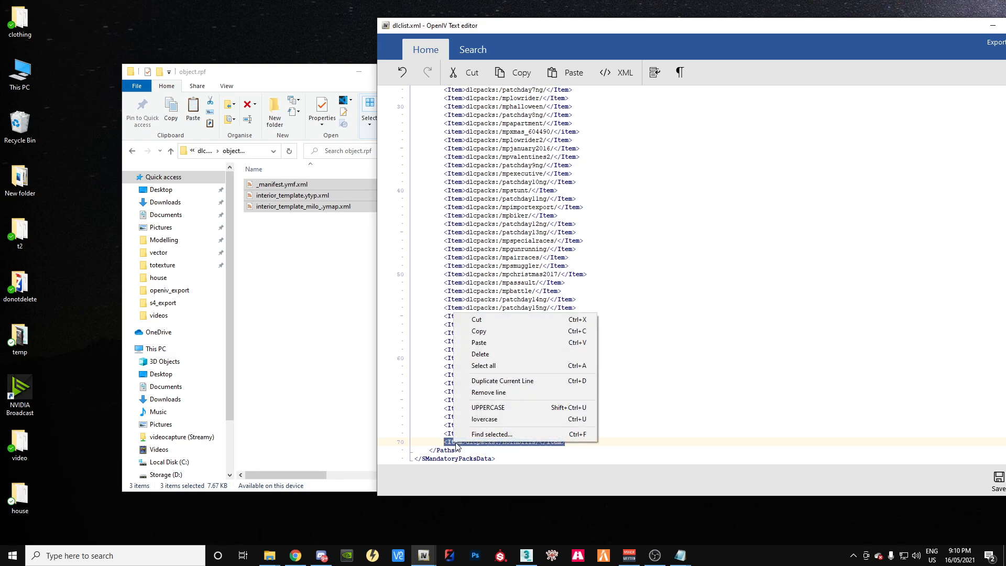
click(485, 333)
click(586, 441)
key(Return)
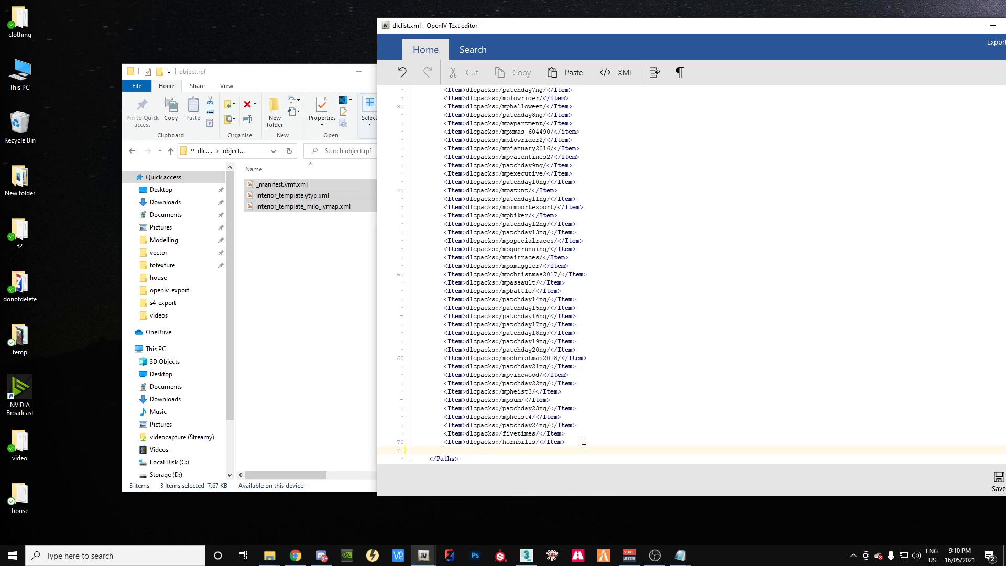
key(ctrl+v)
Step: Change the pasted item's pack name to house and save dlclist.xml
key(Left)
key(Left)
key(Left)
key(BackSpace)
key(BackSpace)
key(BackSpace)
key(BackSpace)
key(BackSpace)
key(BackSpace)
key(BackSpace)
key(BackSpace)
text(use)
click(999, 480)
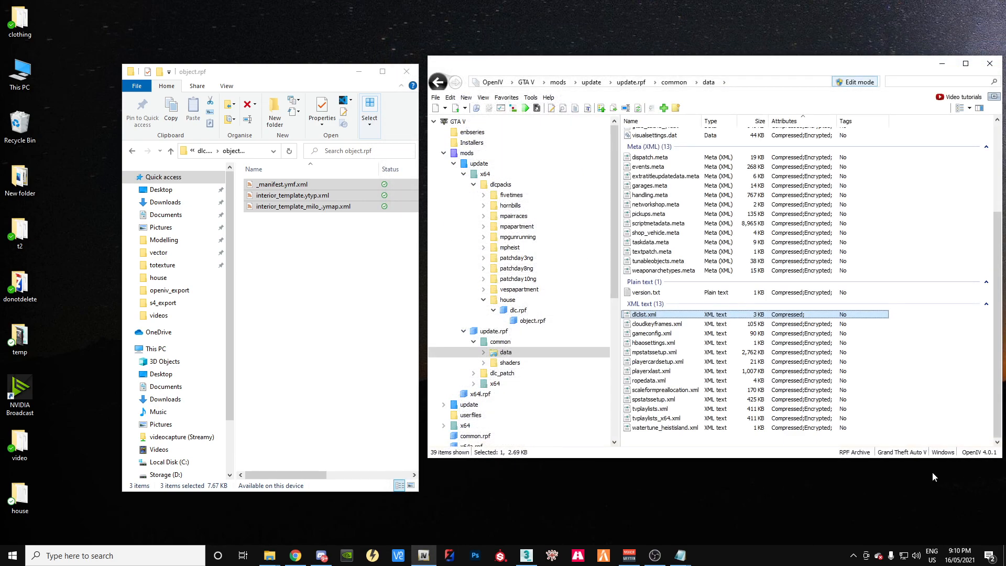
Step: Put away the OpenIV and object.rpf folder windows, switch to CodeWalker and expand its world view options
drag(757, 65, 596, 82)
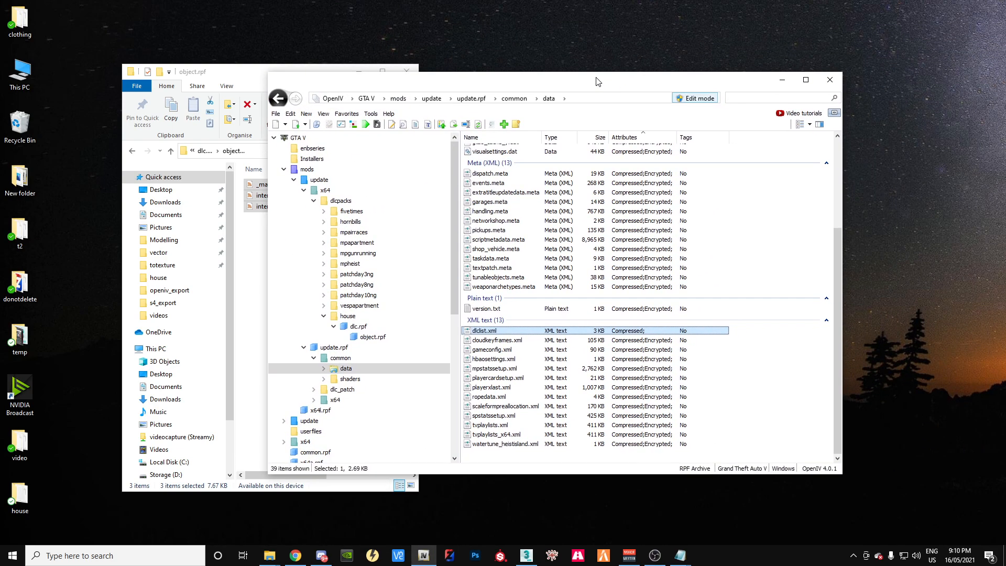
click(783, 79)
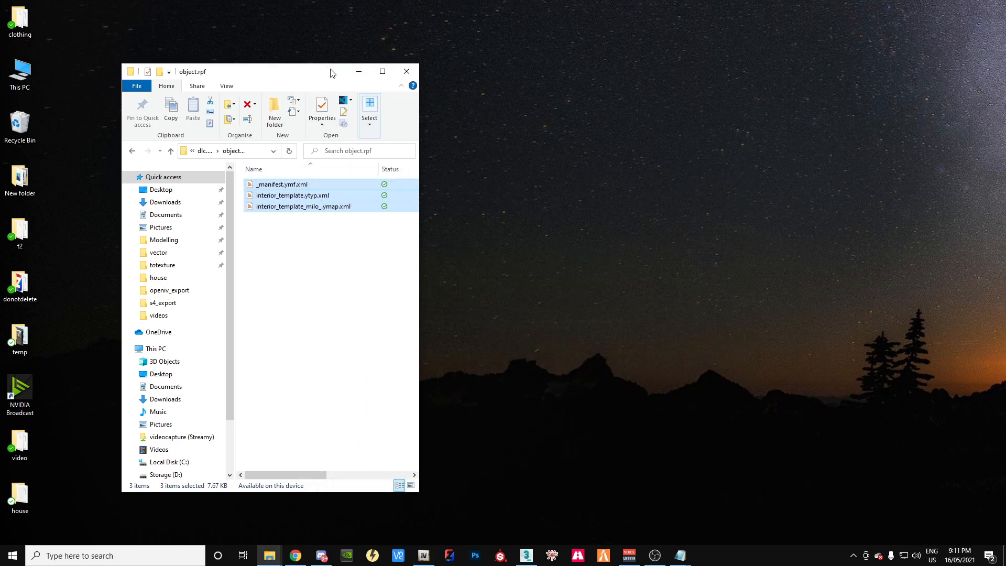
drag(330, 73, 542, 69)
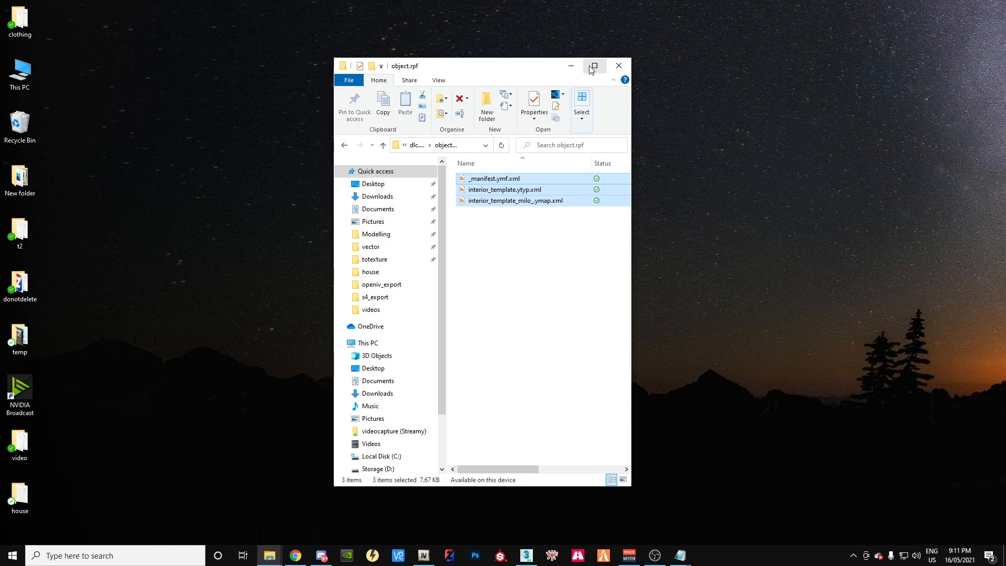
click(571, 65)
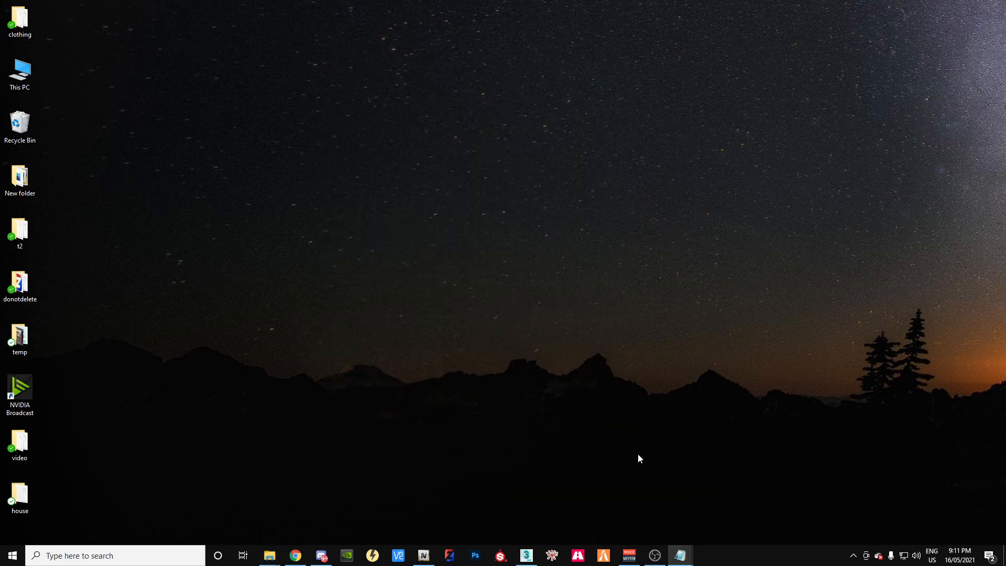
click(553, 555)
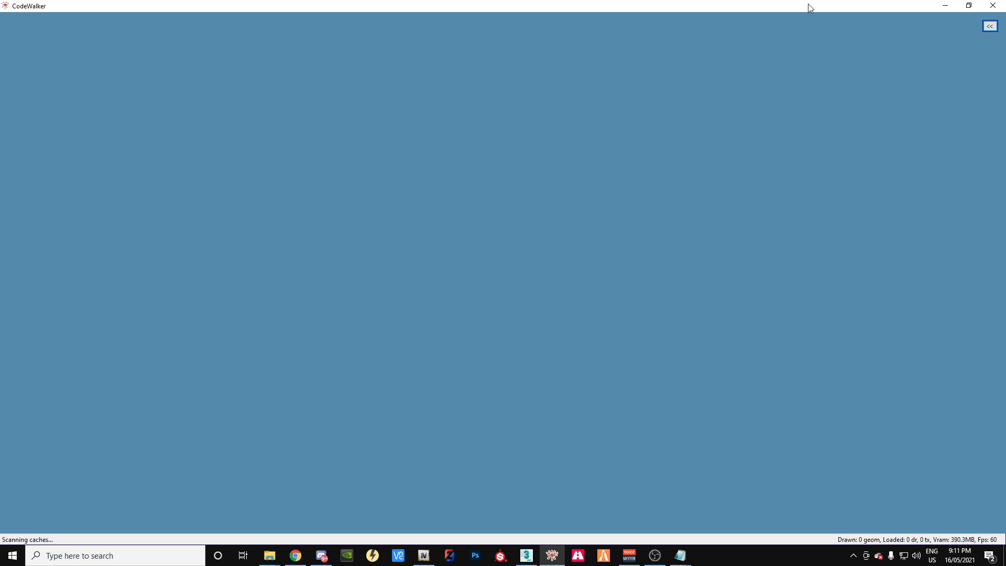
click(990, 27)
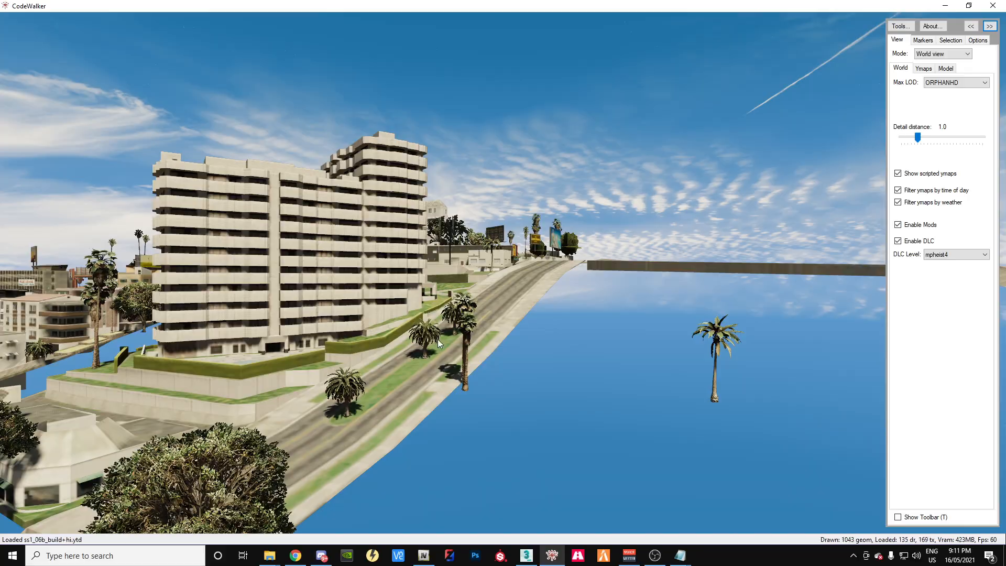
Step: Fly to the grey-roofed house beside the concrete canal, show the editing toolbar and activate the Move tool
key(w)
drag(399, 318, 463, 359)
key(w)
key(w)
key(w)
key(w)
key(s)
key(w)
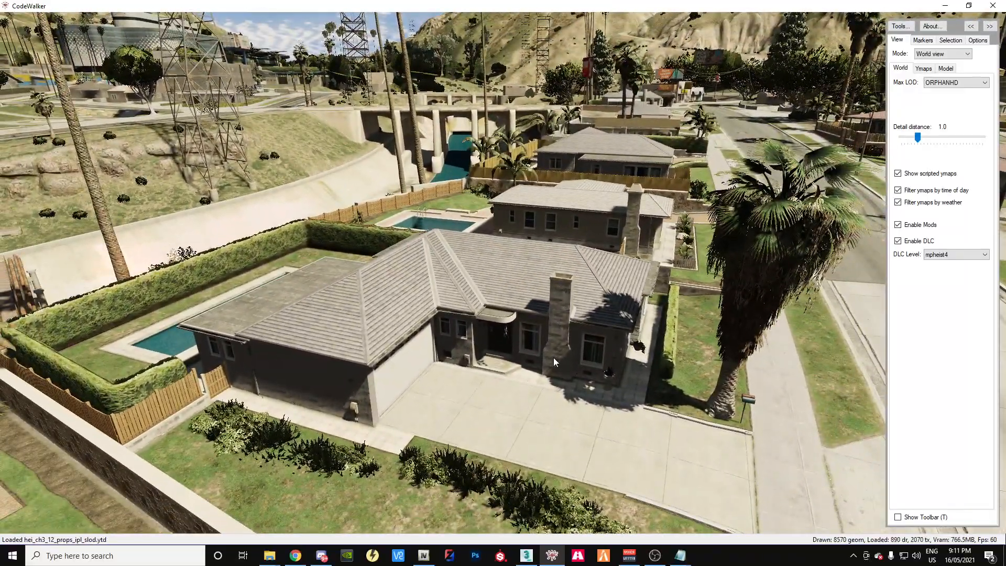
key(t)
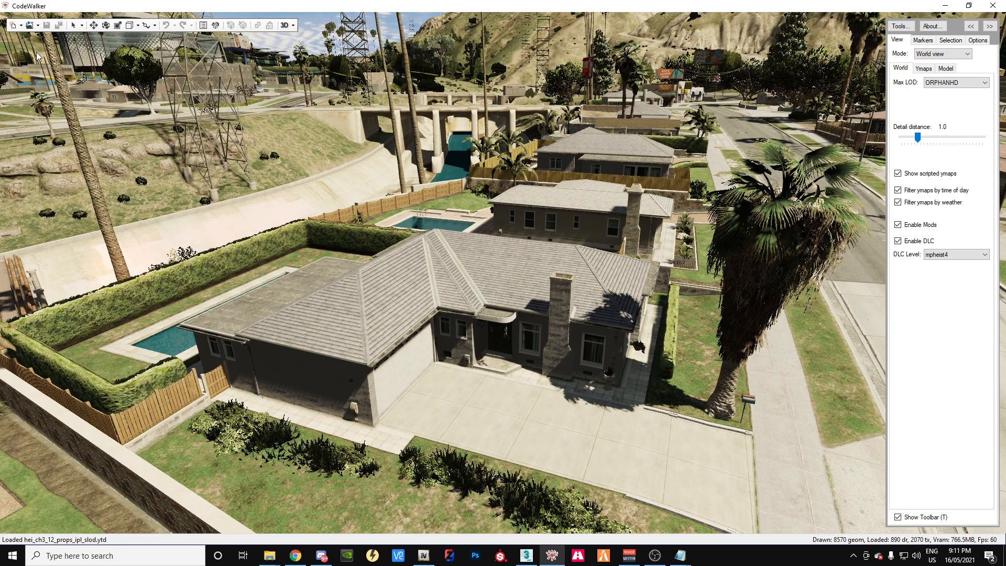
click(92, 30)
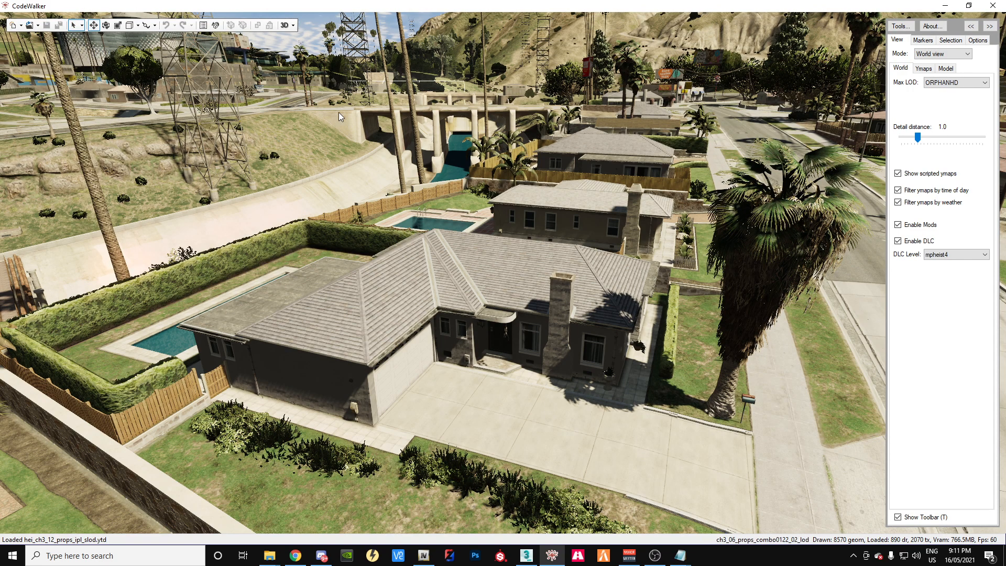
Step: Select the house's lf_house_19d_ entity and show its selection details wide enough to read
right_click(436, 301)
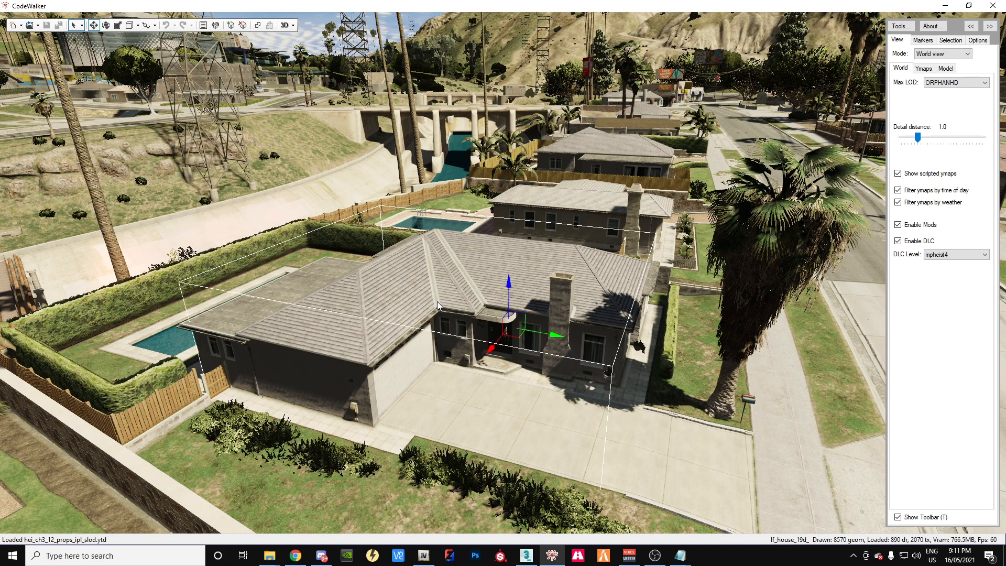
click(950, 41)
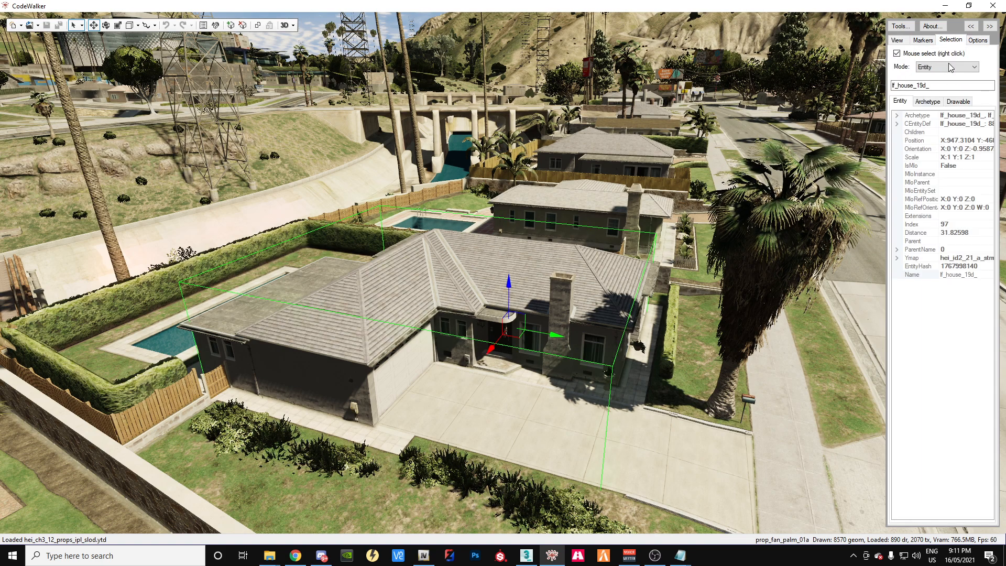
drag(886, 154, 781, 153)
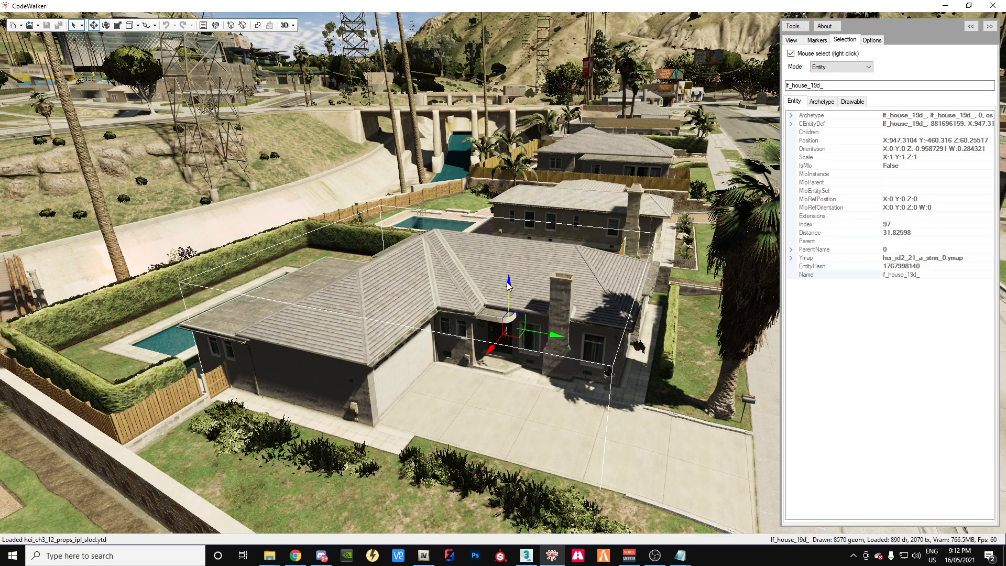
Step: Move the lf_house_19d_ detail entity and the main lf_house_19_ entity high above the plot
drag(508, 284, 463, 1)
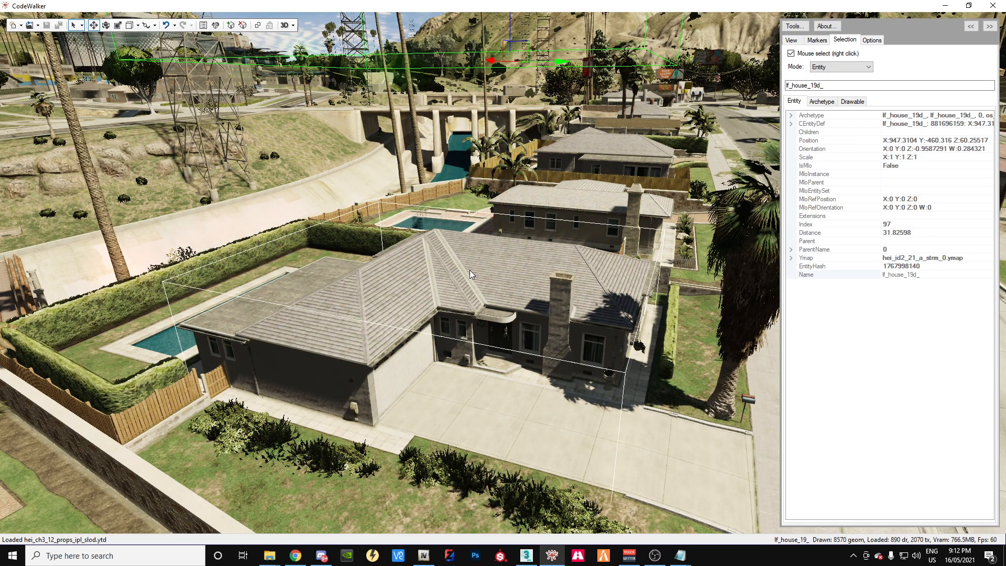
right_click(474, 292)
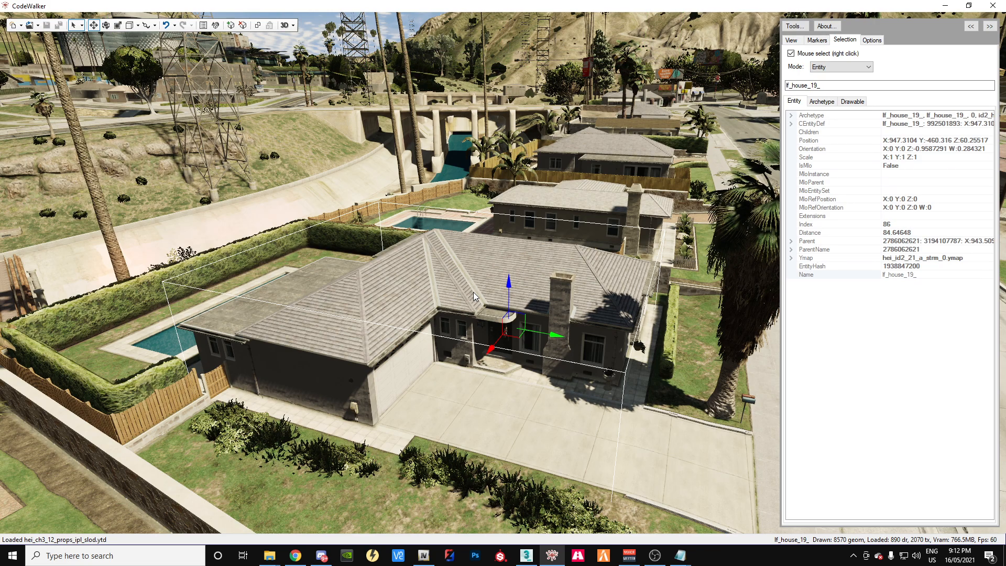
drag(509, 282, 501, 233)
drag(488, 139, 477, 3)
Step: Copy the entity name lf_house_19_, search for it everywhere in OpenIV, and open the found file's location in building_xrefs.rpf
drag(822, 85, 787, 85)
right_click(804, 87)
click(828, 122)
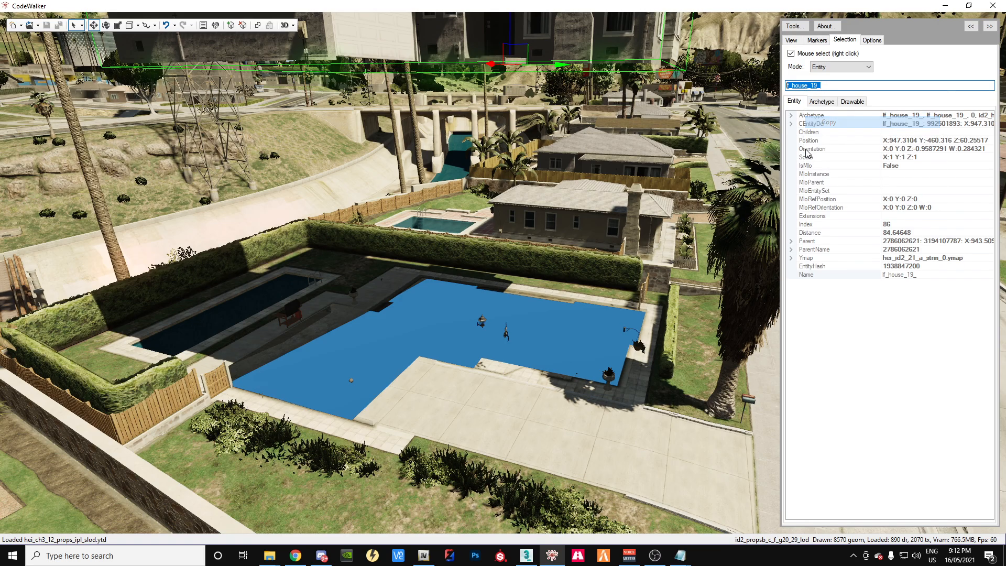
click(426, 559)
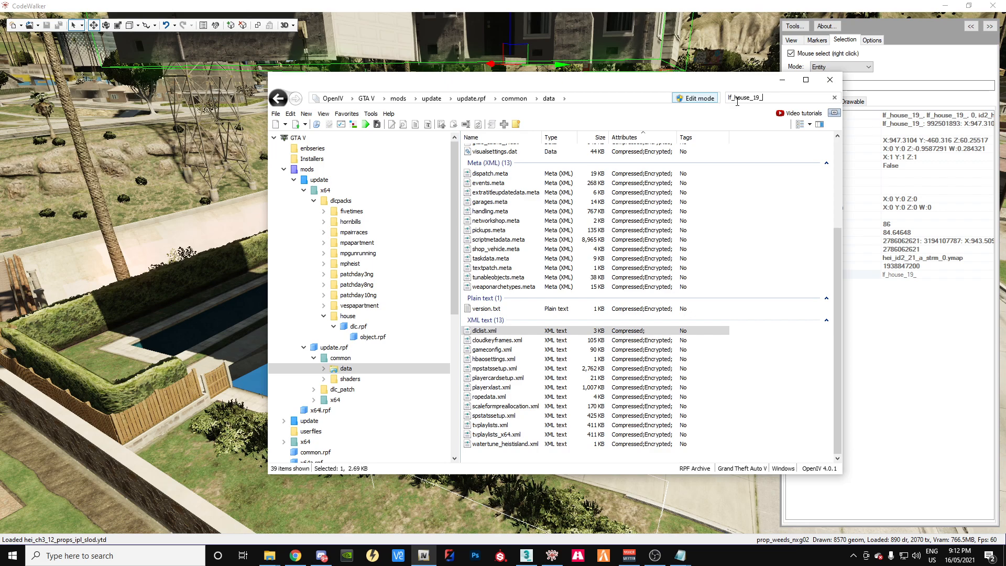
click(598, 179)
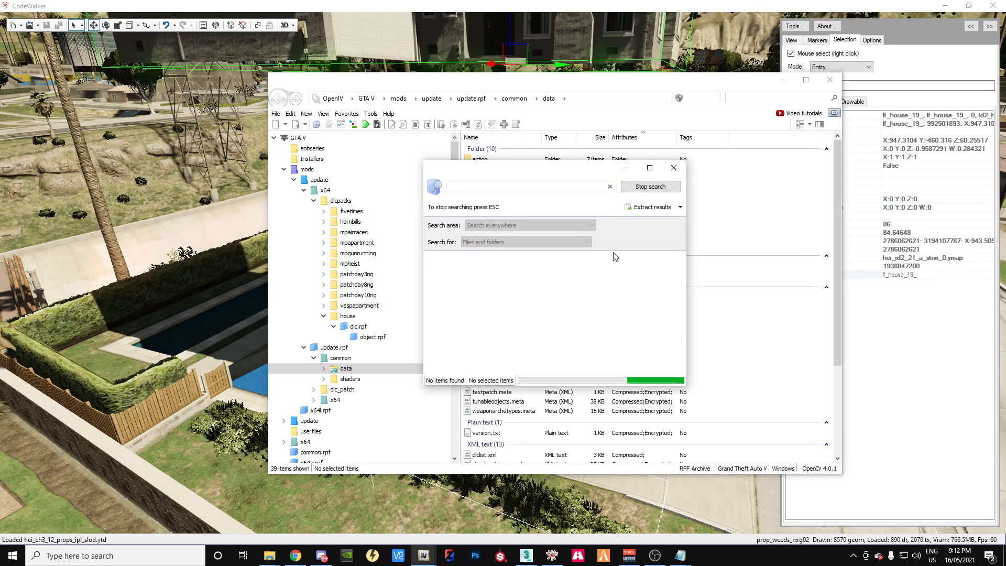
click(528, 264)
double_click(528, 265)
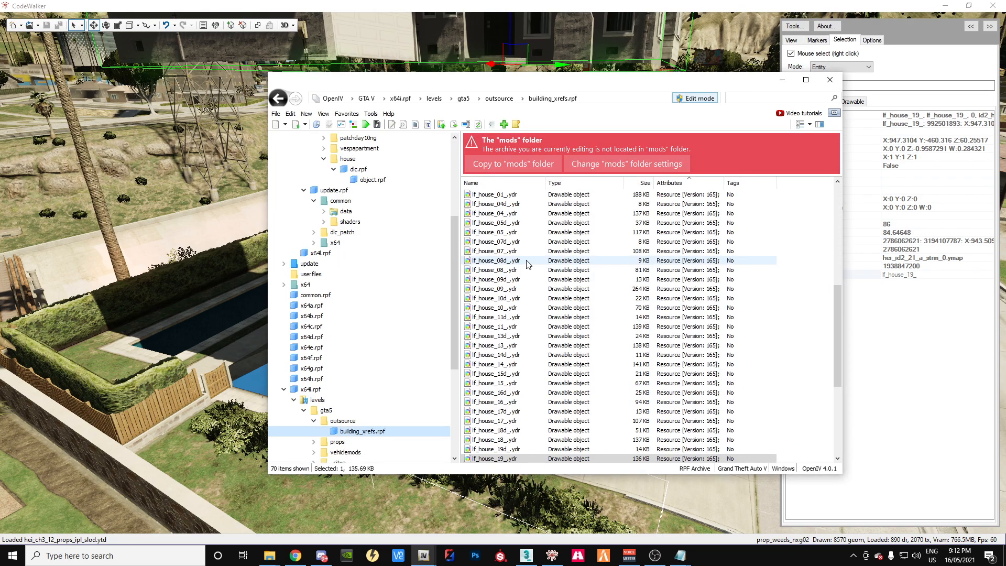
Step: Preview lf_house_19_.ydr in the model viewer, check the house from another angle, and close the preview
double_click(496, 459)
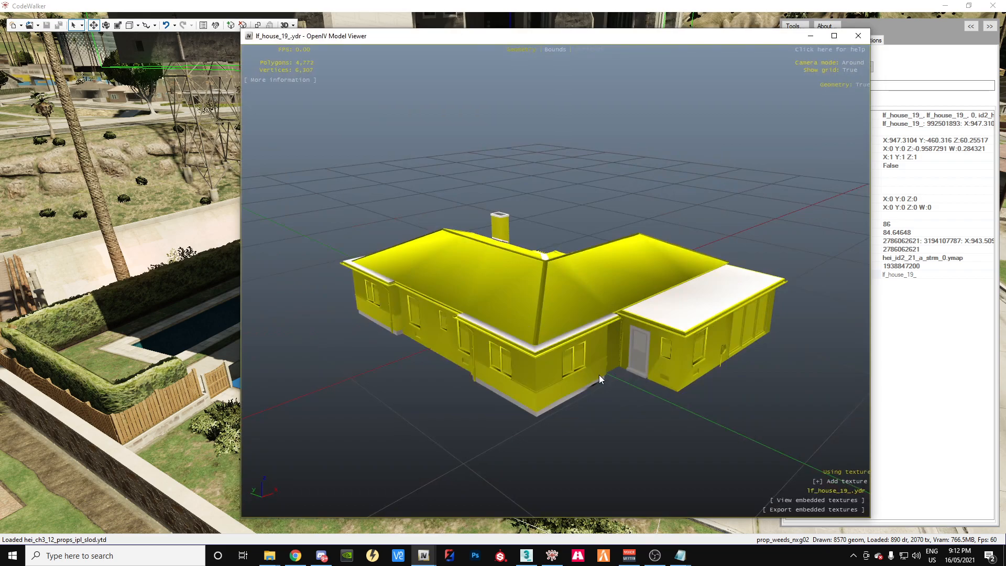
drag(545, 363, 427, 343)
drag(526, 35, 567, 119)
drag(735, 455, 868, 169)
click(902, 117)
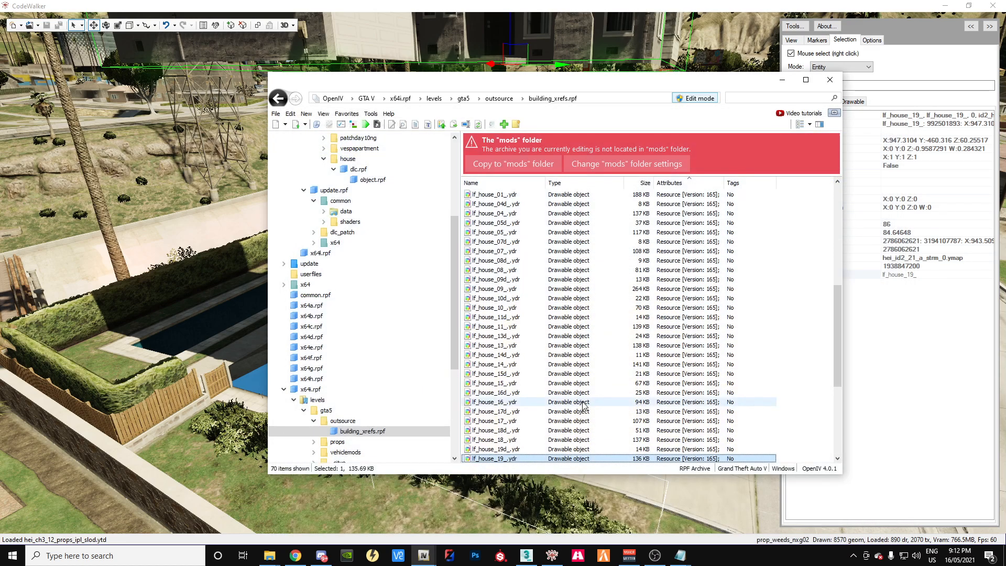
Step: Export lf_house_19_.ydr to the house/openiv_export folder on the Desktop and clear the OpenIV windows out of the way
right_click(500, 460)
click(543, 343)
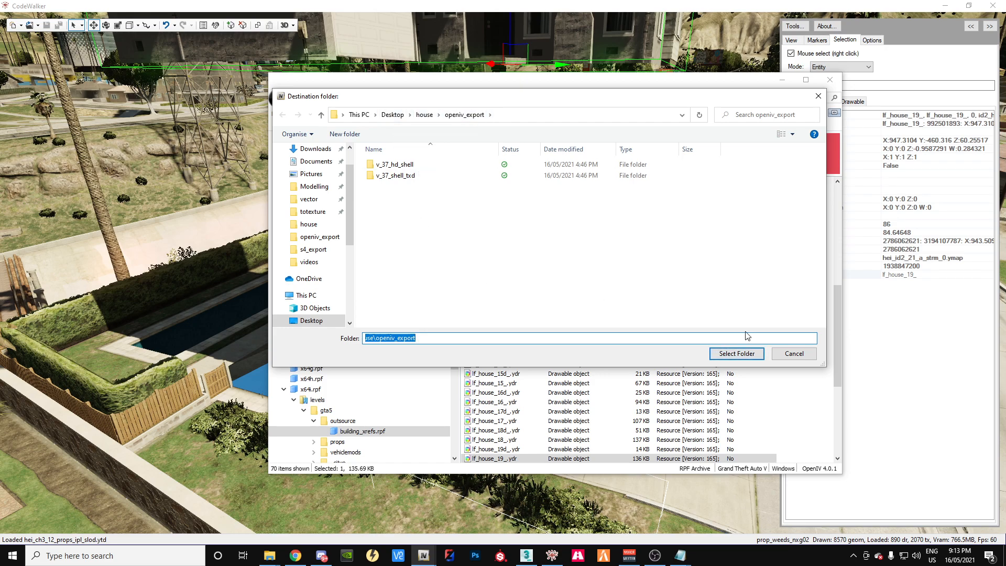
click(736, 354)
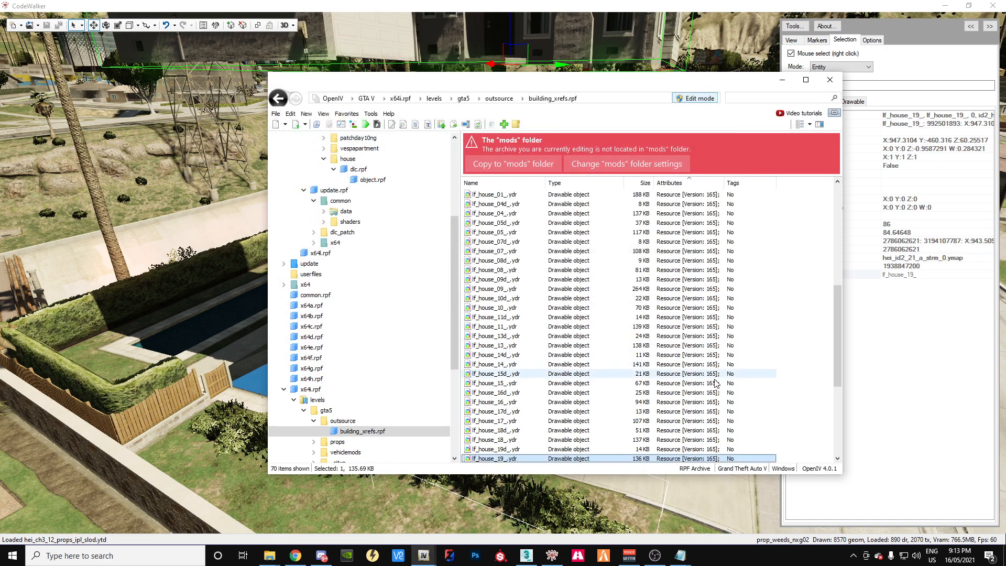
drag(517, 80, 1005, 82)
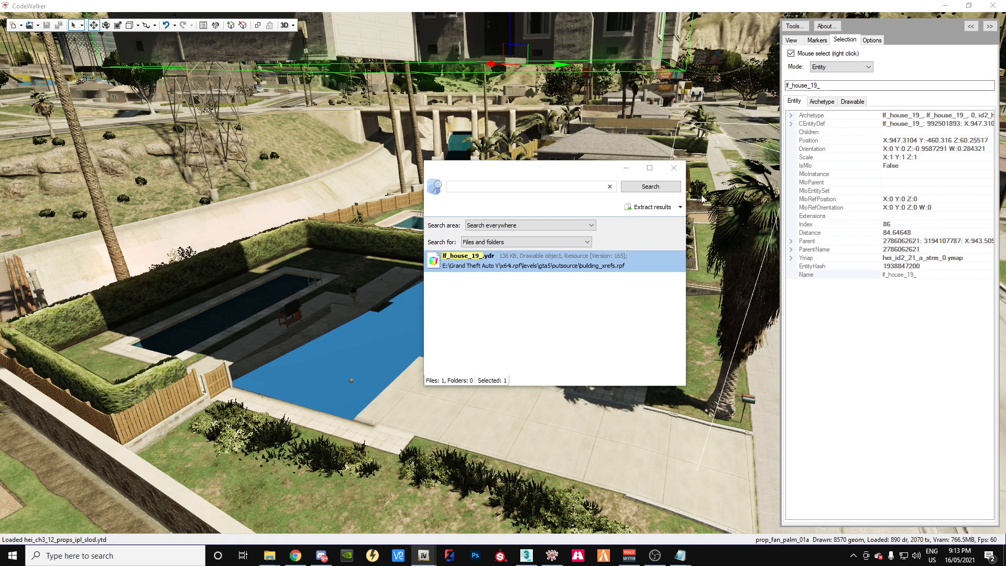
click(627, 168)
Step: Set CodeWalker's selection mode to Collision and examine the collision mesh of the house from the driveway side
mouse_move(516, 409)
mouse_down()
mouse_move(508, 419)
mouse_move(526, 423)
mouse_up()
key(w)
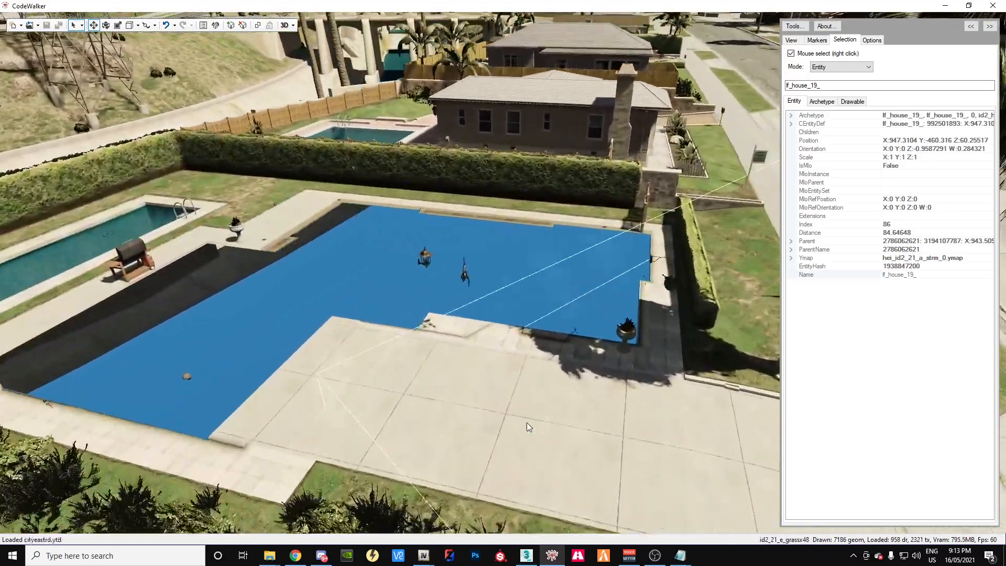
key(s)
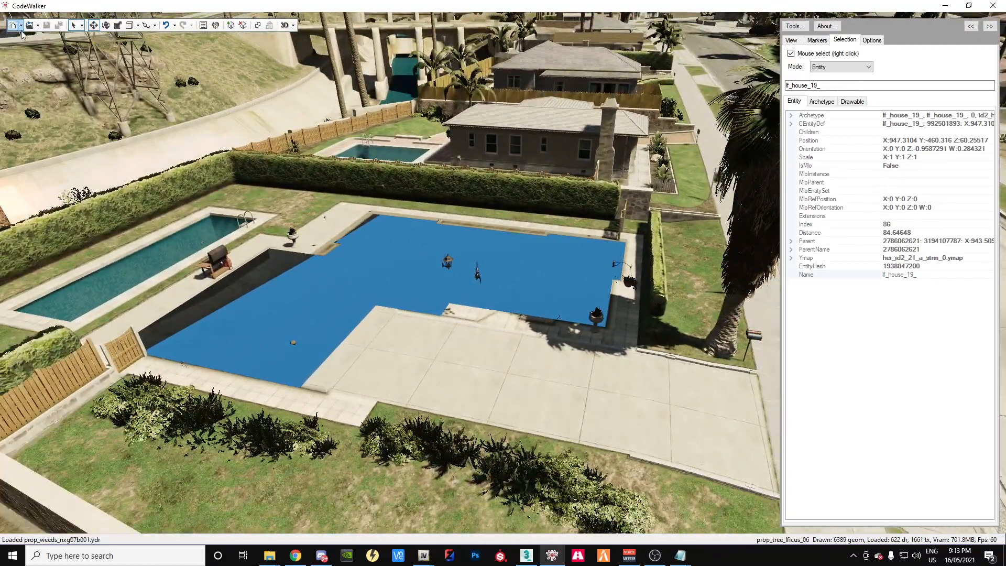
click(81, 25)
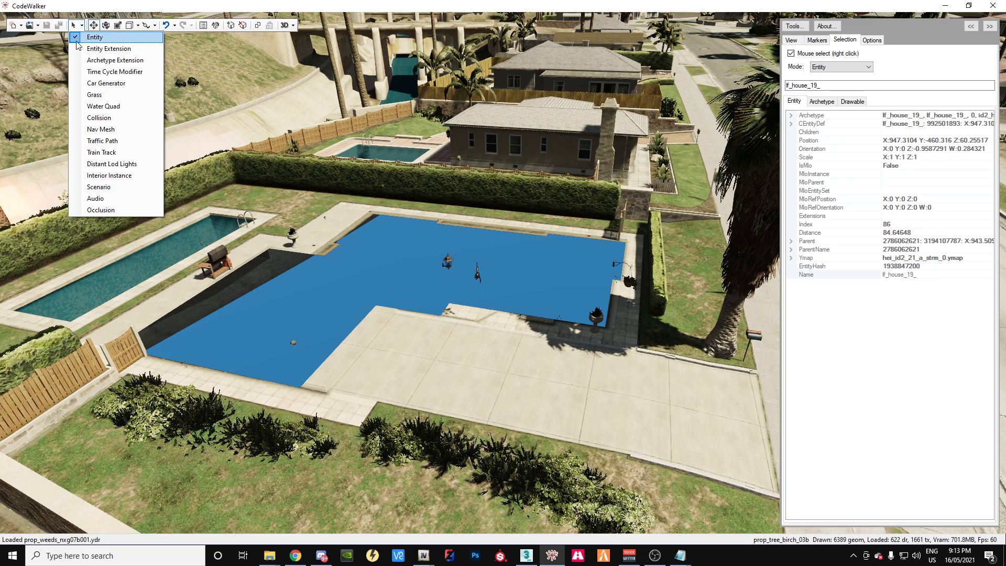
click(94, 14)
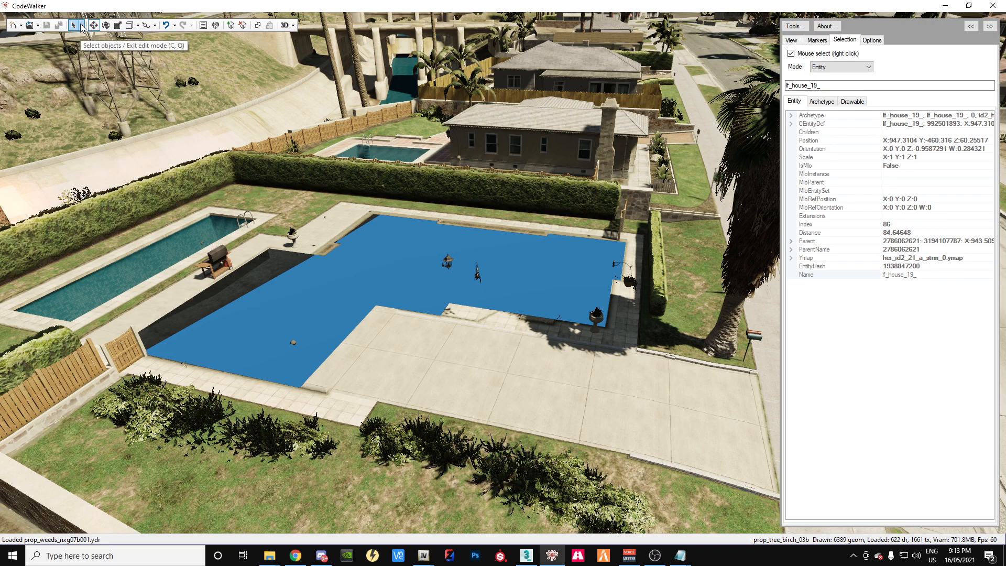
click(82, 26)
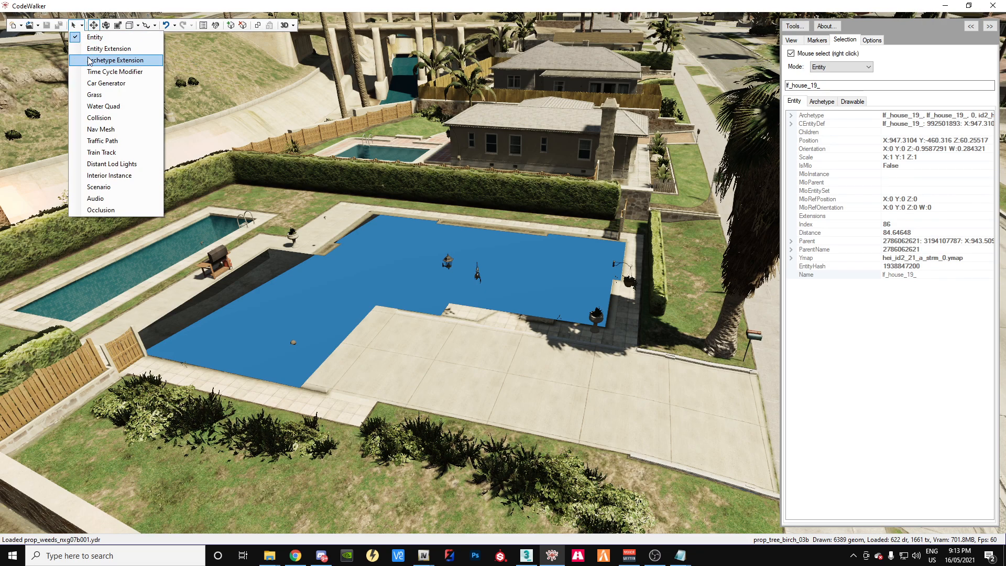
click(97, 118)
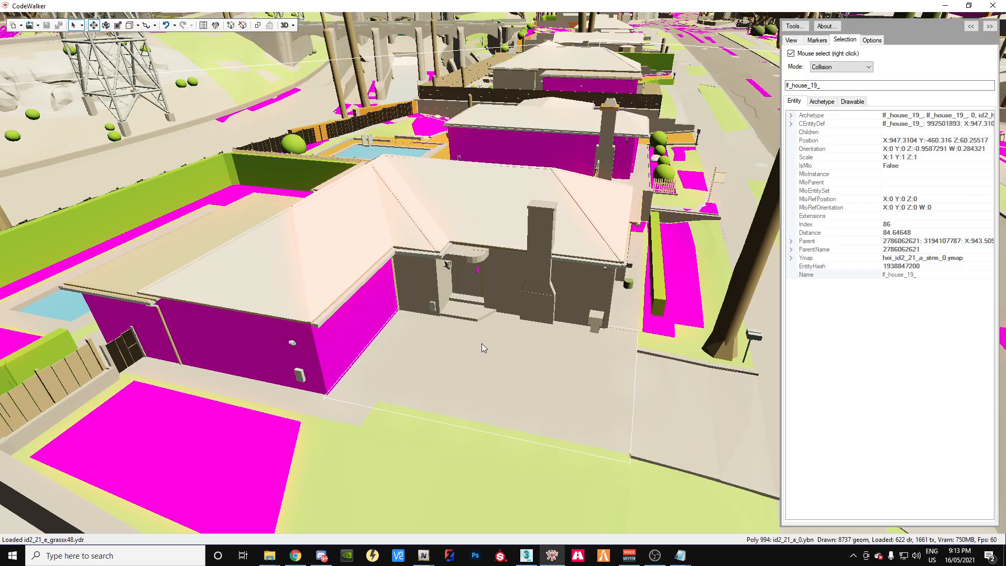
drag(507, 369, 482, 383)
scroll(472, 367, down, 5)
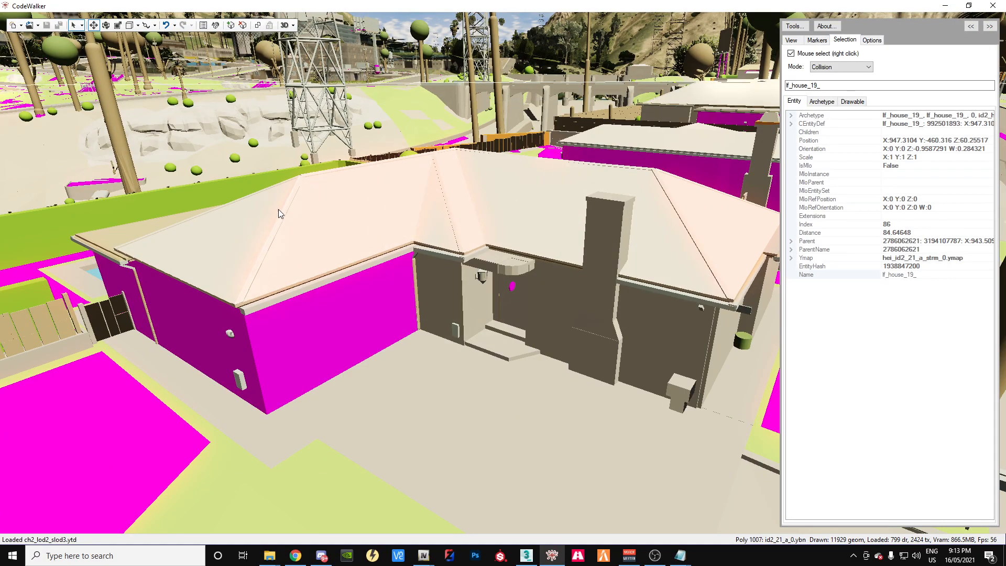
Step: Select the collision box at the house's front entrance and copy its file name id2_21_a_0.ybn
scroll(495, 342, up, 3)
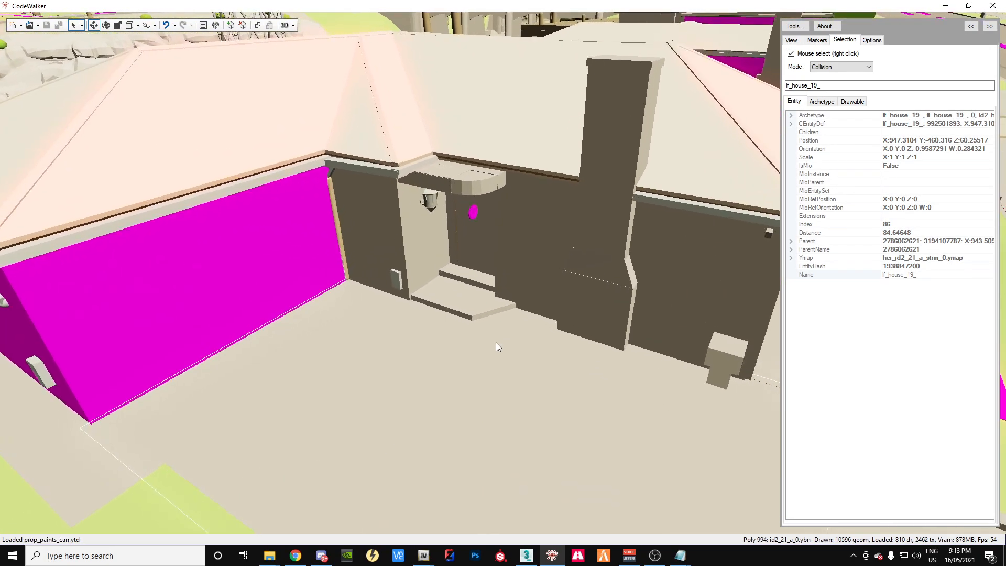
scroll(493, 339, down, 2)
scroll(504, 332, down, 2)
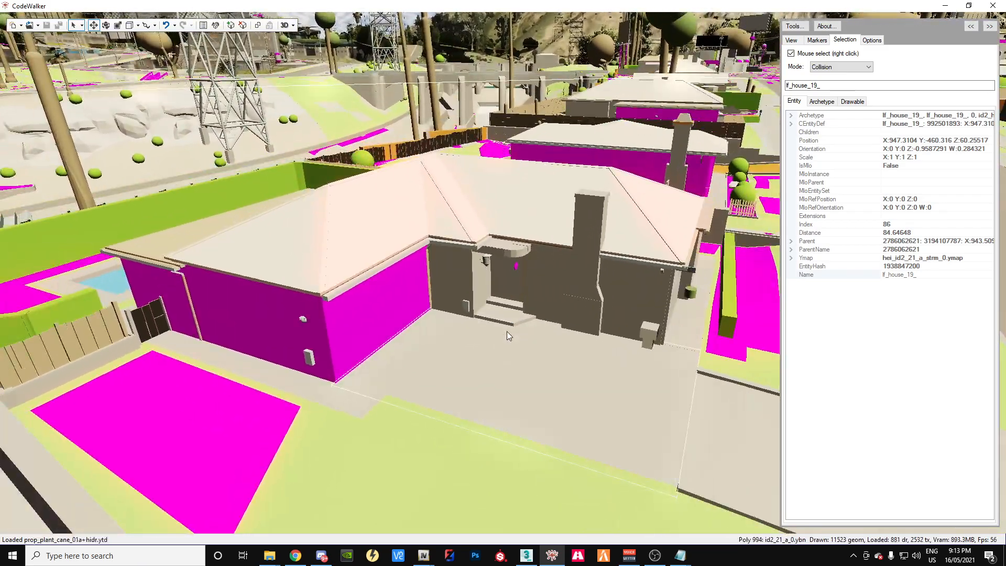
scroll(508, 333, up, 3)
mouse_move(510, 328)
mouse_down()
mouse_move(488, 329)
mouse_move(497, 331)
mouse_up()
scroll(496, 332, down, 4)
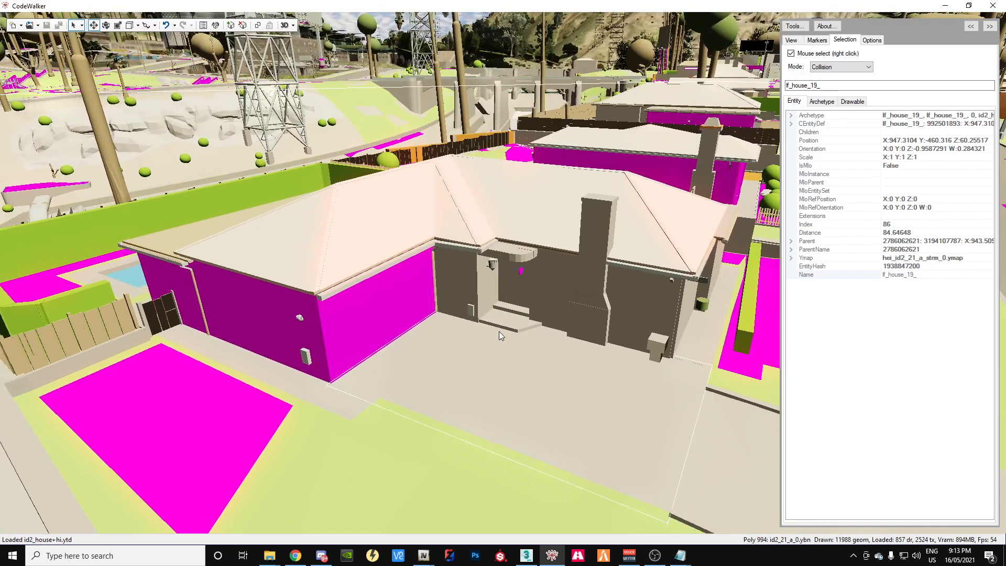
right_click(510, 286)
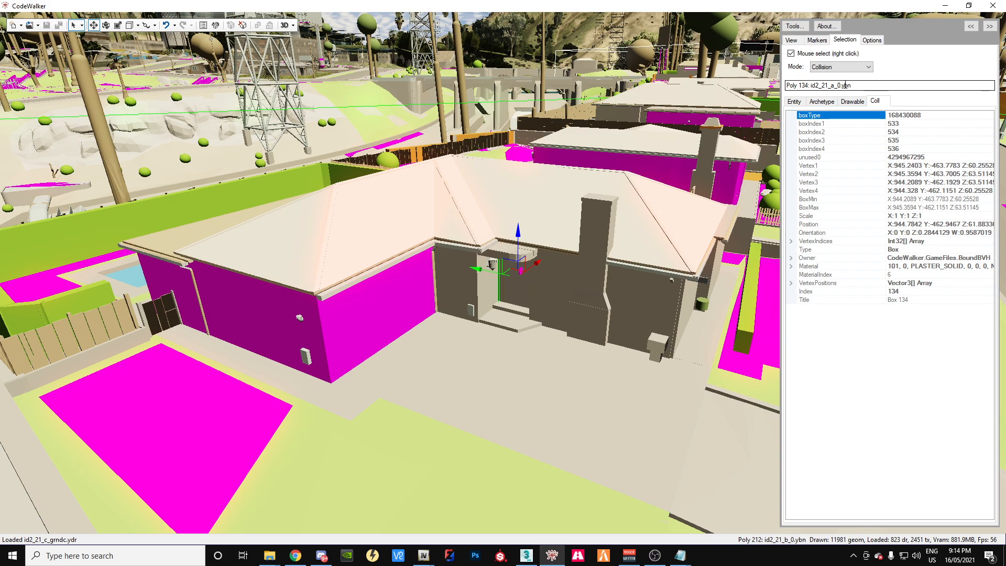
drag(855, 87, 825, 88)
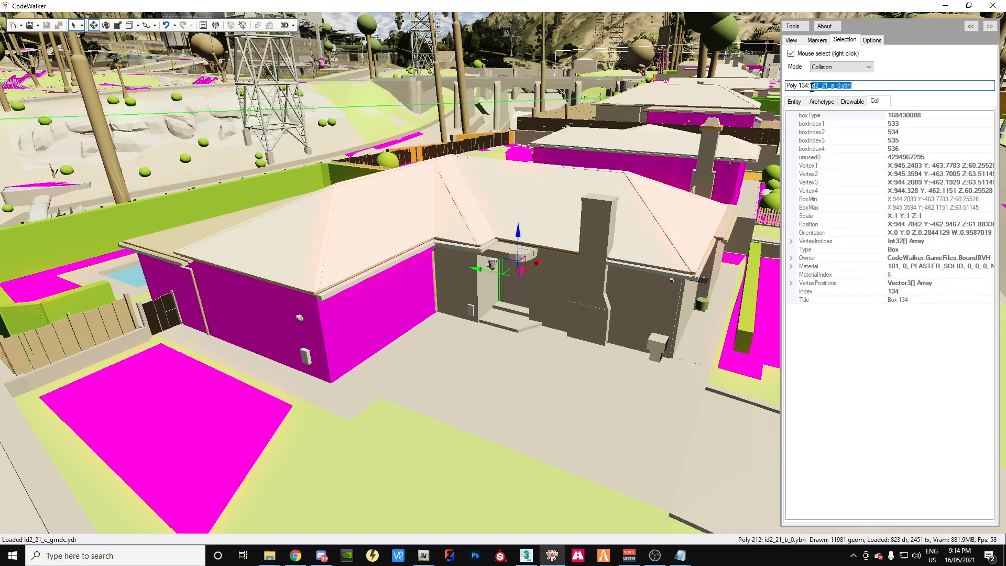
right_click(840, 87)
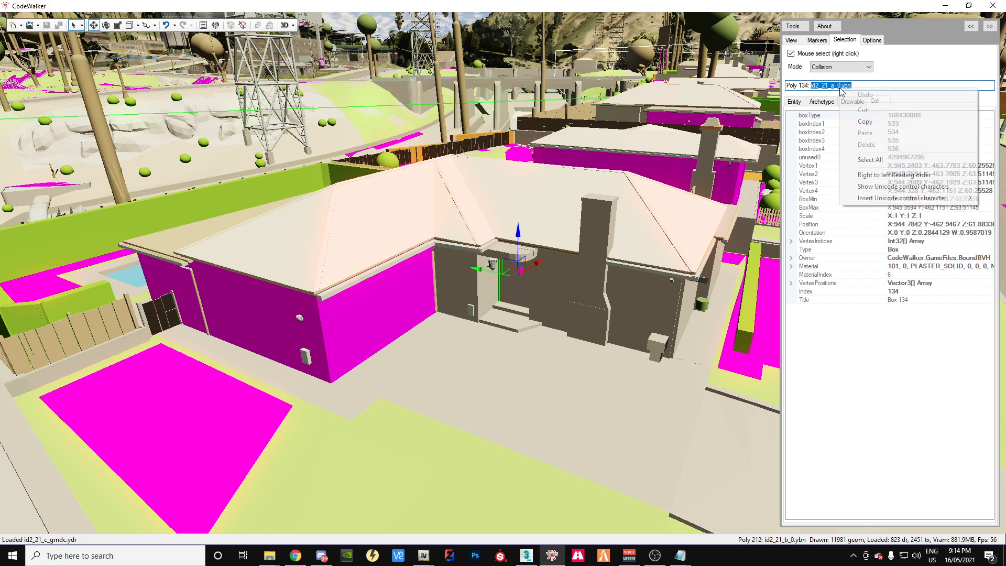
click(870, 124)
Step: Switch to OpenIV, search everywhere for id2_21_a_0.ybn, and open the location of the patchday1ng copy in id2_21_a.rpf
click(424, 557)
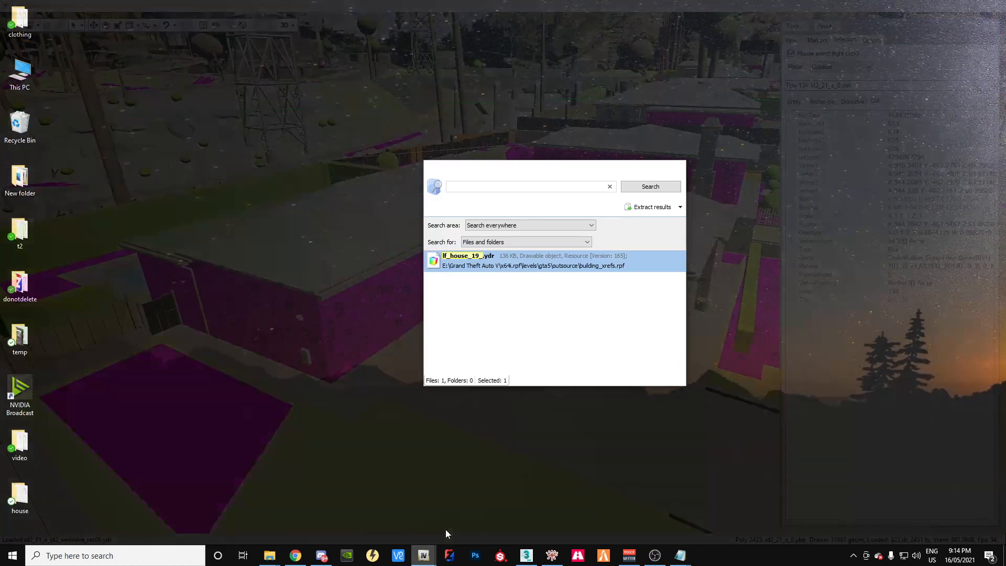
click(445, 530)
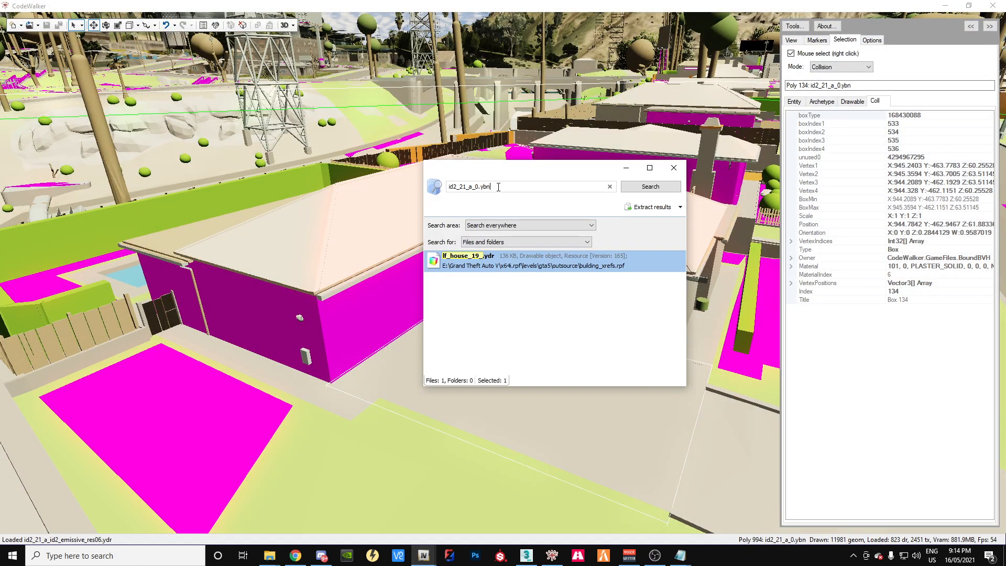
key(Return)
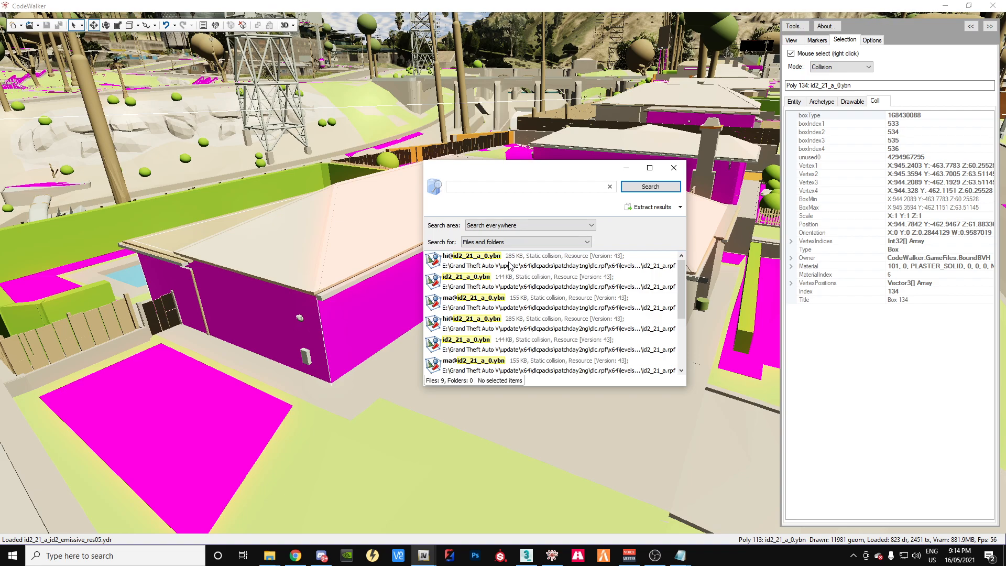
double_click(477, 286)
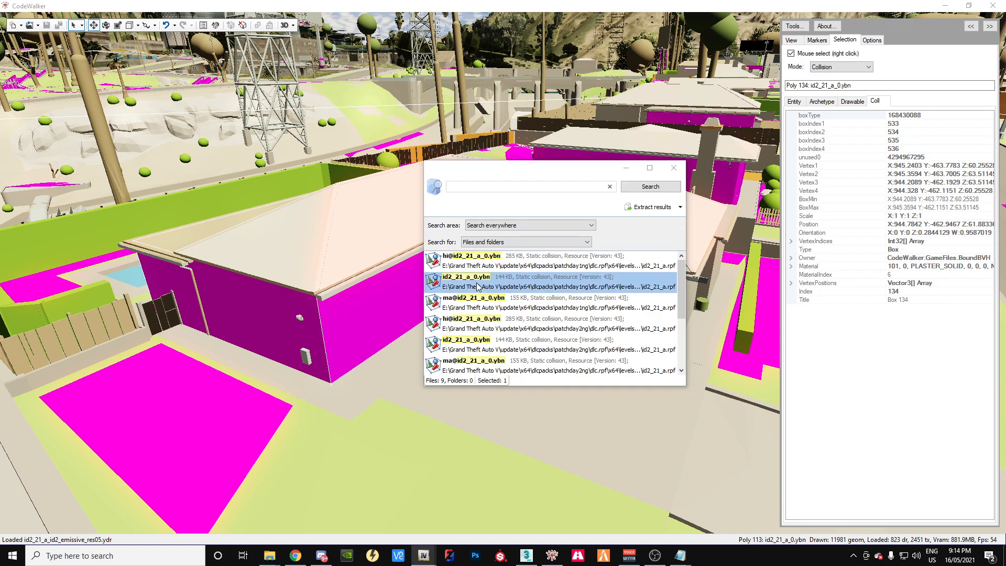
drag(1005, 122, 350, 119)
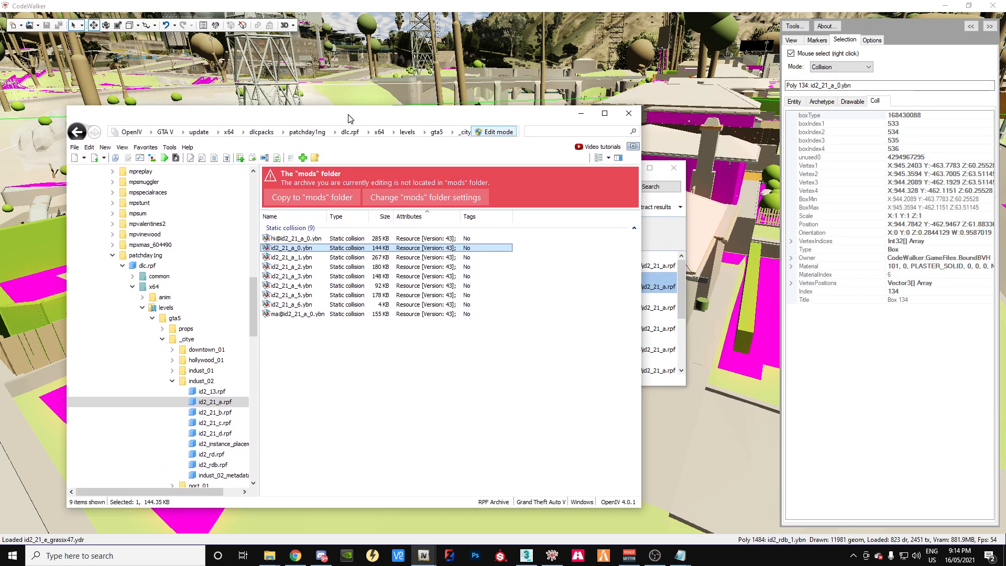
Step: Preview id2_21_a_0.ybn in the collision viewer and examine the row of houses from the street side
double_click(288, 248)
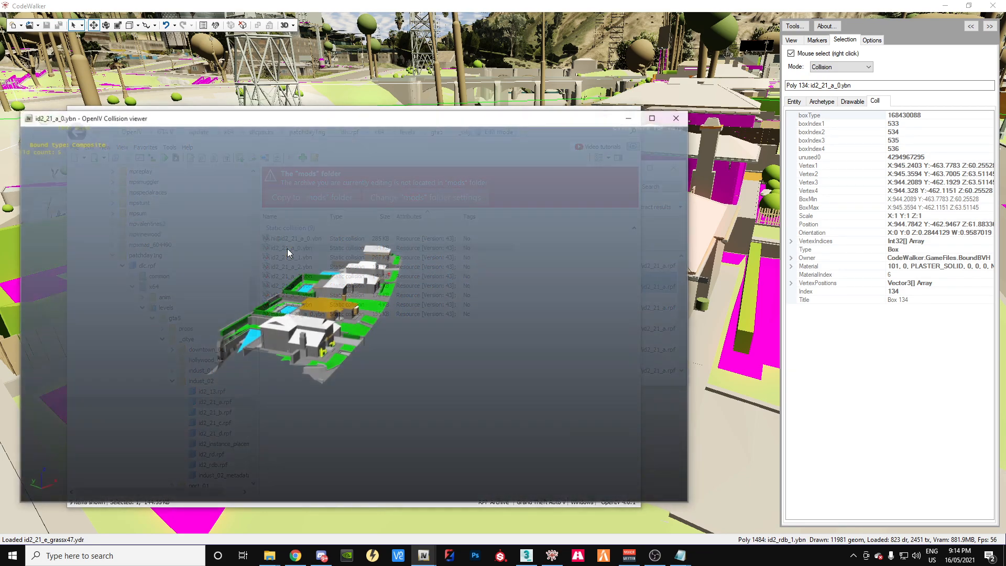
drag(356, 342, 201, 330)
key(w)
key(s)
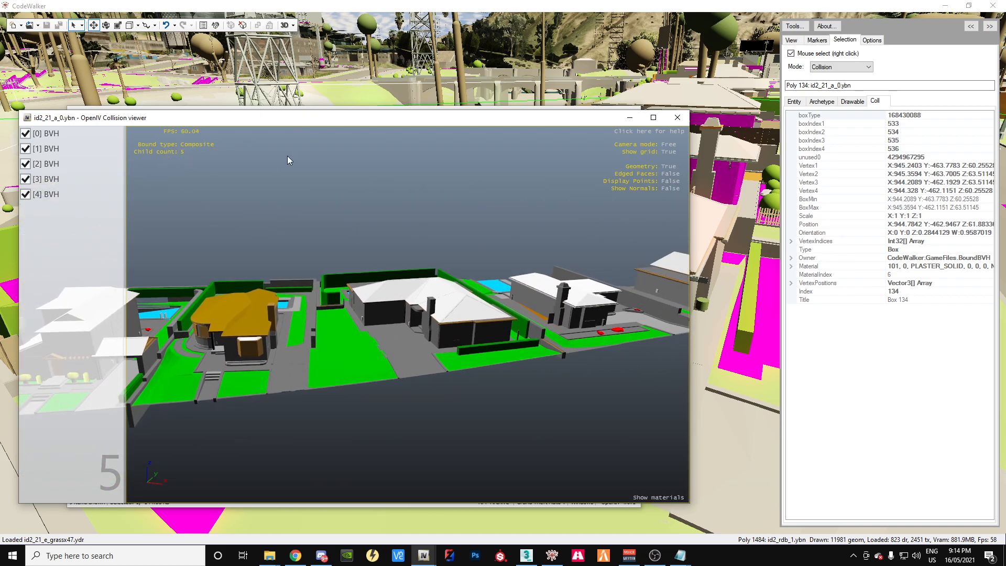
Step: Compare the previewed id2_21_a_0.ybn collision with the house in CodeWalker, moving the overlapping windows out of the way
drag(314, 118, 772, 171)
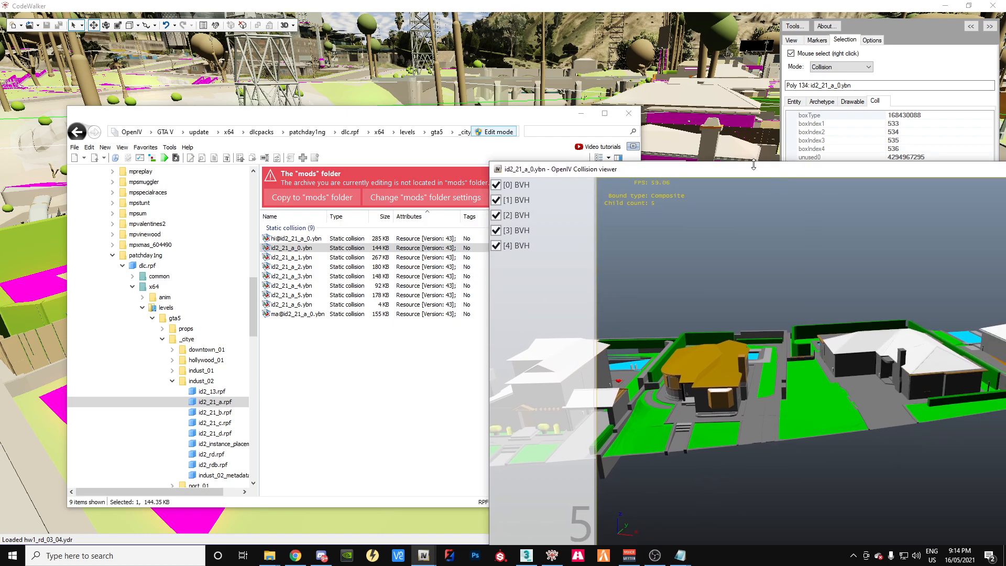
click(580, 114)
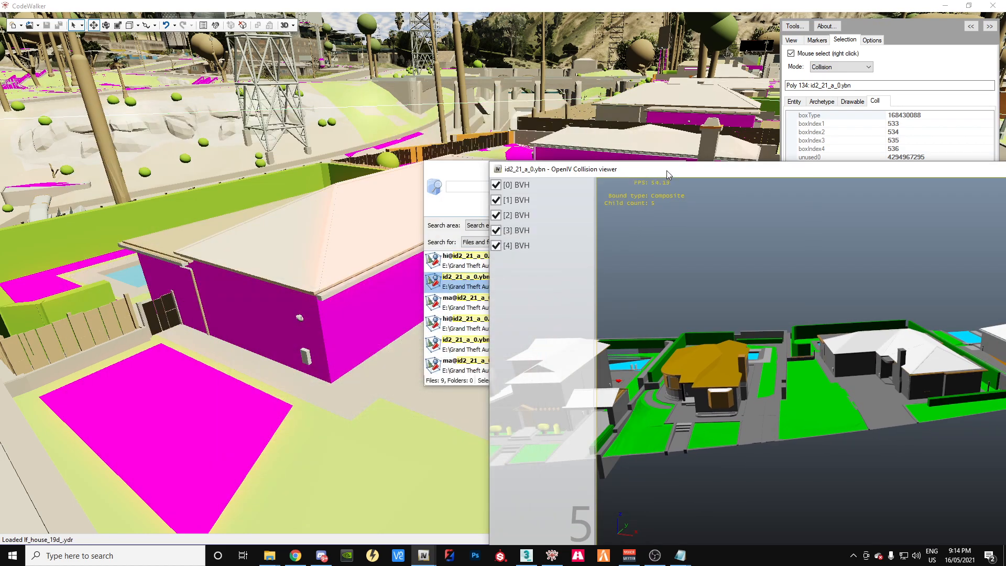
drag(667, 171, 562, 299)
click(625, 171)
drag(667, 298, 693, 81)
mouse_move(243, 316)
mouse_down()
mouse_move(64, 319)
mouse_move(254, 306)
mouse_up()
key(s)
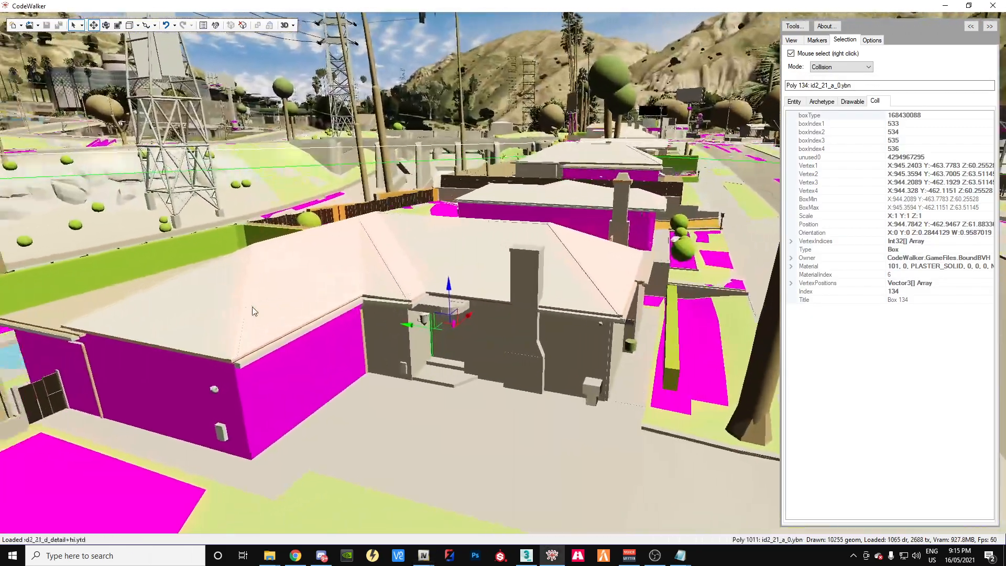
key(alt+Tab)
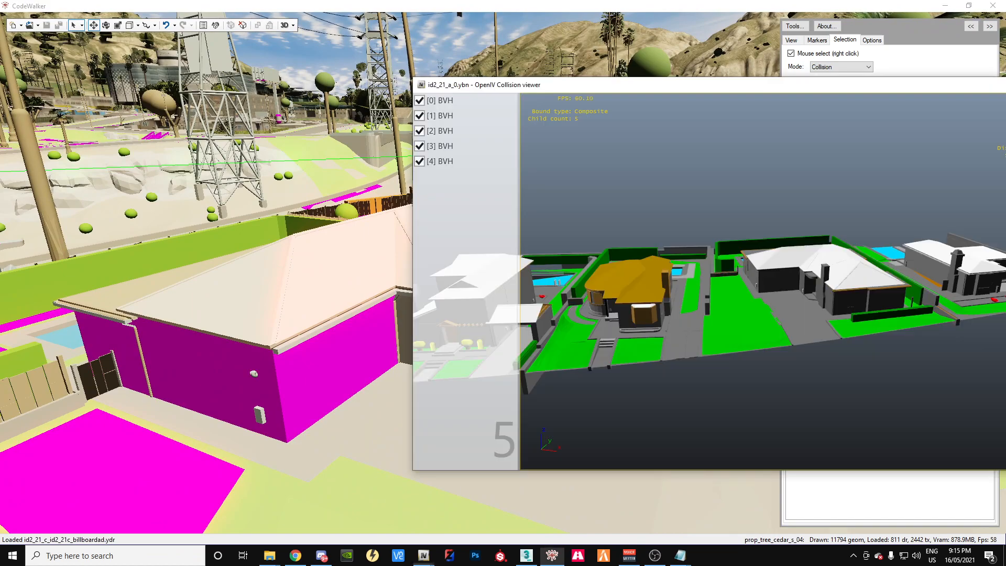
drag(809, 88, 439, 80)
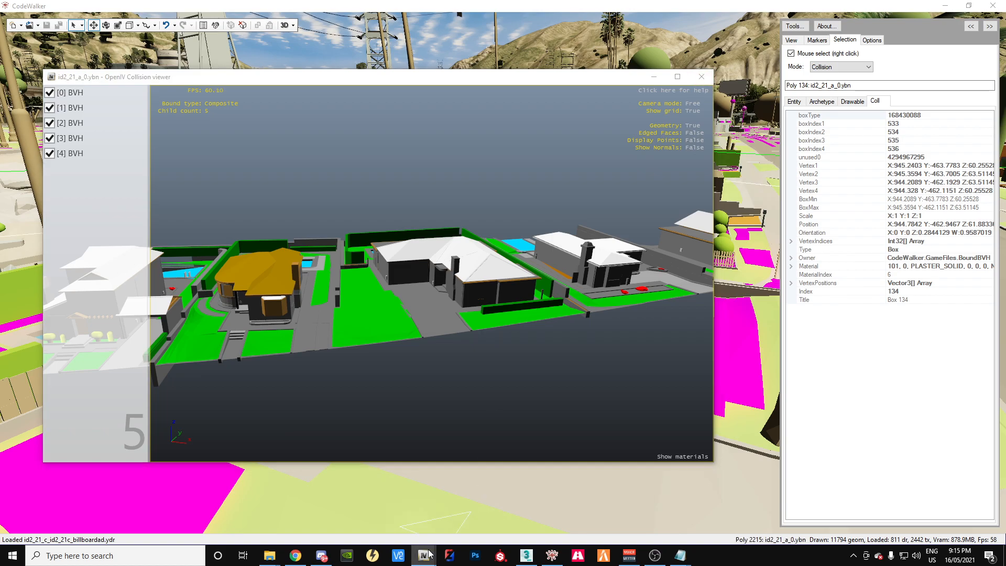
Step: Return to the OpenIV file list and export id2_21_a_0.ybn to openFormats (.obn) in the Desktop's house/openiv_export folder
mouse_move(423, 555)
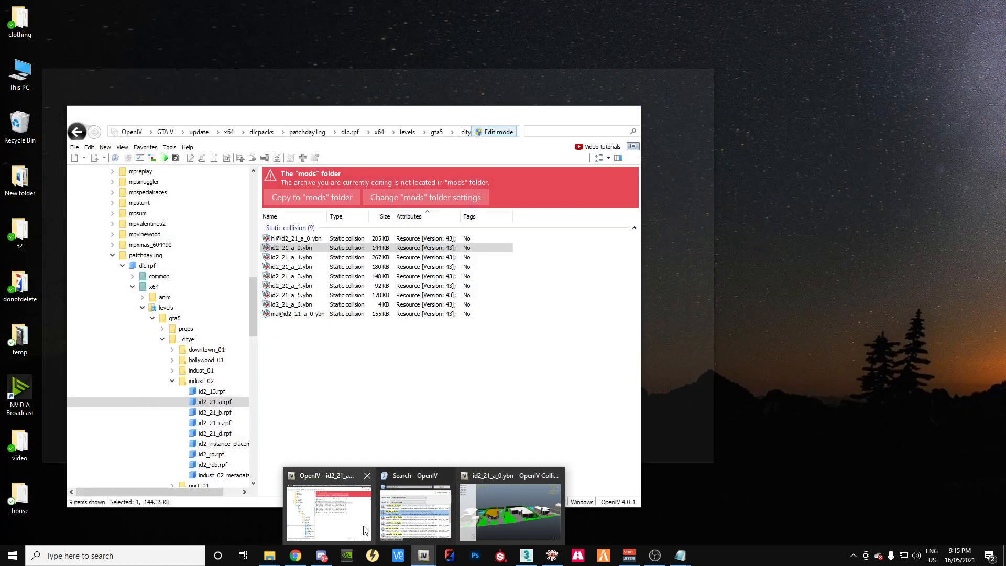
click(365, 530)
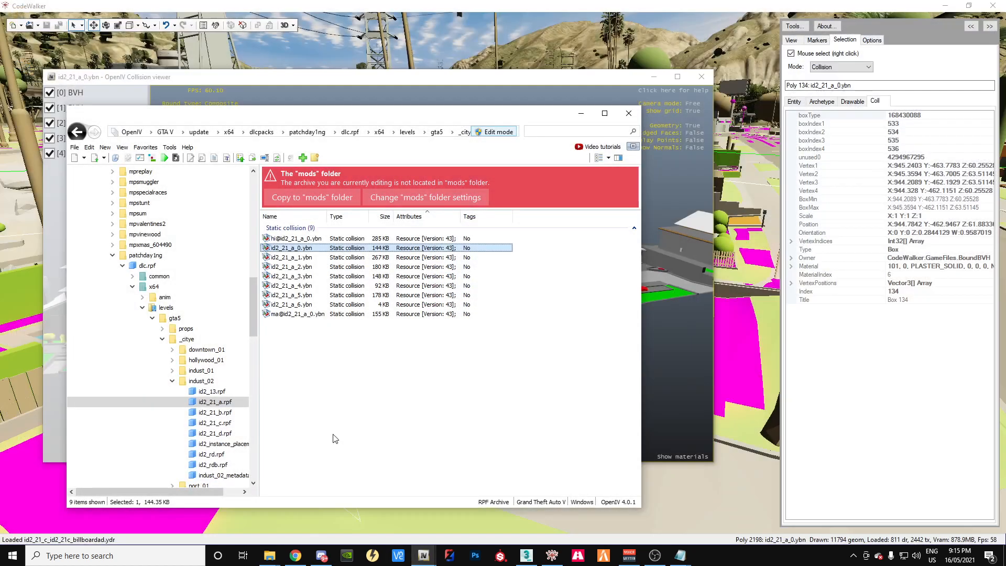
right_click(290, 249)
click(377, 317)
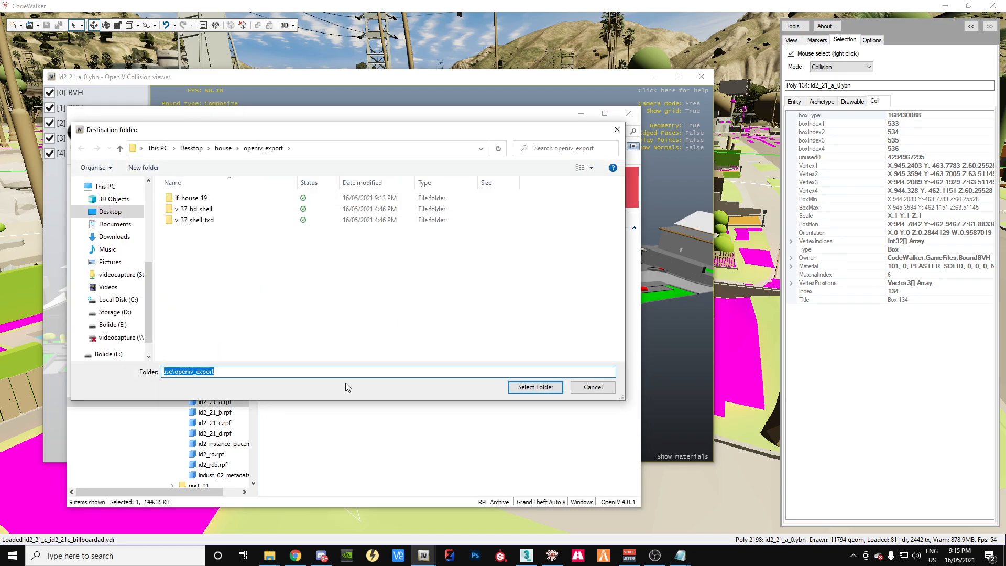
click(535, 386)
double_click(313, 239)
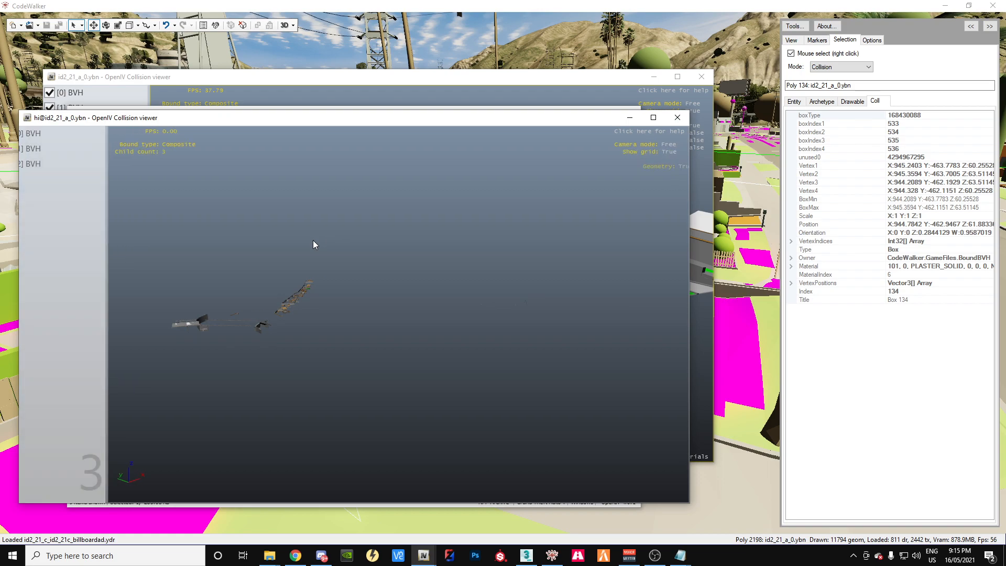
drag(310, 307, 215, 291)
key(w)
key(w)
key(w)
key(w)
key(s)
key(w)
drag(357, 397, 300, 408)
key(s)
key(w)
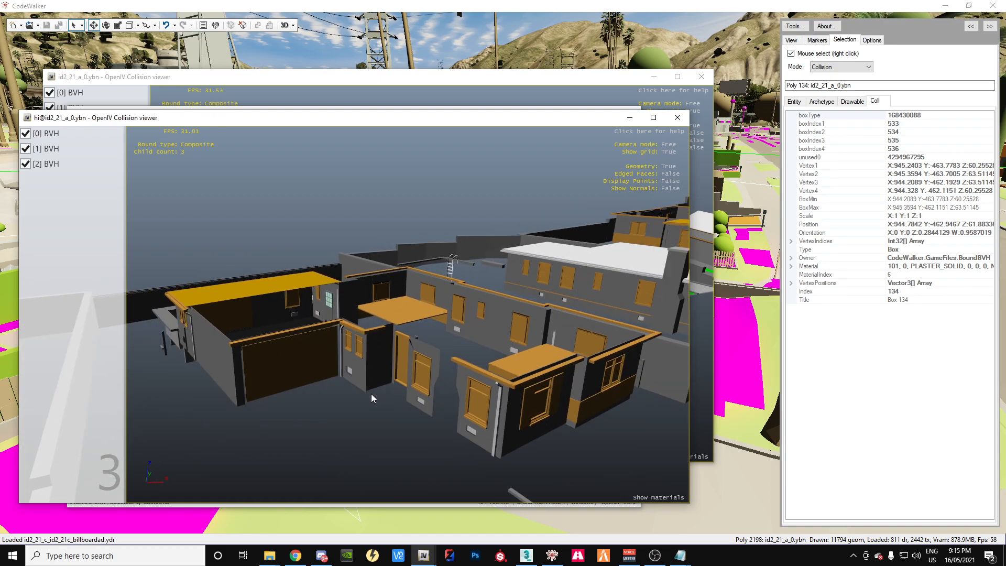
click(676, 120)
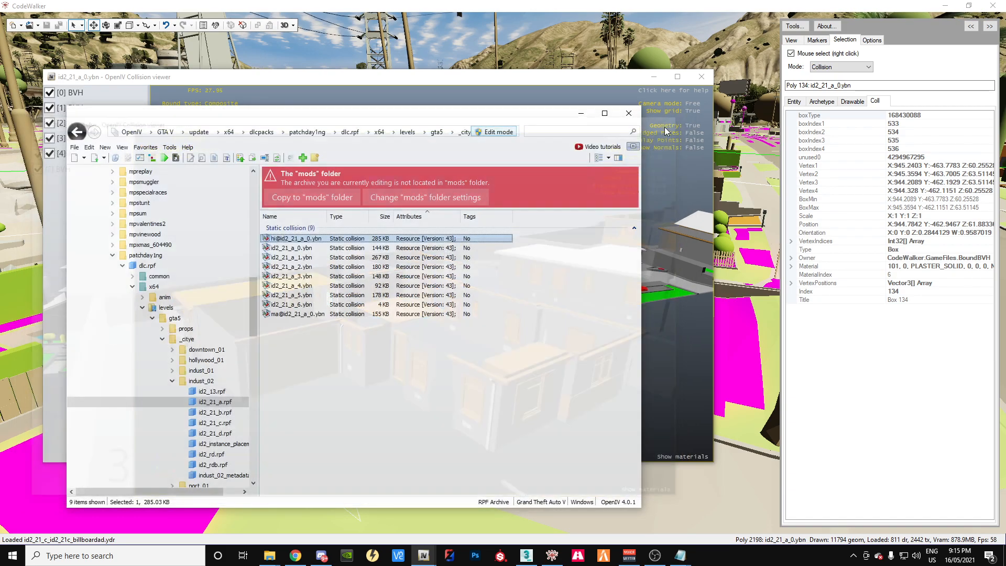
right_click(292, 240)
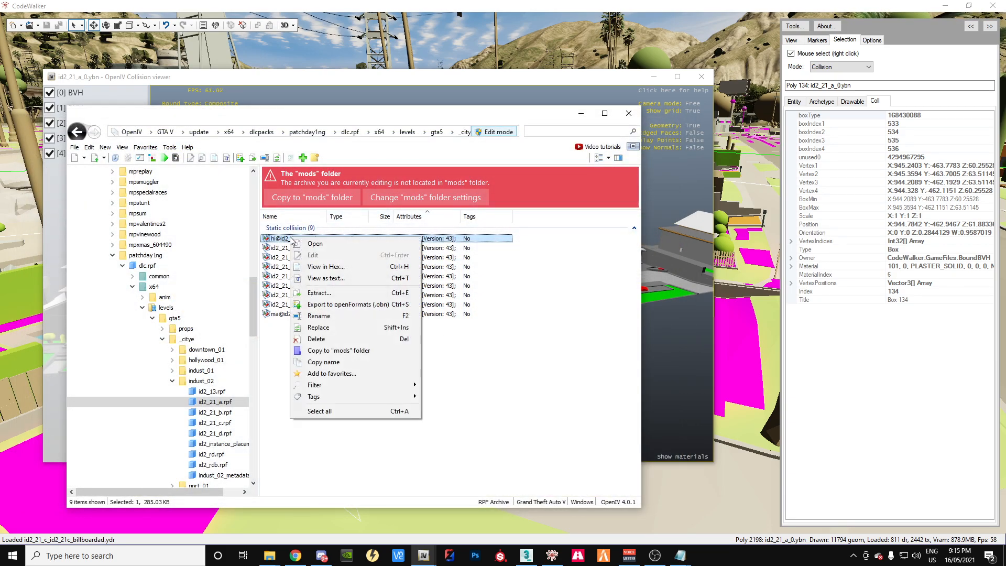
click(380, 304)
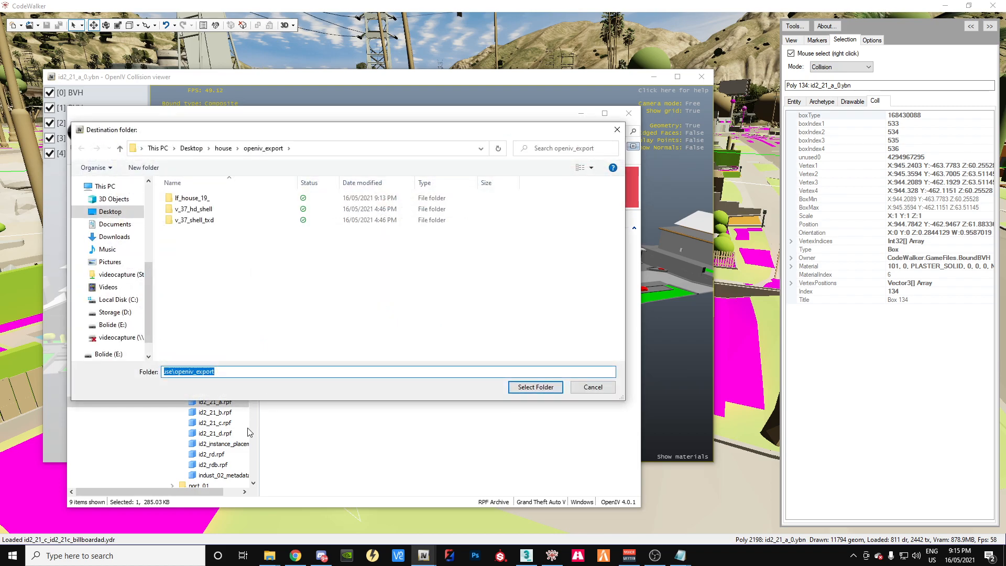
click(558, 389)
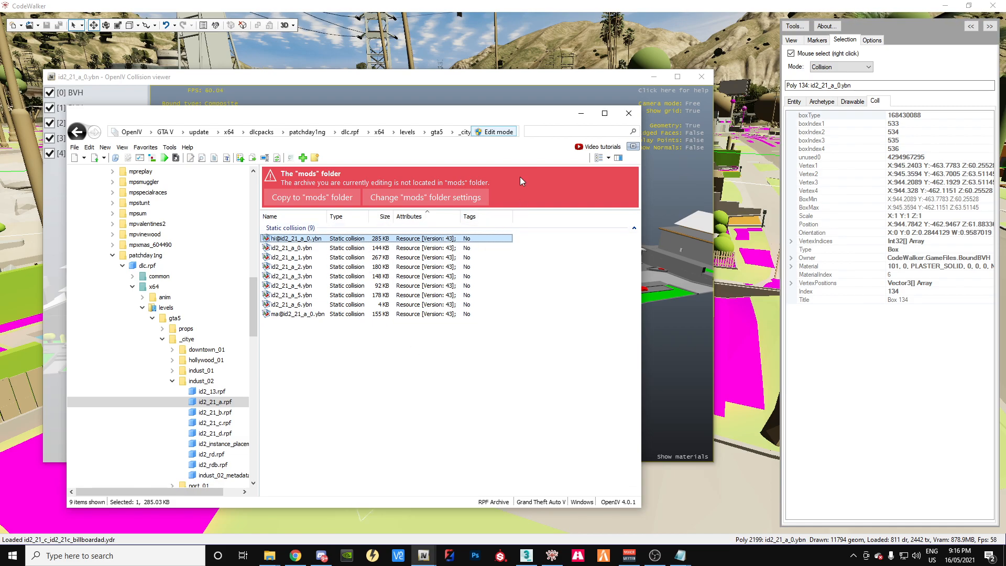
drag(501, 116, 510, 365)
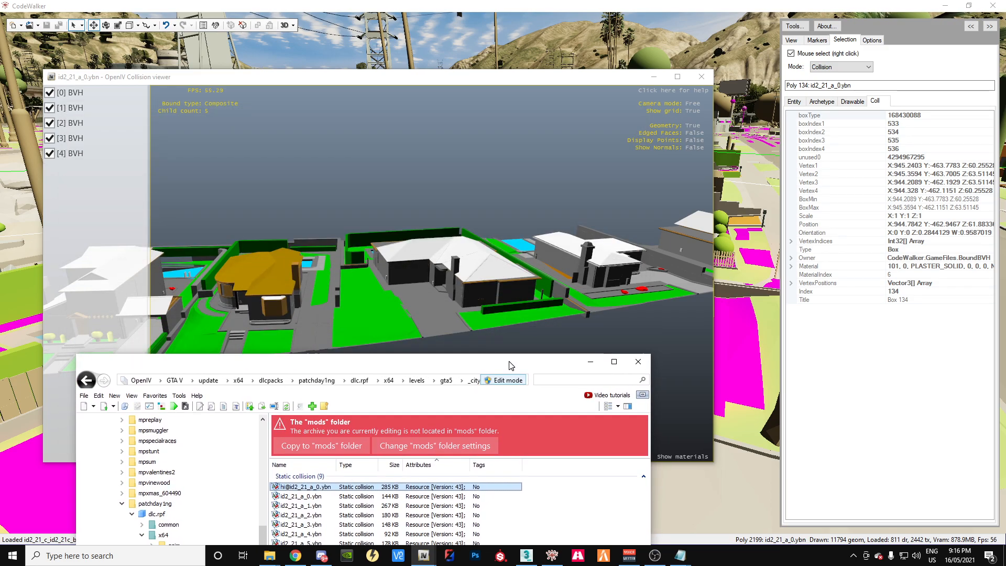
Step: Switch to CodeWalker and examine the house's collision and its surroundings from the driveway side
click(508, 5)
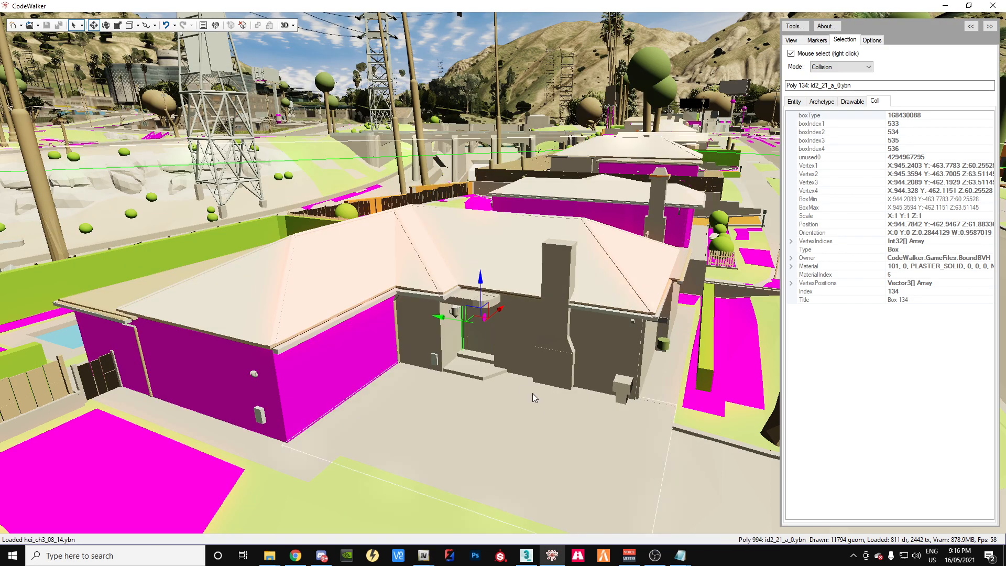
mouse_move(524, 438)
mouse_down()
mouse_move(450, 443)
mouse_move(549, 425)
mouse_move(520, 414)
mouse_move(520, 427)
mouse_move(539, 428)
mouse_move(515, 433)
mouse_up()
key(s)
key(w)
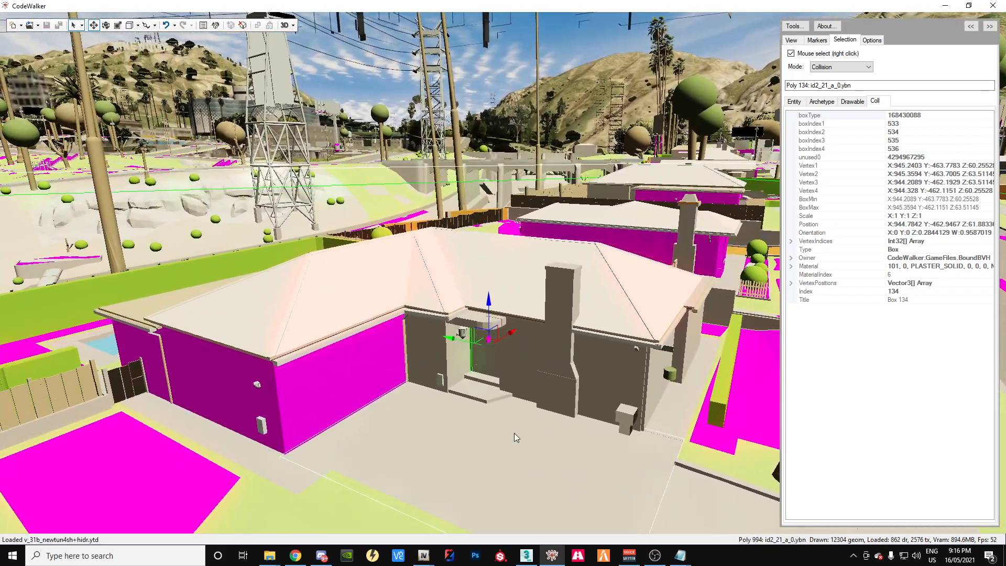
key(s)
mouse_move(514, 433)
mouse_down()
mouse_move(591, 412)
mouse_move(432, 434)
mouse_move(526, 423)
mouse_move(713, 429)
mouse_move(474, 442)
mouse_move(498, 434)
mouse_up()
key(w)
key(s)
key(a)
key(d)
key(w)
key(s)
key(a)
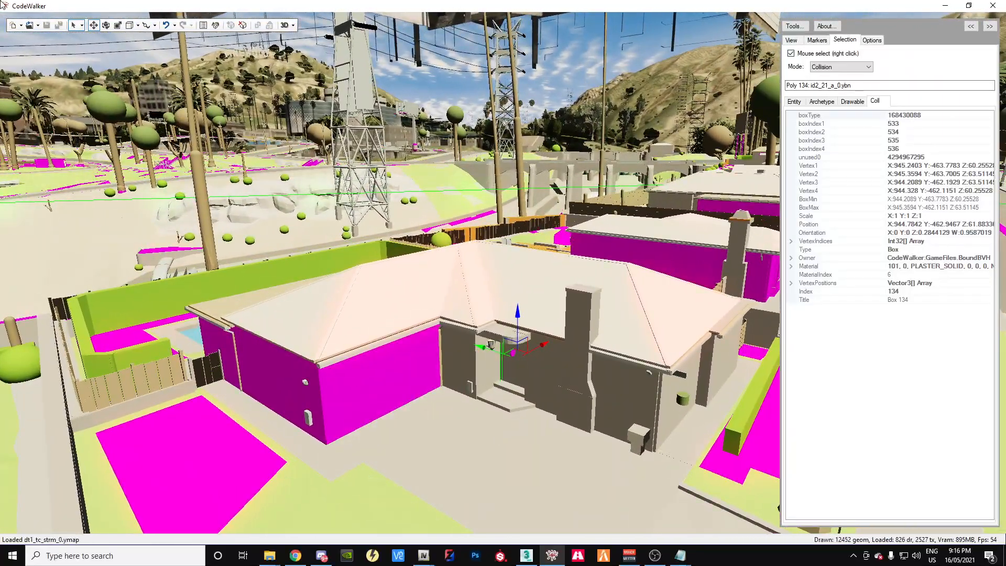
Step: Open a new CodeWalker project and add the selected entrance collision box with its id2_21_a_0.ybn file to it
click(16, 31)
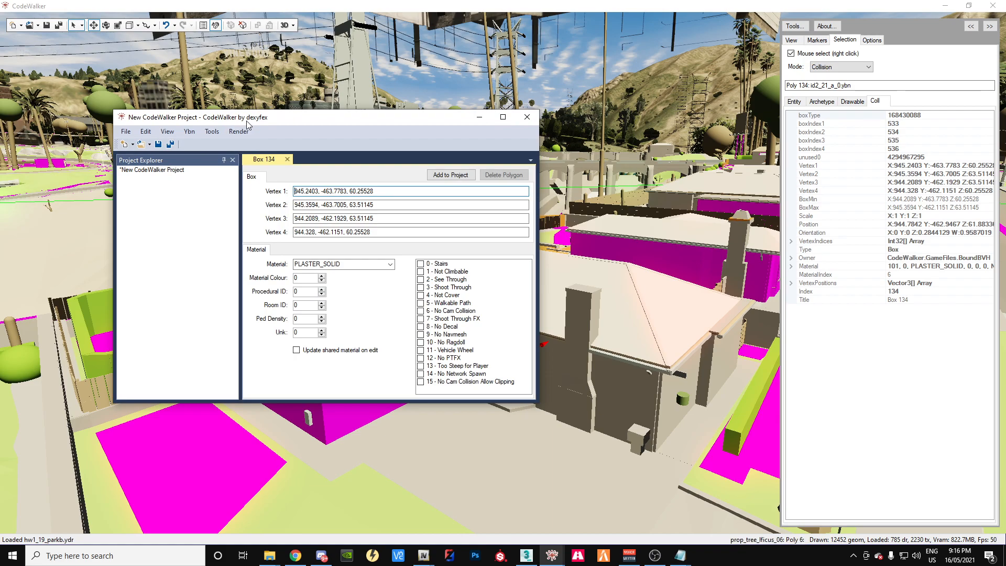
drag(283, 121, 234, 232)
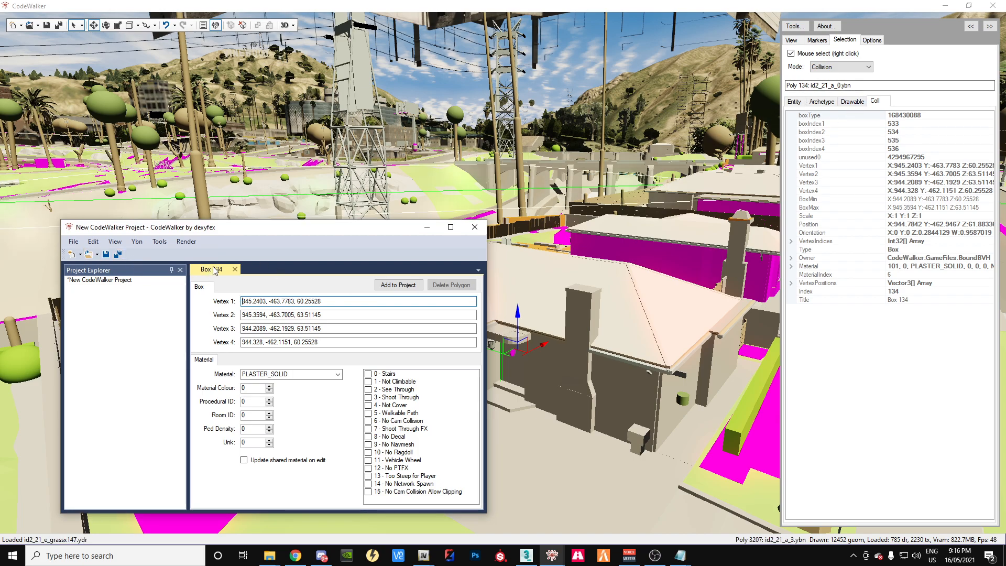
drag(247, 235, 695, 26)
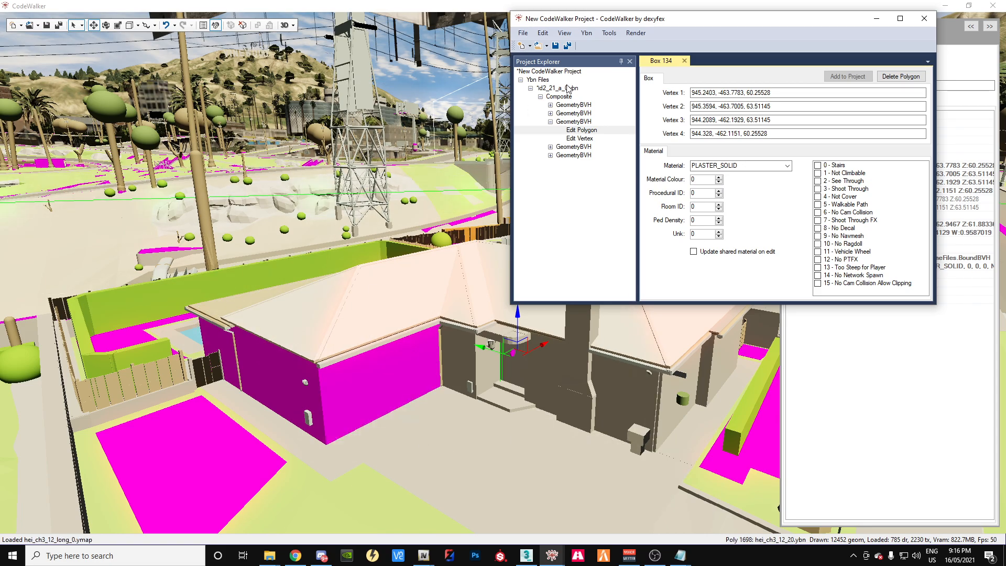
drag(292, 336, 411, 388)
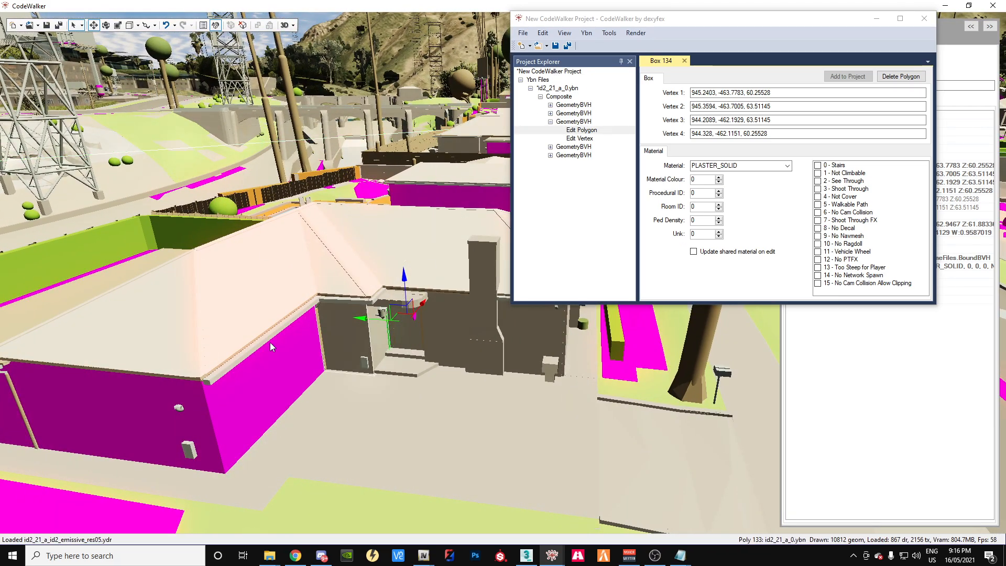
Step: Delete the PLASTER_SOLID collision box at the house's front entrance from id2_21_a_0.ybn
drag(433, 363, 392, 353)
key(w)
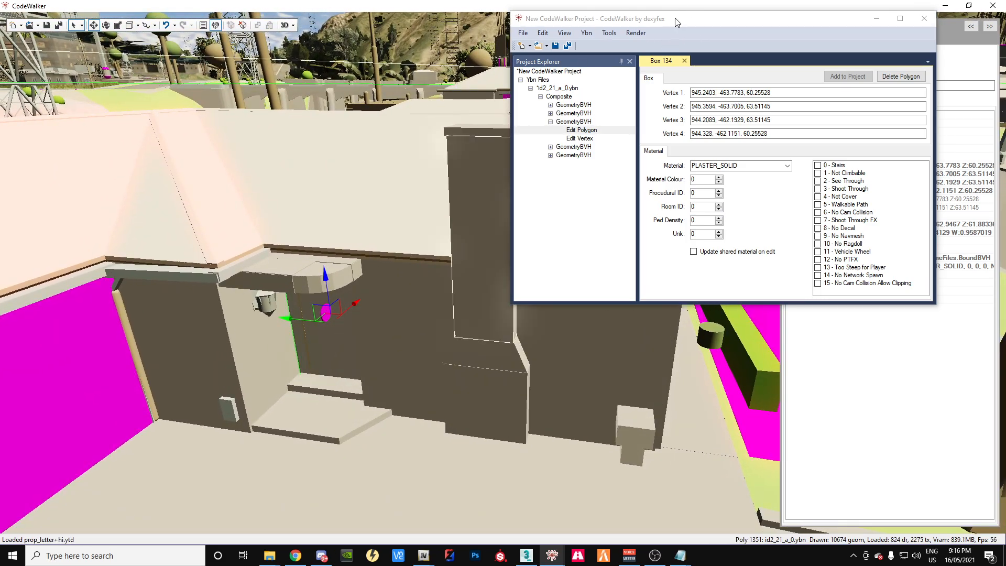
drag(675, 20, 584, 55)
click(801, 114)
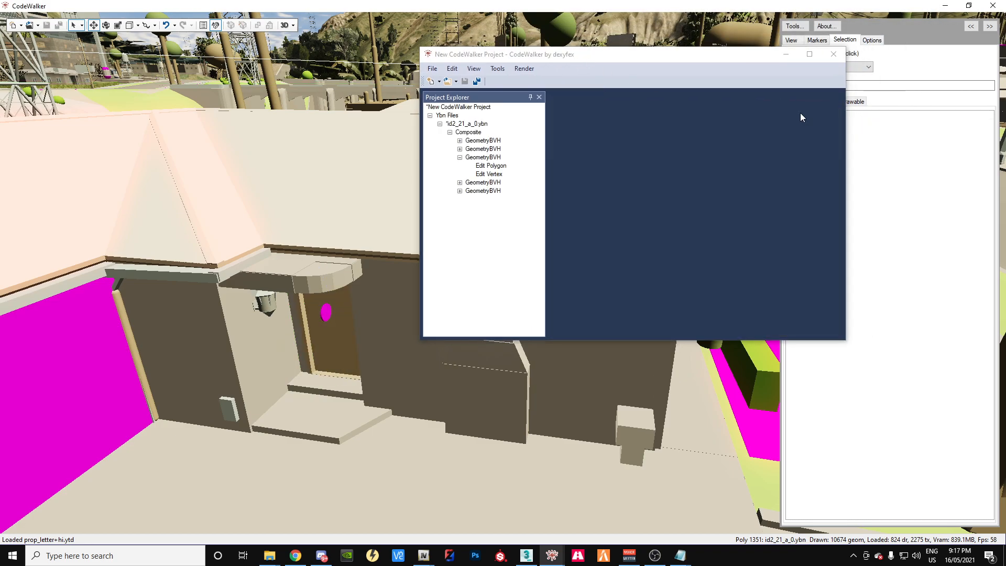
drag(304, 402, 345, 429)
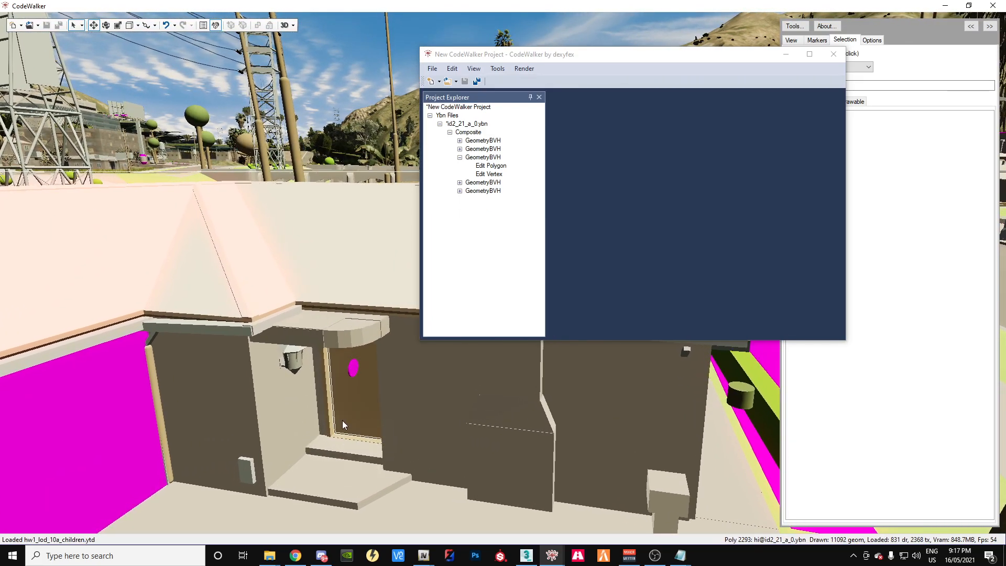
right_click(345, 417)
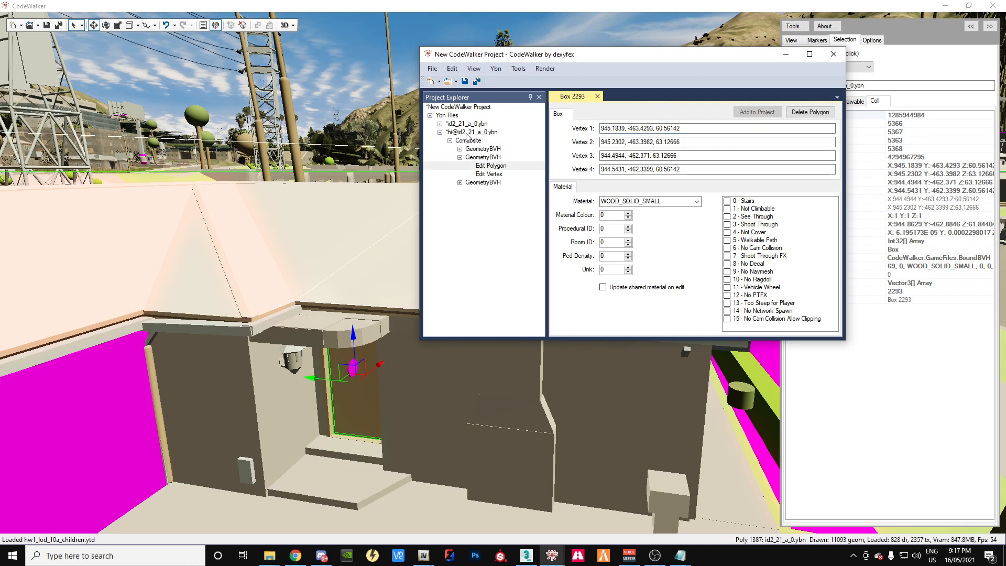
key(a)
mouse_move(329, 431)
mouse_down()
mouse_move(361, 431)
mouse_move(349, 431)
mouse_up()
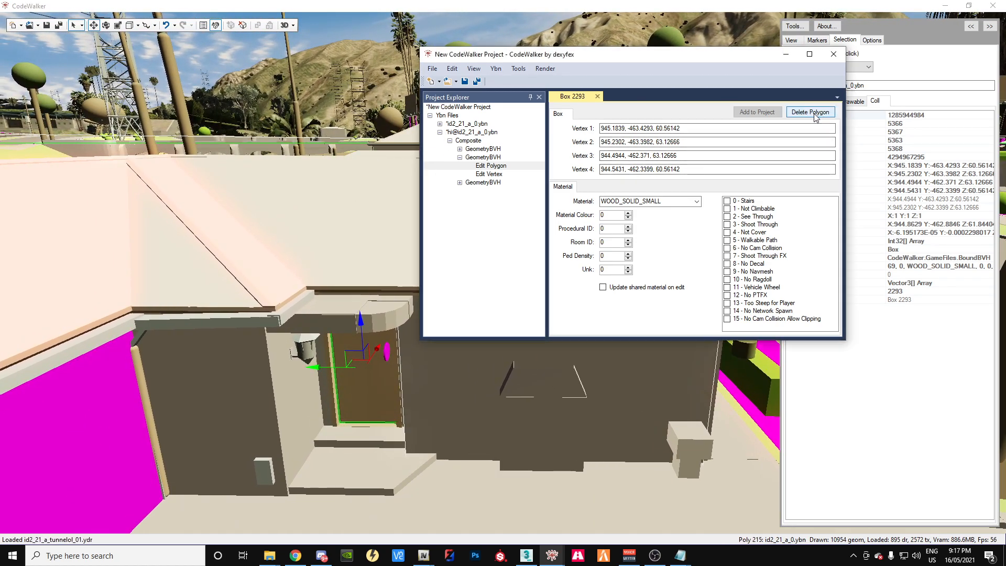
click(811, 113)
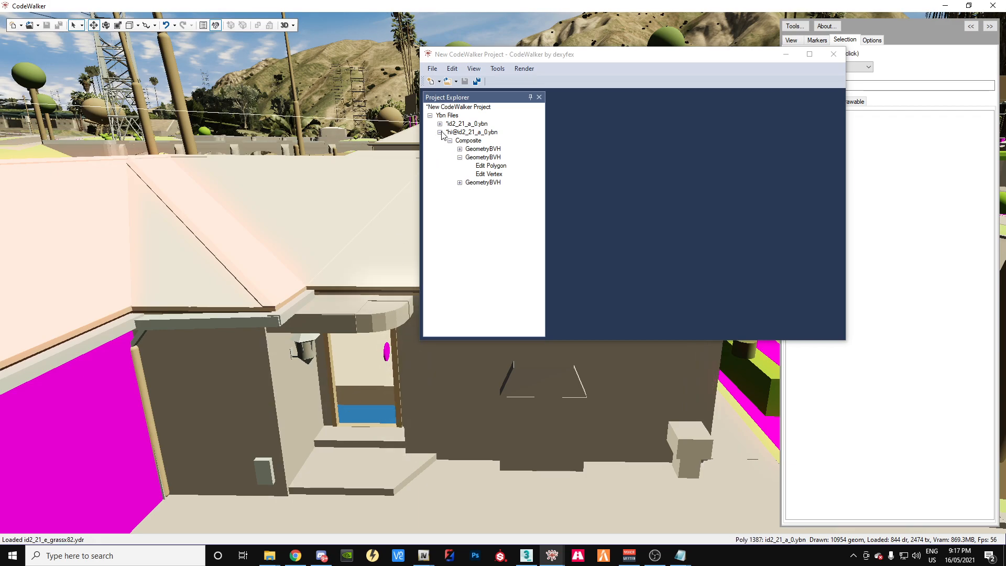
Step: Examine the house's collision from the rear and through the opened front doorway
key(a)
drag(357, 409, 540, 410)
key(d)
key(a)
key(w)
key(d)
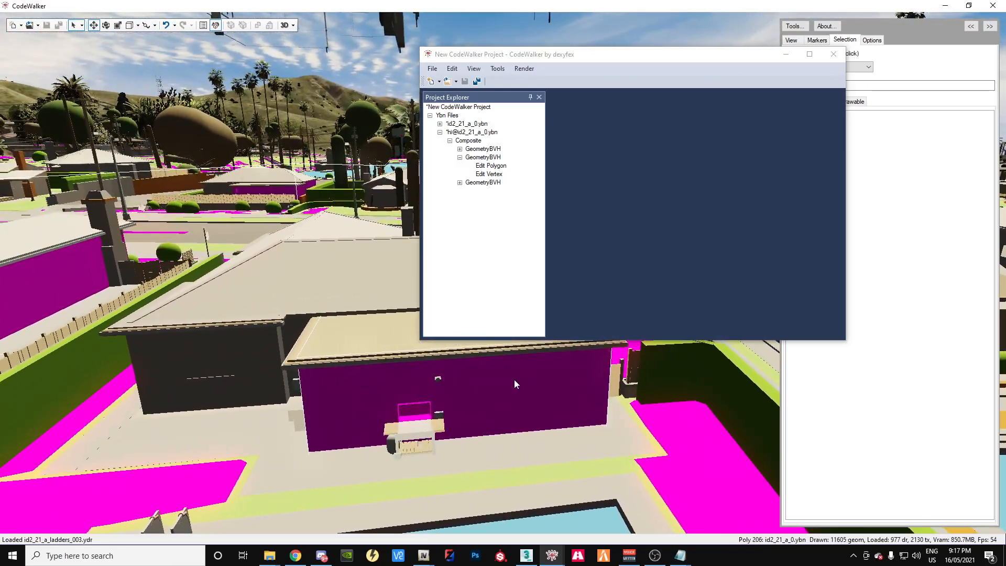
drag(330, 395, 271, 418)
key(w)
key(w)
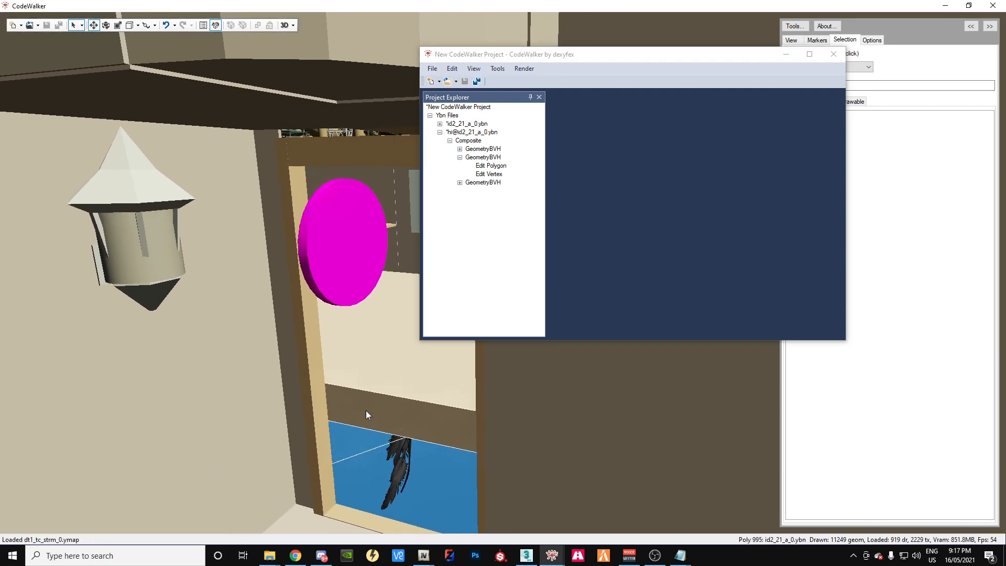
Step: Enter the house through the doorway and delete the thin WOOD_SOLID_SMALL slab on top of the large interior block
key(w)
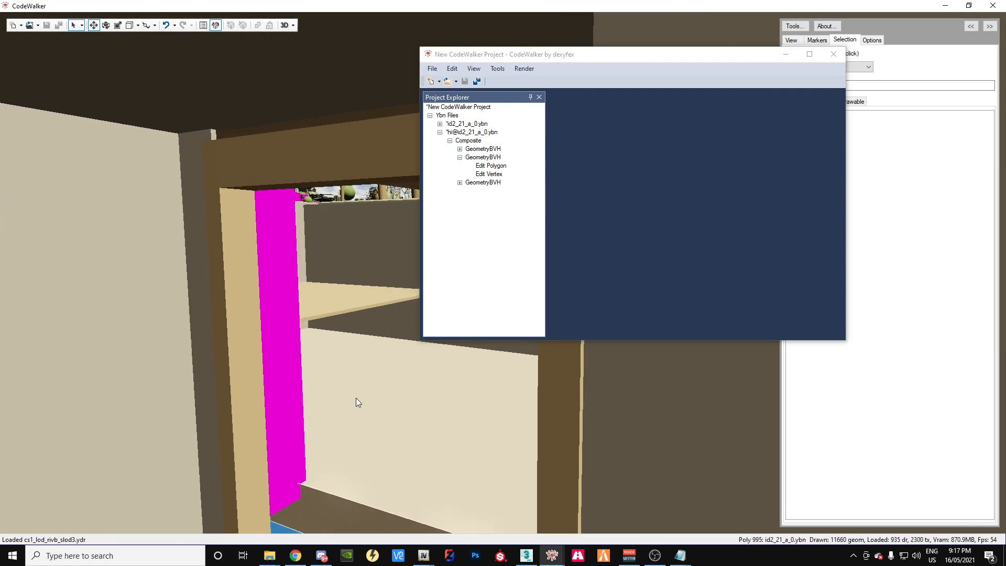
key(w)
drag(532, 58, 683, 63)
key(w)
drag(374, 423, 521, 435)
key(d)
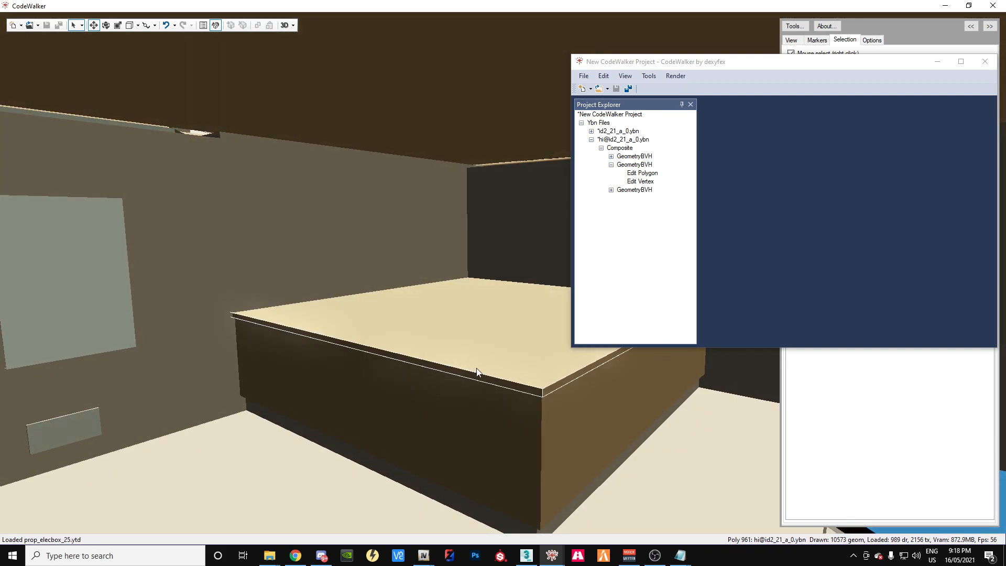
right_click(480, 368)
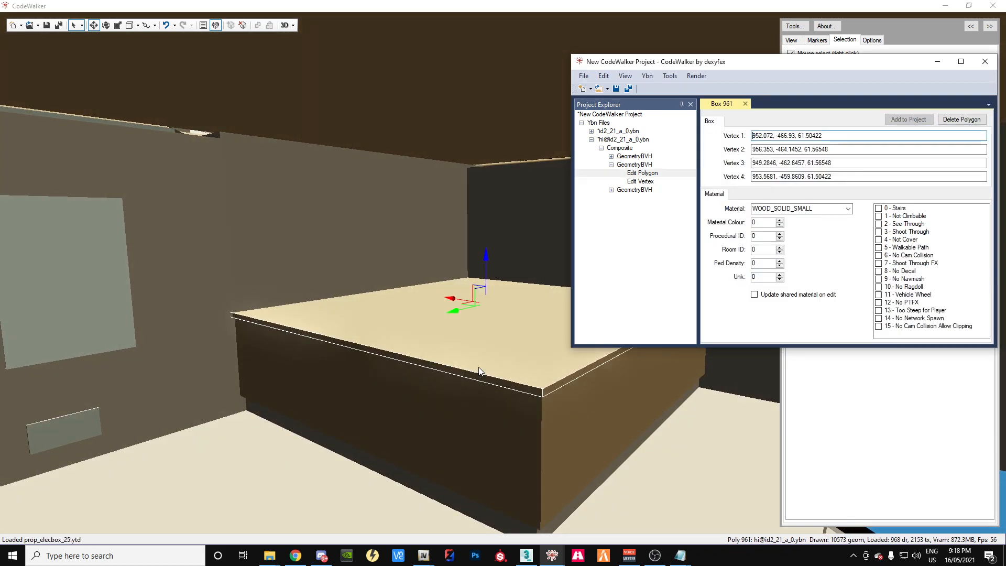
click(962, 120)
right_click(540, 409)
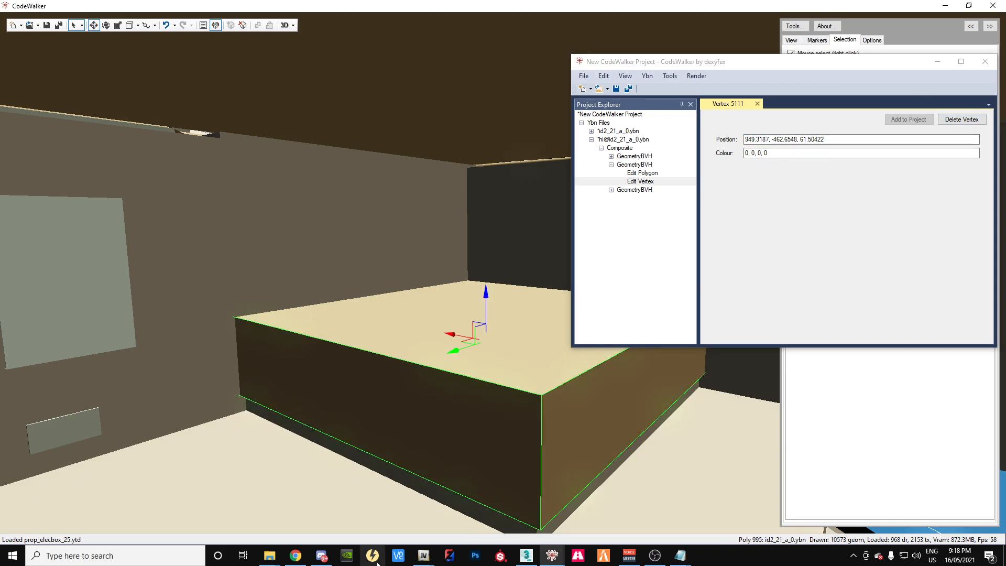
right_click(452, 499)
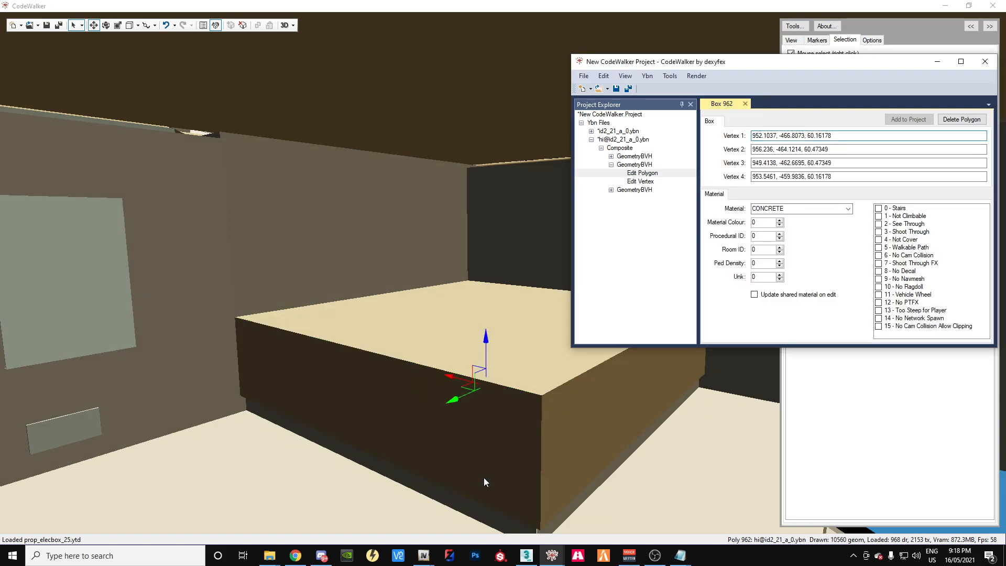
click(970, 120)
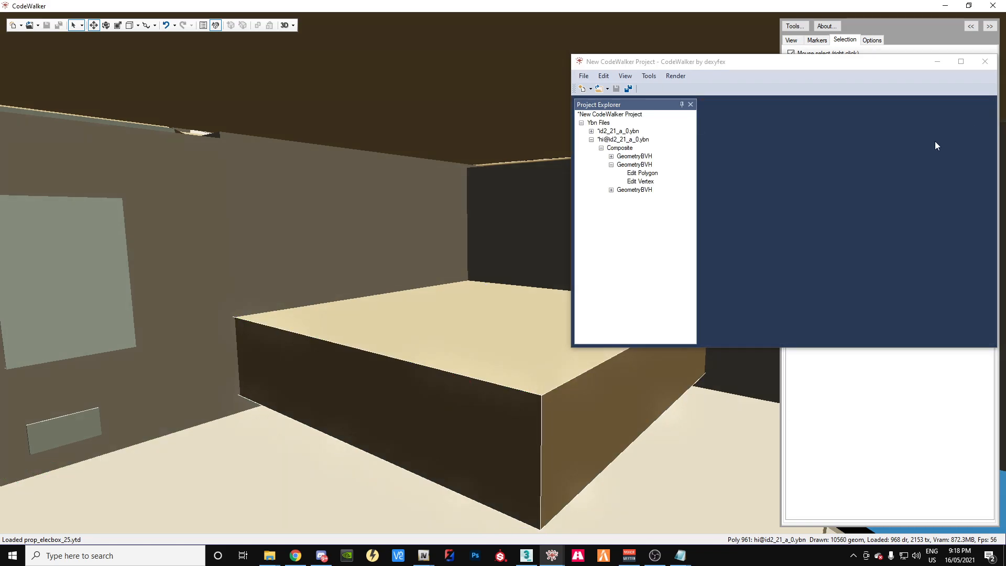
right_click(442, 441)
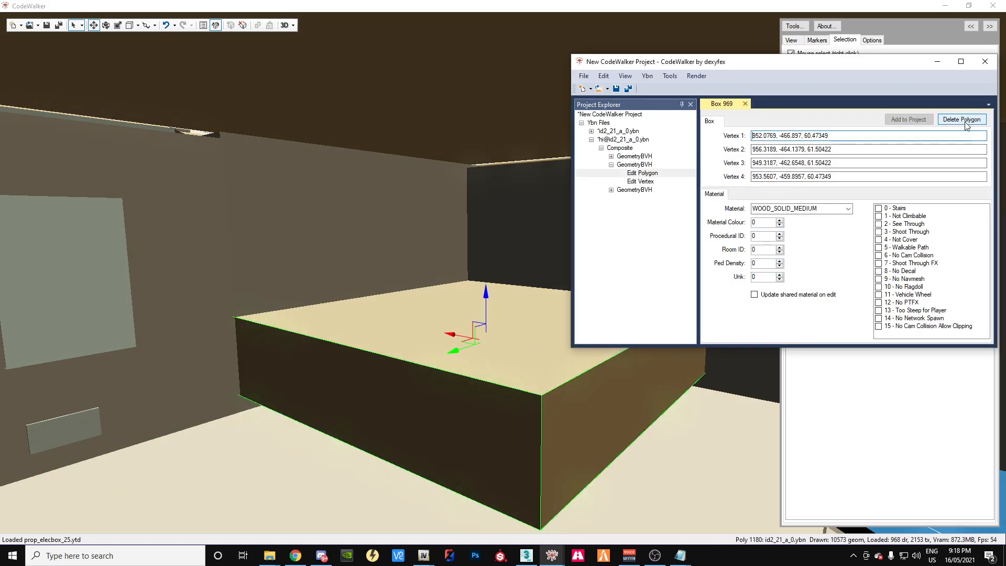
click(965, 123)
Step: Delete the remaining thin WOOD_SOLID_SMALL slab at the opposite end of the house interior
drag(475, 409, 258, 410)
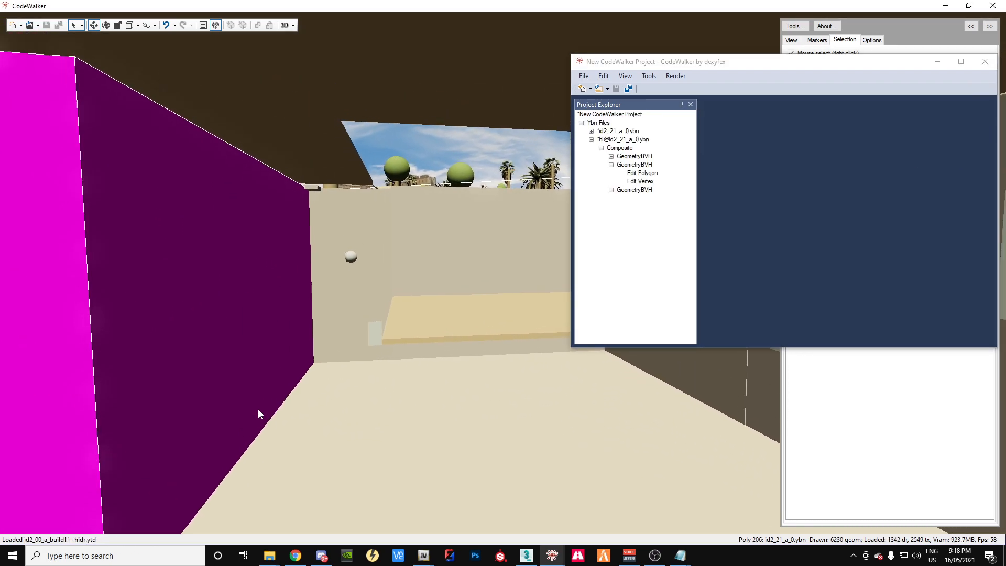
right_click(416, 331)
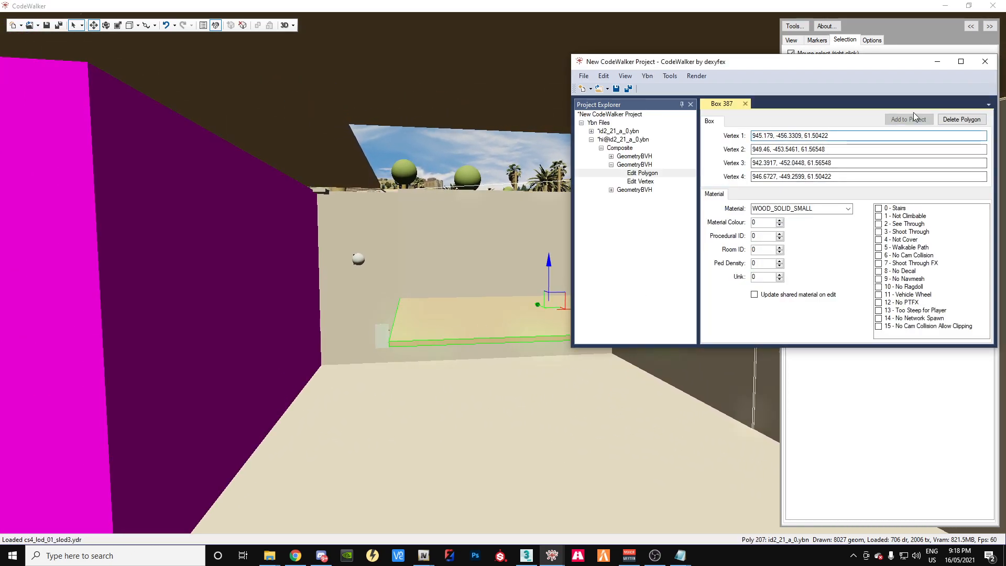
click(950, 122)
Step: Select the DEFAULT-material collision box filling the garage in id2_21_a_0.ybn and delete it
drag(463, 404, 389, 401)
key(a)
key(w)
key(d)
key(d)
right_click(430, 374)
key(a)
key(a)
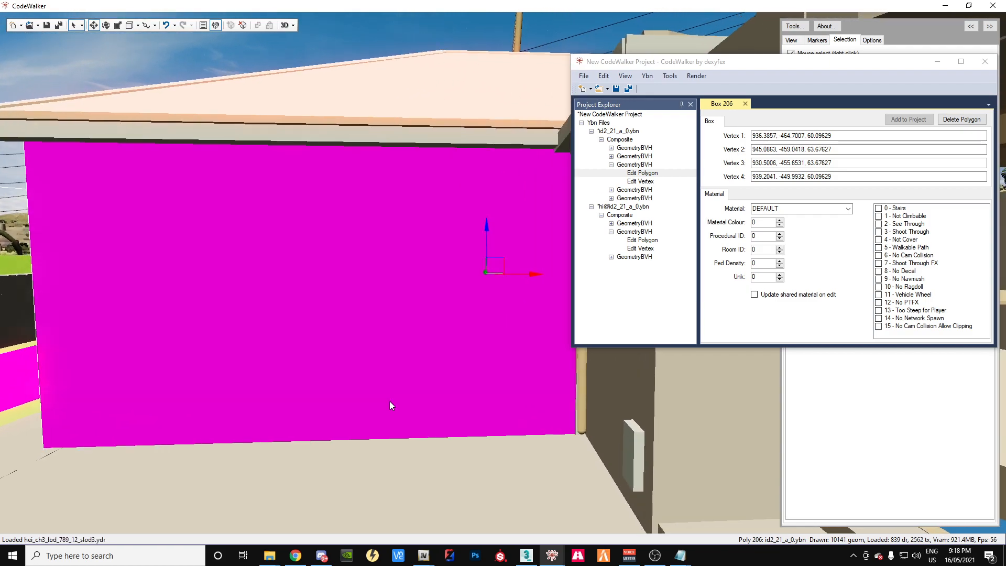
click(953, 120)
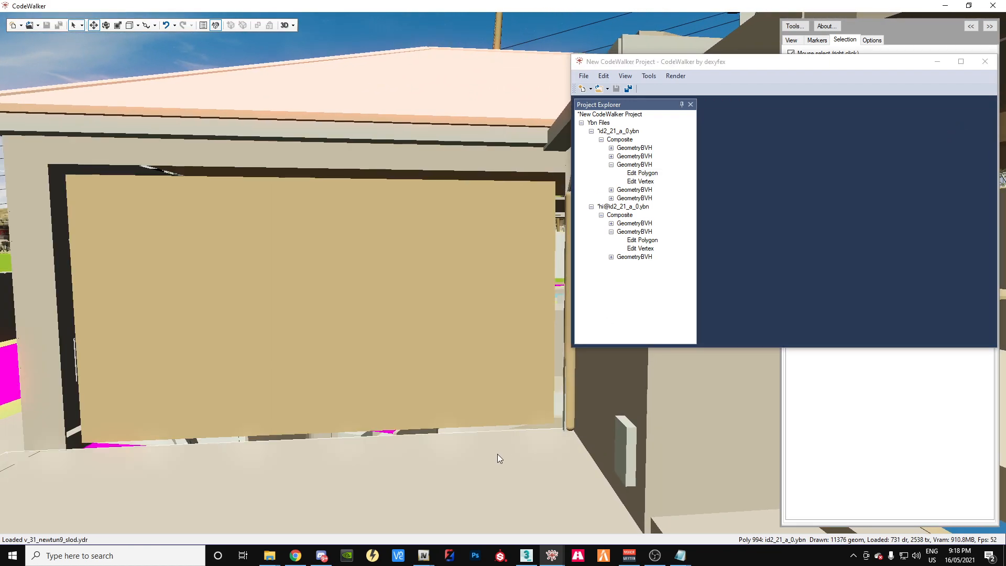
Step: Go inside the garage area and delete the thin wooden slab still crossing its interior
drag(496, 458, 542, 433)
key(a)
key(w)
key(w)
key(w)
key(w)
key(w)
key(w)
key(w)
key(w)
key(w)
key(w)
key(w)
key(w)
key(w)
drag(399, 434, 464, 423)
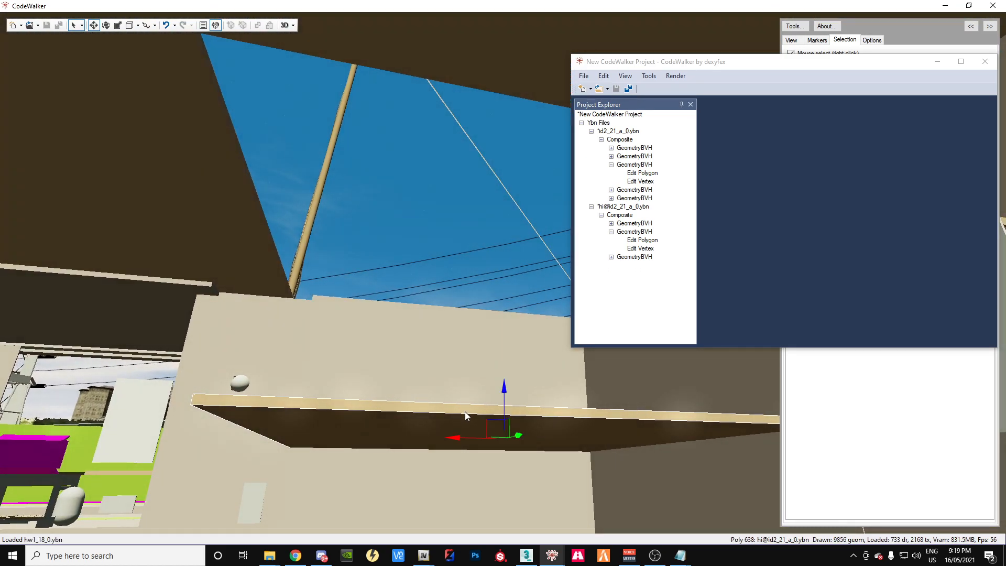
click(963, 120)
Step: Go back outside and examine the edited garage and entrance collision from the driveway side
drag(619, 437, 26, 542)
key(w)
key(s)
key(w)
key(s)
key(s)
key(d)
key(s)
key(s)
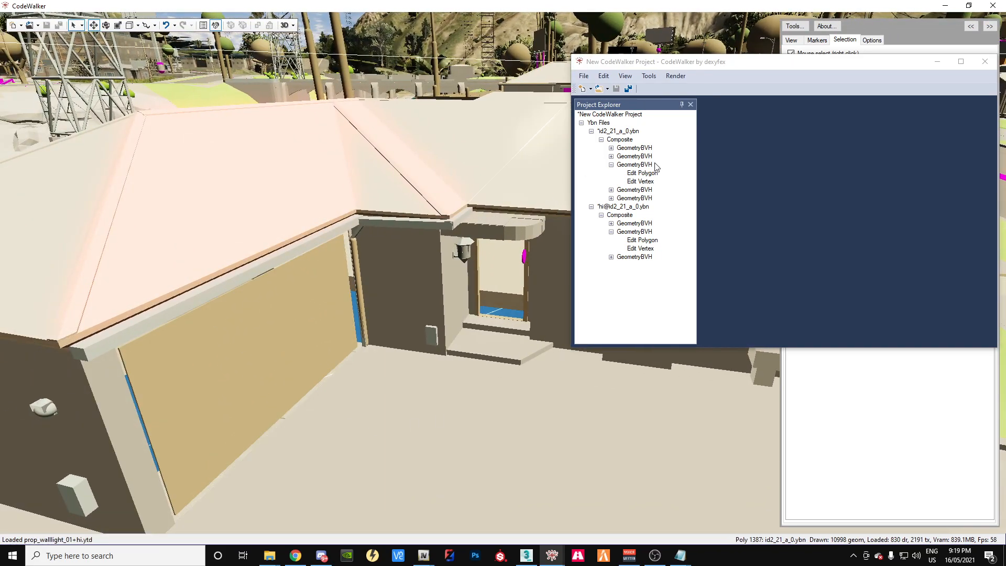
click(592, 207)
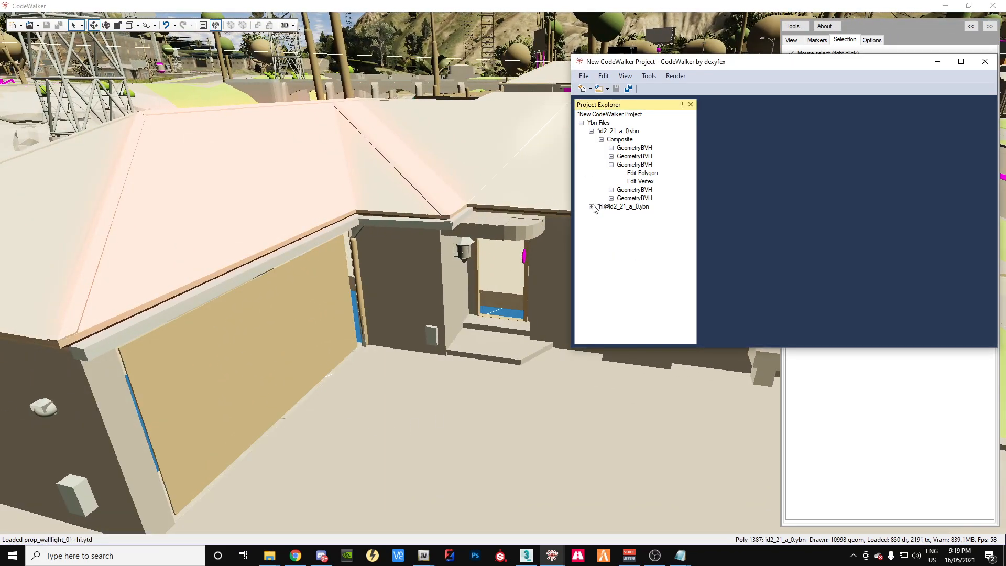
double_click(595, 132)
click(618, 87)
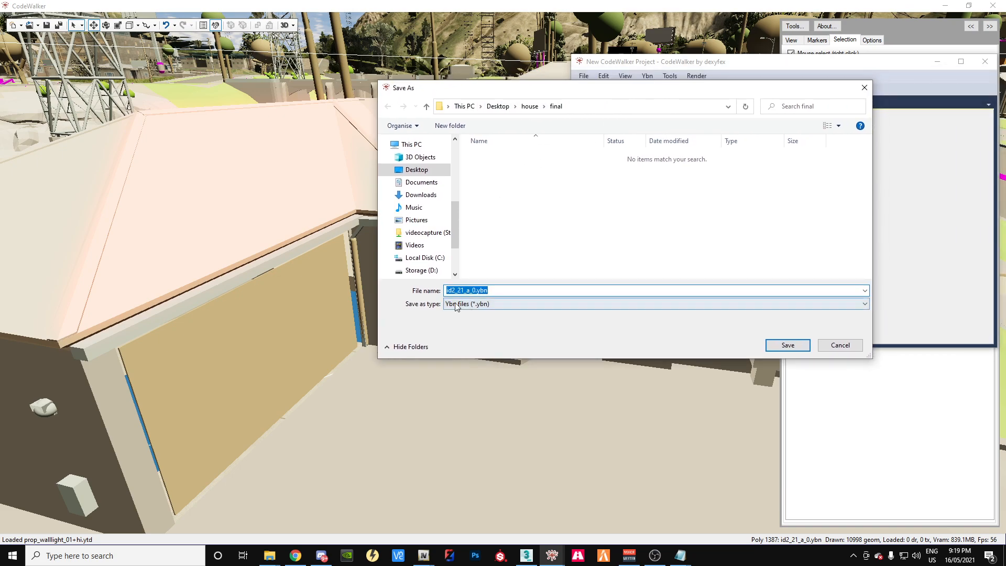
click(788, 346)
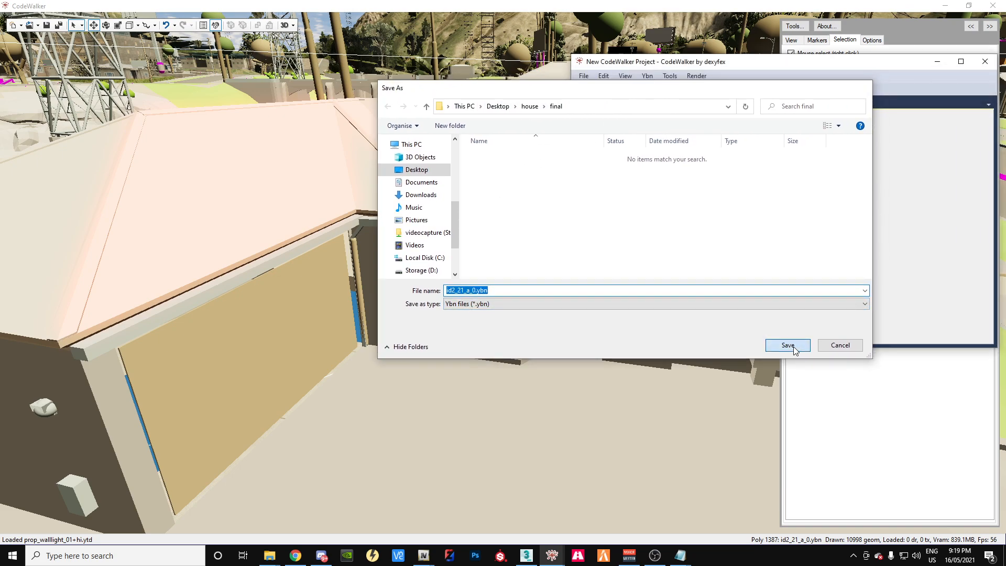
click(632, 141)
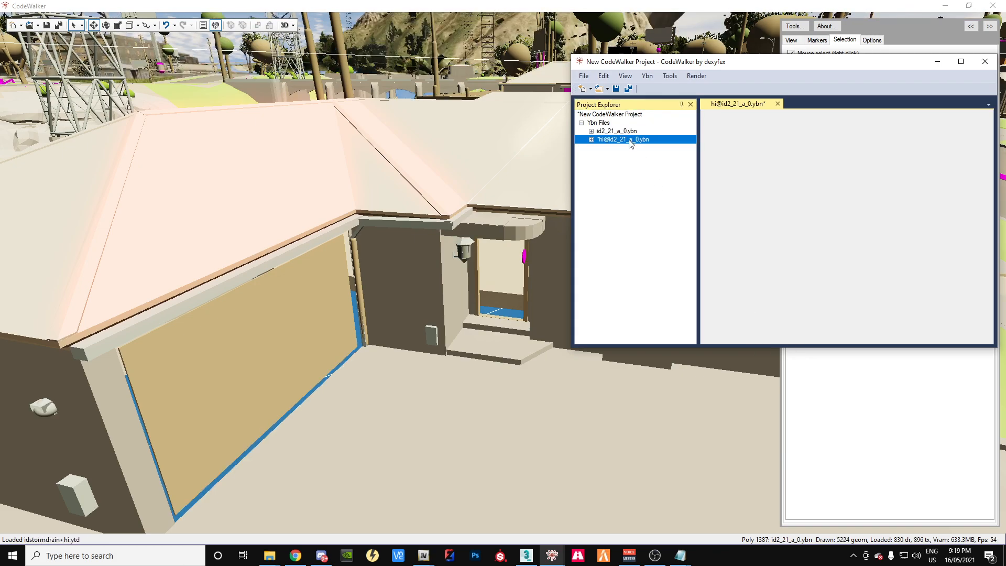
click(616, 89)
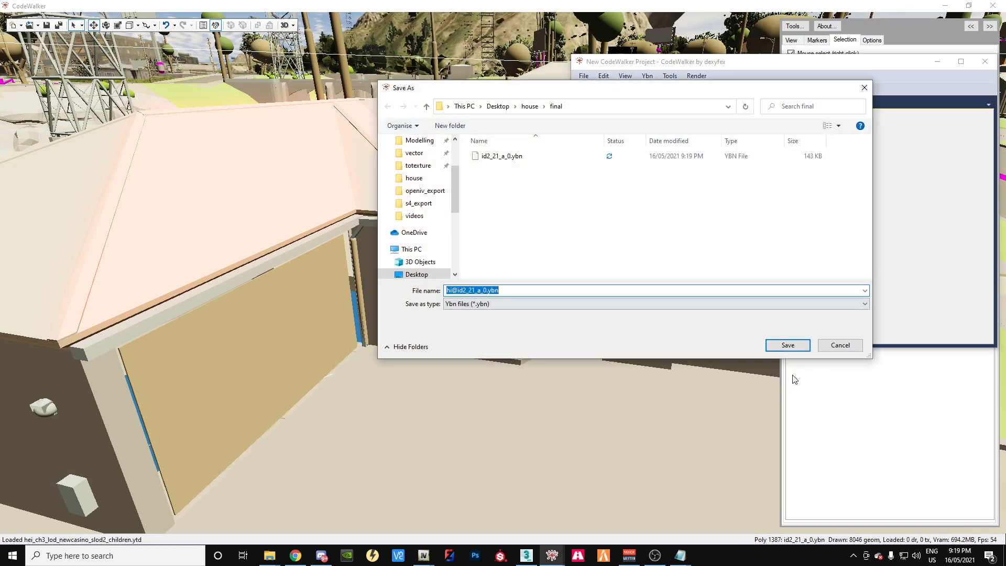
click(791, 345)
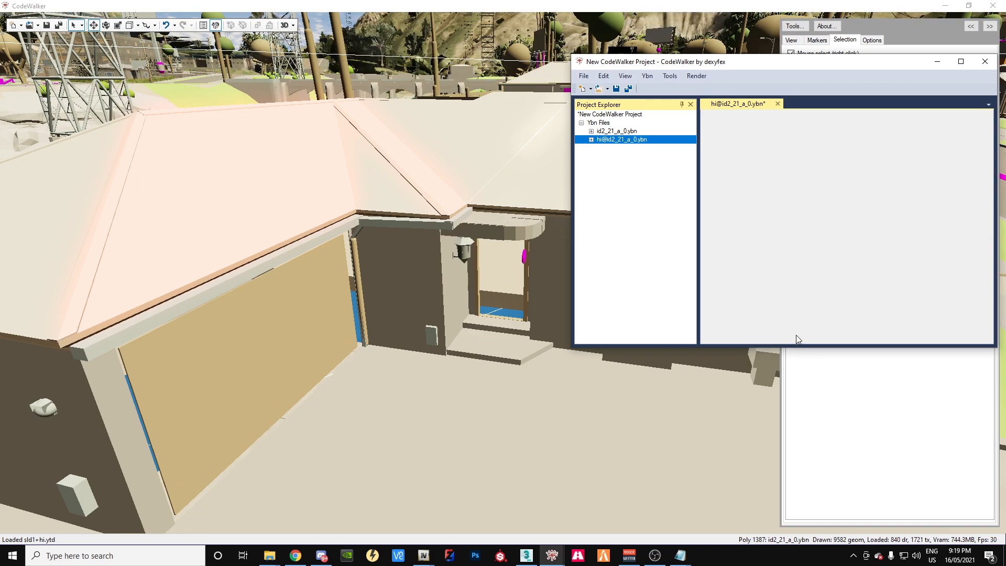
Step: Minimise the project window and set the world selection mode to Occlusion
drag(779, 65, 715, 290)
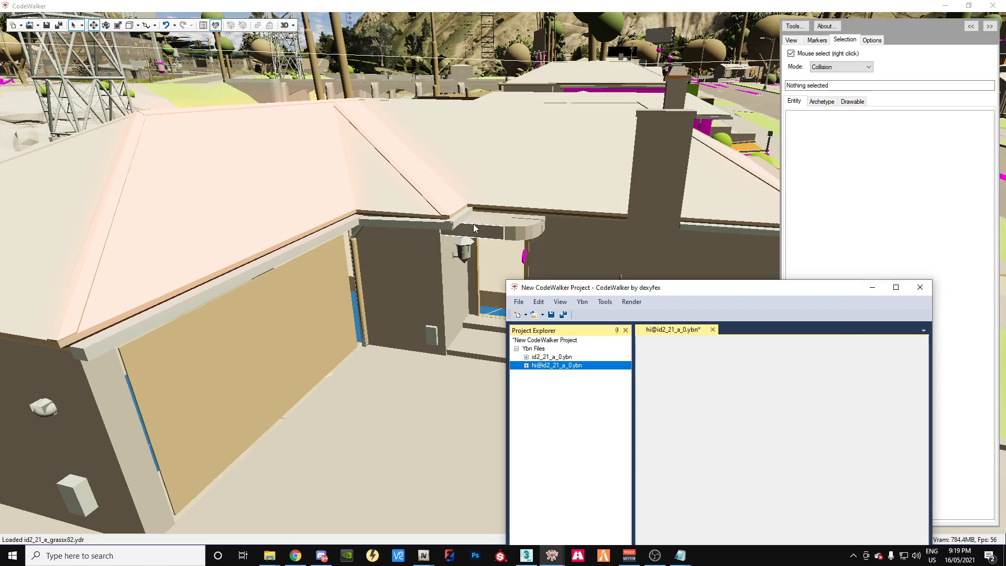
drag(543, 177, 529, 185)
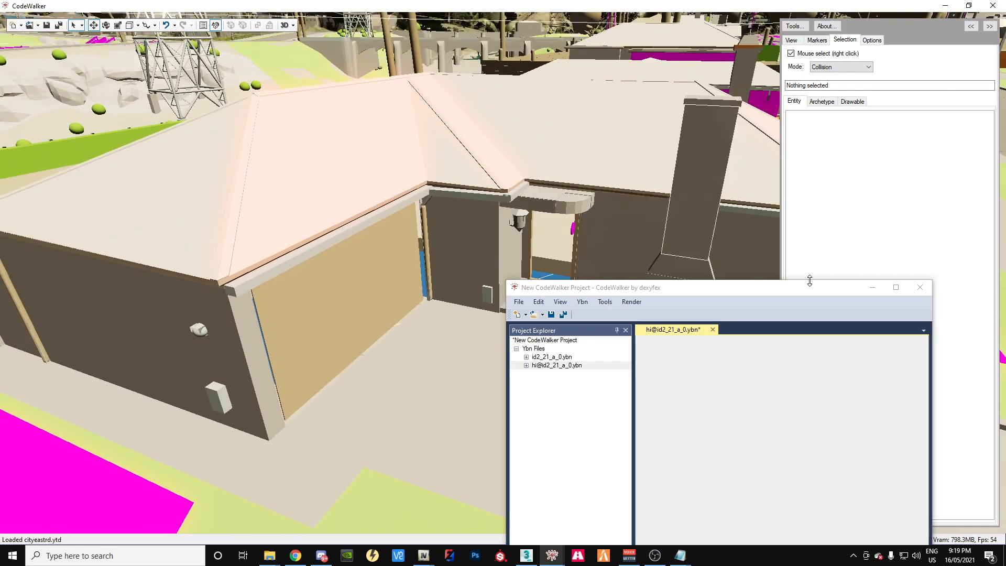
click(872, 289)
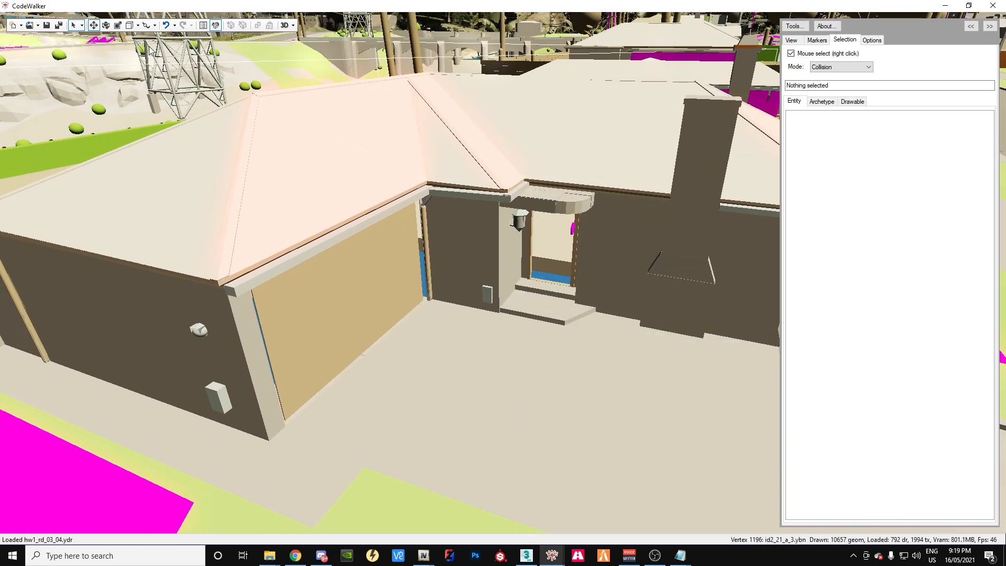
click(81, 26)
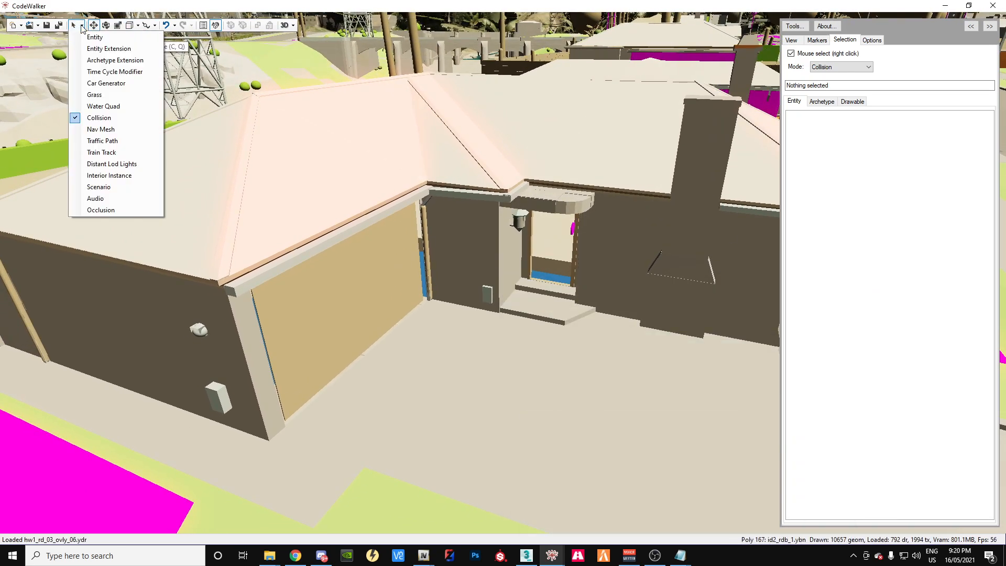
click(105, 210)
Step: Select the box occluder over the house and copy its file name, hei_id2_occl_03.ymap
drag(503, 285, 443, 259)
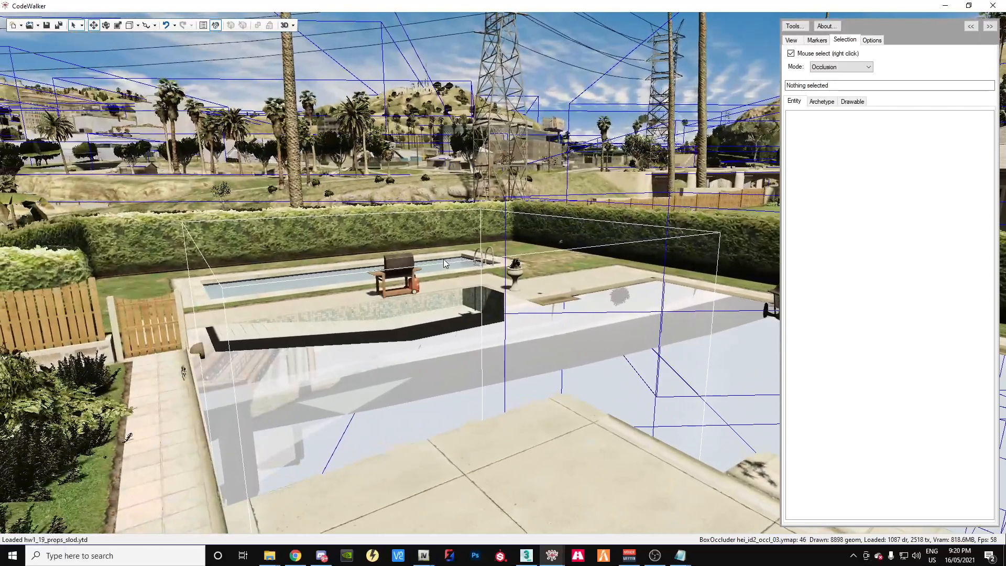
right_click(280, 281)
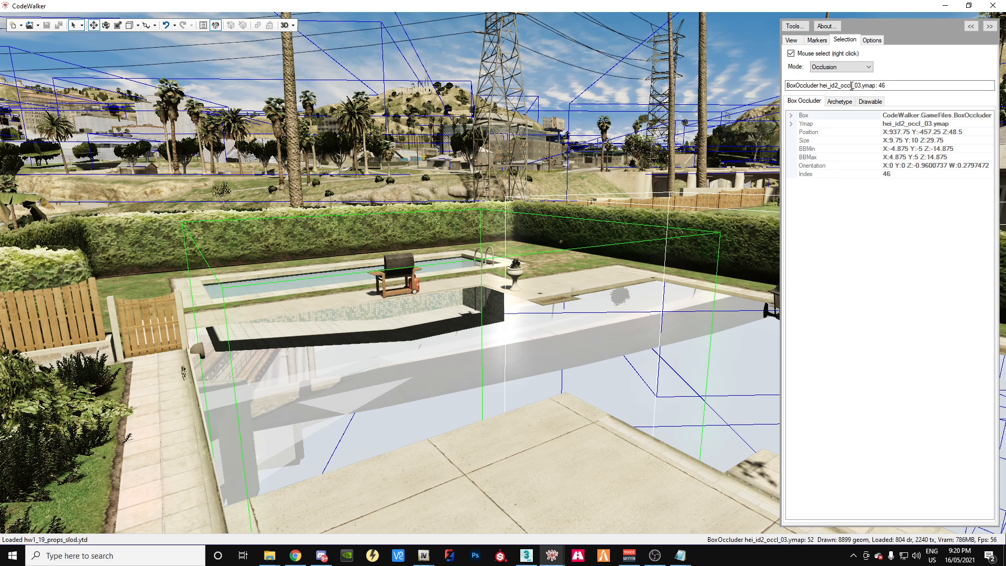
drag(821, 87, 845, 86)
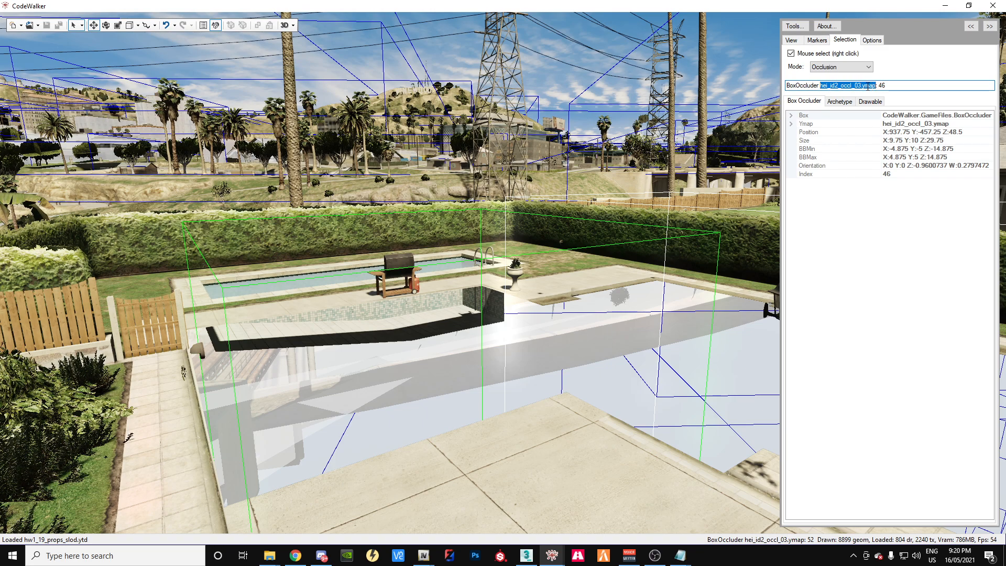
right_click(869, 86)
click(886, 120)
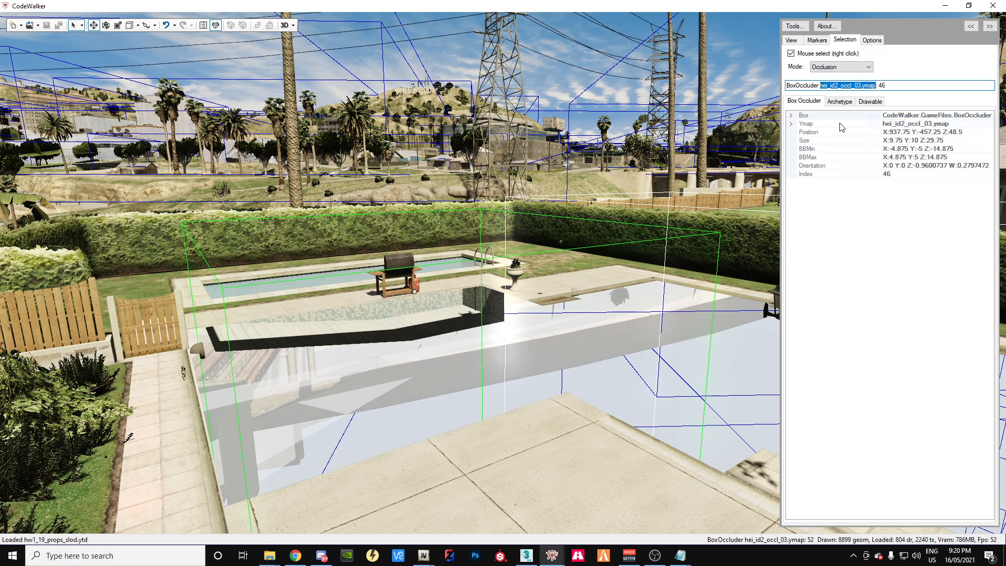
Step: Expand the selected occluder's Box values, and search everywhere in OpenIV for hei_id2_occl_03.ymap
click(792, 116)
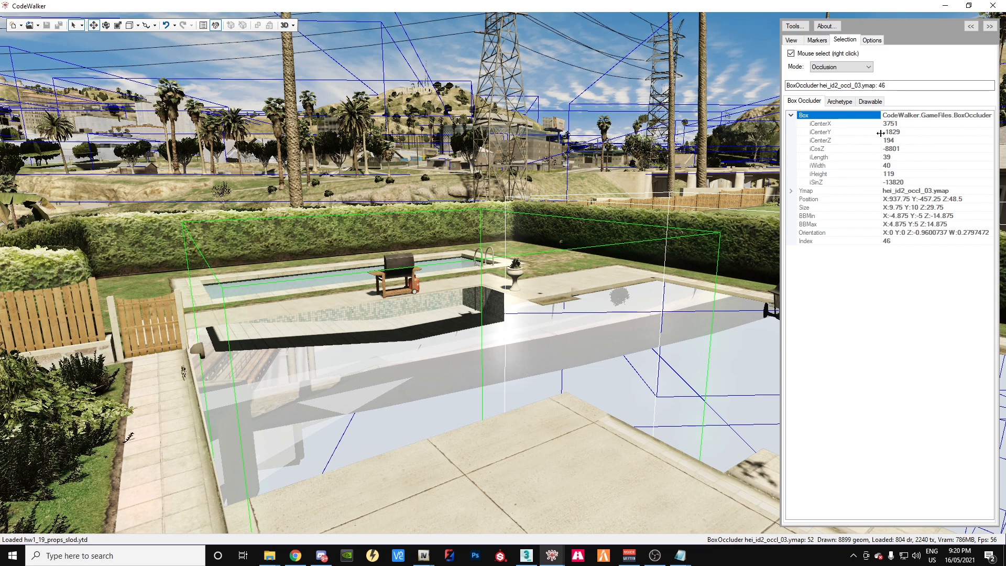
click(426, 559)
click(416, 506)
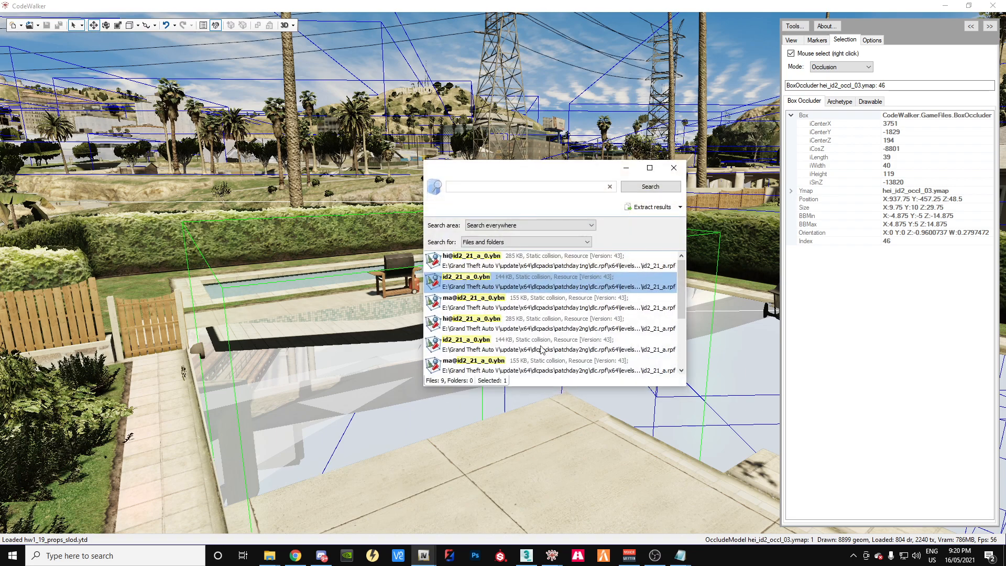
double_click(520, 188)
key(ctrl+v)
key(Return)
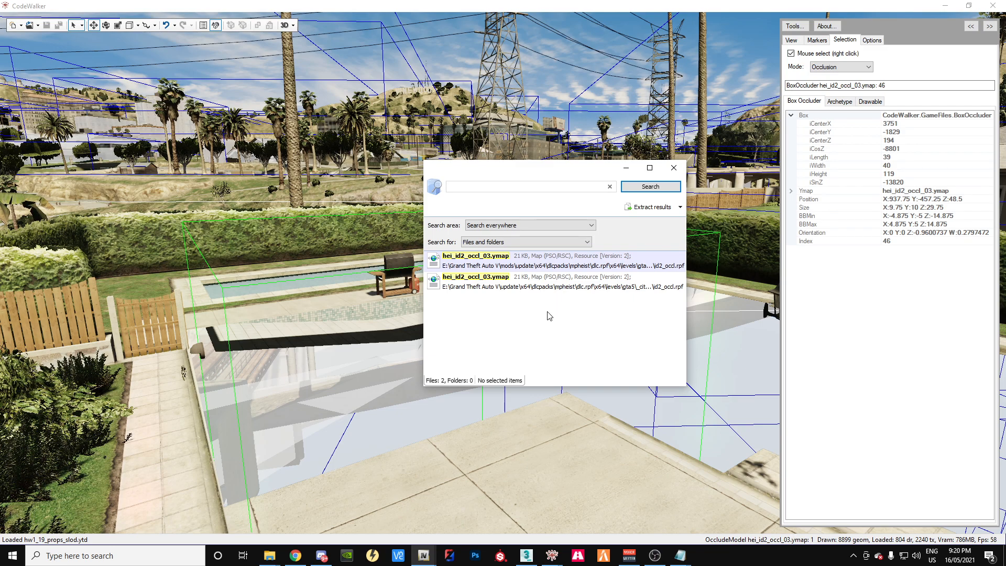
Step: Go to hei_id2_occl_03.ymap in OpenIV, switch to its mods folder copy in id2_occl.rpf and select the file
double_click(517, 270)
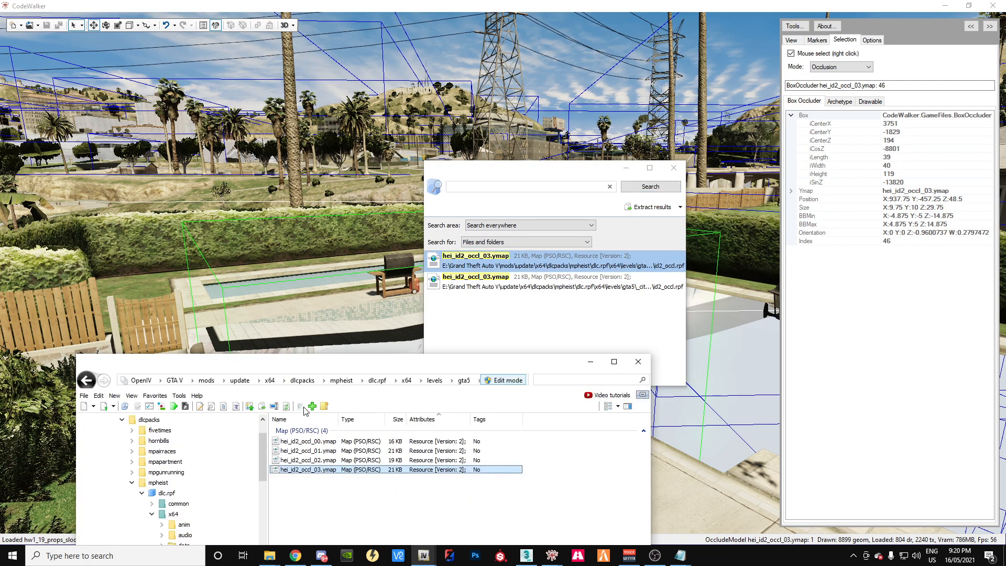
double_click(505, 288)
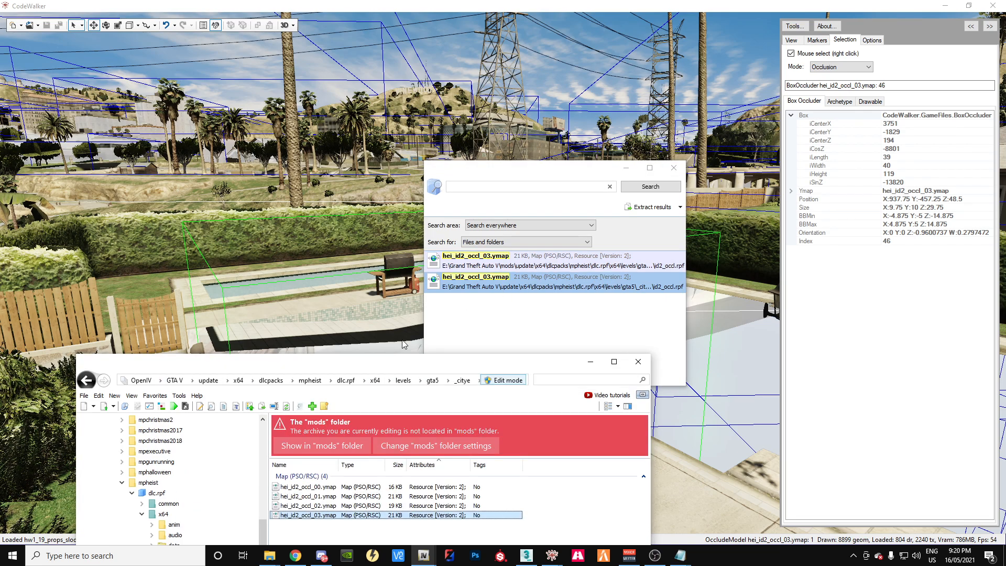
drag(386, 364, 443, 105)
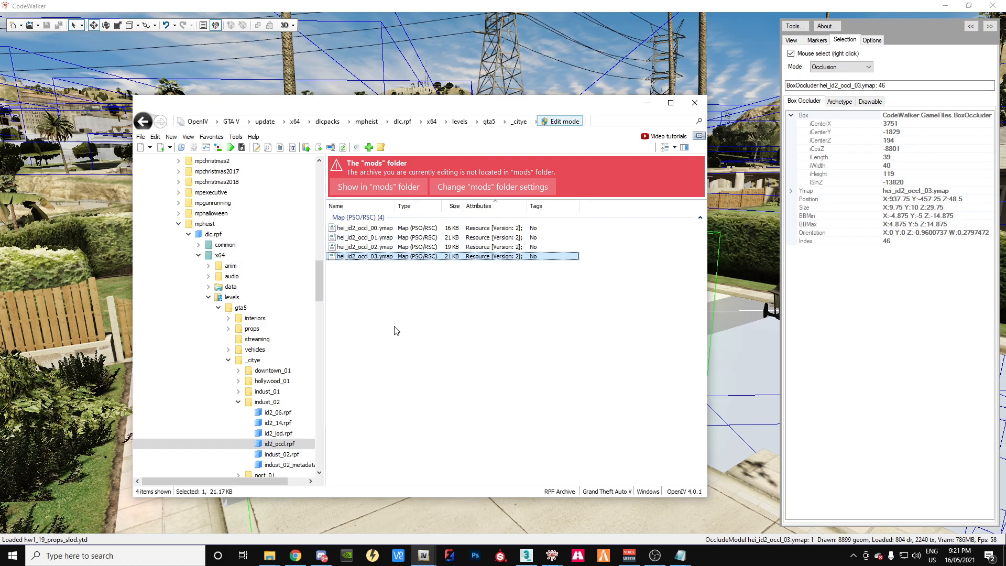
click(400, 188)
drag(397, 109, 448, 113)
click(409, 216)
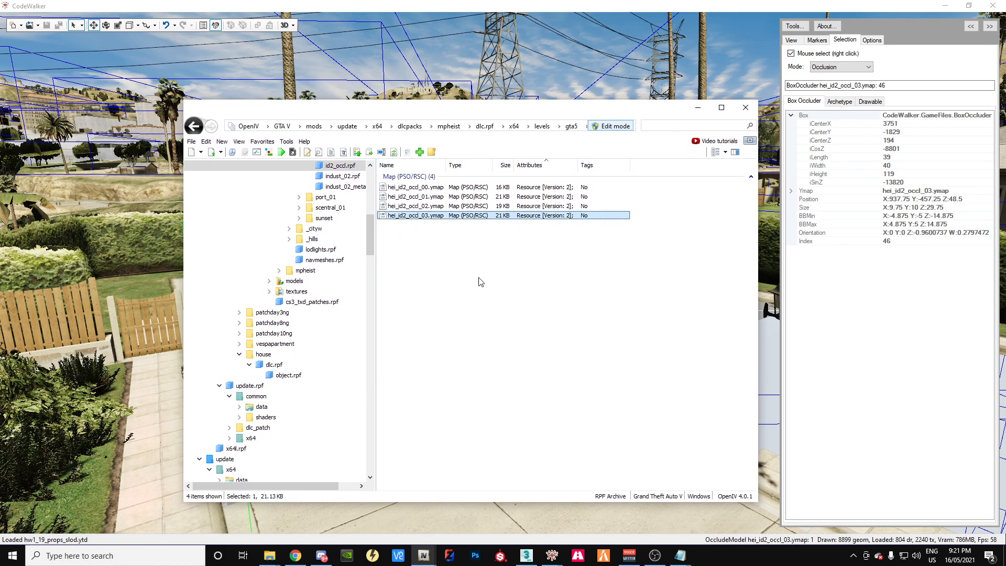
Step: Open the mods copy of hei_id2_occl_03.ymap for editing and place the editor beside CodeWalker's occluder values
right_click(433, 221)
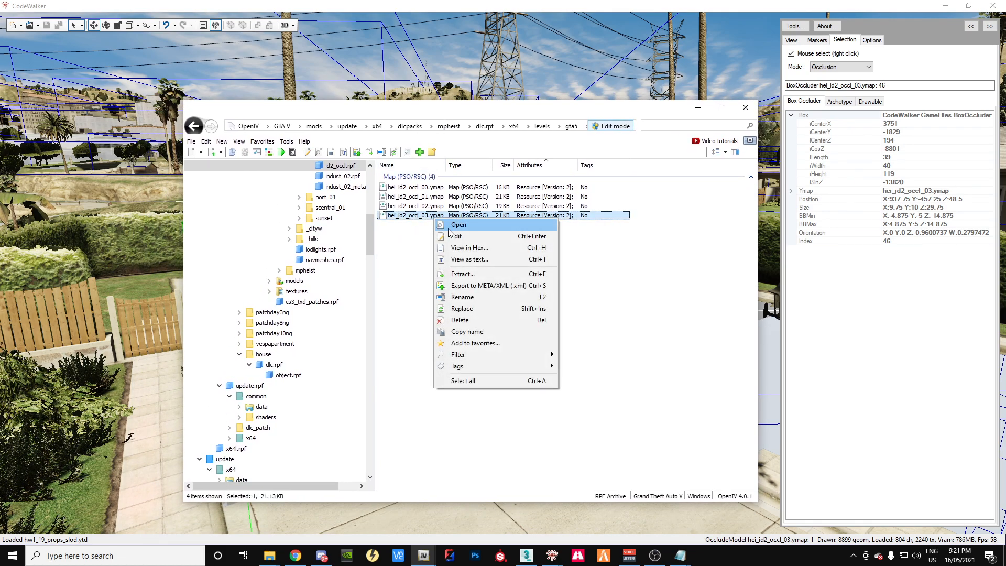
click(455, 241)
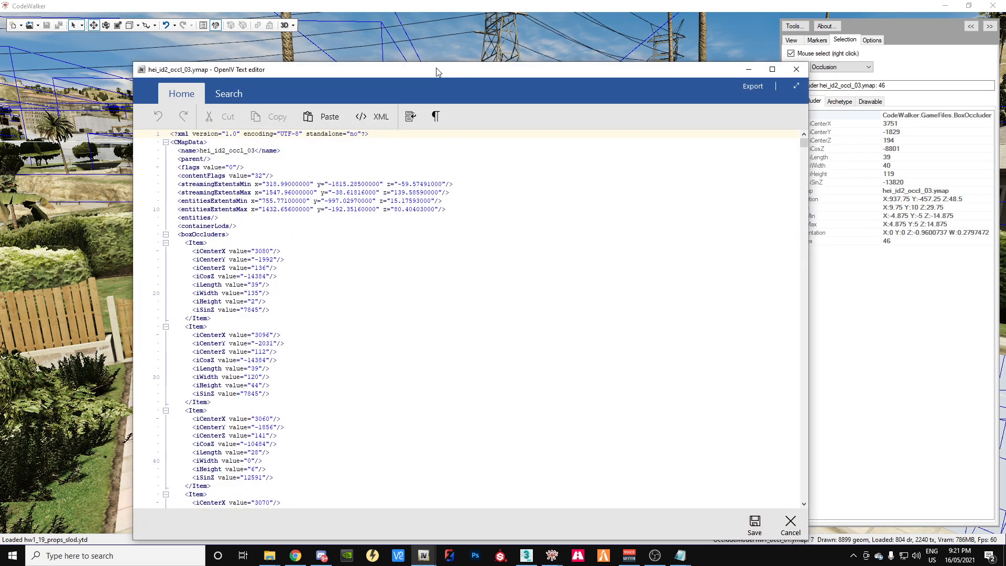
mouse_move(783, 108)
mouse_down()
mouse_move(788, 463)
mouse_move(774, 129)
mouse_move(783, 104)
mouse_up()
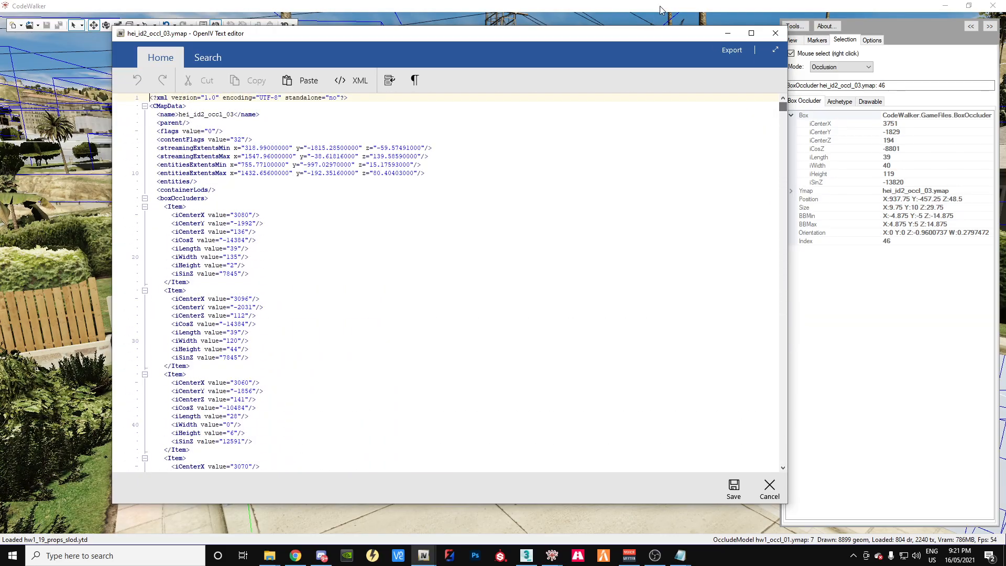
drag(655, 33, 612, 30)
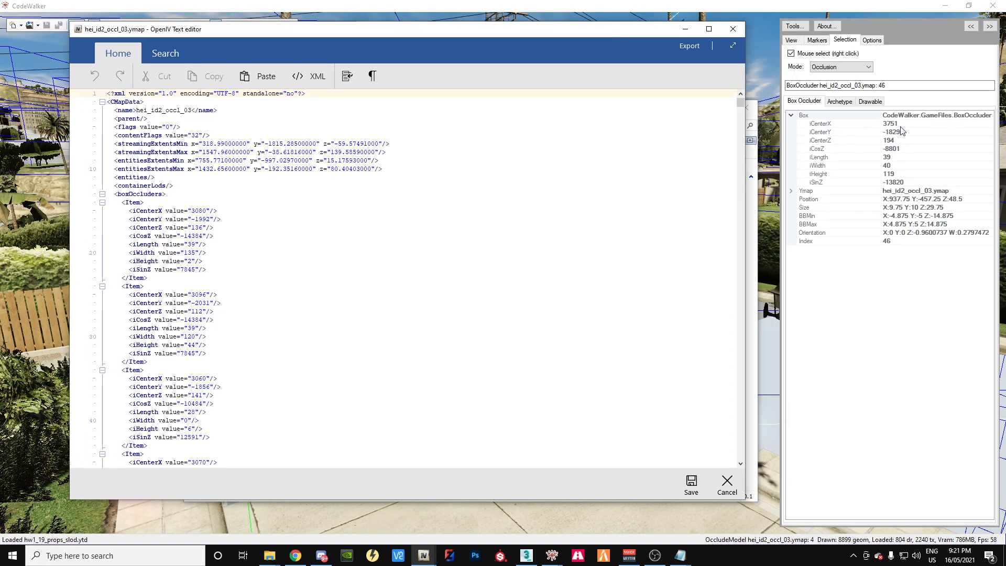
Step: Find 3751 in the ymap text and delete the whole boxOccluders Item block with that iCenterX, including its empty line
click(160, 61)
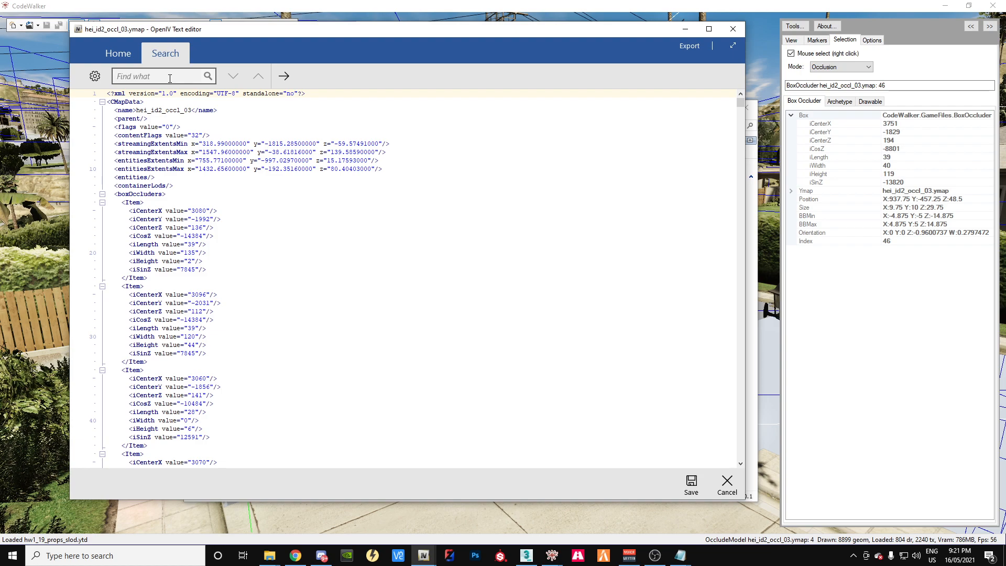
text(3751)
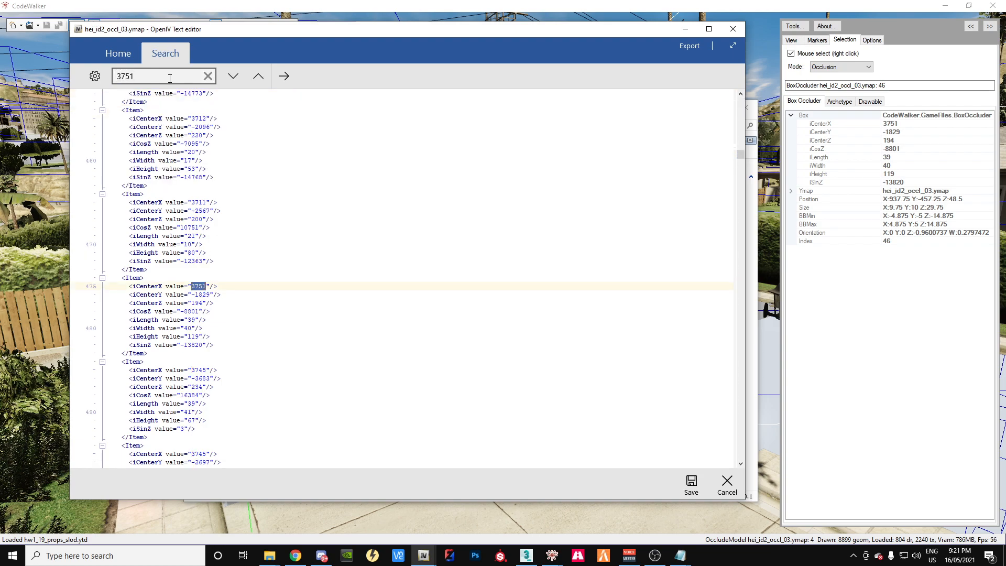
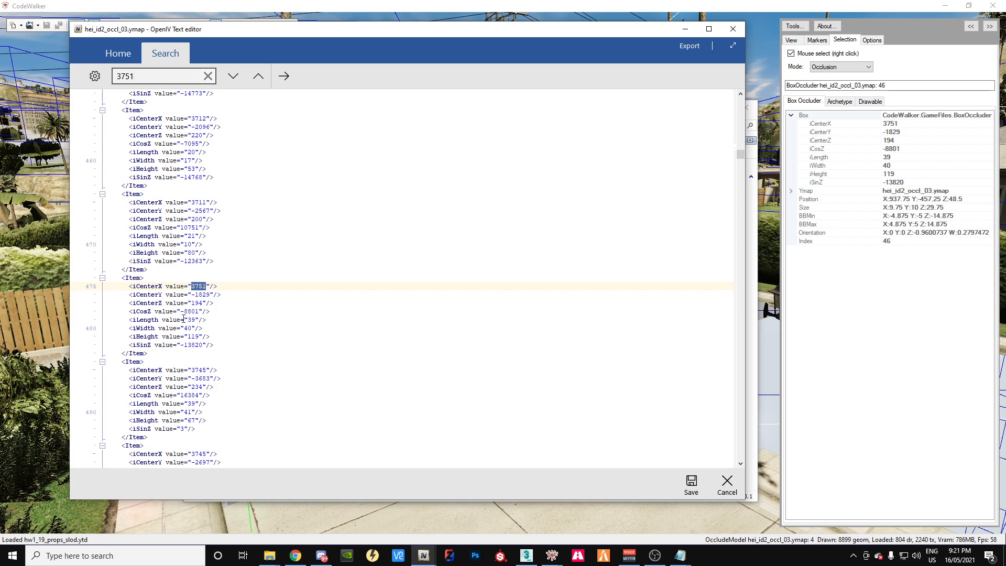
drag(148, 353, 121, 280)
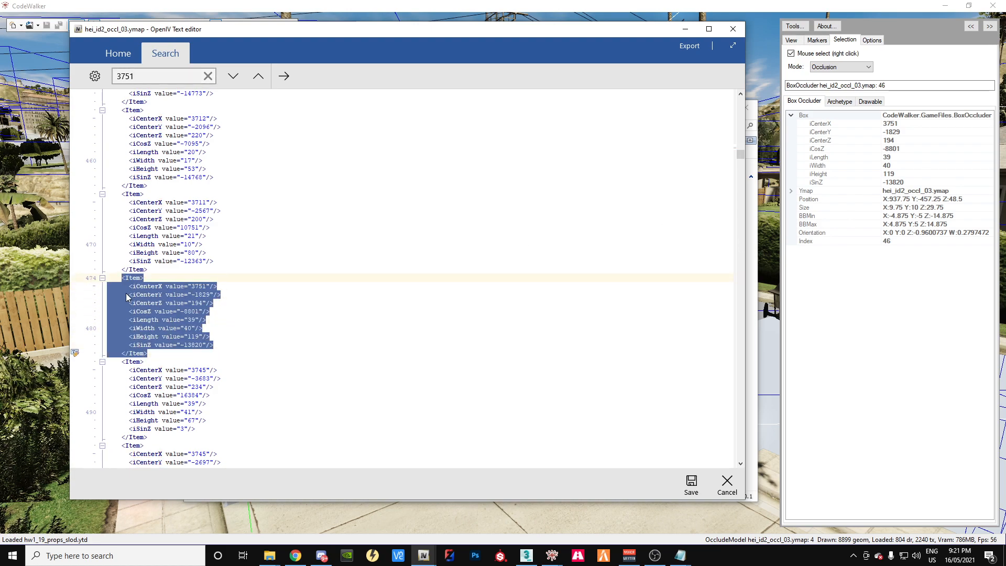
key(Delete)
key(BackSpace)
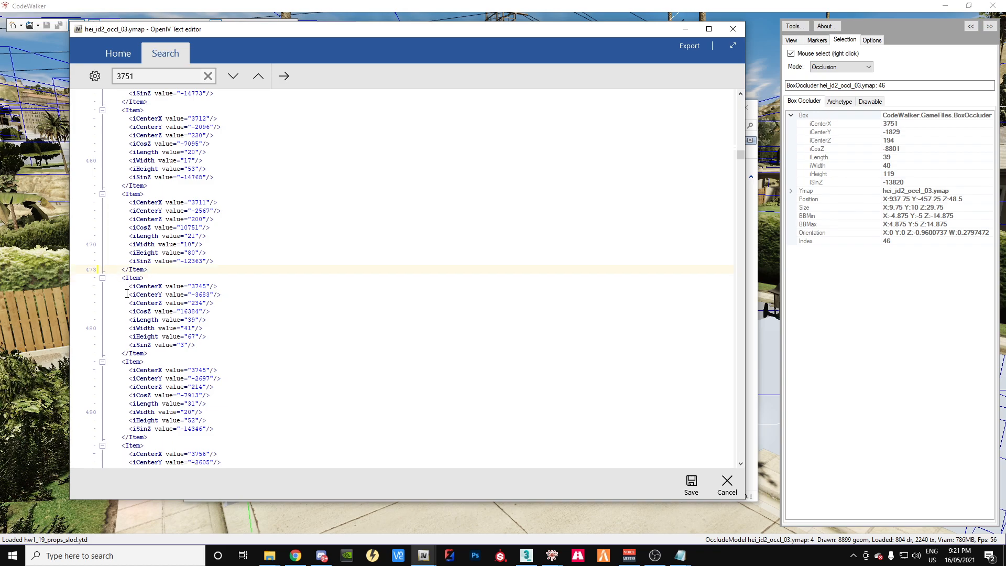
Step: Return to CodeWalker, select the box occluder next to the deleted one over the house and expand its Box values
drag(404, 29, 409, 380)
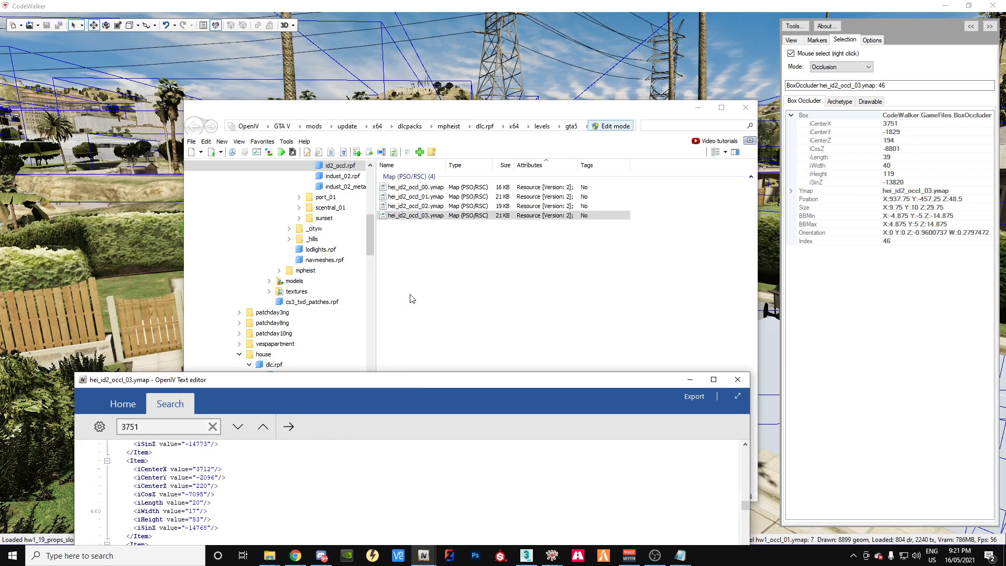
click(536, 99)
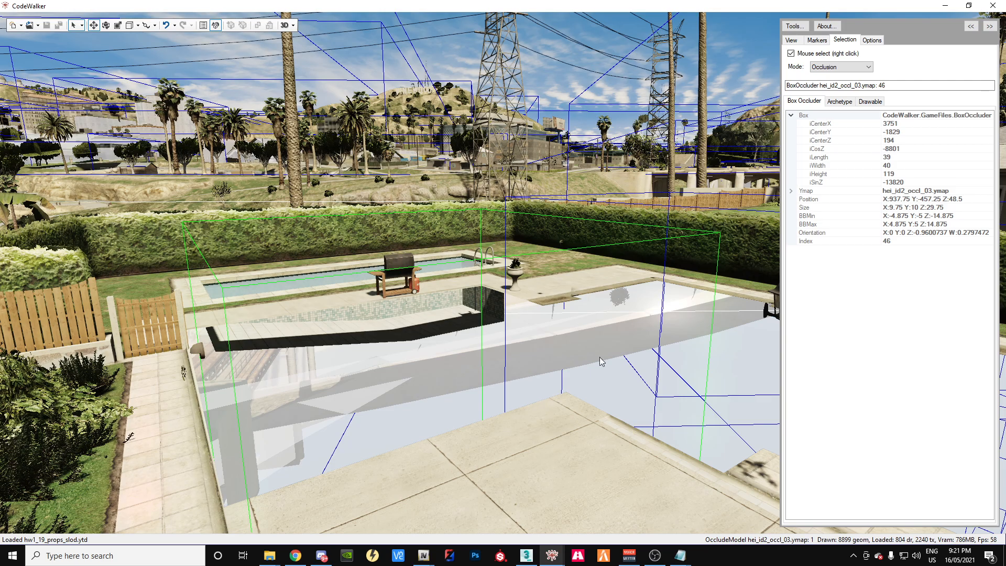
drag(637, 467, 698, 469)
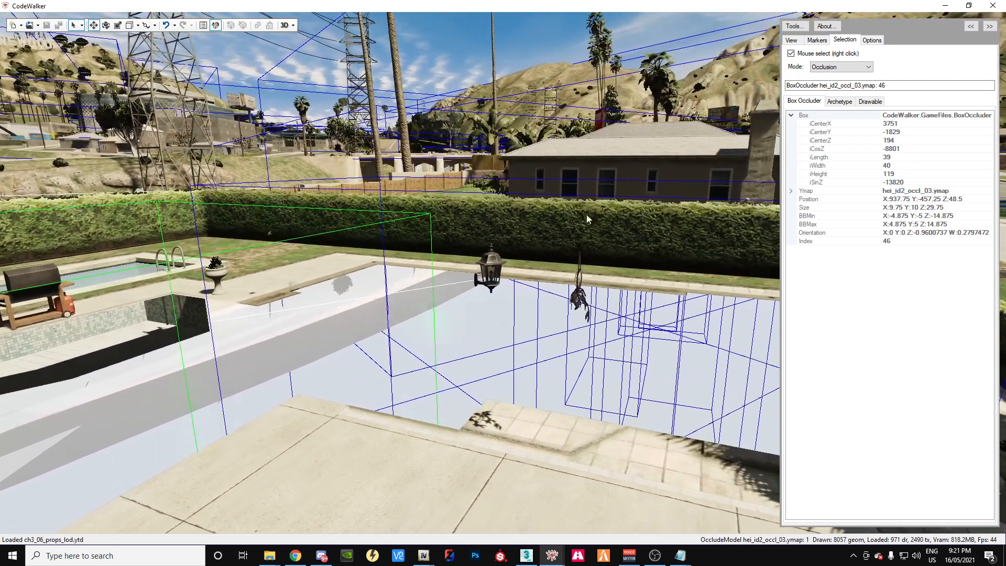
right_click(580, 200)
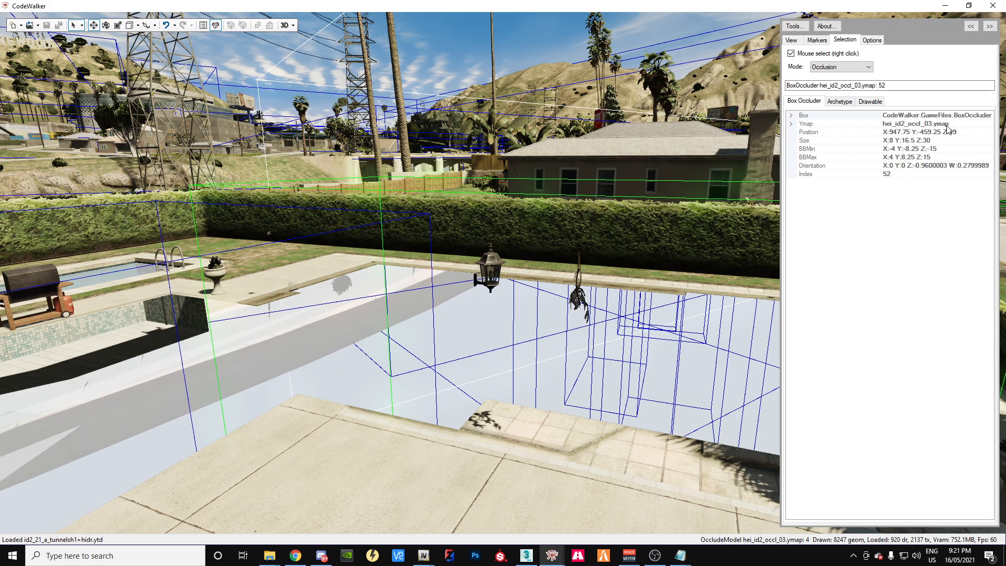
click(792, 125)
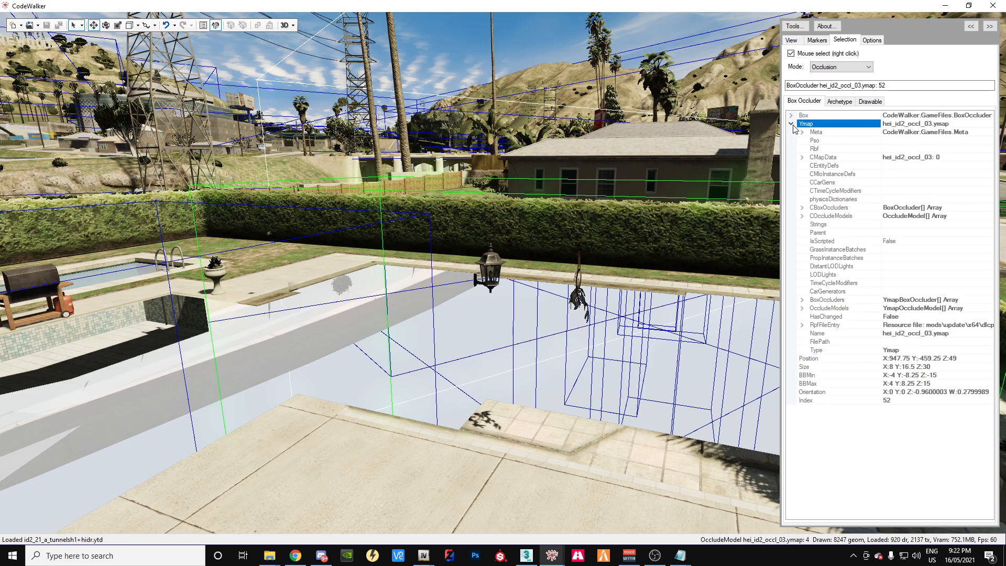
click(792, 124)
click(791, 116)
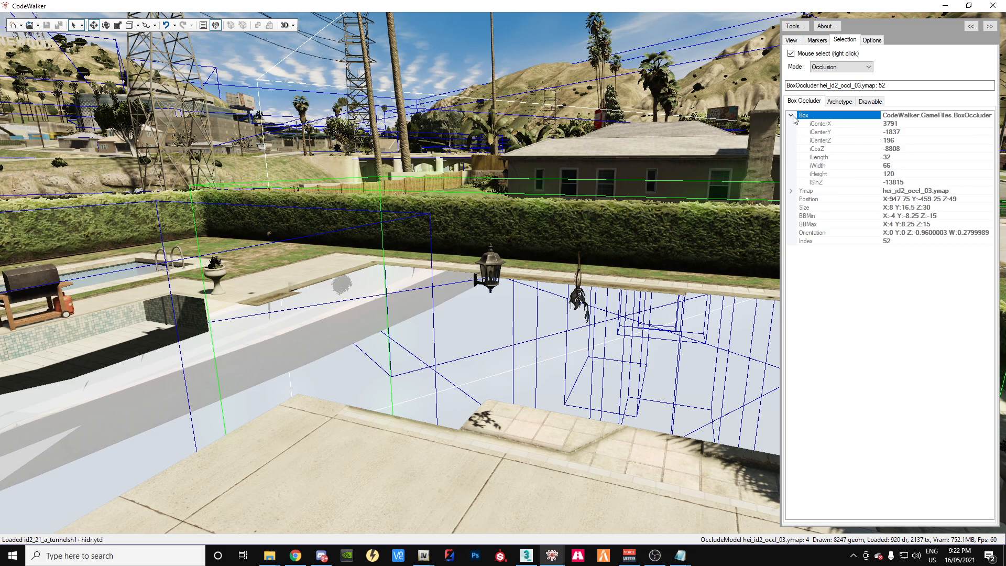
click(902, 125)
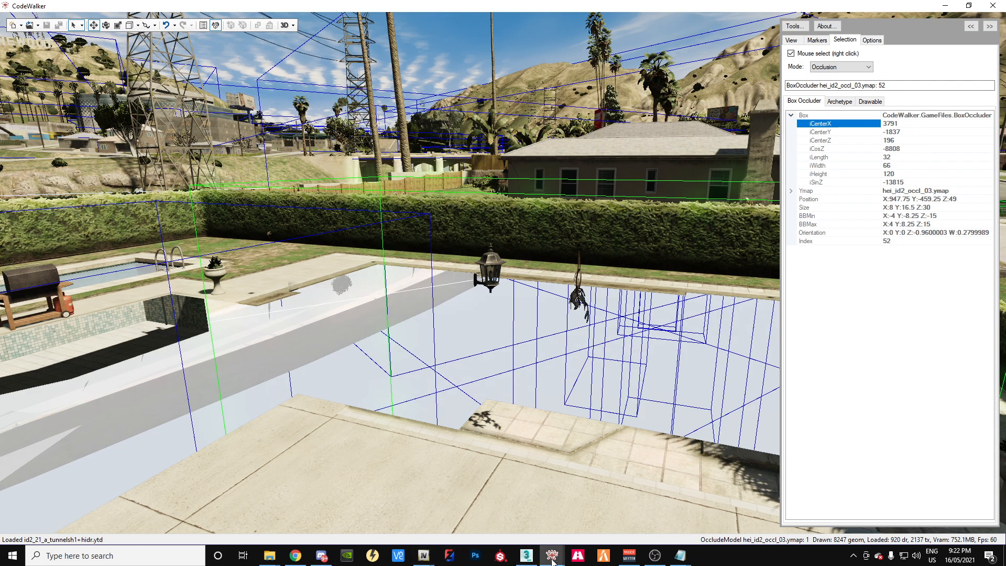
Step: Find 3791 in the hei_id2_occl_03.ymap text and delete the whole Item block with that iCenterX, including its empty line
mouse_move(521, 560)
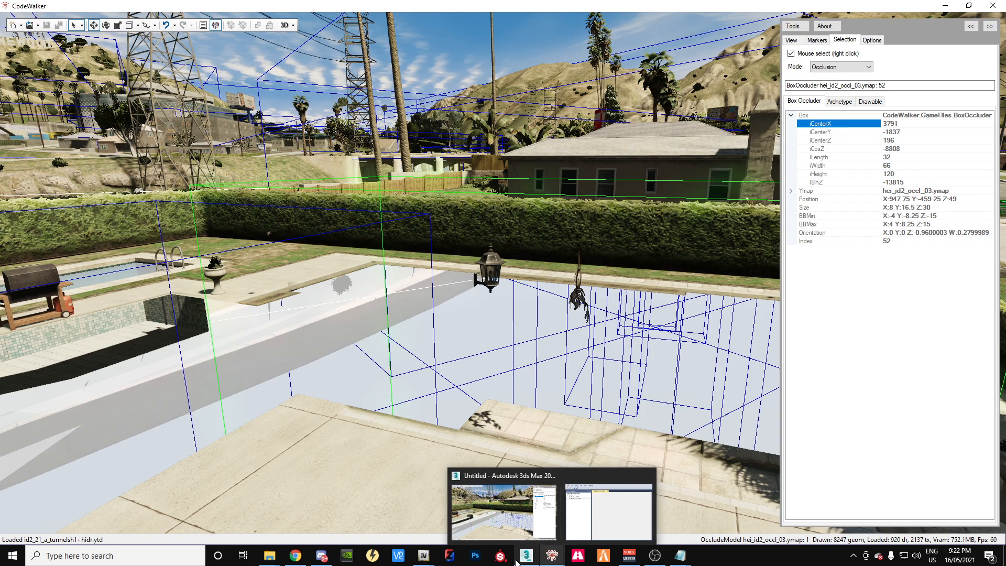
mouse_move(423, 557)
click(546, 513)
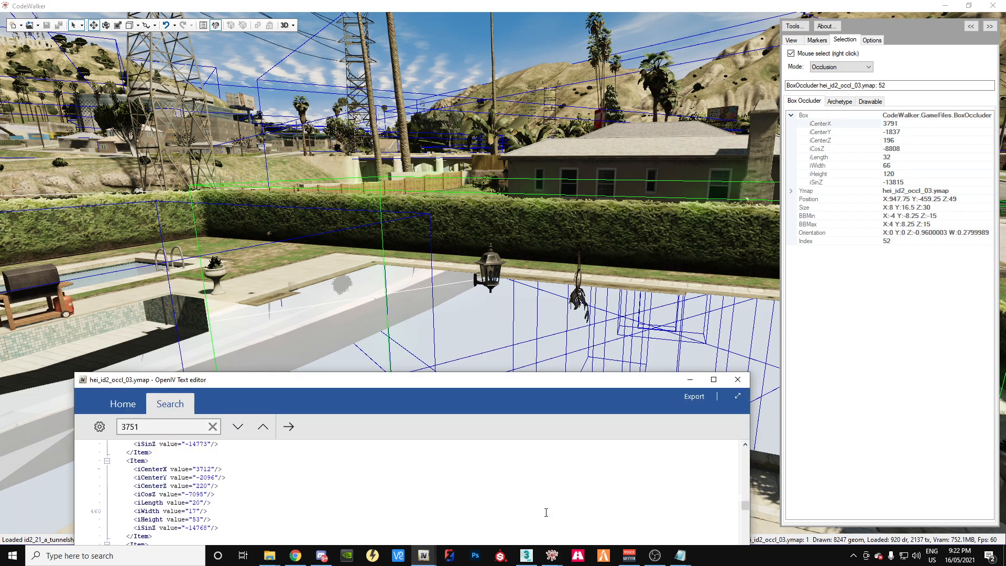
drag(324, 387, 332, 59)
click(175, 101)
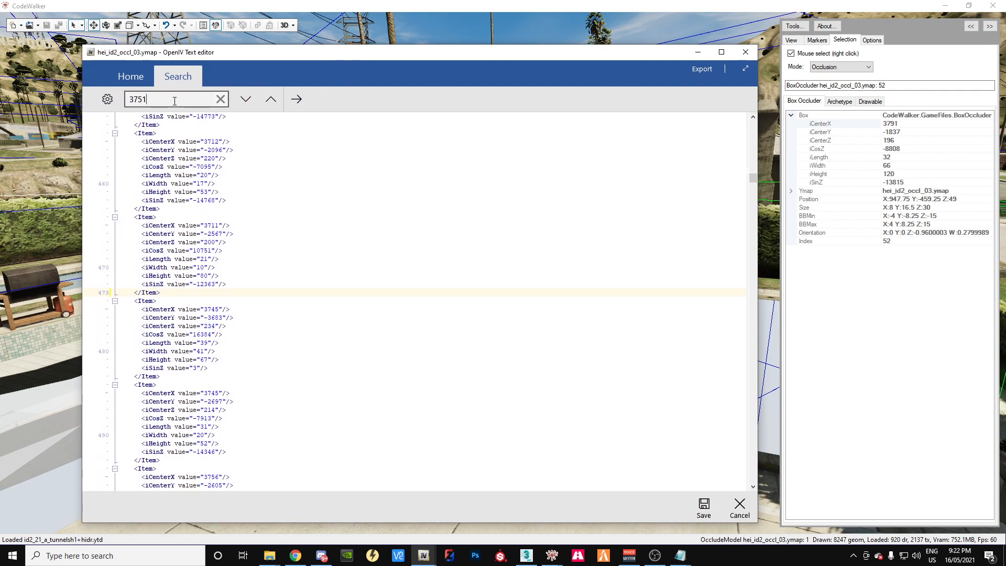
key(BackSpace)
key(BackSpace)
text(91)
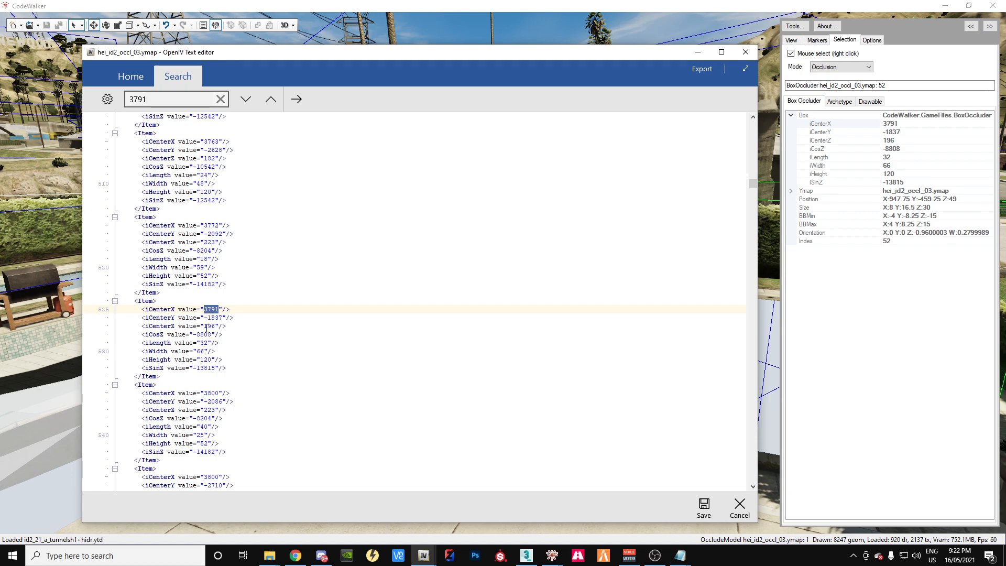
drag(162, 378, 135, 303)
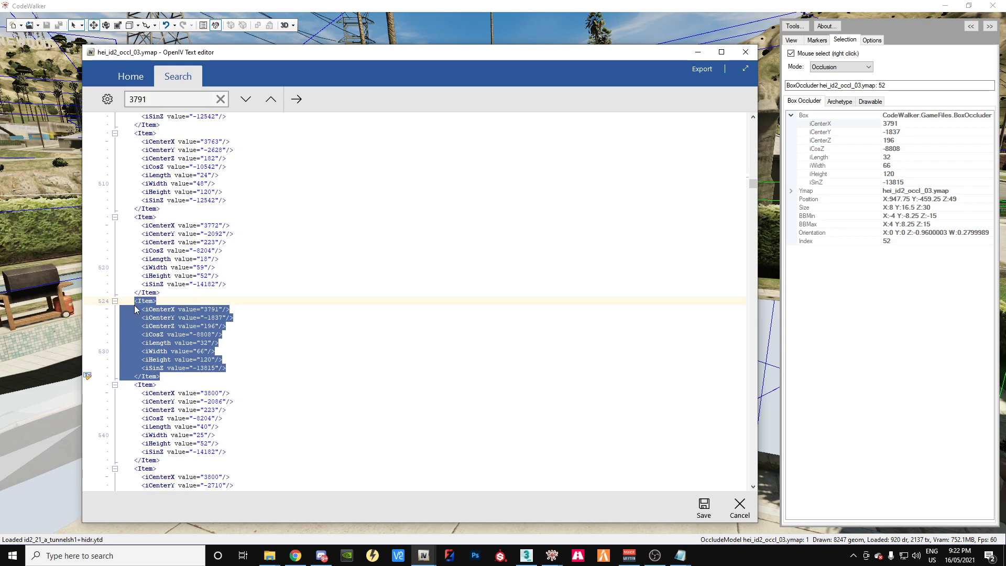
key(Delete)
key(BackSpace)
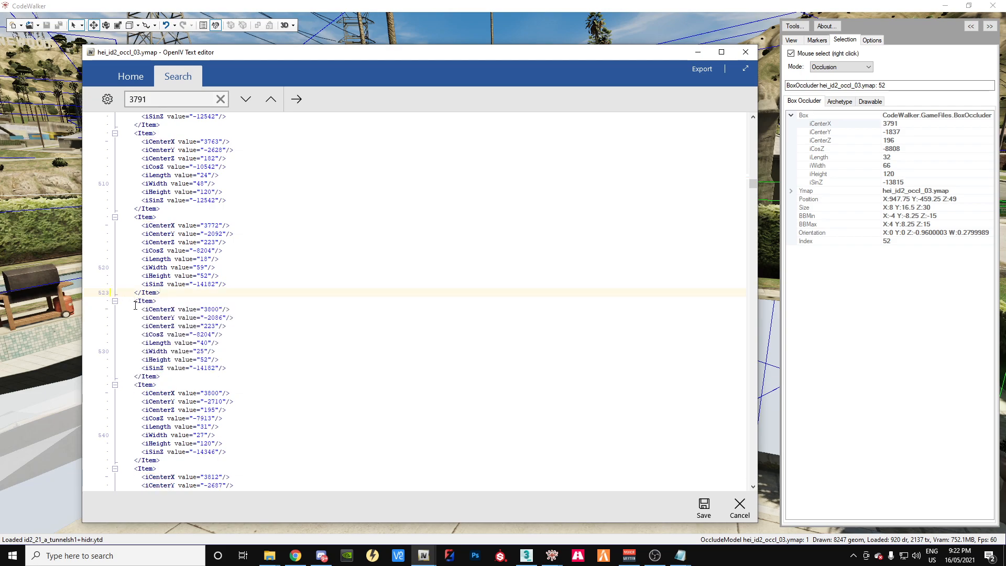
Step: Examine the area around the house in CodeWalker for further box occluders covering it
drag(306, 56, 298, 193)
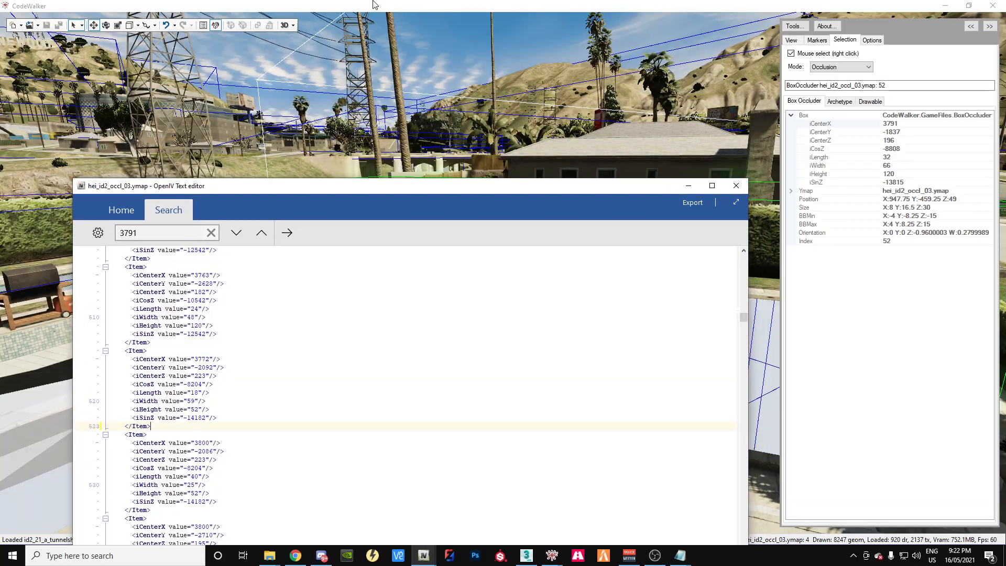
click(374, 4)
drag(465, 289, 324, 256)
key(q)
key(a)
key(d)
key(s)
key(w)
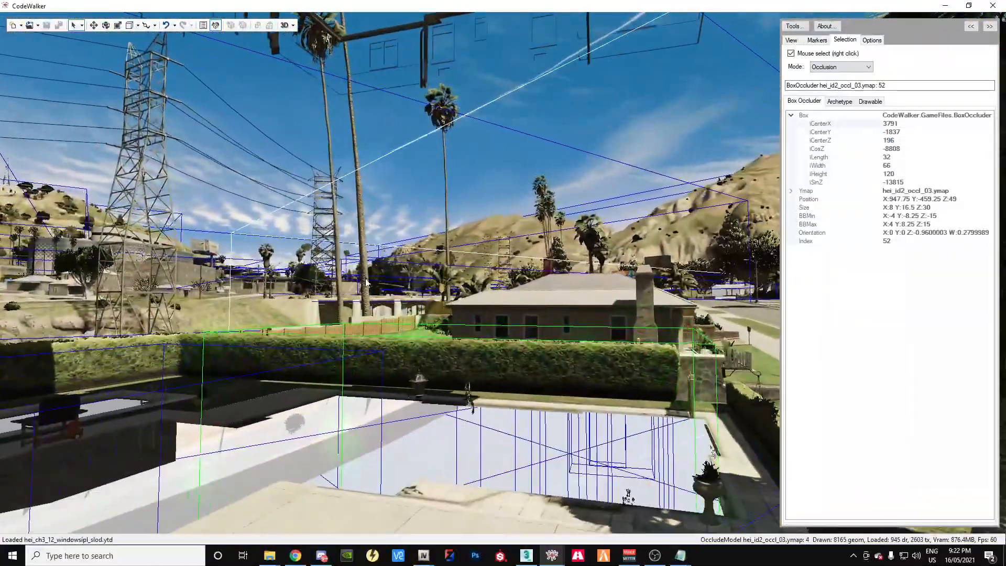
Step: Minimise CodeWalker and save the edited hei_id2_occl_03.ymap in the OpenIV text editor
click(947, 6)
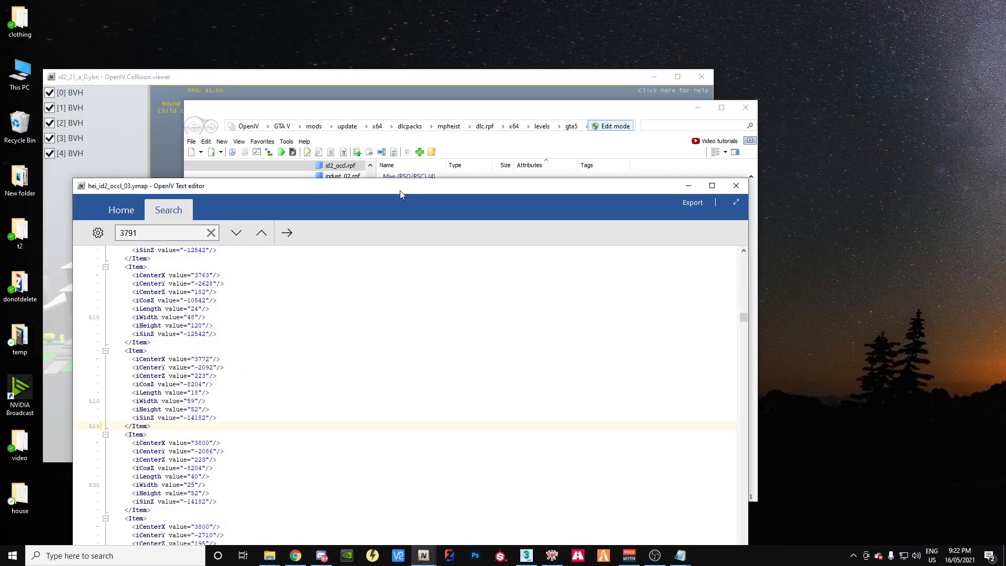
drag(338, 191, 423, 43)
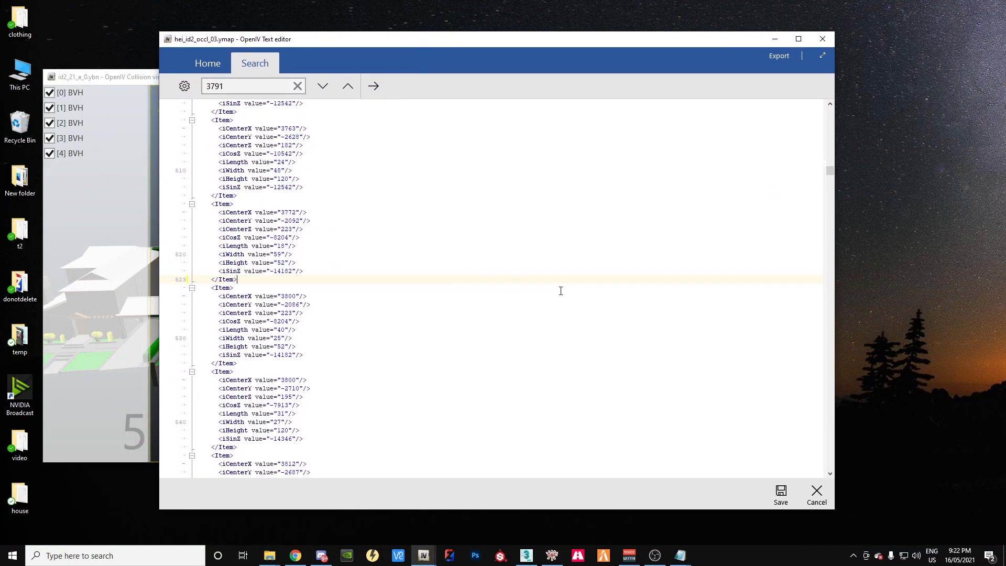
click(782, 494)
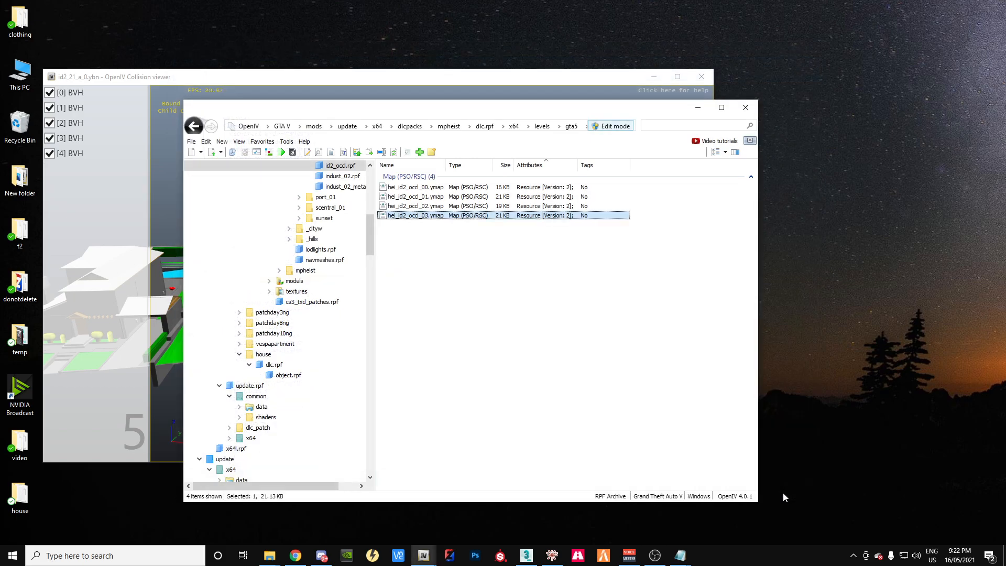
drag(369, 116, 522, 93)
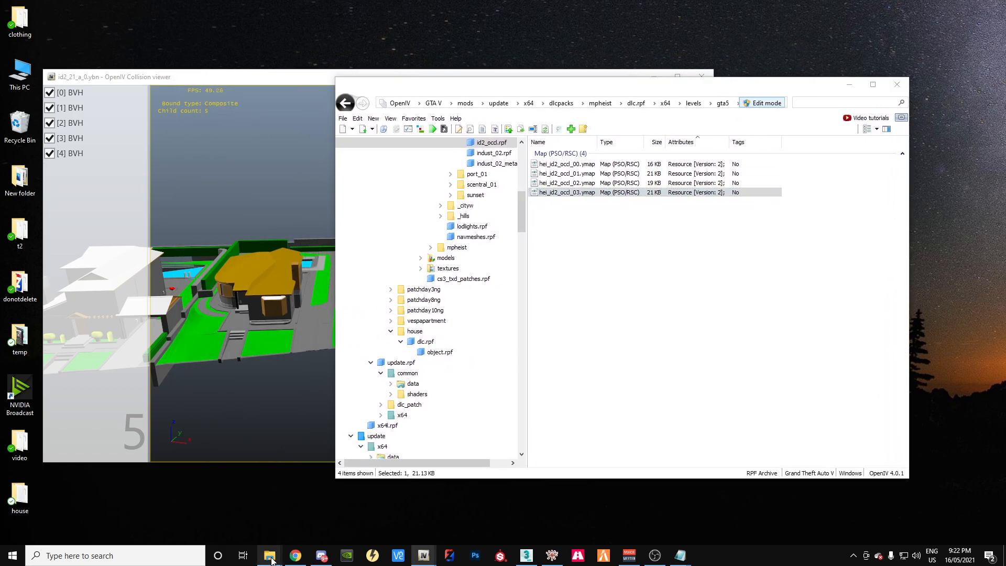
Step: Close the collision viewer and open the house/final folder in a File Explorer window beside OpenIV
mouse_move(272, 560)
mouse_move(228, 540)
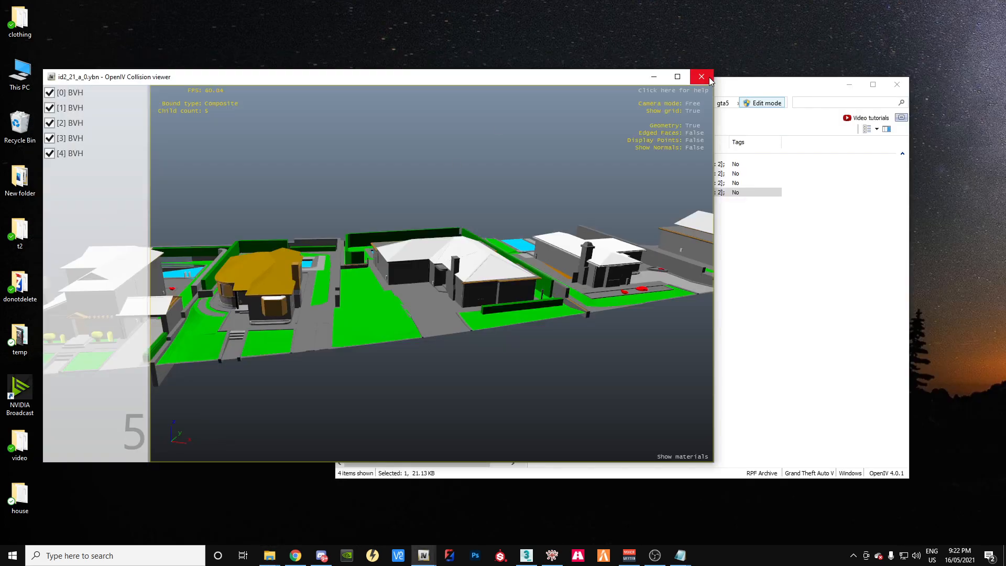
click(710, 77)
double_click(37, 502)
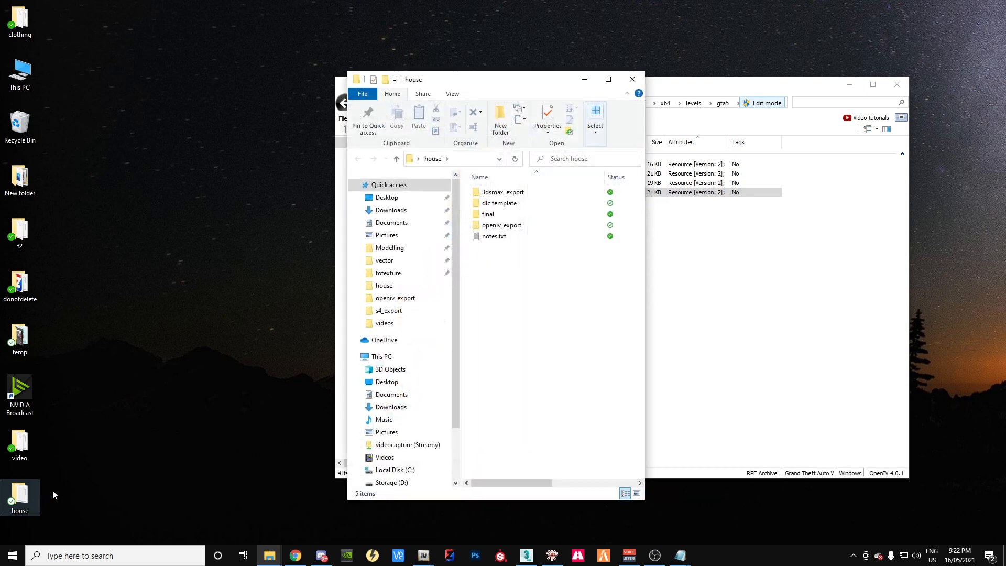
click(713, 85)
drag(634, 86, 831, 164)
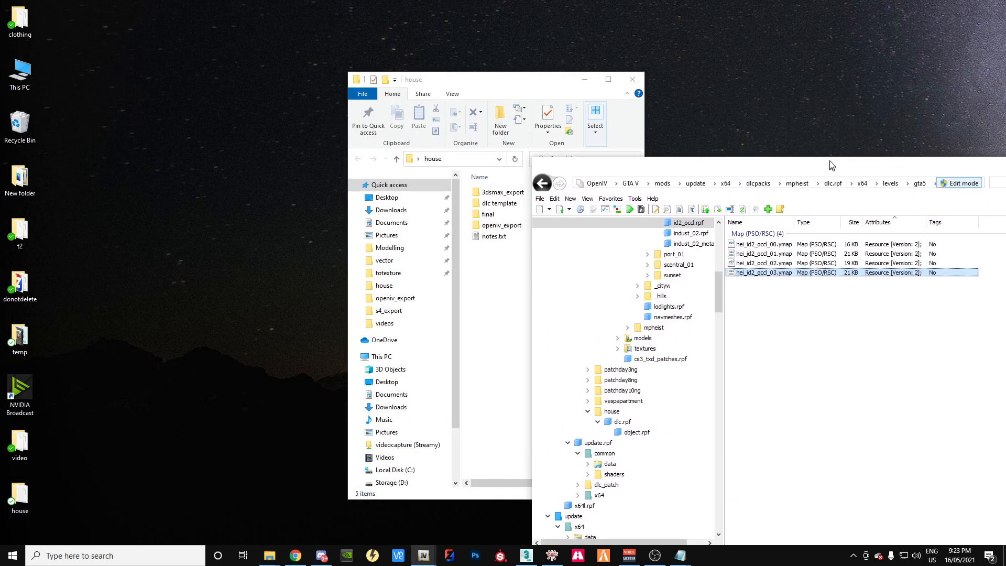
double_click(490, 220)
drag(511, 82, 360, 64)
Step: Copy the edited hei_id2_occl_03.ymap from id2_occl.rpf in OpenIV into the house/final folder
click(758, 272)
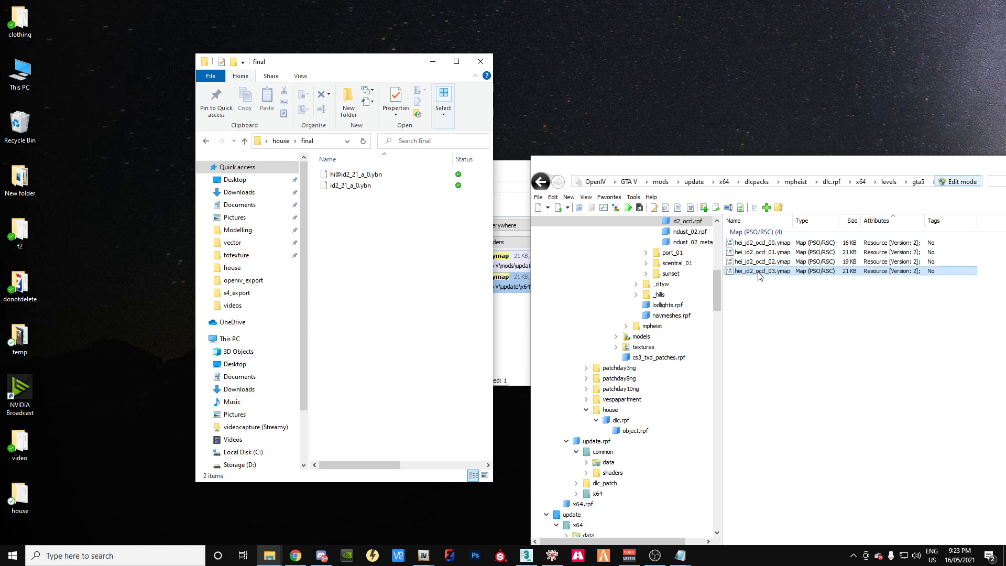
drag(759, 276, 425, 269)
click(417, 271)
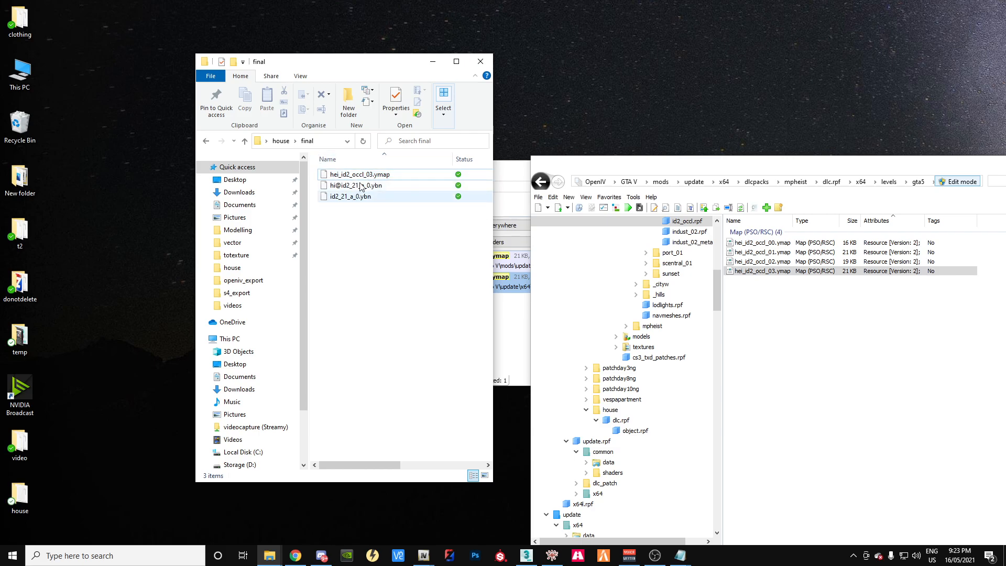
Step: Minimise OpenIV and close its file search window
drag(697, 165, 379, 195)
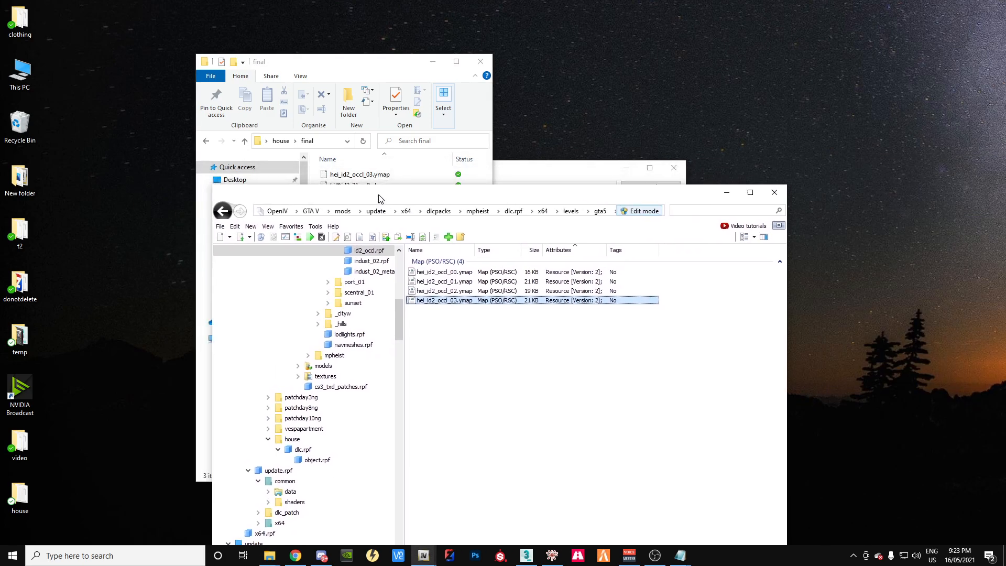
click(727, 193)
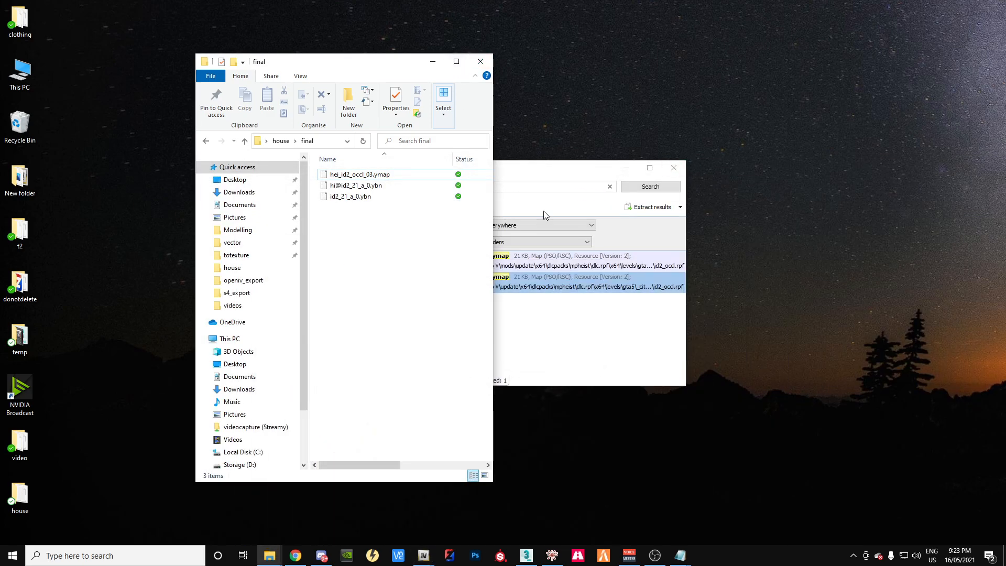
click(682, 173)
Step: Close the CodeWalker project window, confirming the closure, and exit CodeWalker
click(552, 555)
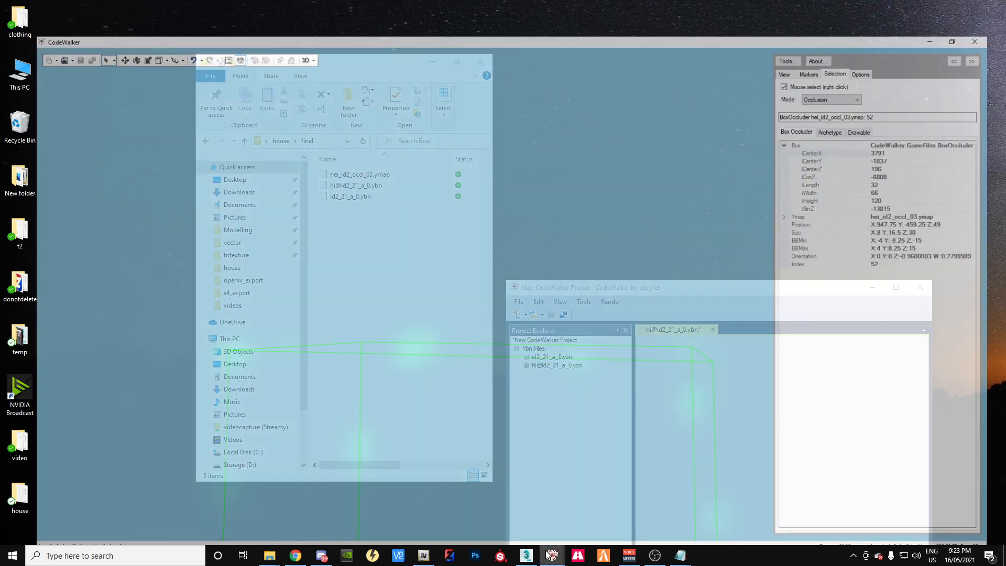
click(922, 287)
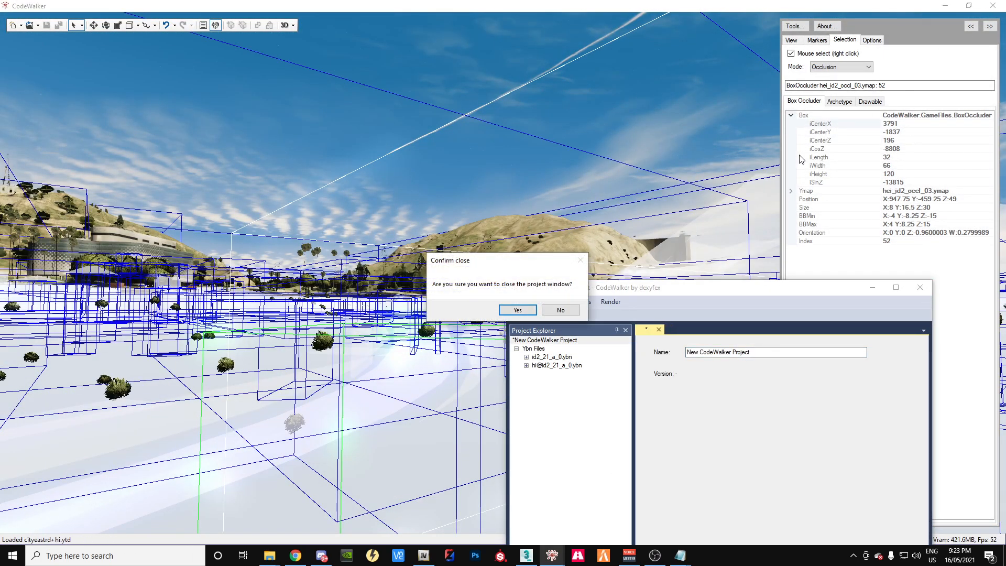
click(560, 310)
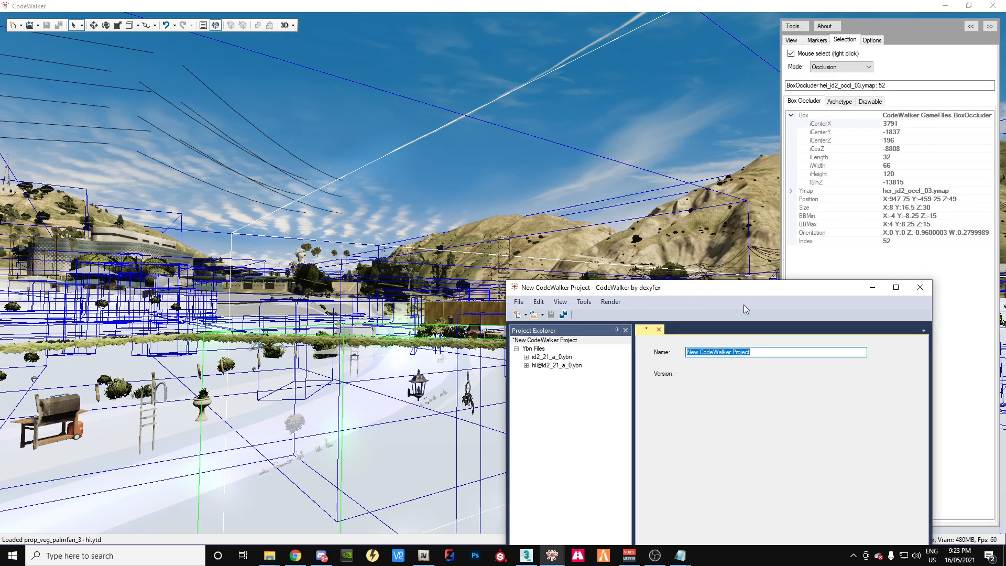
click(920, 287)
click(524, 308)
click(556, 311)
click(555, 310)
click(573, 310)
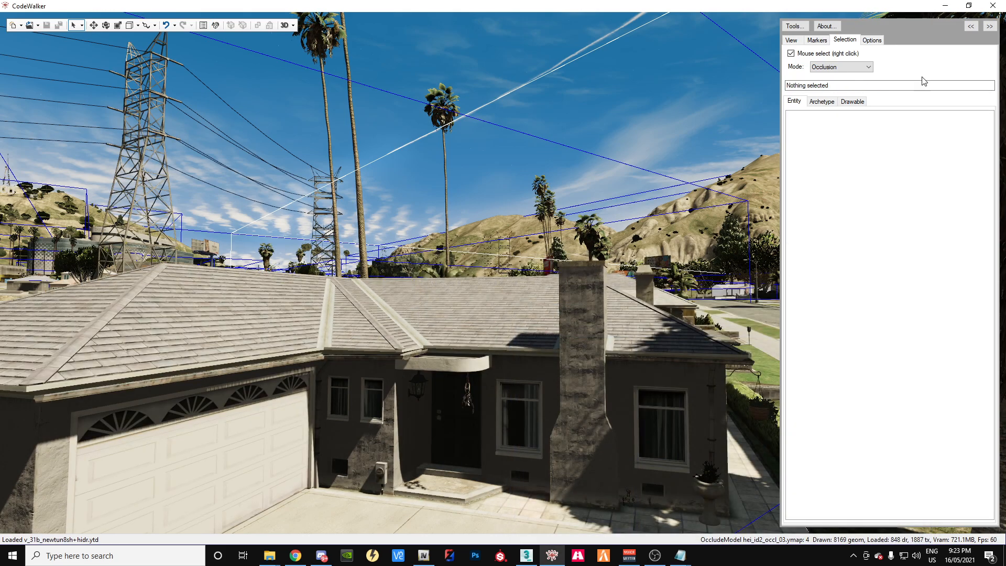
click(993, 6)
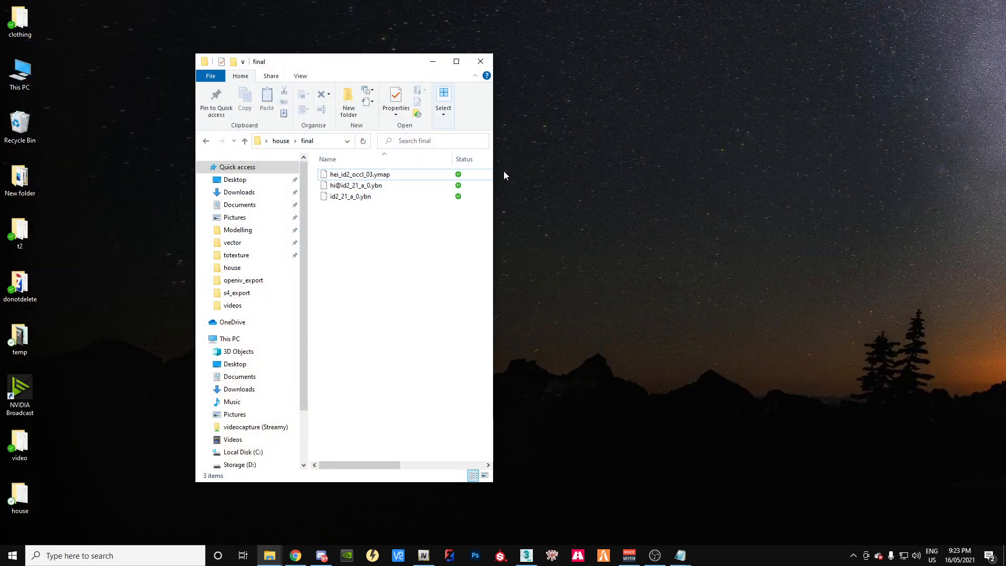
Step: Widen the File Explorer window, restore OpenIV and open the desktop folder house/final in it
drag(493, 180, 765, 184)
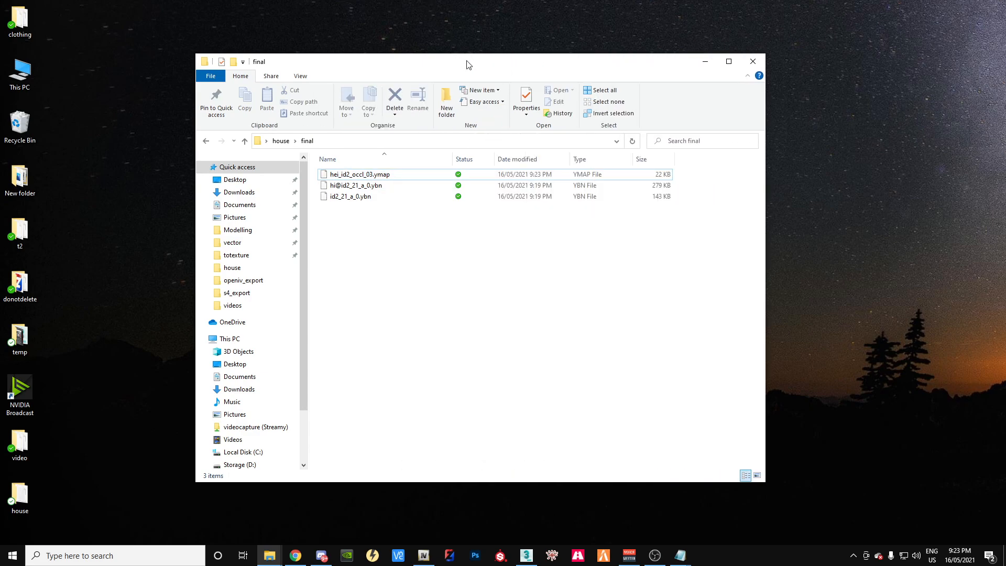
drag(468, 64, 388, 84)
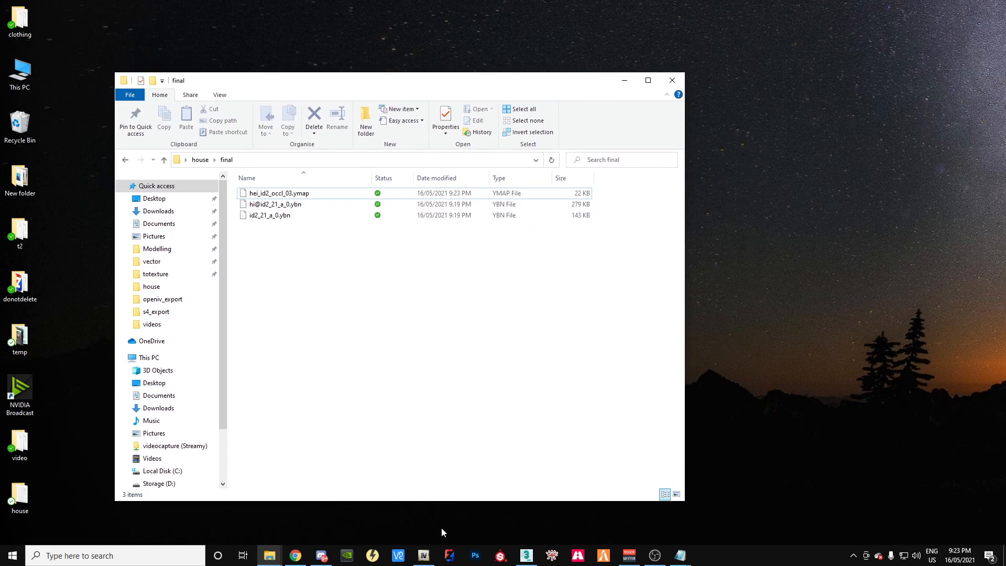
click(423, 557)
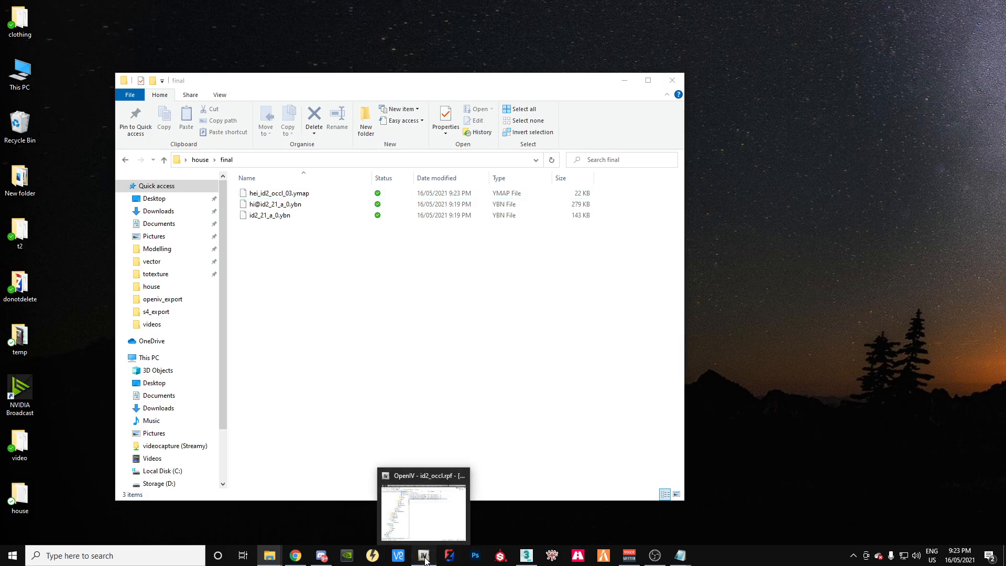
drag(369, 195, 498, 122)
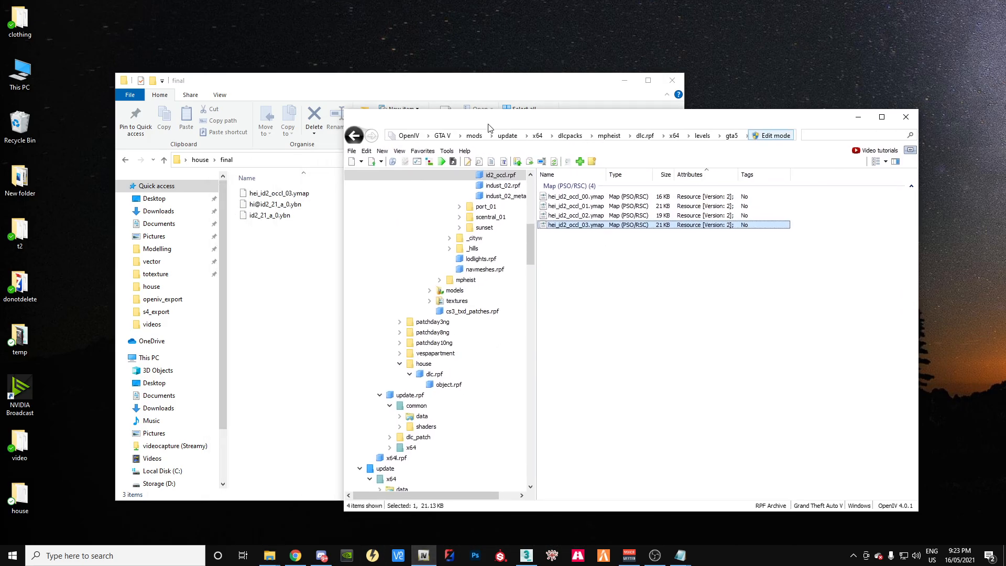
click(352, 152)
click(372, 200)
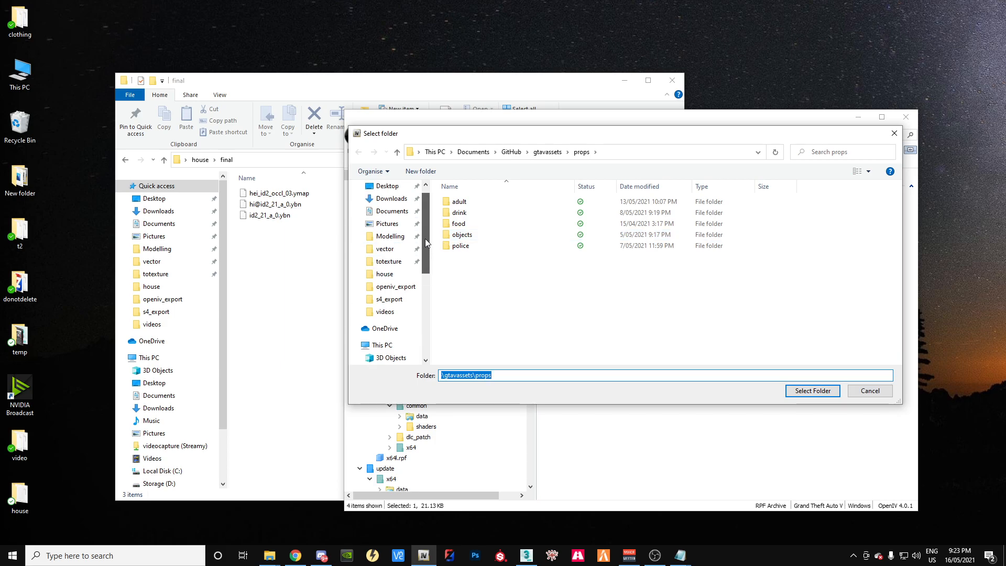
click(385, 273)
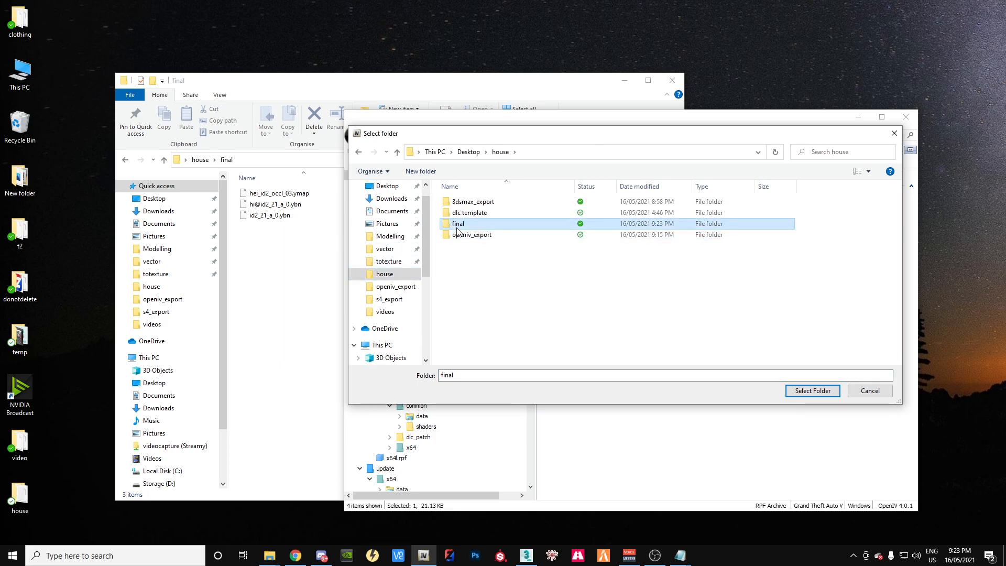
double_click(460, 223)
click(810, 391)
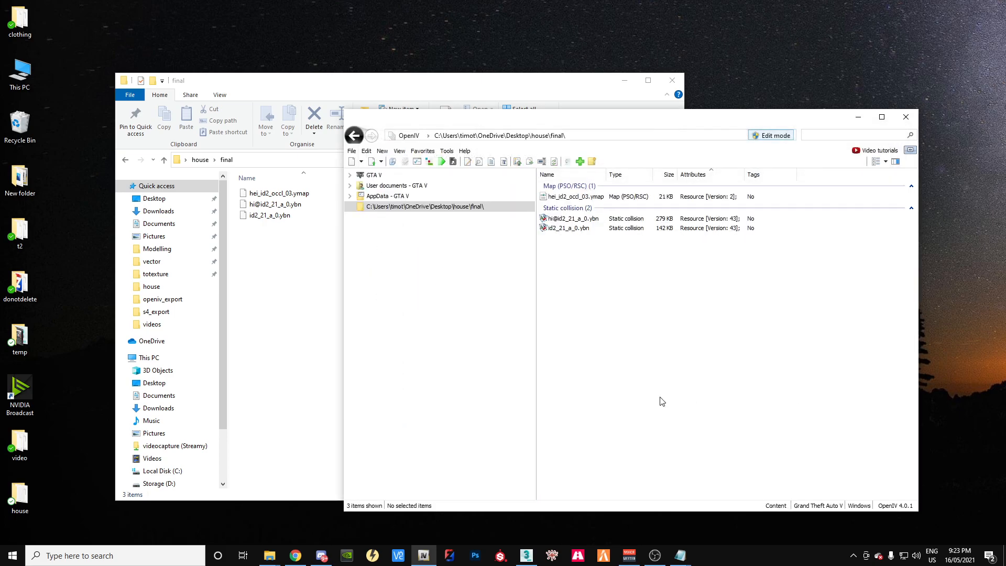
double_click(573, 219)
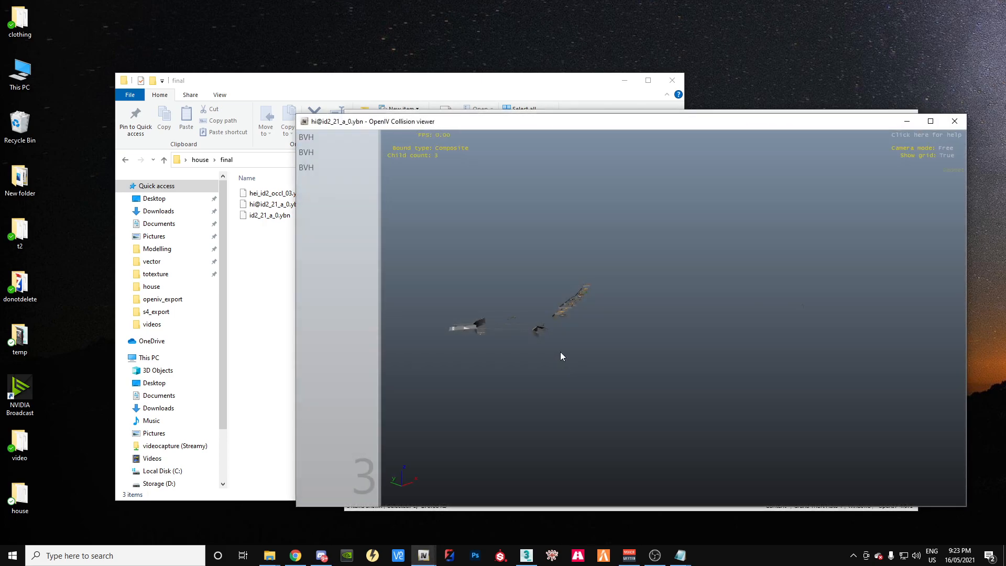
key(w)
drag(585, 326, 543, 304)
key(s)
key(w)
key(s)
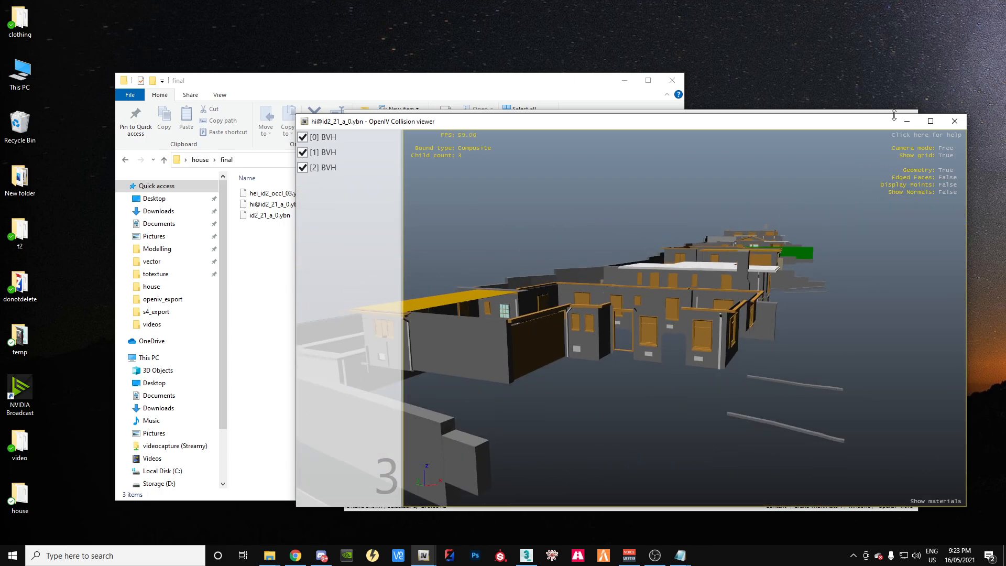
click(955, 121)
Step: Inspect the house collision in id2_21_a_0.ybn from outside and up close, and close the viewer
double_click(576, 228)
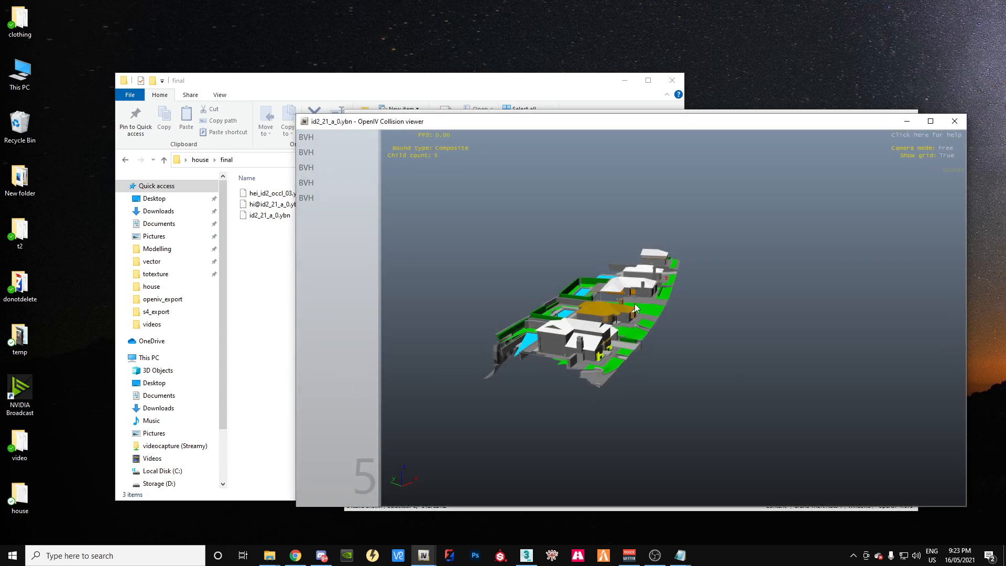
drag(634, 303, 460, 264)
key(w)
key(w)
key(w)
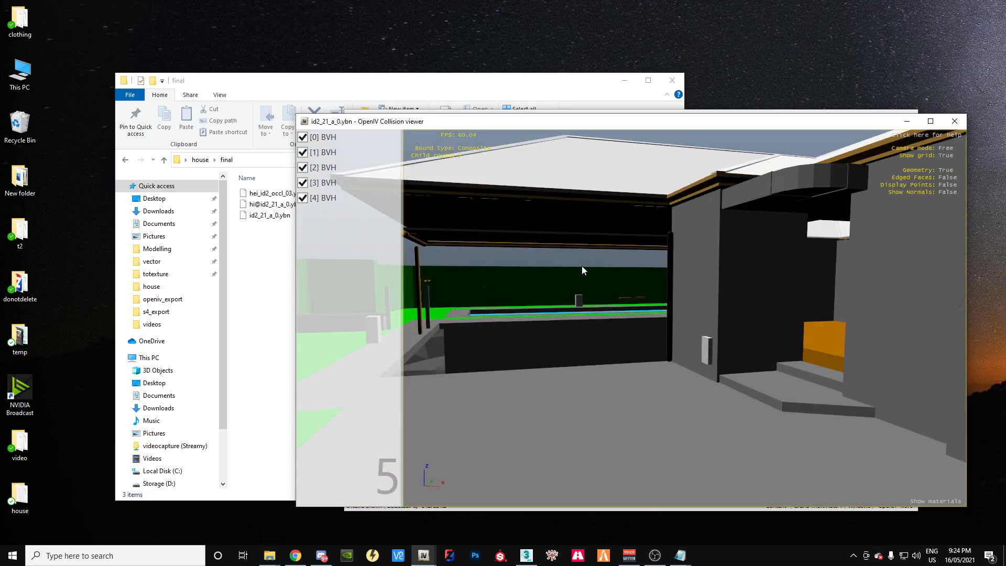
key(s)
drag(564, 330, 611, 351)
key(w)
key(s)
key(w)
key(s)
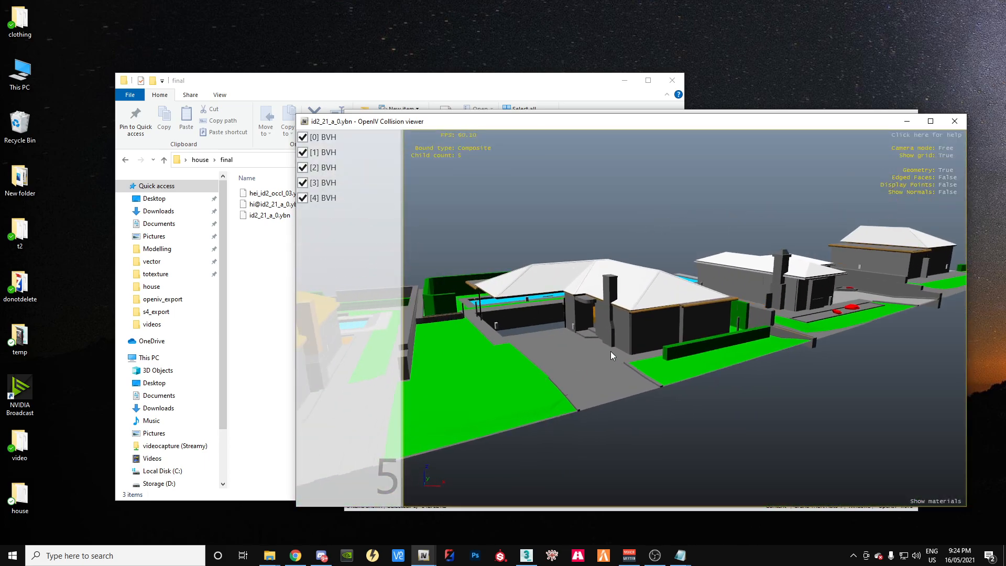
click(956, 124)
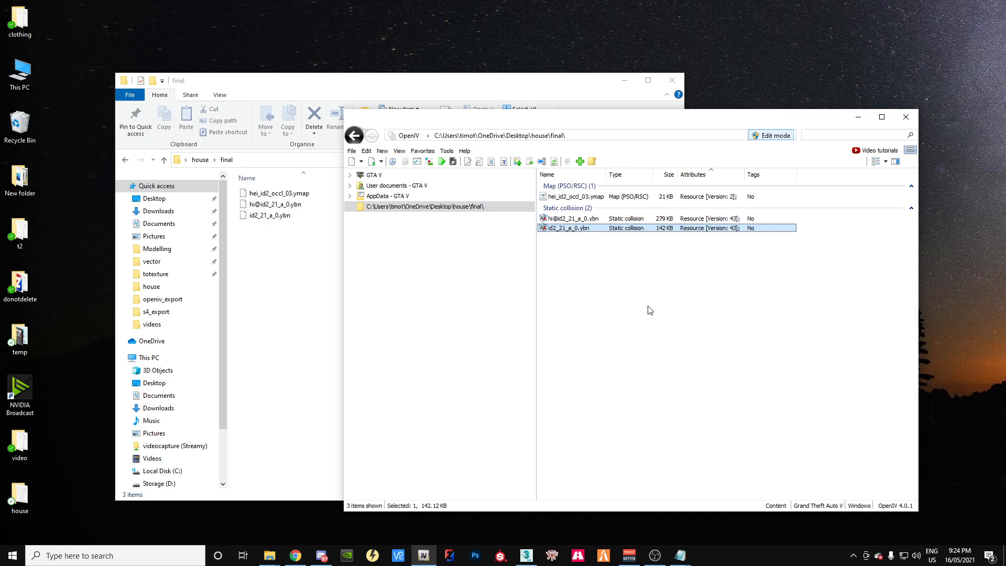
Step: Look through the box occluder entries of the exported hei_id2_occl_03.ymap and close the text viewer
double_click(577, 197)
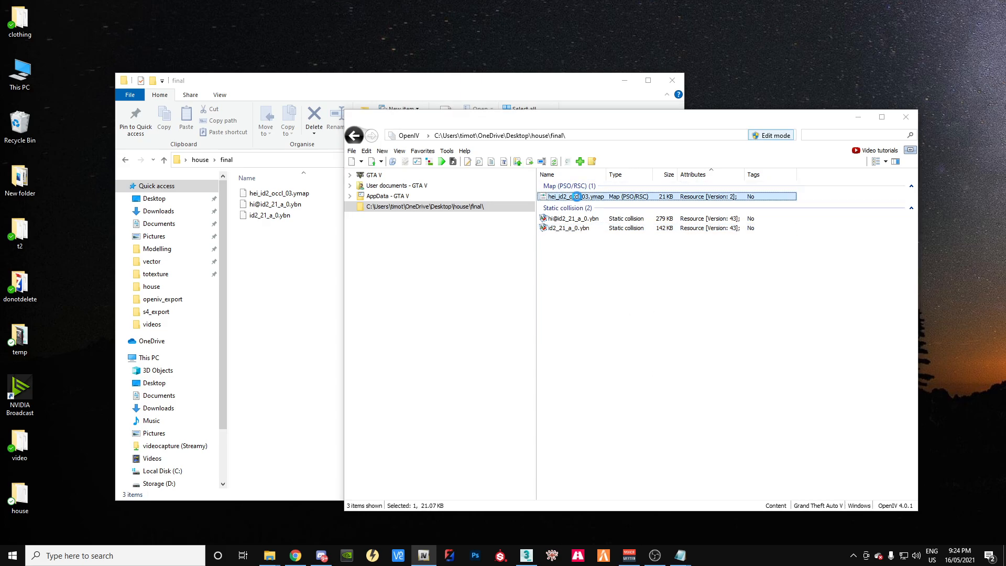
scroll(434, 314, down, 5)
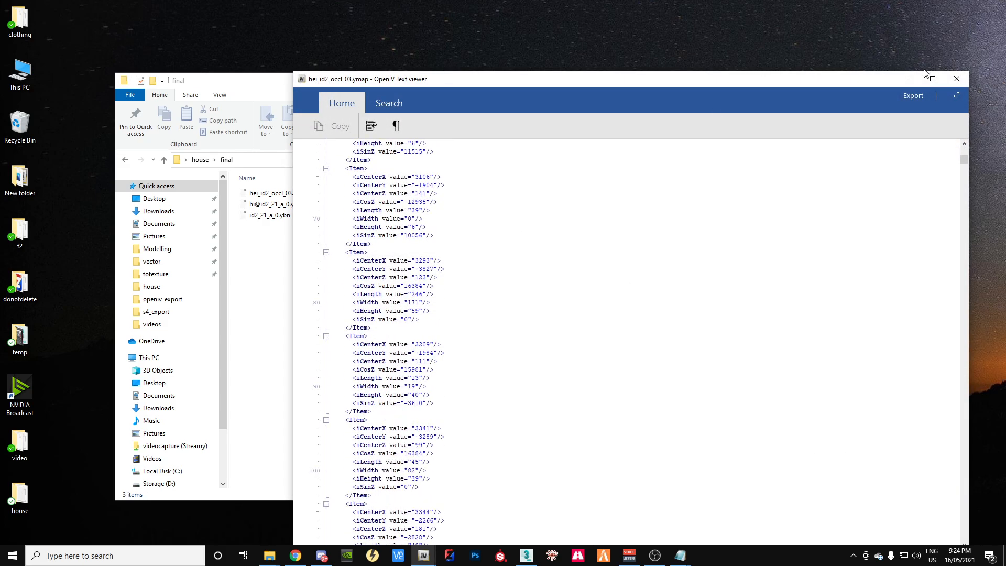
click(957, 79)
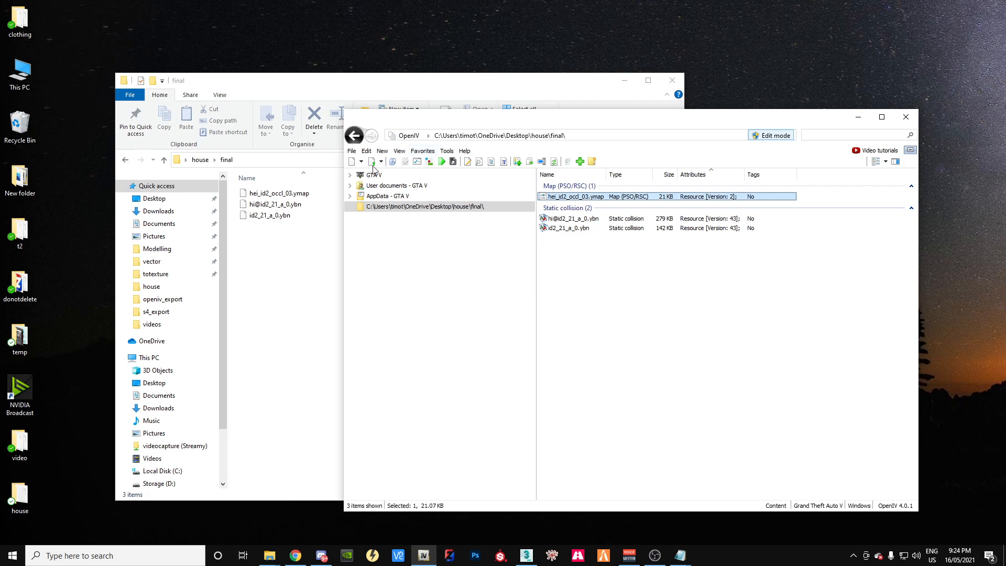
Step: Open object.rpf in OpenIV under mods/update/x64/dlcpacks/house/dlc.rpf
click(351, 175)
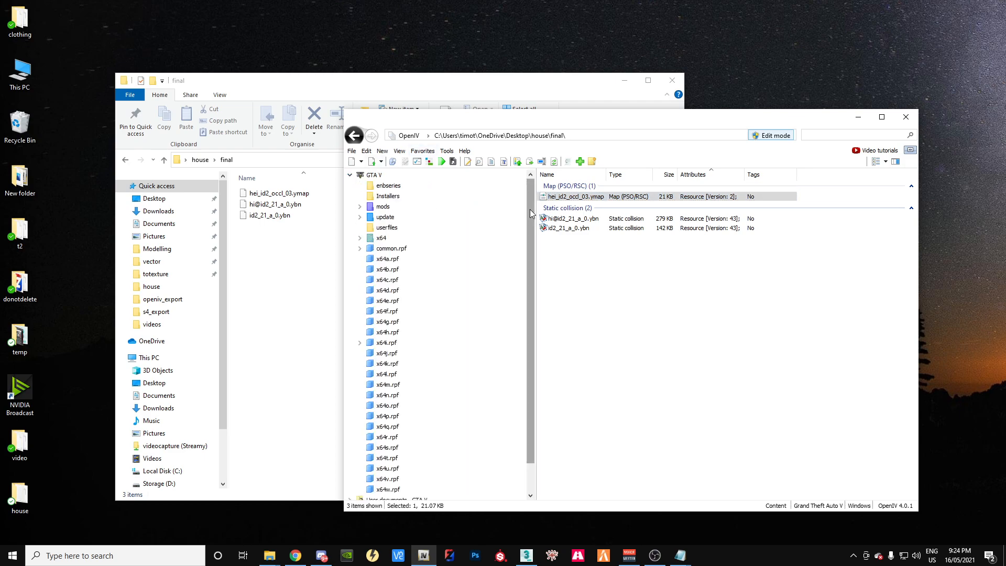
click(360, 207)
click(370, 217)
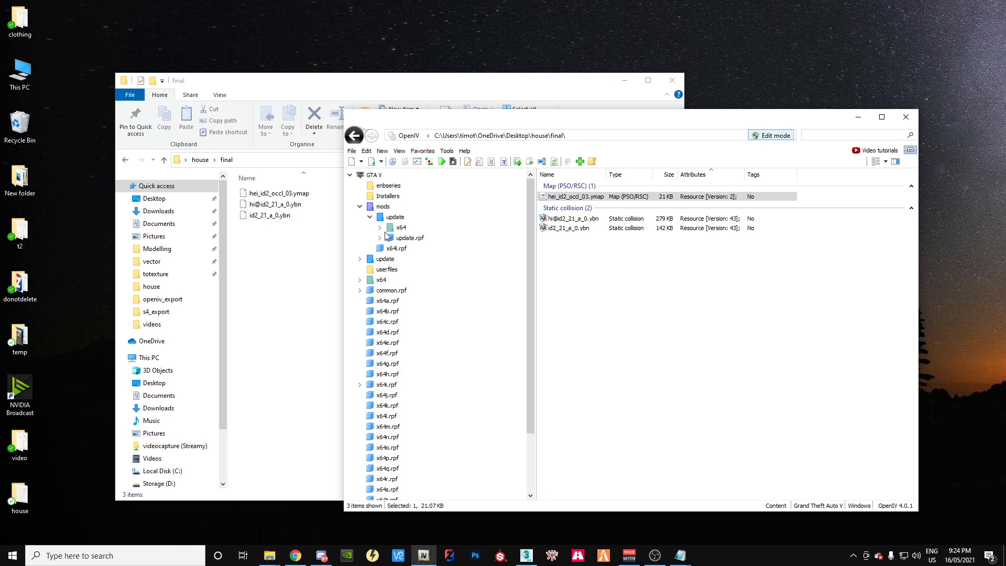
click(380, 228)
click(390, 238)
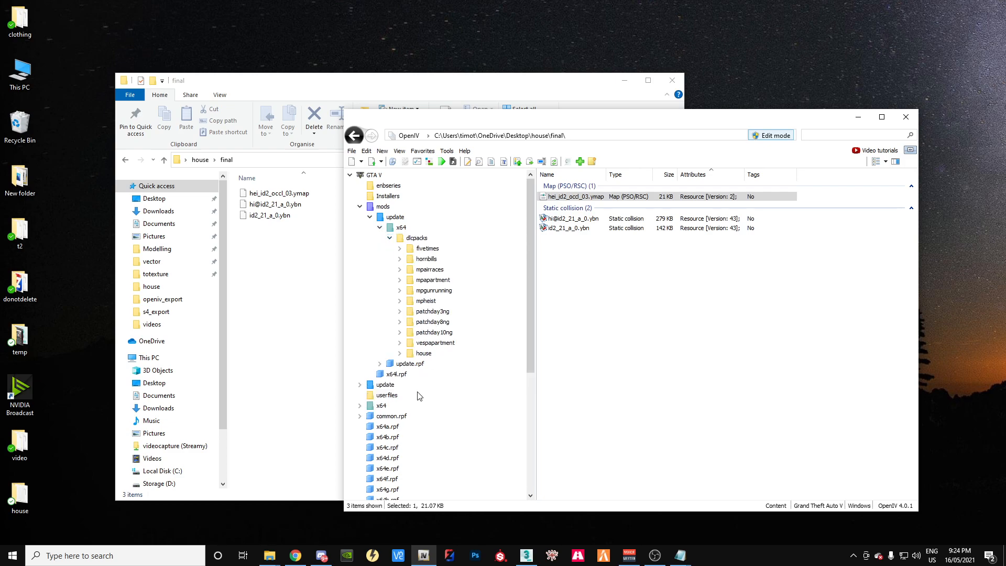
click(423, 354)
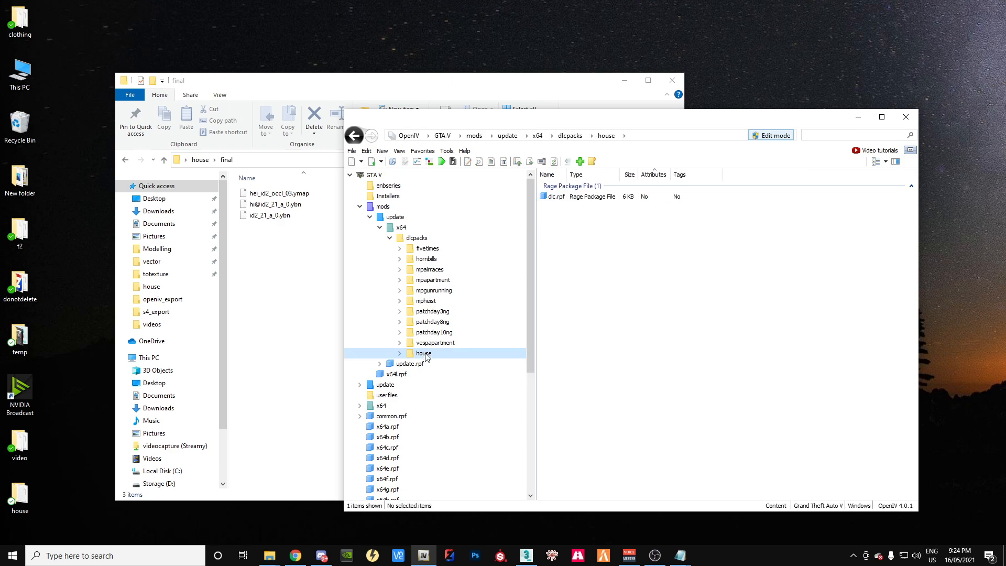
double_click(557, 198)
double_click(571, 198)
drag(298, 290, 254, 192)
click(268, 193)
drag(269, 195, 798, 361)
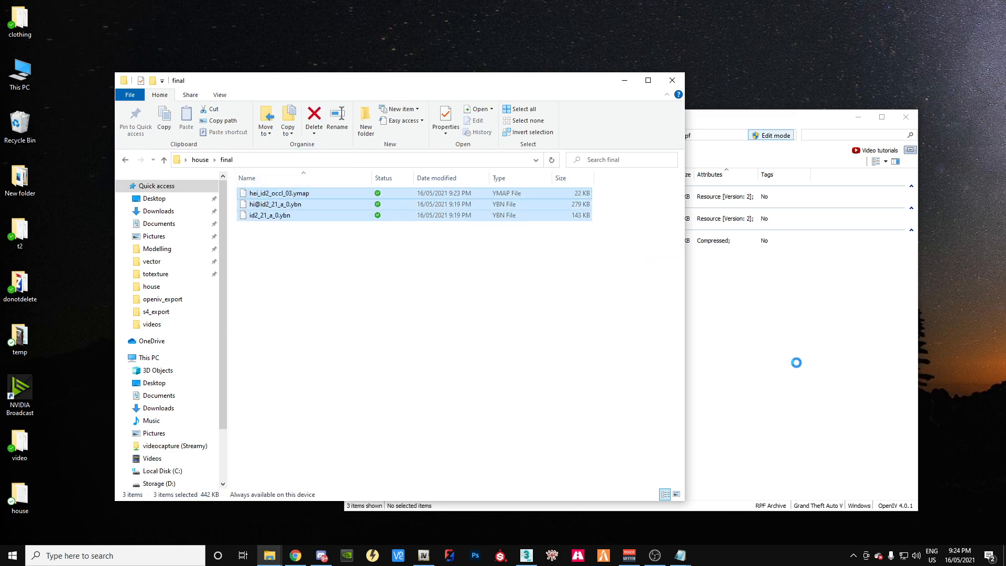
click(770, 395)
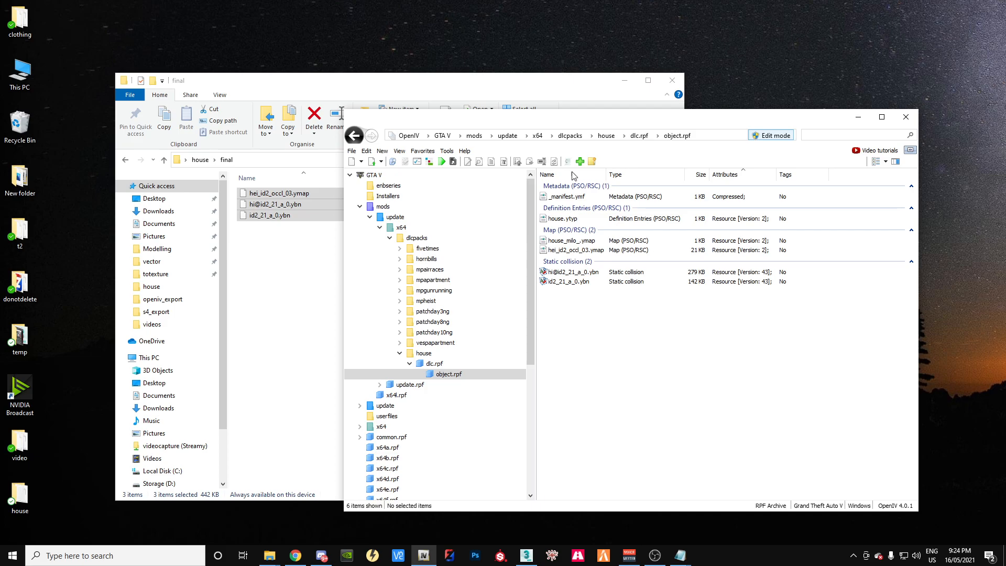
click(437, 88)
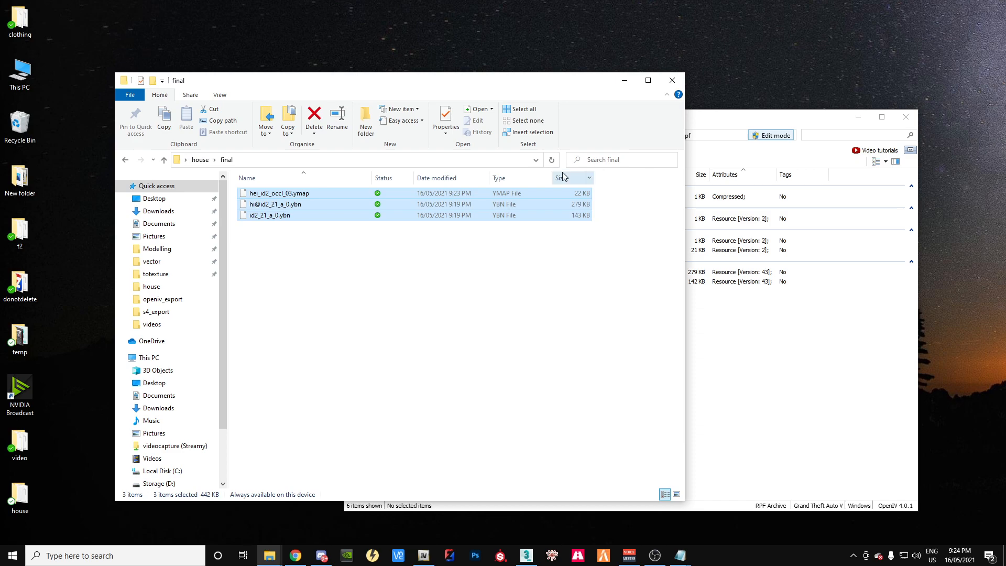
Step: Move the final folder's window clear of OpenIV and switch to the empty 3ds Max scene
drag(487, 92, 622, 388)
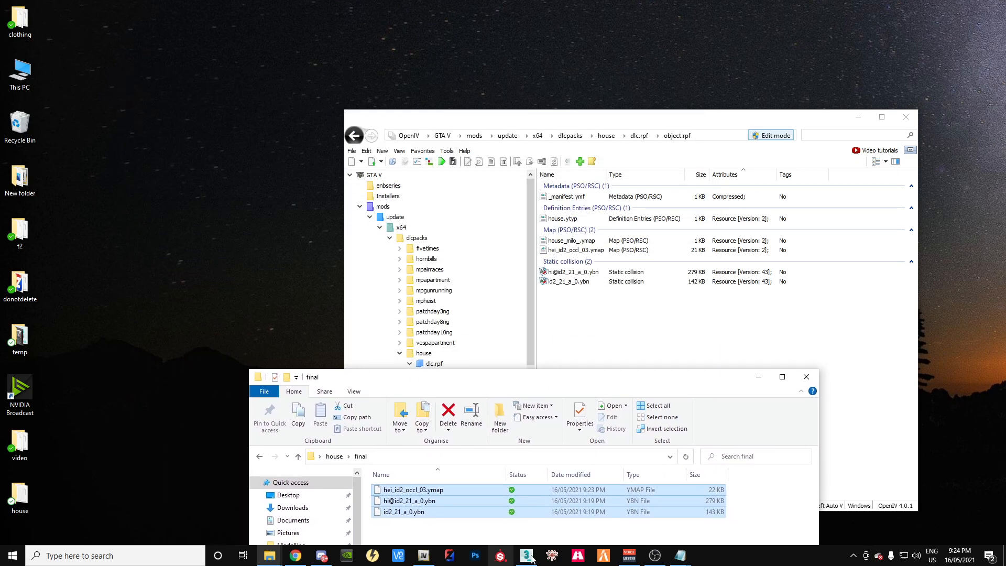
mouse_move(527, 559)
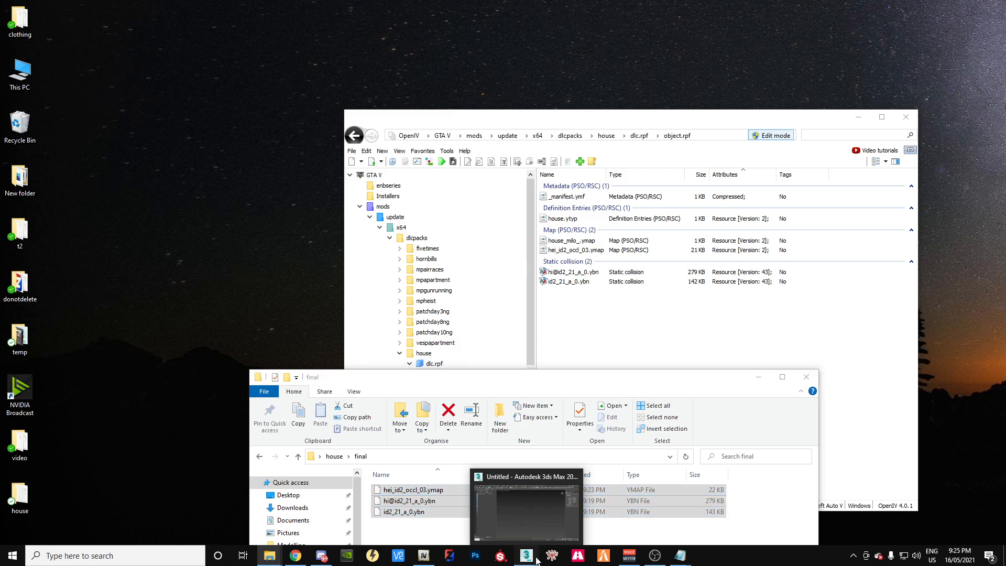
click(536, 559)
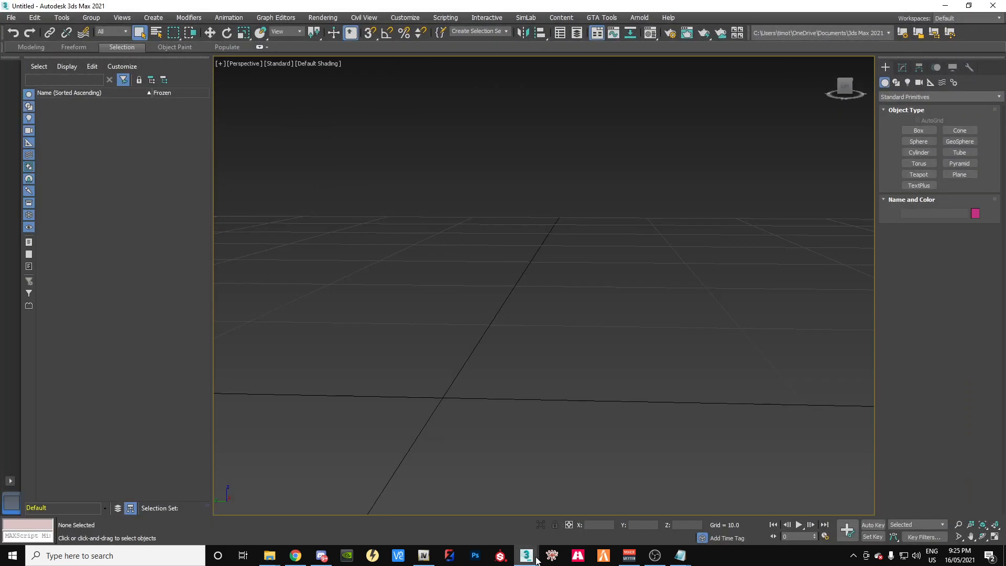
click(11, 18)
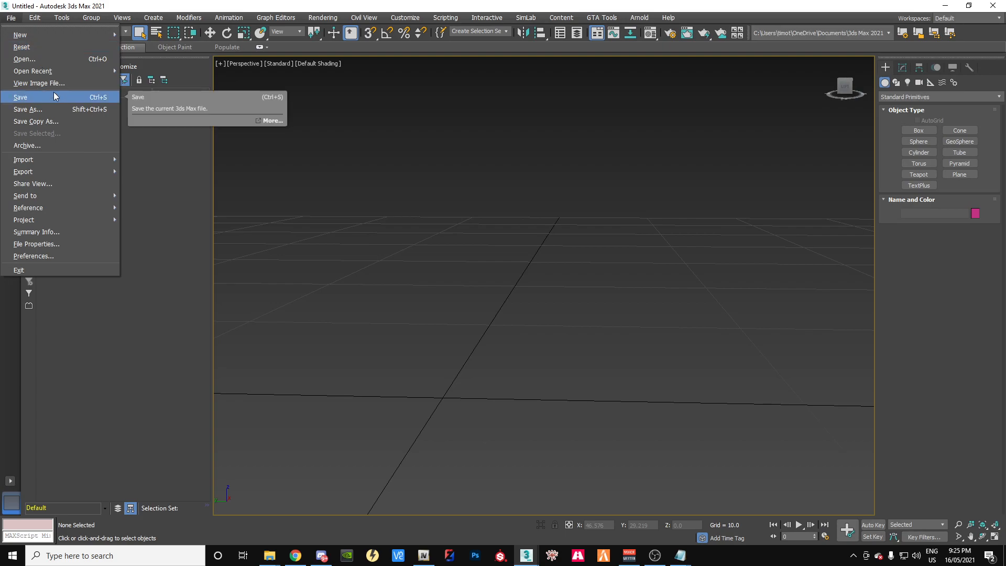
click(459, 275)
scroll(483, 311, down, 8)
scroll(484, 311, up, 8)
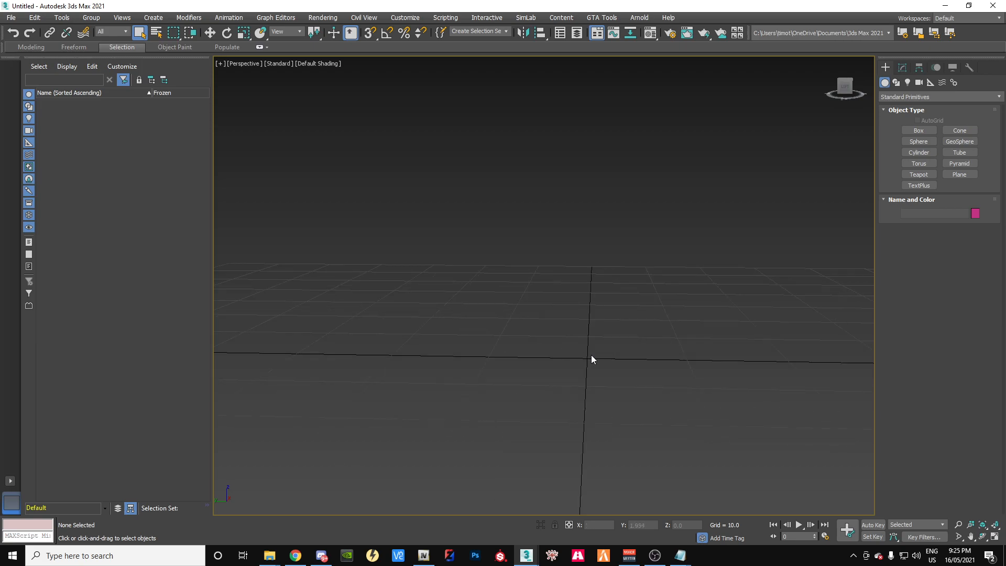
alt+middle_drag(598, 356, 504, 325)
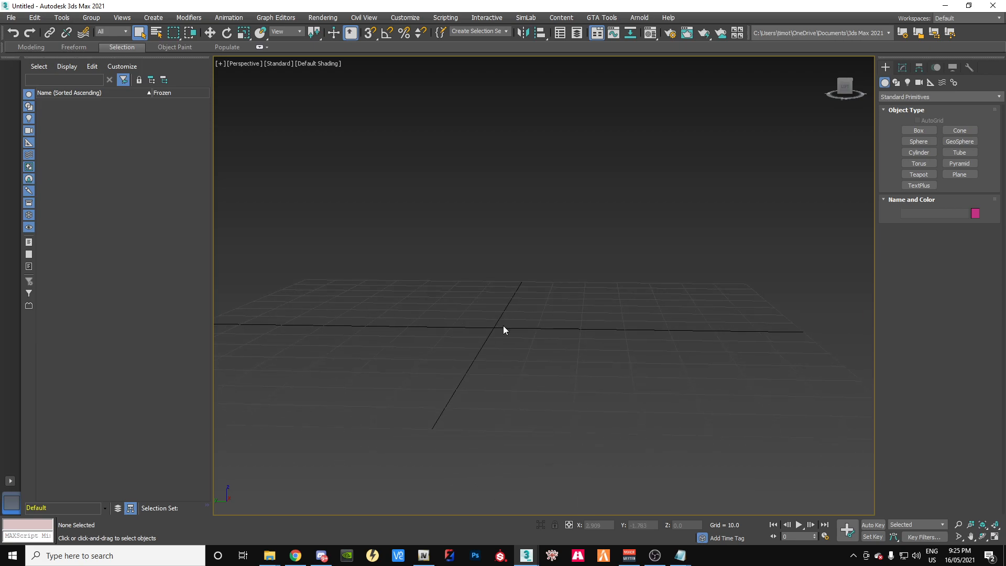
Step: Import lf_house_19_.odr from house/openiv_export with GIMS Evo, using the lf_house_19_ folder as the external textures directory
drag(0, 173, 277, 169)
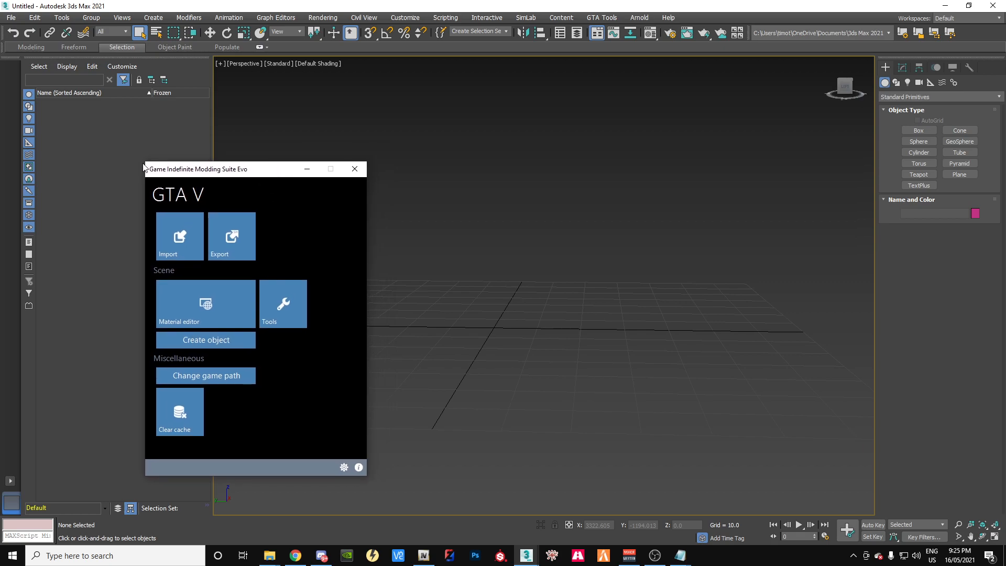
drag(215, 168, 234, 163)
click(192, 249)
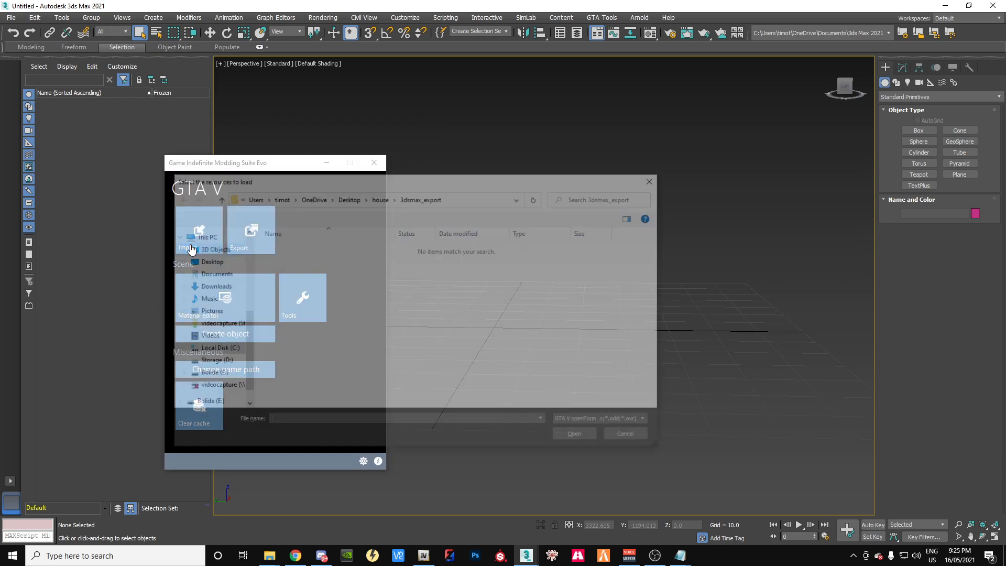
click(383, 202)
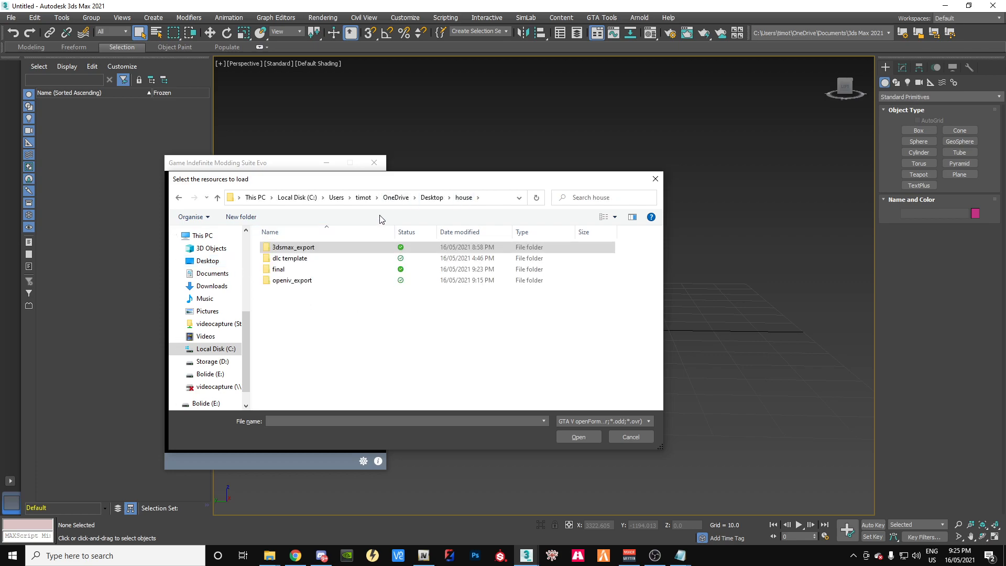
click(292, 282)
double_click(292, 282)
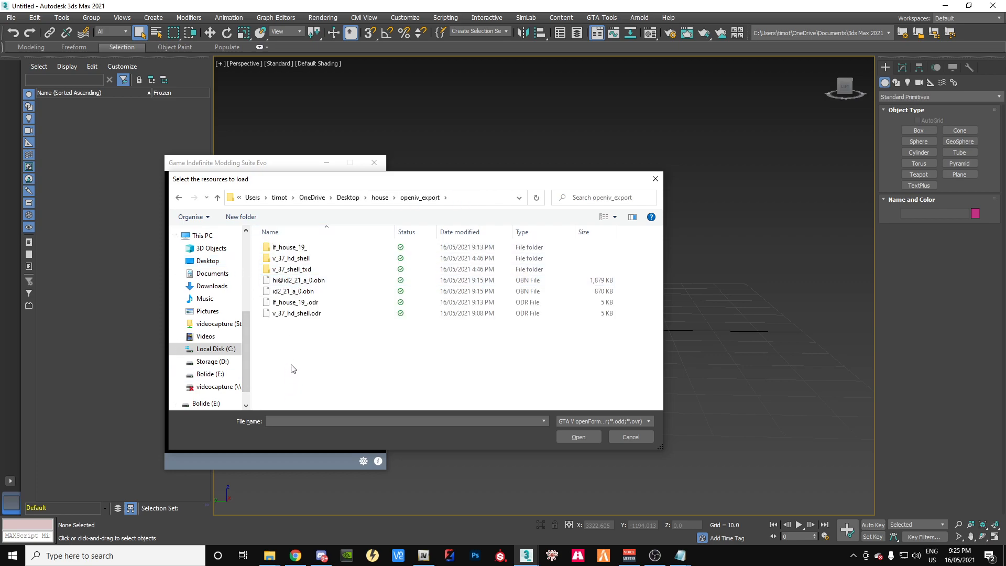
click(299, 305)
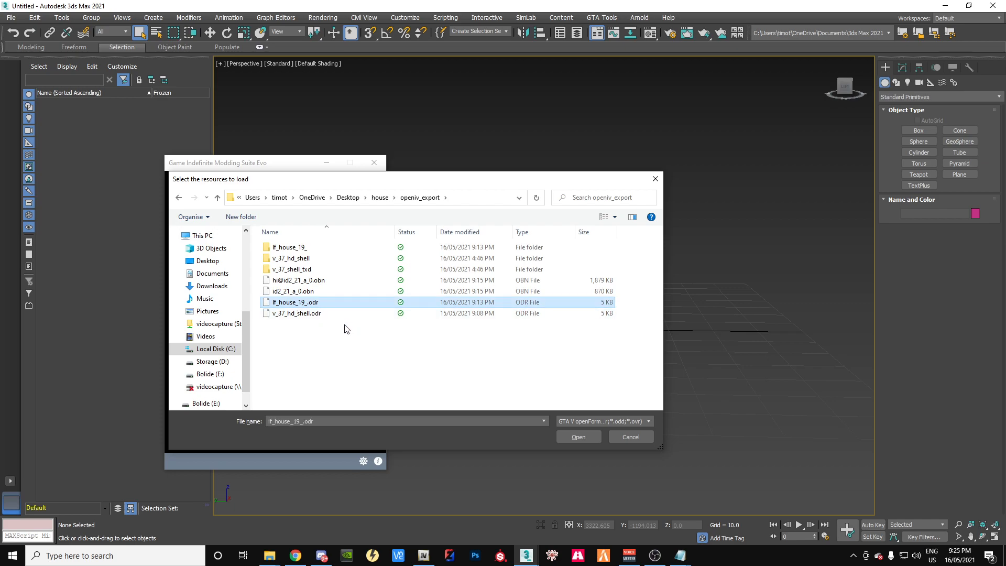
click(579, 437)
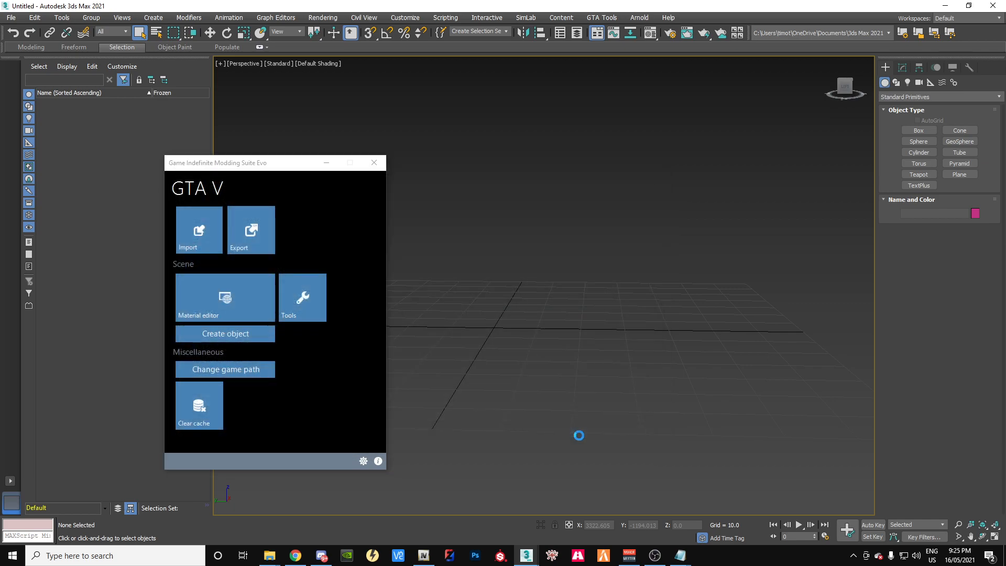
click(289, 247)
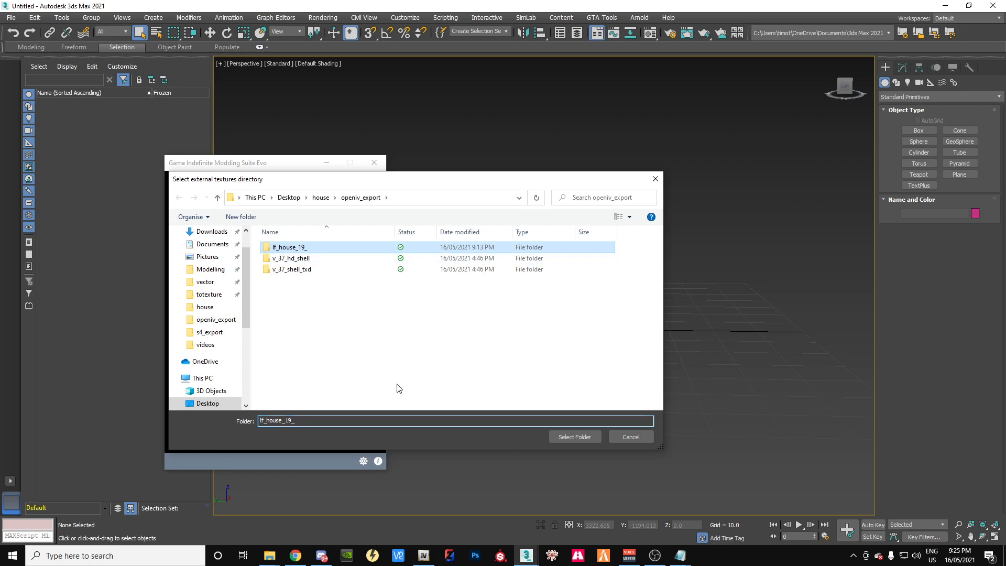
click(587, 437)
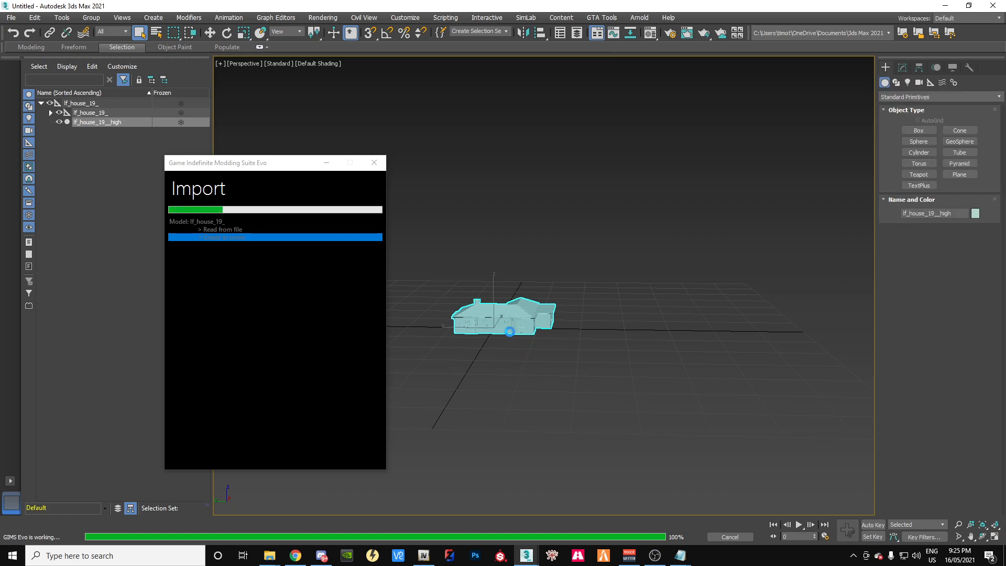
Step: Inspect the imported house model from several sides and dismiss the import report
scroll(507, 328, up, 5)
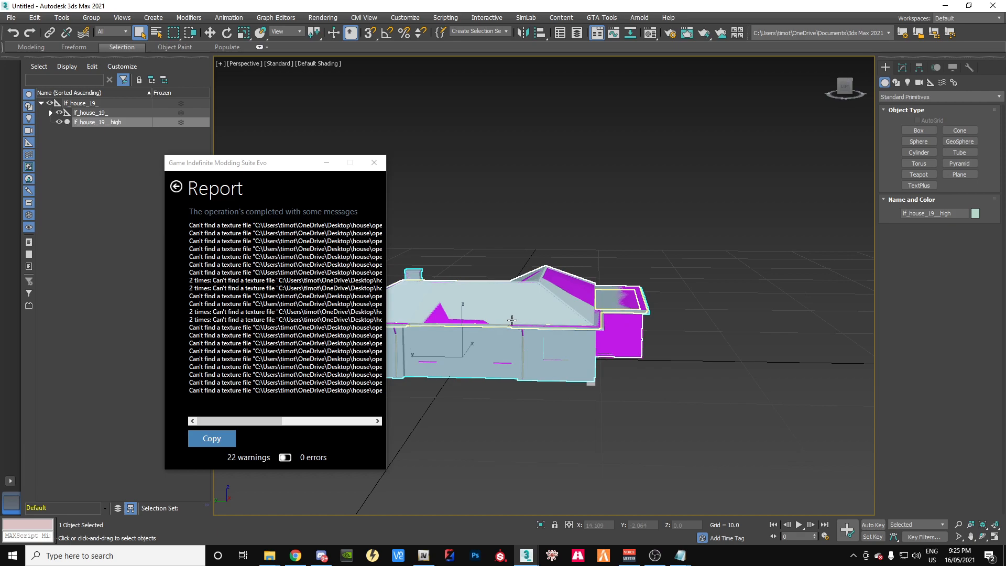
alt+middle_drag(501, 313, 388, 325)
drag(858, 102, 835, 104)
scroll(541, 373, up, 3)
scroll(542, 376, down, 5)
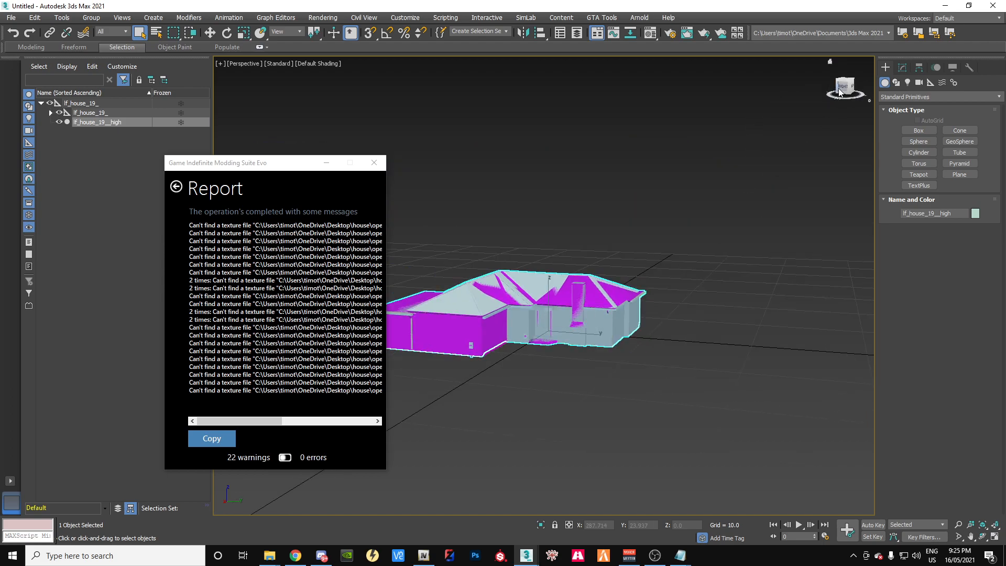
click(176, 188)
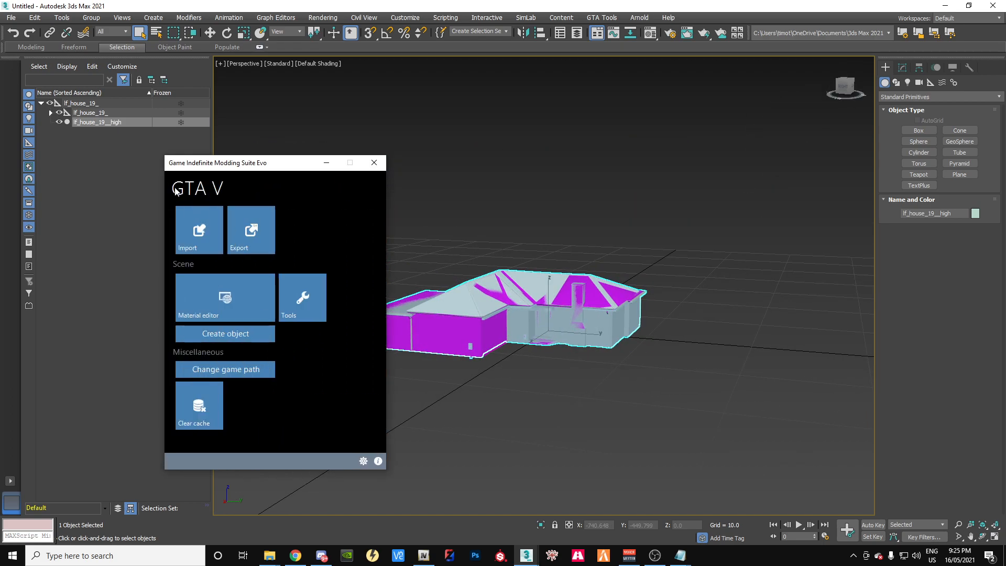
click(212, 242)
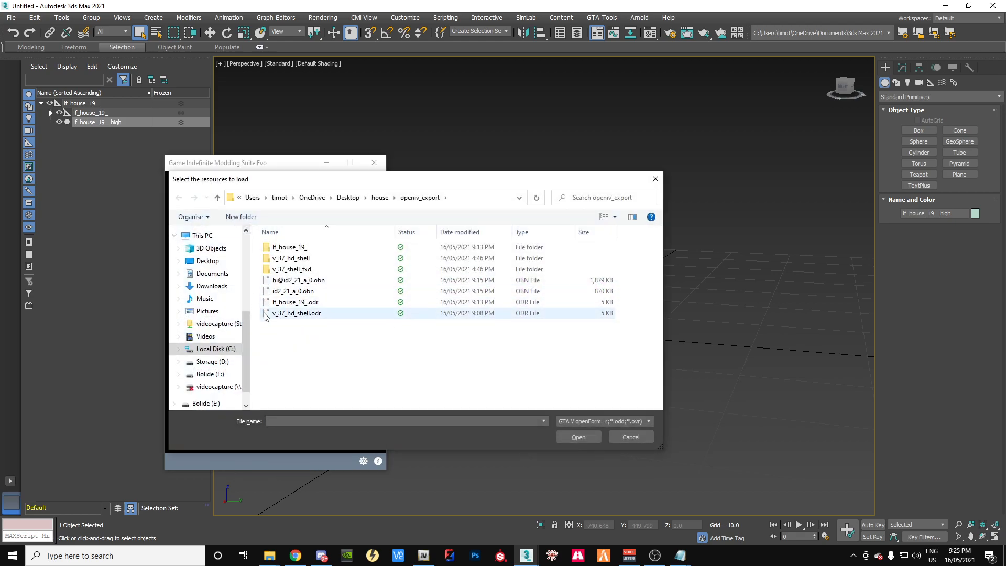
click(303, 292)
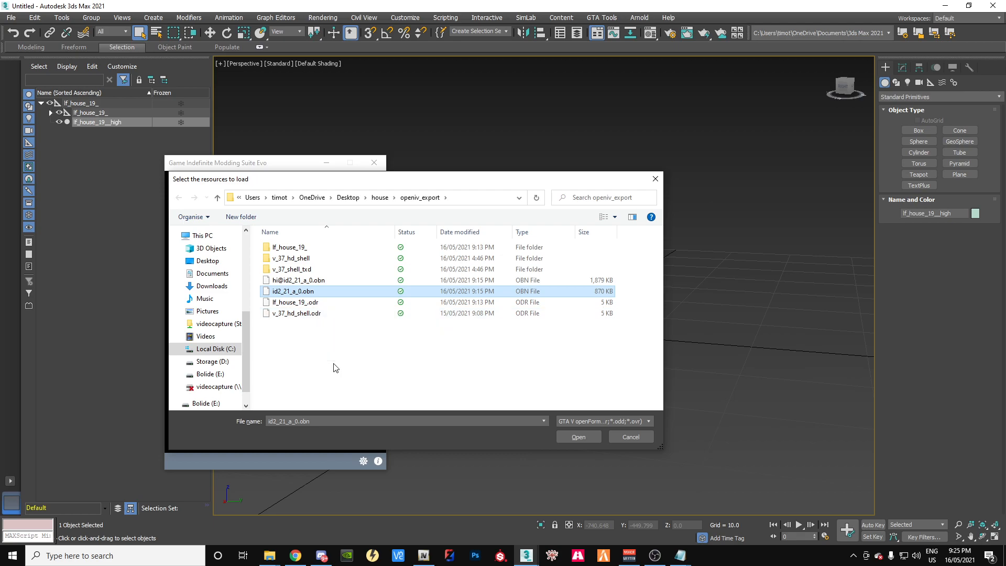
click(578, 437)
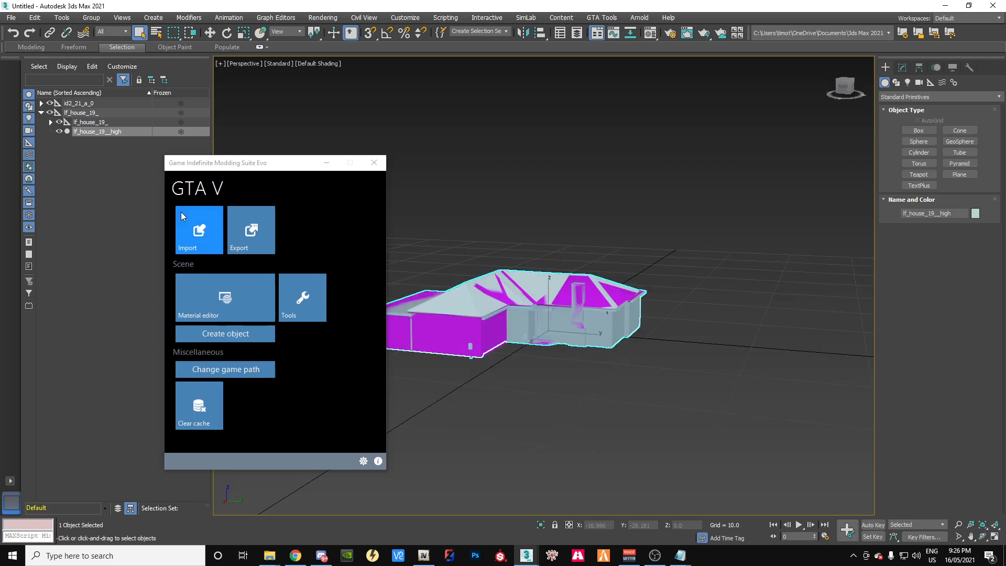
click(203, 238)
click(294, 291)
click(296, 280)
click(577, 437)
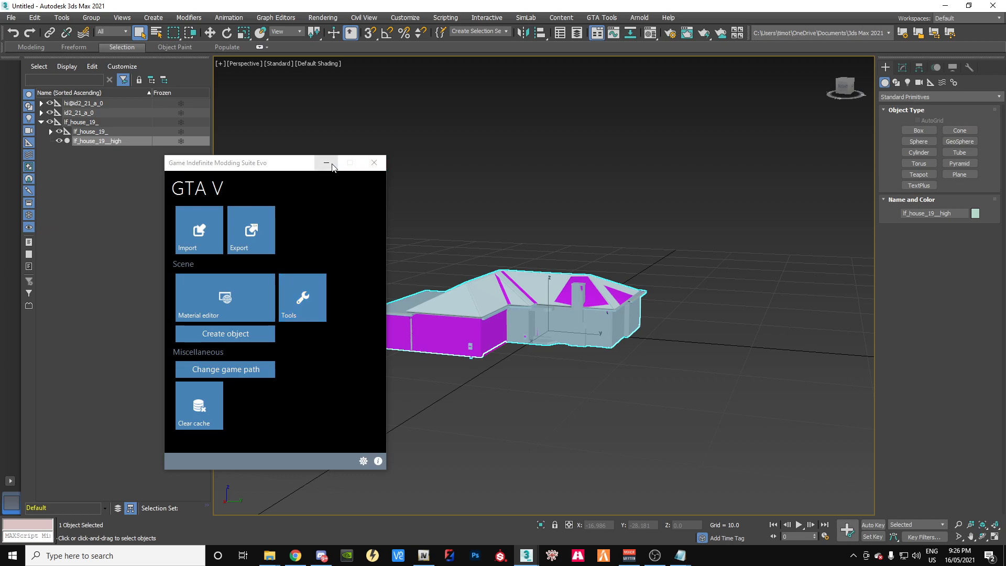
click(327, 164)
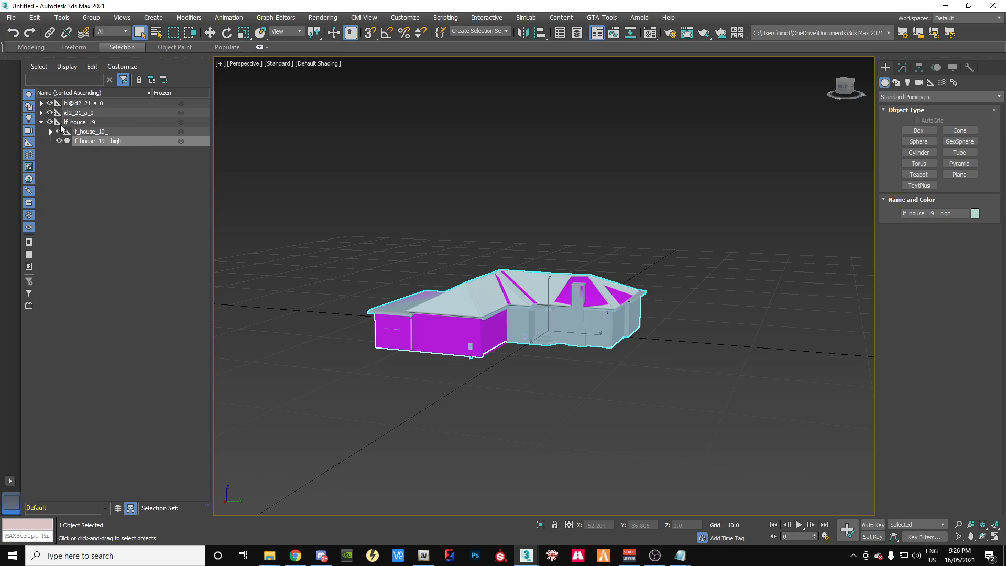
Step: Examine the house model, the lf_house_19_ root's LOD distances and the flags of its nested composite collision
scroll(543, 325, up, 5)
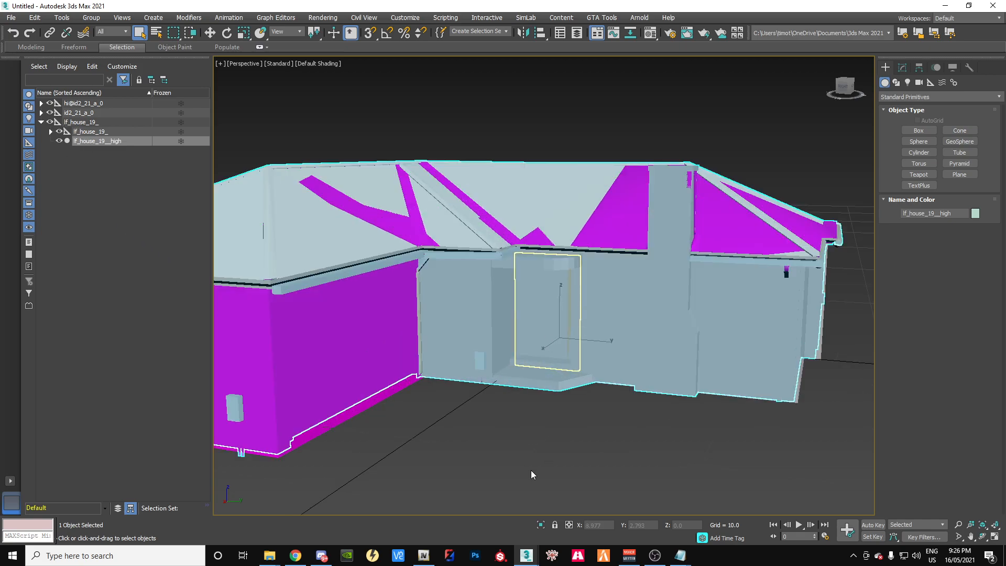
drag(844, 86, 866, 98)
alt+middle_drag(452, 265, 399, 257)
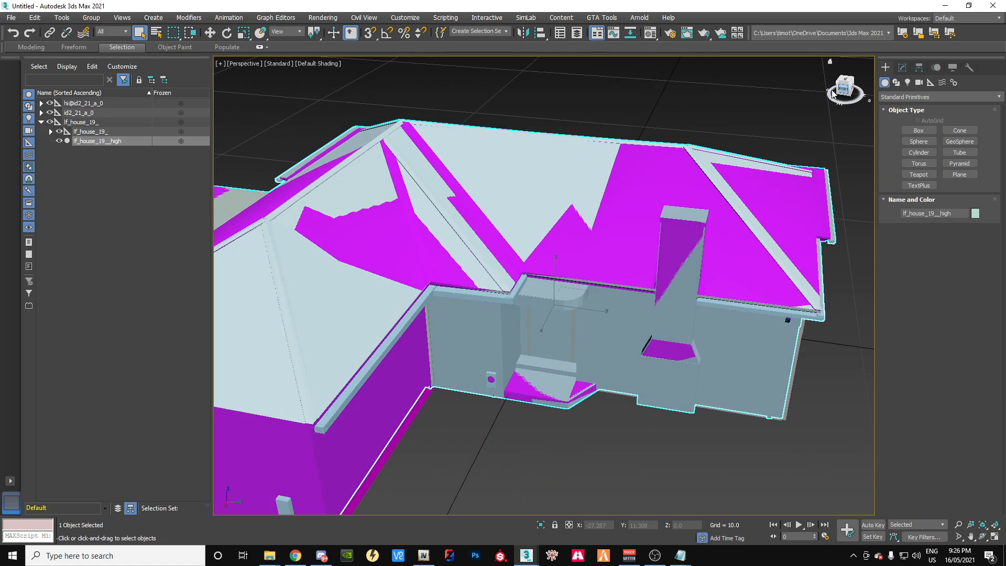
click(51, 132)
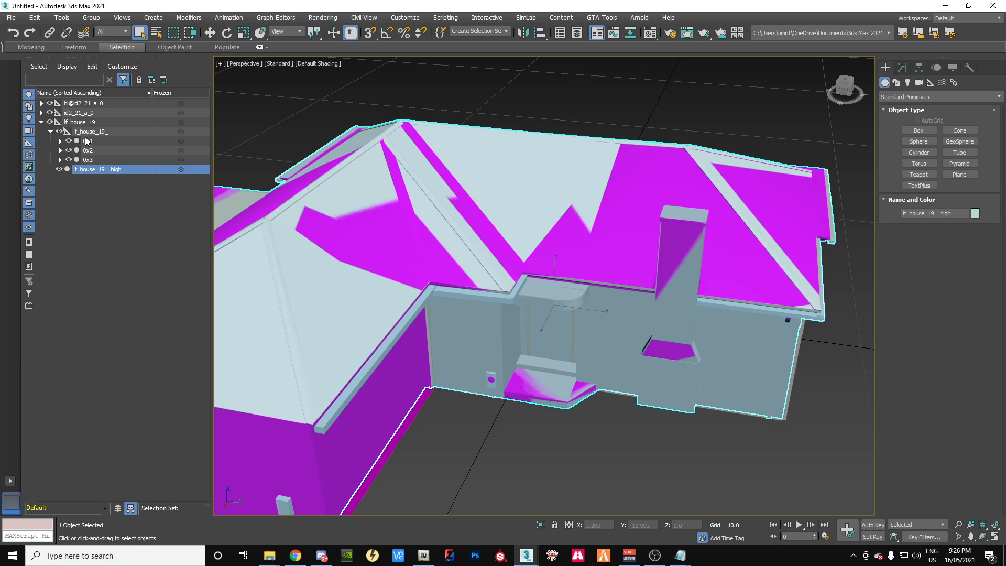
click(76, 124)
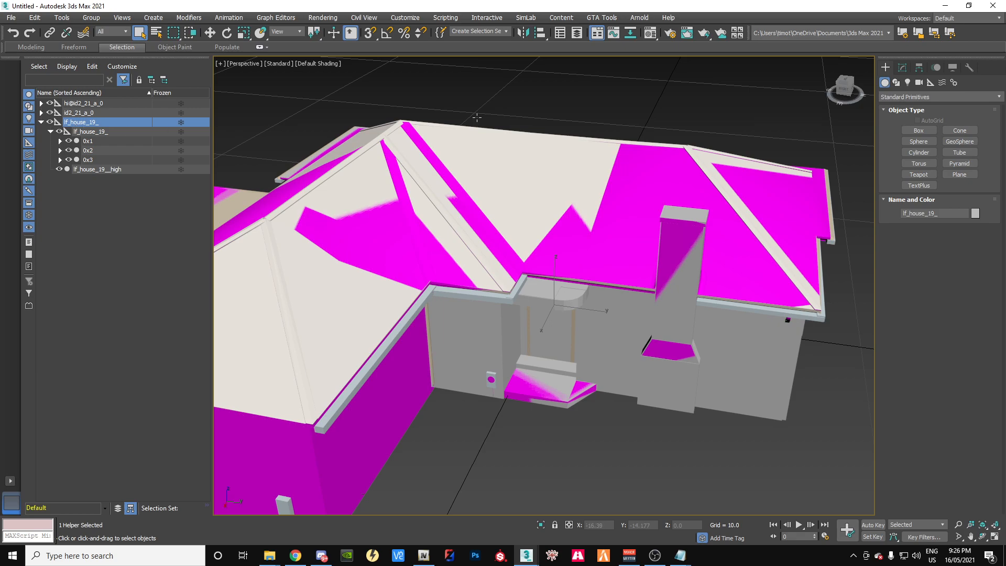
click(902, 68)
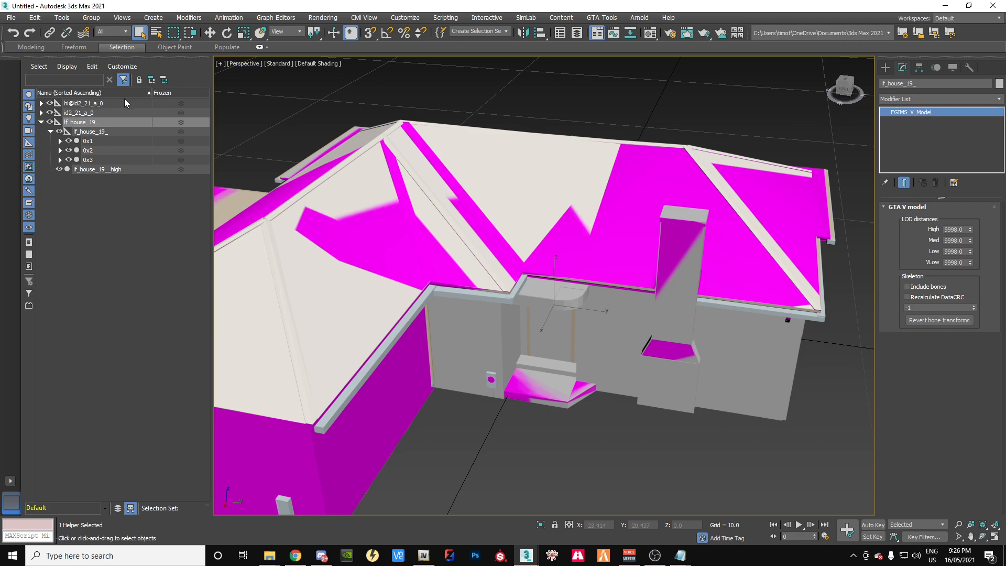
click(84, 133)
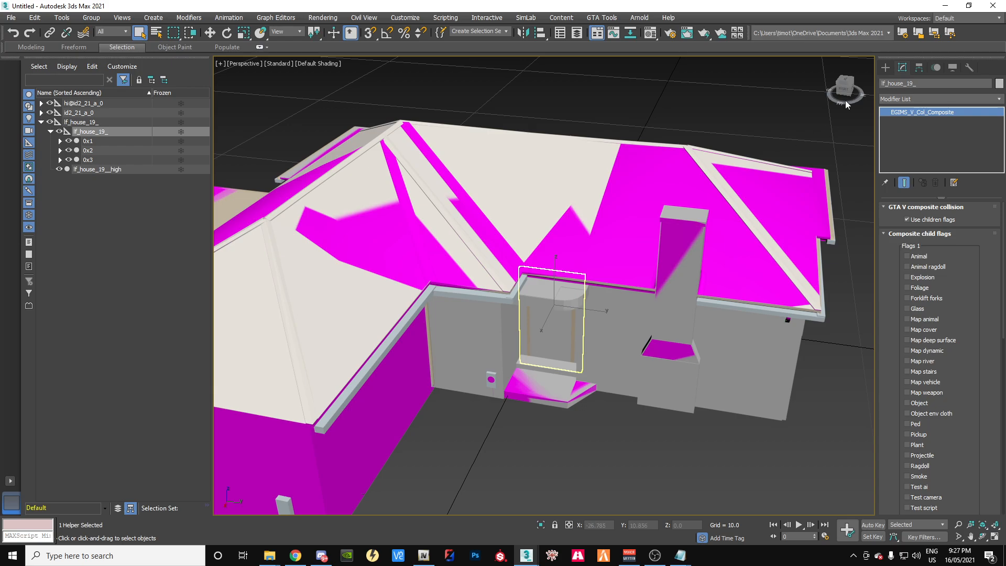
drag(847, 93, 833, 92)
mouse_move(715, 101)
mouse_down()
mouse_move(676, 85)
mouse_move(733, 97)
mouse_up()
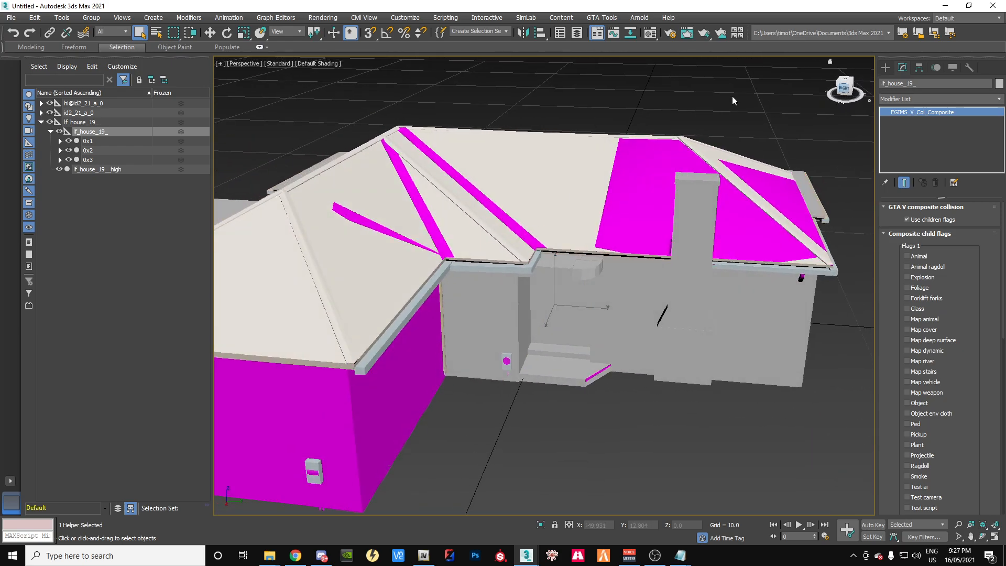
Step: Delete the composite collision nested under the lf_house_19_ model together with all its child objects
double_click(95, 133)
right_click(96, 134)
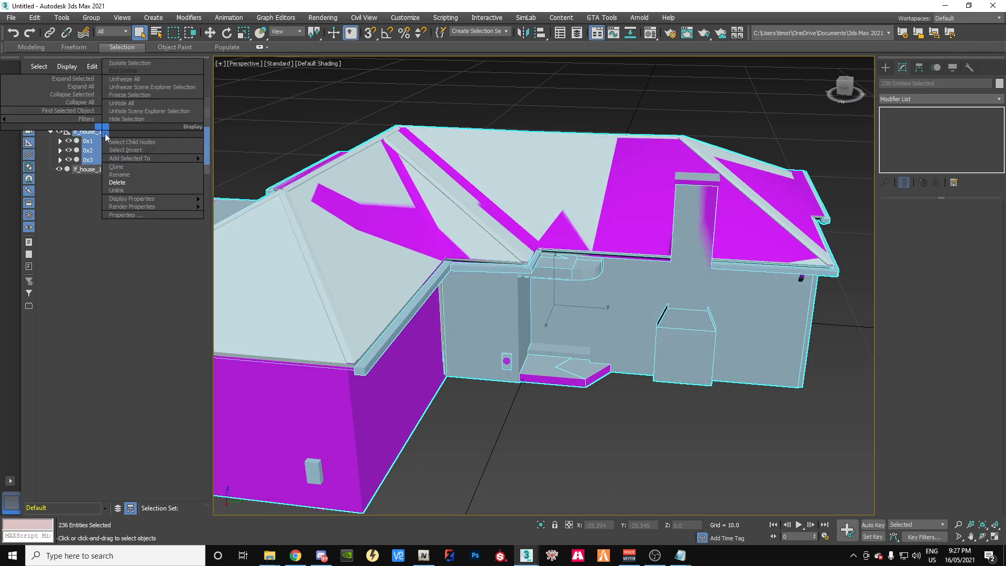
click(128, 185)
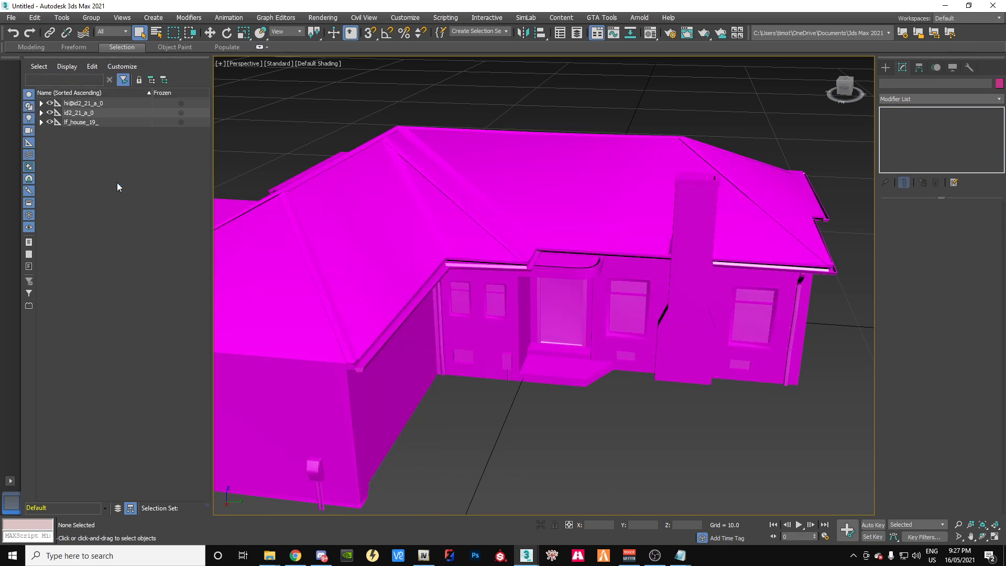
Step: Select the lf_house_19__high mesh under the model root and check it by hiding and showing it again
click(41, 122)
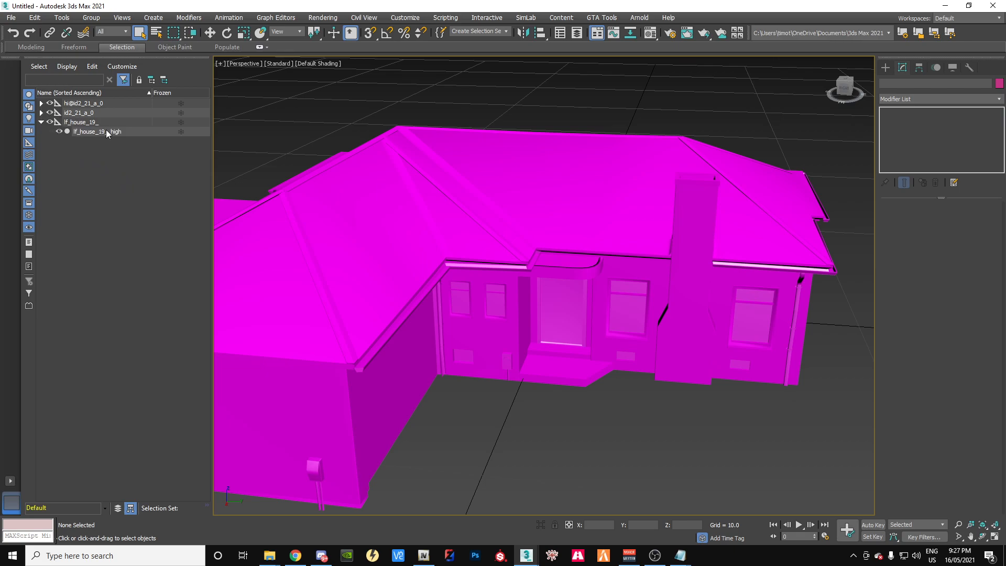
click(106, 131)
click(58, 131)
click(58, 131)
click(59, 131)
click(59, 131)
Step: View the front of the house and list the sub-object levels of the high mesh's Editable Mesh
drag(846, 88, 459, 254)
alt+middle_drag(459, 254, 459, 254)
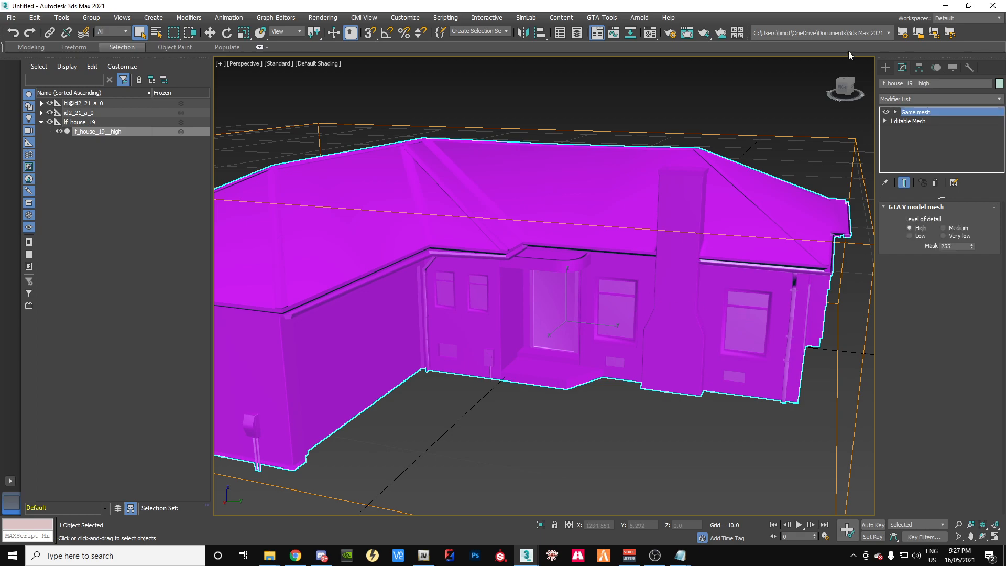
alt+middle_drag(459, 253, 459, 254)
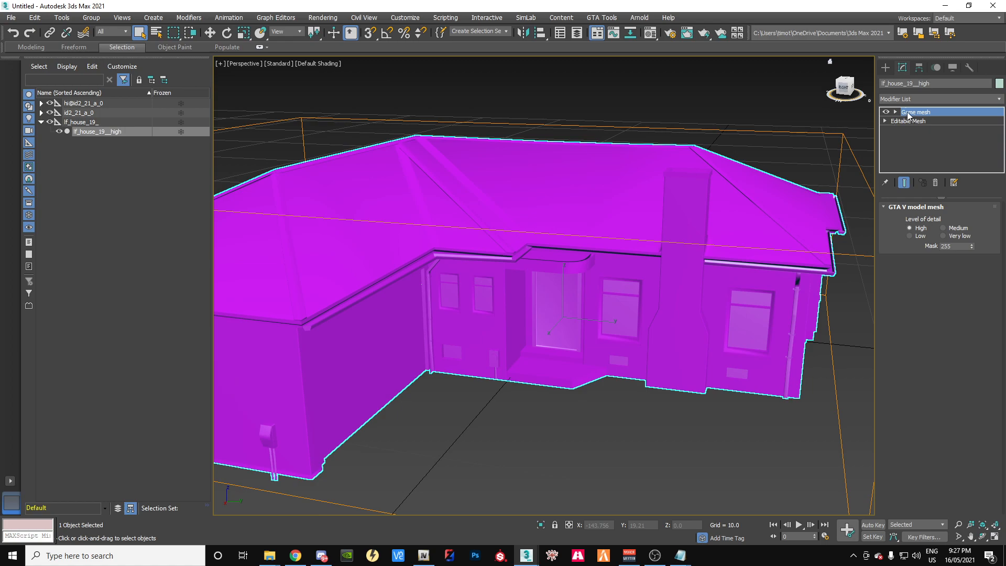
click(885, 121)
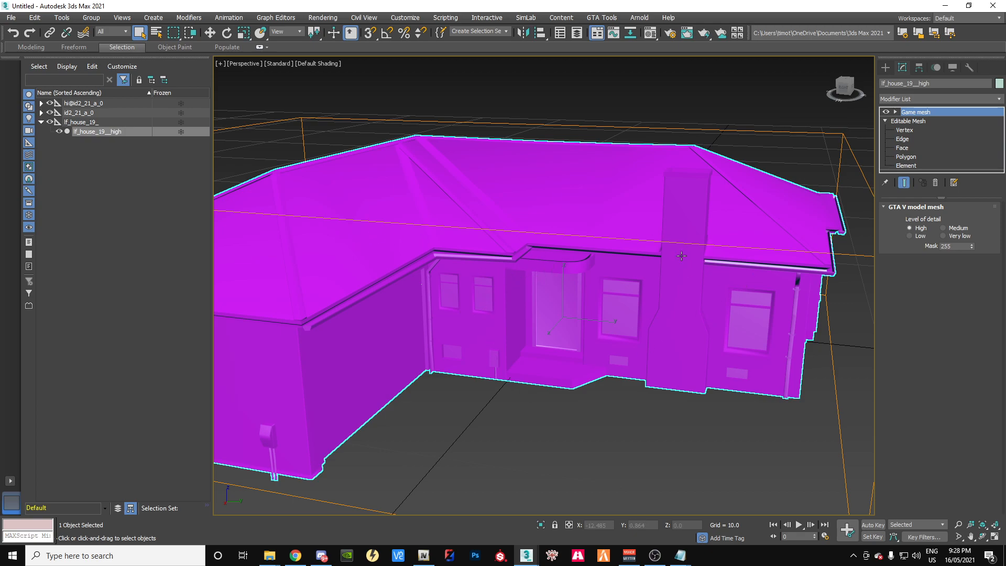
Step: Delete the two triangular polygons filling the high mesh's front doorway, and collapse its sub-object list and the lf_house_19_ hierarchy
click(907, 156)
click(559, 329)
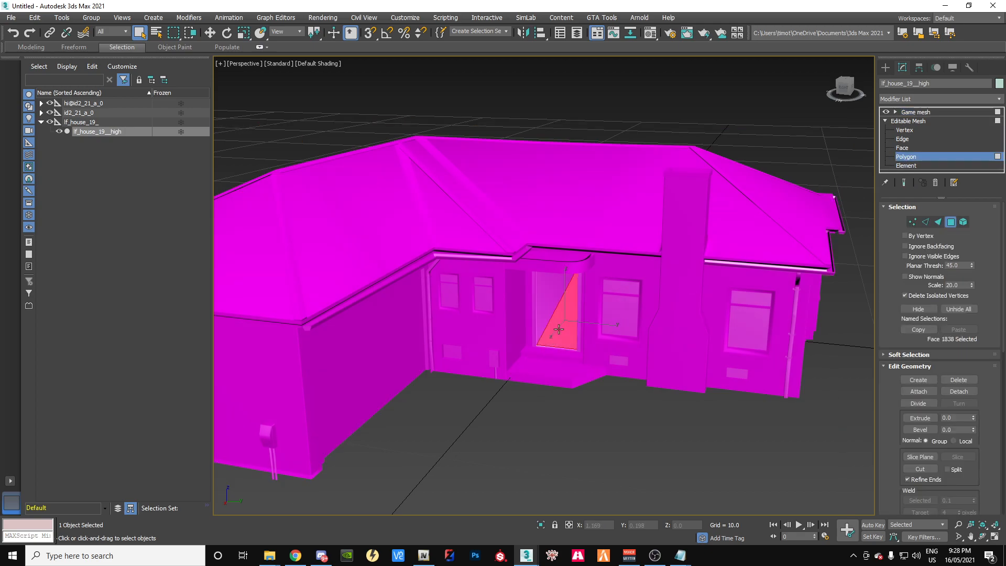
scroll(553, 330, up, 4)
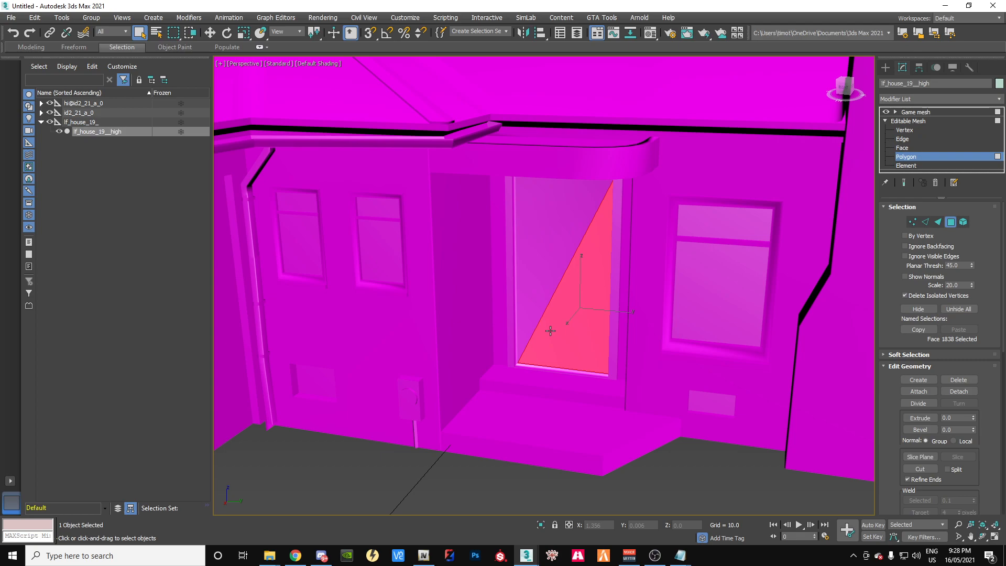
key(Delete)
click(553, 261)
key(Delete)
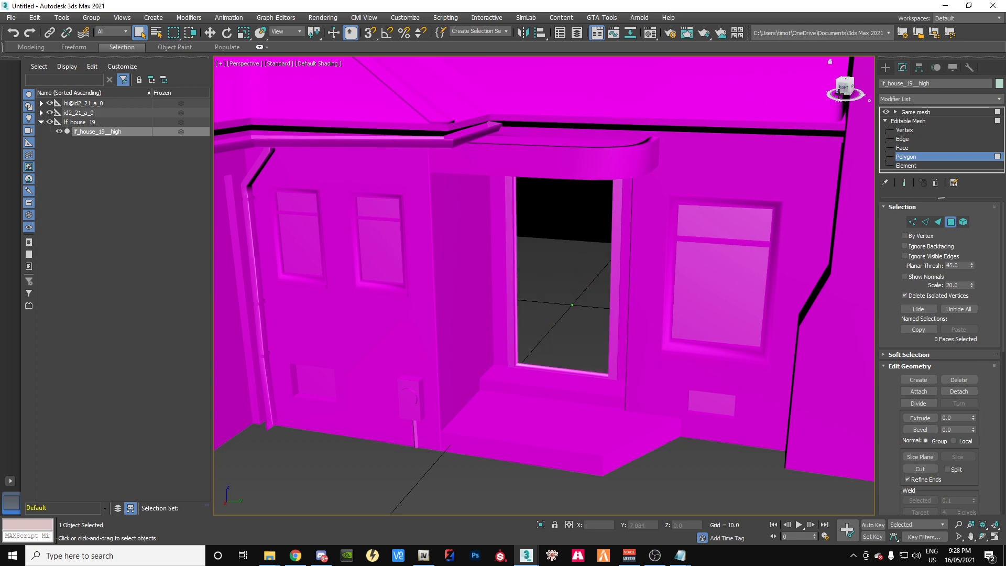
alt+middle_drag(350, 165, 558, 291)
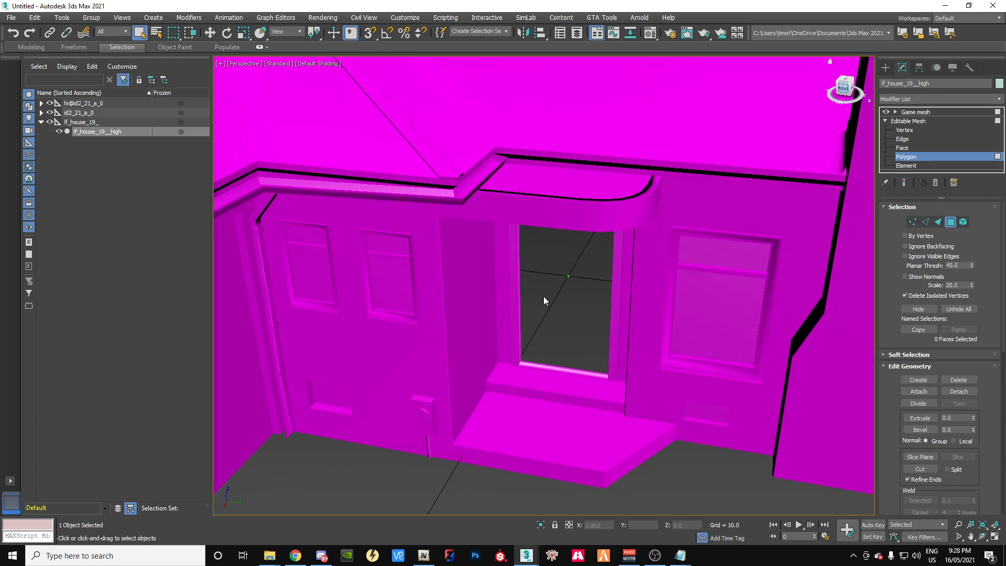
scroll(551, 289, down, 10)
alt+middle_drag(495, 254, 547, 290)
scroll(547, 289, up, 3)
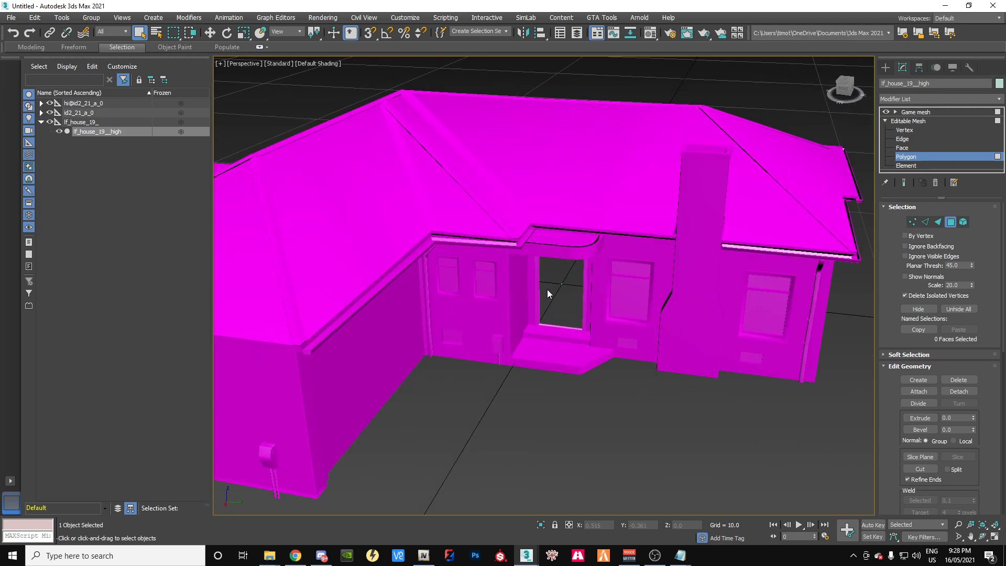
click(886, 121)
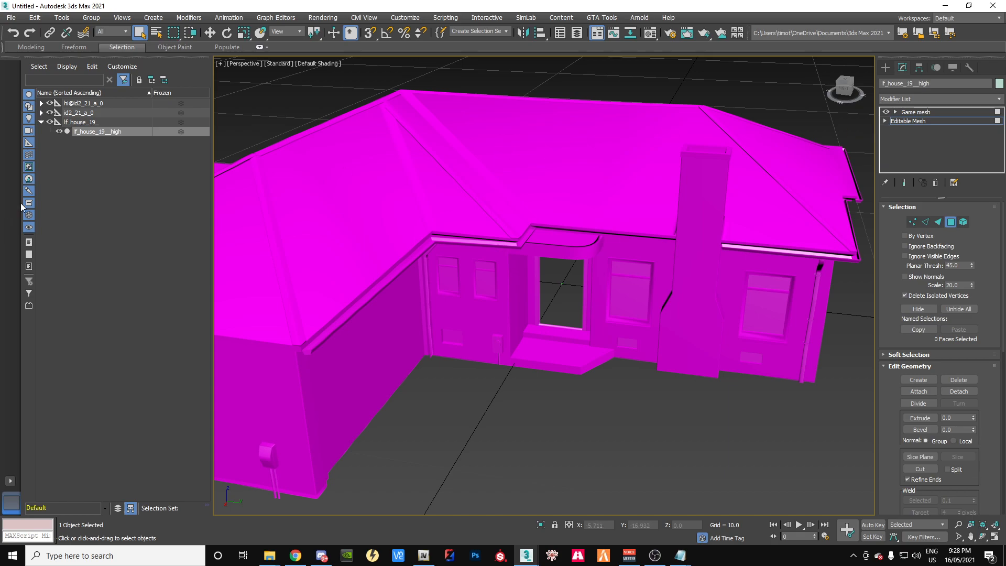
click(42, 122)
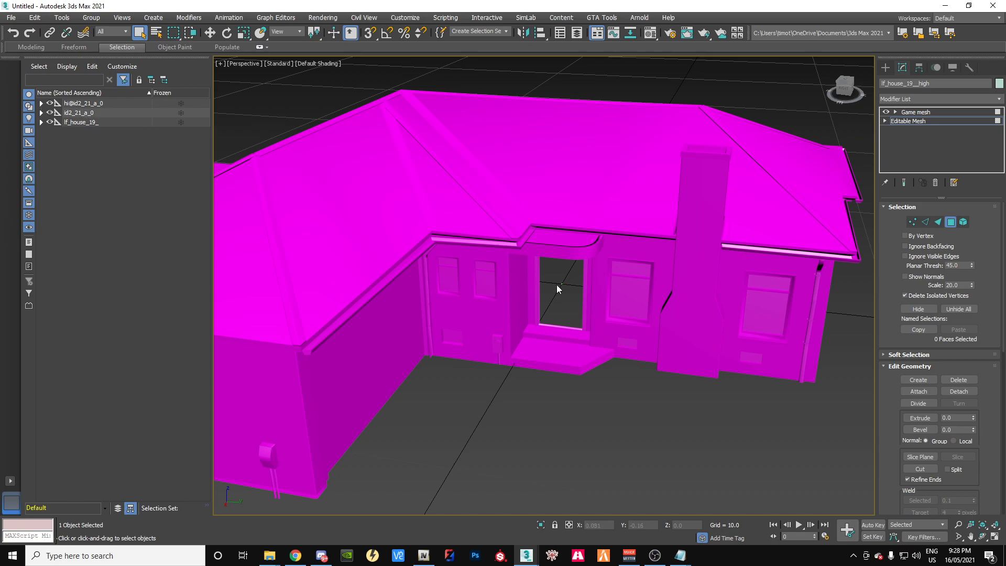
Step: Locate the imported neighbourhood collision models away from the house at the grid origin
scroll(558, 284, down, 15)
scroll(557, 288, down, 5)
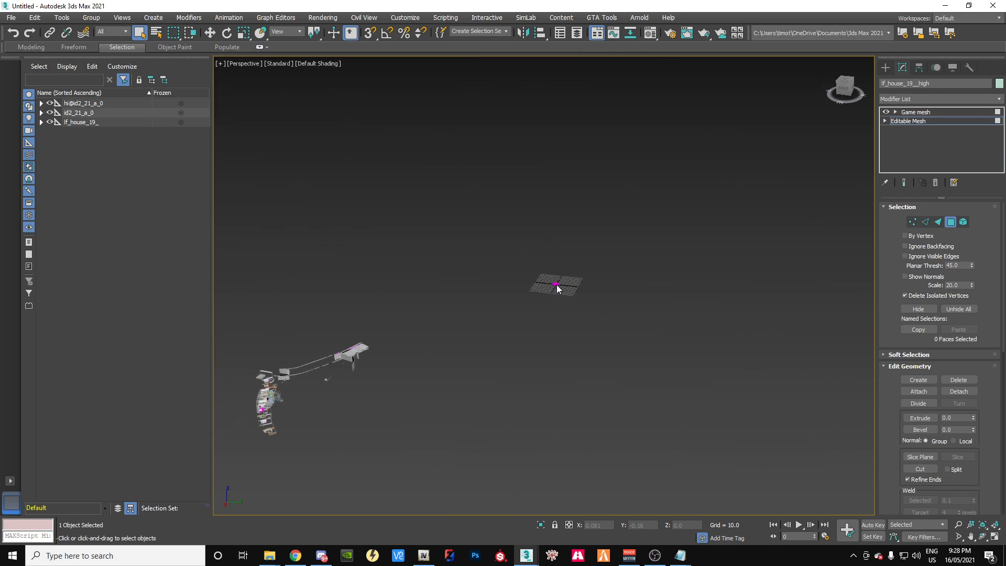
scroll(558, 287, up, 8)
scroll(557, 285, down, 10)
scroll(556, 284, up, 10)
scroll(556, 285, up, 8)
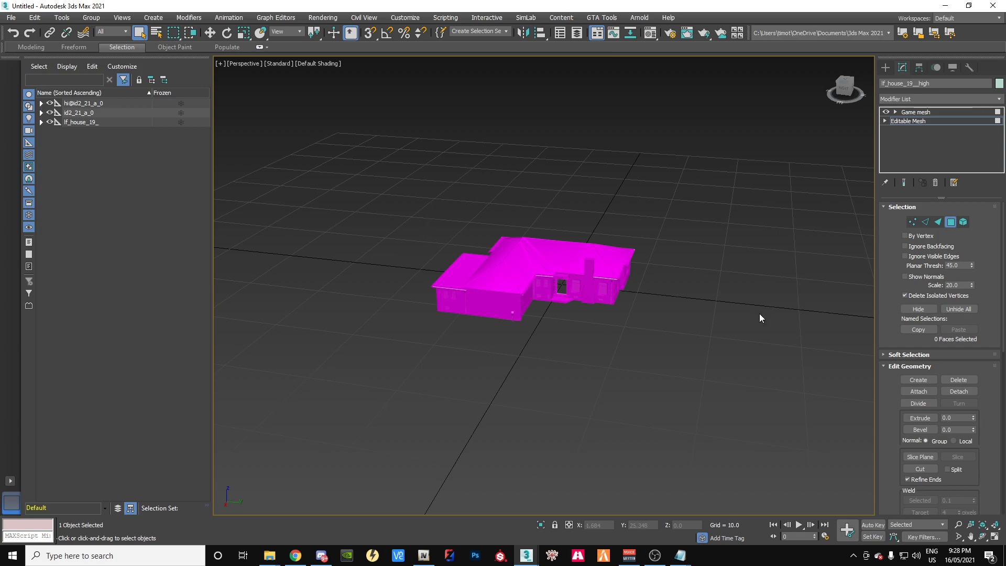
scroll(573, 283, up, 4)
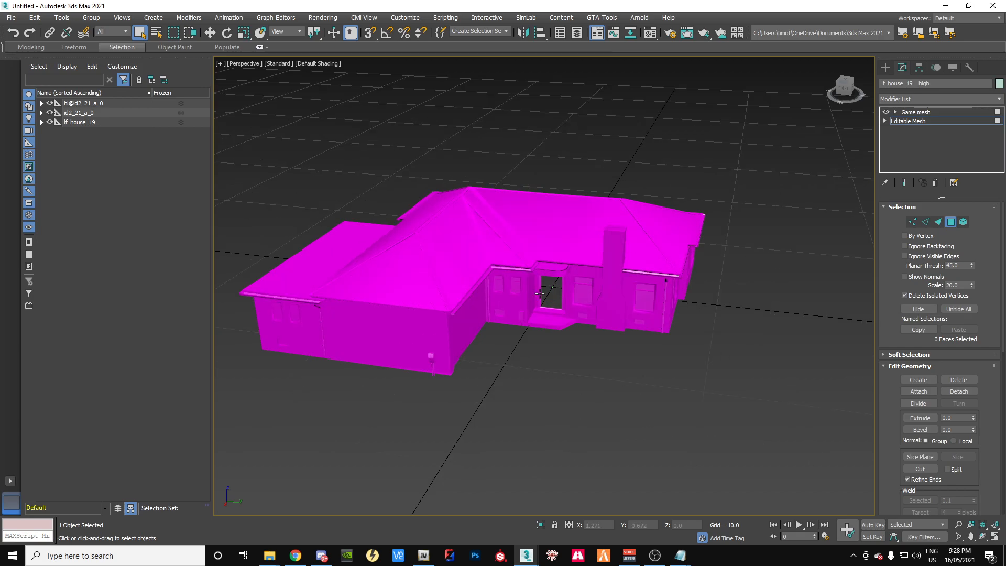
scroll(469, 348, down, 10)
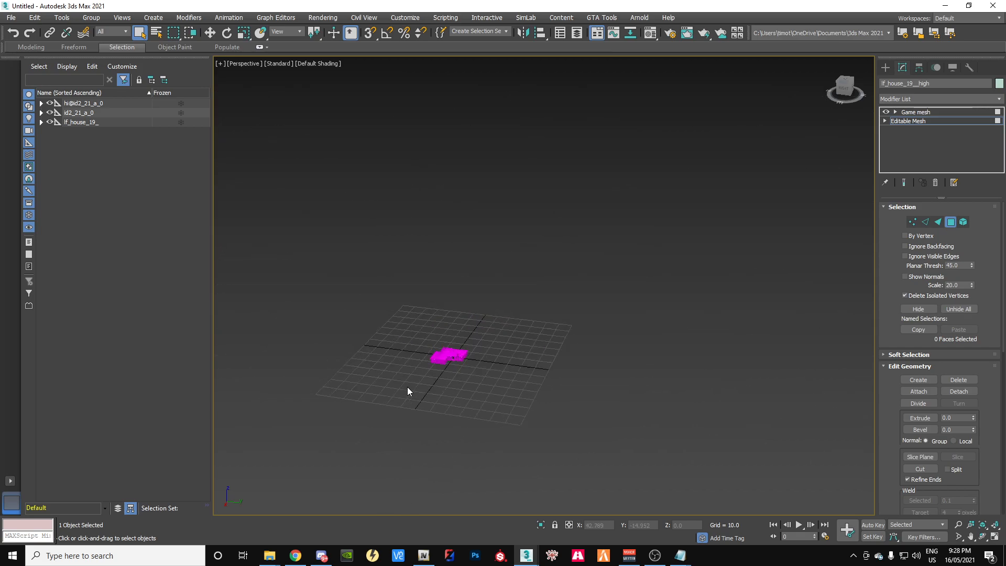
middle_drag(385, 424, 739, 219)
middle_drag(403, 403, 528, 372)
click(842, 94)
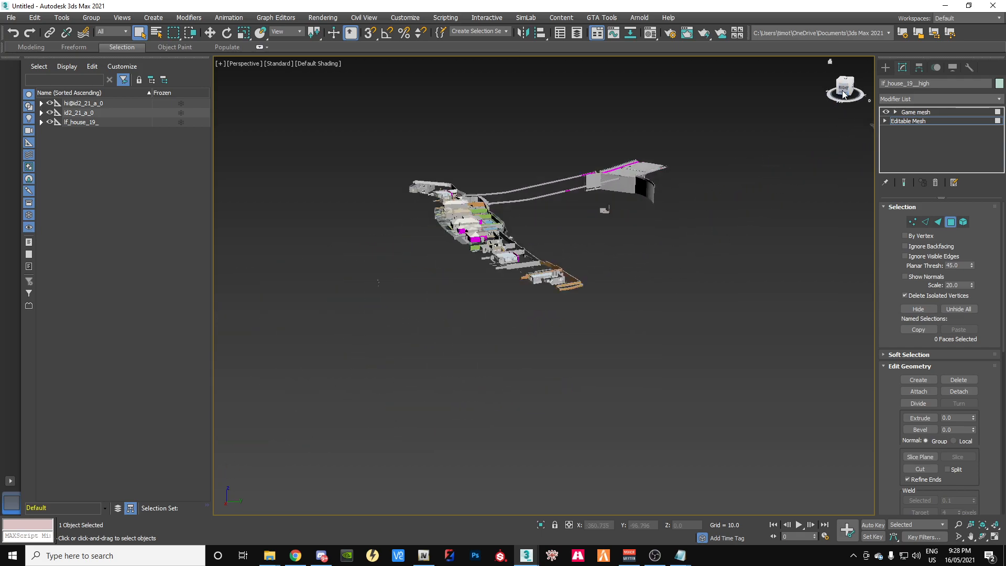
mouse_move(847, 81)
mouse_down()
mouse_move(857, 70)
mouse_move(846, 93)
mouse_up()
click(847, 82)
alt+middle_drag(544, 285, 594, 313)
scroll(594, 314, up, 2)
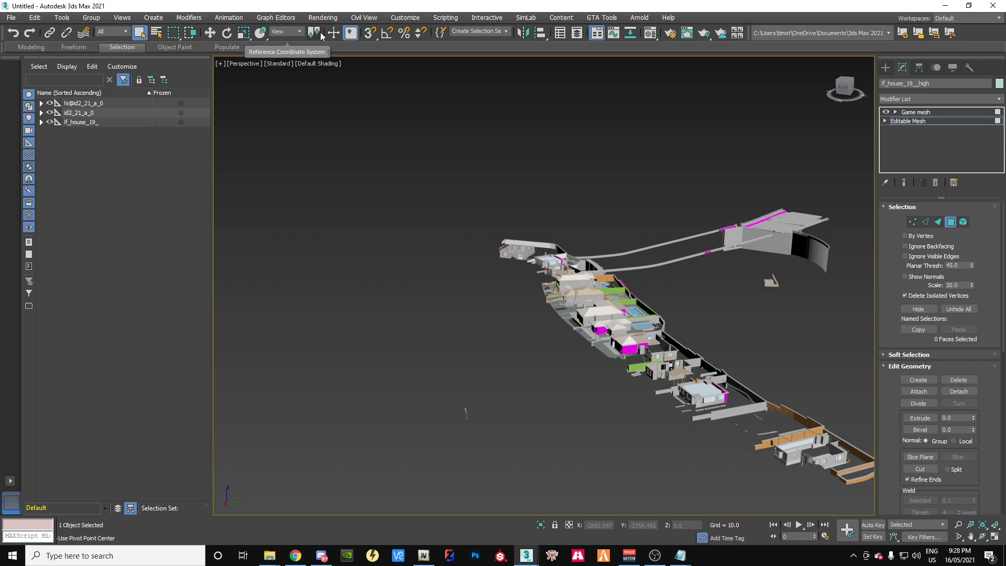
Step: Change the transform center mode and bring the row of house collisions into view from its long side
drag(315, 35, 313, 67)
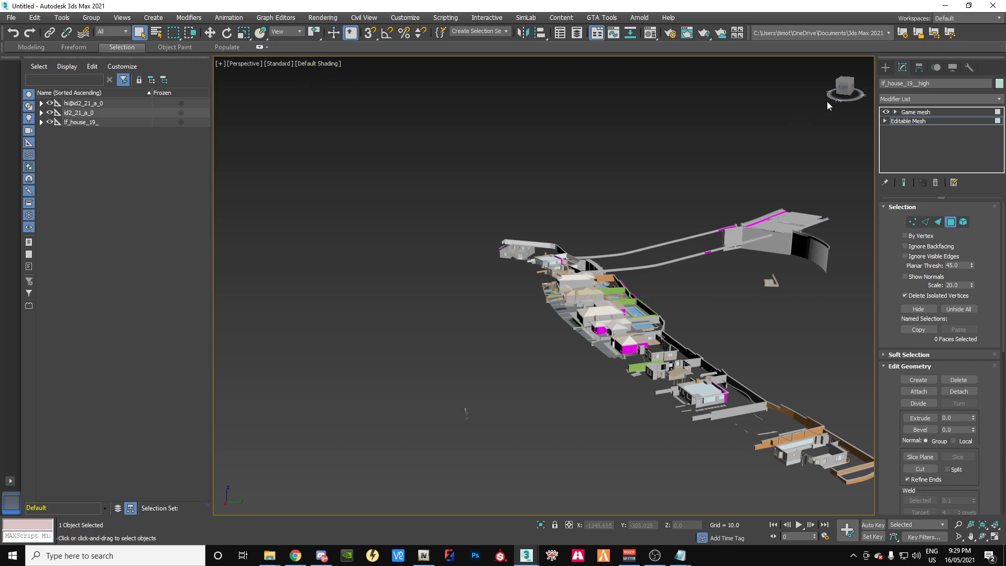
drag(761, 141, 732, 157)
middle_drag(377, 384, 519, 317)
scroll(491, 310, up, 4)
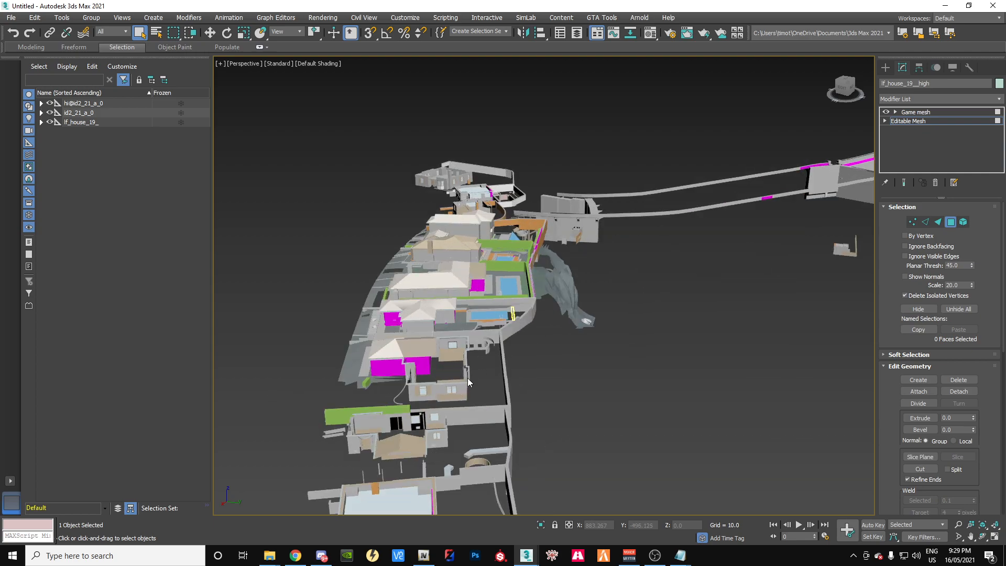
click(849, 92)
scroll(382, 165, down, 5)
middle_drag(380, 165, 514, 297)
scroll(449, 196, up, 5)
scroll(511, 272, up, 5)
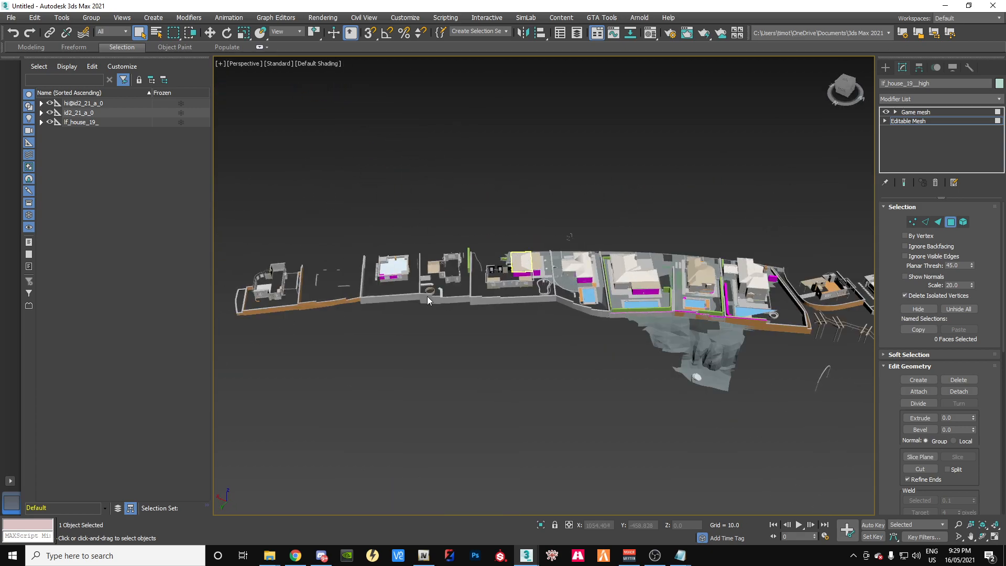
scroll(427, 297, up, 3)
middle_drag(549, 330, 557, 369)
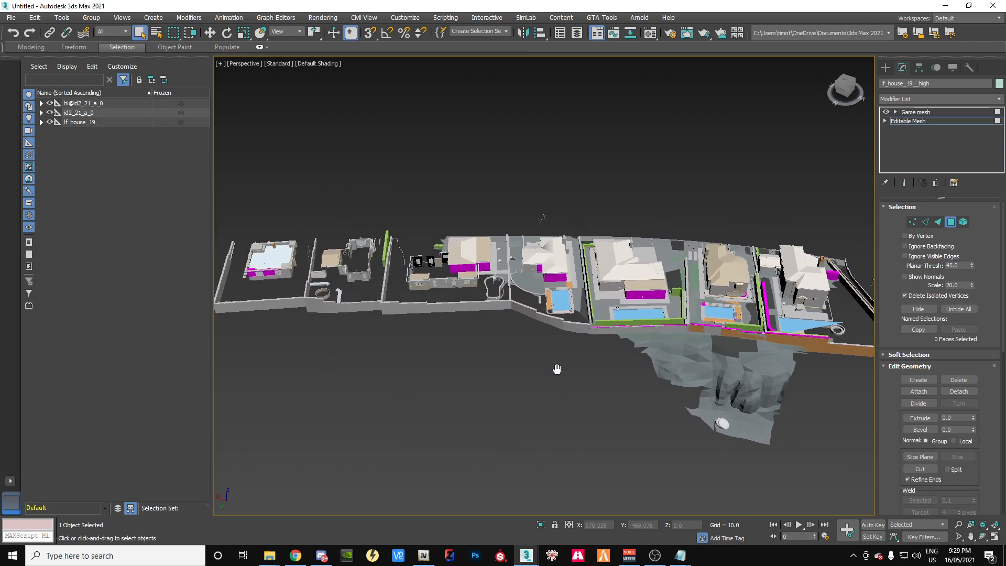
Step: Examine the cleared house lot between the neighbouring walls in the collision models
middle_drag(384, 379, 570, 373)
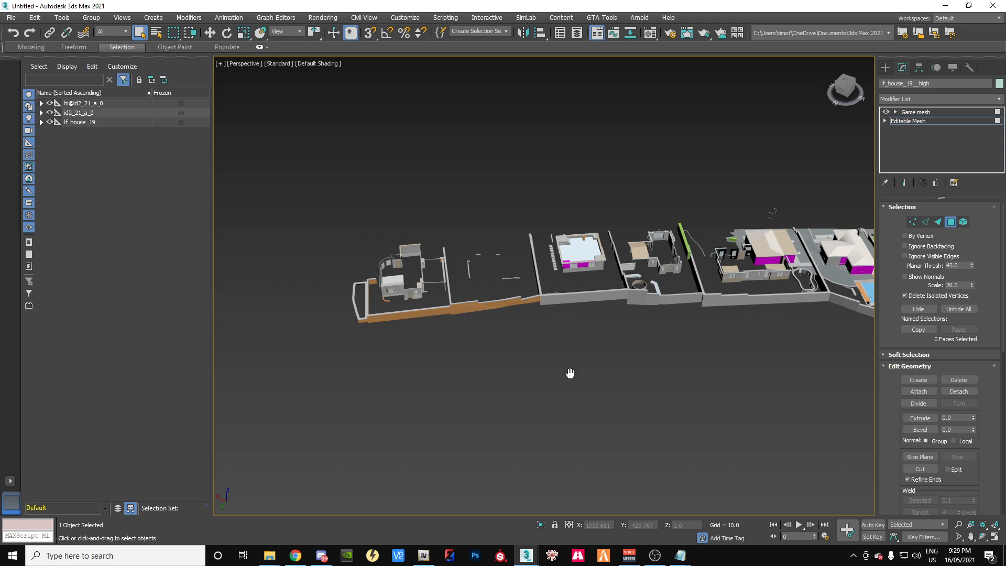
scroll(503, 280, up, 6)
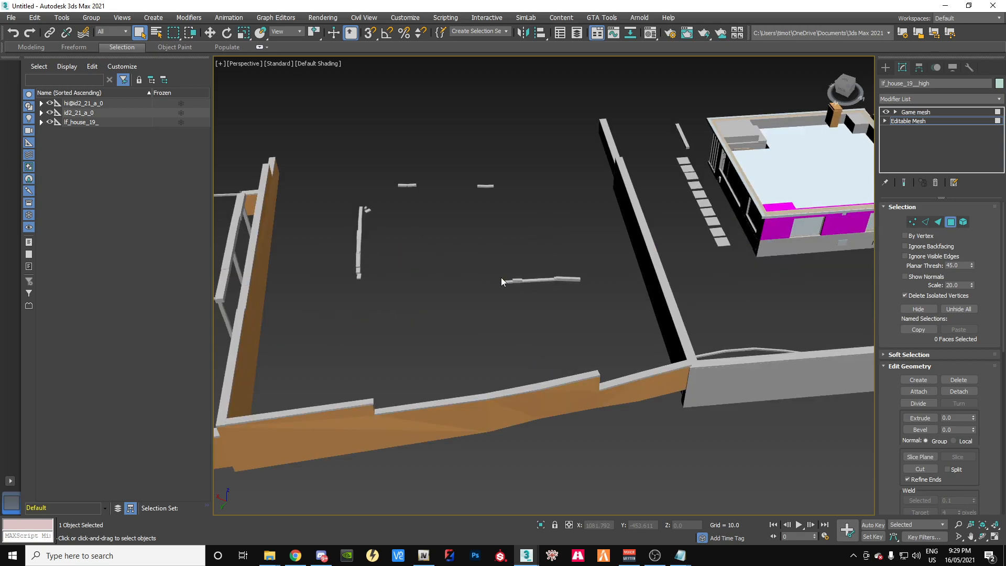
scroll(501, 278, down, 5)
scroll(501, 281, up, 5)
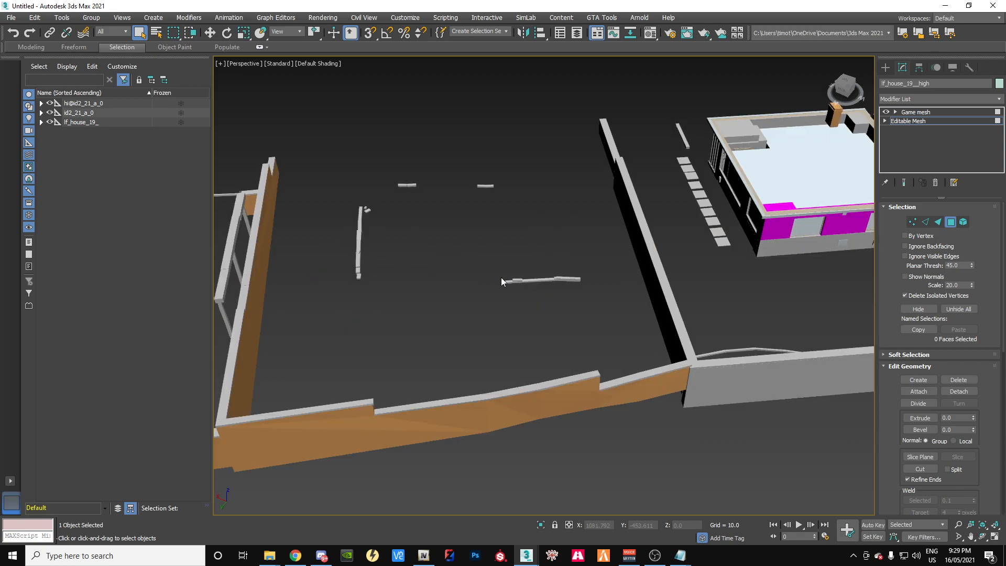
scroll(495, 278, down, 5)
scroll(448, 373, up, 2)
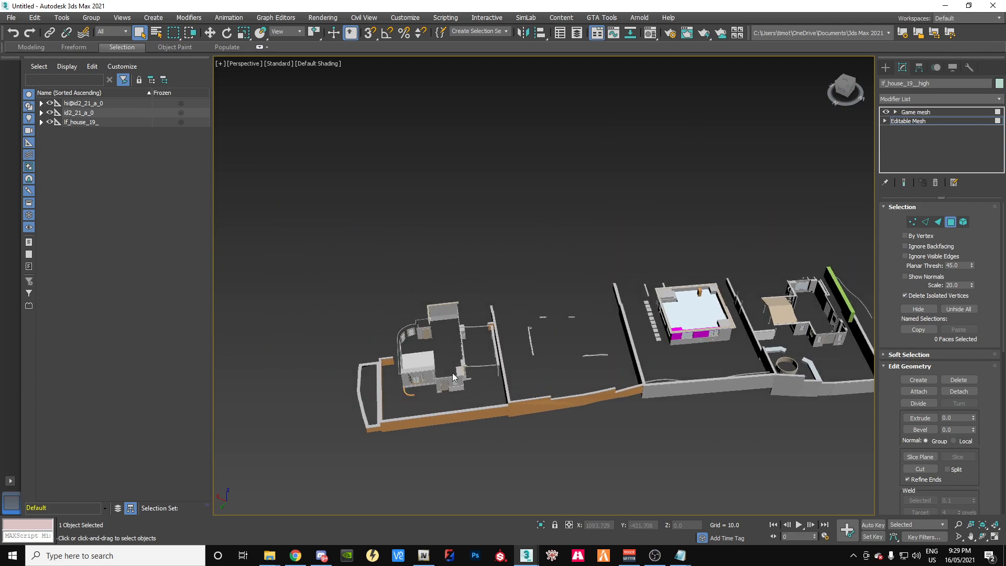
scroll(548, 373, up, 5)
scroll(552, 373, down, 5)
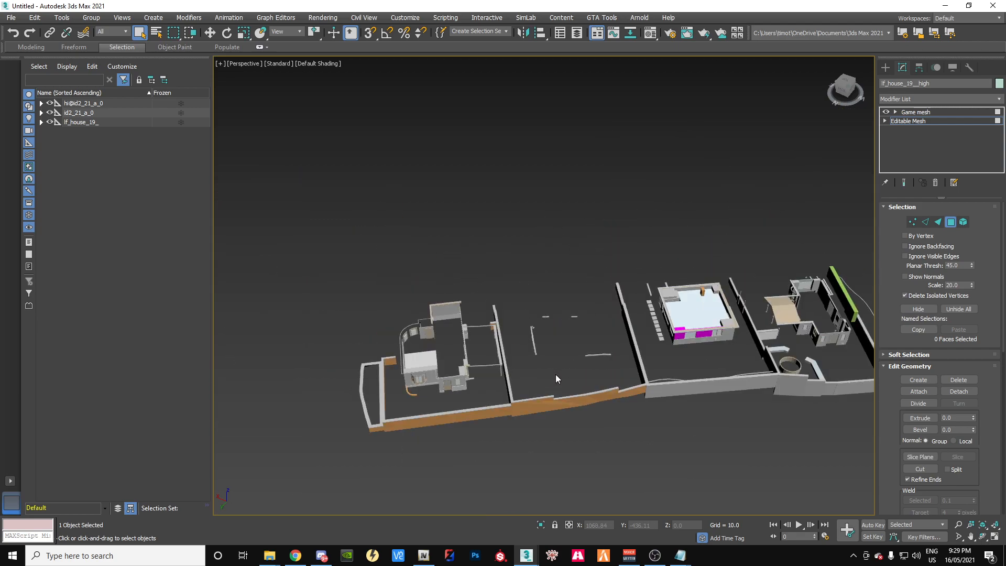
scroll(556, 374, up, 5)
mouse_move(849, 95)
mouse_down()
mouse_move(925, 93)
mouse_move(827, 94)
mouse_move(878, 99)
mouse_move(859, 98)
mouse_up()
middle_drag(779, 185, 849, 202)
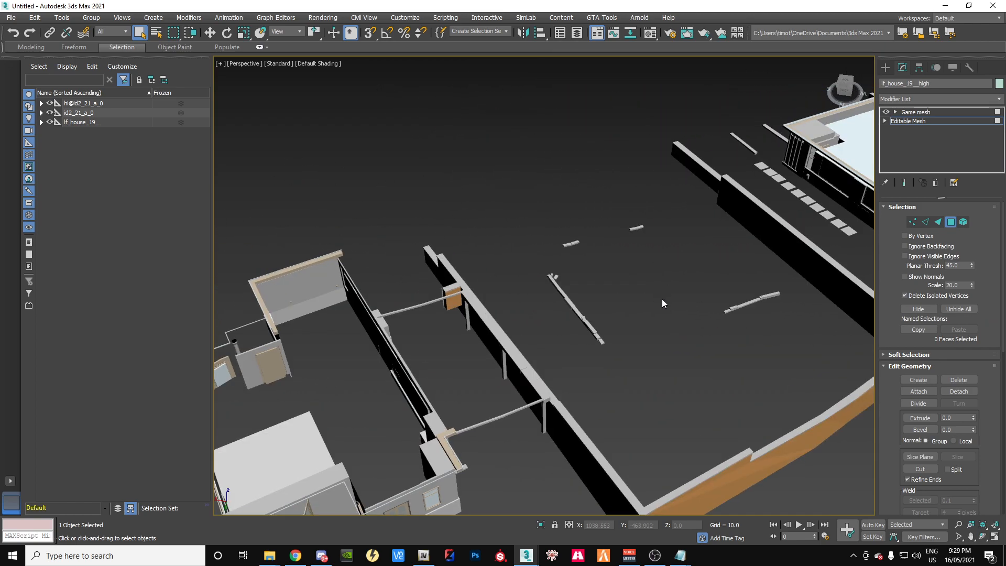
scroll(663, 303, down, 5)
scroll(681, 312, up, 5)
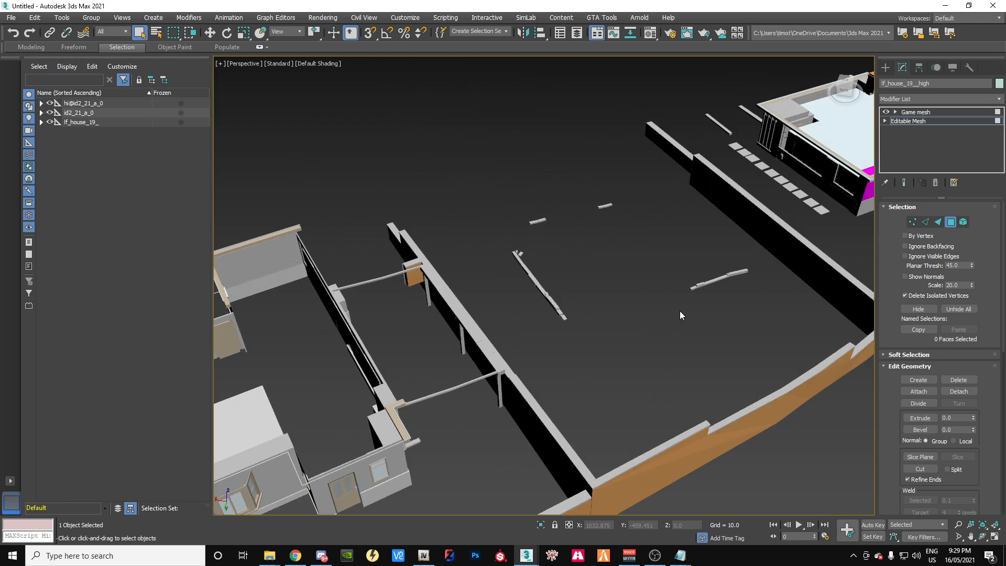
Step: Select the id2_21_a_0 and hi@id2_21_a_0 collision hierarchies in turn to identify their geometry, and clear the selection
double_click(88, 115)
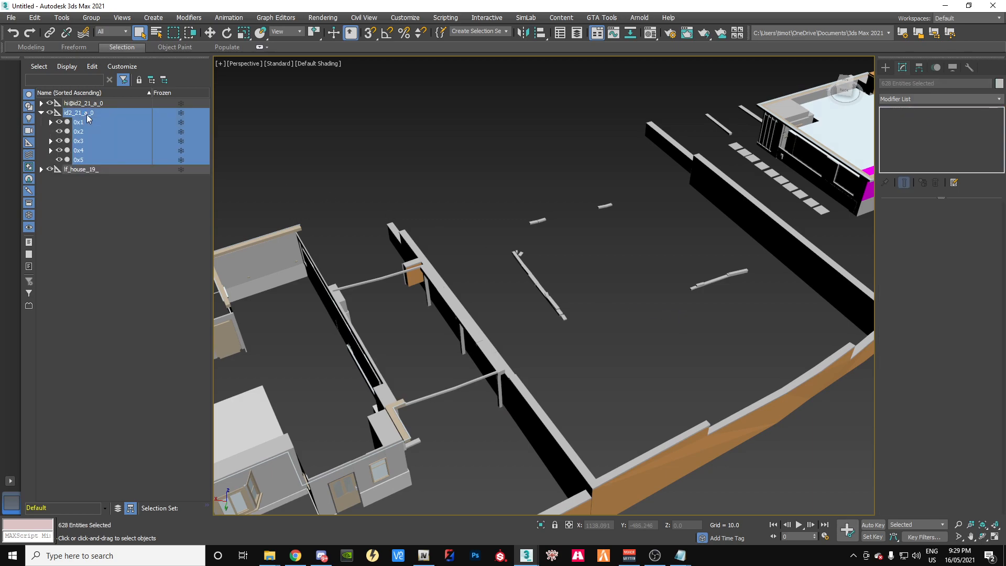
double_click(80, 103)
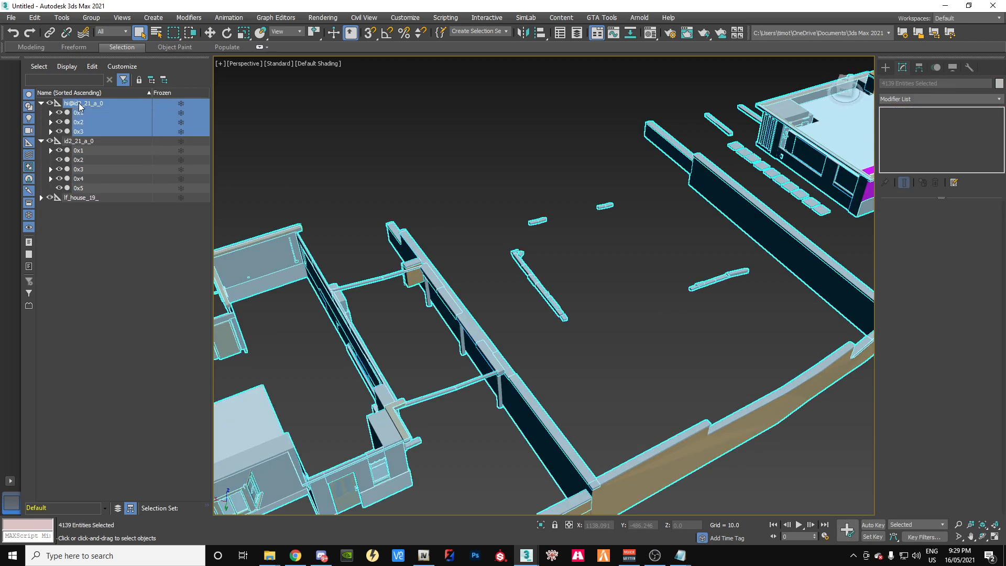
click(659, 356)
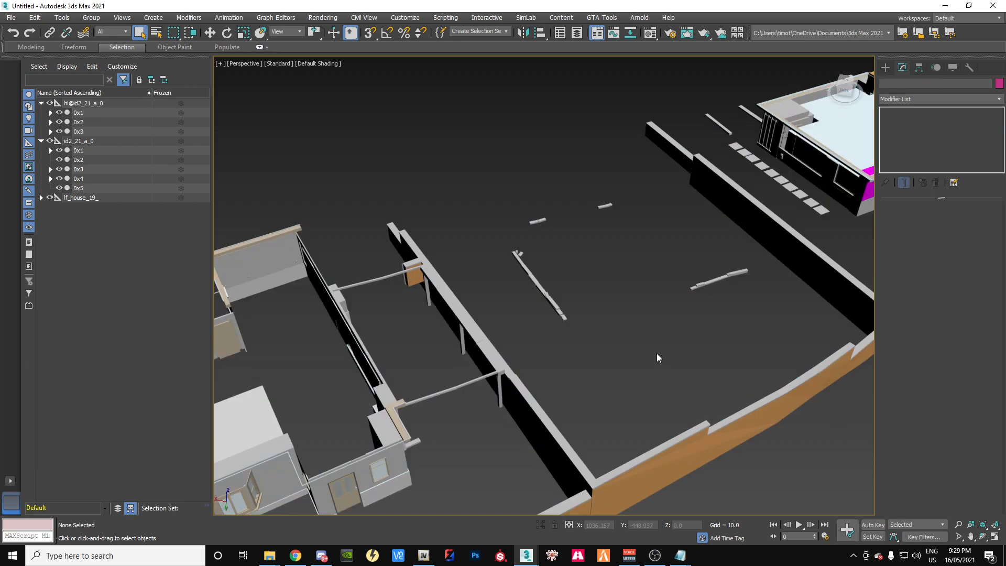
Step: Inspect the small collision pieces left on the cleared lot and compare it with the adjacent houses
scroll(658, 354, down, 5)
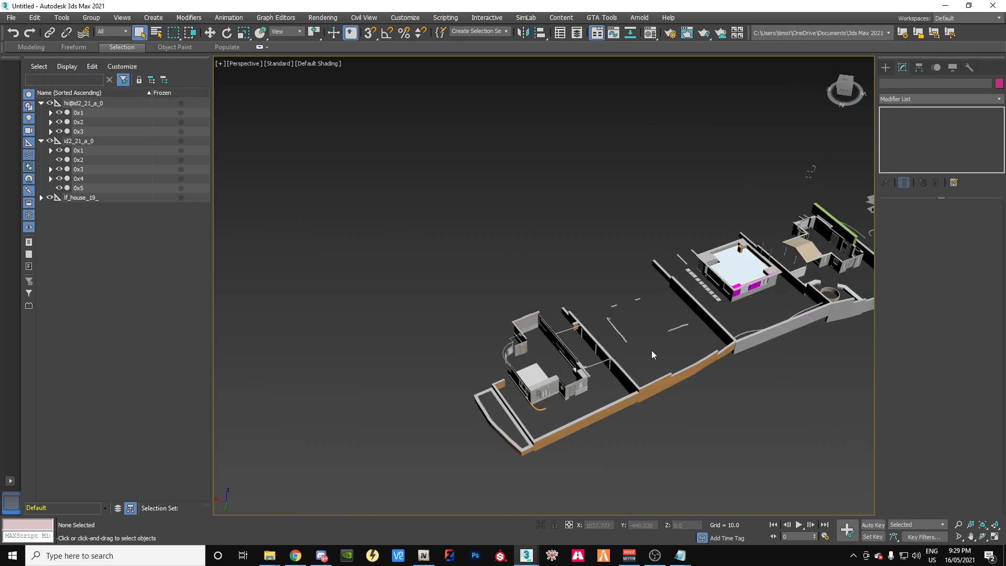
scroll(653, 355, up, 5)
scroll(653, 354, down, 5)
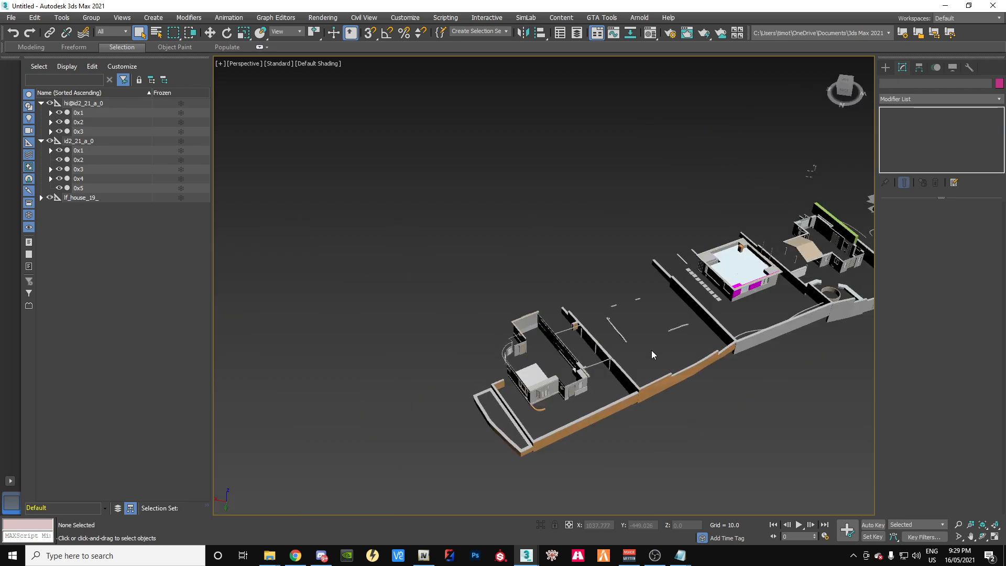
scroll(653, 355, up, 4)
scroll(652, 355, down, 3)
scroll(652, 355, up, 4)
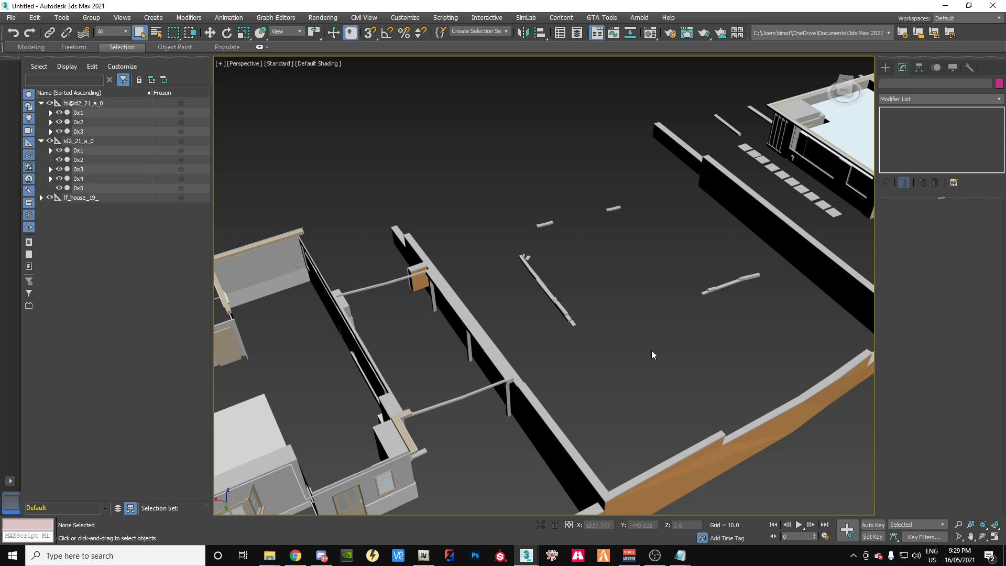
scroll(653, 355, down, 4)
scroll(653, 355, up, 4)
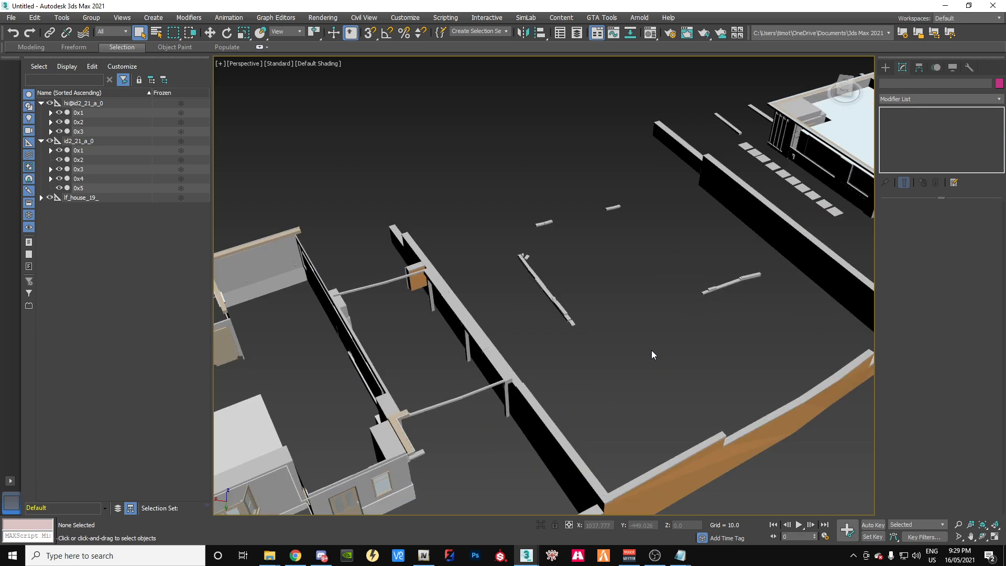
scroll(653, 354, down, 4)
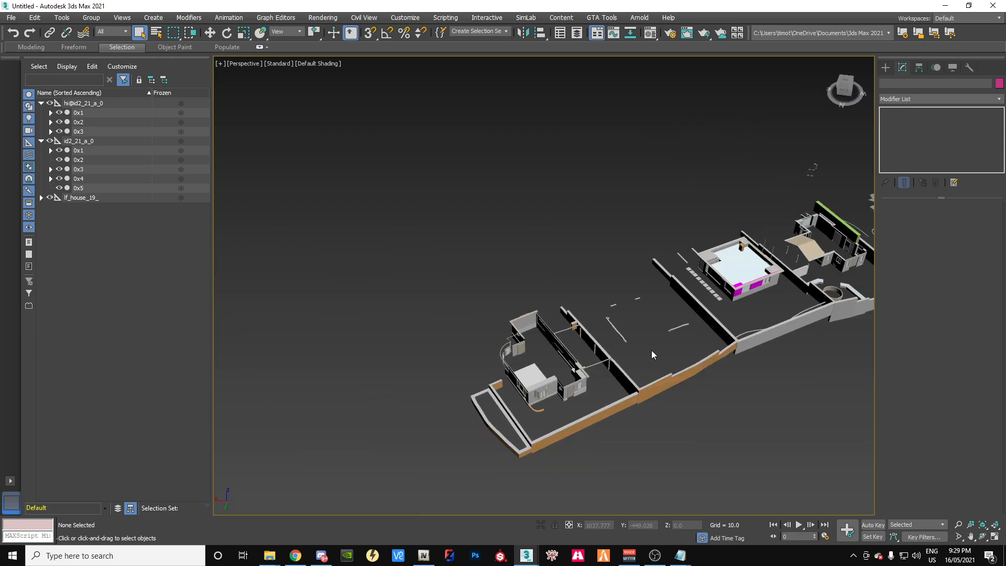
scroll(653, 355, up, 4)
scroll(680, 346, down, 4)
middle_drag(678, 342, 654, 351)
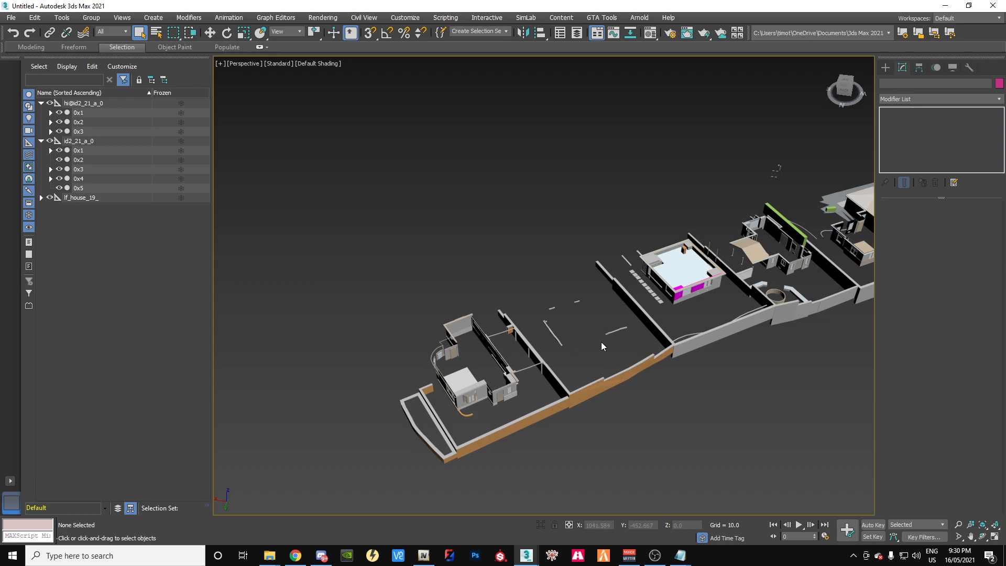
scroll(603, 335, up, 4)
scroll(565, 324, down, 5)
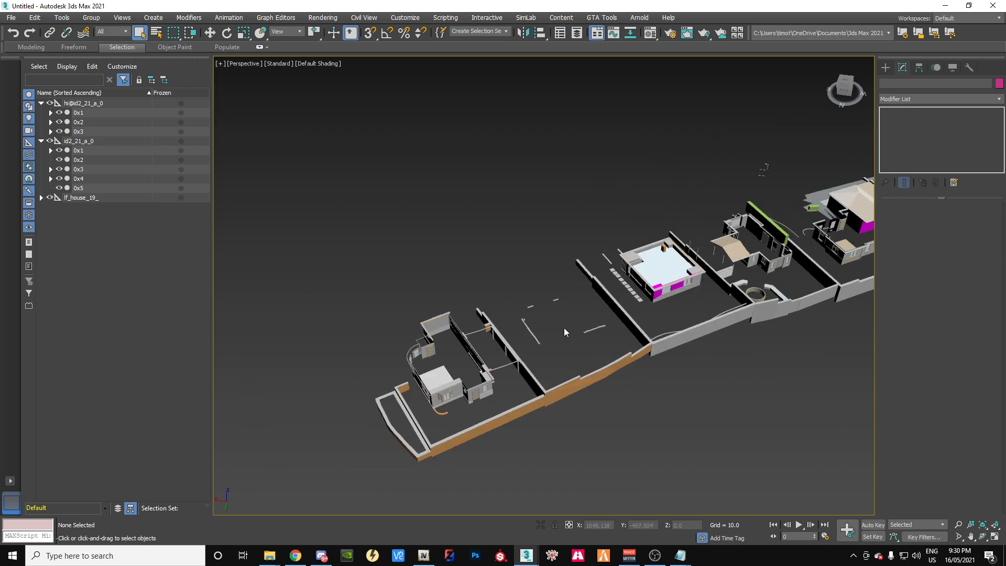
scroll(565, 324, up, 6)
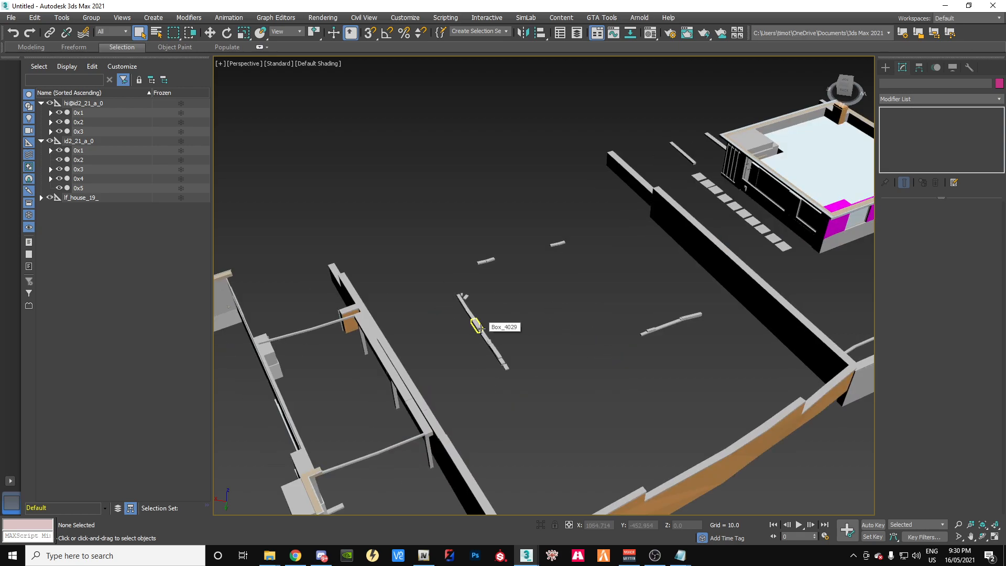
Step: Select the lf_house_19_ model and start a GTA V export with the house's 3dsmax_export folder as the destination
scroll(544, 359, down, 6)
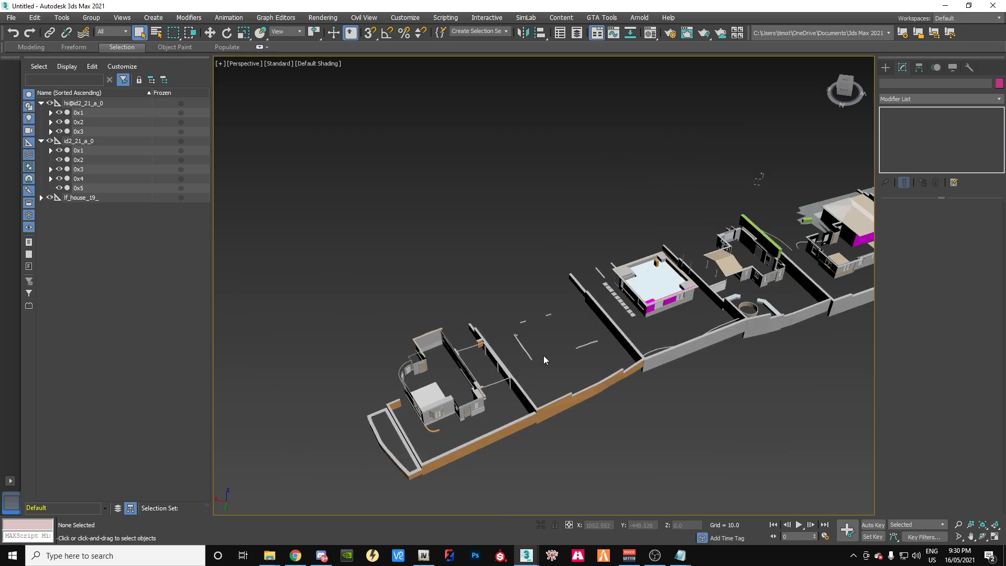
click(88, 200)
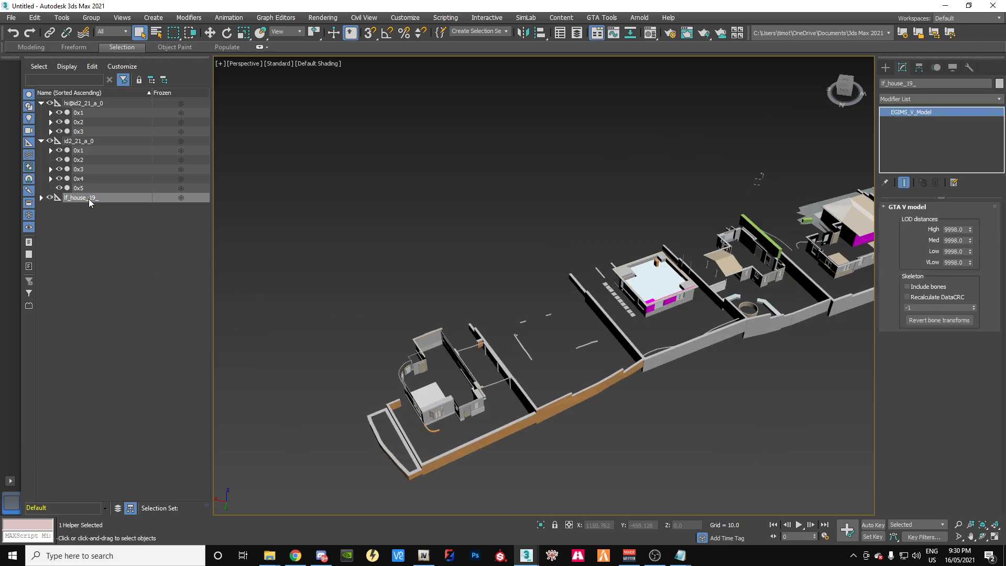
click(46, 204)
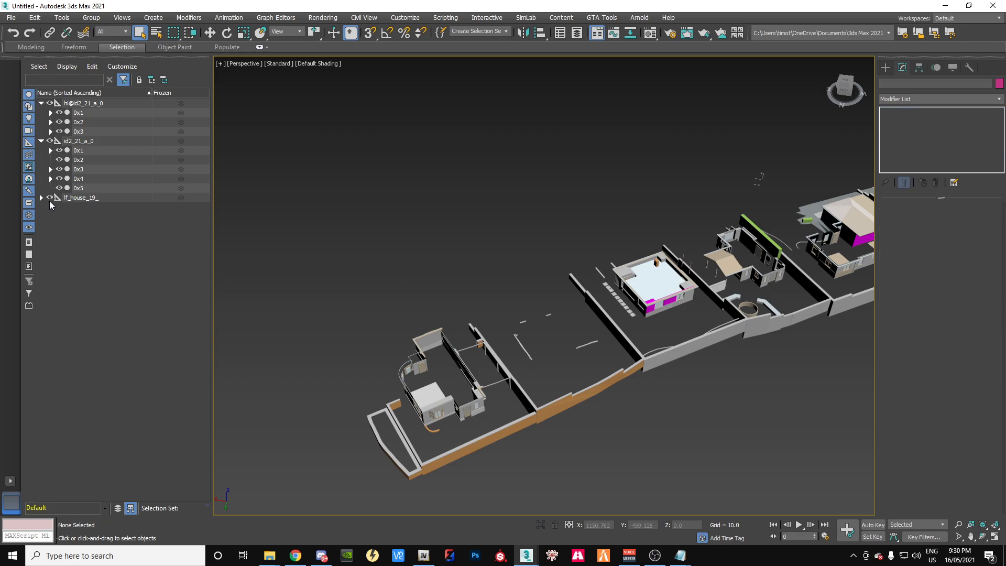
click(95, 199)
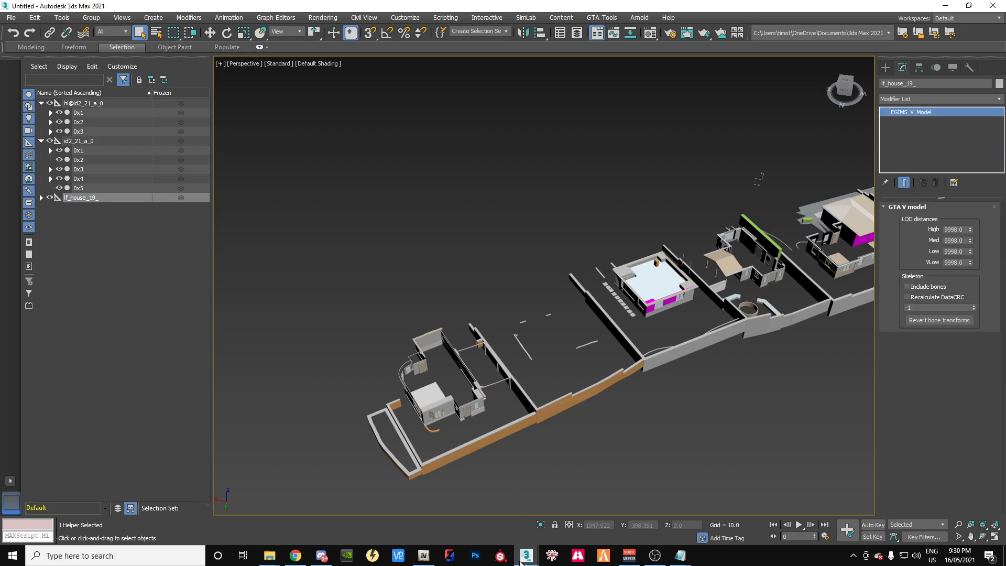
mouse_move(522, 562)
click(590, 520)
click(252, 234)
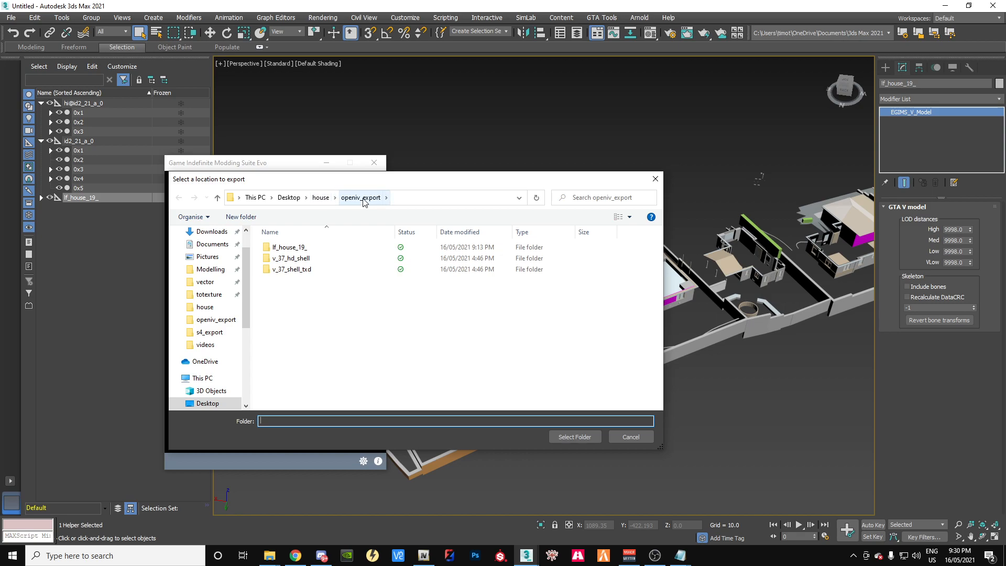
click(330, 198)
double_click(289, 247)
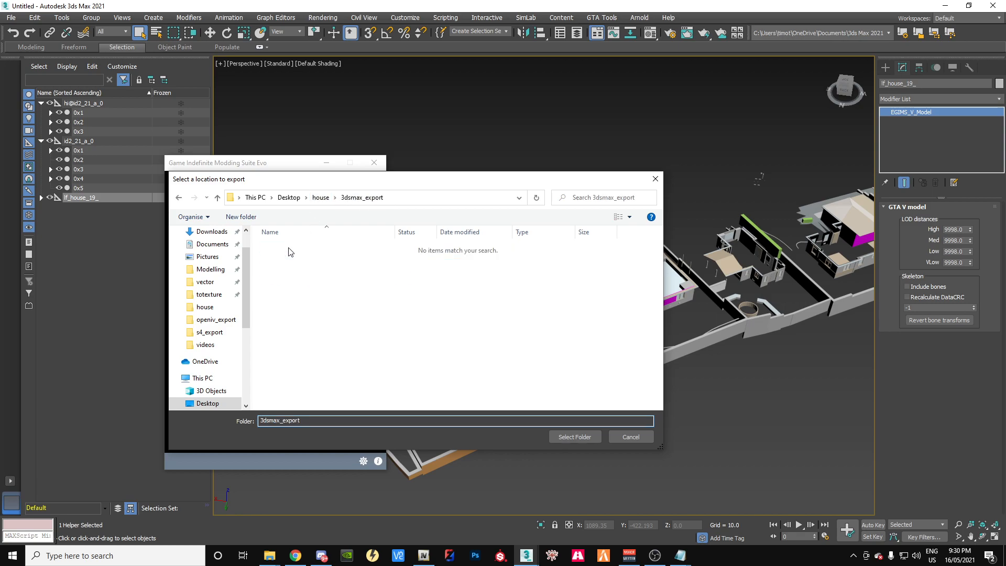
click(570, 437)
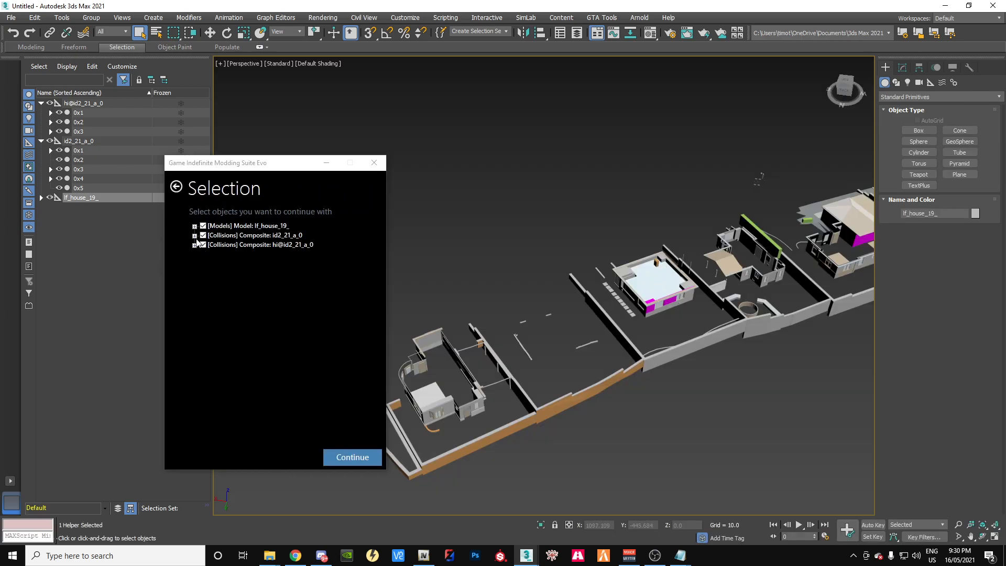
Step: Exclude the id2_21_a_0 and hi@id2_21_a_0 collision composites and export only the lf_house_19_ model
click(204, 235)
click(234, 225)
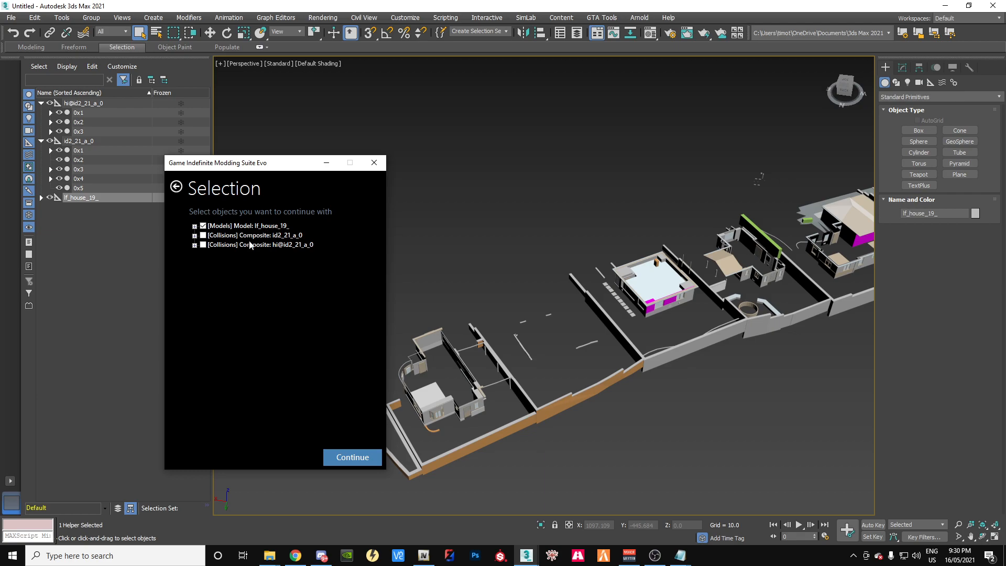
click(347, 457)
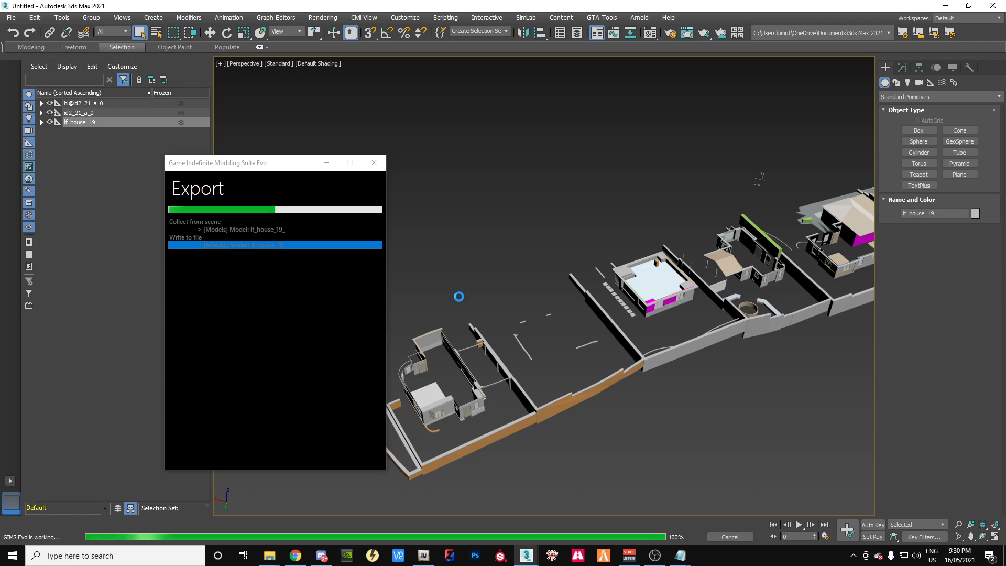
click(564, 391)
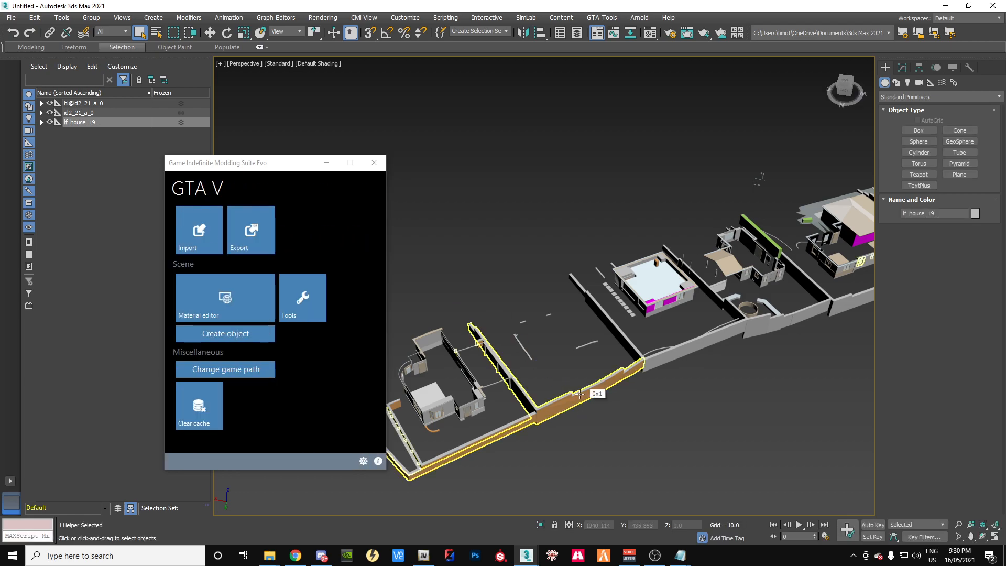
Step: Delete the lf_house_19_ model together with its child object from the scene
scroll(580, 394, down, 4)
drag(263, 165, 290, 311)
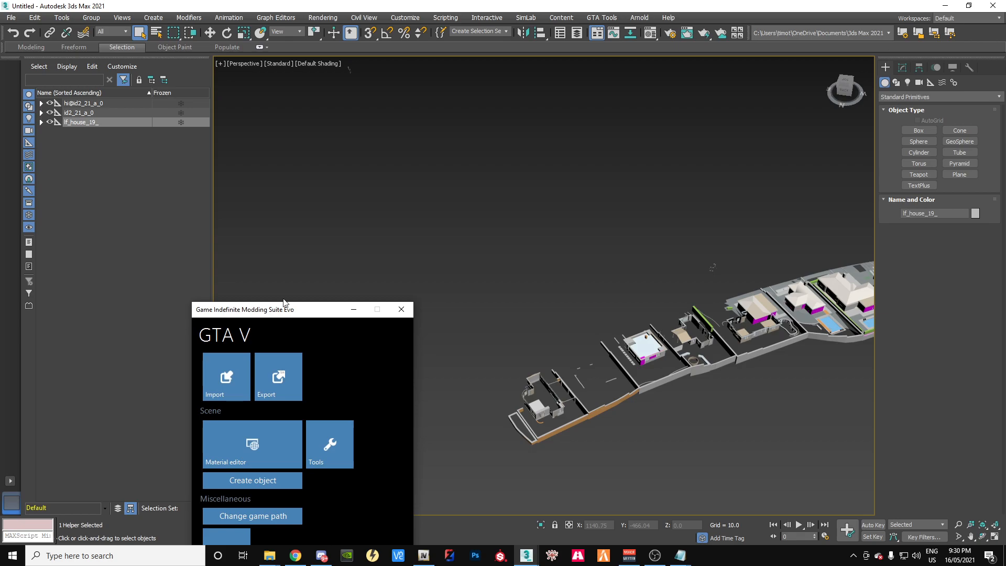
double_click(81, 123)
right_click(103, 119)
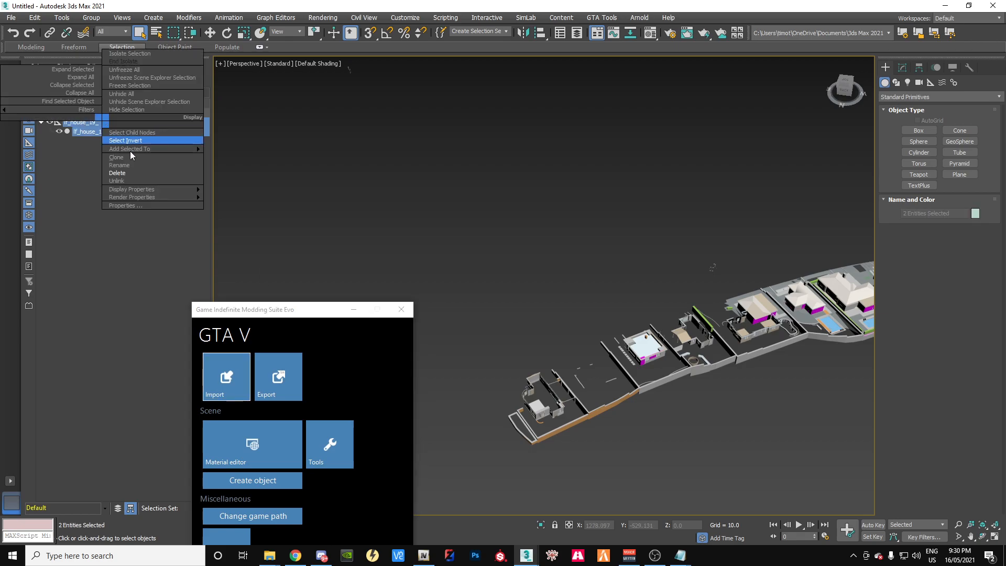
click(140, 175)
Step: Import lf_house_19_.odr from the house's openiv_export folder, with lf_house_19_ as the external textures directory
click(207, 376)
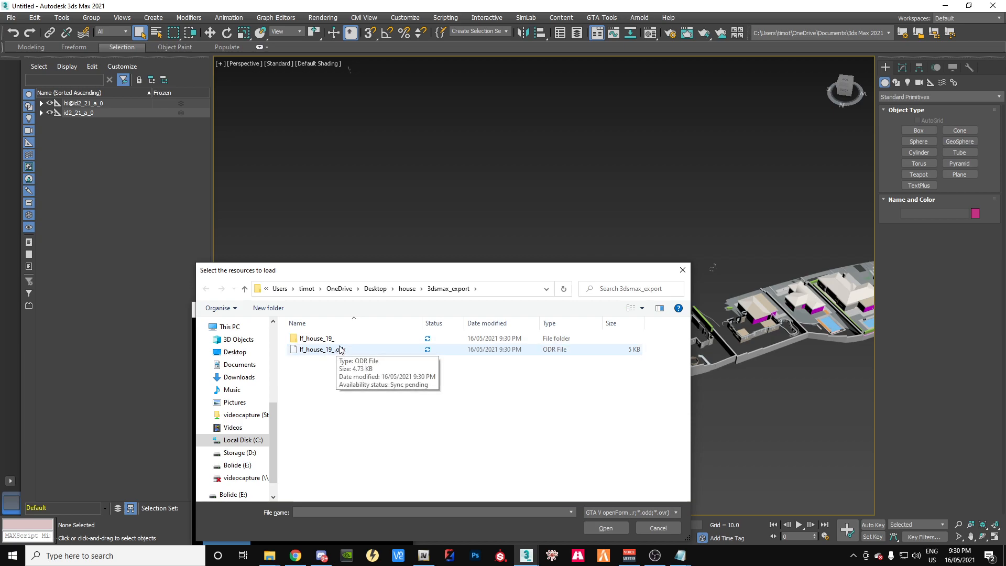
click(407, 289)
click(321, 370)
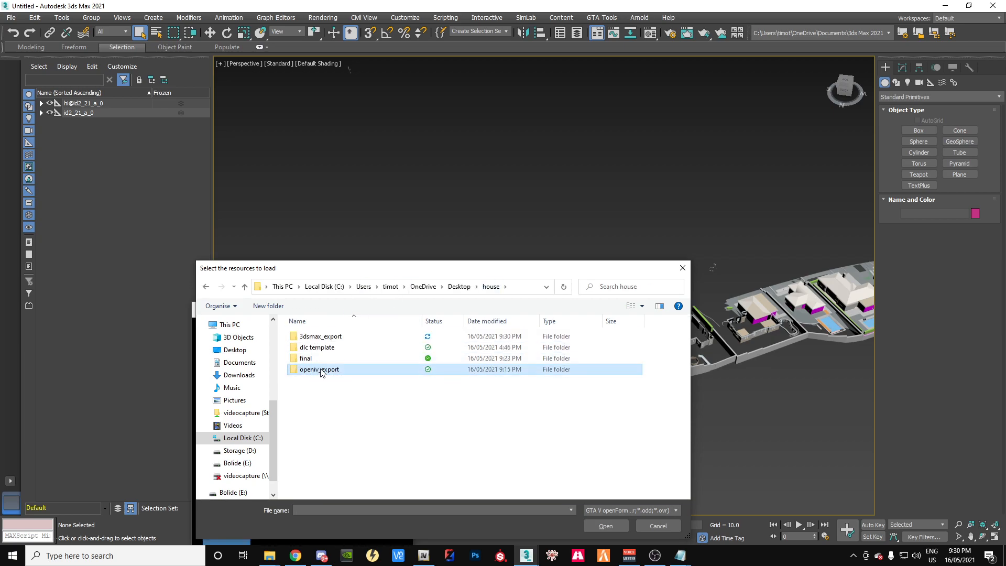
double_click(321, 370)
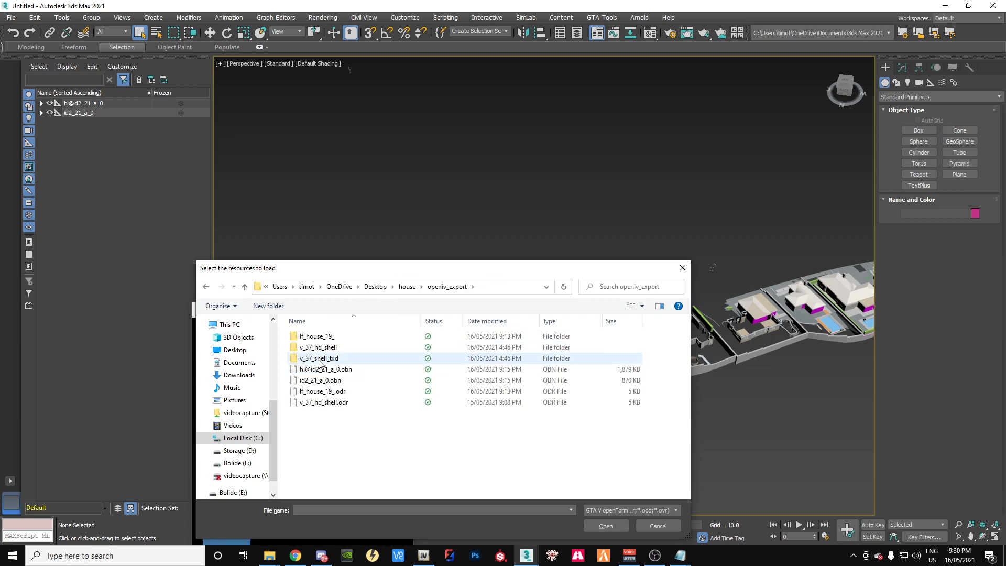
click(324, 392)
drag(437, 280, 379, 179)
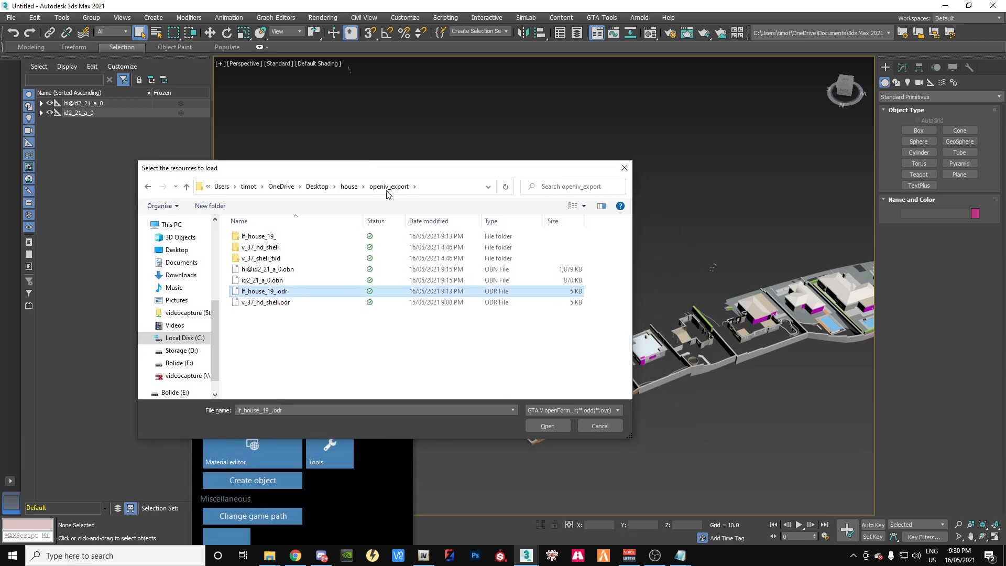
click(545, 426)
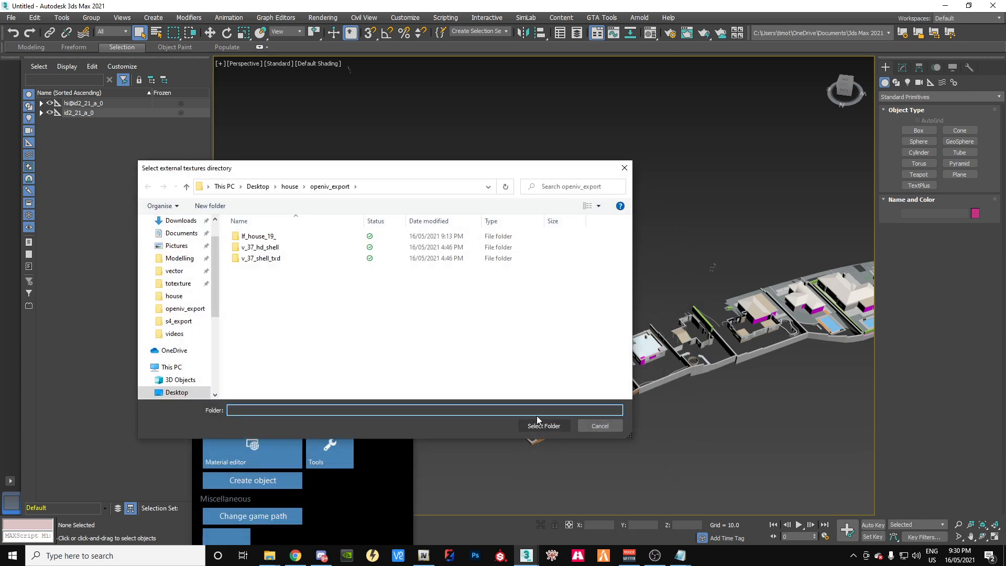
click(258, 237)
click(532, 426)
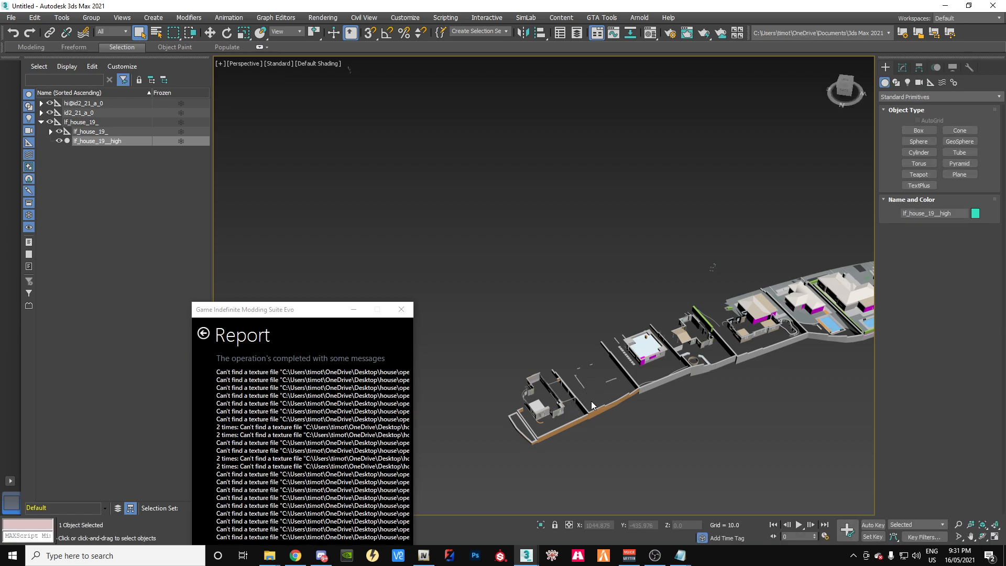
Step: Locate the imported house on the home grid and select its roof collision to identify it in the hierarchy
scroll(601, 379, up, 6)
scroll(602, 379, down, 2)
scroll(602, 379, down, 4)
middle_drag(684, 440, 351, 370)
middle_drag(681, 369, 350, 411)
scroll(569, 403, down, 5)
middle_drag(610, 480, 466, 100)
scroll(519, 359, down, 4)
scroll(697, 356, up, 8)
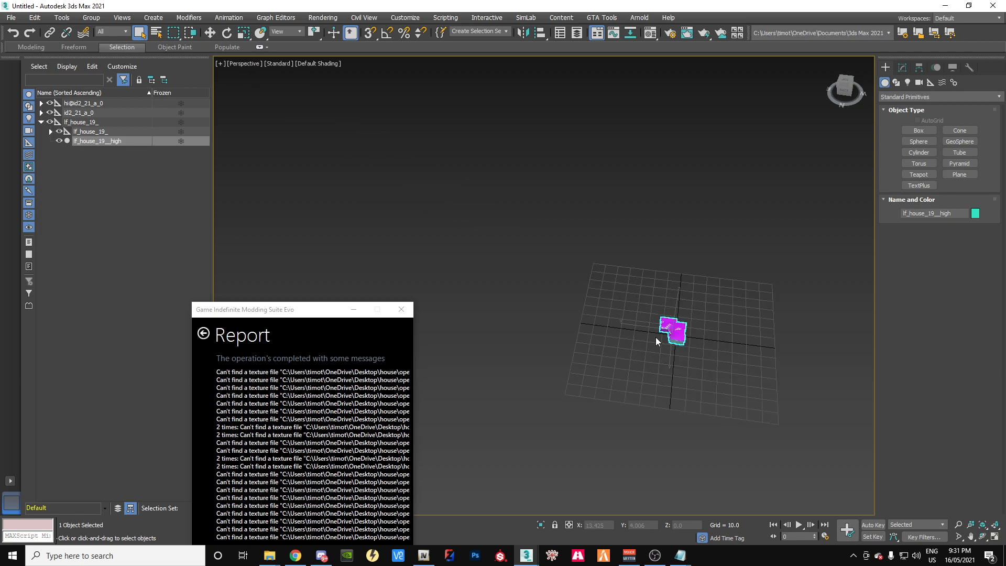
scroll(721, 325, up, 3)
click(722, 320)
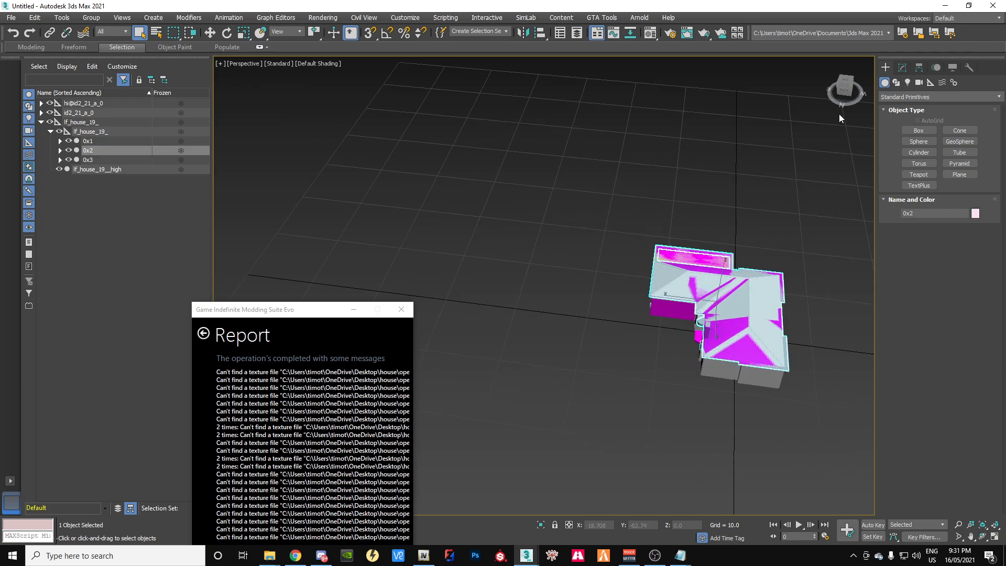
Step: Return to the row of house collisions and examine the cleared lot and its neighbours from their long side
mouse_move(849, 93)
mouse_down()
mouse_move(861, 80)
mouse_move(833, 61)
mouse_move(863, 70)
mouse_move(830, 71)
mouse_move(841, 88)
mouse_move(865, 90)
mouse_move(845, 86)
mouse_up()
scroll(458, 200, down, 7)
middle_drag(458, 199, 622, 440)
scroll(587, 362, down, 7)
middle_drag(657, 346, 557, 345)
scroll(694, 300, up, 10)
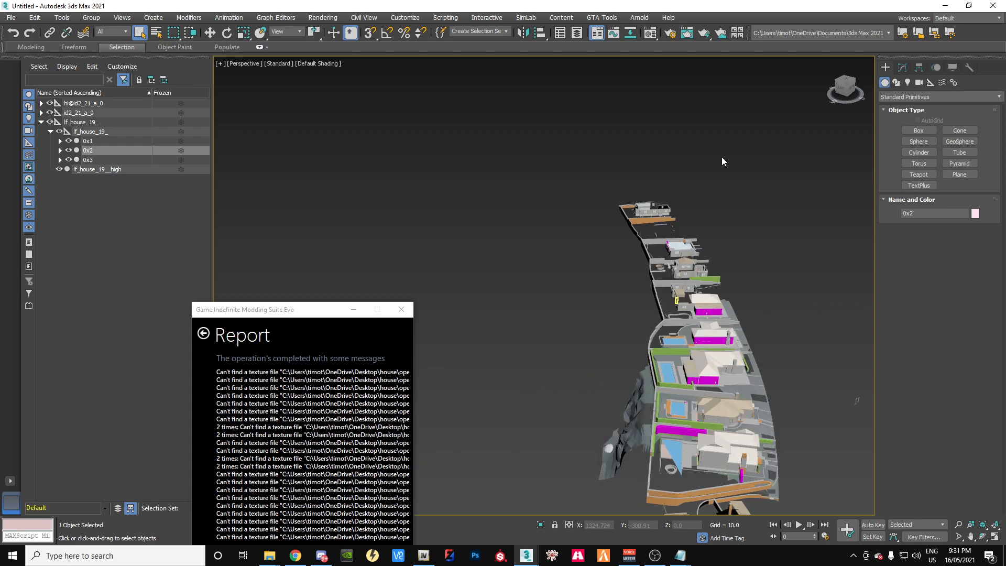
drag(842, 89, 838, 81)
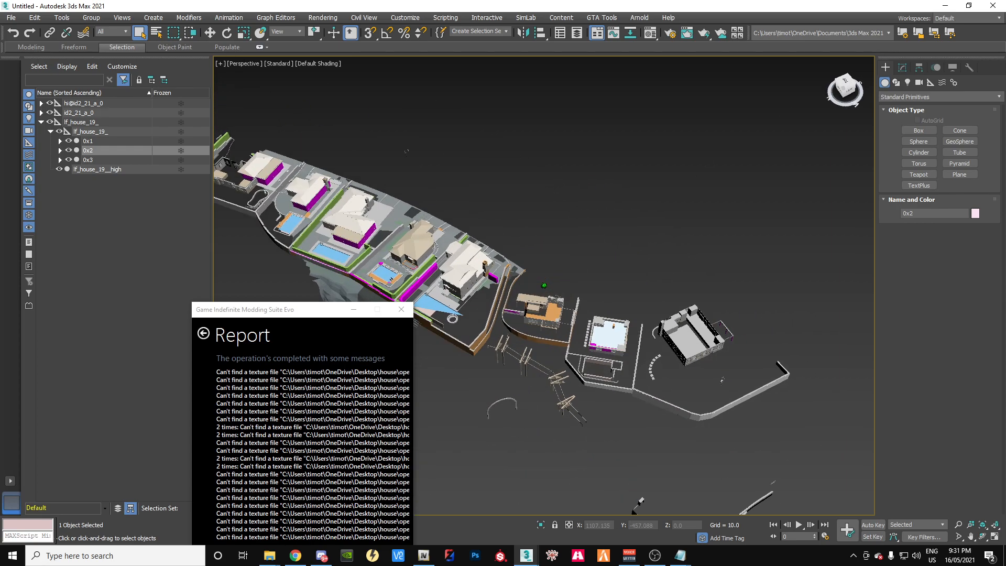
middle_drag(390, 220, 849, 322)
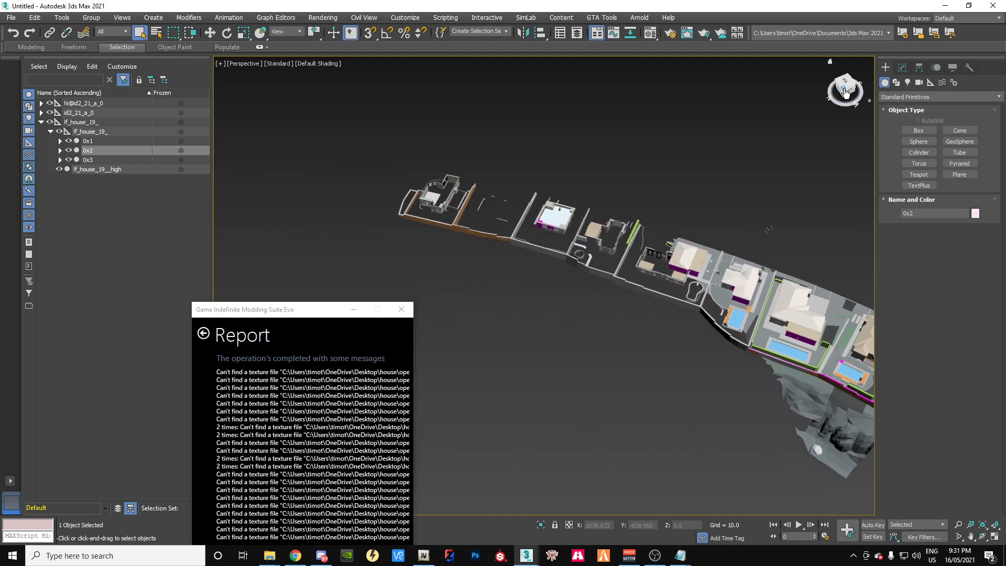
drag(842, 89, 839, 86)
middle_drag(493, 286, 432, 299)
Step: Leave the import report, minimize the modding suite window, and delete the middle magenta box from the front wall of the house beside the cleared lot
click(204, 333)
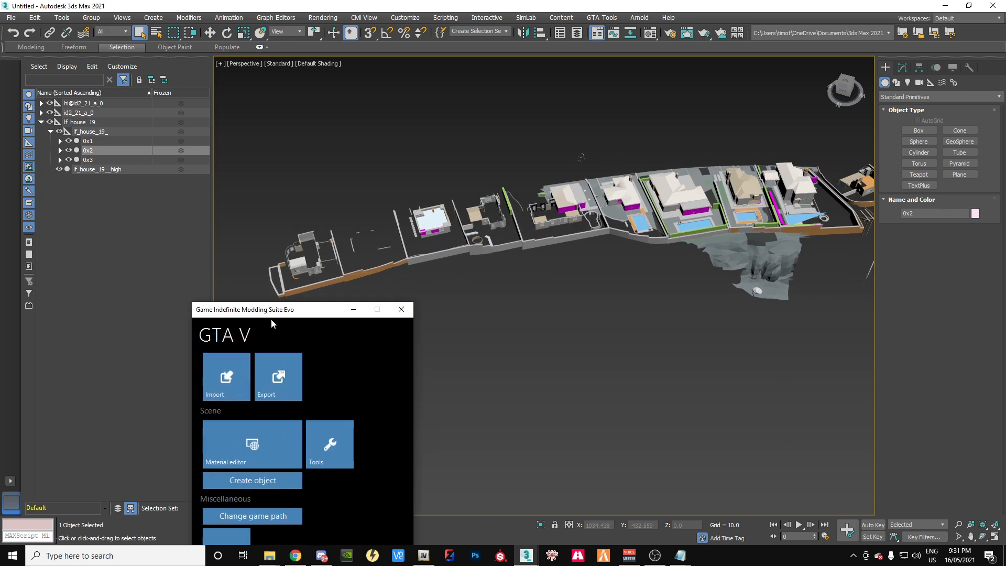
click(354, 310)
scroll(443, 243, up, 3)
scroll(442, 243, up, 5)
middle_drag(392, 234, 488, 291)
click(422, 243)
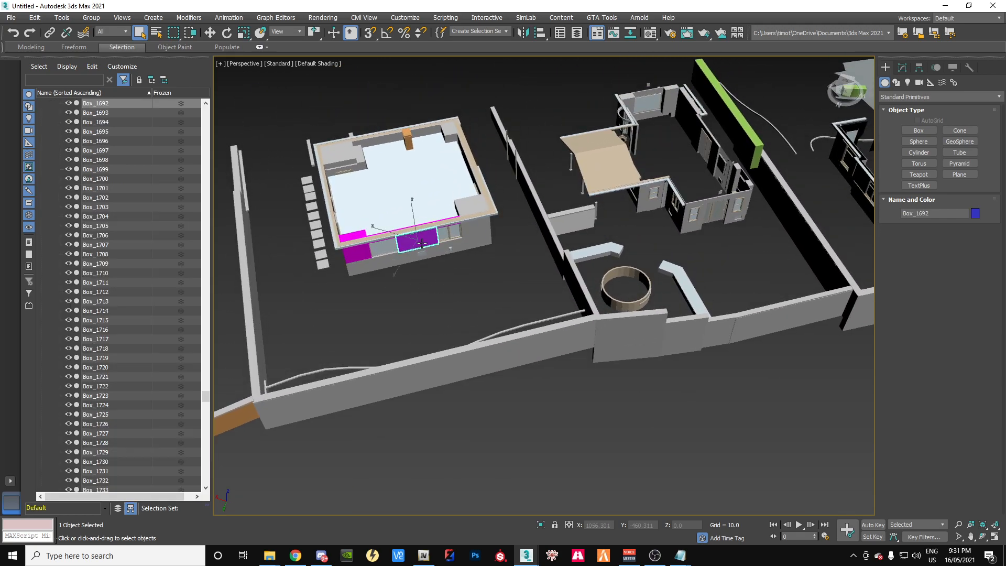
right_click(115, 108)
click(136, 151)
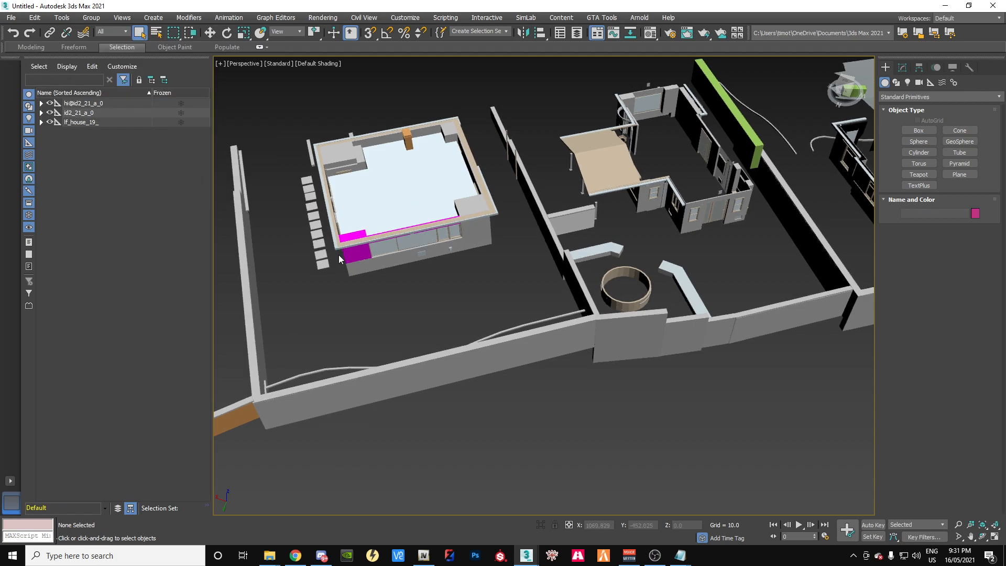
click(353, 253)
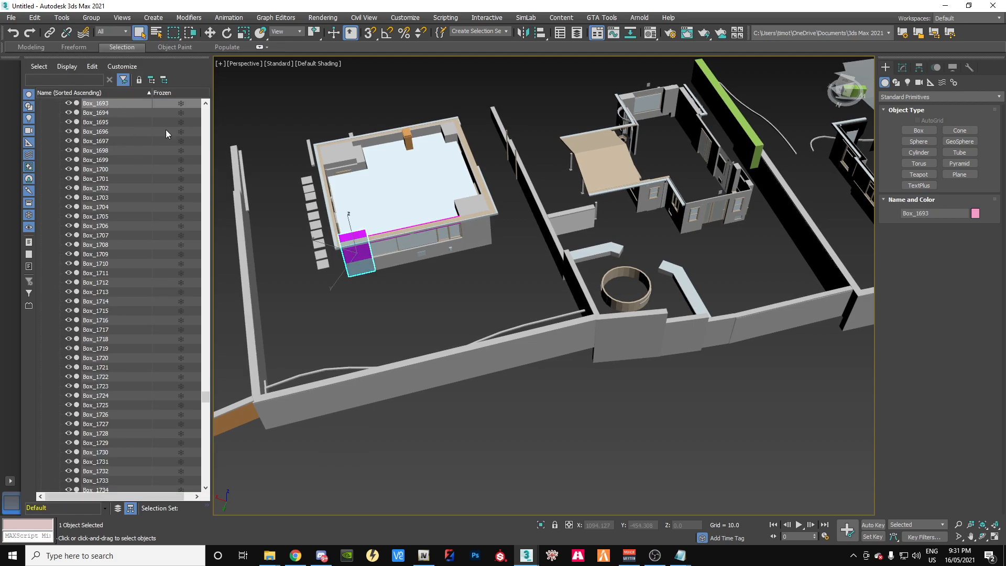
scroll(528, 343, down, 4)
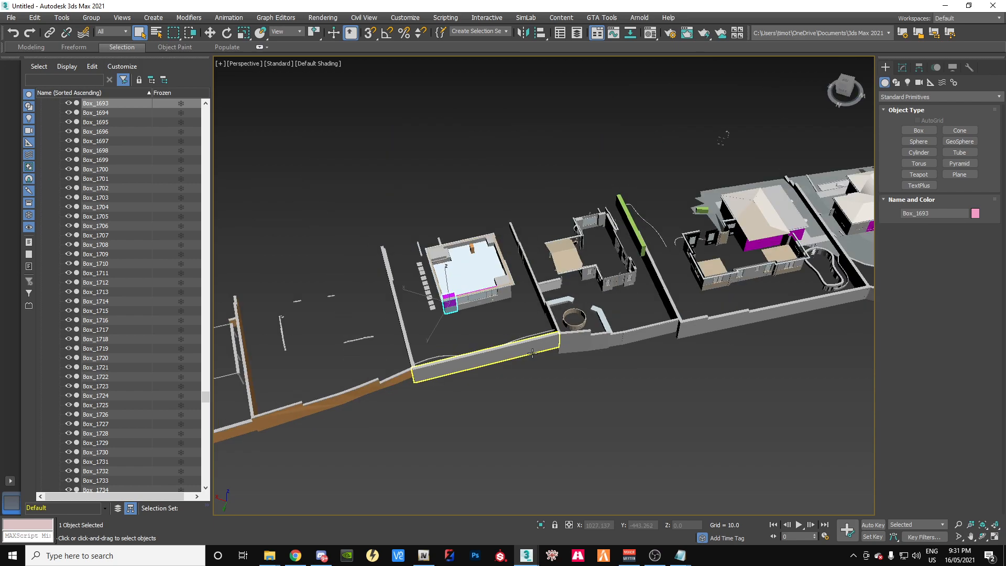
middle_drag(570, 433, 506, 318)
mouse_move(526, 555)
click(570, 508)
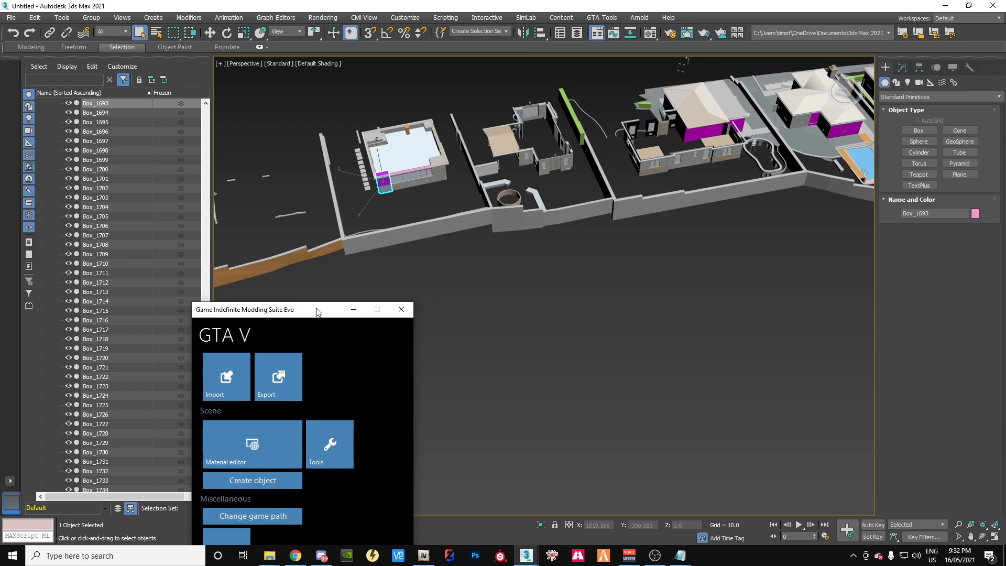
drag(317, 312, 357, 148)
click(324, 214)
click(636, 418)
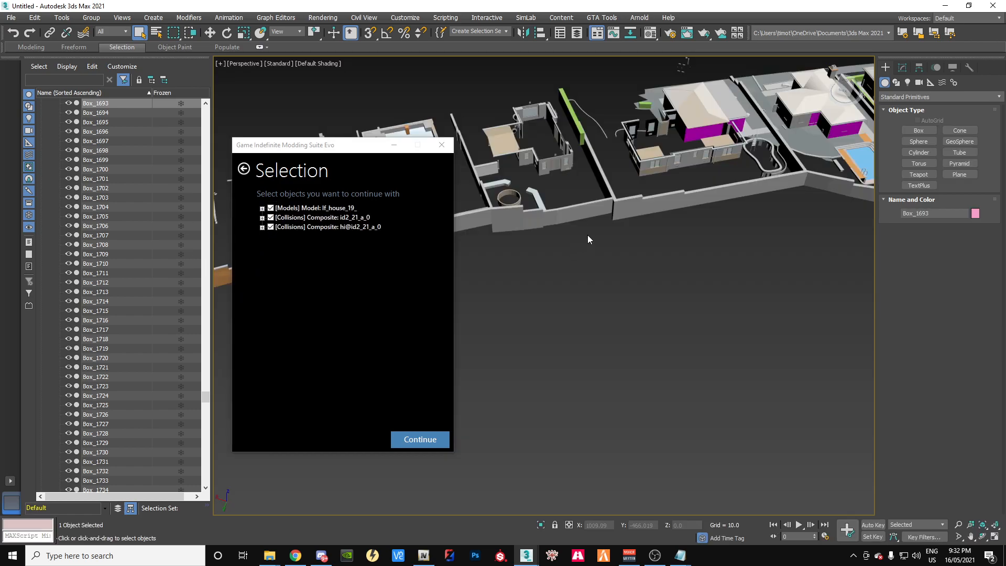
click(443, 147)
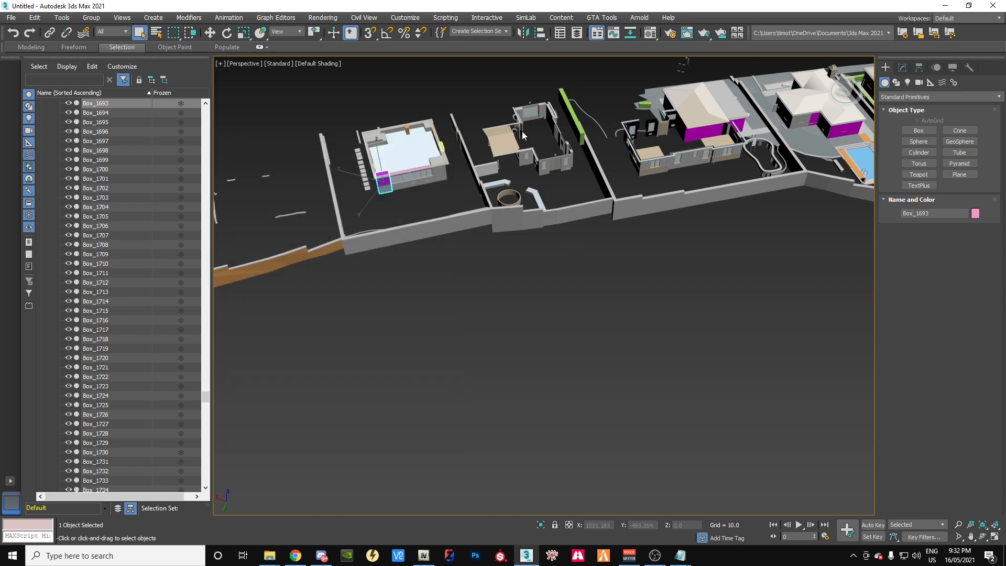
Step: Quit 3ds Max without saving the scene
click(984, 9)
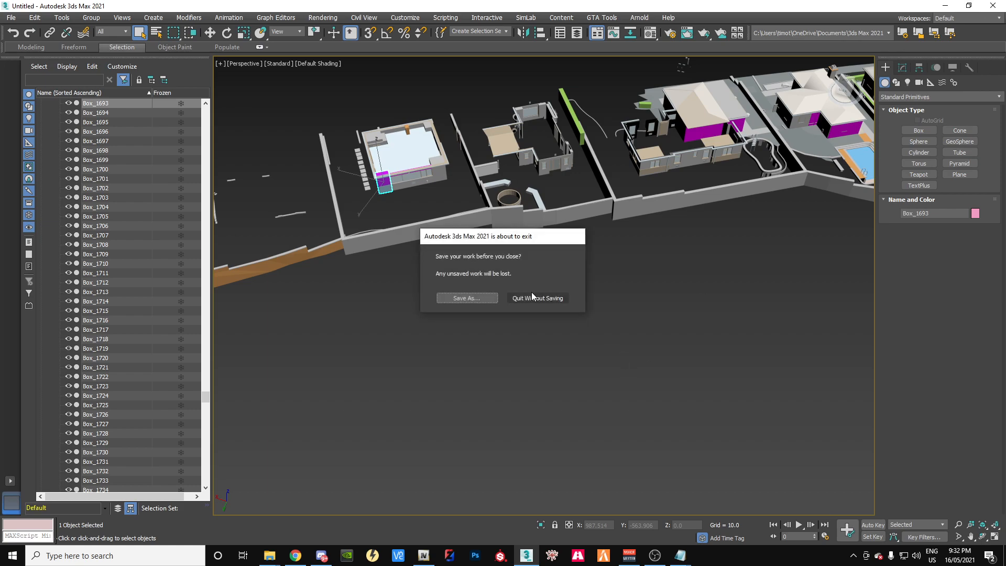
click(527, 296)
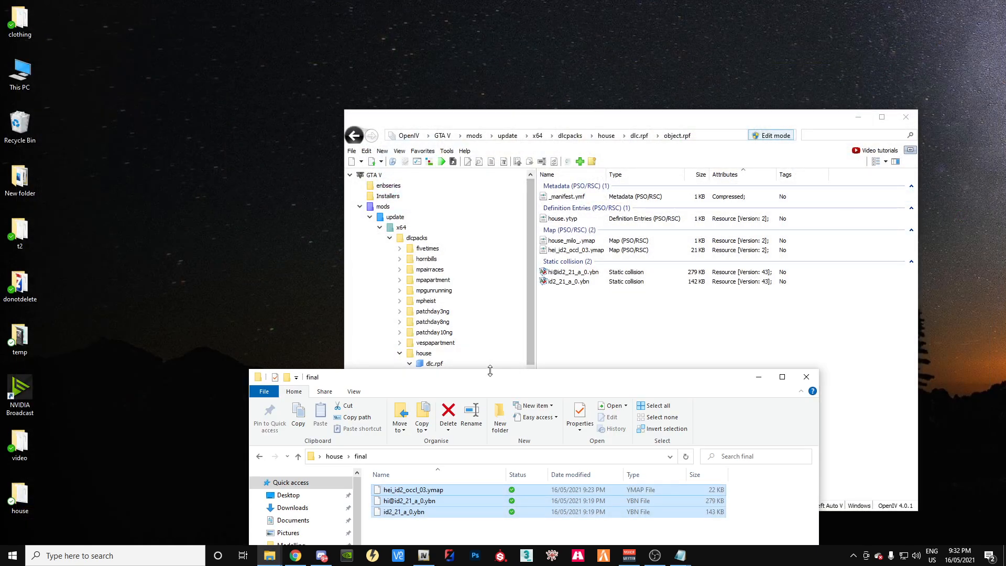
Step: Switch to OpenIV and add lf_house_19_.odr from the house project's 3dsmax_export folder to object.rpf
drag(383, 297, 366, 236)
drag(502, 115, 572, 76)
drag(264, 233, 264, 118)
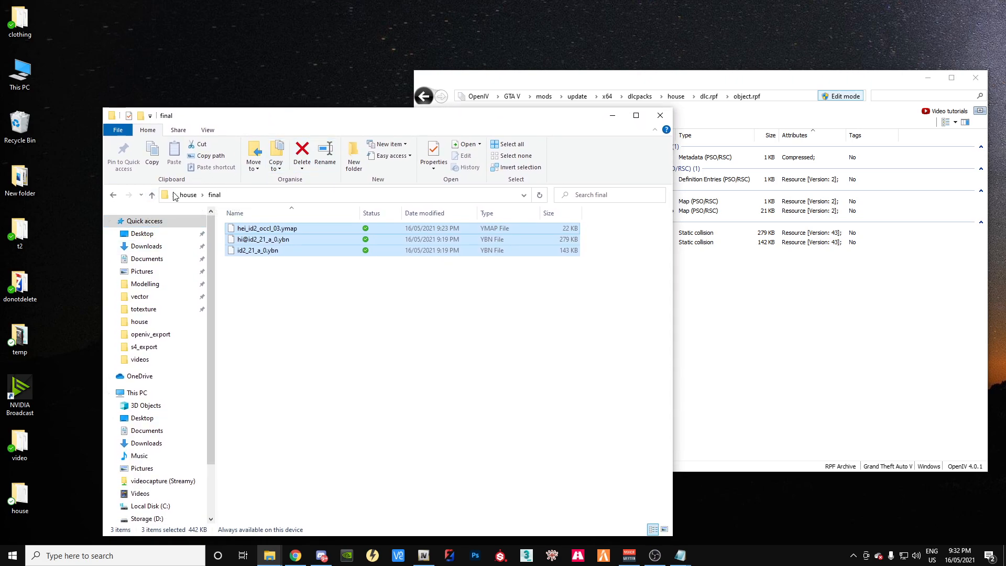
click(152, 195)
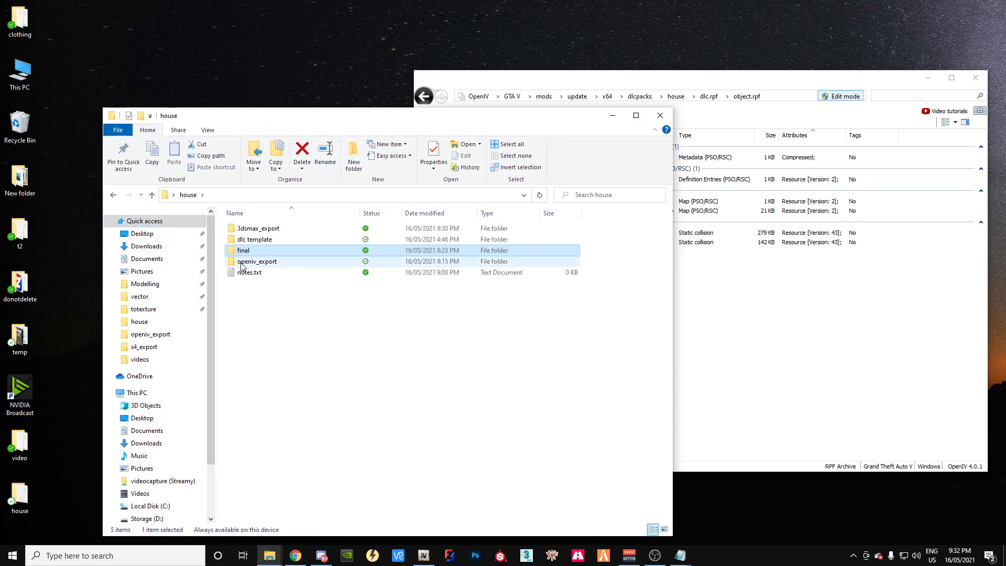
double_click(257, 229)
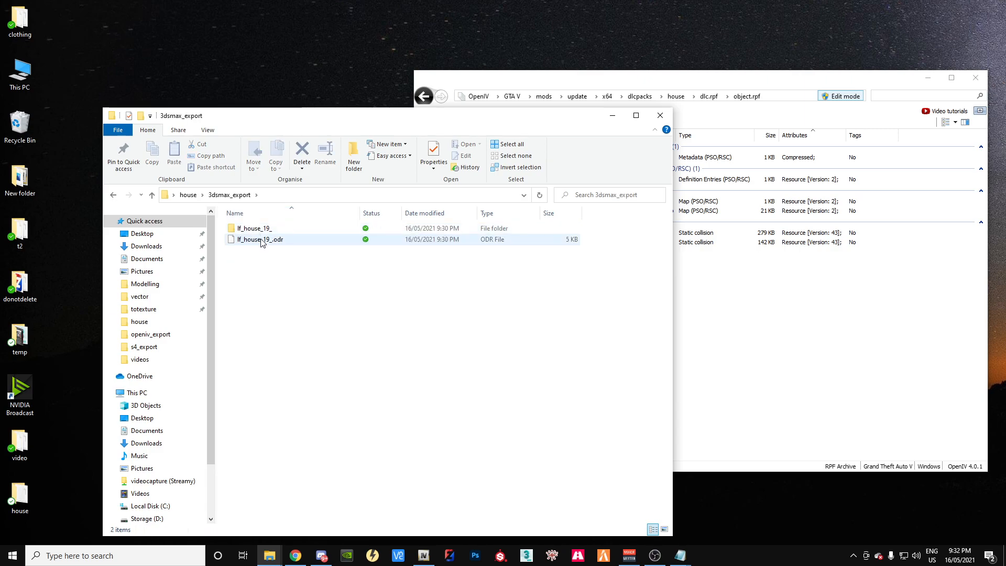
drag(262, 242, 749, 366)
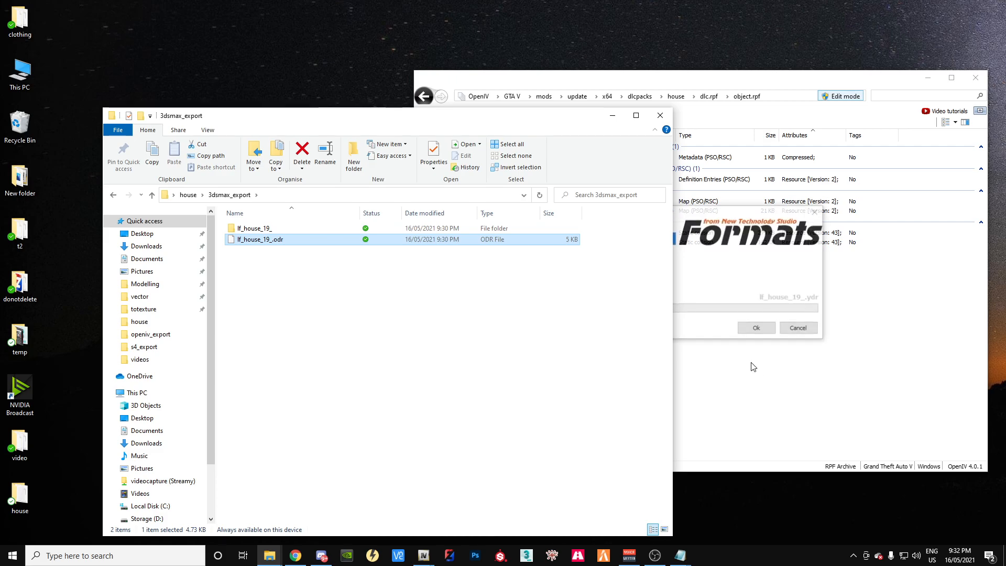
click(645, 84)
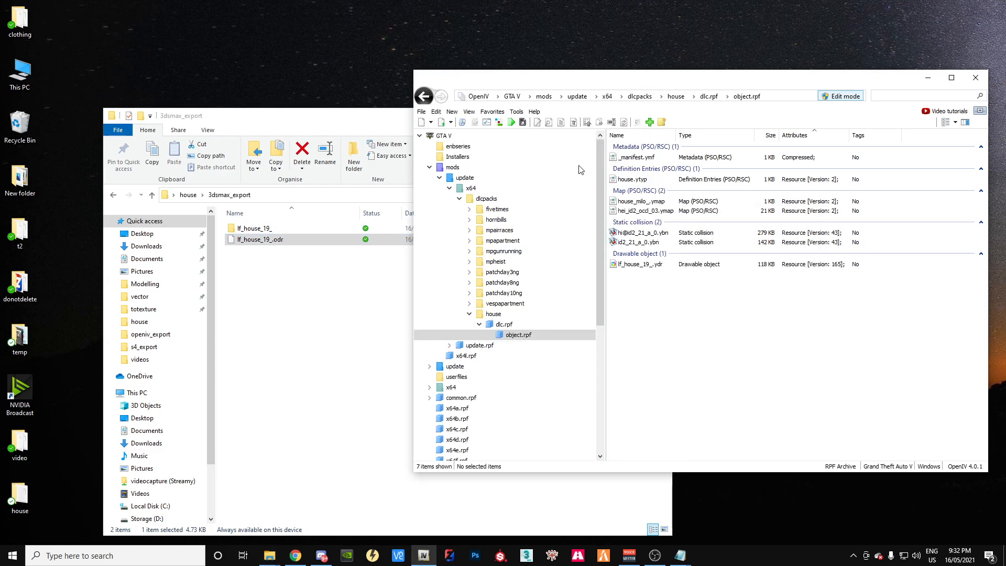
Step: Inspect the lf_house_19_.ydr drawable from several sides in the model viewer and close it
double_click(641, 264)
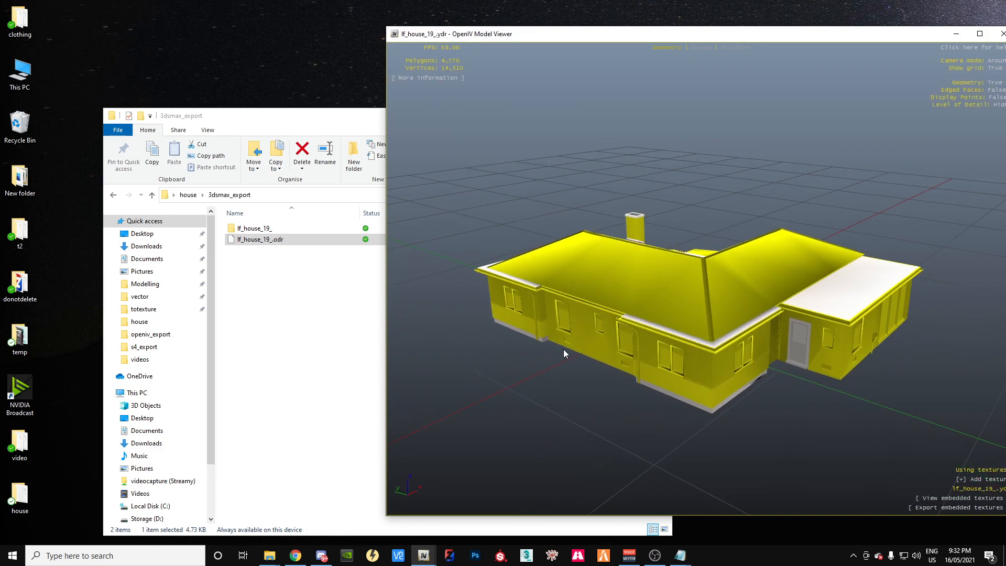
drag(564, 349, 860, 350)
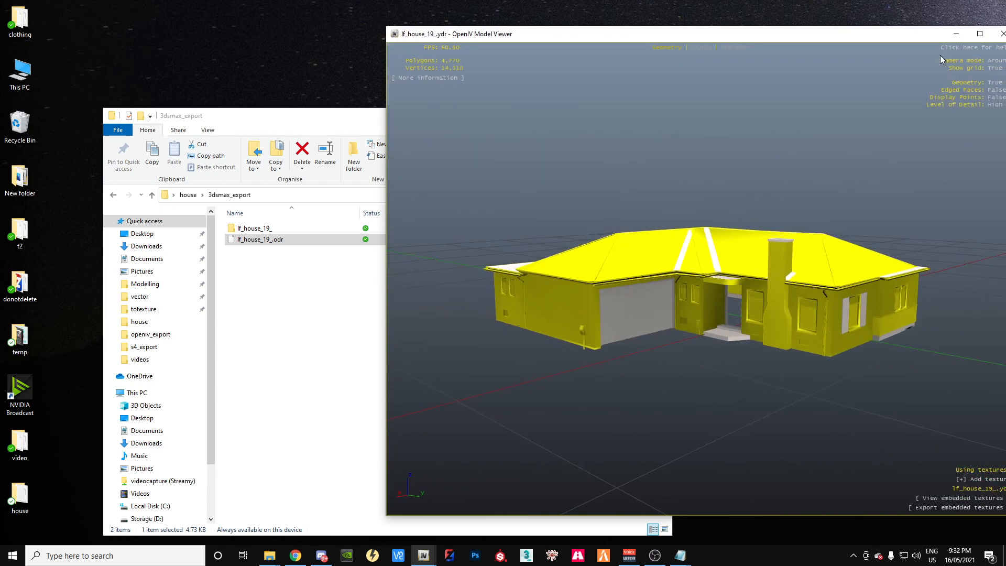
click(1002, 34)
double_click(644, 233)
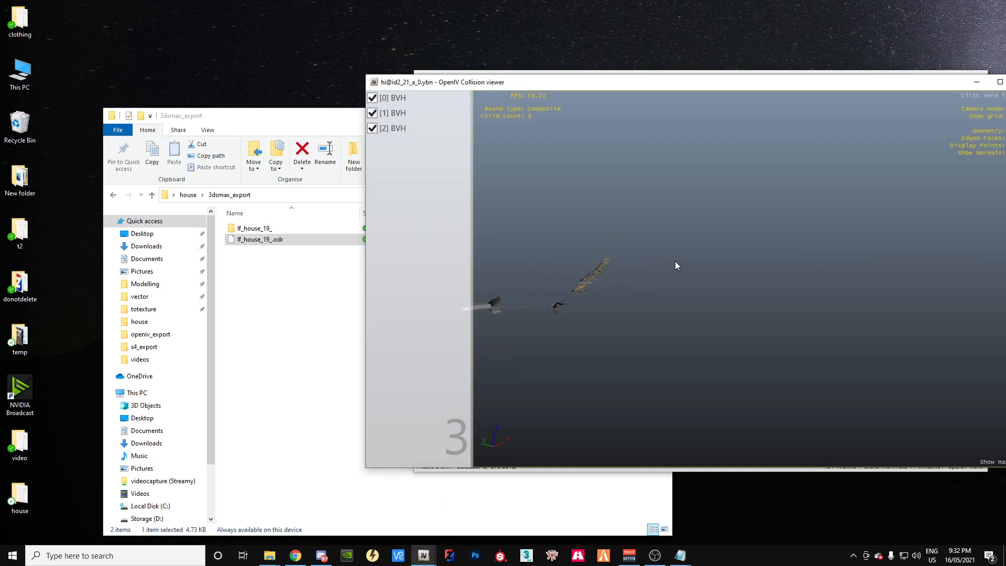
key(w)
drag(653, 260, 619, 246)
key(w)
key(s)
key(s)
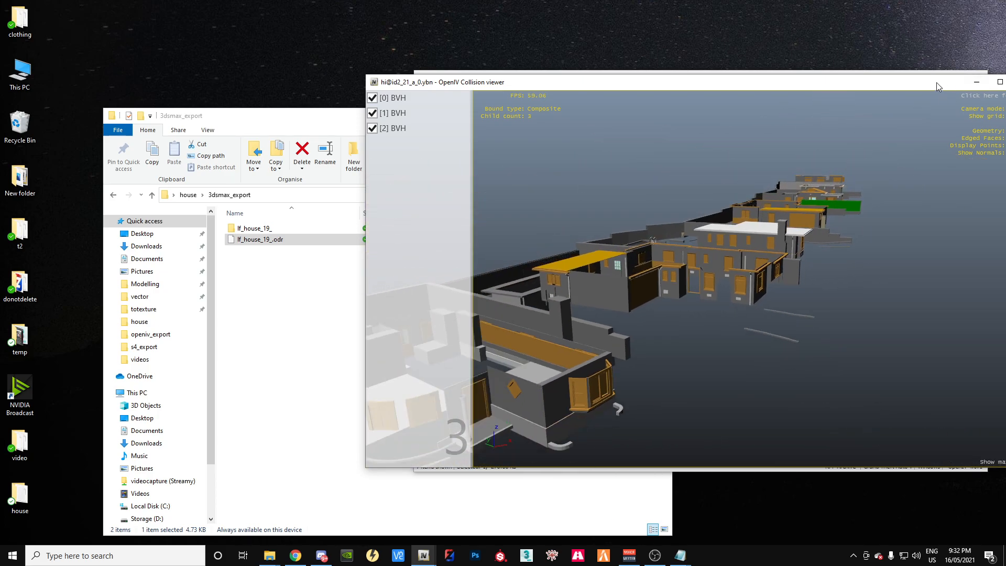
drag(938, 87, 701, 90)
click(786, 86)
Step: Examine the id2_21_a_0.ybn static collision in the collision viewer and close it
double_click(648, 243)
key(w)
drag(716, 253, 621, 218)
key(s)
drag(873, 80, 593, 92)
click(744, 94)
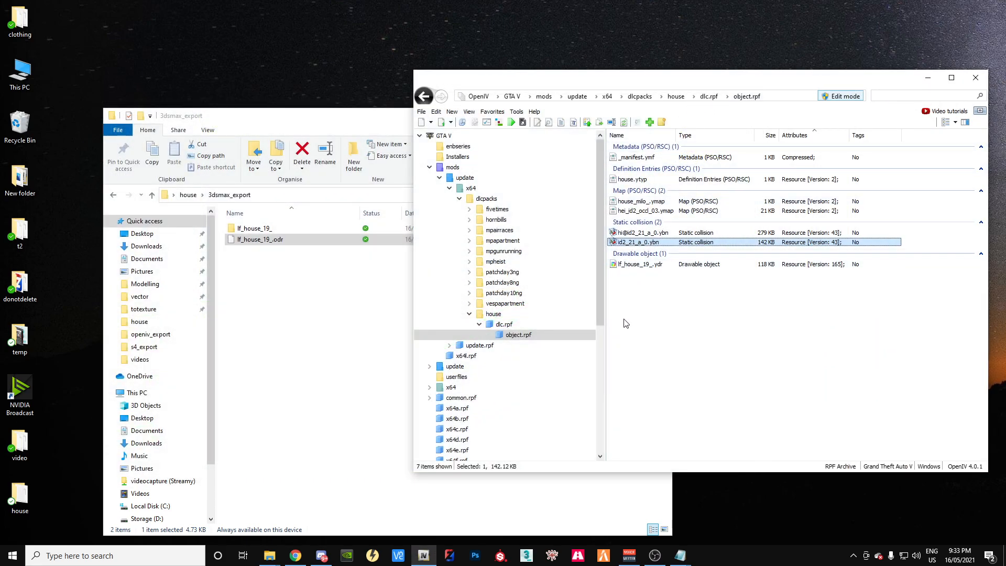
click(623, 265)
click(633, 243)
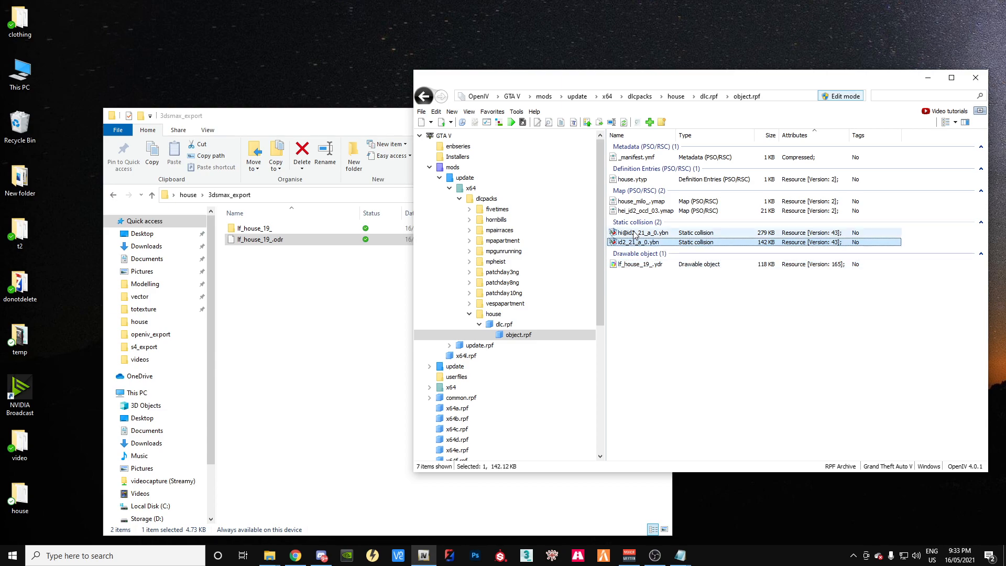
click(634, 234)
click(641, 213)
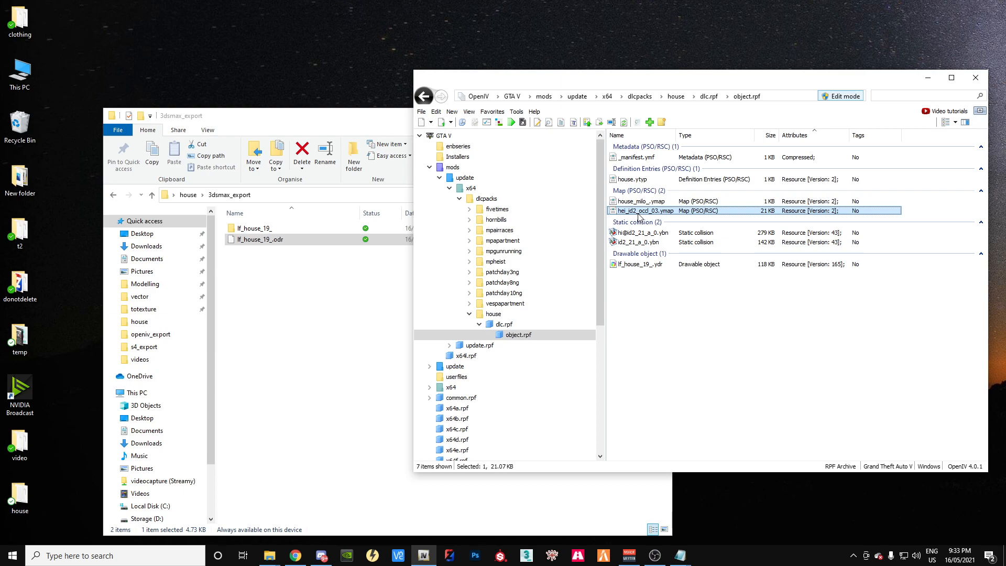
Step: Start 3ds Max with an empty scene and open the GTA V tools of GIMS Evo
click(527, 555)
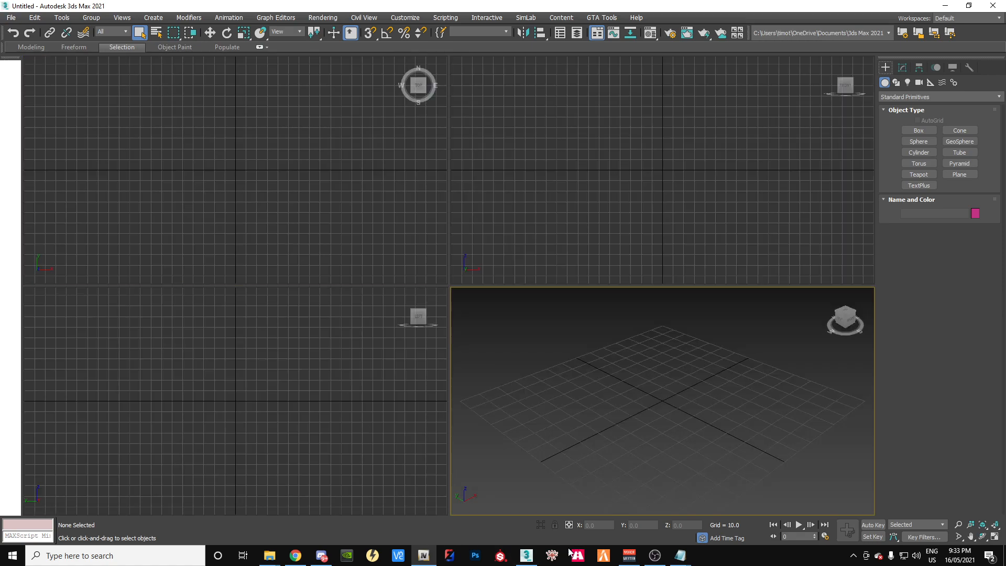
mouse_move(532, 561)
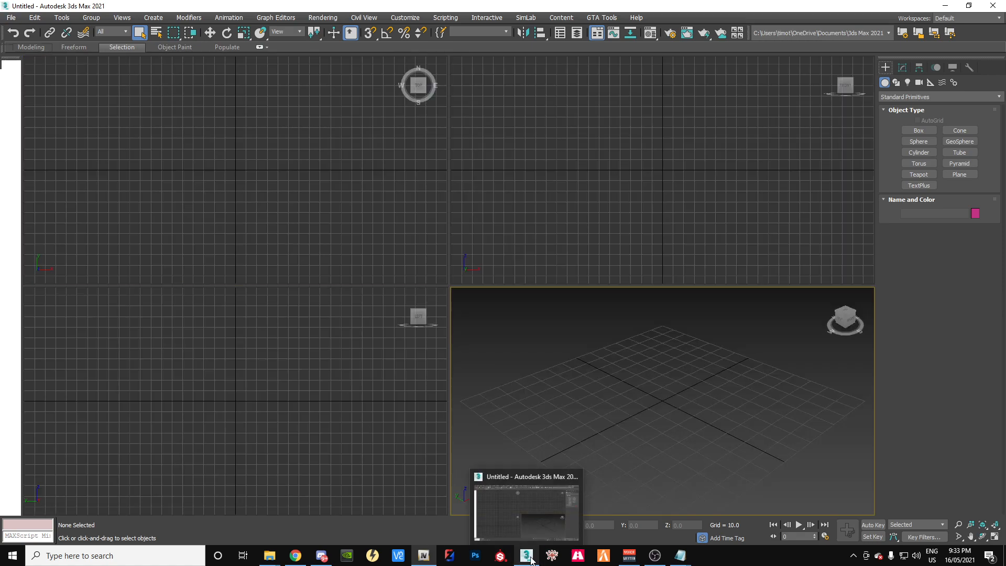
click(969, 67)
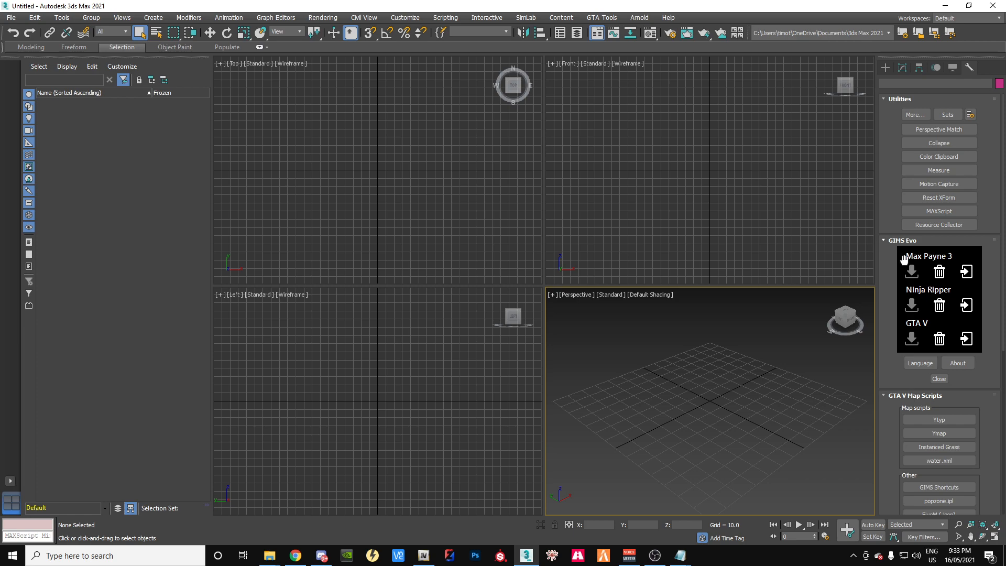
click(967, 339)
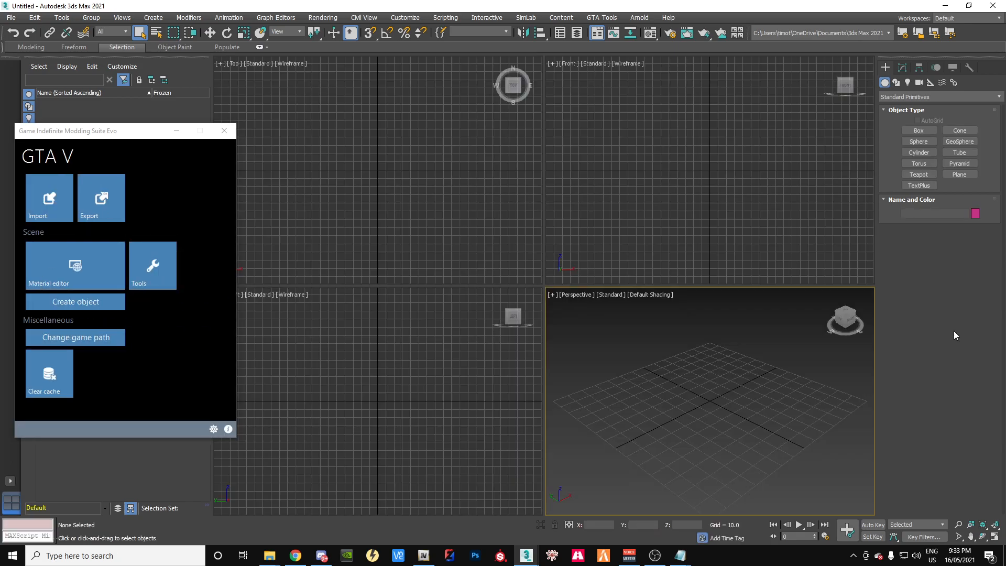
Step: Import lf_house_19_.odr from the house openiv_export folder and close the GIMS Evo window
click(49, 197)
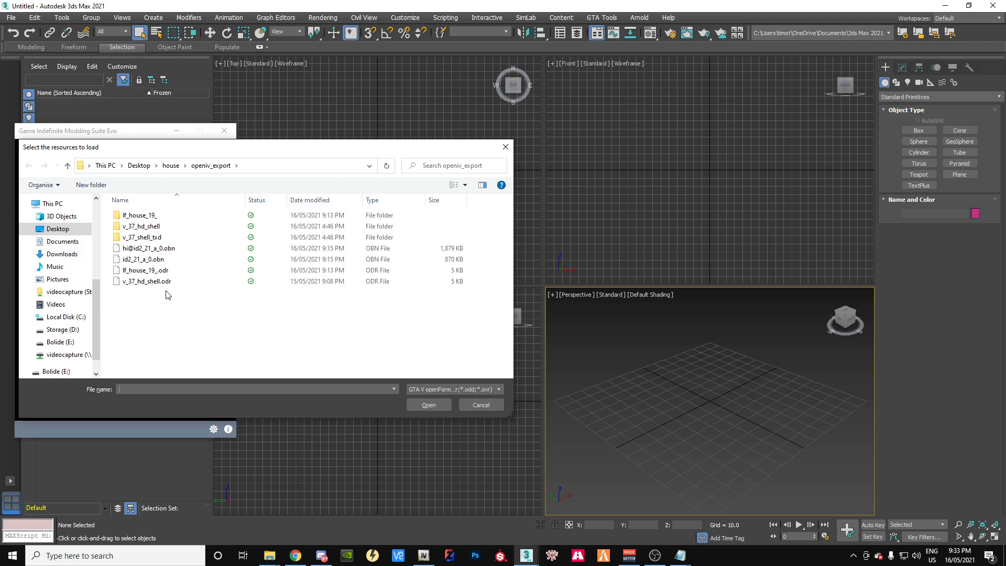
click(167, 270)
click(443, 404)
click(139, 216)
click(410, 405)
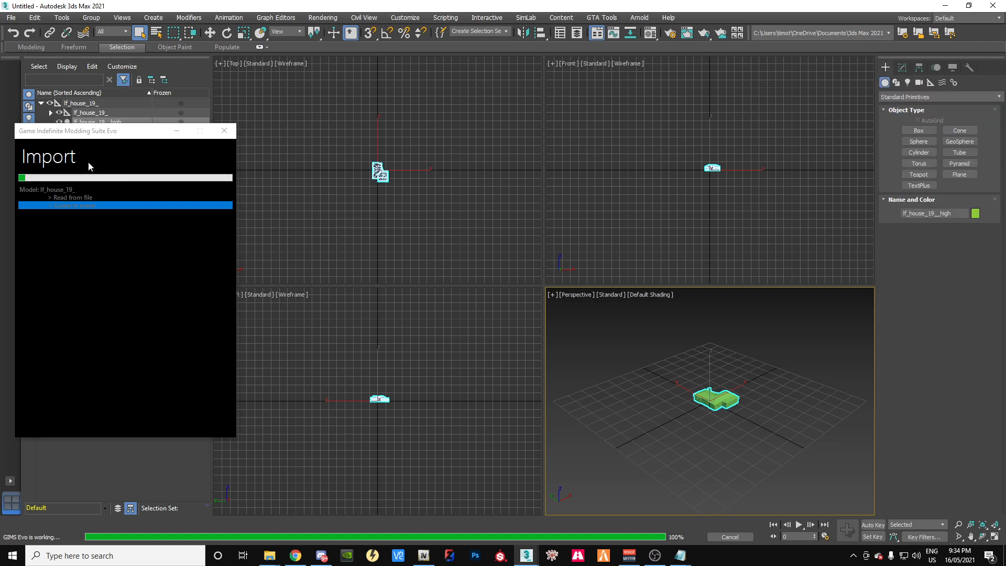
click(27, 155)
click(224, 131)
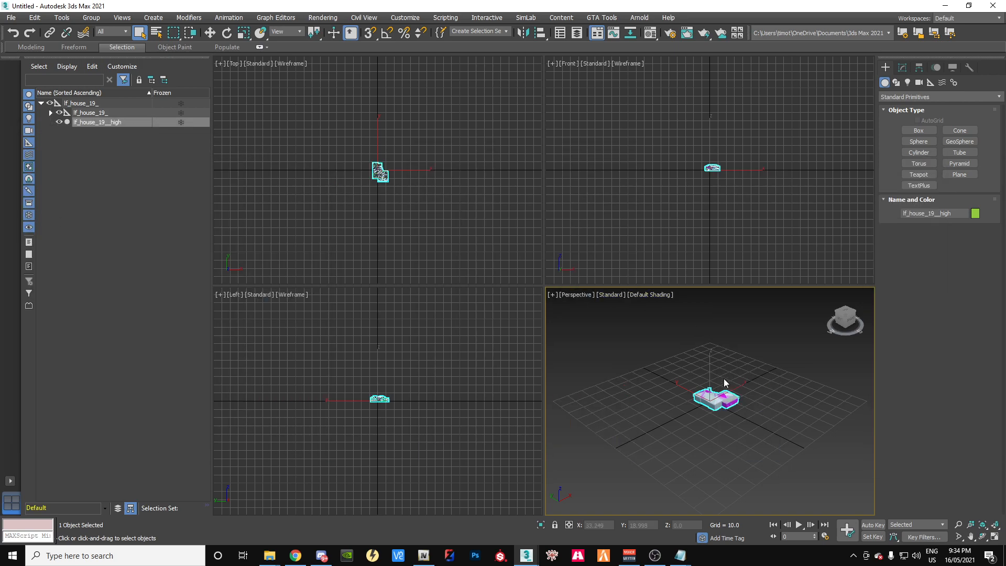
Step: Maximize the perspective view and examine the imported house model's roof and walls from different sides
click(995, 537)
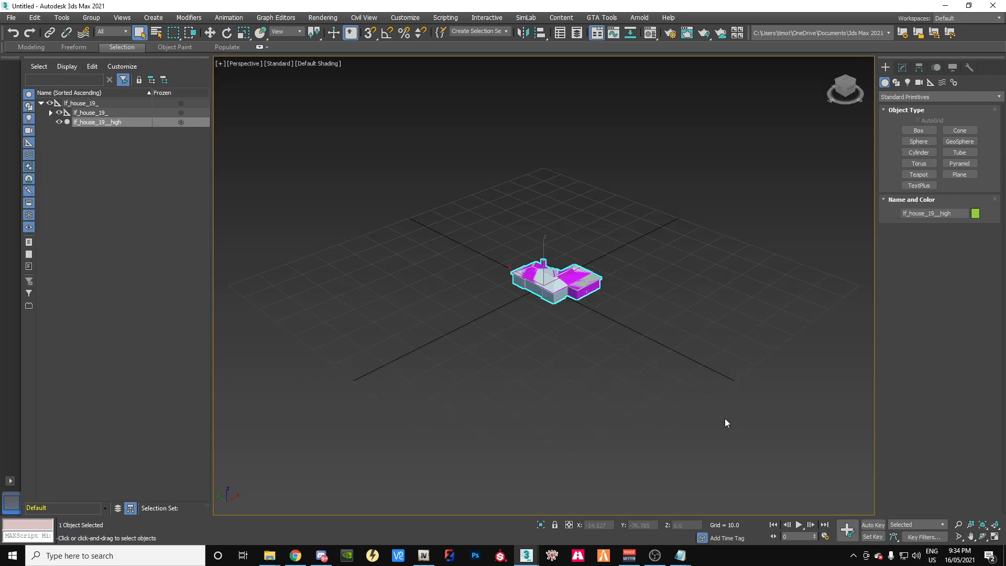
click(526, 315)
drag(845, 86, 854, 87)
key(w)
alt+middle_drag(544, 286, 549, 286)
scroll(549, 285, up, 6)
scroll(549, 284, down, 2)
click(41, 104)
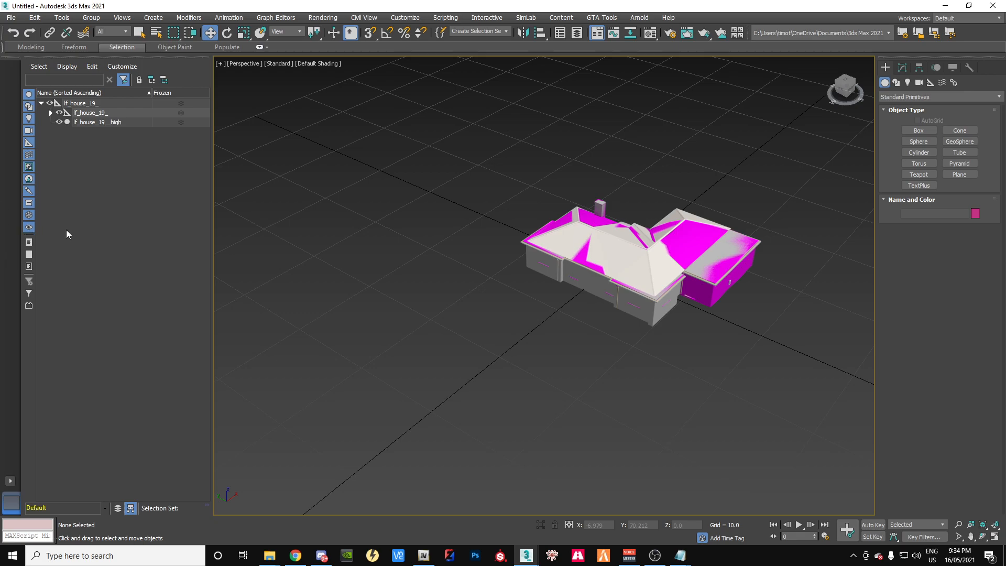
mouse_move(845, 90)
mouse_down()
mouse_move(871, 75)
mouse_move(740, 110)
mouse_move(724, 103)
mouse_up()
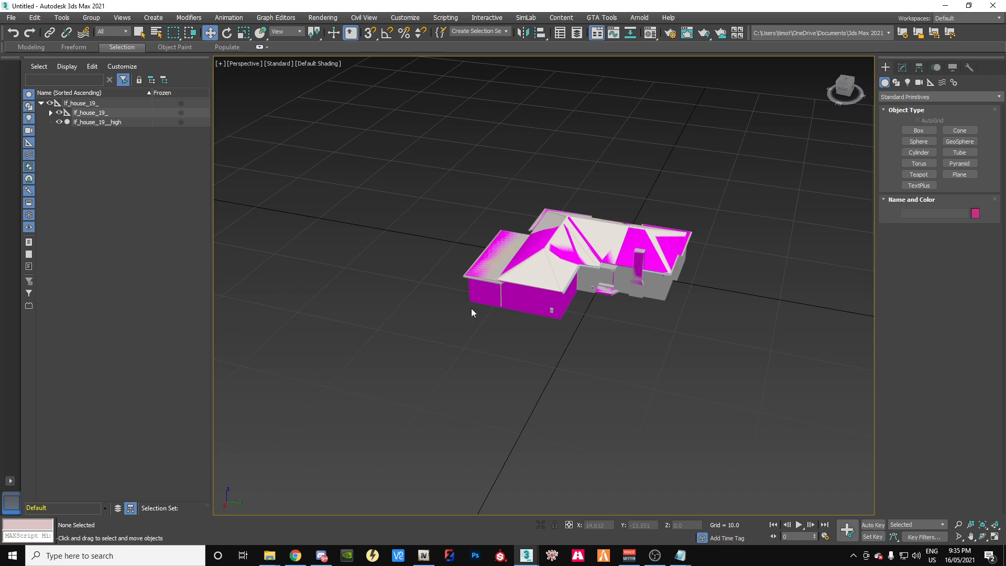
drag(844, 88, 864, 91)
mouse_move(771, 90)
mouse_down()
mouse_move(834, 58)
mouse_move(882, 81)
mouse_move(846, 83)
mouse_up()
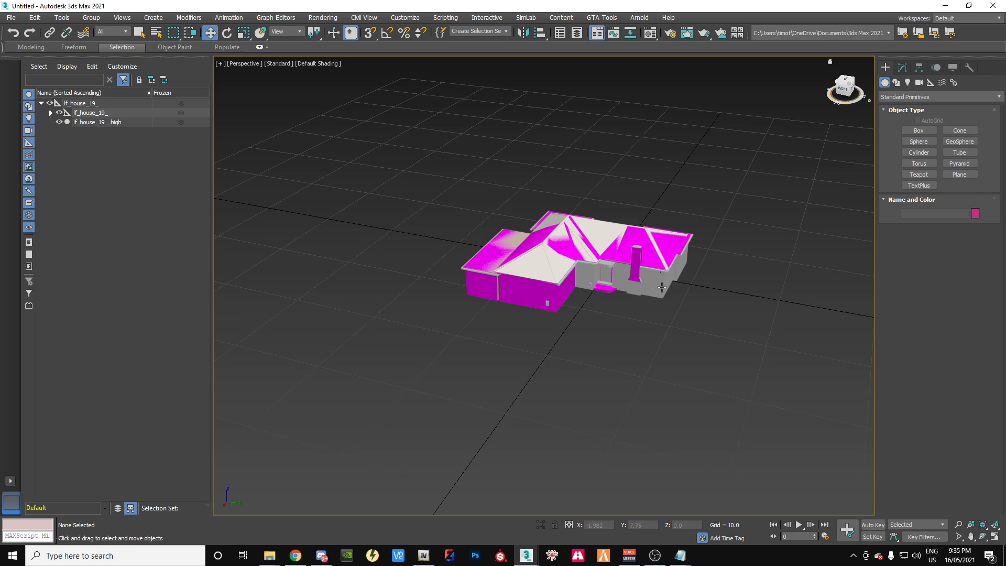
scroll(598, 276, up, 6)
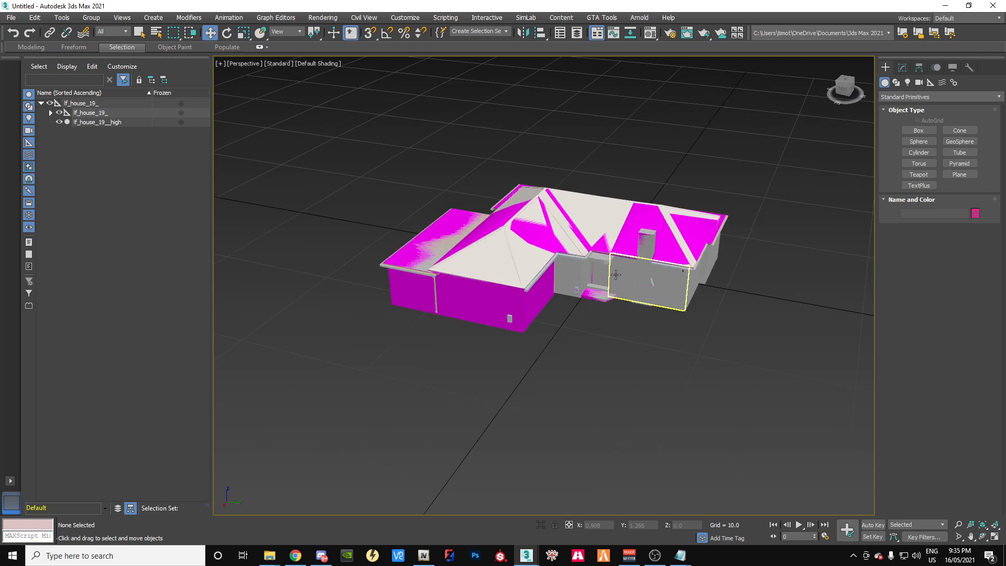
scroll(598, 276, down, 6)
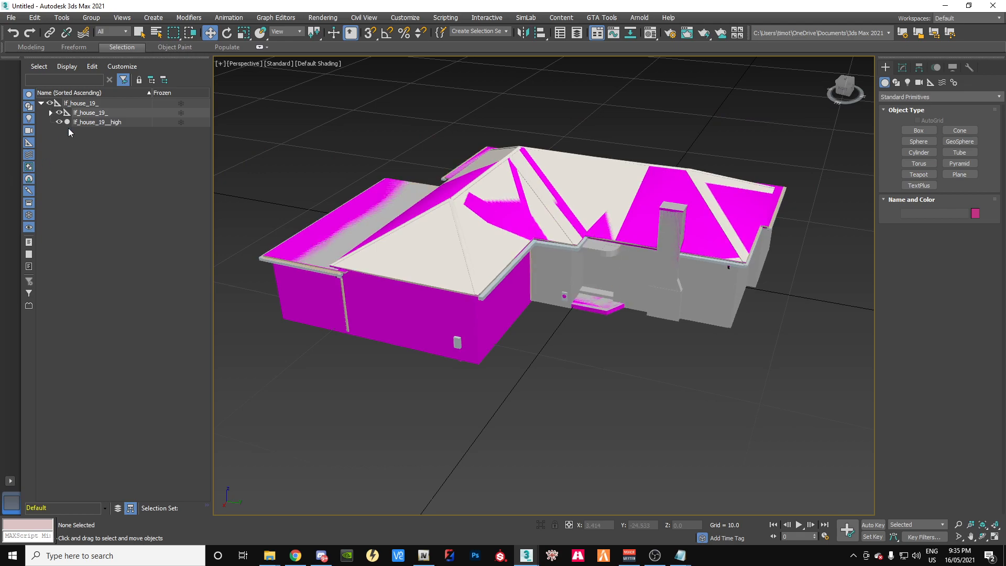
Step: Delete the nested lf_house_19_ collision group with its children 0x1, 0x2 and 0x3, keeping the lf_house_19__high mesh
click(50, 113)
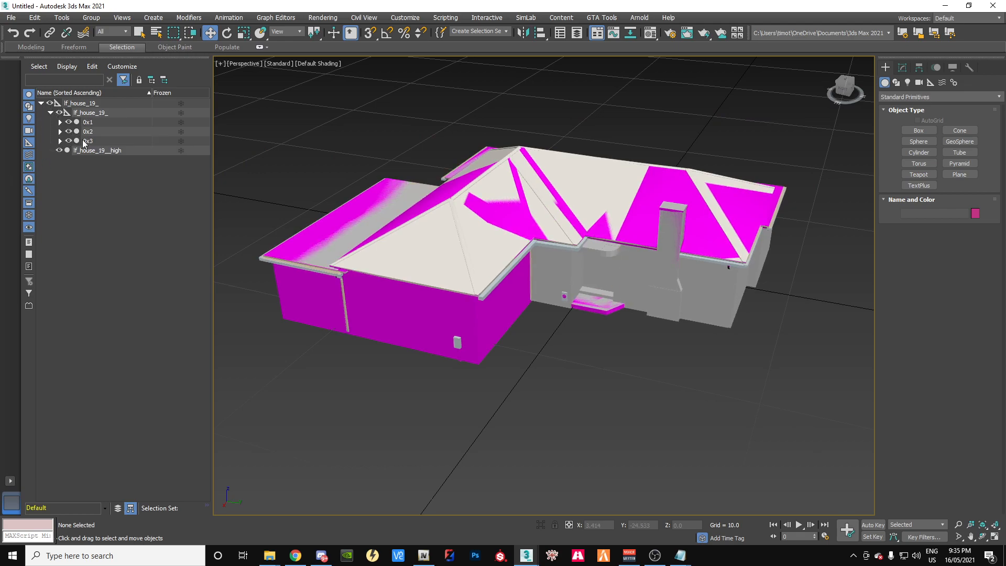
double_click(86, 112)
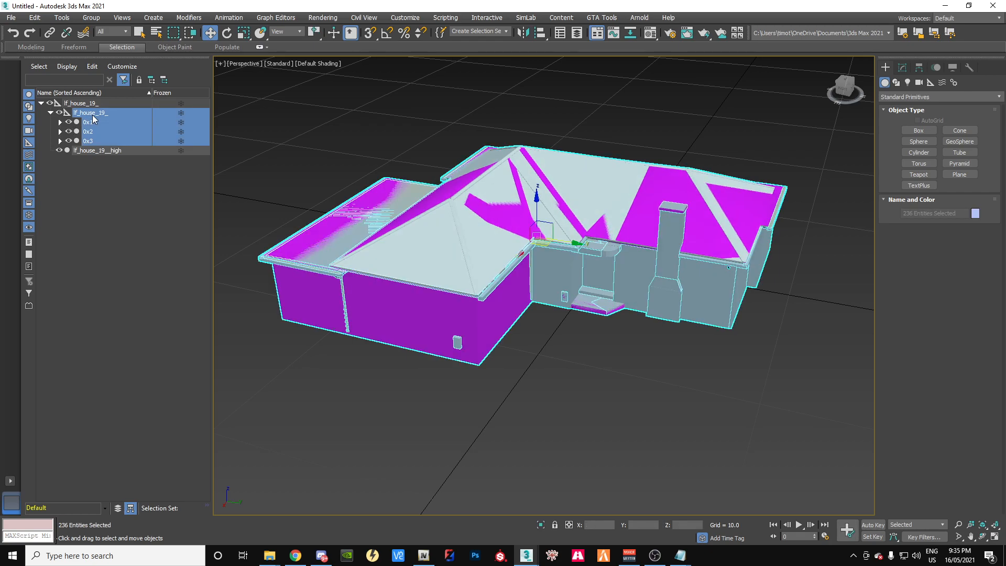
right_click(103, 112)
click(137, 164)
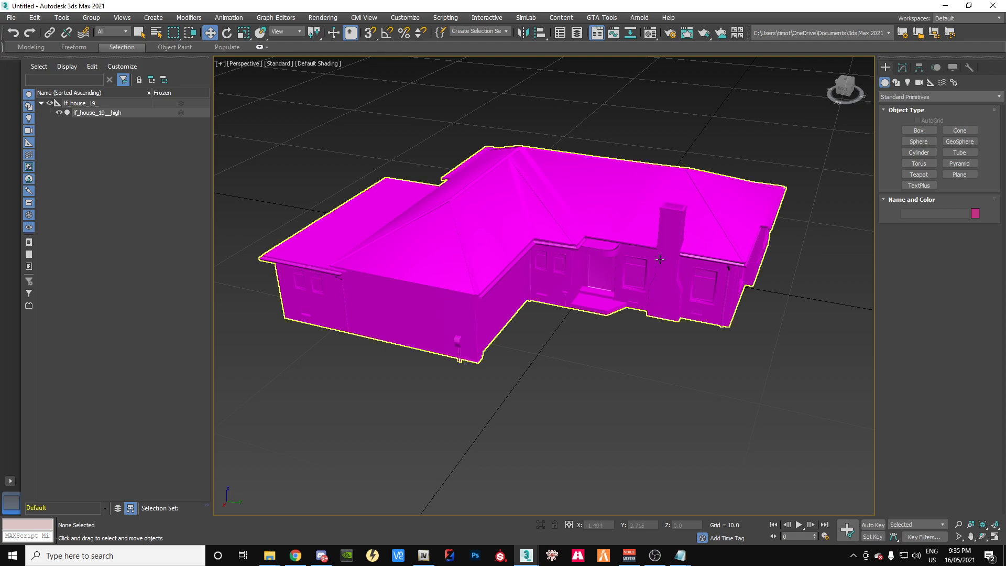
Step: Delete the polygons filling the front doorway of the lf_house_19__high mesh and check the opening from different sides
click(96, 115)
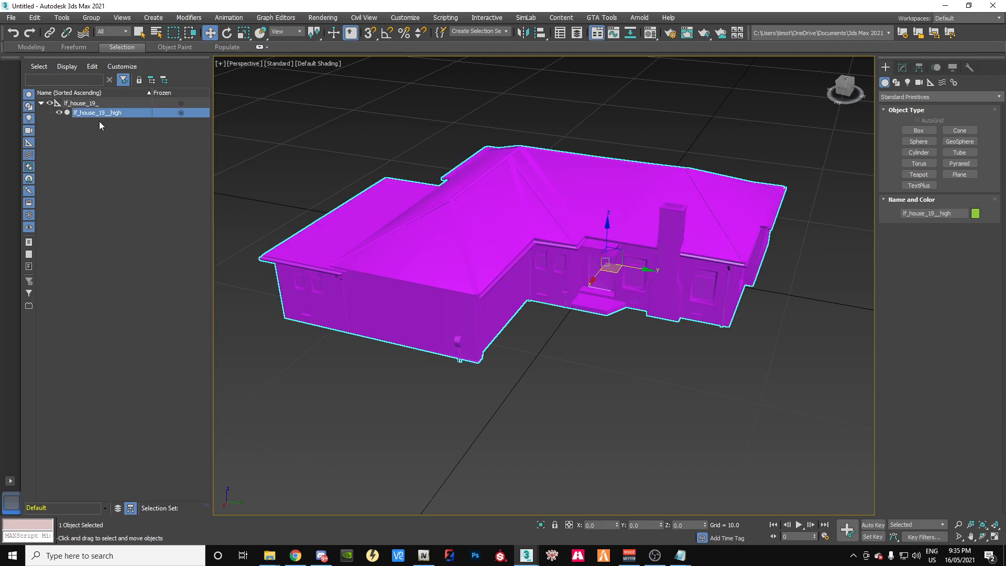
click(903, 67)
click(898, 121)
click(886, 121)
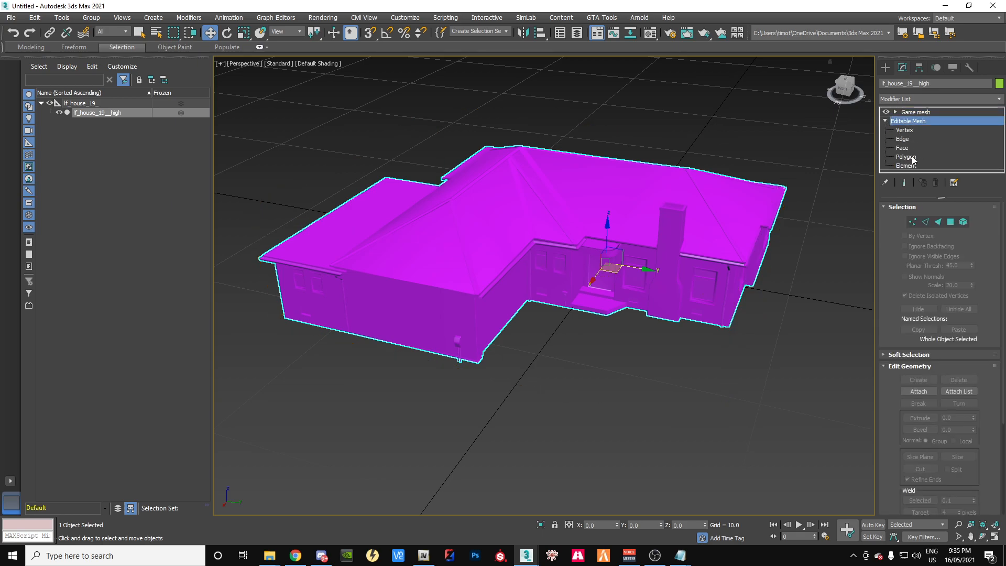
key(4)
click(600, 281)
key(Delete)
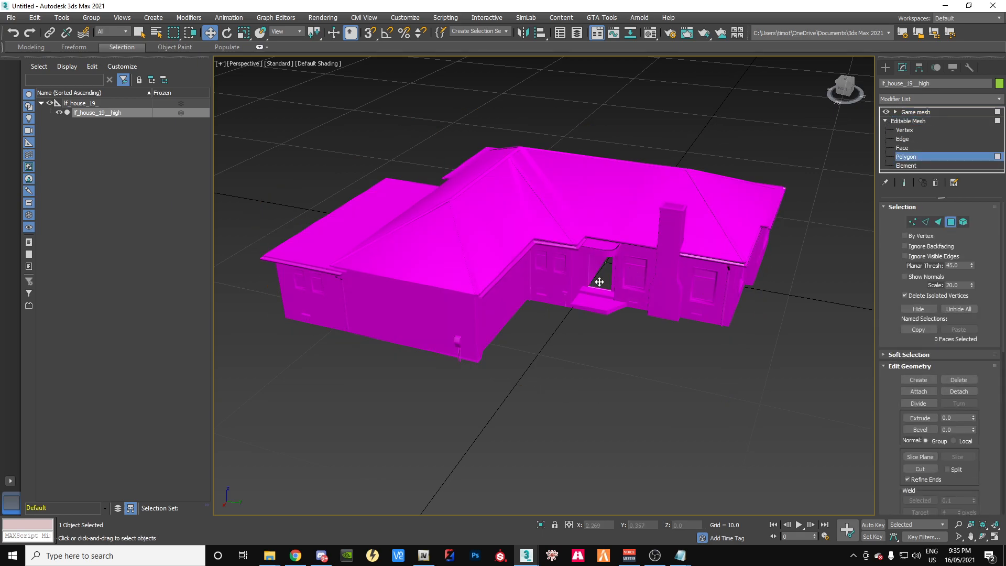
mouse_move(845, 90)
mouse_down()
mouse_move(842, 75)
mouse_move(760, 47)
mouse_move(749, 62)
mouse_up()
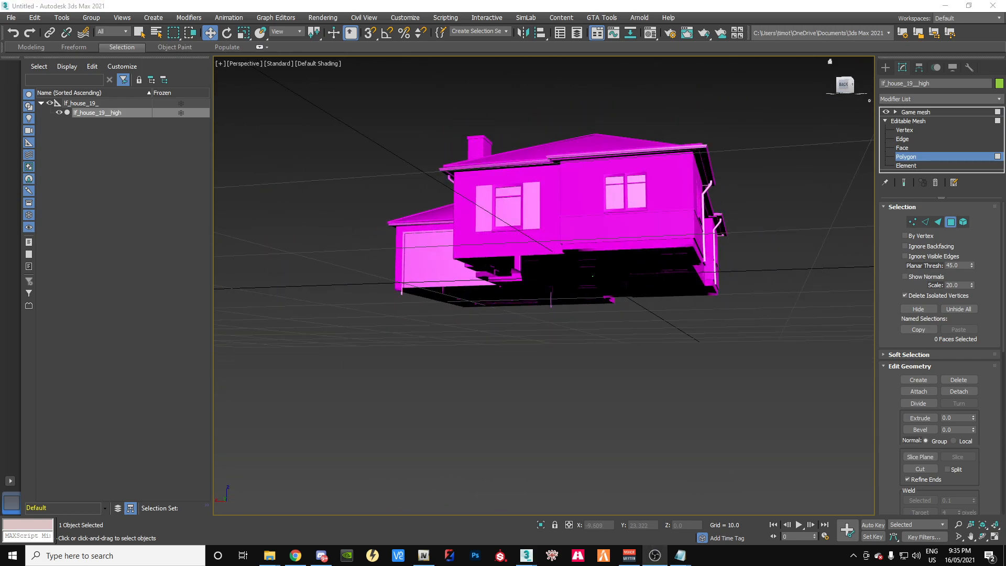
click(949, 345)
alt+middle_drag(703, 157, 546, 231)
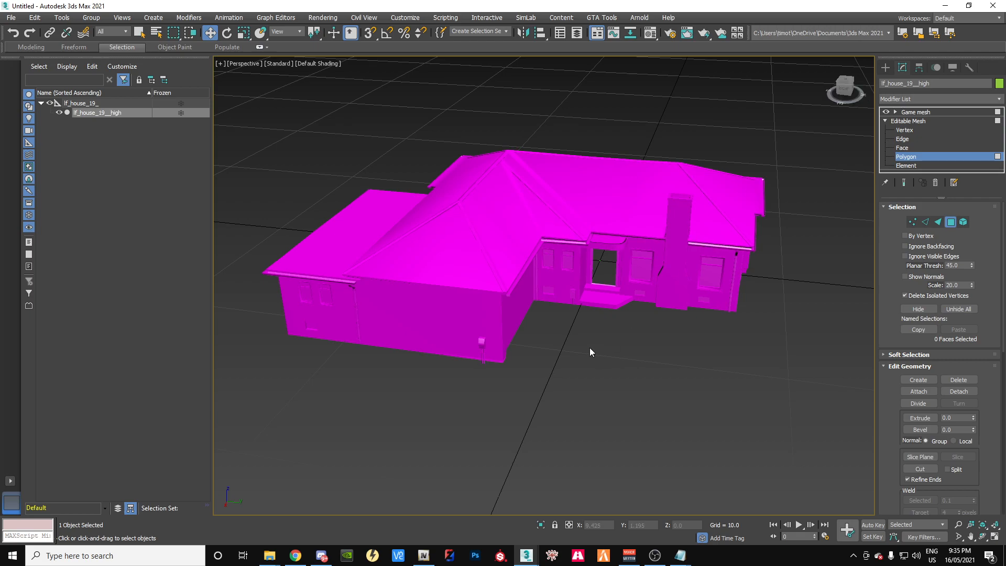
drag(842, 100, 849, 93)
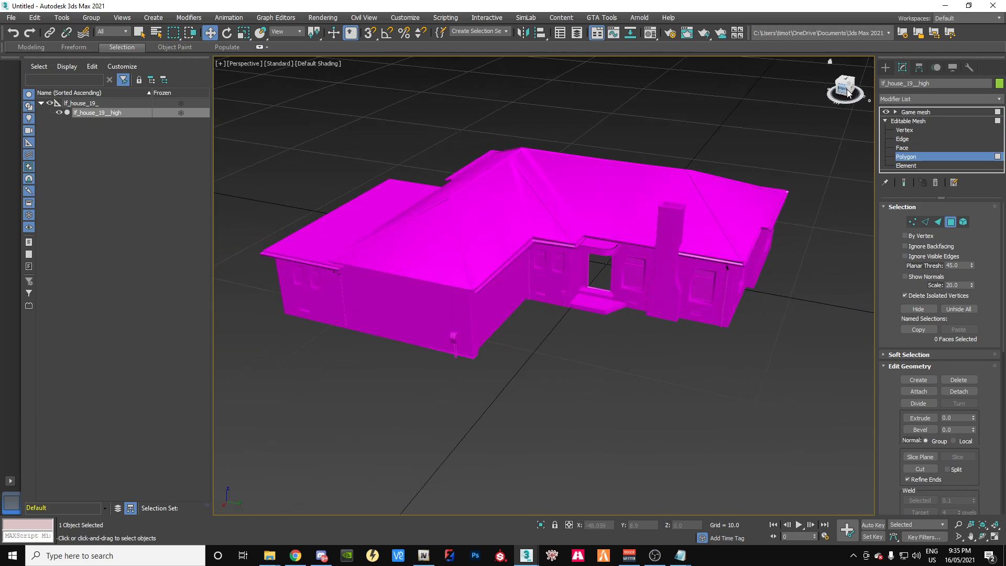
Step: Display the scene in wireframe and create a box about 17.0 long, 8.7 wide and 3.1 high inside the house's main wing
key(F3)
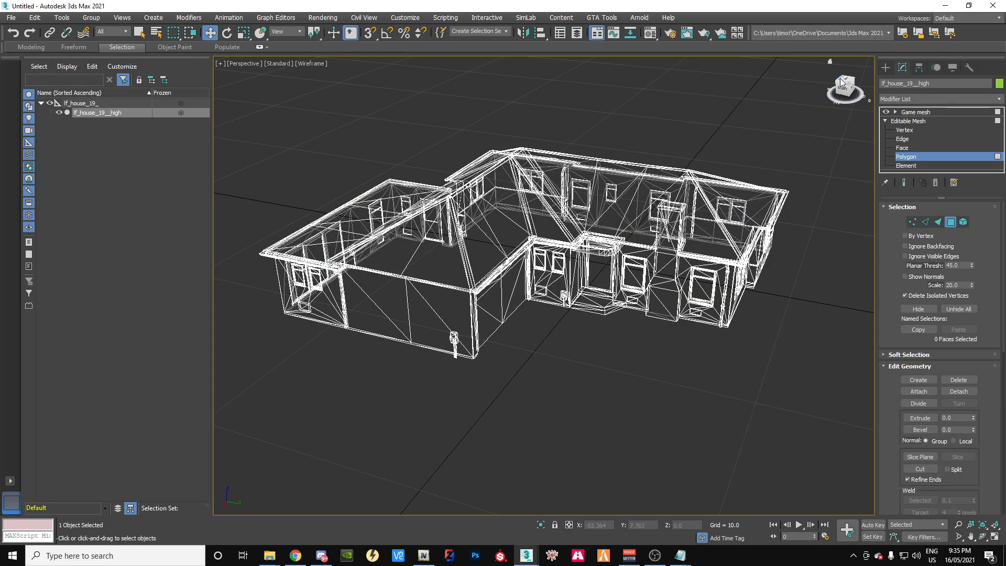
mouse_move(849, 85)
mouse_down()
mouse_move(791, 111)
mouse_move(744, 85)
mouse_move(781, 109)
mouse_move(850, 80)
mouse_move(816, 72)
mouse_move(845, 90)
mouse_up()
scroll(656, 370, down, 3)
middle_drag(656, 372, 602, 321)
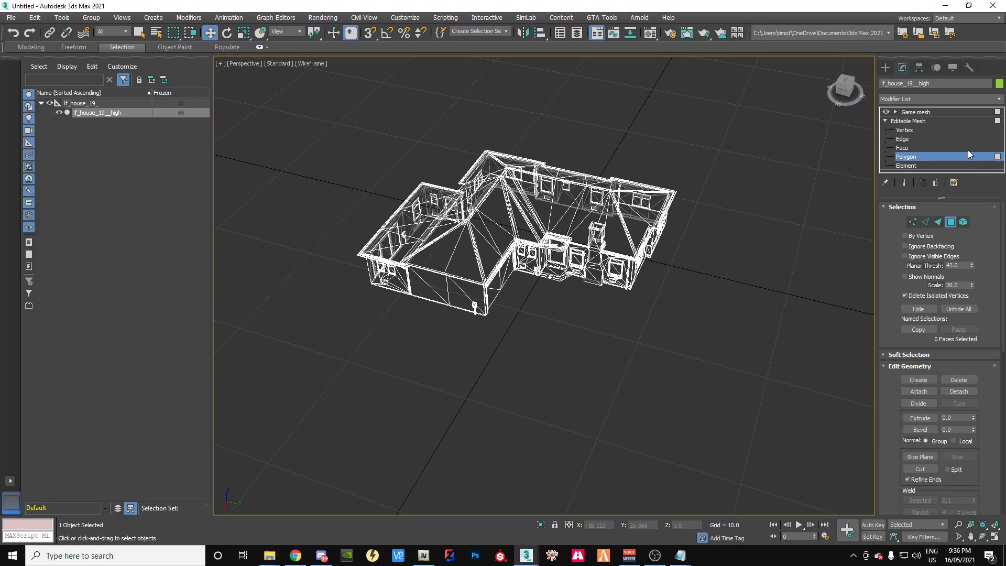
click(885, 68)
click(916, 130)
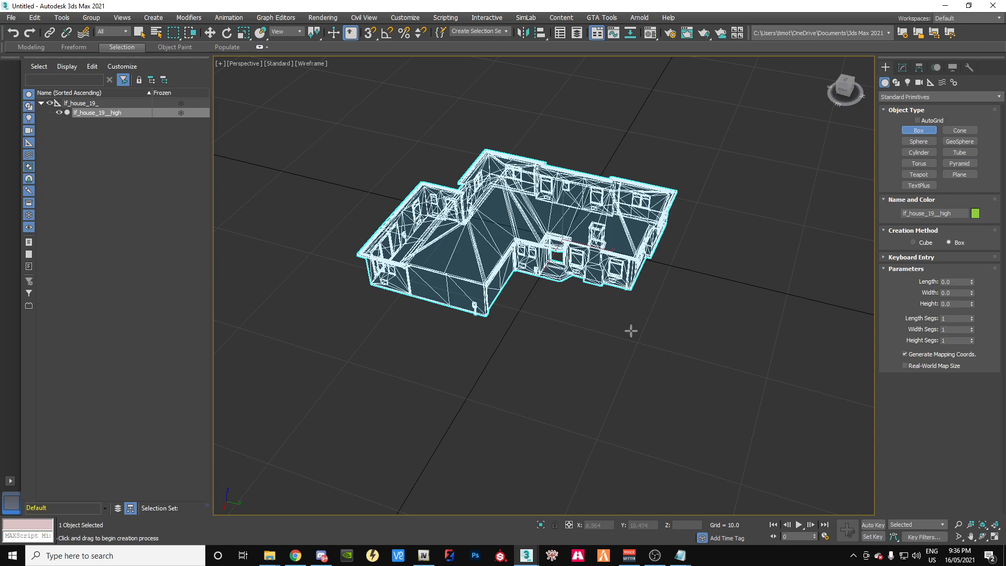
drag(847, 94, 857, 102)
alt+middle_drag(585, 328, 548, 312)
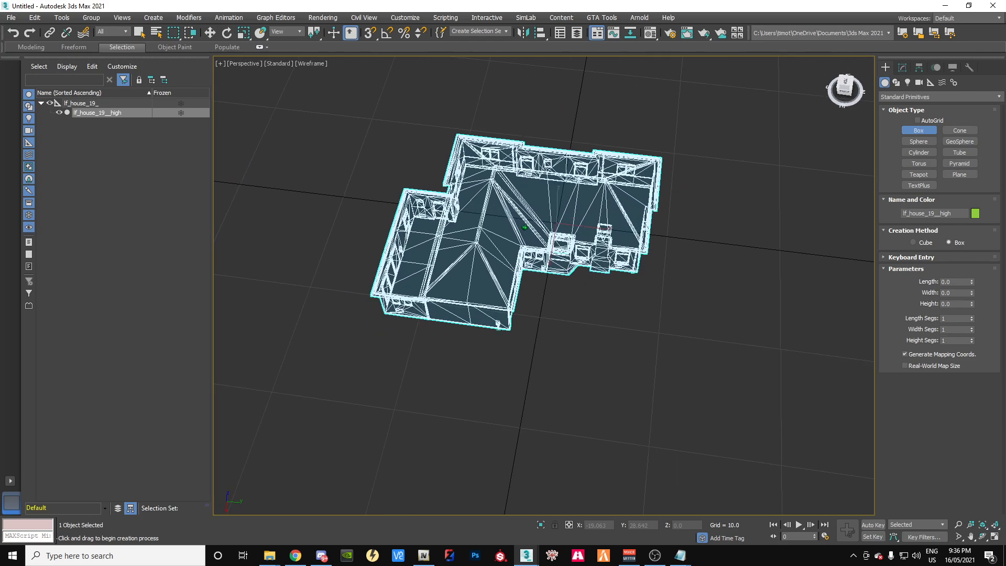
scroll(615, 286, up, 3)
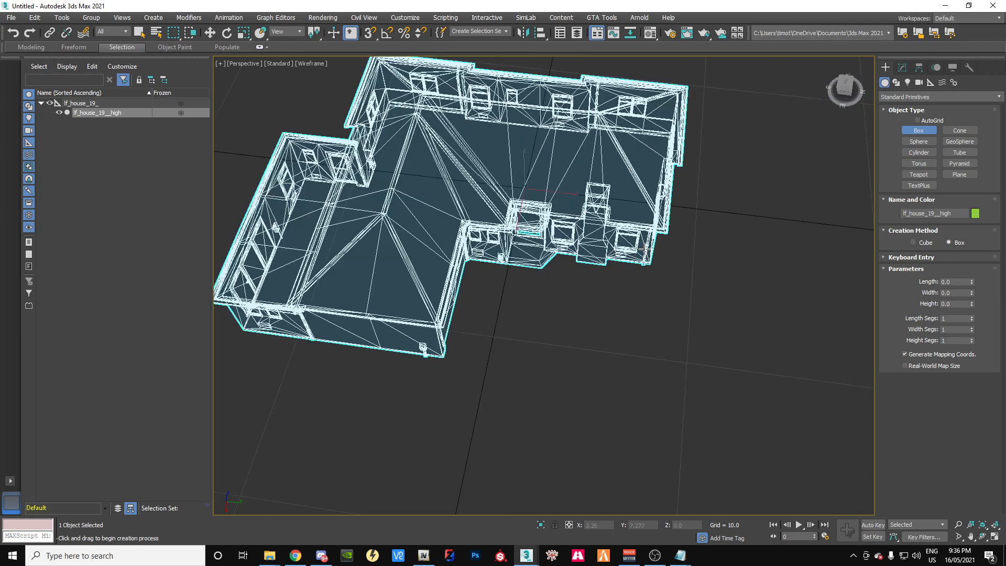
drag(649, 253, 391, 105)
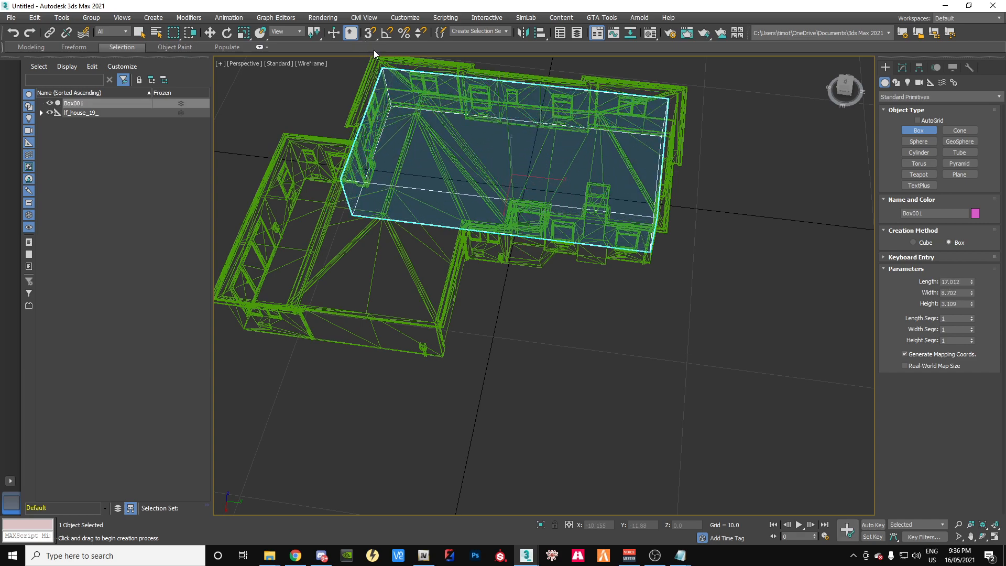
Step: Return to shaded display and hide lf_house_19_ and its lf_house_19__high mesh, leaving only the box shown
mouse_move(846, 87)
mouse_down()
mouse_move(800, 45)
mouse_move(849, 83)
mouse_up()
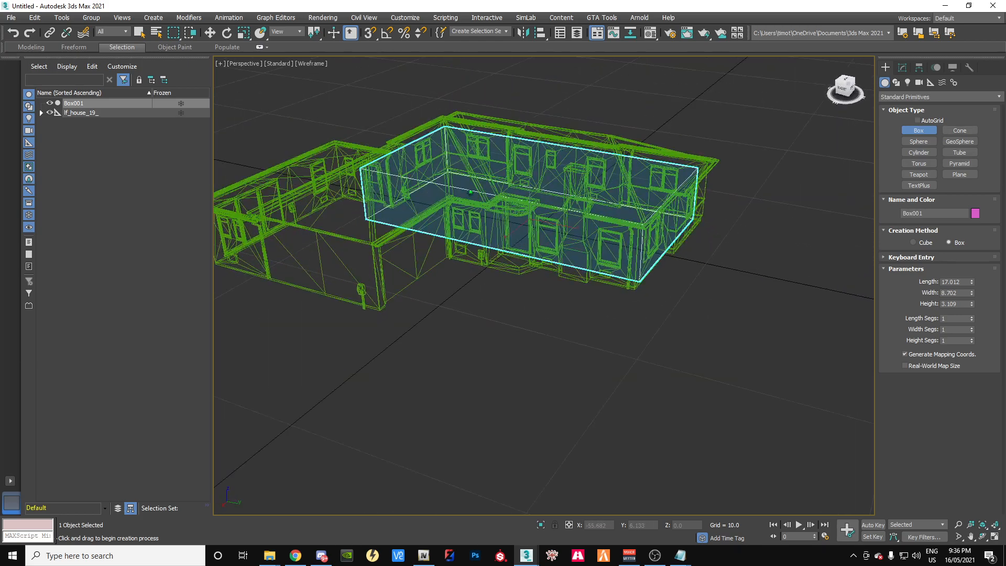
key(F3)
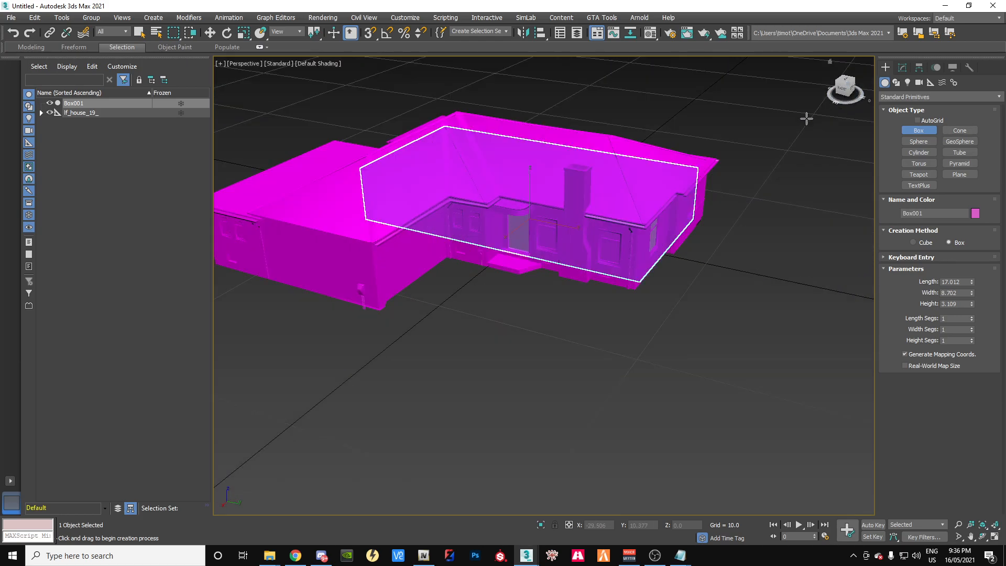
click(50, 111)
click(41, 113)
click(59, 121)
mouse_move(470, 192)
alt+middle_down()
mouse_move(493, 192)
mouse_move(451, 193)
mouse_move(466, 192)
alt+middle_up()
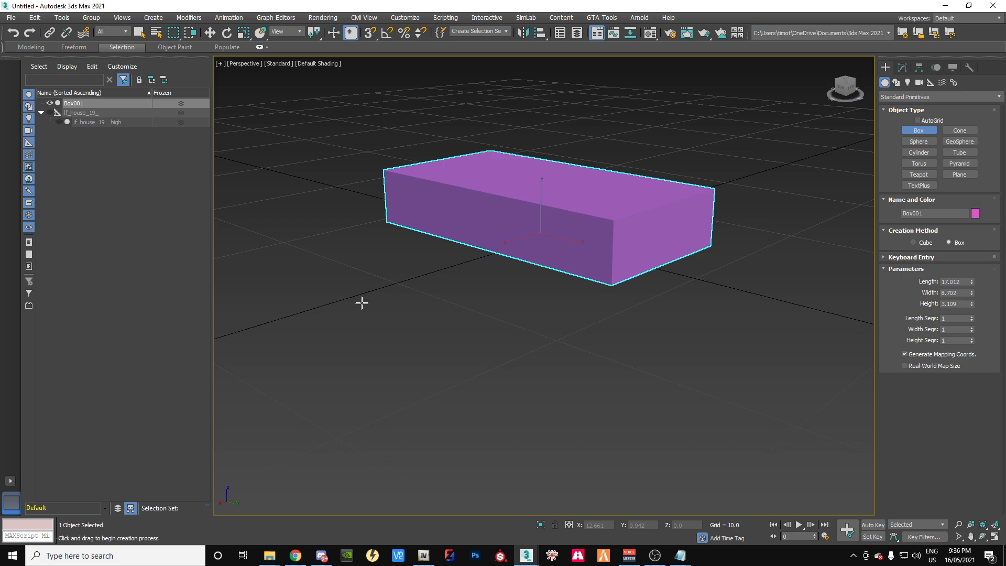
alt+middle_drag(468, 193, 470, 193)
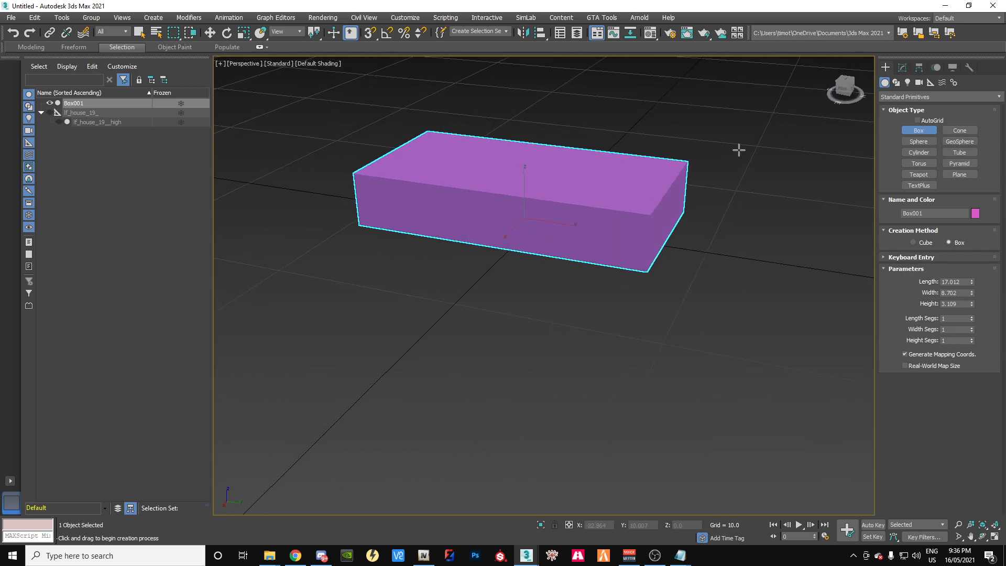
Step: Convert the box to an Editable Poly
click(902, 68)
right_click(922, 116)
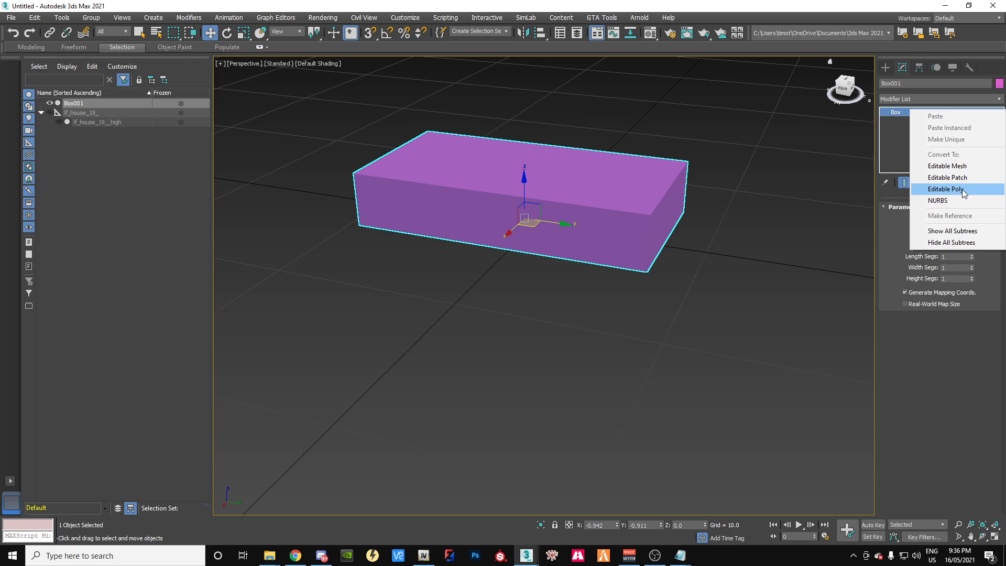
click(963, 190)
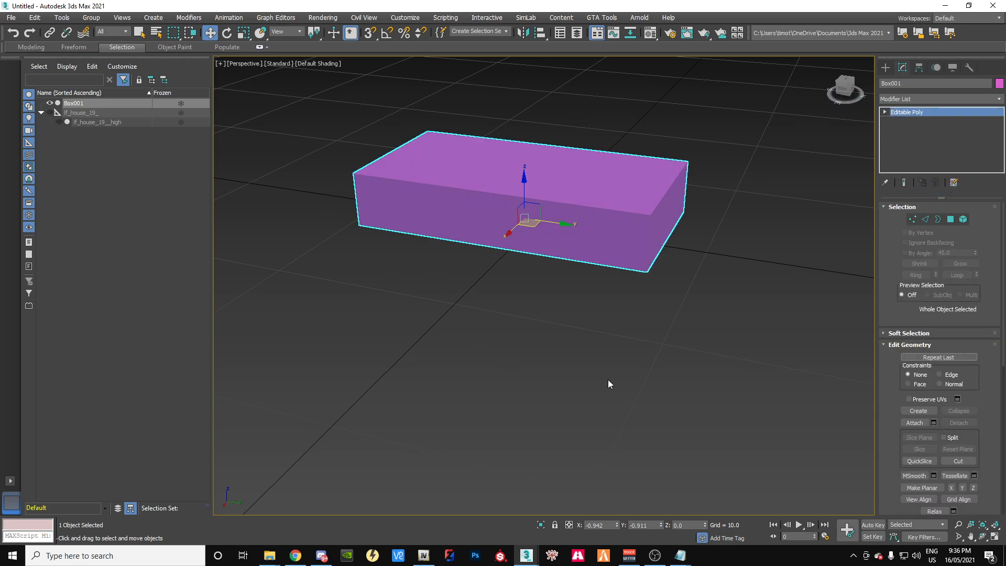
Step: Flip all of the box's polygons so their faces point inward
click(950, 221)
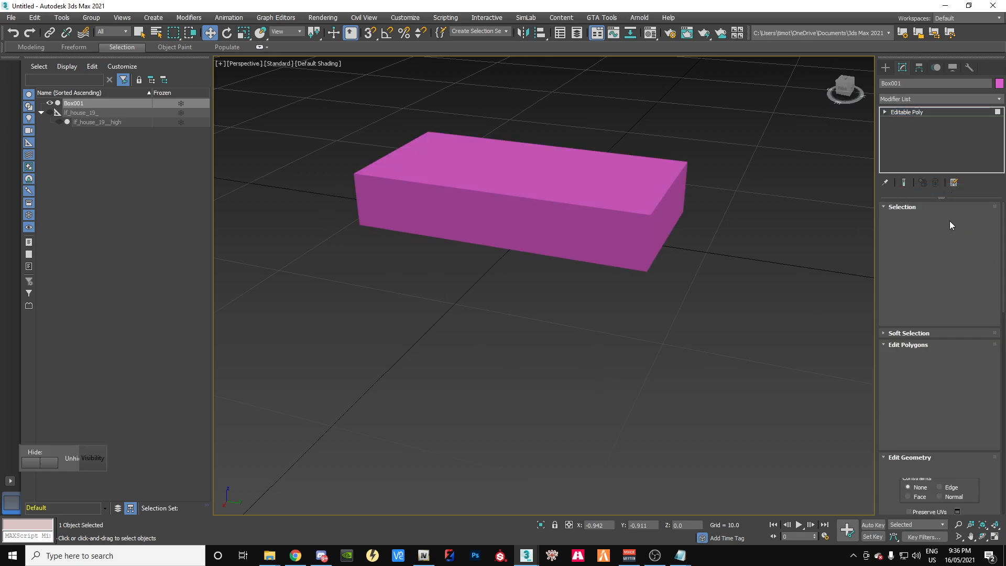
key(ctrl+a)
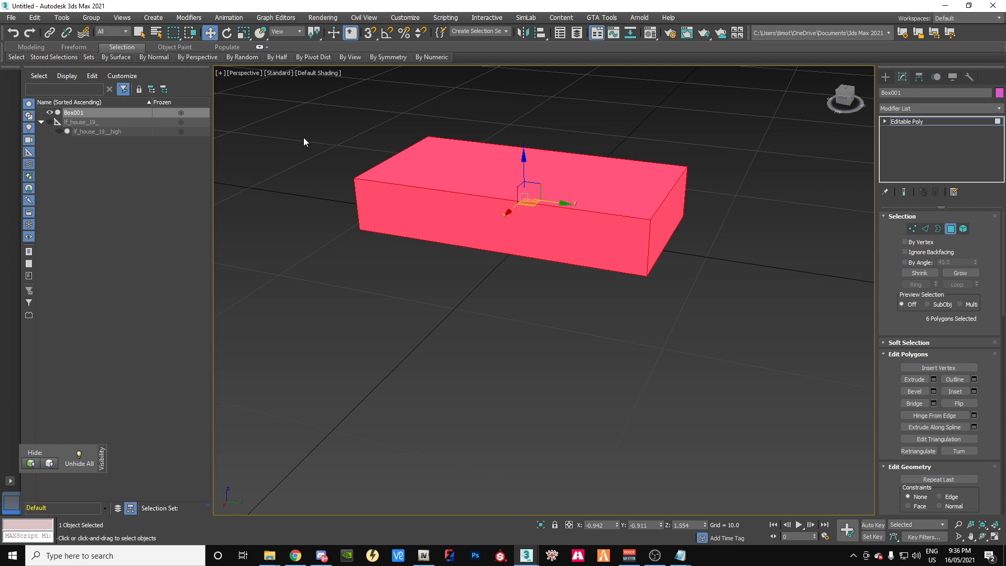
click(959, 403)
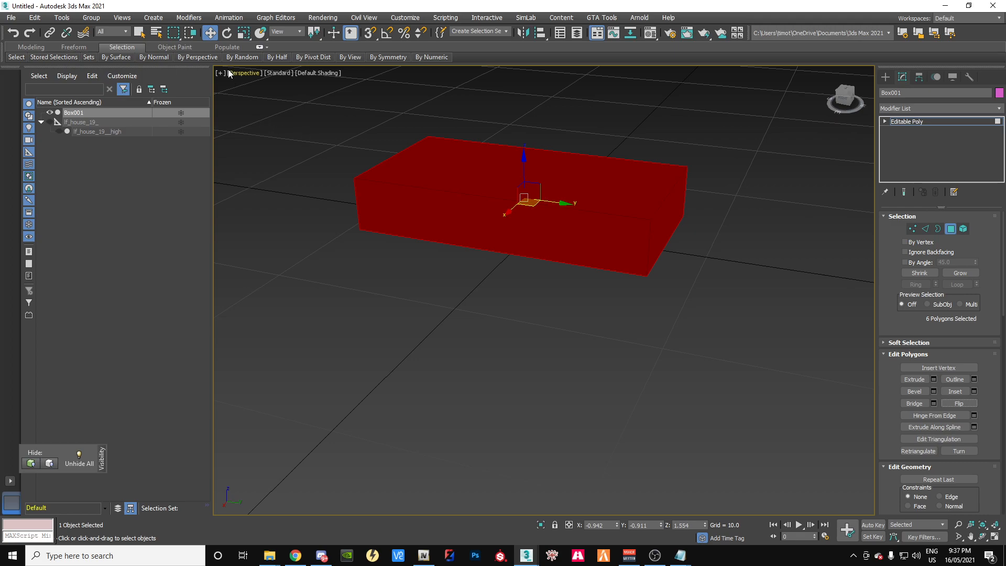
click(605, 366)
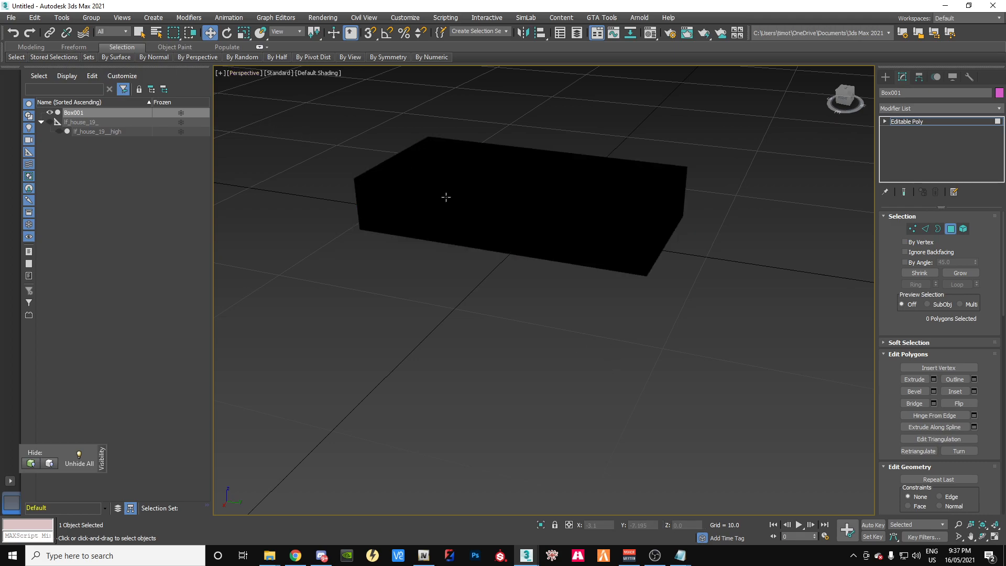
Step: Enable the xView Face Orientation display and inspect the direction of the box's faces
drag(307, 106, 784, 332)
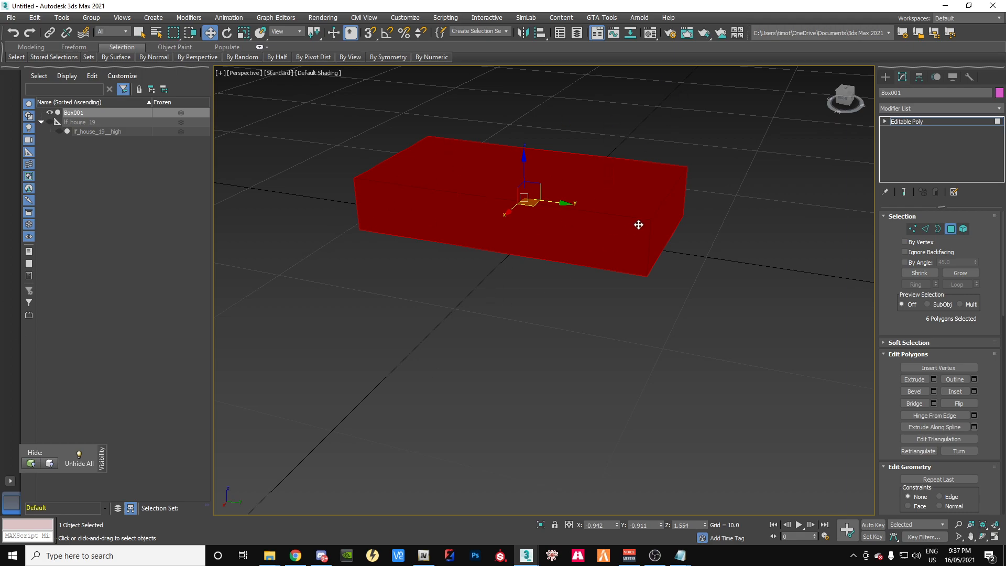
click(220, 74)
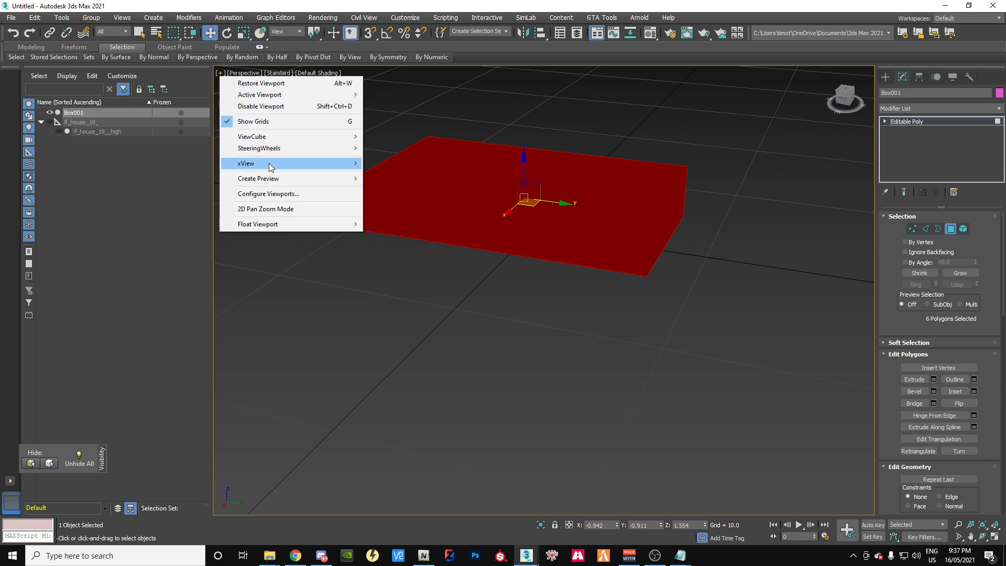
mouse_move(271, 167)
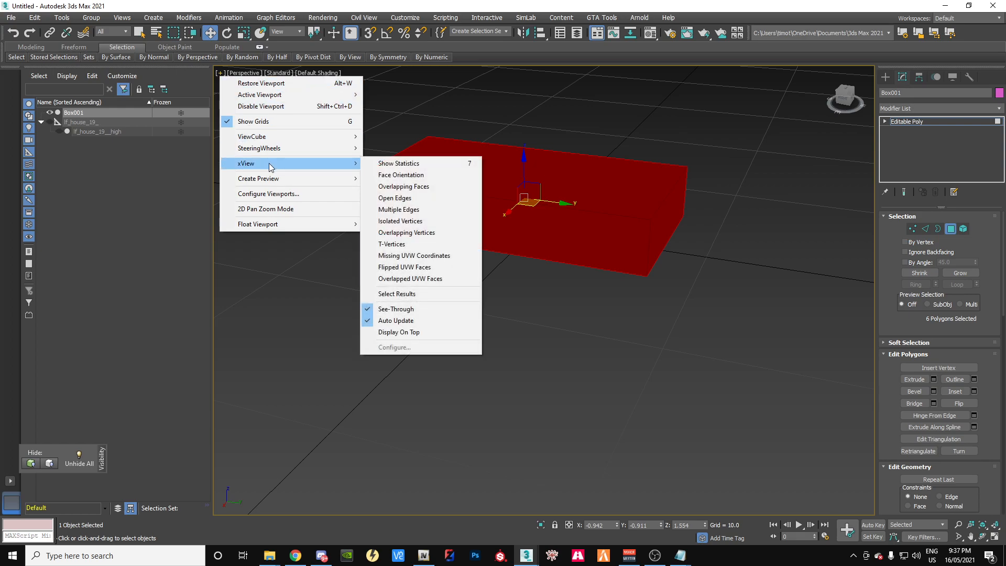
click(399, 176)
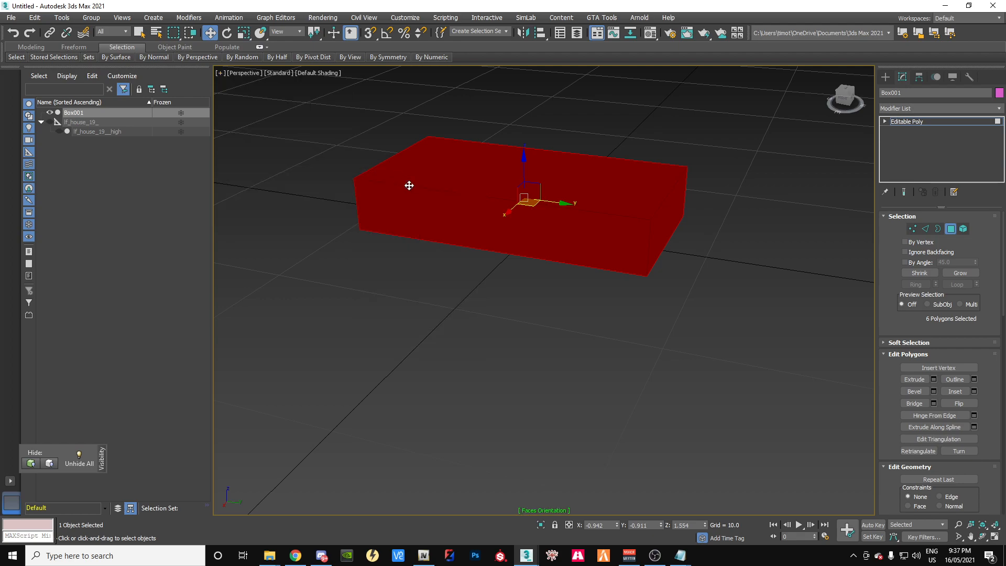
click(594, 328)
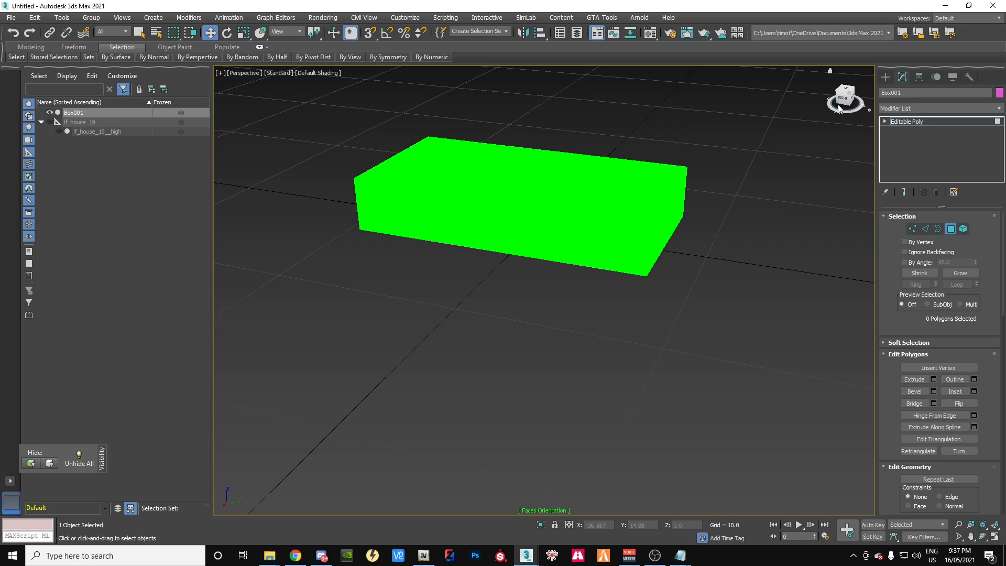
mouse_move(851, 100)
mouse_down()
mouse_move(886, 108)
mouse_move(852, 104)
mouse_up()
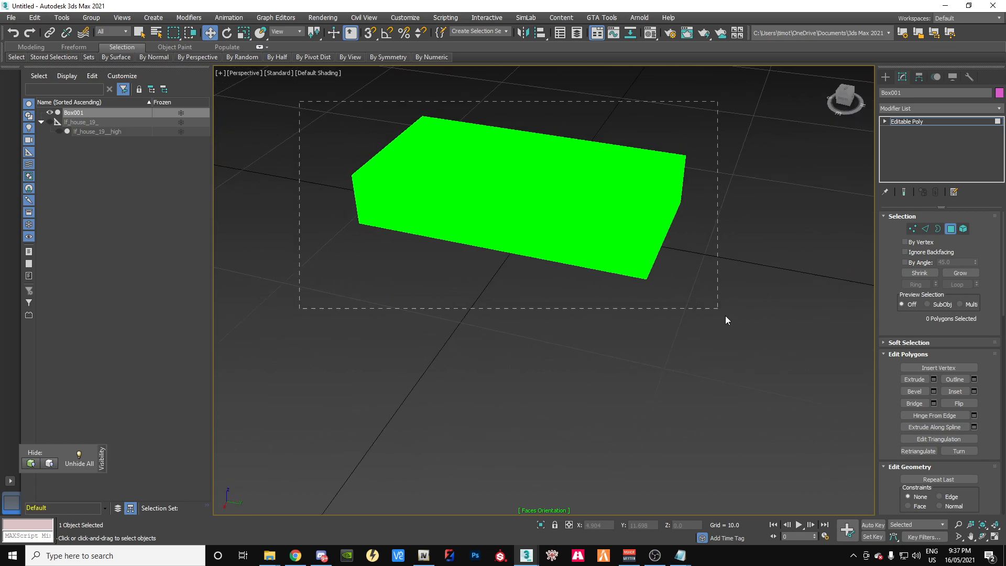
Step: Flip all of the box's polygons outward, compare the face orientation from several angles, and flip them back inward
drag(719, 313, 719, 314)
click(949, 404)
click(405, 329)
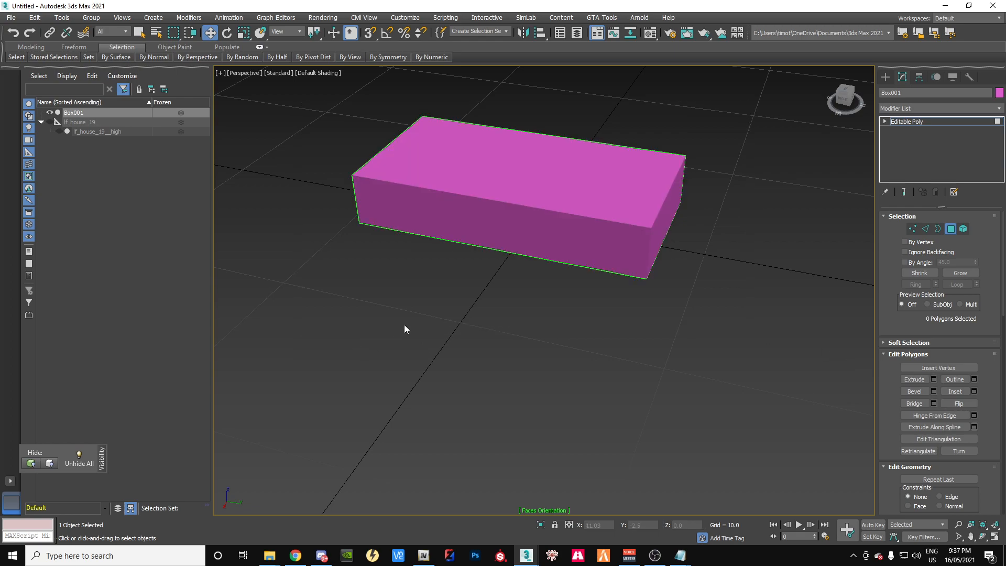
drag(852, 100, 776, 84)
alt+middle_drag(470, 198, 175, 83)
drag(744, 340, 745, 341)
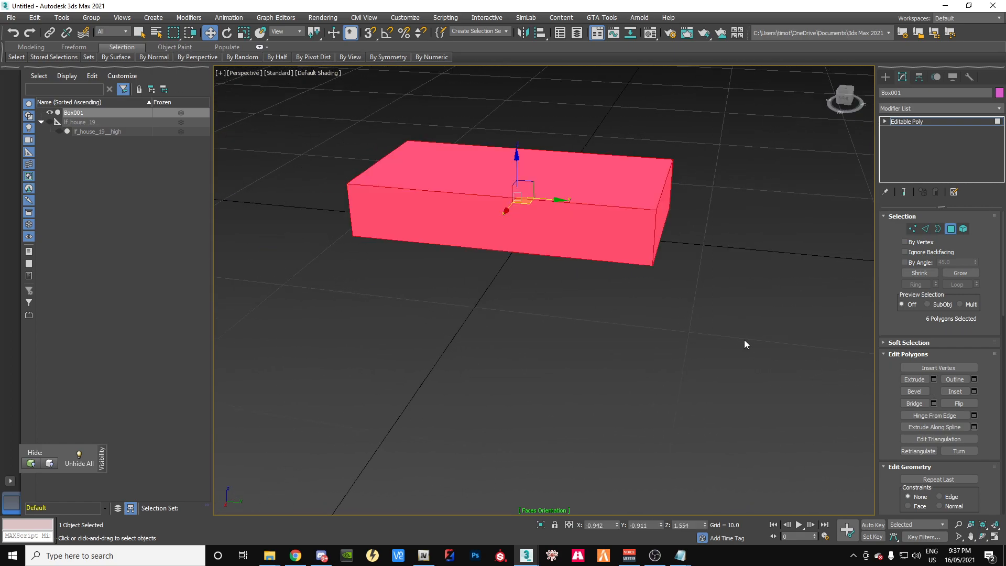
click(959, 404)
click(701, 351)
alt+middle_drag(470, 198, 471, 198)
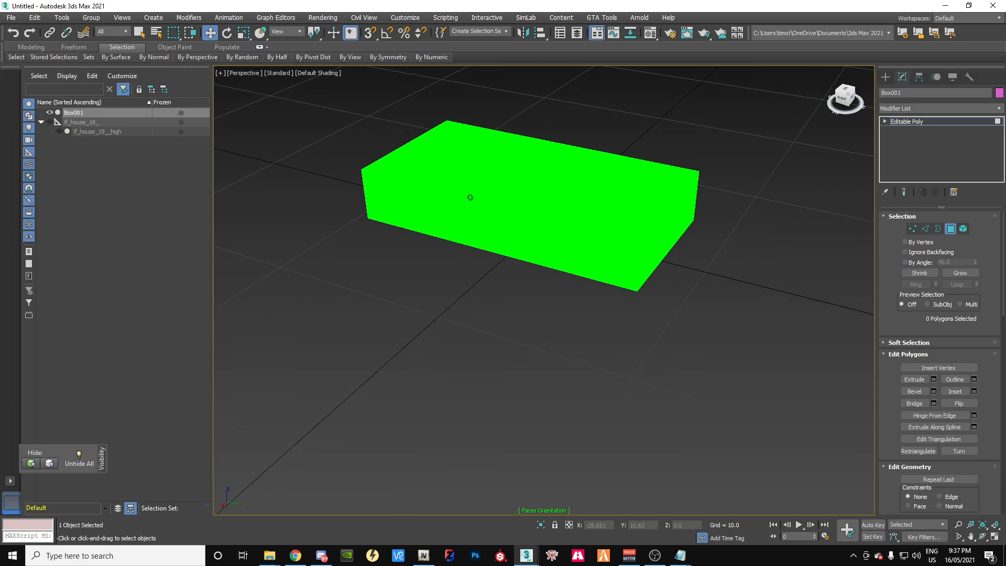
Step: Turn off the Faces Orientation display and review where the viewport's xView options are found
click(545, 509)
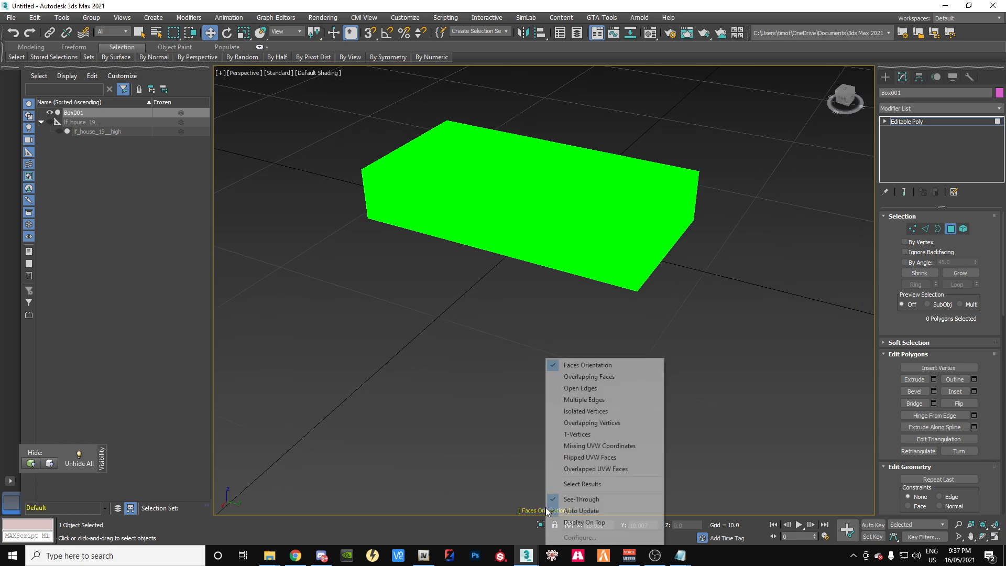
click(583, 365)
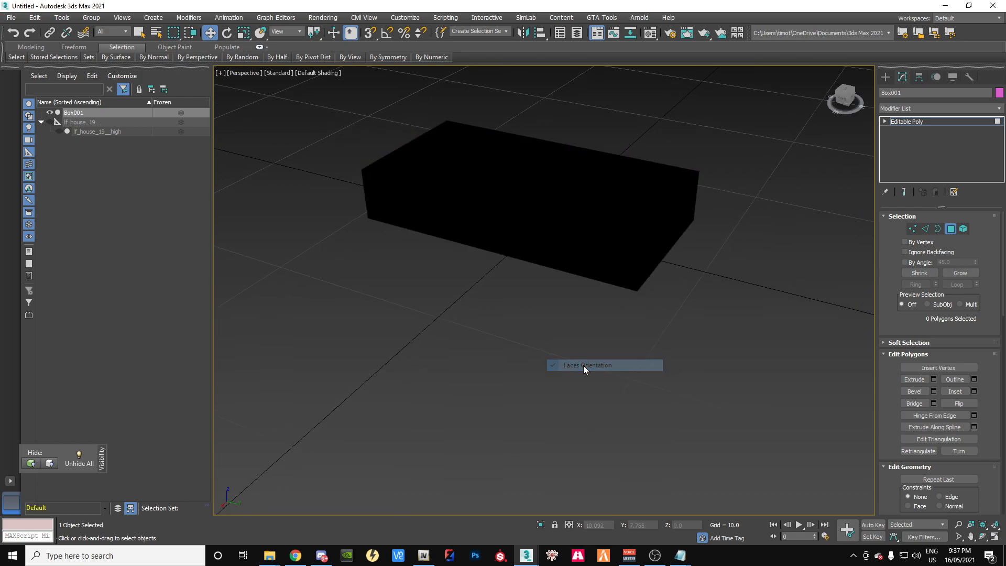
click(222, 73)
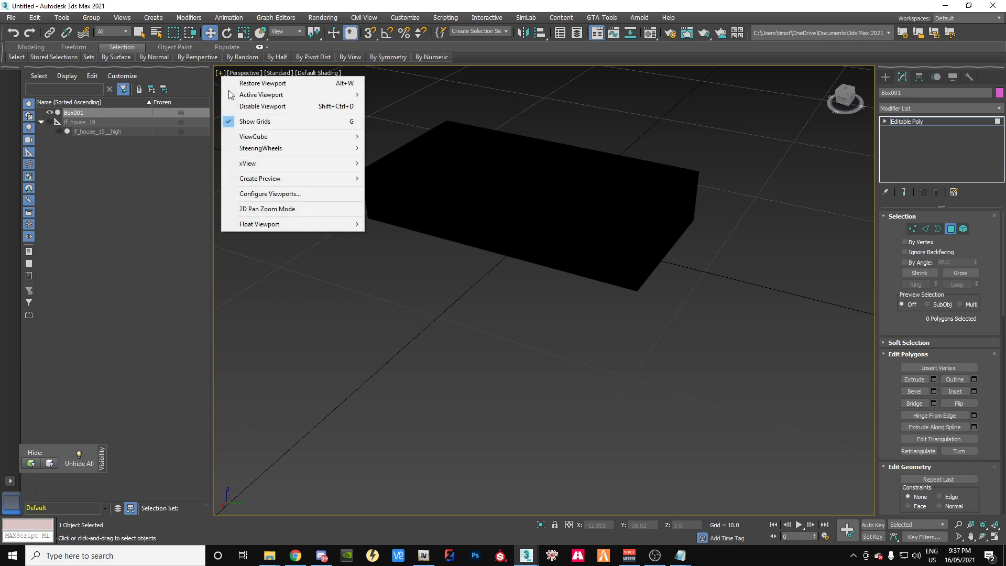
click(394, 106)
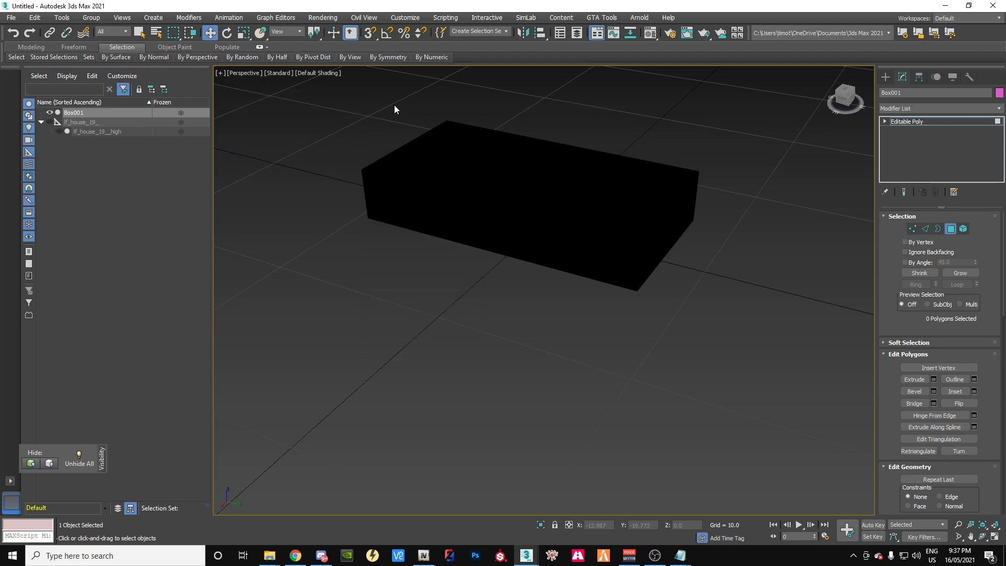
Step: Unhide the lf_house_19__high mesh and display the viewport in wireframe to show the box inside the house
click(59, 132)
key(F3)
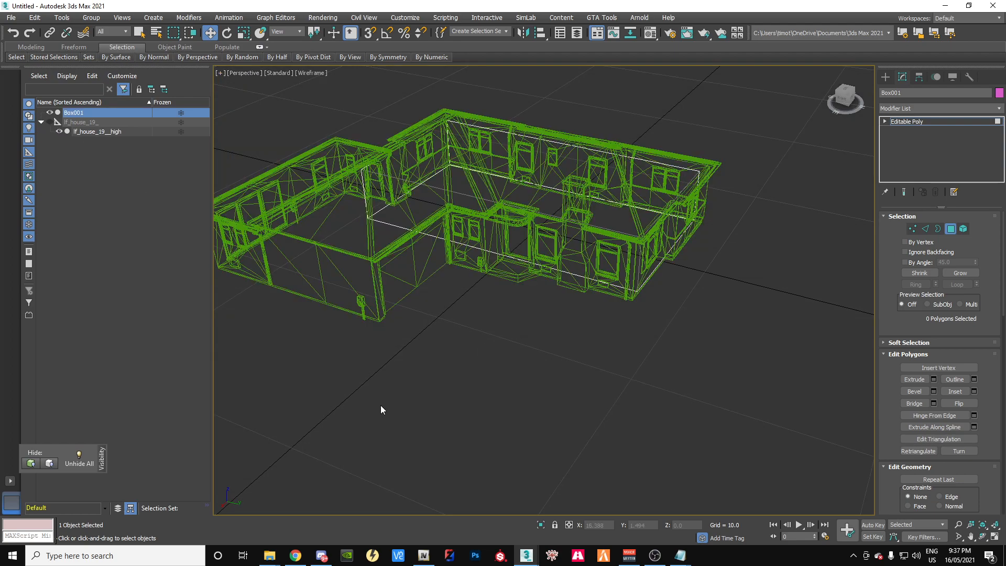
drag(844, 101, 846, 102)
alt+middle_drag(550, 246, 557, 201)
alt+middle_drag(293, 195, 393, 239)
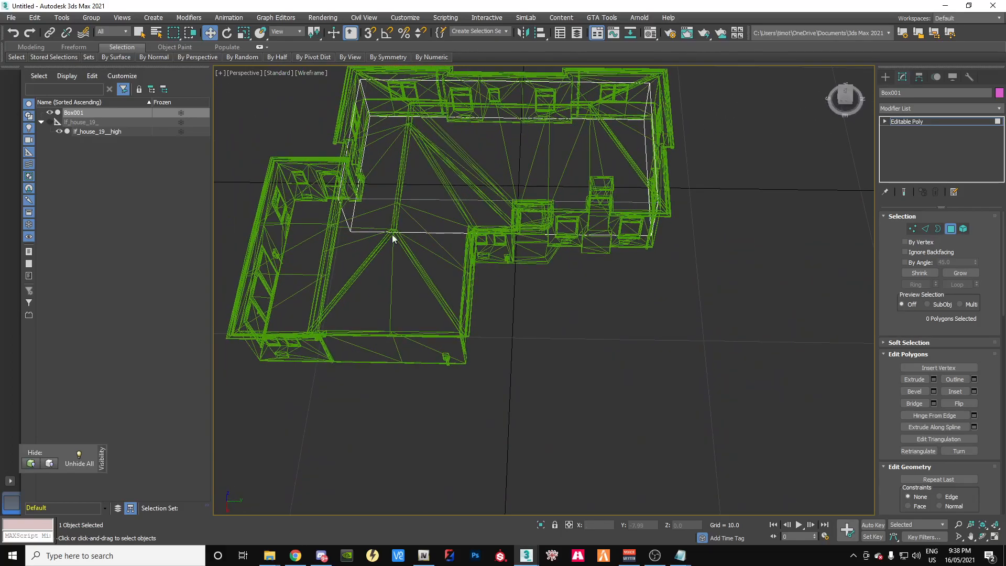
click(444, 232)
click(424, 191)
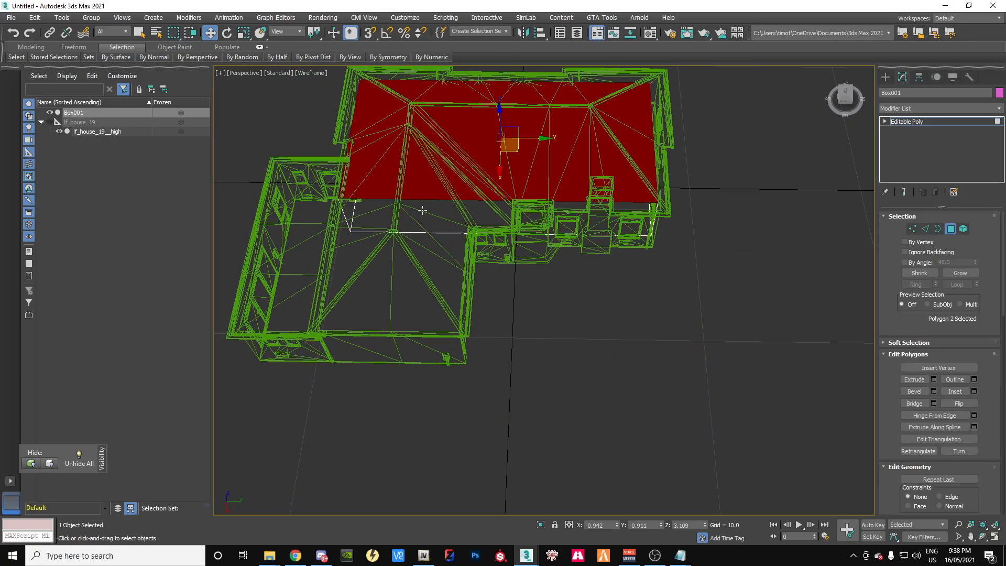
click(423, 209)
click(427, 197)
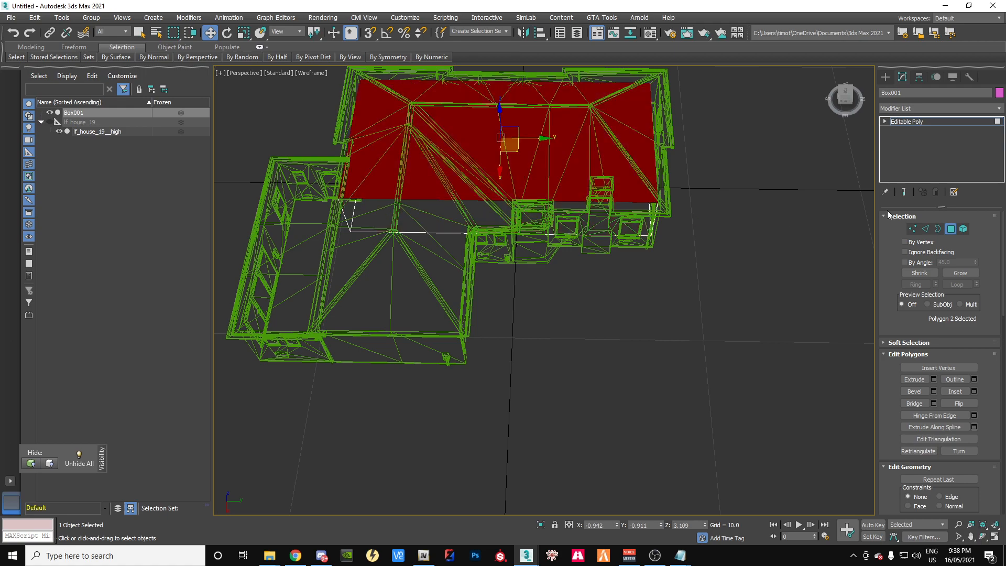
Step: Select the four vertices at the box's short end on the positive Y side, beside the house's end wall
click(913, 229)
drag(630, 74, 629, 72)
drag(845, 99, 832, 87)
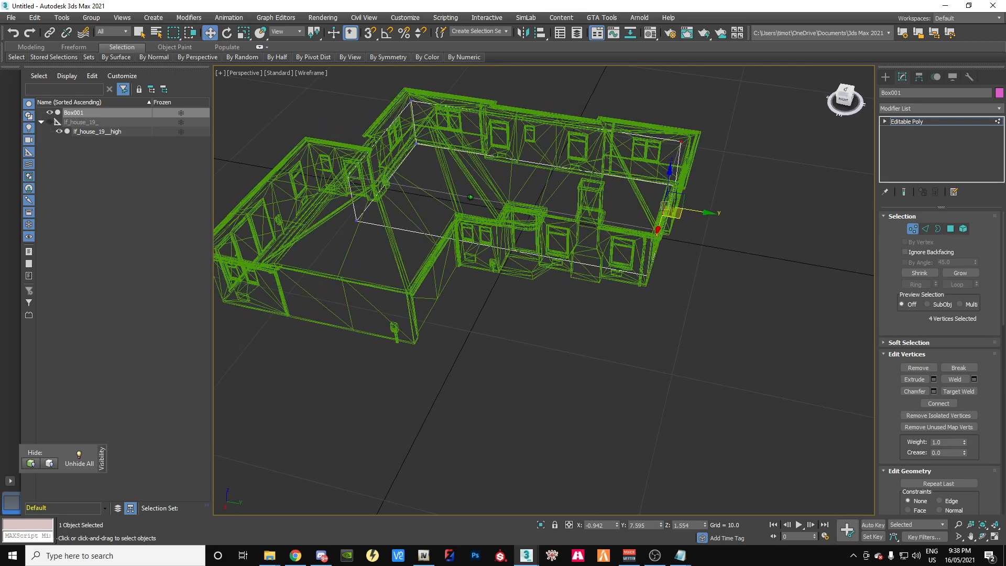
scroll(690, 197, up, 6)
scroll(690, 197, down, 2)
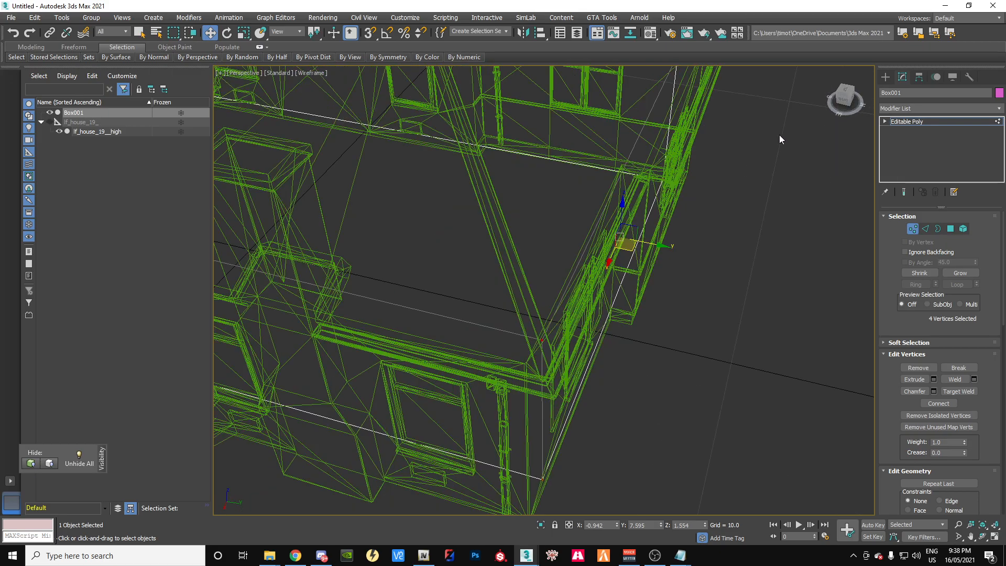
drag(845, 100, 864, 110)
scroll(583, 122, up, 5)
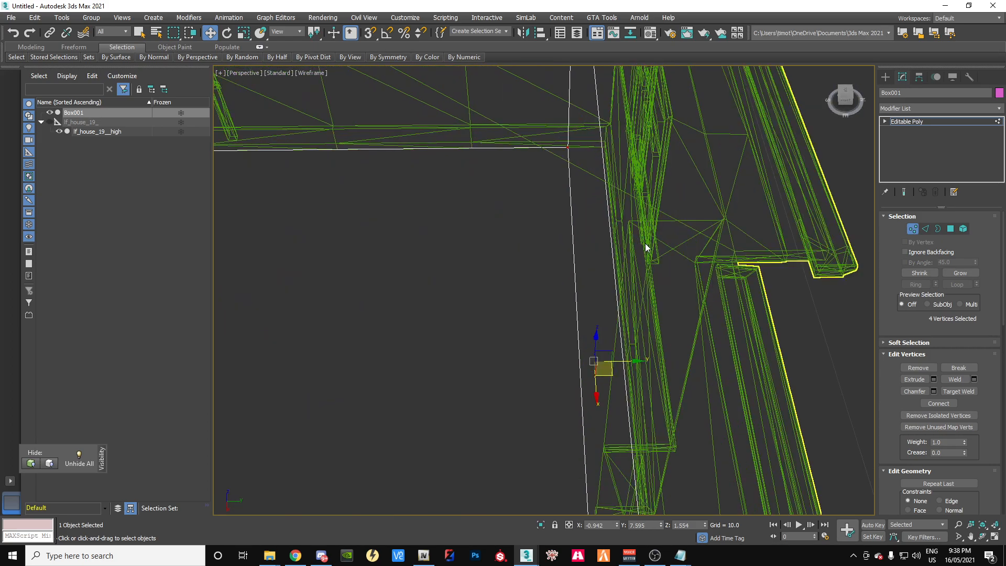
mouse_move(845, 99)
mouse_down()
mouse_move(866, 88)
mouse_move(850, 91)
mouse_up()
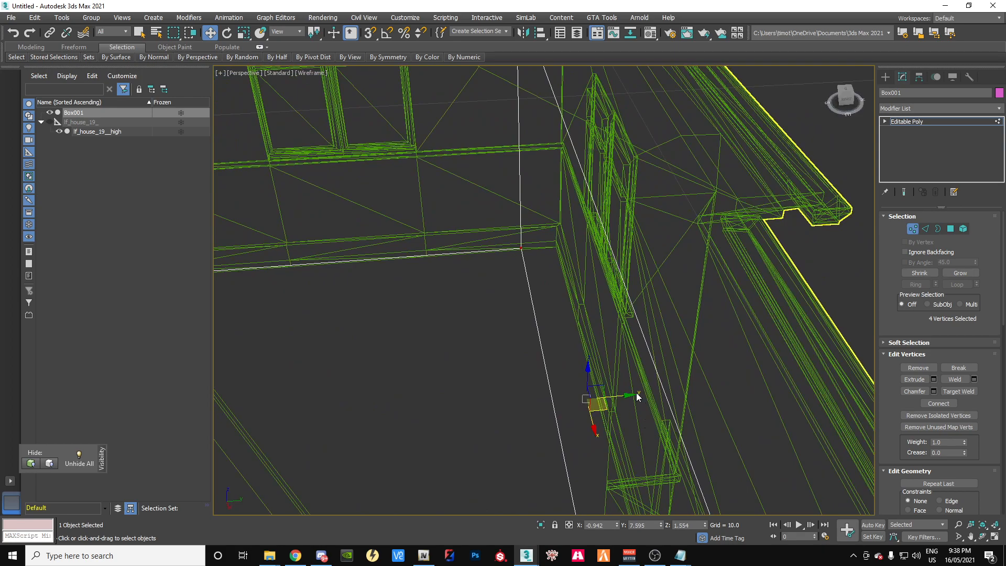
Step: Enable snapping with Vertex as the snap target and move the selected end vertices along Y to the house wall at Y 8.115
right_click(369, 34)
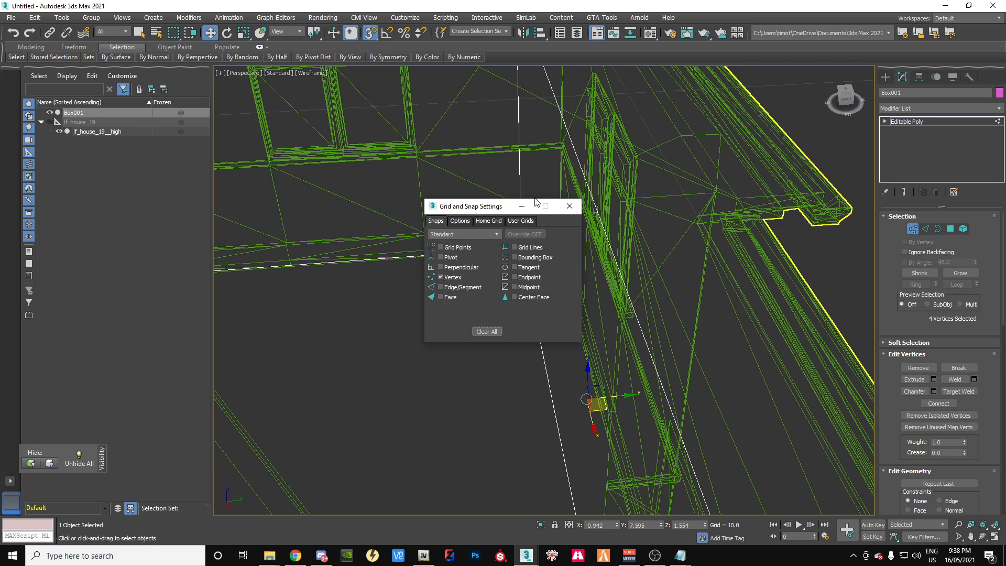
drag(495, 210, 101, 285)
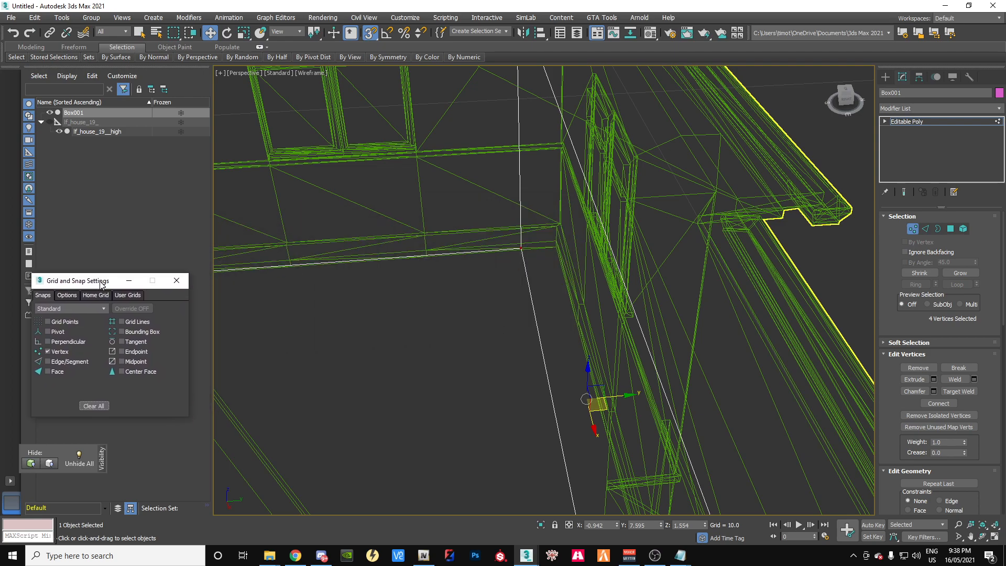
drag(628, 397, 623, 313)
Step: Select the four vertices of the box's long rear side and snap them along X to the house wall at X -5.0
scroll(427, 379, down, 4)
middle_drag(428, 381, 534, 424)
scroll(534, 423, down, 2)
drag(845, 101, 745, 88)
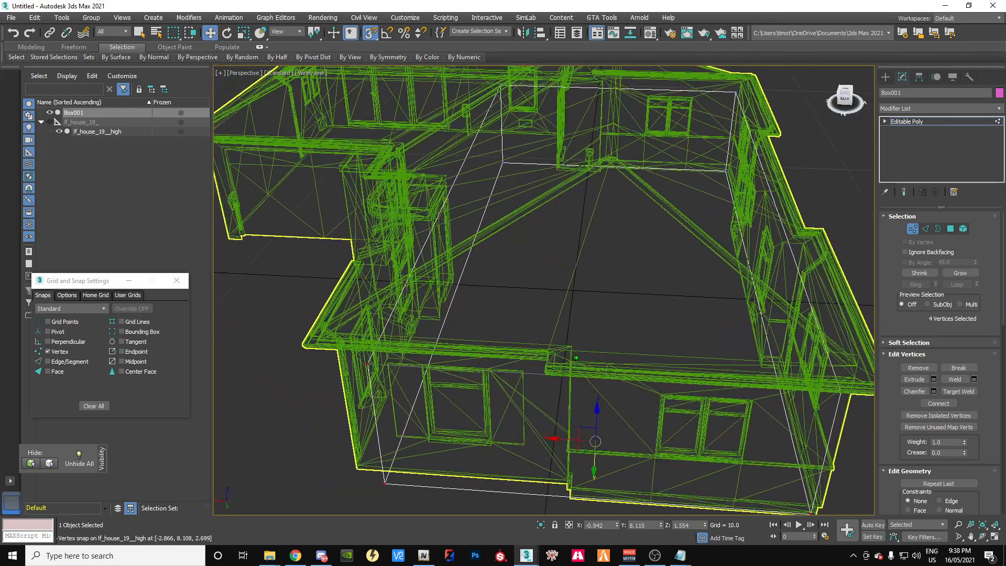
scroll(753, 182, down, 3)
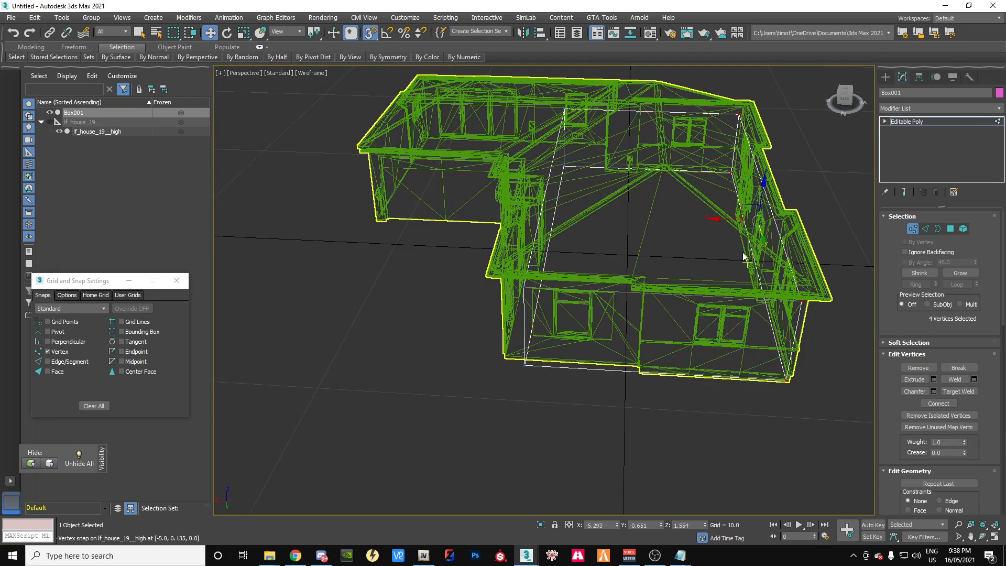
scroll(741, 263, up, 6)
middle_drag(735, 316, 521, 166)
drag(644, 172, 670, 405)
Step: Turn off snapping and nudge the rear-side vertices slightly inward along X to -4.958
mouse_move(840, 104)
mouse_down()
mouse_move(825, 77)
mouse_move(861, 87)
mouse_move(844, 107)
mouse_up()
middle_drag(596, 202, 797, 220)
drag(847, 104, 851, 107)
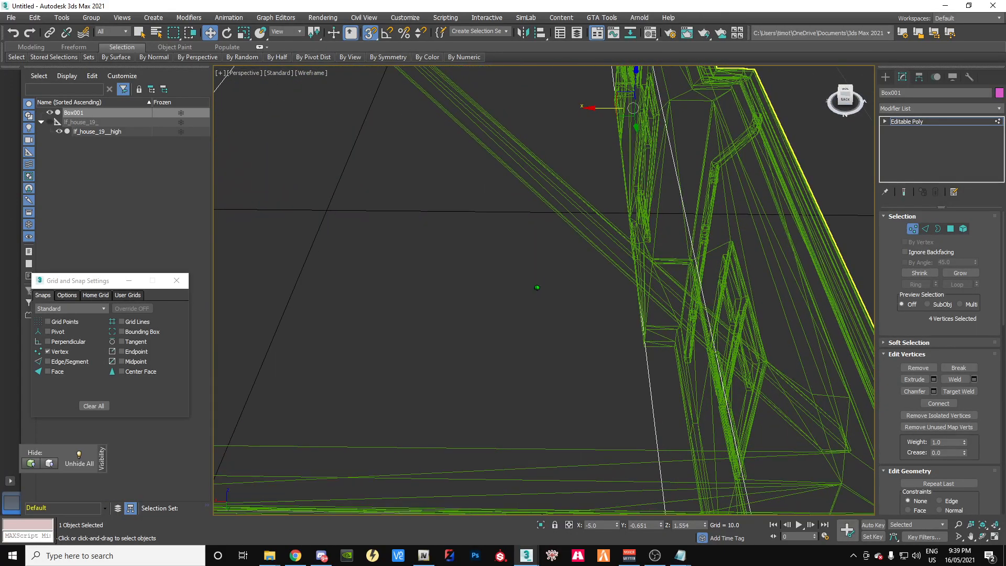
click(369, 32)
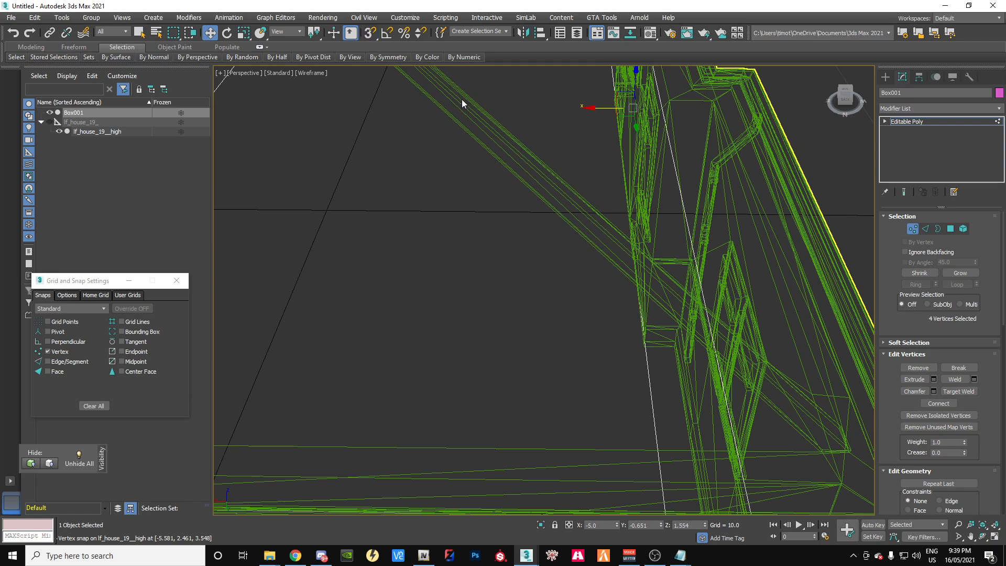
drag(589, 108, 586, 108)
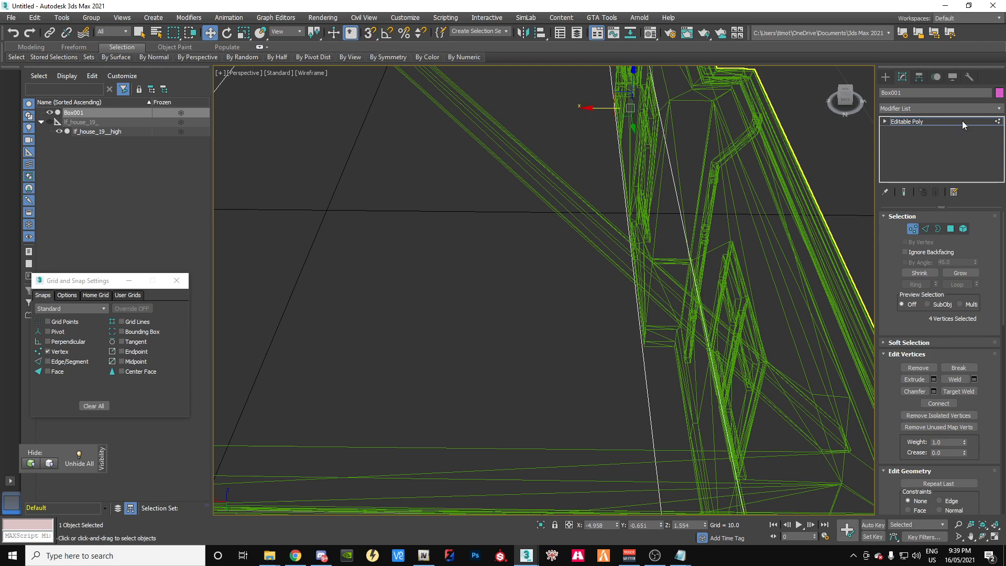
Step: Select the four vertices at the box's short end on the negative Y side, where the house's side wing joins
drag(855, 102, 934, 175)
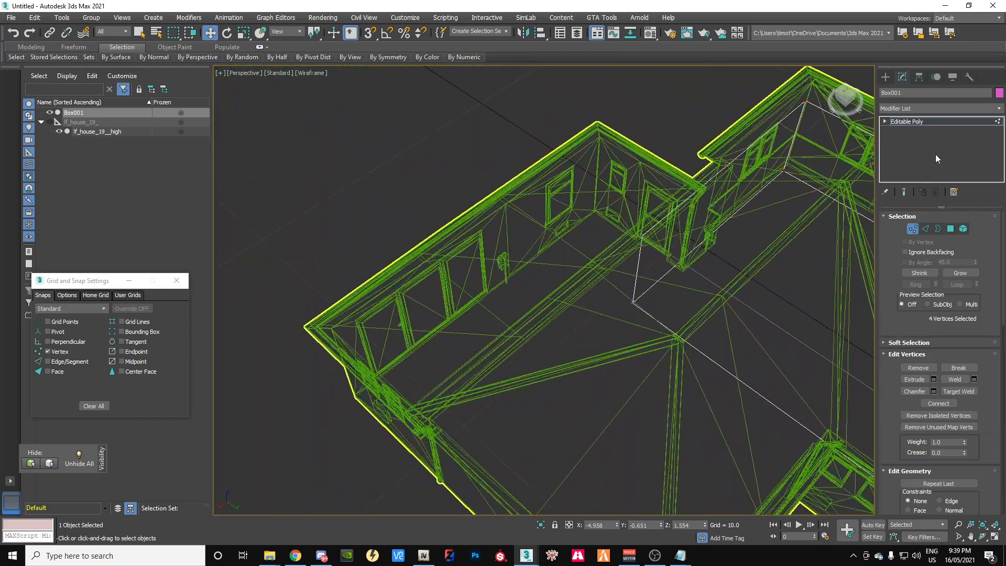
drag(844, 104, 856, 97)
drag(445, 125, 644, 457)
key(z)
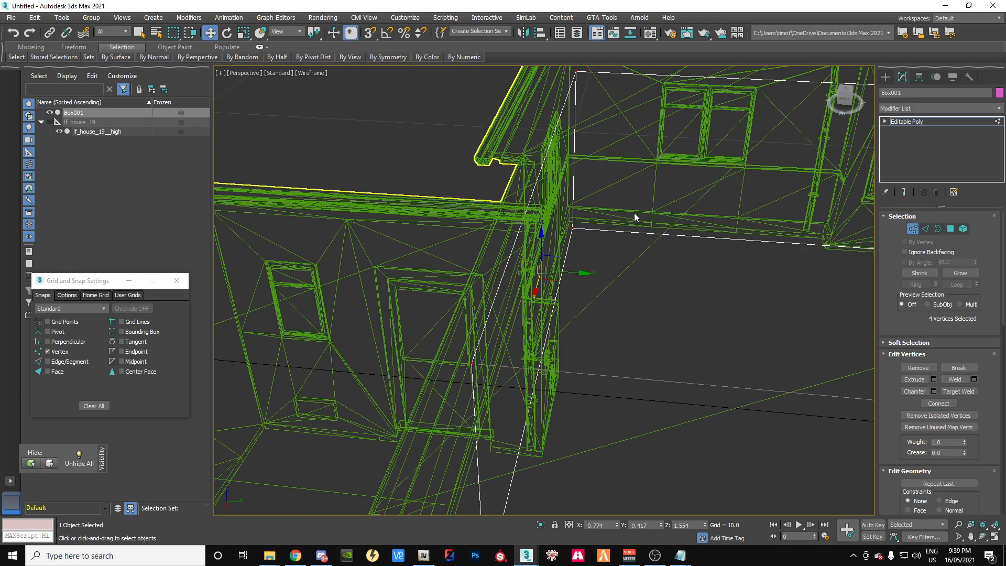
alt+middle_drag(588, 316, 530, 371)
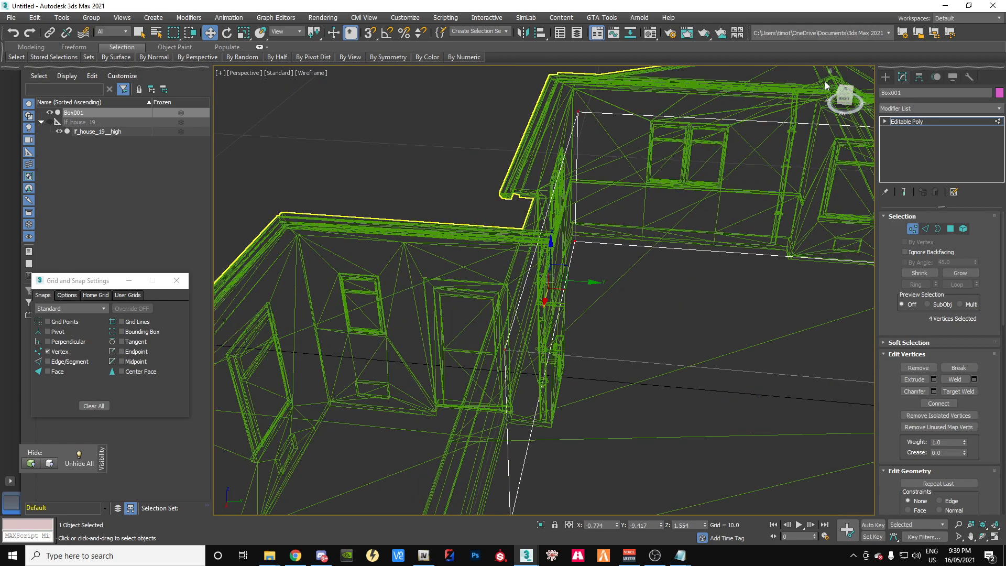
mouse_move(845, 102)
mouse_down()
mouse_move(843, 112)
mouse_move(856, 103)
mouse_up()
alt+middle_drag(529, 293, 571, 302)
Step: Snap the negative Y end vertices to the house wall at Y -9.117, then nudge them inward without snapping to Y -9.071
drag(617, 283, 607, 360)
click(369, 33)
drag(613, 283, 593, 364)
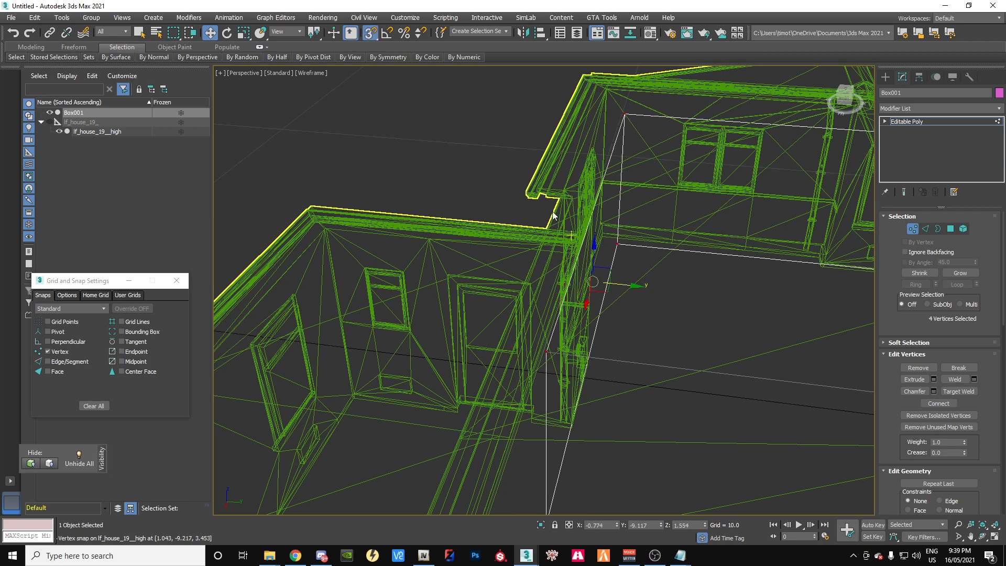
click(370, 33)
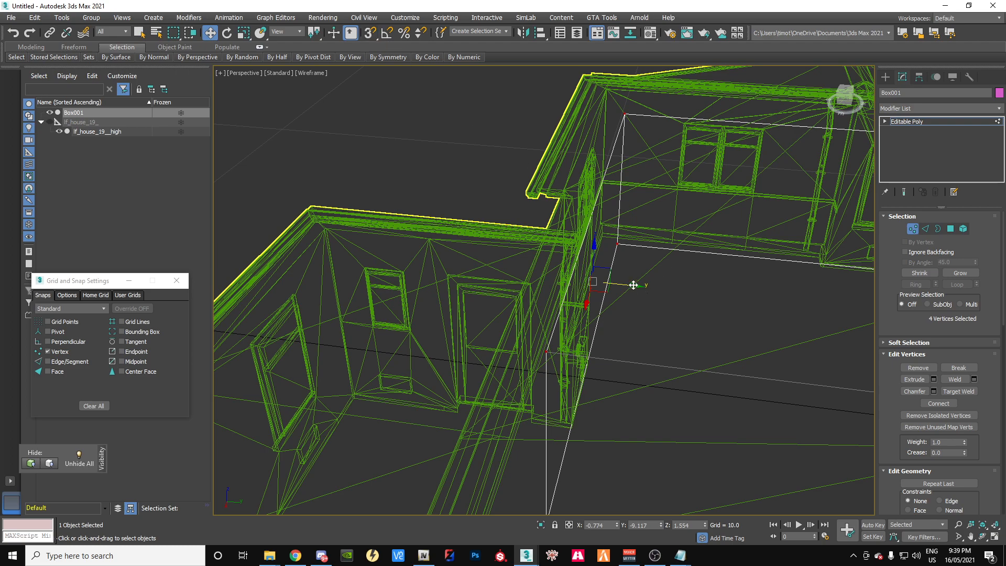
drag(634, 284, 637, 285)
Step: Select the four vertices along the box's long front side, facing the entrance porch
scroll(670, 310, down, 3)
middle_drag(712, 348, 529, 324)
scroll(560, 280, down, 2)
scroll(563, 305, down, 3)
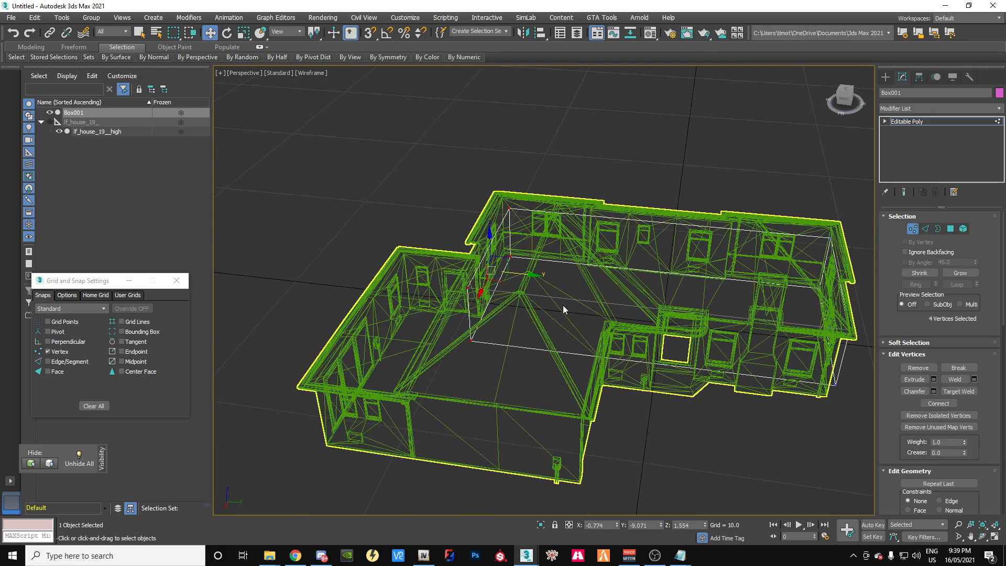
drag(848, 98, 750, 84)
scroll(672, 406, down, 2)
middle_drag(638, 411, 676, 350)
drag(432, 195, 656, 548)
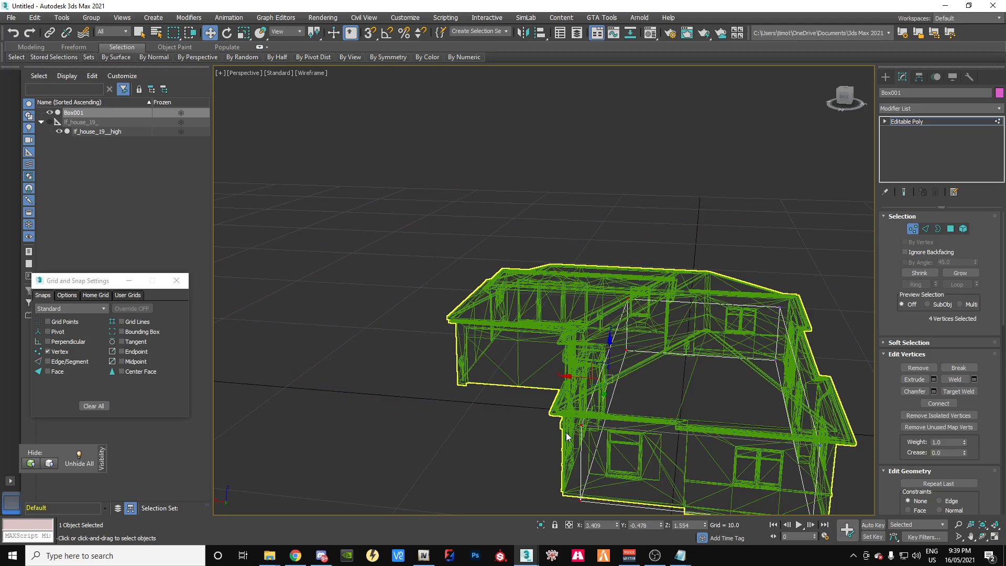
Step: Examine the entrance porch and front wall around the box's front side, switching the viewport to default shading
scroll(567, 432, up, 4)
middle_drag(567, 433, 596, 426)
drag(848, 99, 823, 107)
scroll(235, 457, up, 10)
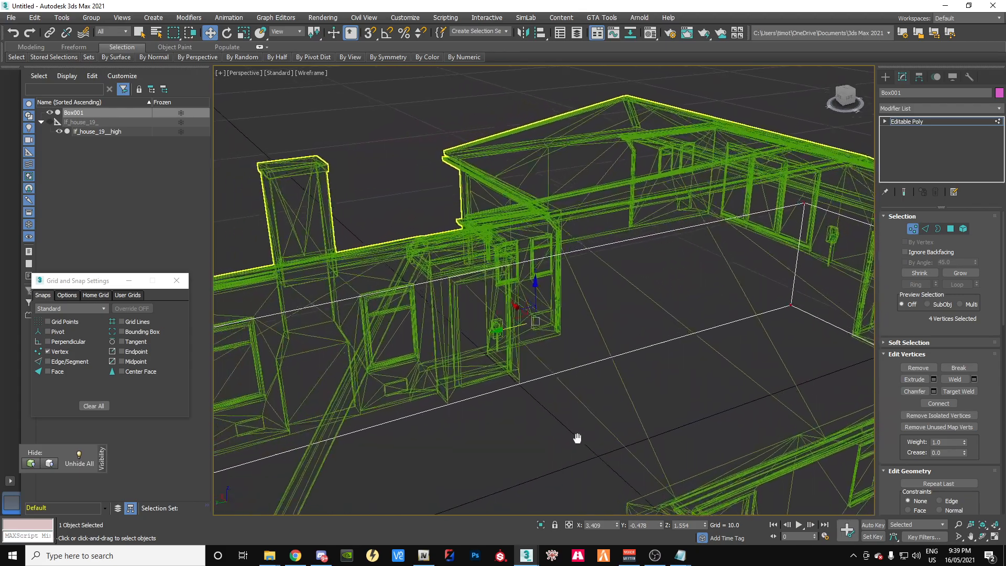
scroll(489, 382, down, 6)
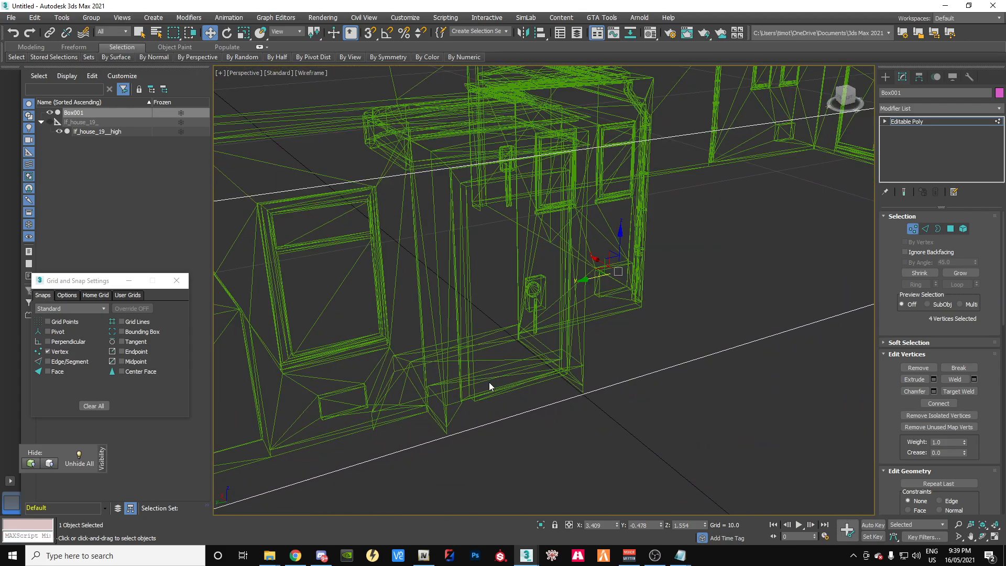
mouse_move(849, 98)
mouse_down()
mouse_move(833, 100)
mouse_move(860, 101)
mouse_move(849, 112)
mouse_move(857, 97)
mouse_move(846, 97)
mouse_up()
key(F3)
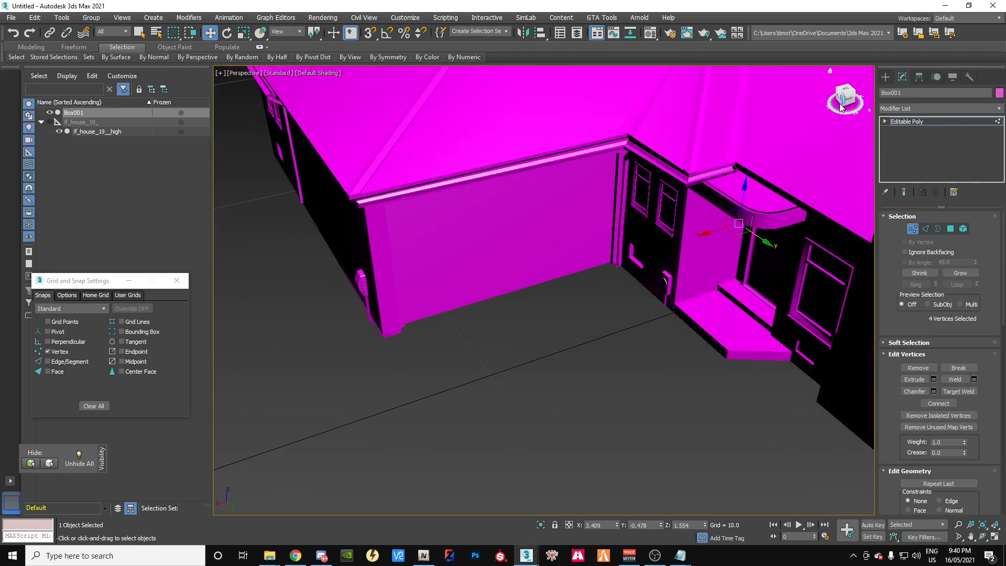
Step: Move the front-side vertices along X with vertex snapping on, aligning them to the house's entrance geometry at X 3.48
scroll(779, 268, up, 4)
drag(650, 158, 727, 289)
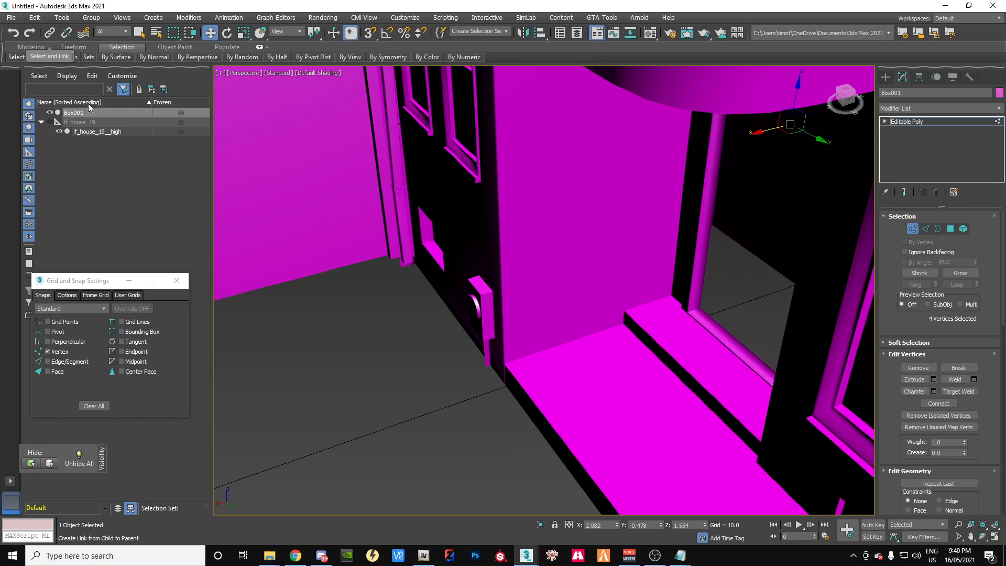
click(370, 36)
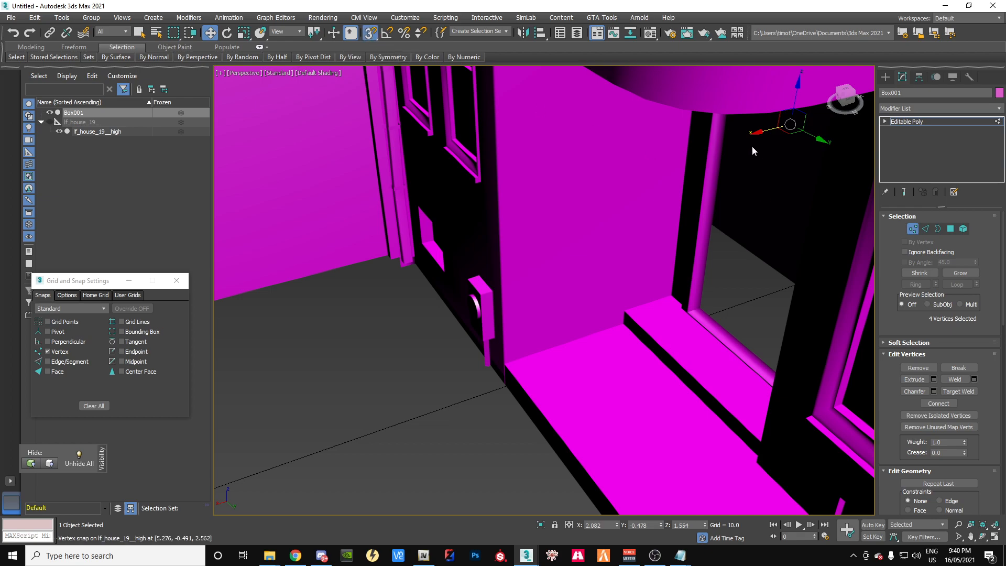
drag(759, 130, 676, 389)
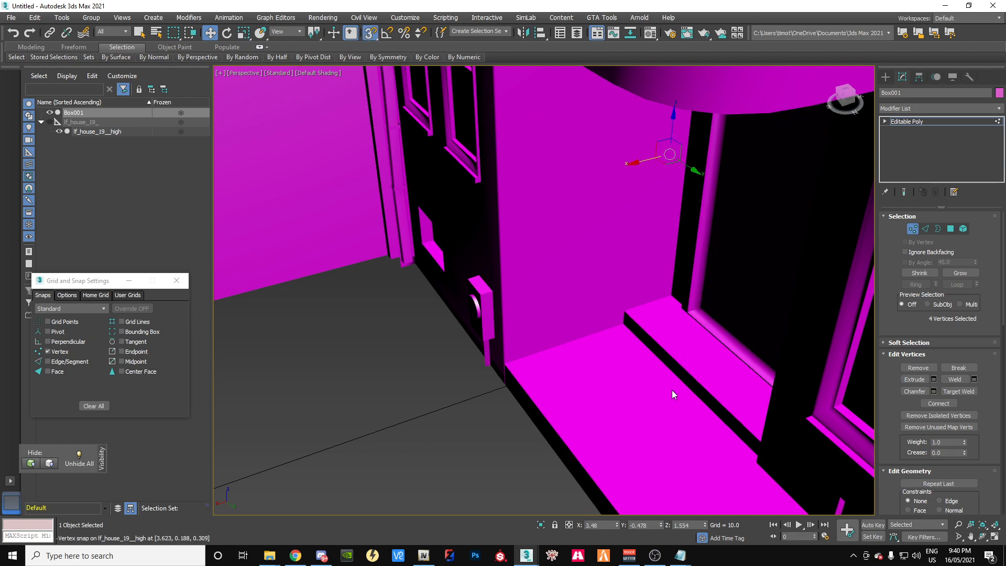
Step: Return the viewport to wireframe and review how the box fits the house's floor plan from above
scroll(665, 393, down, 10)
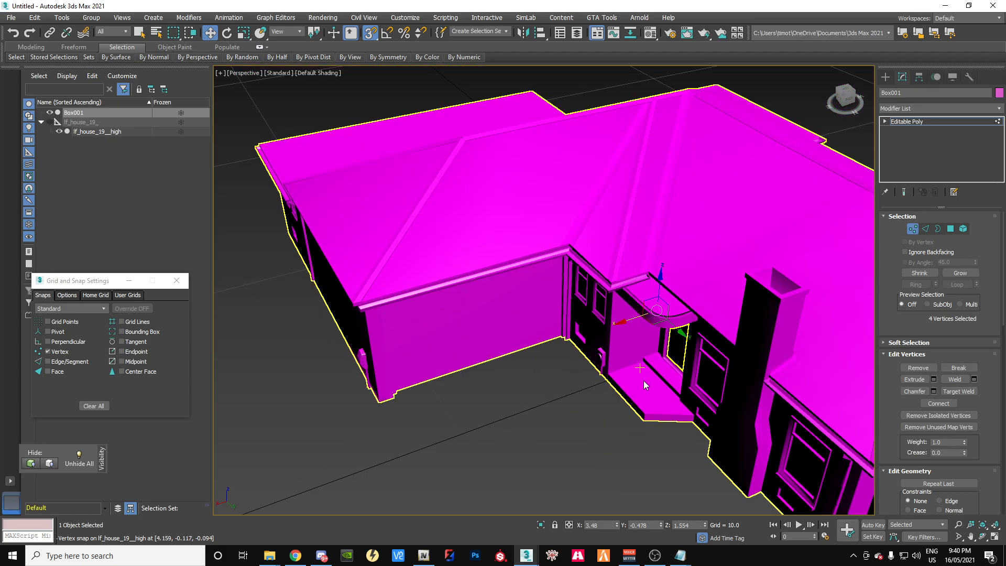
key(F3)
mouse_move(845, 101)
mouse_down()
mouse_move(886, 99)
mouse_move(839, 107)
mouse_move(851, 109)
mouse_up()
scroll(725, 206, down, 4)
middle_drag(724, 206, 556, 276)
middle_drag(371, 339, 600, 258)
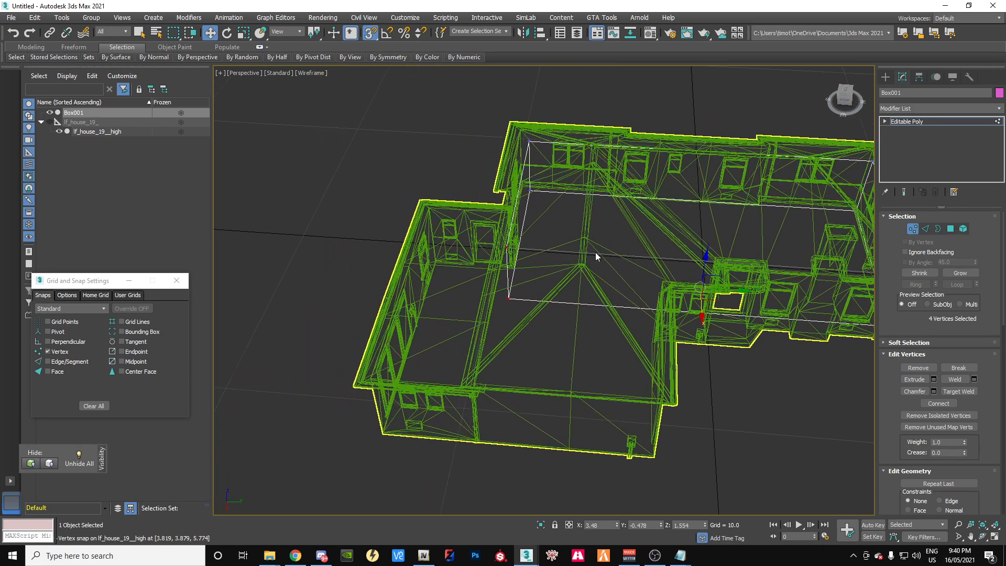
scroll(596, 219, down, 3)
scroll(596, 219, up, 3)
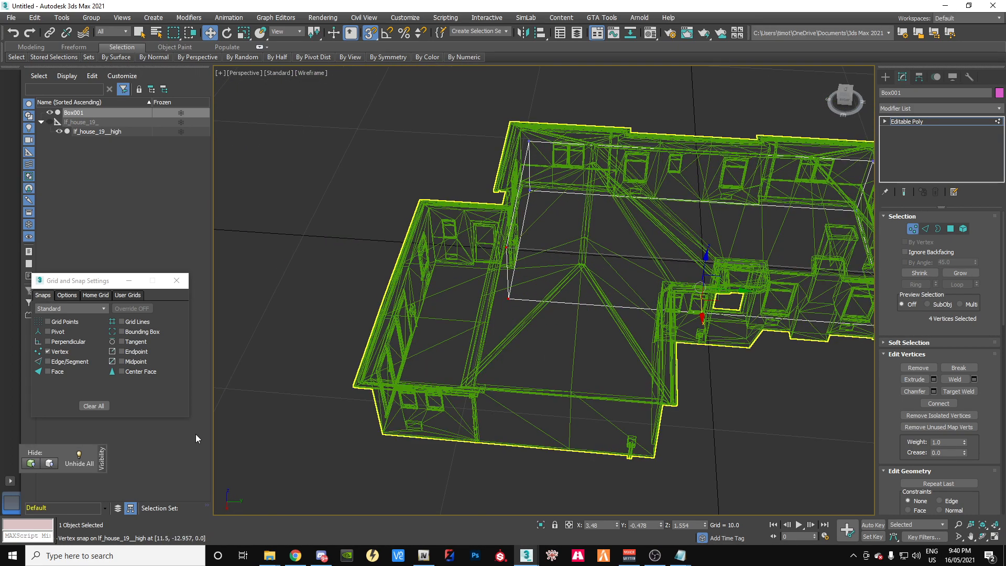
drag(848, 96, 855, 100)
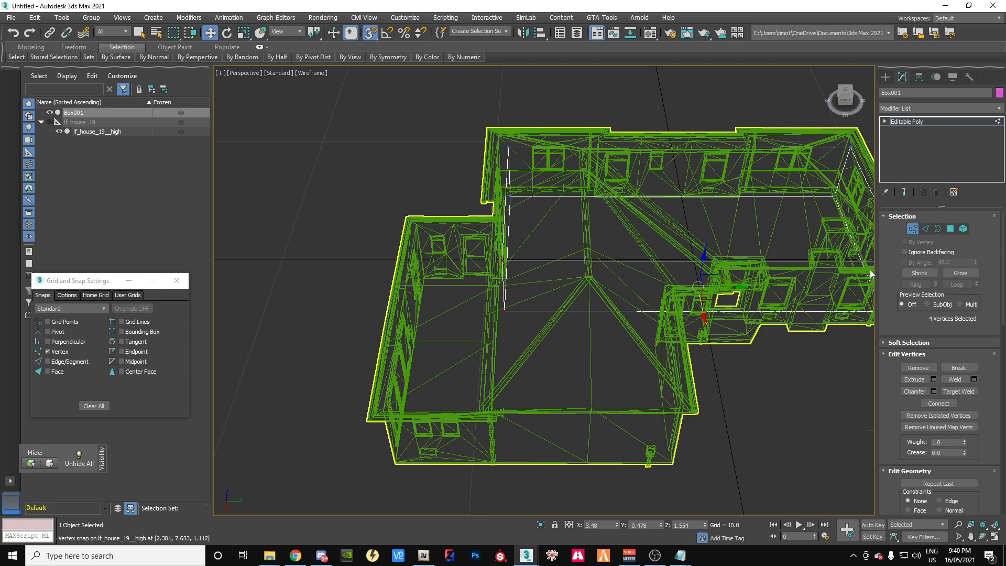
Step: Select the box's long front floor edge in edge mode and extend the selection to its edge ring
click(926, 230)
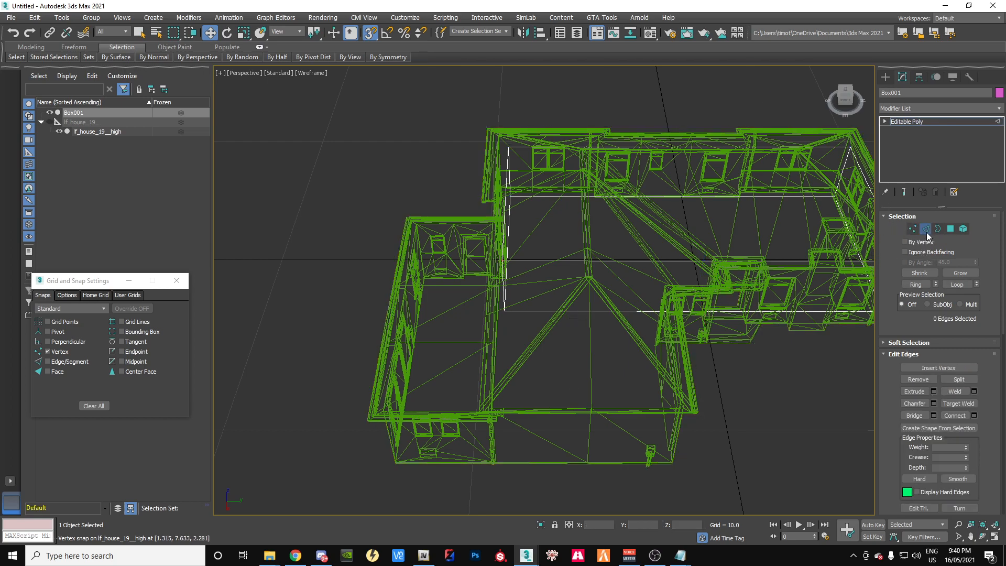
click(598, 311)
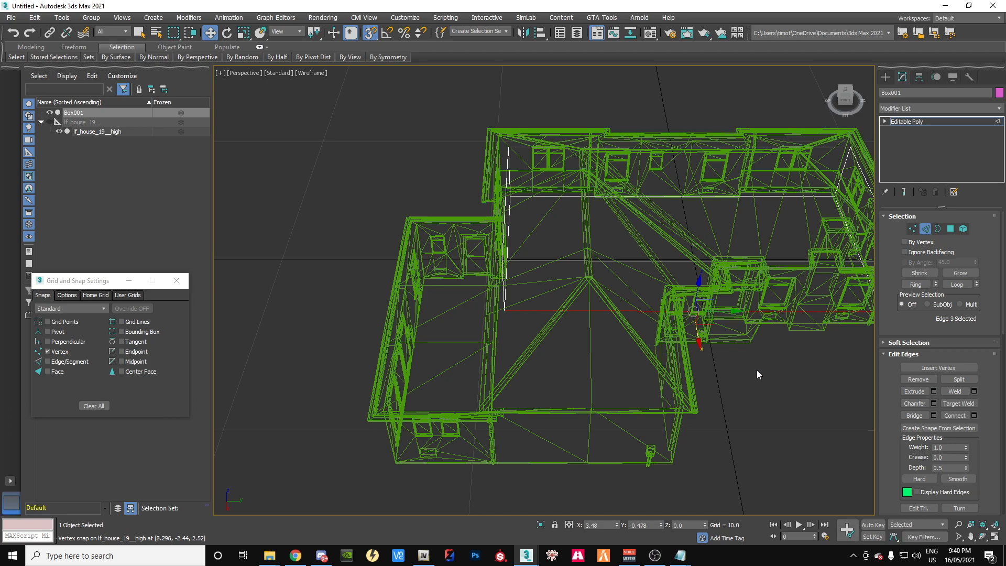
click(916, 285)
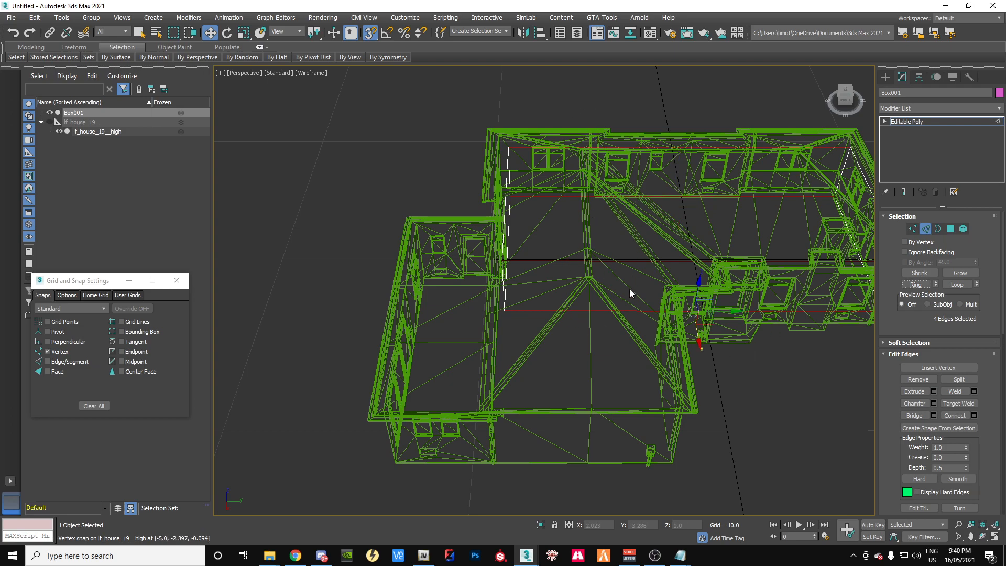
Step: Connect the selected edge ring with one segment and move the new loop along Y to -2.44, level with the front wing's inner corner
click(974, 415)
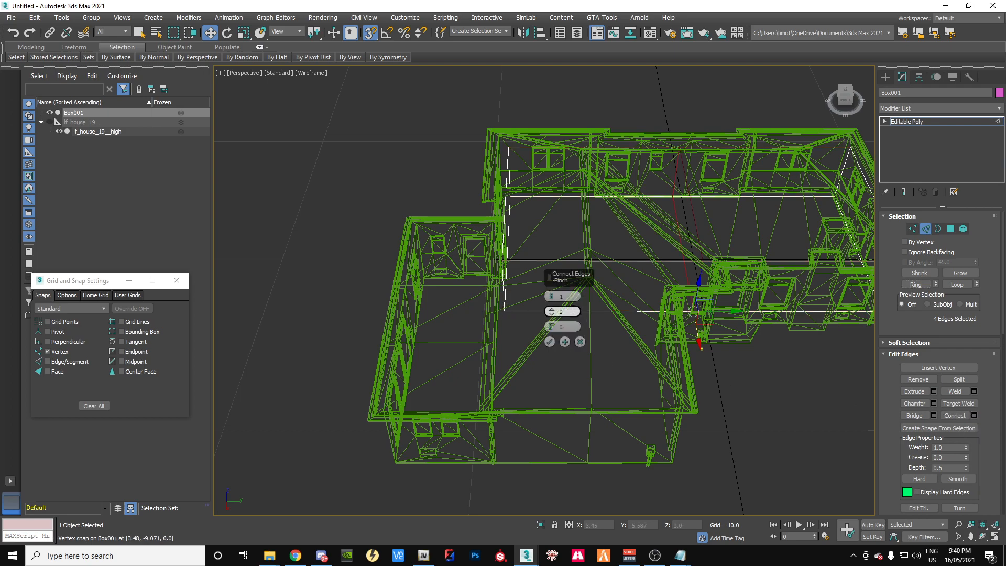
click(549, 343)
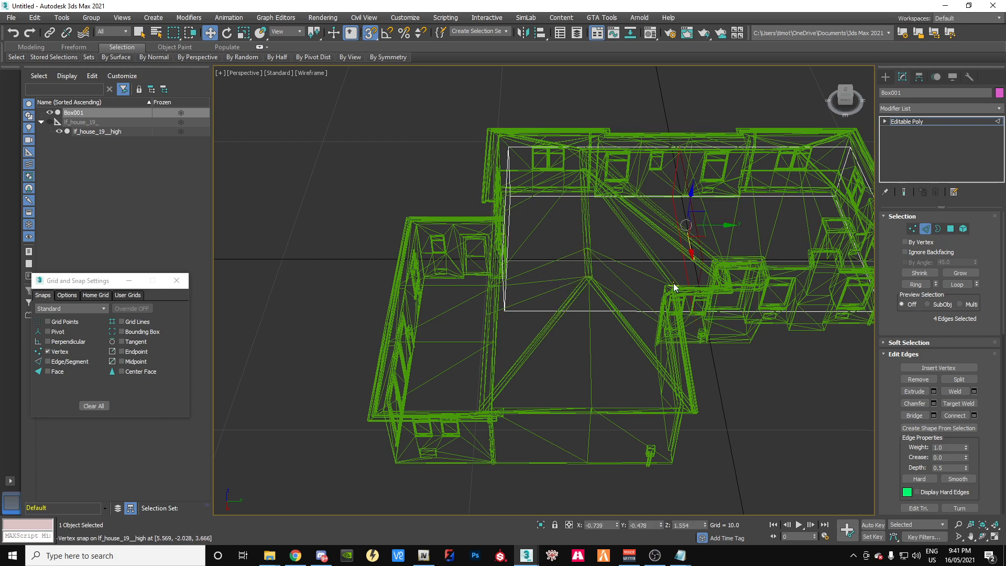
drag(733, 226, 650, 344)
drag(846, 100, 836, 98)
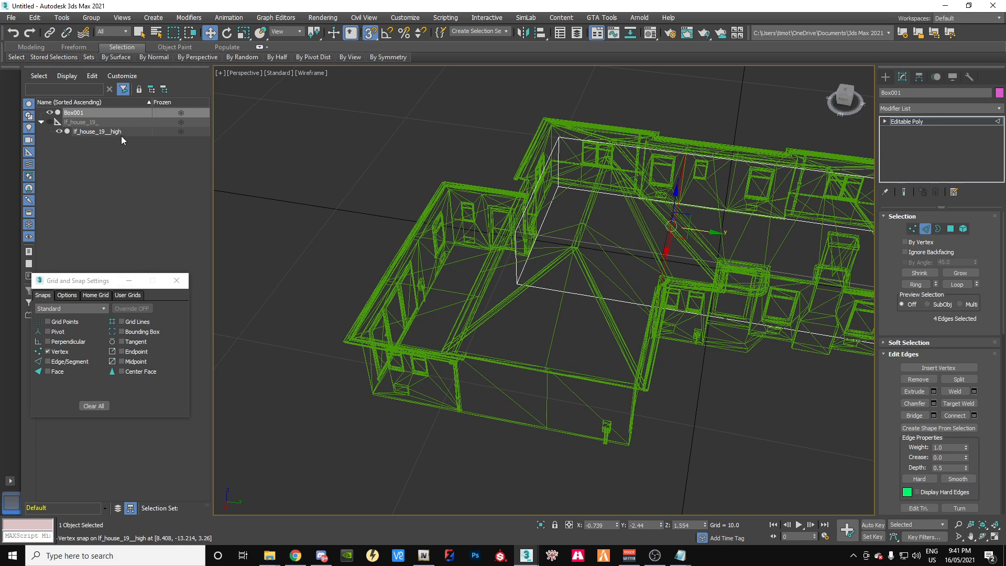
Step: Hide the house model in default shading and extrude the box's front polygon beside the new loop outward into the front wing
key(F3)
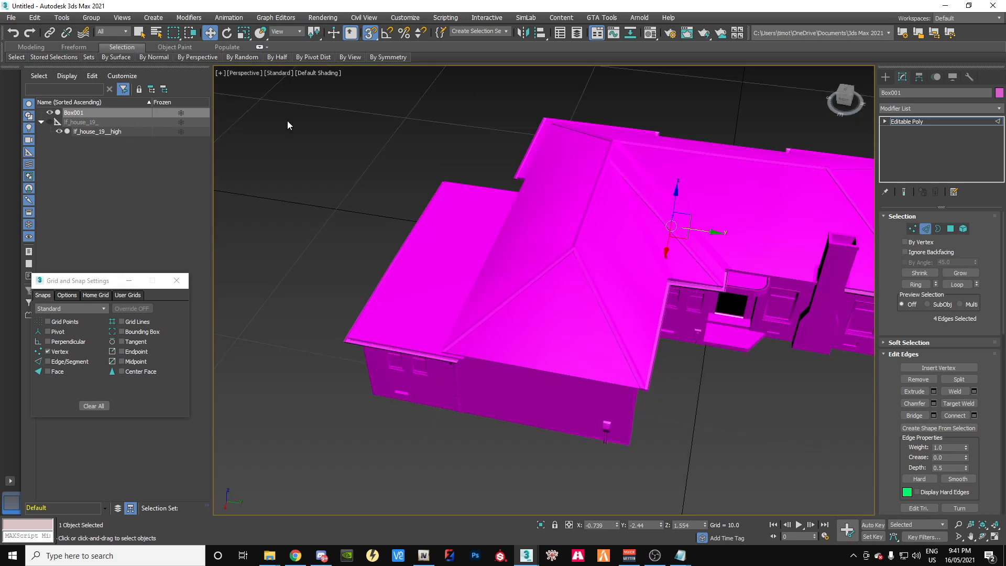
click(59, 131)
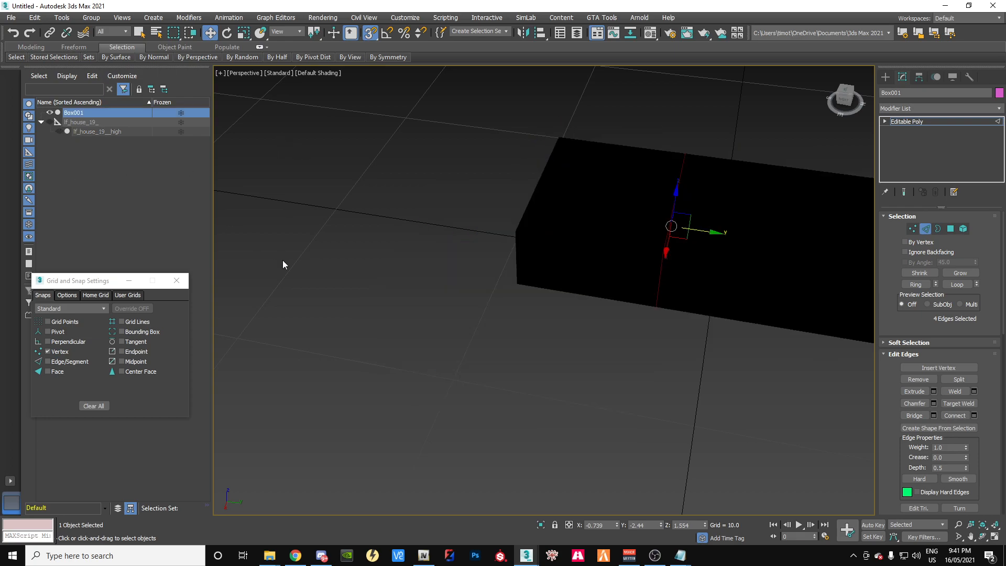
drag(845, 98, 839, 100)
mouse_move(690, 325)
alt+middle_down()
mouse_move(697, 251)
mouse_move(640, 325)
alt+middle_up()
mouse_move(961, 152)
mouse_down()
mouse_move(938, 131)
mouse_move(958, 143)
mouse_up()
click(950, 229)
click(586, 295)
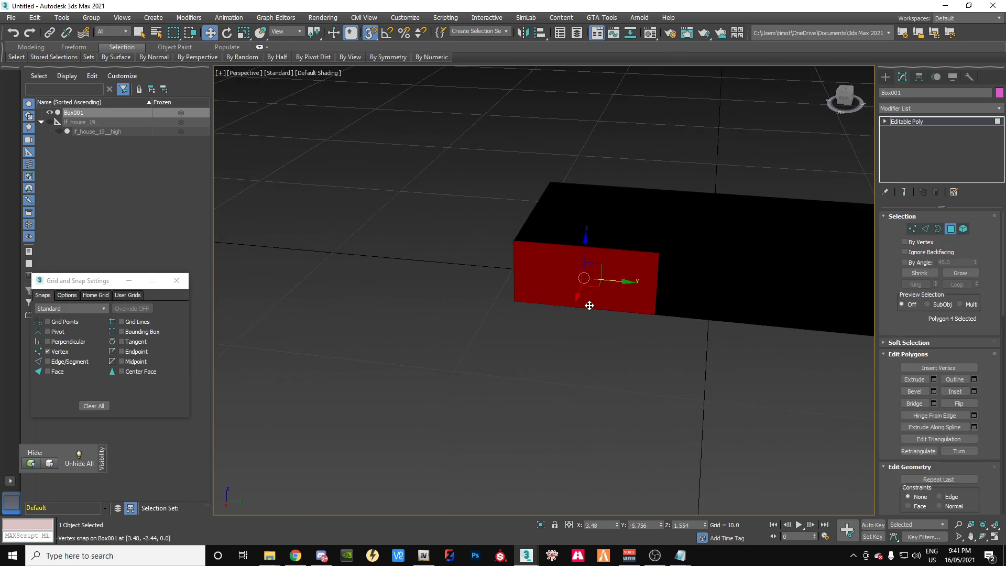
click(915, 379)
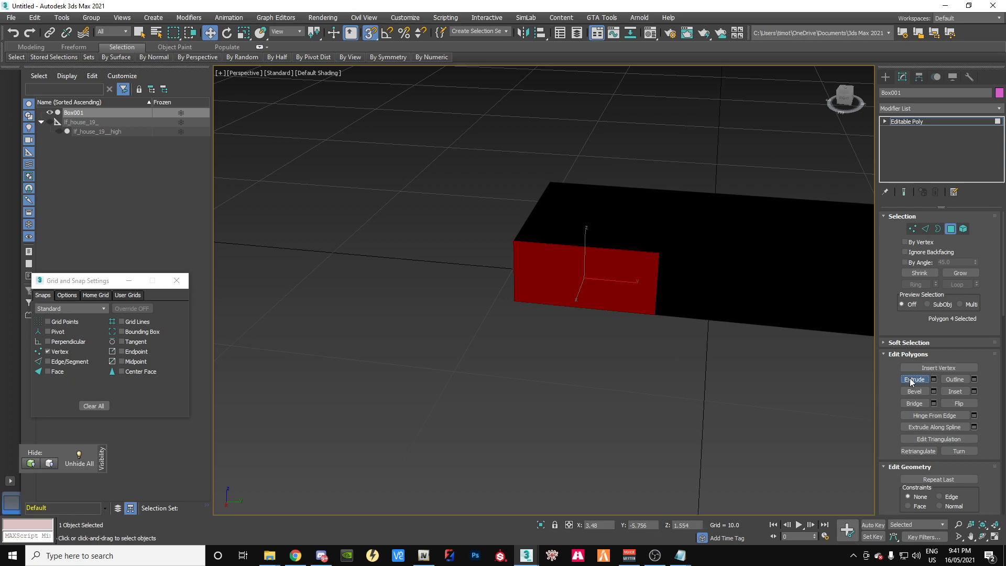
drag(627, 288, 626, 316)
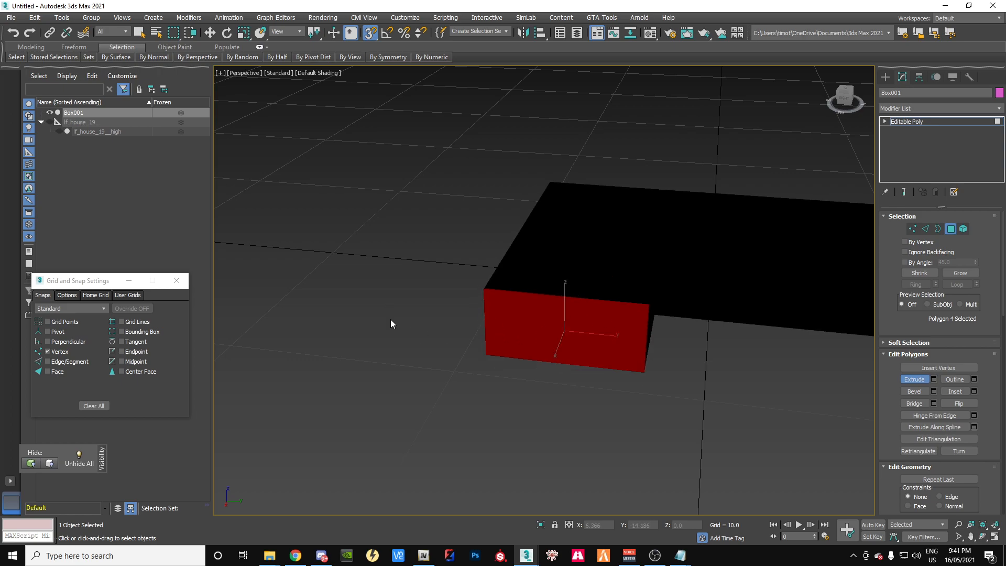
Step: Show the house model again in wireframe and select the four end vertices of the extruded front section
key(F3)
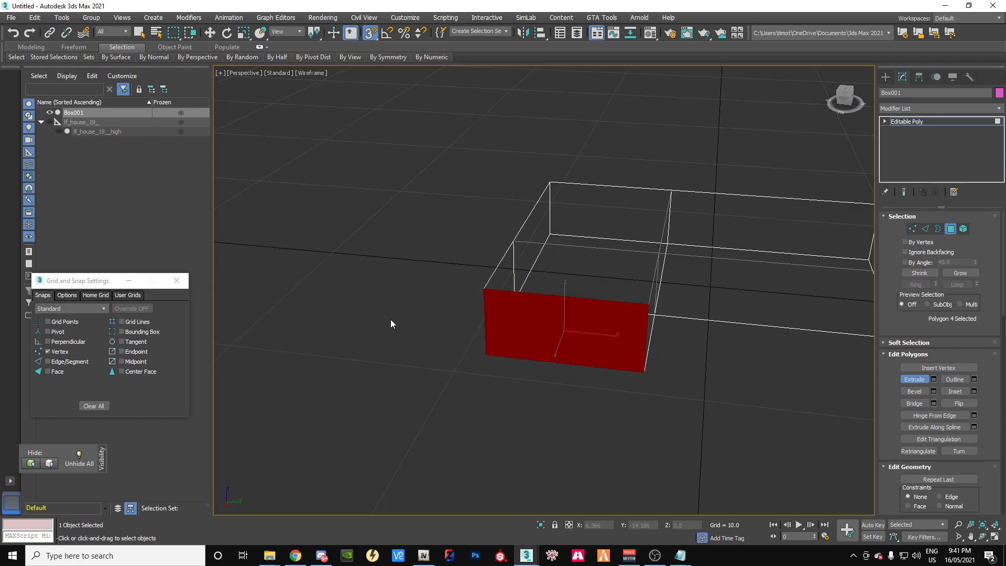
click(59, 132)
drag(842, 99, 776, 117)
click(912, 228)
drag(643, 344, 644, 346)
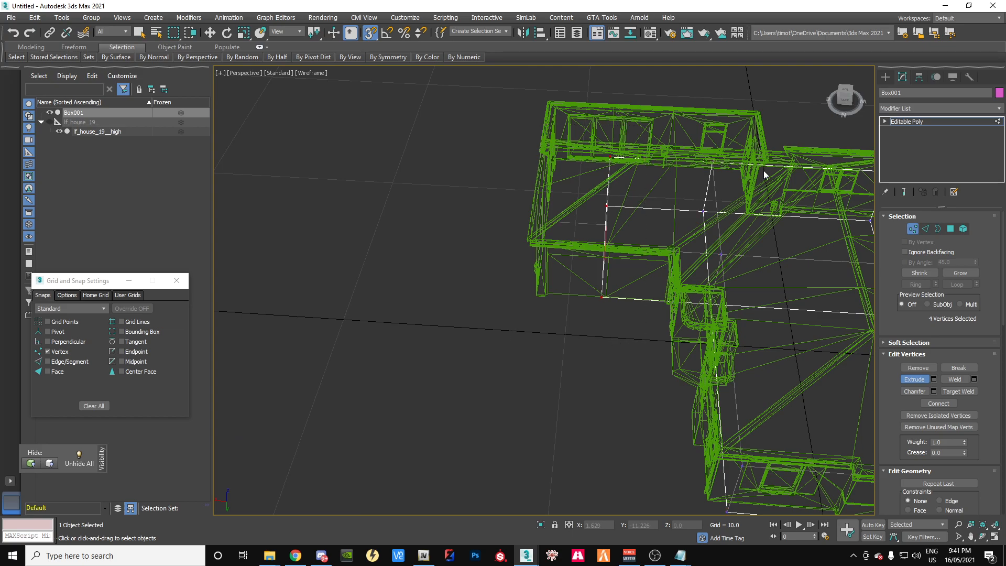
drag(845, 98, 877, 98)
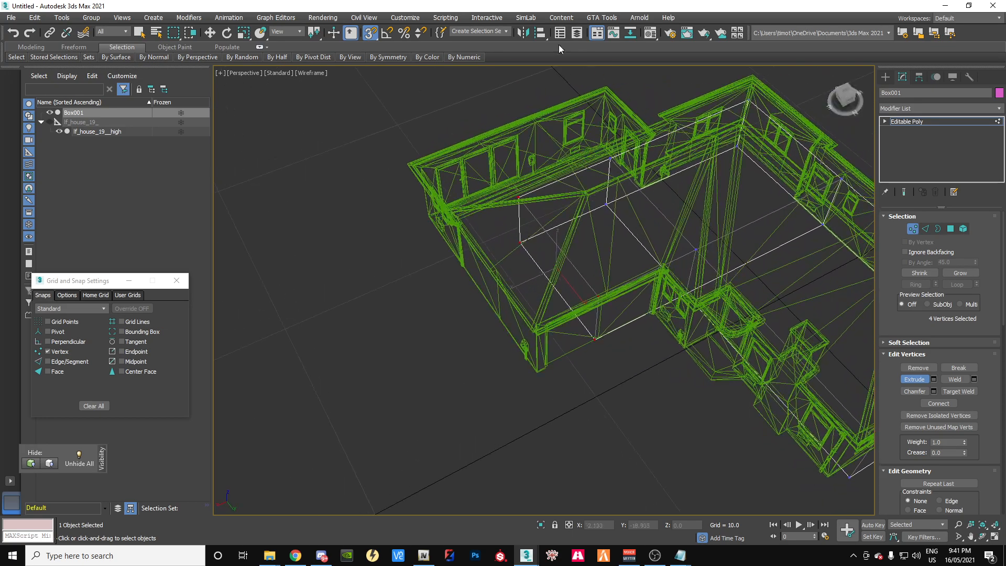
Step: Move the four end vertices along X to 11.476, fitting them against the front wing's end wall with vertex snapping off
click(209, 33)
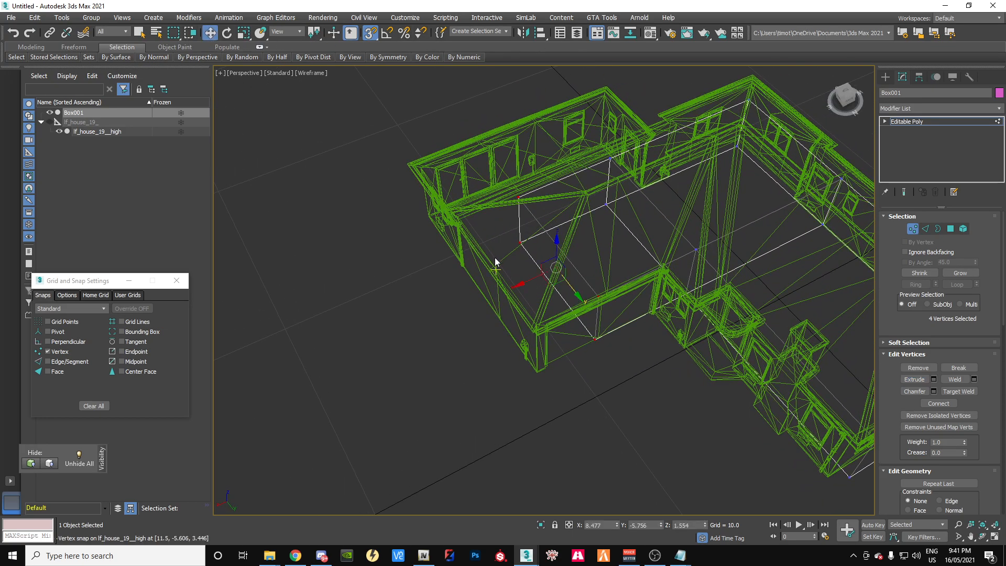
drag(517, 285, 353, 245)
scroll(474, 264, up, 5)
scroll(447, 260, up, 3)
scroll(615, 284, down, 6)
middle_drag(684, 308, 566, 264)
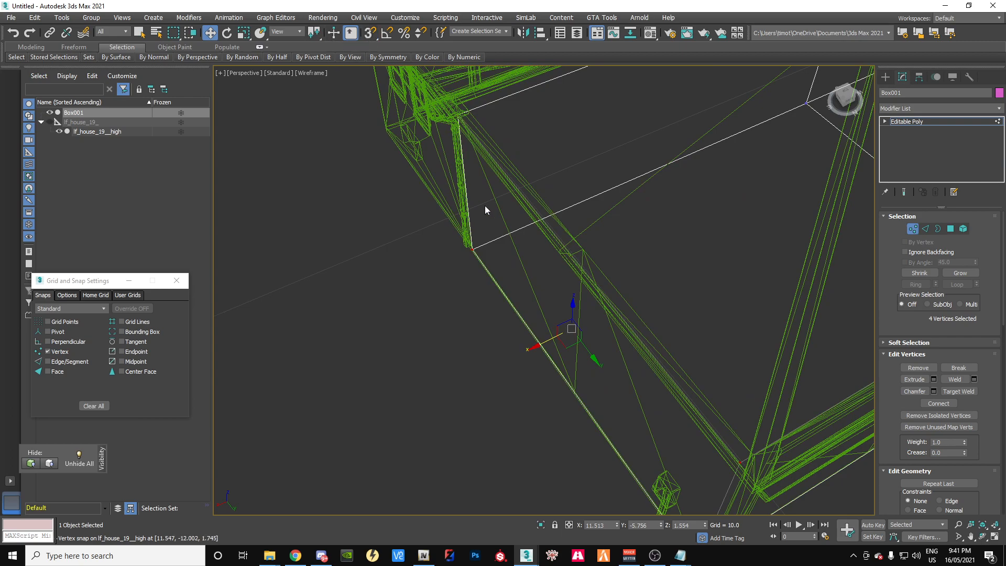
drag(535, 347, 538, 346)
scroll(292, 224, down, 4)
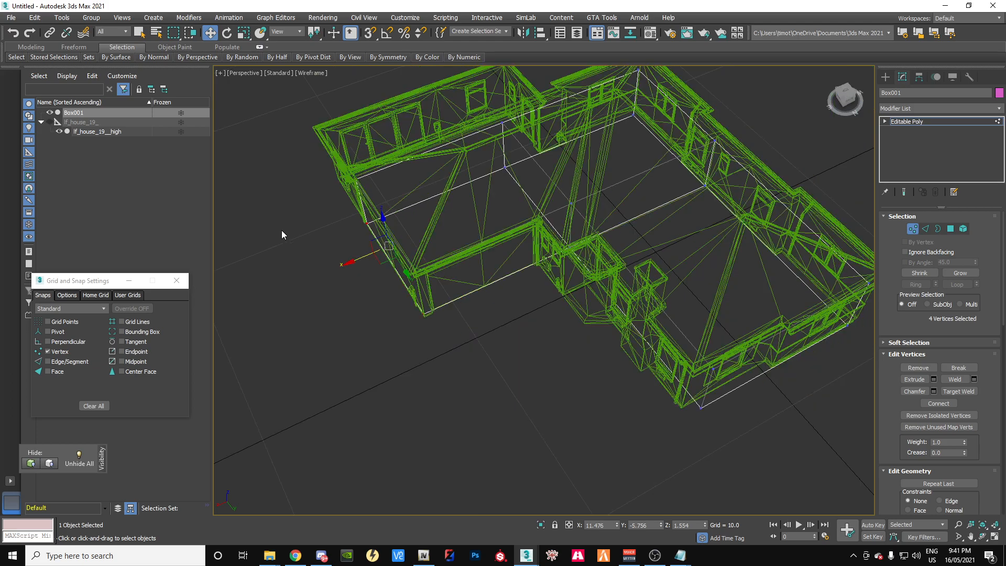
Step: Select the side edge running along X, extend it to its edge ring and connect the six edges with one segment
drag(851, 99, 981, 79)
middle_drag(278, 333, 580, 450)
scroll(562, 344, up, 2)
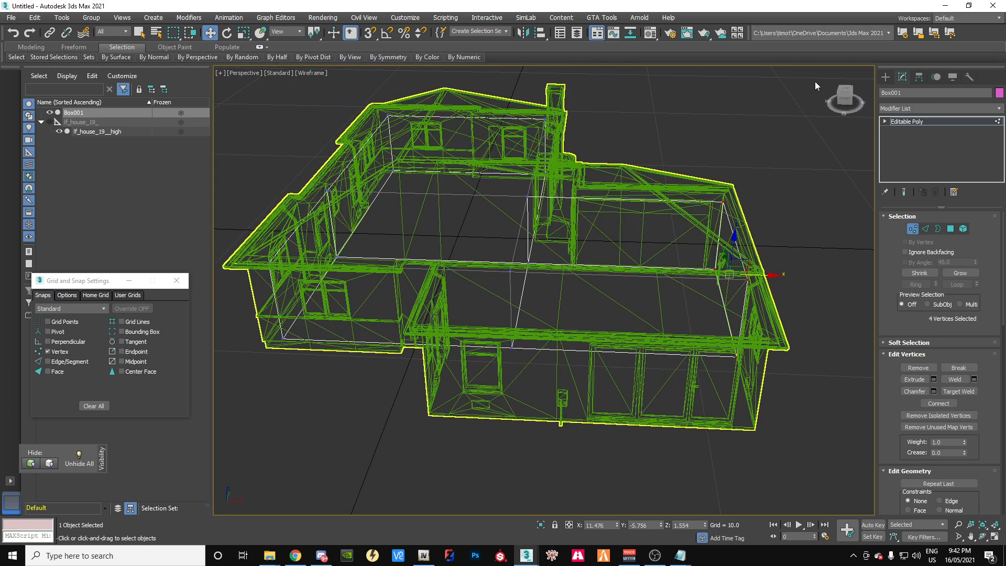
mouse_move(845, 100)
mouse_down()
mouse_move(859, 115)
mouse_move(850, 107)
mouse_up()
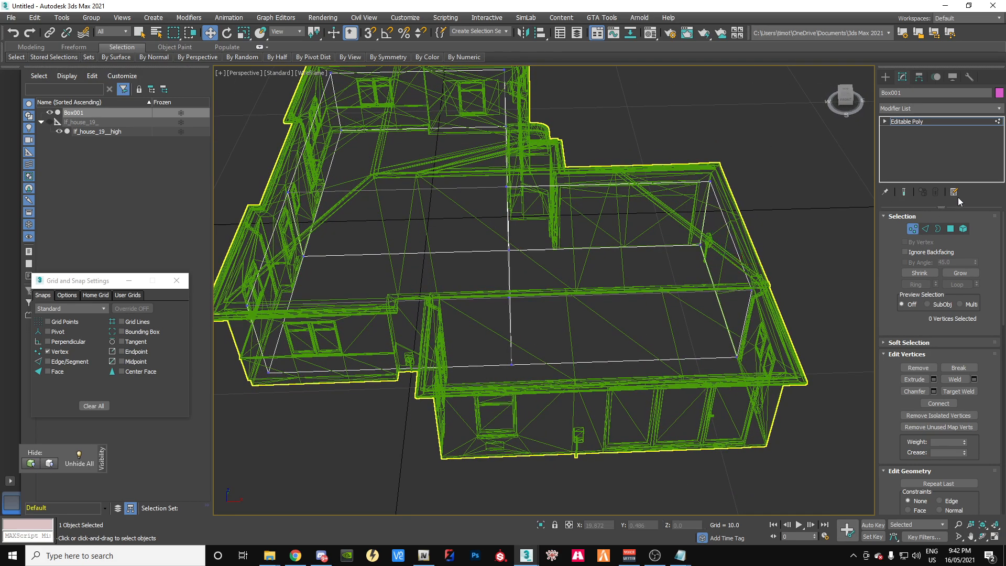
click(925, 229)
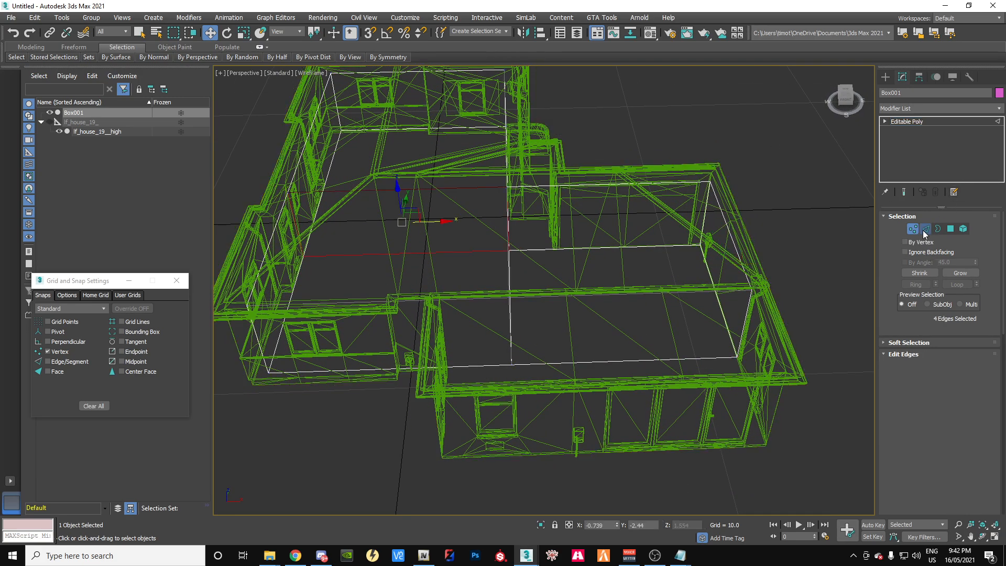
click(479, 359)
click(921, 286)
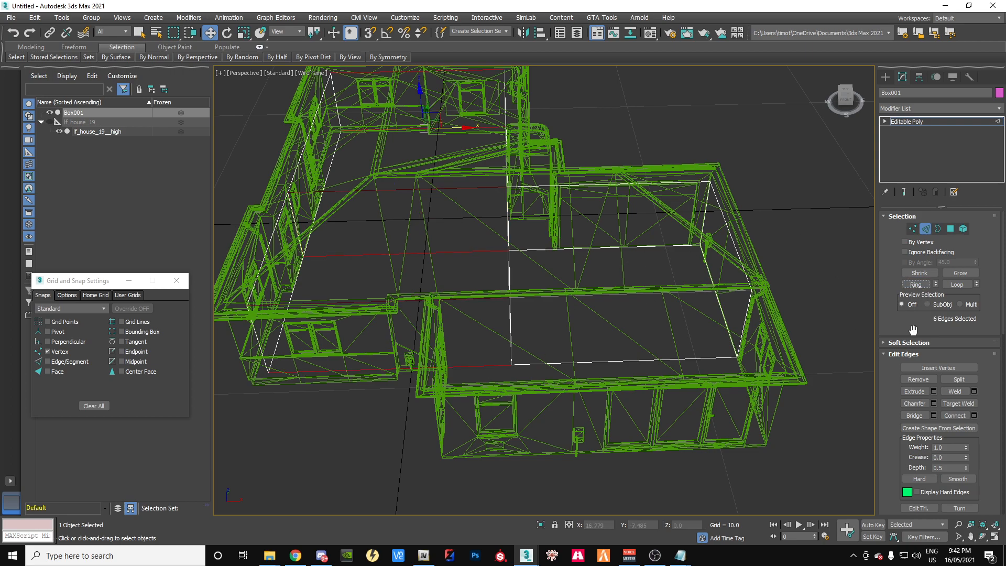
click(974, 415)
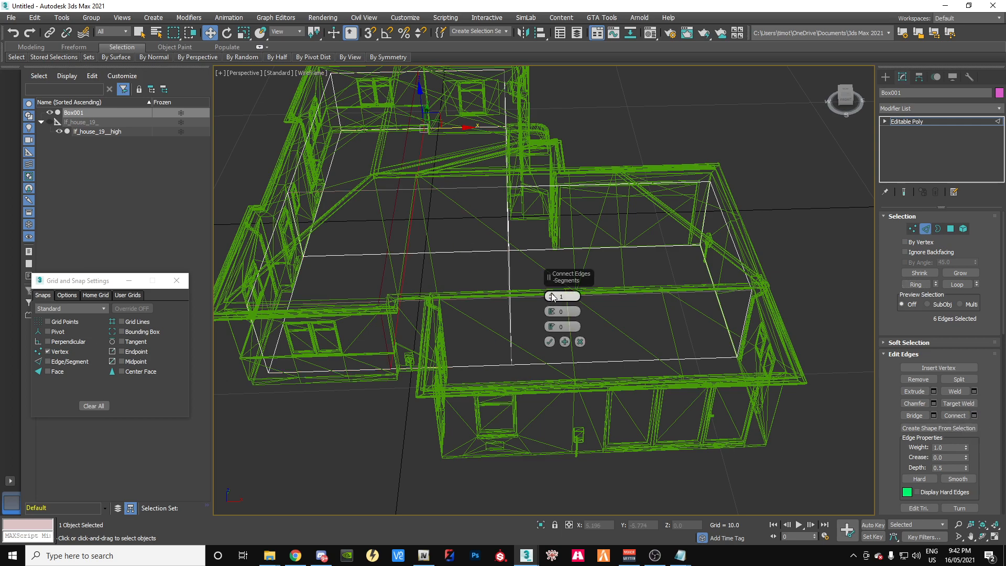
scroll(552, 297, up, 1)
scroll(552, 297, up, 1)
scroll(552, 297, down, 2)
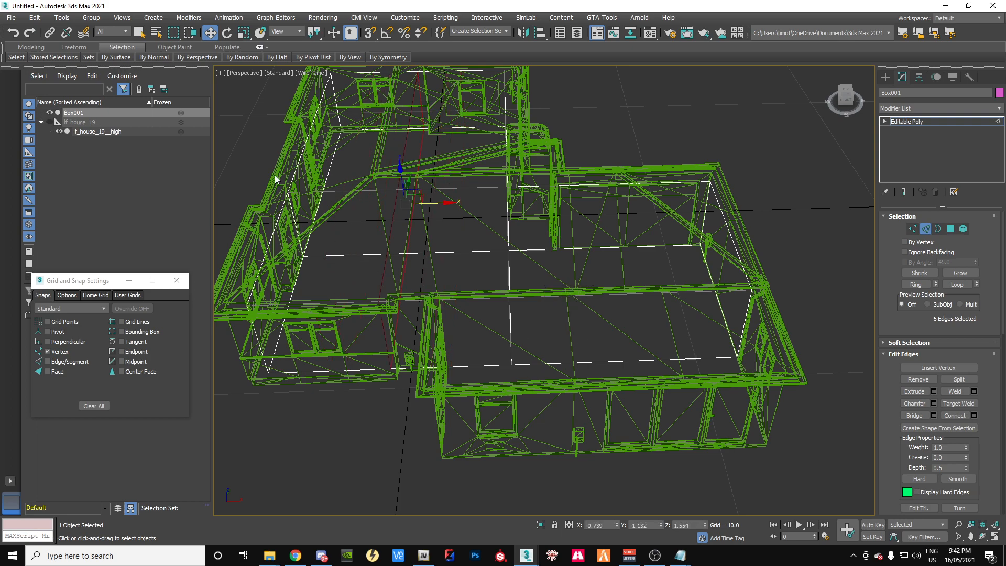
Step: Move the new edge loop along X to 1.289, lining it up with the side wing's wall near the window
drag(446, 205, 483, 203)
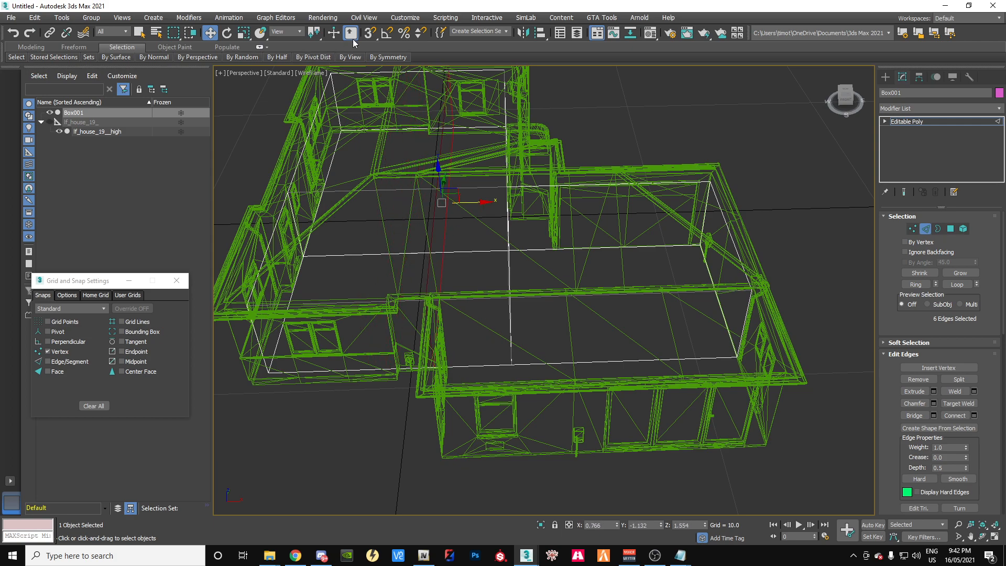
click(370, 32)
scroll(484, 349, up, 3)
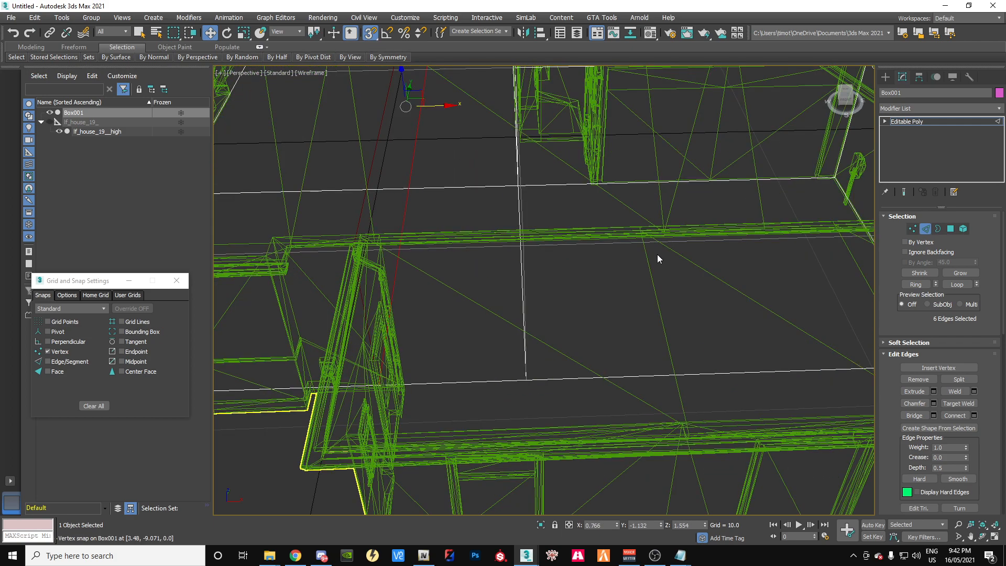
drag(846, 103, 833, 106)
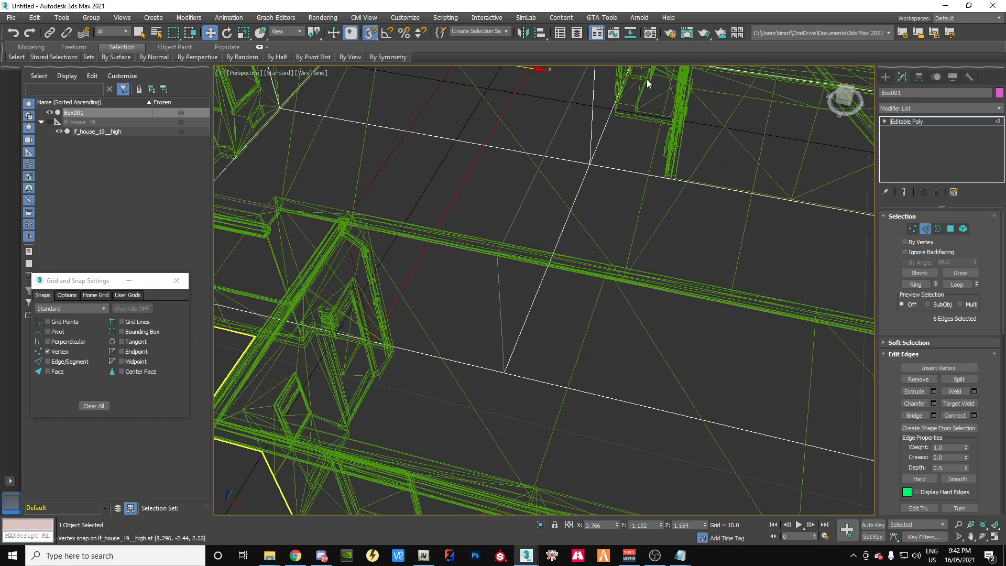
drag(540, 69, 382, 383)
drag(382, 381, 379, 379)
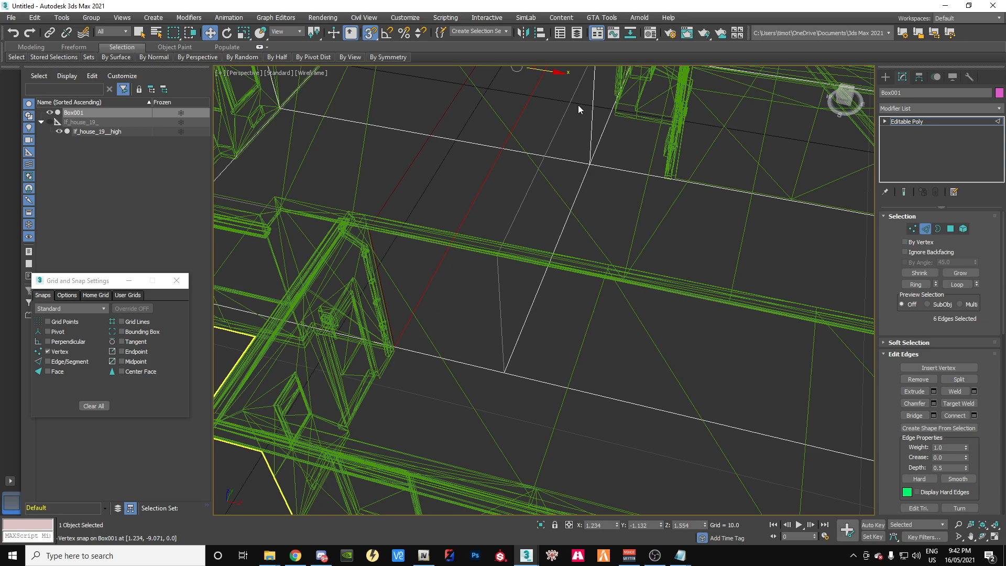
click(371, 34)
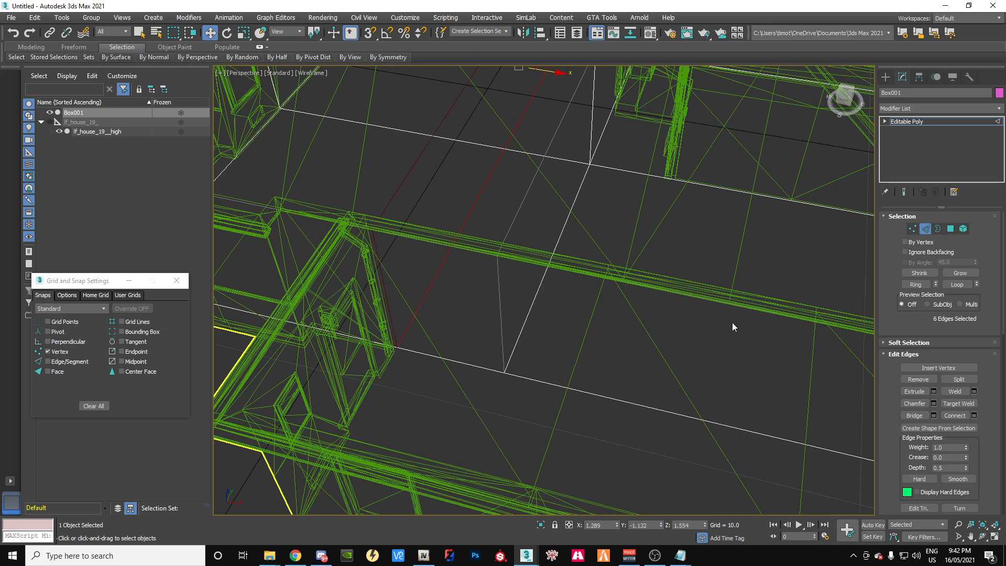
Step: Select the two polygons facing the side wing and extrude them together out into that wing
scroll(728, 324, down, 6)
middle_drag(727, 336, 580, 304)
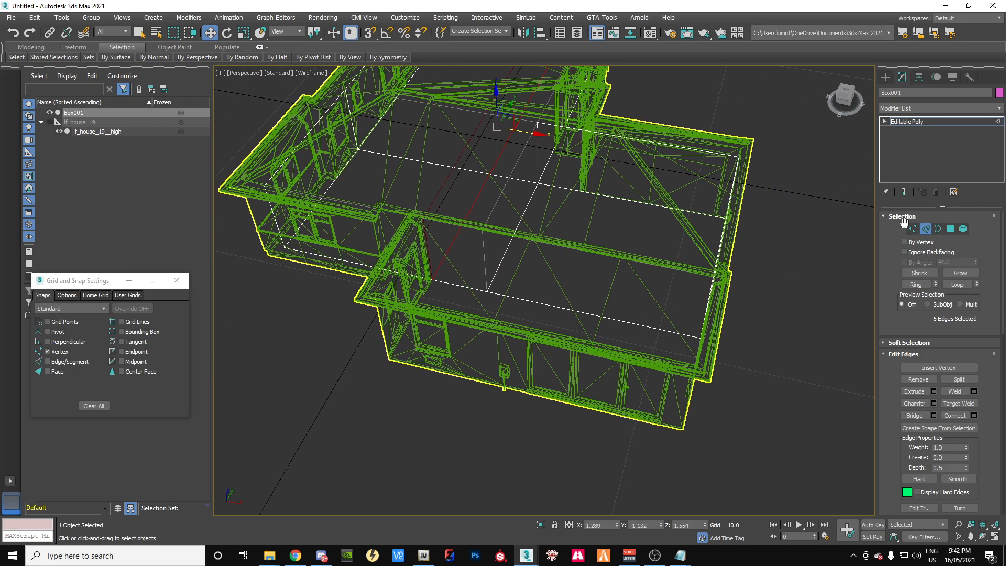
click(951, 229)
click(475, 259)
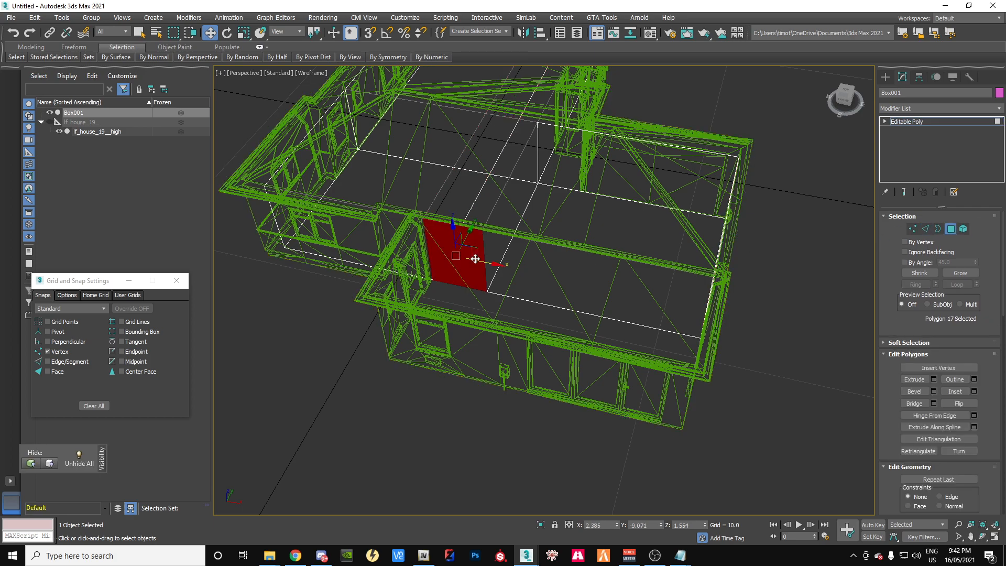
ctrl+click(547, 271)
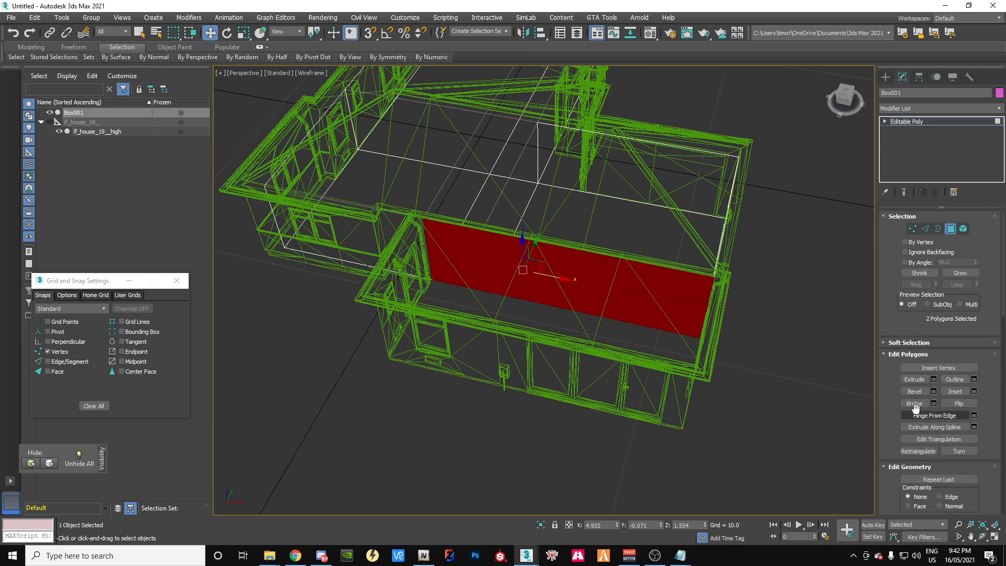
click(915, 380)
drag(572, 282, 570, 294)
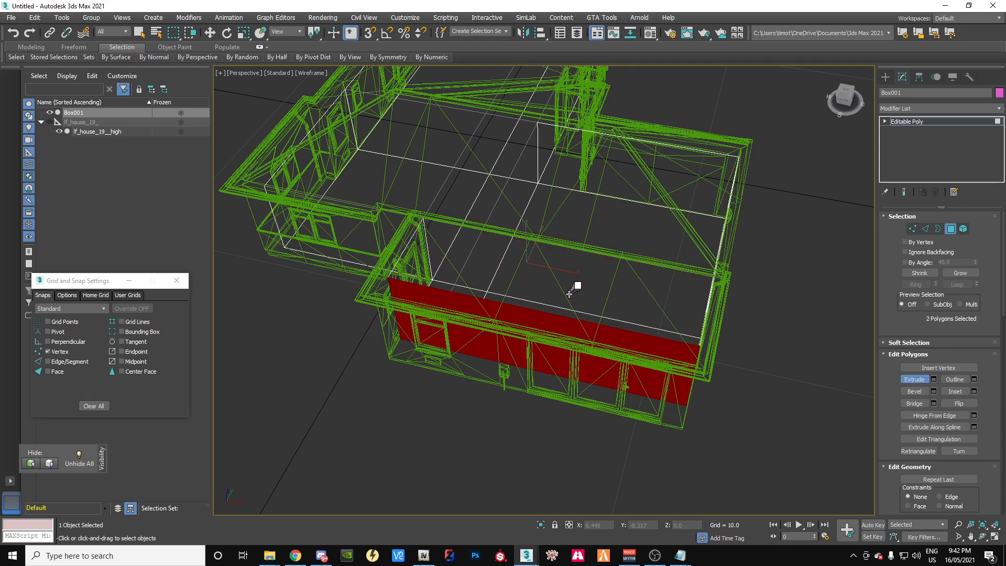
Step: Select the extruded section's end vertices and move them along Y to the side wing's outer wall
drag(847, 96, 794, 100)
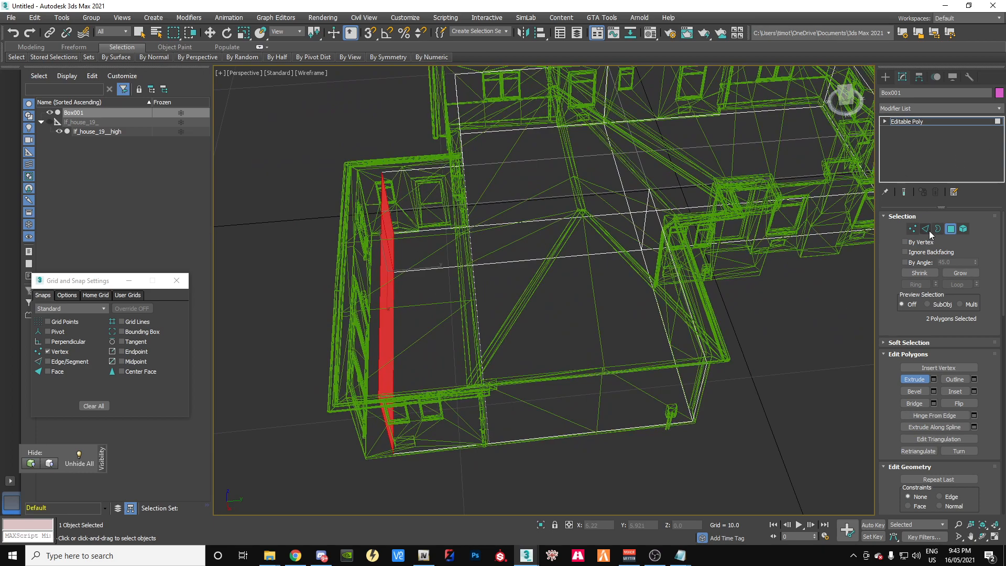
click(912, 229)
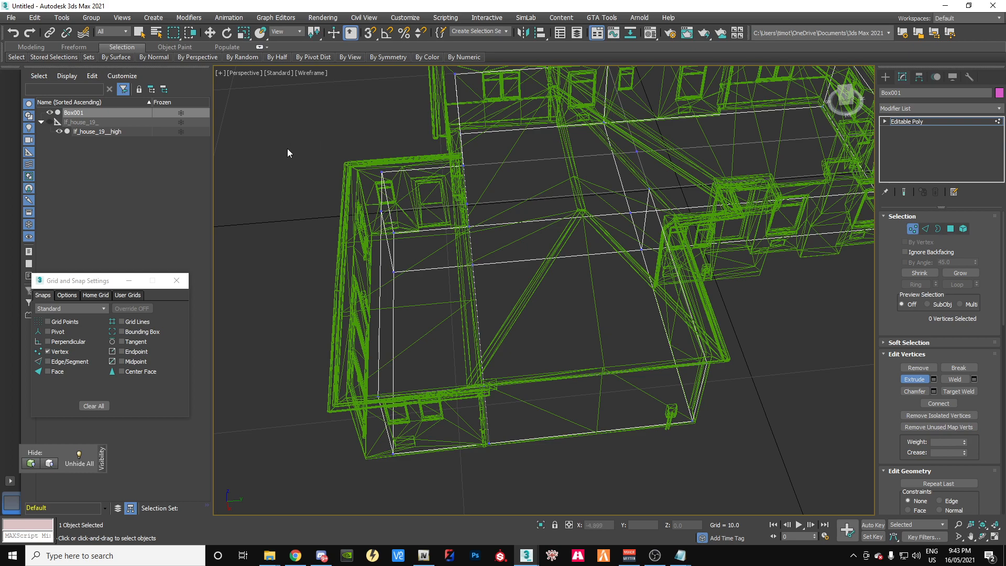
drag(426, 455, 412, 458)
click(210, 32)
drag(433, 278, 410, 294)
click(796, 364)
Step: Examine how the shell fits the floor plan around the entrance porch and the adjoining front wall
mouse_move(845, 104)
mouse_down()
mouse_move(810, 82)
mouse_move(827, 97)
mouse_move(852, 87)
mouse_move(840, 86)
mouse_move(852, 102)
mouse_move(842, 109)
mouse_move(846, 99)
mouse_up()
scroll(757, 307, down, 4)
middle_drag(750, 318, 667, 349)
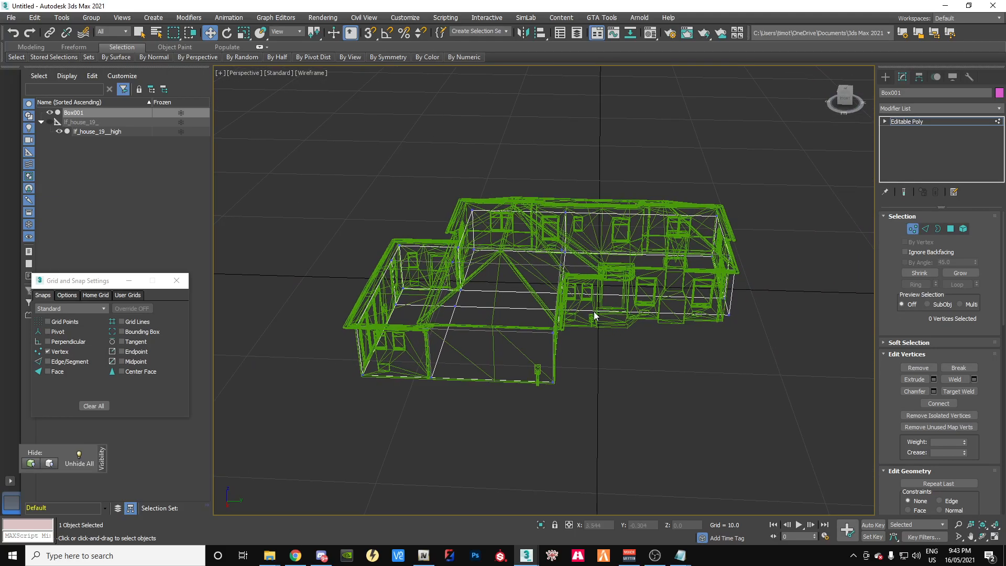
scroll(613, 304, up, 5)
scroll(638, 287, up, 4)
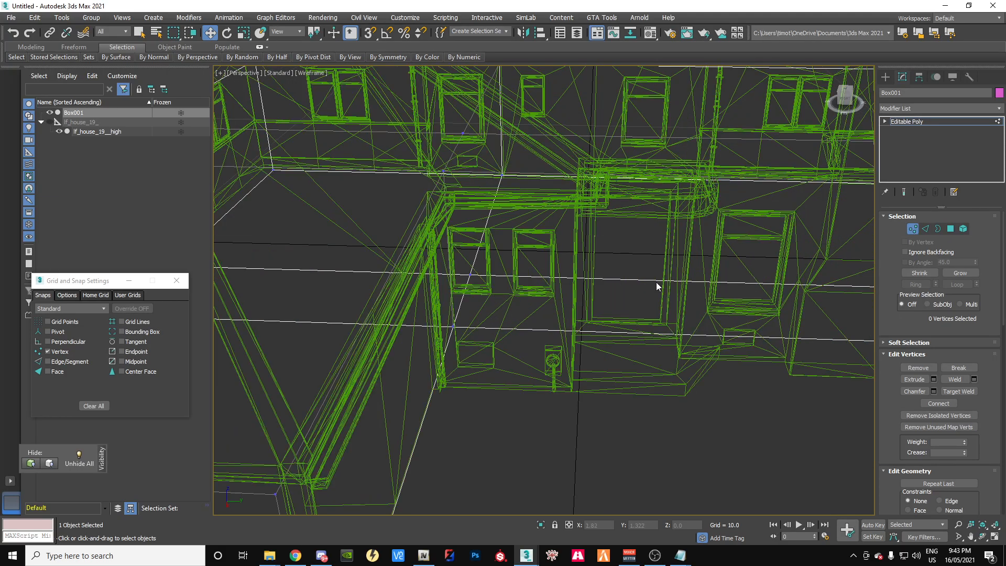
drag(844, 97, 845, 106)
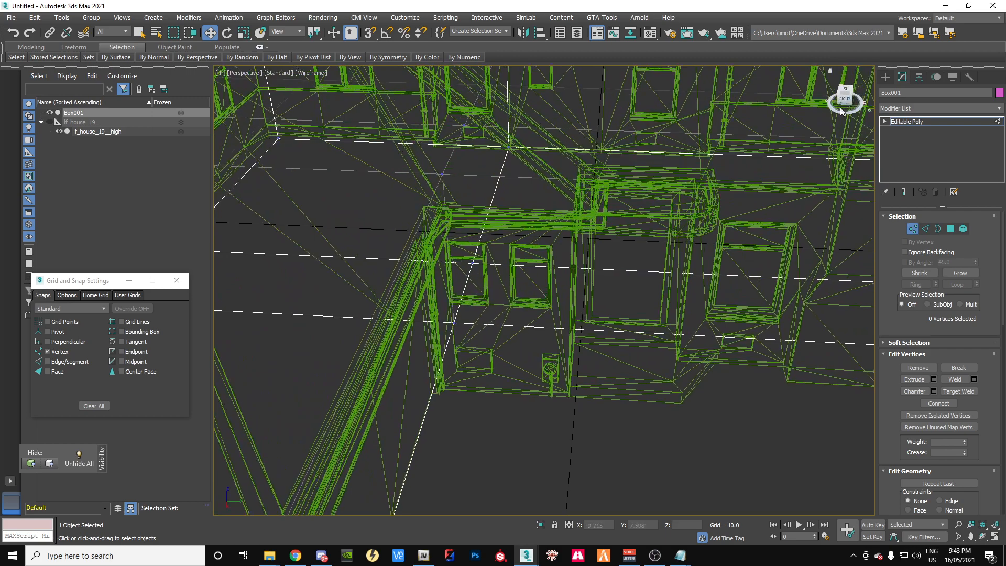
scroll(761, 311, down, 3)
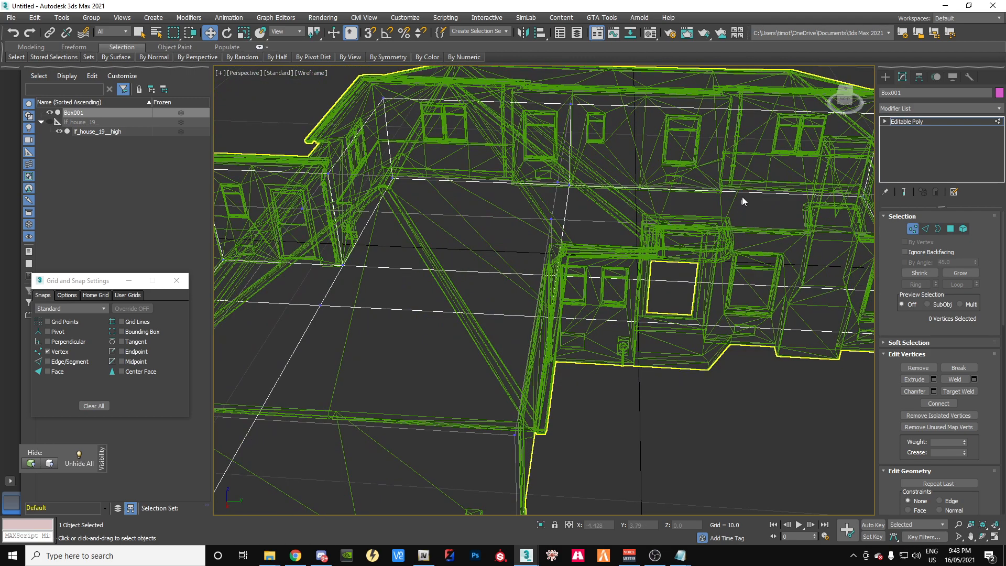
click(886, 121)
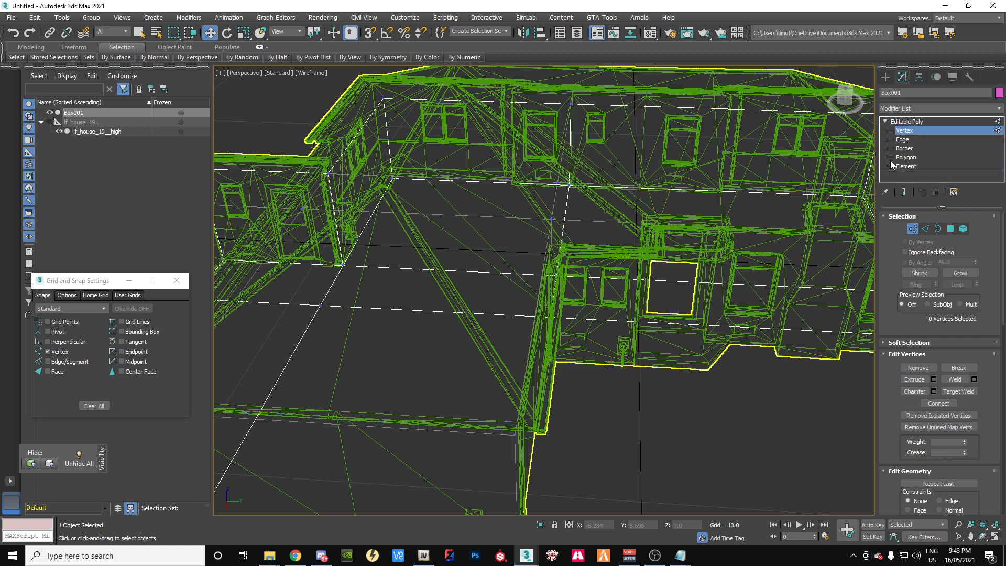
click(903, 139)
click(752, 217)
click(744, 189)
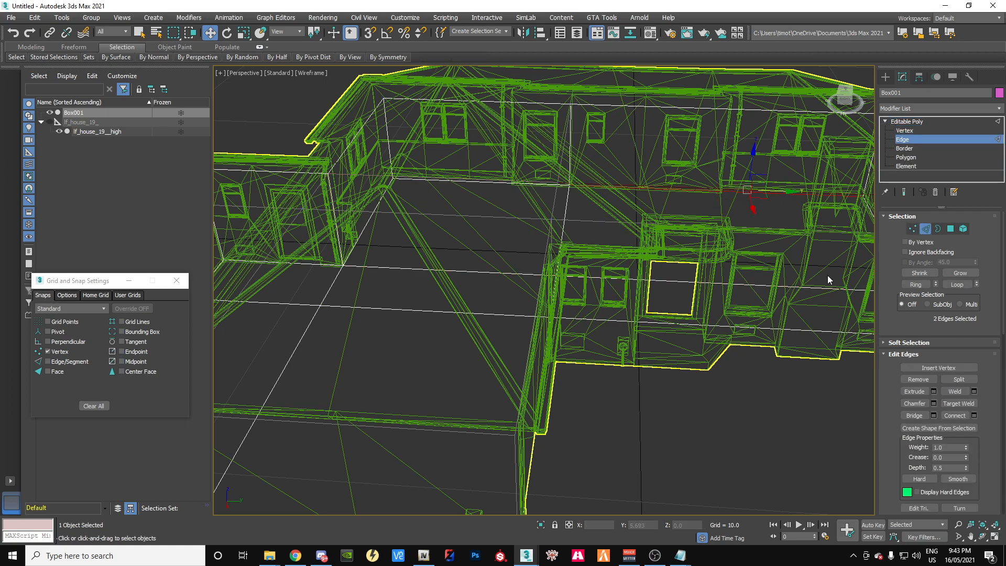
click(915, 285)
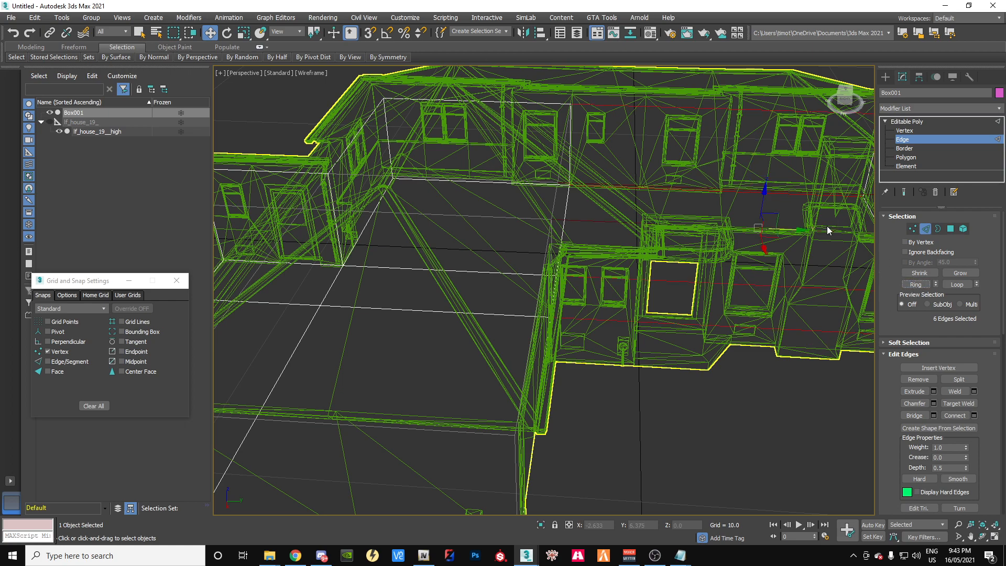
click(974, 416)
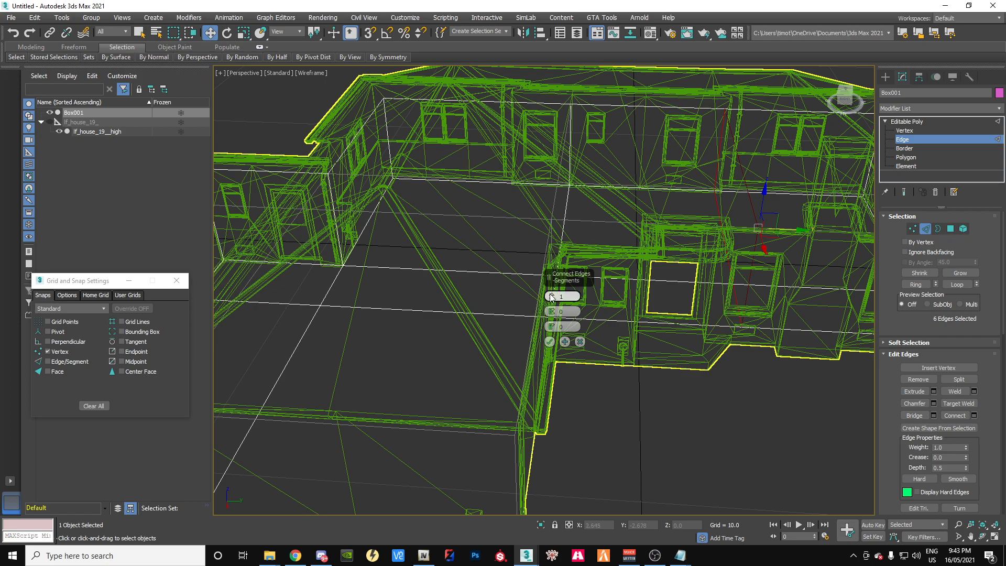
drag(551, 297, 551, 291)
drag(803, 231, 781, 229)
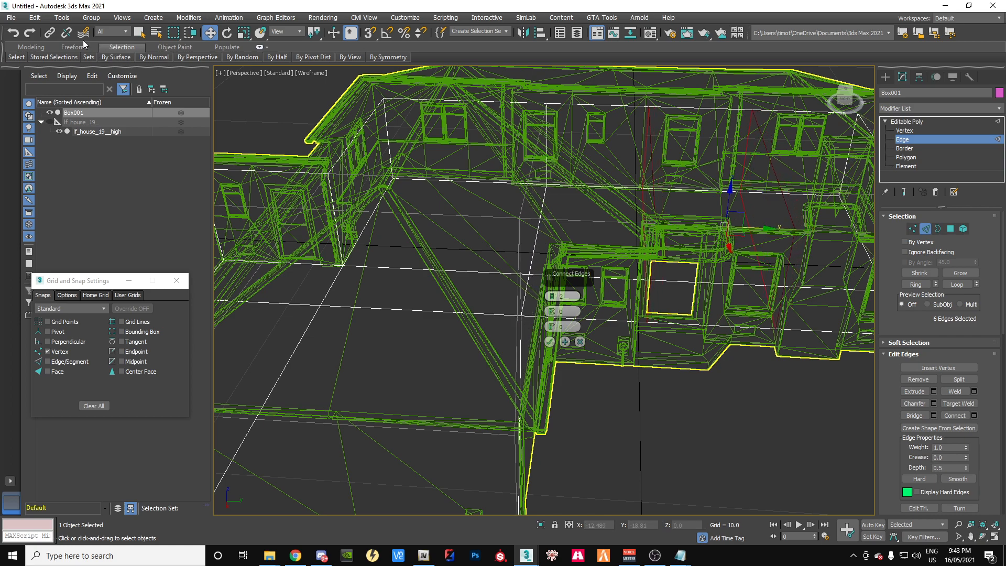
click(14, 33)
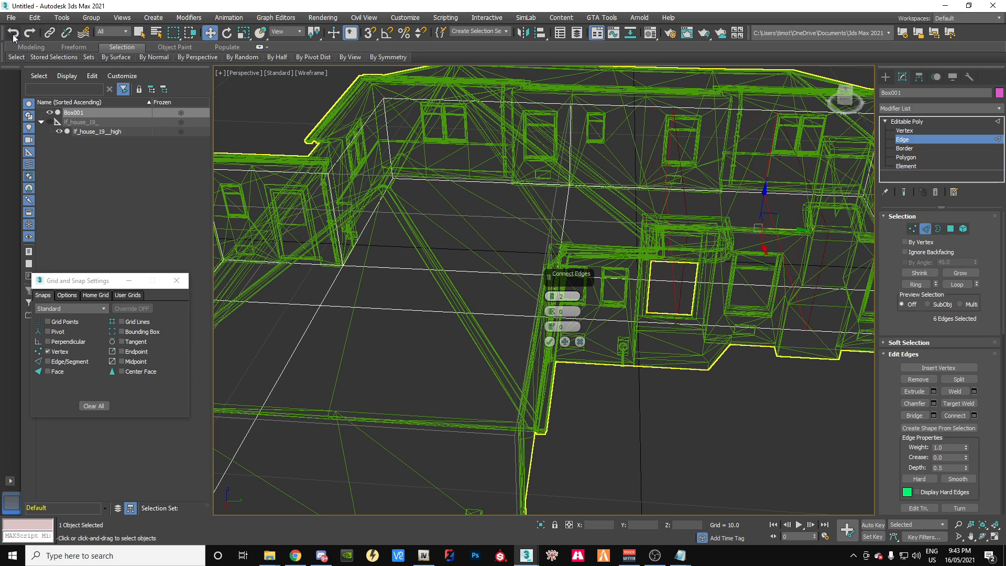
click(741, 410)
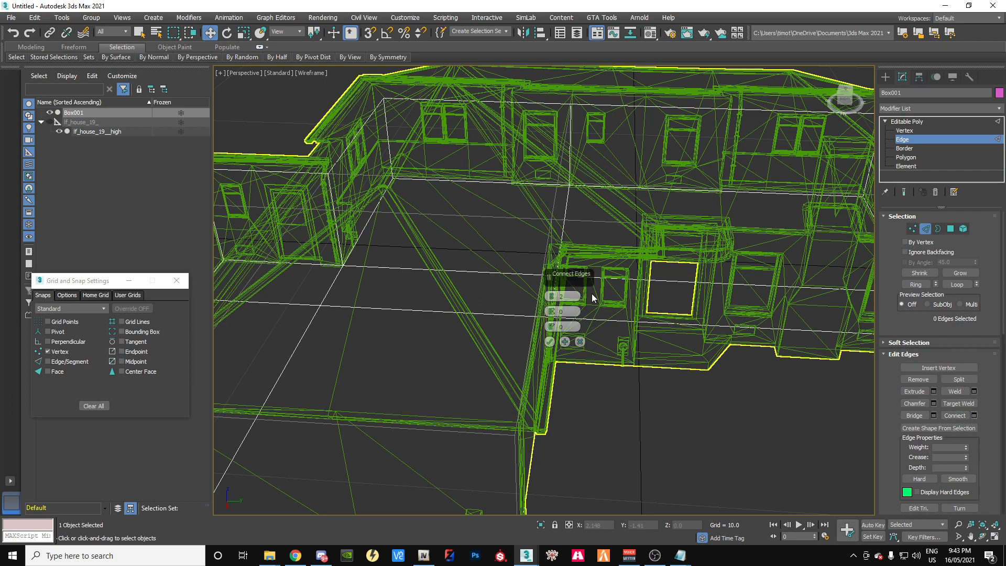
click(579, 342)
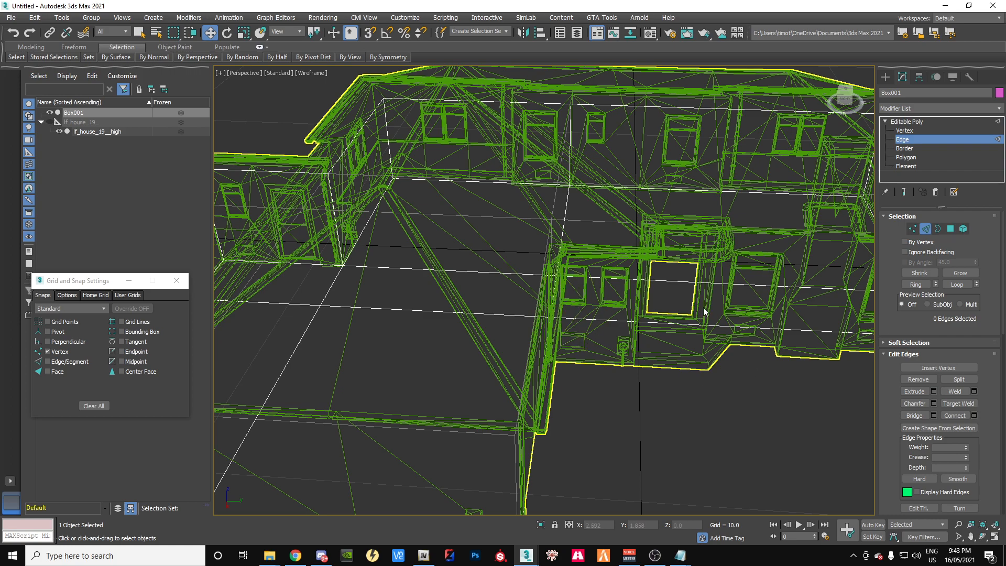
Step: Connect the ring of lengthwise shell edges running past the porch doorway with two segments, adding two crosswise edge loops
click(674, 283)
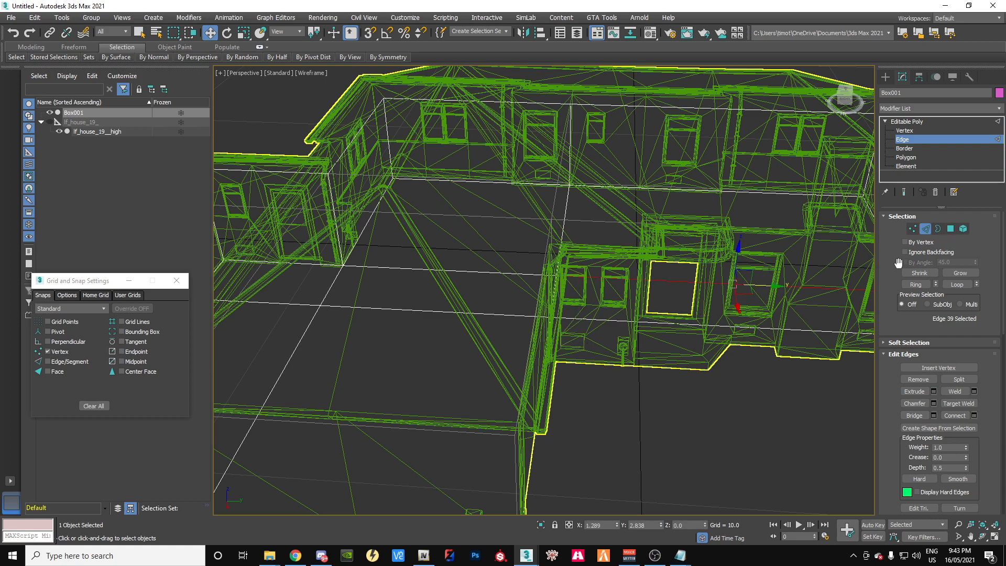
click(916, 285)
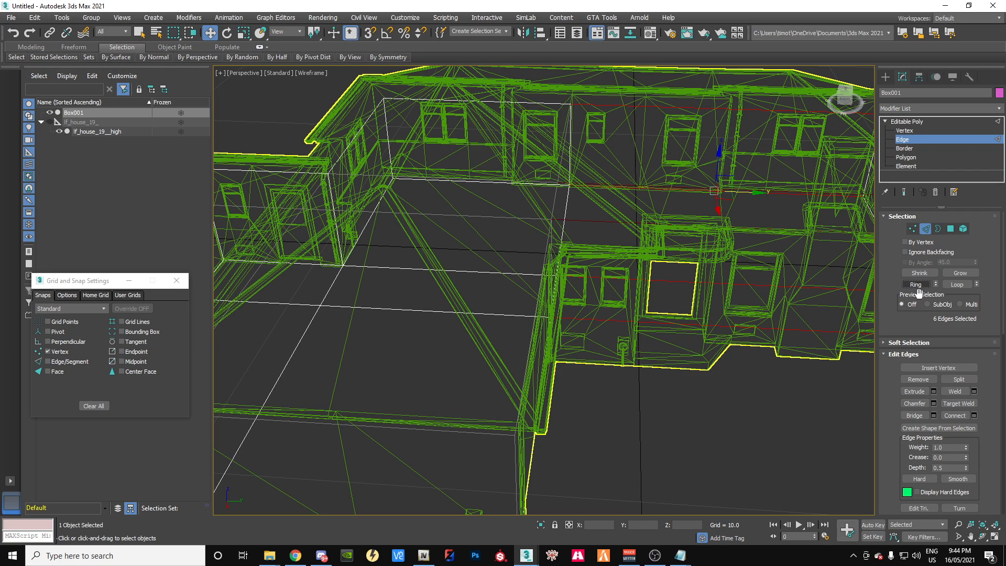
click(974, 416)
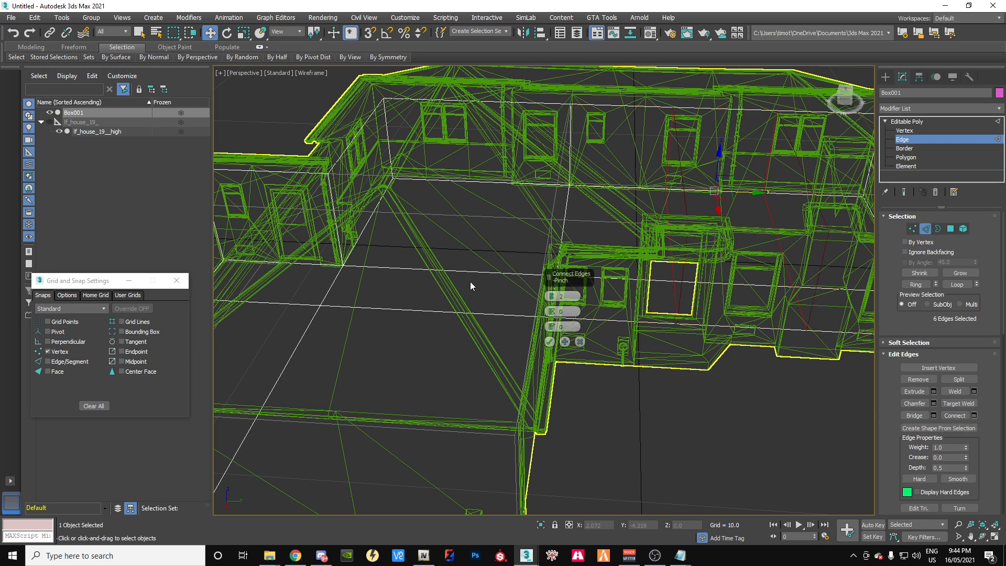
click(549, 342)
click(753, 369)
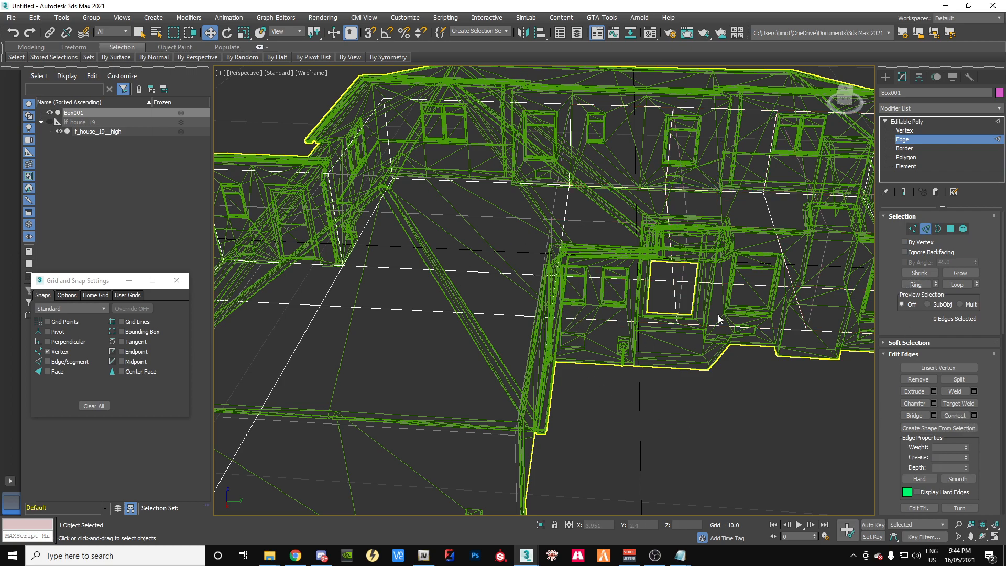
Step: Turn on vertex snapping and move the first new edge loop along Y to 0.188, snapping it to the doorway's near side
double_click(684, 199)
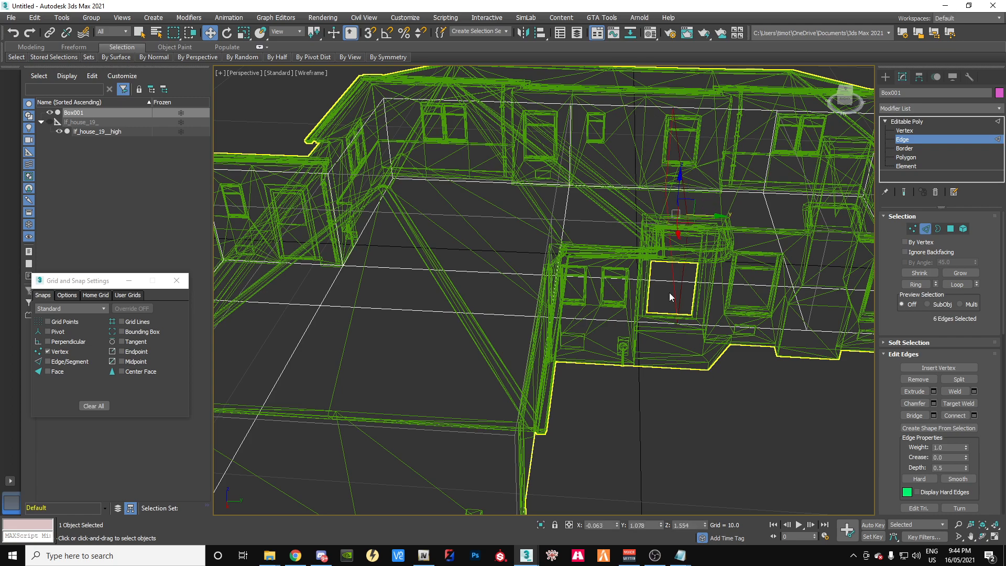
key(s)
scroll(715, 285, up, 5)
drag(843, 101, 828, 95)
drag(726, 170, 559, 353)
scroll(571, 351, up, 5)
scroll(760, 292, down, 8)
middle_drag(772, 256, 644, 301)
Step: Move the second new edge loop along Y to 1.45, snapping it to the opposite side of the doorway
double_click(800, 306)
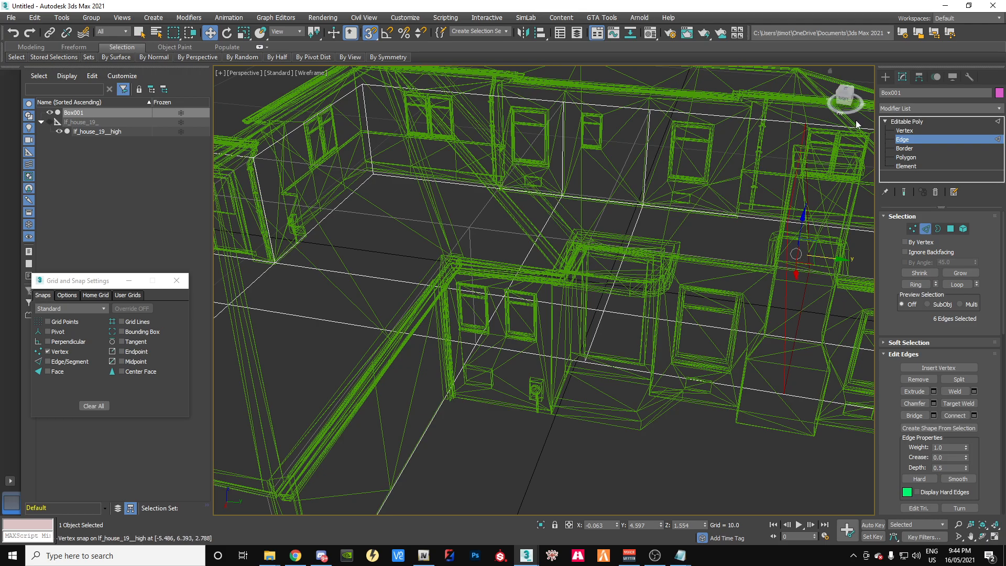
drag(845, 99, 890, 87)
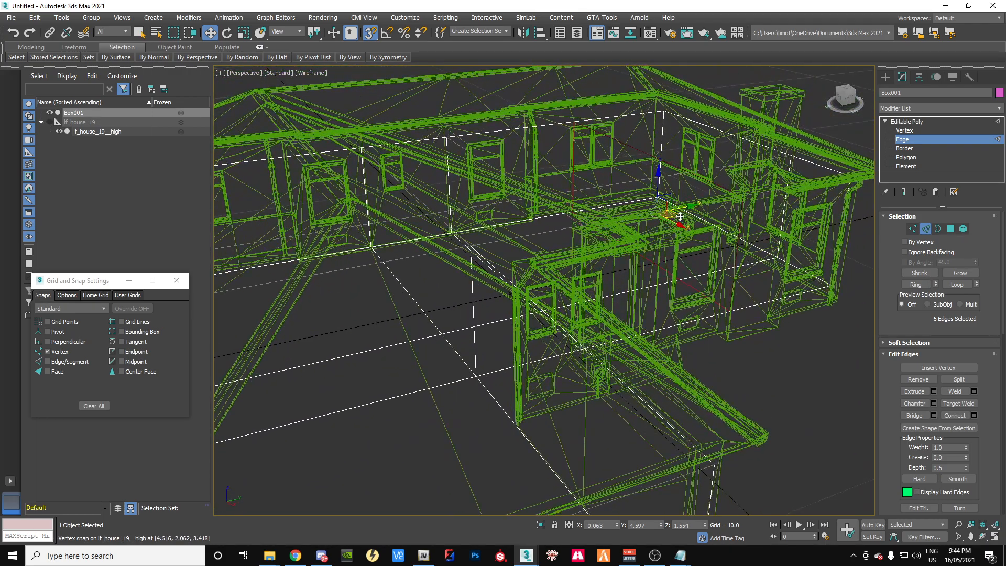
click(692, 205)
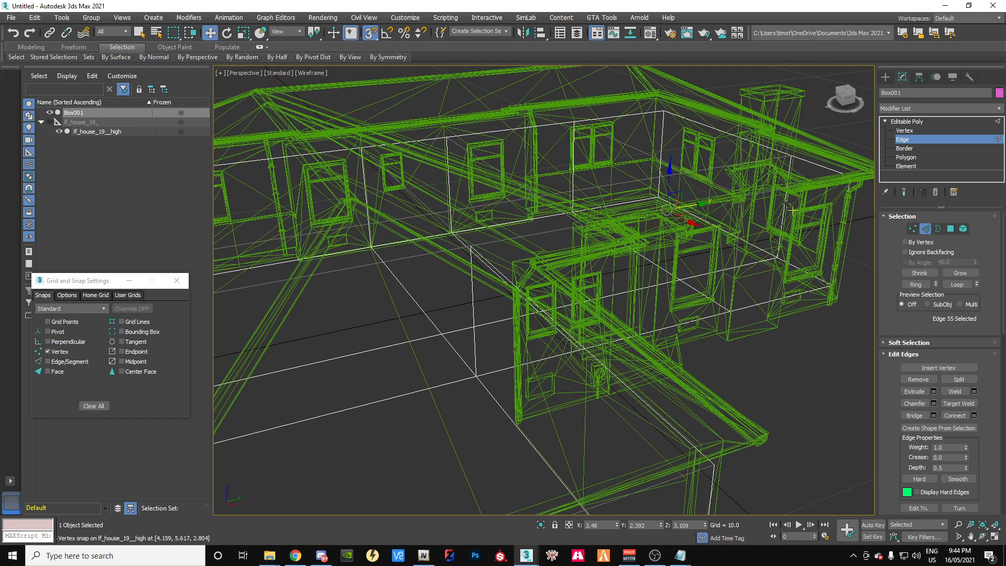
double_click(661, 266)
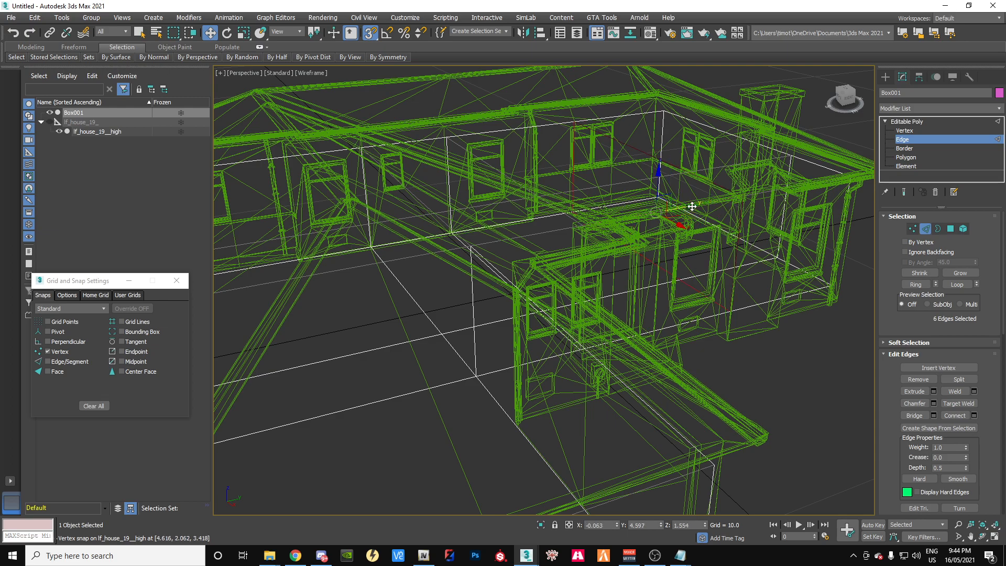
scroll(644, 328, up, 8)
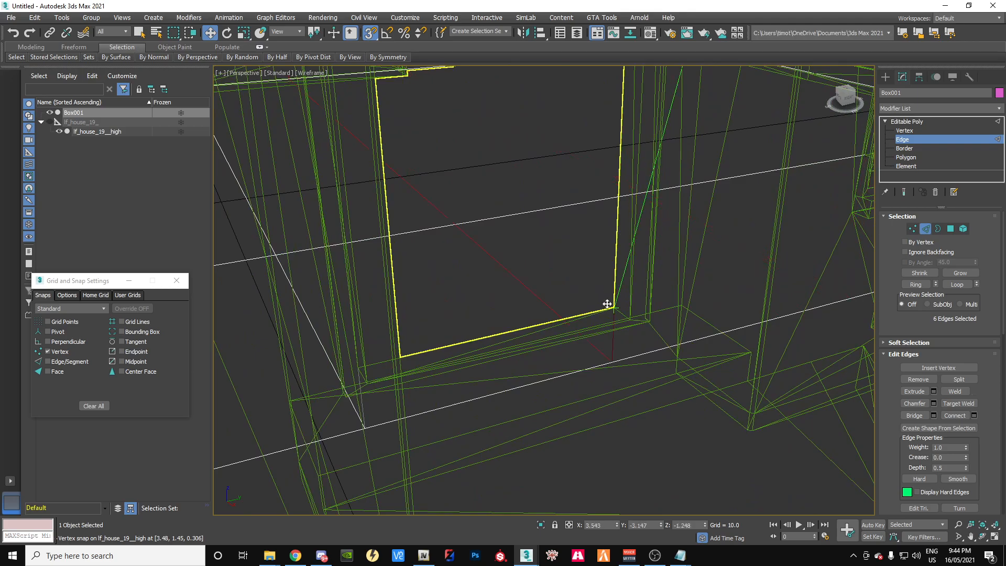
scroll(690, 382, down, 8)
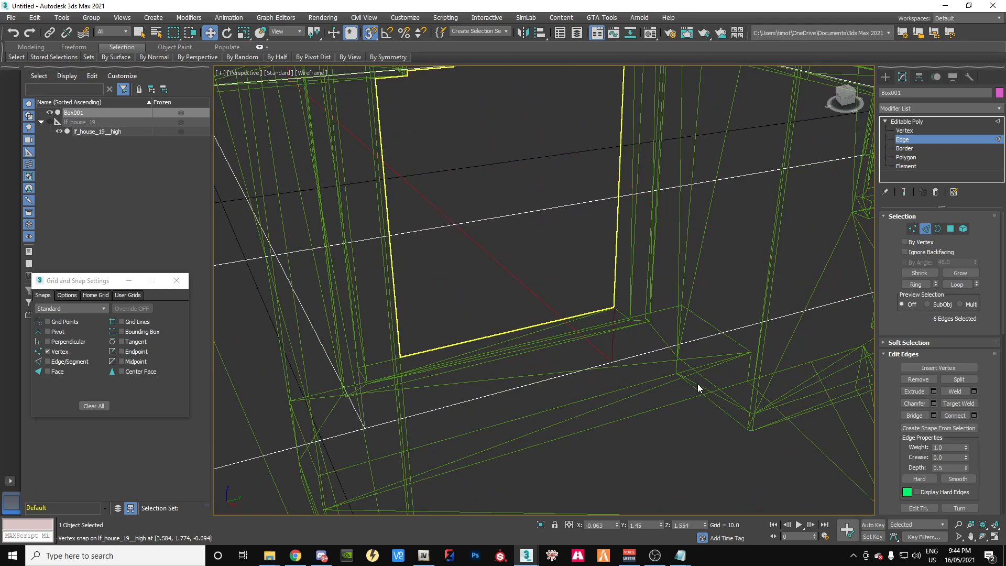
drag(848, 105, 794, 107)
click(677, 342)
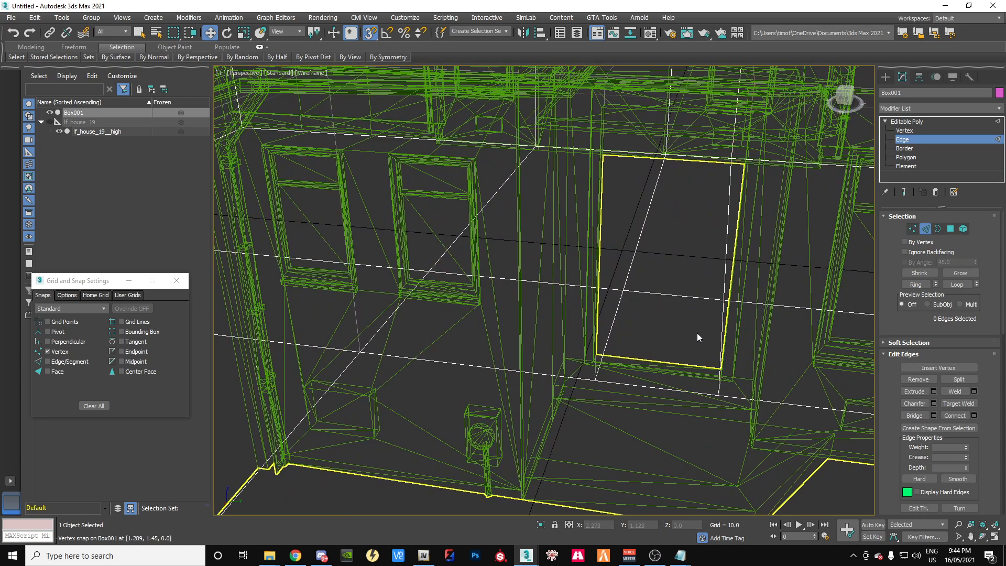
Step: Connect the two vertical edges flanking the doorway with two segments, adding two horizontal edges across the opening
click(722, 322)
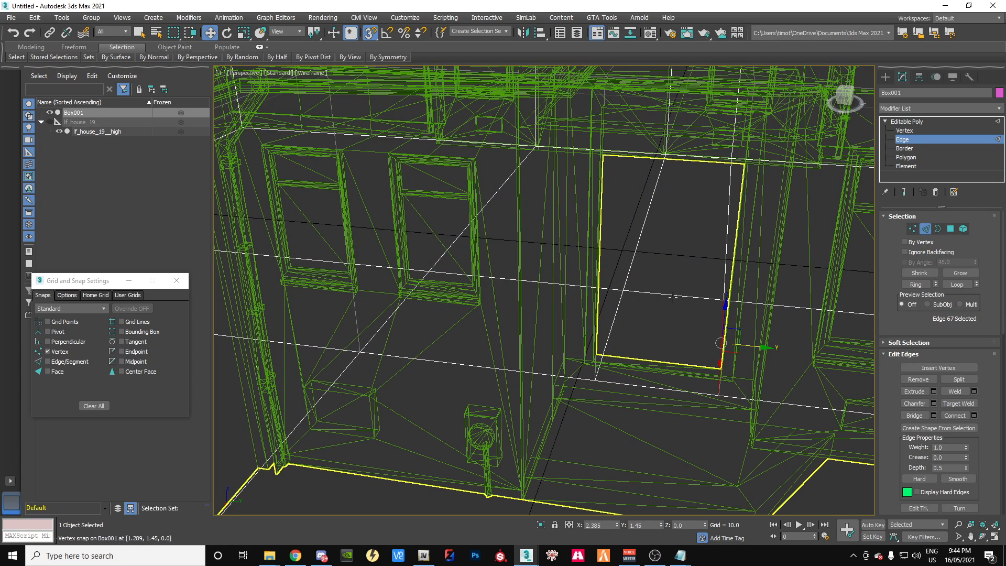
scroll(705, 318, down, 3)
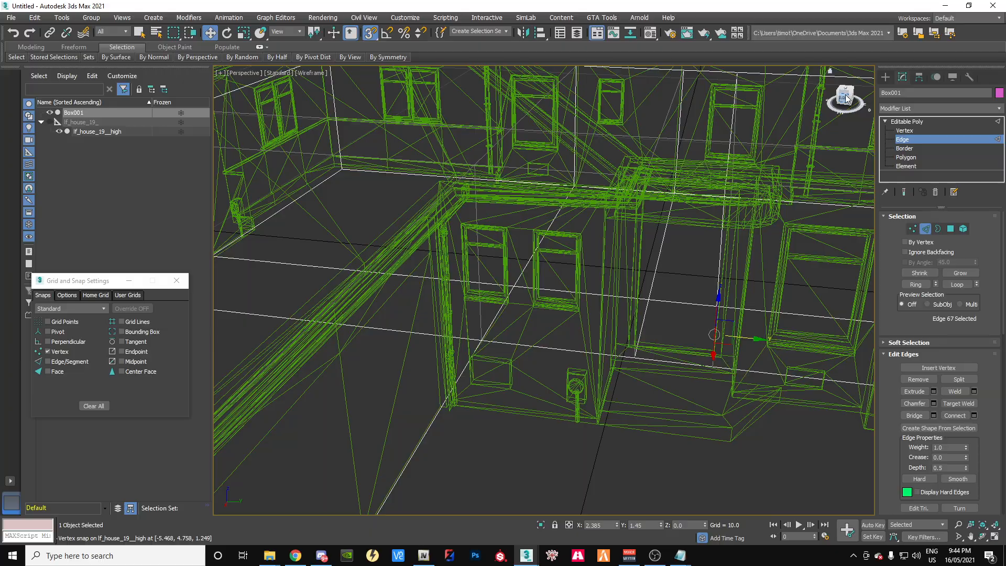
drag(848, 97, 850, 79)
alt+middle_drag(666, 336, 612, 306)
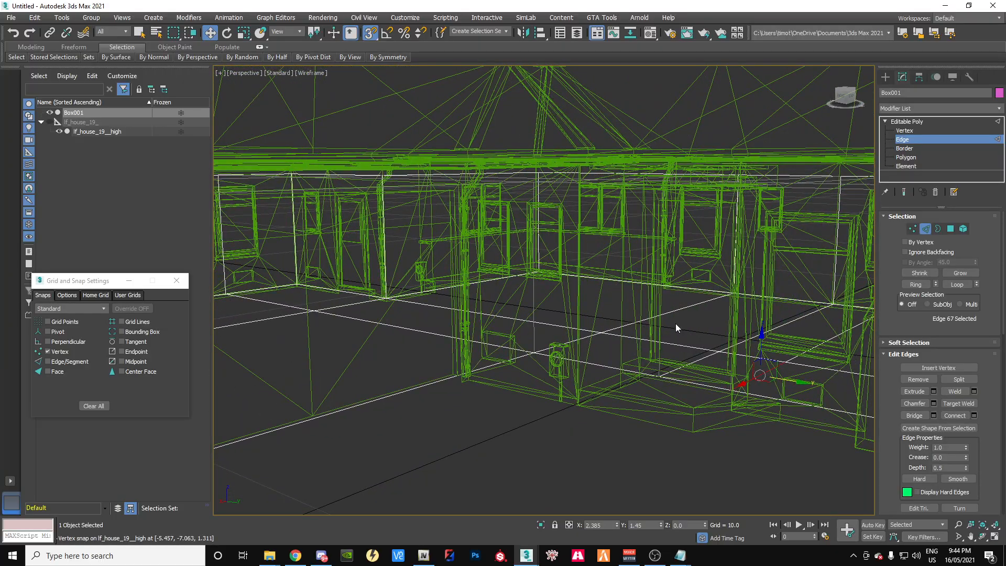
click(647, 298)
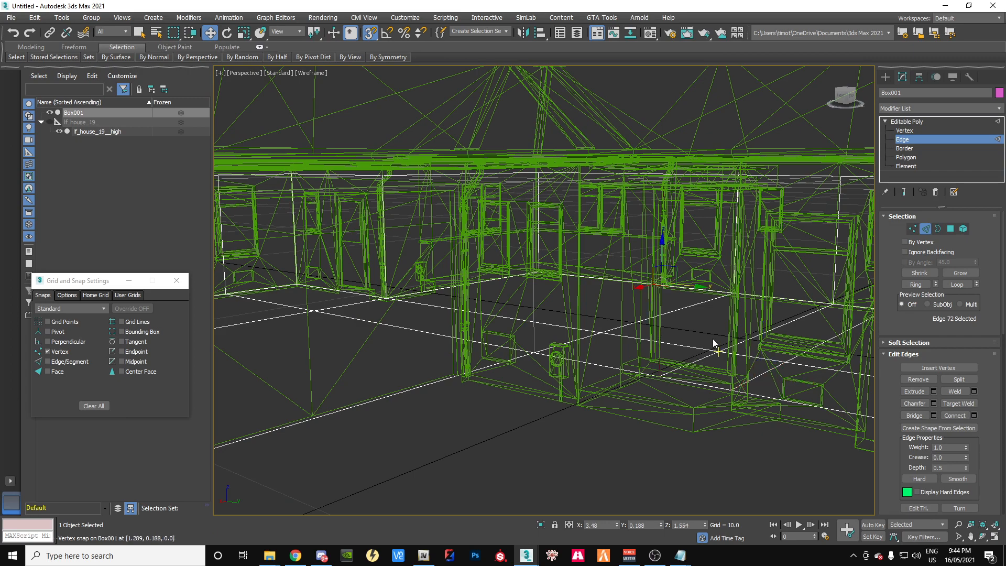
click(735, 322)
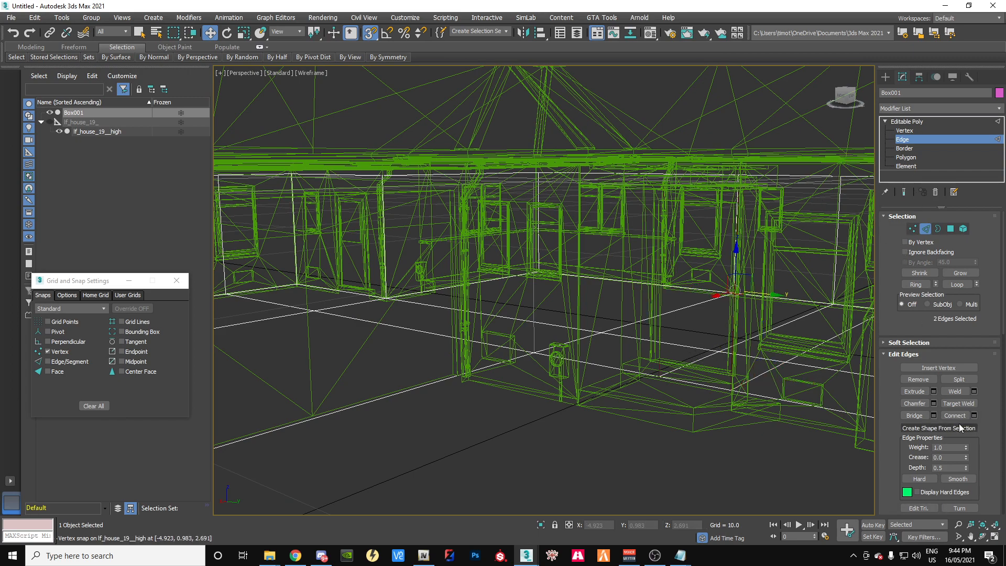
click(974, 415)
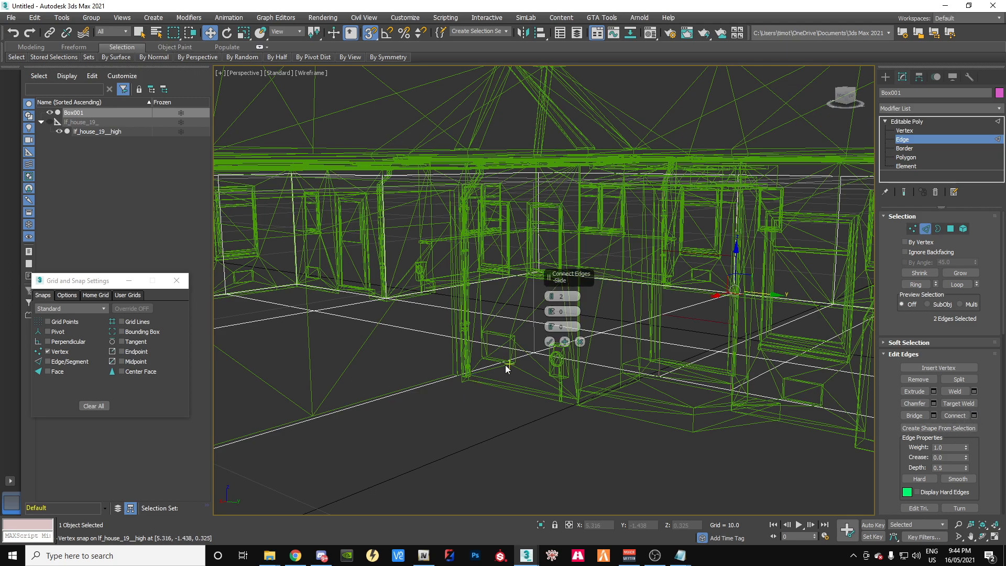
click(550, 344)
Step: Move the upper horizontal edge along Z to 2.872, snapping it to the top of the doorway opening
drag(847, 101, 793, 154)
scroll(631, 244, up, 3)
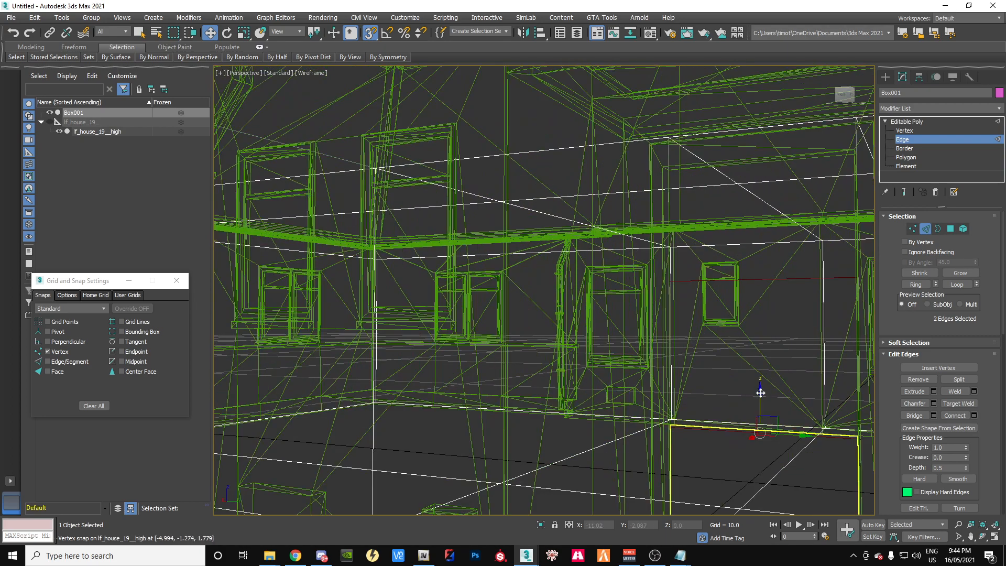
click(723, 405)
click(780, 278)
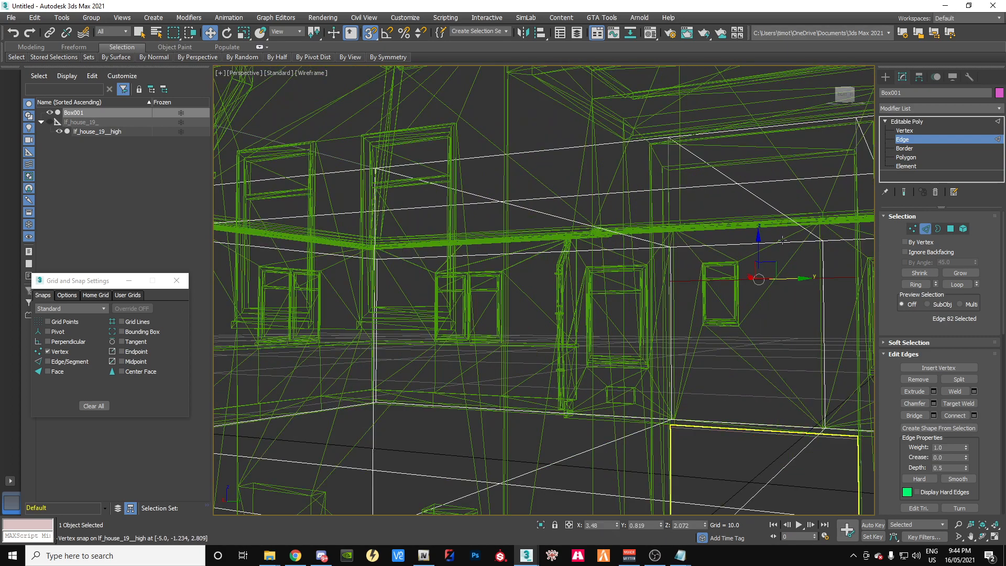
drag(840, 100, 824, 101)
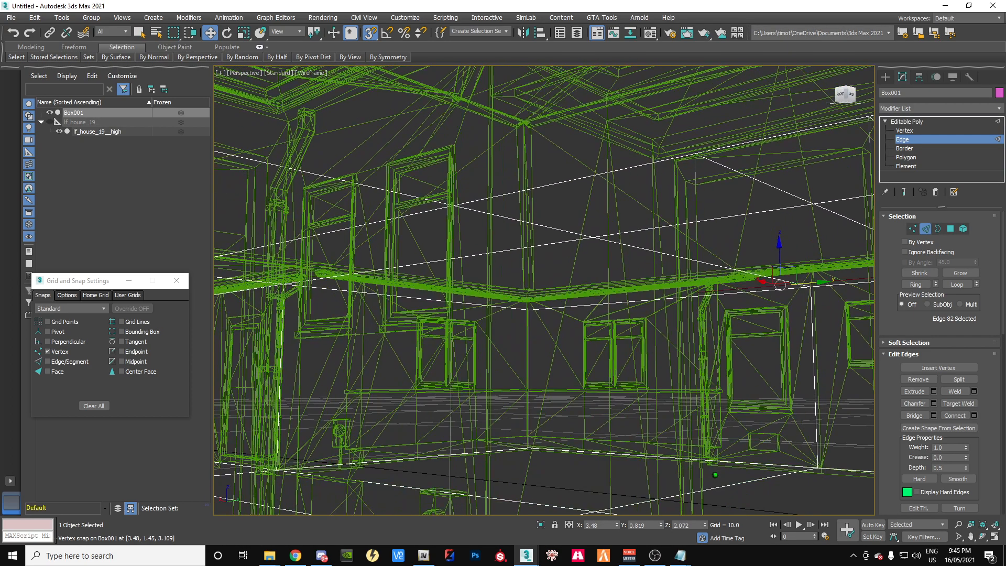
key(F3)
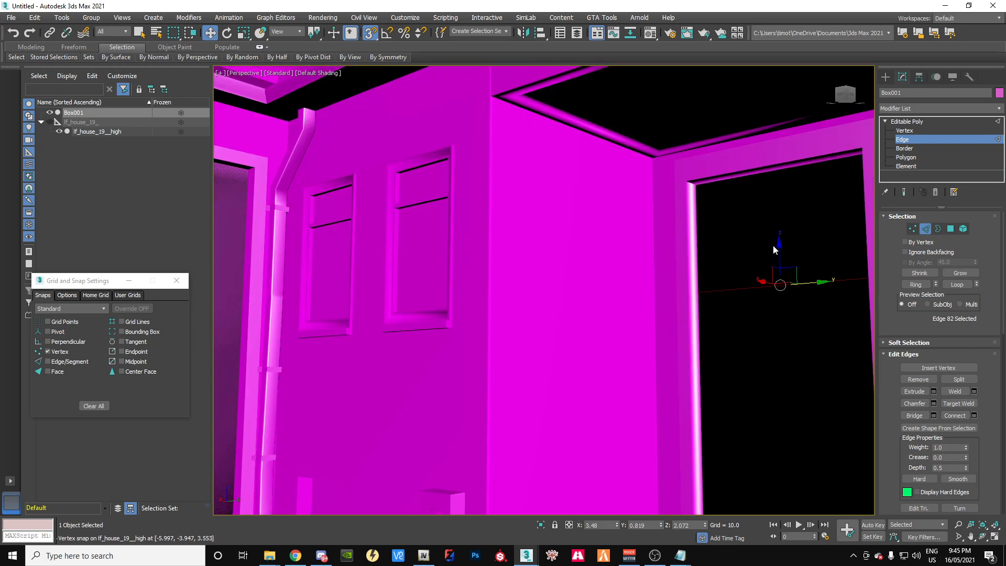
drag(780, 242, 697, 183)
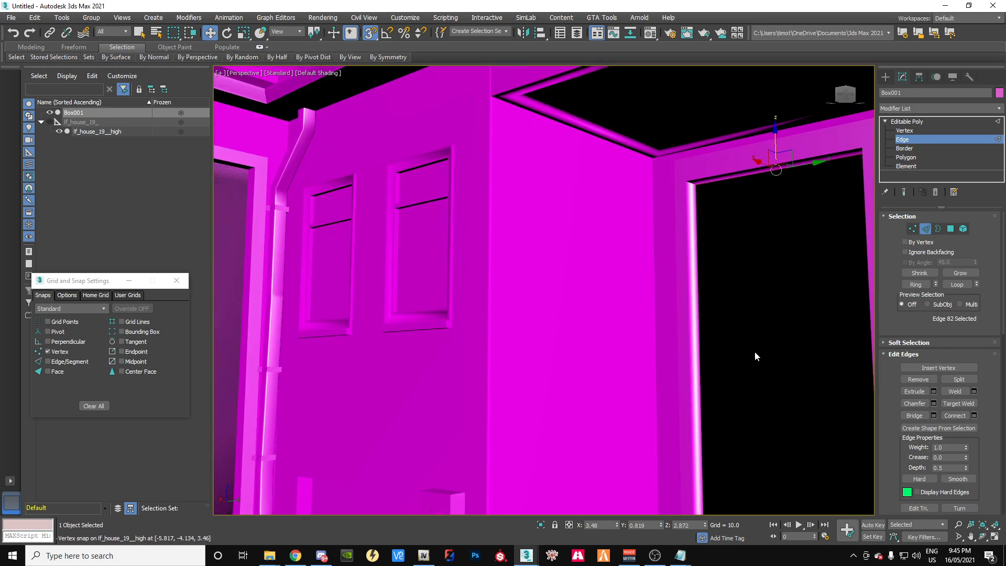
Step: Try to snap the lower horizontal edge to the doorway's bottom corner
drag(854, 92, 852, 175)
key(F3)
click(770, 391)
key(F3)
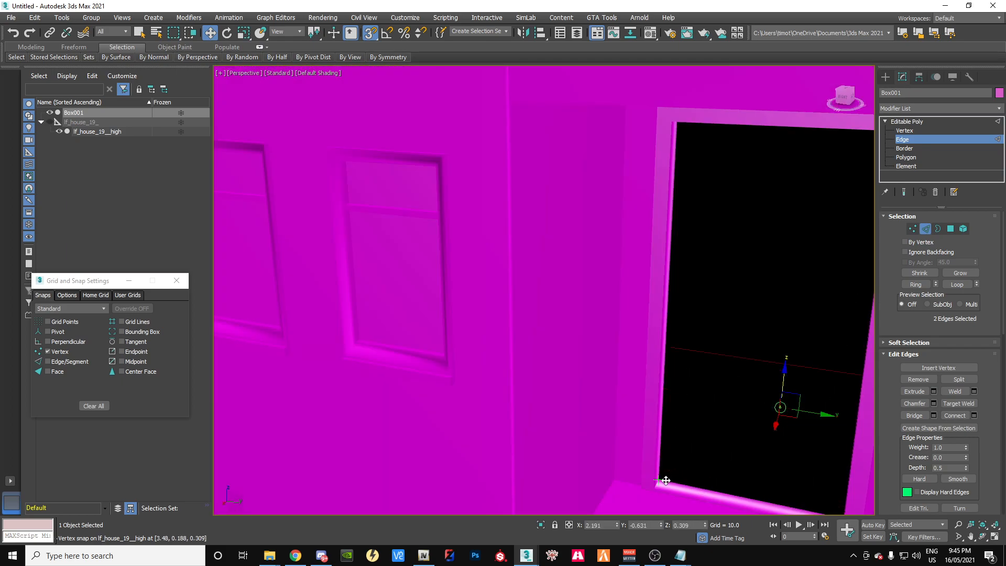
mouse_move(662, 474)
mouse_down()
mouse_move(698, 464)
mouse_move(665, 478)
mouse_move(721, 402)
mouse_move(716, 411)
mouse_move(731, 360)
mouse_move(693, 379)
mouse_up()
key(F3)
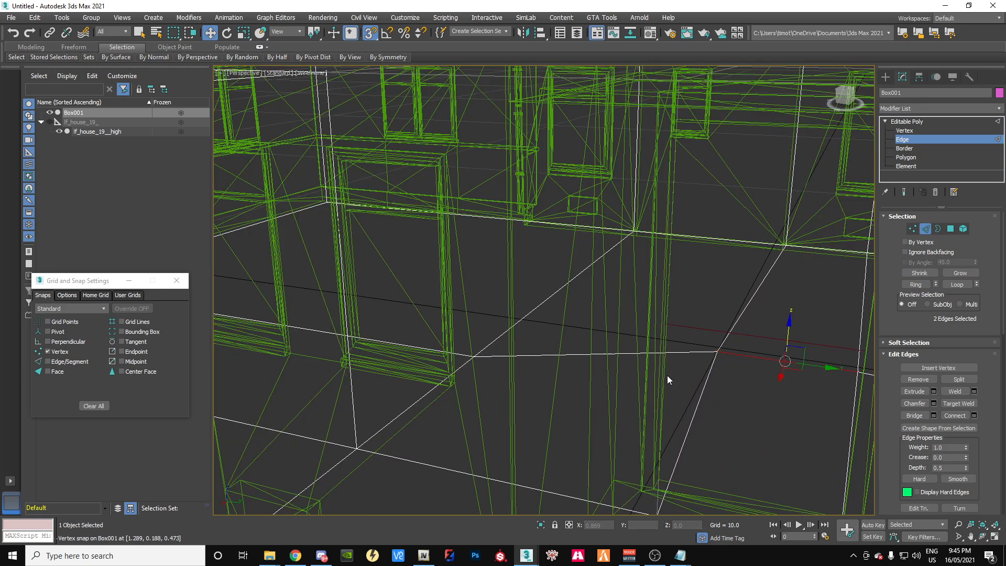
click(14, 34)
Step: Select only the lower horizontal edge and move it along Z to 0.309, level with the doorway's sill
click(834, 311)
mouse_move(850, 102)
mouse_down()
mouse_move(850, 91)
mouse_move(846, 101)
mouse_up()
click(709, 414)
key(F3)
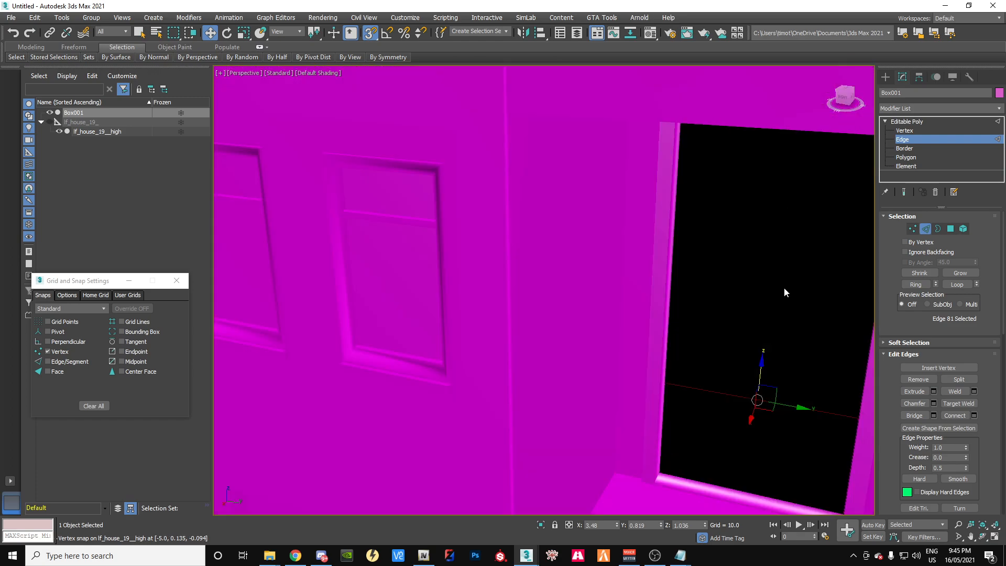
drag(762, 362, 663, 472)
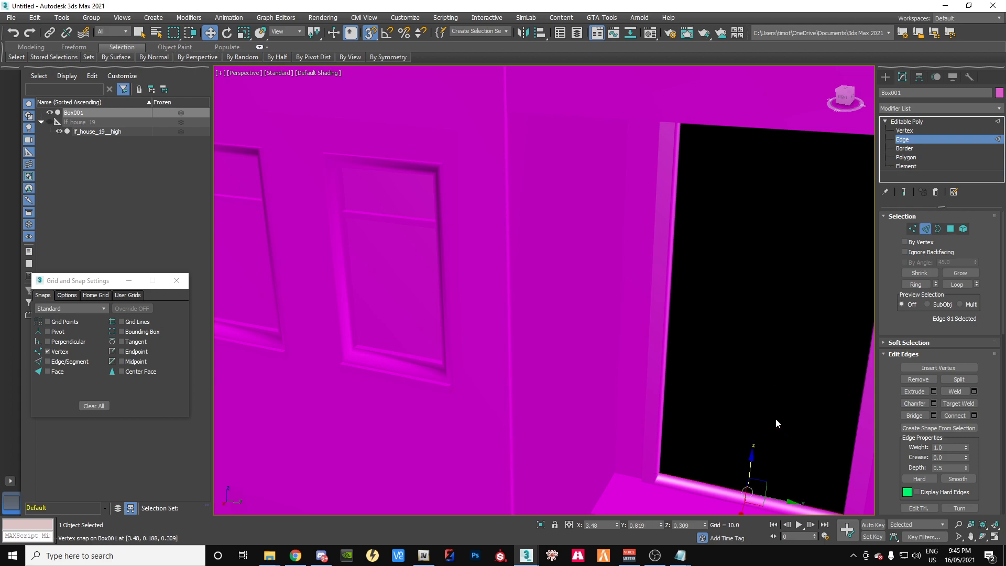
Step: Delete the box polygon filling the framed doorway area to cut the door opening in the shell wall
click(952, 231)
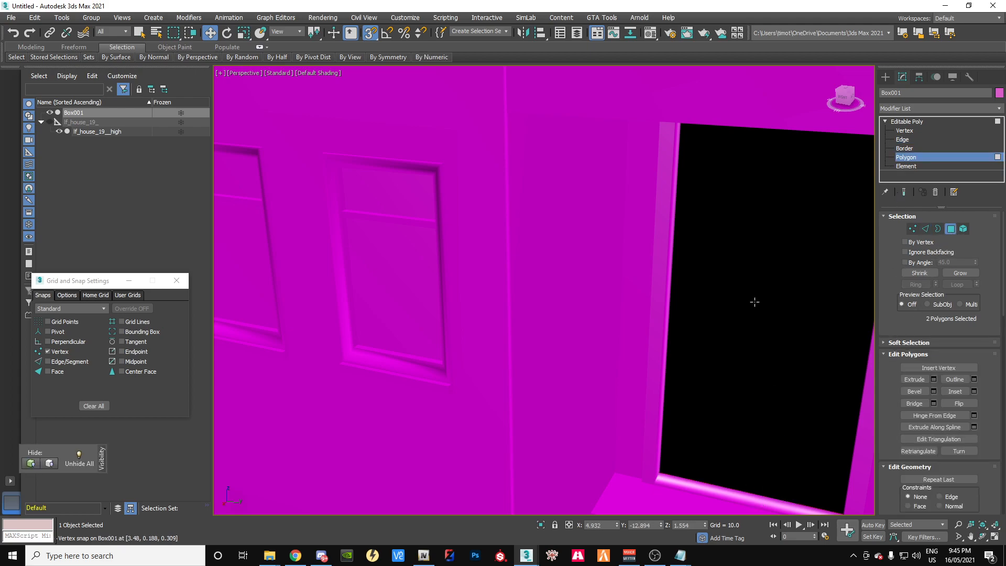
click(755, 302)
key(Delete)
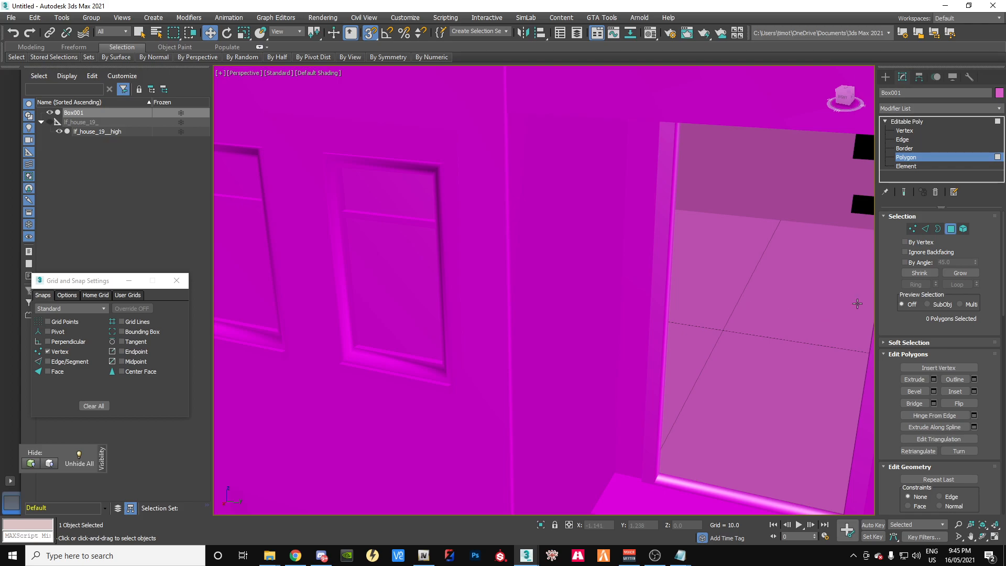
mouse_move(844, 99)
mouse_down()
mouse_move(861, 94)
mouse_move(835, 92)
mouse_up()
mouse_move(715, 475)
alt+middle_down()
mouse_move(739, 485)
mouse_move(765, 472)
mouse_move(745, 464)
mouse_move(703, 475)
alt+middle_up()
scroll(682, 283, down, 5)
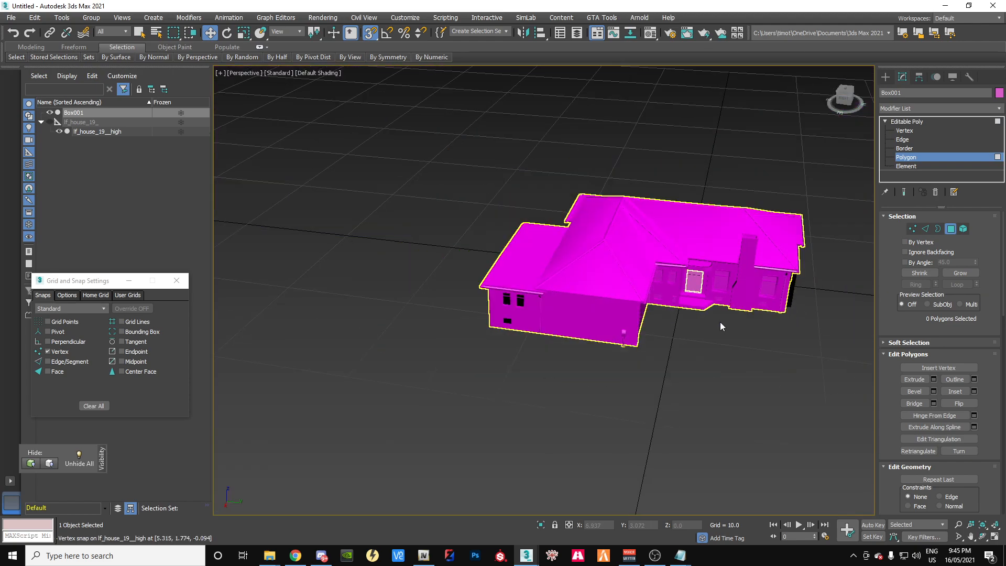
Step: Hide the lf_house_19__high mesh and turn on the xView Face Orientation display for the box
scroll(721, 321, up, 5)
click(59, 133)
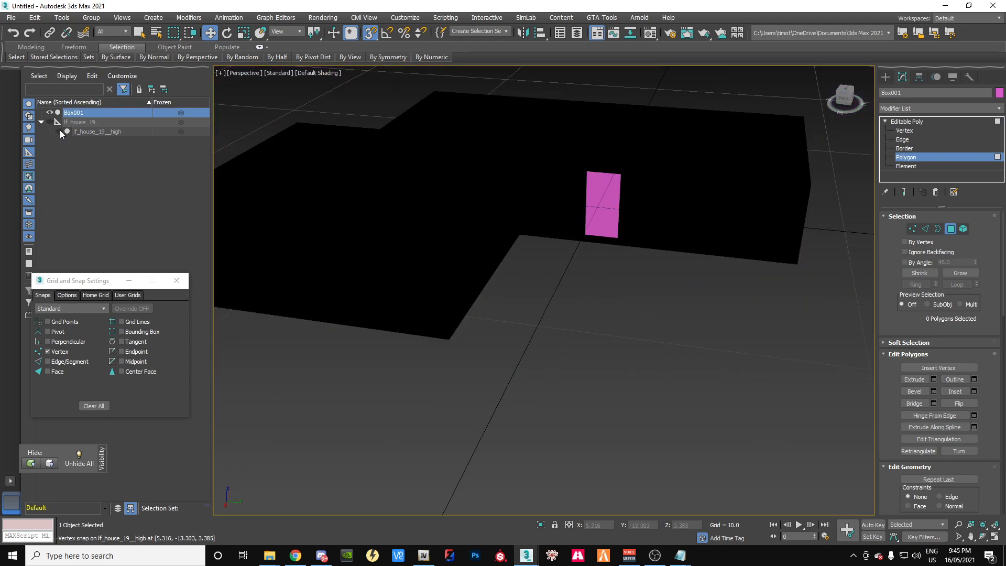
drag(847, 102, 848, 96)
mouse_move(595, 229)
alt+middle_down()
mouse_move(611, 234)
mouse_move(632, 273)
mouse_move(697, 242)
mouse_move(645, 236)
mouse_move(771, 278)
mouse_move(552, 93)
alt+middle_up()
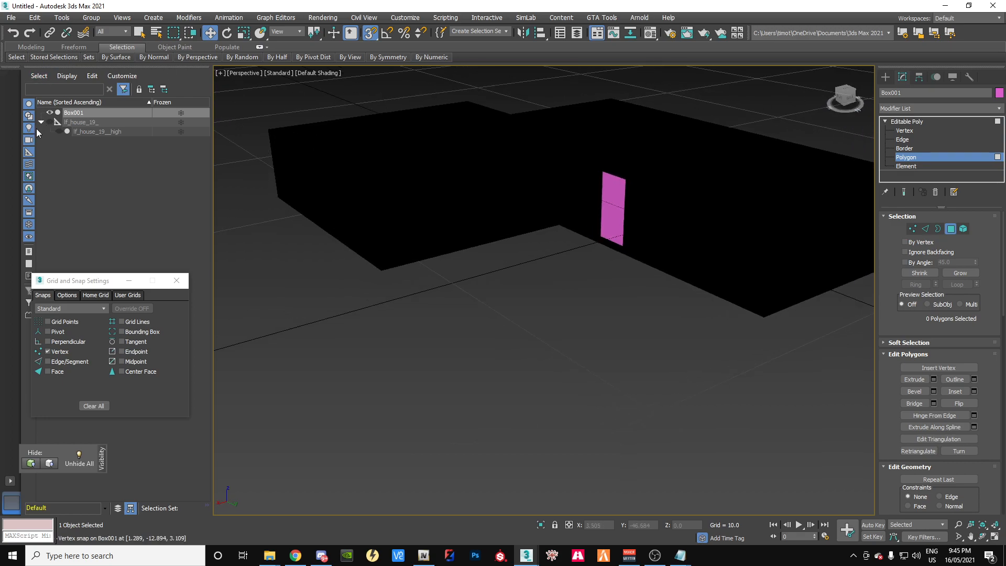
click(219, 73)
mouse_move(272, 163)
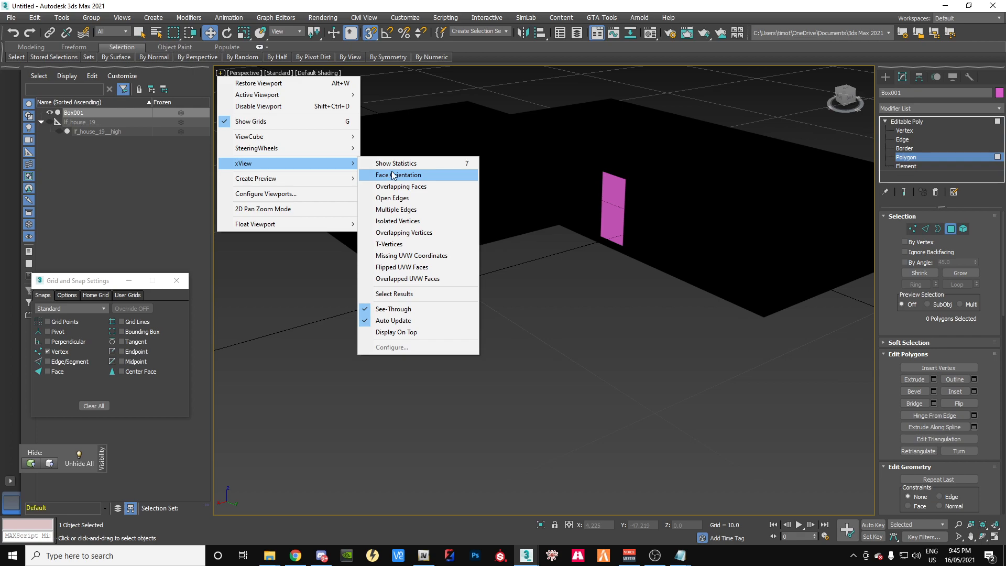
click(393, 176)
Step: Examine the box's face orientation and its door opening from several angles
mouse_move(846, 99)
mouse_down()
mouse_move(707, 76)
mouse_move(810, 115)
mouse_move(849, 84)
mouse_move(802, 108)
mouse_move(844, 113)
mouse_up()
scroll(506, 272, down, 6)
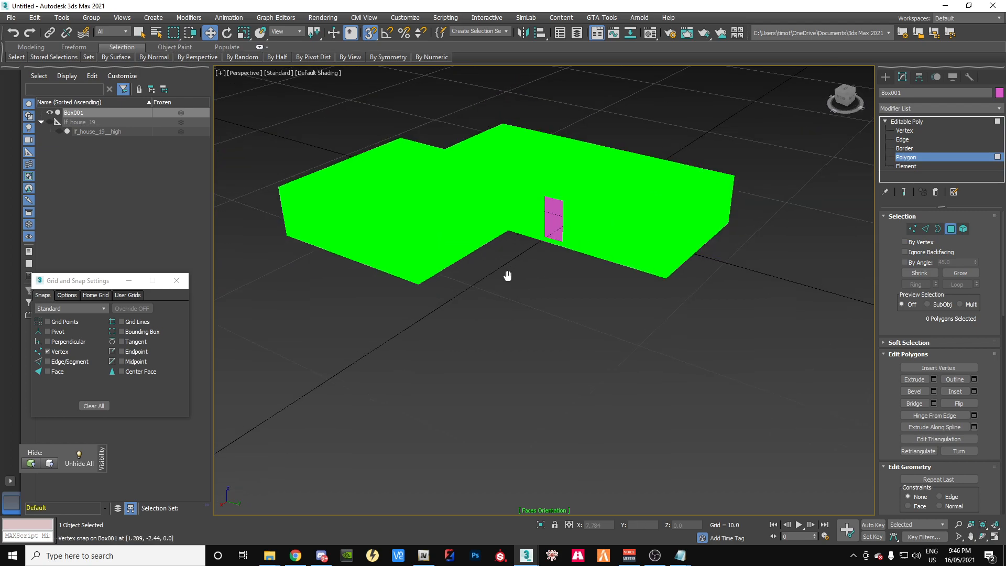
middle_drag(506, 273, 588, 350)
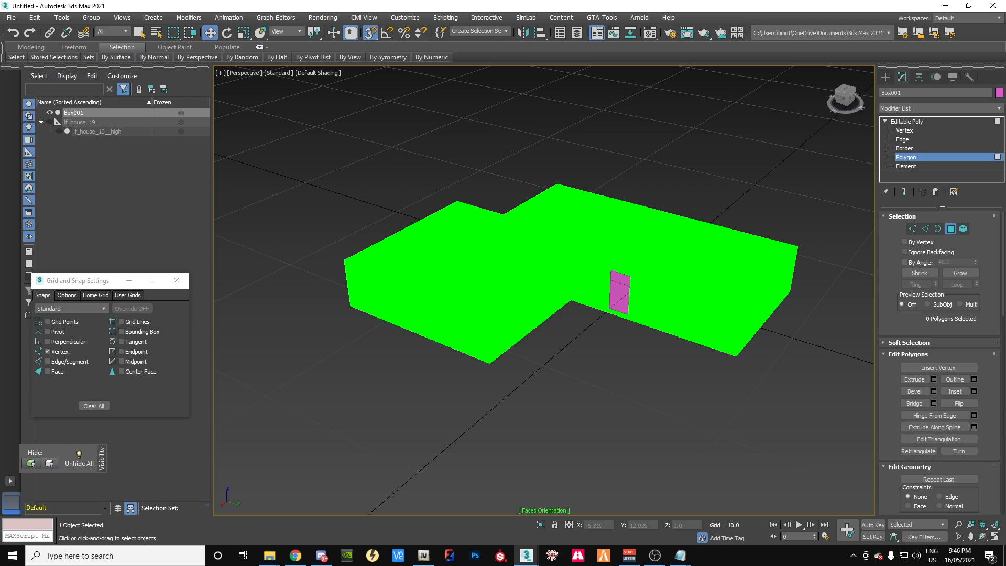
scroll(573, 342, up, 4)
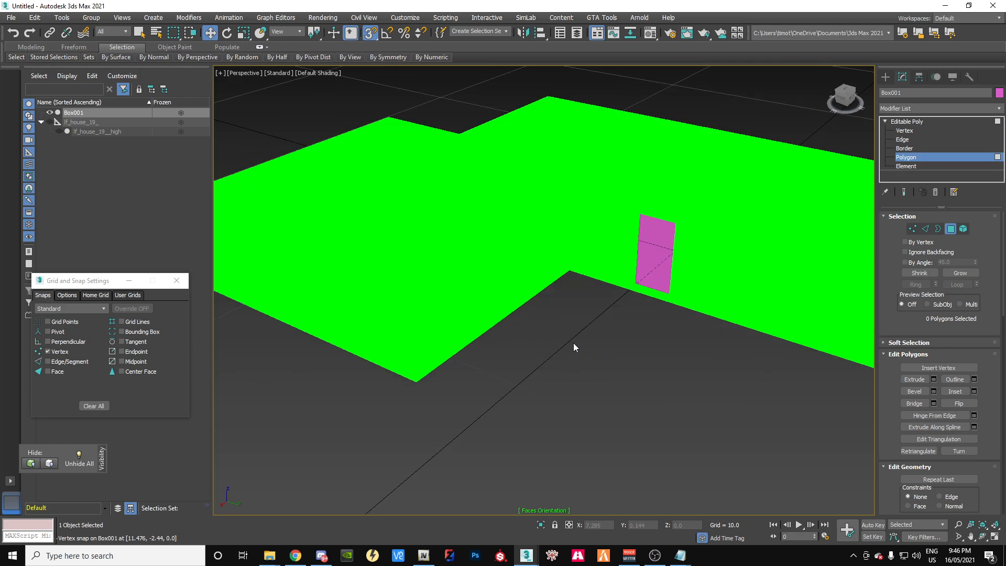
scroll(606, 310, down, 4)
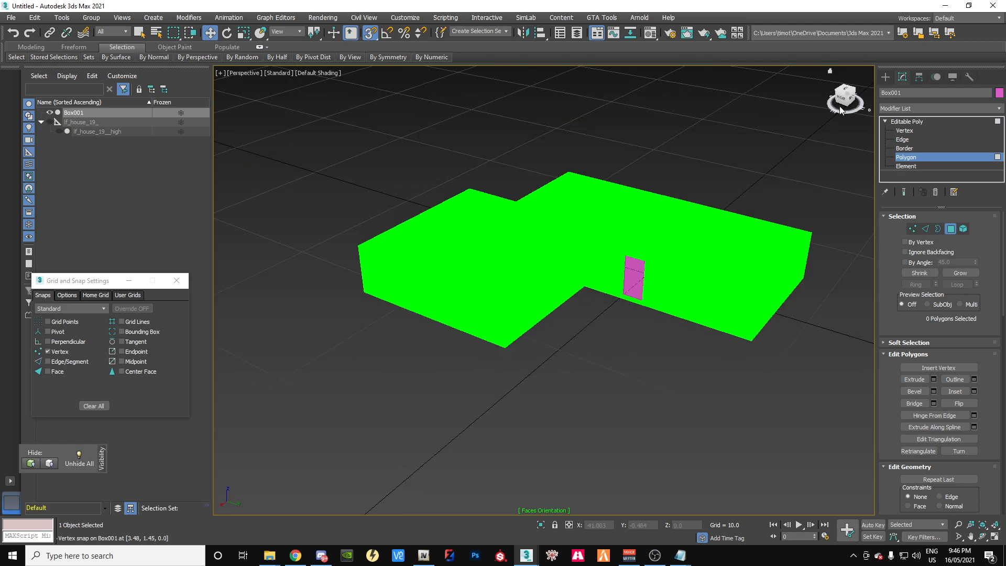
alt+middle_drag(624, 294, 687, 367)
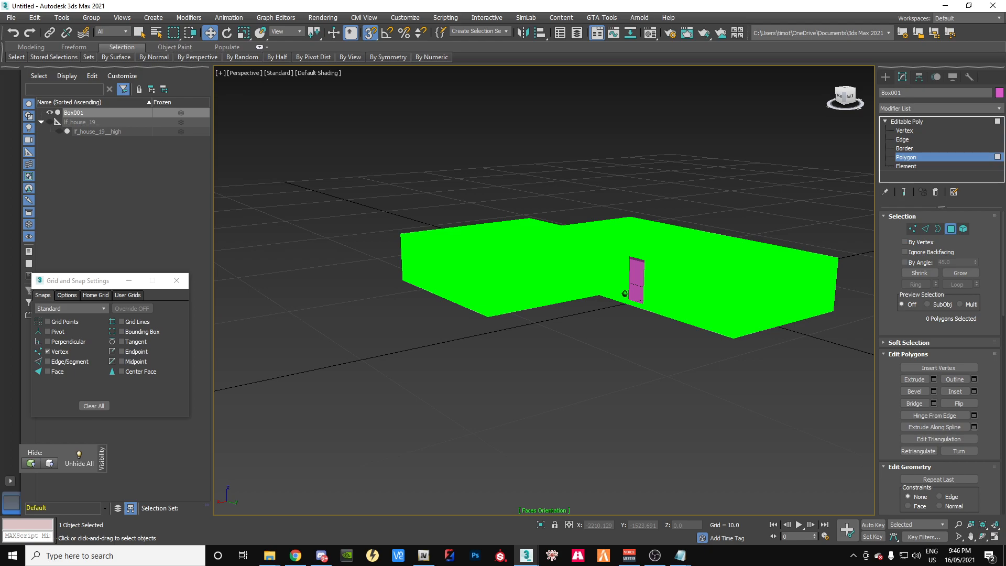
alt+middle_drag(625, 294, 539, 341)
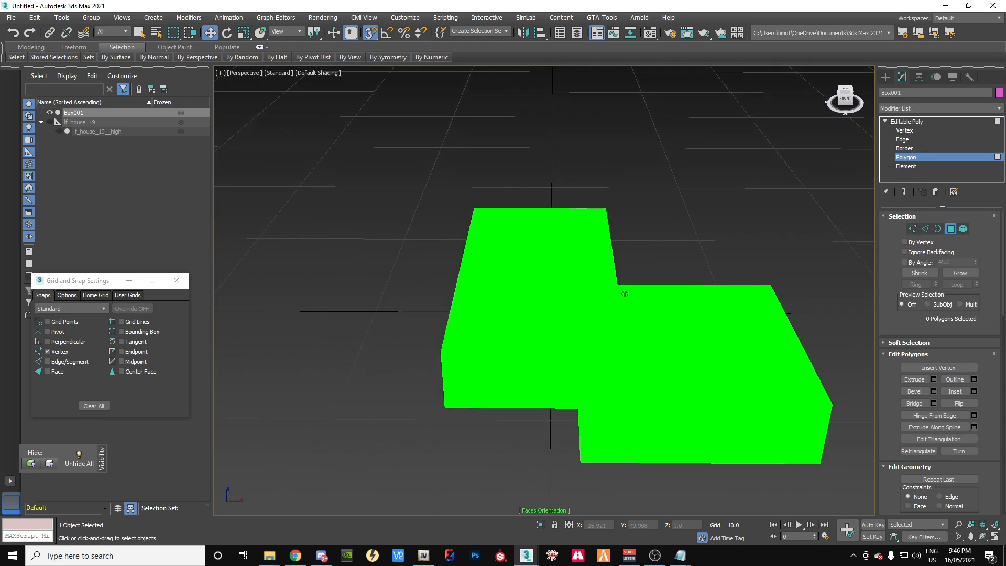
alt+middle_drag(625, 293, 625, 262)
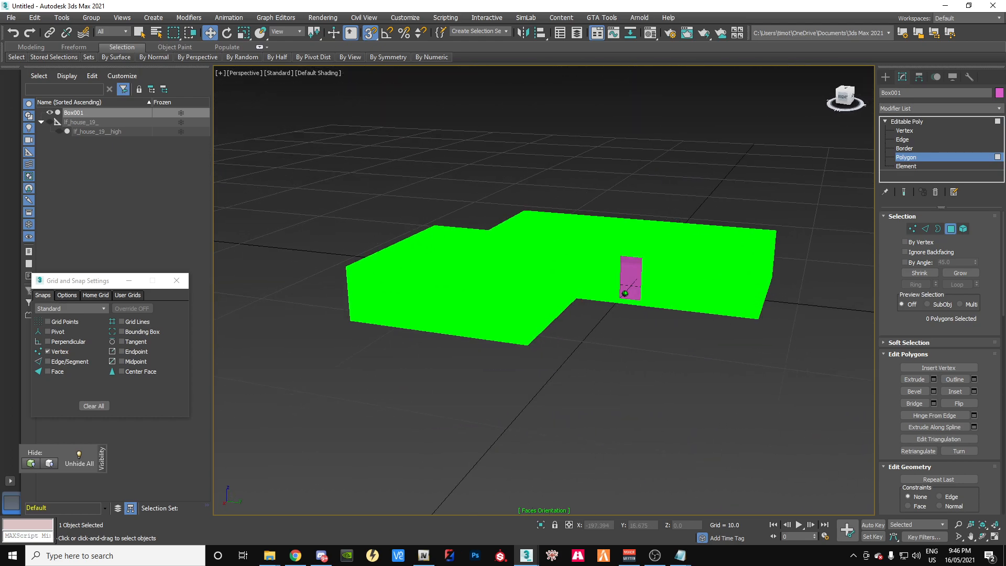
mouse_move(625, 294)
alt+middle_down()
mouse_move(660, 296)
mouse_move(624, 294)
mouse_move(621, 283)
mouse_move(627, 301)
mouse_move(644, 297)
mouse_move(625, 294)
alt+middle_up()
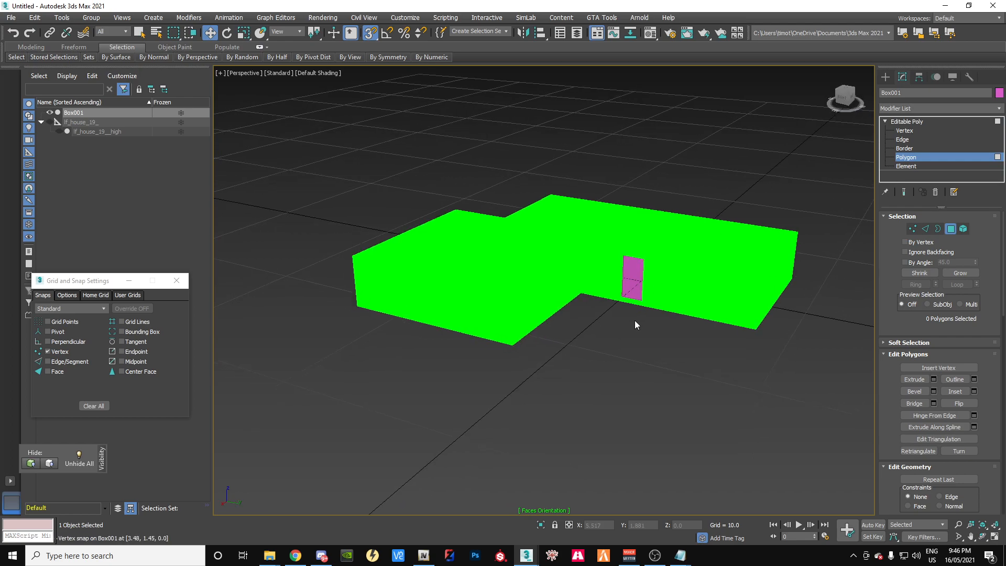
scroll(633, 322, down, 3)
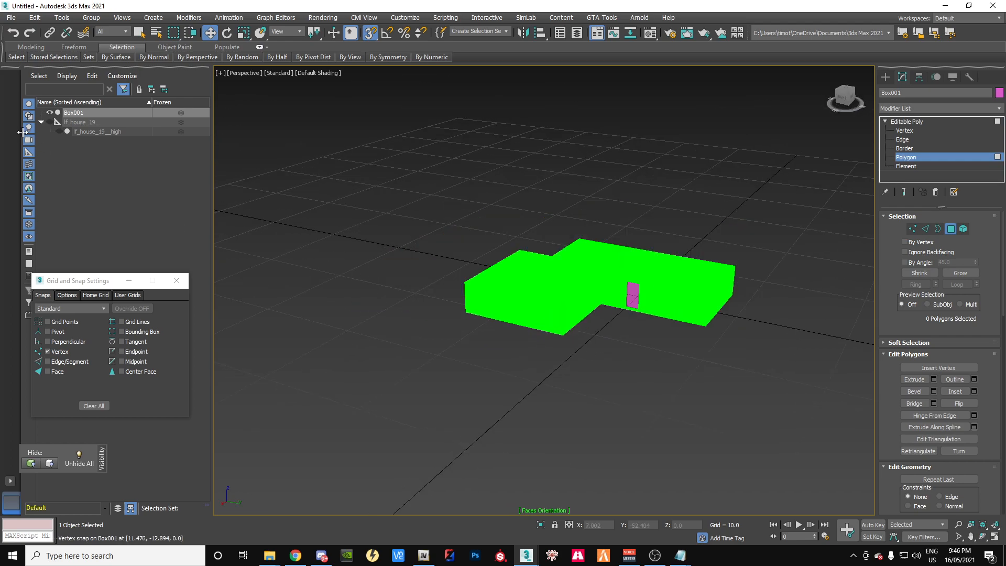
Step: Rename the Box001 object as house_shell
double_click(79, 113)
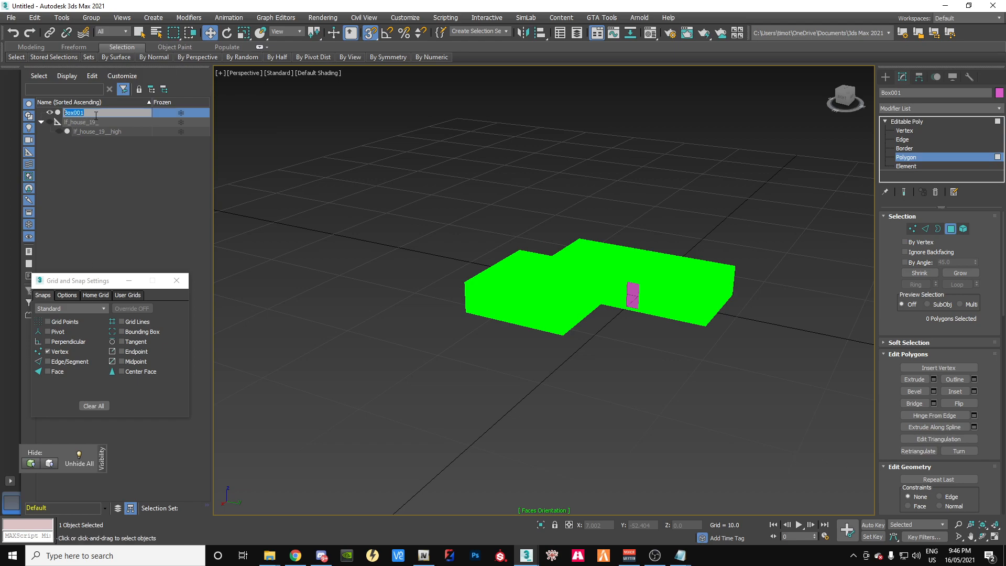
text(house_shell)
key(Return)
scroll(636, 276, up, 3)
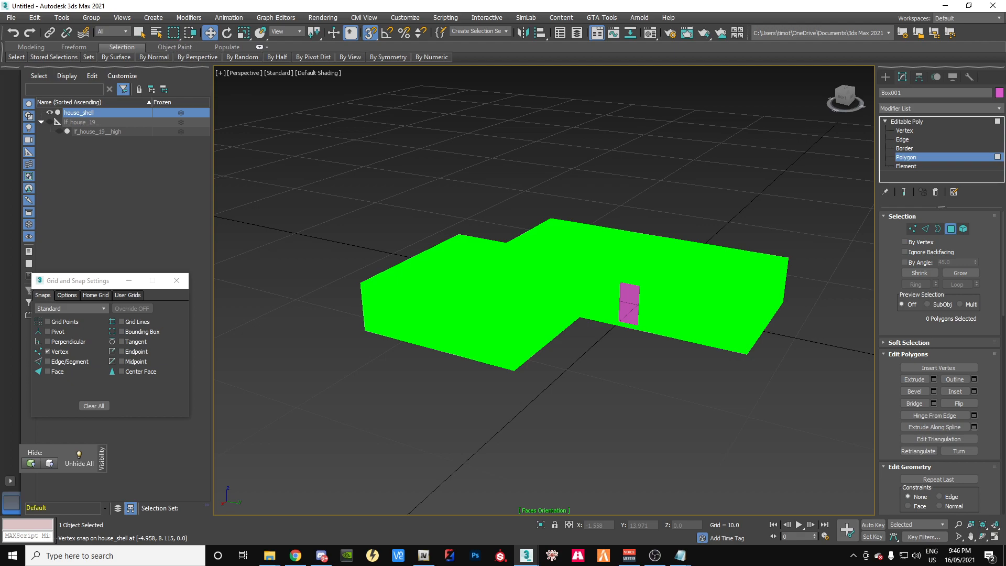
Step: Start a GTA V import in Game Indefinite Modding Suite Evo and load v_37_hd_shell.odr from the openiv_export folder
drag(342, 174, 542, 123)
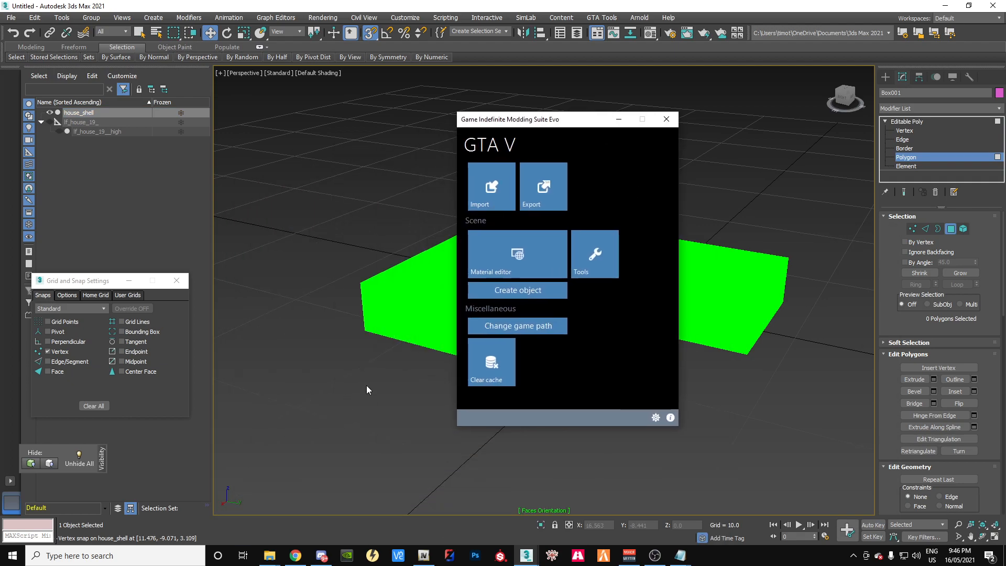
click(474, 197)
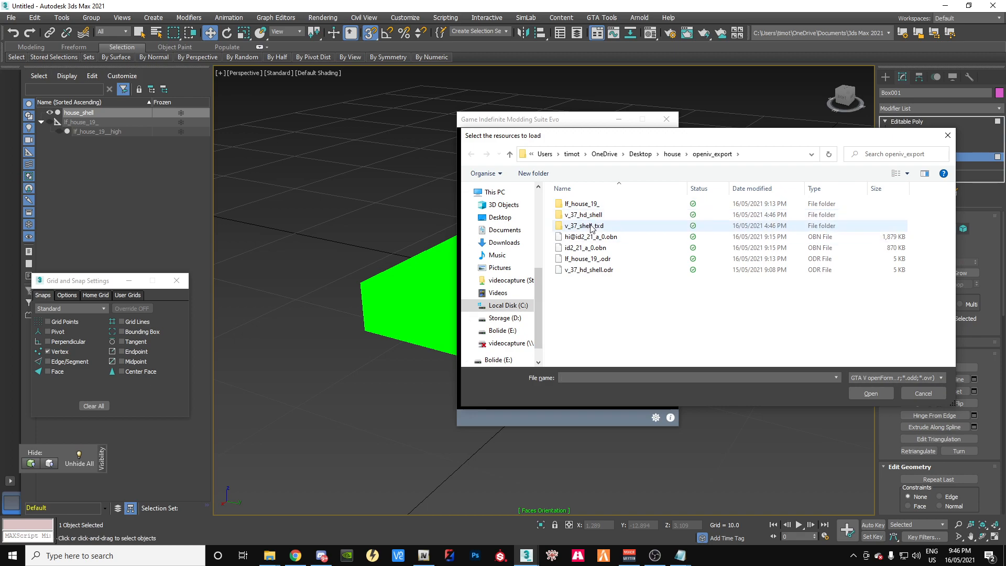
click(588, 273)
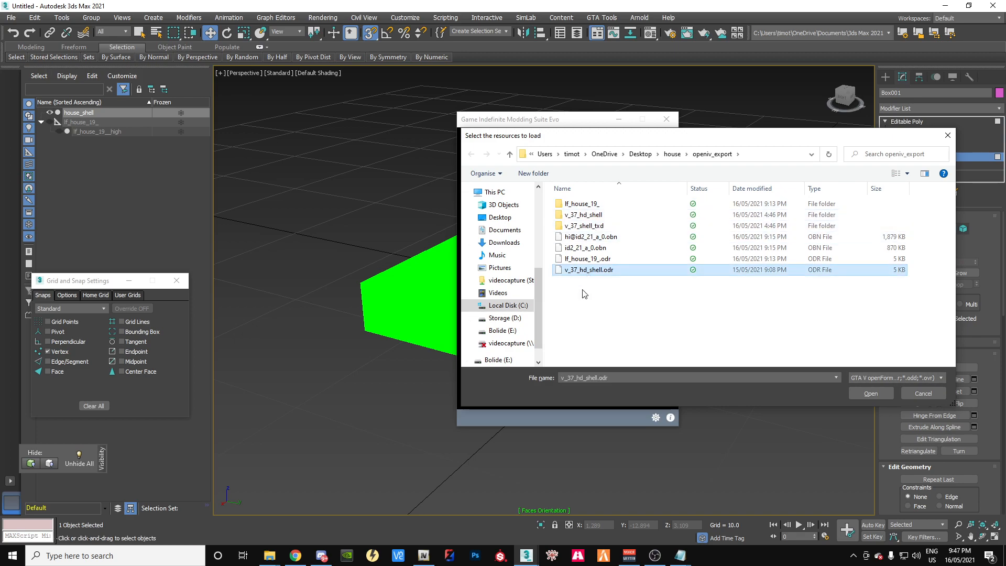
double_click(595, 277)
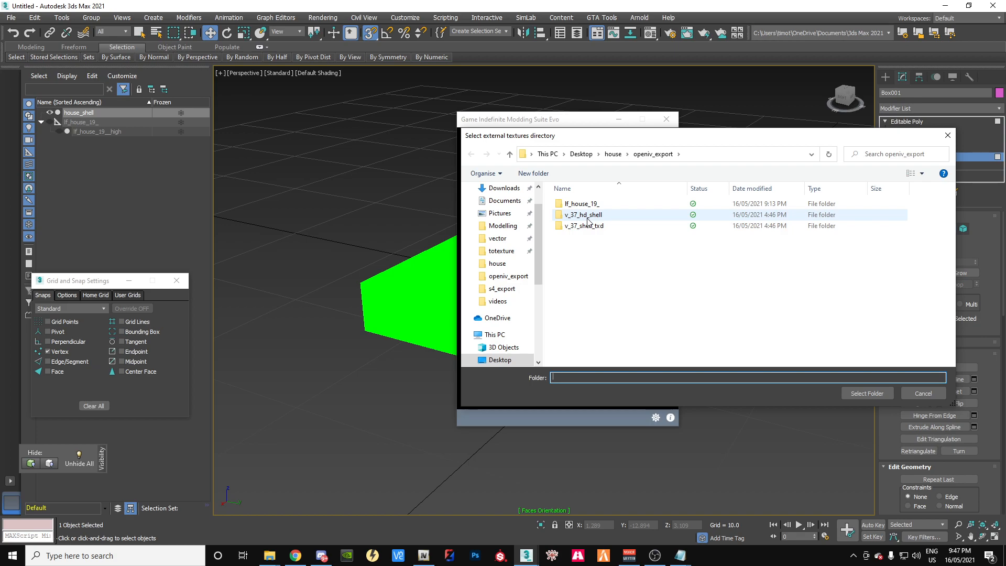
Step: Switch to File Explorer and check the v_37_hd_shell and v_37_shell_txd folders in openiv_export for the texture files
click(269, 556)
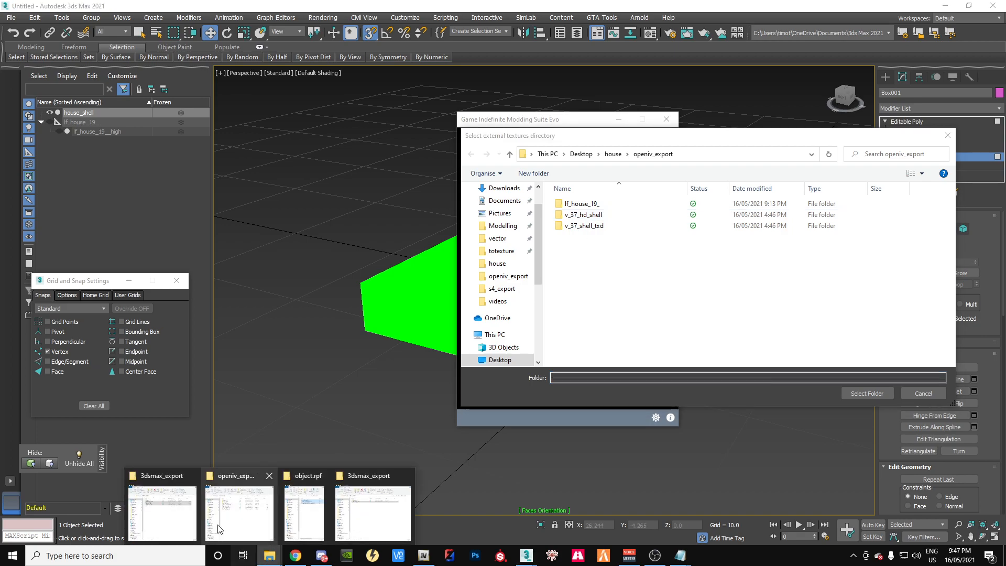
click(166, 514)
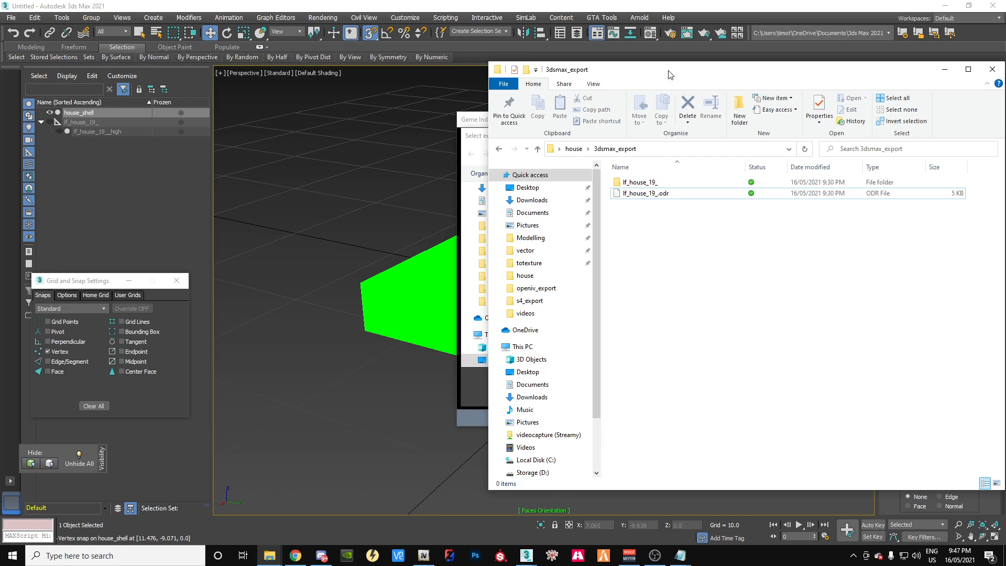
drag(669, 74, 509, 84)
click(414, 159)
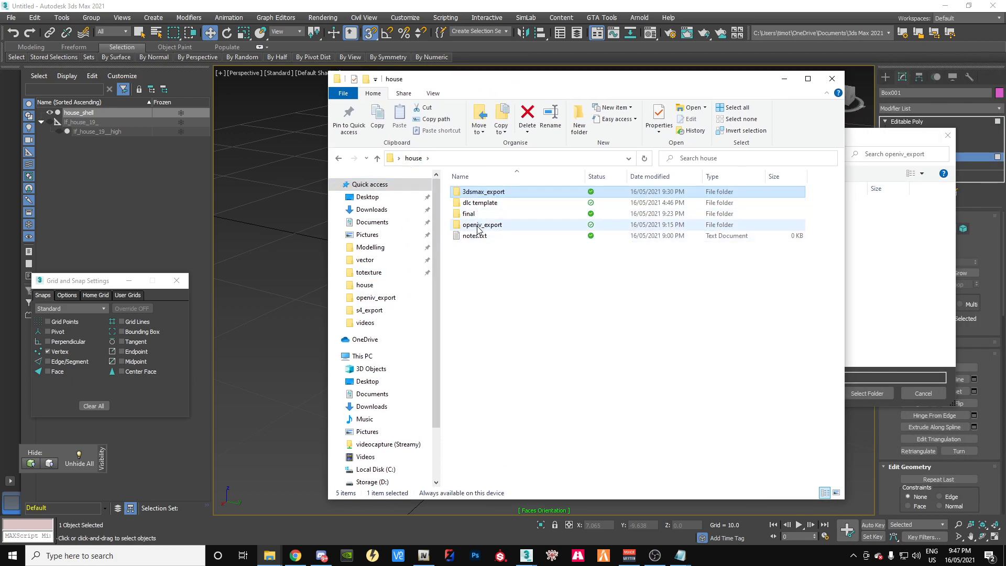
double_click(479, 225)
double_click(488, 203)
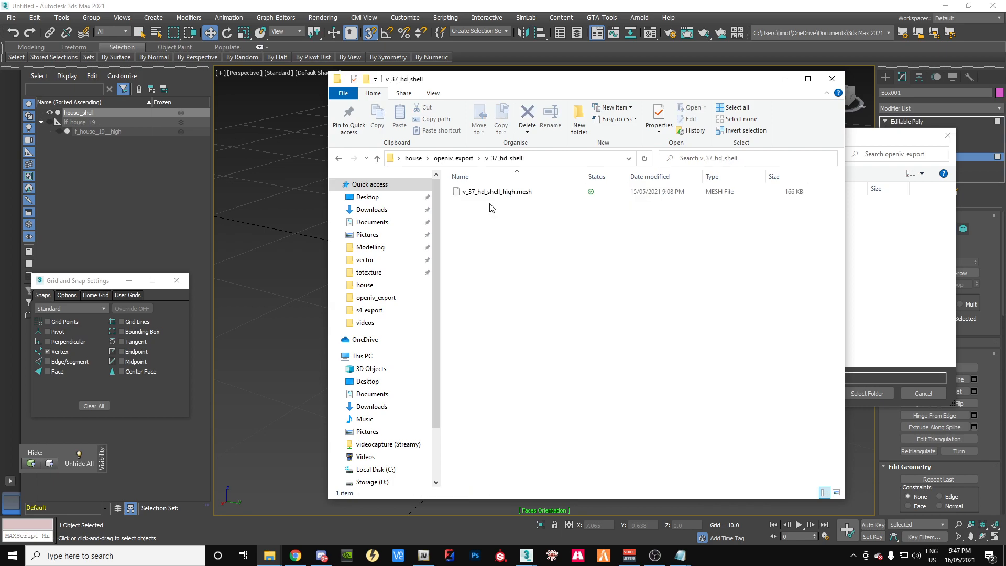
click(378, 159)
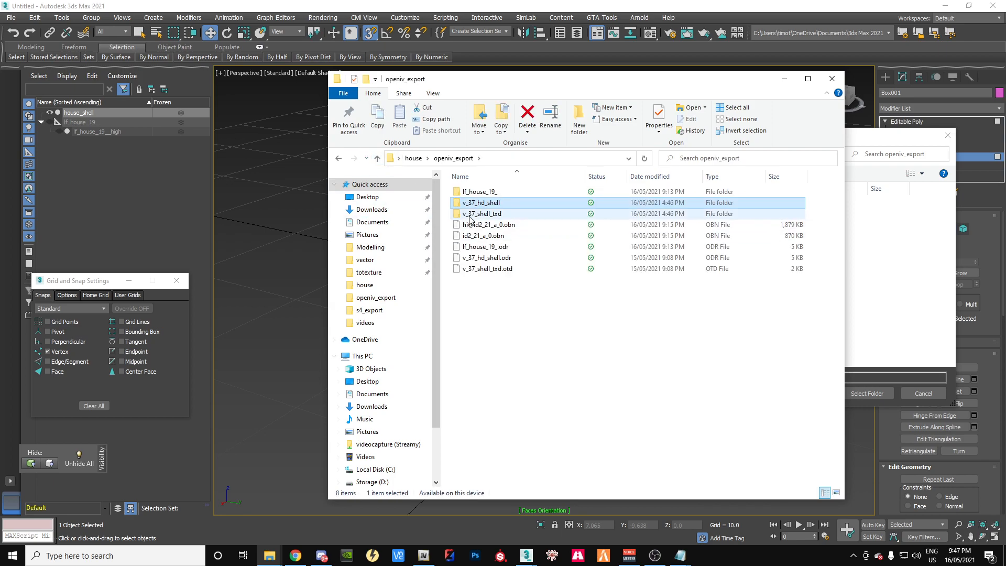
double_click(470, 215)
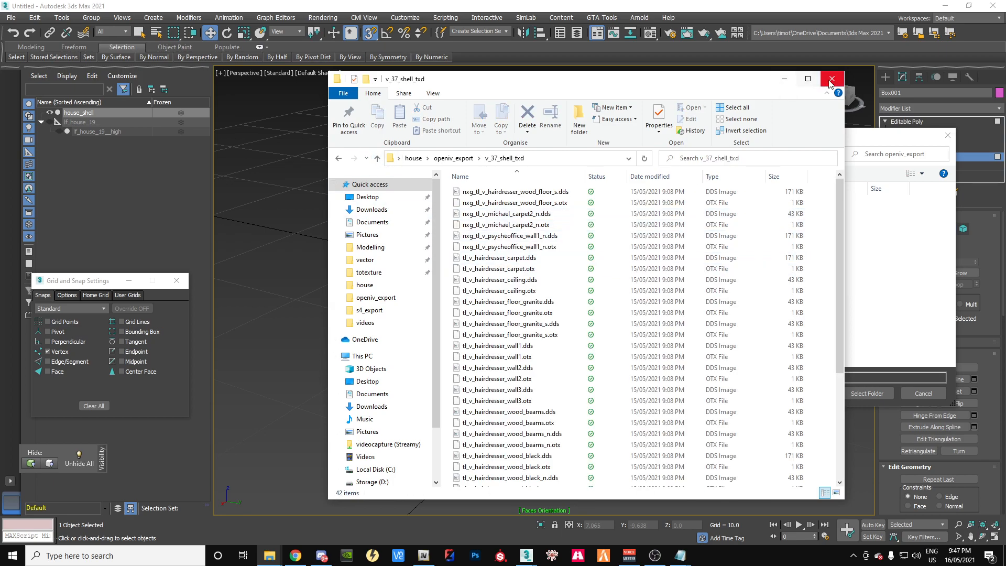
click(832, 79)
Step: Set v_37_shell_txd as the external textures directory for the import and move the import tool window out of the way
click(599, 227)
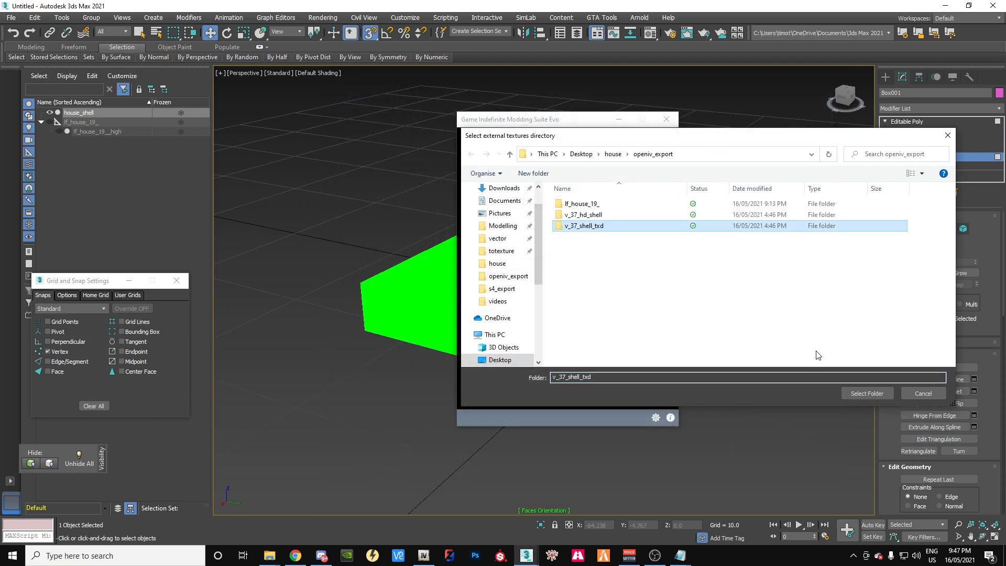
click(865, 394)
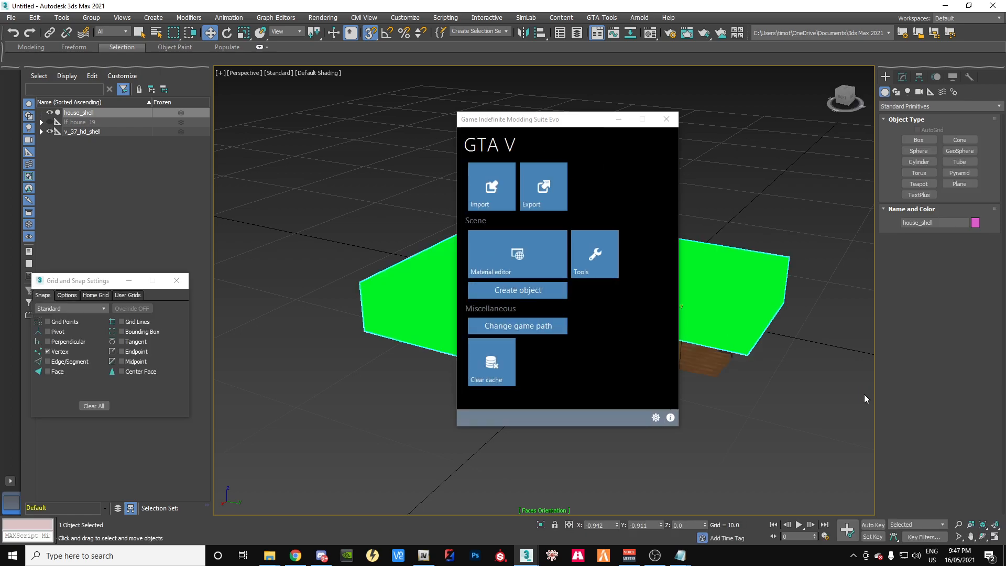
drag(541, 128, 1005, 185)
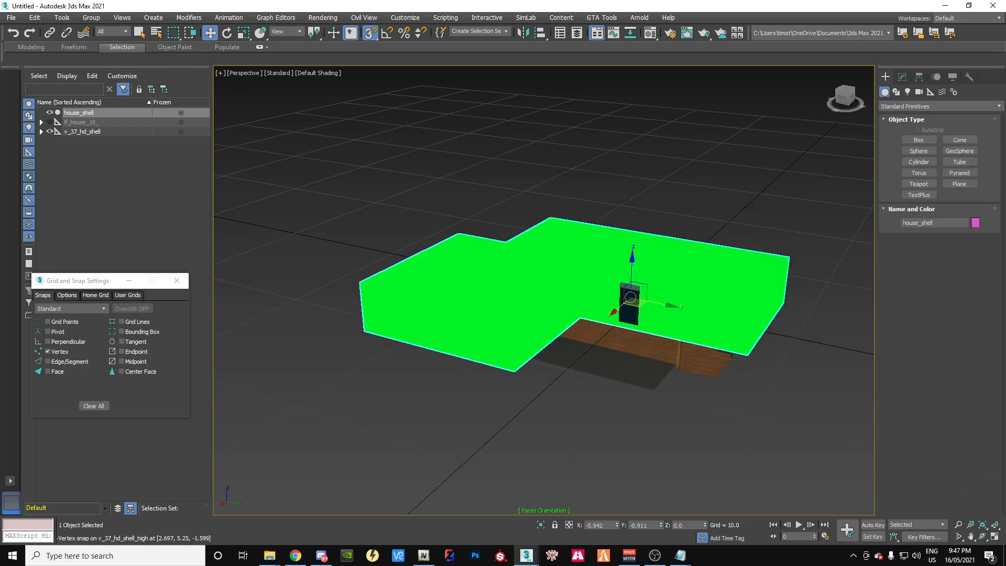
Step: Hide house_shell, expand the v_37_hd_shell hierarchy, clear the selection and inspect the imported interior
click(49, 112)
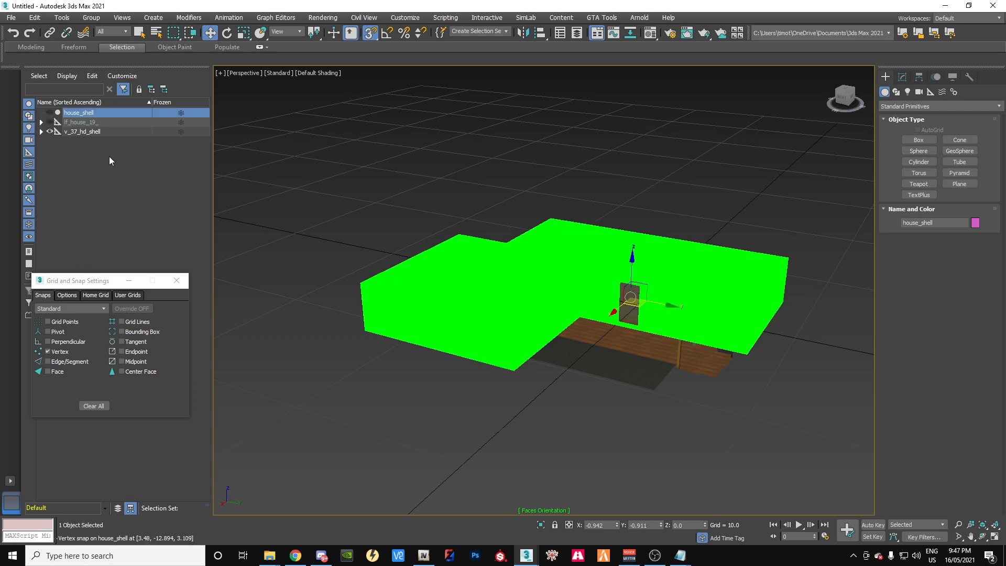
click(41, 133)
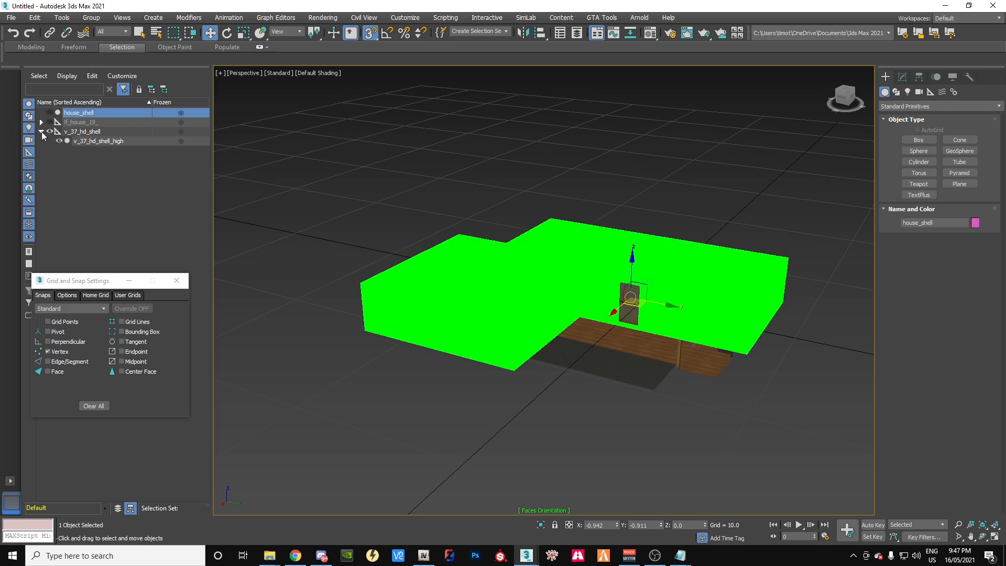
click(59, 141)
click(59, 141)
click(68, 153)
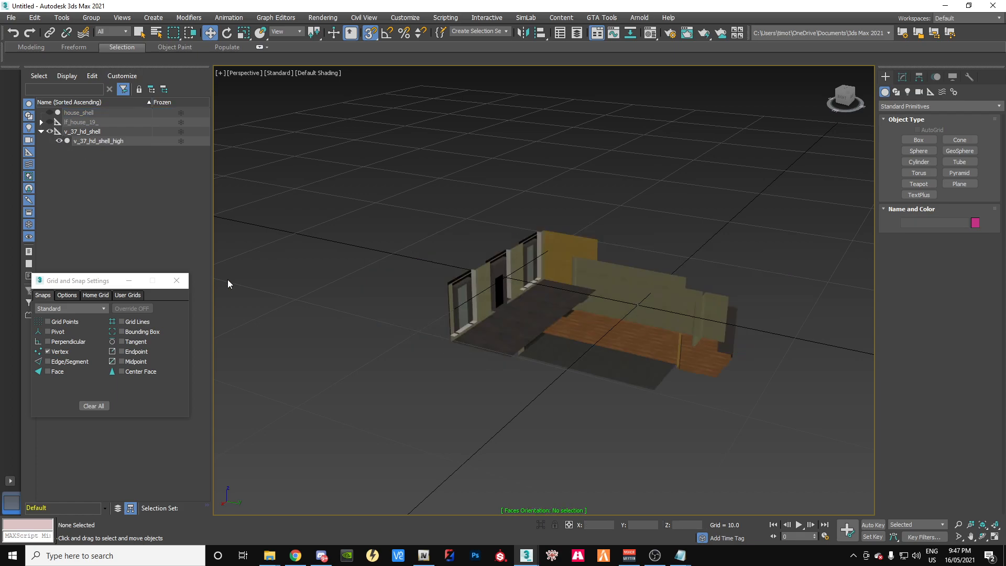
drag(841, 99, 728, 108)
alt+middle_drag(728, 168, 793, 217)
scroll(737, 364, down, 5)
middle_drag(789, 387, 694, 371)
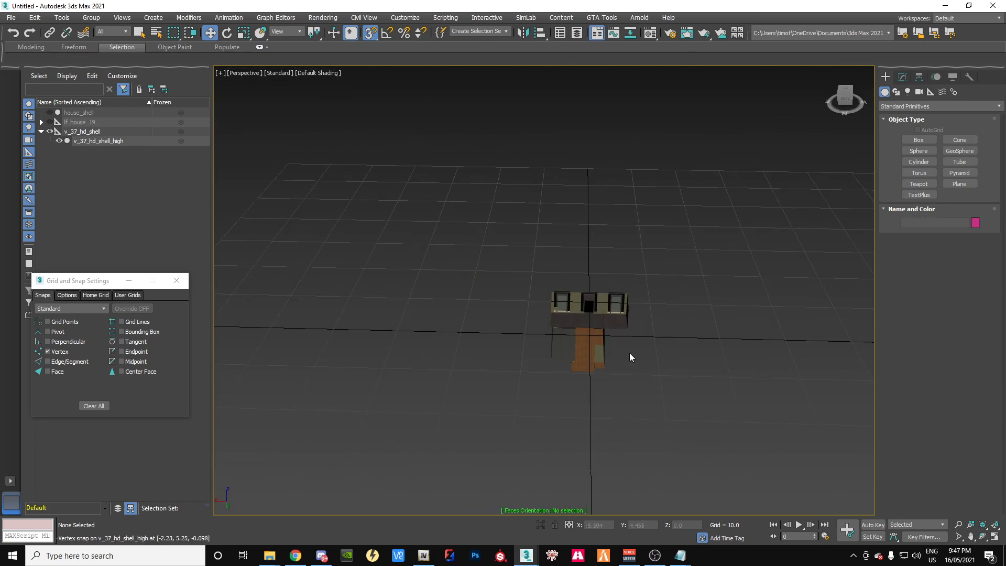
scroll(633, 353, up, 3)
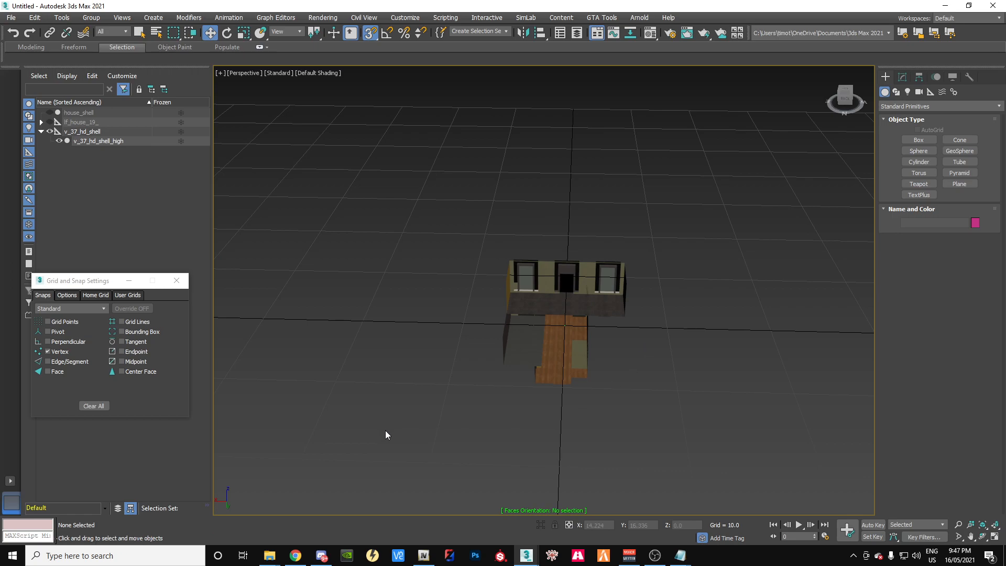
Step: Unhide and select house_shell so it shows together with the imported interior
click(78, 113)
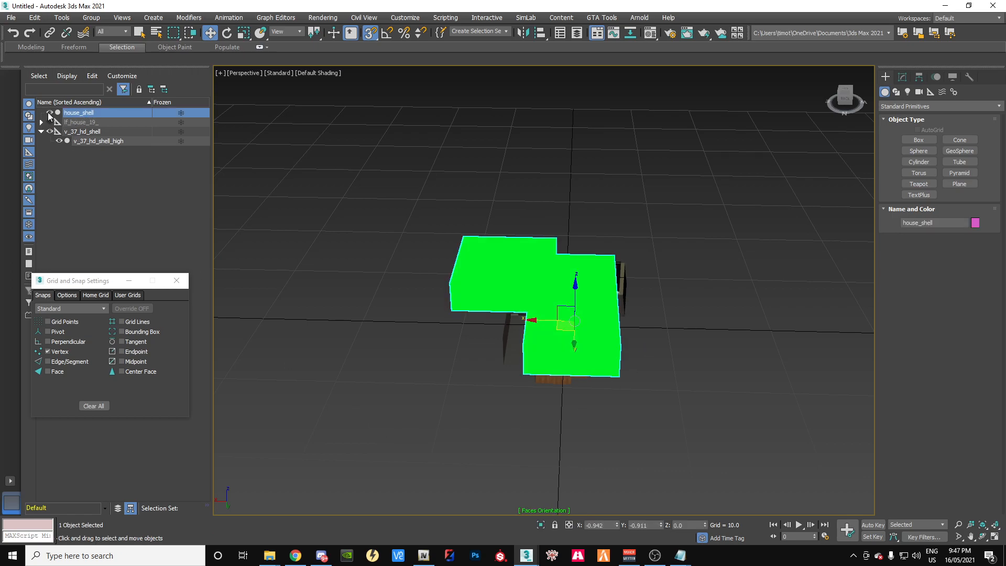
drag(841, 100, 441, 99)
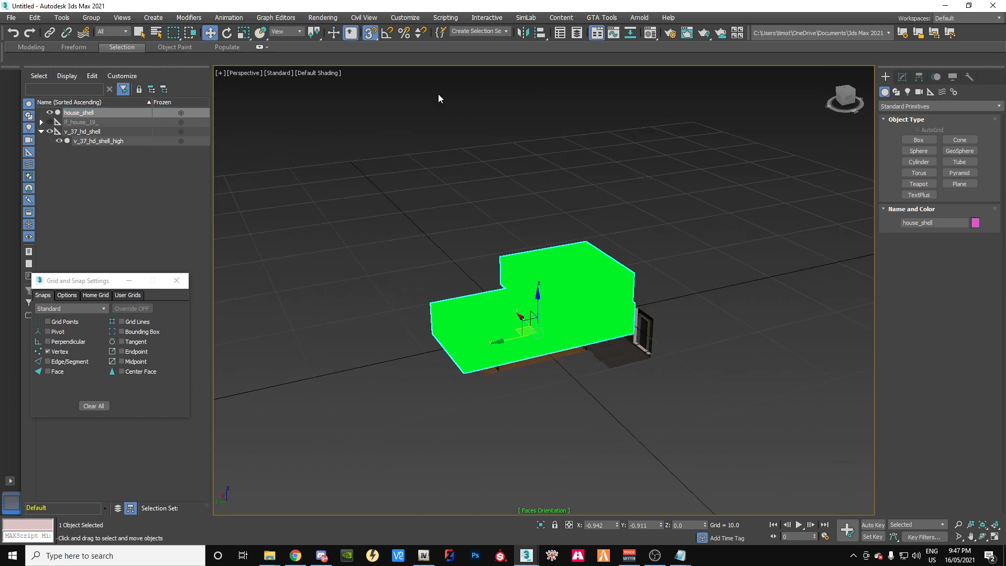
click(650, 34)
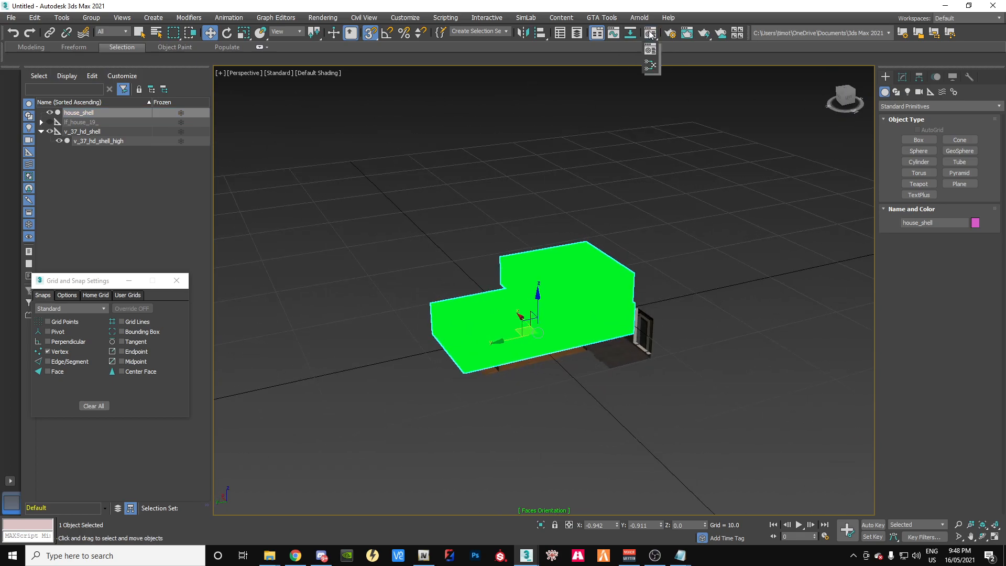
click(650, 67)
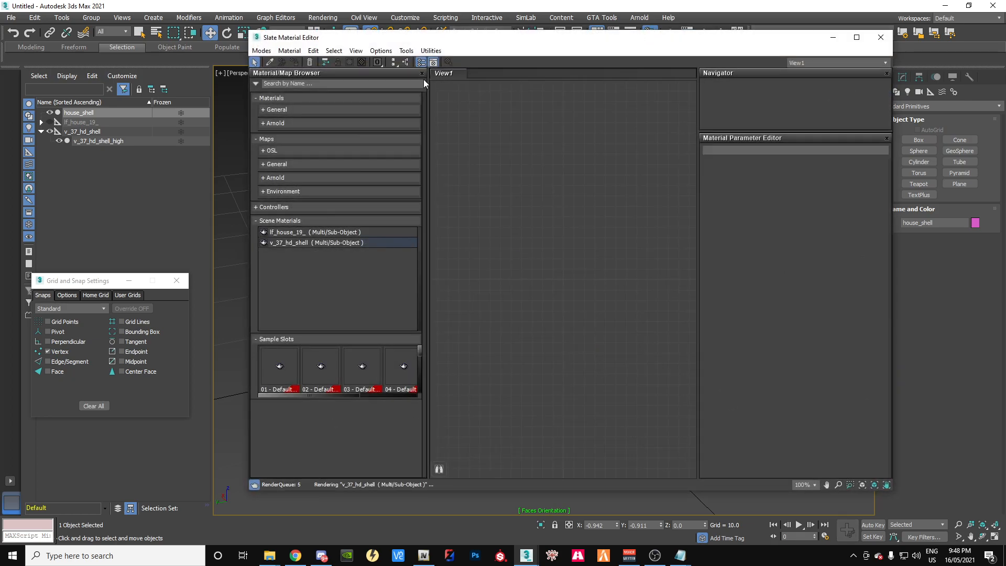
click(881, 37)
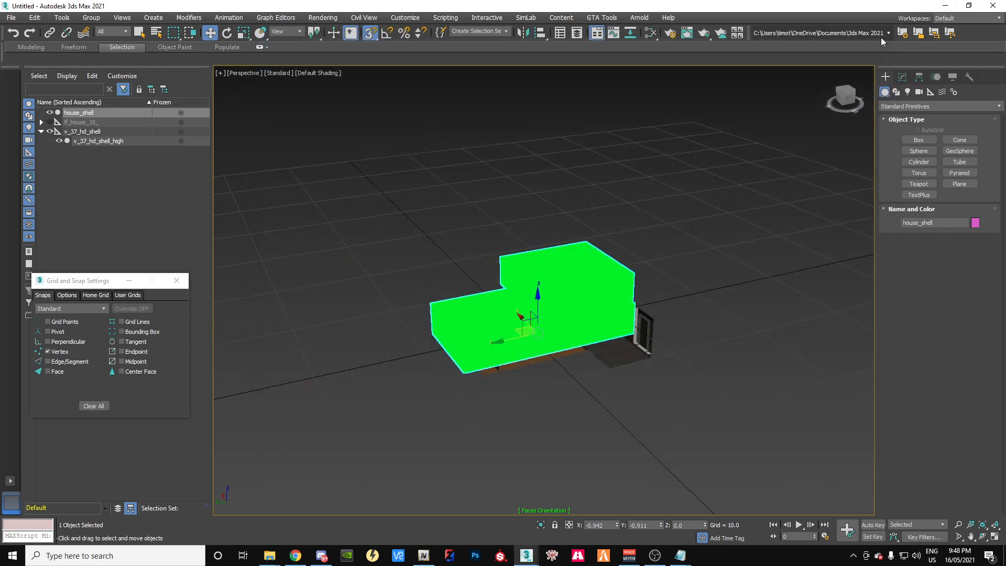
Step: Open the compact Material Editor and pick the v_37_hd_shell material from the imported interior into the first sample slot
drag(651, 33, 651, 49)
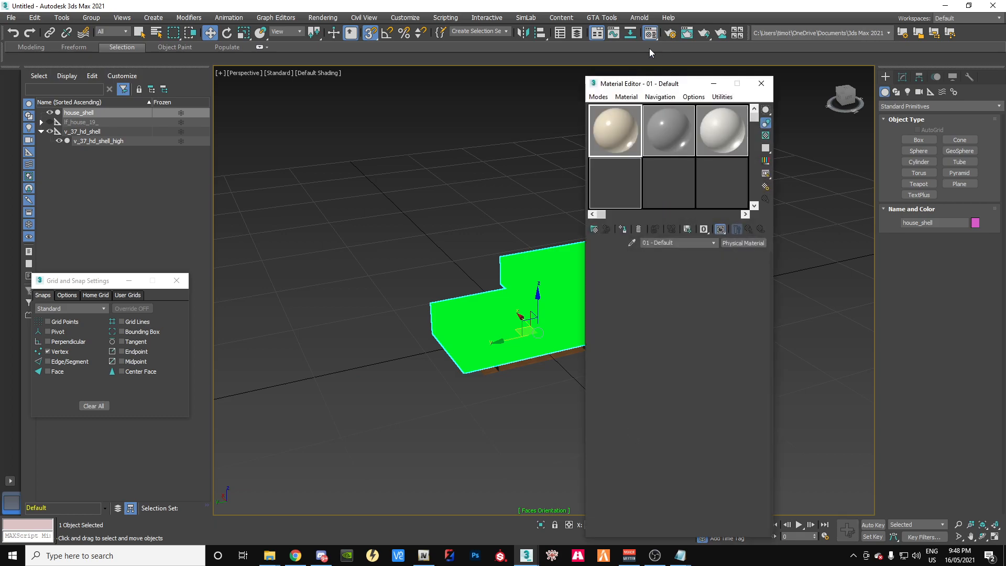
drag(644, 89, 768, 43)
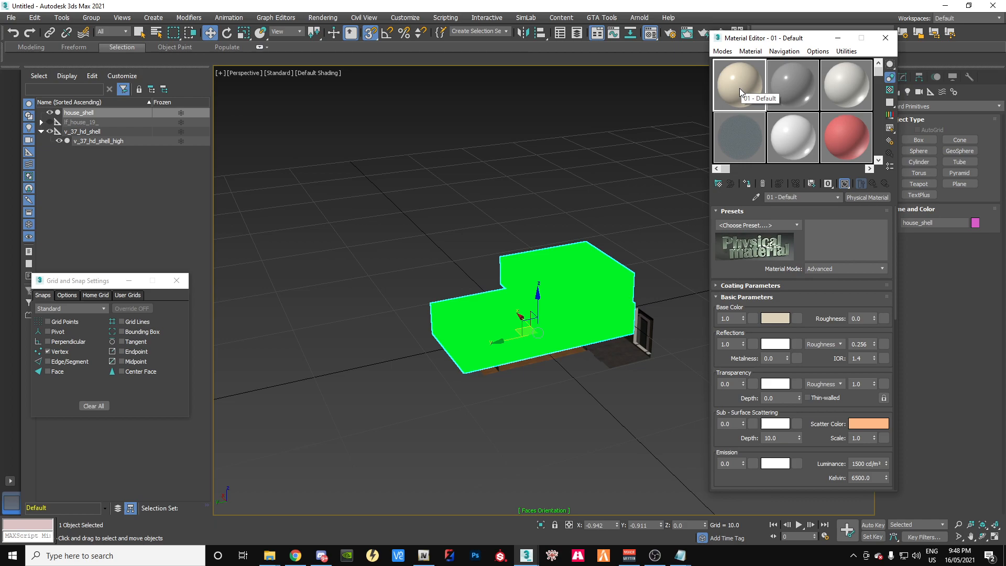
mouse_move(879, 71)
mouse_down()
mouse_move(880, 115)
mouse_move(880, 72)
mouse_up()
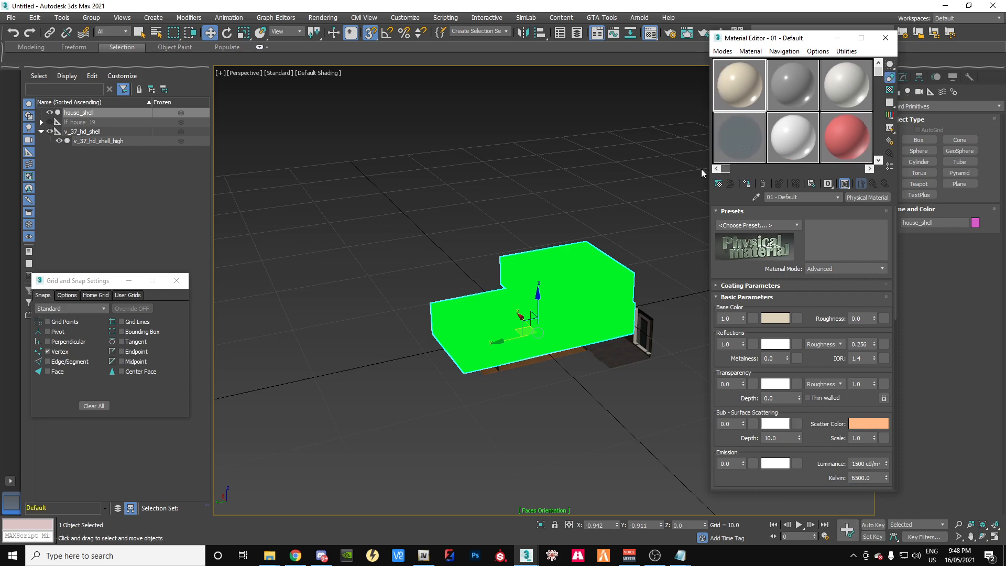
click(755, 198)
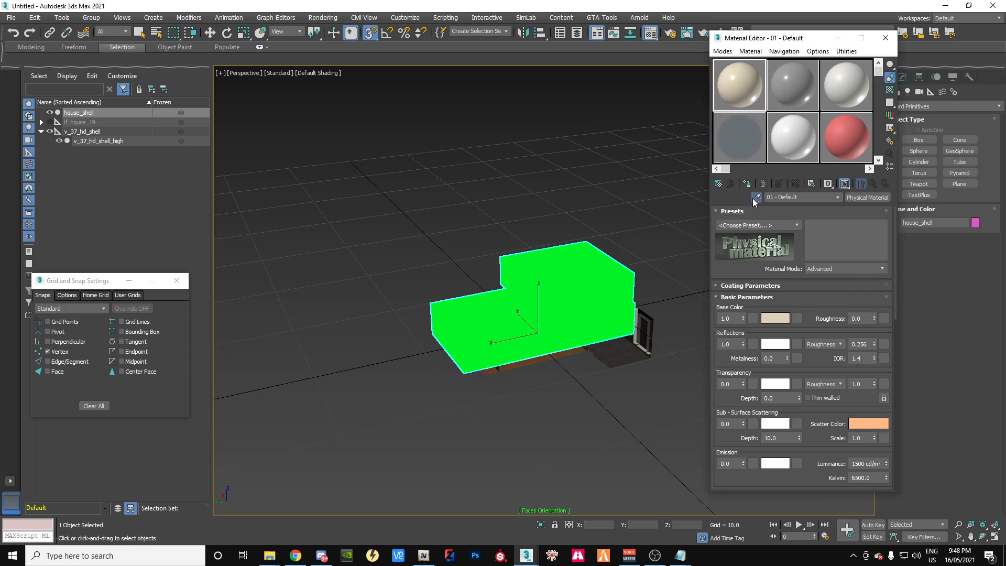
click(624, 356)
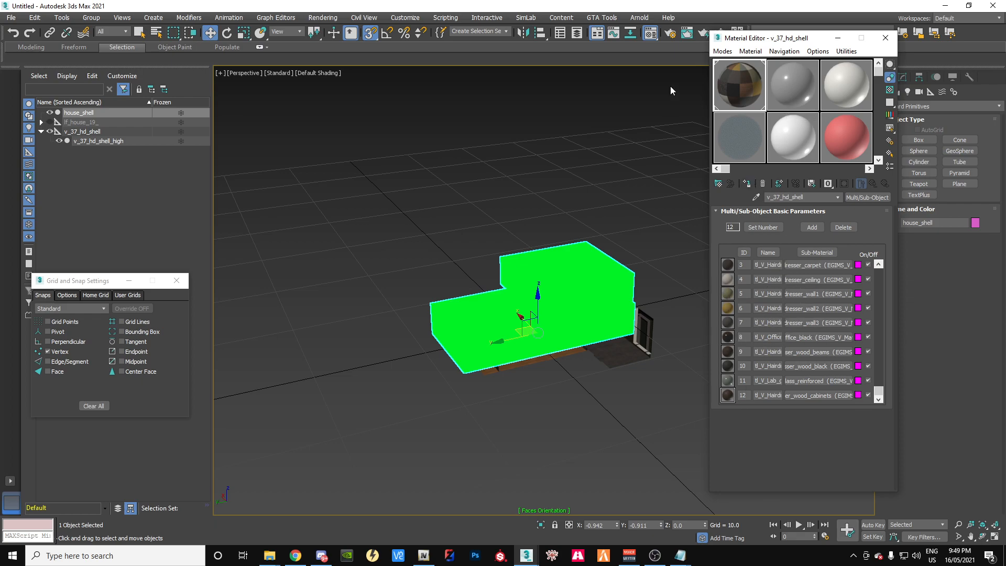
Step: Rename the material in the second sample slot to shell
click(784, 85)
drag(802, 197, 742, 196)
text(sh)
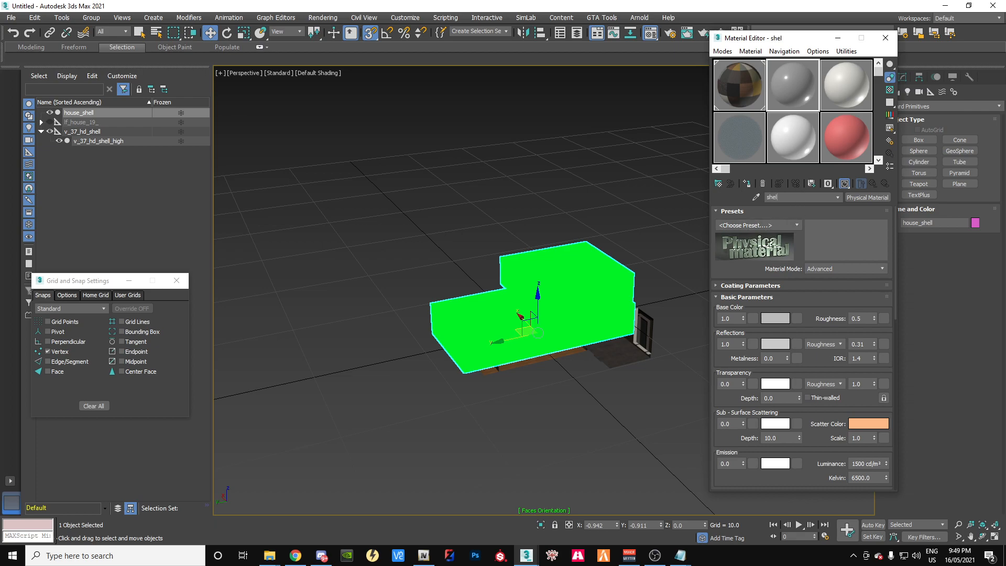
Step: Change the shell material's type to Multi/Sub-Object, discarding the old material
click(872, 199)
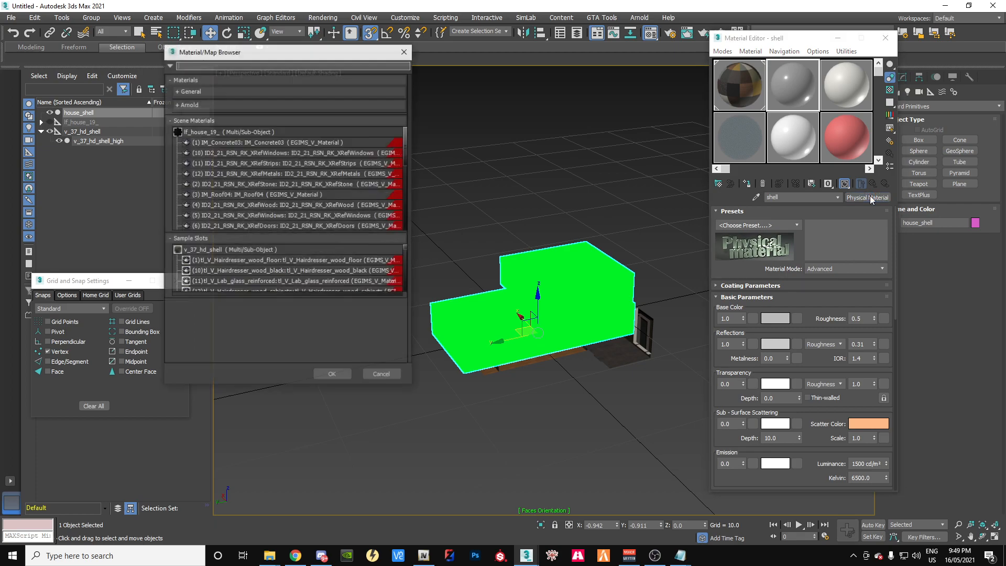
click(180, 91)
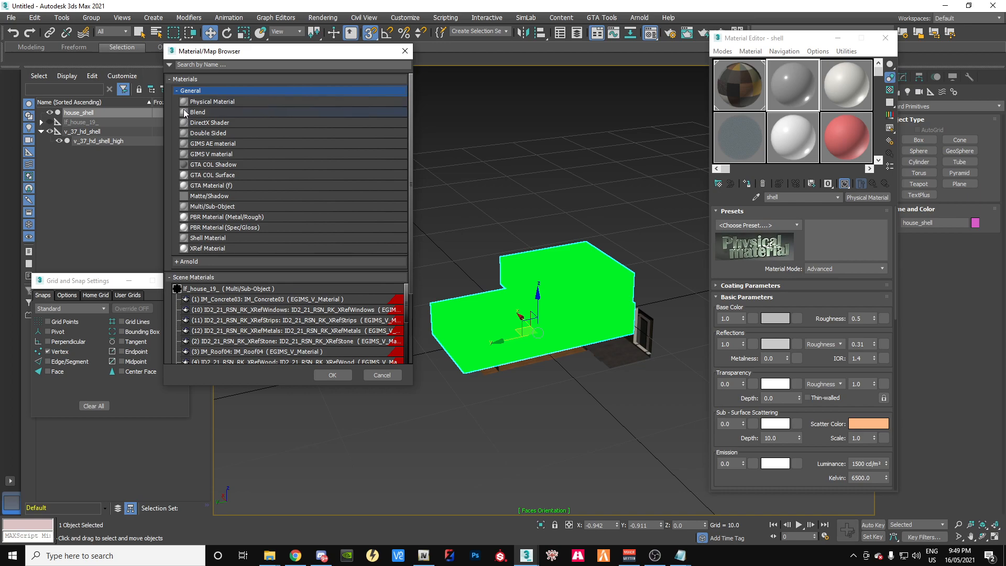
click(172, 80)
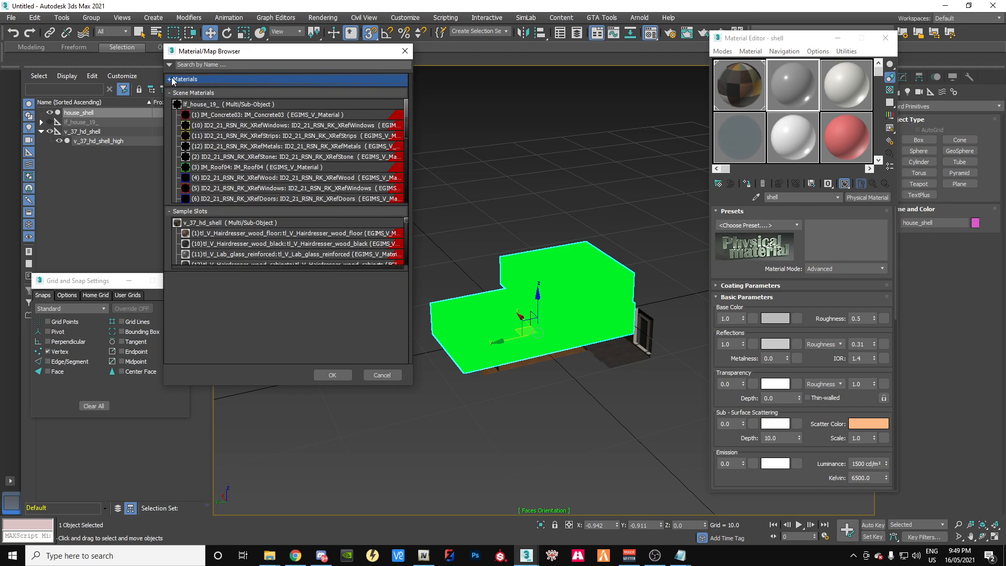
click(172, 79)
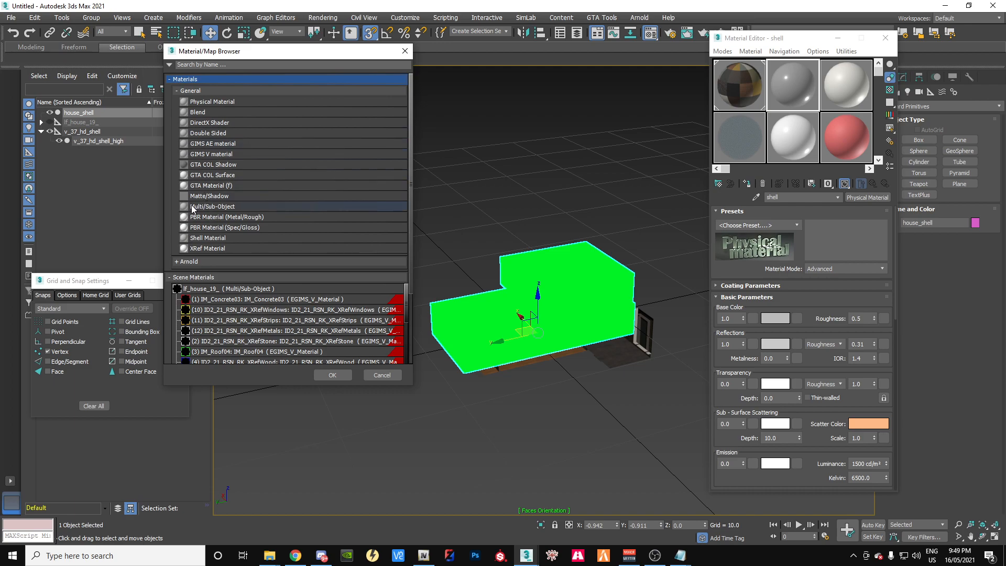
double_click(216, 208)
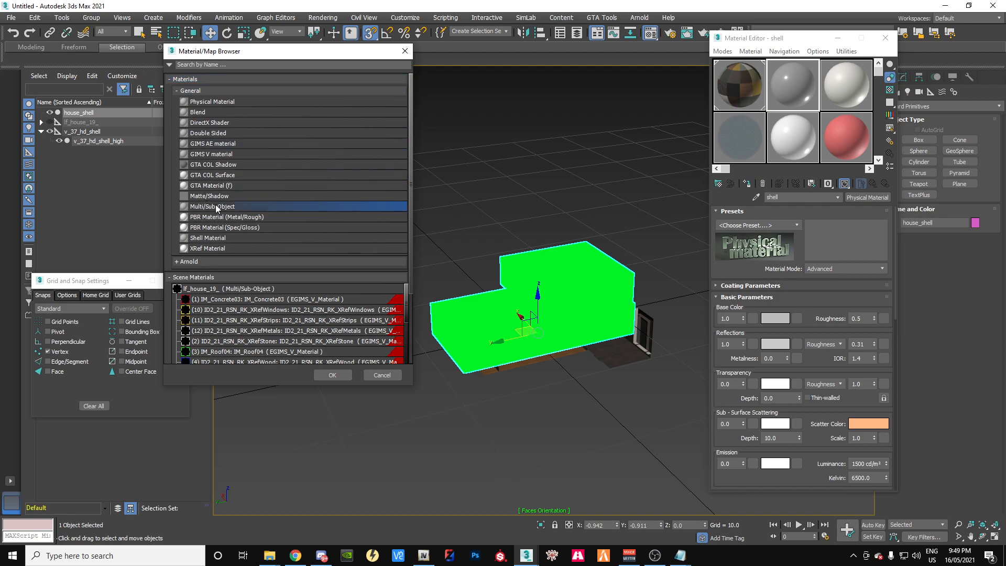
click(763, 254)
click(779, 292)
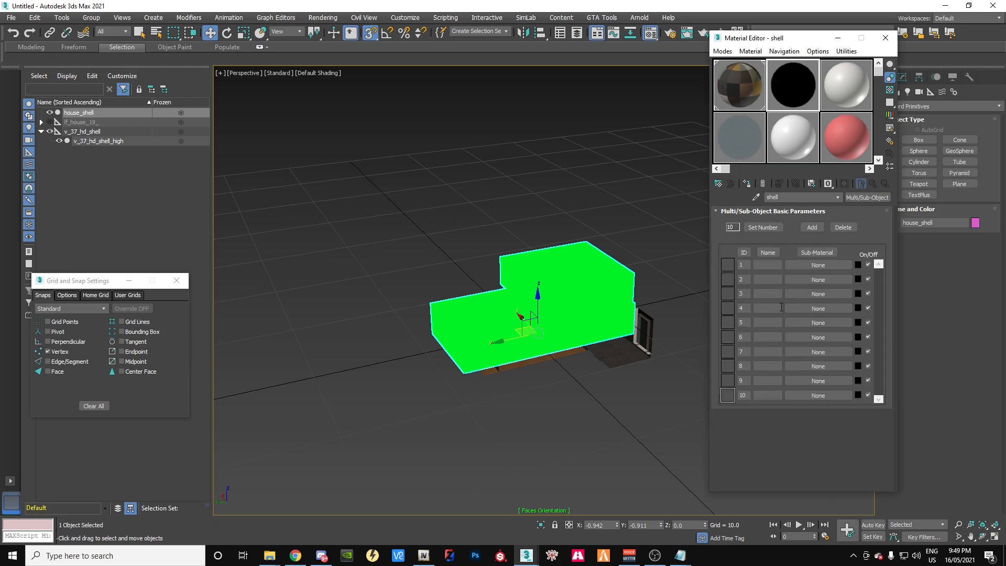
Step: Delete sub-material slots from the shell material until only three remain
click(840, 228)
click(840, 228)
click(841, 227)
click(841, 228)
click(841, 227)
click(841, 227)
click(839, 228)
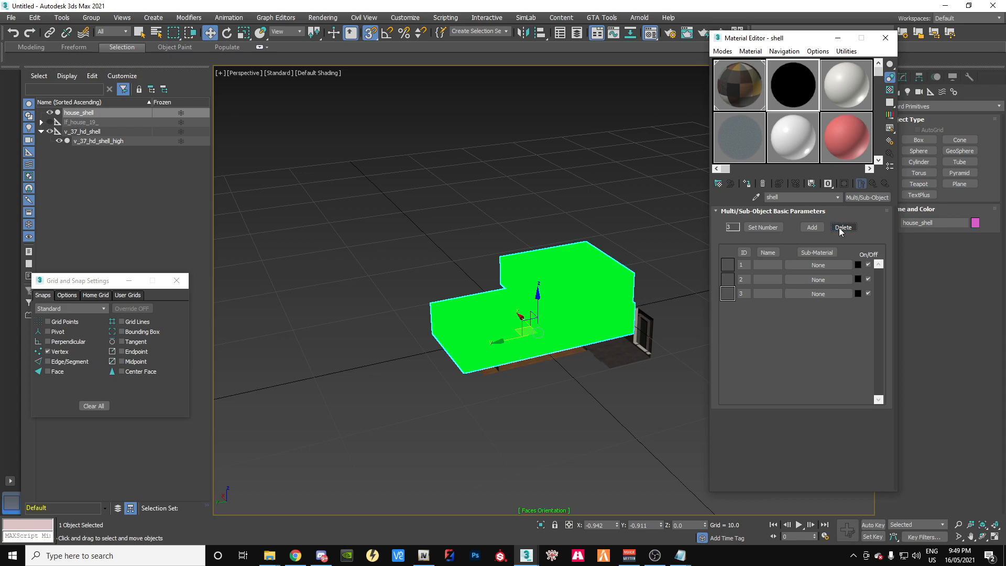
Step: Name the shell material's sub-materials 1, 2 and 3 floor, walls and roof
click(774, 266)
text(floor)
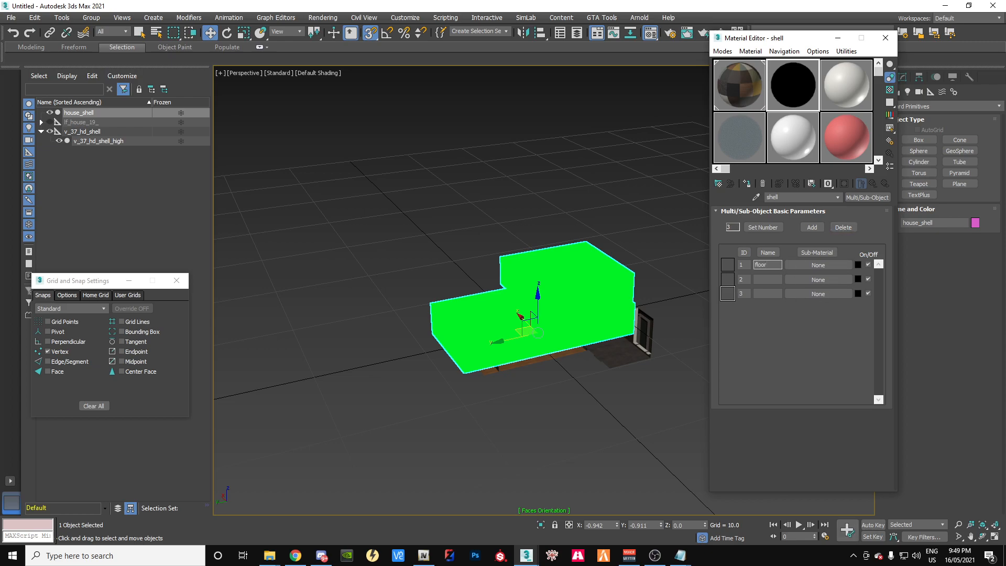
click(770, 279)
text(walls)
click(772, 292)
text(roof)
click(793, 326)
Step: Paste a copy of v_37_hd_shell's tl_V_Hairdresser_carpet sub-material into the floor slot of the shell material
click(736, 96)
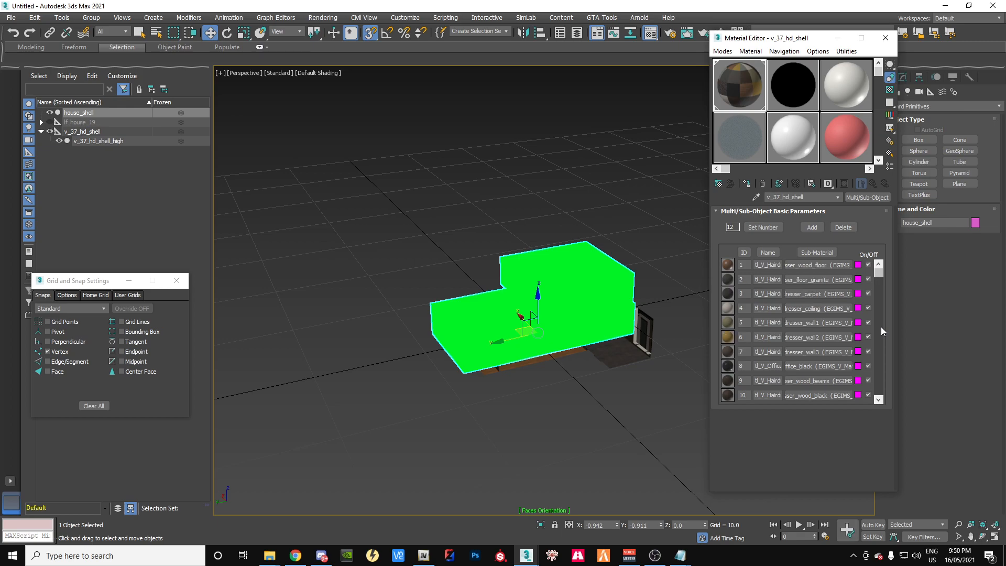
click(880, 399)
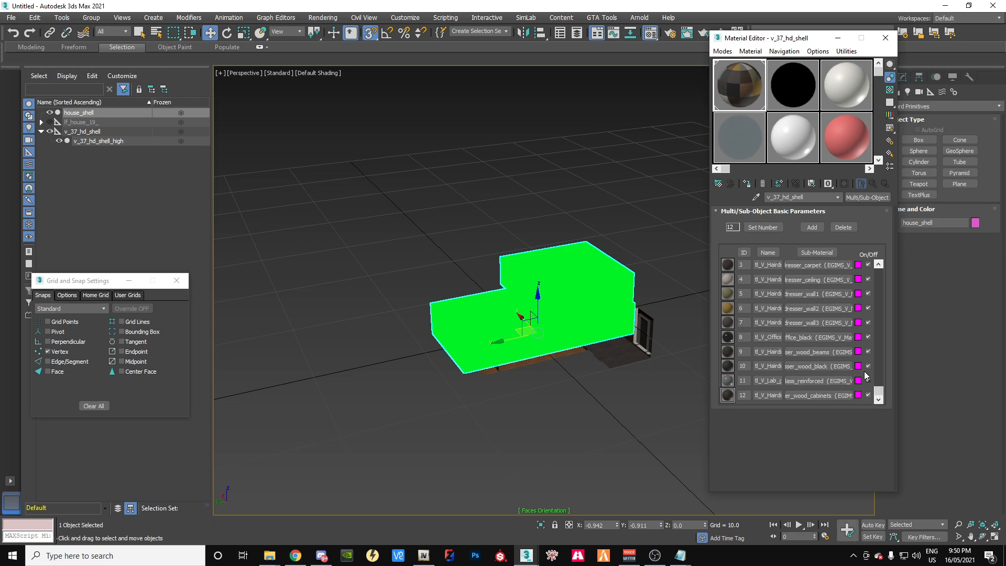
right_click(803, 265)
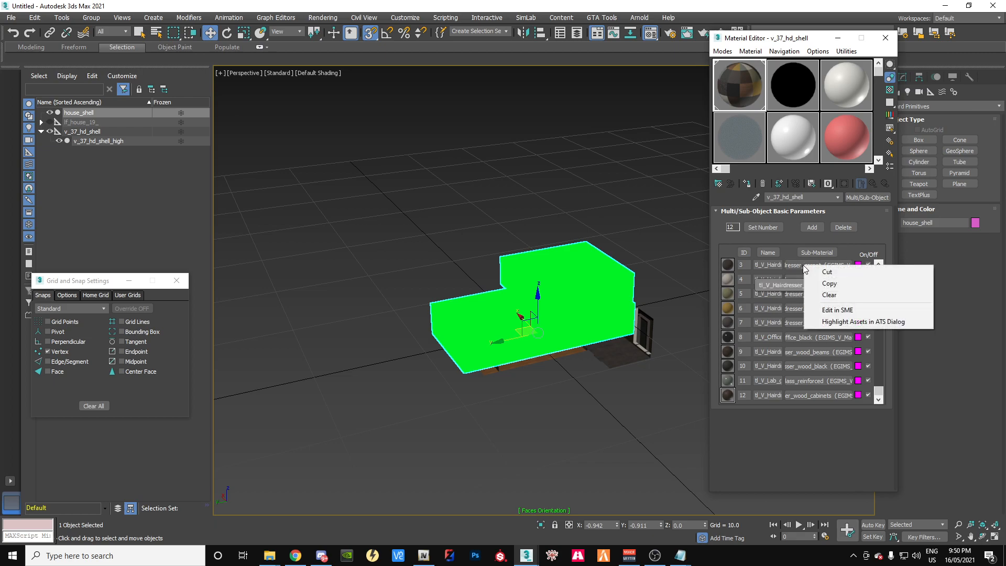
click(823, 285)
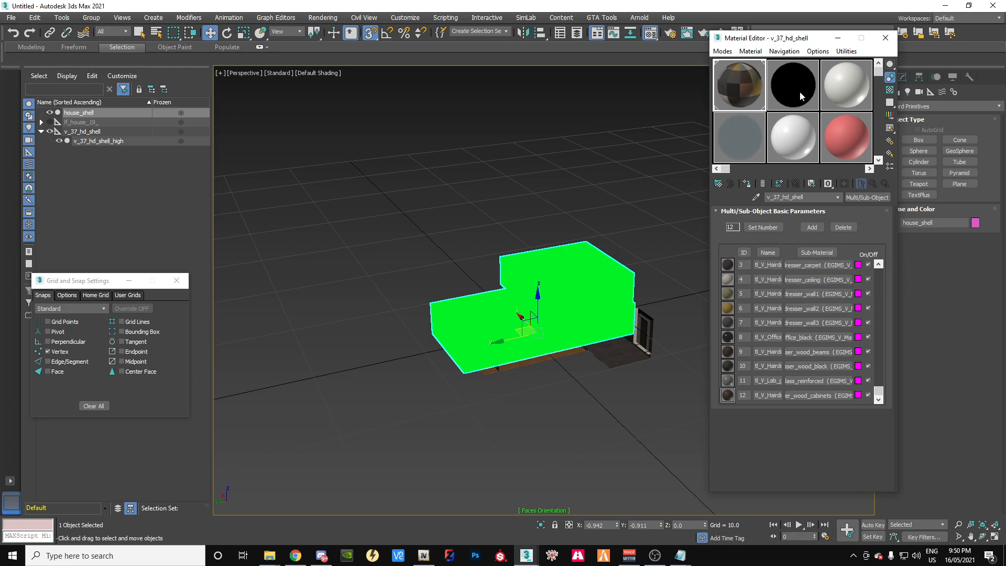
click(800, 91)
right_click(821, 269)
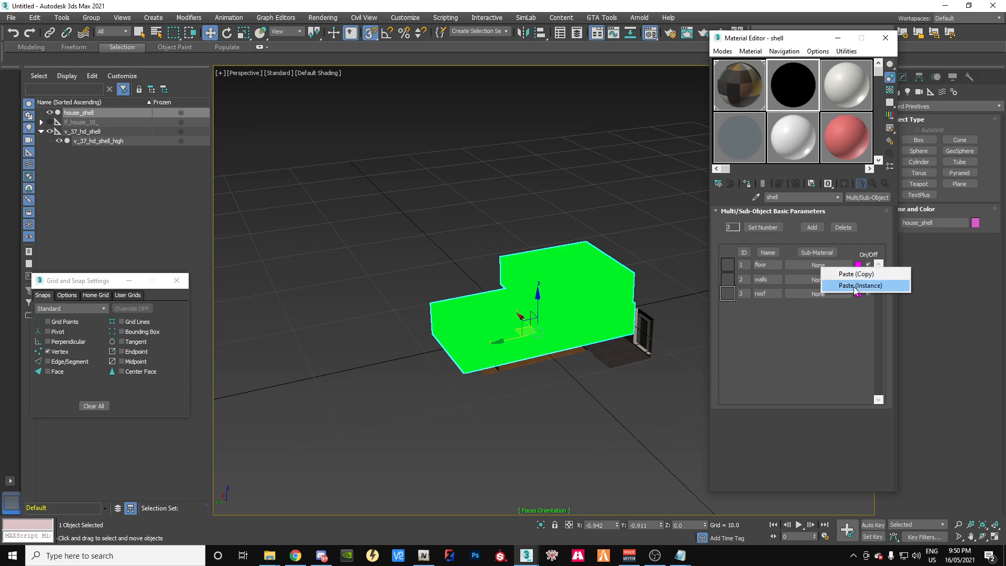
click(847, 275)
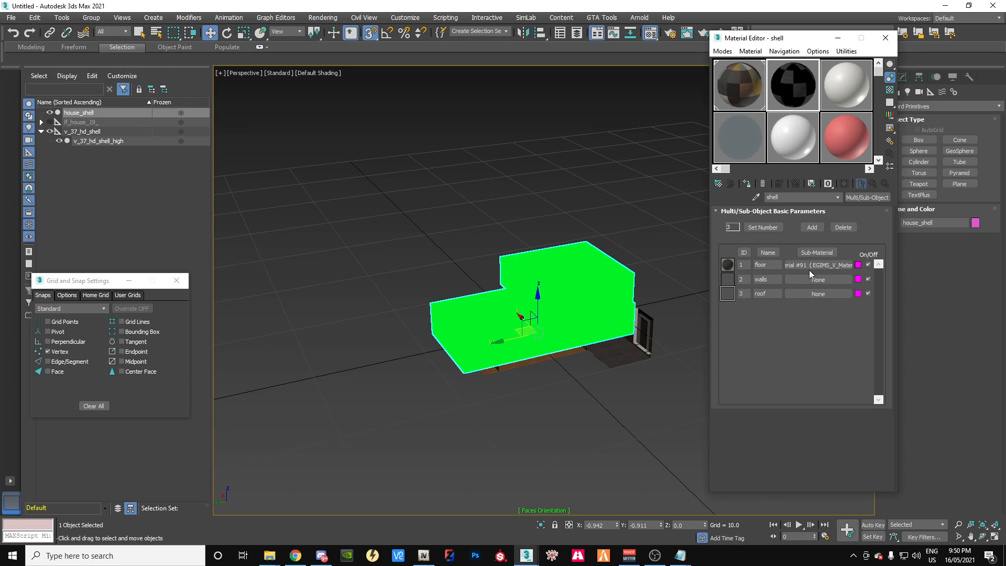
Step: Paste a copy of v_37_hd_shell's tl_V_Hairdresser_ceiling sub-material into the roof slot of the shell material
click(753, 98)
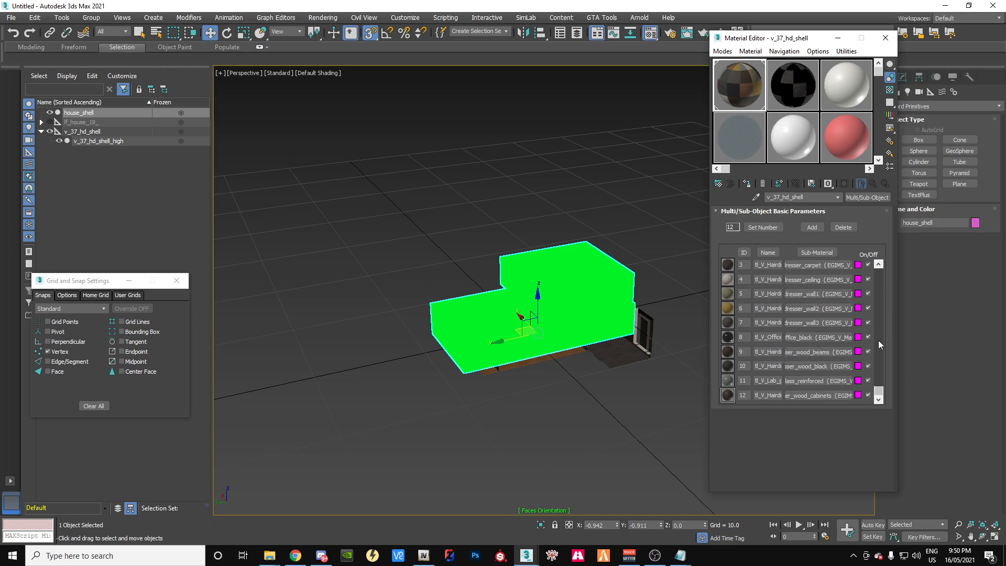
drag(880, 392, 875, 275)
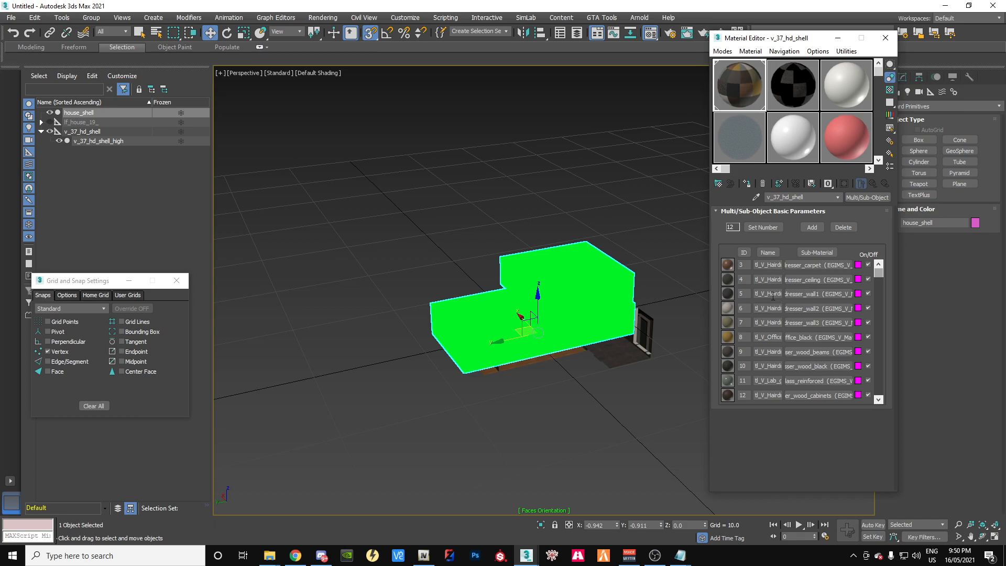
scroll(781, 309, up, 1)
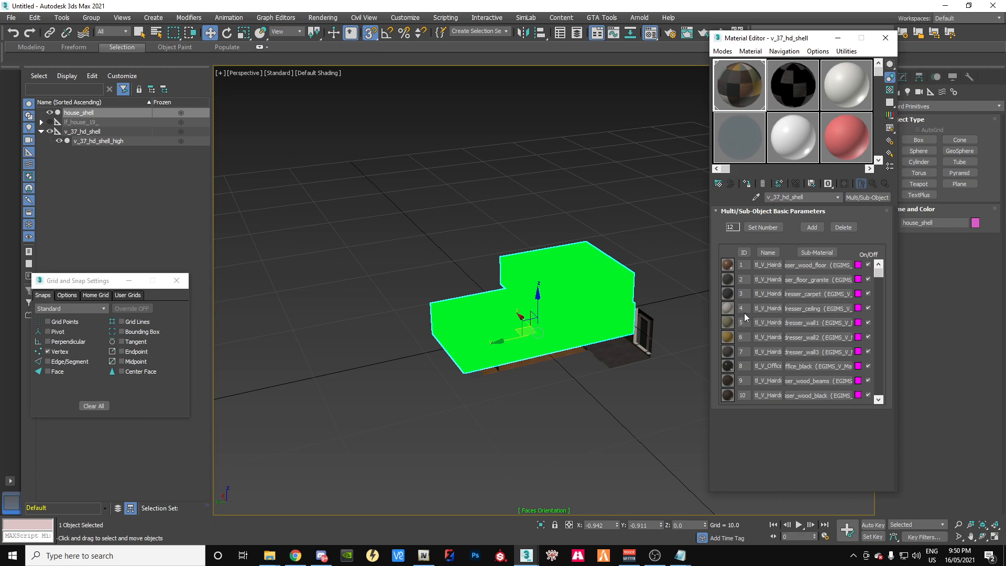
right_click(810, 307)
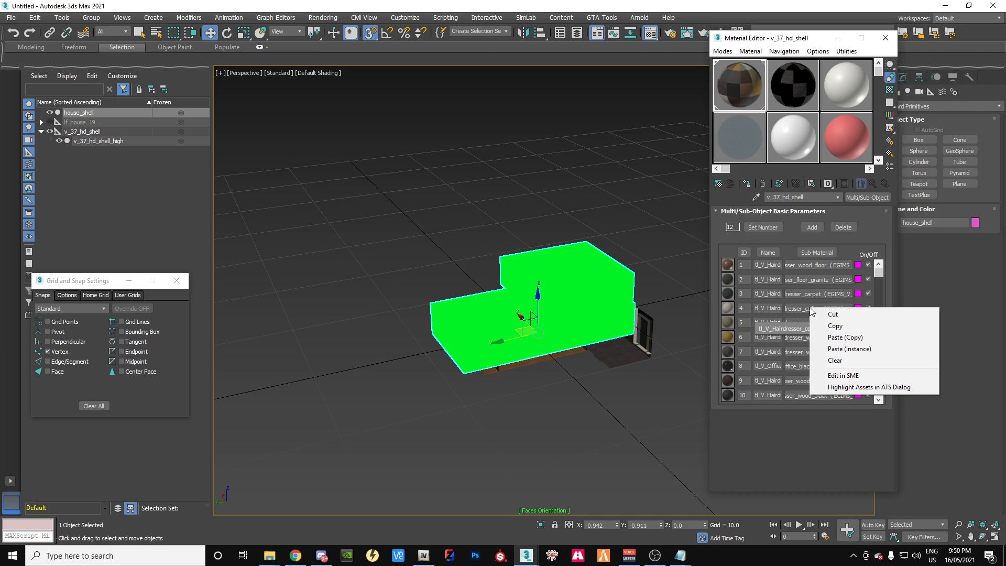
click(836, 327)
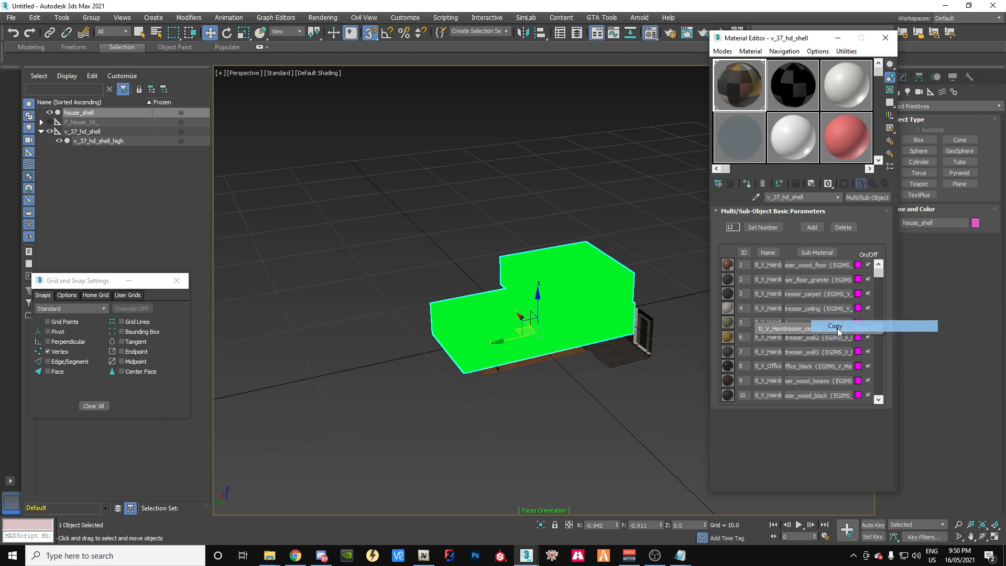
click(796, 85)
right_click(810, 292)
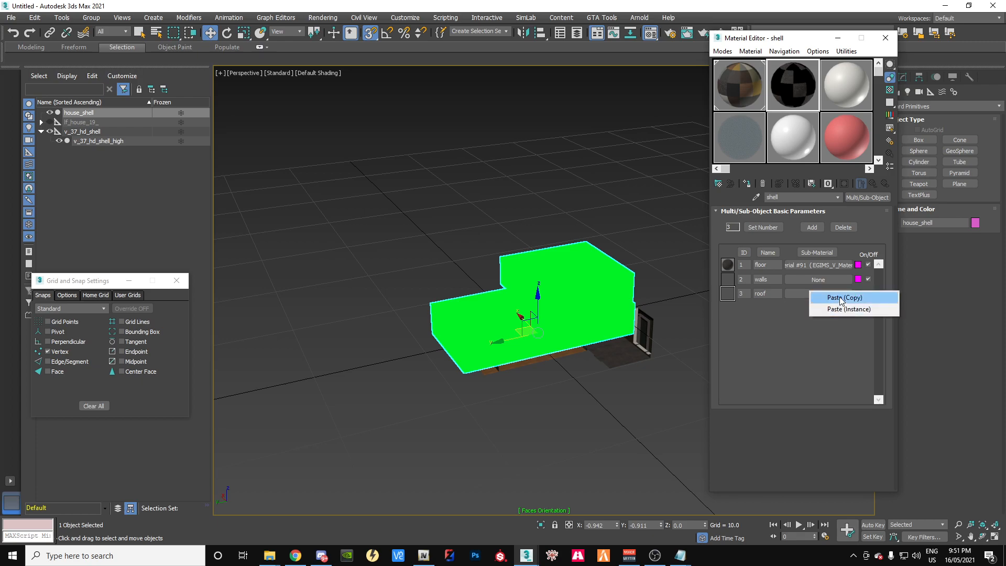
click(840, 297)
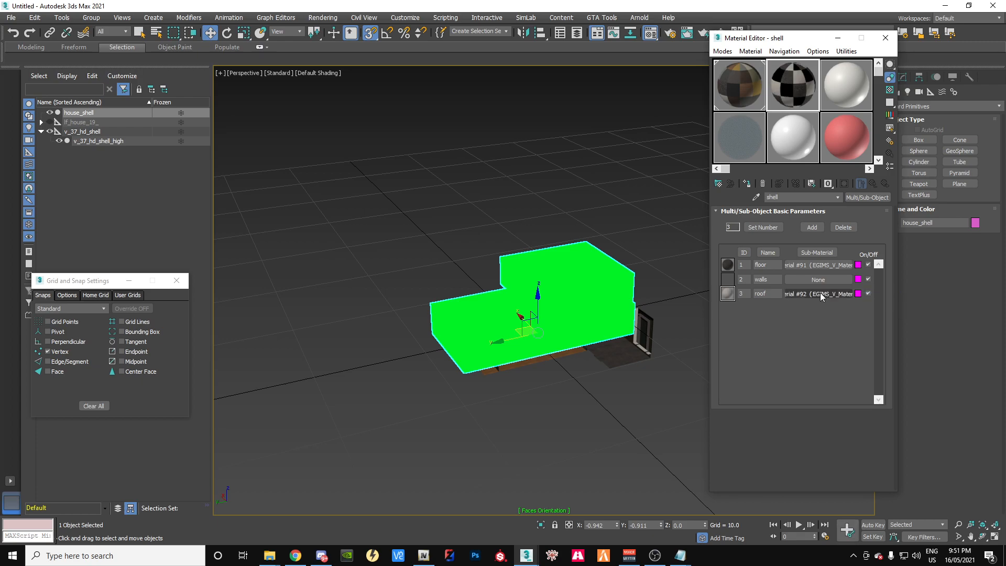
right_click(821, 293)
click(844, 321)
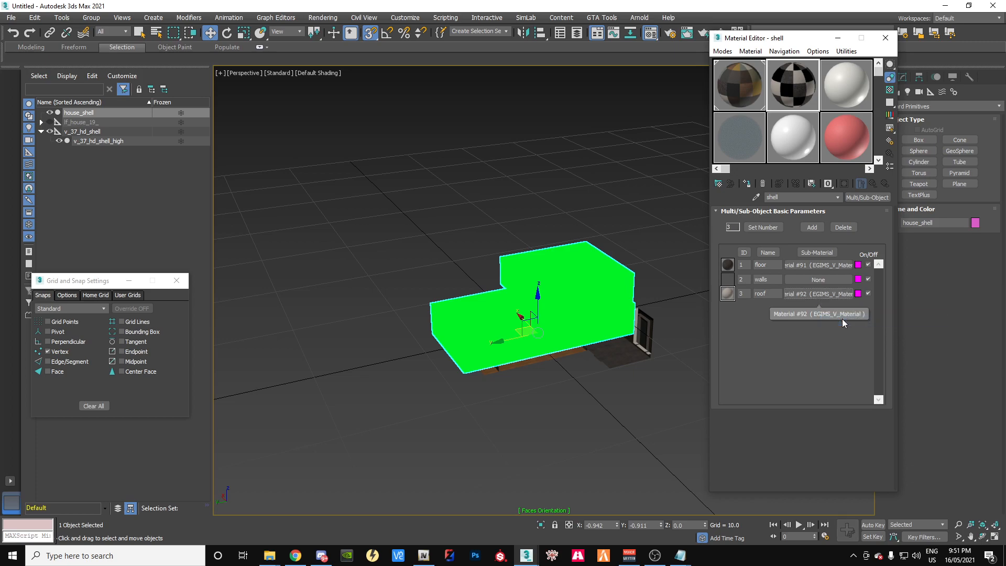
Step: Paste a copy of v_37_hd_shell's tl_V_Hairdresser_wall2 sub-material into the walls slot of the shell material
click(735, 96)
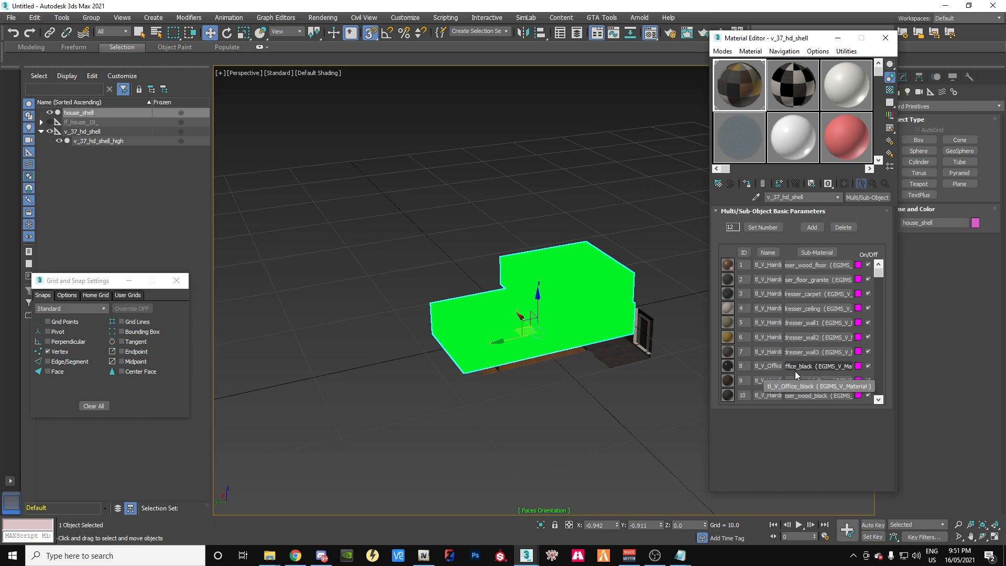
right_click(800, 339)
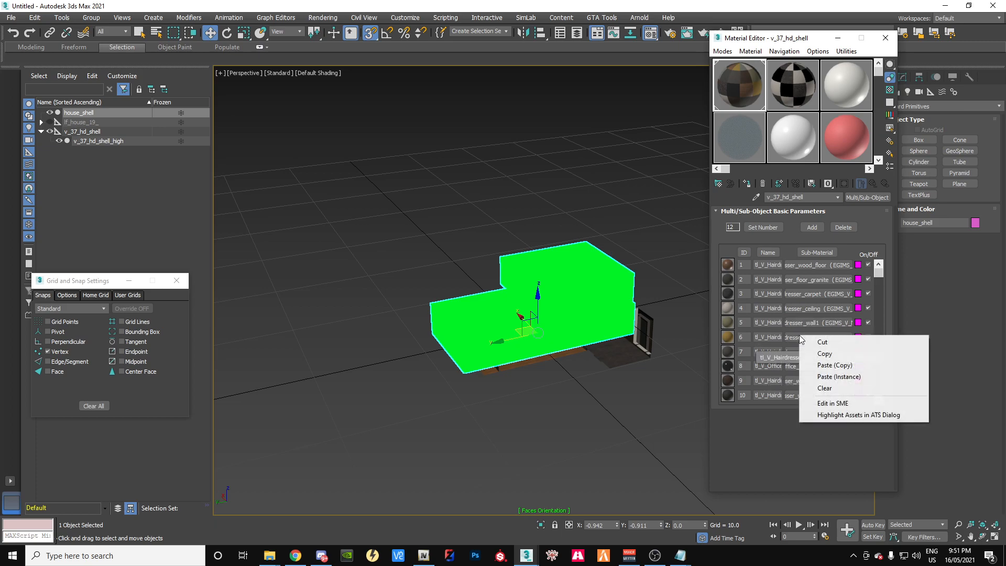
click(823, 355)
click(780, 92)
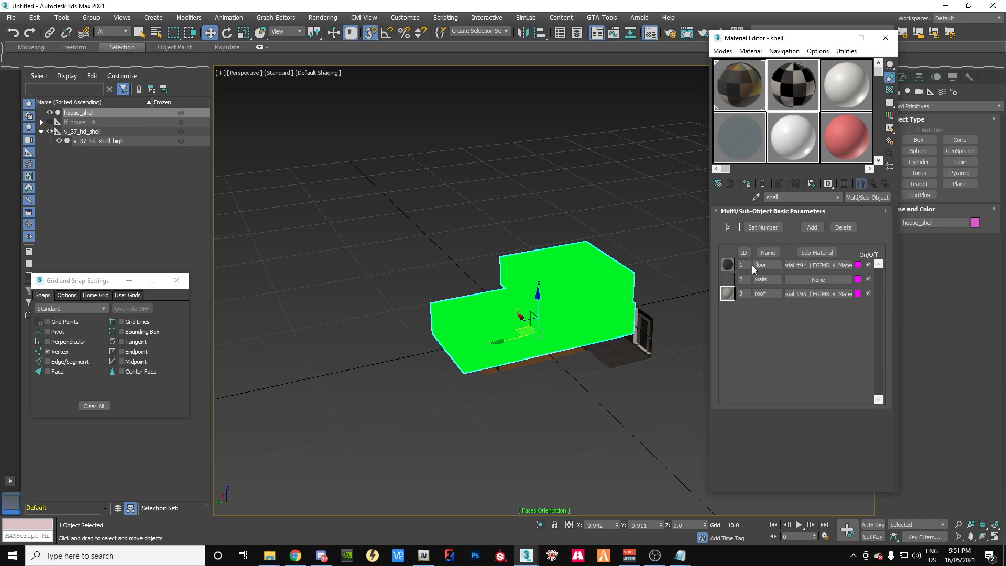
right_click(822, 281)
click(835, 288)
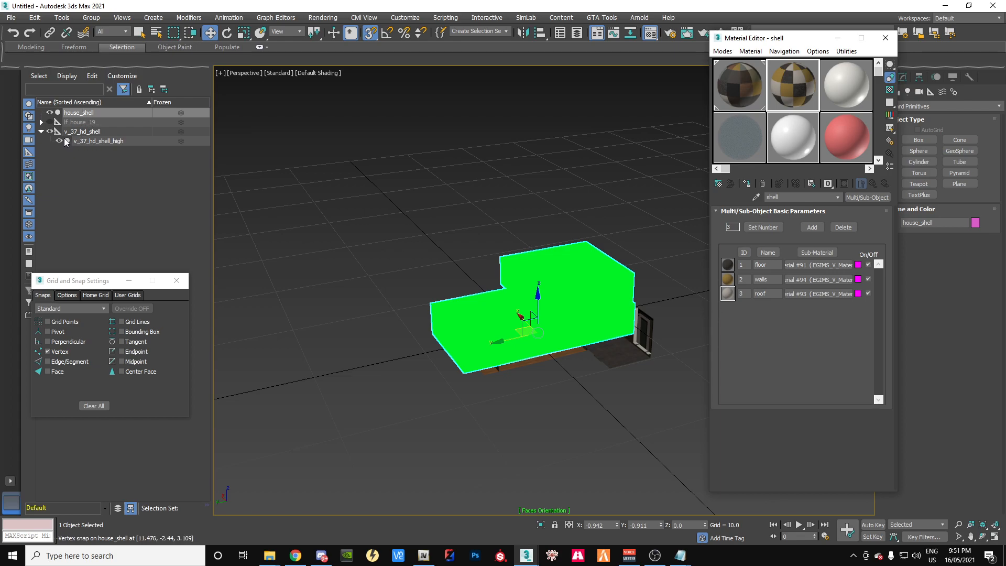
Step: Delete the imported v_37_hd_shell model together with its child mesh from the scene
double_click(88, 132)
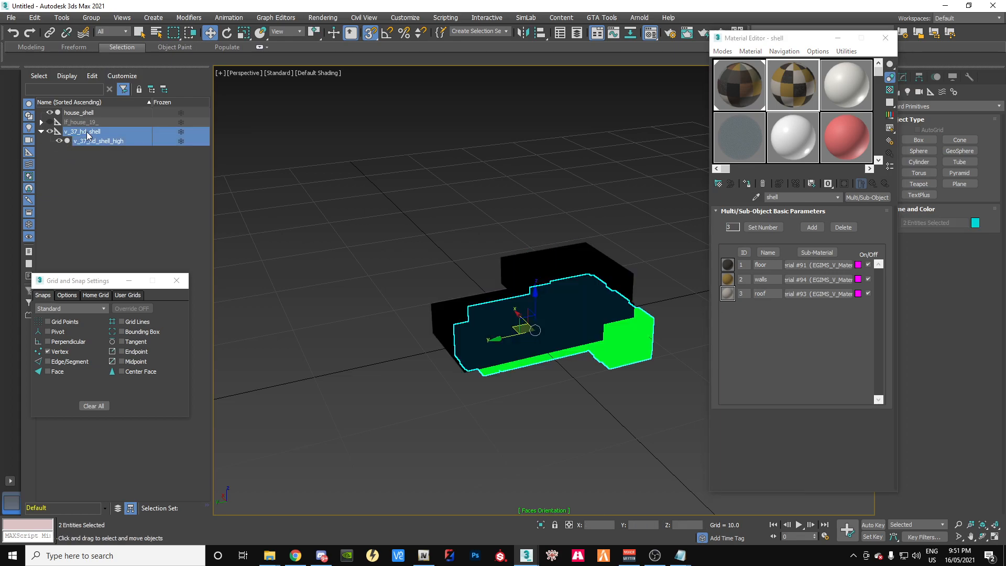
right_click(89, 135)
click(120, 181)
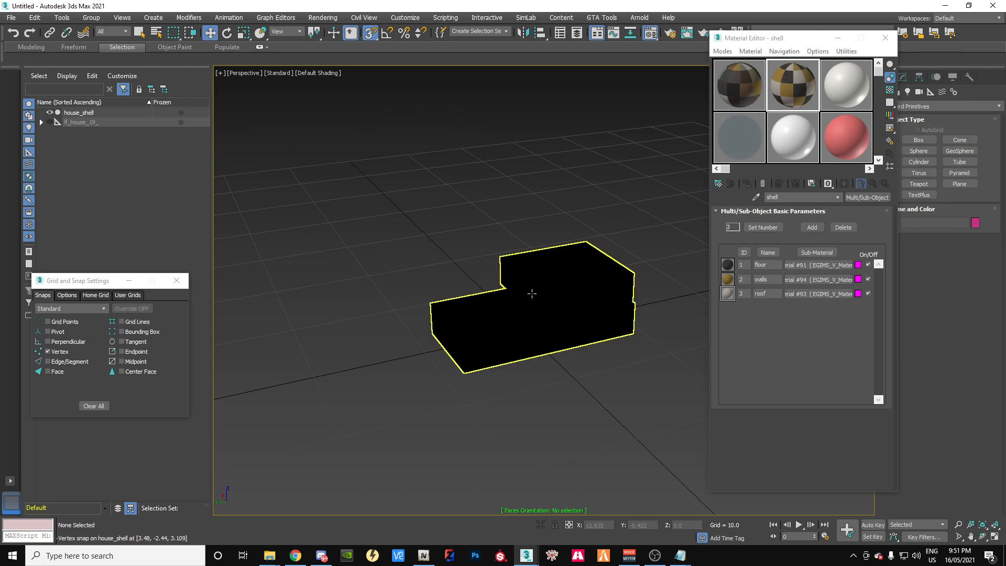
Step: Select house_shell and turn off the xView face orientation display in the viewport
drag(292, 199, 664, 410)
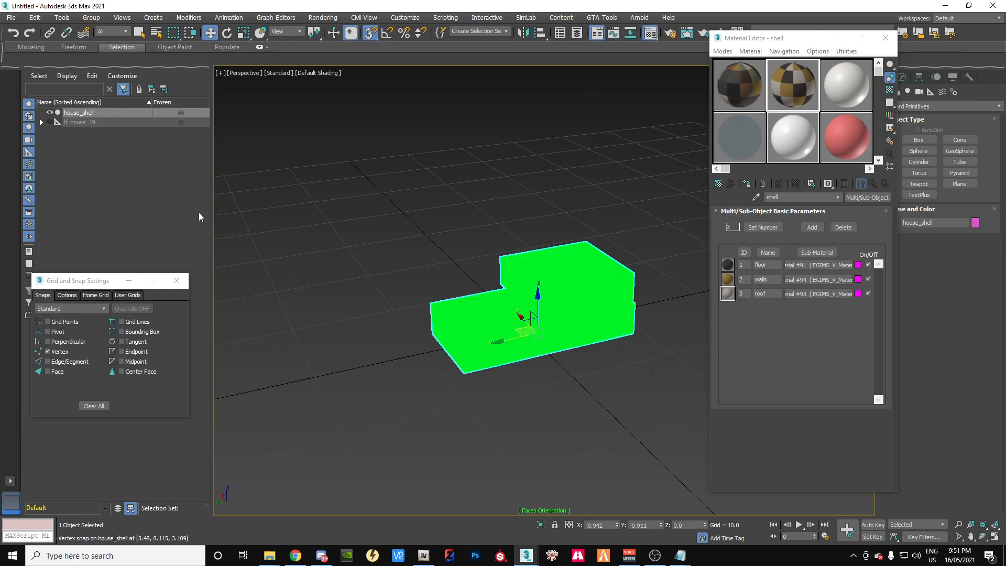
click(219, 73)
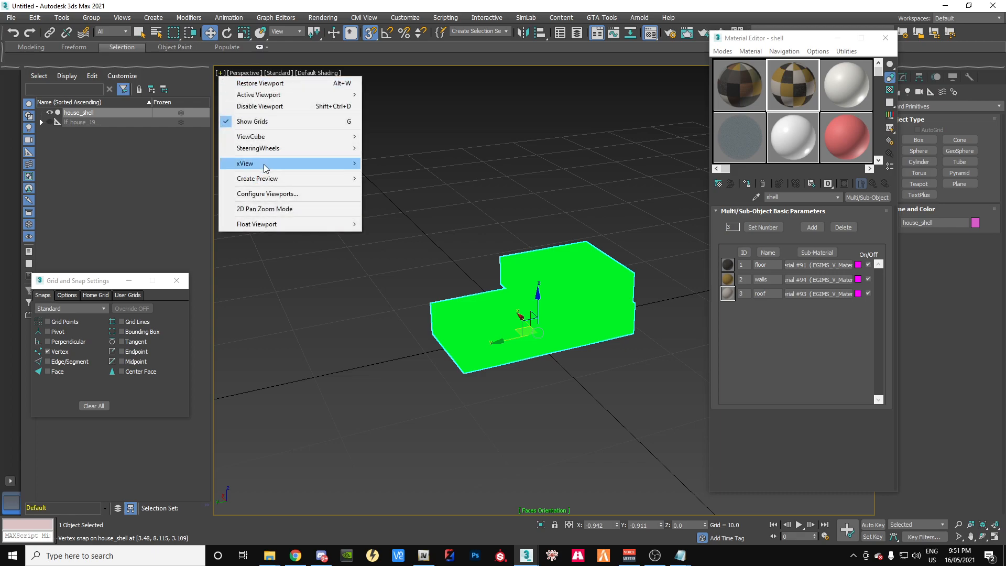
mouse_move(265, 165)
click(435, 175)
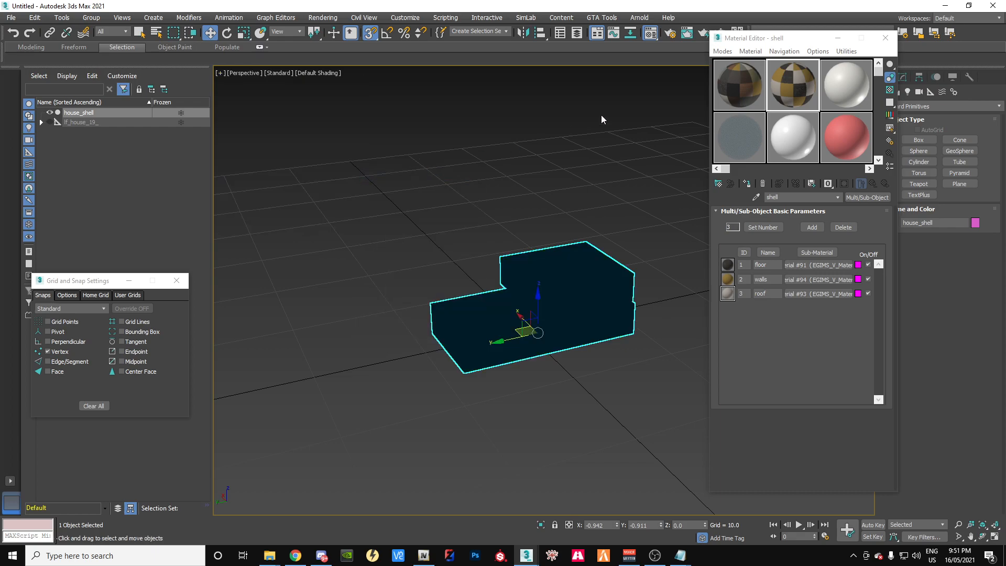
Step: Set the perspective viewport to show Realistic Materials with Maps
click(304, 81)
click(308, 74)
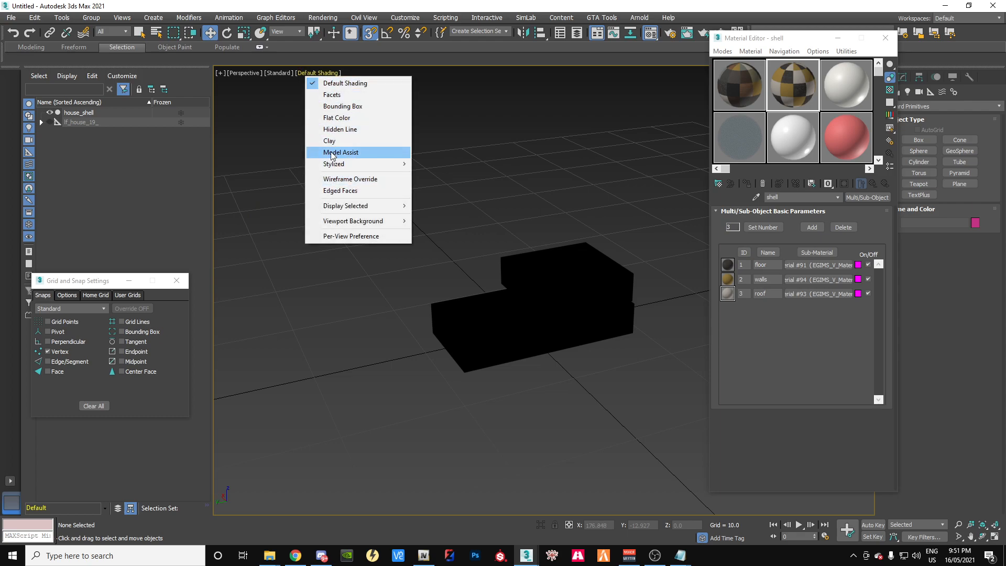
click(281, 74)
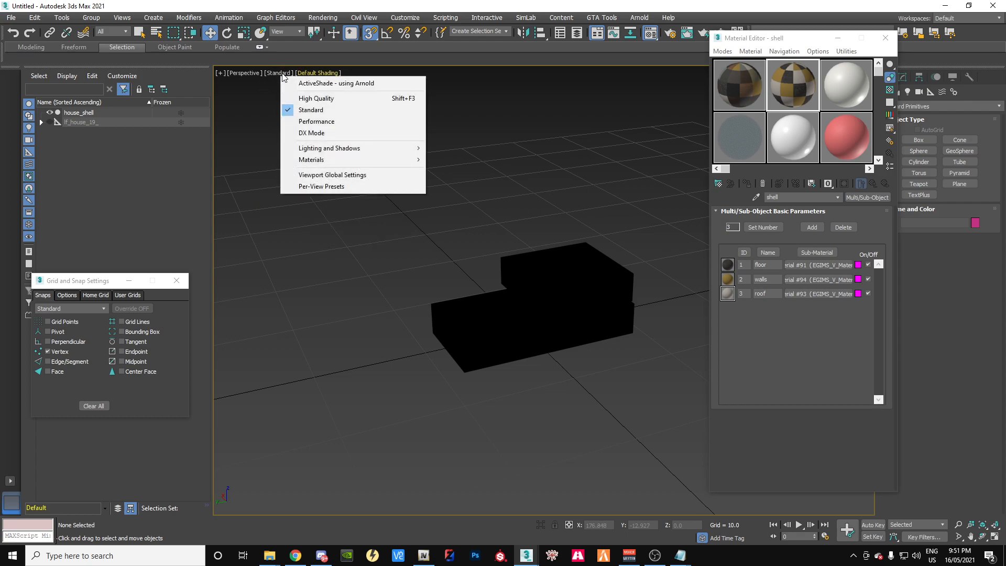
mouse_move(362, 153)
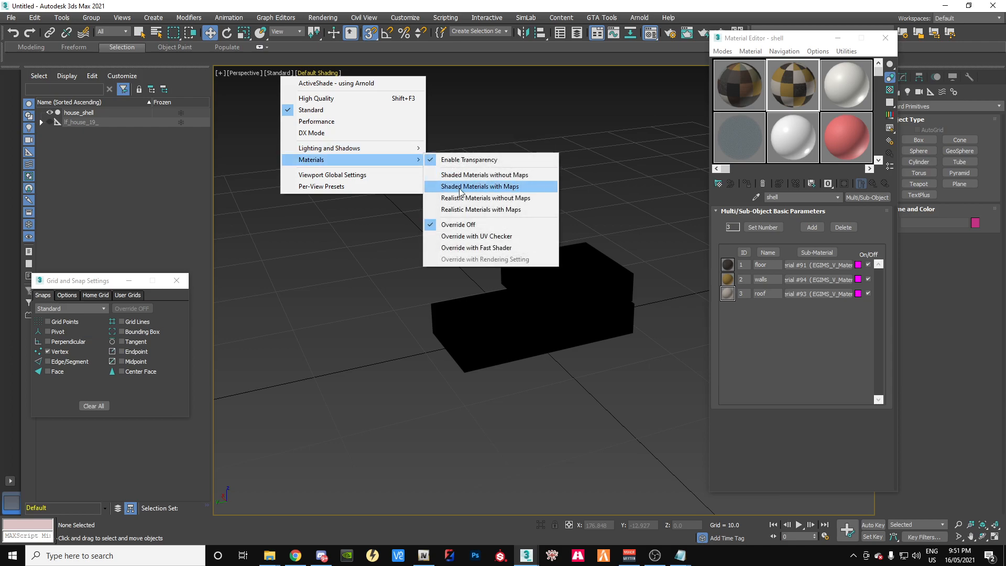
click(465, 209)
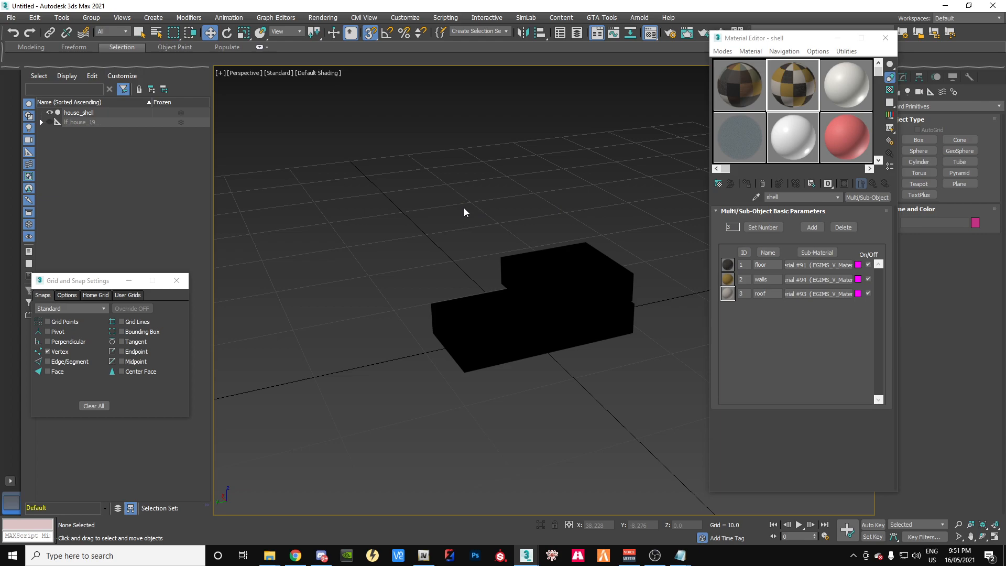
click(282, 74)
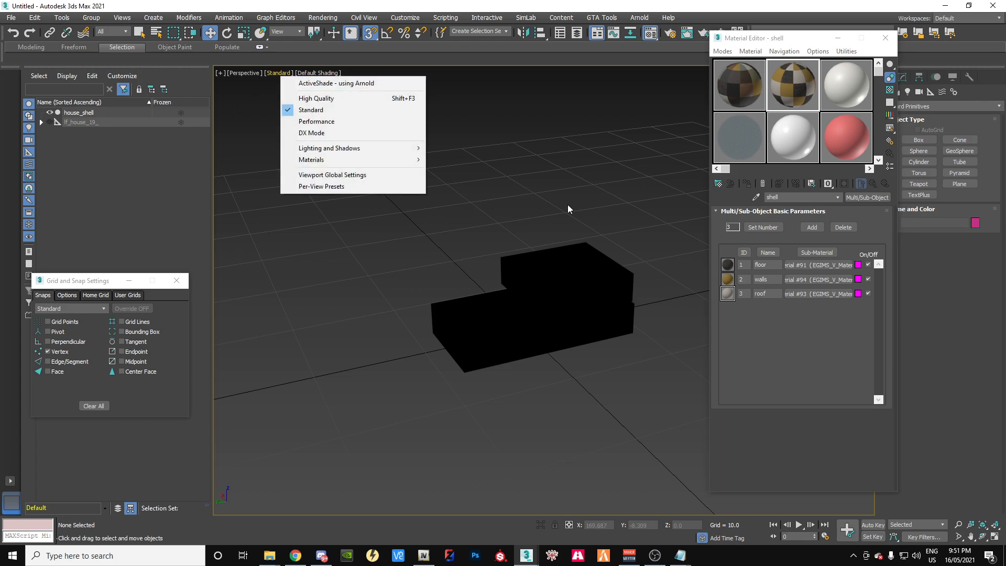
Step: Move the material editor clear of the modifier settings and enter polygon editing on house_shell from a side view
drag(789, 41, 887, 197)
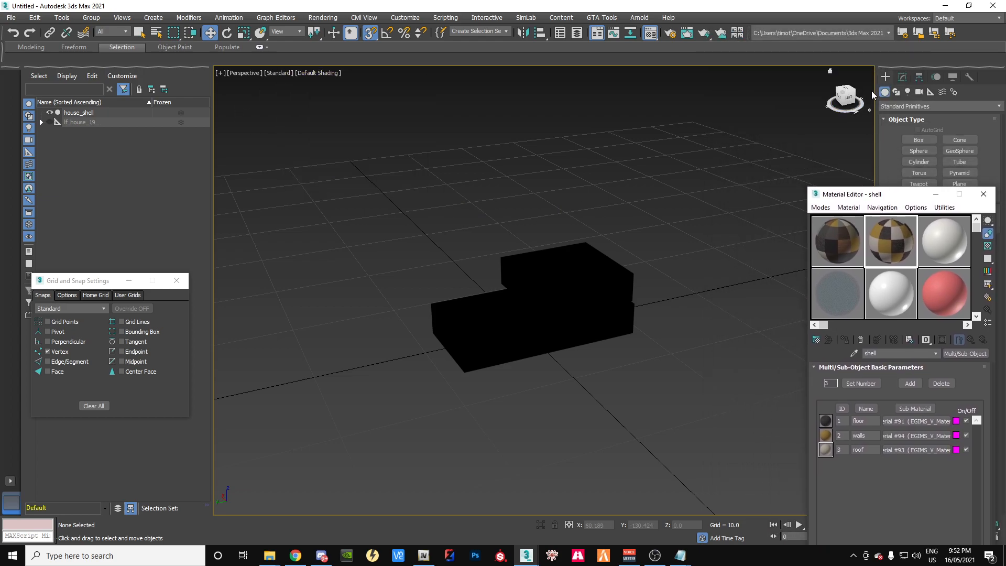
drag(852, 105, 893, 76)
alt+middle_drag(533, 299, 560, 285)
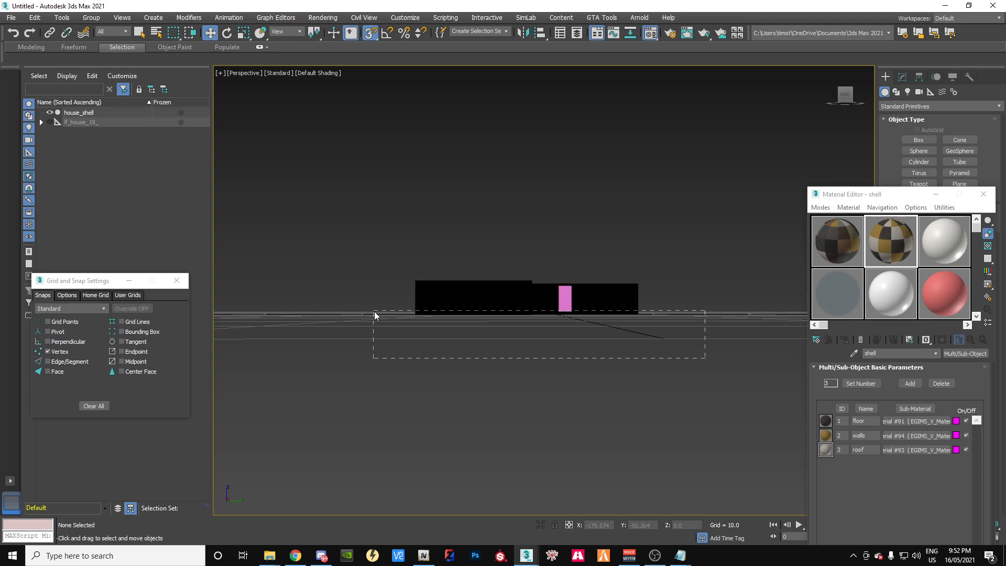
drag(376, 303, 376, 304)
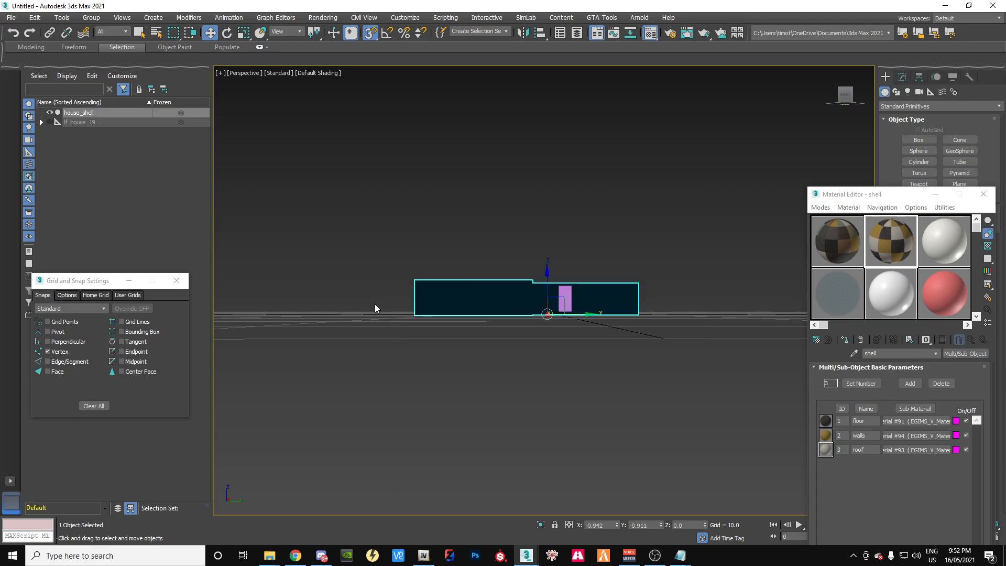
click(903, 77)
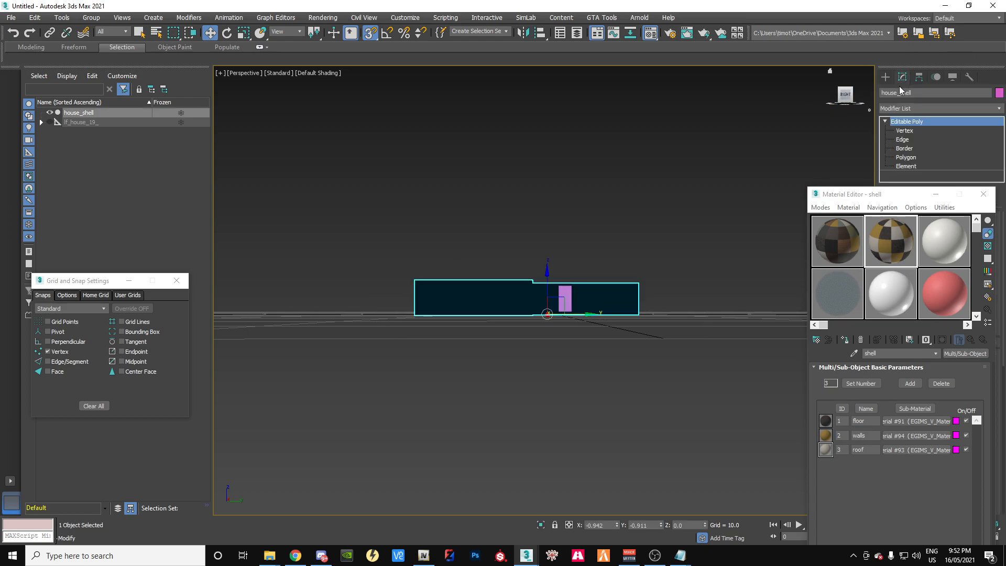
drag(909, 198, 164, 126)
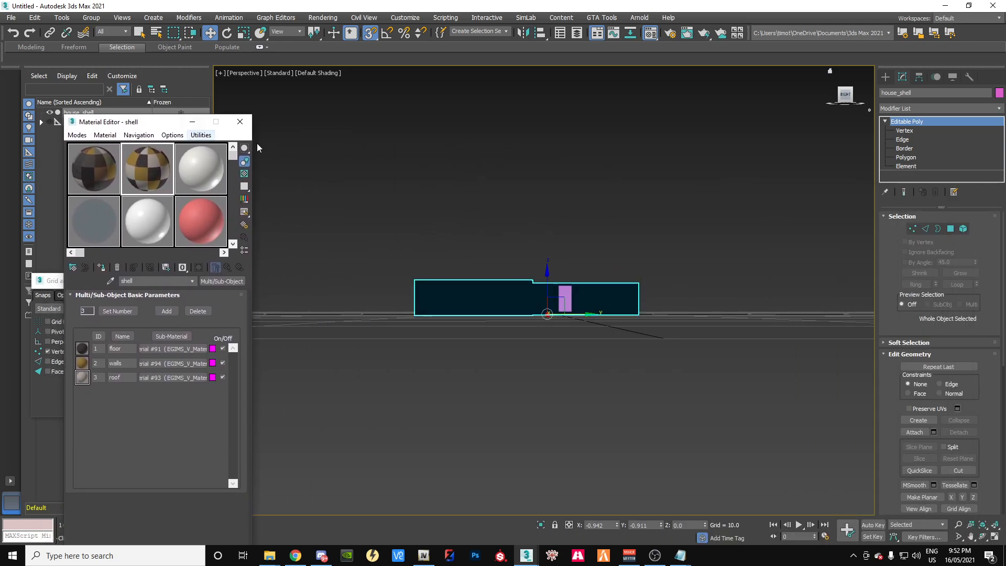
click(906, 158)
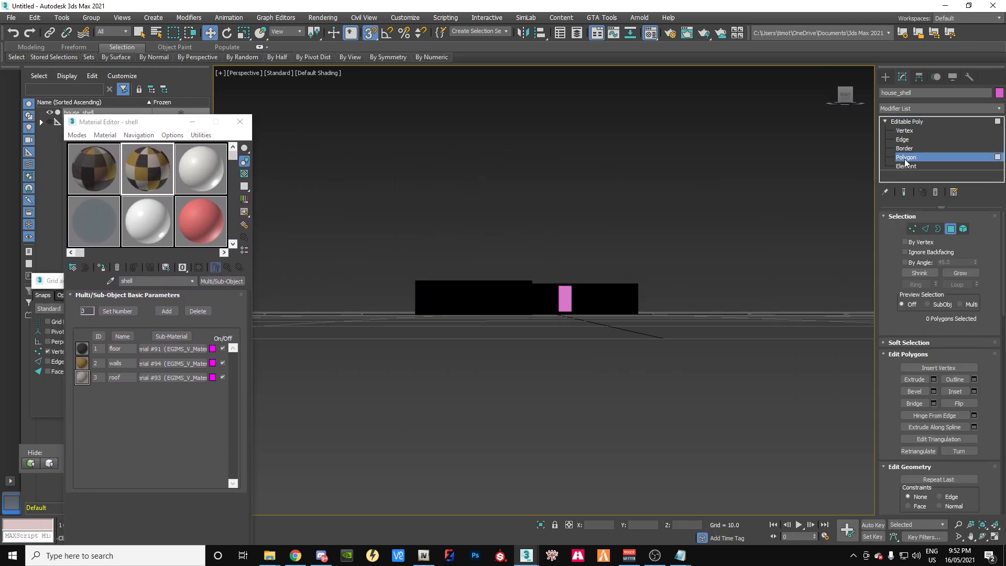
Step: Select only the floor polygons of house_shell and set their material ID to 1
drag(347, 296, 344, 304)
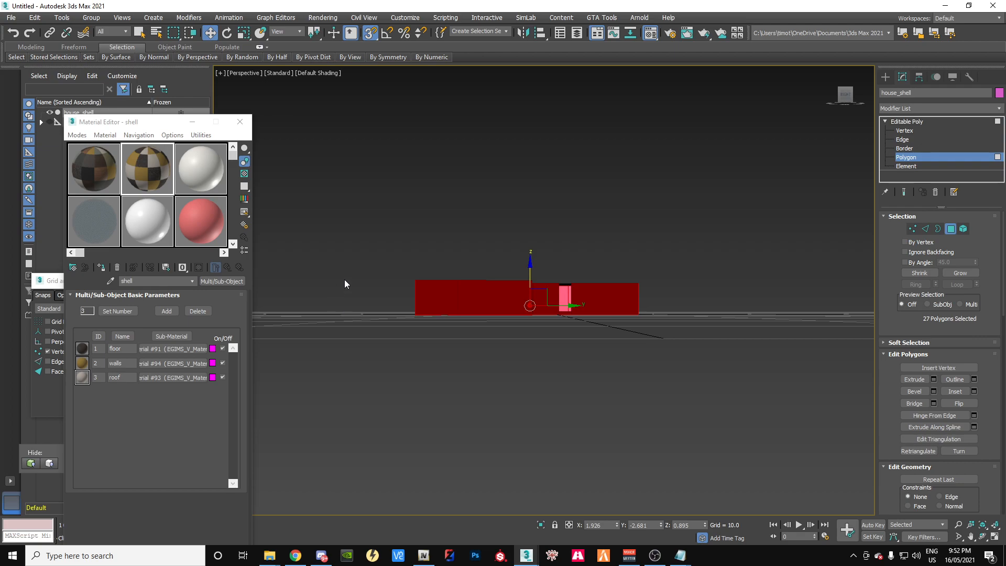
drag(563, 277, 662, 301)
drag(852, 100, 847, 120)
alt+middle_drag(547, 294, 622, 299)
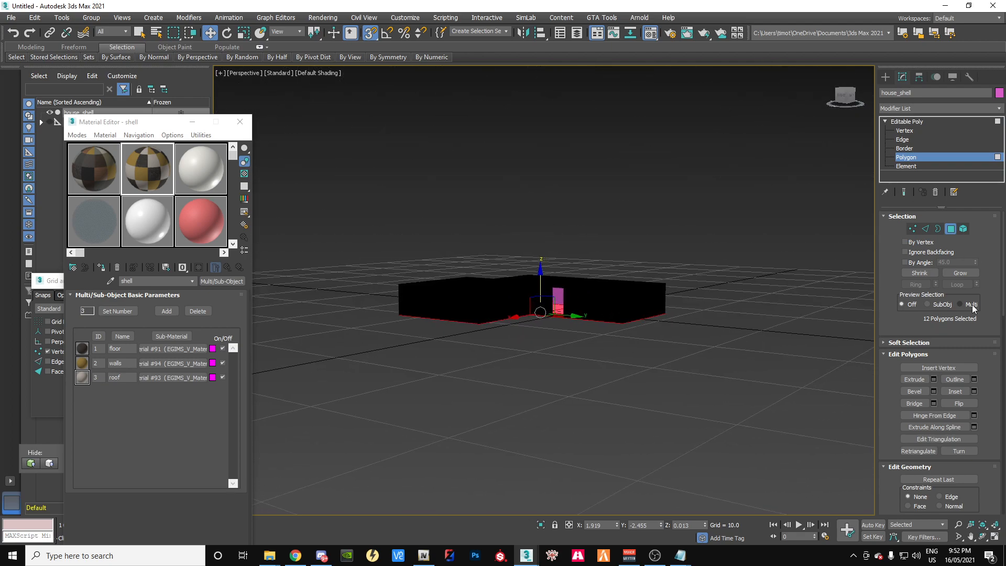
drag(1004, 289, 998, 418)
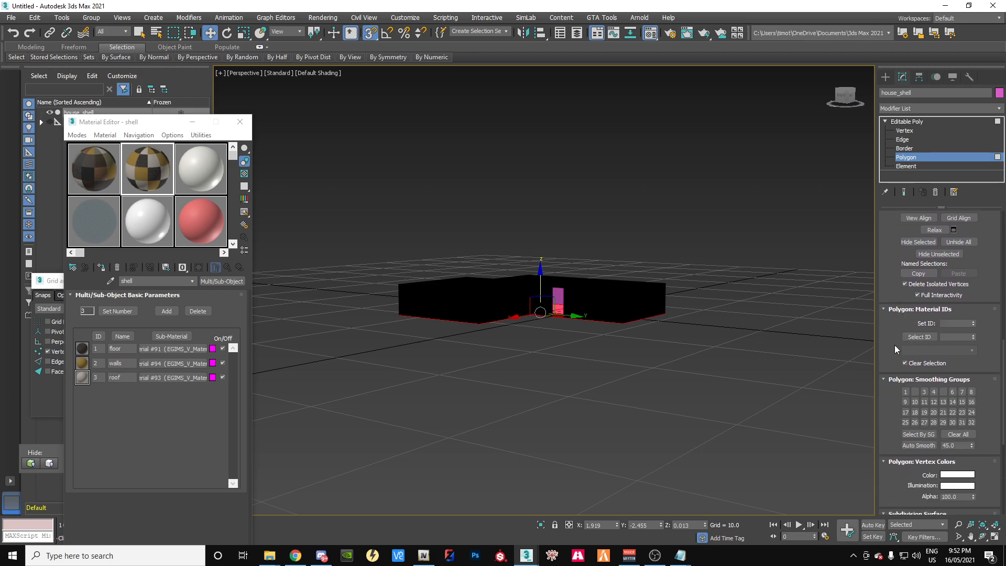
click(955, 323)
Step: Select the wall polygons of house_shell and set their material ID to match the walls sub-material
click(845, 94)
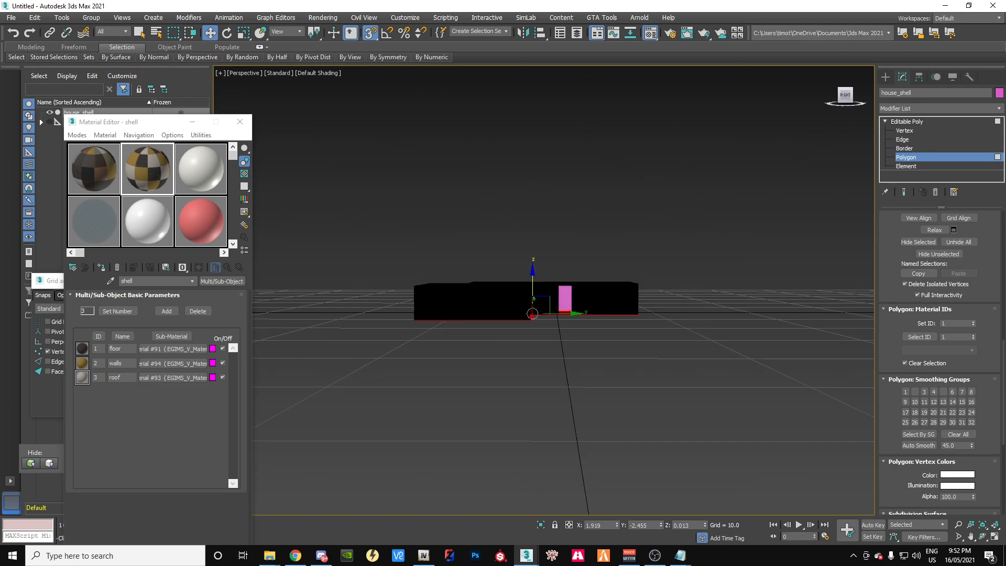
drag(333, 240, 655, 302)
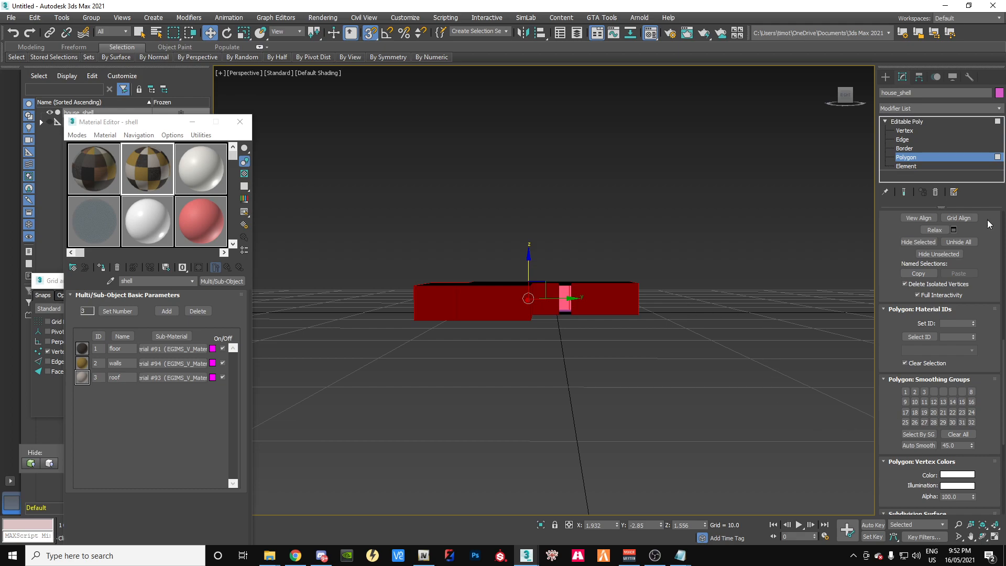
scroll(1004, 268, up, 5)
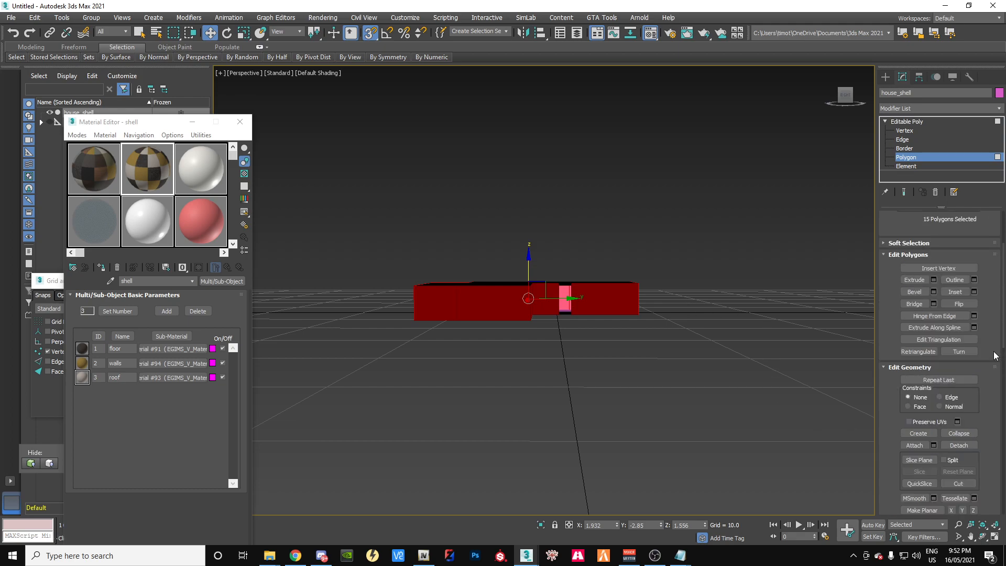
scroll(1003, 289, down, 5)
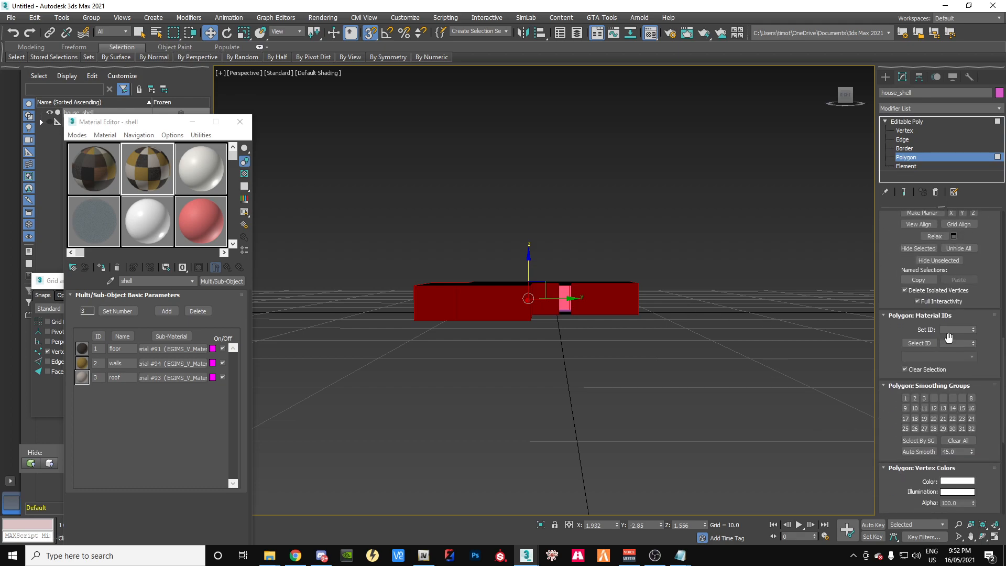
click(948, 330)
Step: Select the roof polygons of house_shell and set their material ID to match the roof sub-material
click(451, 203)
drag(326, 273, 722, 306)
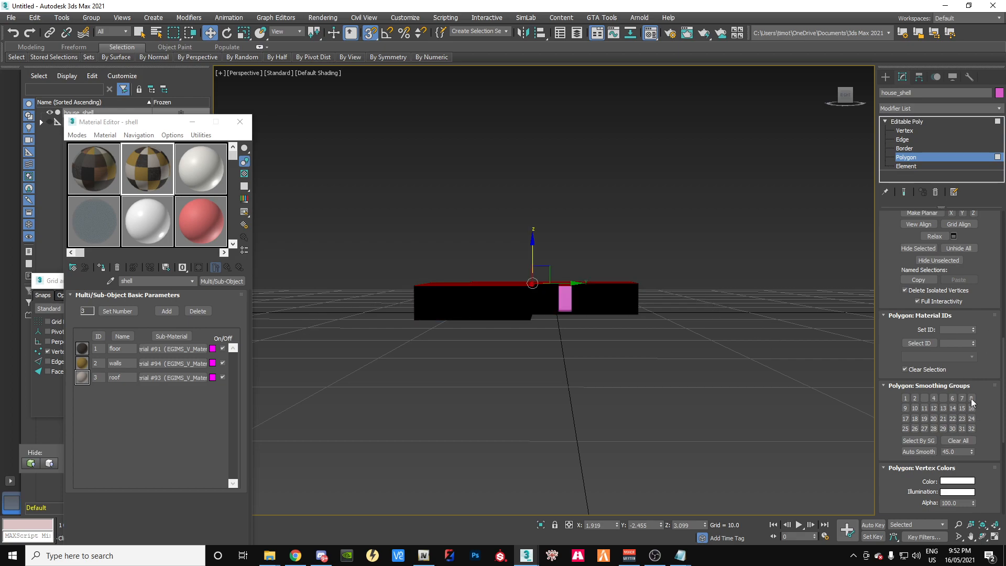
click(960, 330)
Step: Select all polygons of house_shell, assign the shell material to them and clear the selection
drag(325, 213, 748, 405)
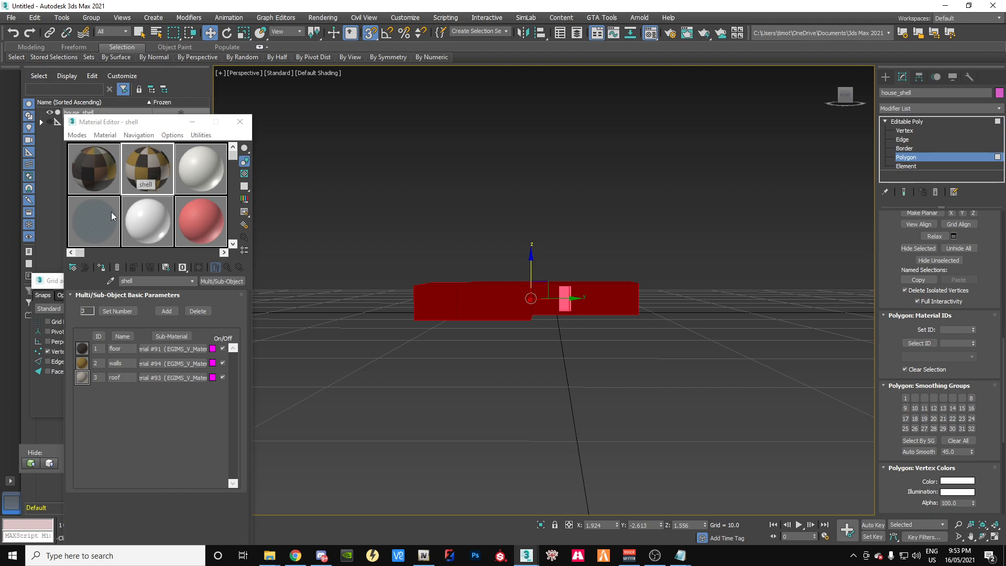
click(101, 268)
click(602, 427)
Step: Inspect the textured shell and check the material IDs of individual wall and doorway polygons
mouse_move(843, 102)
mouse_down()
mouse_move(829, 140)
mouse_move(831, 59)
mouse_move(842, 135)
mouse_move(835, 89)
mouse_move(838, 107)
mouse_up()
click(479, 339)
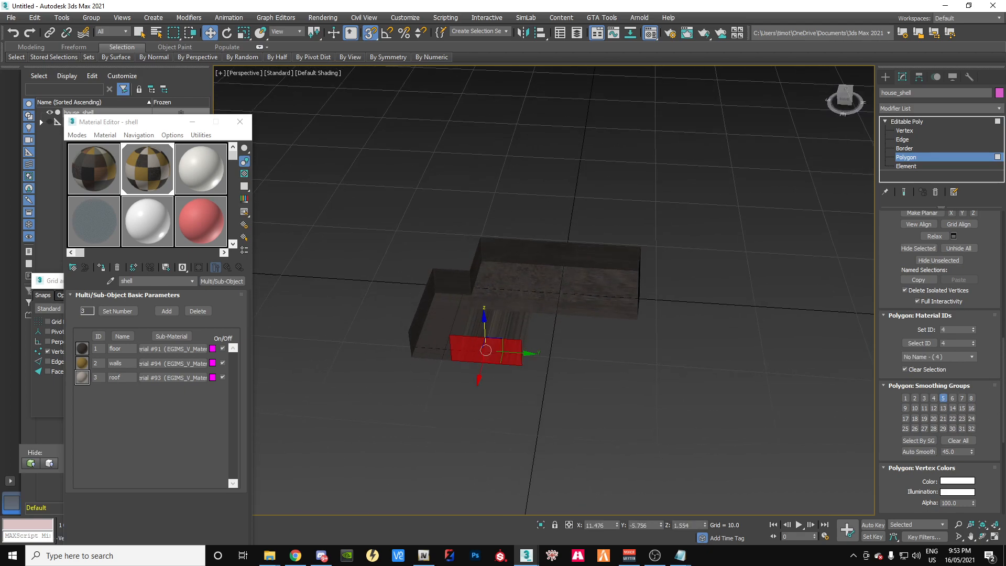
drag(836, 106, 841, 91)
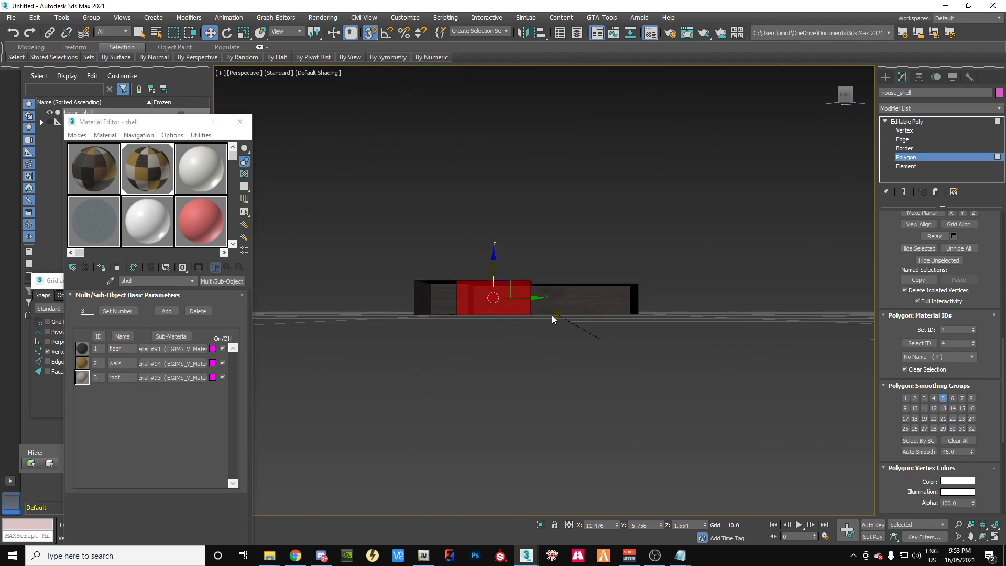
click(563, 303)
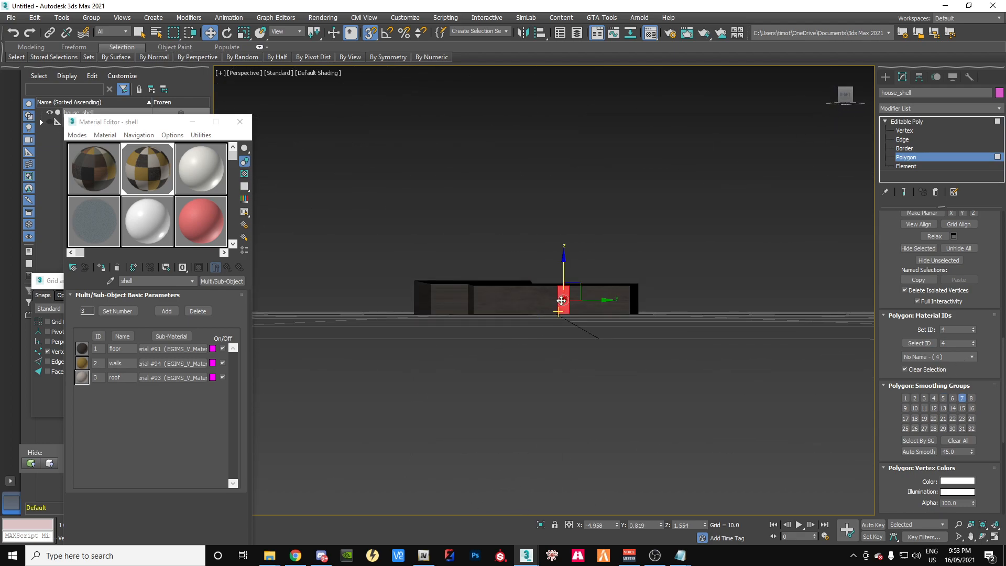
click(507, 284)
click(585, 217)
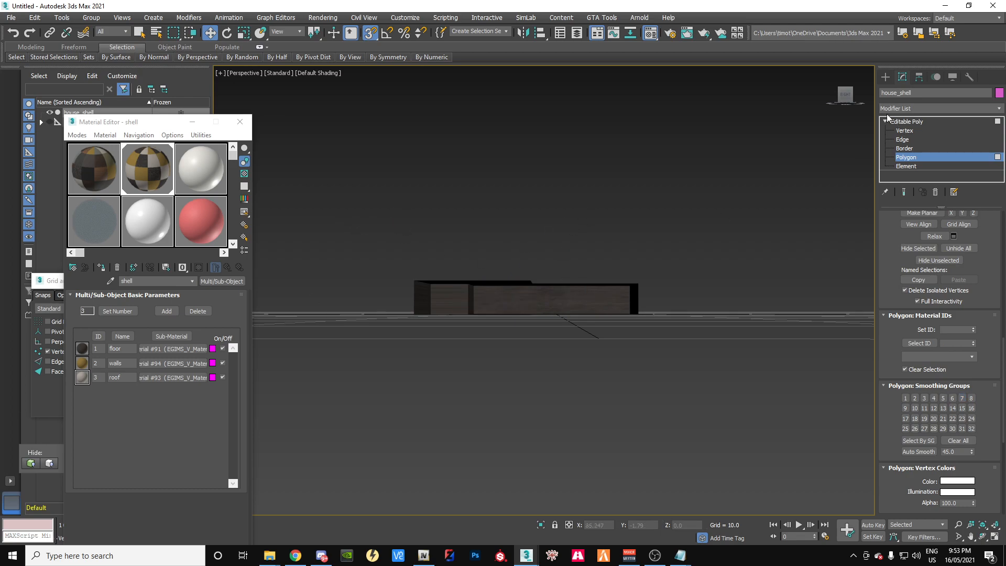
Step: Select the roof polygons of house_shell again, set their material ID to 3 and clear the selection
drag(847, 95, 847, 100)
alt+middle_drag(275, 252, 273, 249)
drag(660, 286, 693, 301)
double_click(963, 330)
key(Return)
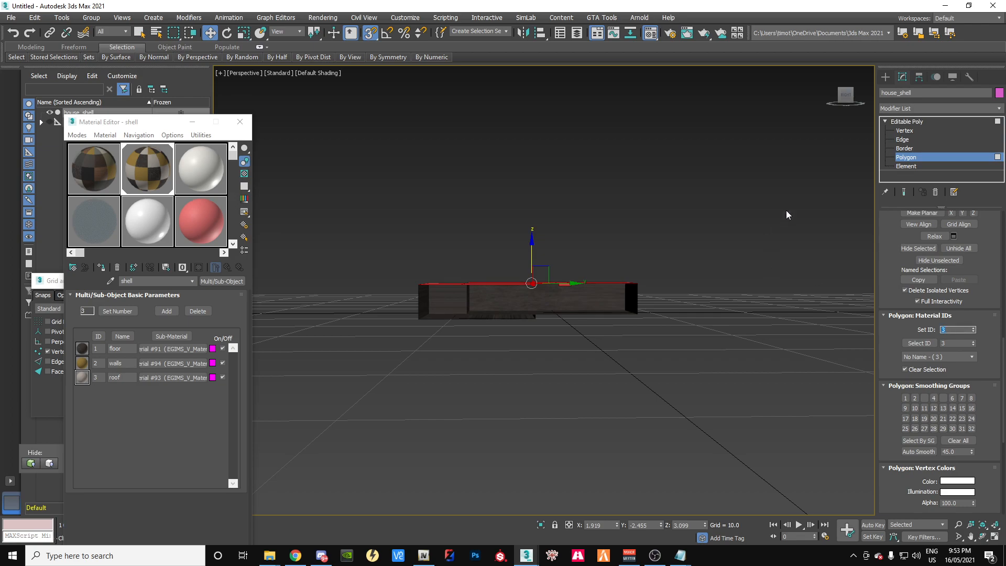
drag(845, 95, 834, 146)
click(713, 292)
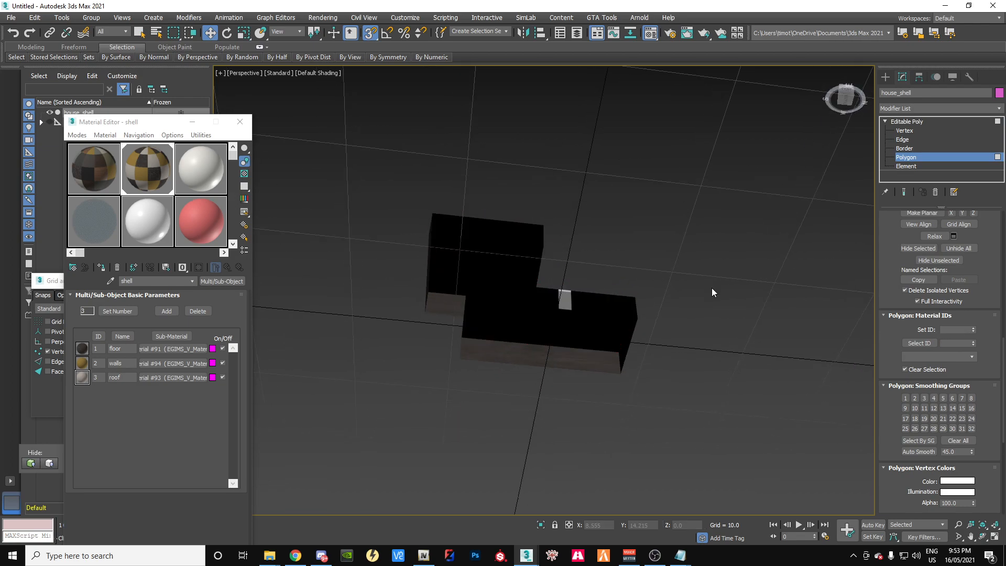
Step: Select all polygons of house_shell, set their material ID to 2 and clear the selection
mouse_move(846, 102)
mouse_down()
mouse_move(850, 153)
mouse_move(839, 100)
mouse_move(834, 137)
mouse_move(842, 113)
mouse_move(843, 122)
mouse_up()
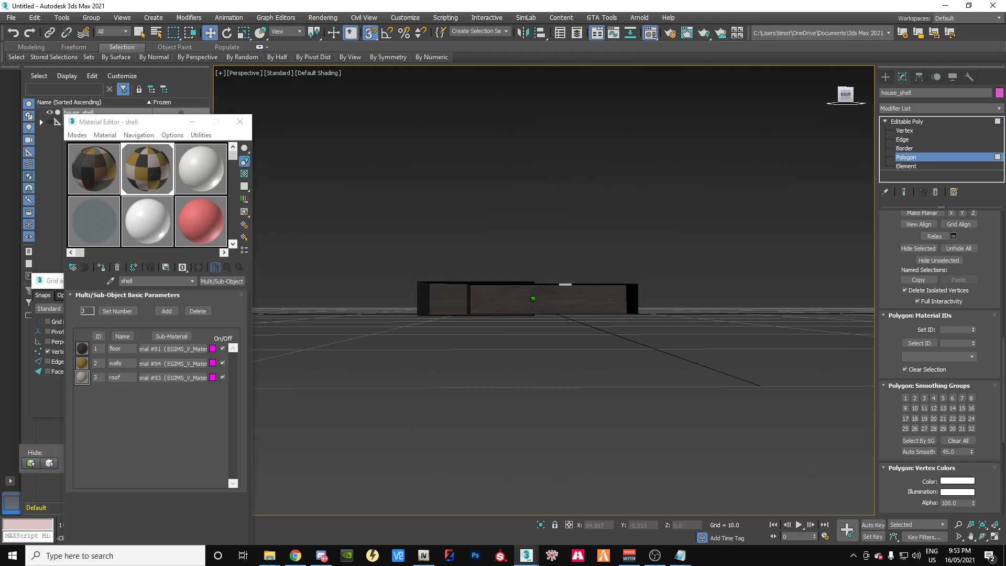
key(ctrl+a)
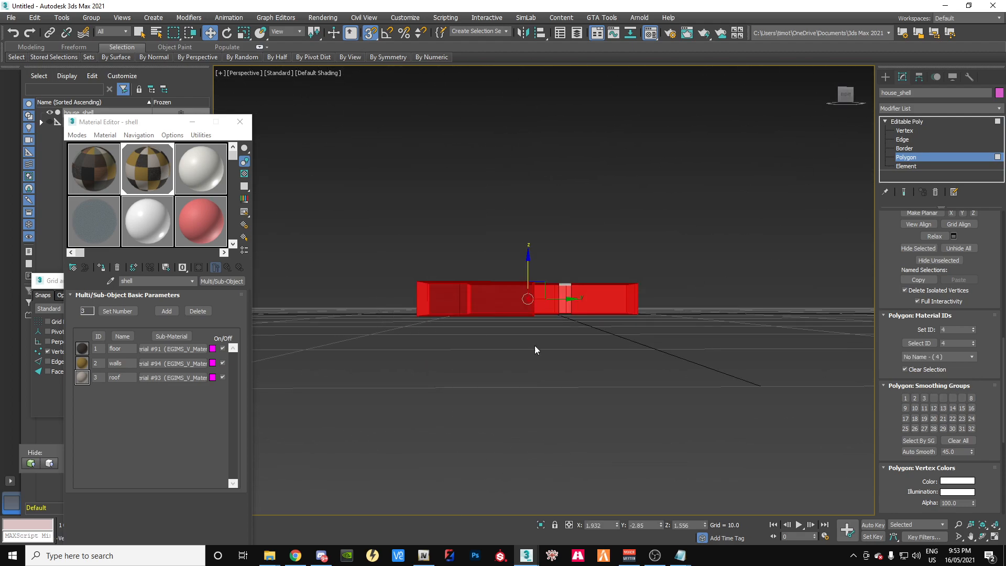
drag(948, 332, 918, 332)
text(2)
key(Return)
click(643, 407)
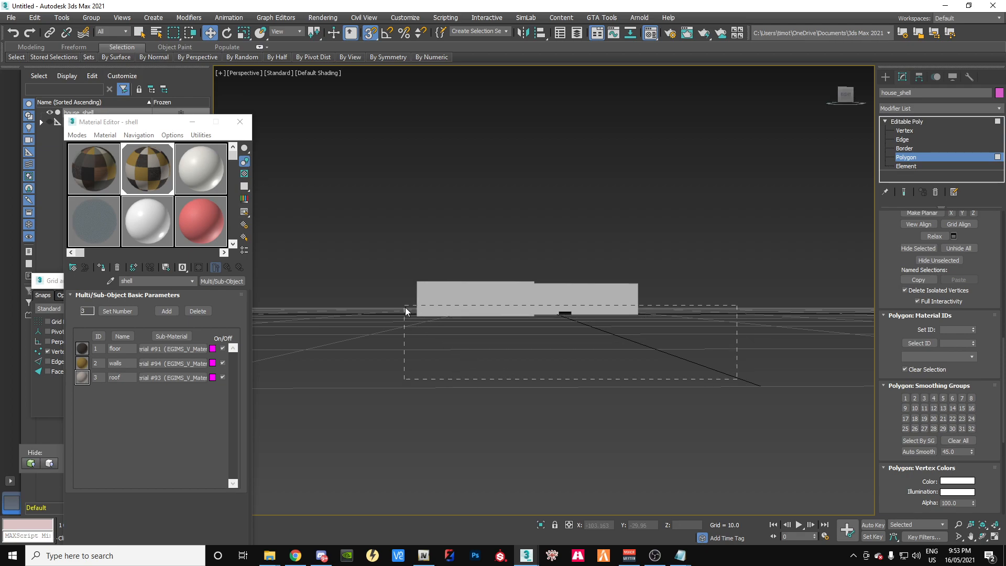
Step: Select the floor polygons of house_shell, set their material ID to 1 and check one of the floor polygons
drag(406, 306, 404, 308)
drag(501, 310, 679, 343)
click(957, 330)
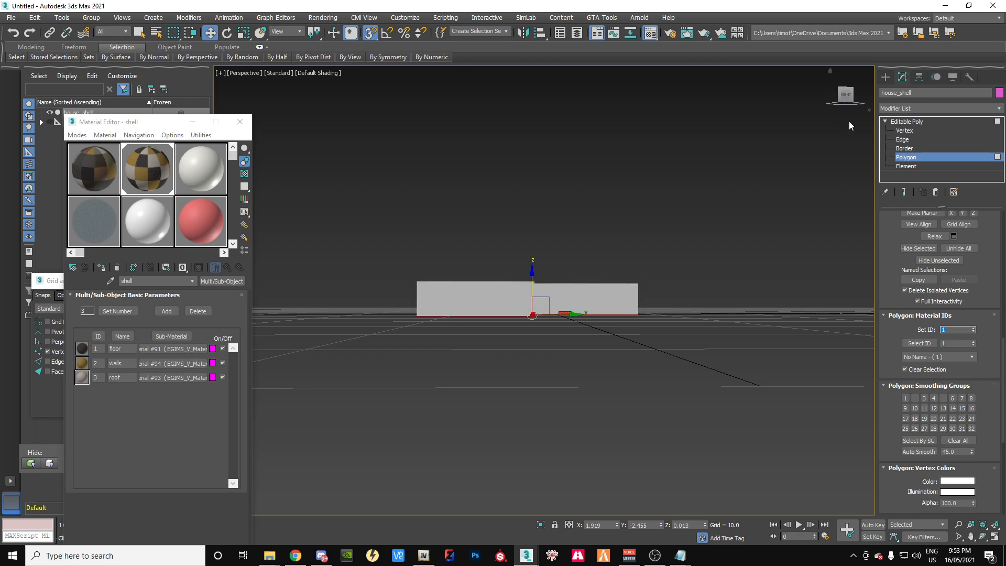
drag(845, 97, 834, 59)
click(809, 195)
click(561, 355)
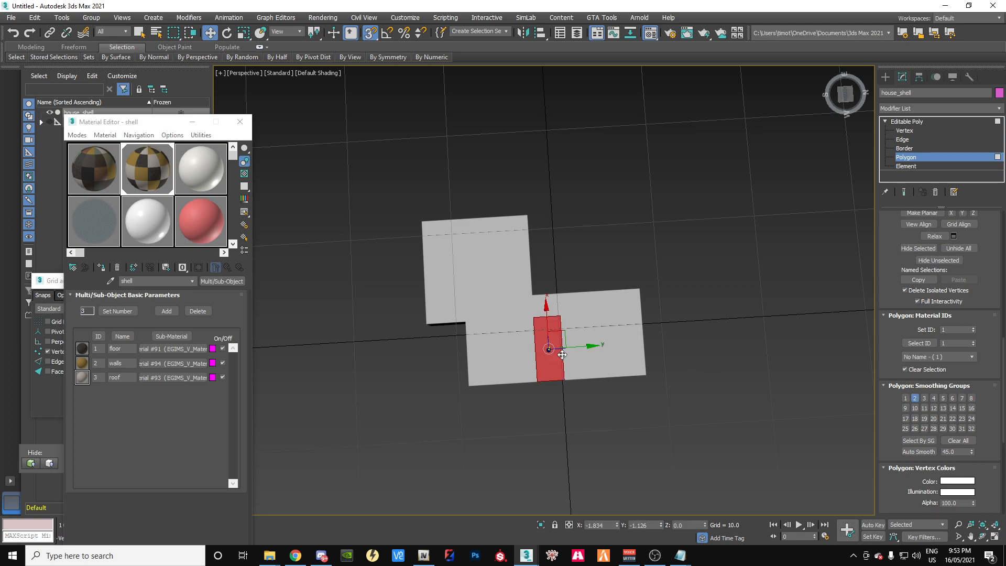
Step: Set the viewport to display Shaded Materials with Maps so the shell's textures can be checked
mouse_move(845, 95)
mouse_down()
mouse_move(847, 142)
mouse_move(863, 134)
mouse_move(837, 118)
mouse_move(857, 106)
mouse_up()
scroll(492, 389, up, 5)
scroll(552, 304, down, 5)
drag(739, 209, 753, 382)
click(325, 80)
click(318, 73)
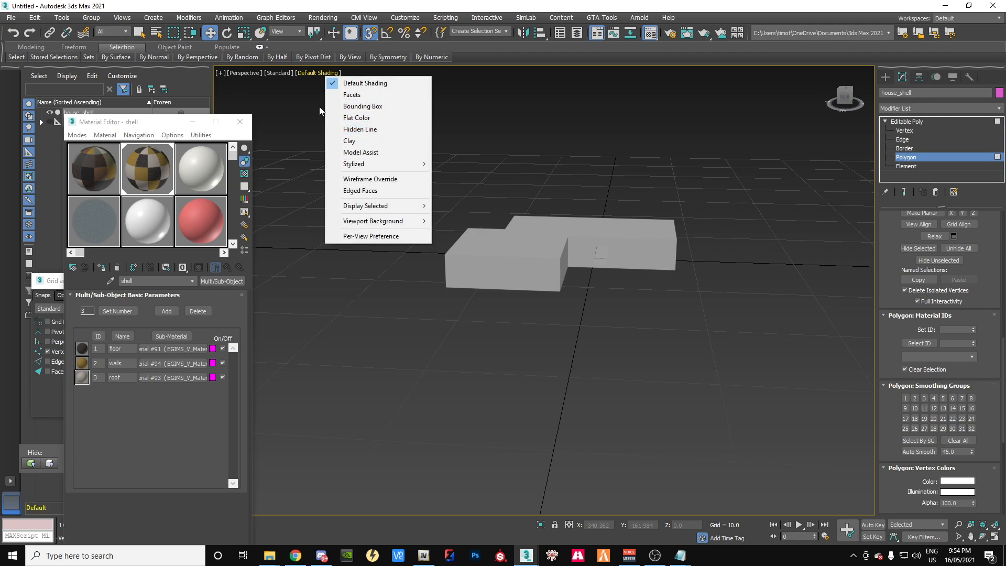
click(459, 125)
drag(352, 156, 830, 451)
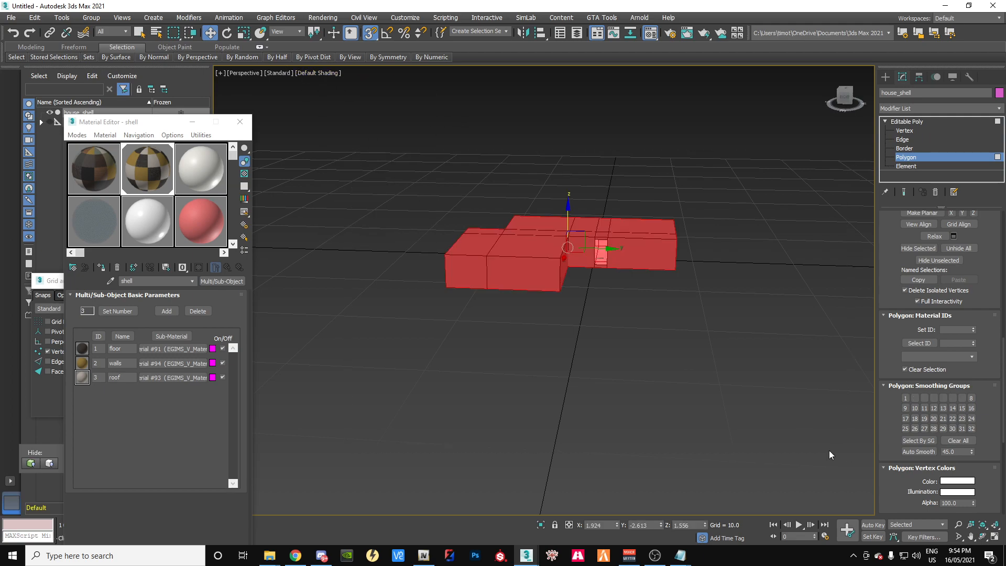
click(278, 73)
mouse_move(381, 162)
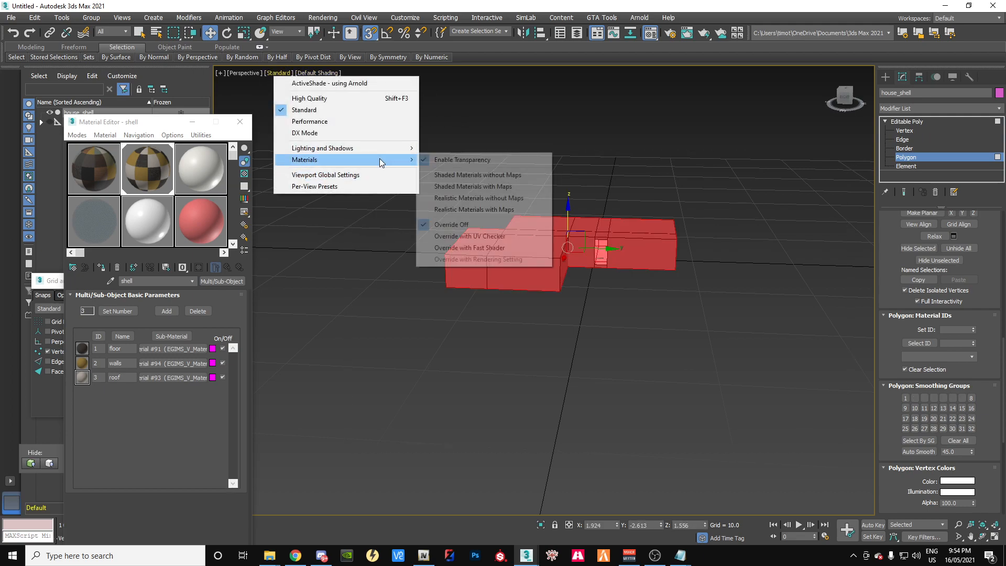
click(474, 187)
Step: Switch the viewport's material display to Realistic Materials with Maps and clear the polygon selection
click(277, 73)
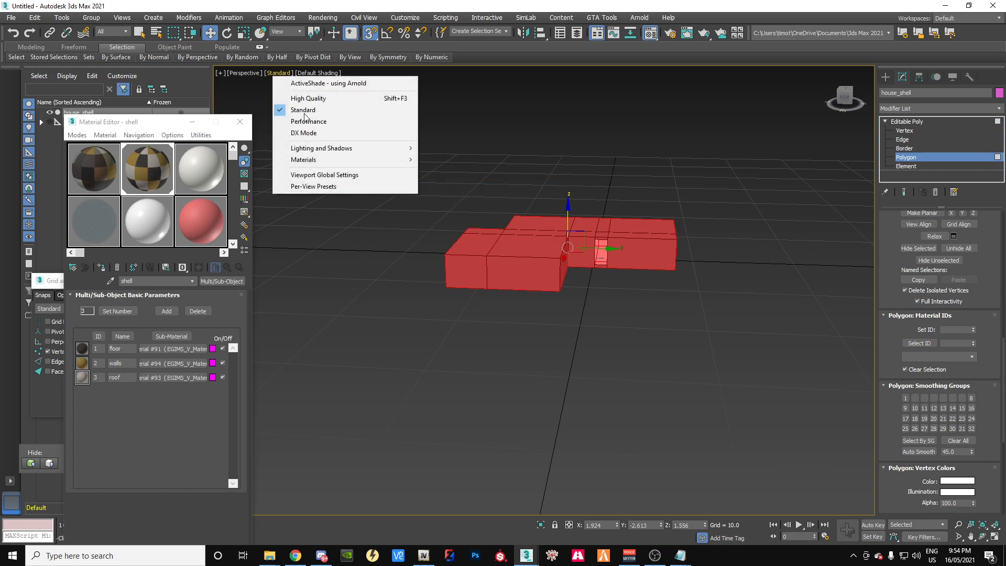
mouse_move(342, 162)
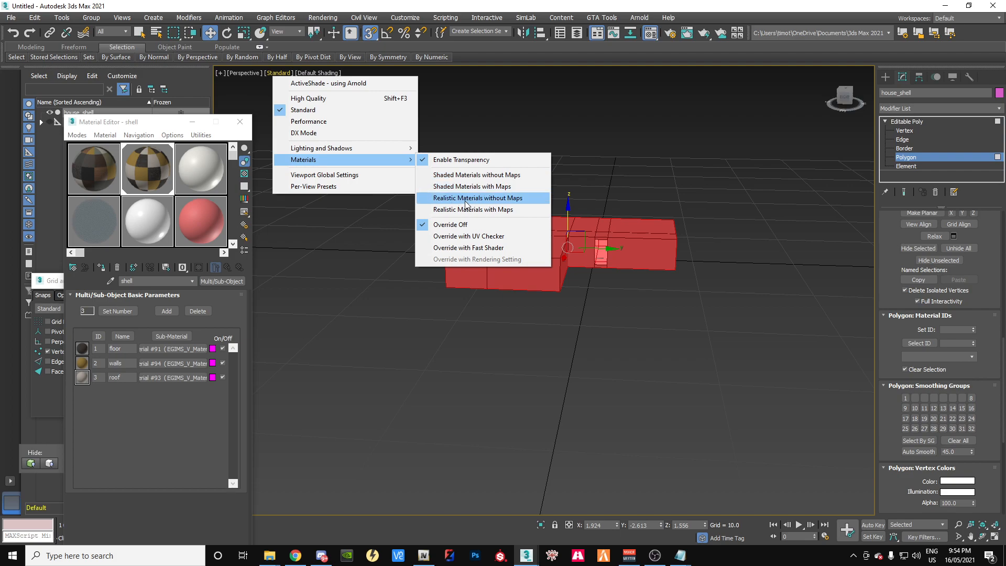
click(495, 210)
click(601, 200)
Step: Check a roof polygon's material ID, assign the shell material to all selected polygons of house_shell and clear the selection
mouse_move(852, 91)
mouse_down()
mouse_move(875, 36)
mouse_move(873, 102)
mouse_up()
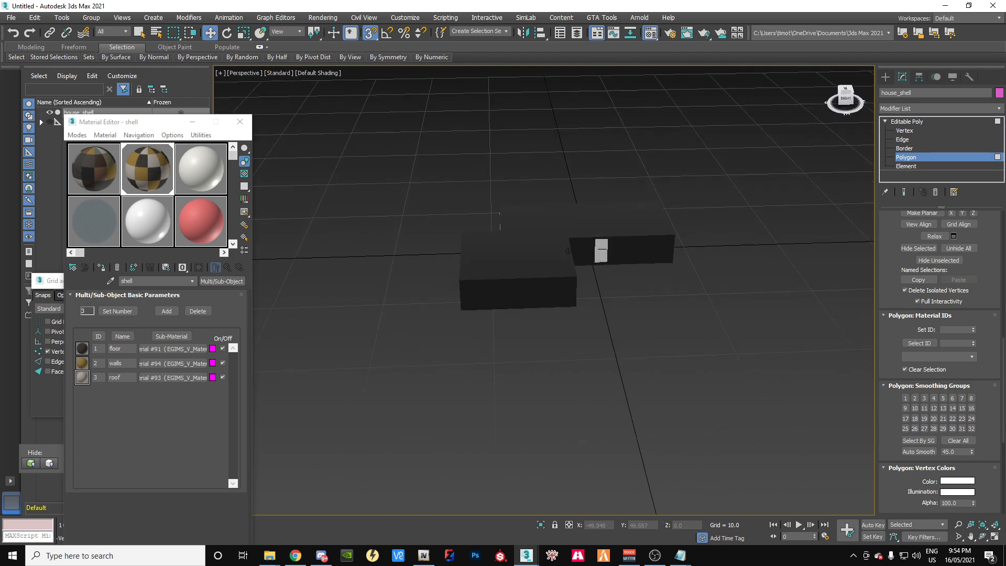
alt+middle_drag(568, 215, 568, 227)
click(561, 253)
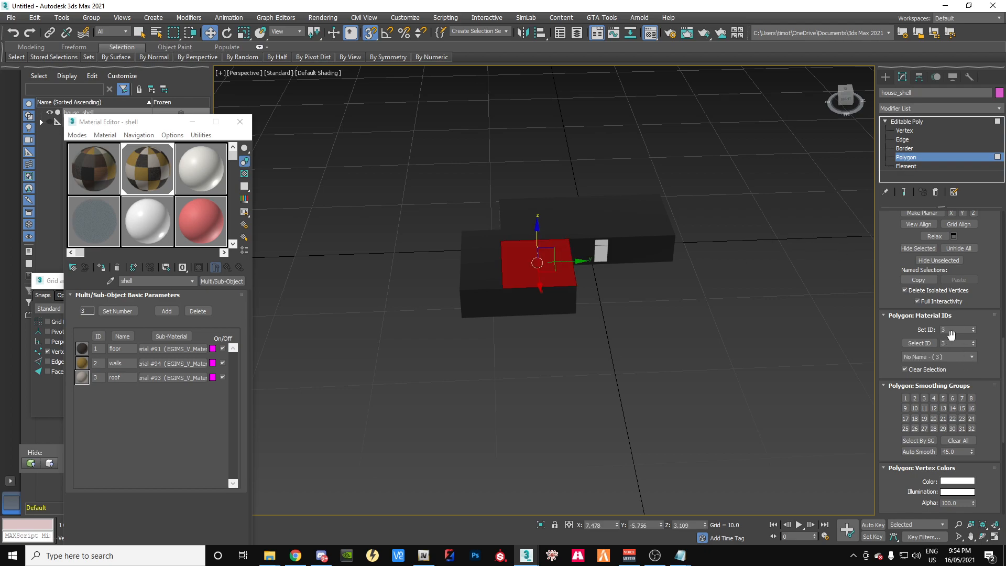
drag(453, 211, 453, 211)
key(ctrl+a)
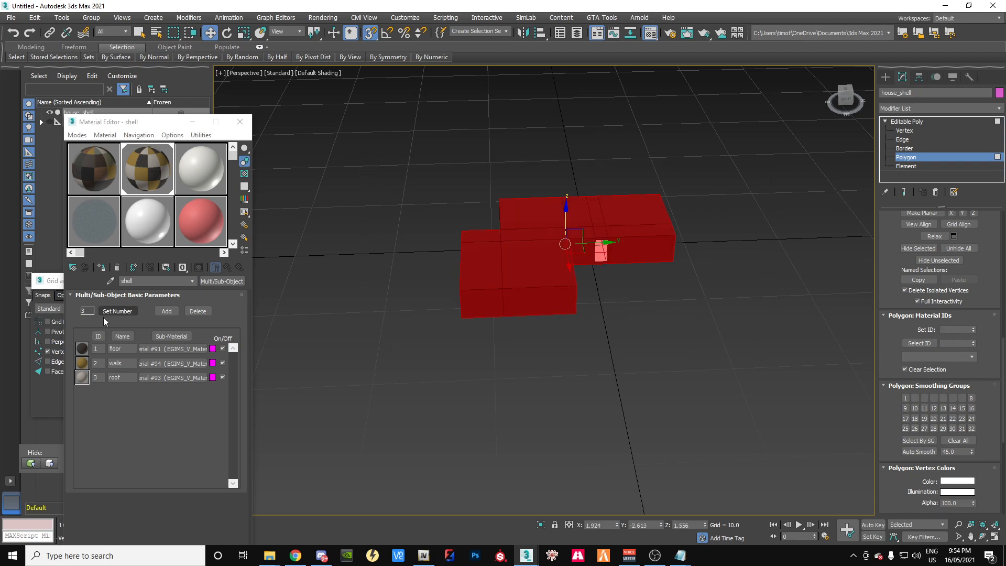
click(102, 267)
click(544, 325)
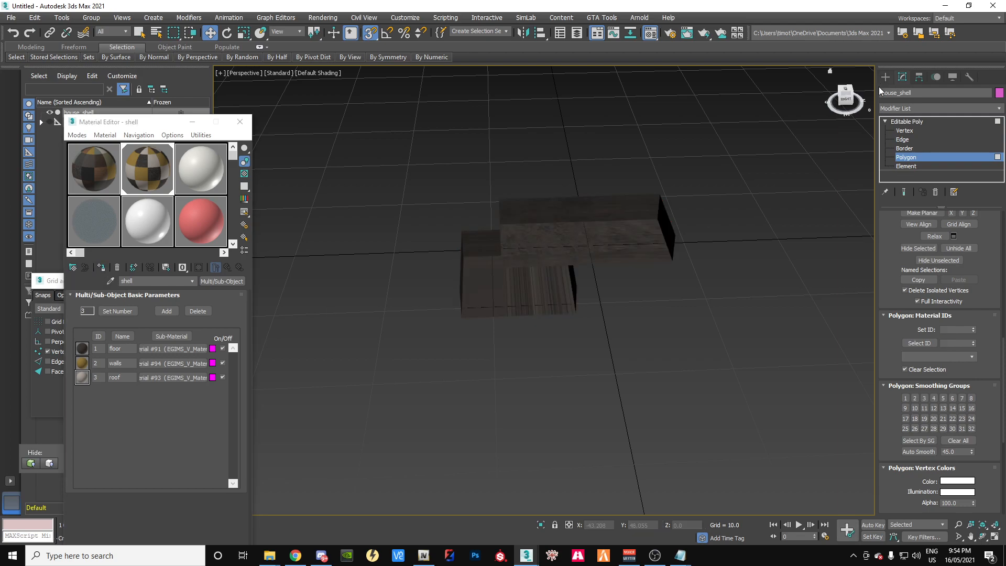
Step: Check the material IDs of several polygons, leave polygon editing and assign the shell material to the whole house_shell object
mouse_move(846, 98)
mouse_down()
mouse_move(844, 55)
mouse_move(847, 98)
mouse_up()
click(502, 282)
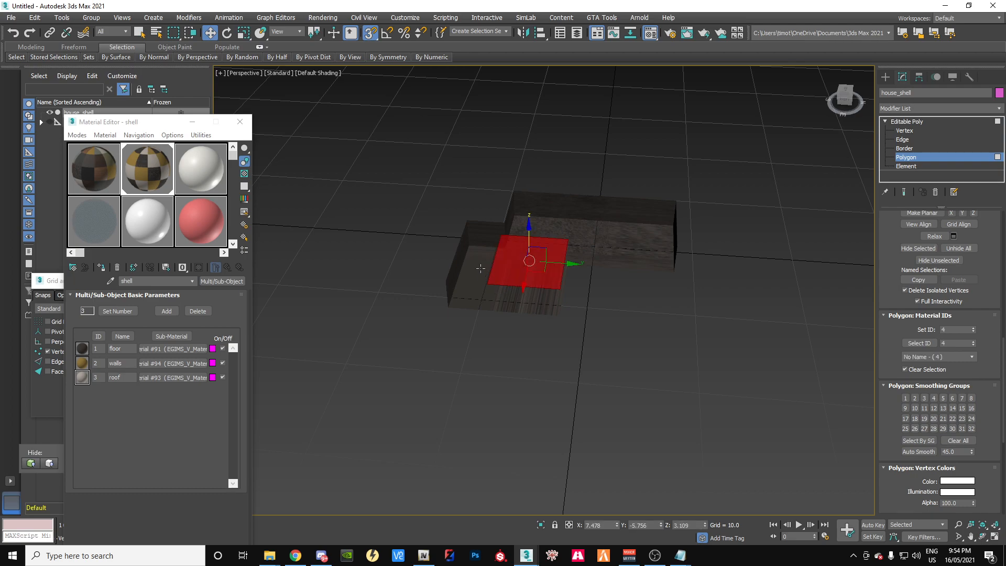
click(488, 272)
click(484, 227)
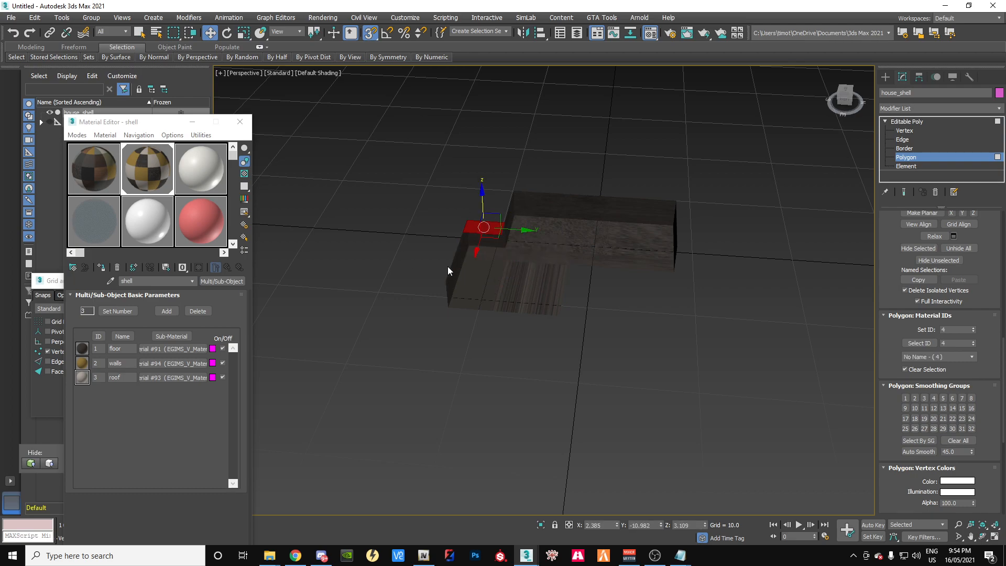
click(901, 123)
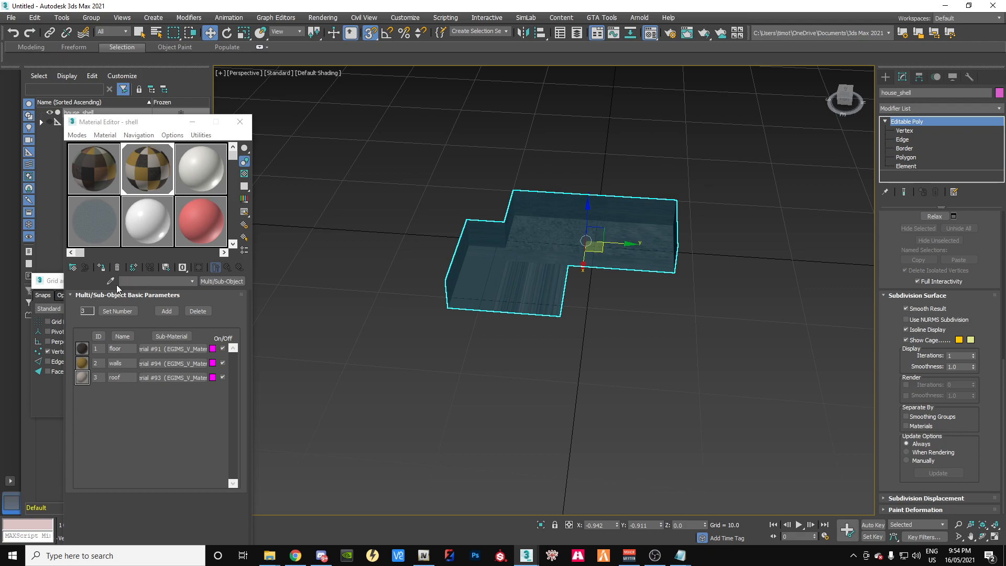
click(103, 268)
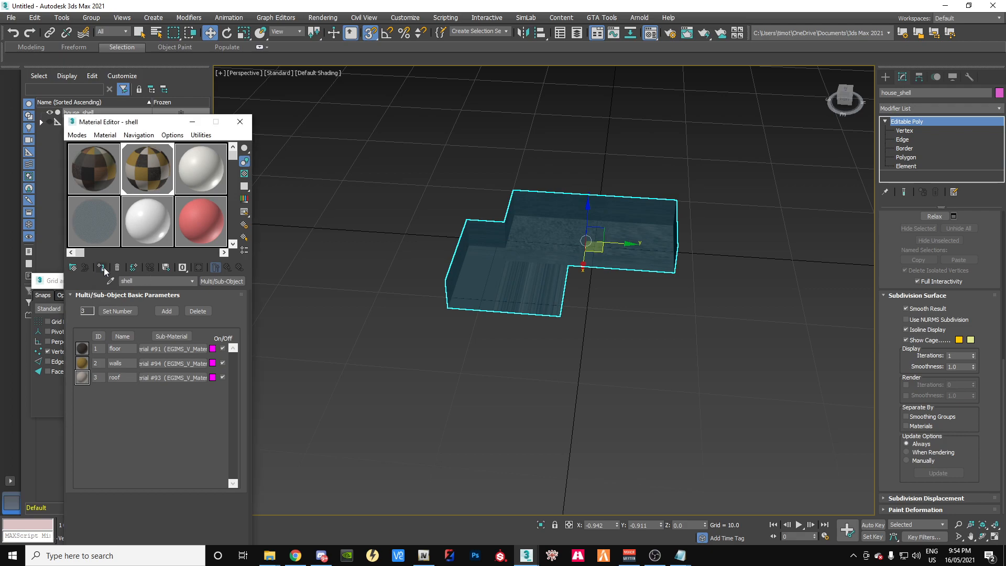
click(379, 241)
click(553, 220)
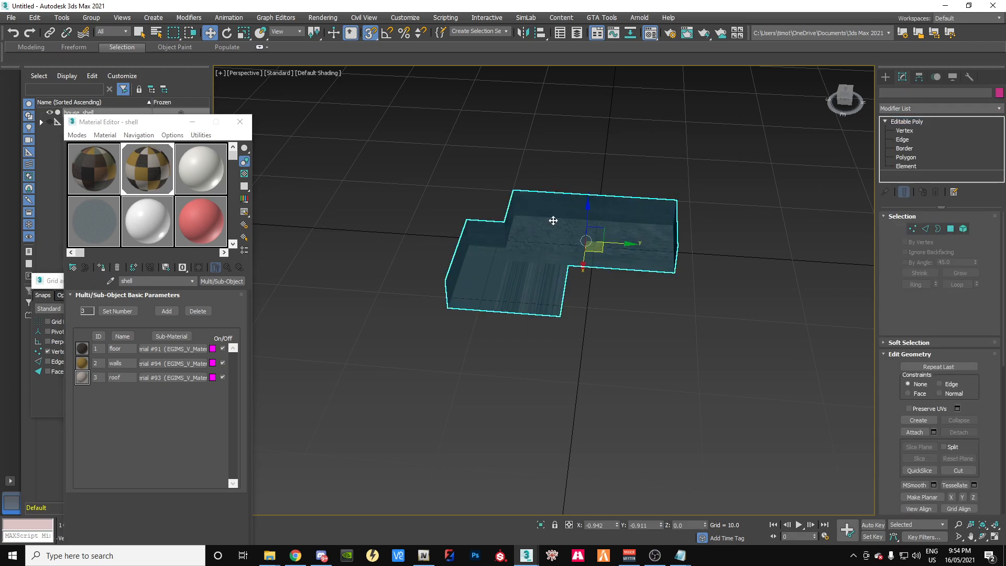
Step: Return to polygon editing, select only the wall polygons of house_shell, set their material ID to 2 and clear the selection
click(906, 158)
drag(847, 96, 851, 61)
drag(848, 96, 847, 103)
drag(522, 257, 443, 259)
click(729, 268)
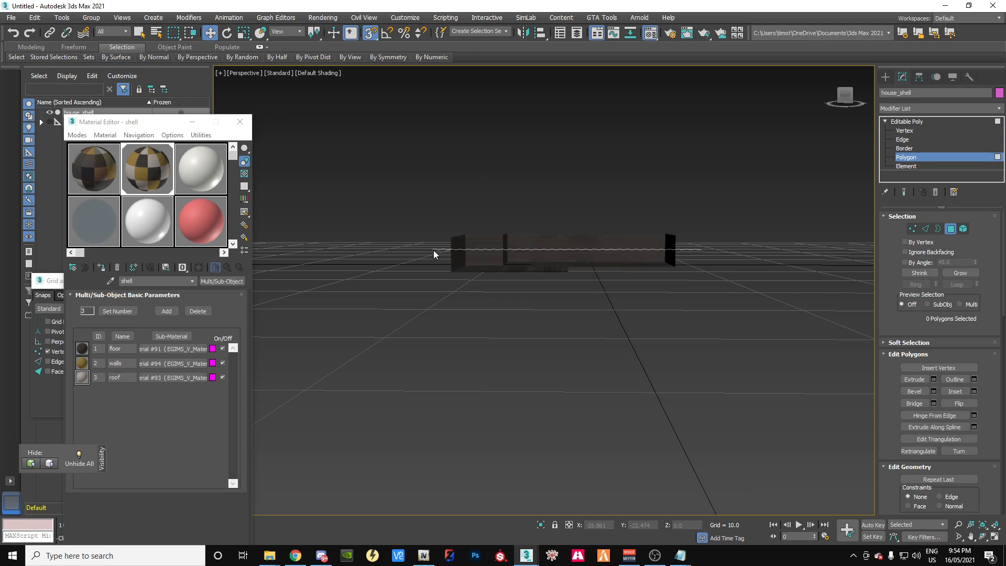
drag(434, 251, 433, 251)
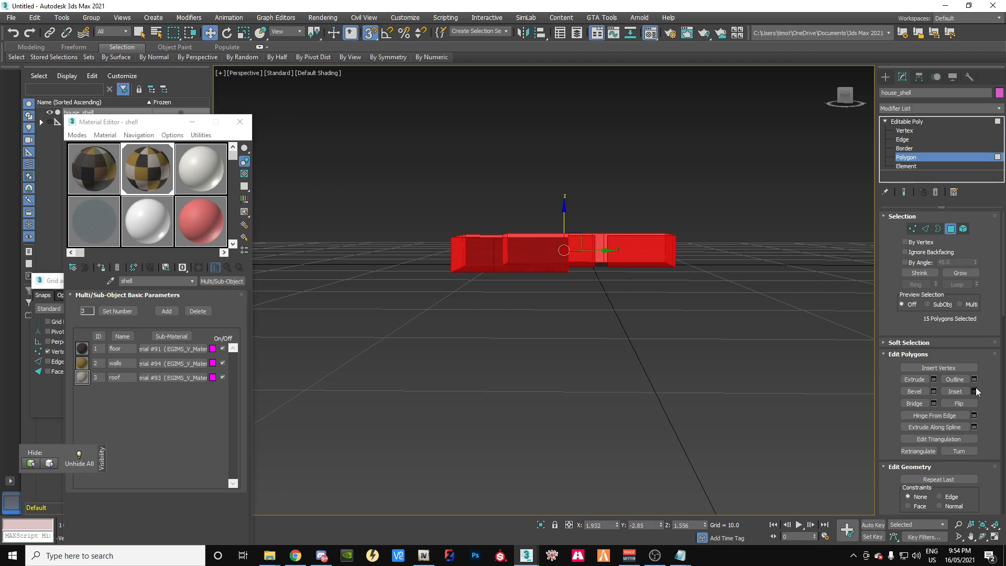
drag(1004, 290, 979, 440)
scroll(966, 435, down, 2)
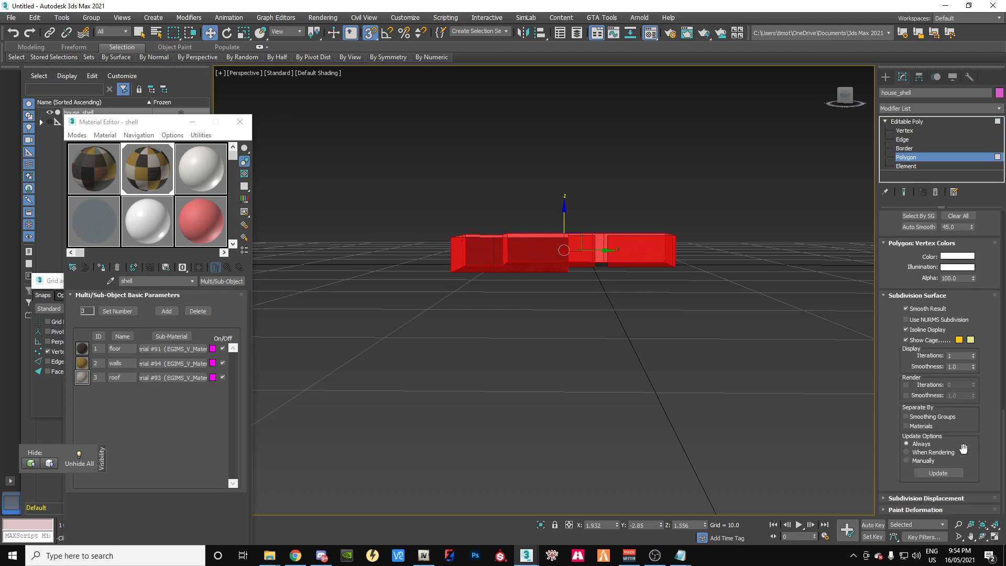
click(955, 231)
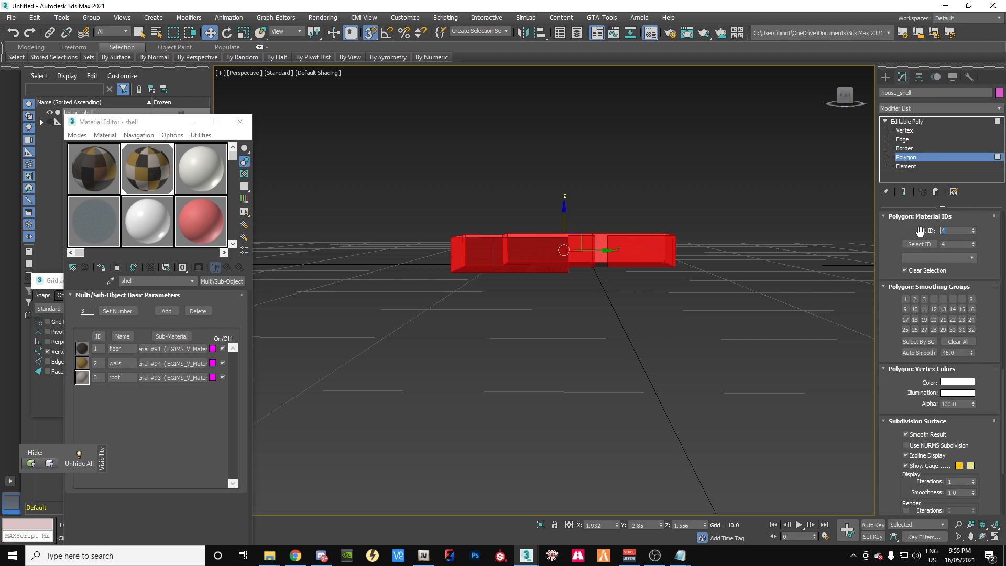
text(2)
key(Return)
click(722, 334)
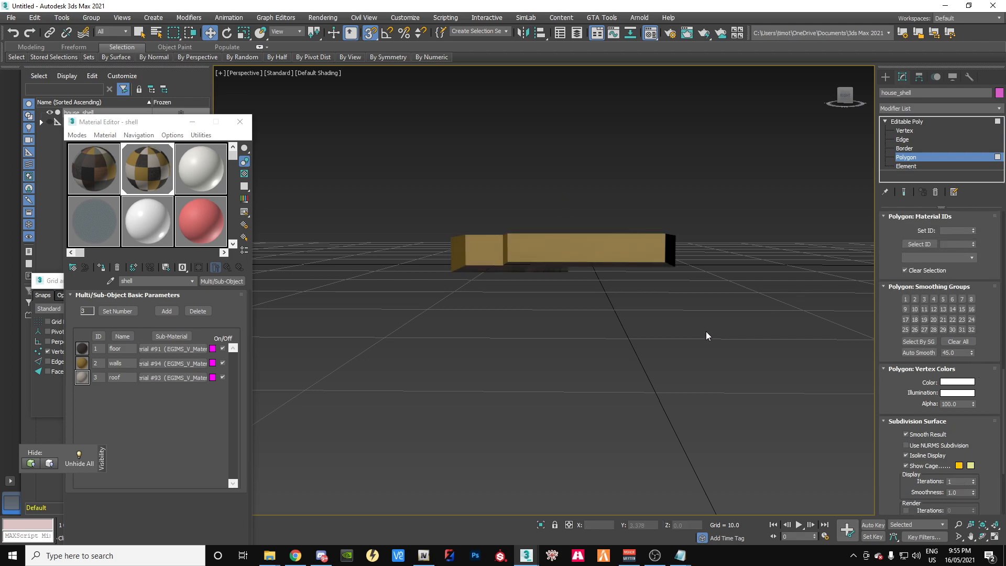
Step: Select only the roof polygons of house_shell, set their material ID to match the roof sub-material and clear the selection
mouse_move(845, 95)
mouse_down()
mouse_move(843, 107)
mouse_move(845, 95)
mouse_up()
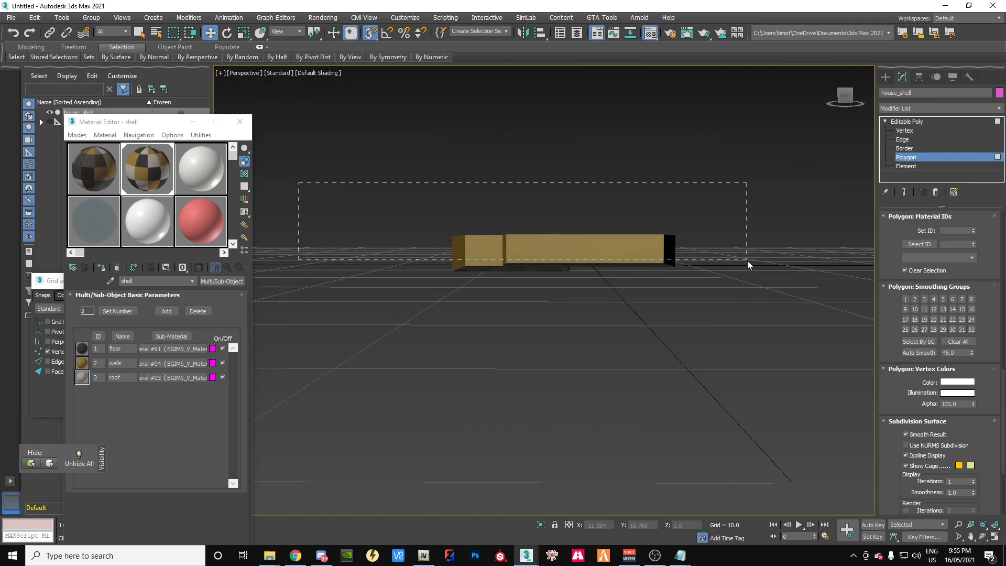
mouse_move(743, 247)
mouse_down()
mouse_move(735, 254)
mouse_move(750, 257)
mouse_up()
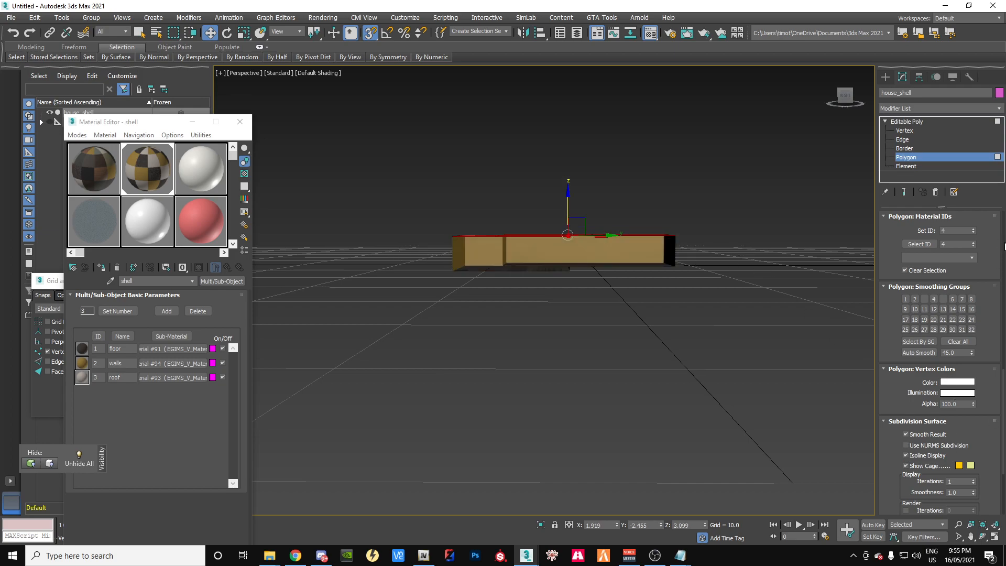
drag(959, 224, 917, 241)
key(Return)
click(699, 353)
Step: Select only the floor polygons, set their material ID to 1, clear the selection and inspect the textured shell
mouse_move(845, 98)
mouse_down()
mouse_move(845, 128)
mouse_move(845, 84)
mouse_move(845, 113)
mouse_move(845, 97)
mouse_up()
drag(392, 246, 705, 255)
drag(841, 105, 842, 124)
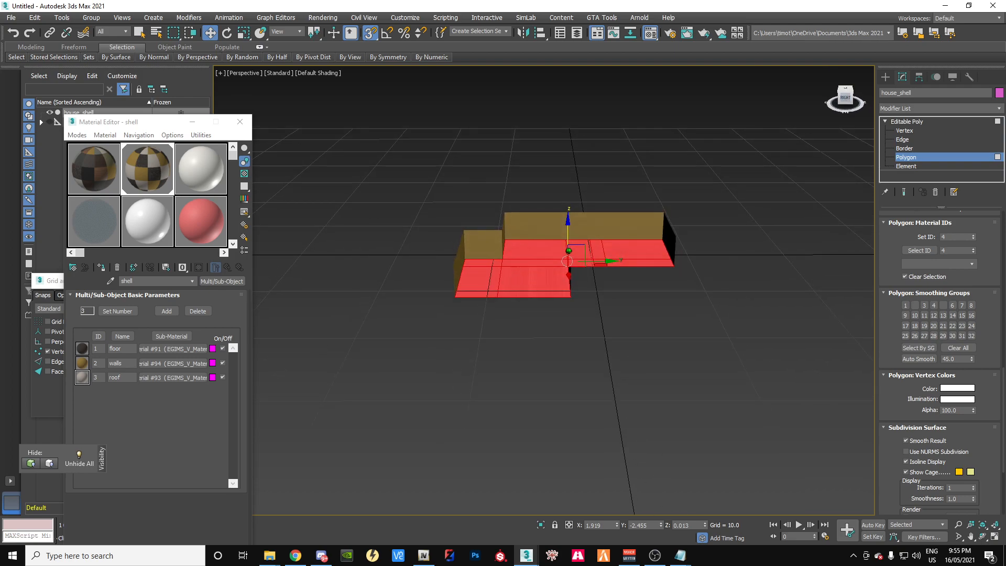
double_click(955, 237)
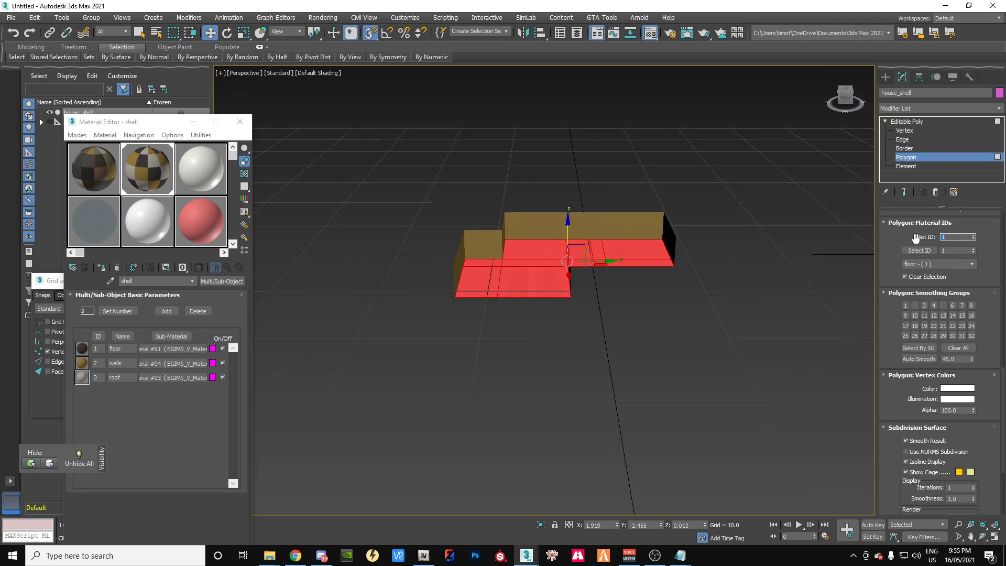
click(721, 362)
mouse_move(845, 100)
mouse_down()
mouse_move(857, 116)
mouse_move(846, 80)
mouse_move(850, 114)
mouse_up()
mouse_move(569, 250)
alt+middle_down()
mouse_move(608, 247)
mouse_move(572, 246)
alt+middle_up()
mouse_move(848, 111)
mouse_down()
mouse_move(854, 96)
mouse_move(842, 106)
mouse_up()
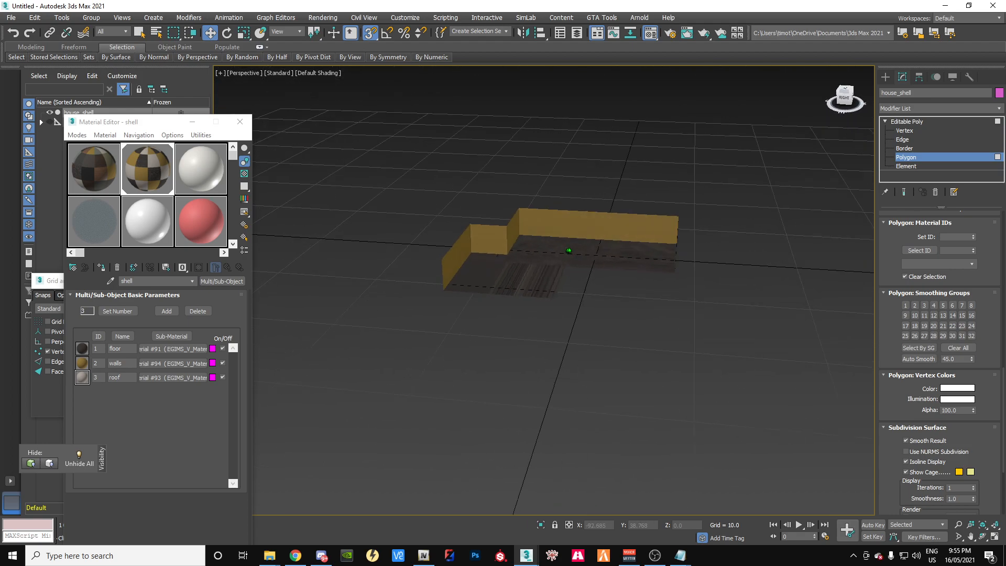
Step: Set the floor sub-material's collision group to MANMADE and its collision material to CARPET_SOLID
drag(145, 126, 271, 71)
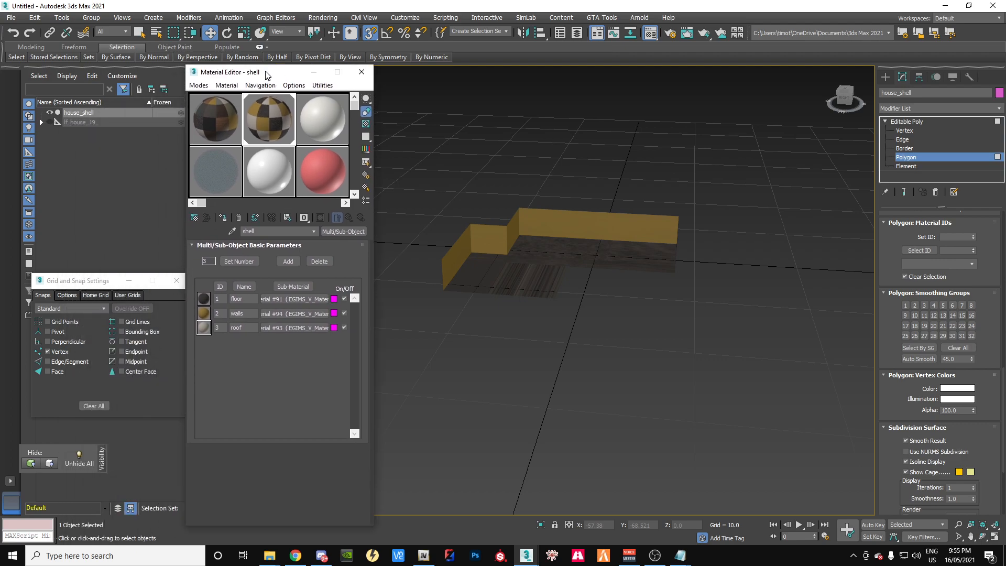
click(286, 295)
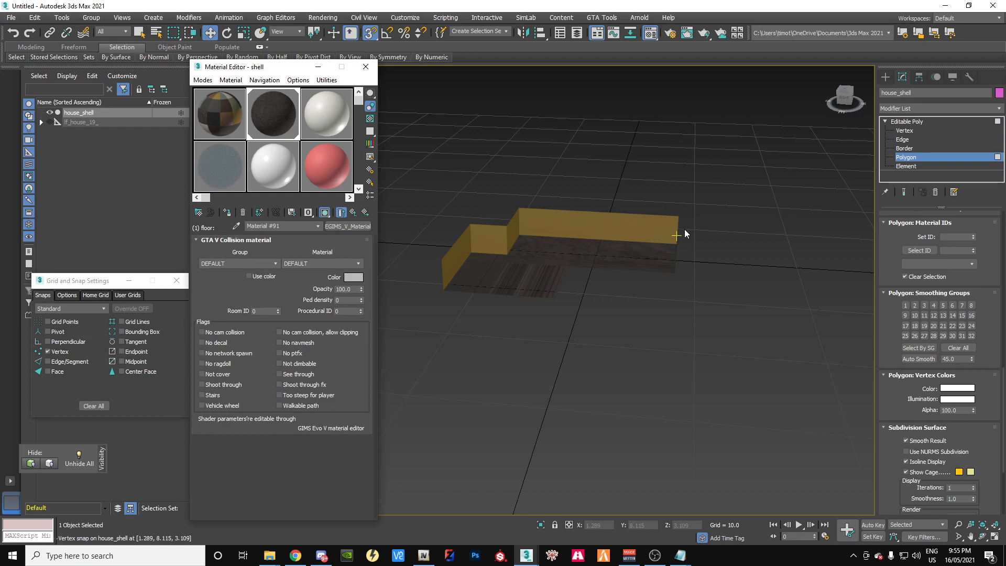
mouse_move(837, 106)
mouse_down()
mouse_move(853, 123)
mouse_move(846, 104)
mouse_up()
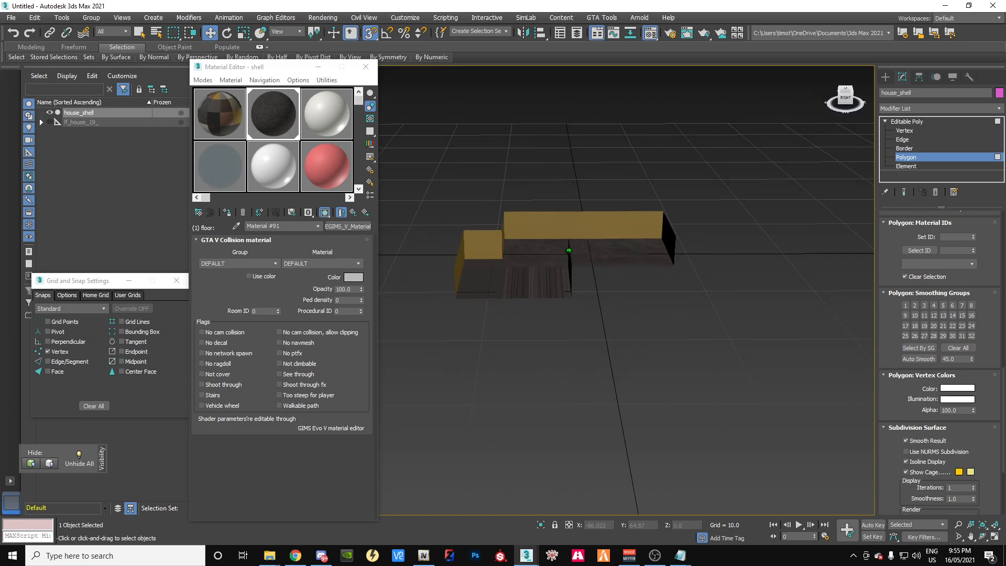
click(353, 213)
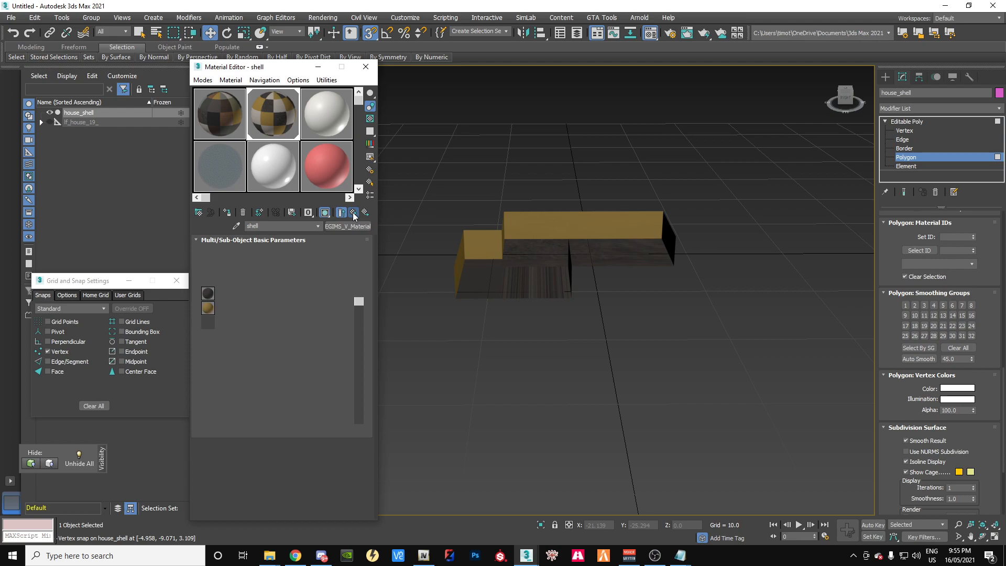
click(290, 294)
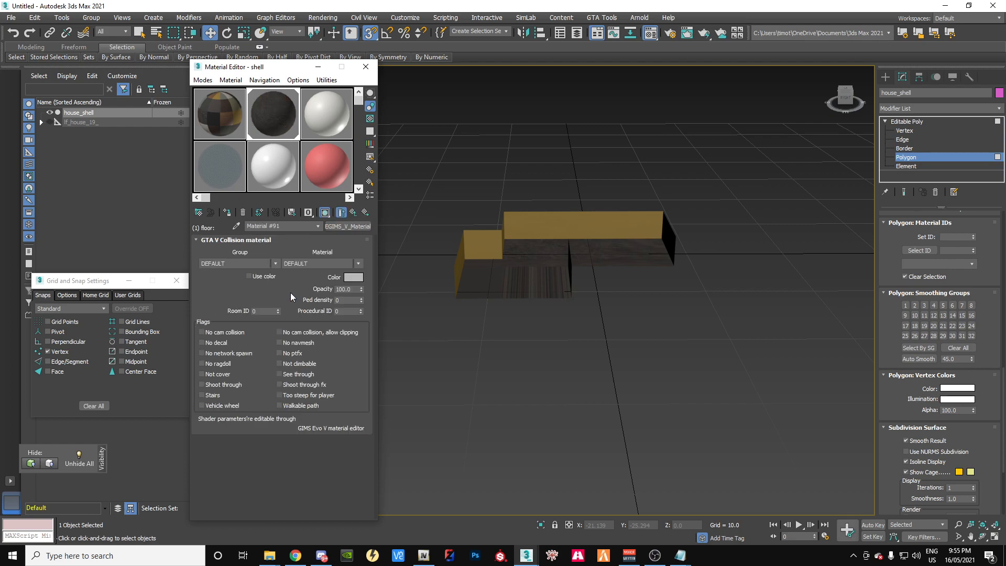
click(278, 264)
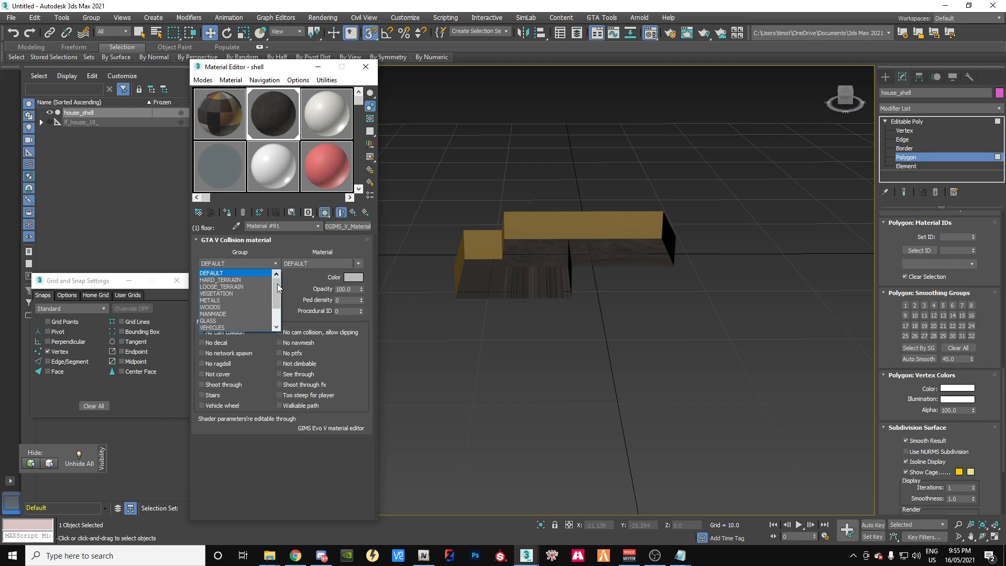
drag(277, 290, 281, 311)
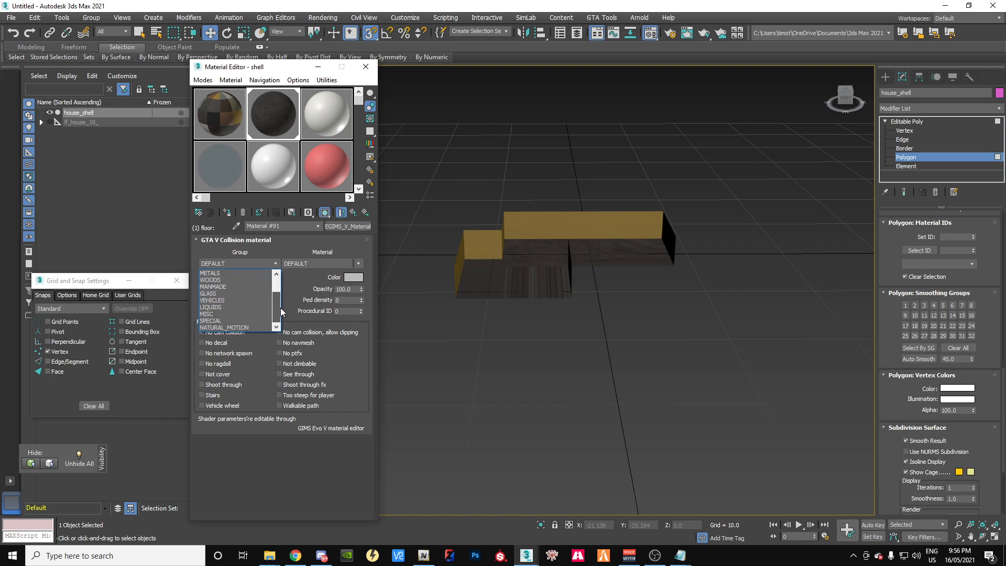
click(214, 287)
click(317, 265)
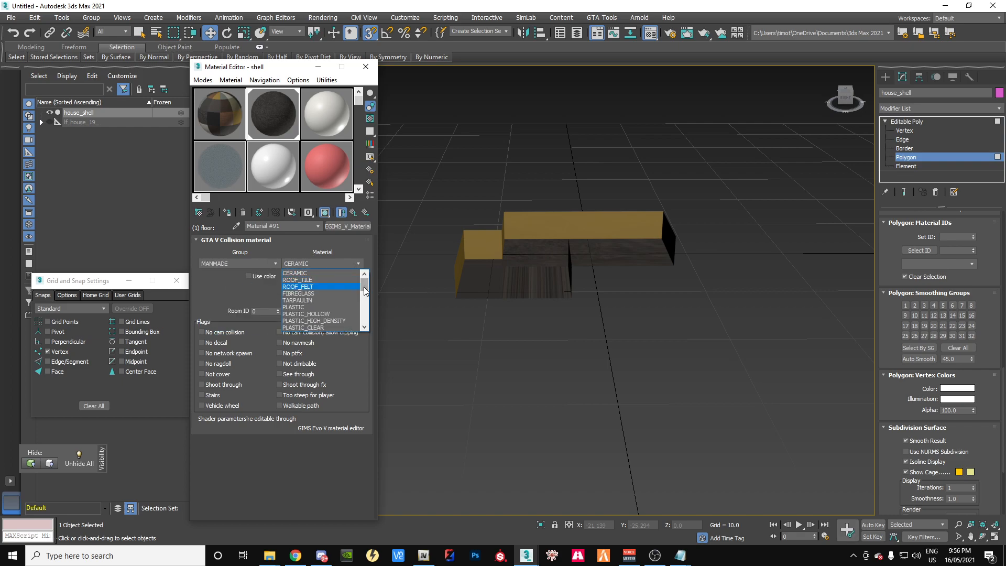
drag(366, 290, 365, 300)
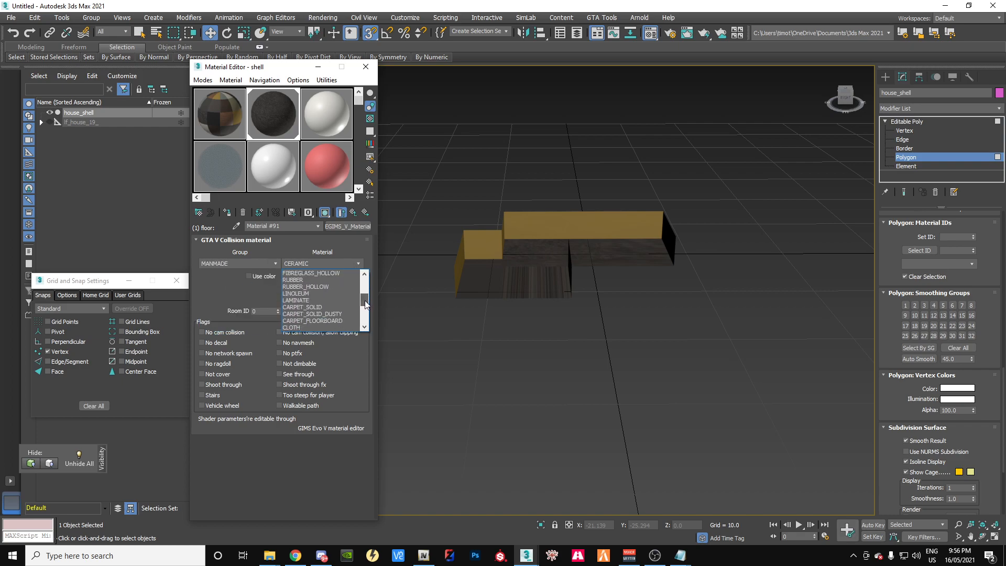
click(328, 308)
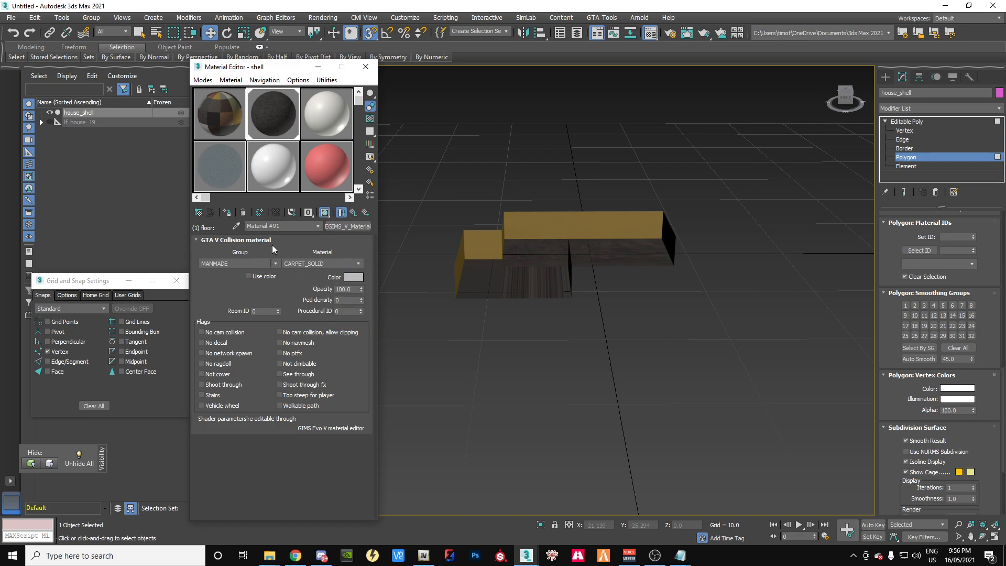
Step: Set the walls sub-material's collision group to MANMADE and its collision material to PLASTER_SOLID
click(354, 214)
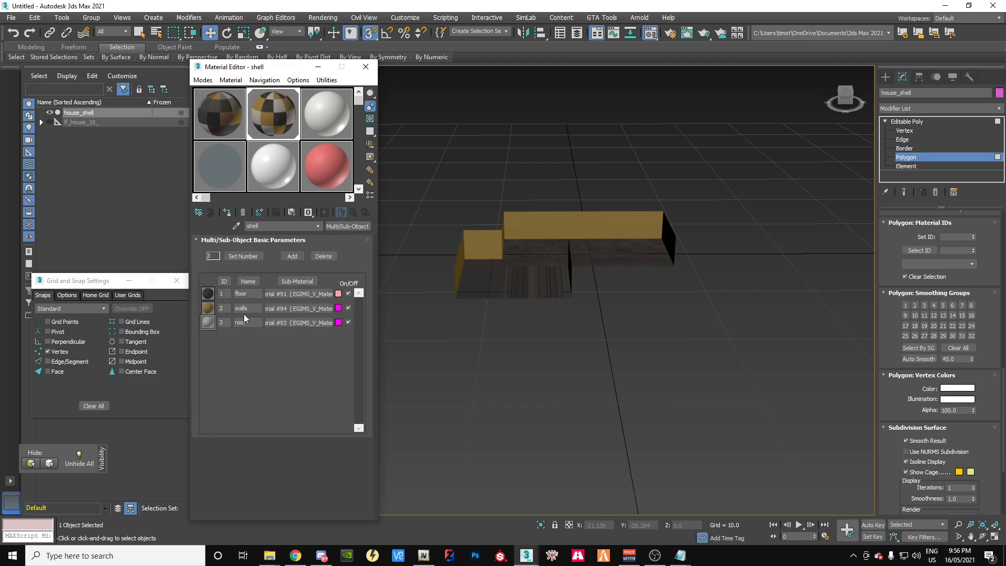
click(292, 309)
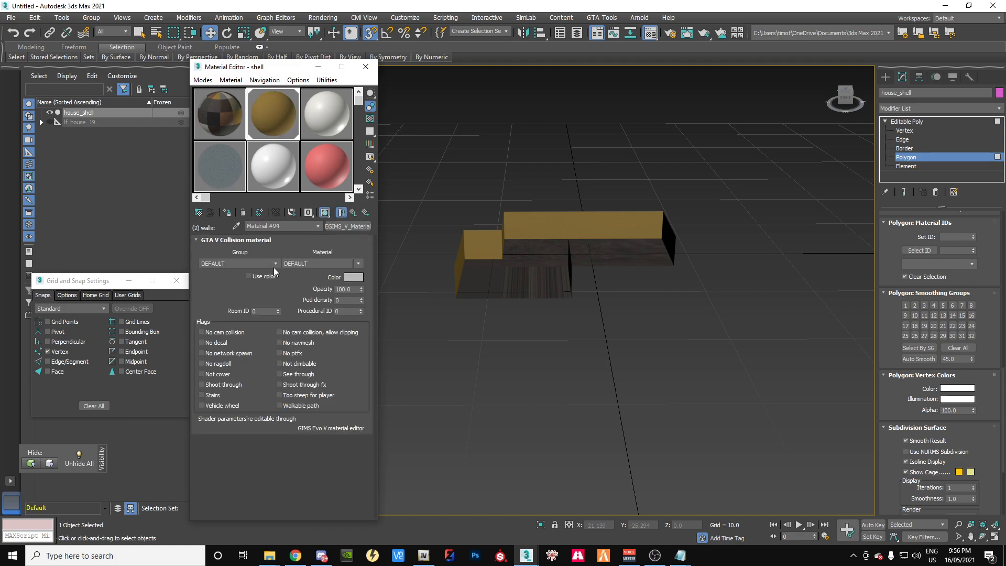
click(274, 266)
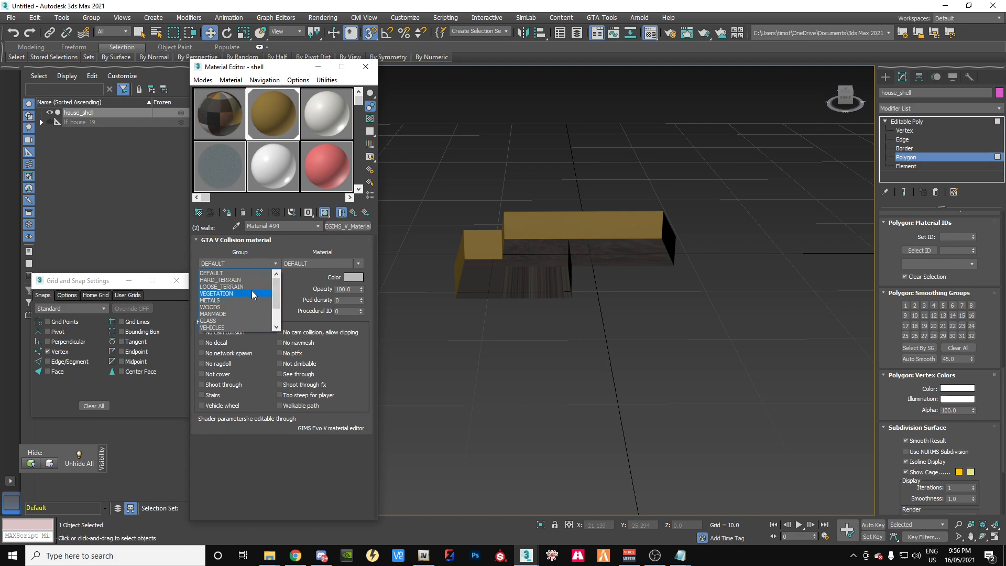
click(212, 314)
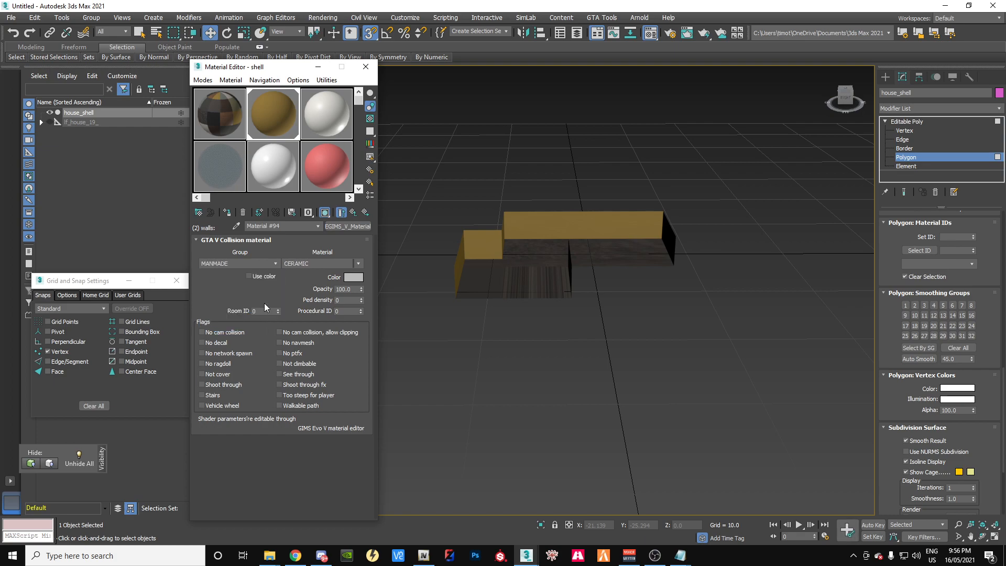
click(359, 264)
drag(365, 288, 366, 319)
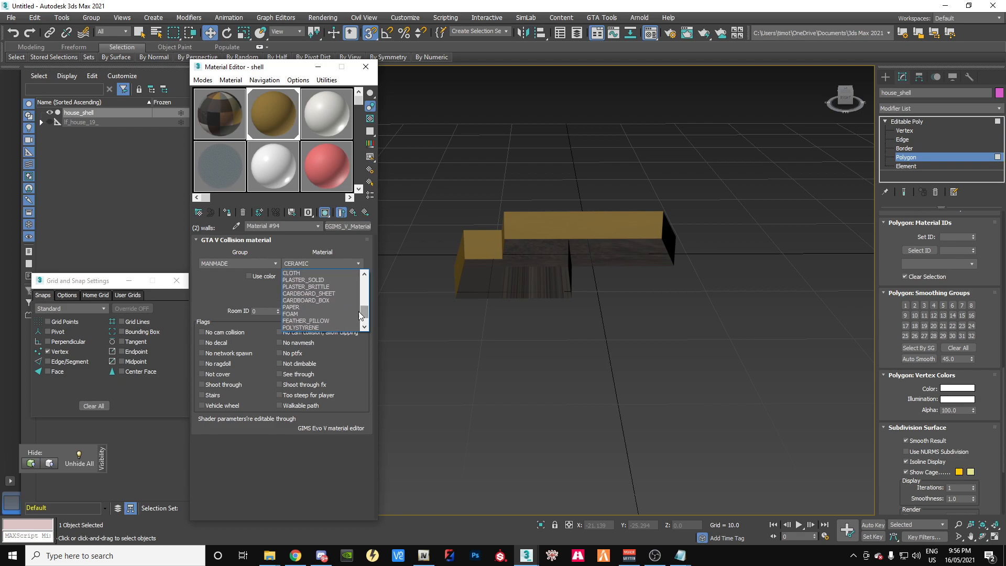
click(304, 280)
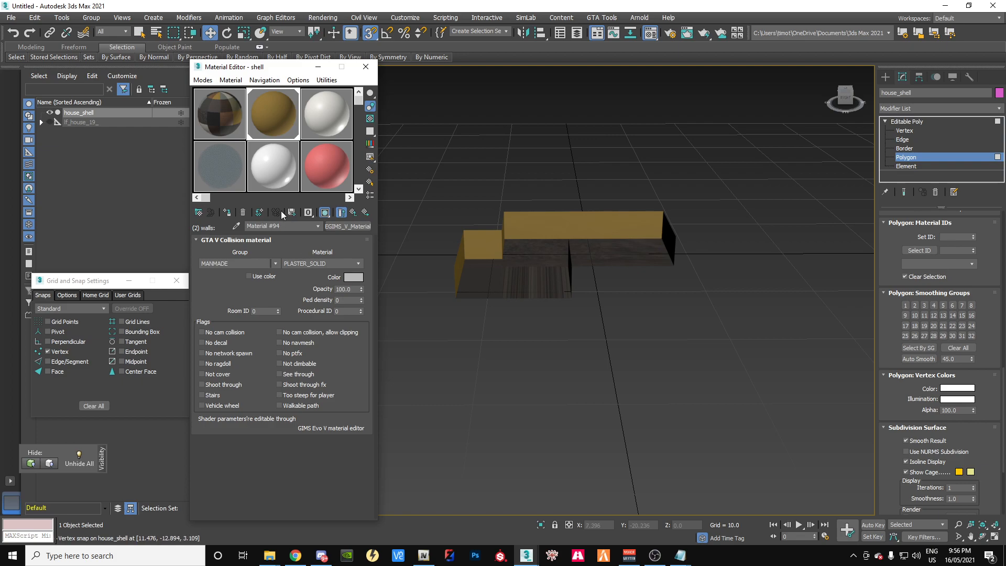
Step: Set the roof sub-material's collision group to MANMADE and its collision material to ROOF_TILE
click(353, 212)
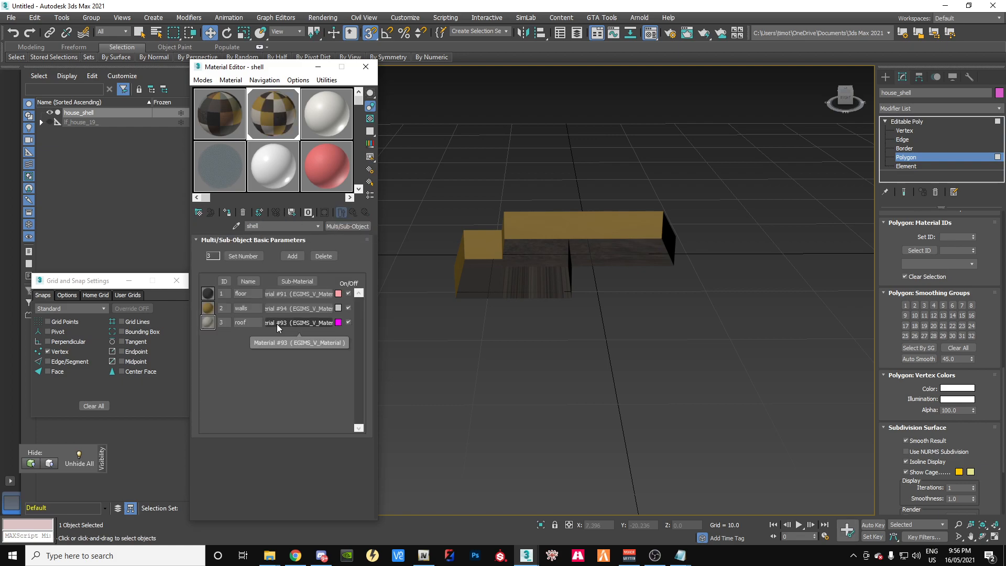
click(277, 324)
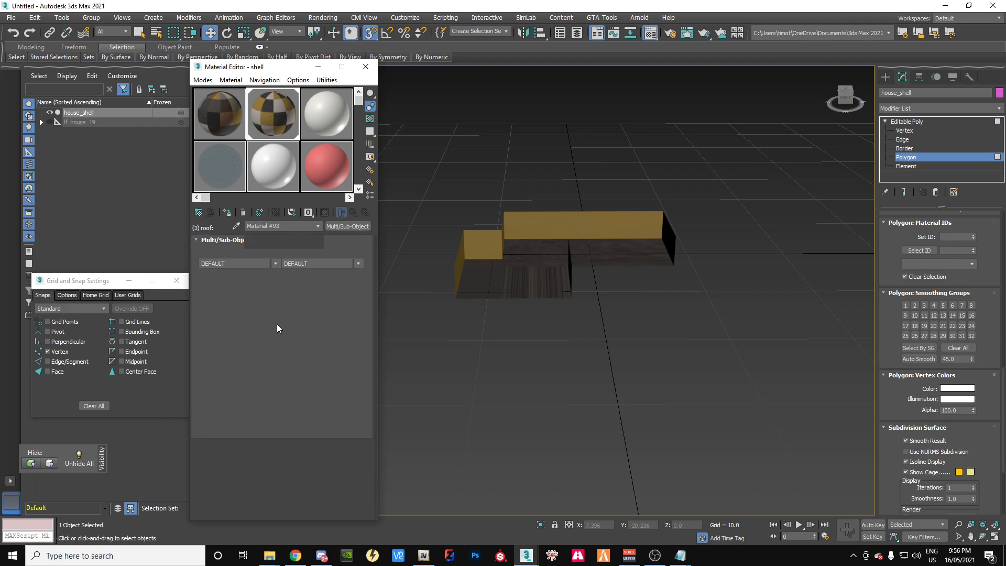
click(275, 264)
scroll(278, 291, down, 1)
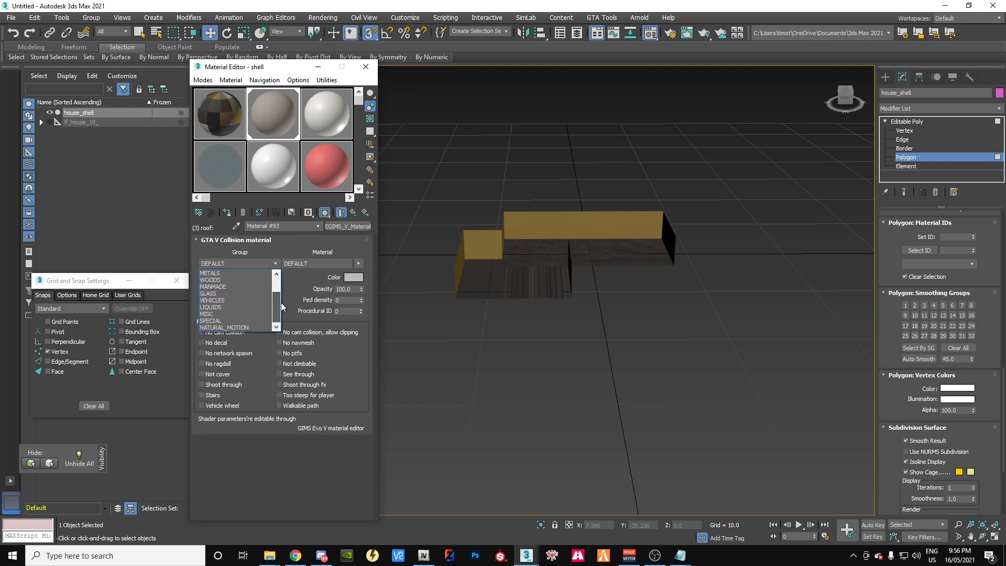
click(224, 288)
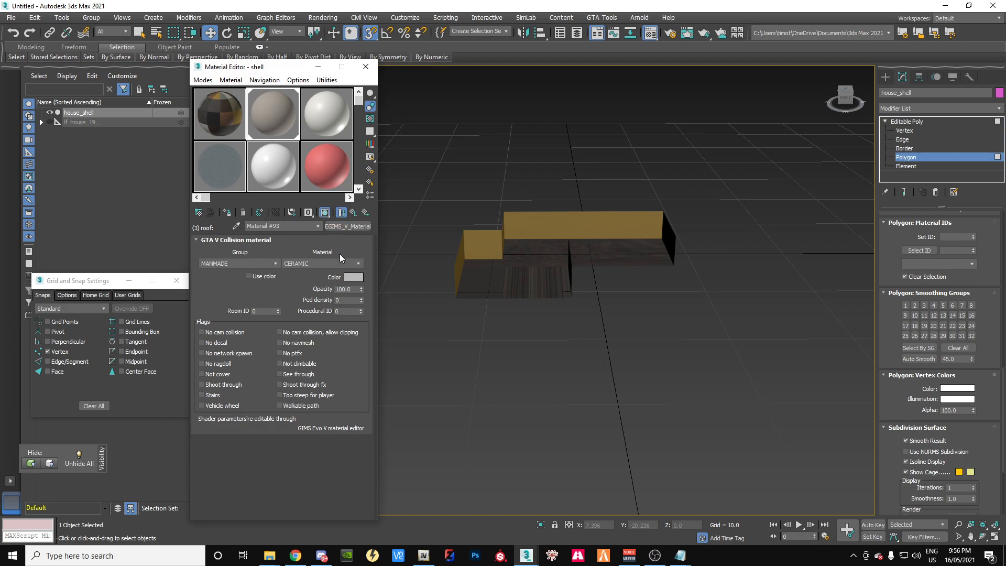
click(359, 265)
scroll(366, 294, down, 3)
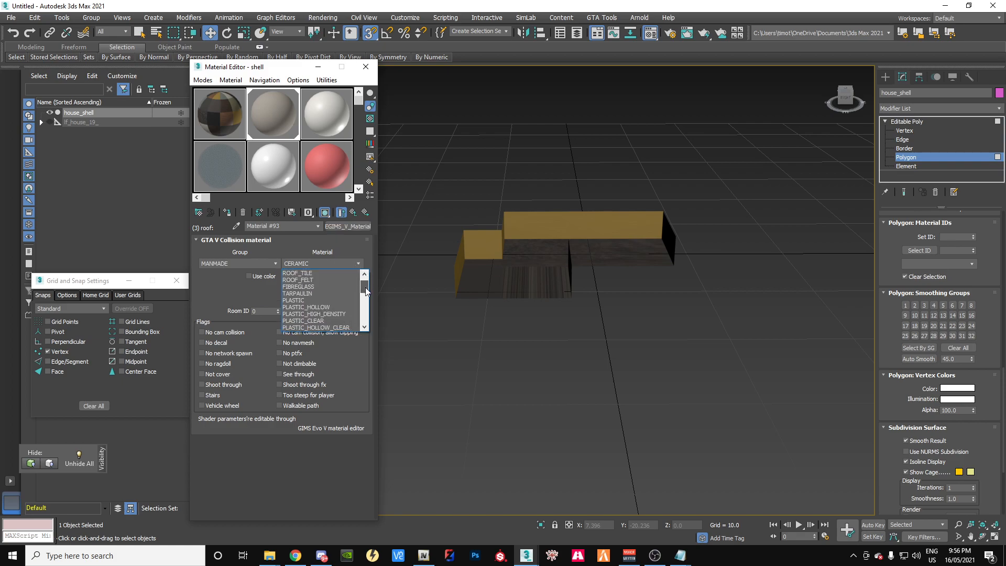
drag(367, 295, 366, 285)
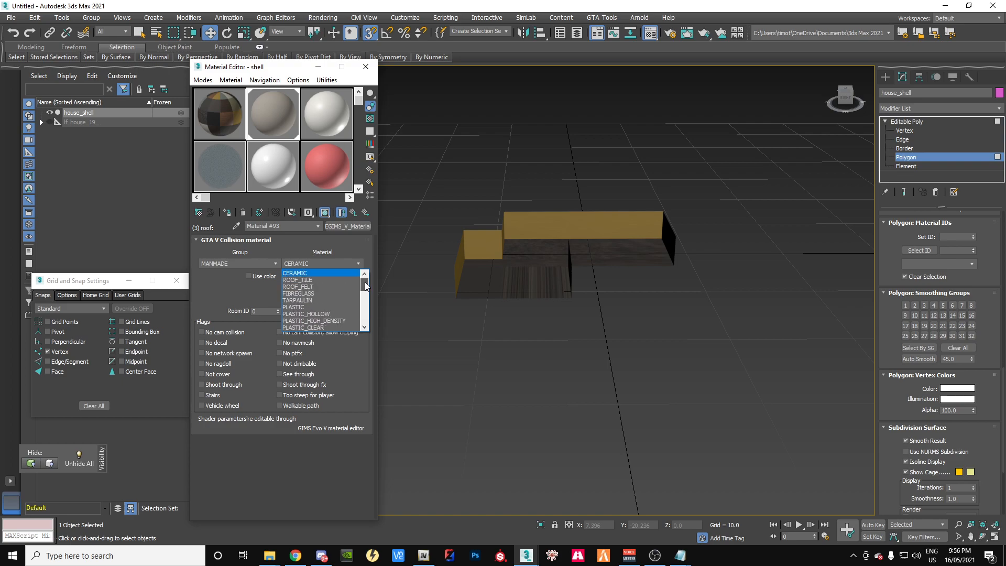
click(336, 282)
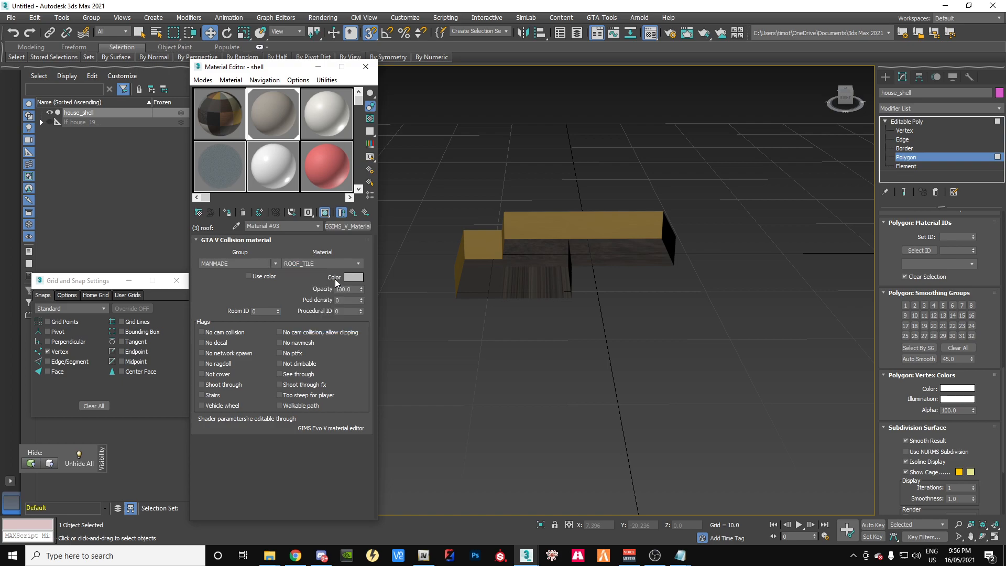
Step: Set the roof sub-material's room ID to 1 and return to the parent shell material
click(259, 311)
text(1)
key(Return)
click(353, 213)
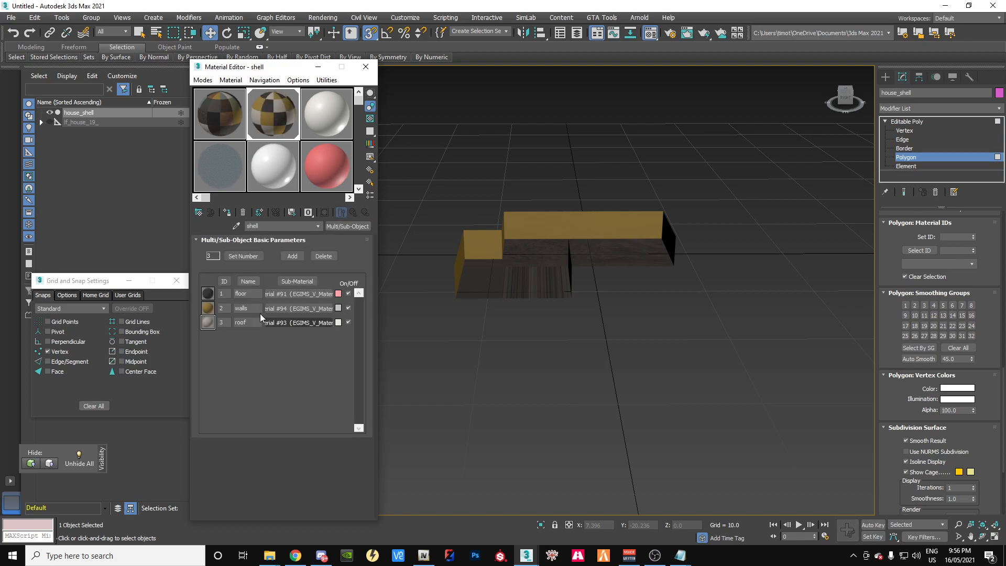
Step: Edit the walls sub-material's room ID and set the floor sub-material's room ID to 1
click(273, 307)
double_click(262, 311)
click(353, 213)
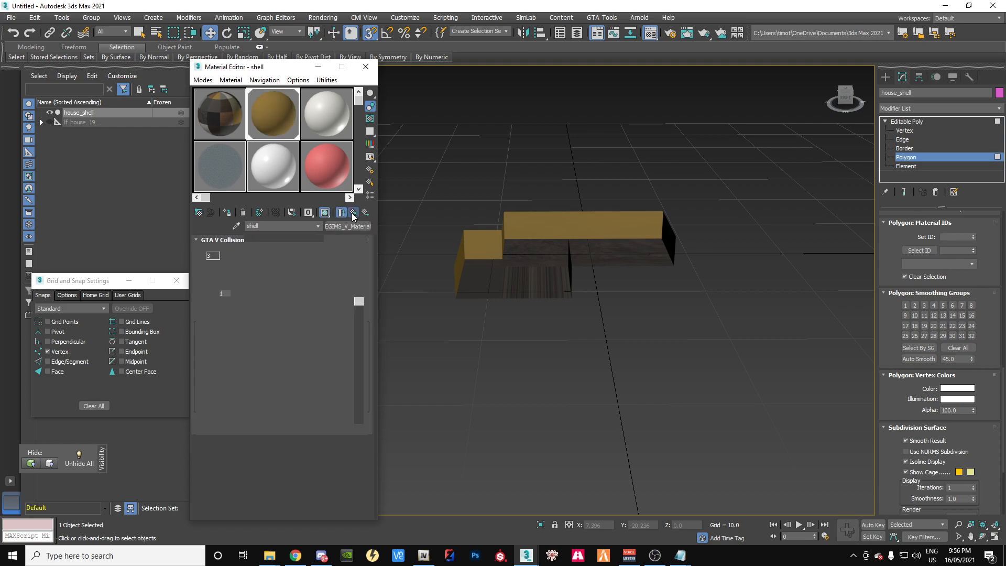
click(278, 294)
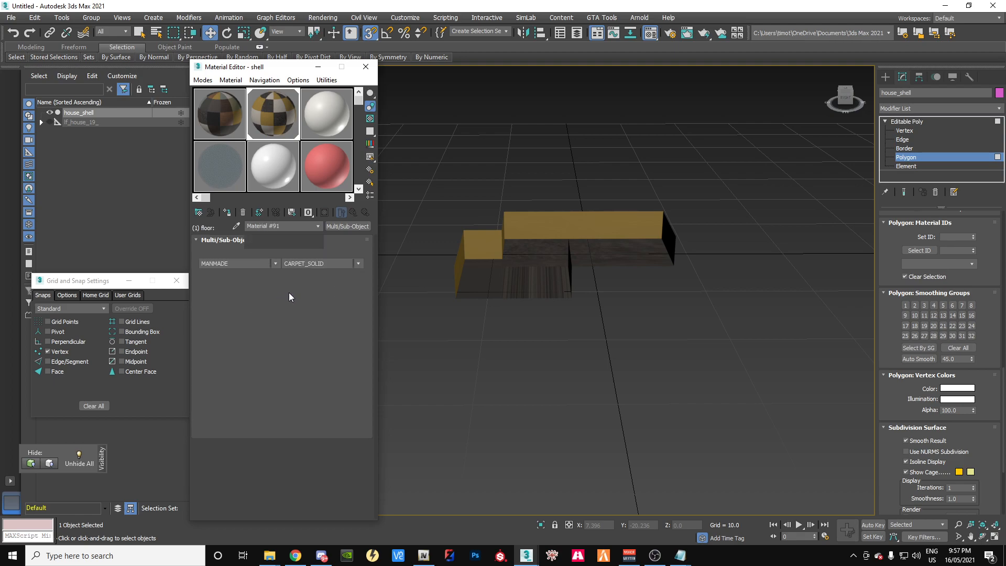
double_click(265, 311)
text(1)
key(Return)
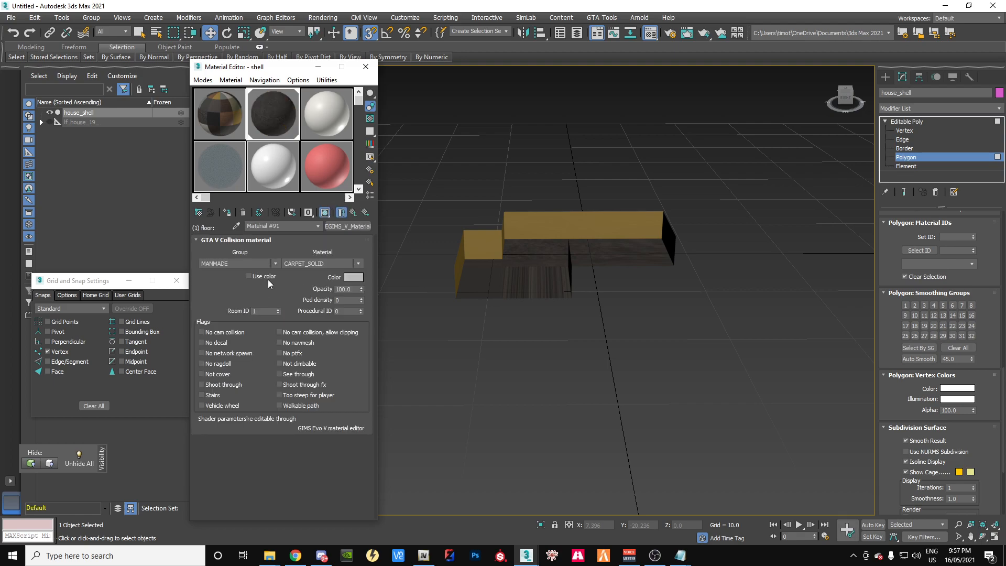
Step: Select all polygons of house_shell, leave polygon editing and add a UVW Map modifier
drag(845, 98, 839, 97)
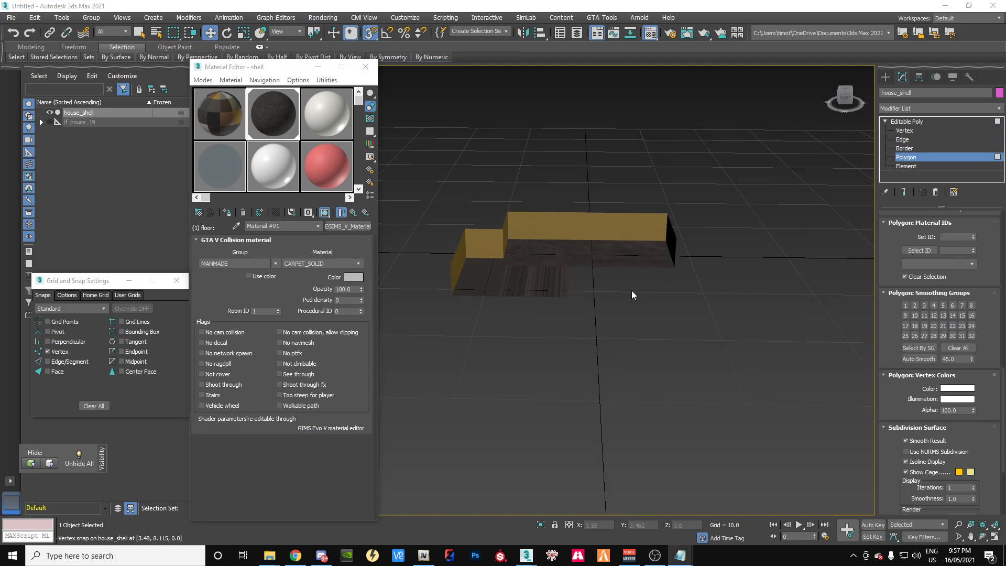
mouse_move(844, 97)
mouse_down()
mouse_move(840, 118)
mouse_move(843, 79)
mouse_move(859, 109)
mouse_move(818, 108)
mouse_move(838, 102)
mouse_move(842, 126)
mouse_move(845, 80)
mouse_up()
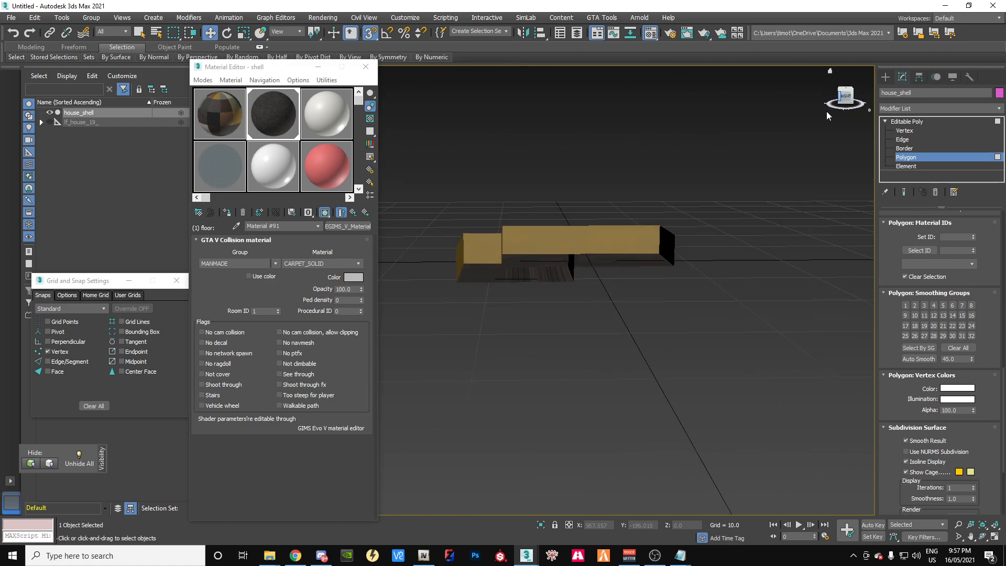
drag(382, 193, 787, 350)
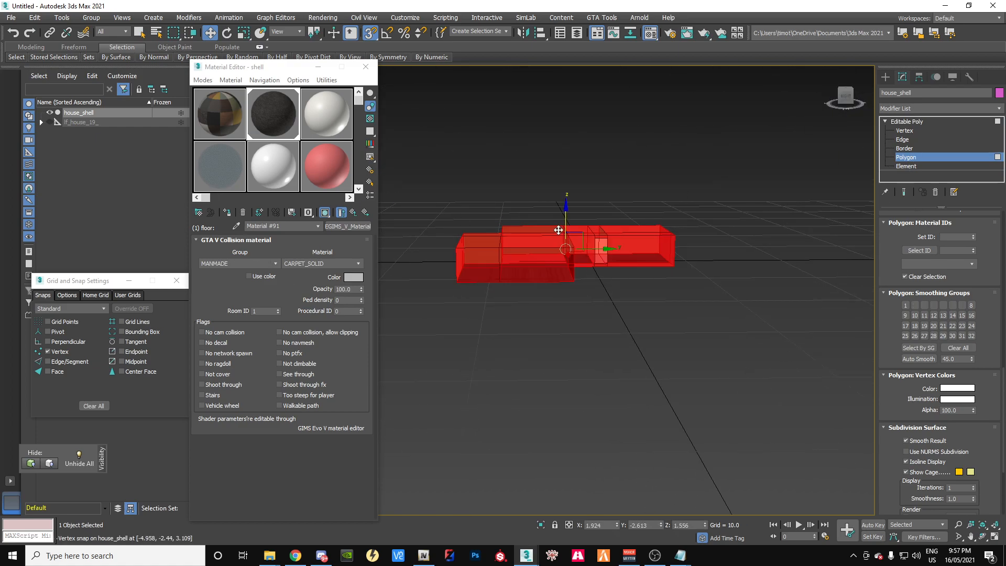
click(886, 121)
click(960, 108)
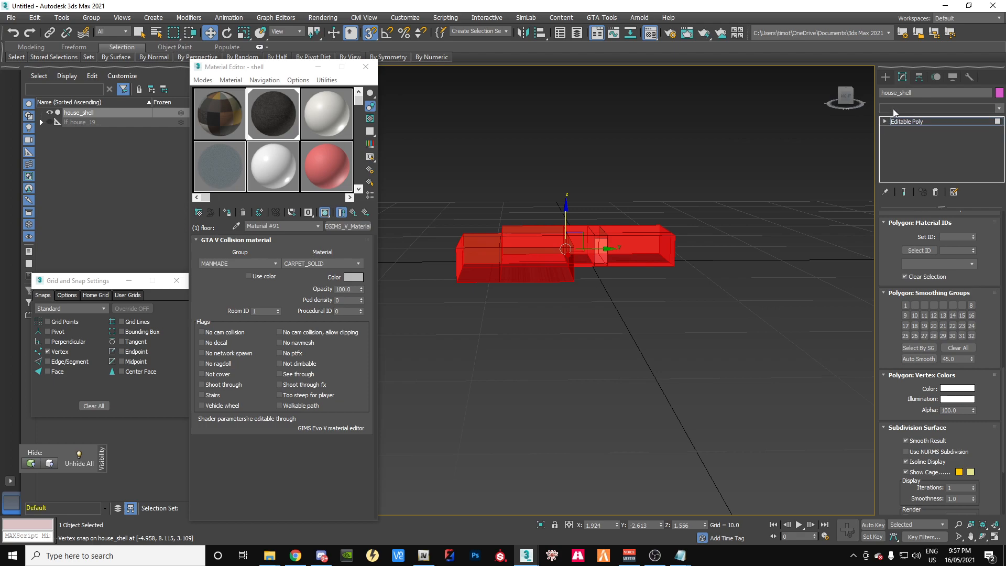
drag(1003, 141, 1002, 394)
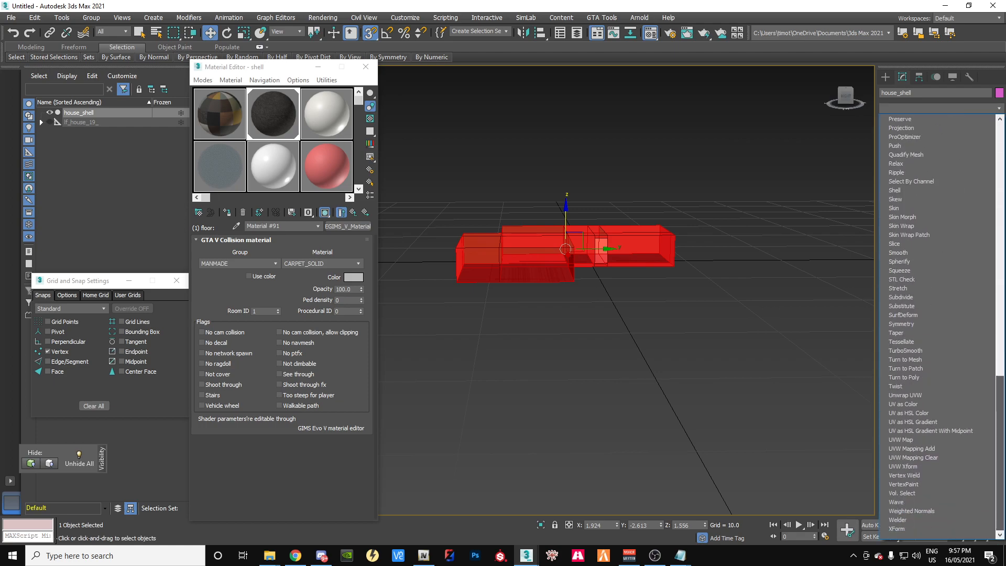
click(906, 440)
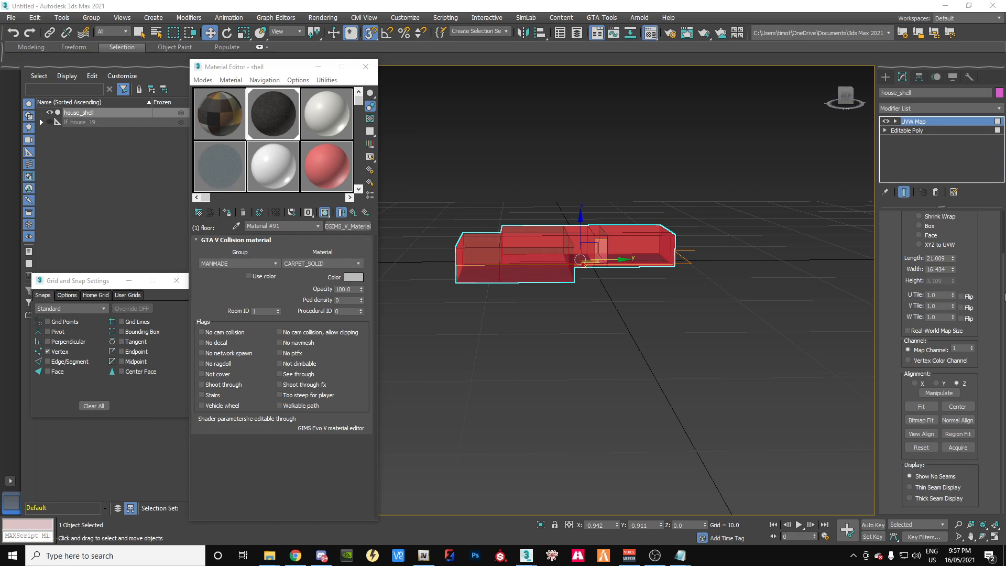
Step: Switch house_shell's UVW Map to Box mapping and set its length, width and height to 2.5
scroll(914, 271, up, 3)
click(921, 276)
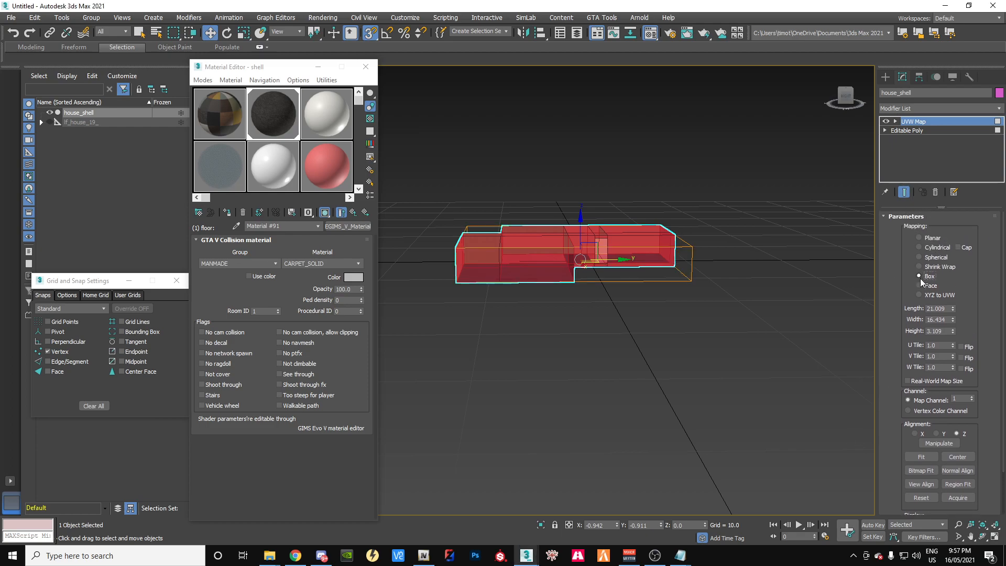
double_click(949, 310)
text(2.5)
key(Tab)
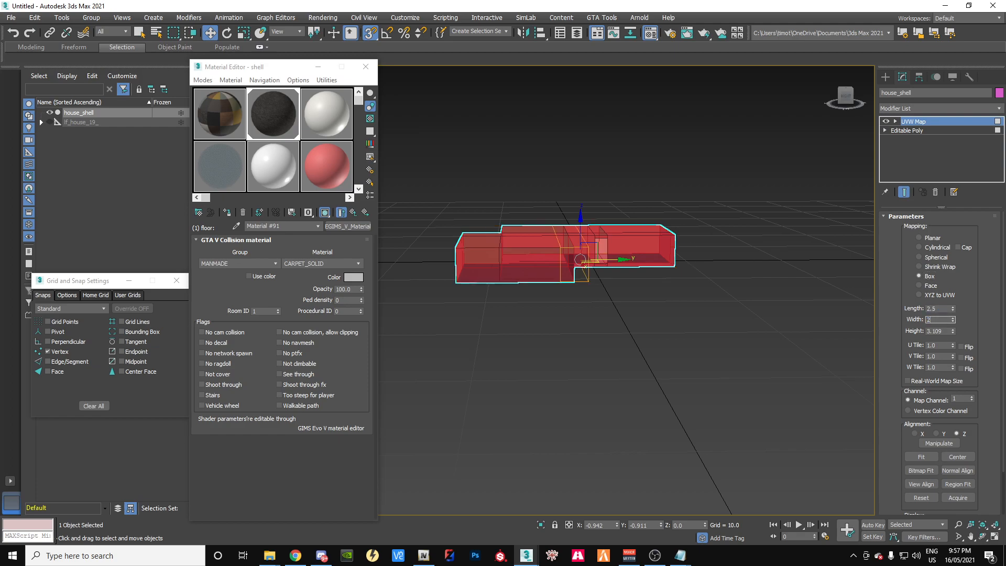
key(Tab)
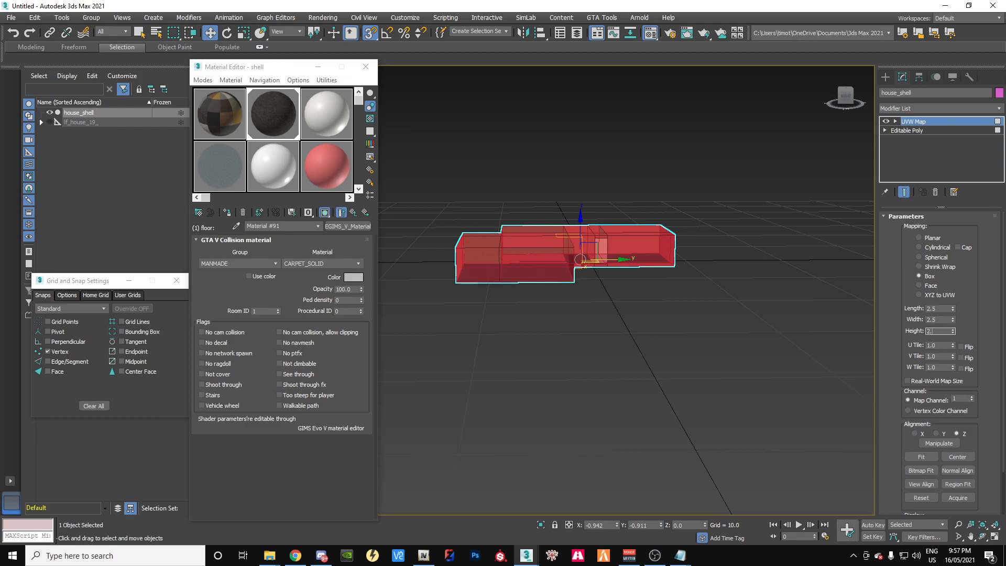
key(Return)
Step: Deselect the shell and examine the texture tiling on its floor and walls from several angles
drag(846, 100, 836, 119)
alt+middle_drag(592, 244, 617, 290)
click(610, 296)
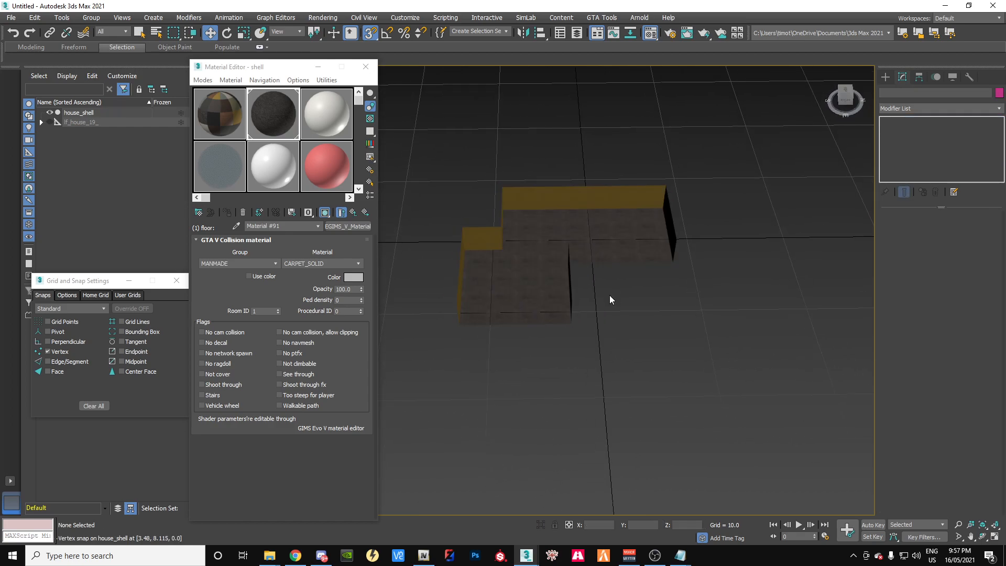
drag(845, 100, 833, 132)
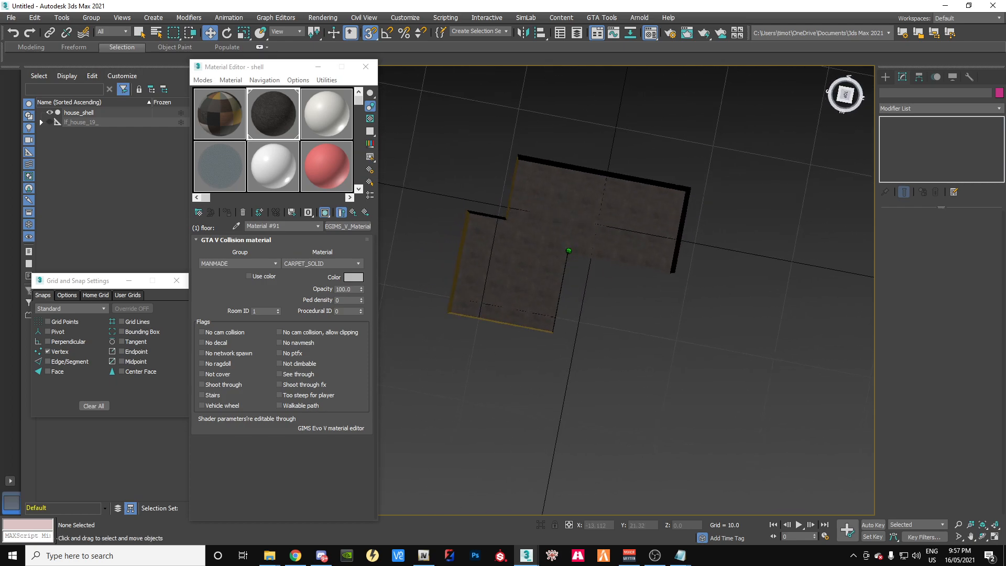
scroll(511, 278, up, 10)
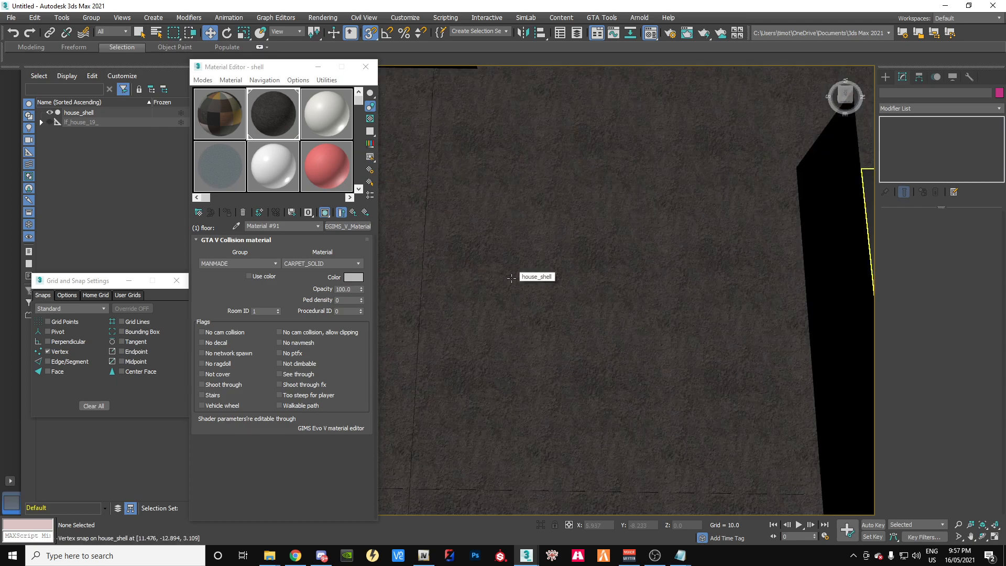
scroll(511, 279, down, 10)
drag(846, 98, 792, 94)
alt+middle_drag(572, 248, 616, 183)
drag(846, 94, 844, 123)
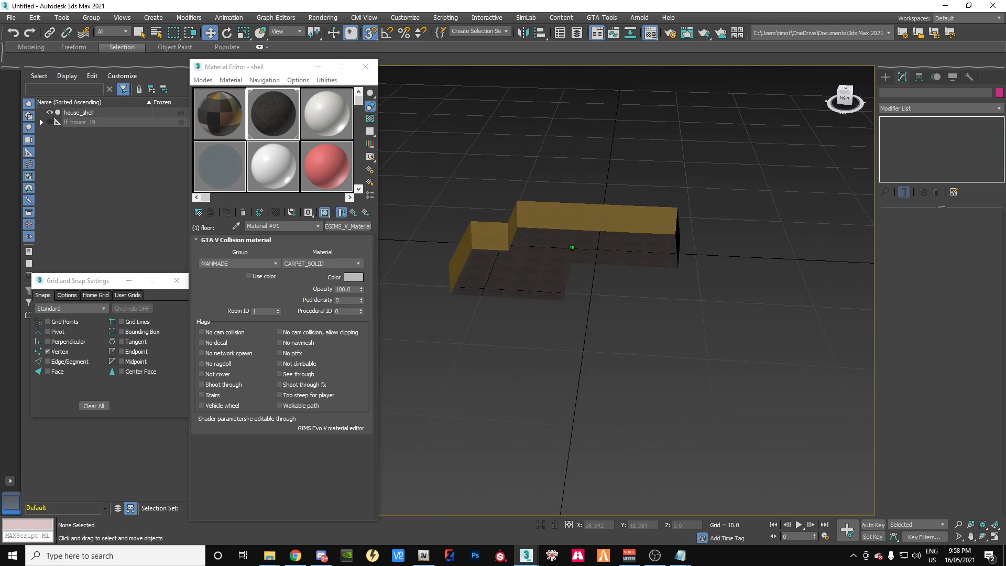
scroll(603, 294, down, 2)
scroll(602, 296, up, 5)
scroll(569, 296, down, 4)
middle_drag(569, 294, 700, 373)
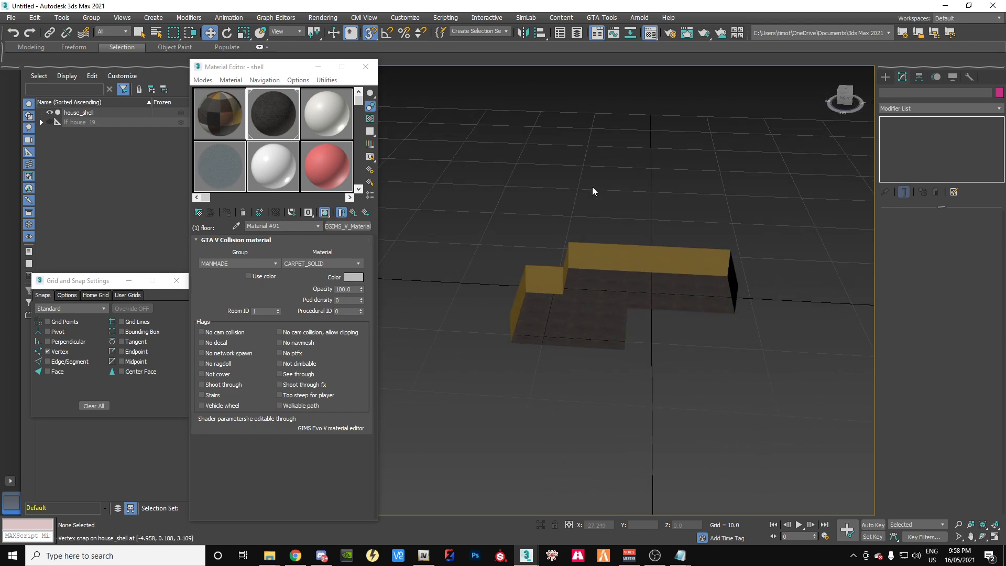
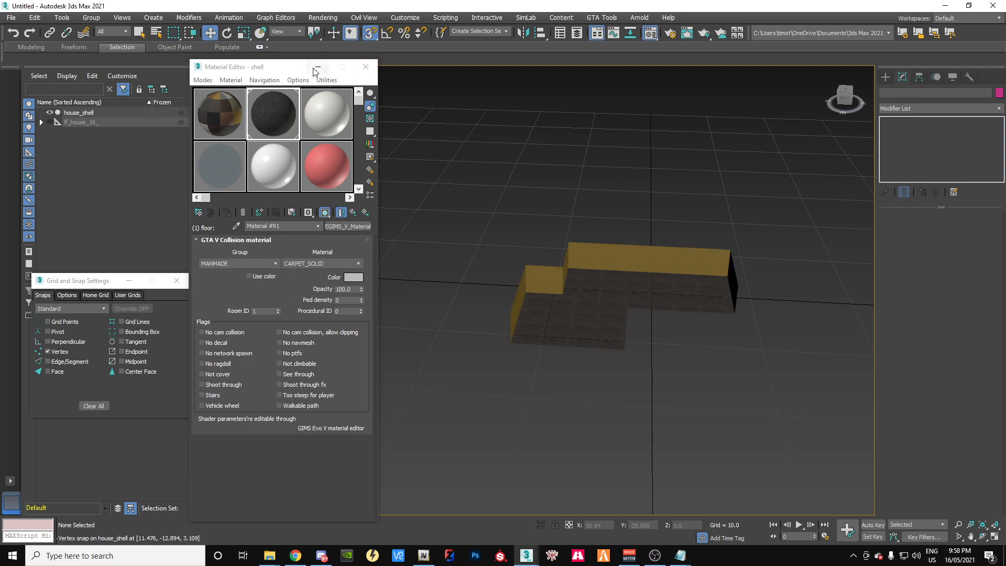
Step: Move the Material Editor out of the viewport and collapse all of house_shell's modifiers into the Editable Poly
drag(244, 69, 1005, 173)
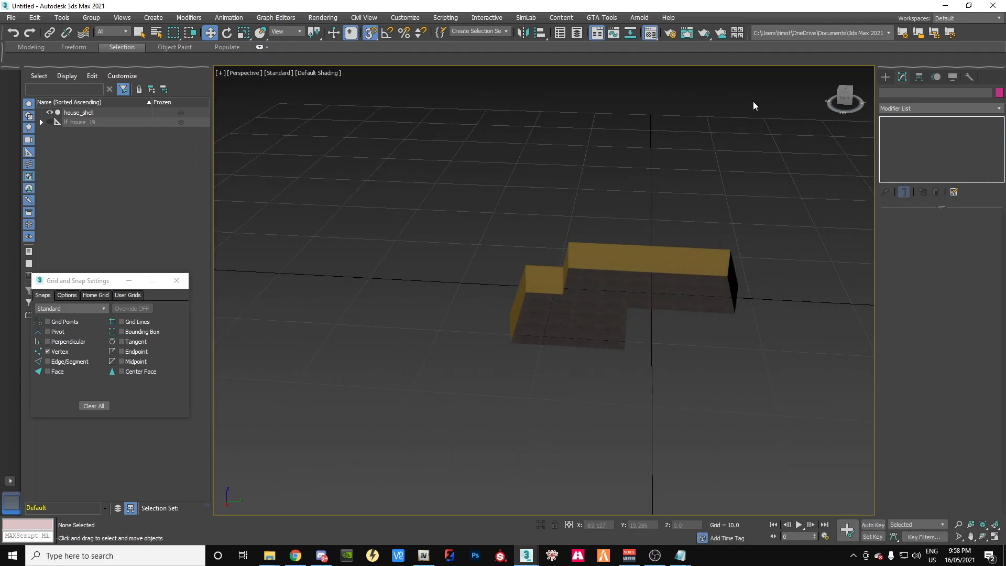
click(844, 99)
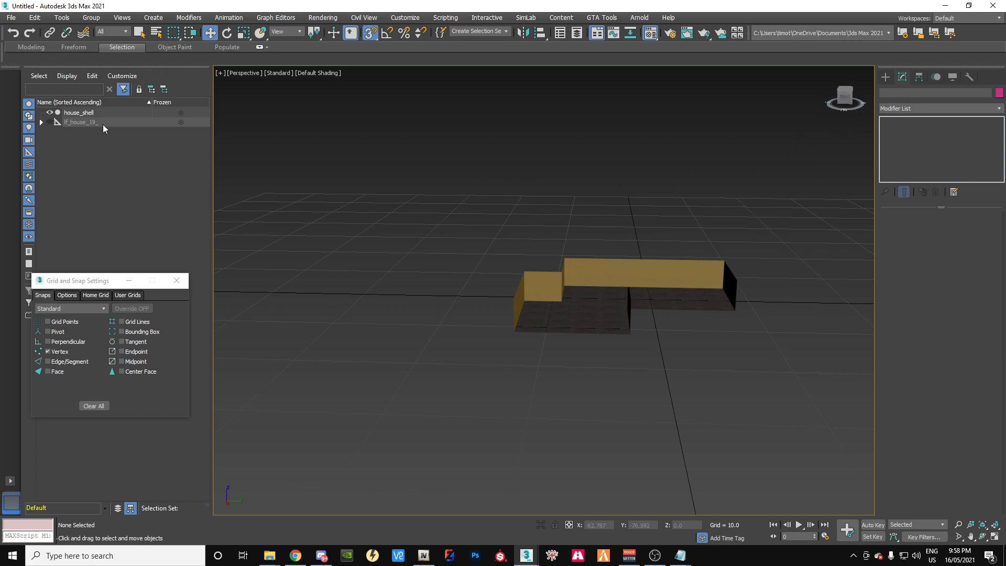
click(83, 114)
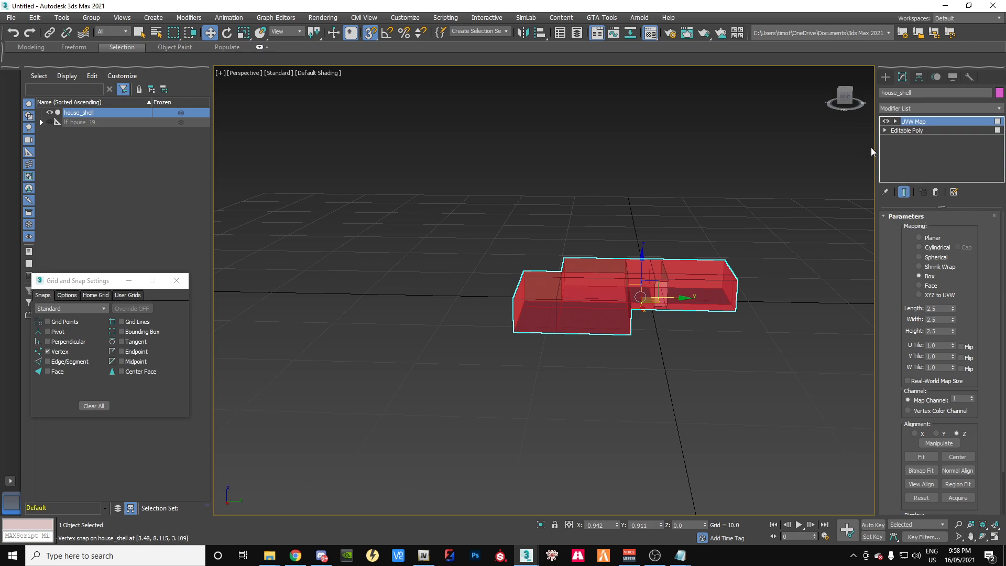
right_click(924, 124)
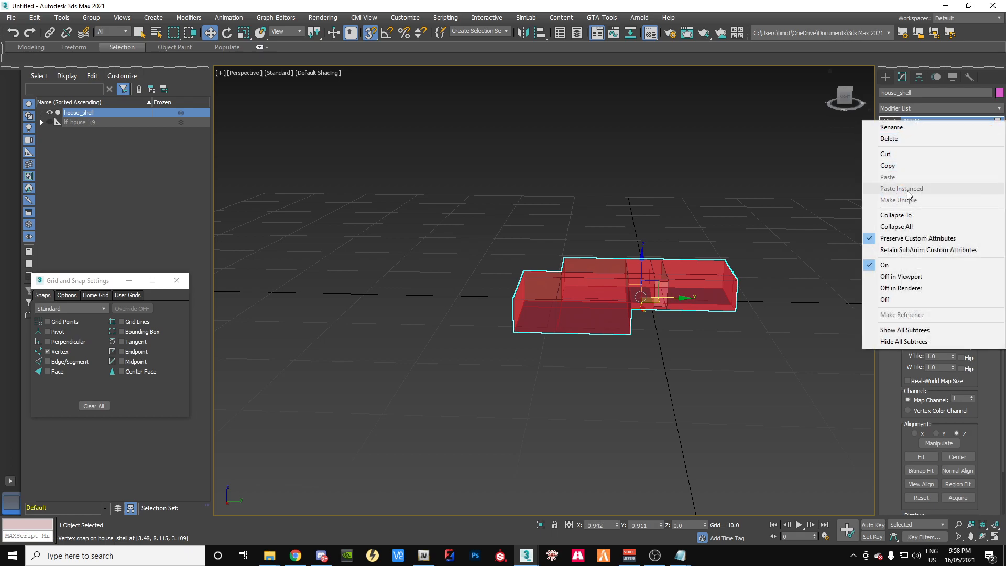
click(914, 227)
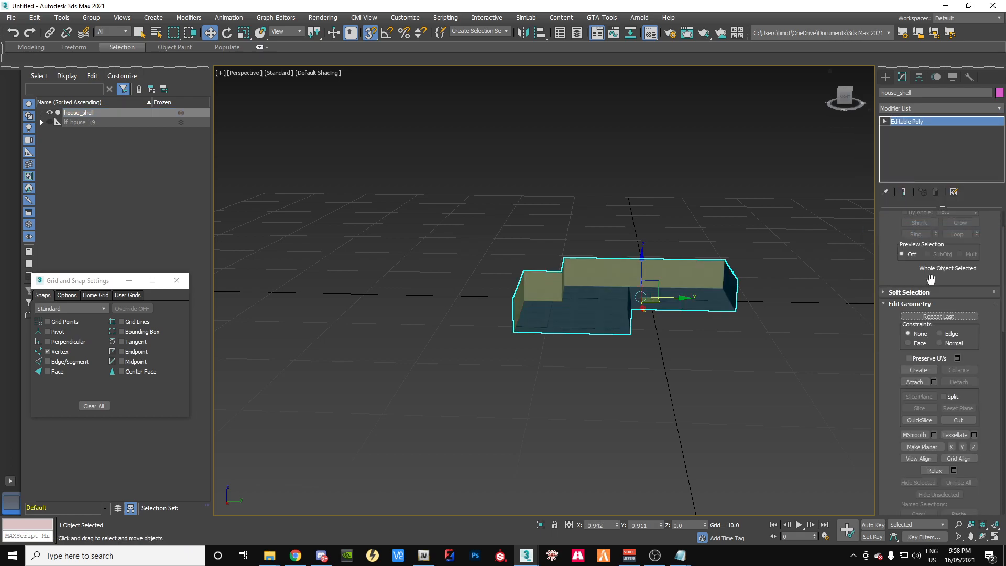
Step: Enter vertex editing on house_shell and select all of its vertices
click(884, 122)
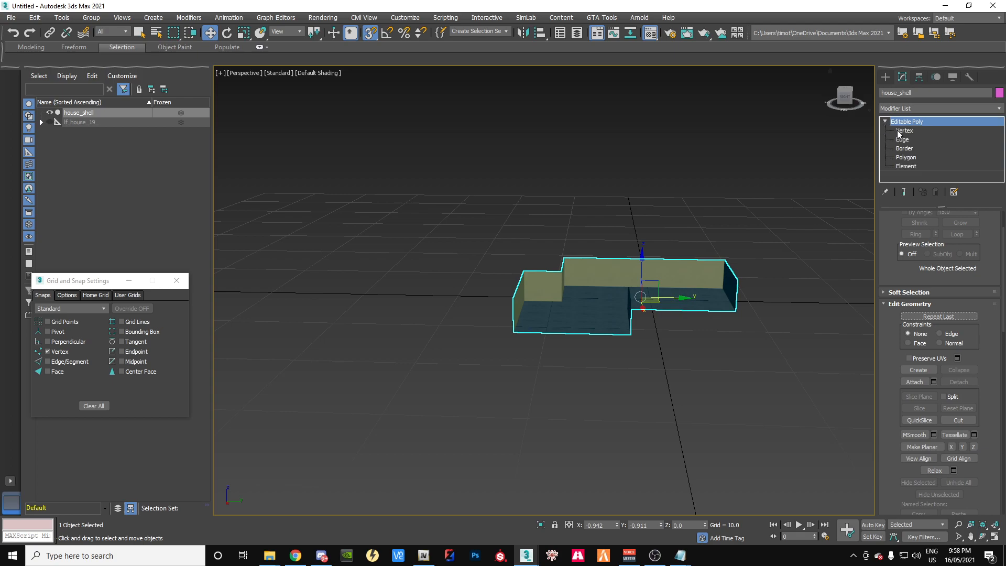
click(904, 131)
key(ctrl+a)
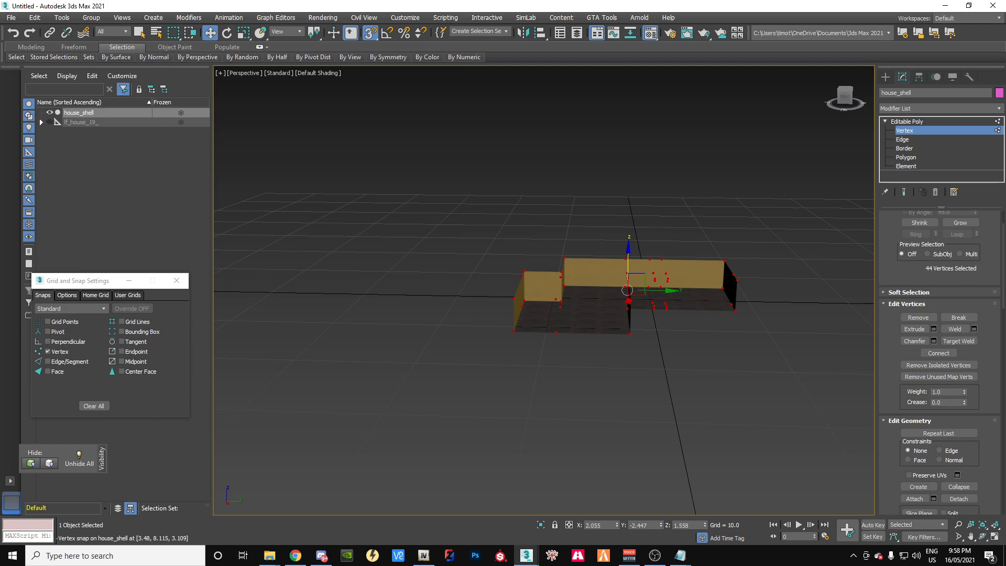
drag(1003, 288, 1003, 441)
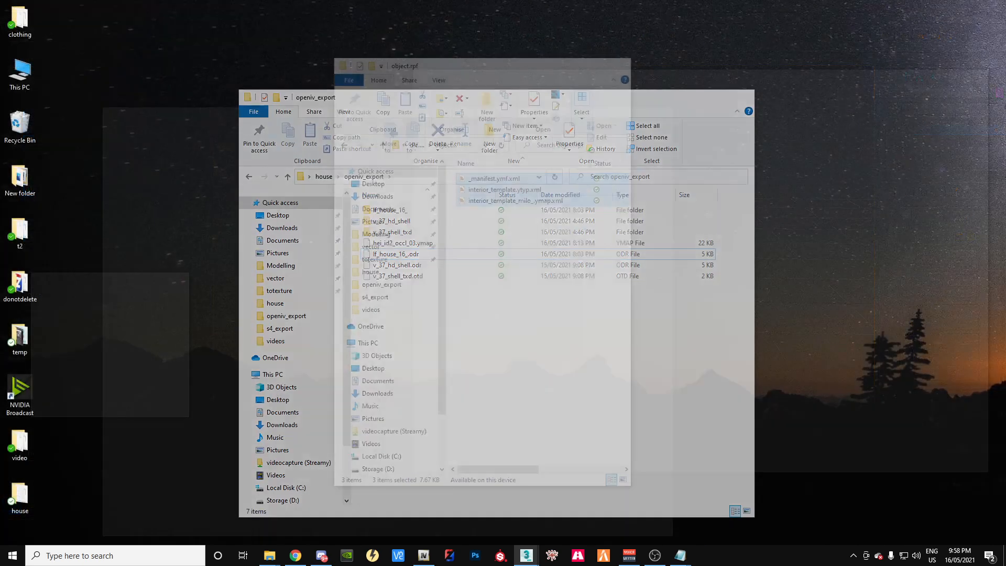
Step: Open vertex reference.png from the Modelling folder to check the object vertex color guide, and return to 3ds Max
key(alt+Tab)
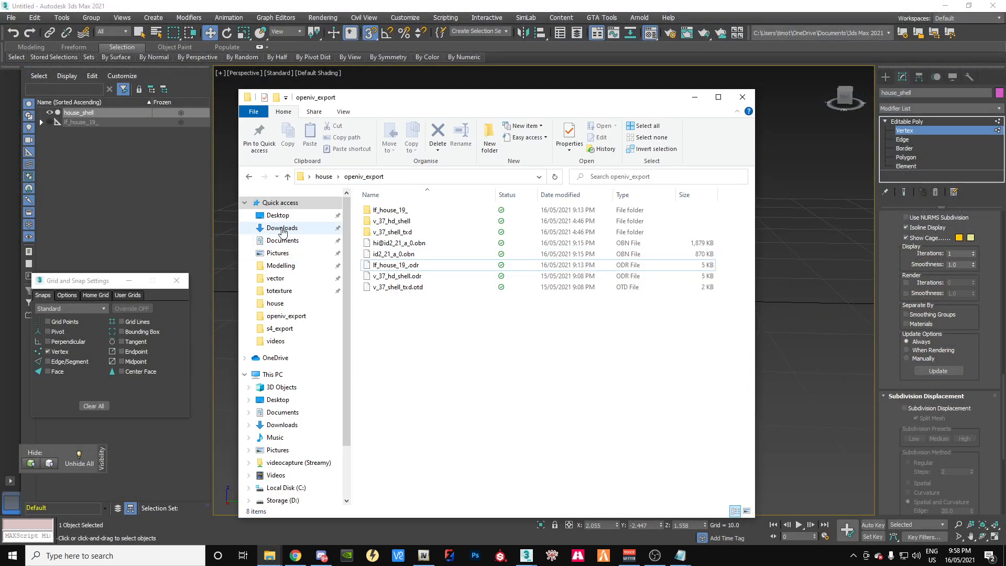
click(277, 266)
double_click(401, 210)
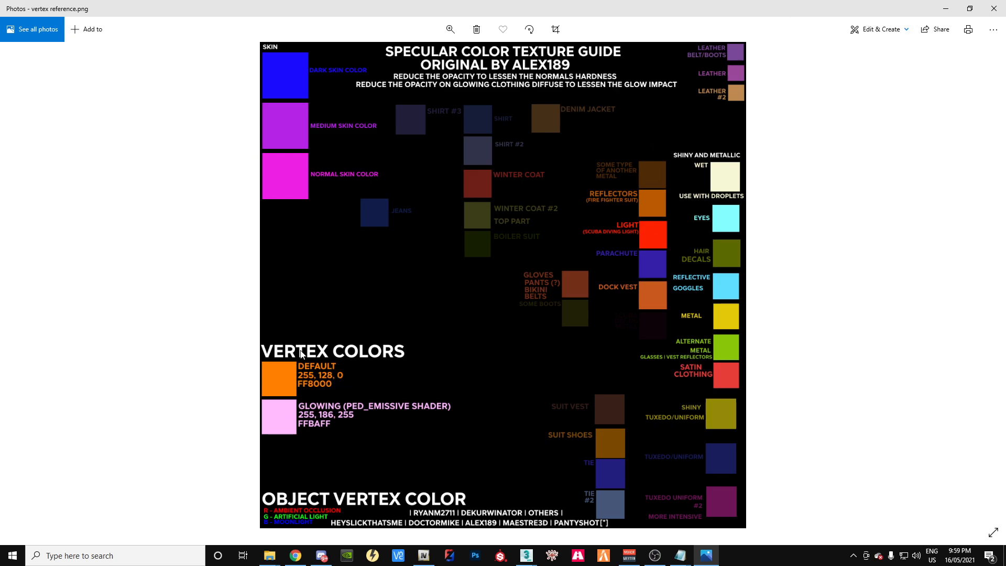
key(alt+Tab)
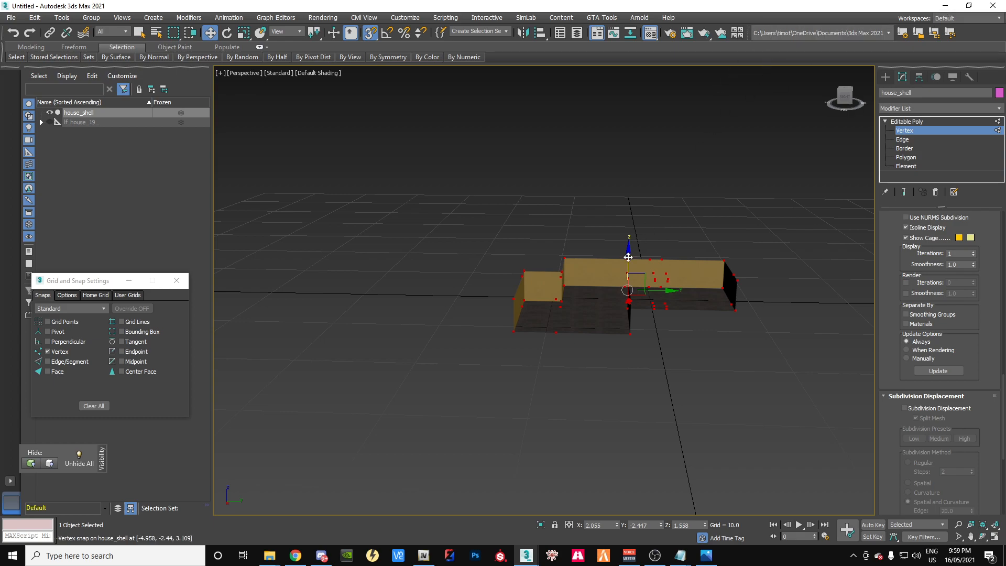
Step: Set the selected vertices' color to red 0, green 140, blue 0
scroll(608, 292, up, 2)
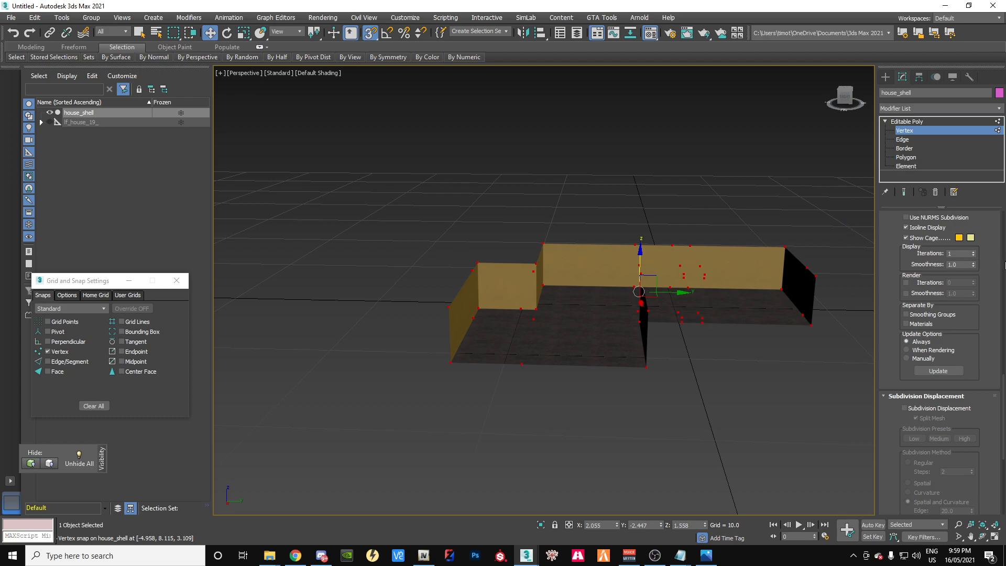
scroll(996, 283, down, 5)
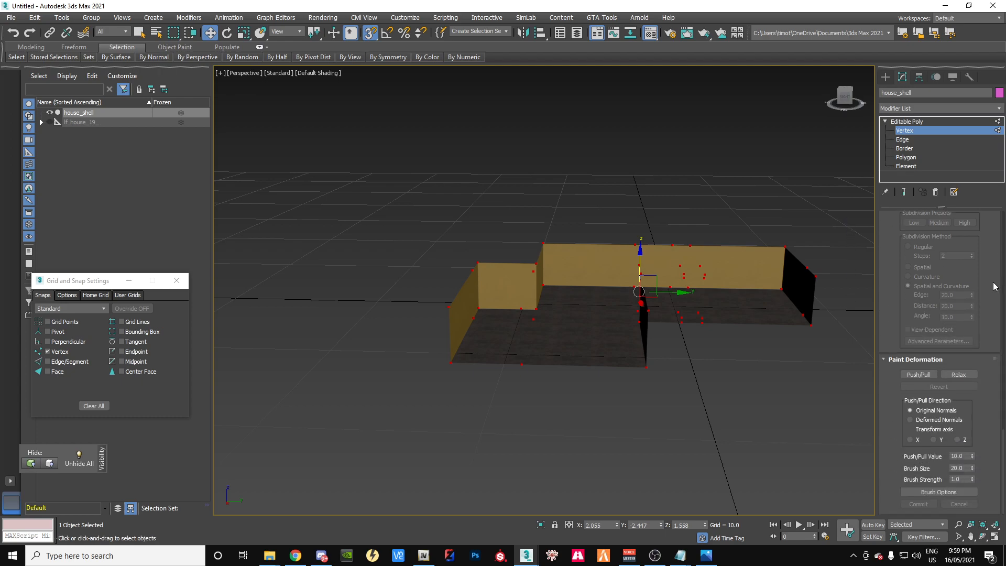
scroll(991, 364, up, 5)
scroll(990, 361, up, 2)
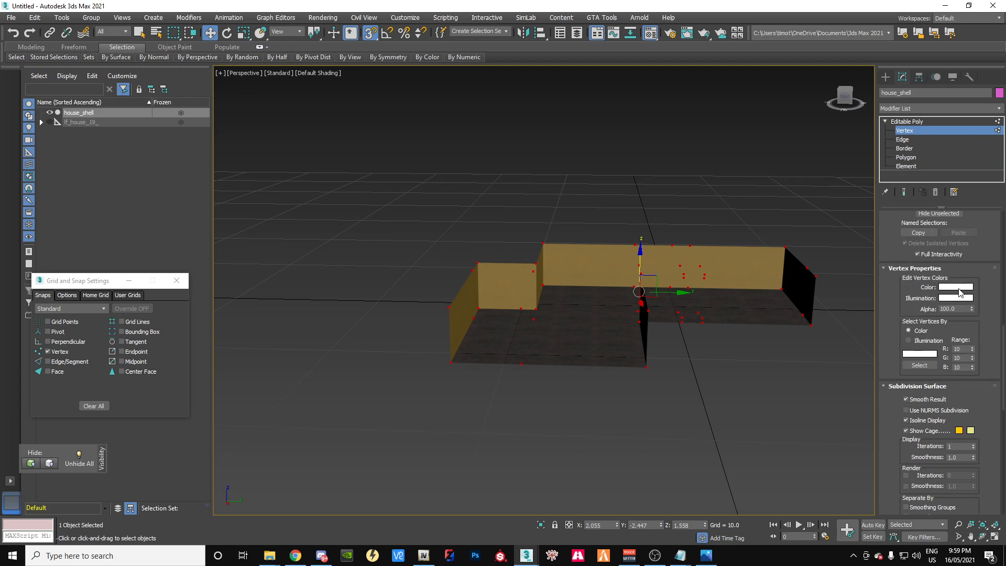
click(959, 291)
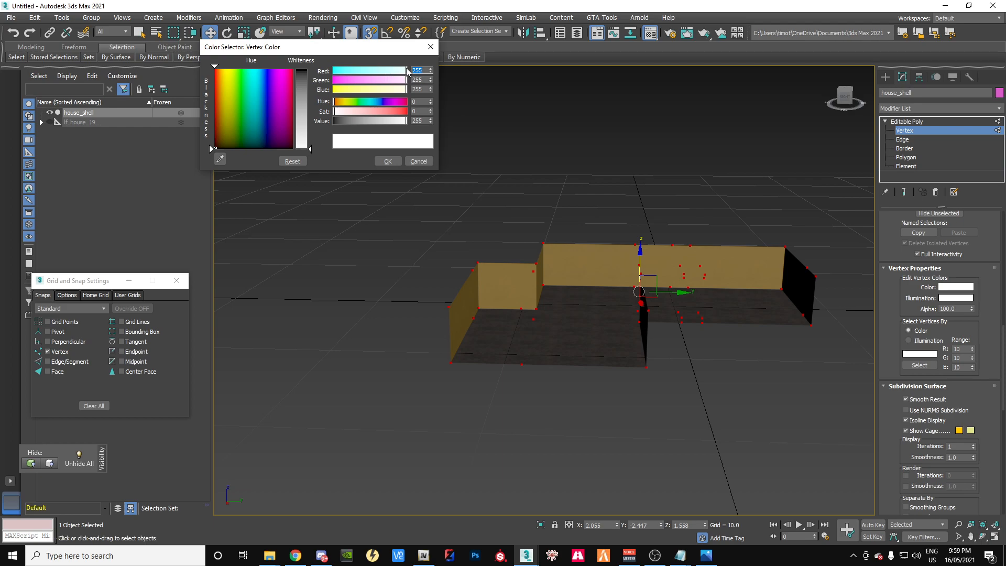
text(0)
key(Tab)
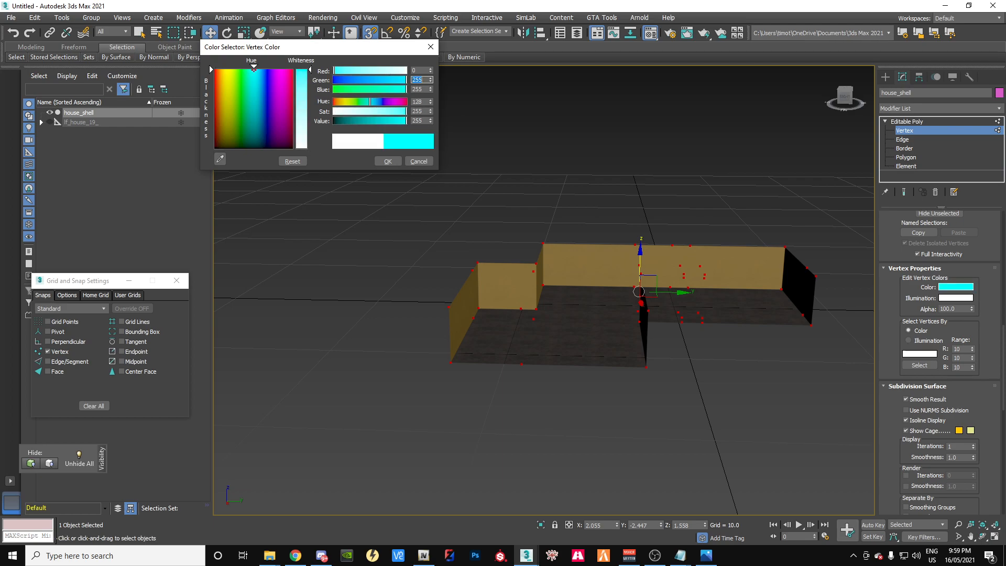
text(140)
key(Tab)
text(0)
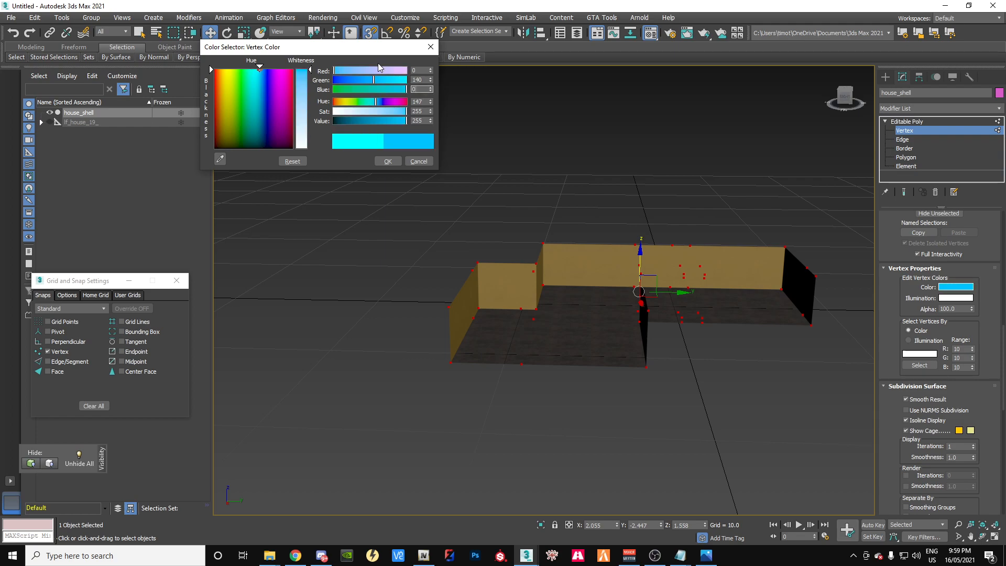
click(388, 160)
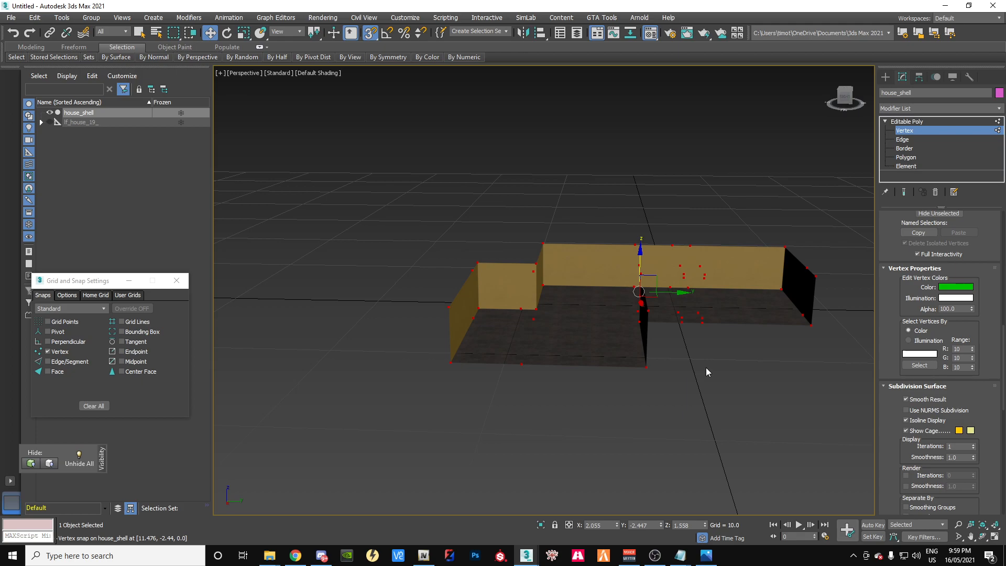
Step: Add an Edit Normals modifier to house_shell, select all normals and unify them
click(920, 108)
mouse_move(997, 150)
mouse_down()
mouse_move(1005, 334)
mouse_move(1003, 148)
mouse_up()
scroll(938, 287, down, 5)
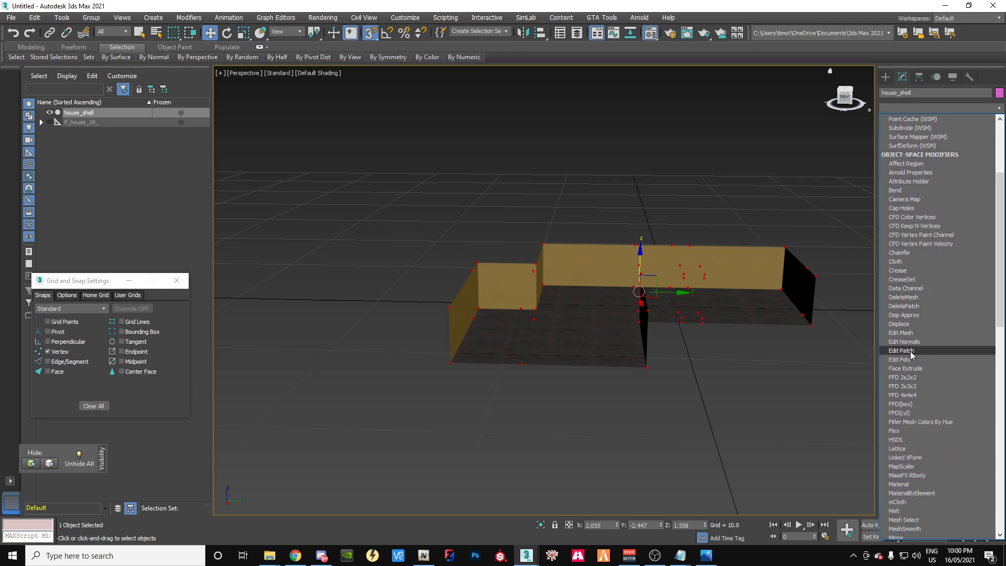
click(910, 343)
key(ctrl+a)
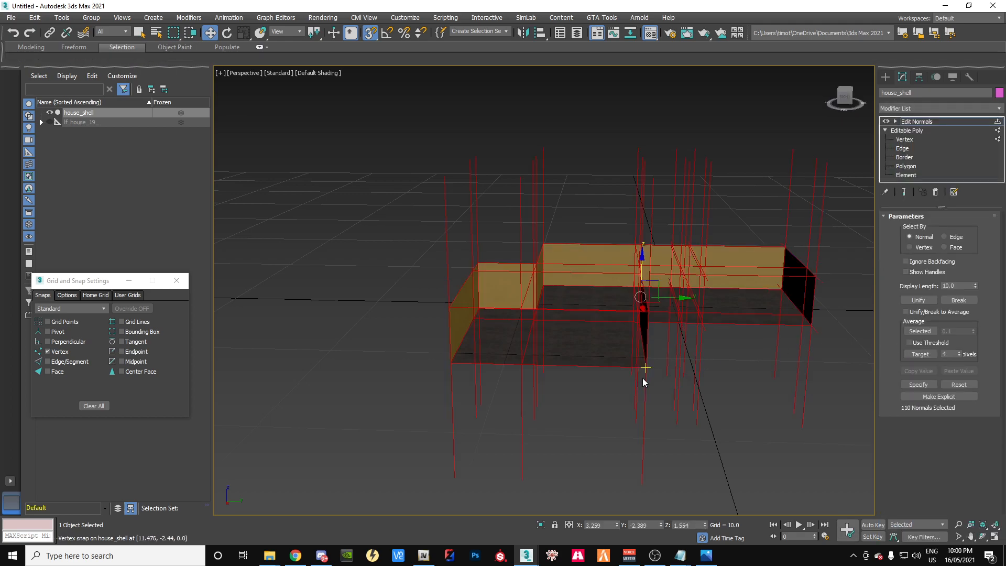
click(910, 298)
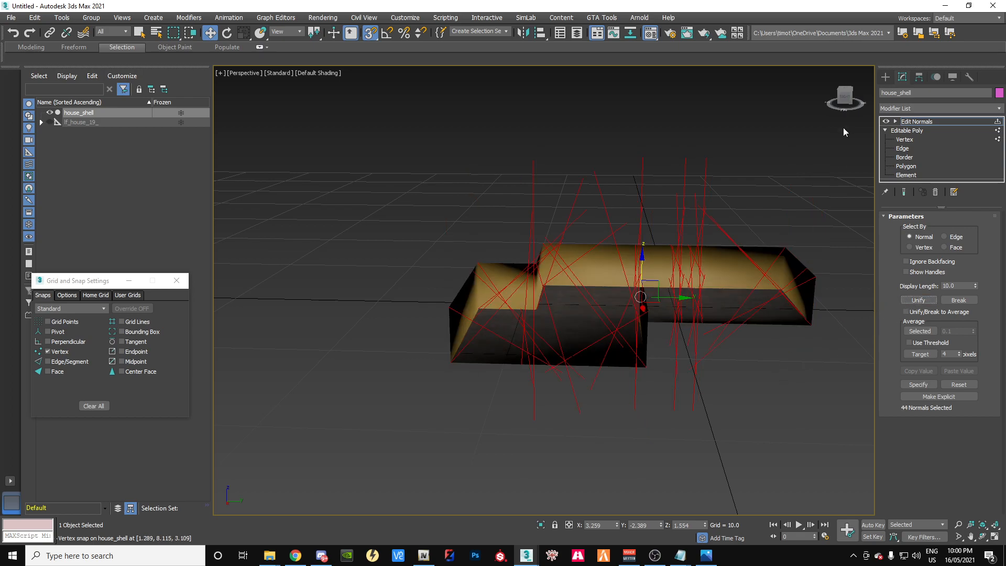
Step: Collapse the entire modifier stack of house_shell, including Edit Normals, into its Editable Poly
mouse_move(845, 98)
mouse_down()
mouse_move(852, 111)
mouse_move(910, 124)
mouse_move(897, 87)
mouse_move(839, 93)
mouse_up()
alt+middle_drag(420, 262, 480, 303)
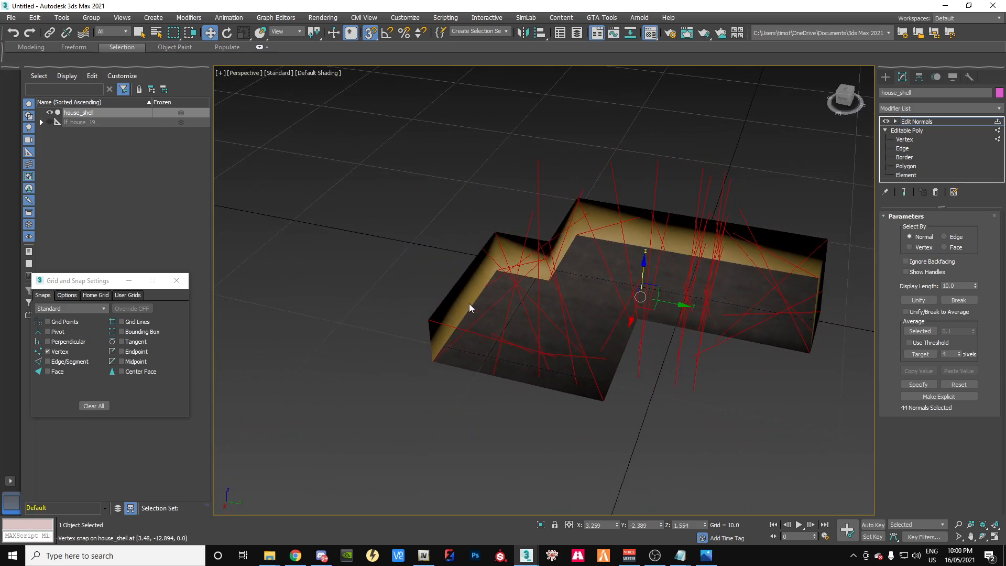
right_click(923, 123)
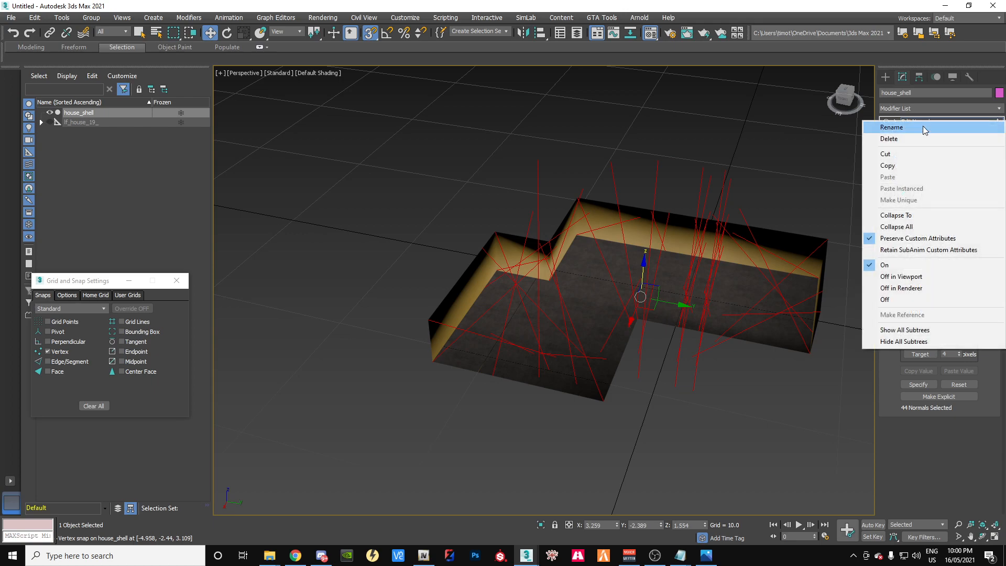
click(897, 228)
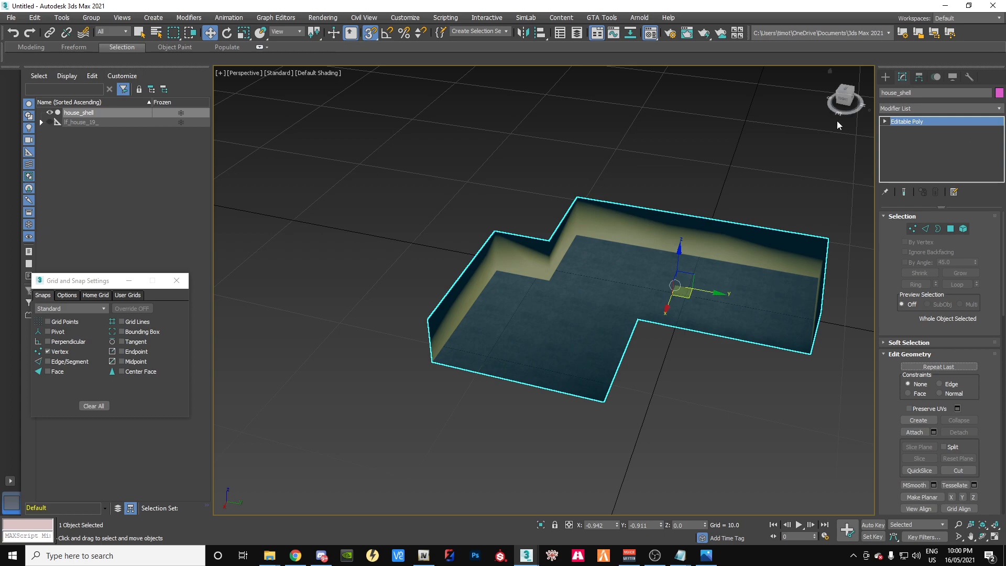
drag(848, 102, 860, 90)
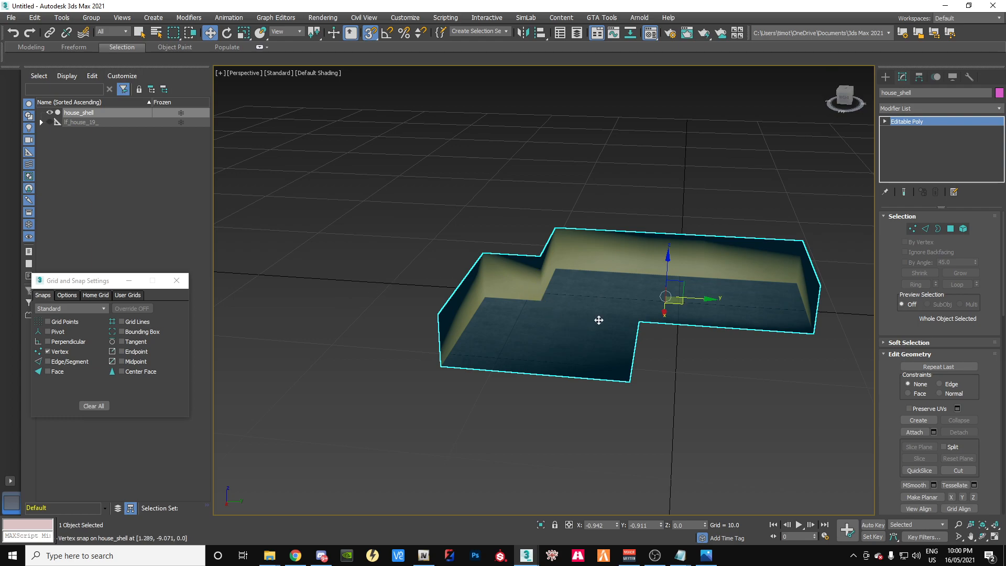
Step: Open the GIMS Evo tools for GTA V and create a Model object from the Models category
click(166, 180)
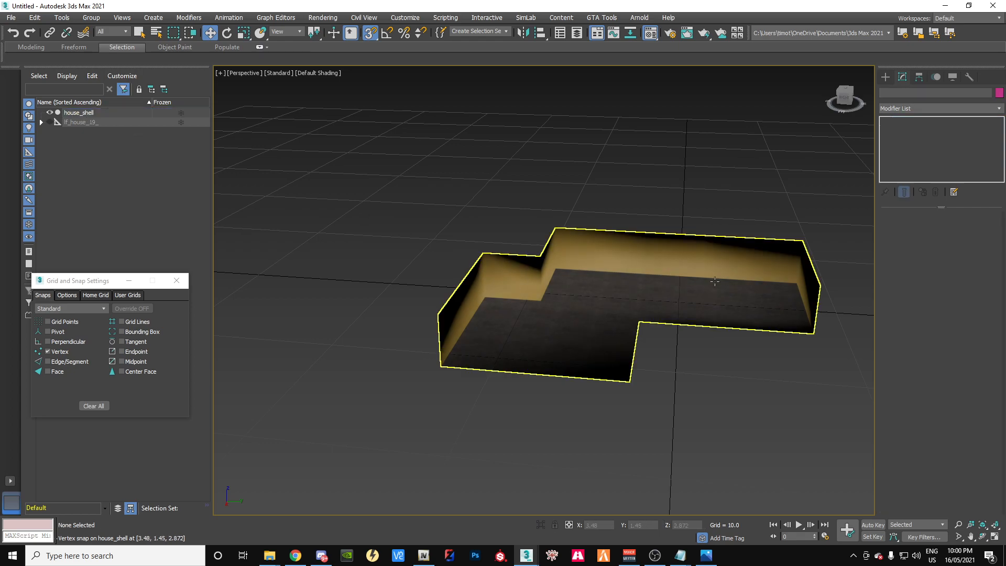
click(101, 114)
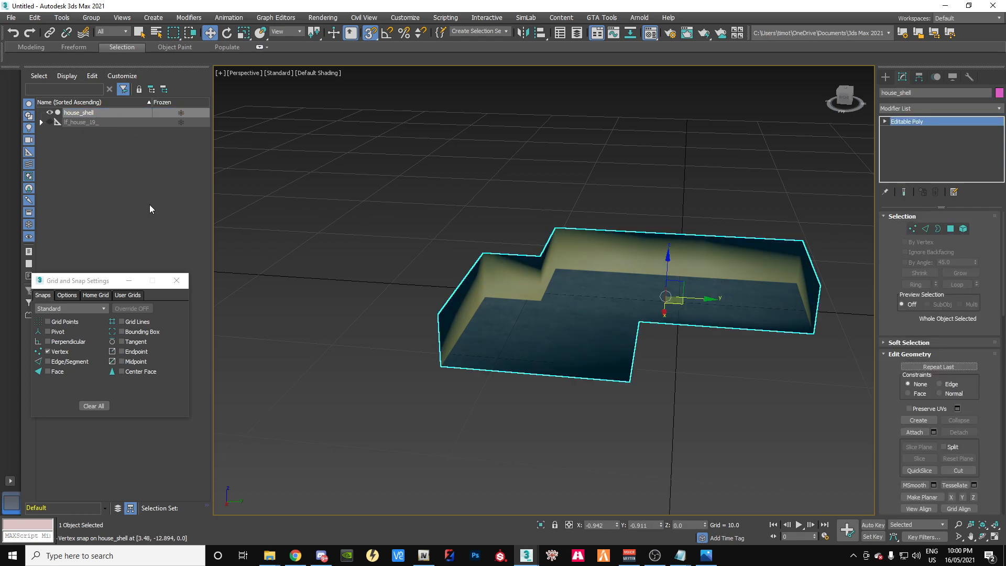
click(969, 77)
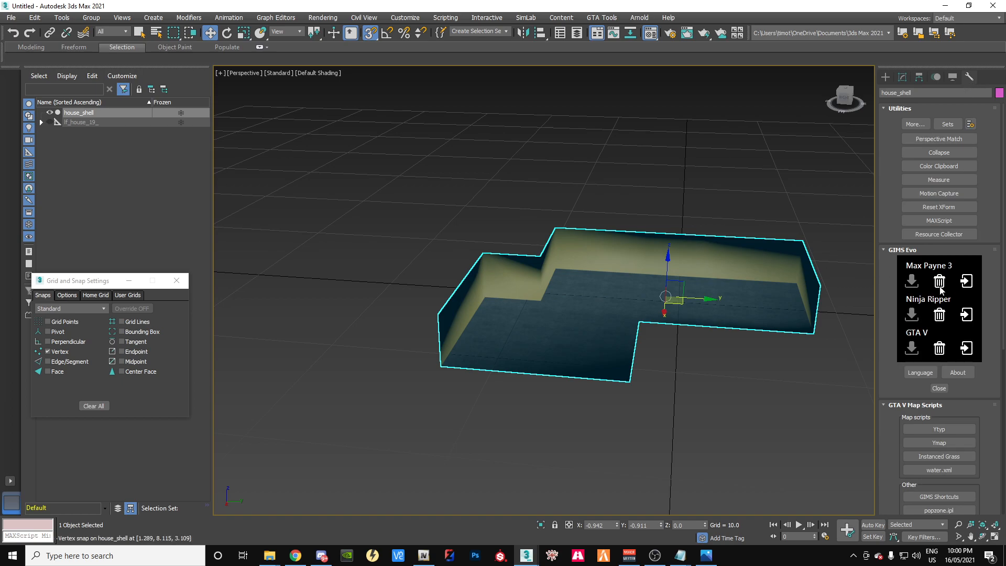
click(970, 355)
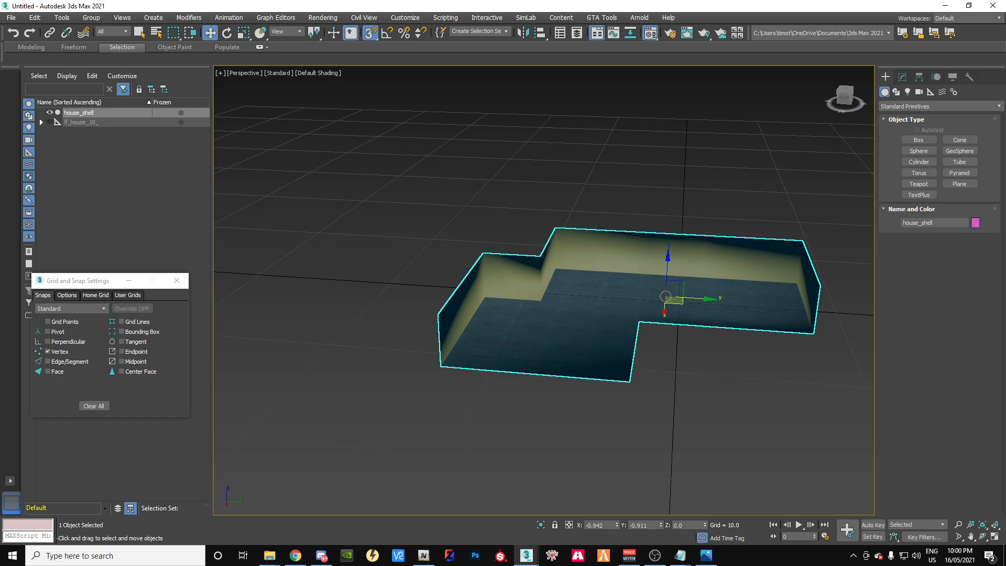
drag(757, 129, 277, 203)
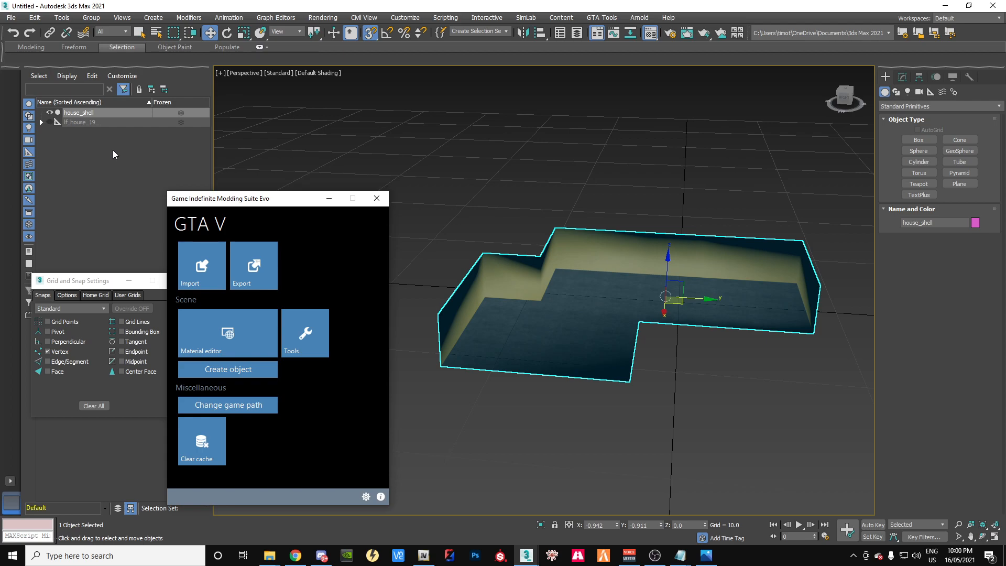
click(236, 371)
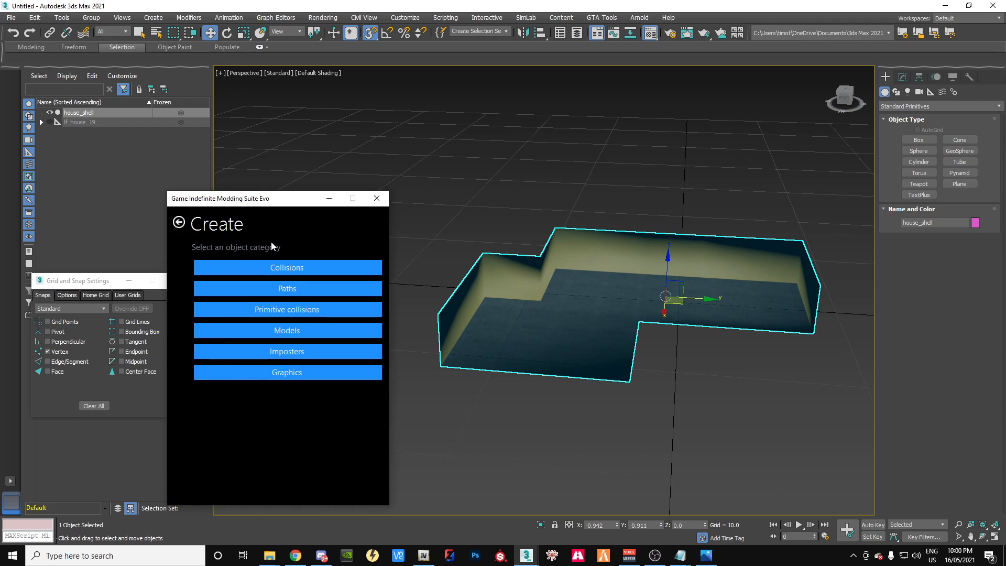
click(281, 331)
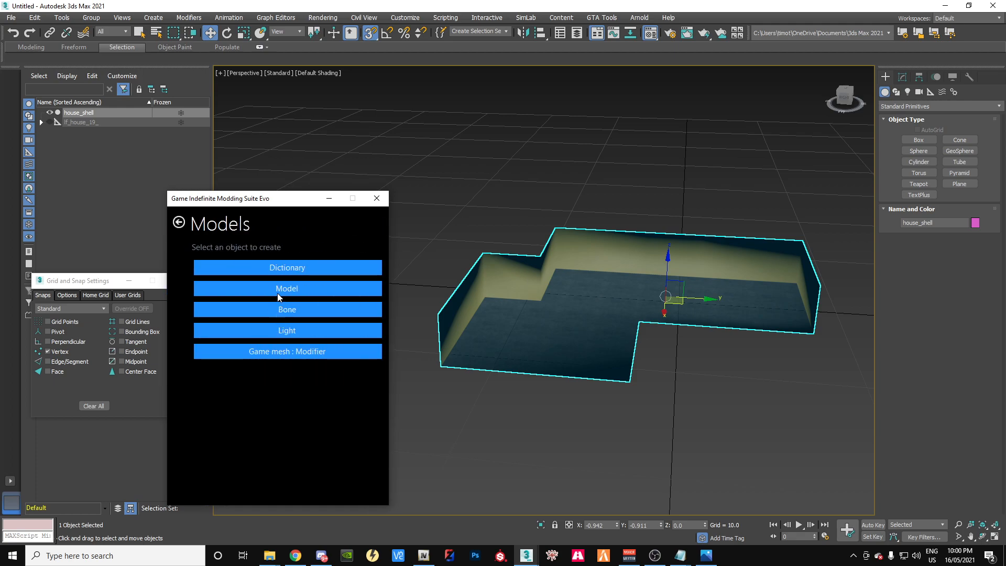
click(281, 289)
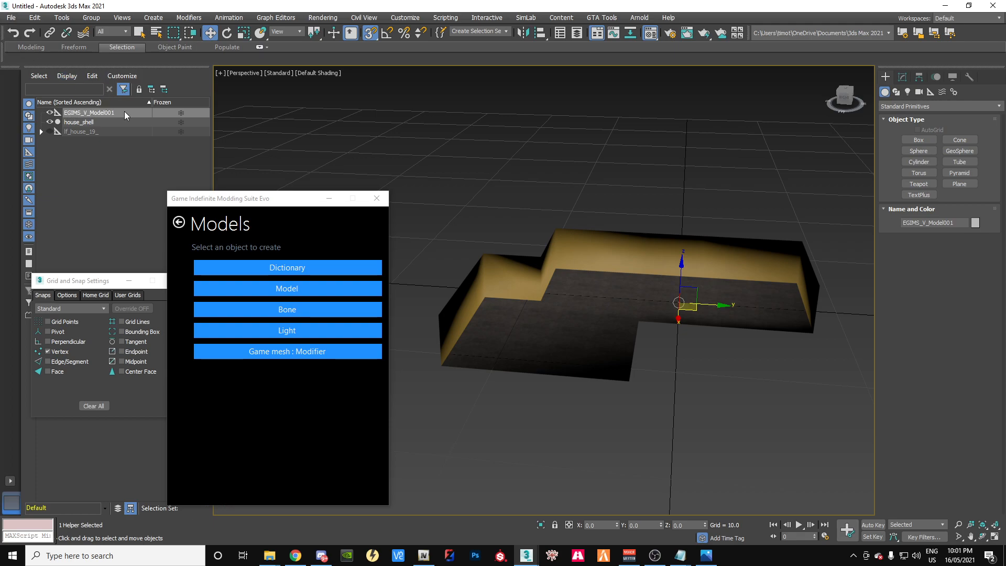
Step: Apply the Game mesh modifier to house_shell and display its modifier settings
click(101, 123)
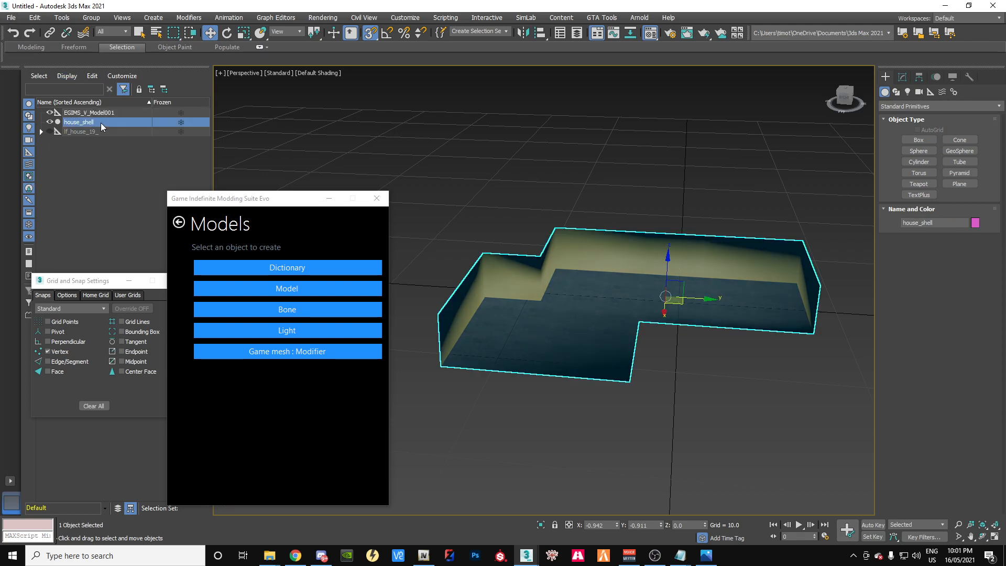
click(289, 354)
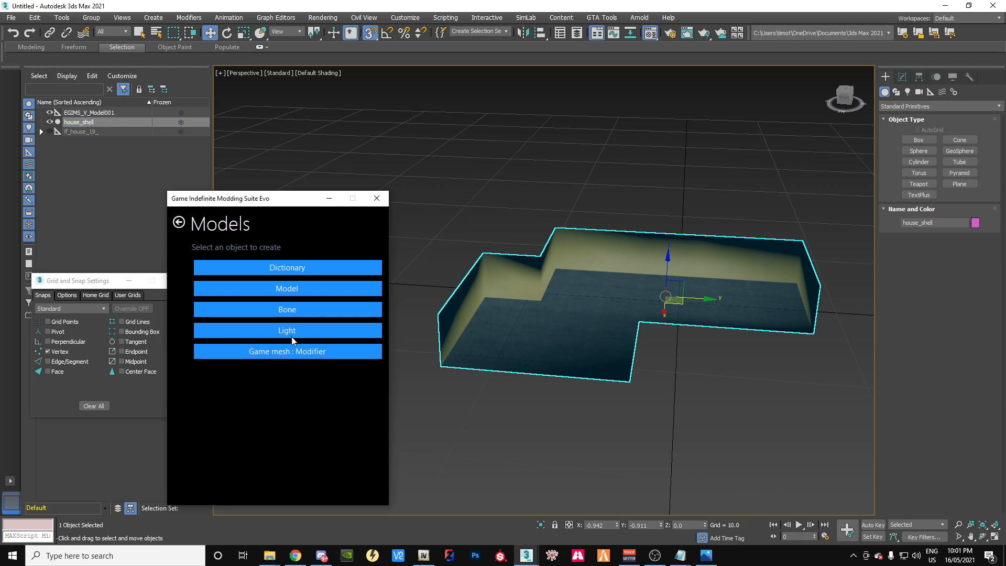
click(903, 77)
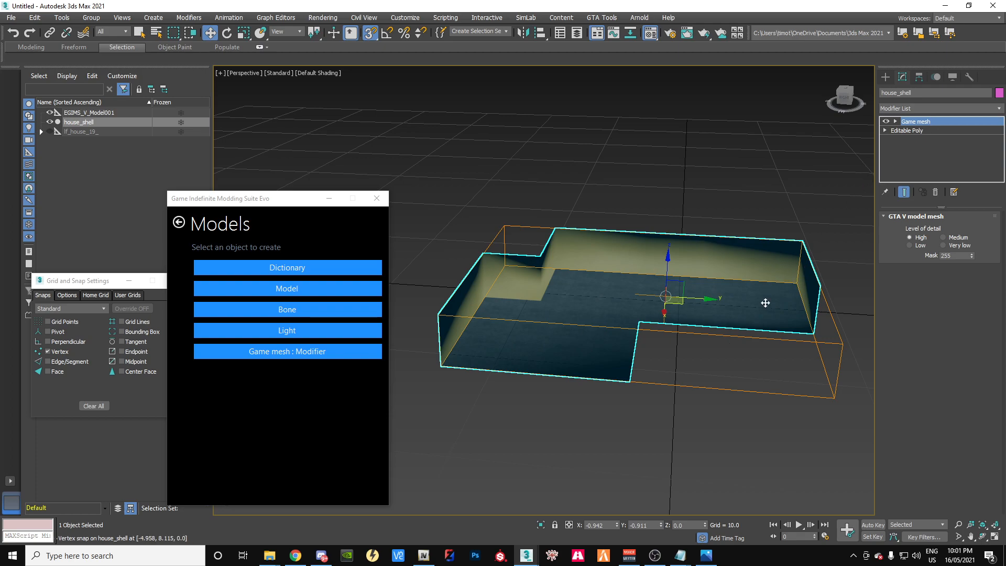
Step: Rename the EGIMS_V_Model001 helper as house_shell
click(89, 113)
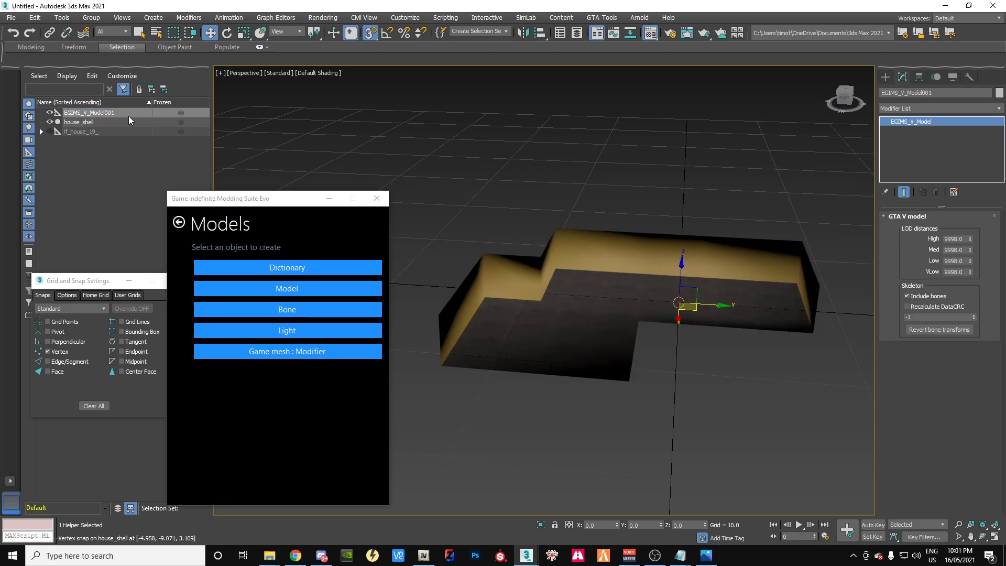
click(109, 114)
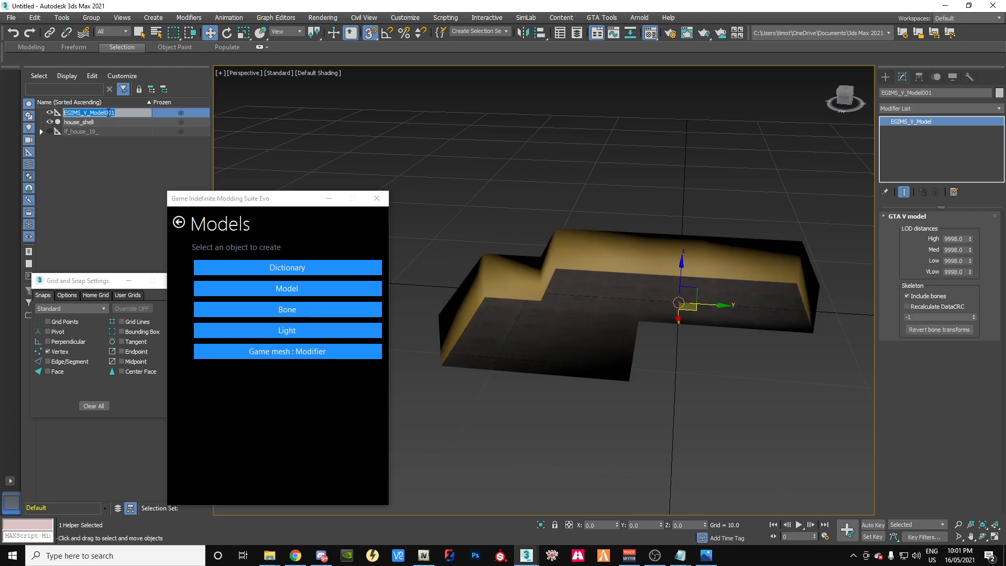
text(house_shell)
key(Return)
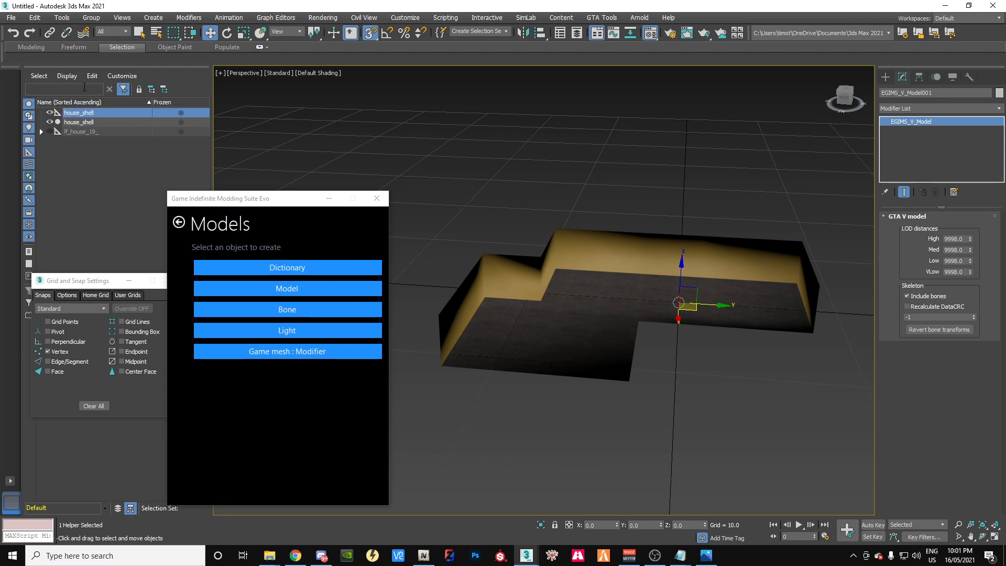
Step: Rename the house_shell mesh as house_shell_hi and parent it to the house_shell model helper
click(90, 124)
click(114, 123)
text(_hi)
key(Return)
drag(68, 124, 77, 113)
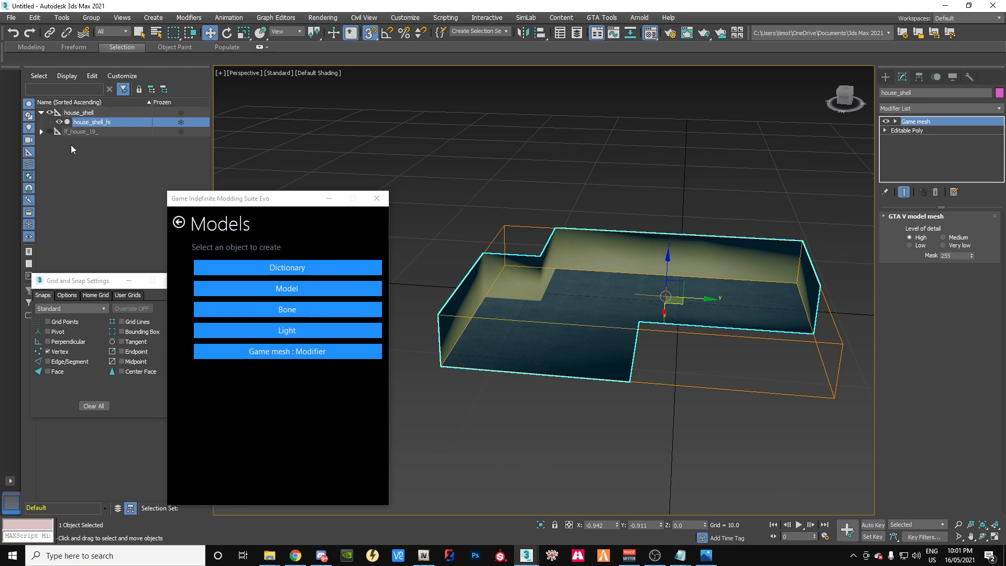
click(81, 113)
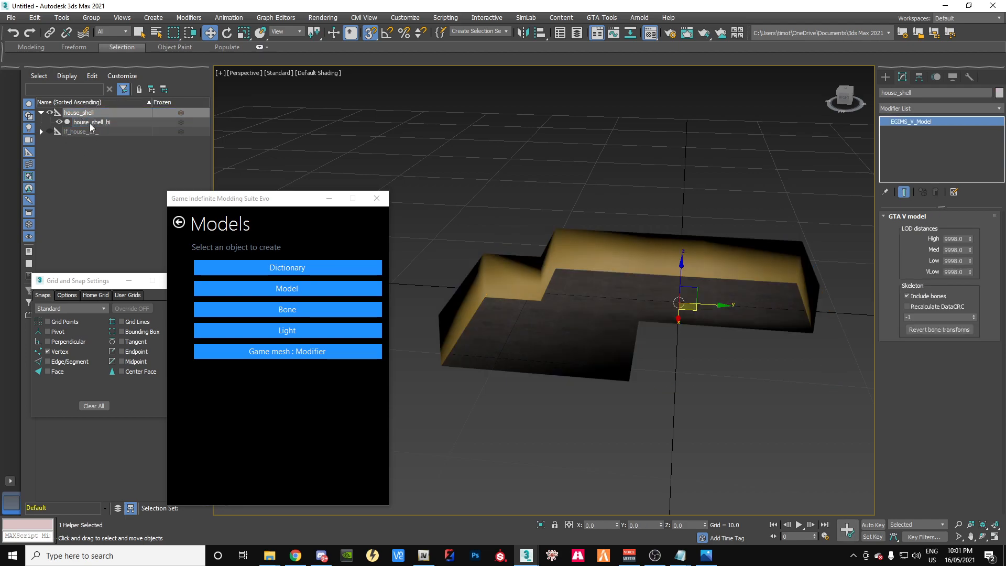
click(92, 126)
click(91, 156)
click(91, 123)
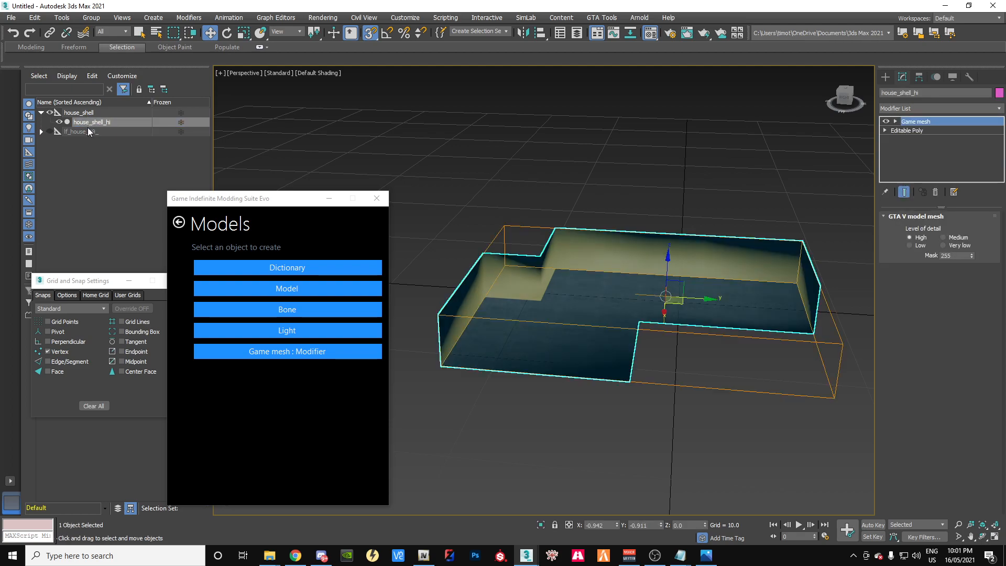
click(60, 176)
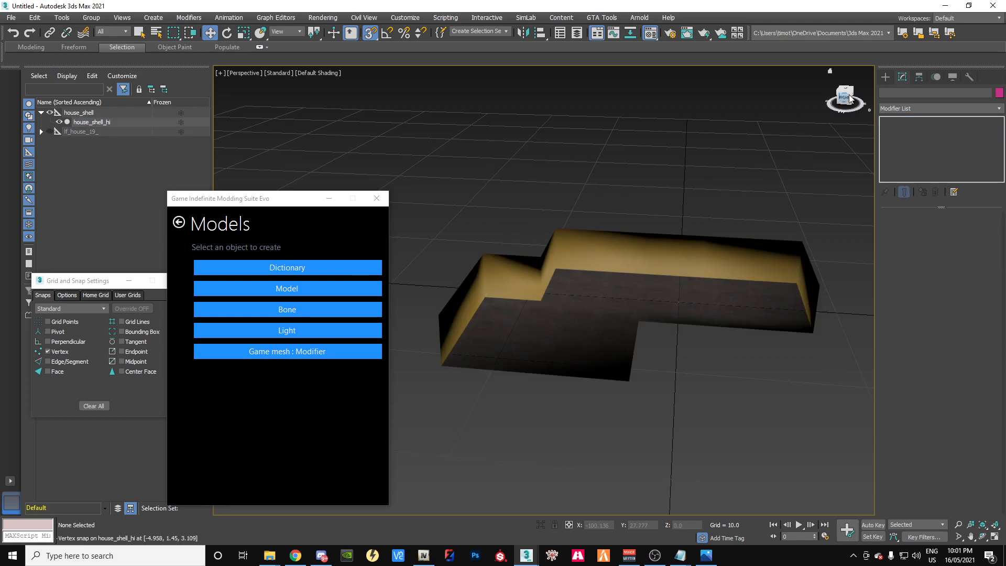
drag(850, 95, 872, 102)
mouse_move(641, 297)
alt+middle_down()
mouse_move(676, 267)
mouse_move(708, 325)
mouse_move(641, 209)
mouse_move(650, 252)
mouse_move(681, 294)
mouse_move(655, 341)
mouse_move(686, 309)
mouse_move(676, 331)
mouse_move(681, 299)
alt+middle_up()
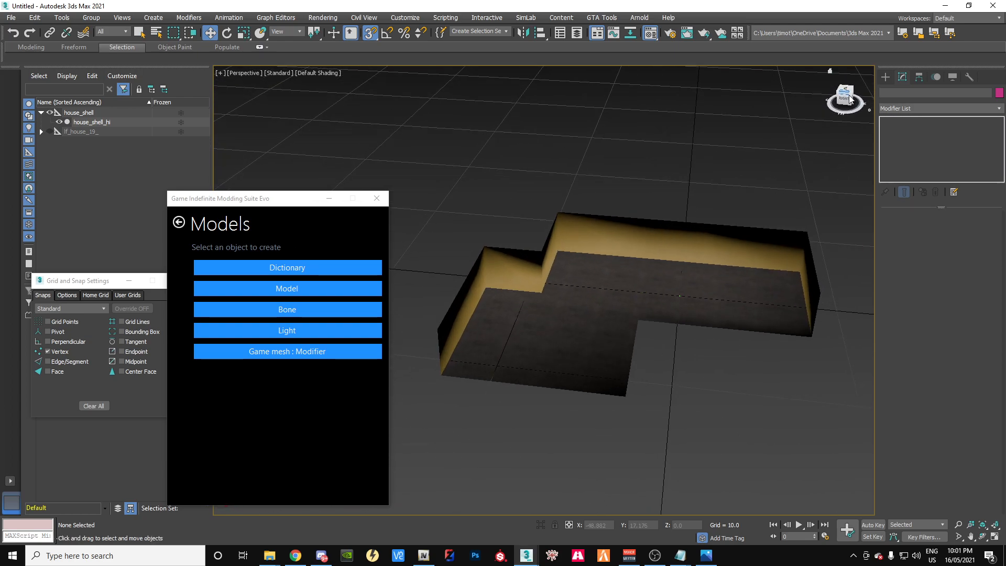
Step: Clone house_shell_hi as an instance and move the clone out of the house_shell hierarchy
click(92, 123)
right_click(93, 123)
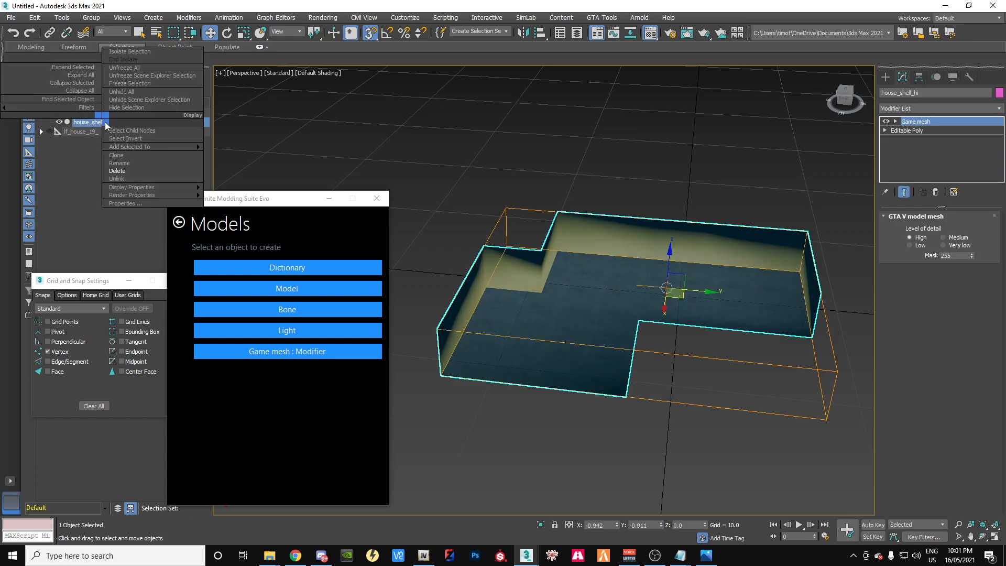
click(121, 156)
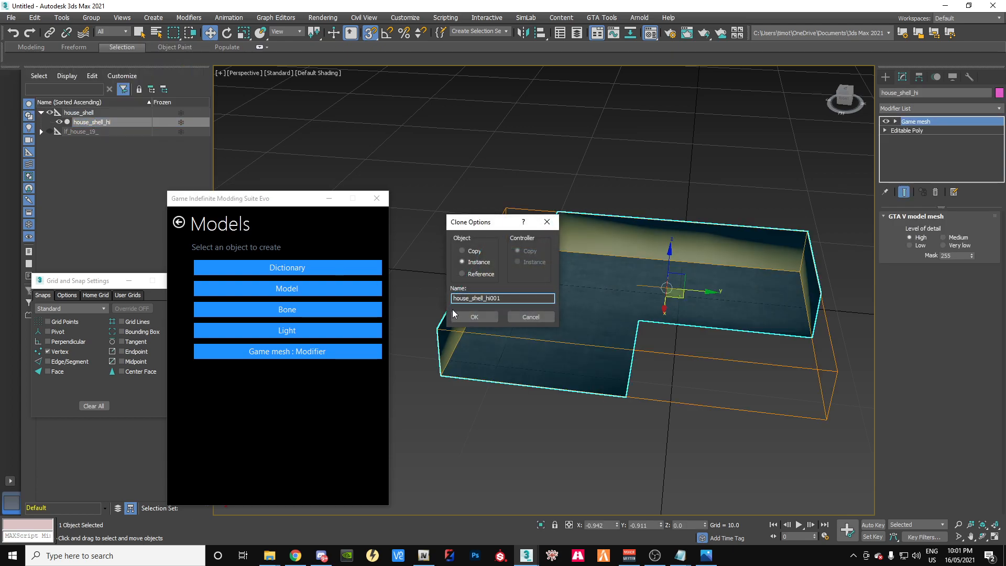
click(483, 316)
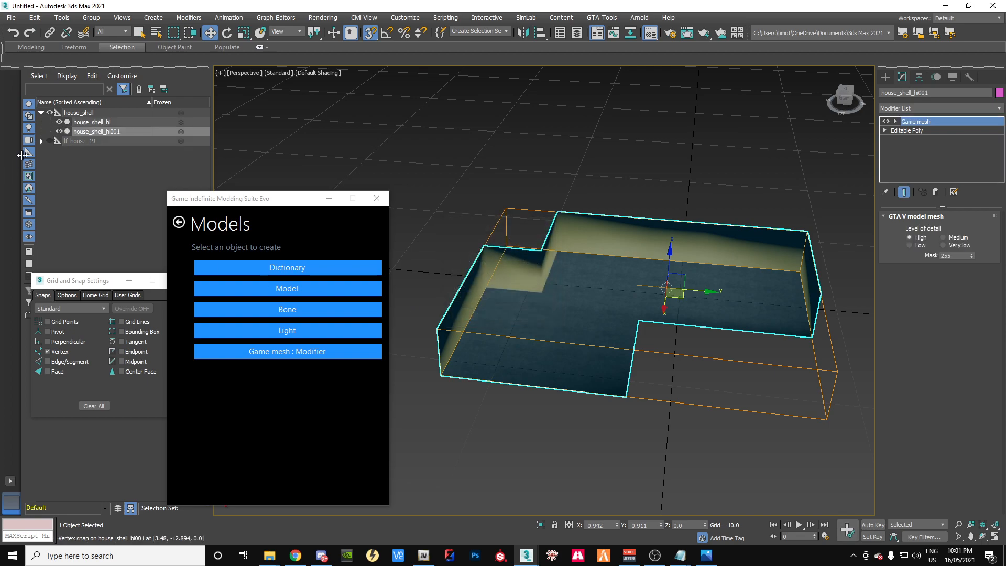
click(74, 174)
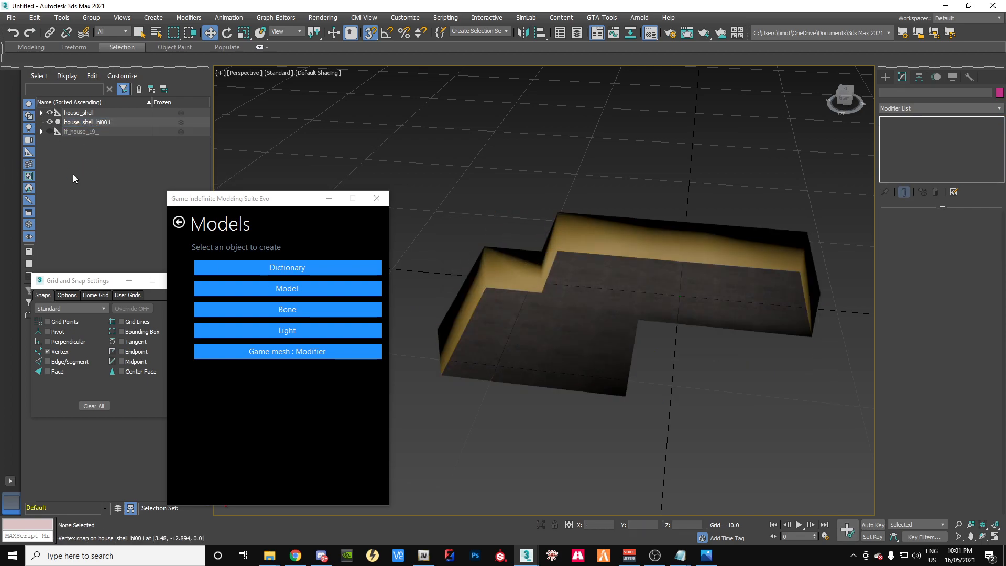
Step: Unparent lf_house_19__high from lf_house_19_ and delete both objects from the scene
click(41, 132)
drag(81, 142, 86, 169)
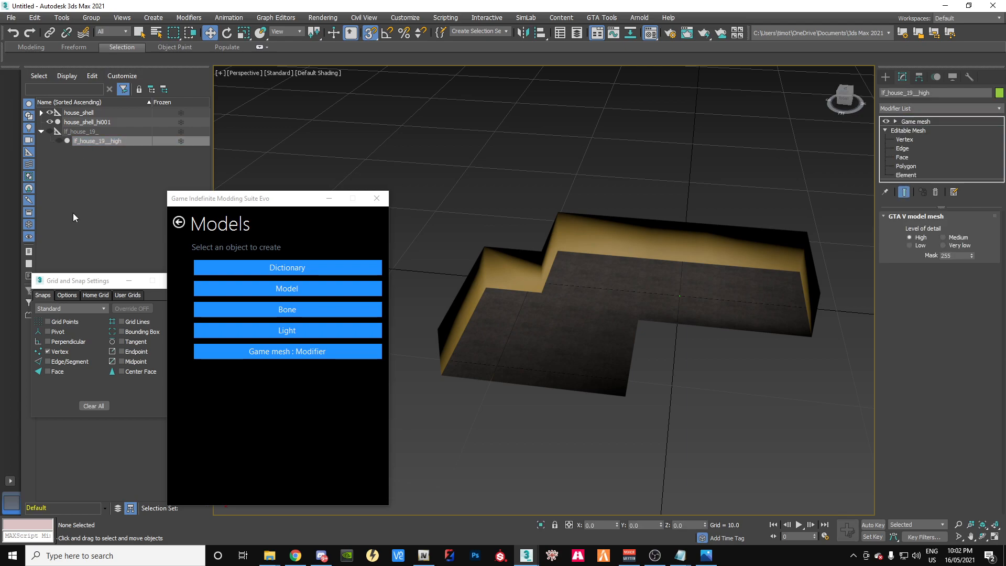
drag(73, 213, 73, 214)
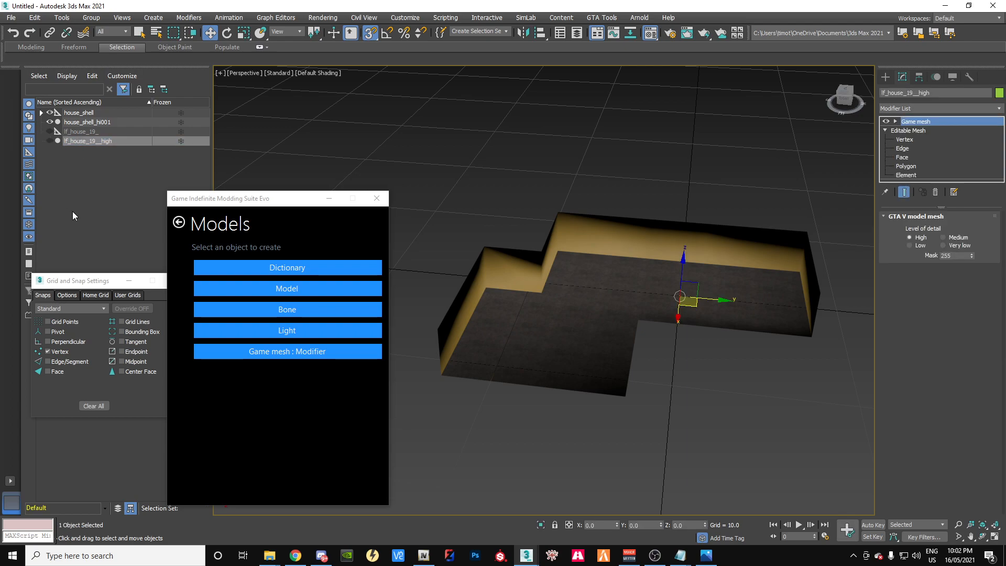
click(90, 166)
click(81, 141)
ctrl+click(80, 132)
right_click(104, 133)
click(113, 180)
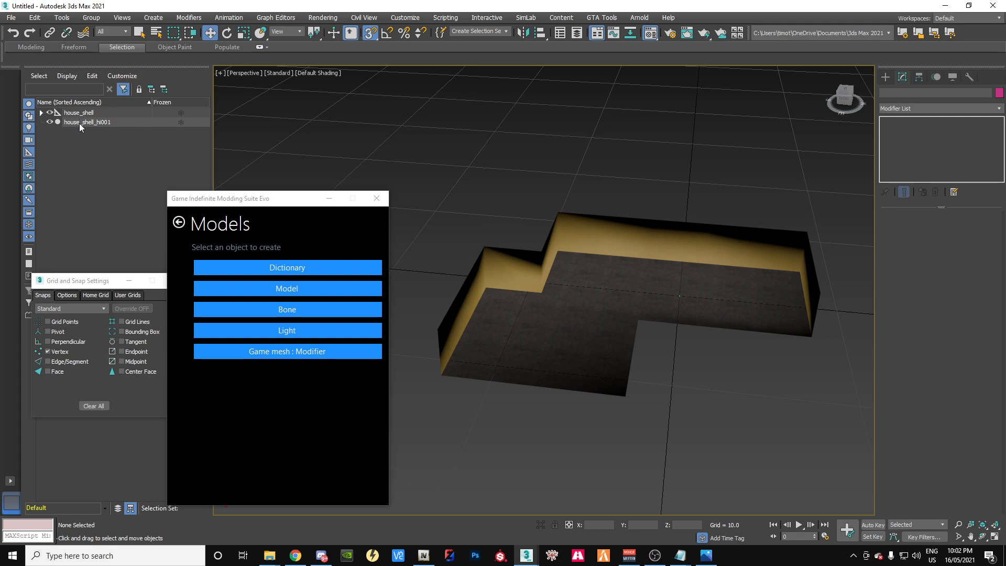
Step: Remove the Game mesh modifier from the cloned mesh house_shell_hi001, leaving its Editable Poly
click(41, 112)
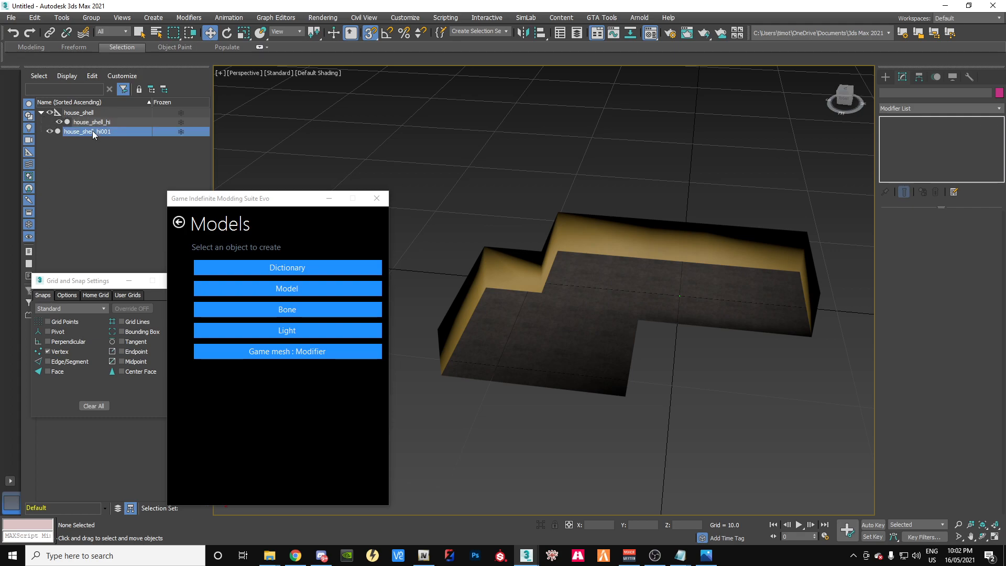
click(92, 131)
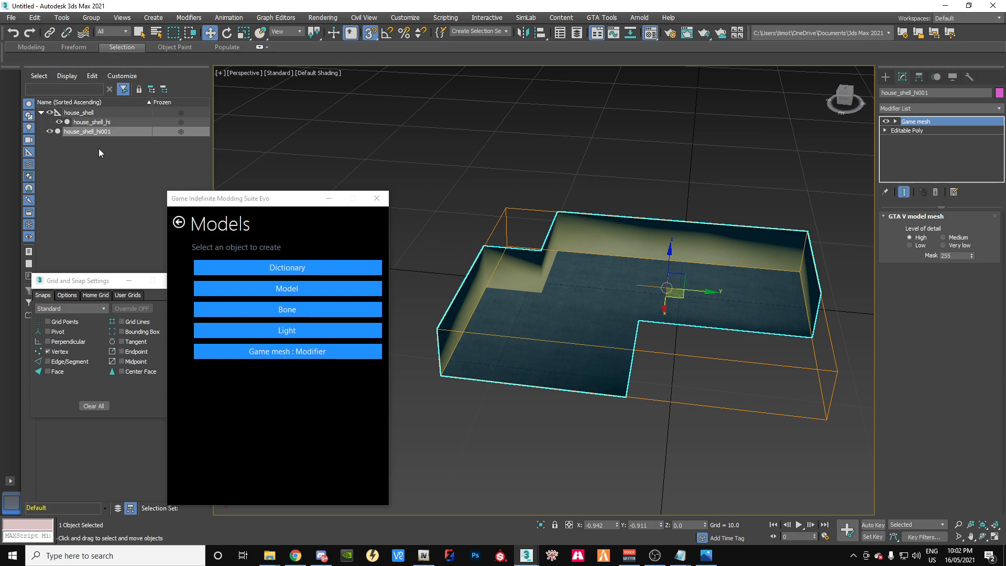
right_click(918, 121)
click(913, 152)
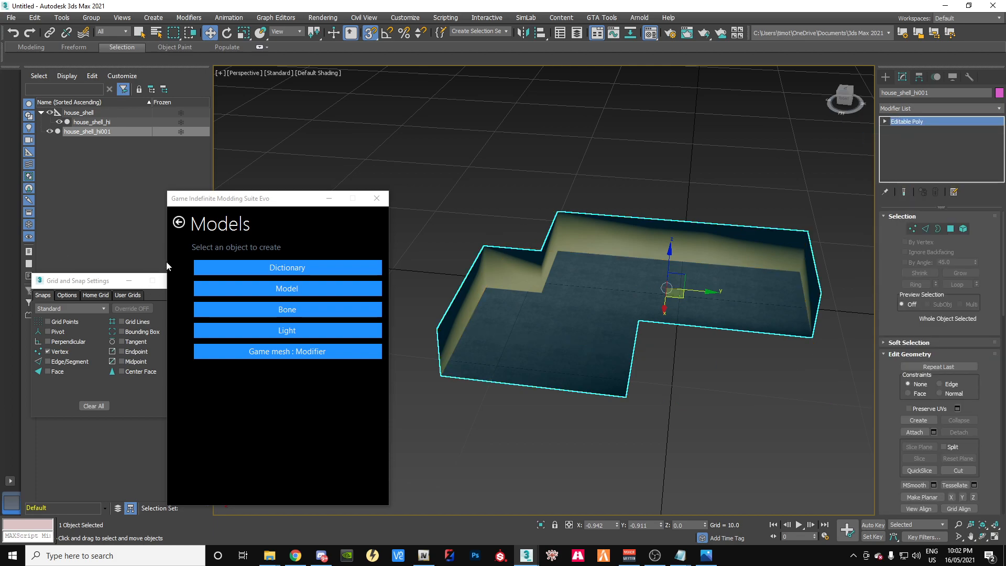
Step: Add the GTA V collision Mesh modifier to house_shell_hi001 from the Collisions category
click(179, 223)
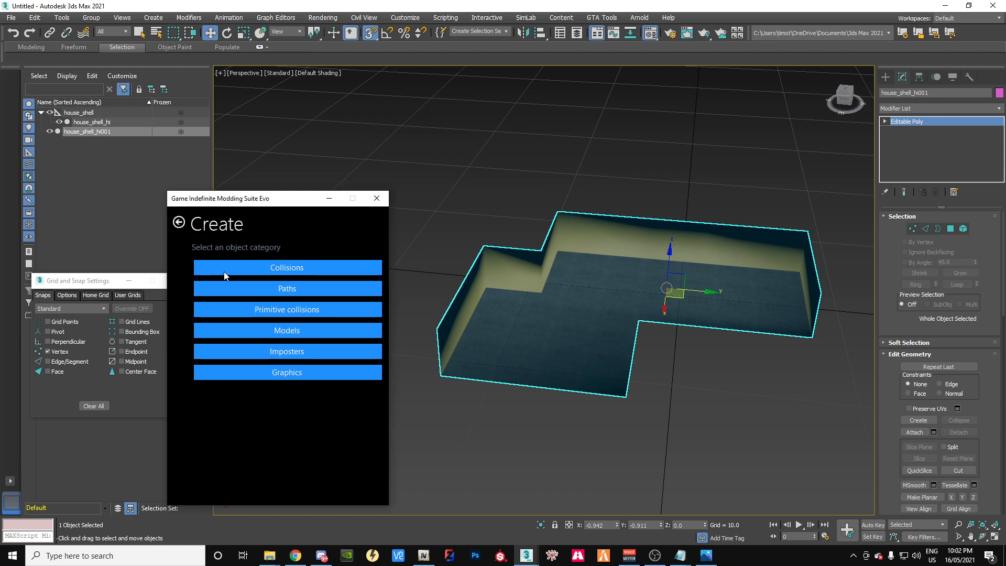
click(247, 269)
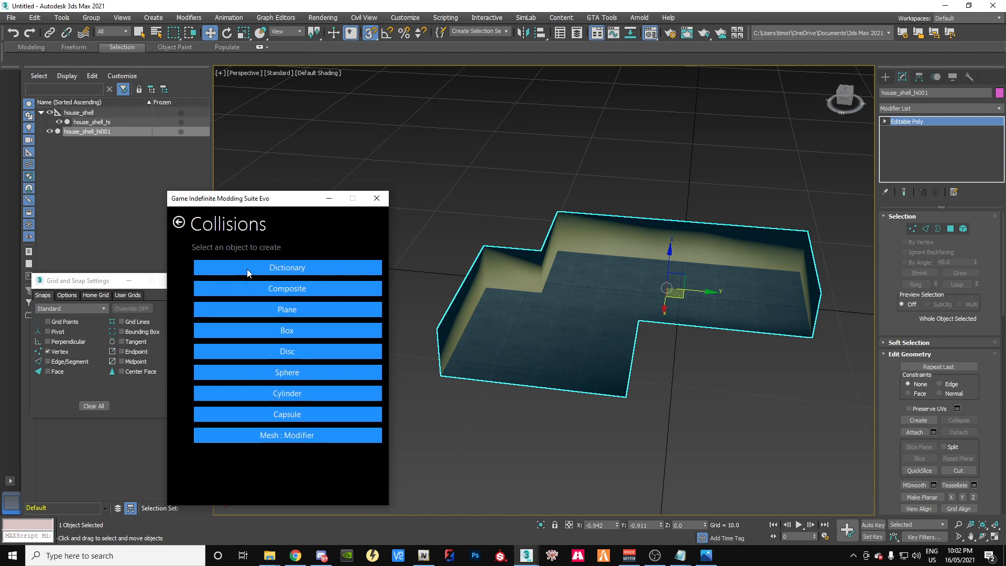
click(291, 435)
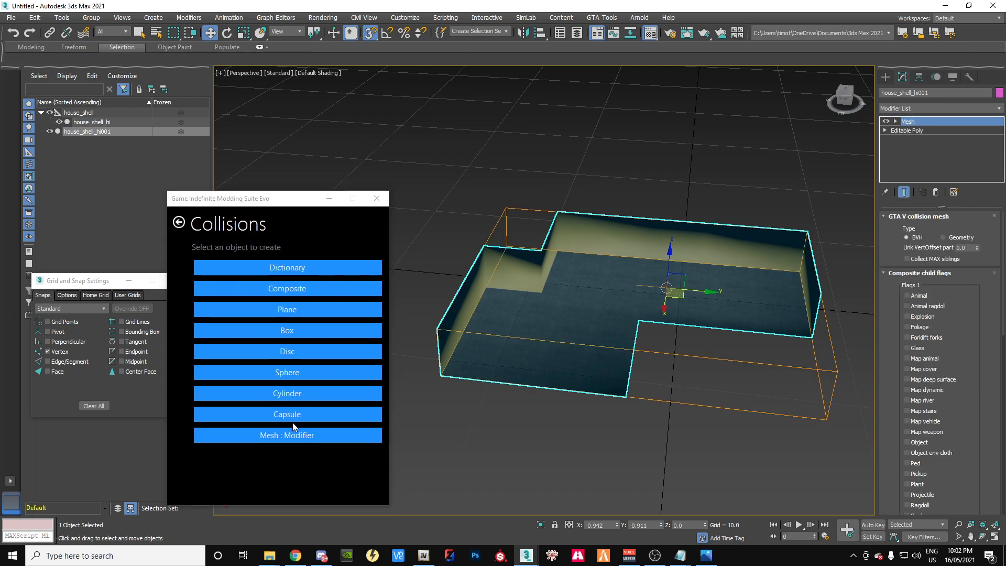
Step: Create a GTA V collision Composite helper in the scene and rename it house_col
click(290, 289)
click(534, 187)
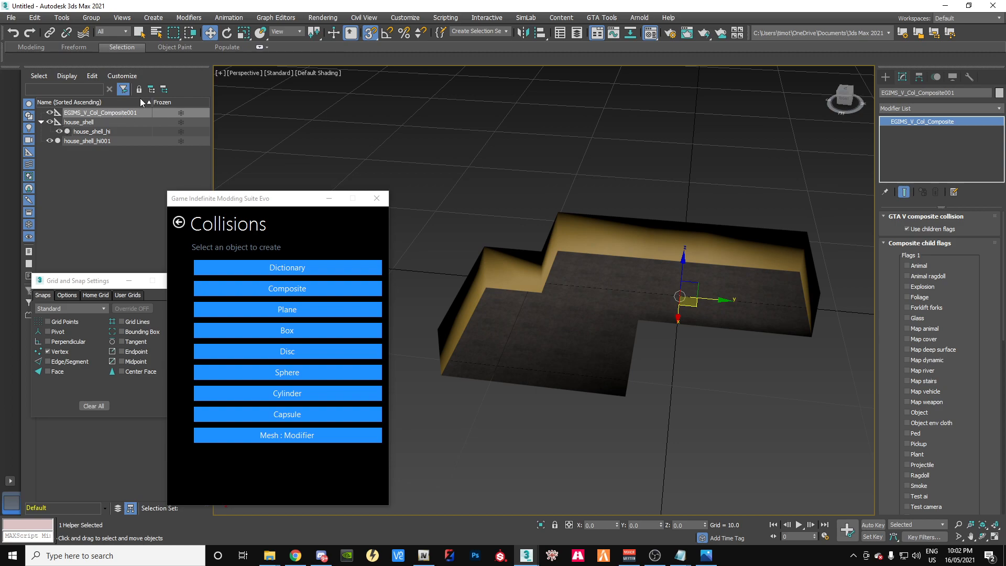
click(123, 112)
text(house_col)
key(Return)
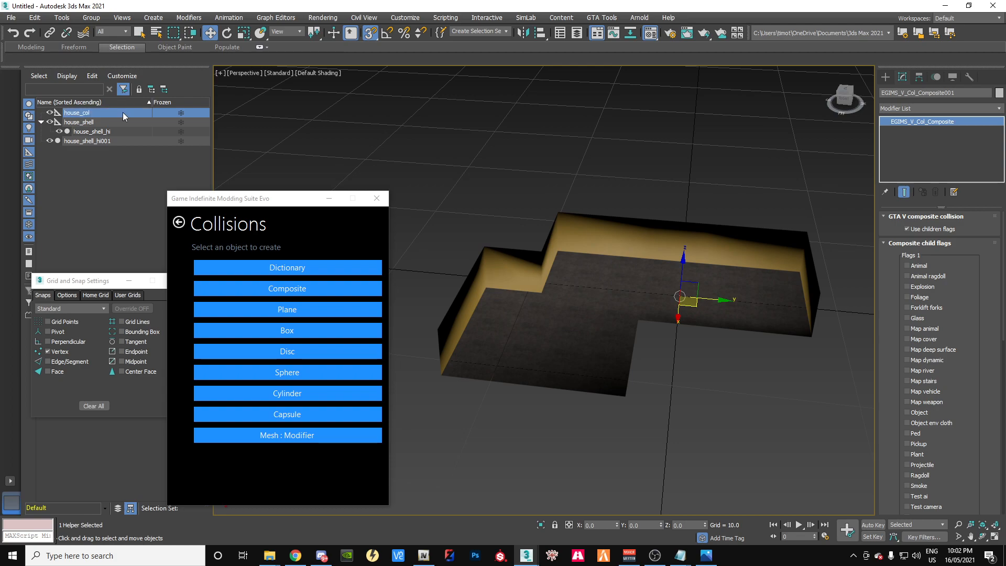
Step: Parent house_shell_hi001 to the house_col composite and rename the mesh 0x1
drag(74, 140, 79, 114)
click(103, 122)
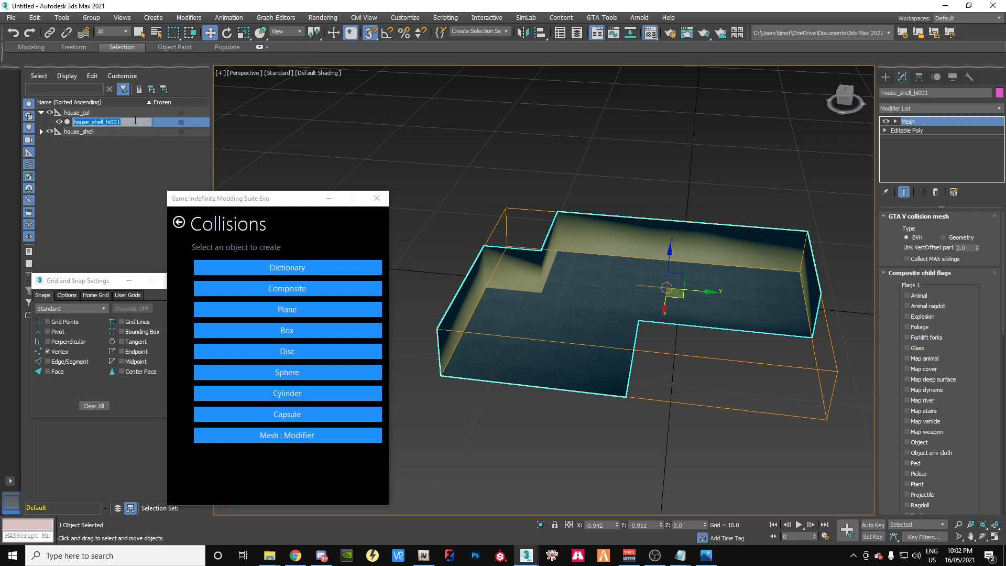
text(hou)
key(Return)
click(41, 134)
click(77, 122)
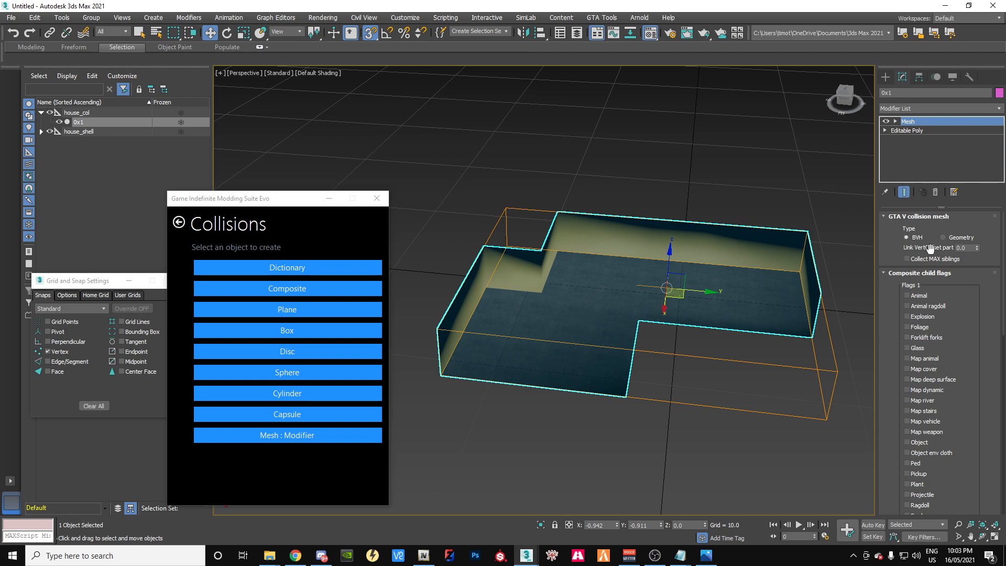
Step: Enable the Map animal, Map cover, Map dynamic, Map vehicle and Map weapon collision flags under Flags 1 for 0x1
mouse_move(999, 272)
mouse_down()
mouse_move(990, 468)
mouse_move(1001, 426)
mouse_move(977, 328)
mouse_move(984, 274)
mouse_up()
scroll(889, 278, down, 3)
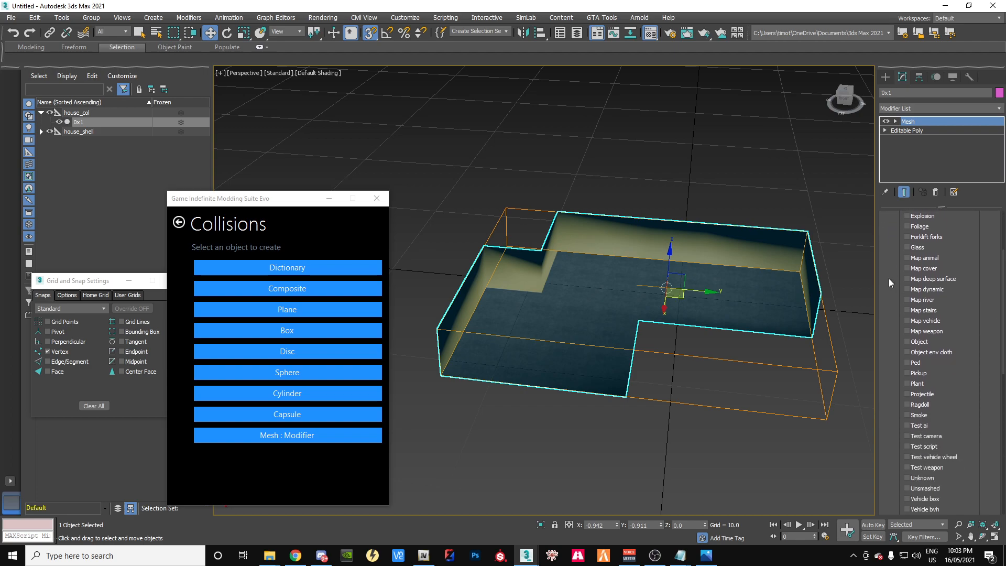
click(906, 259)
click(907, 269)
click(908, 331)
scroll(1002, 356, down, 2)
scroll(1003, 356, up, 3)
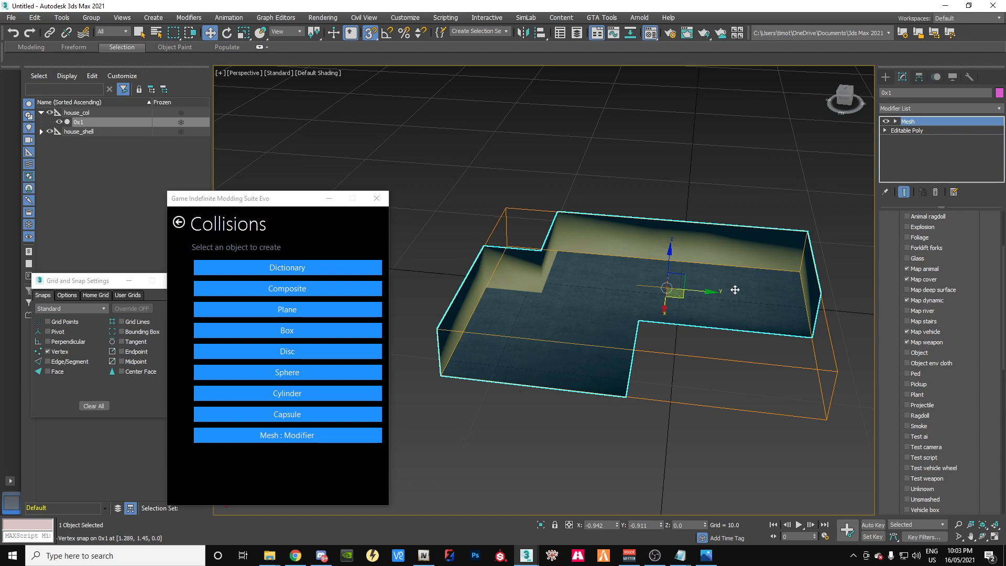
scroll(1002, 292, down, 2)
scroll(939, 356, down, 6)
scroll(938, 361, up, 2)
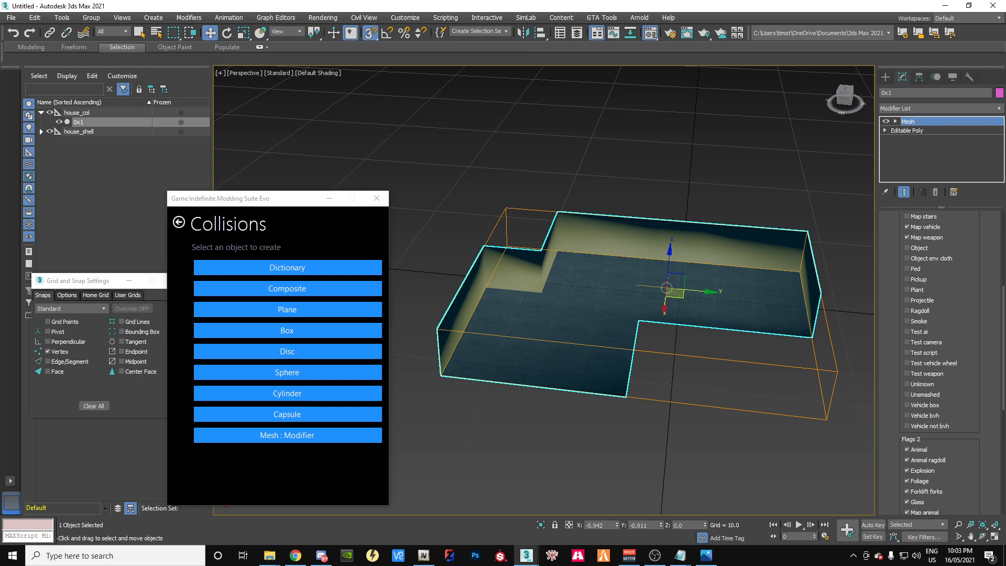
scroll(938, 362, up, 3)
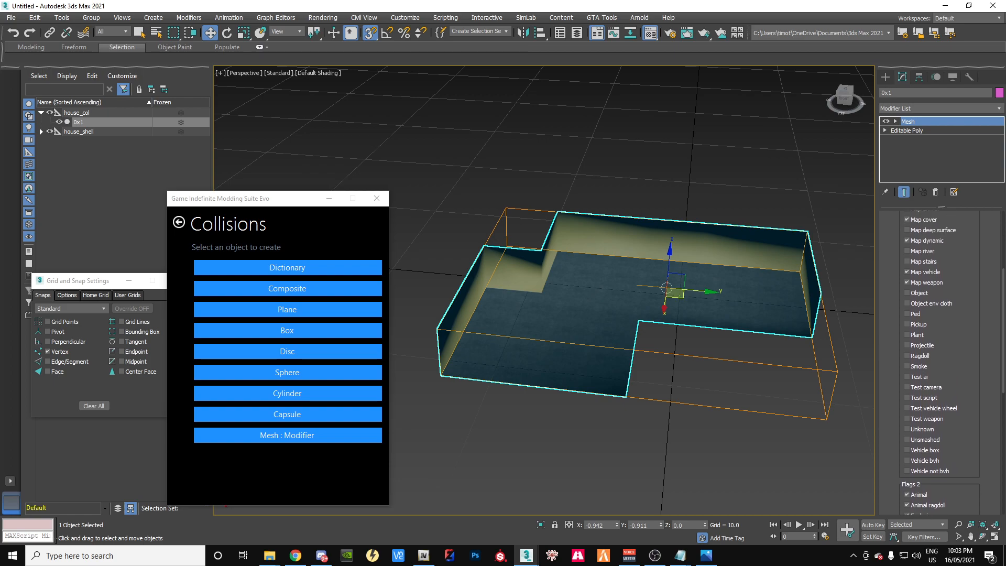
scroll(938, 362, up, 1)
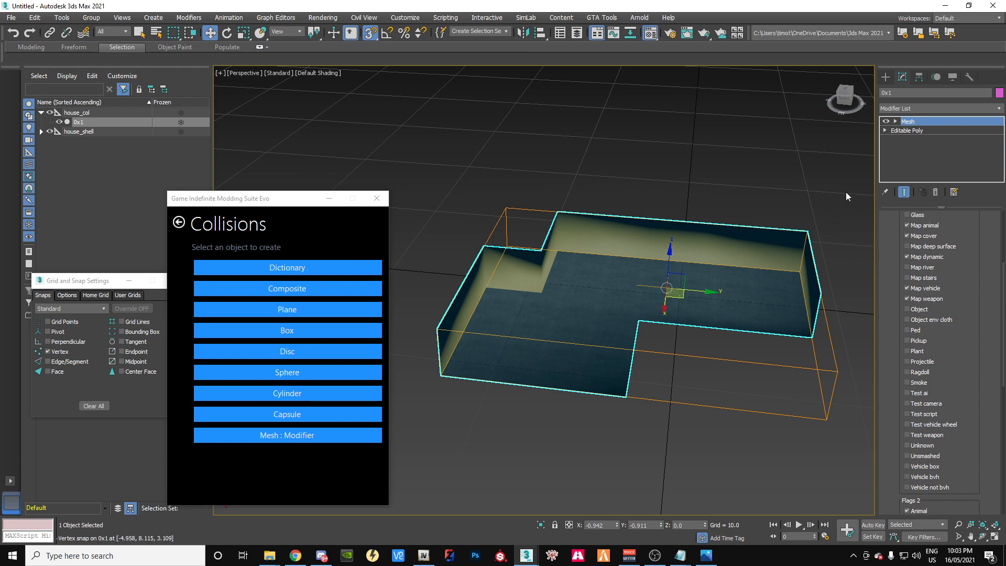
mouse_move(849, 104)
mouse_down()
mouse_move(828, 79)
mouse_move(805, 104)
mouse_up()
mouse_move(535, 325)
alt+middle_down()
mouse_move(650, 330)
mouse_move(602, 277)
mouse_move(734, 346)
mouse_move(791, 320)
mouse_move(891, 309)
alt+middle_up()
alt+middle_drag(629, 314, 747, 350)
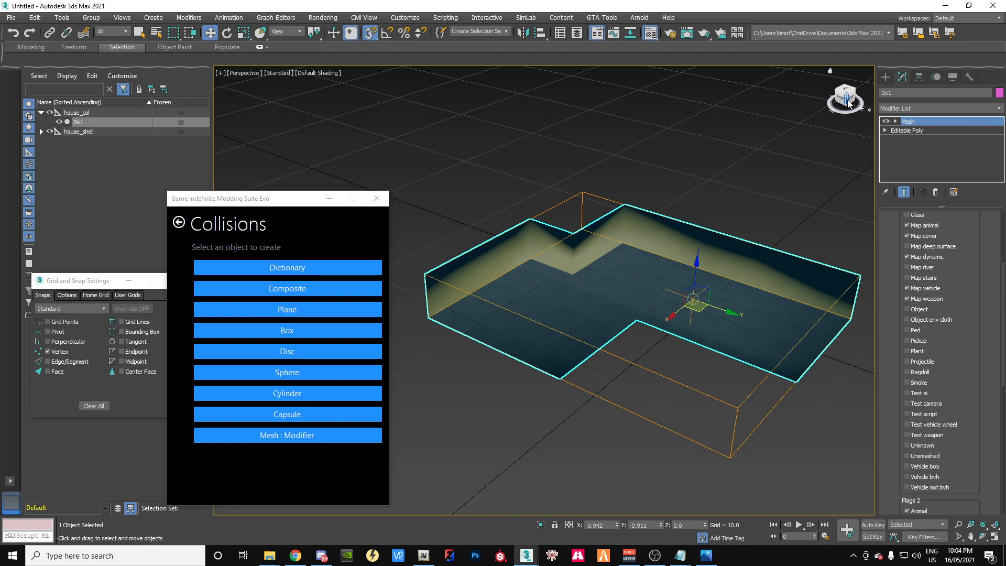
drag(845, 101, 776, 89)
mouse_move(641, 297)
alt+middle_down()
mouse_move(566, 316)
mouse_move(572, 273)
mouse_move(602, 277)
mouse_move(603, 298)
mouse_move(644, 296)
mouse_move(650, 278)
mouse_move(650, 301)
mouse_move(650, 272)
mouse_move(650, 304)
mouse_move(629, 307)
alt+middle_up()
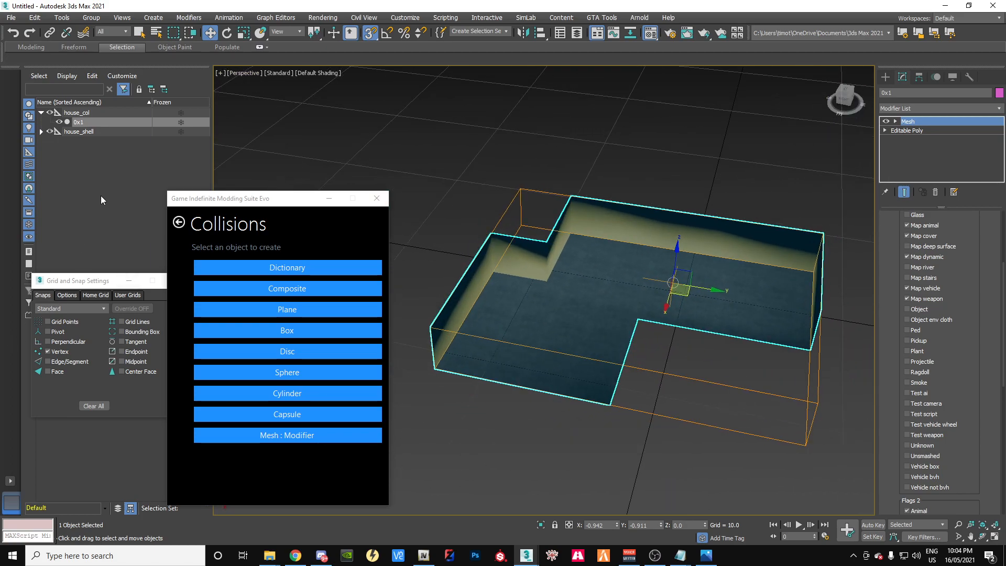
Step: Embed the game material textures for both house_col and house_shell with GIMS tools
click(78, 113)
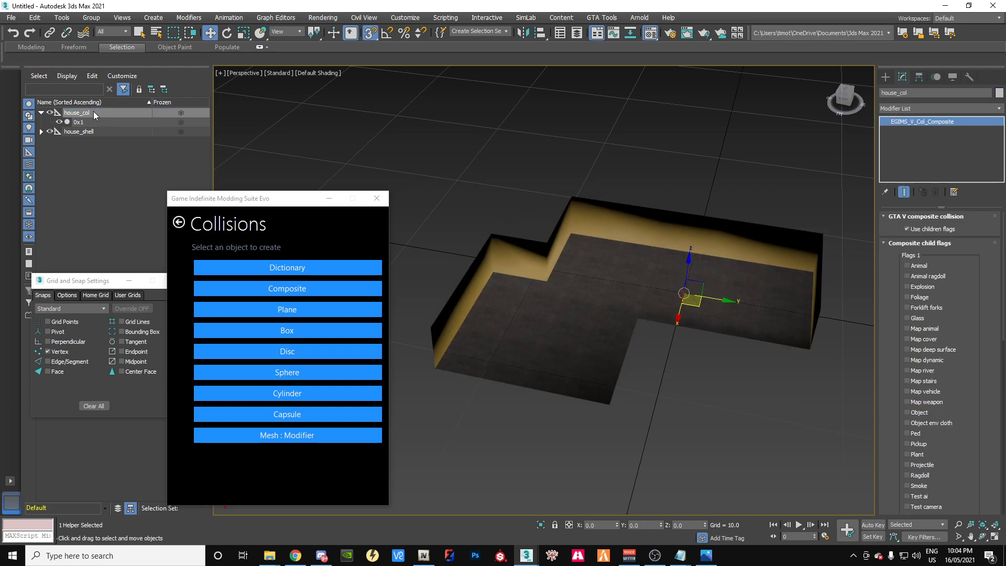
click(178, 223)
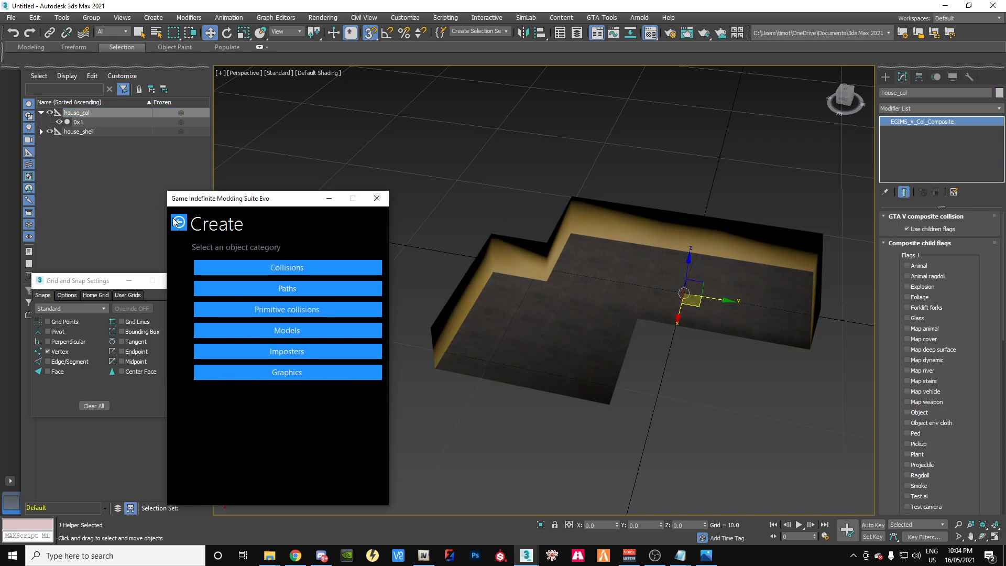
click(181, 229)
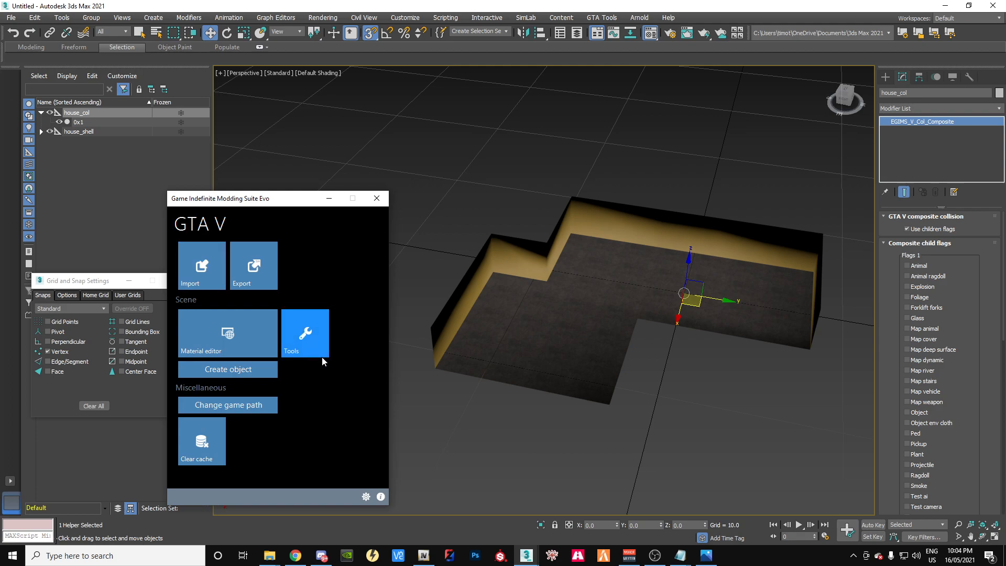
click(306, 345)
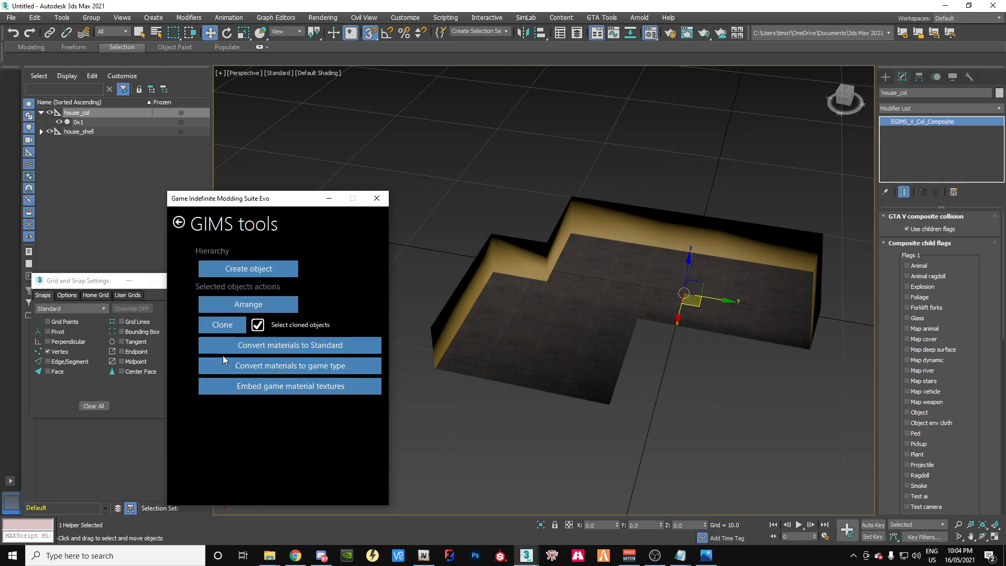
click(245, 385)
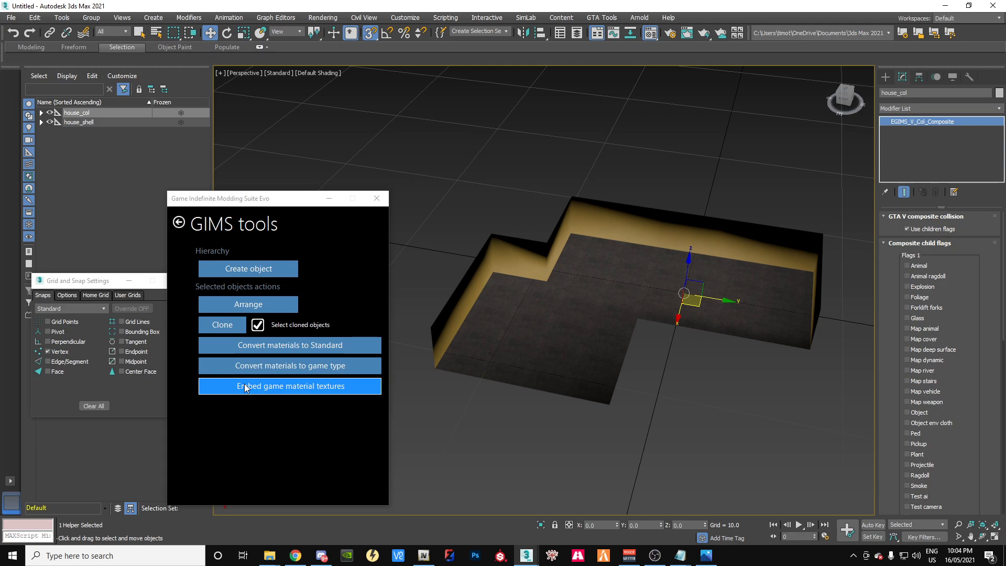
click(87, 122)
click(250, 387)
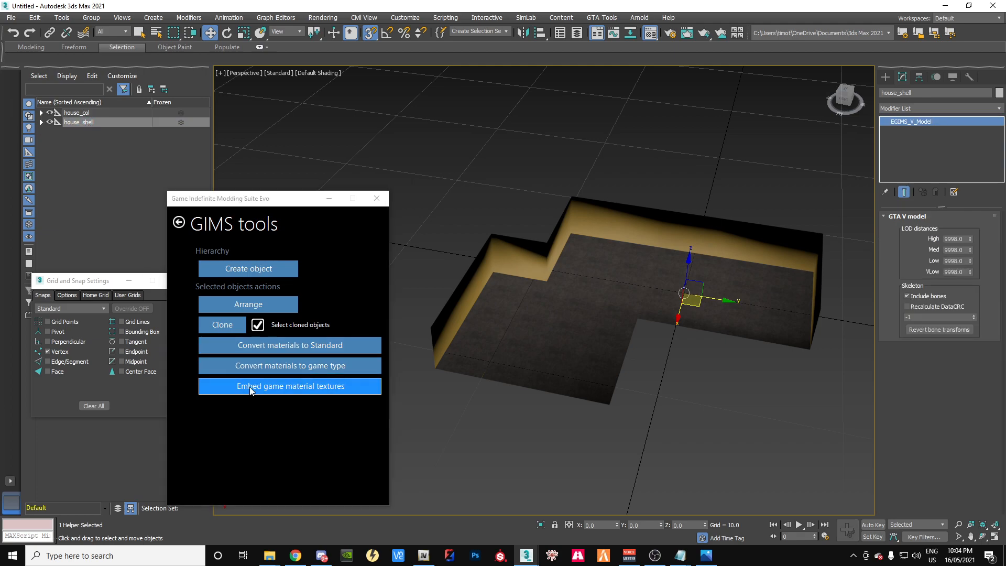
click(76, 113)
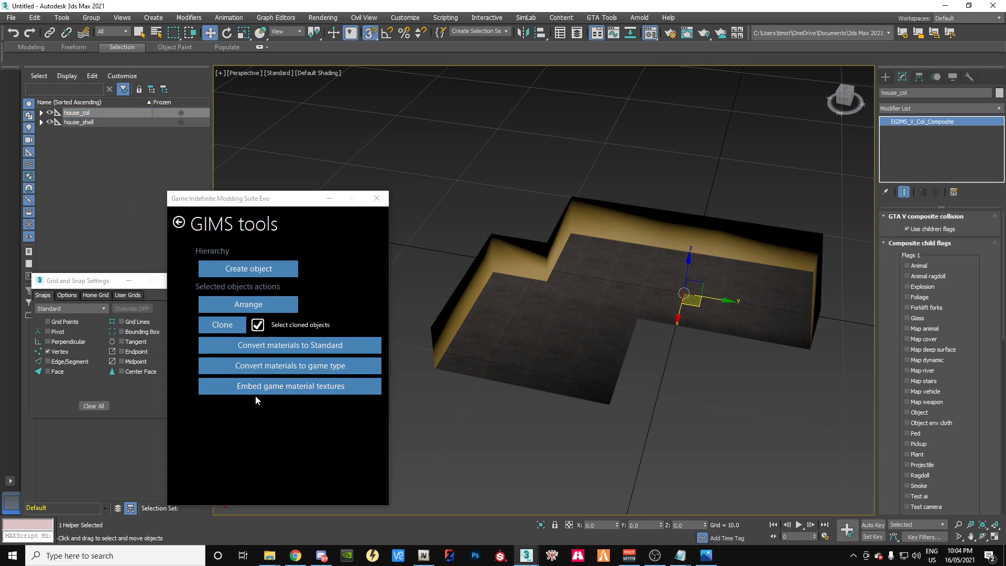
click(79, 124)
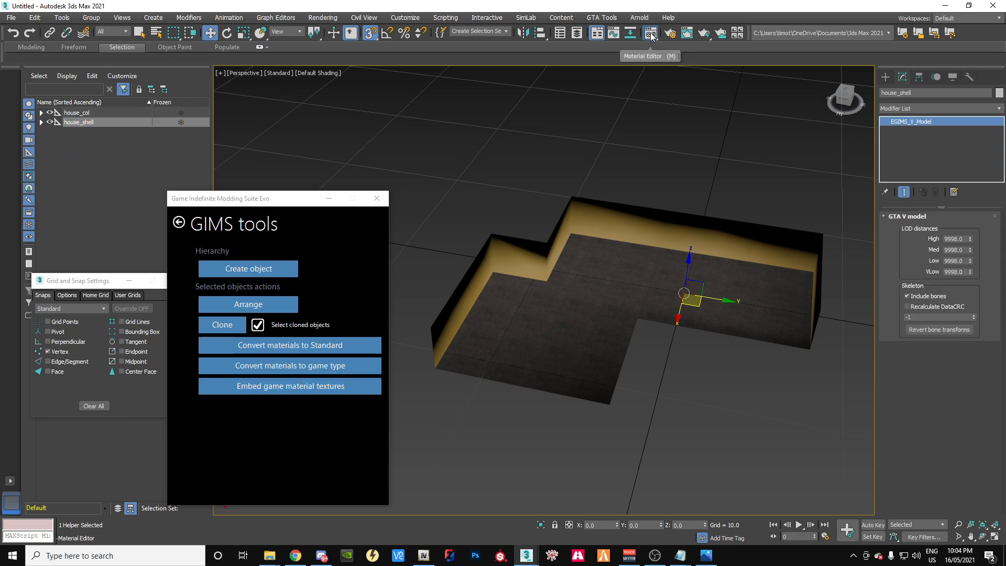
Step: Open the GIMS V material editor and load the materials of the house_shell_hi mesh
click(178, 222)
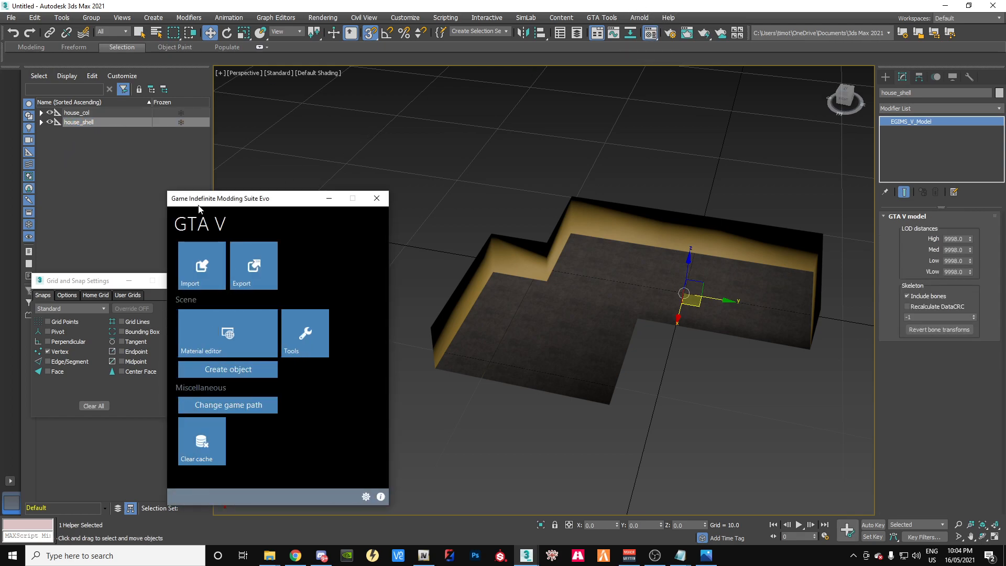
drag(205, 205, 128, 199)
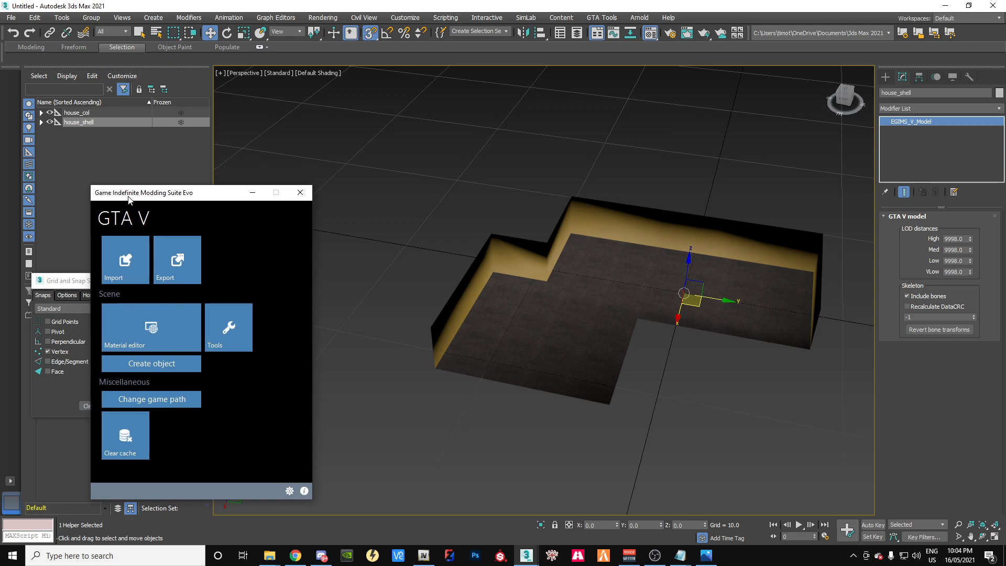
click(146, 331)
drag(505, 128, 444, 141)
click(43, 122)
click(42, 122)
click(90, 132)
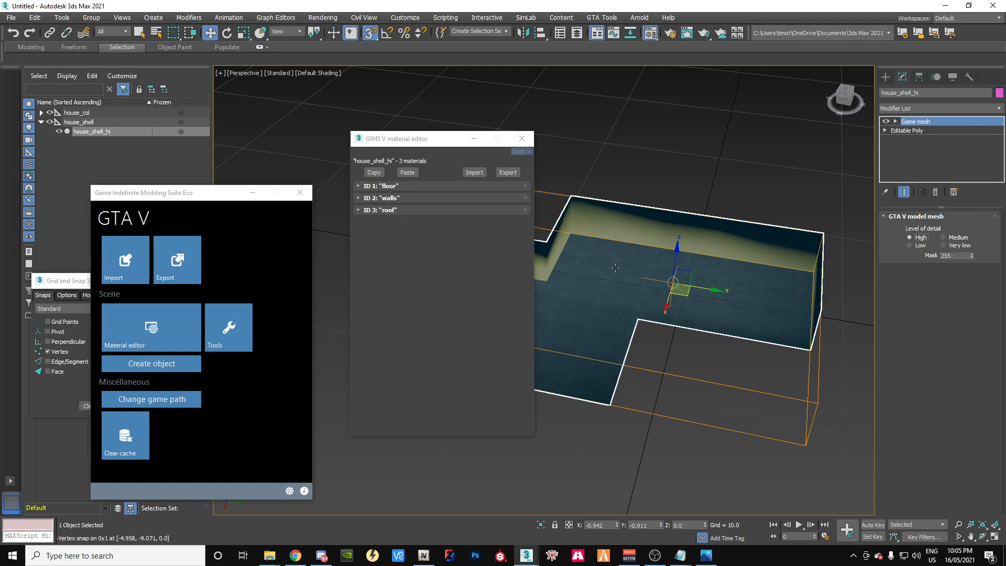
Step: Expand the floor, walls and roof materials of house_shell_hi and check the floor's Bump Texture embed setting
click(358, 187)
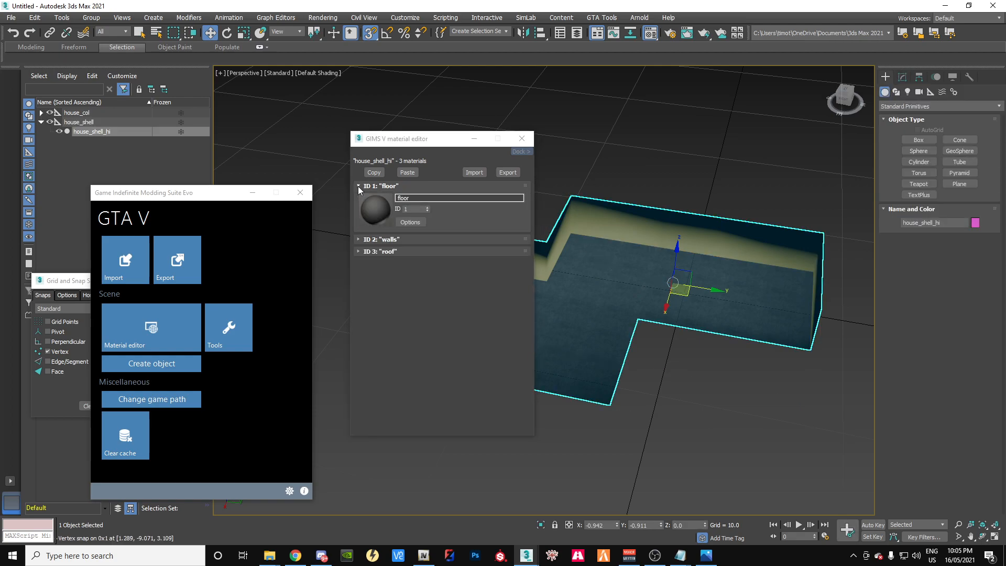
click(358, 239)
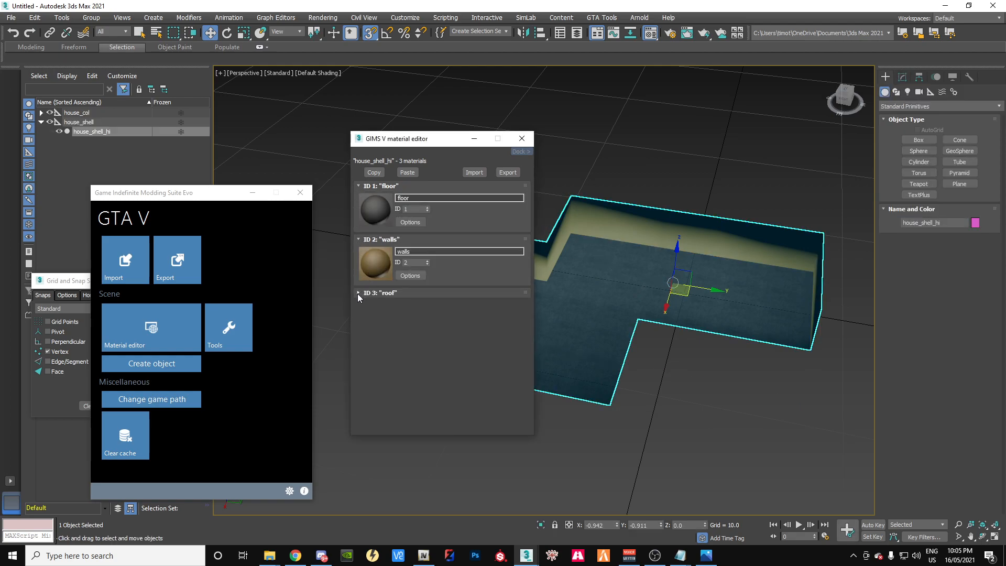
click(358, 292)
click(410, 222)
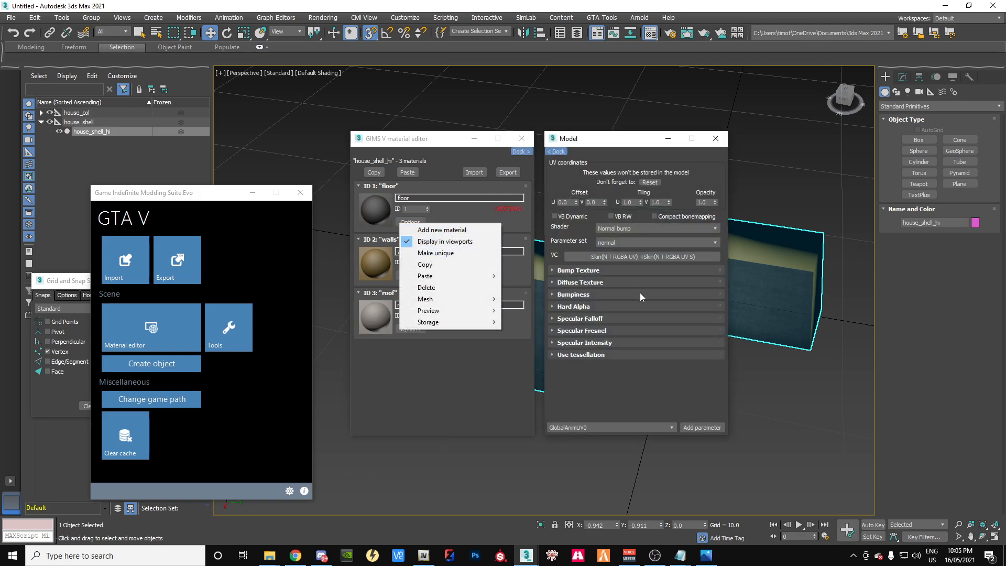
click(552, 271)
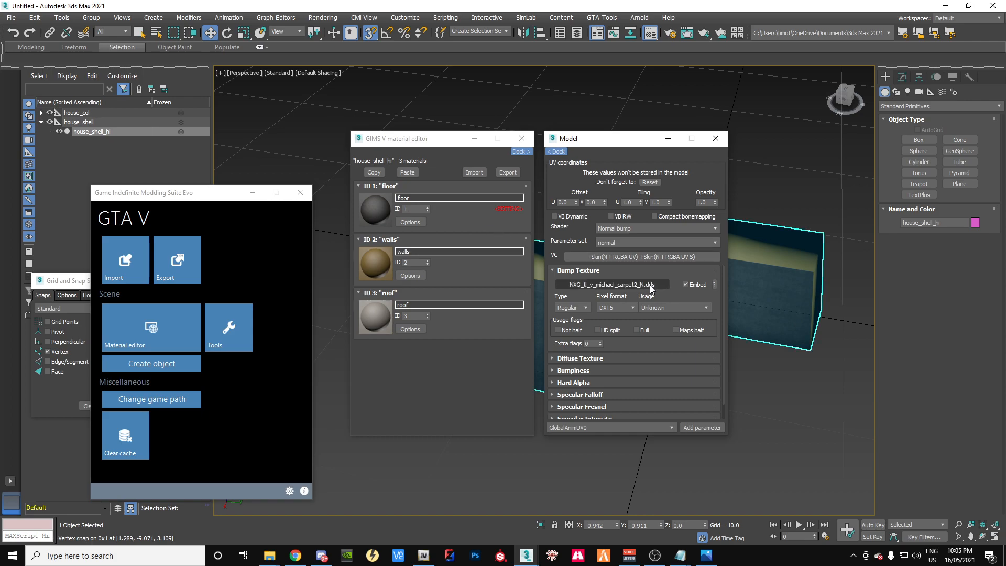
Step: Check the Bump Texture embed setting of the floor material on the 0x1 collision mesh
click(76, 112)
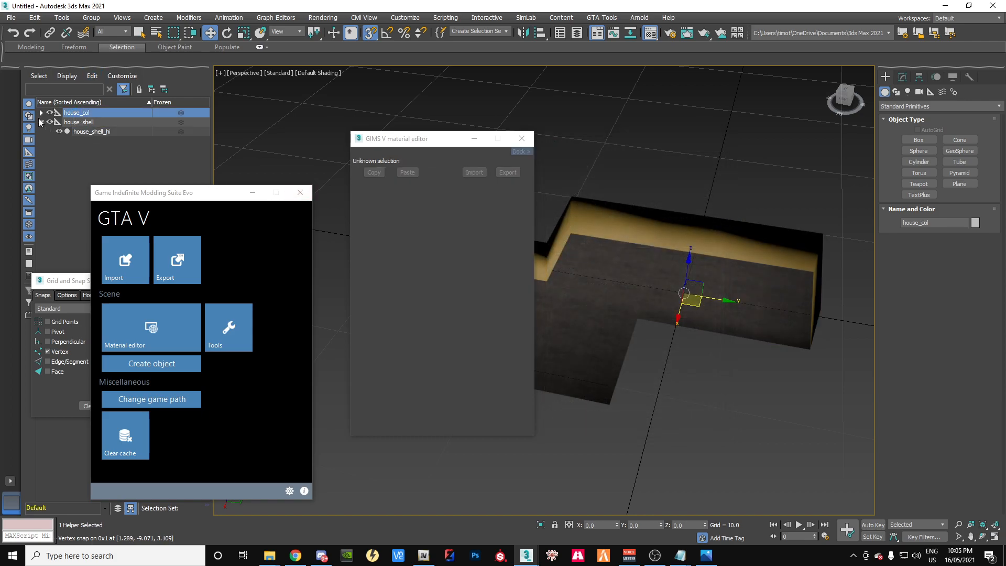
click(41, 112)
click(78, 122)
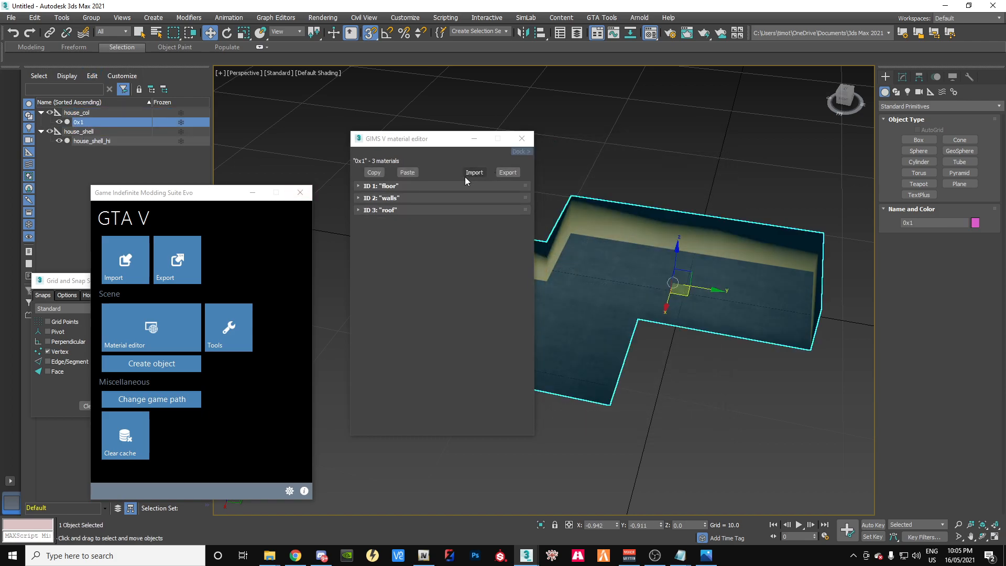
click(448, 186)
click(407, 224)
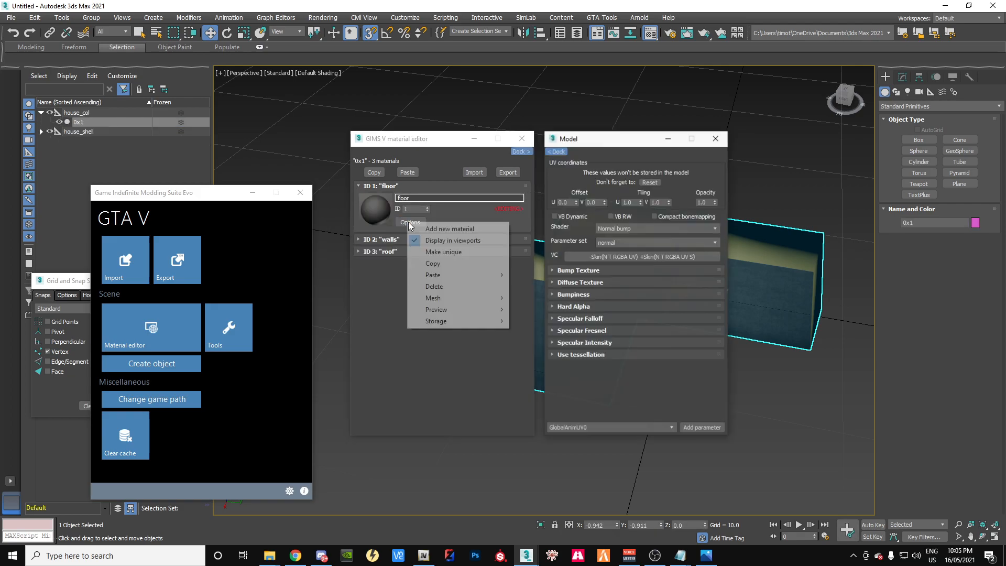
click(556, 271)
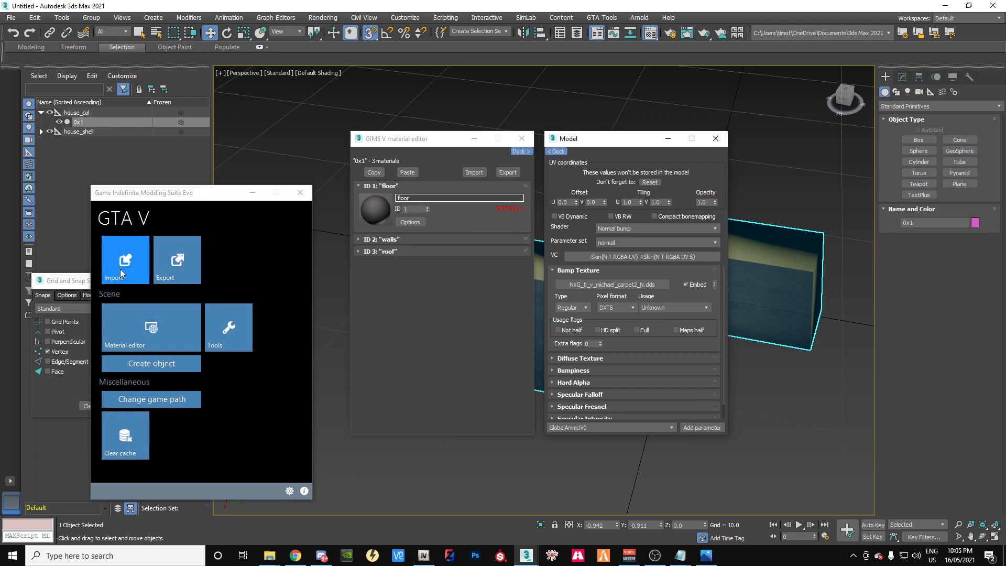
Step: Export the house_shell model and house_col collision composite into the lf_house_19_ folder inside 3dsmax_export
click(181, 262)
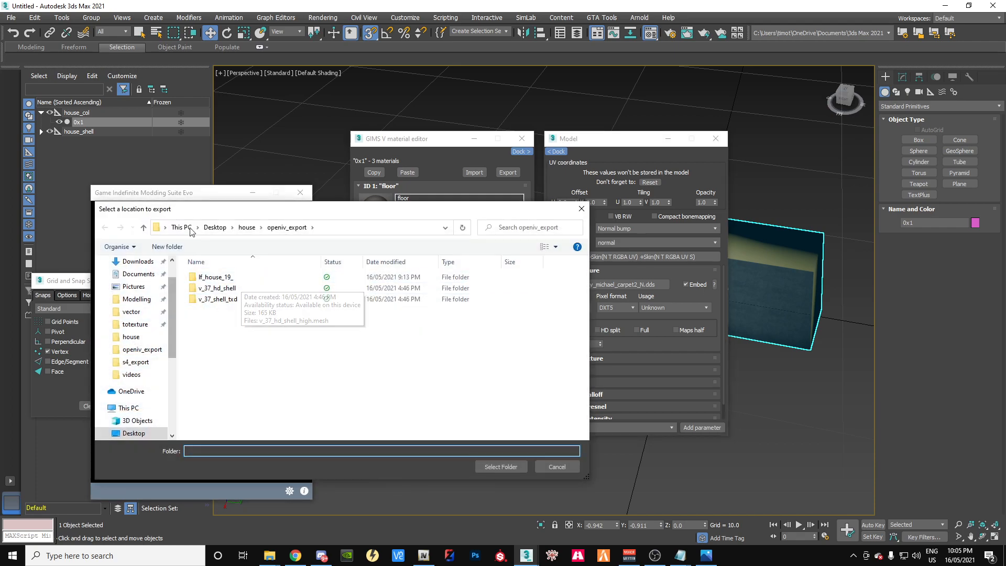
click(247, 228)
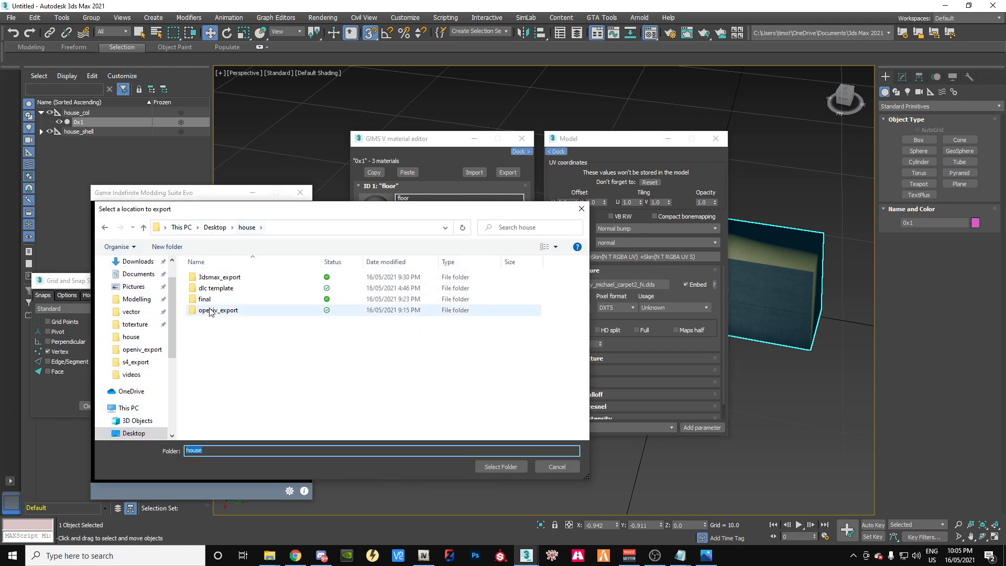
double_click(219, 277)
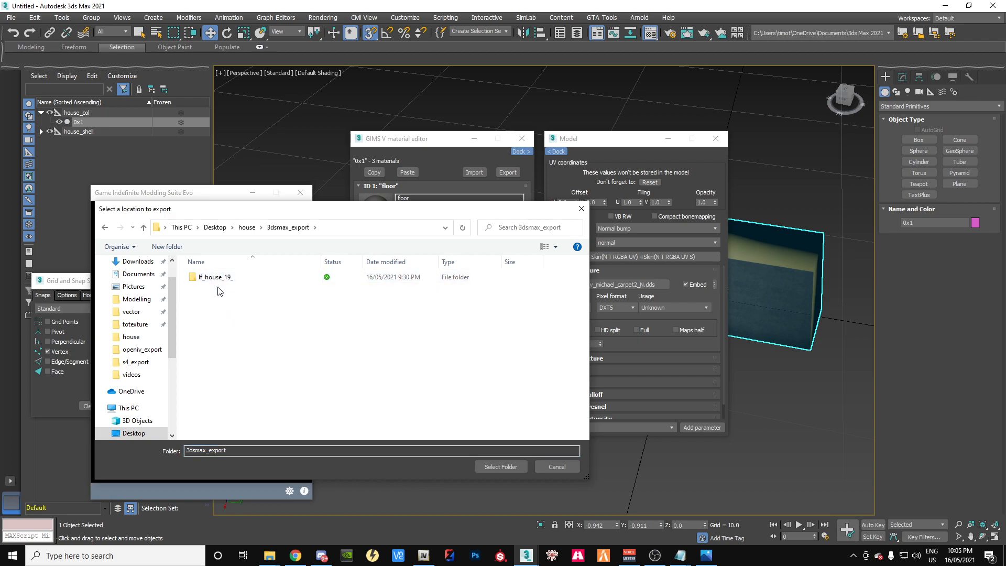
click(221, 277)
key(Return)
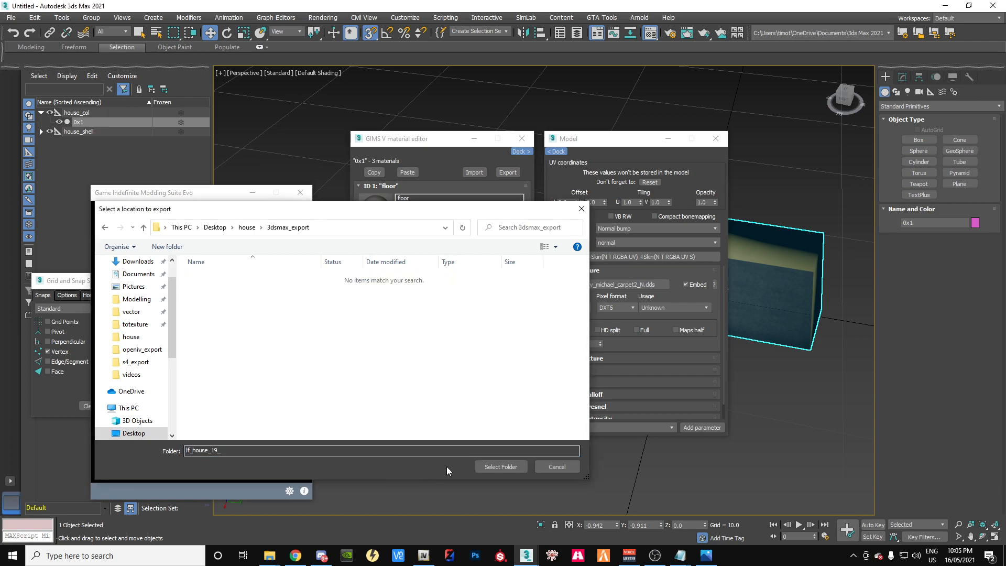
click(501, 467)
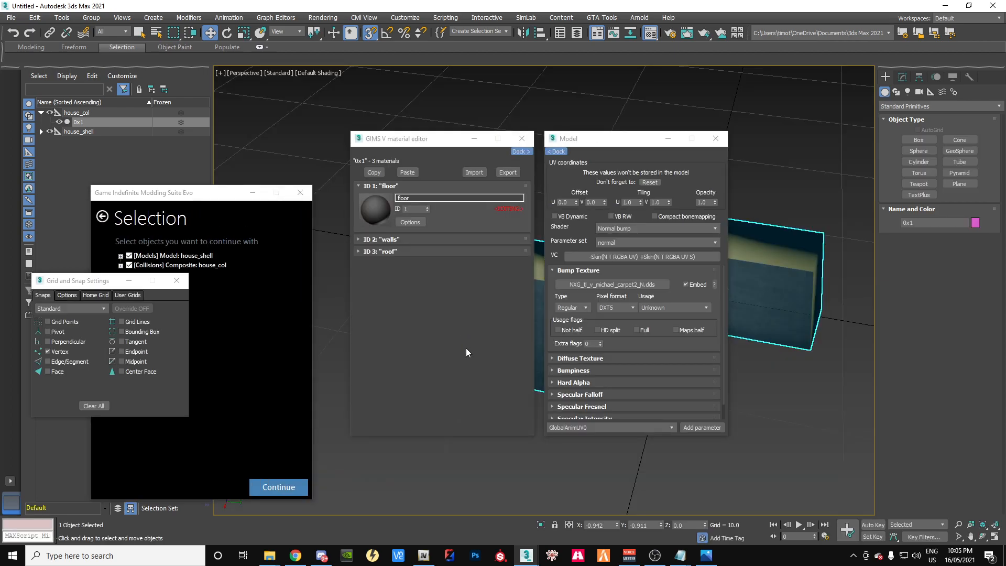
drag(181, 197, 281, 106)
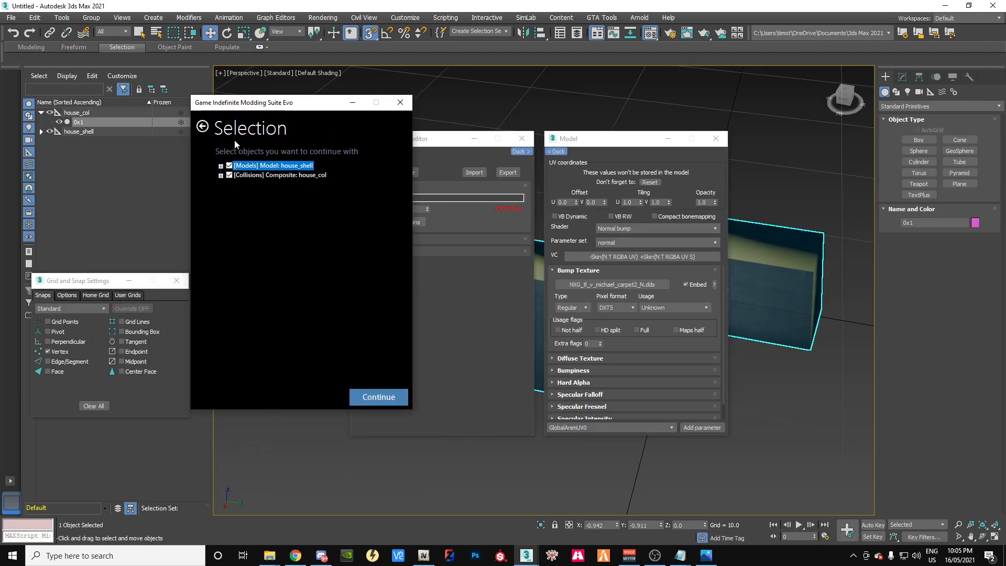
click(222, 165)
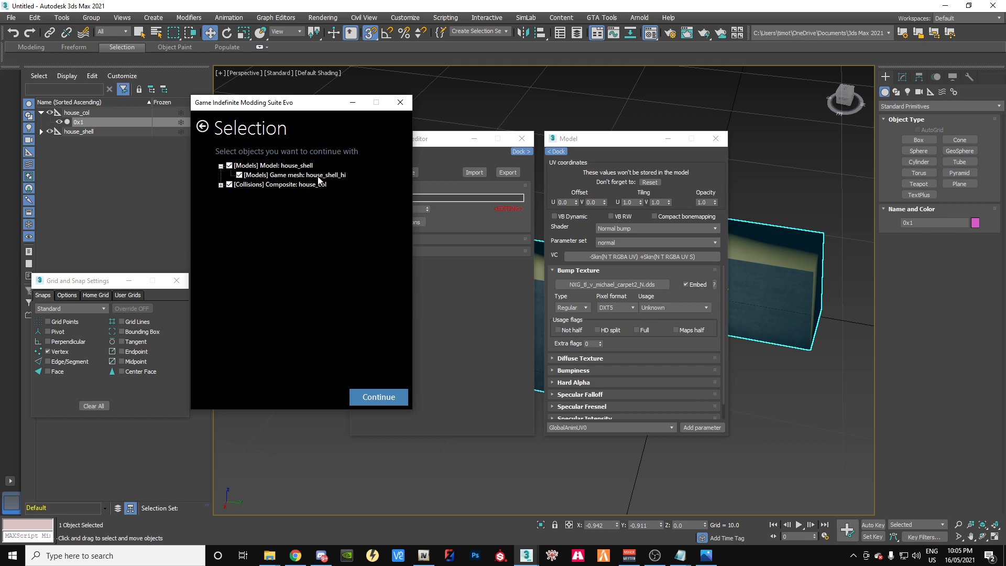
click(221, 185)
click(388, 395)
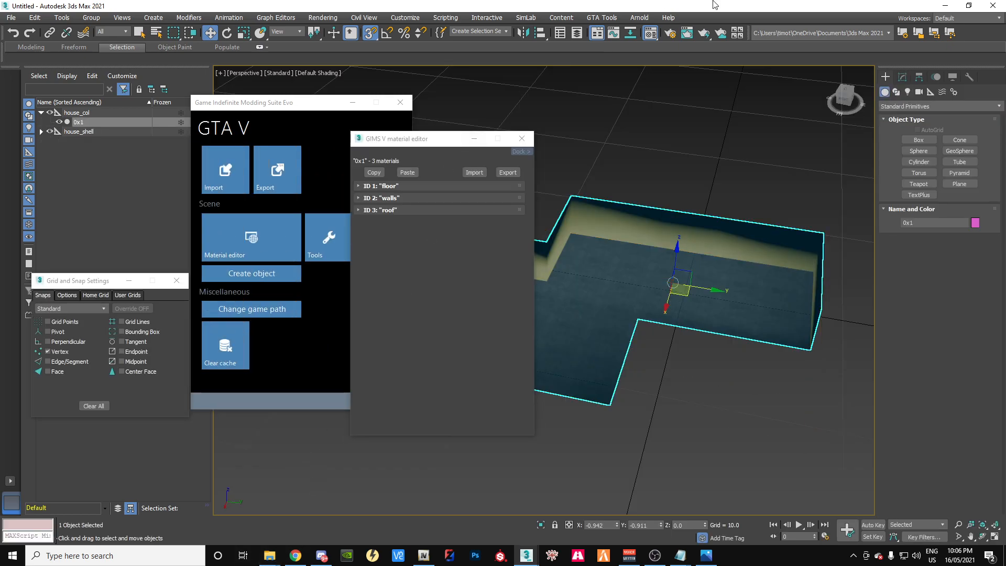
Step: Close the GIMS V material editor and save the scene as houser.max in the desktop's house folder
click(523, 140)
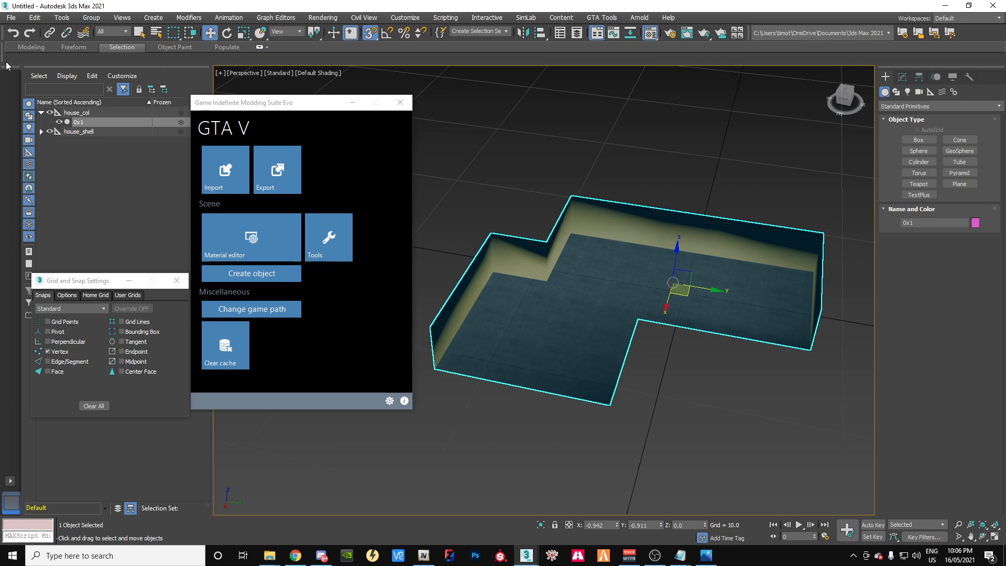
click(11, 17)
click(21, 97)
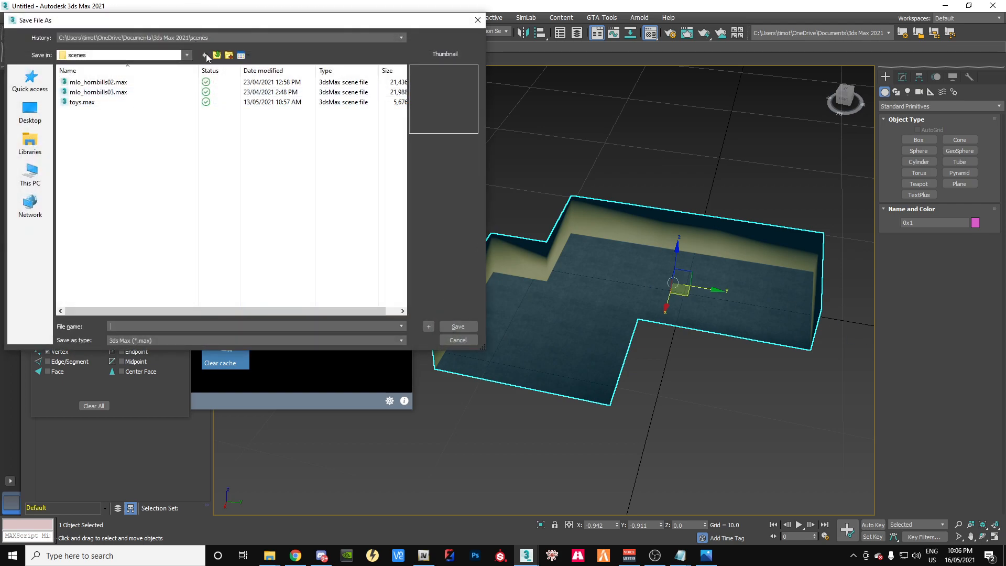
click(30, 110)
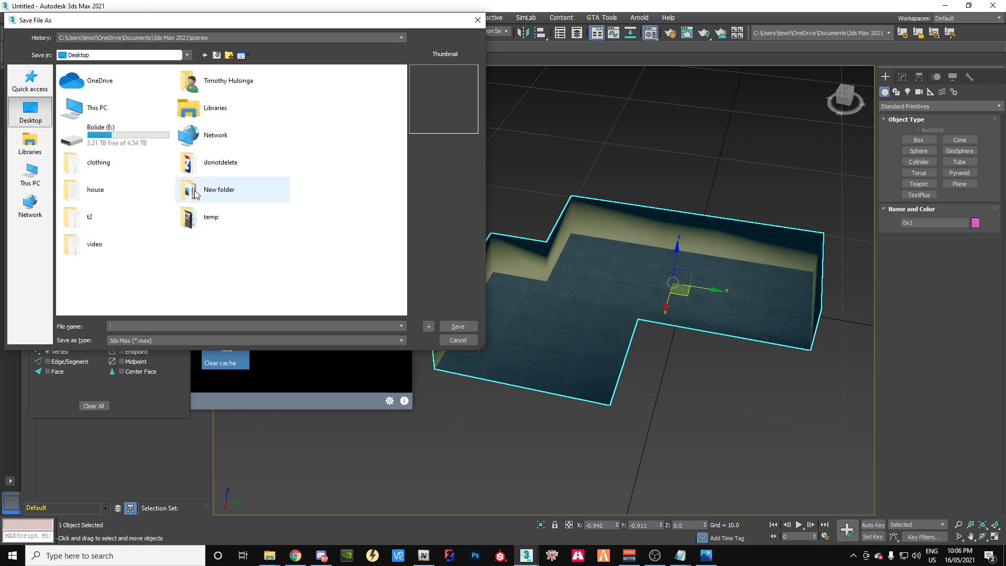
double_click(117, 198)
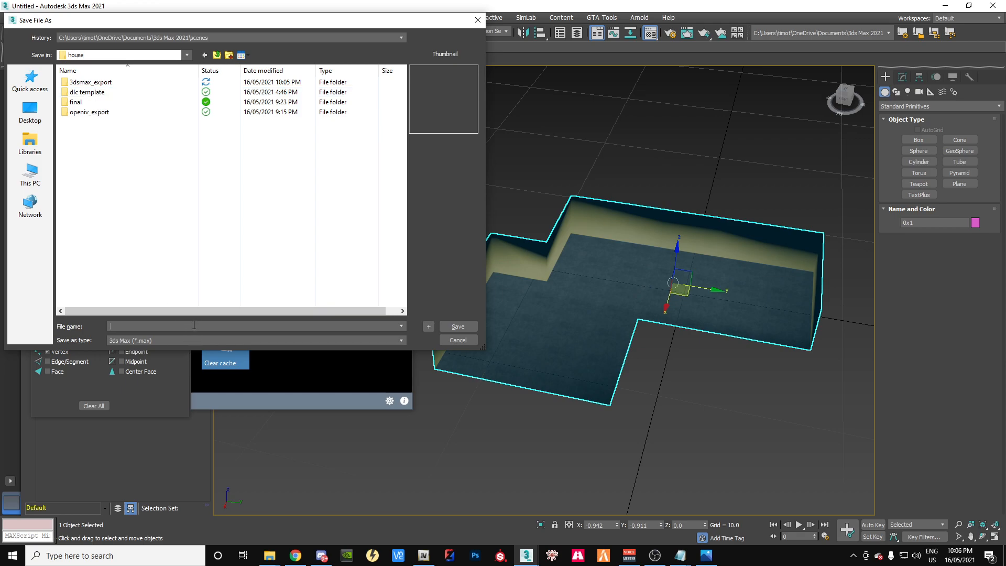
text(ser)
key(Return)
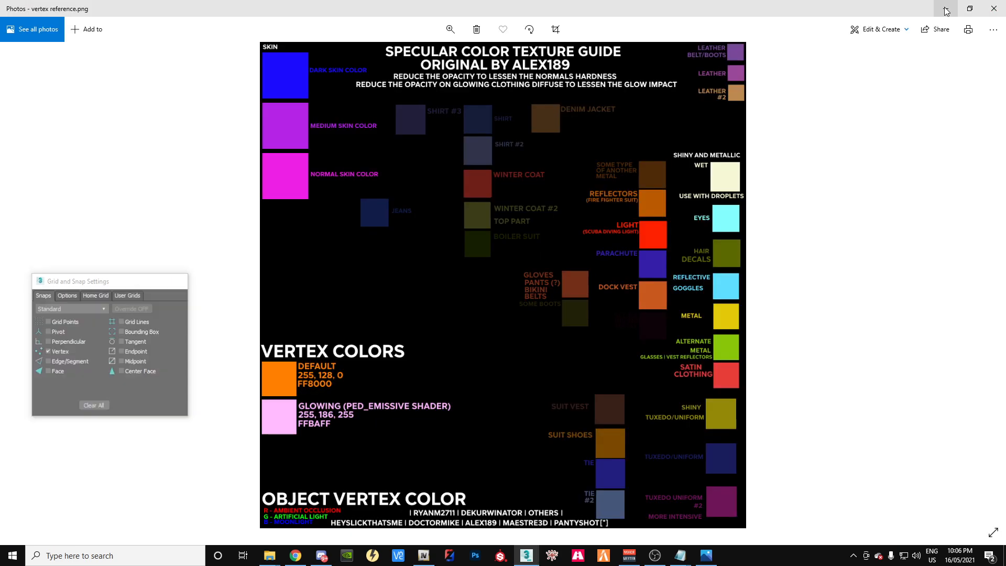
Step: Close the vertex reference image, clear away the Modelling folder window and bring the 3dsmax_export folder into view
click(946, 6)
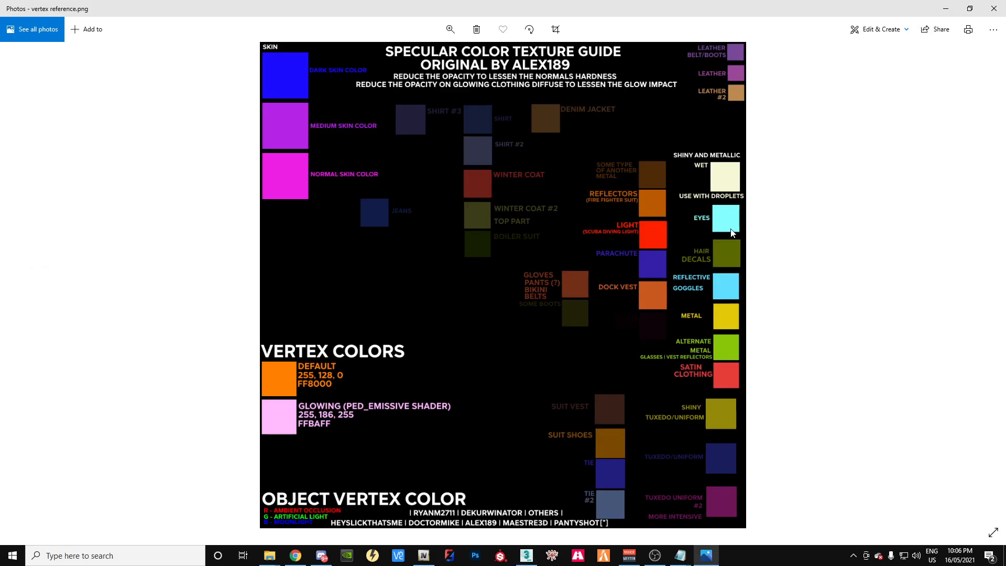
click(995, 8)
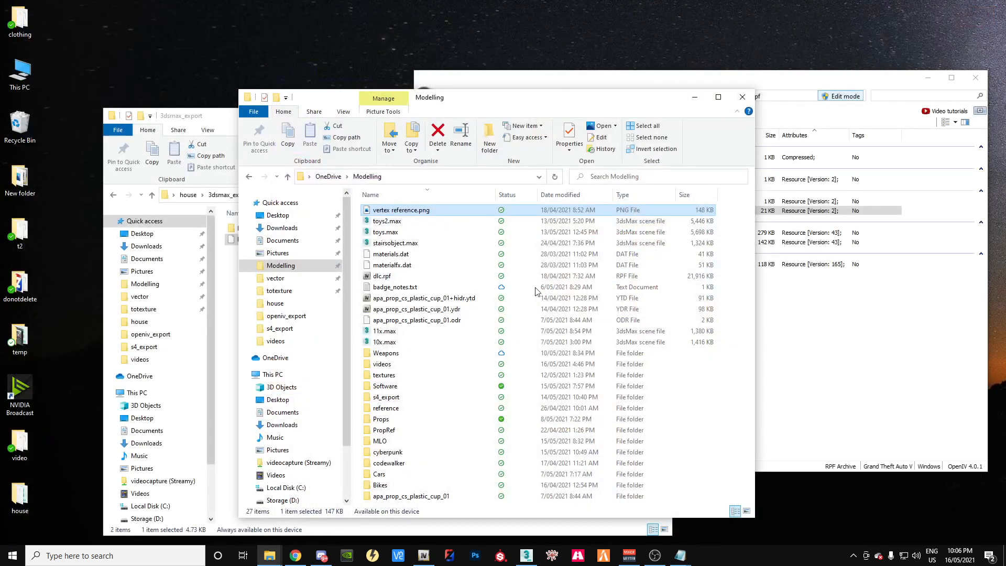
click(694, 99)
drag(296, 122, 267, 60)
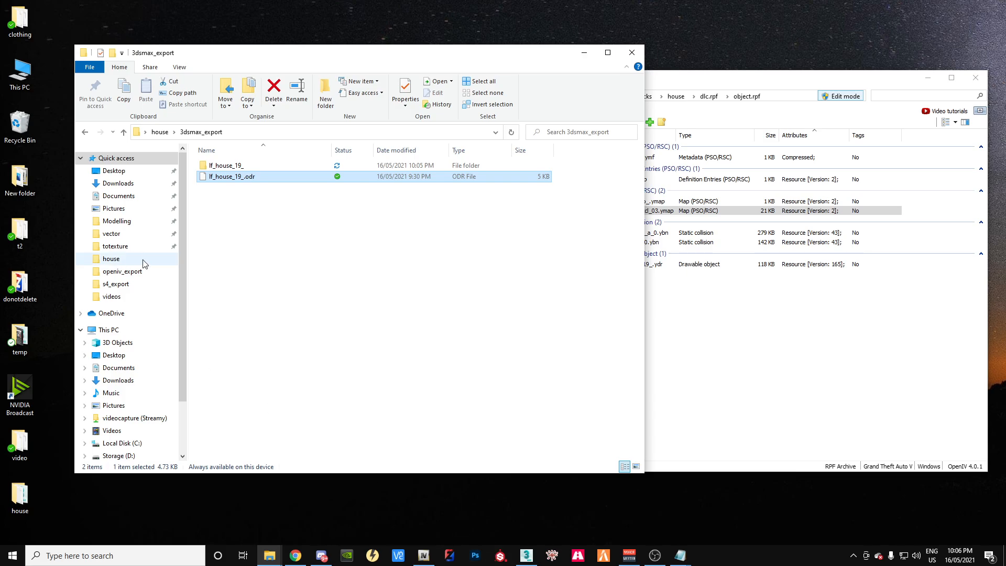
Step: Return to 3ds Max and export house_shell and house_col directly into the 3dsmax_export folder
click(531, 559)
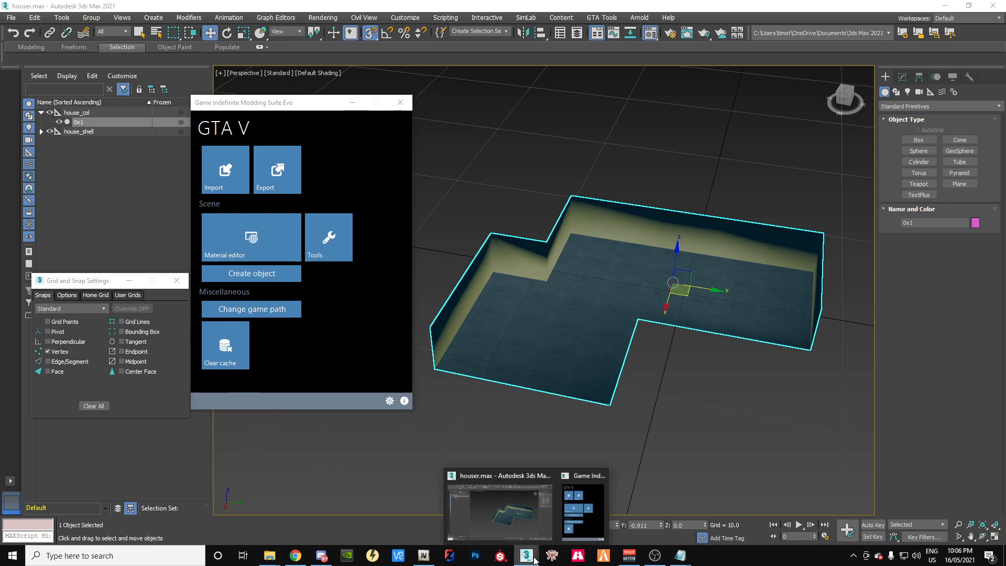
click(277, 170)
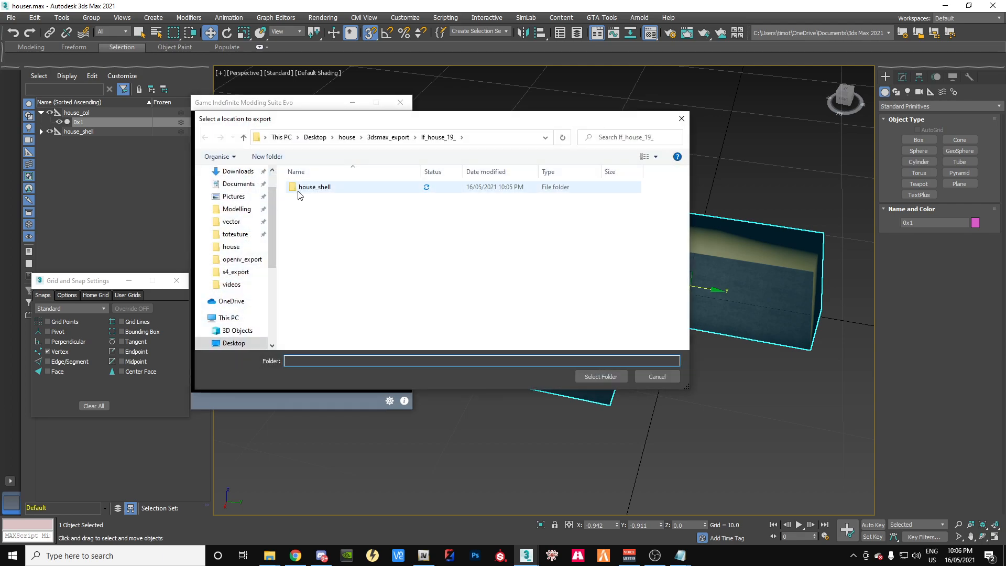
click(388, 137)
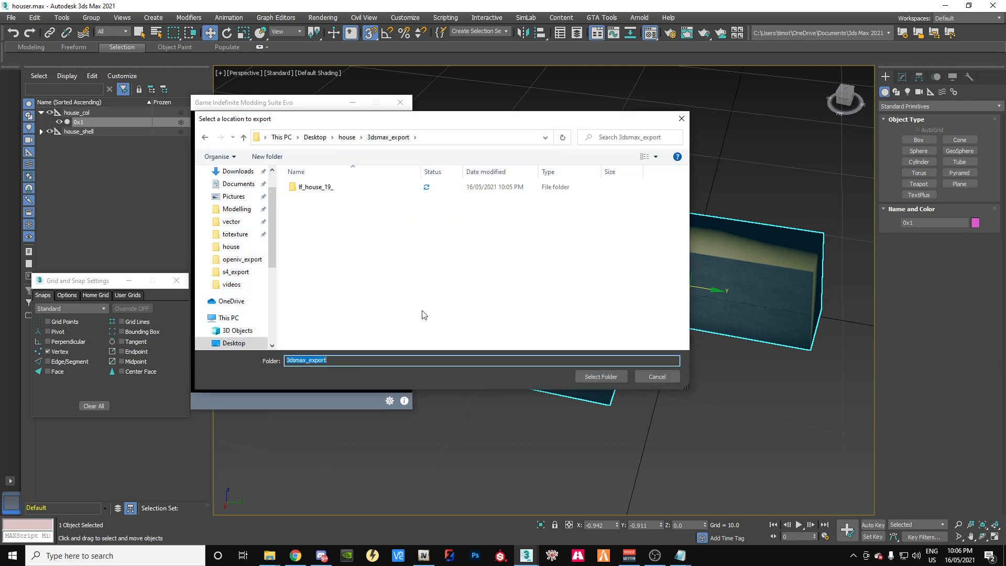
click(627, 378)
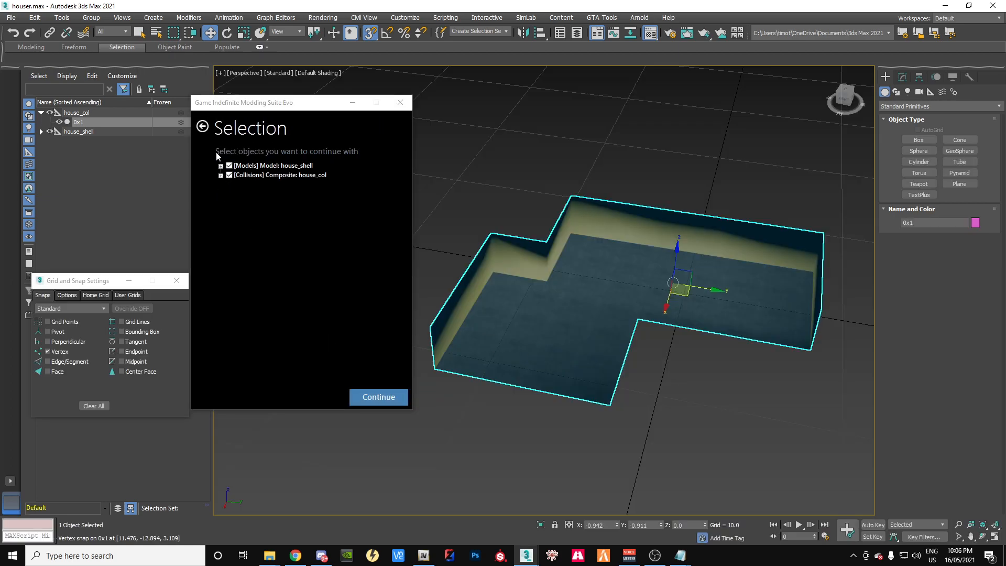
click(370, 397)
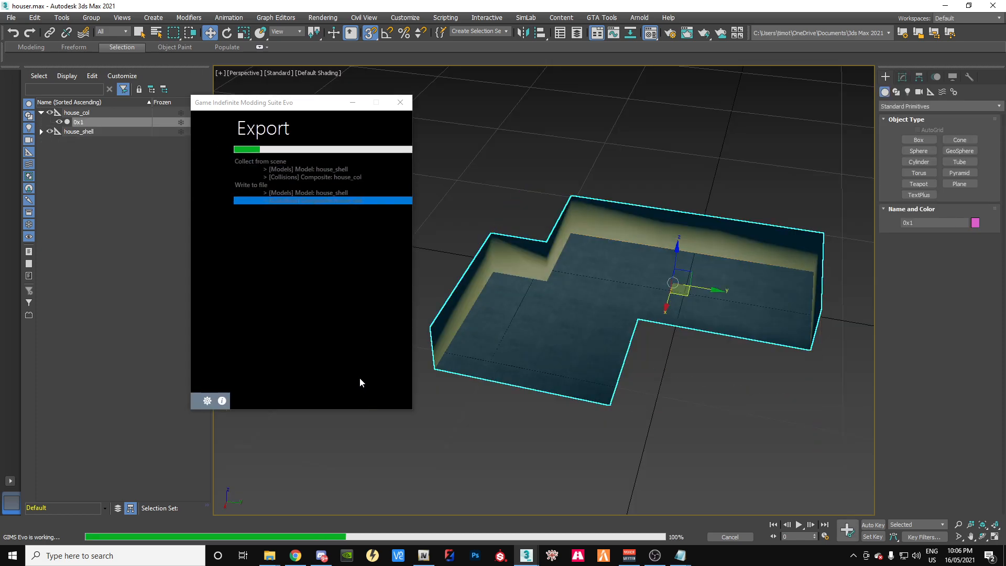
Step: In File Explorer, delete the lf_house_19_ folder and the old lf_house_19_.odr file from 3dsmax_export
click(945, 7)
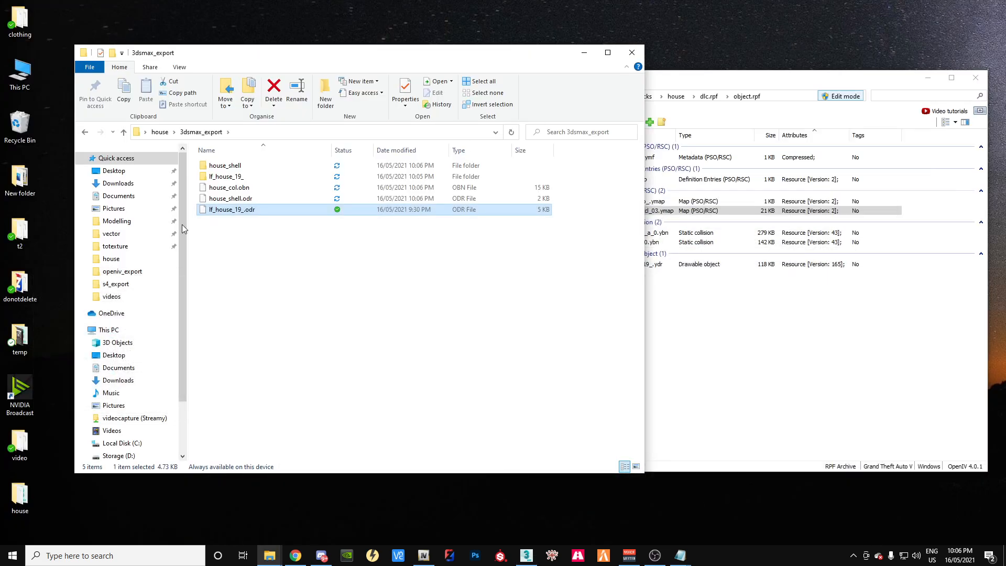
double_click(219, 177)
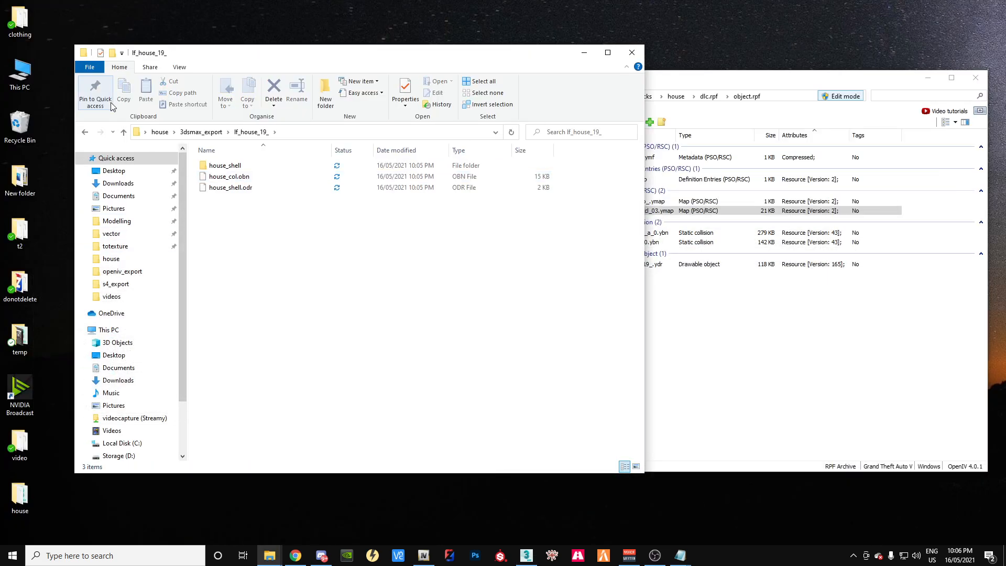
click(124, 132)
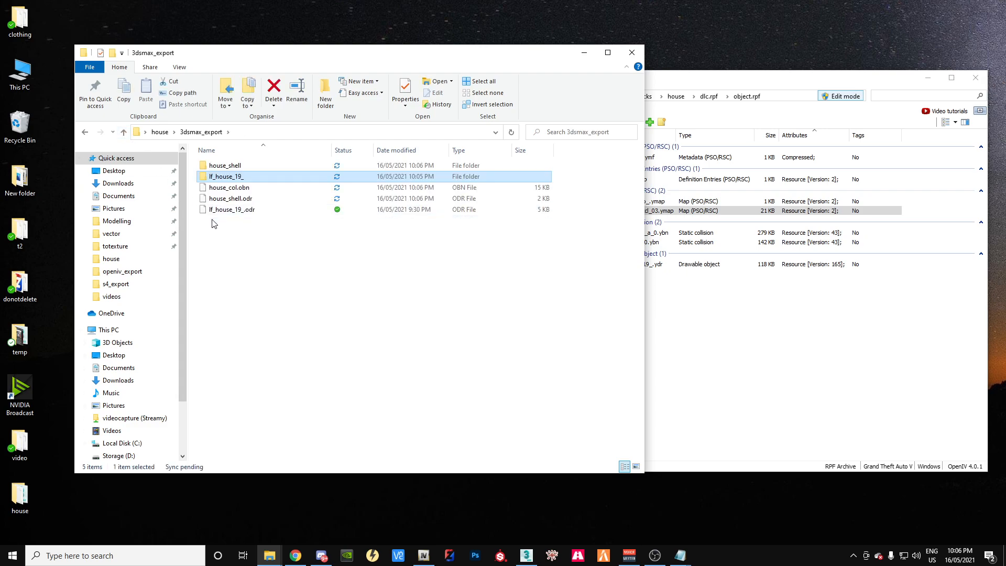
key(Delete)
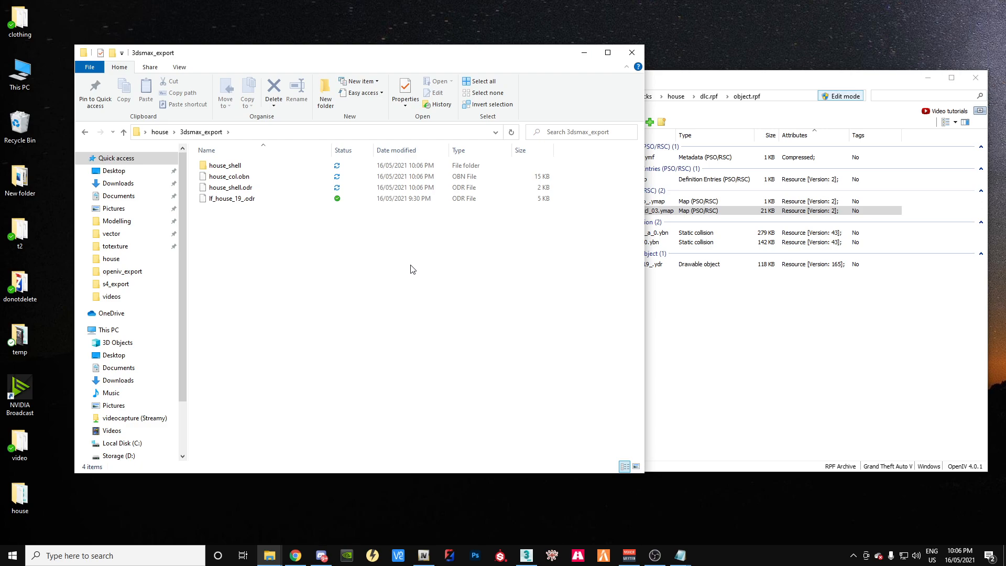
click(225, 200)
key(Delete)
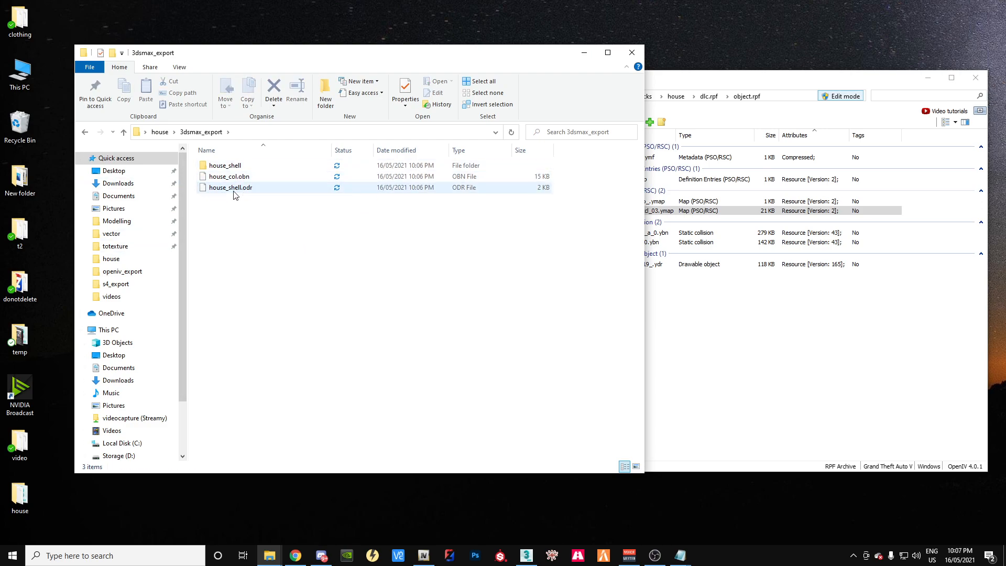
Step: Import house_col.obn and house_shell.odr from 3dsmax_export into the house DLC's object.rpf in OpenIV
click(770, 79)
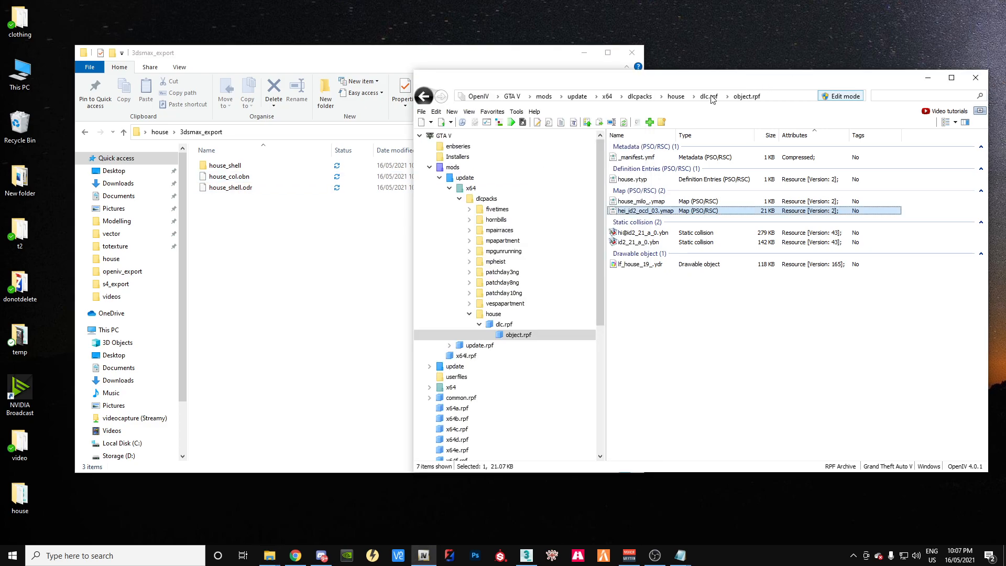
drag(251, 240, 212, 176)
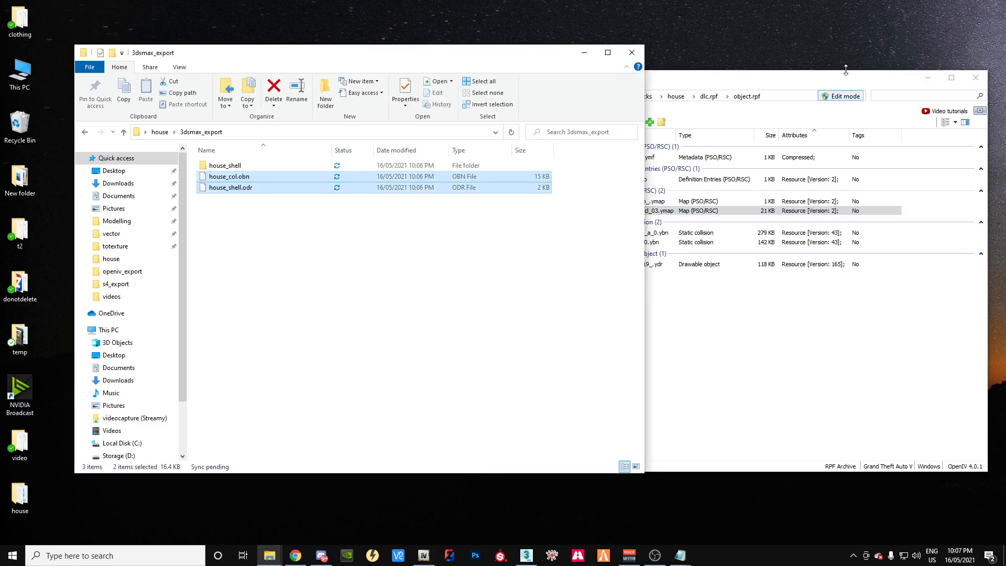
click(854, 79)
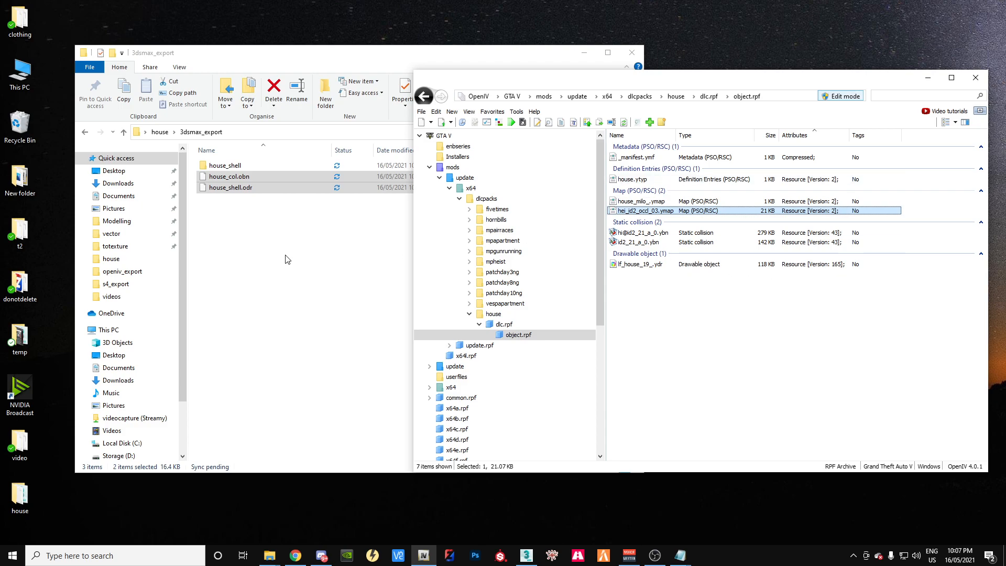
drag(230, 187, 804, 325)
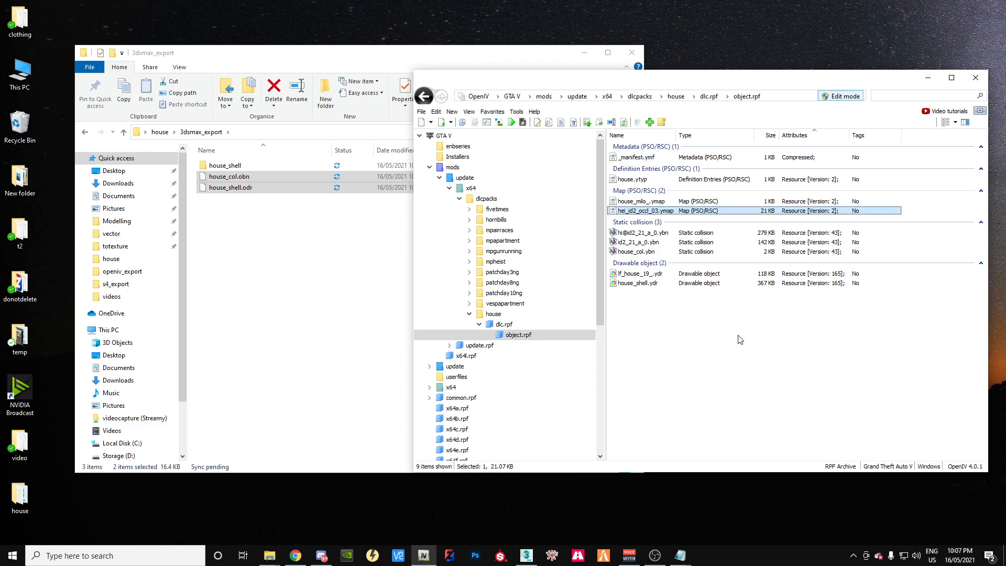
Step: Inspect the house_shell.ydr model from outside and through its opening in the model viewer, then close it
double_click(636, 283)
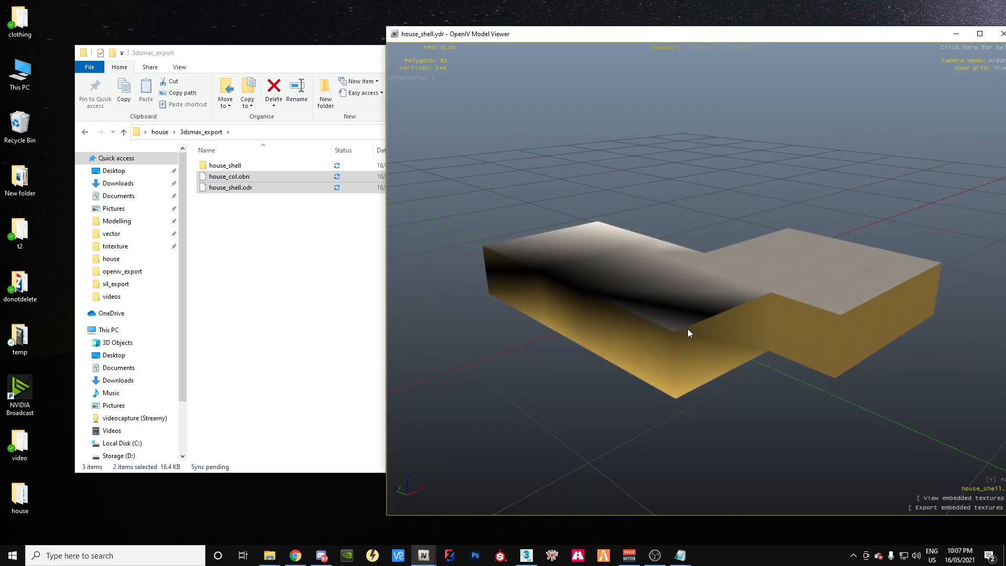
drag(688, 329, 355, 354)
drag(801, 351, 734, 259)
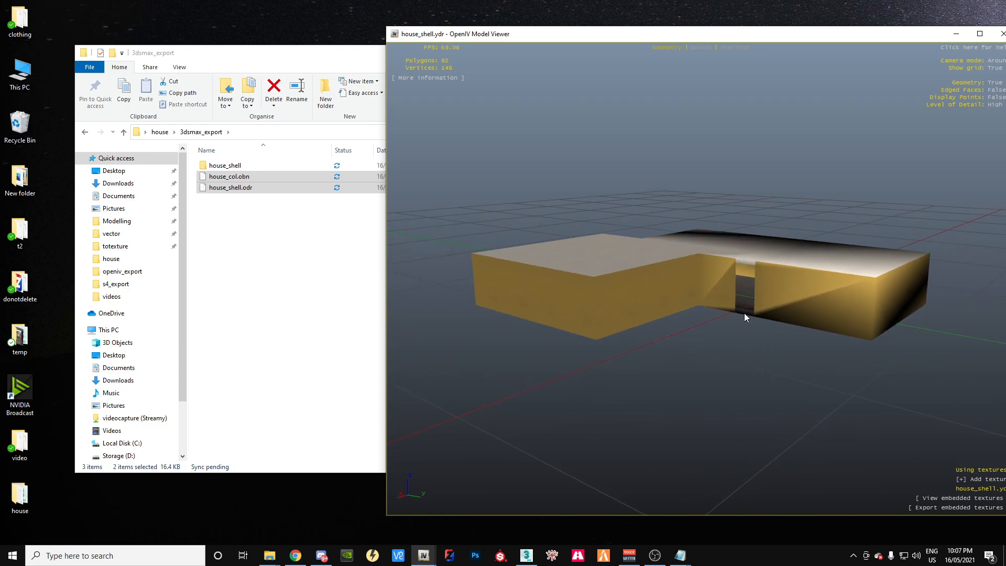
scroll(744, 276, up, 8)
drag(756, 293, 732, 360)
scroll(731, 360, up, 3)
drag(812, 341, 955, 181)
click(995, 30)
Step: View the lf_house_19_.ydr house model from several sides in the model viewer and close it
double_click(619, 274)
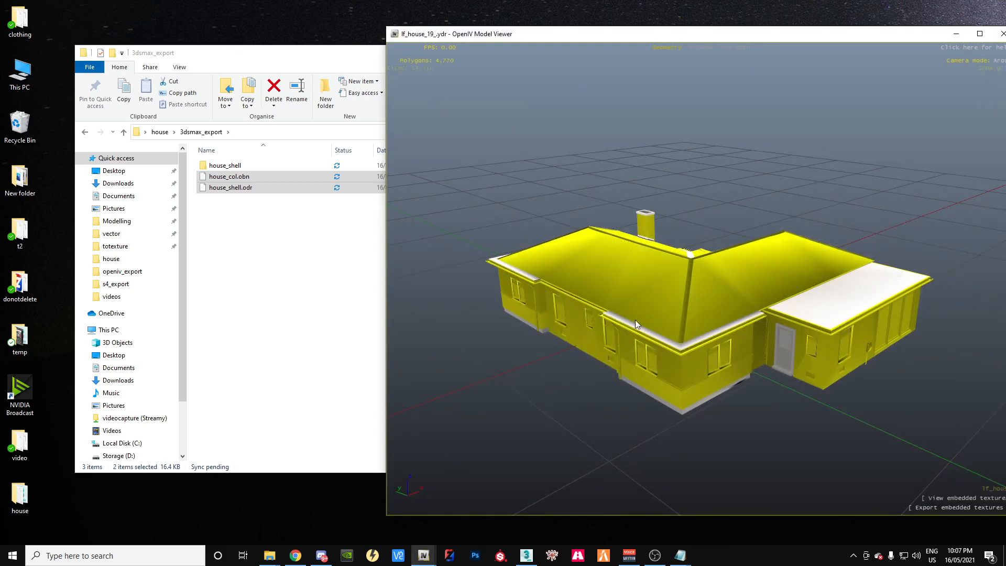
drag(636, 321, 975, 325)
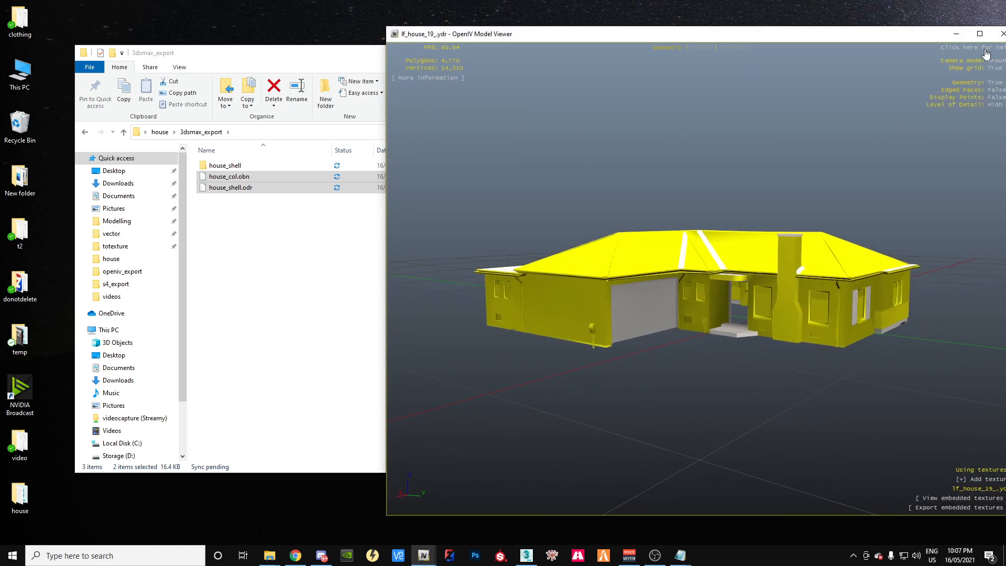
click(1002, 33)
Step: Inspect the house_col.ybn collision from different angles in the collision viewer, then close it
double_click(635, 252)
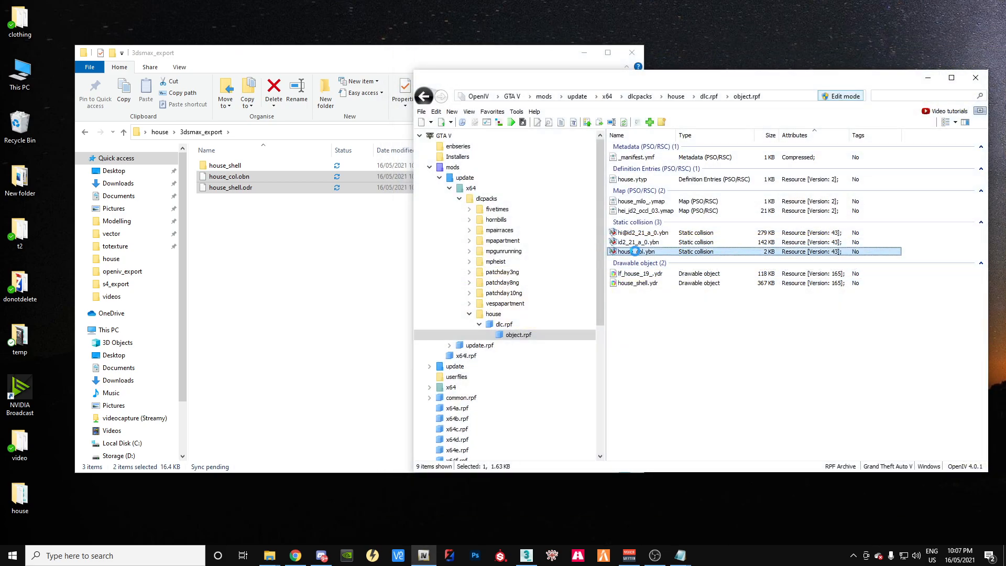
drag(744, 300, 369, 275)
key(w)
key(s)
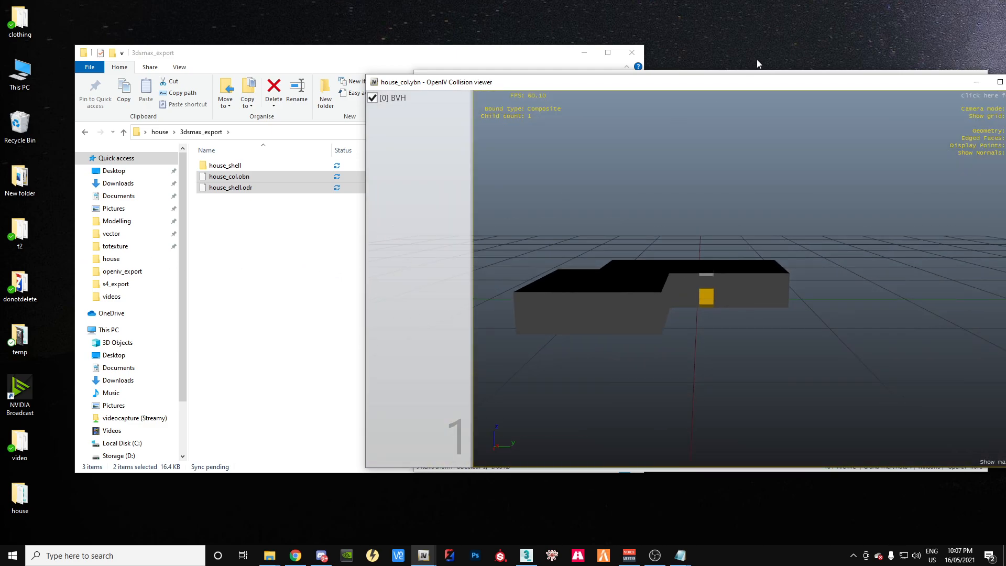
key(Escape)
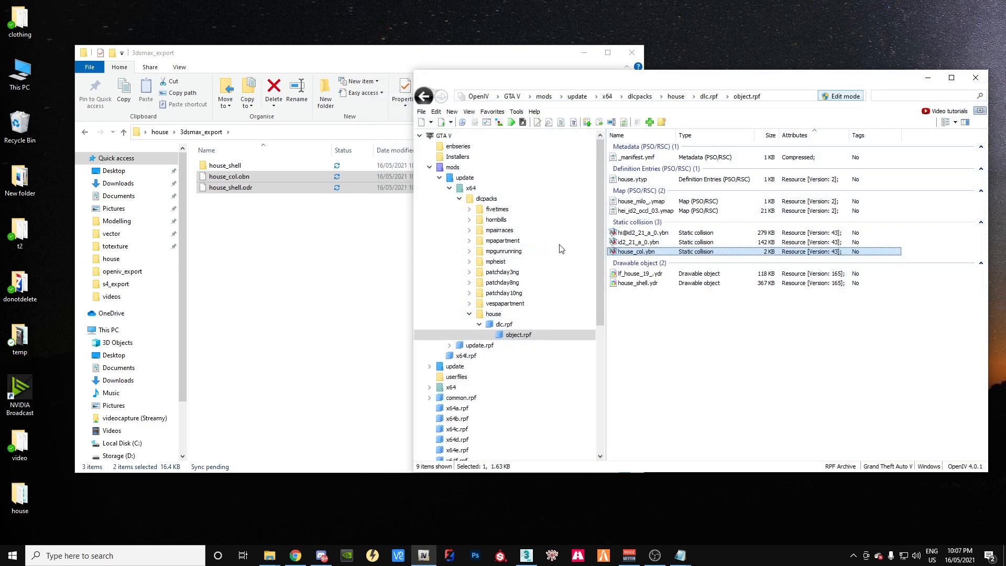
Step: View the id2_21_a_0.ybn map collision in the collision viewer, close it and clear the file selection
double_click(640, 242)
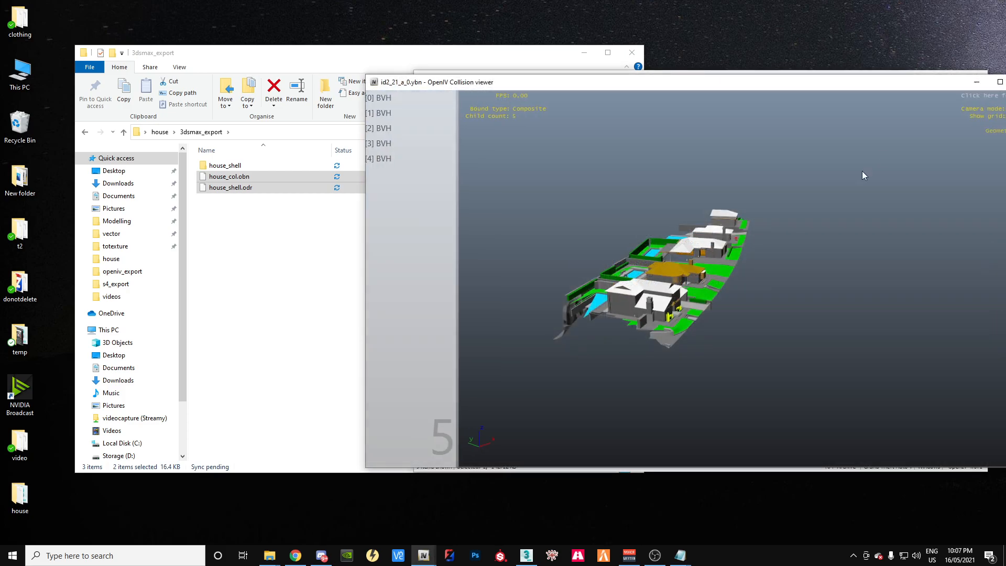
key(Escape)
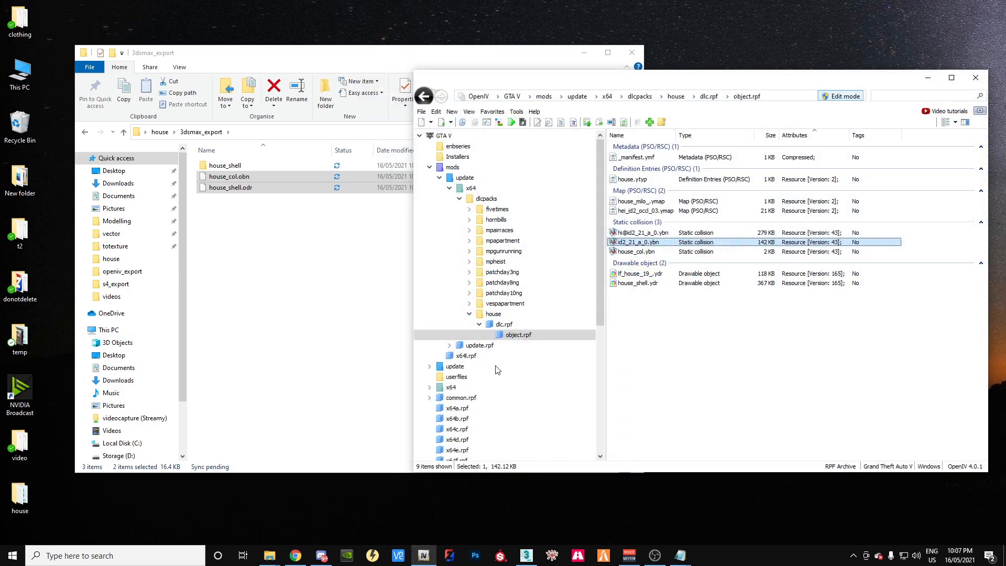
click(776, 349)
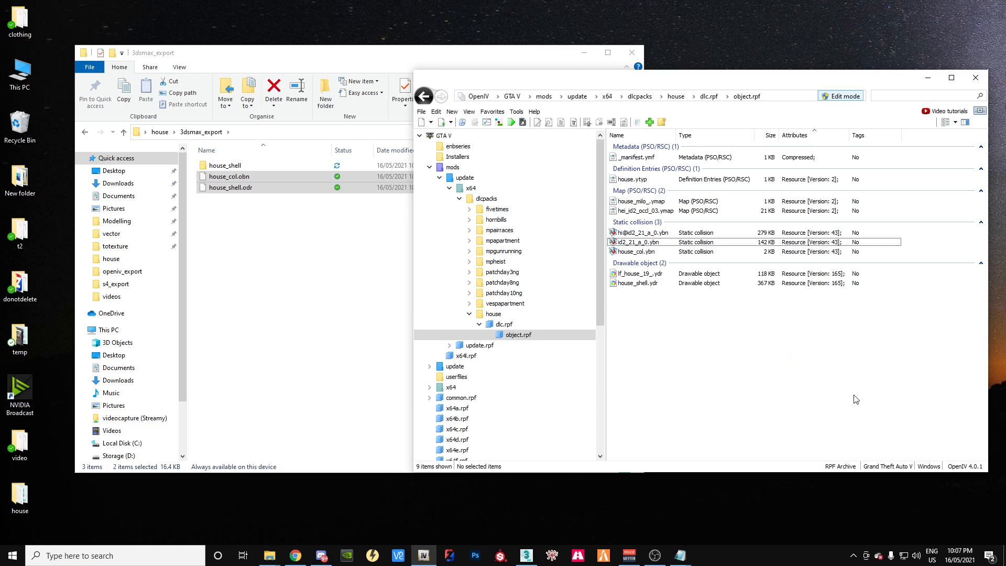
Step: Switch to 3ds Max and examine the doorway opening of the house_col collision mesh up close
click(526, 556)
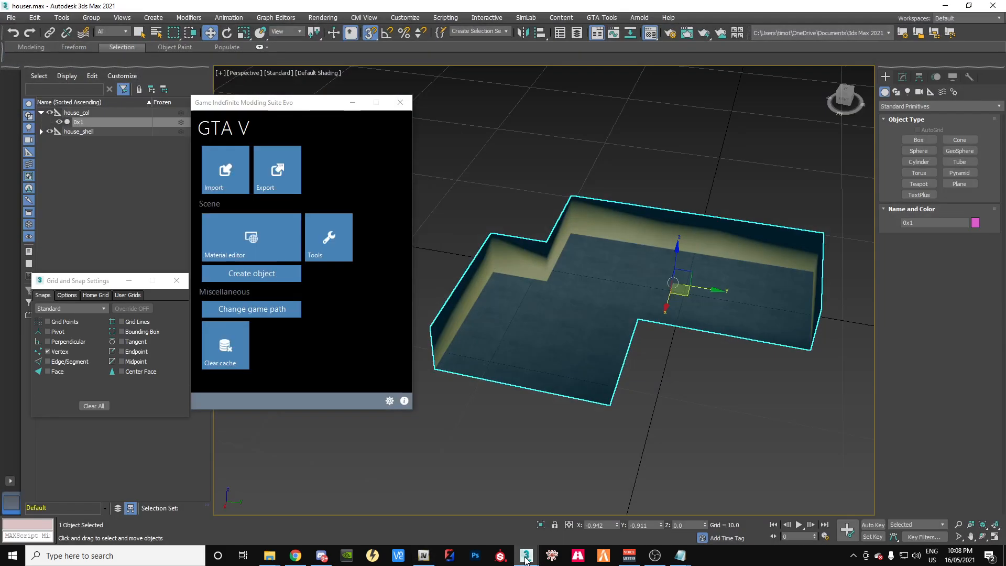
click(678, 409)
drag(844, 100, 868, 89)
alt+middle_drag(641, 296, 779, 294)
drag(650, 224, 646, 229)
scroll(559, 310, up, 5)
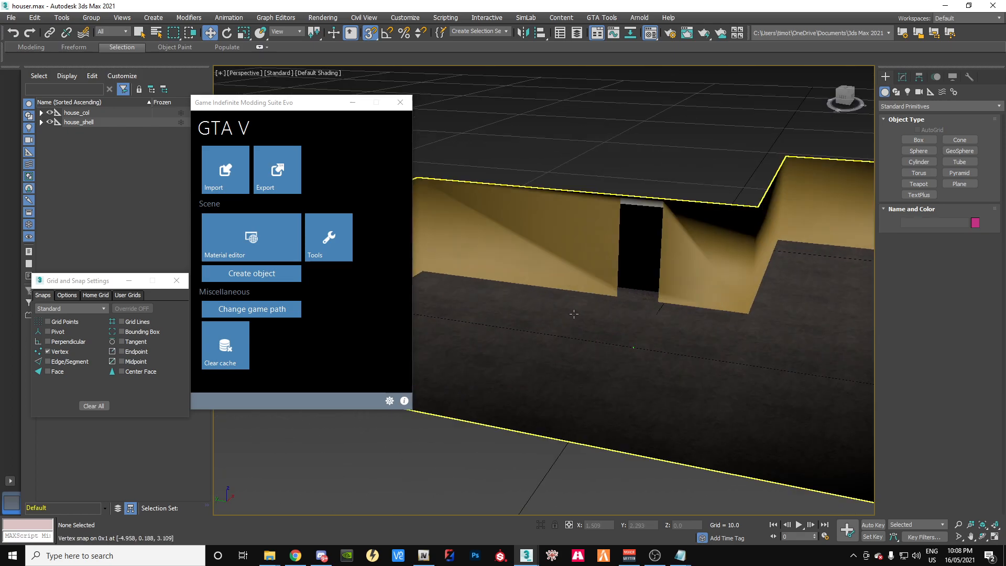
middle_drag(653, 296, 512, 447)
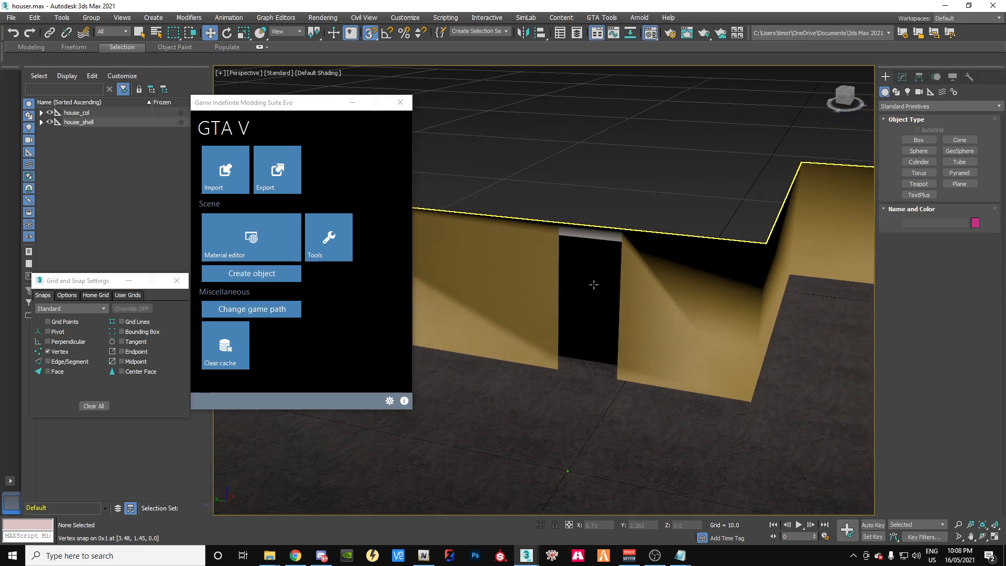
scroll(594, 284, up, 5)
drag(842, 103, 867, 98)
middle_drag(535, 342, 569, 330)
scroll(570, 330, down, 1)
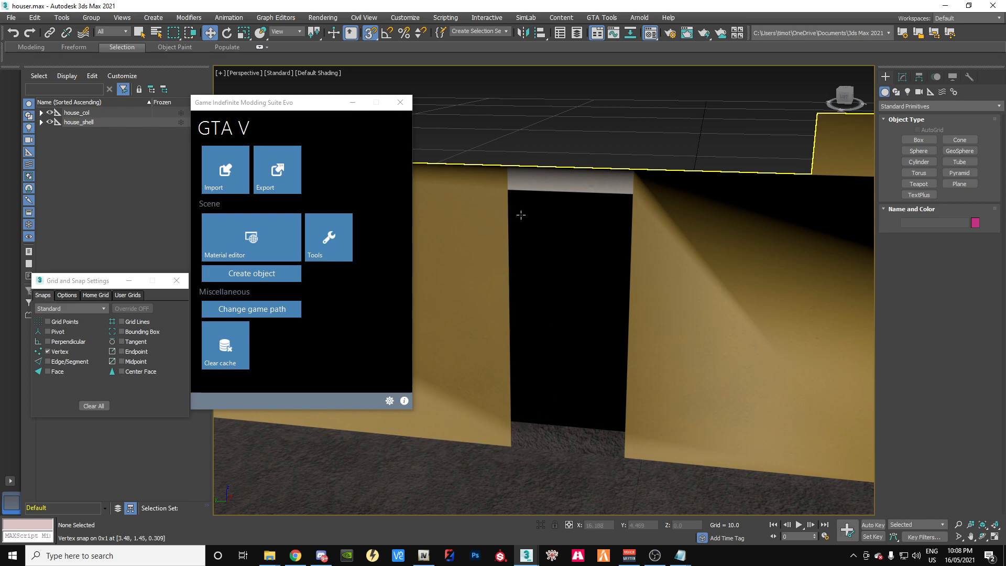
Step: Select the doorway's lower-left corner vertex on the 0x1 collision mesh at Vertex sub-object level
click(510, 422)
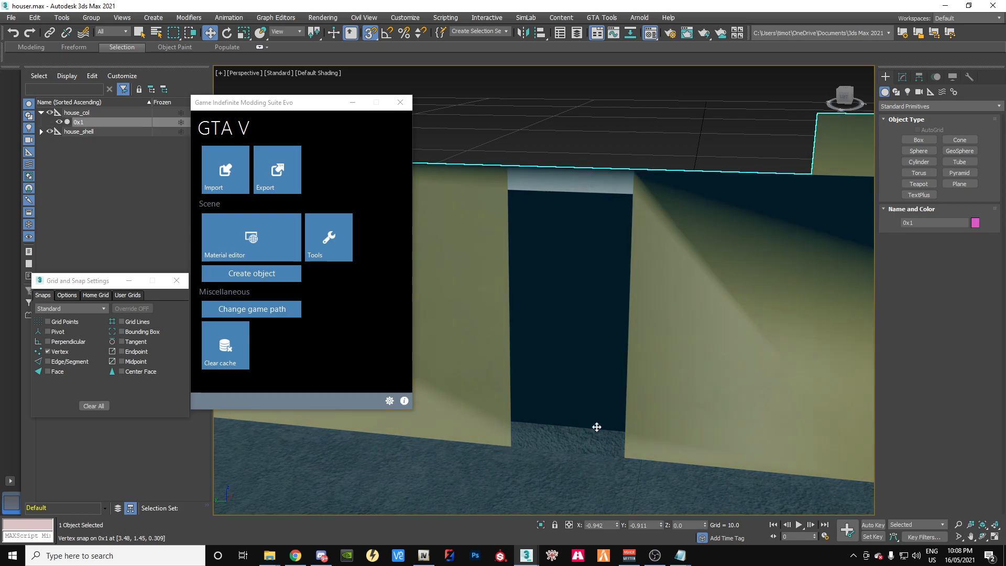
click(903, 77)
click(886, 130)
click(902, 139)
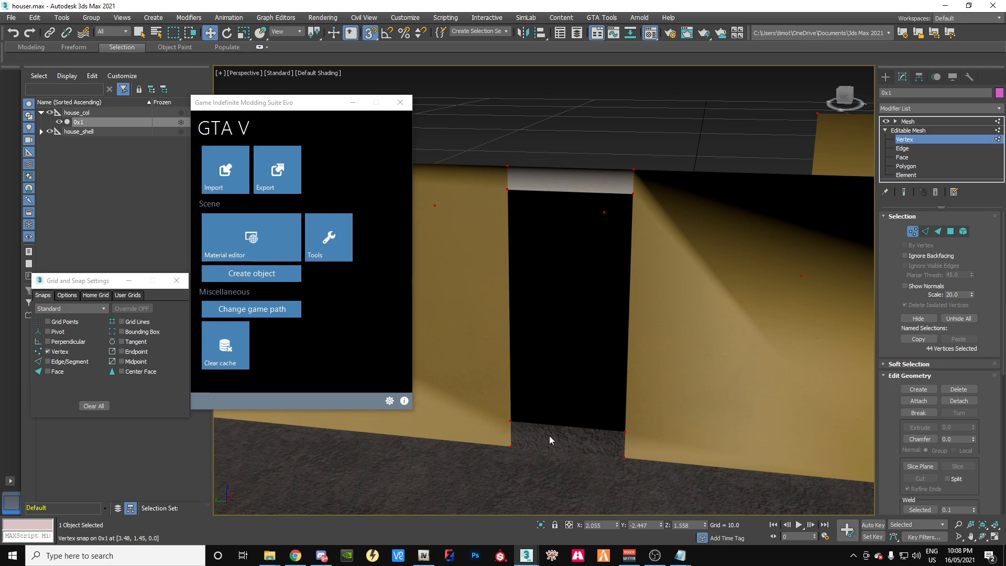
click(512, 422)
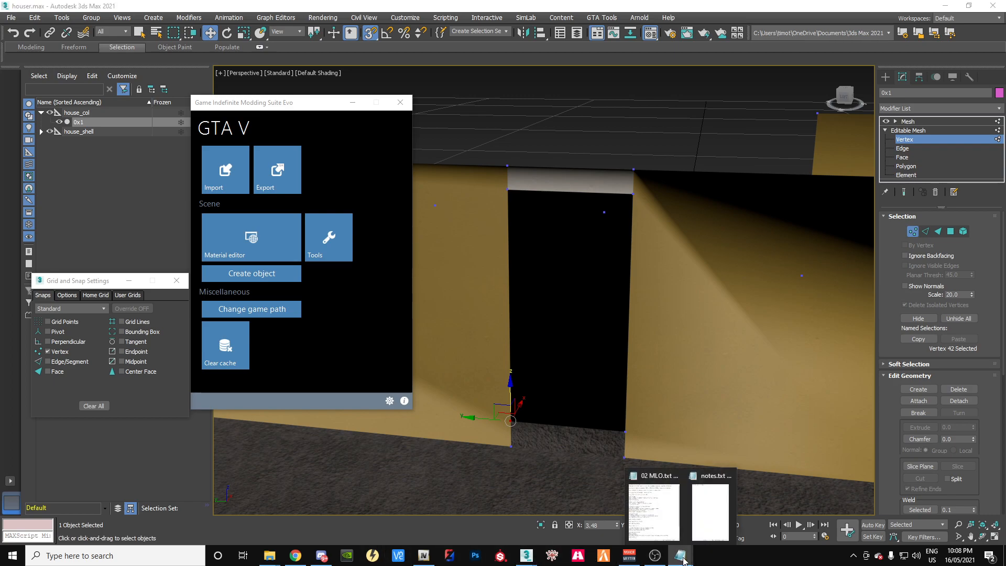
Step: In notes.txt in Notepad, write the heading "portal" and record the first corner as 3.48, 1.45, 0.309
text(portal)
key(Return)
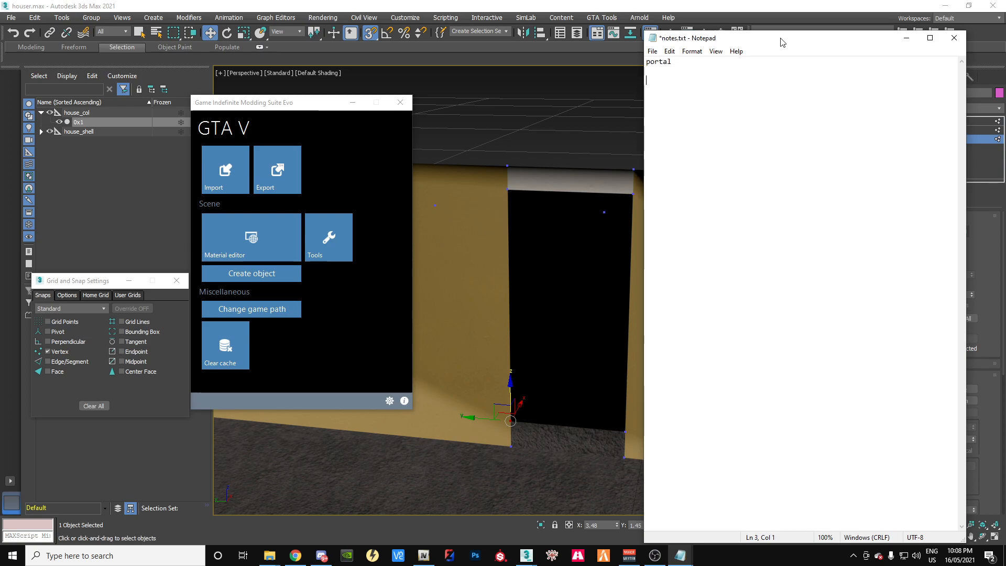
drag(784, 42, 385, 29)
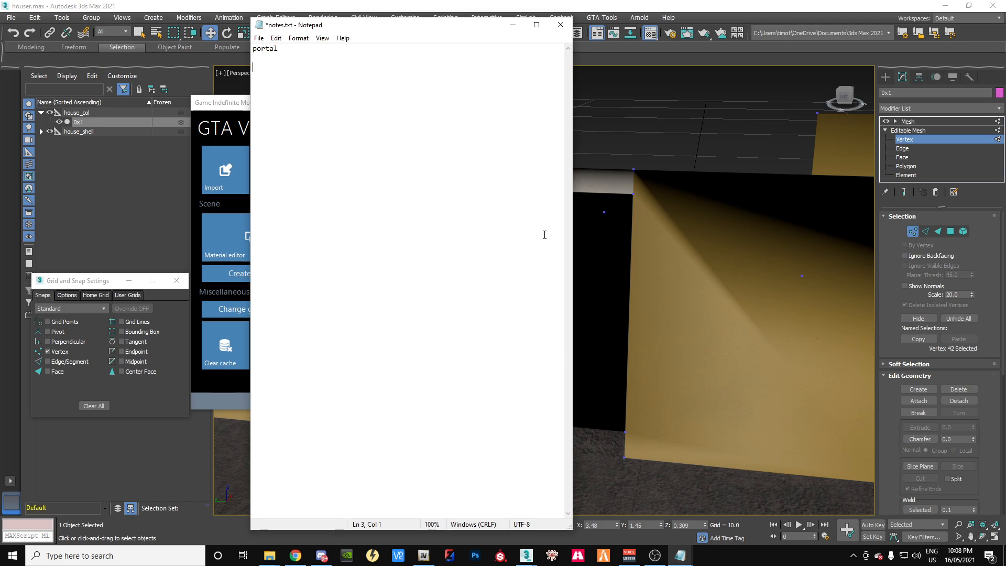
text(8,)
text(309)
click(513, 25)
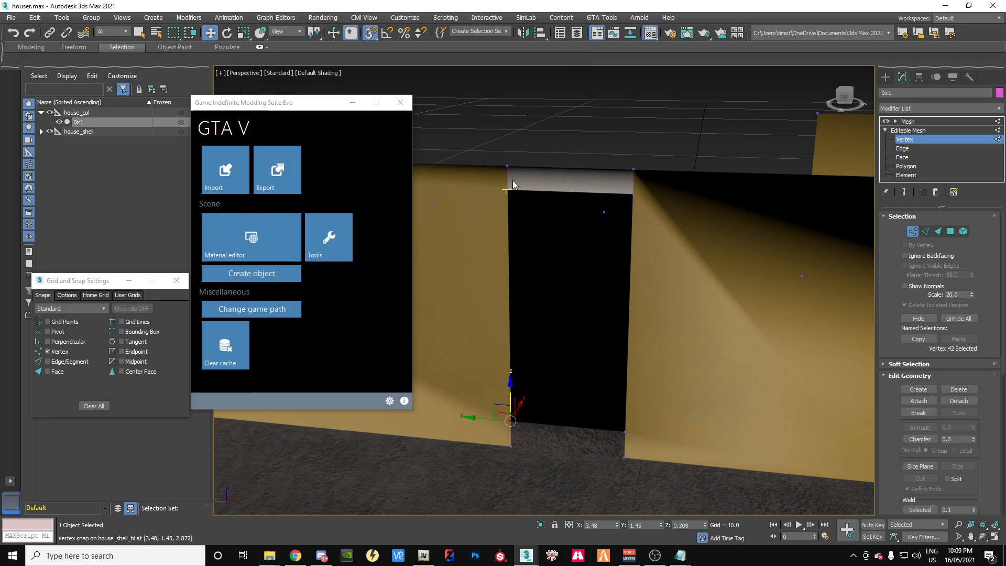
Step: Select the doorway's upper-left vertex and record it in notes.txt as a second line, 3.48, 1.45, 2.872
click(505, 191)
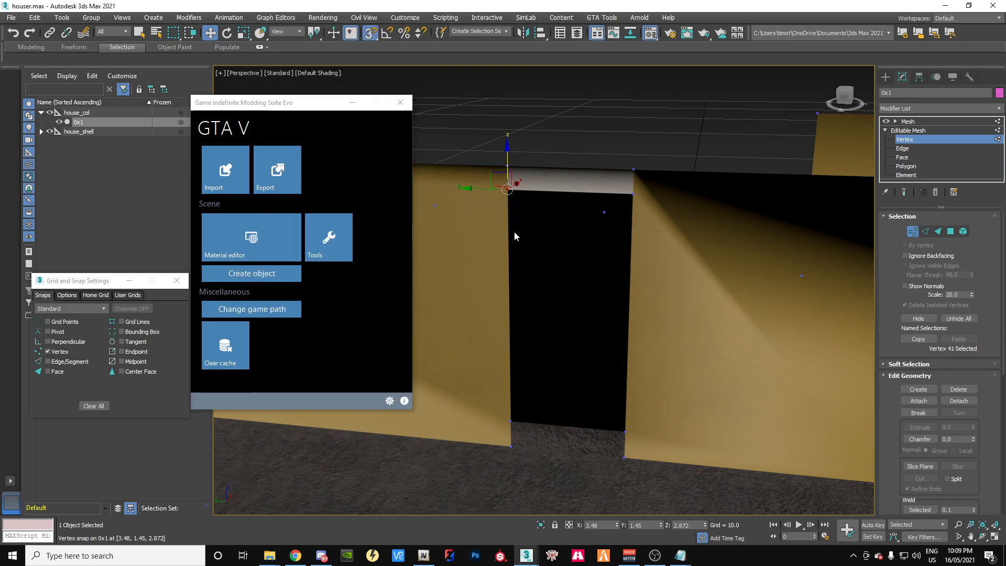
mouse_move(680, 556)
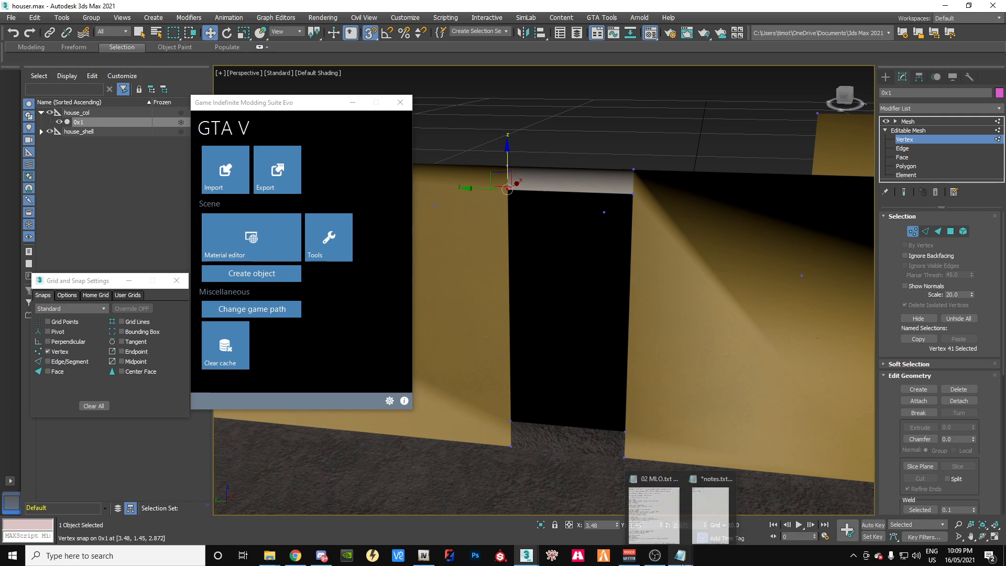
click(710, 541)
drag(328, 67, 244, 66)
click(329, 73)
drag(328, 67, 252, 70)
key(ctrl+c)
click(262, 75)
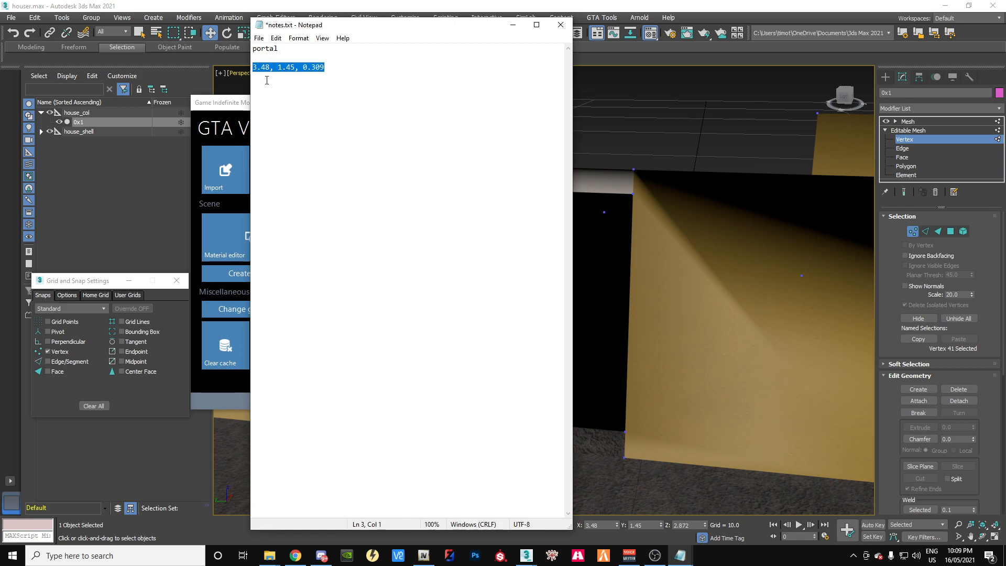
click(267, 81)
key(ctrl+v)
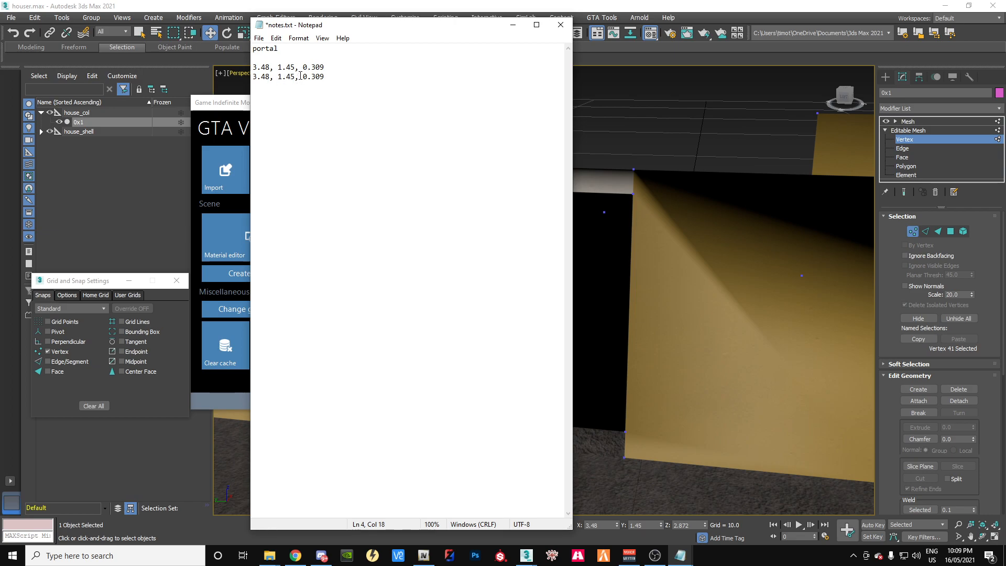
drag(304, 77, 325, 78)
text(2.)
Step: Select the doorway's upper-right vertex and record it in notes.txt as a third line, 3.48, 0.188, 2.872
drag(329, 77, 251, 76)
key(ctrl+c)
click(265, 92)
click(335, 80)
key(BackSpace)
key(Return)
key(ctrl+v)
click(667, 272)
click(631, 194)
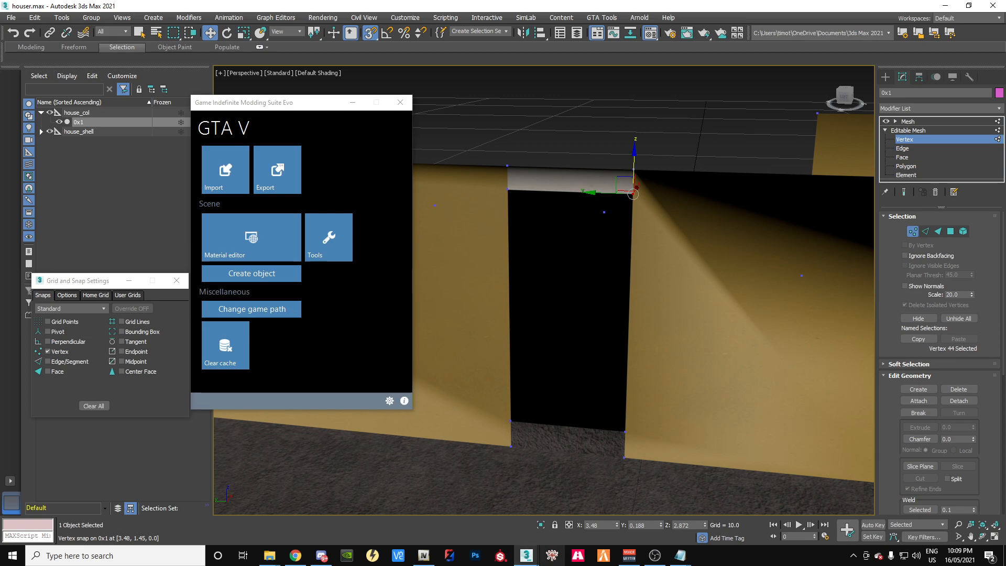
click(681, 556)
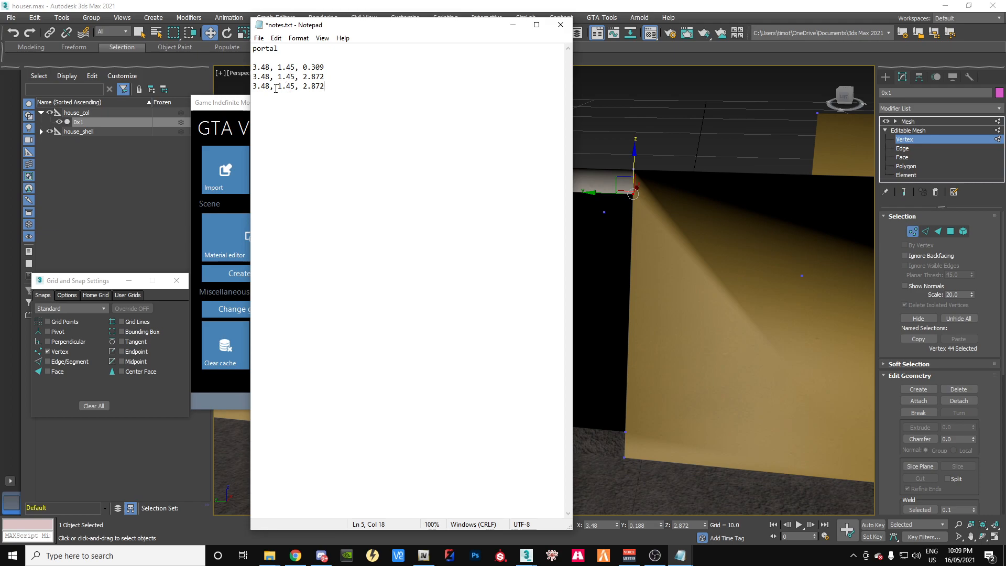
drag(278, 86, 297, 87)
text(0.188)
Step: Select the doorway's lower-right vertex and record it in notes.txt as a fourth line, 3.48, 0.188, 0.309
drag(351, 86, 237, 84)
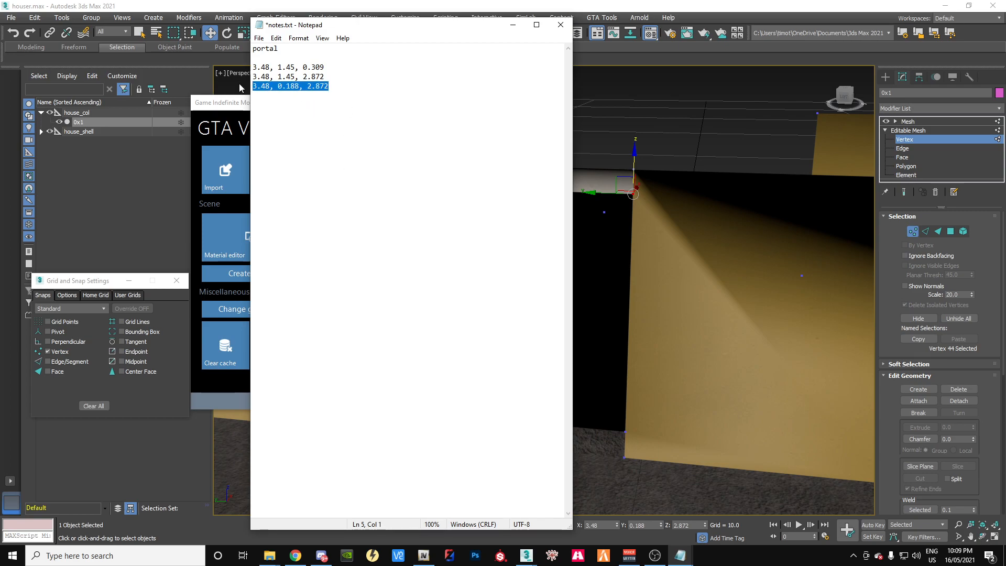
click(341, 90)
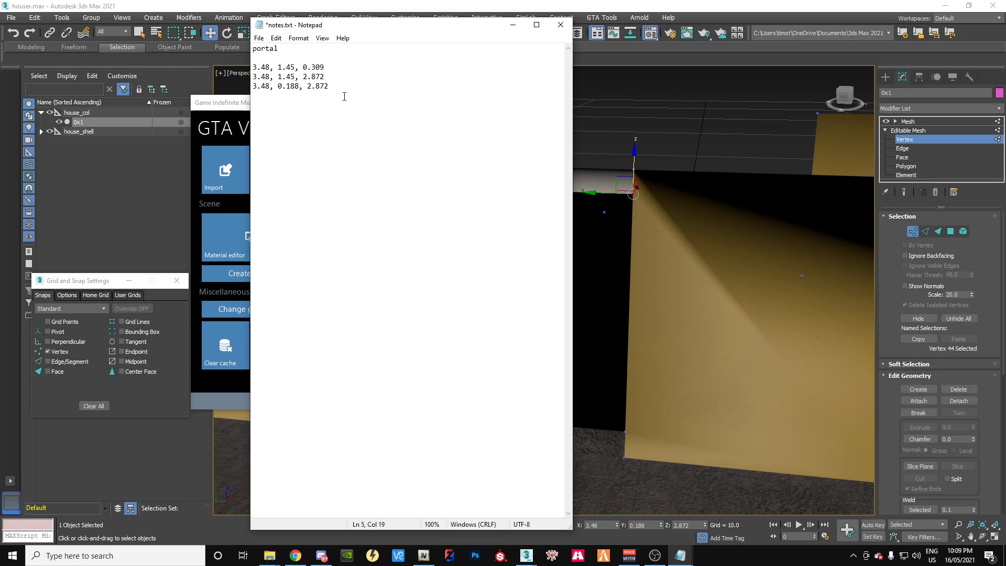
click(597, 446)
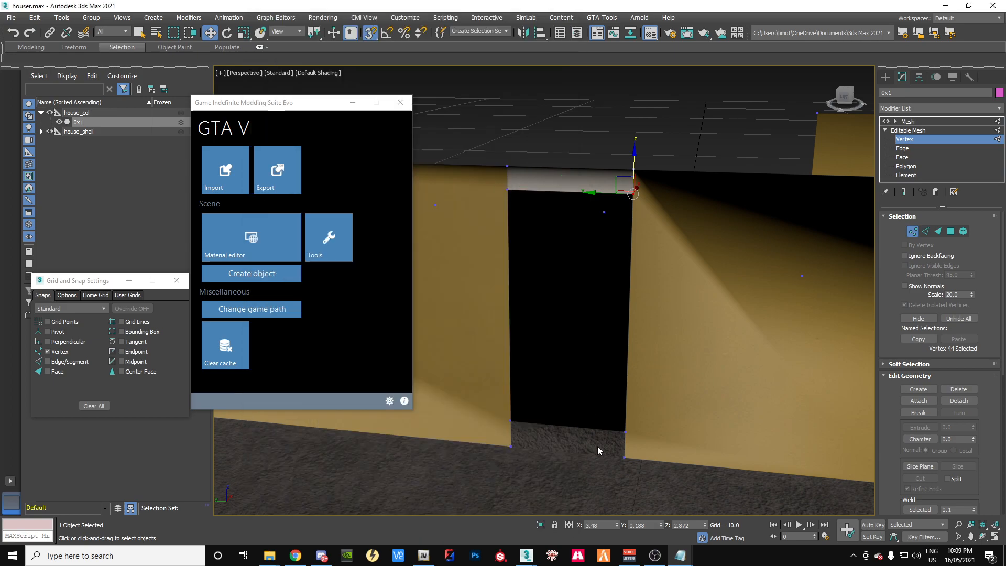
click(634, 435)
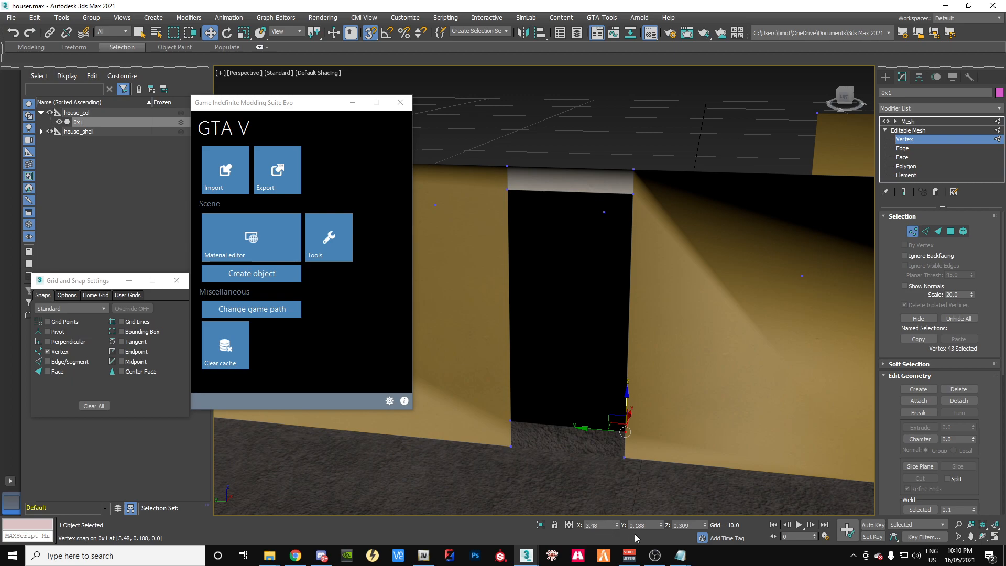
mouse_move(683, 561)
click(703, 503)
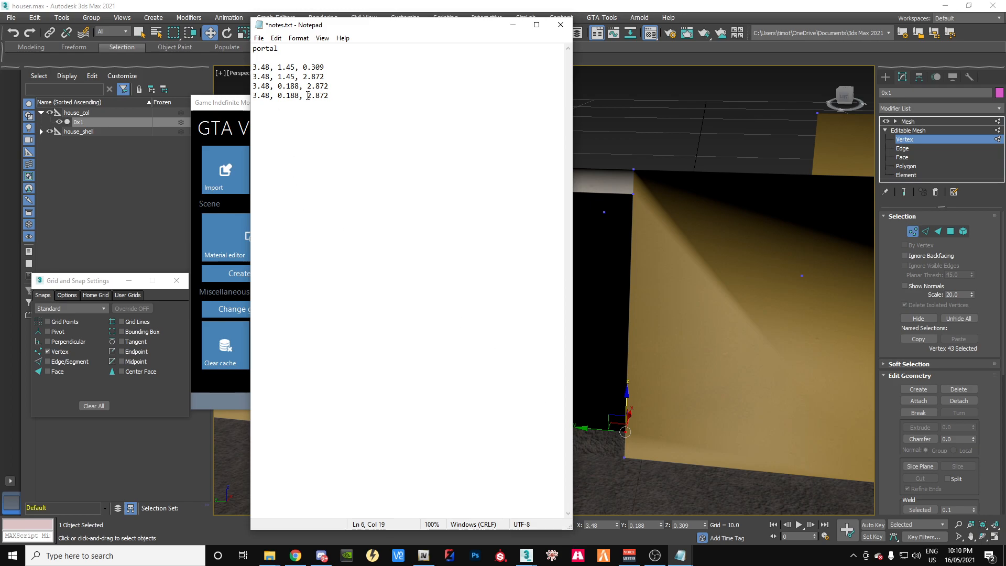
drag(309, 95, 326, 95)
text(0.309)
Step: Save notes.txt and move its window off the 3ds Max workspace
click(259, 38)
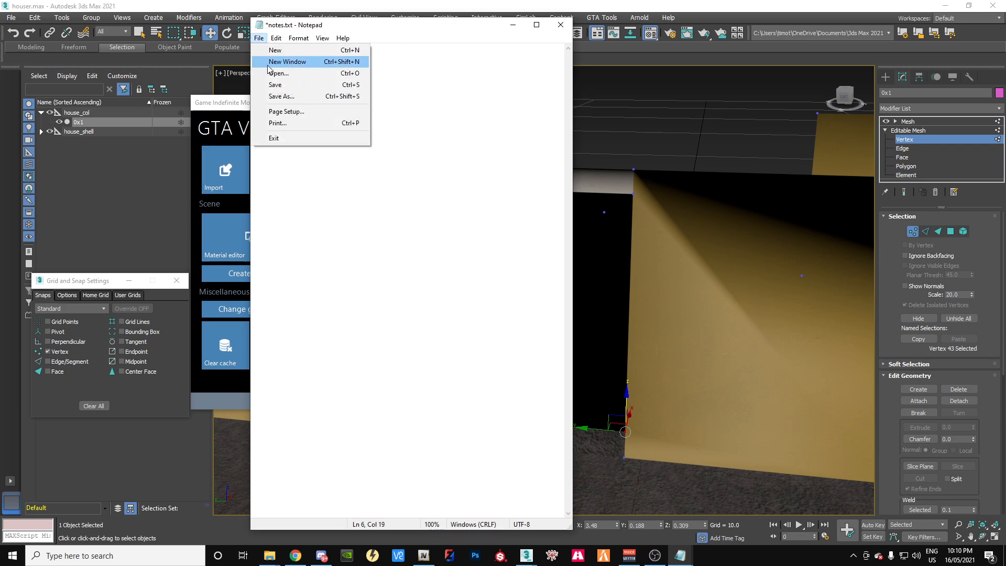
click(274, 85)
drag(348, 25, 1005, 39)
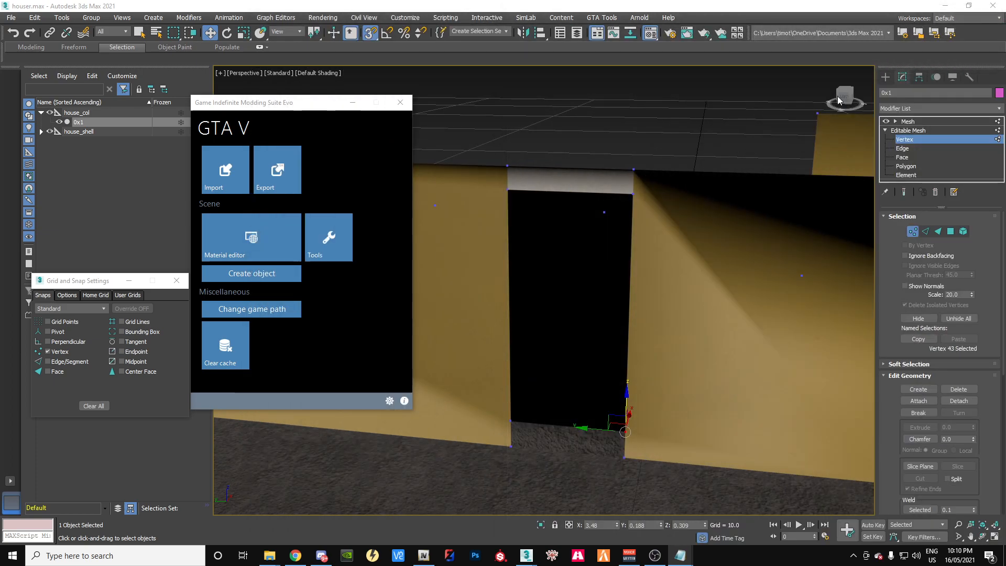
Step: Deselect the vertex, move the GIMS Evo window aside and look over the doorway and the whole collision shell
click(587, 294)
mouse_move(847, 106)
mouse_down()
mouse_move(865, 100)
mouse_move(823, 118)
mouse_move(844, 107)
mouse_move(833, 104)
mouse_up()
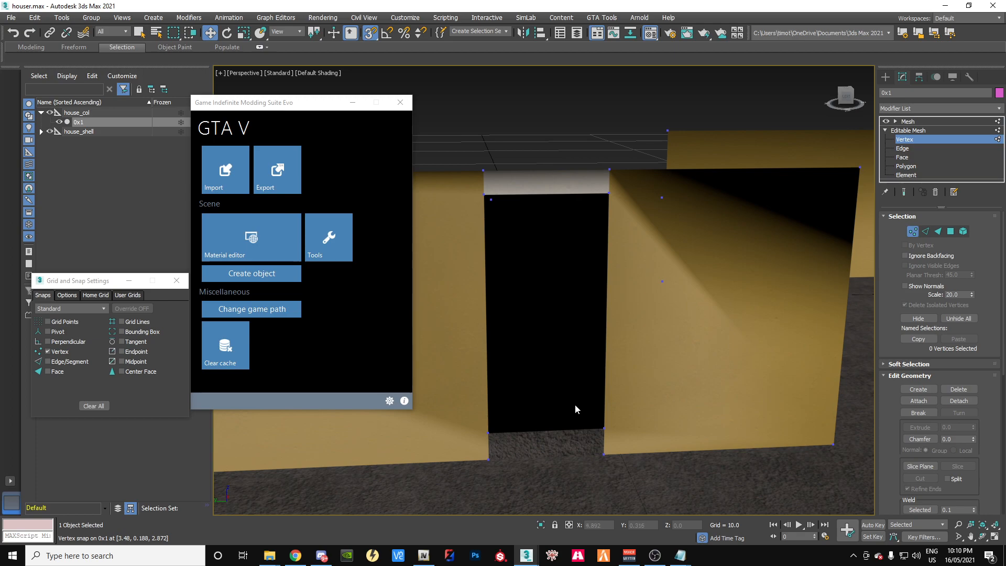
drag(307, 112, 475, 182)
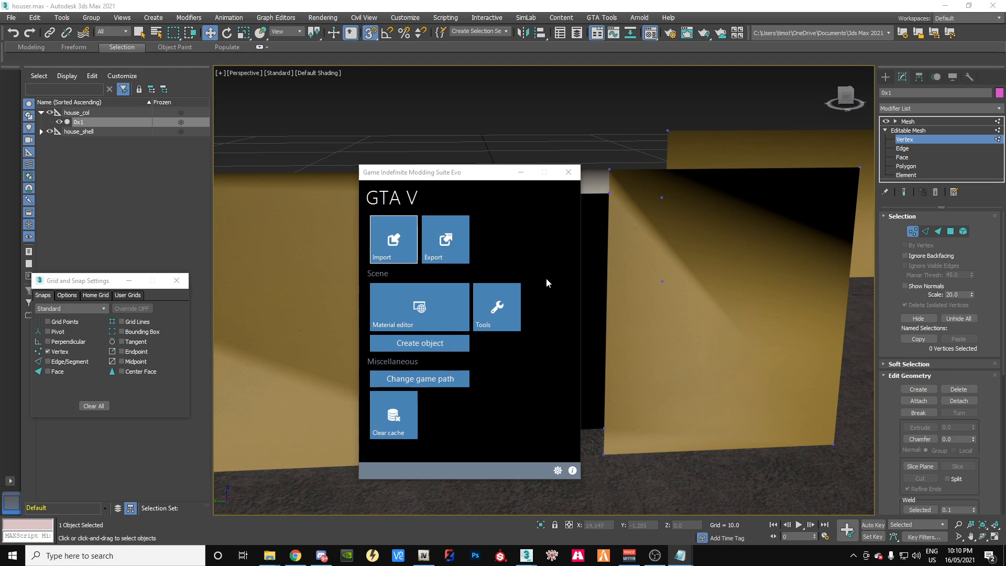
drag(477, 172, 680, 295)
drag(299, 229, 499, 244)
drag(845, 99, 895, 127)
scroll(423, 315, down, 6)
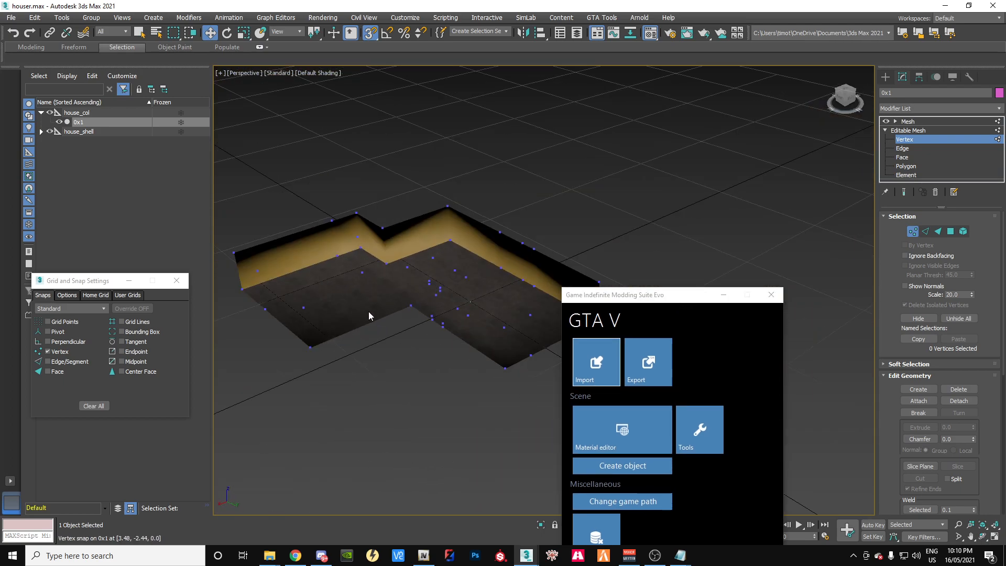
scroll(374, 311, up, 4)
scroll(410, 334, down, 3)
middle_drag(411, 336, 491, 301)
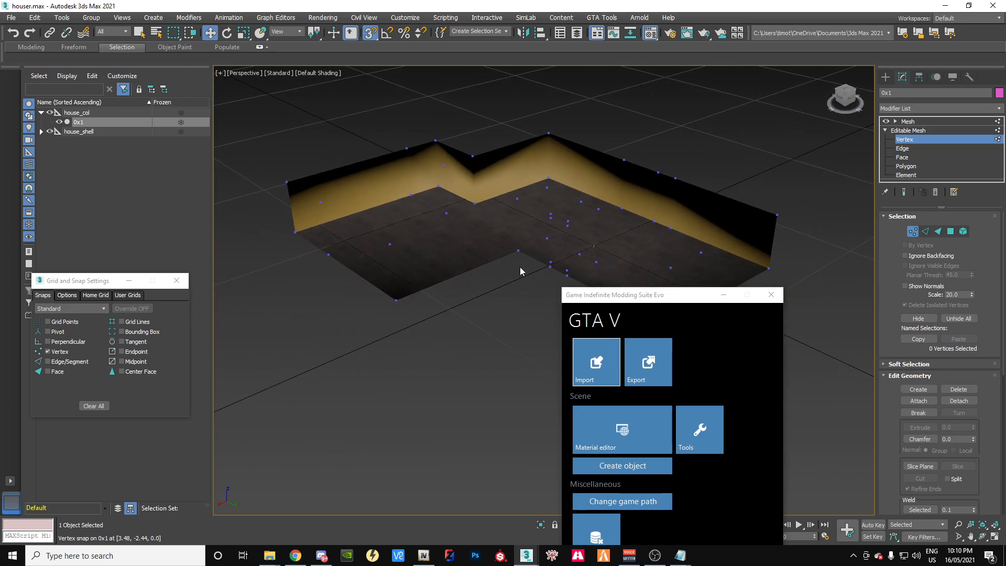
scroll(520, 282, down, 2)
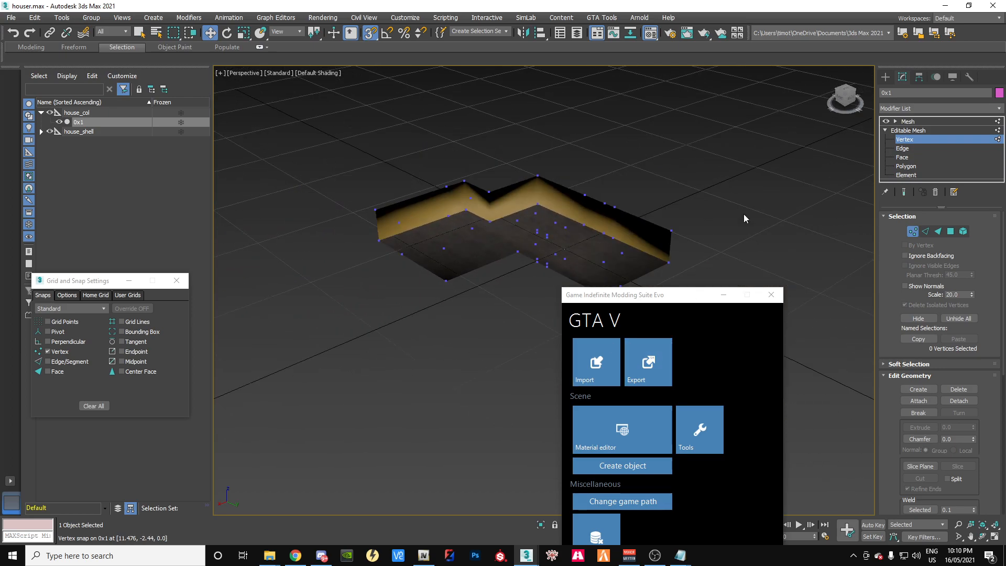
drag(687, 301, 746, 382)
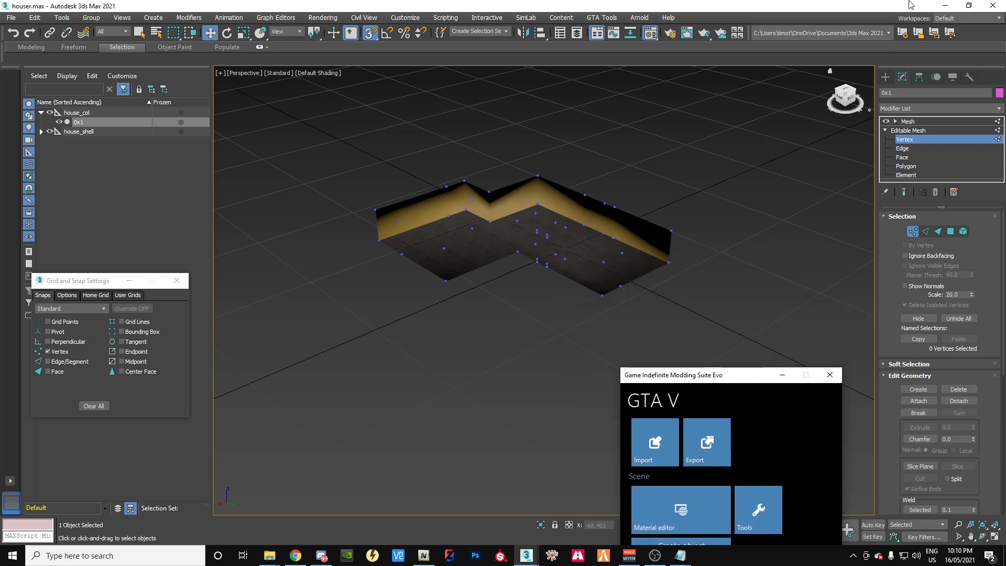
Step: Leave 3ds Max for the desktop, move the 3dsmax_export folder window aside and bring OpenIV's object.rpf listing forward
click(945, 6)
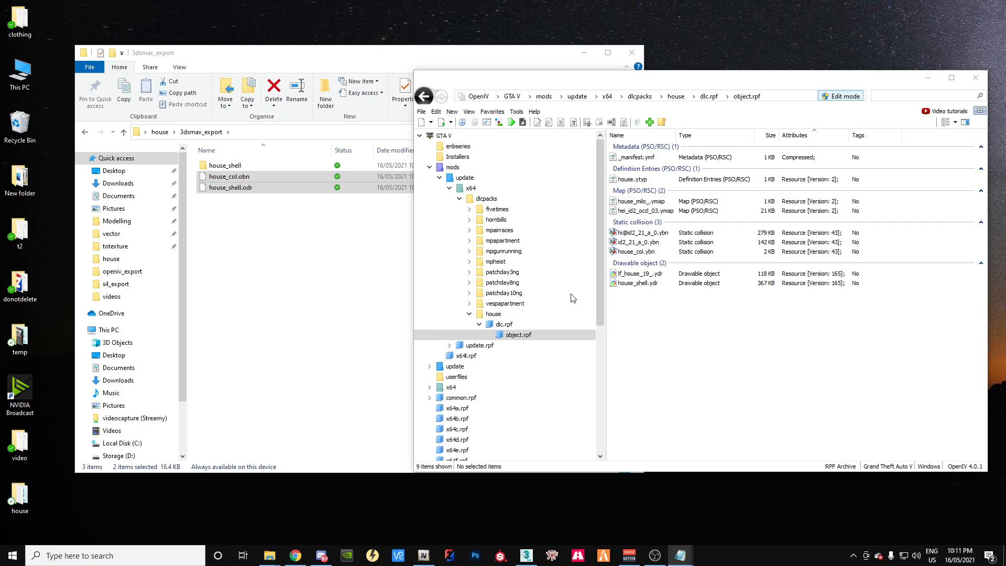
drag(385, 59, 419, 173)
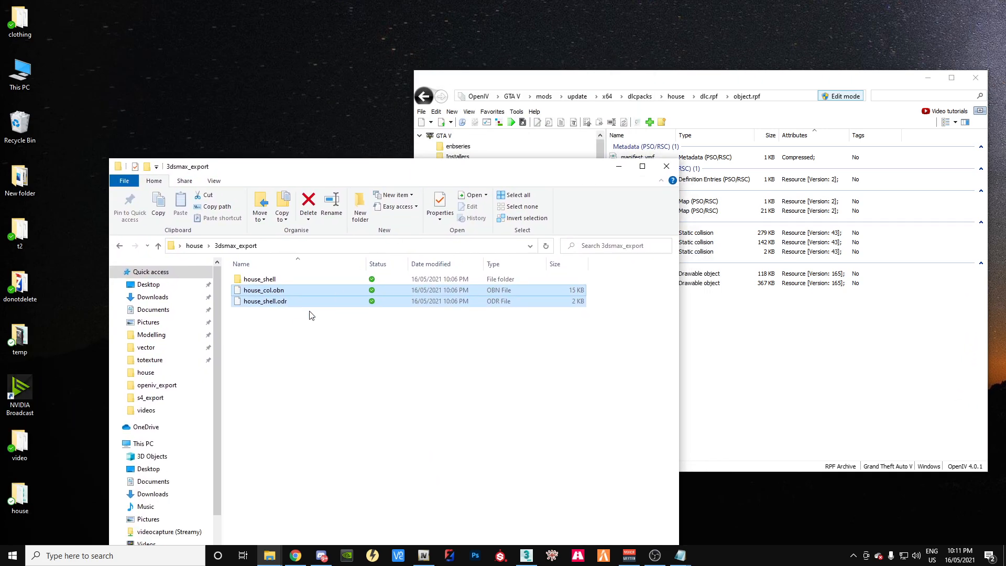
click(291, 347)
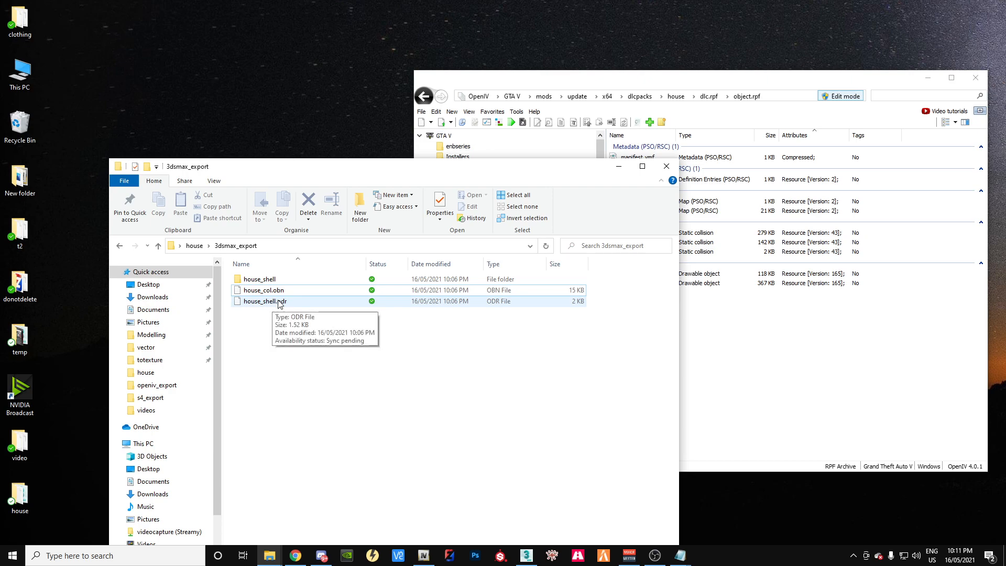
drag(368, 167, 383, 219)
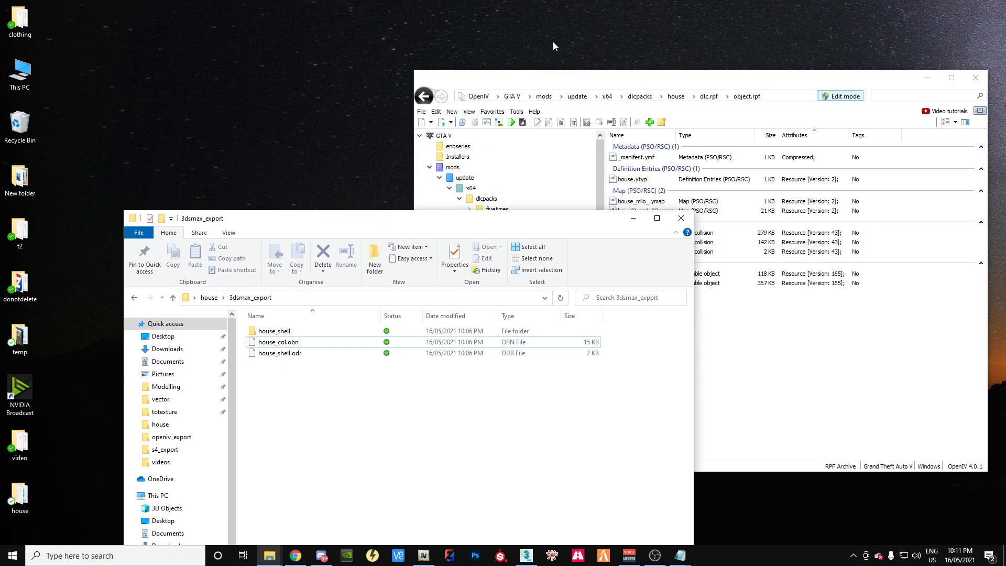
click(561, 77)
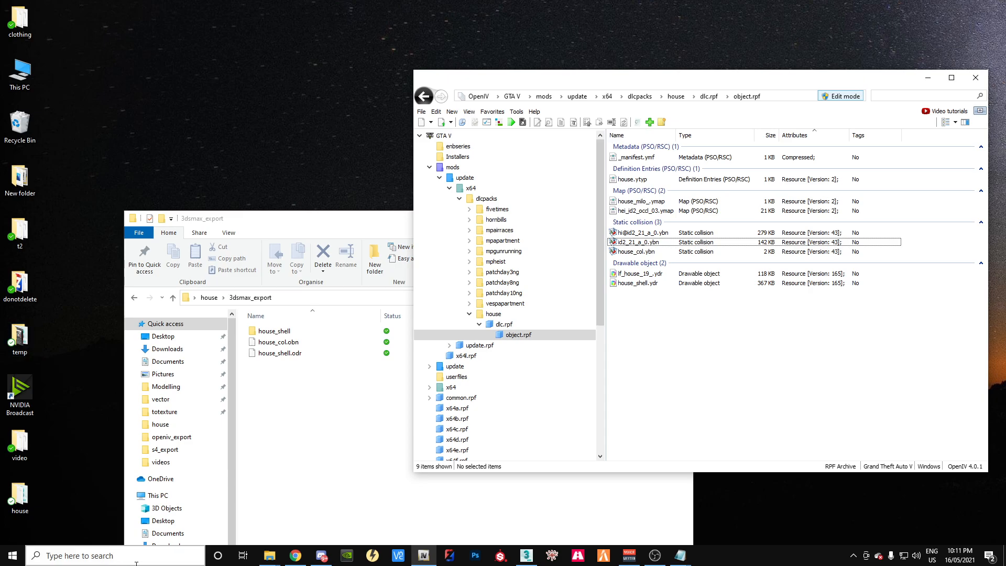
Step: Open the gtautil folder inside Modelling > Software and place its window beside the OpenIV window
click(268, 557)
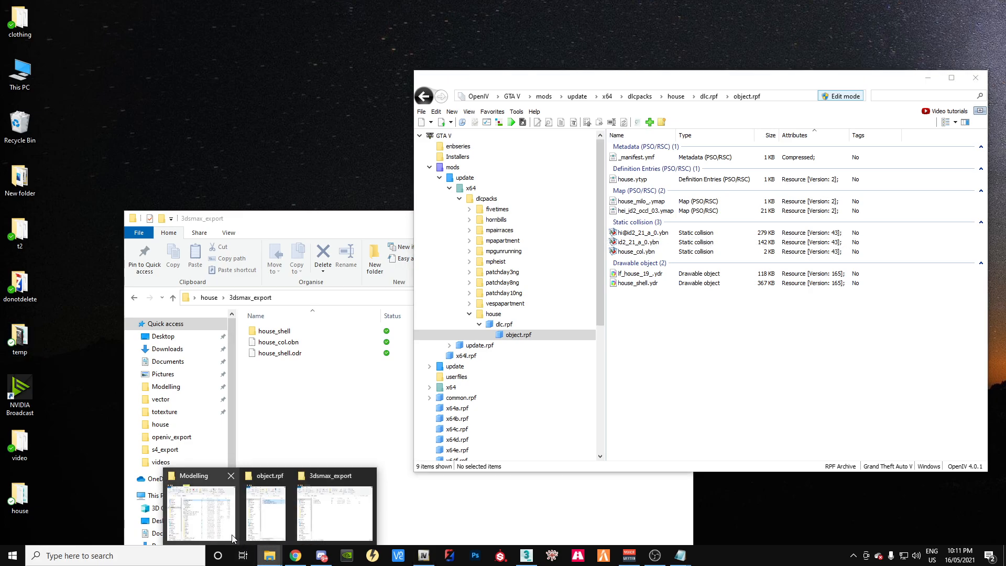
click(200, 511)
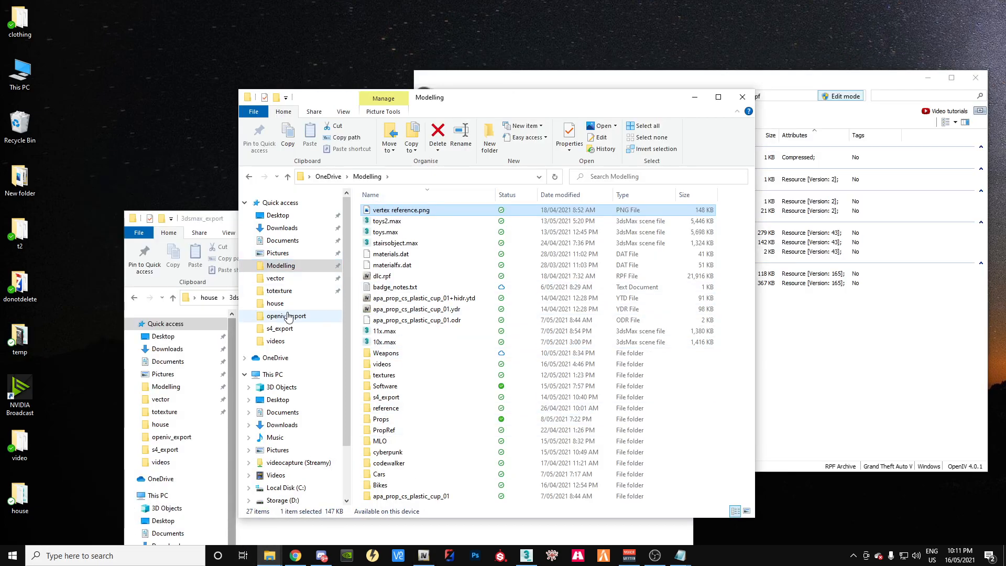
double_click(384, 386)
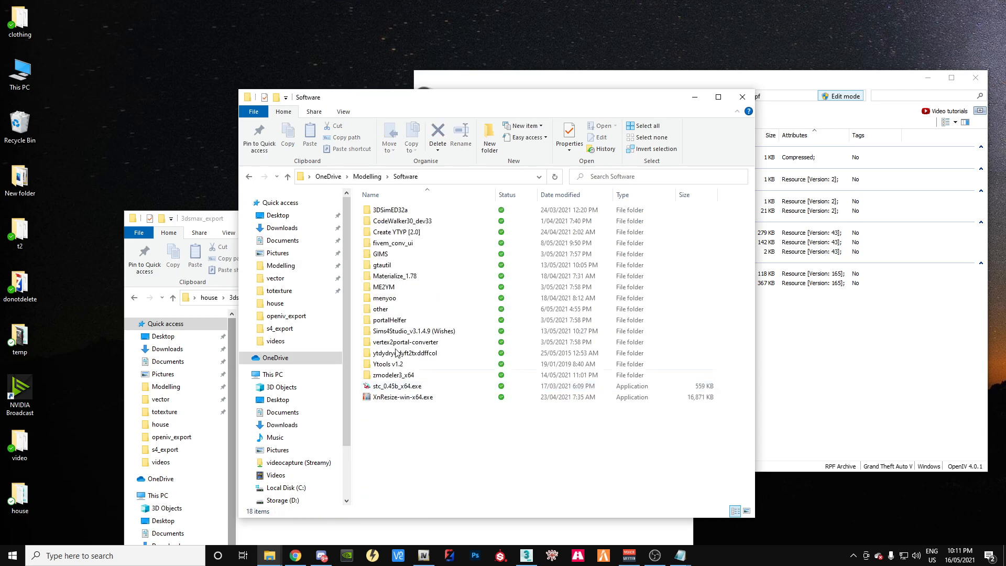
double_click(388, 265)
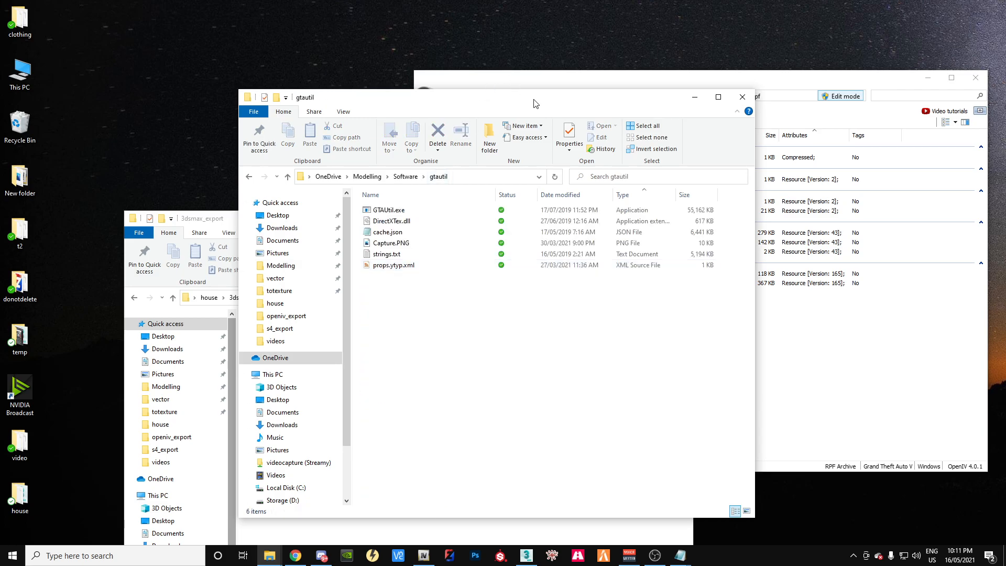
drag(535, 101, 467, 74)
Step: Copy house_shell.ydr from object.rpf in OpenIV into the gtautil folder
click(631, 88)
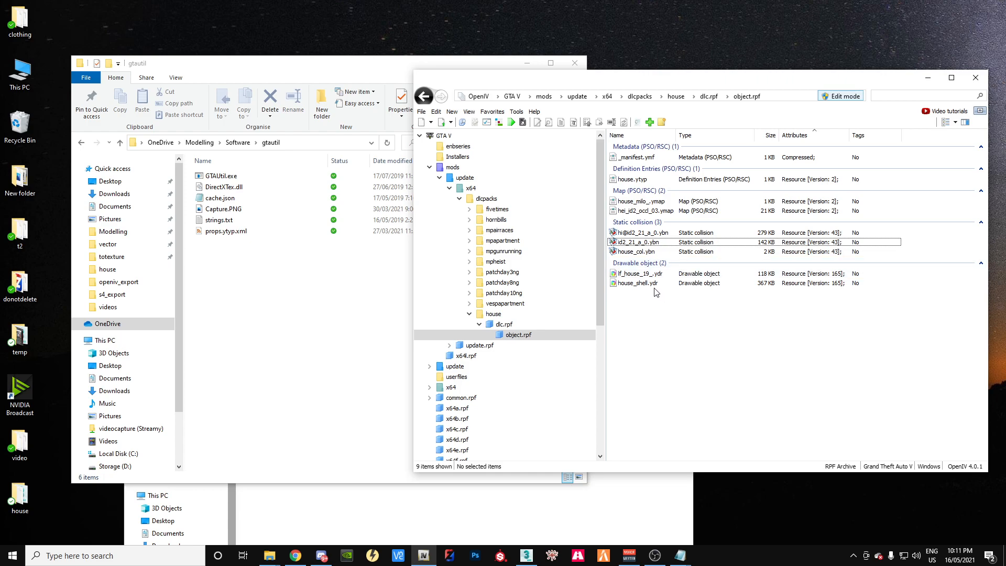
drag(654, 285, 305, 344)
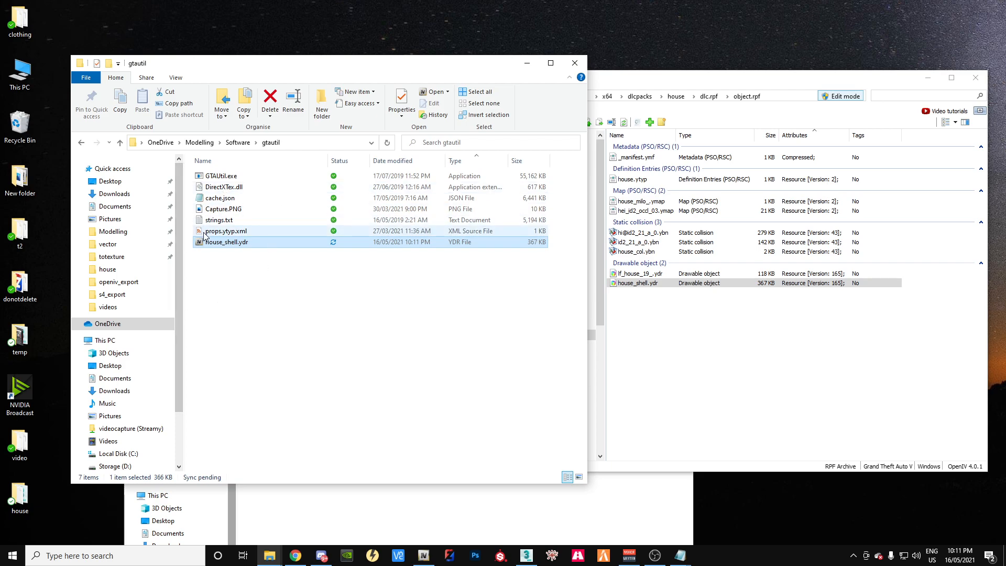
right_click(239, 245)
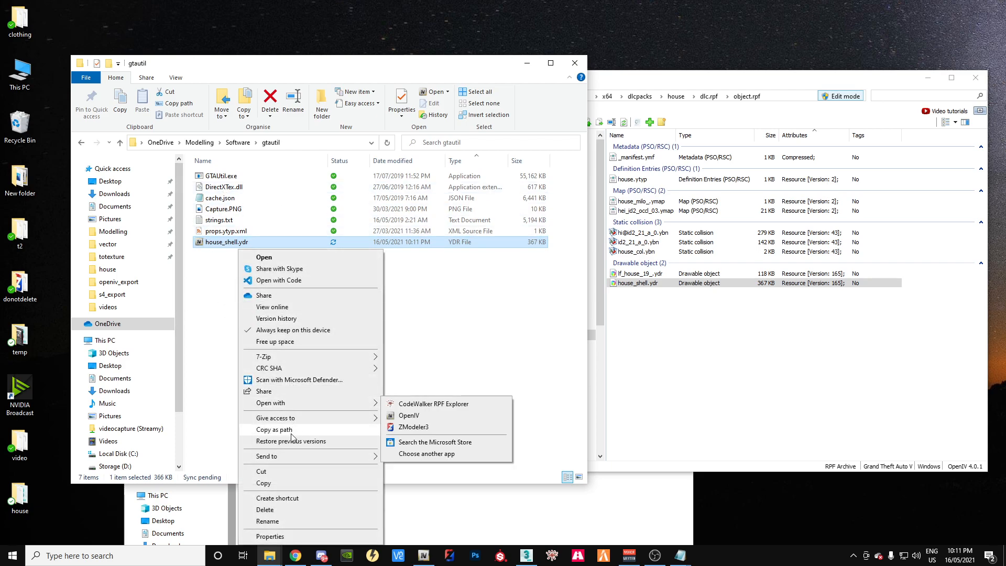
click(429, 401)
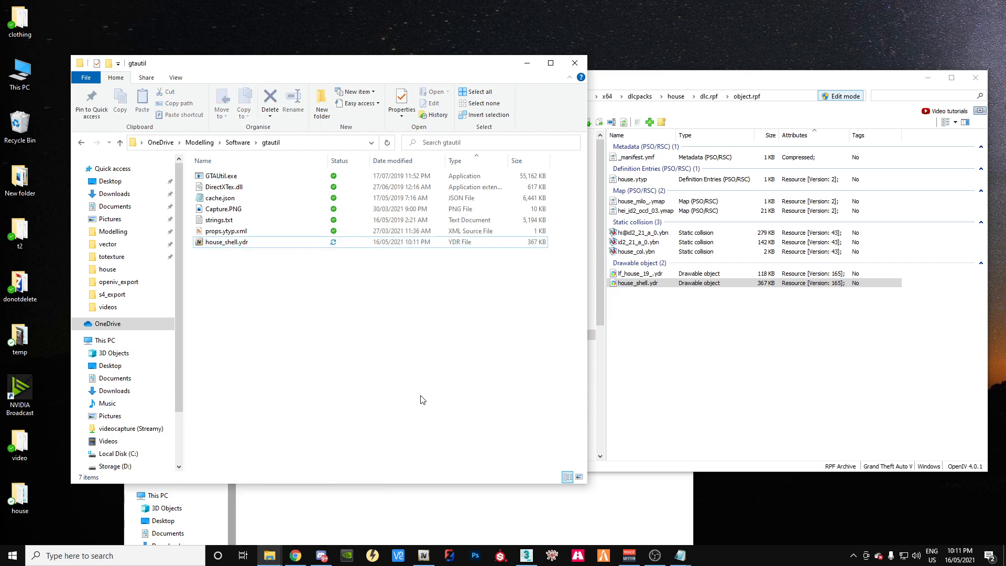
Step: Open PowerShell in the gtautil folder, bring up the .\gtautil genpropdefs --input command and move the window below the file list
right_click(294, 342)
click(339, 224)
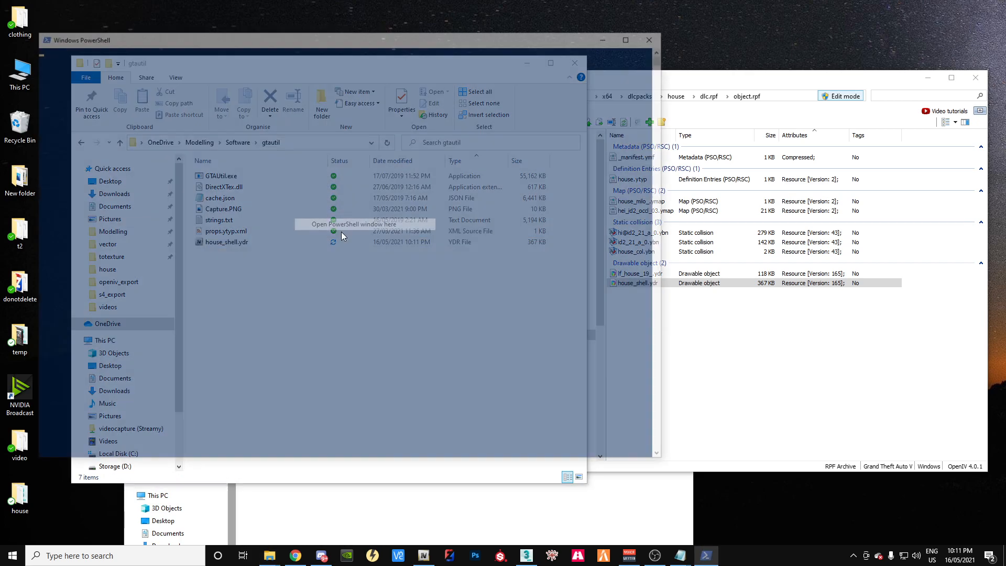
drag(262, 43, 262, 92)
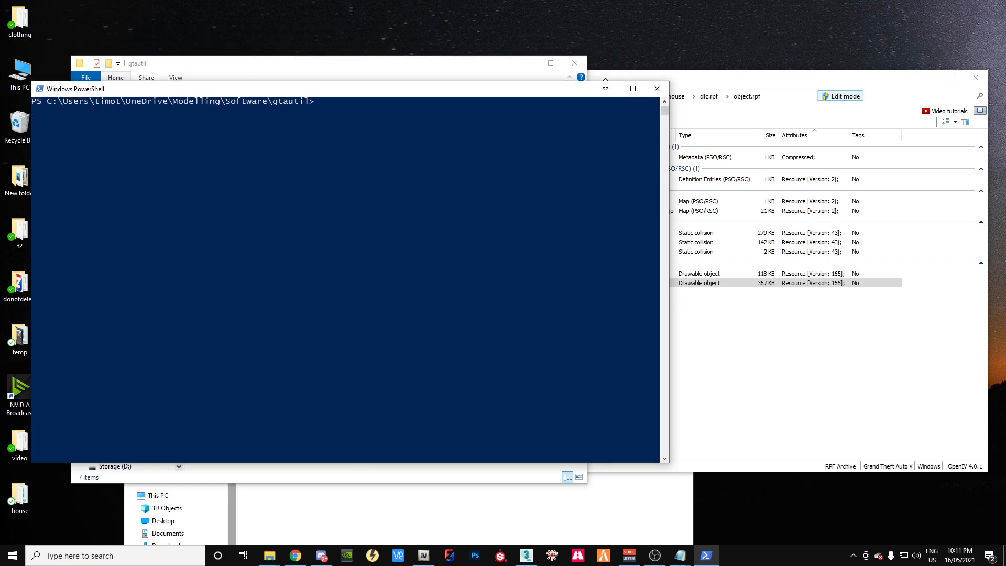
right_click(499, 111)
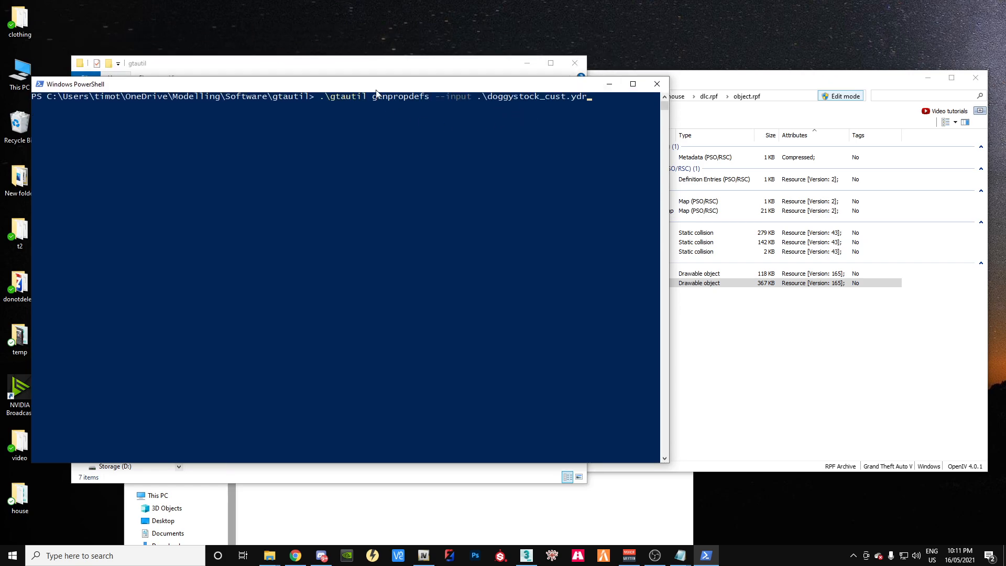
drag(375, 88, 445, 279)
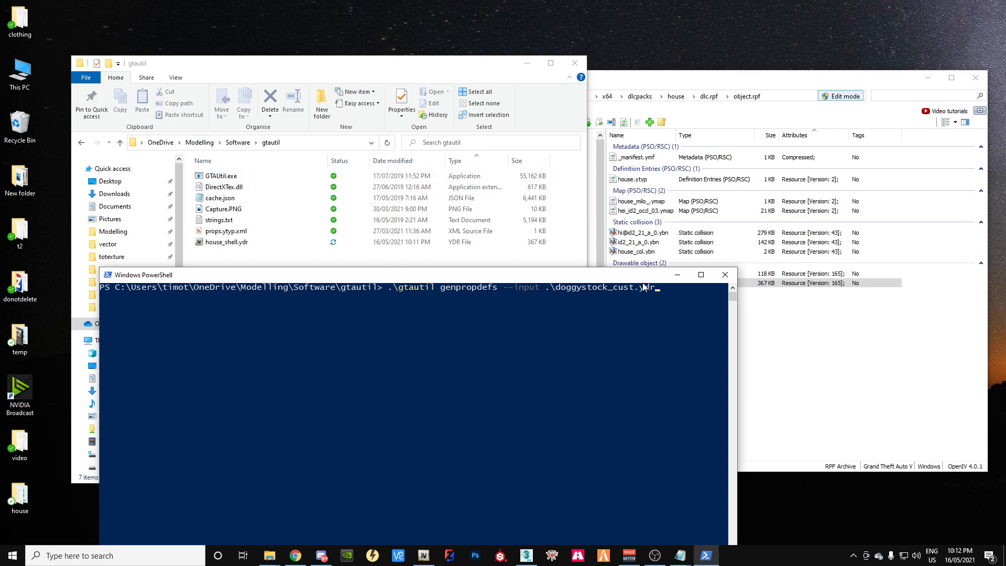
Step: Change the command's input file and run .\gtautil genpropdefs --input .\house_shell.ydr, leaving PowerShell out of the way
key(BackSpace)
key(BackSpace)
key(BackSpace)
key(BackSpace)
key(BackSpace)
key(BackSpace)
key(BackSpace)
key(BackSpace)
key(BackSpace)
key(BackSpace)
key(BackSpace)
key(BackSpace)
key(BackSpace)
key(BackSpace)
key(BackSpace)
key(BackSpace)
key(BackSpace)
text(house_shell.yd)
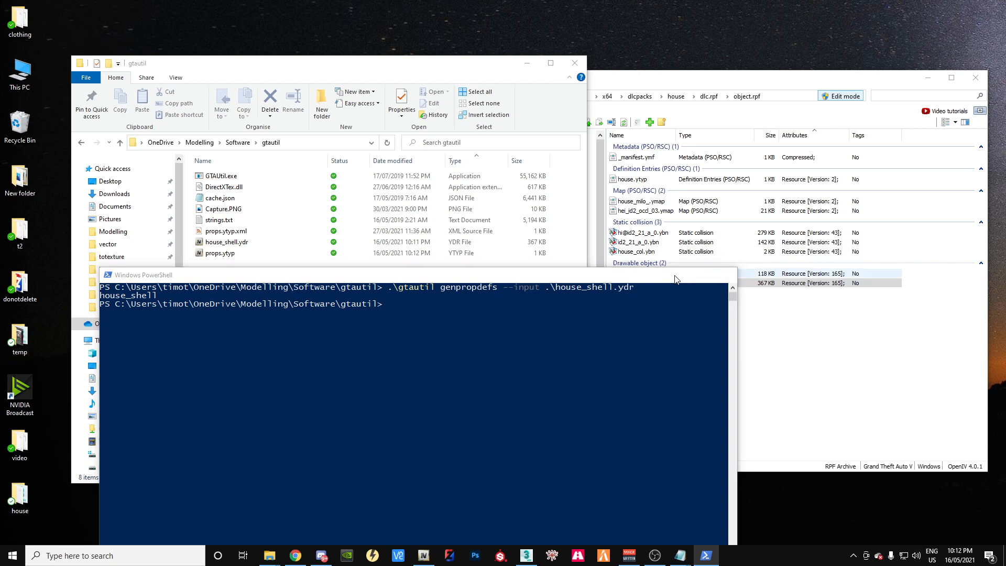
click(683, 279)
Step: Delete house_shell.ydr from the gtautil folder and add the generated props.ytyp to object.rpf in OpenIV
click(222, 248)
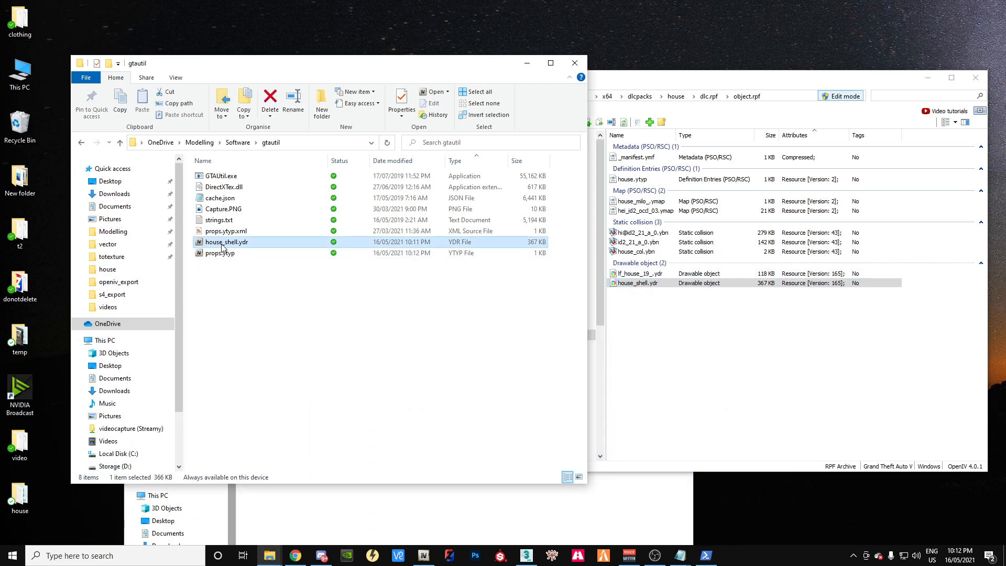
key(Delete)
drag(219, 243, 682, 381)
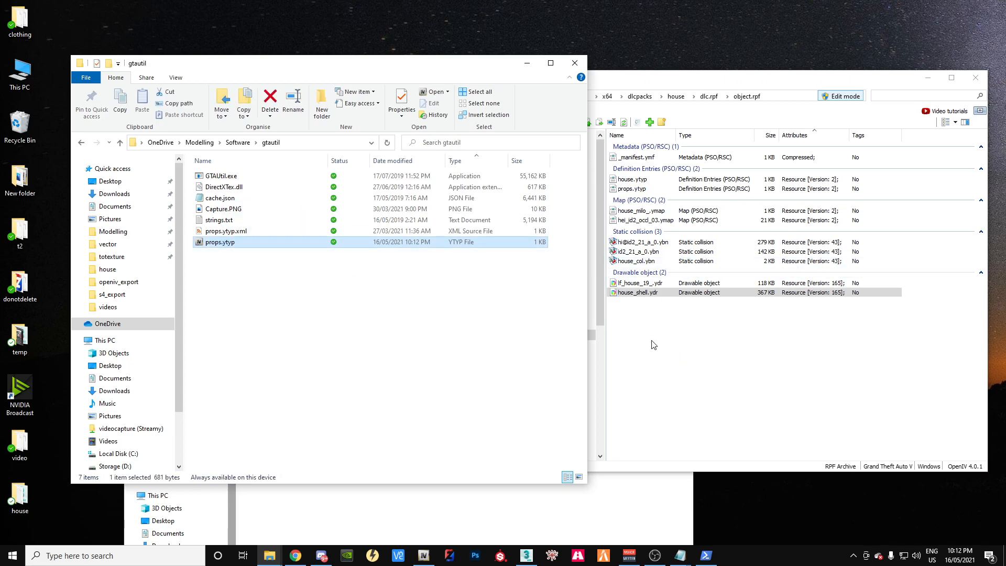
Step: Open props.ytyp from object.rpf and copy its bbMin, bbMax and bsCentre lines
click(639, 190)
double_click(639, 190)
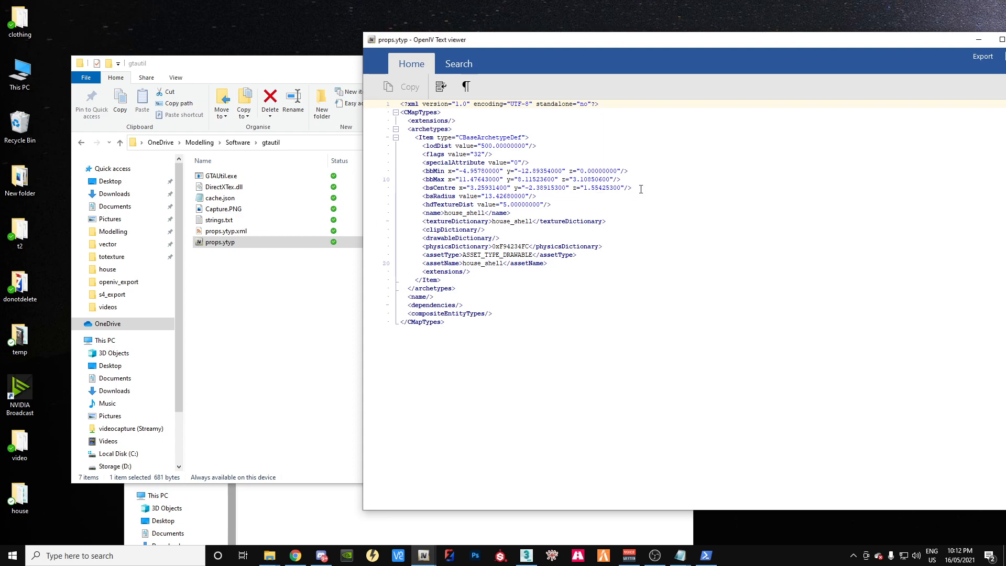
drag(639, 188, 421, 173)
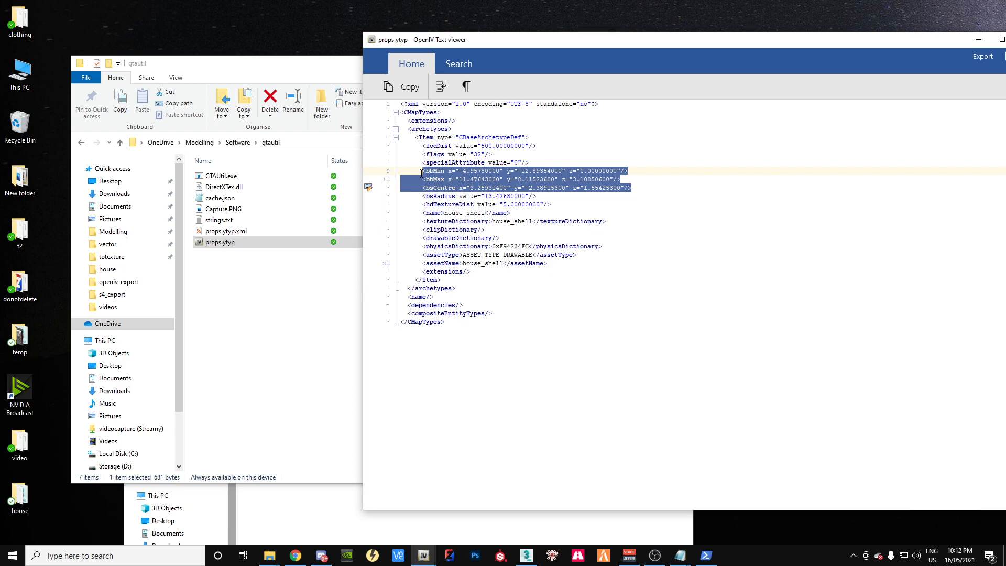
click(632, 189)
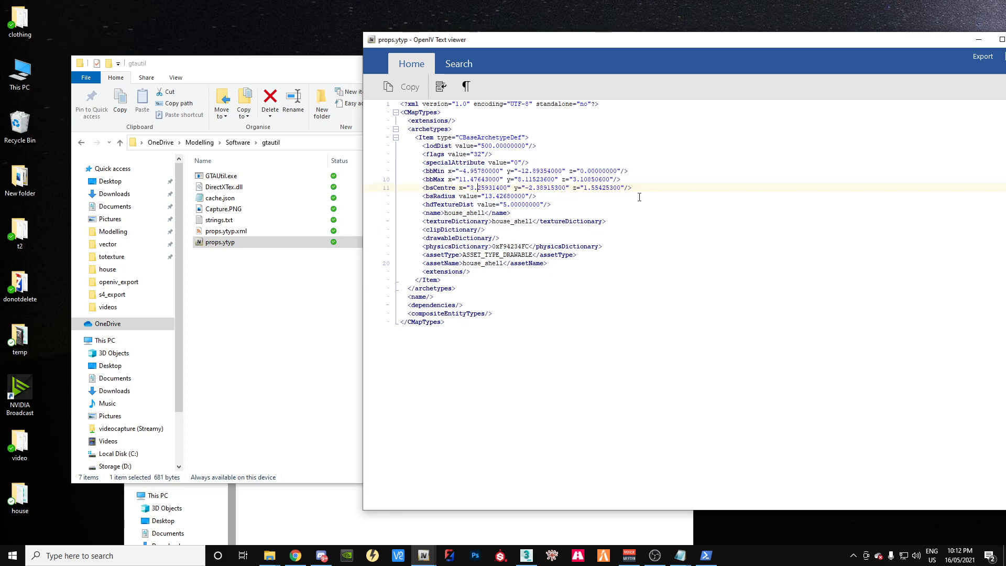
drag(632, 188, 426, 172)
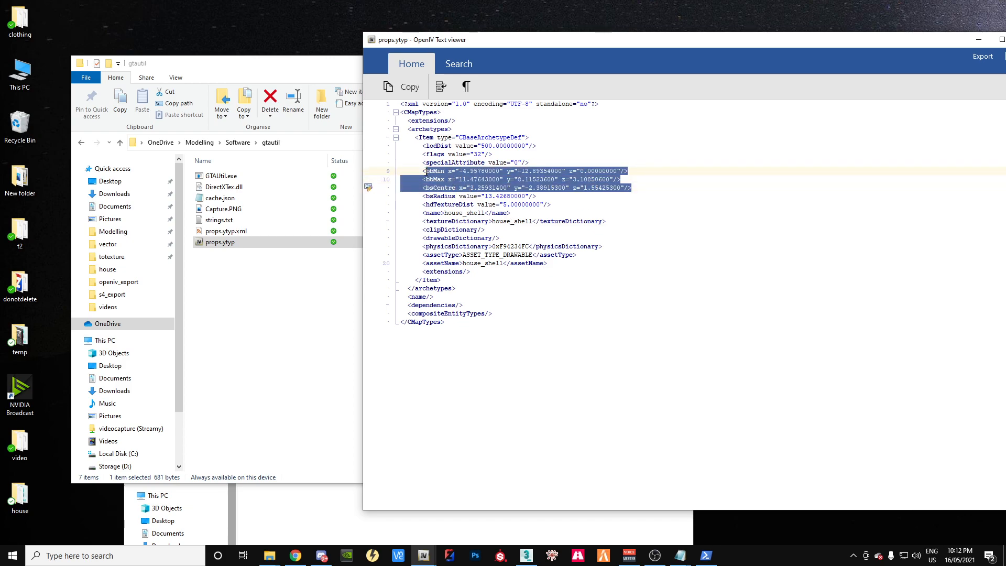
right_click(480, 179)
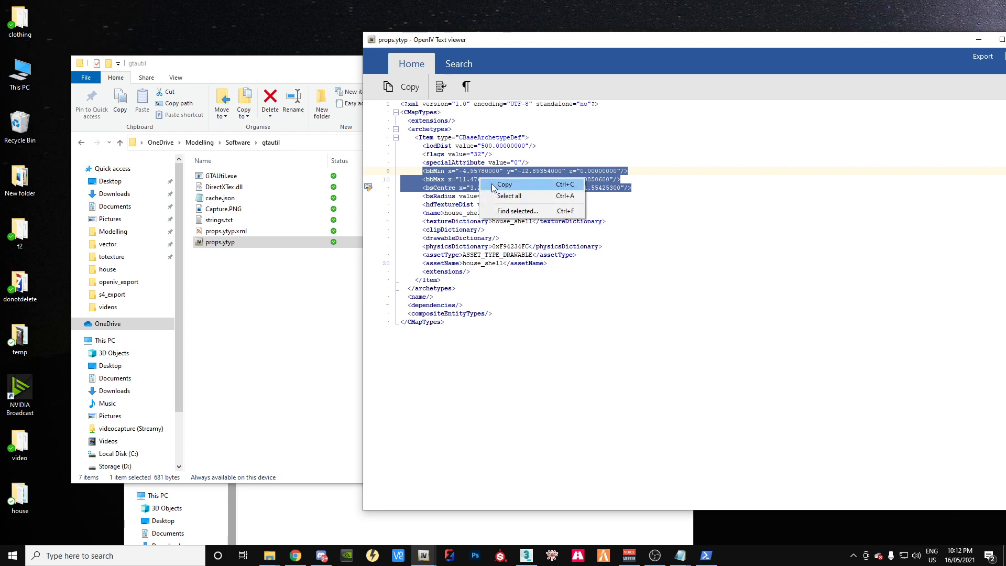
click(504, 185)
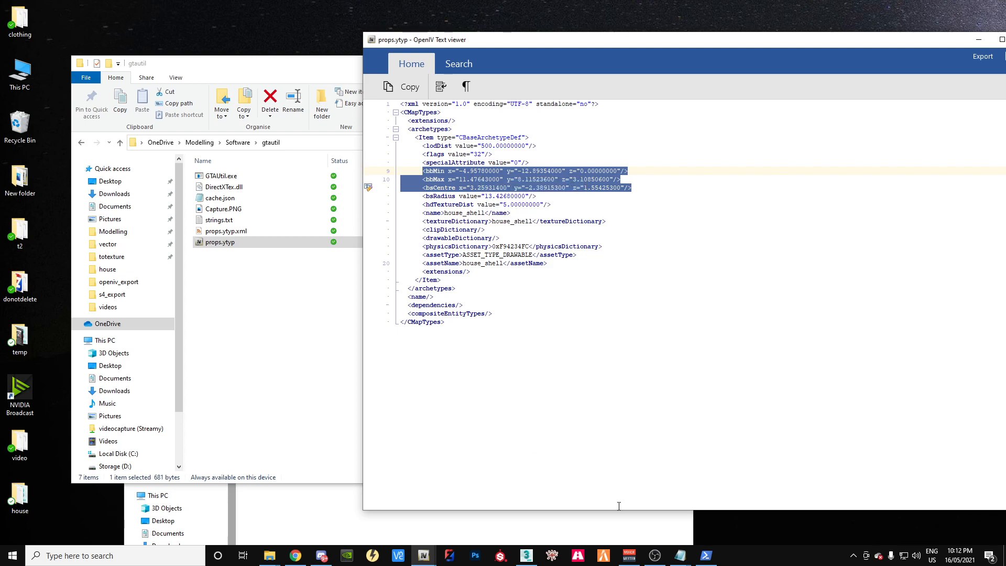
Step: Add the copied bbMin, bbMax and bsCentre lines below the portal coordinates in notes.txt and move Notepad aside
click(681, 556)
click(704, 530)
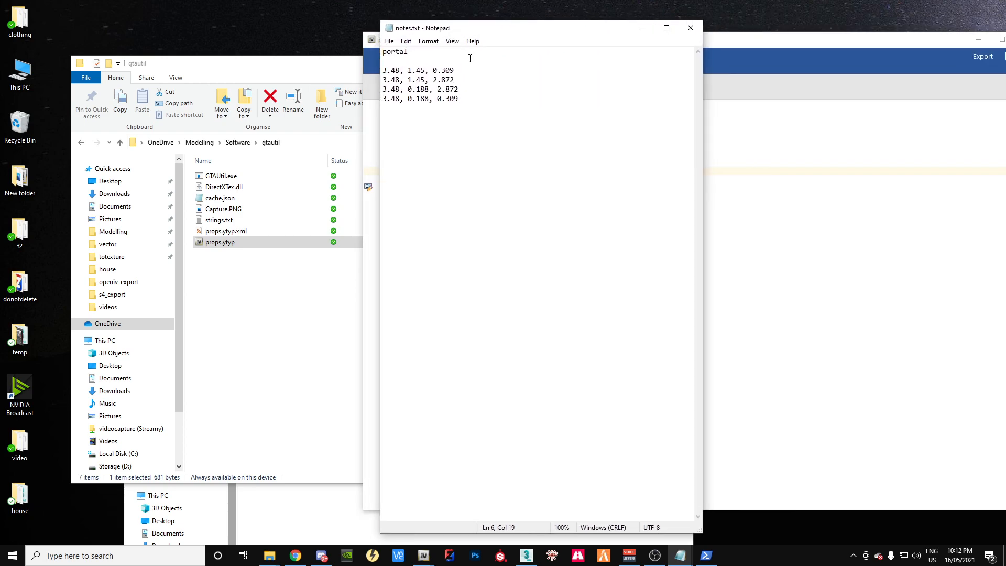
key(Return)
key(ctrl+v)
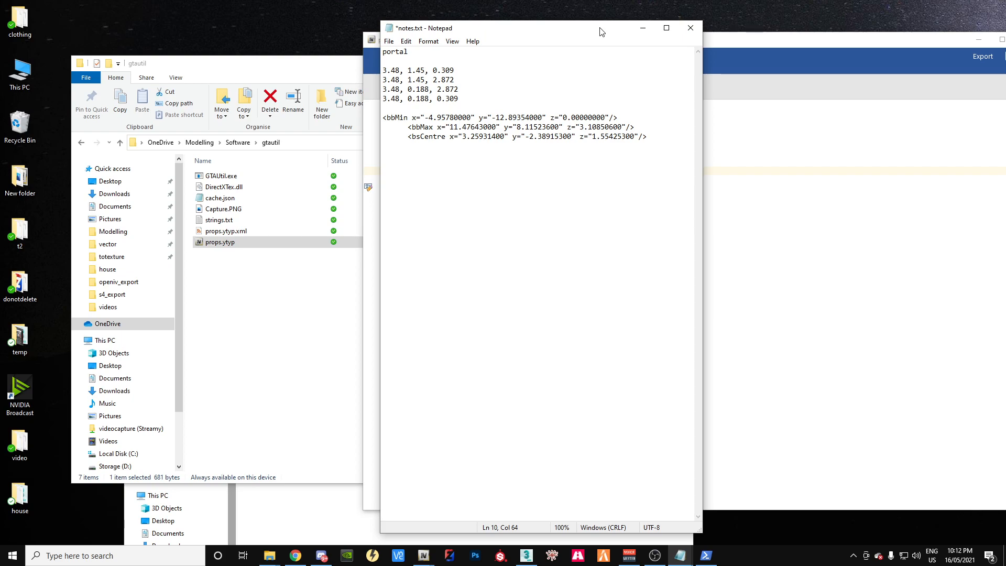
drag(603, 32, 1005, 45)
Step: Leave the props.ytyp viewer and permanently delete props.ytyp from object.rpf
drag(860, 38, 375, 75)
click(542, 76)
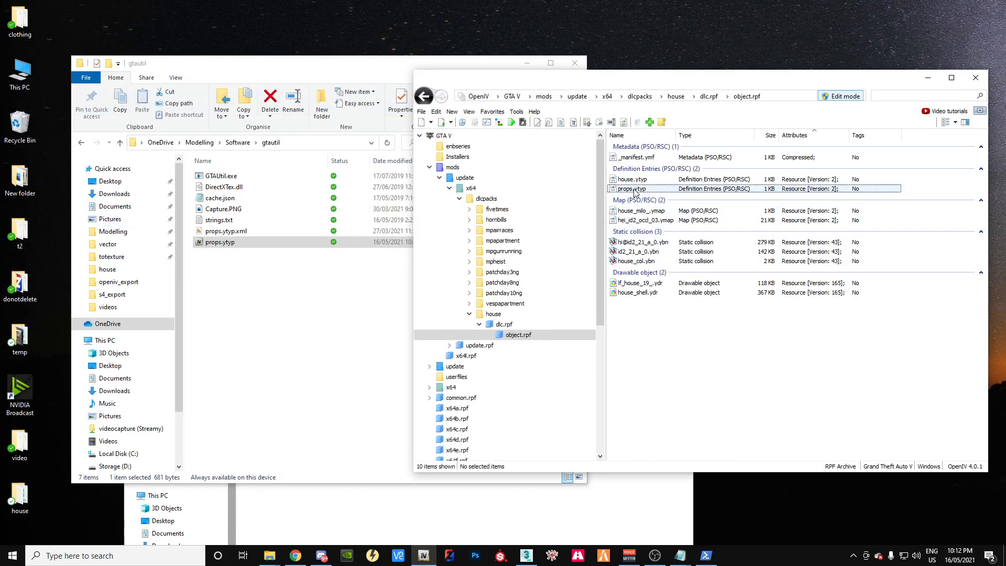
key(Delete)
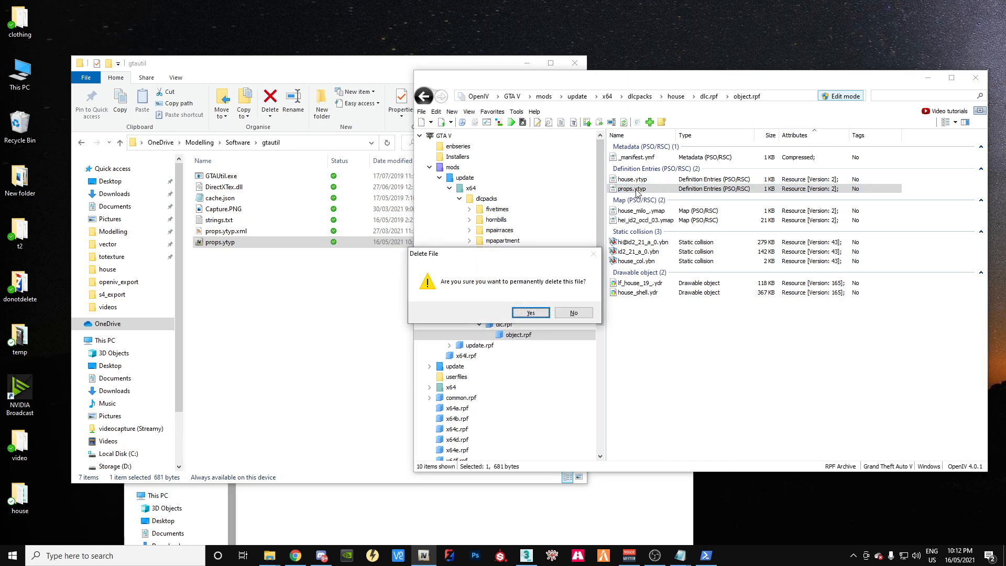
click(538, 313)
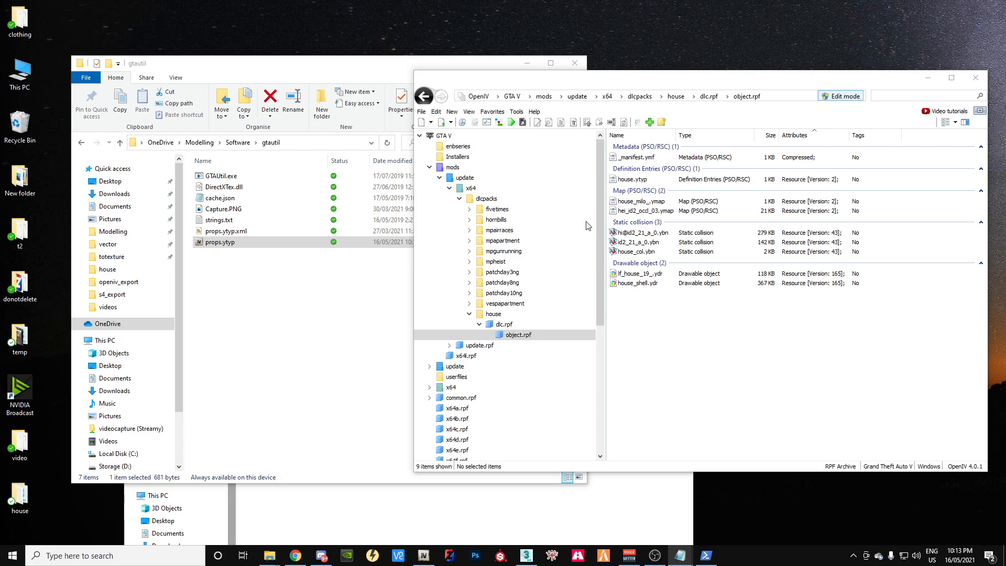
Step: Open house.ytyp for editing and replace the house_shell archetype's bbMin, bbMax and bsCentre lines with the copied ones
right_click(633, 179)
click(652, 194)
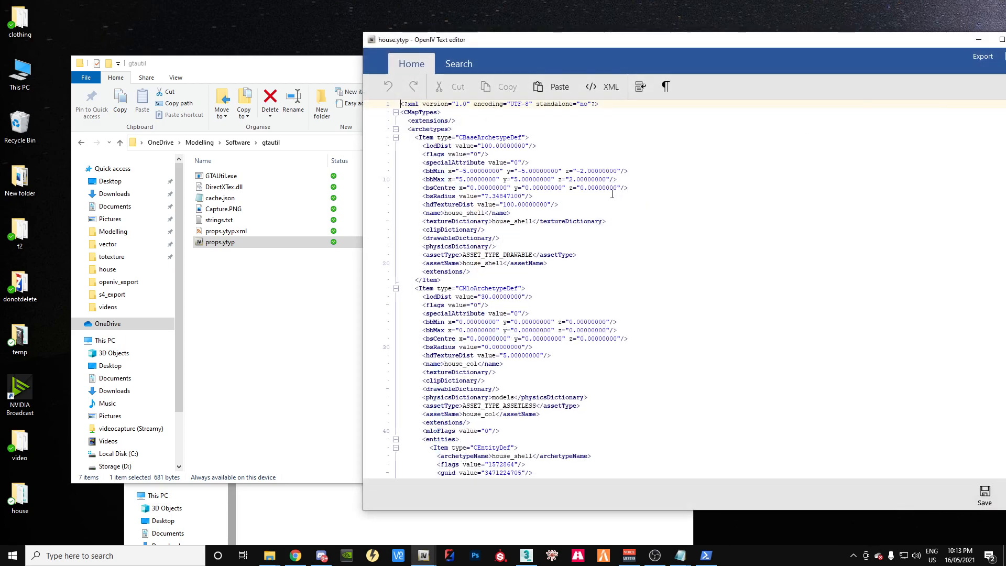
drag(620, 43, 516, 54)
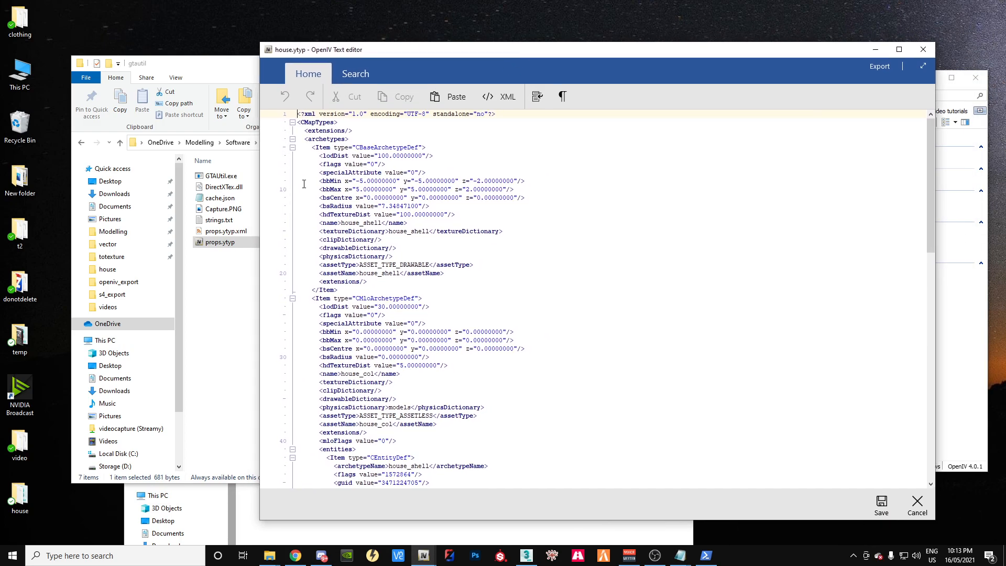
drag(527, 198, 321, 182)
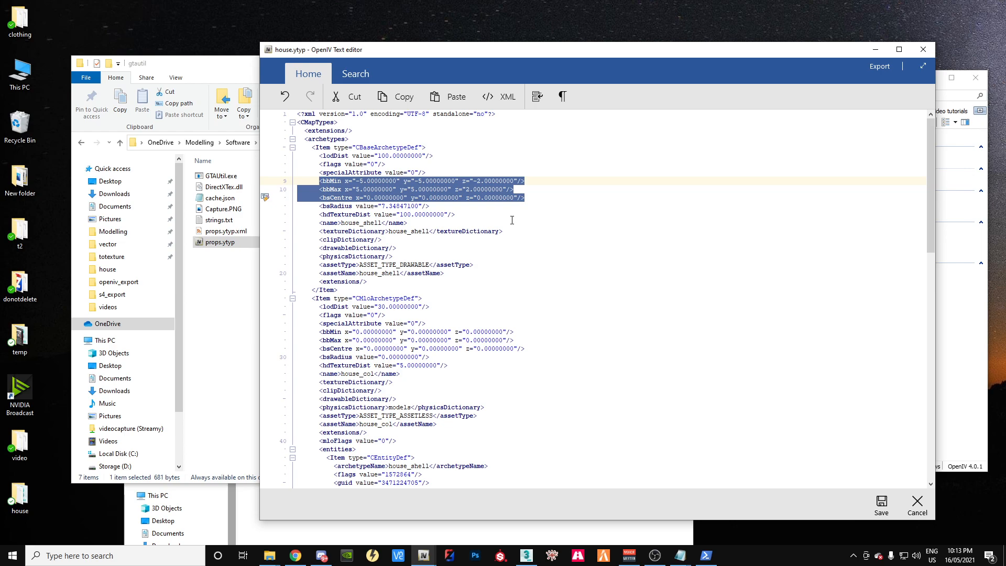
key(ctrl+v)
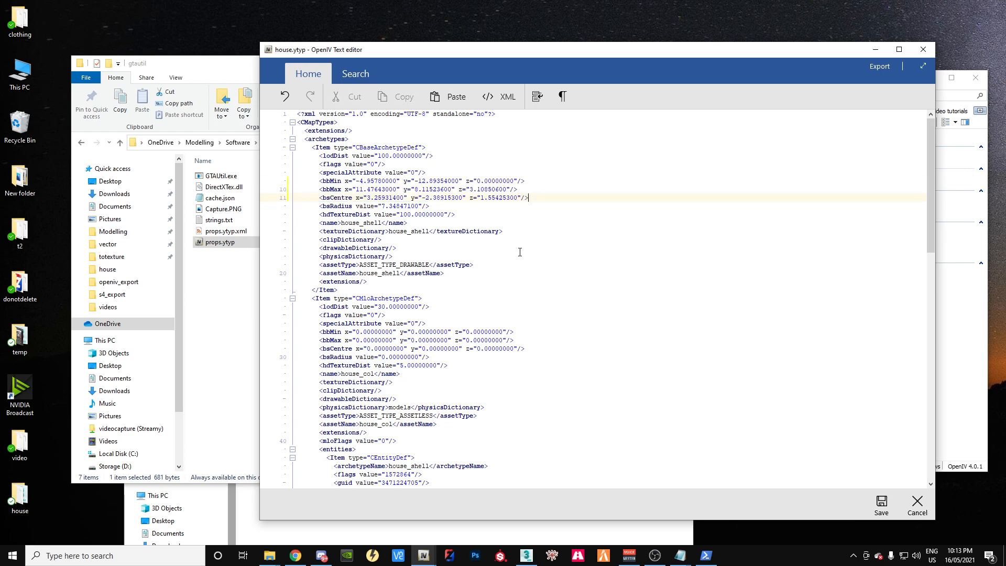
Step: Copy the house_shell archetype's bbMin and bbMax lines in house.ytyp and paste them over the limbo room's bbMin and bbMax lines
drag(523, 189, 318, 183)
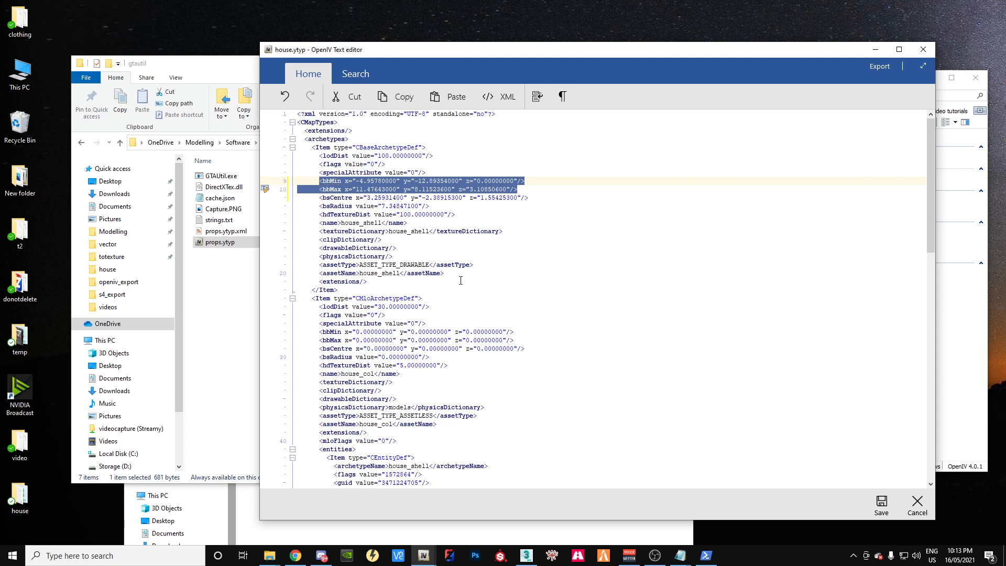
scroll(461, 281, down, 12)
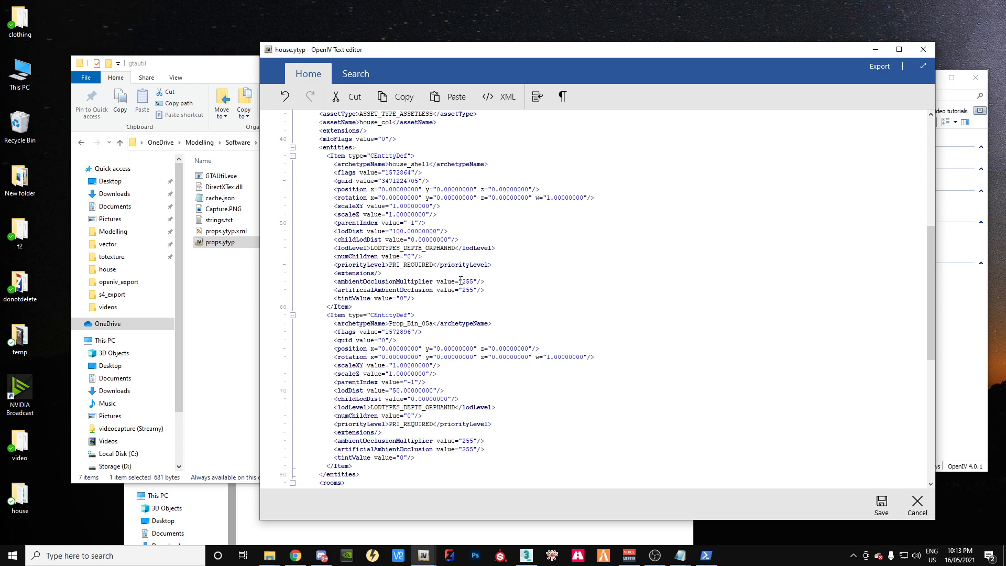
scroll(461, 281, down, 11)
scroll(460, 279, down, 3)
scroll(464, 278, up, 2)
drag(530, 231, 340, 222)
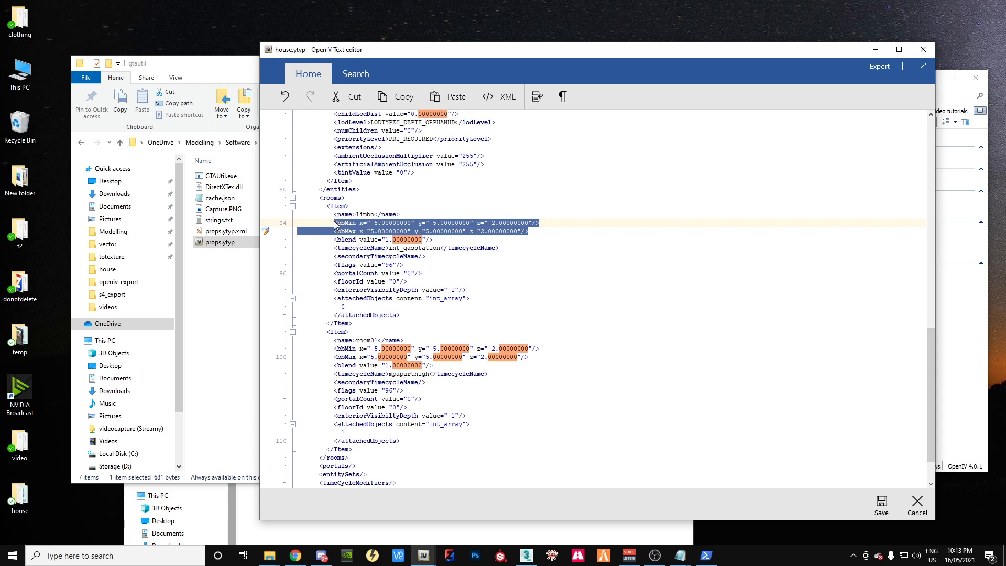
key(ctrl+v)
Step: Replace the room01 room's bbMin and bbMax lines with the same copied lines and save house.ytyp
drag(529, 360, 337, 347)
key(ctrl+v)
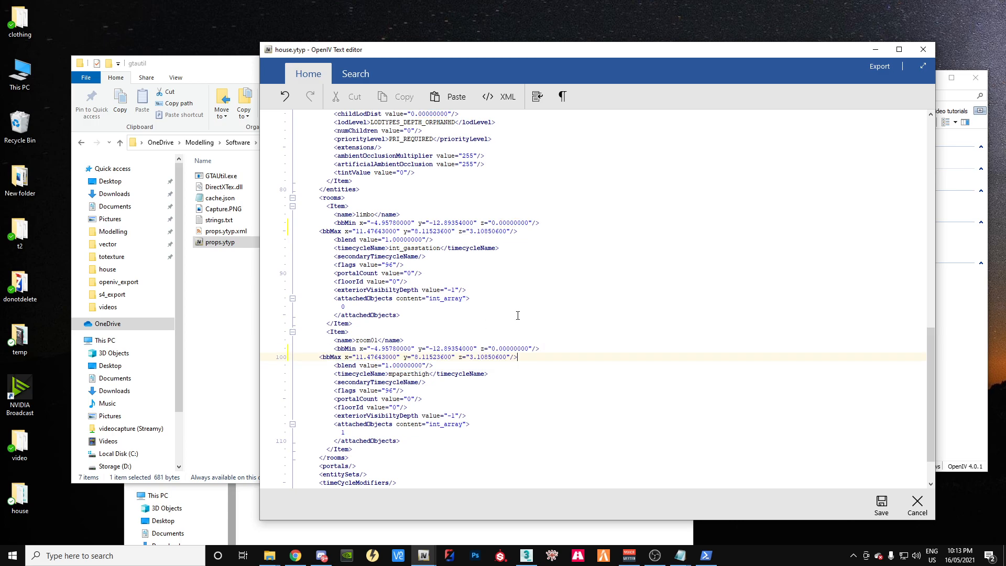
scroll(582, 321, down, 2)
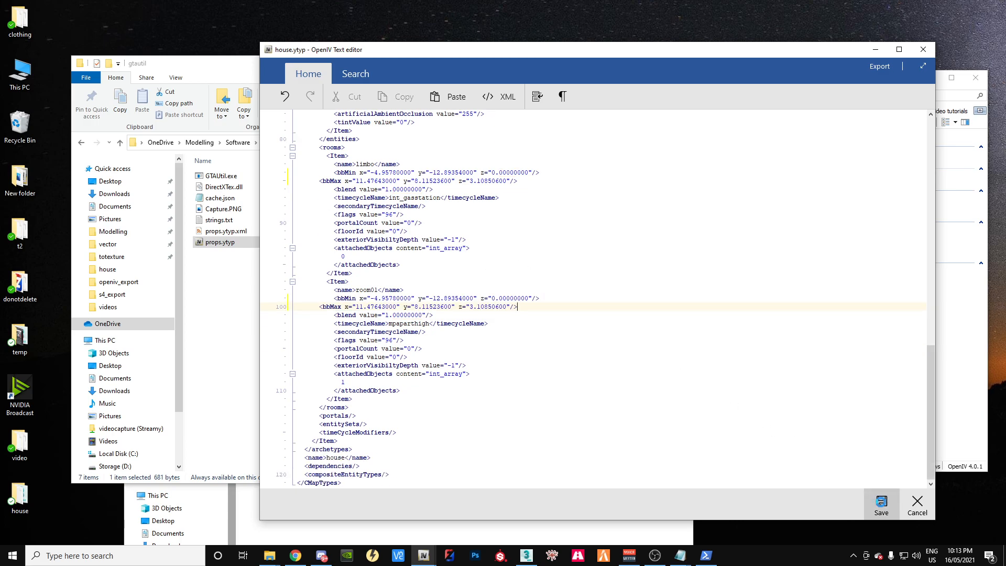
click(882, 503)
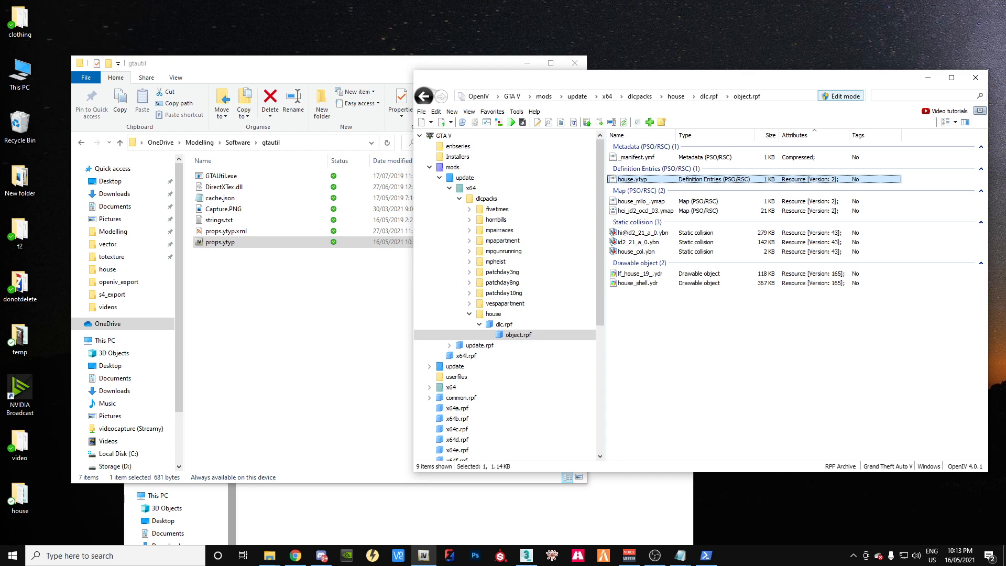
Step: Select all the files in object.rpf, from _manifest.ymf to house_shell.ydr
drag(717, 84, 594, 94)
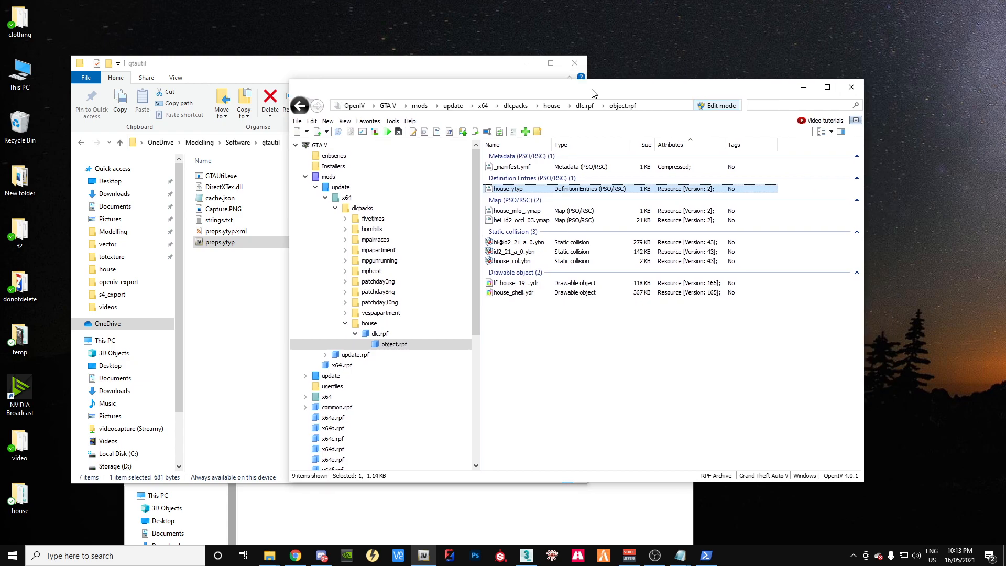
click(591, 375)
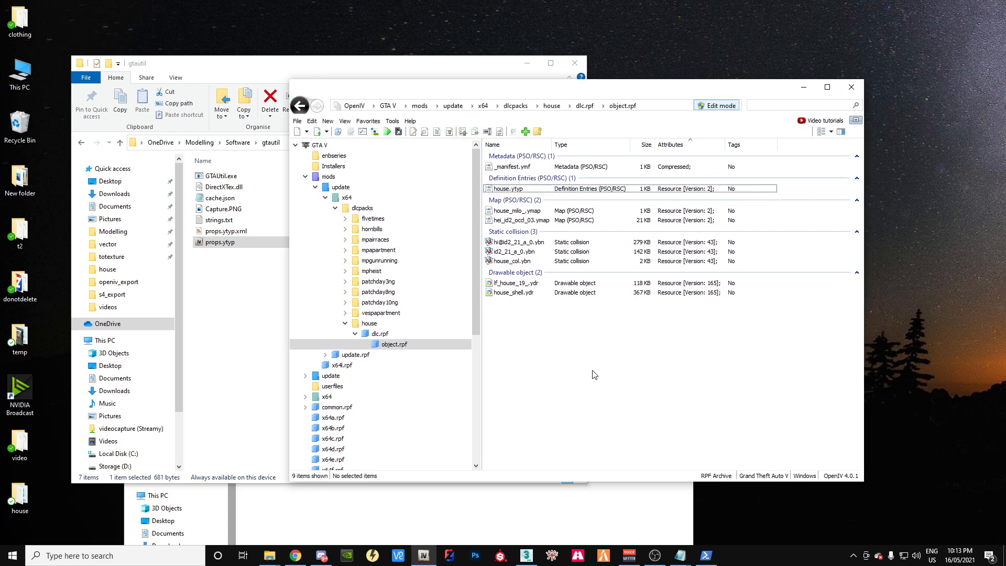
drag(646, 381, 498, 164)
Step: Open the final folder inside the desktop's house folder in File Explorer
mouse_move(273, 561)
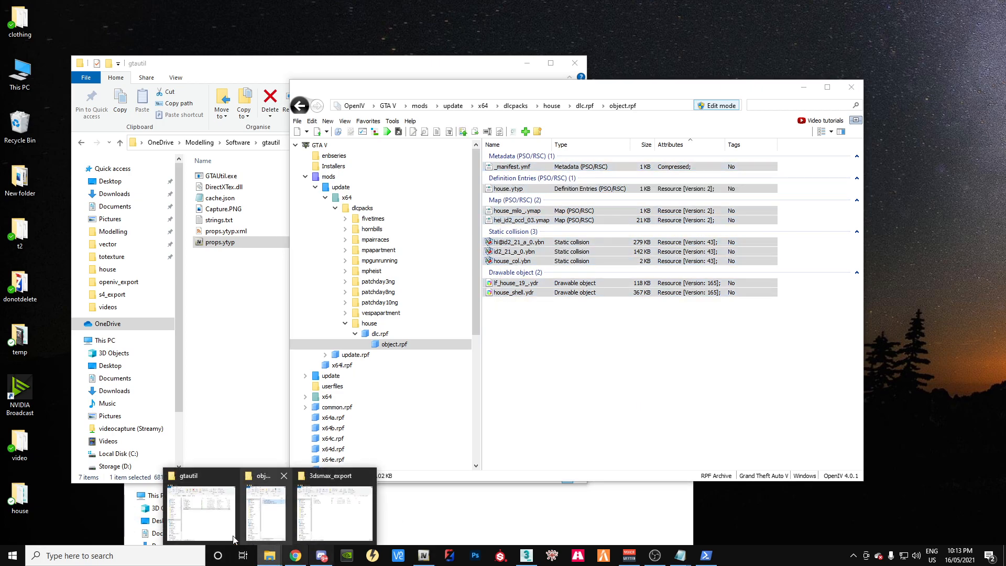
click(202, 512)
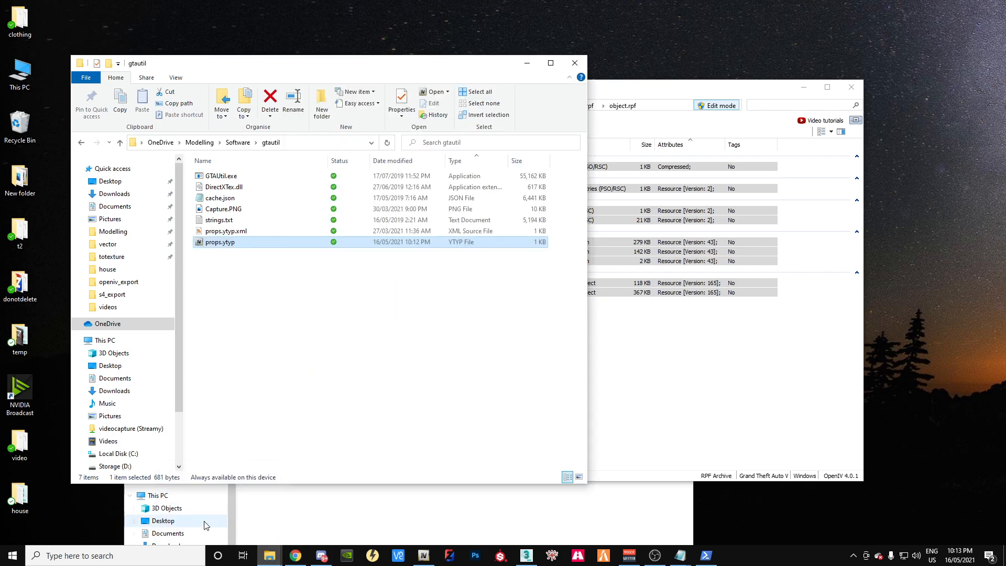
click(110, 181)
click(222, 200)
double_click(223, 200)
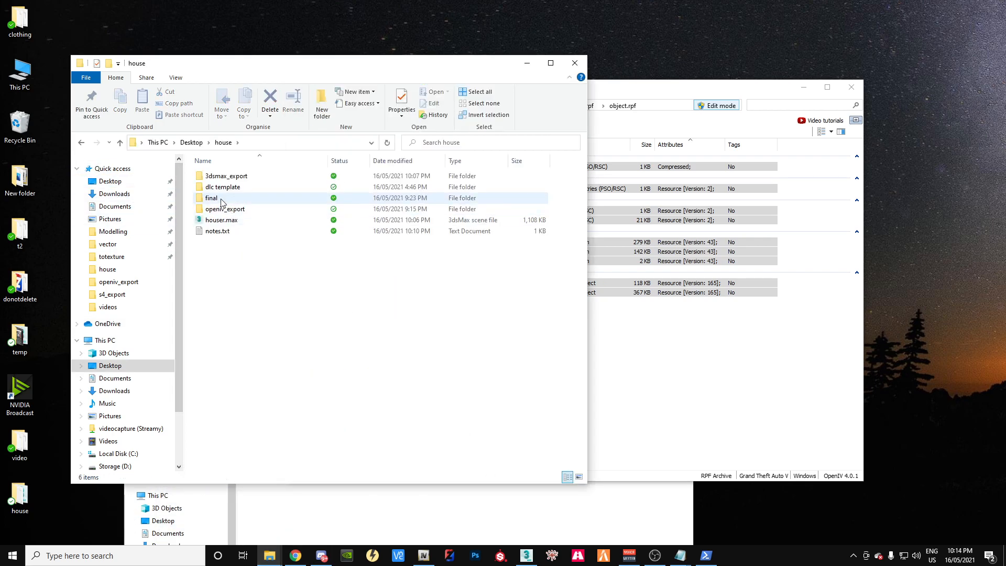
double_click(223, 200)
drag(276, 263, 250, 243)
Step: Copy the selected object.rpf files into the final folder, keeping the existing copies of the three files that conflict
drag(622, 96, 846, 121)
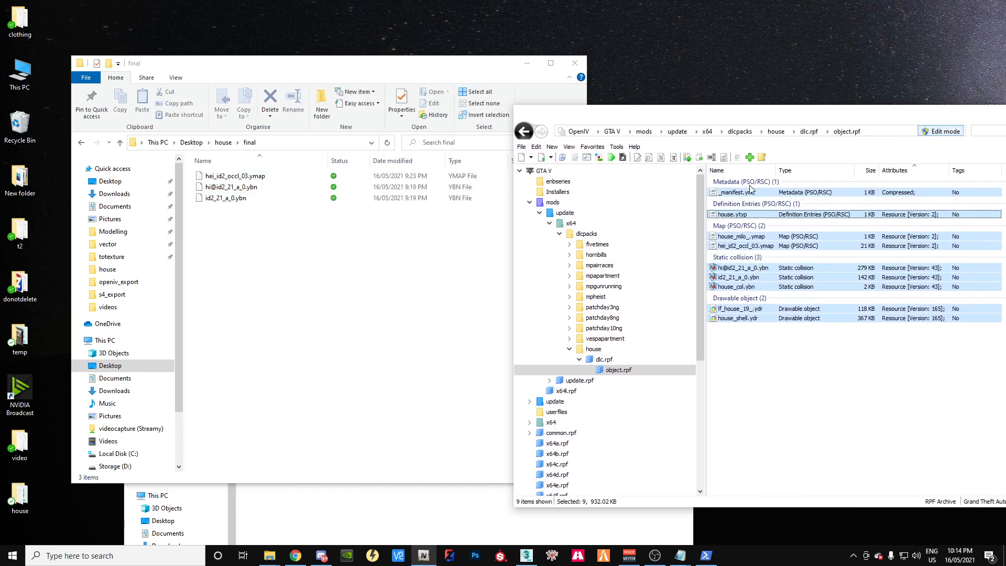
drag(745, 193, 313, 327)
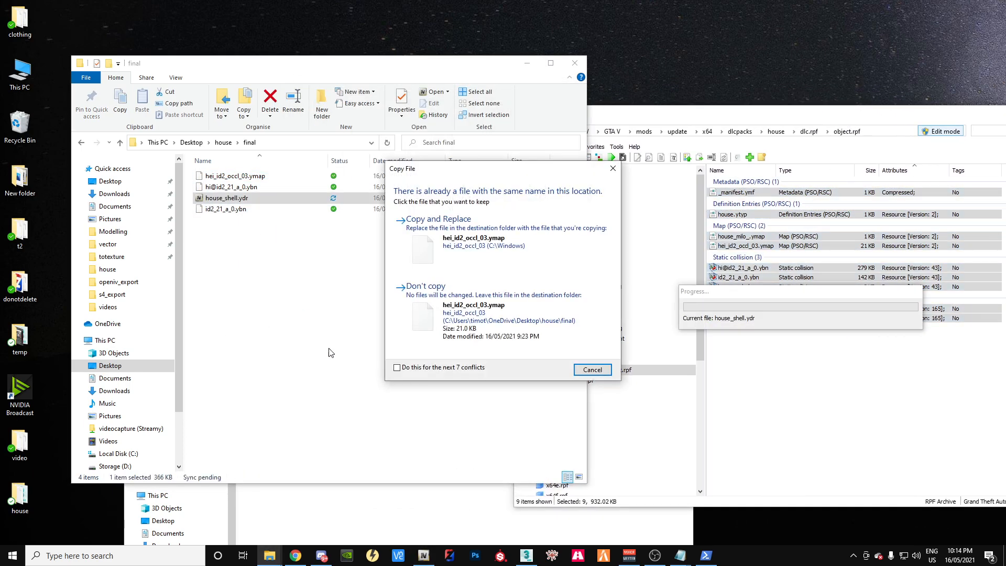
click(468, 325)
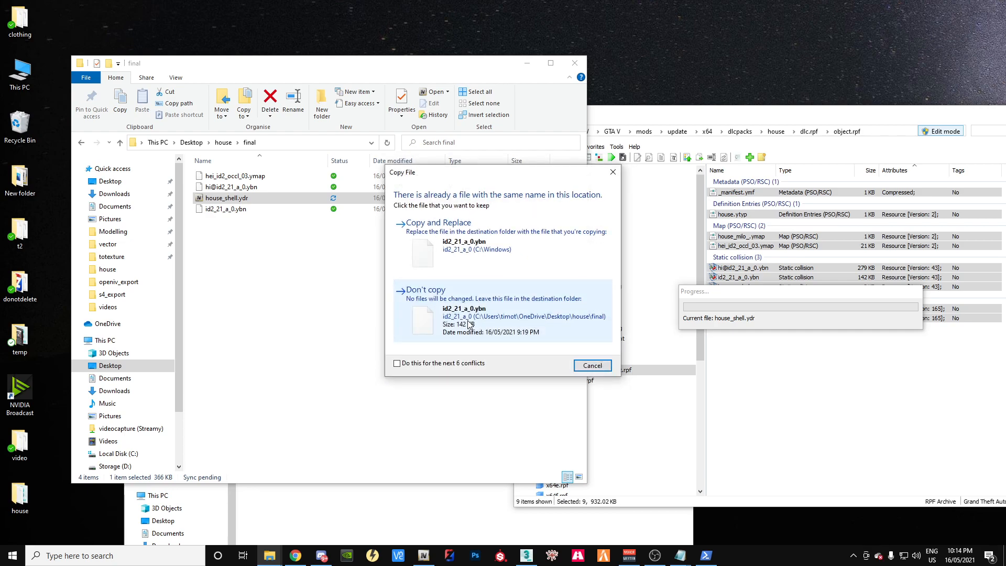
click(468, 325)
click(469, 325)
click(336, 360)
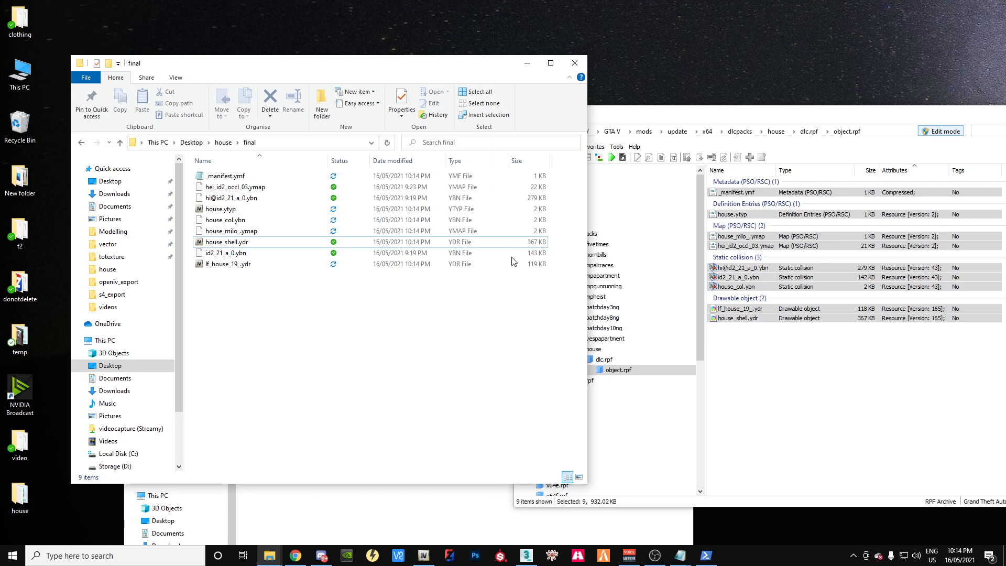
Step: Minimize OpenIV and the open final and 3dsmax_export folder windows
drag(657, 117, 466, 126)
click(834, 121)
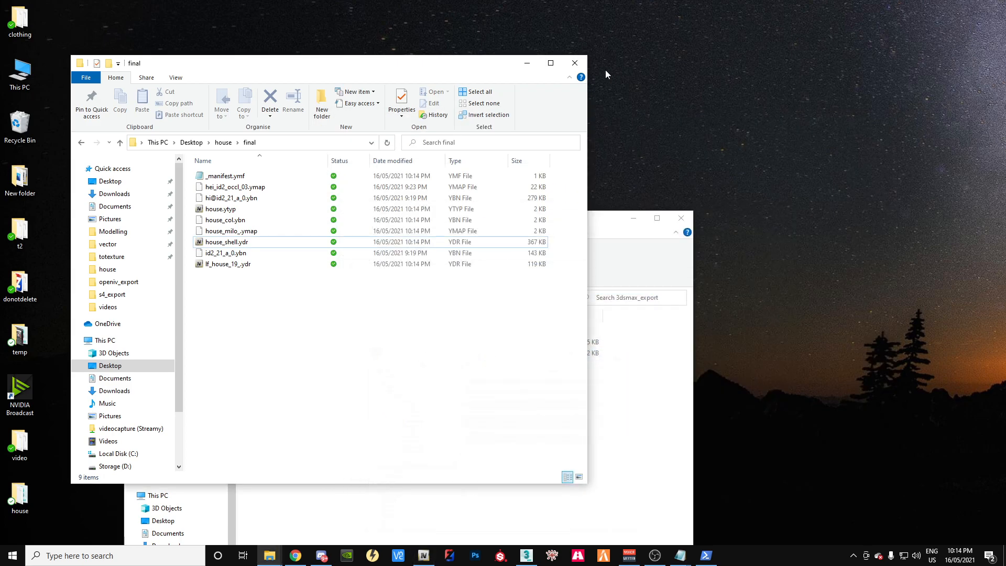
click(526, 63)
click(640, 220)
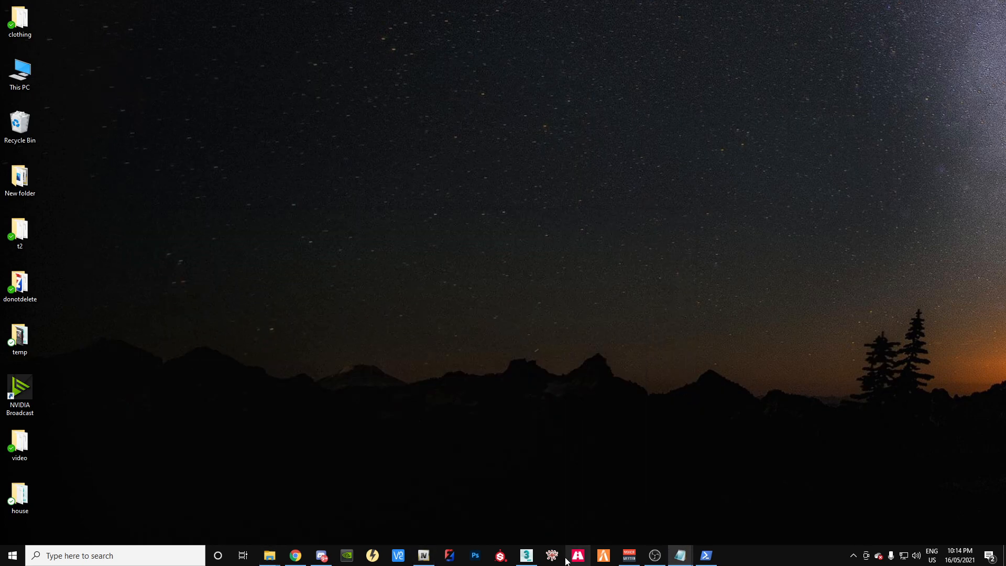
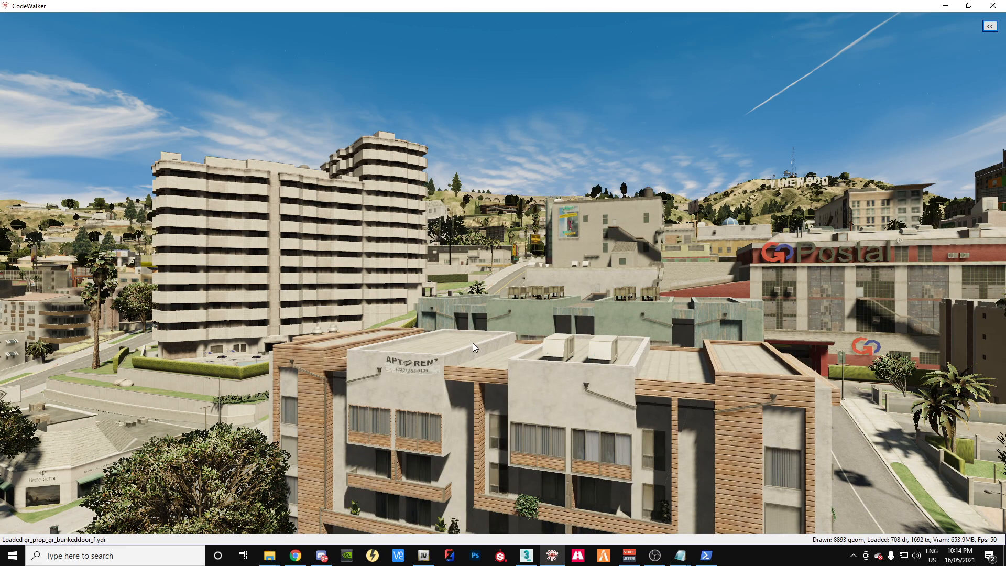
Step: Switch to CodeWalker, show its settings panel and toolbar, and set the DLC level to house
drag(452, 330, 647, 336)
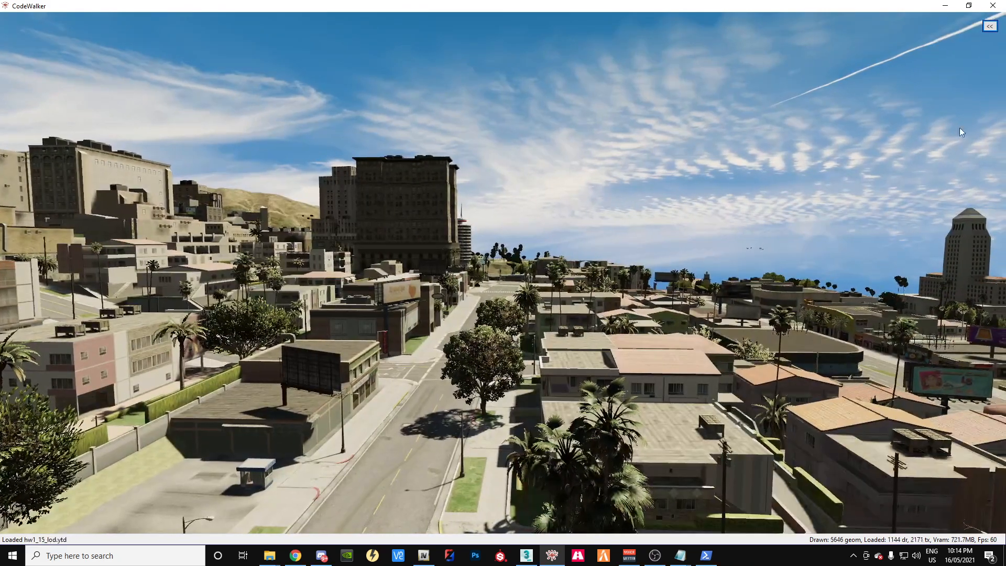
click(990, 26)
key(t)
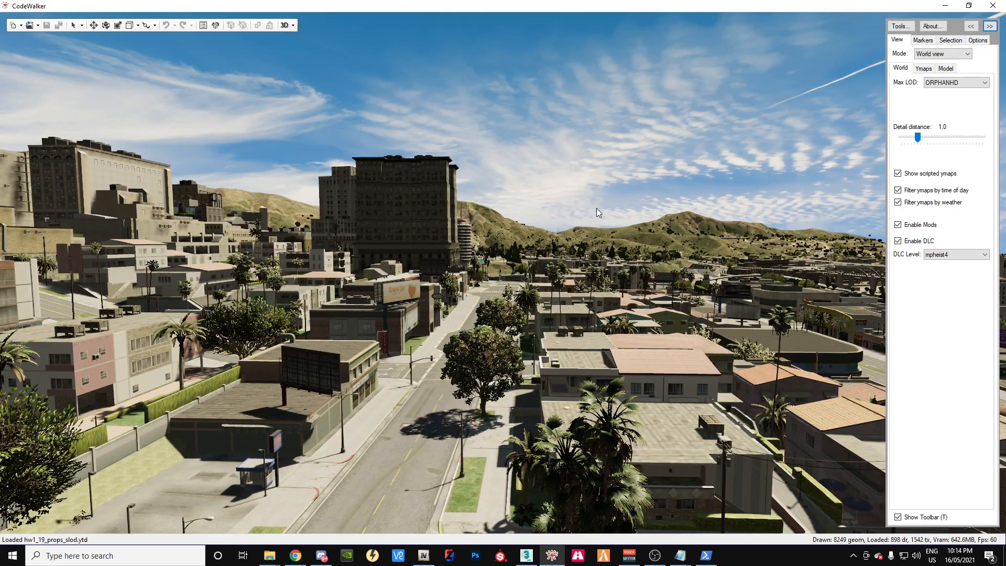
click(926, 257)
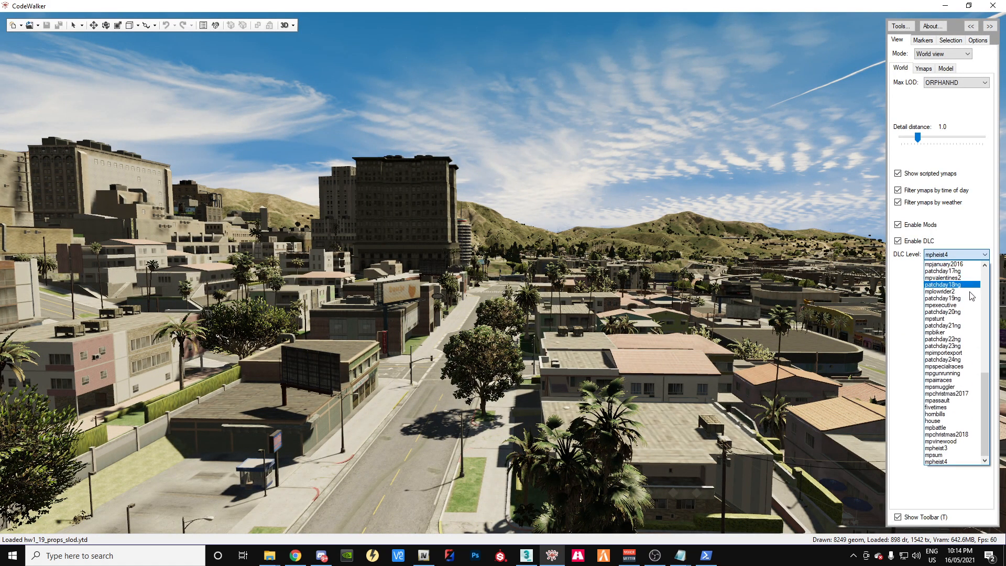
click(936, 421)
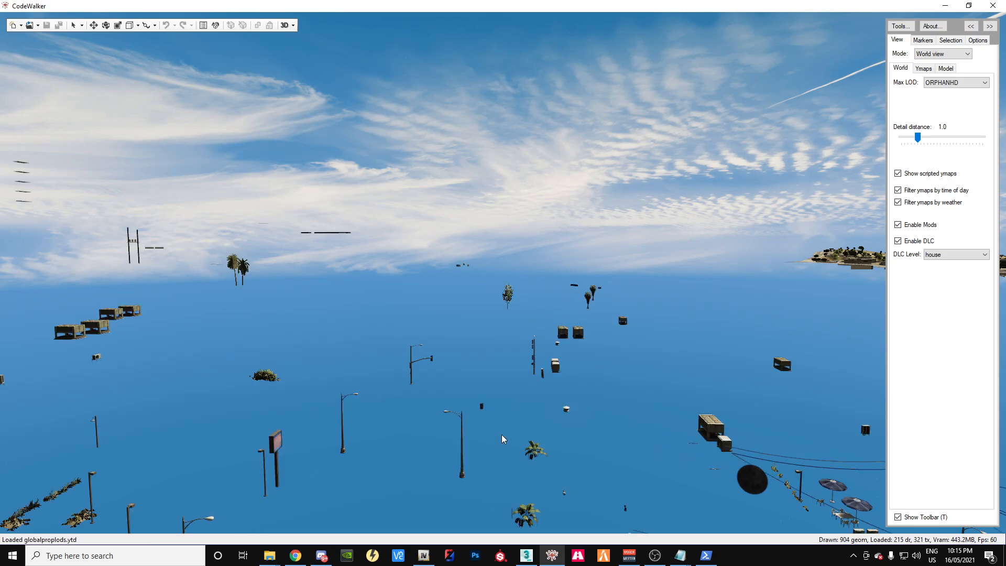
Step: Fly to the house with the open doorway, select its lf_house_19d_ entity and show the entity's selection details
key(w)
drag(543, 373, 993, 389)
key(w)
key(w)
key(w)
key(w)
key(w)
key(w)
key(w)
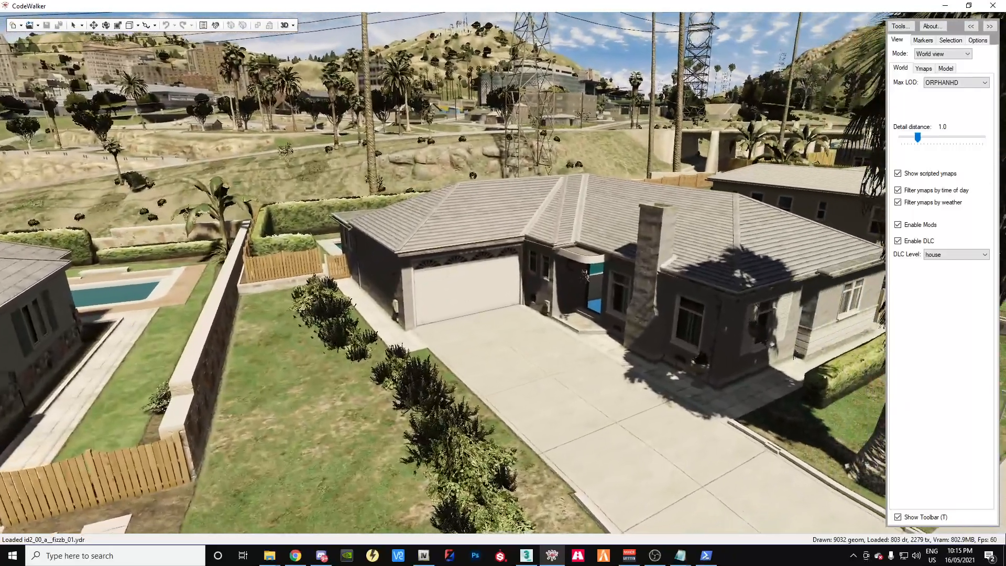
key(w)
drag(501, 489, 513, 490)
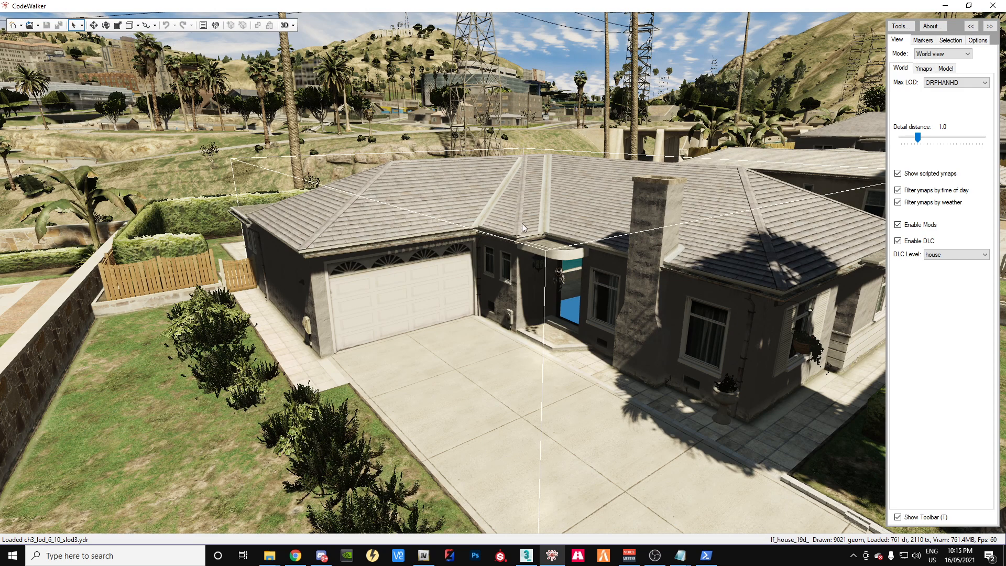
click(951, 41)
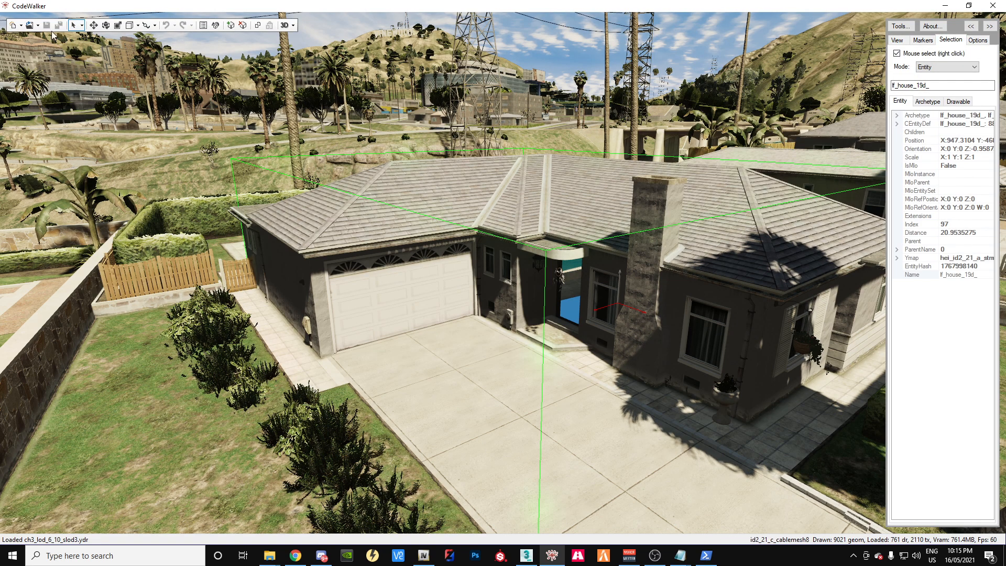
Step: Create a new CodeWalker project and save it as house in the desktop's house folder
click(20, 26)
click(43, 38)
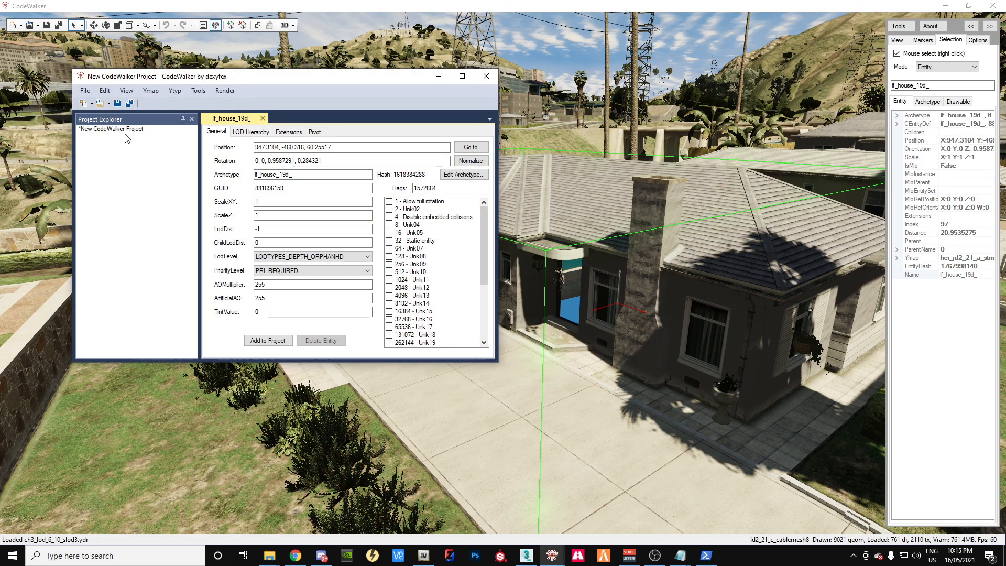
click(111, 129)
click(85, 91)
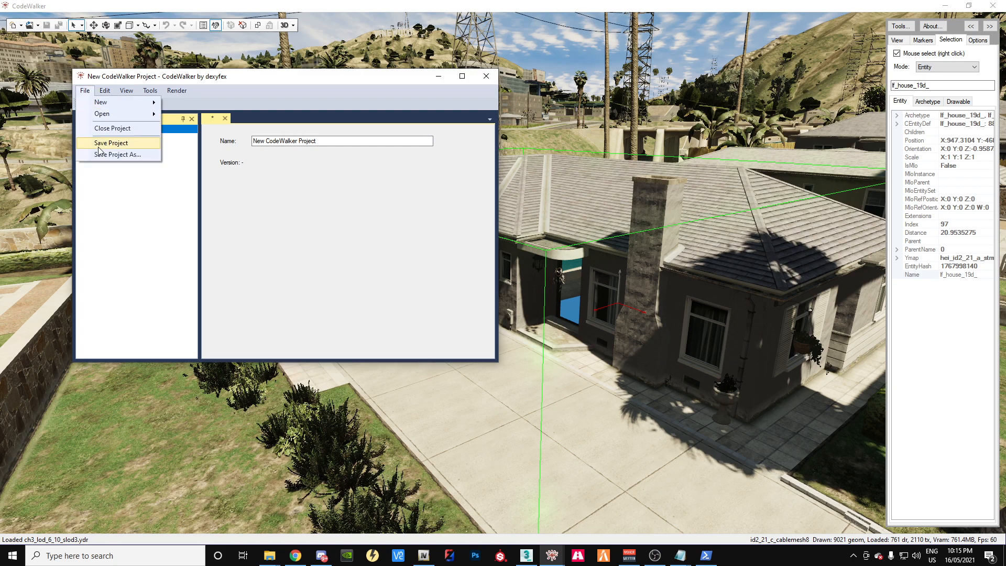
click(110, 145)
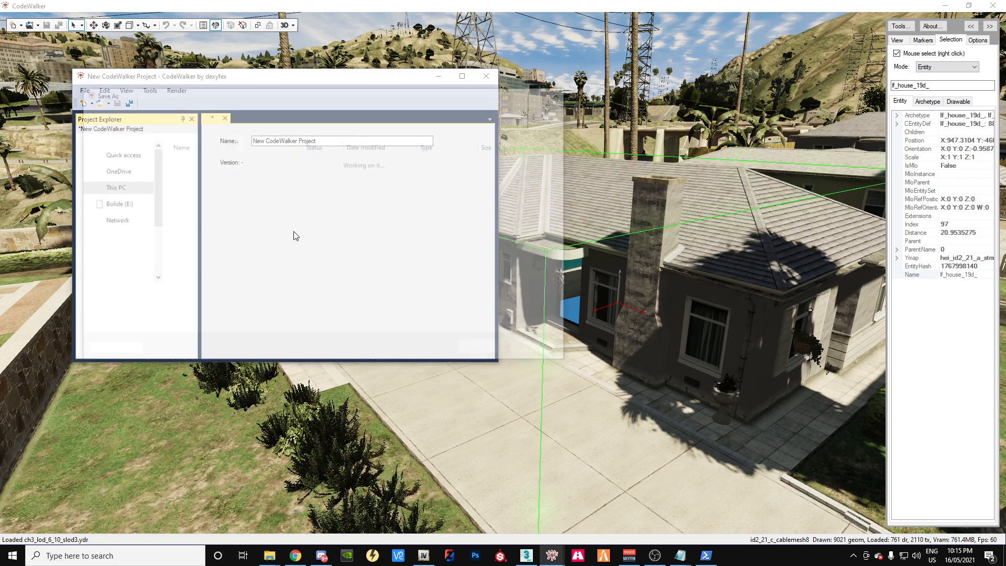
click(228, 117)
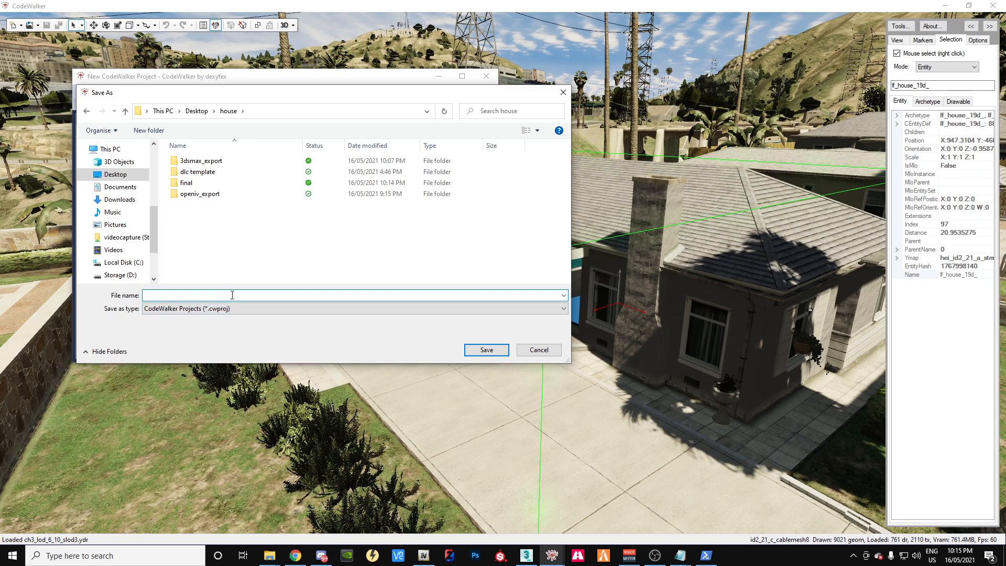
text(house)
key(Return)
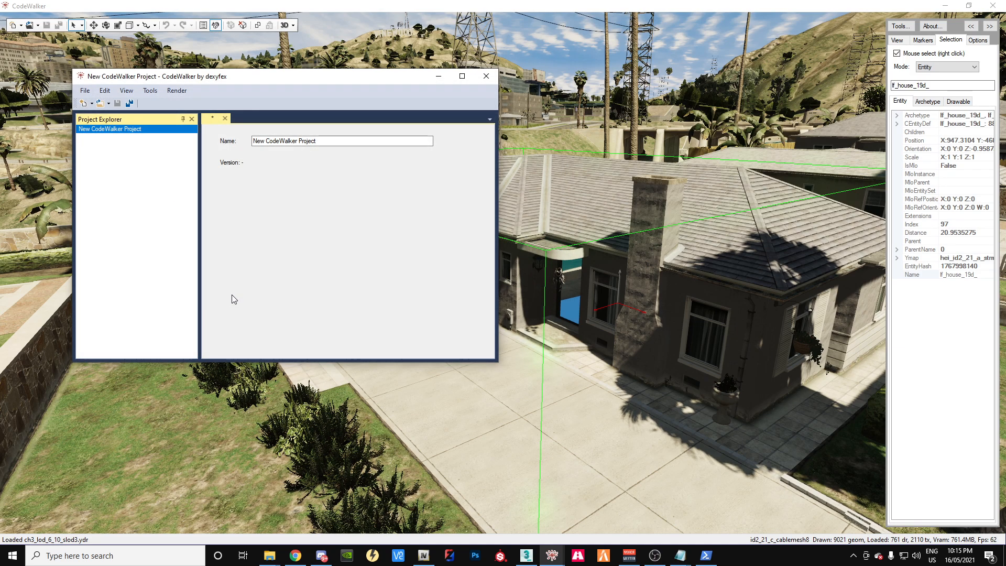
Step: Set the project window aside, move the lf_house_19d_ entity upward out of the way and select the lf_house_19_ entity
drag(294, 79, 67, 107)
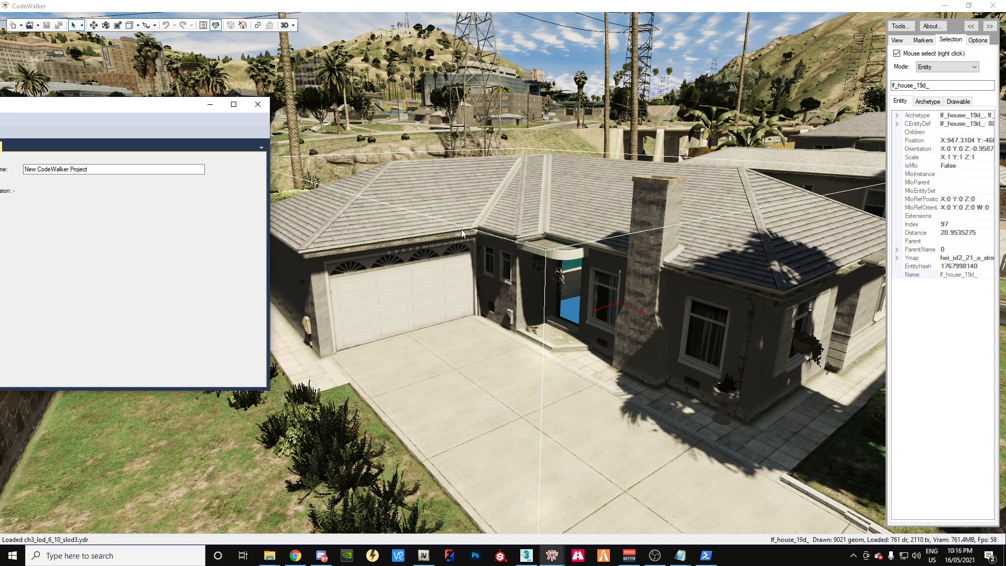
key(w)
drag(622, 258, 689, 5)
right_click(612, 276)
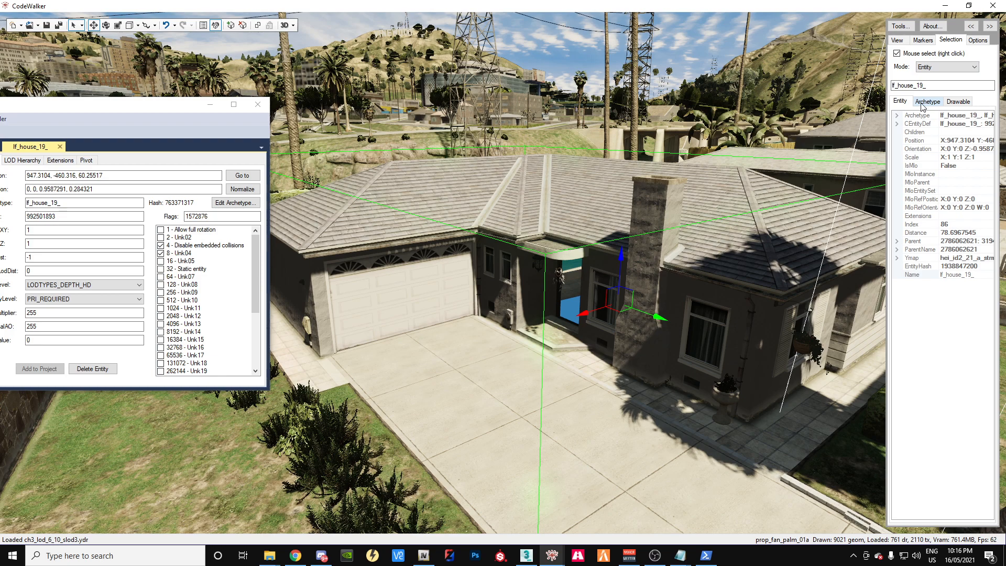
Step: Bring the project window into view and copy the lf_house_19_ entity's position, 947.3104, -460.316, 60.25517, into notes.txt
drag(139, 113, 518, 116)
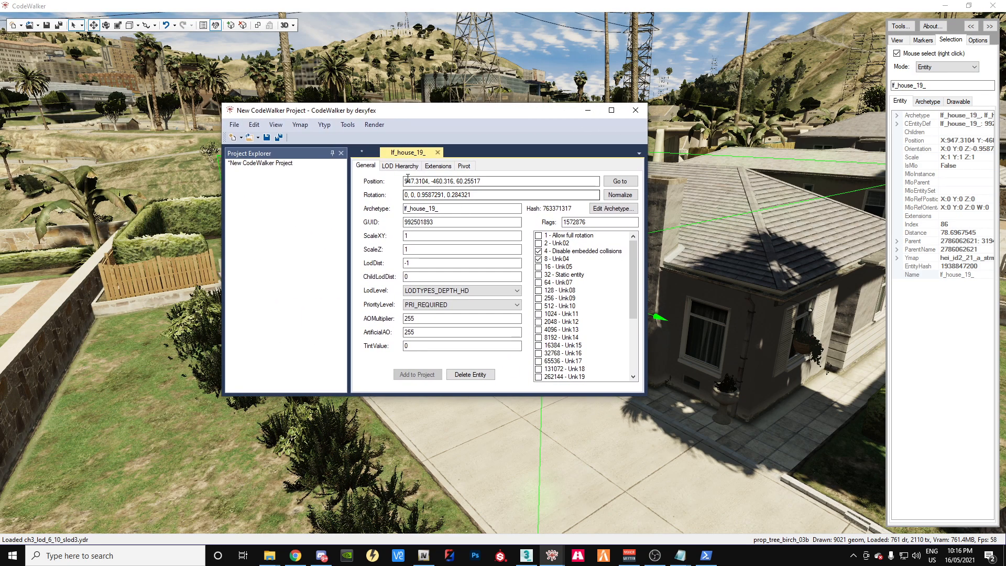
drag(494, 181, 373, 189)
key(ctrl+c)
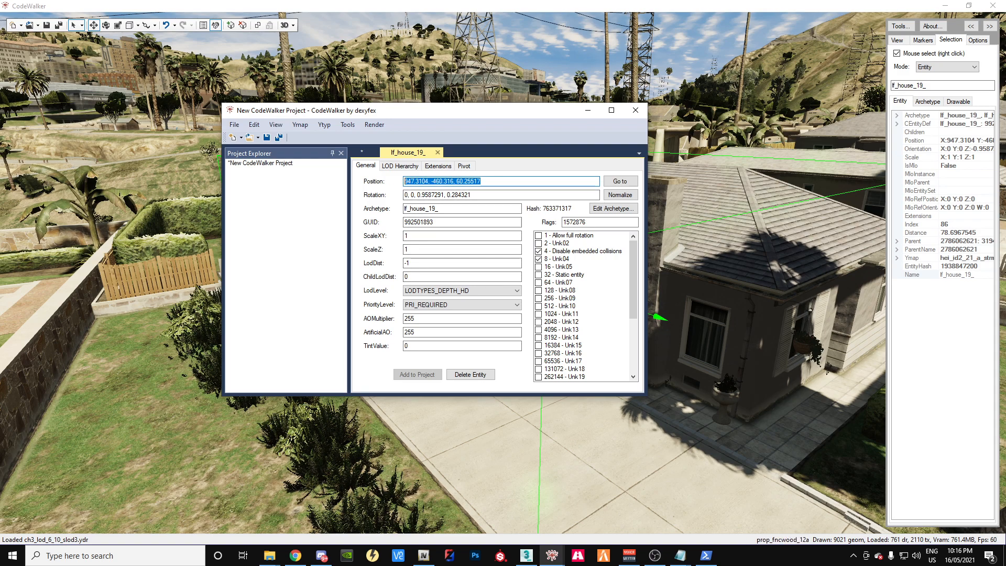
click(681, 556)
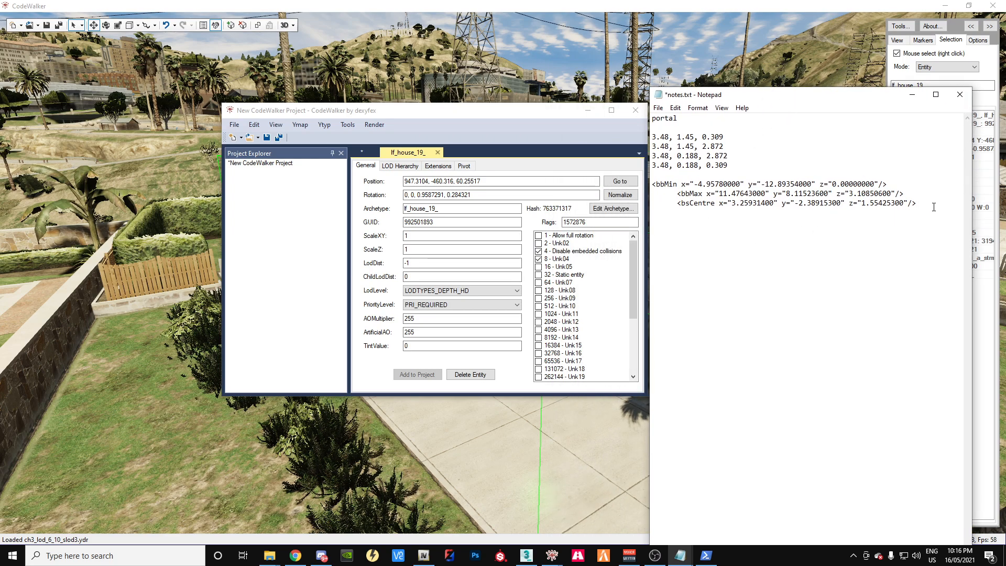
key(ctrl+v)
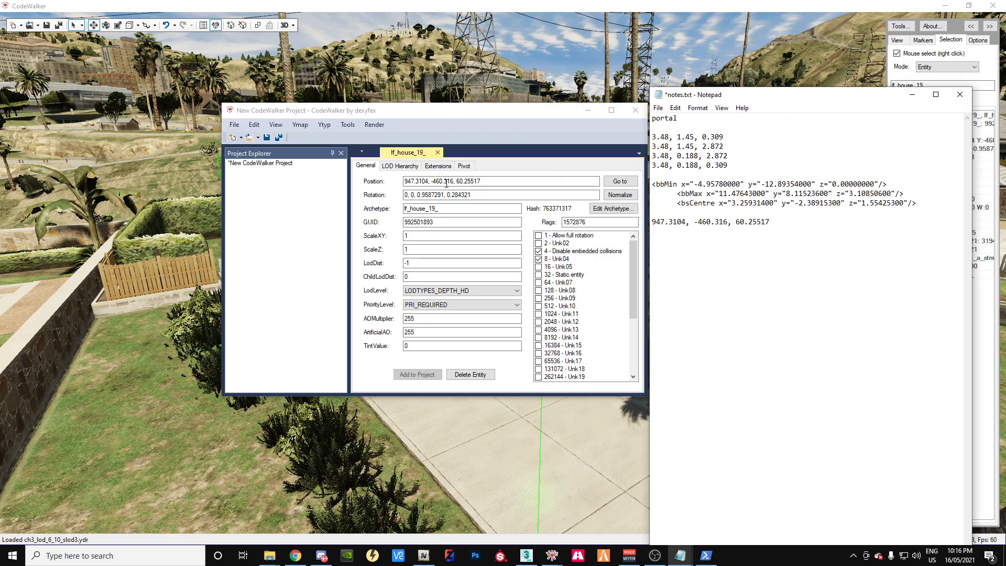
Step: Copy the lf_house_19_ entity's rotation, 0, 0, 0.9587291, 0.284321, into notes.txt below the position
drag(478, 194, 371, 196)
key(ctrl+c)
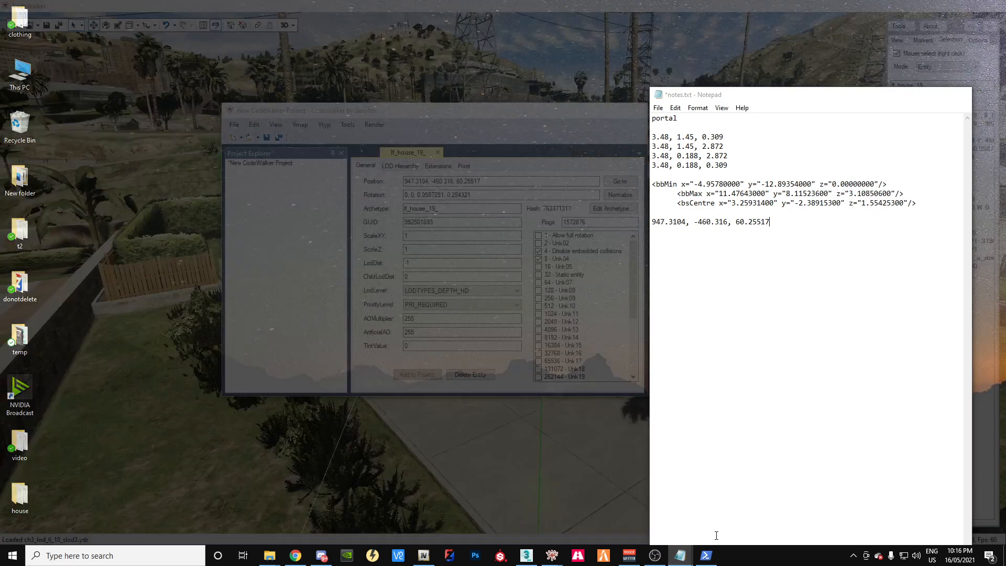
click(692, 503)
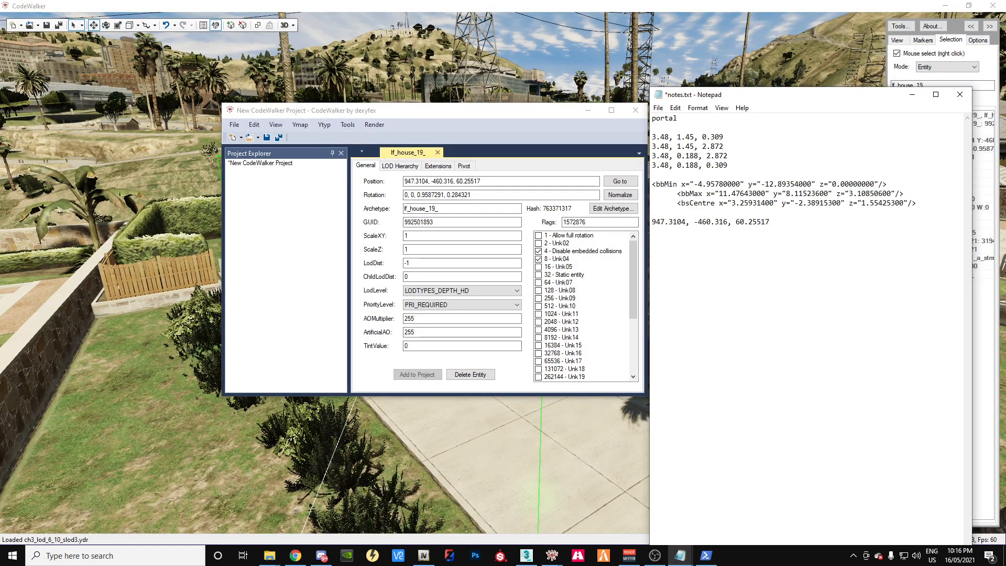
key(ctrl+v)
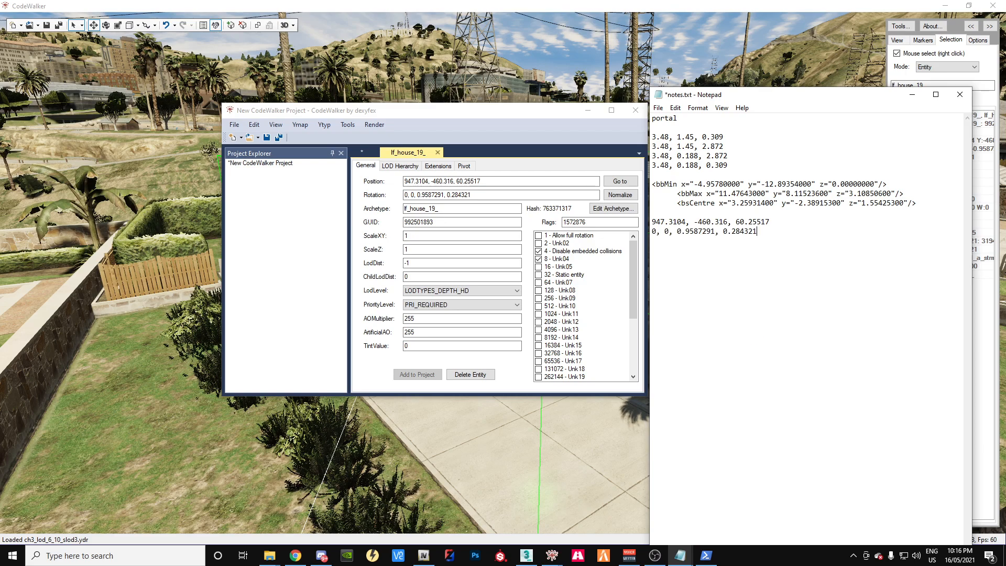
Step: Return to the project, close the lf_house_19_ entity page and open house_milo_.ymap from the final folder in the project
click(473, 112)
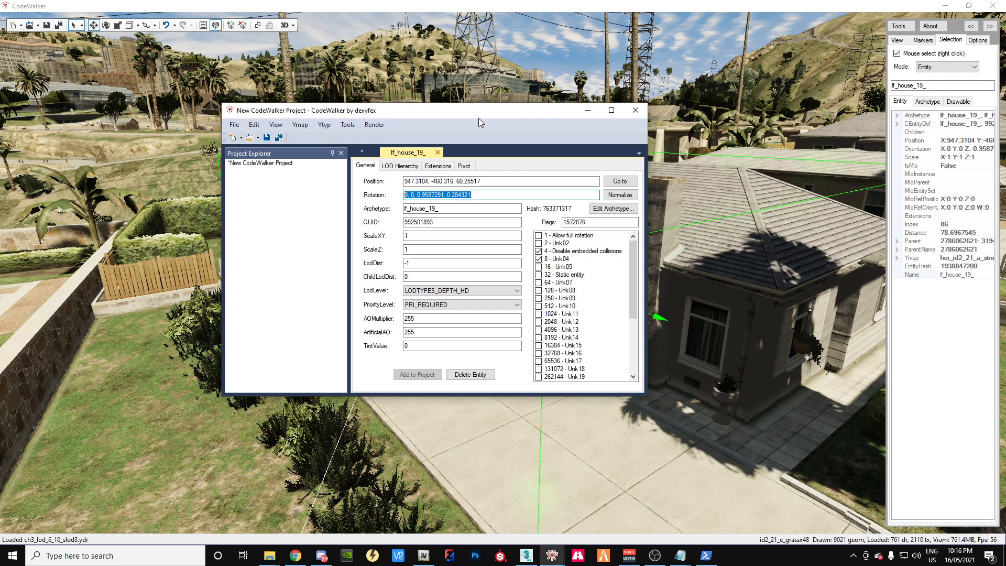
click(437, 152)
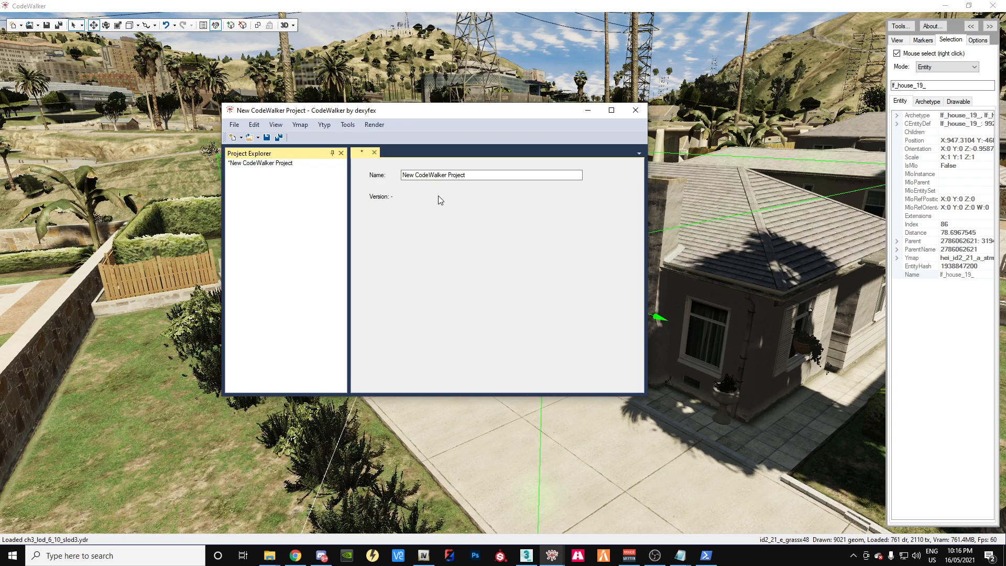
drag(370, 115, 493, 114)
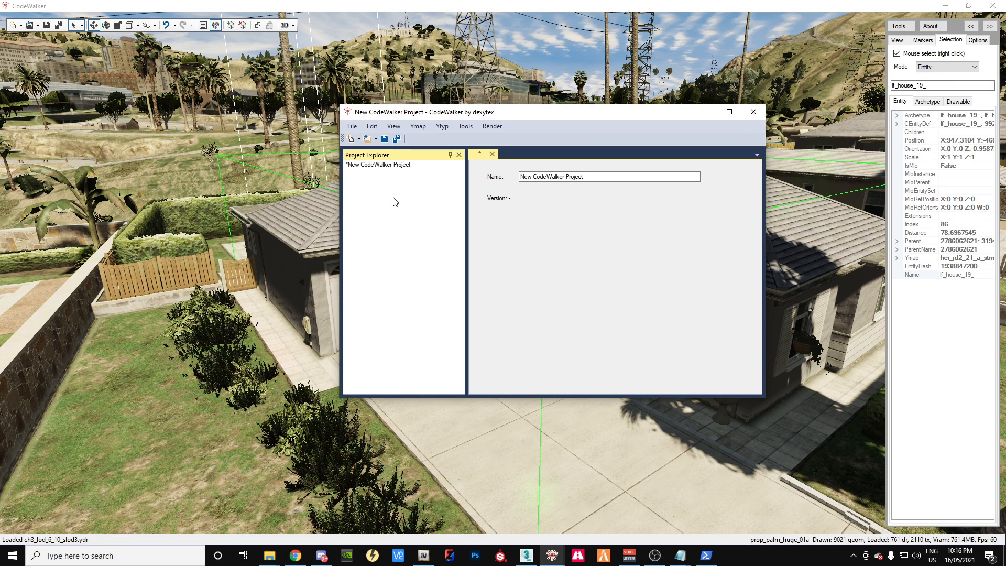
click(354, 128)
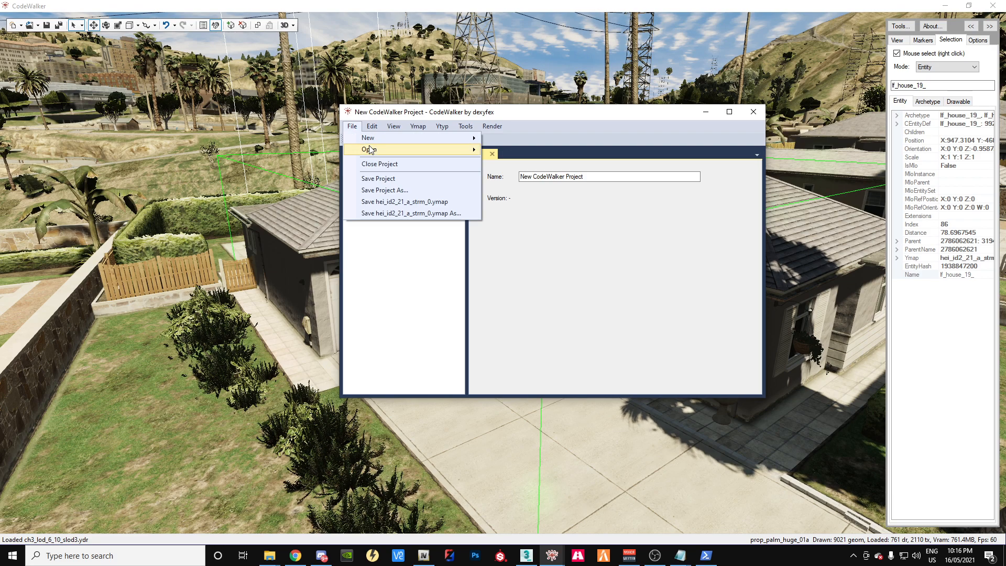
mouse_move(369, 149)
click(516, 165)
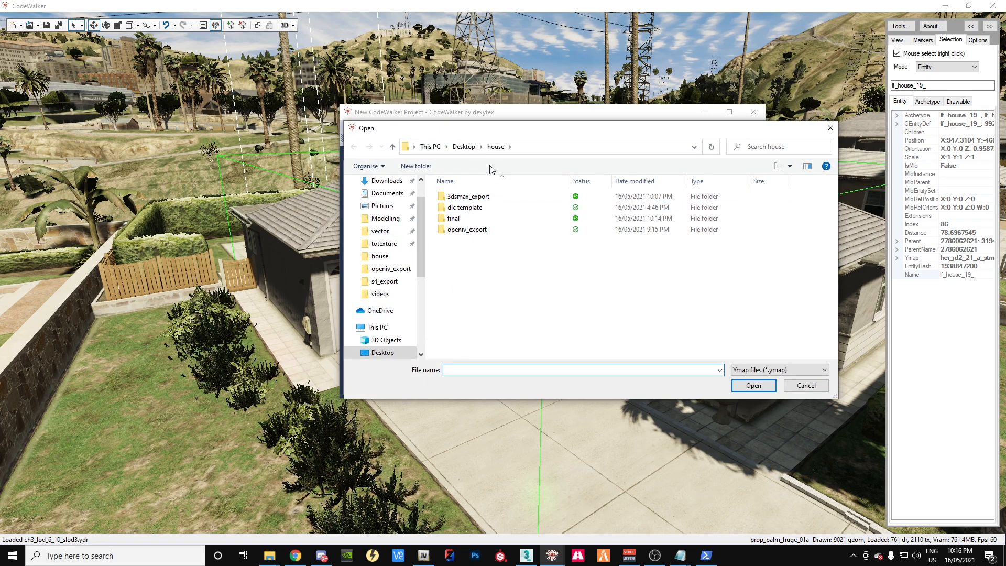
double_click(455, 220)
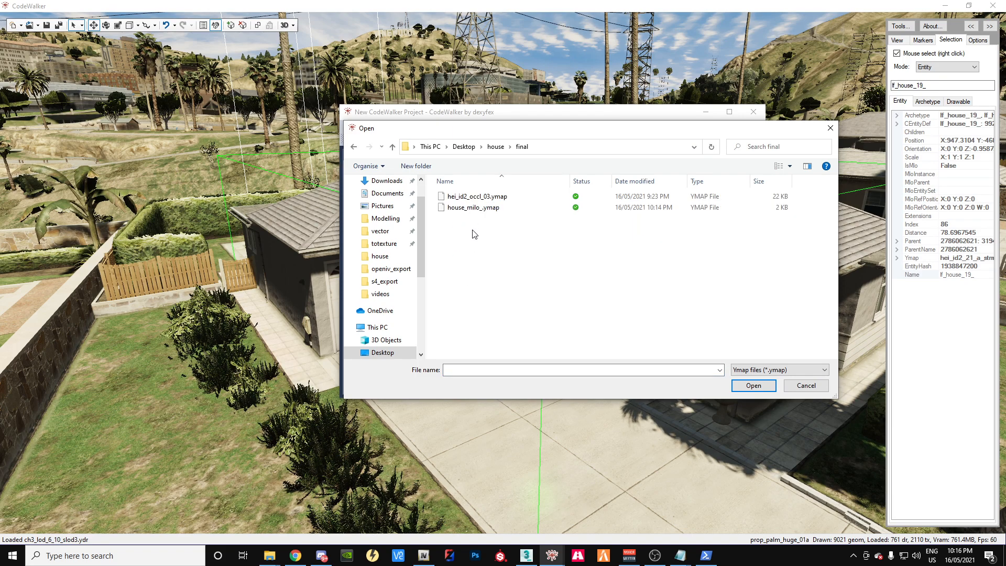
click(479, 208)
click(747, 387)
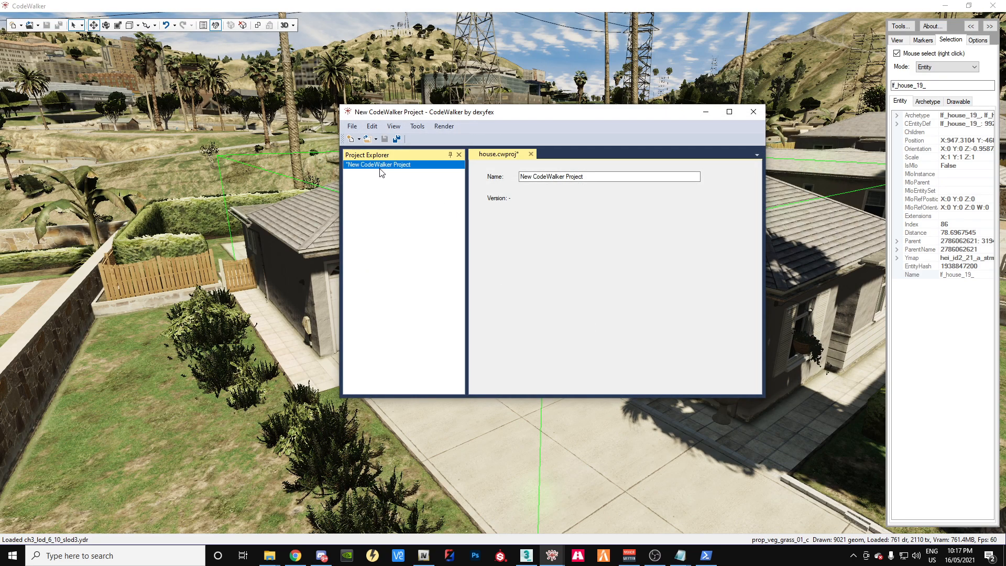
Step: Try to add house_milo_.ymap from the final folder to the project again
click(354, 128)
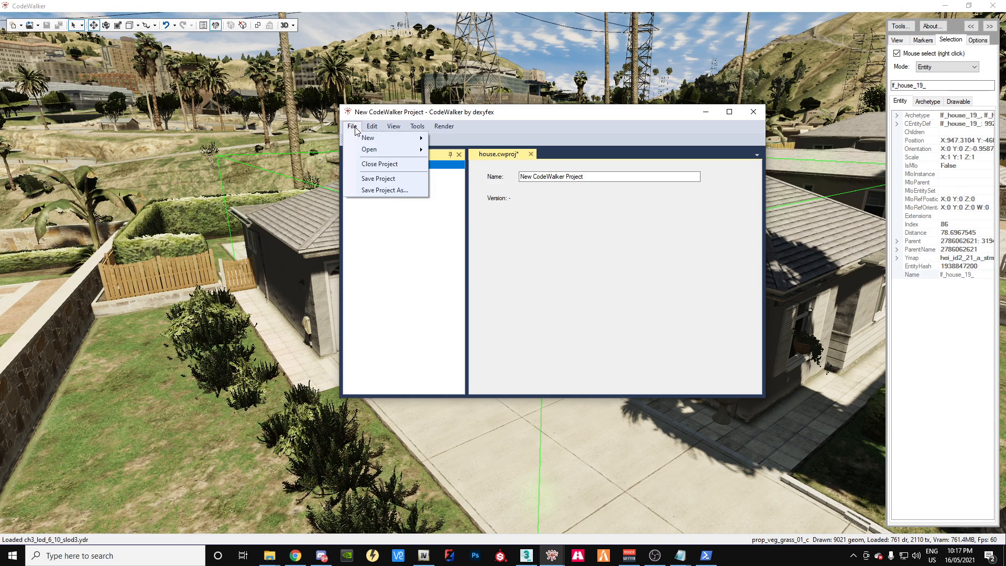
mouse_move(368, 152)
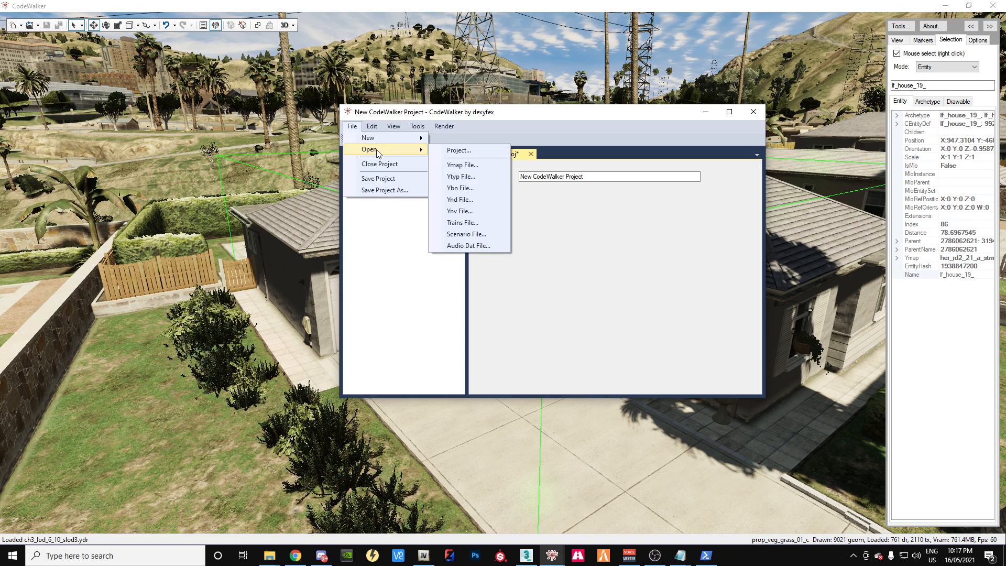
click(463, 164)
click(464, 209)
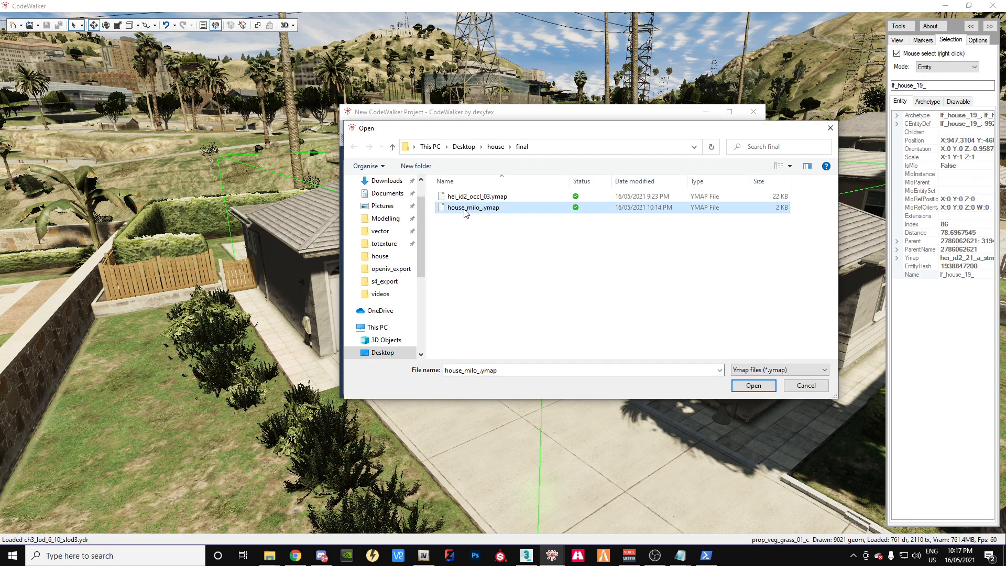
click(753, 387)
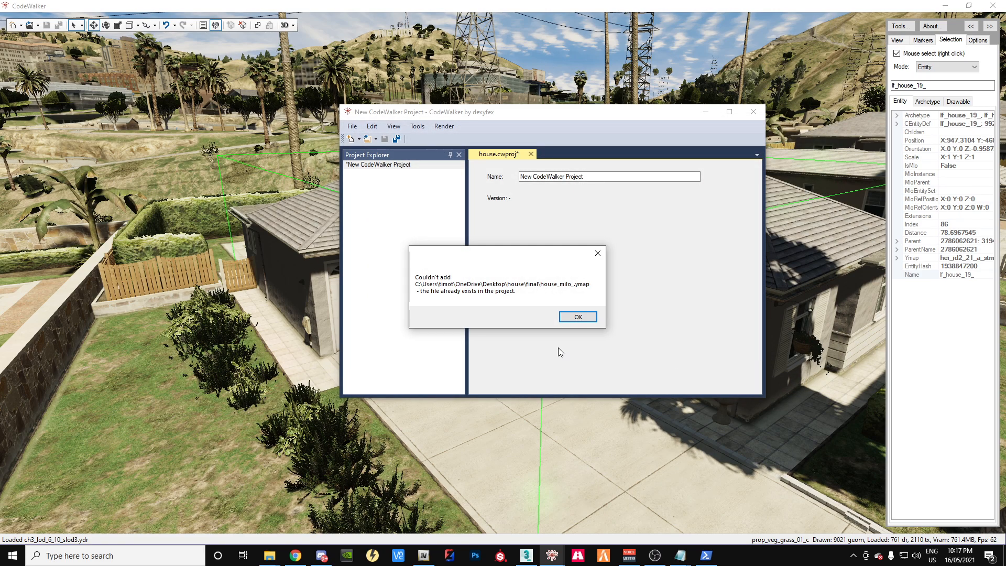
click(578, 316)
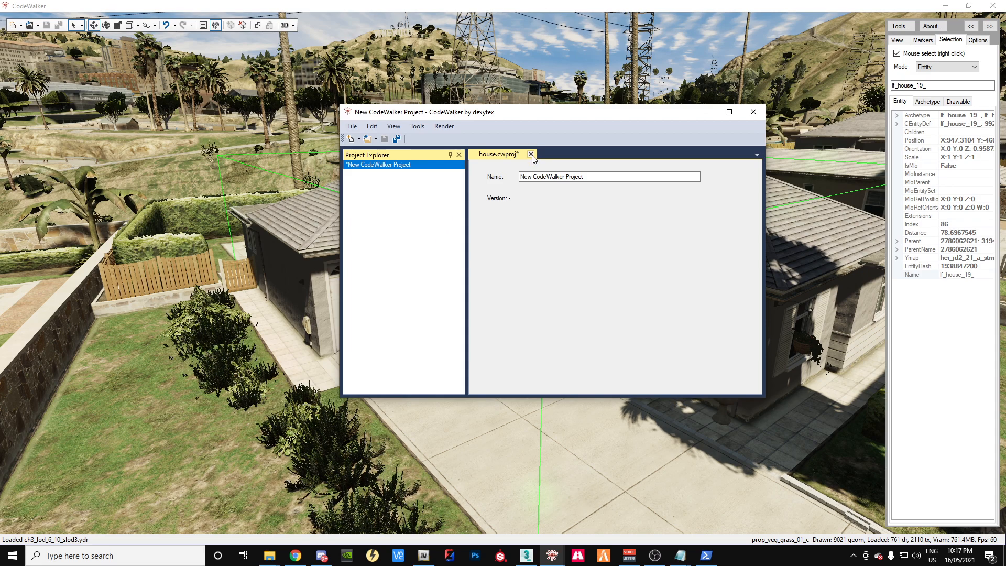
Step: Save the project without saving hei_id2_21_a_strm_0.ymap, and close the project
click(394, 140)
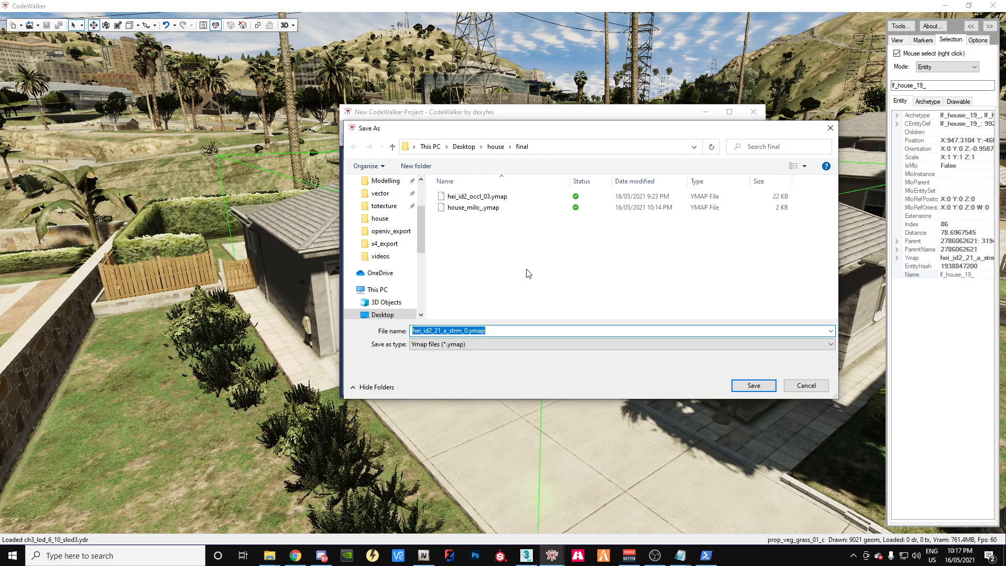
click(805, 387)
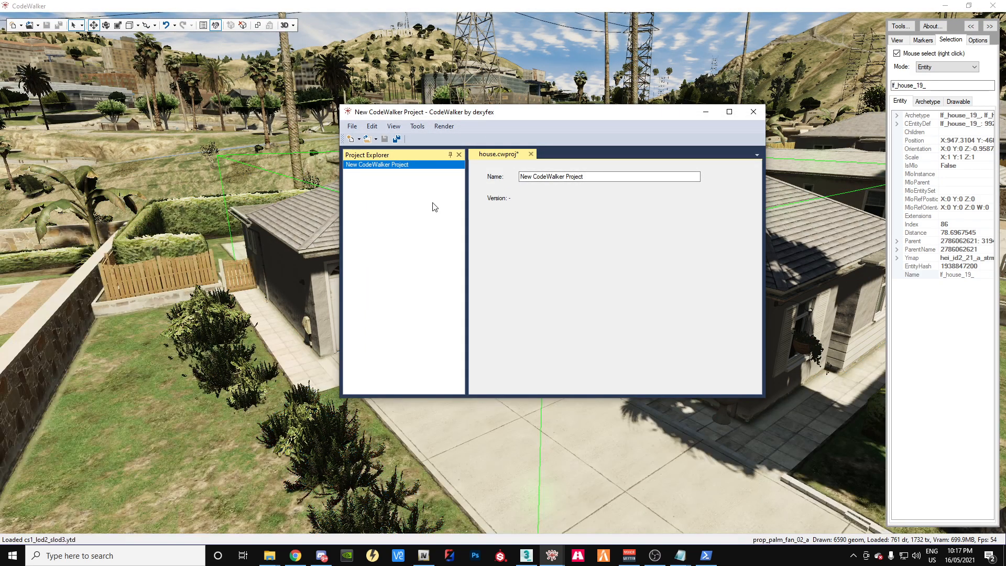
click(353, 127)
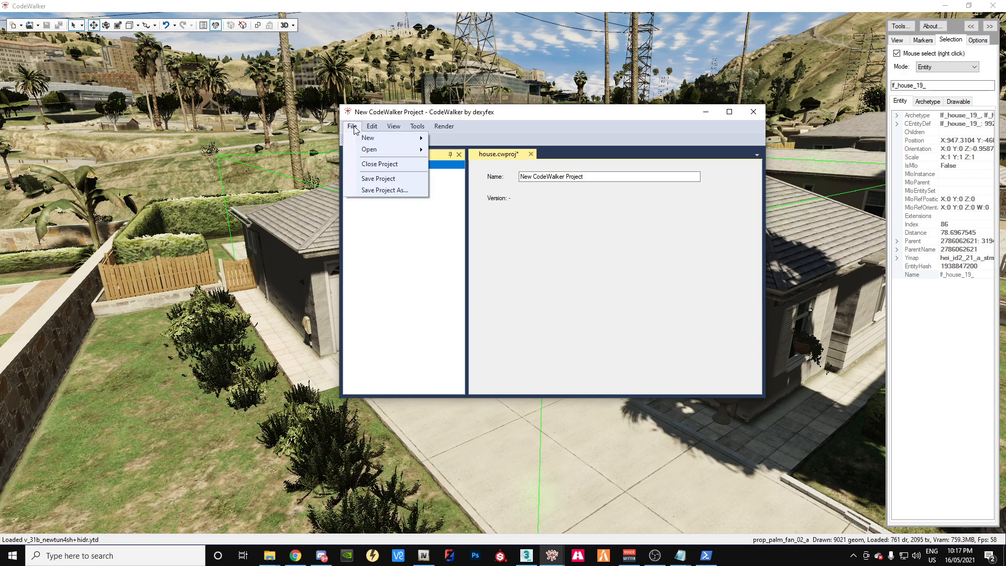
click(381, 164)
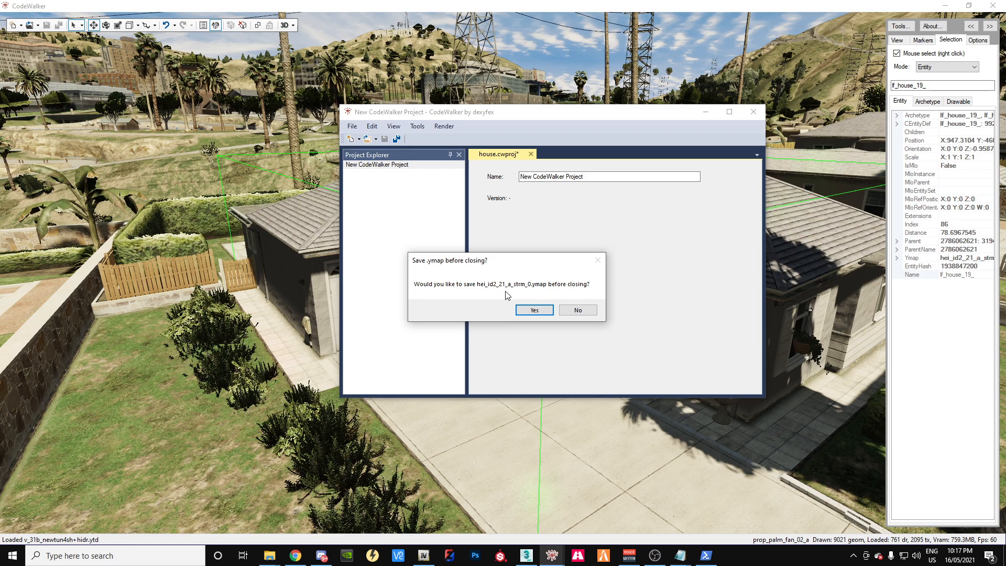
click(577, 310)
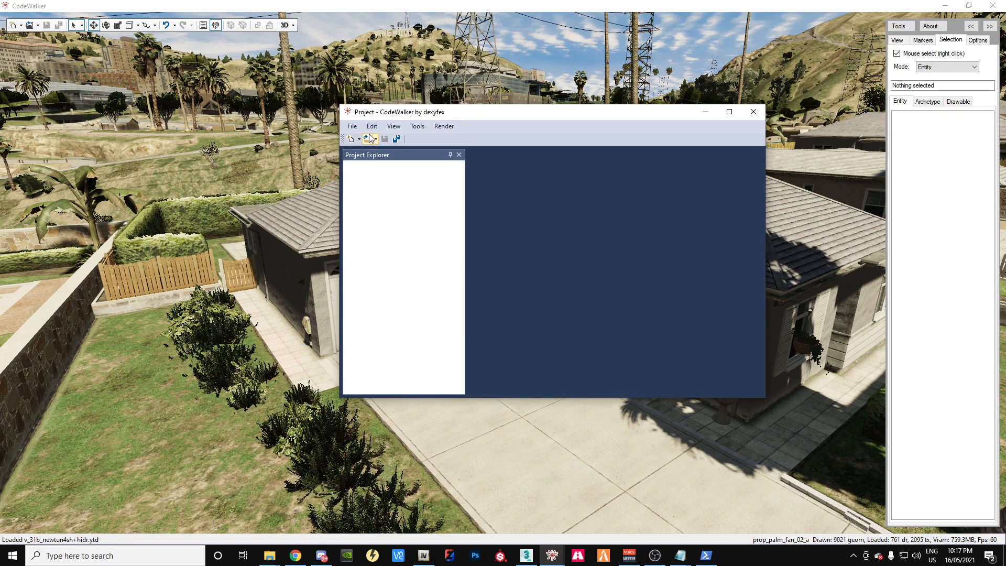
Step: Reopen the house.cwproj project from the desktop's house folder
click(352, 126)
mouse_move(369, 149)
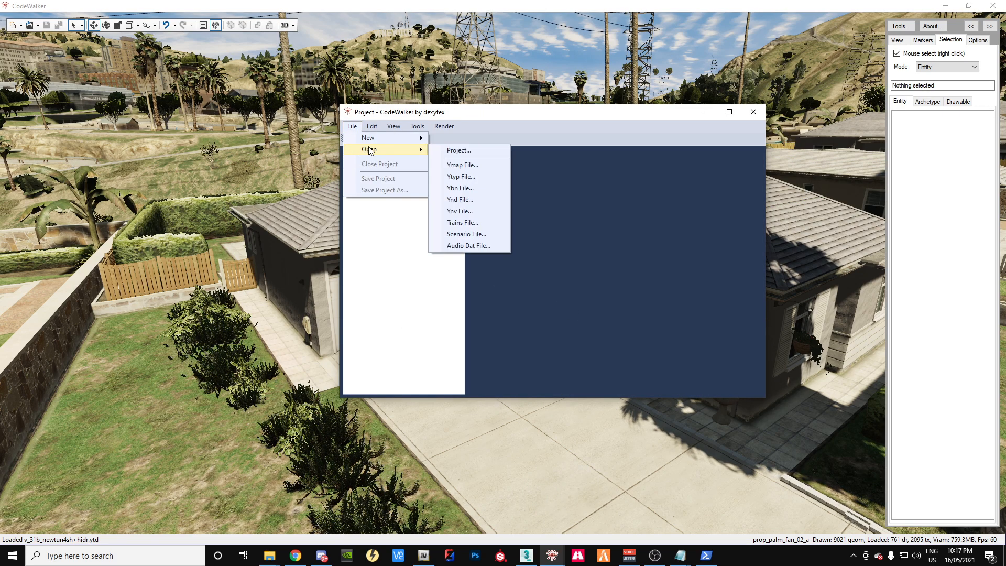
click(463, 151)
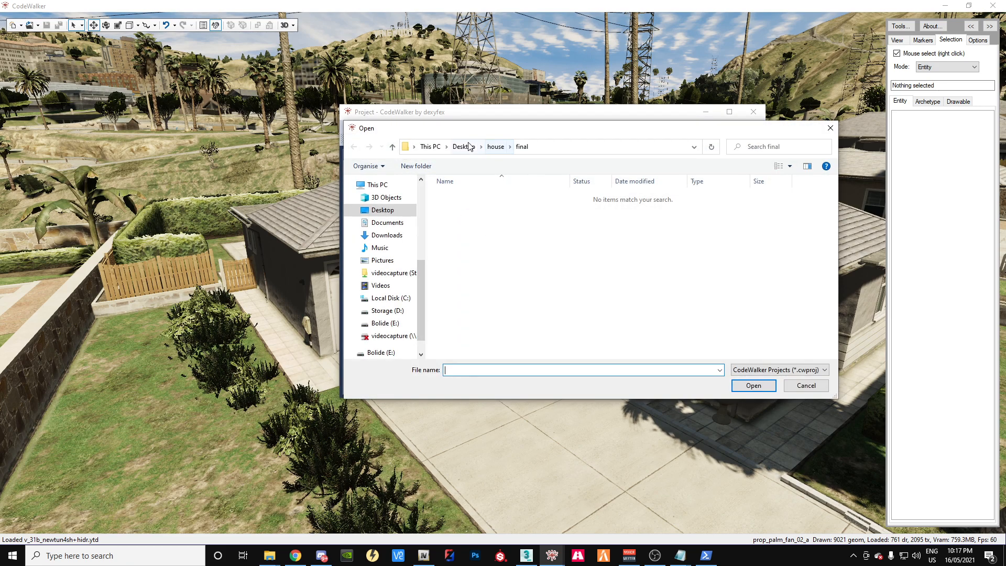
click(495, 147)
click(466, 240)
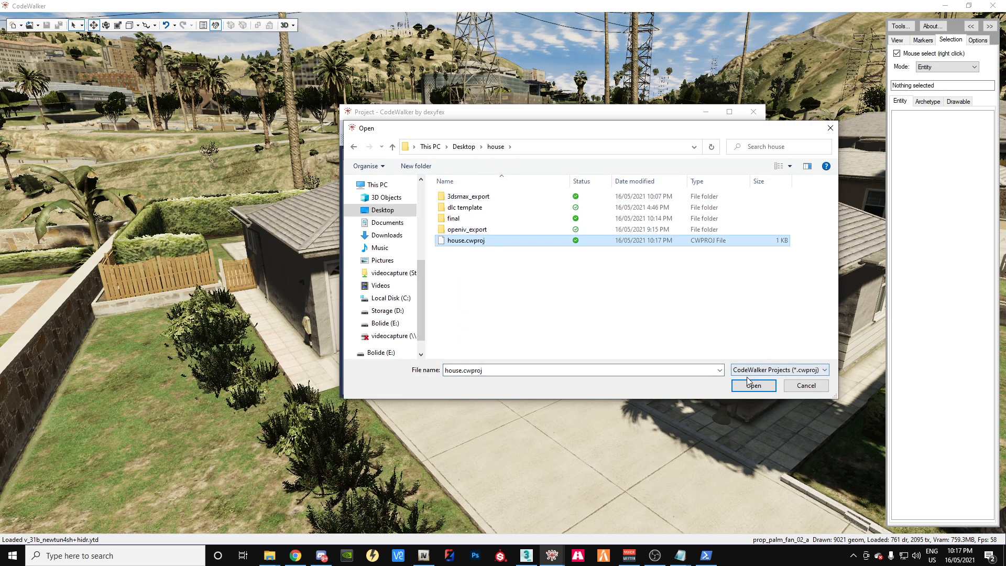
click(750, 383)
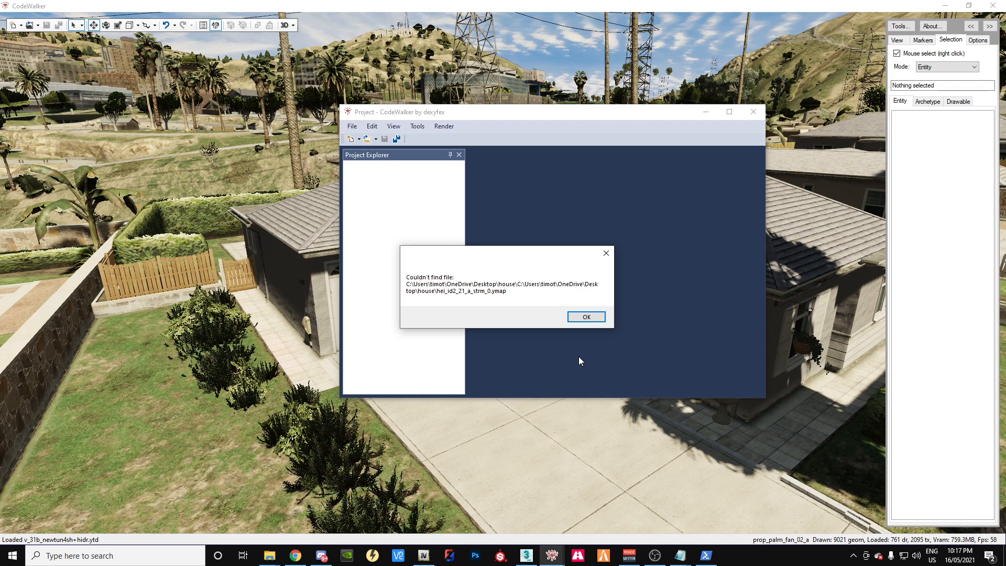
click(579, 316)
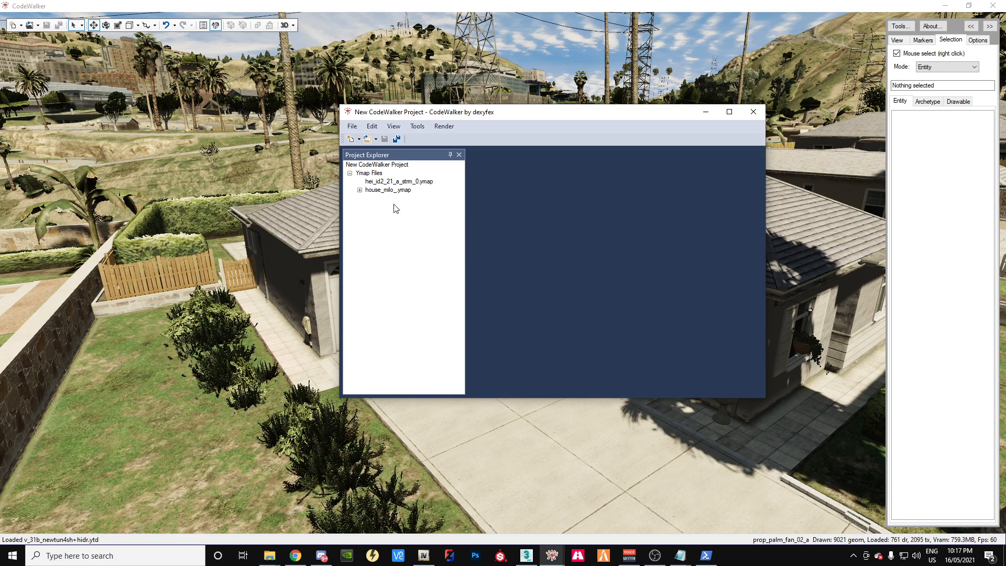
Step: Remove hei_id2_21_a_strm_0.ymap from the project
click(391, 182)
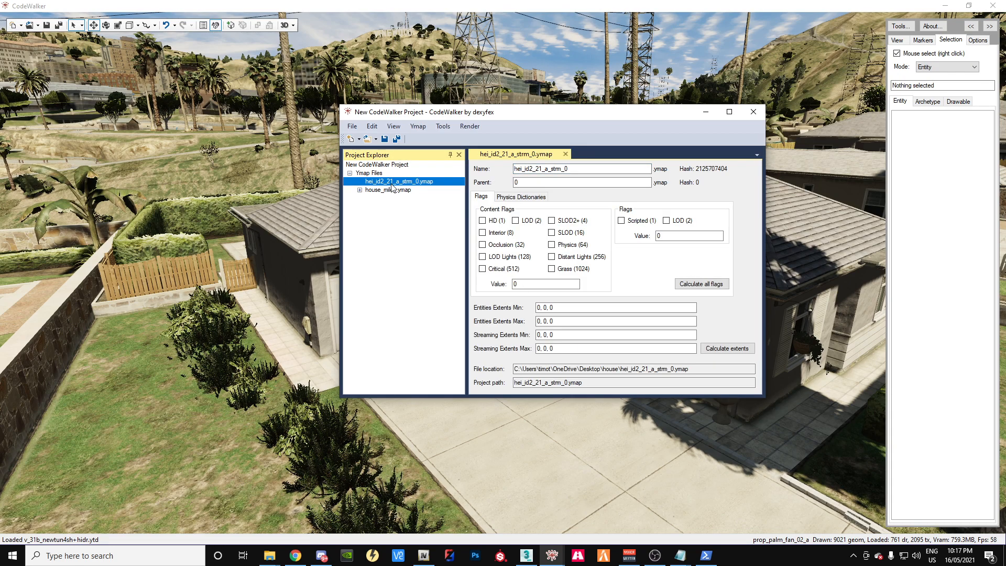
click(417, 127)
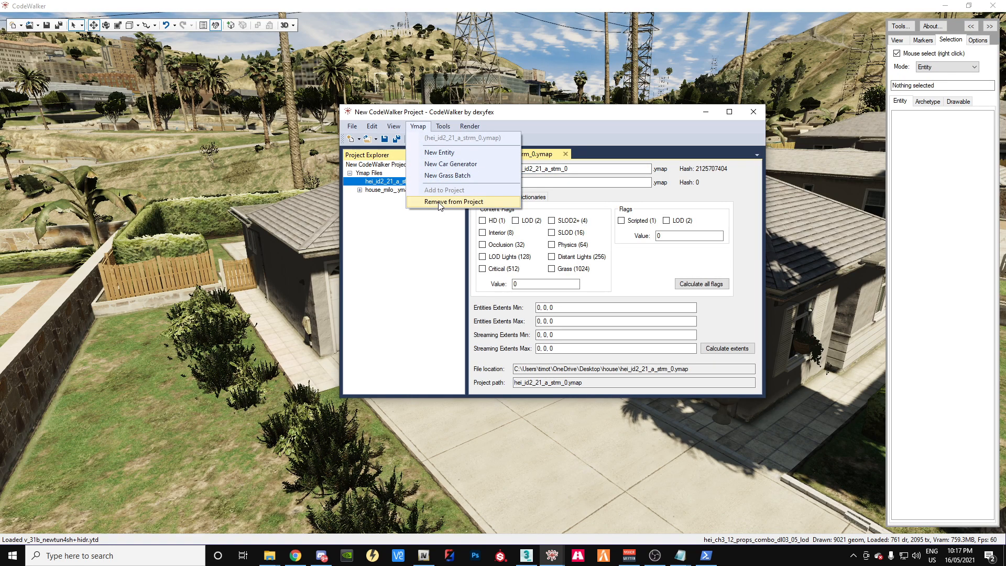
click(454, 202)
Step: Select the house_col entity inside house_milo_.ymap and take the world view to its position
click(360, 182)
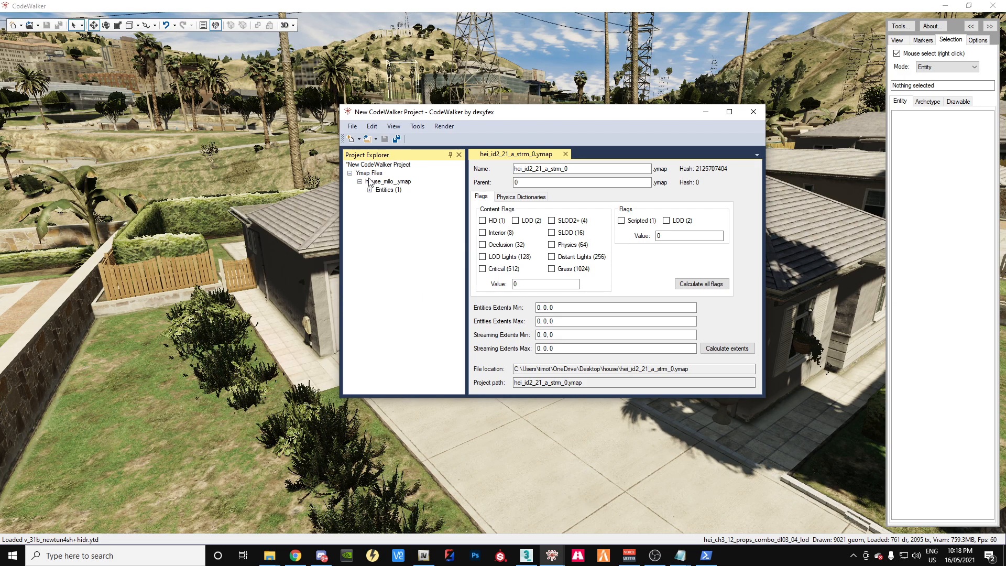
click(388, 181)
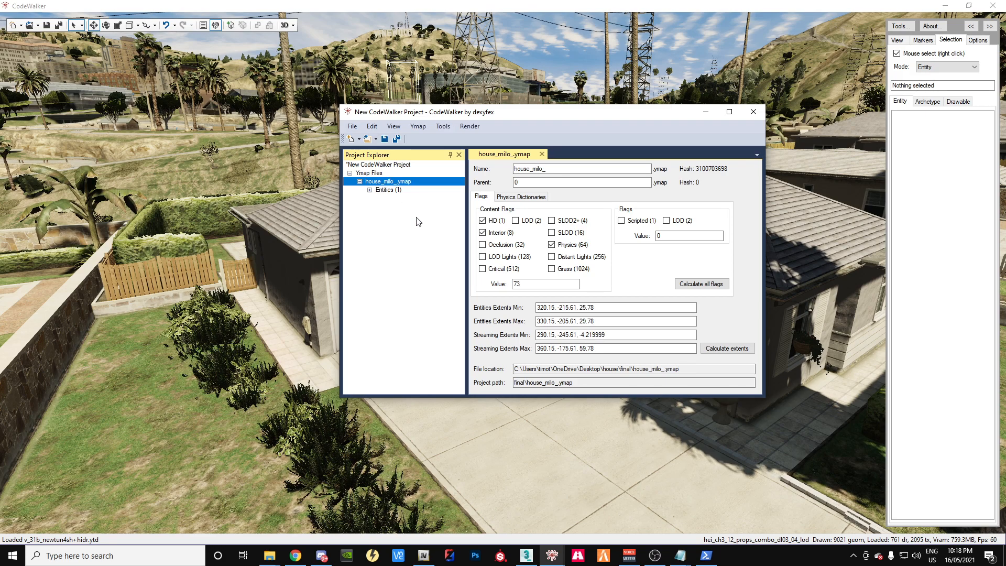
click(370, 189)
click(399, 198)
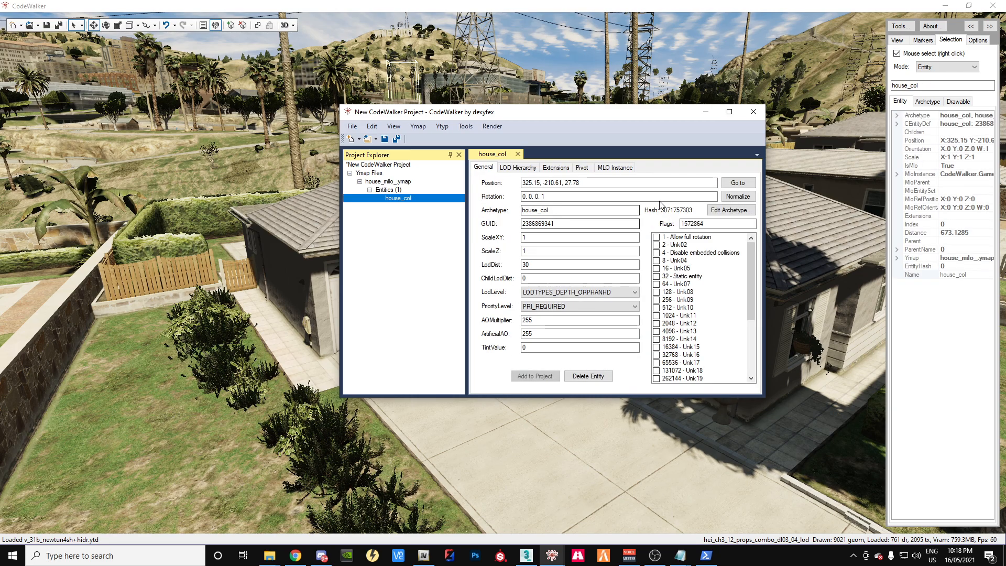
click(733, 183)
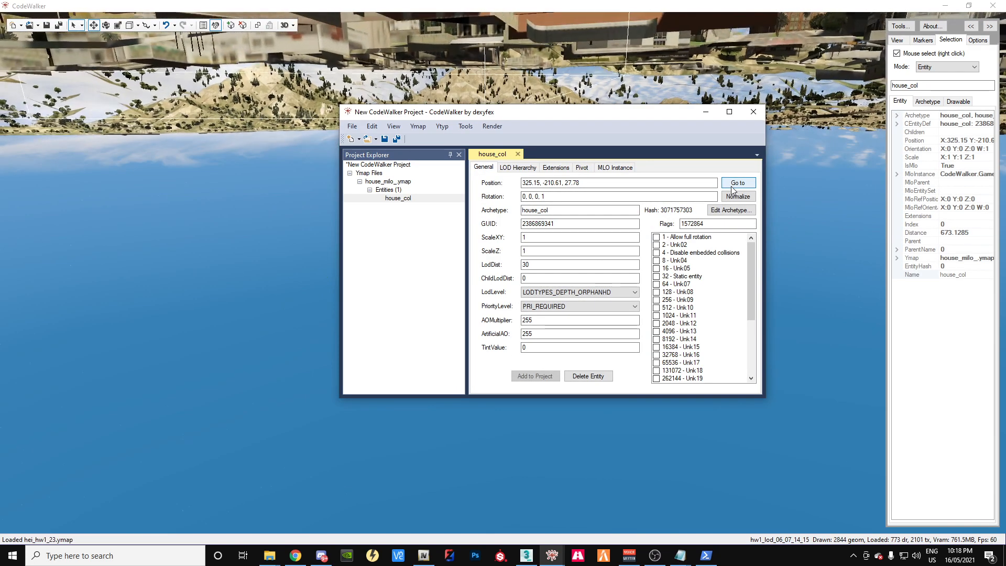
Step: Set the house_col entity's position to 947.3104, -460.316, 60.25517, copied from notes.txt
drag(599, 115, 578, 444)
drag(584, 400, 577, 373)
drag(566, 437, 596, 146)
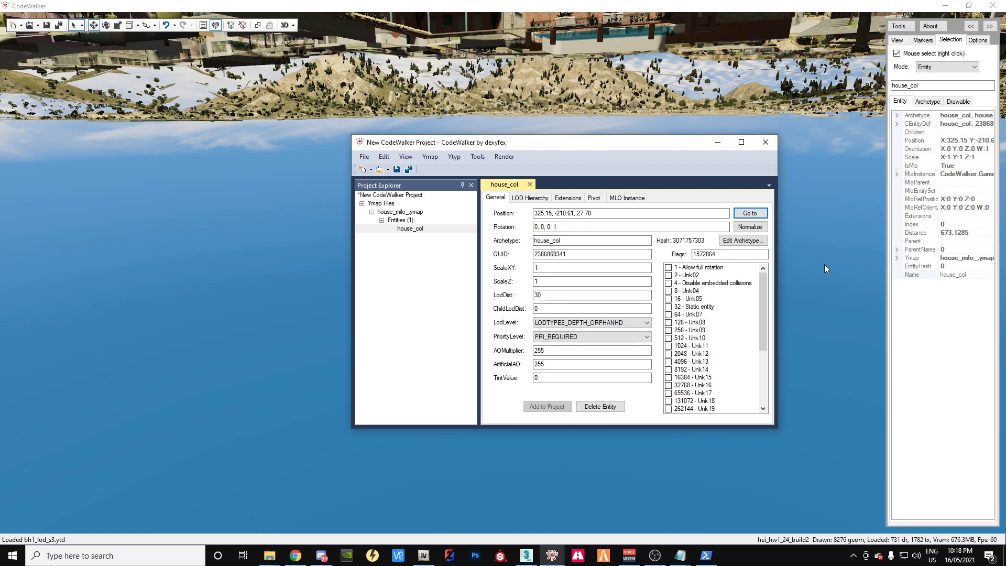
mouse_move(680, 555)
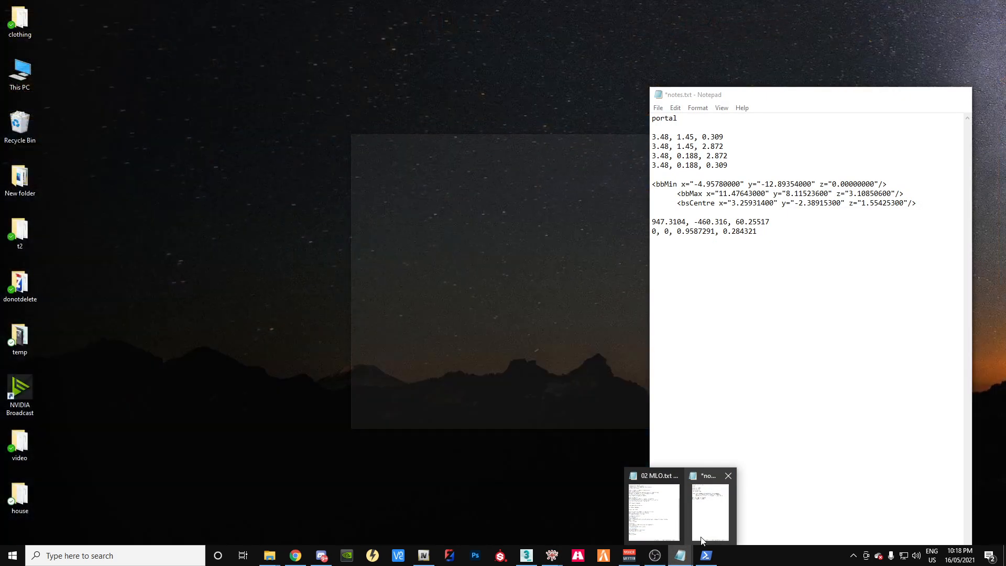
click(702, 539)
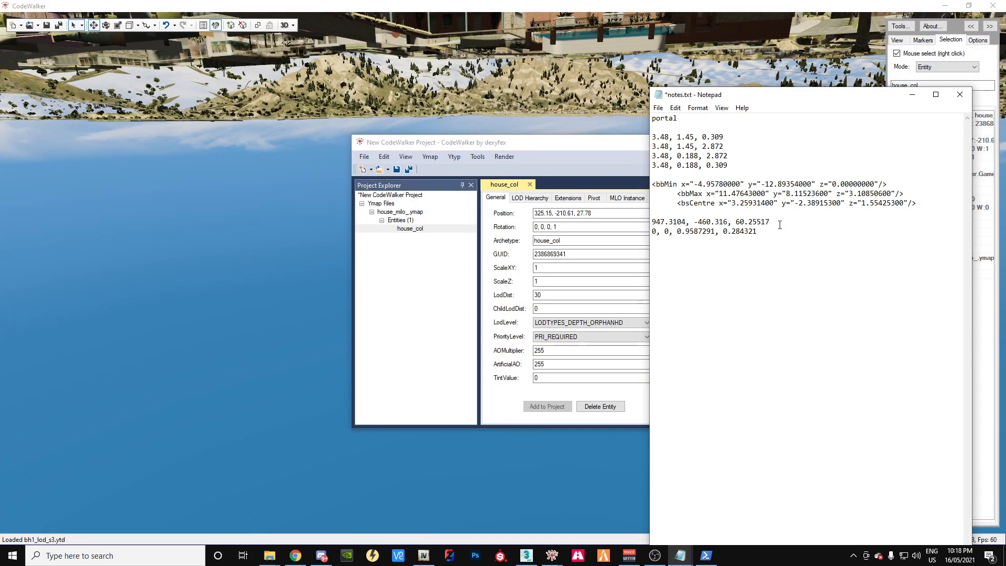
drag(777, 222, 655, 222)
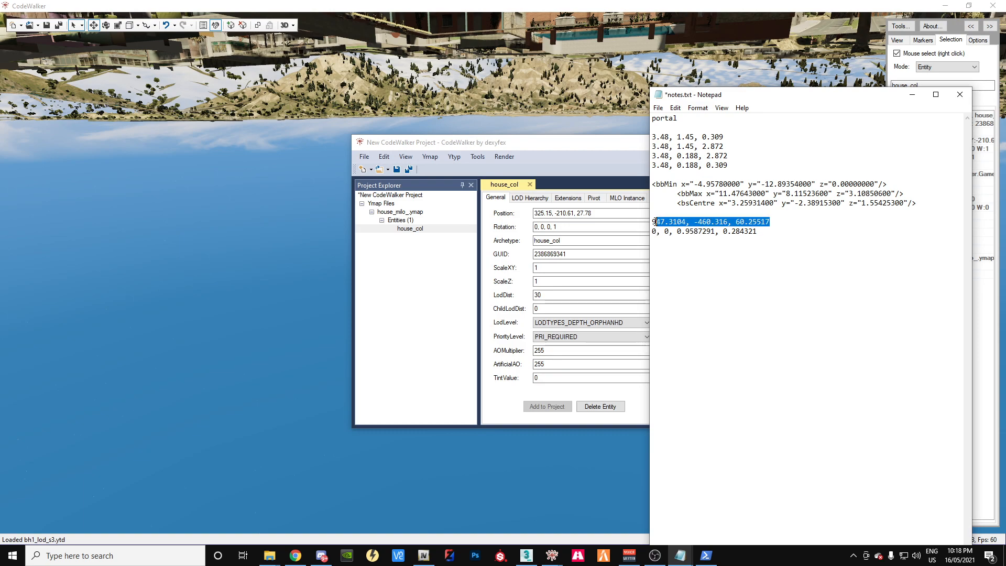
right_click(656, 222)
click(688, 254)
drag(595, 213, 553, 214)
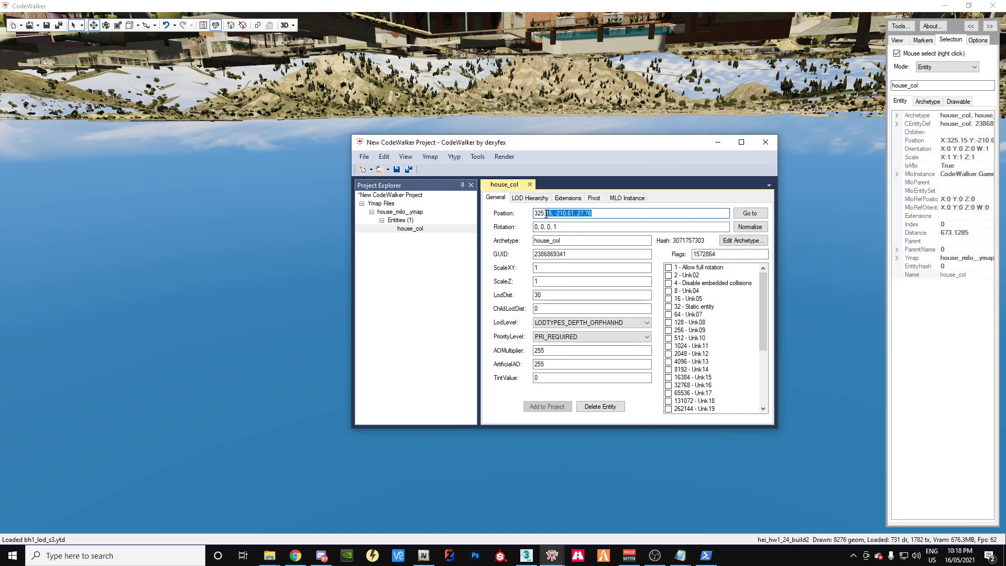
key(ctrl+v)
Step: Set the house_col entity's rotation to 0, 0, 0.9587291, 0.284321, copied from notes.txt
click(537, 227)
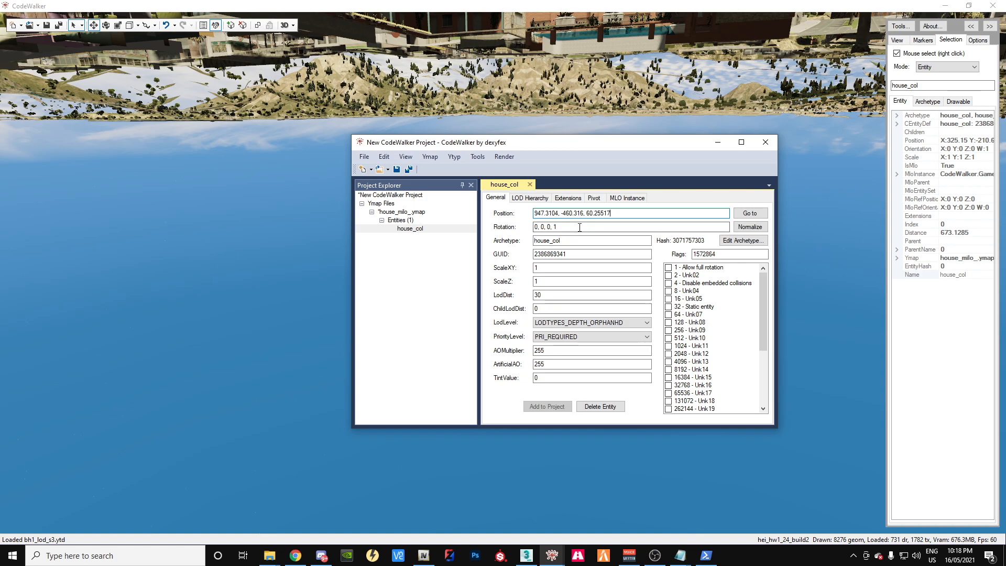
mouse_move(681, 556)
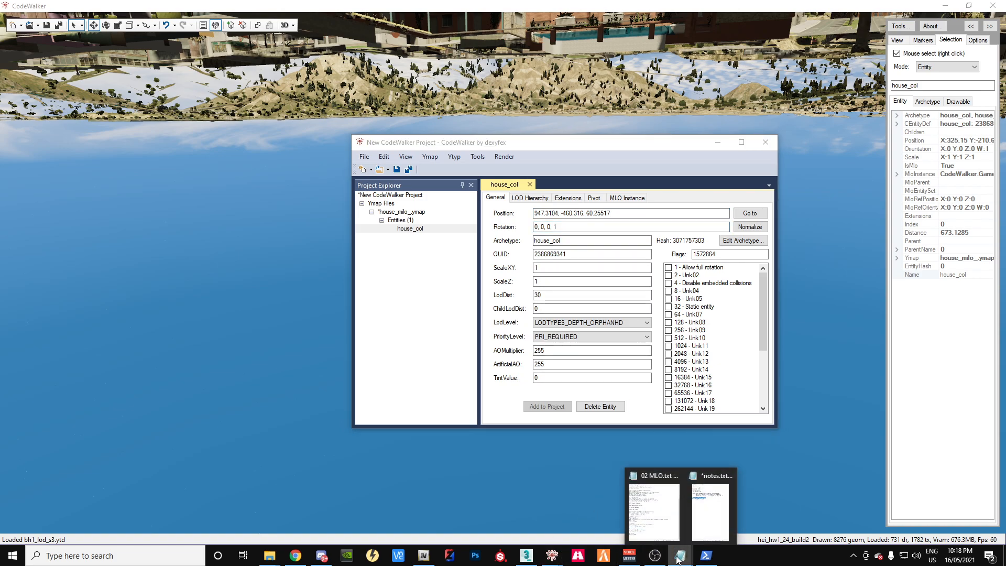
click(711, 504)
drag(758, 231, 646, 230)
right_click(671, 232)
click(694, 263)
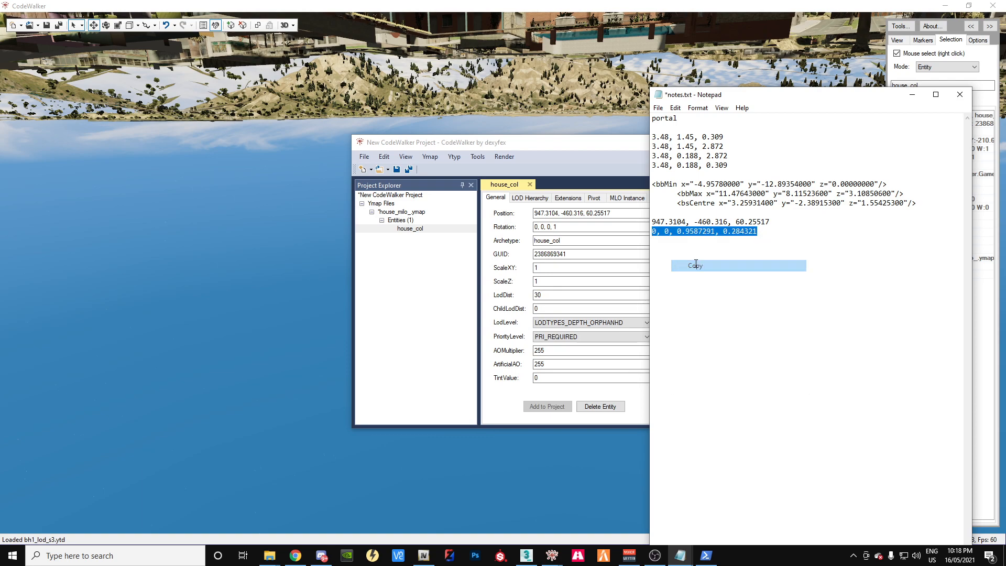
click(487, 220)
key(ctrl+v)
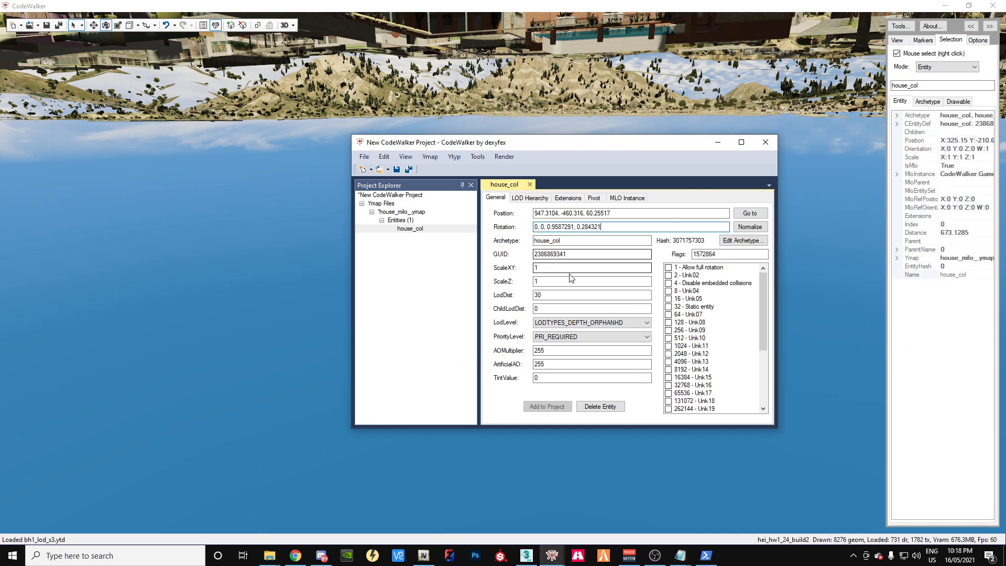
Step: Take the world view to house_col's new position and change its rotation to 0, 0, 0, 0
click(750, 215)
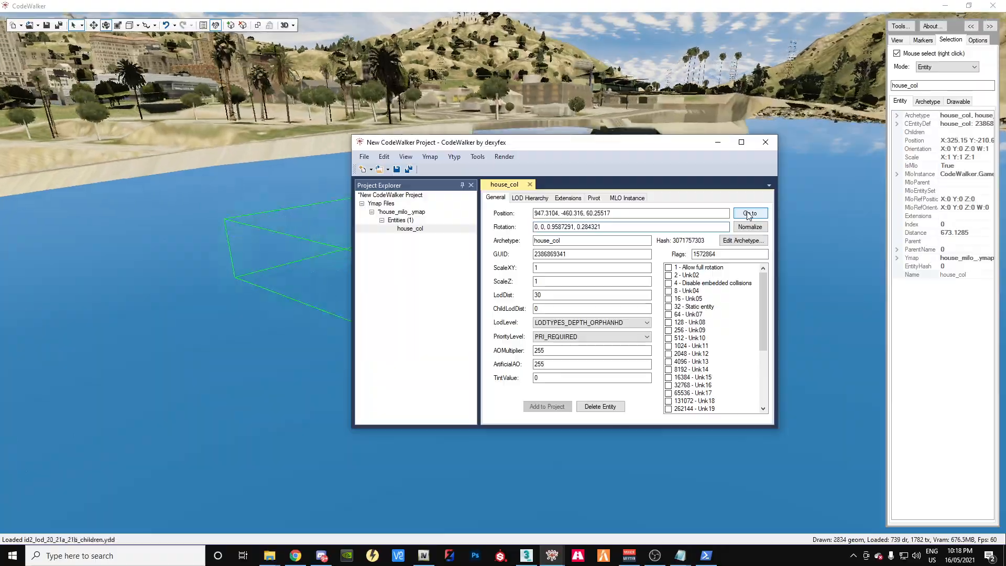
drag(337, 469, 410, 490)
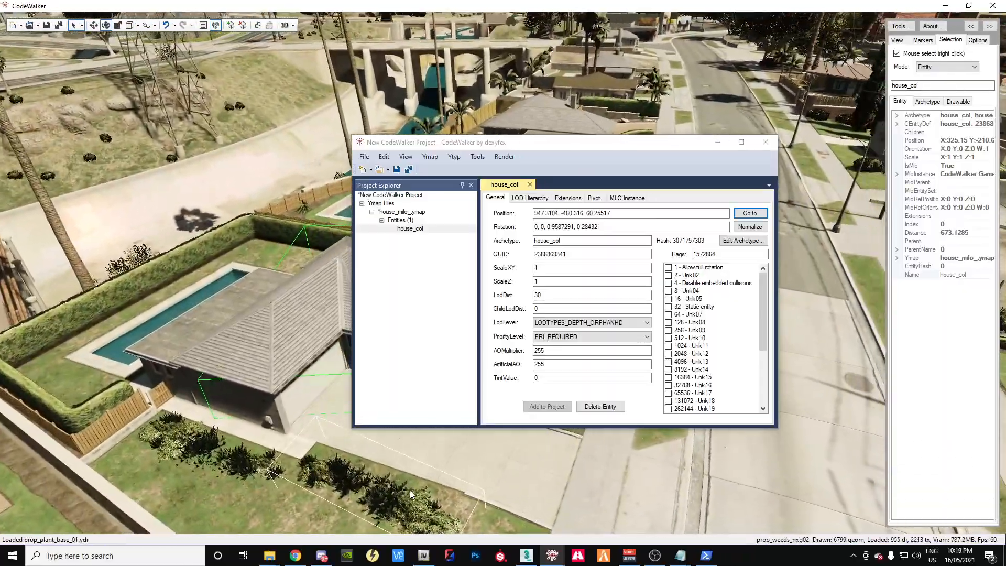
drag(522, 152, 599, 140)
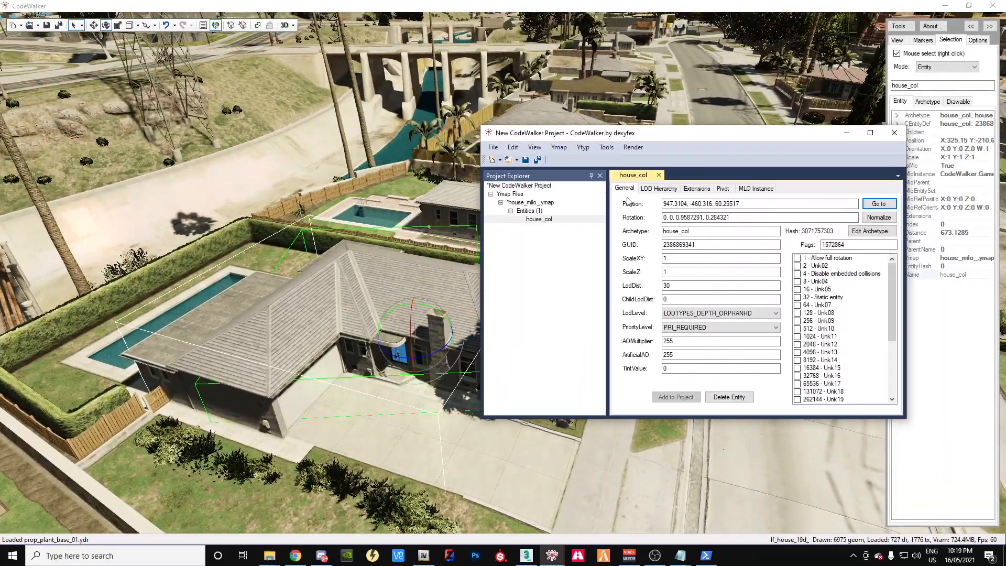
drag(741, 217, 658, 219)
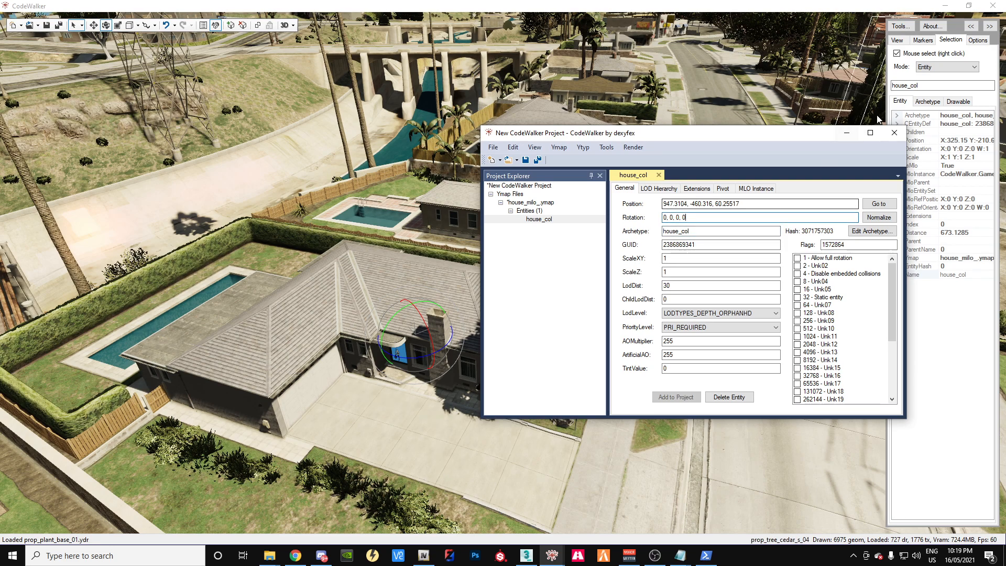
Step: Raise the house_col entity straight up above the house with the move gizmo to a Z position of about 68.79
click(94, 26)
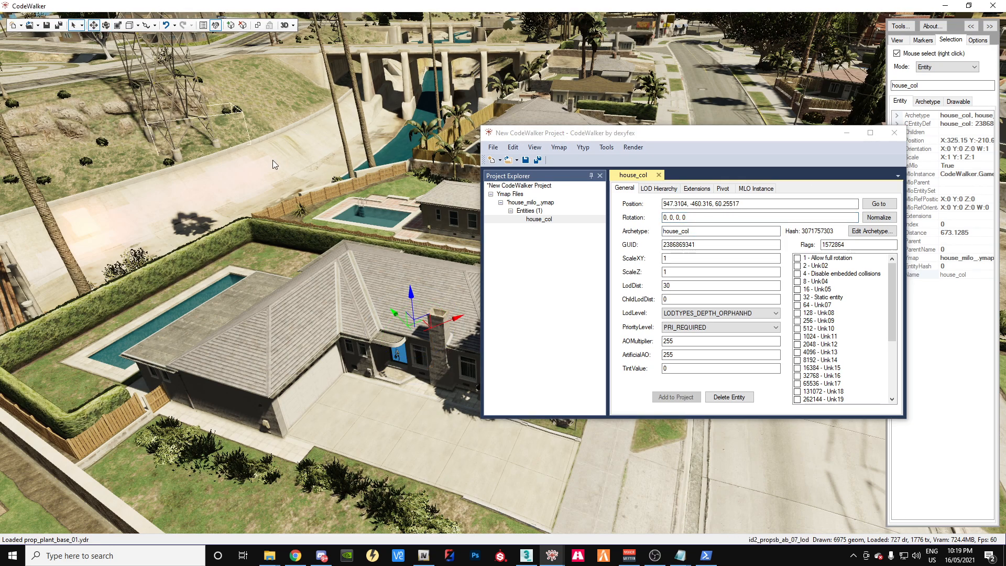
drag(833, 86, 817, 51)
key(w)
key(a)
key(d)
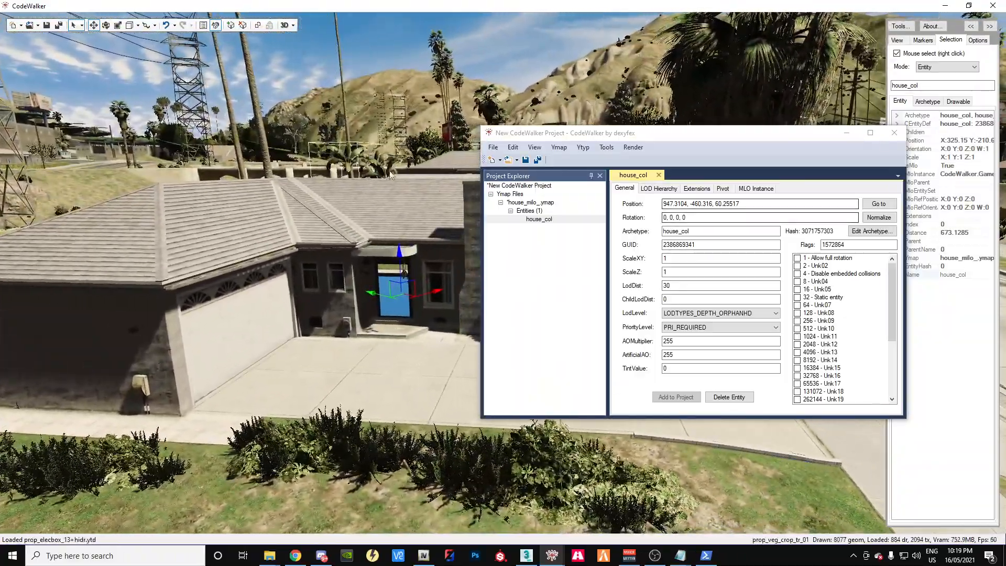
drag(400, 250, 376, 59)
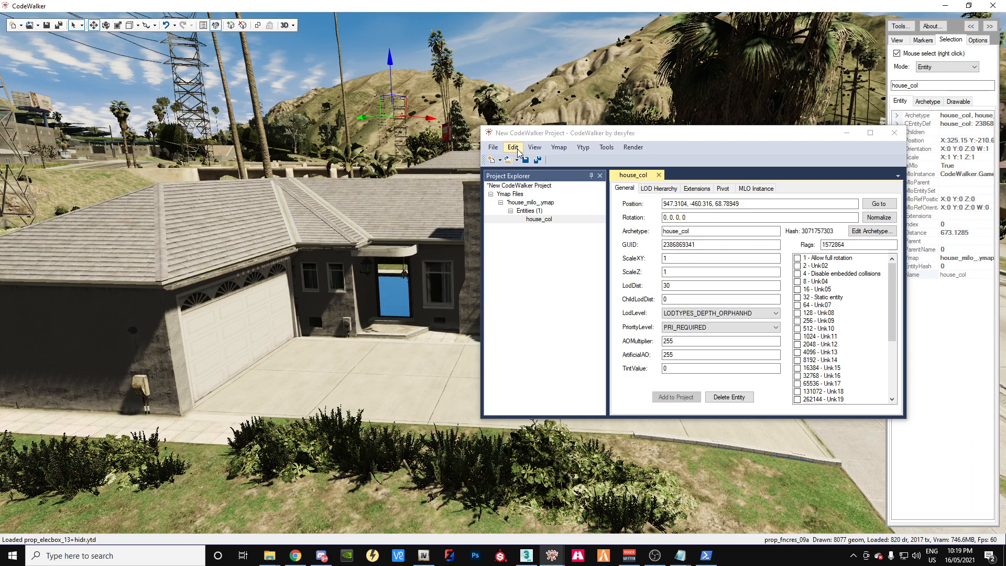
Step: Close the project window without saving the changes to house_col
click(891, 134)
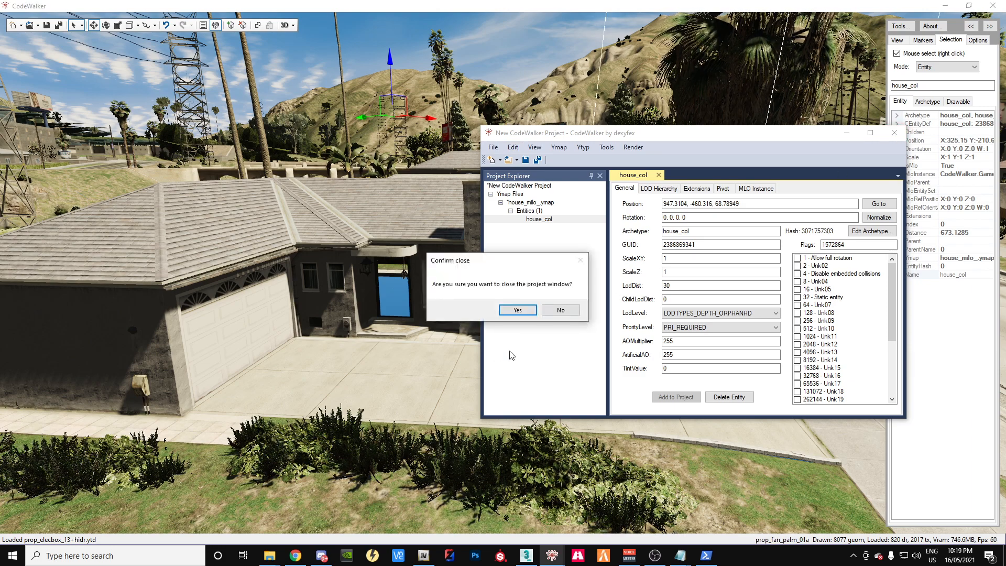
click(519, 310)
click(557, 313)
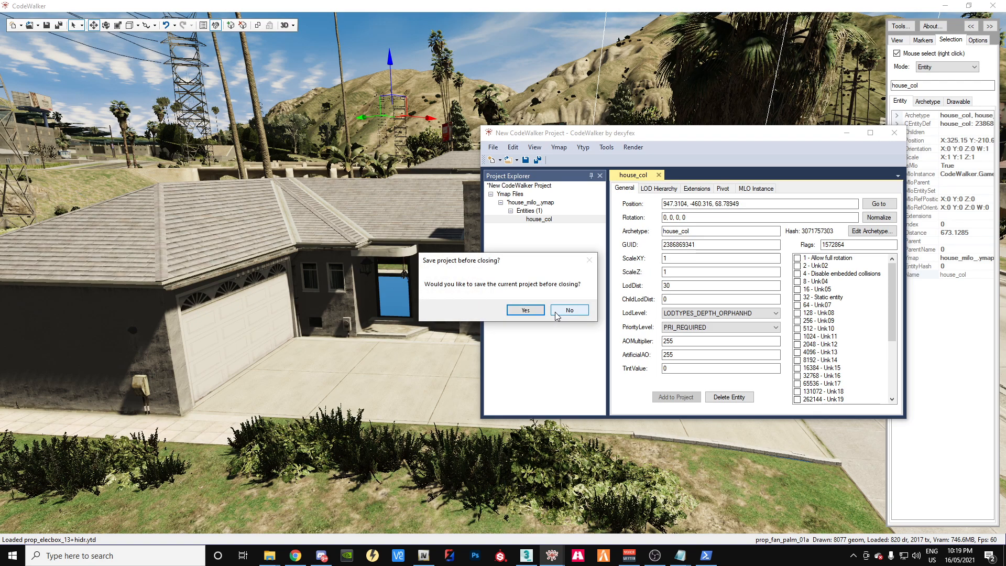
click(557, 314)
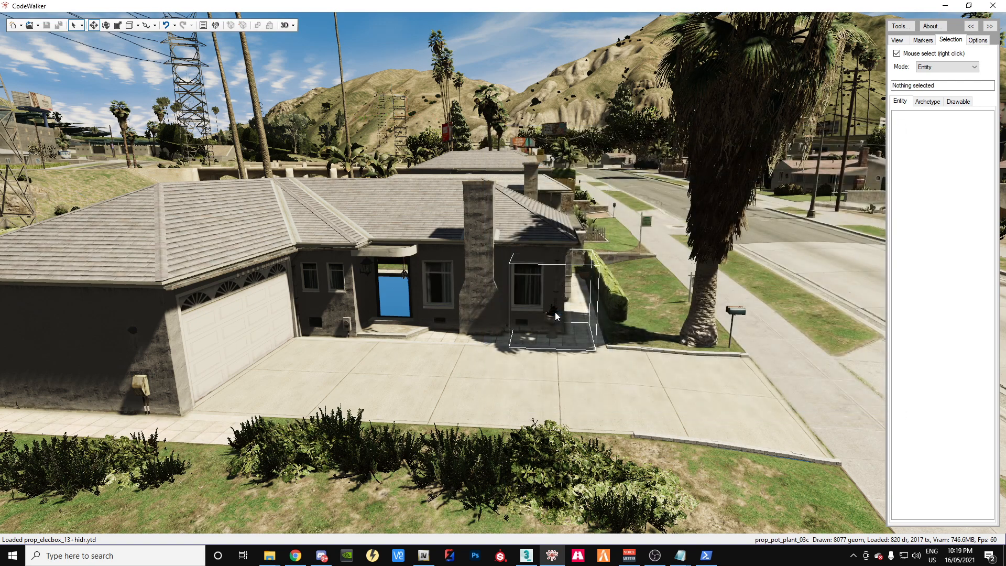
Step: Open the house.cwproj project again from the desktop's house folder
click(21, 25)
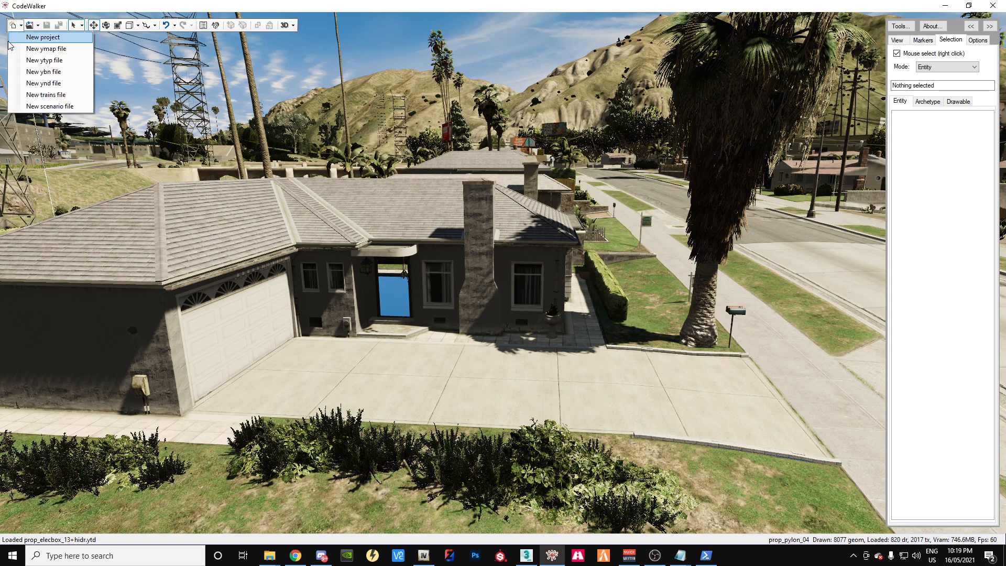
click(38, 25)
click(37, 25)
click(52, 38)
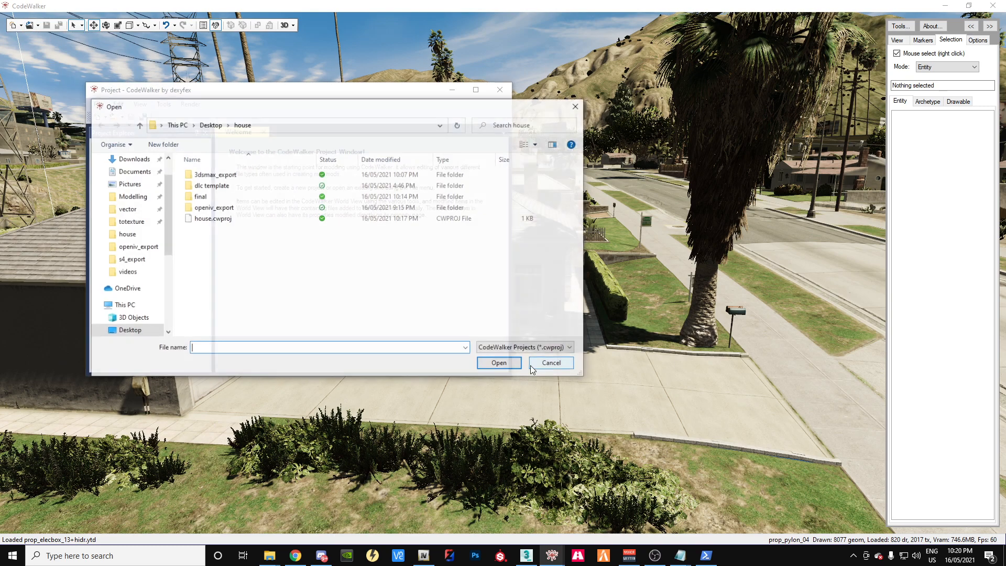
double_click(204, 220)
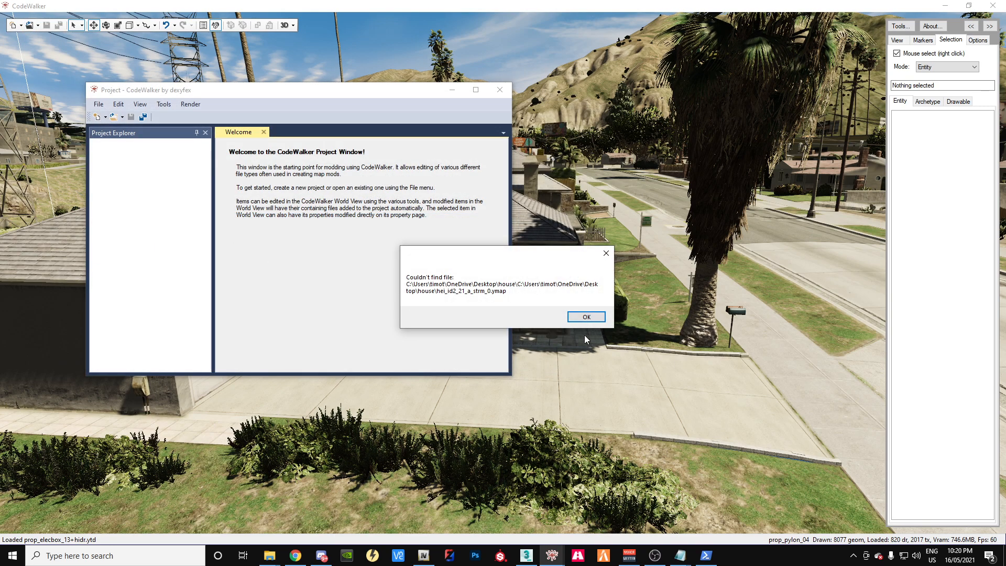
click(587, 317)
Step: Remove hei_id2_21_a_strm_0.ymap from the reopened project and select the house_col entity inside house_milo_.ymap
drag(212, 97, 550, 128)
click(480, 189)
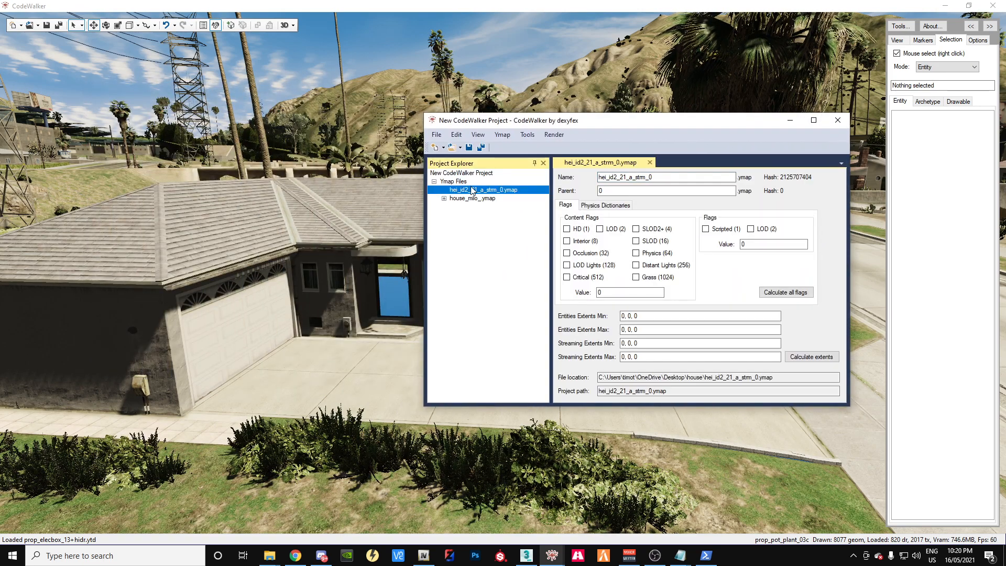
click(502, 135)
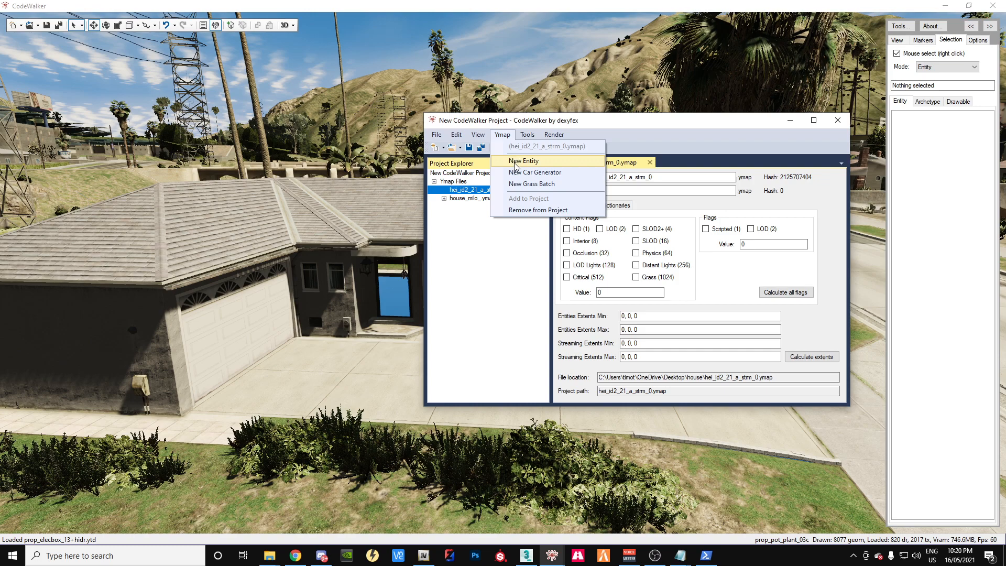
click(523, 210)
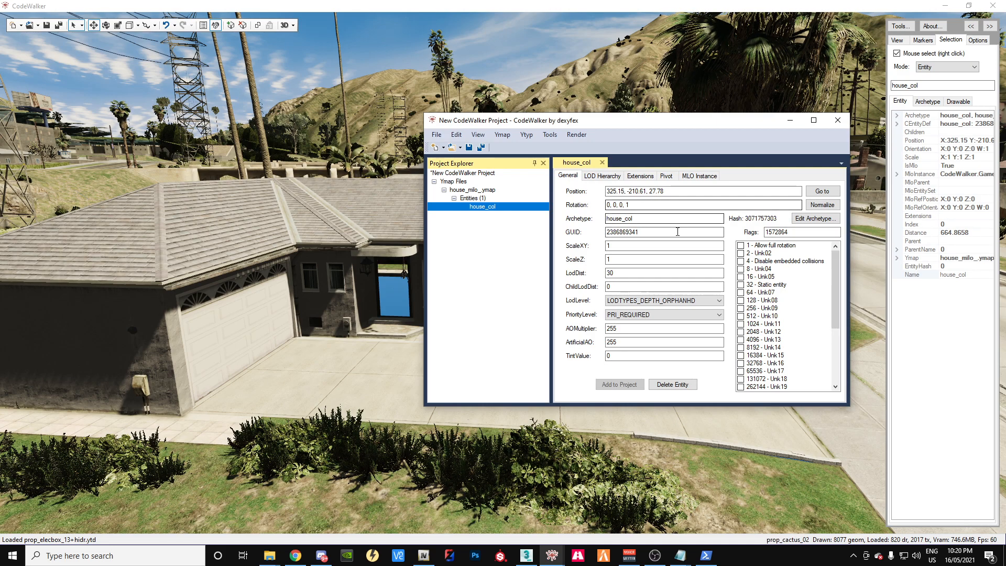
Step: Copy the position 947.3104, -460.316, 60.25517 from notes.txt into the house_col entity's position
click(697, 537)
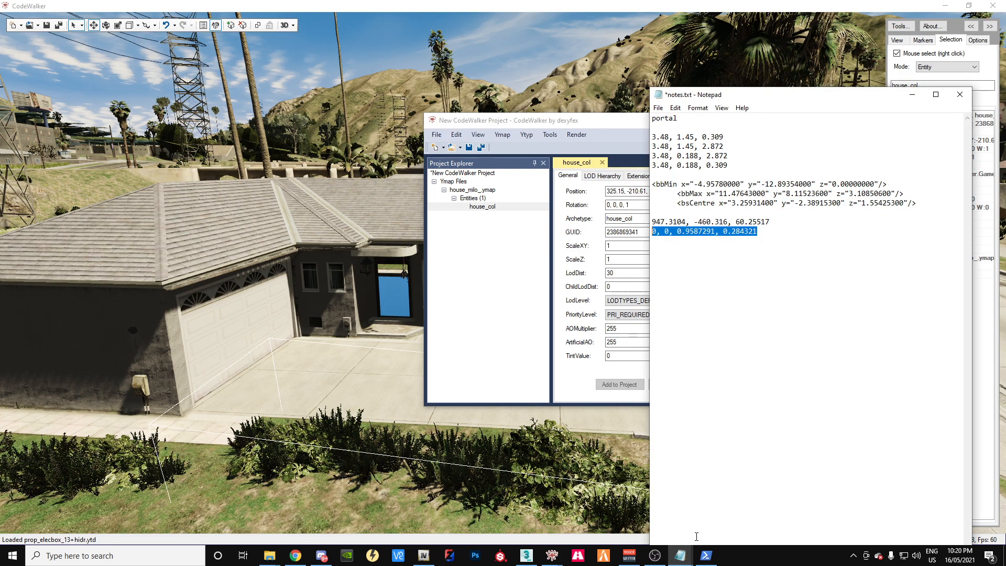
drag(772, 224, 650, 218)
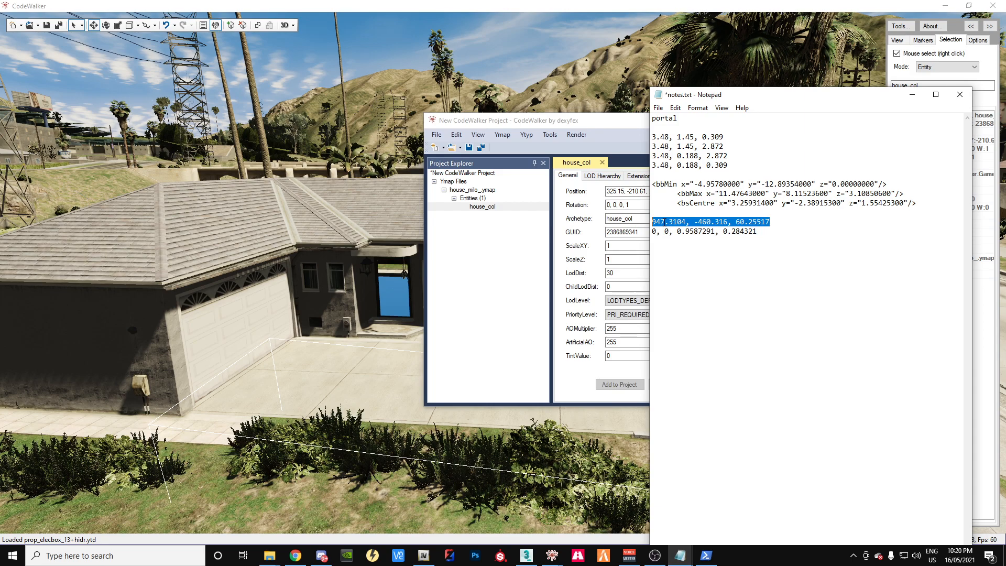
right_click(665, 222)
click(694, 256)
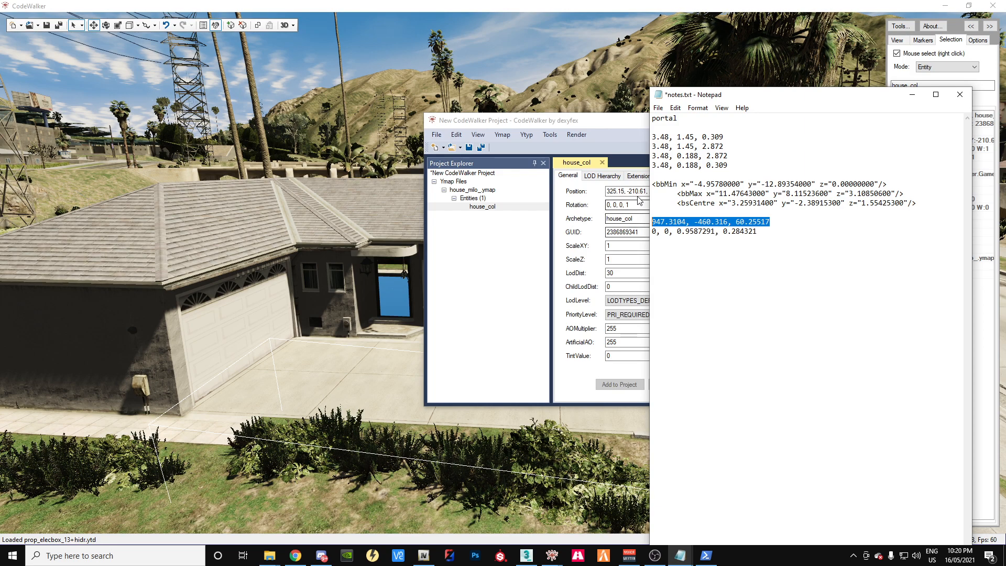
click(644, 192)
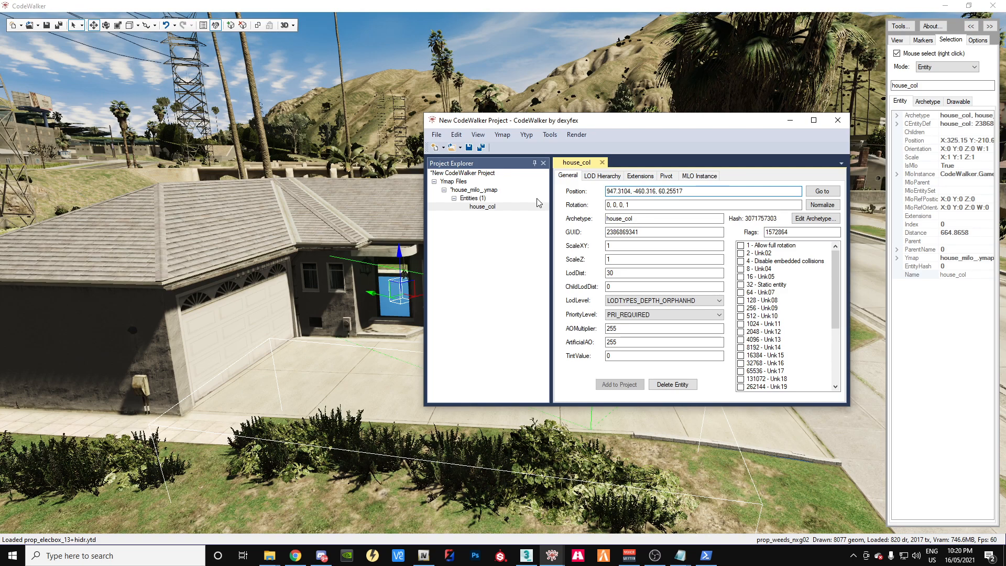
Step: Examine where house_col sits relative to the house's front door and driveway in the world view
drag(568, 125, 521, 424)
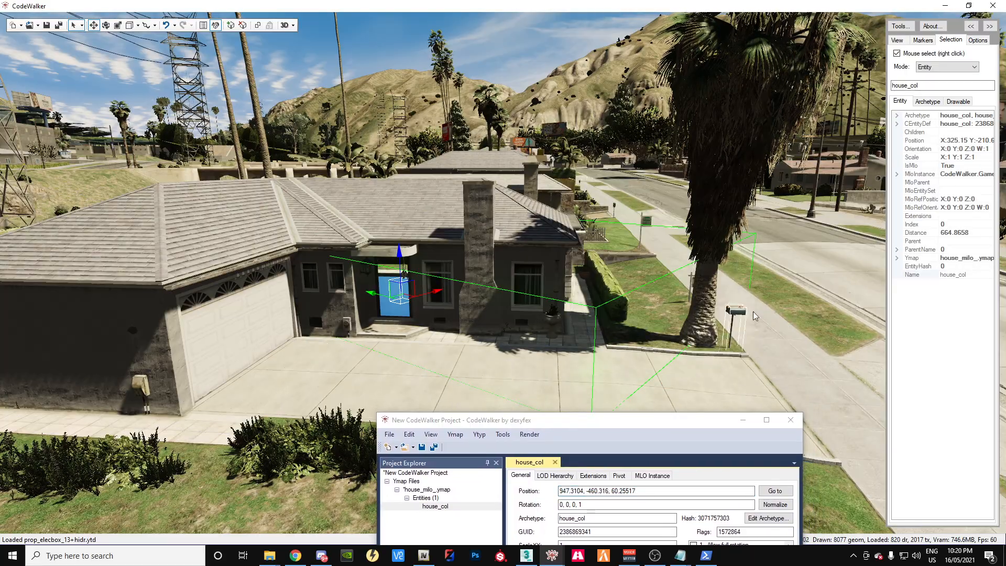
mouse_move(374, 371)
mouse_down()
mouse_move(518, 346)
mouse_move(702, 367)
mouse_move(310, 353)
mouse_move(368, 369)
mouse_up()
key(d)
key(a)
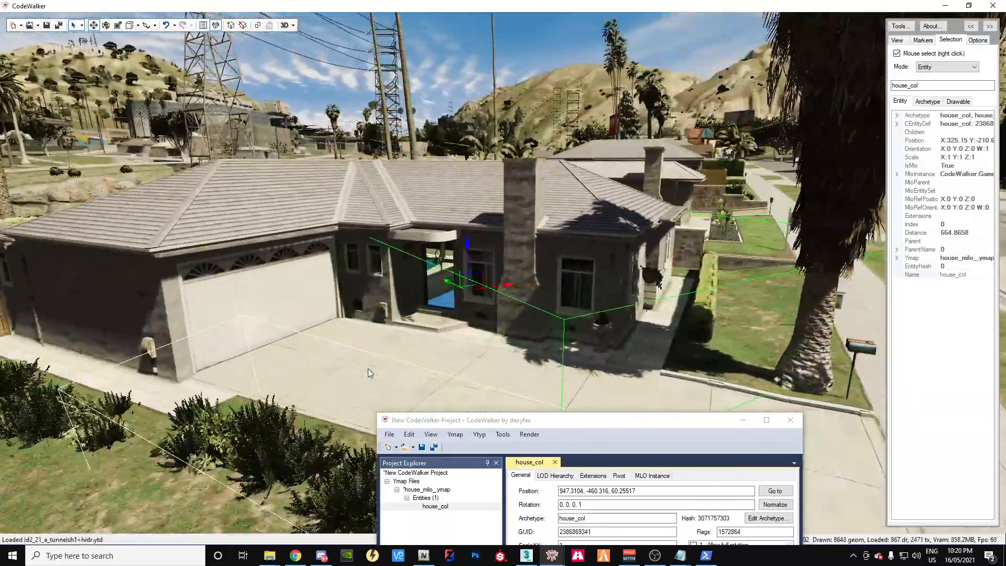
key(a)
click(469, 423)
drag(470, 423, 427, 193)
click(371, 217)
click(376, 218)
drag(430, 190, 448, 375)
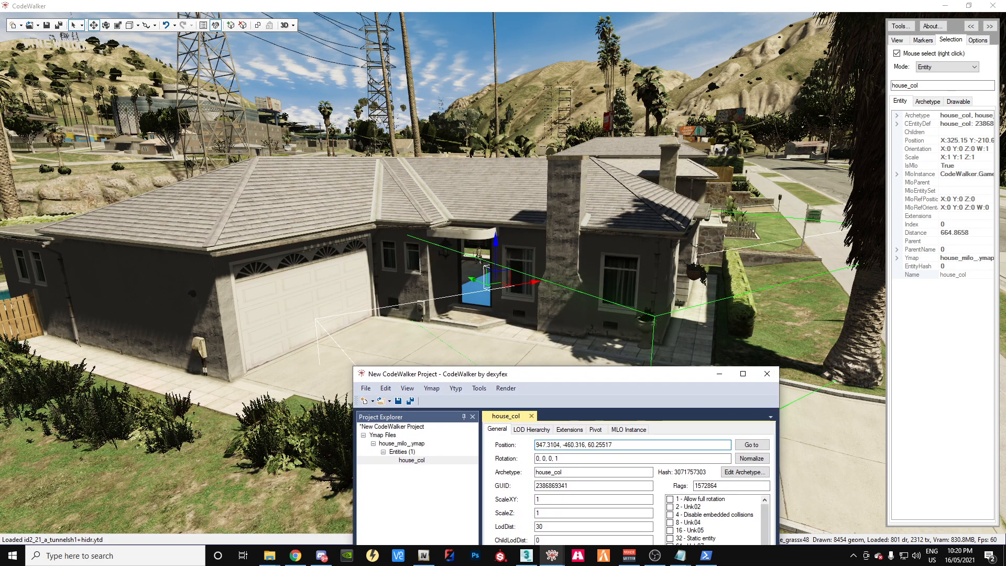
Step: Copy the rotation 0, 0, 0.9587291, 0.284321 from notes.txt into the house_col entity's rotation
mouse_move(681, 551)
click(708, 503)
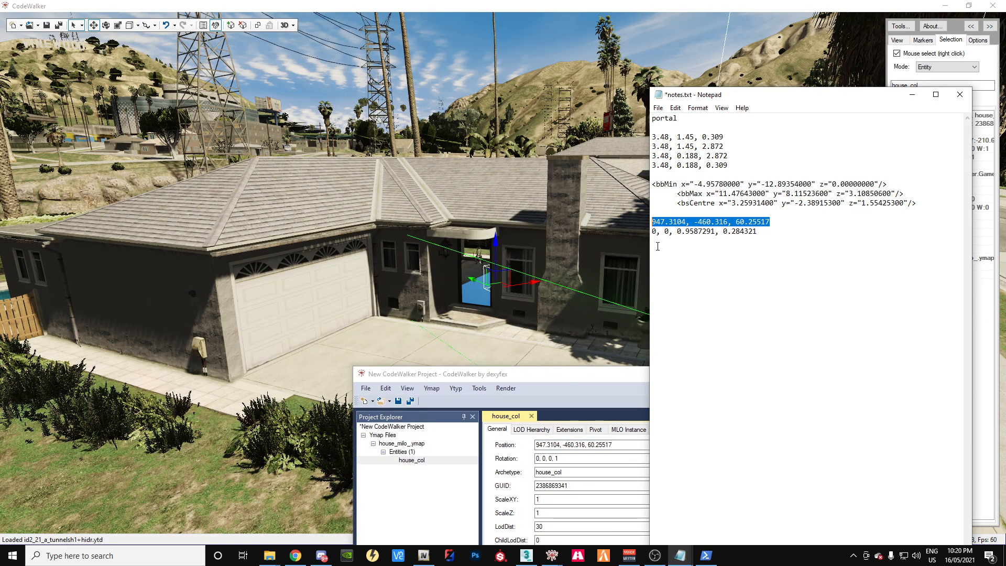
right_click(654, 231)
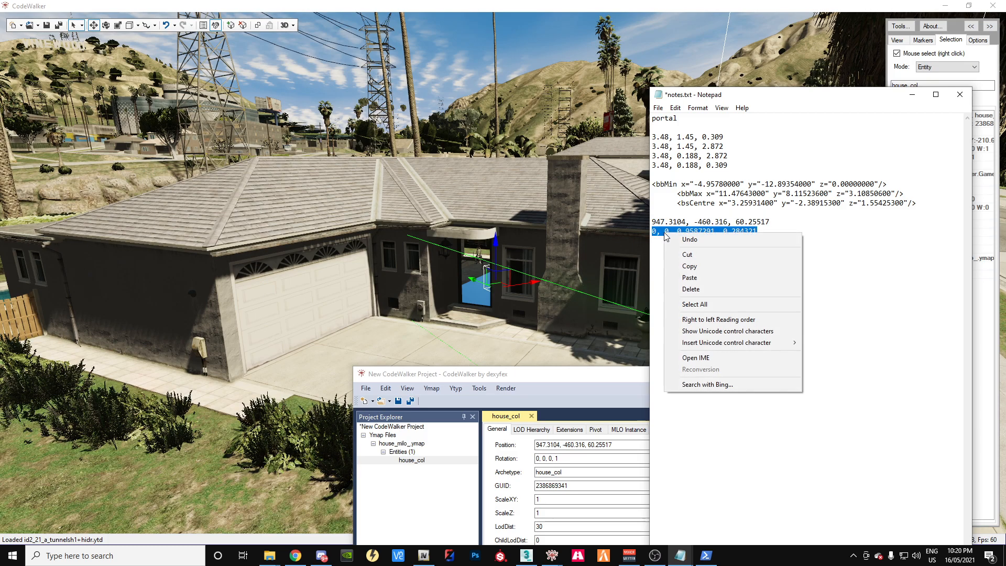
click(692, 265)
drag(555, 379, 275, 274)
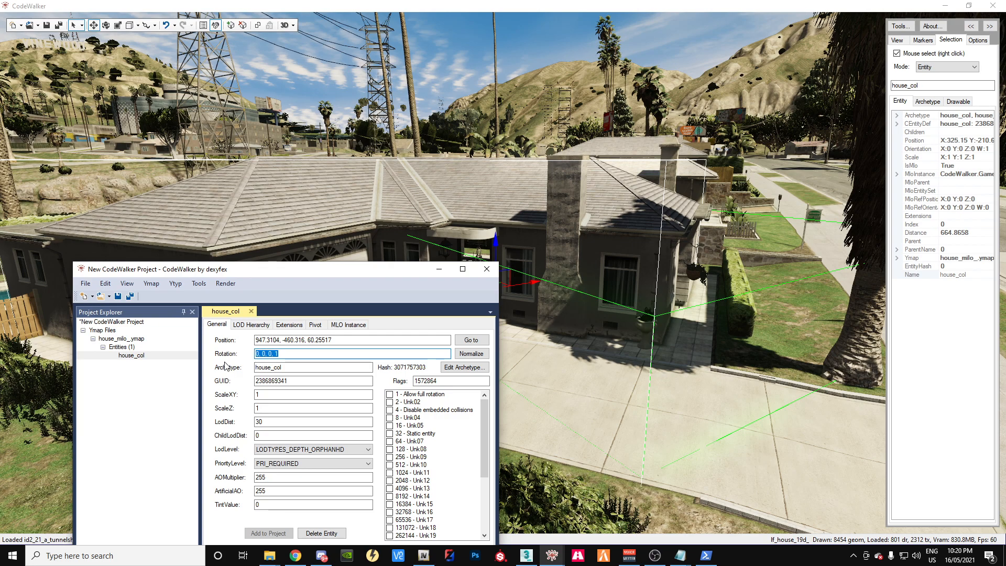
key(ctrl+v)
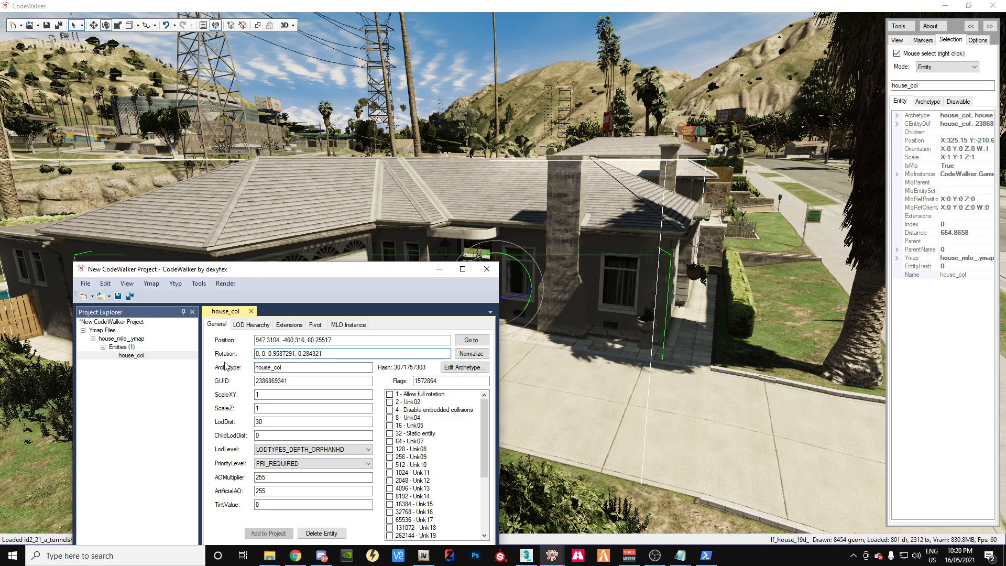
Step: Rotate house_col about its vertical axis in the world view to 0, 0, 0.9613496, -0.2753309, aligning it with the house
drag(289, 272, 297, 377)
drag(477, 297, 528, 303)
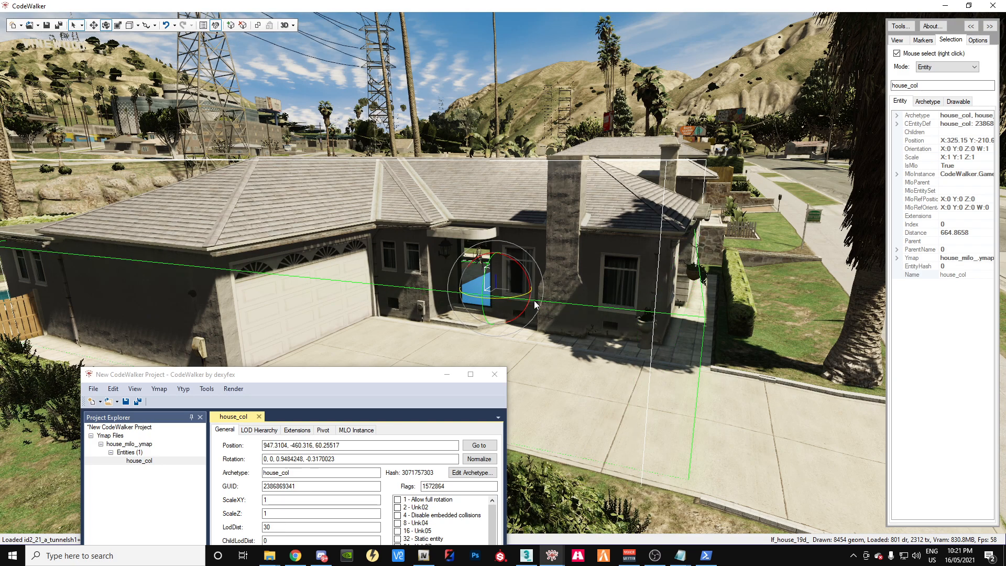
drag(533, 304, 236, 296)
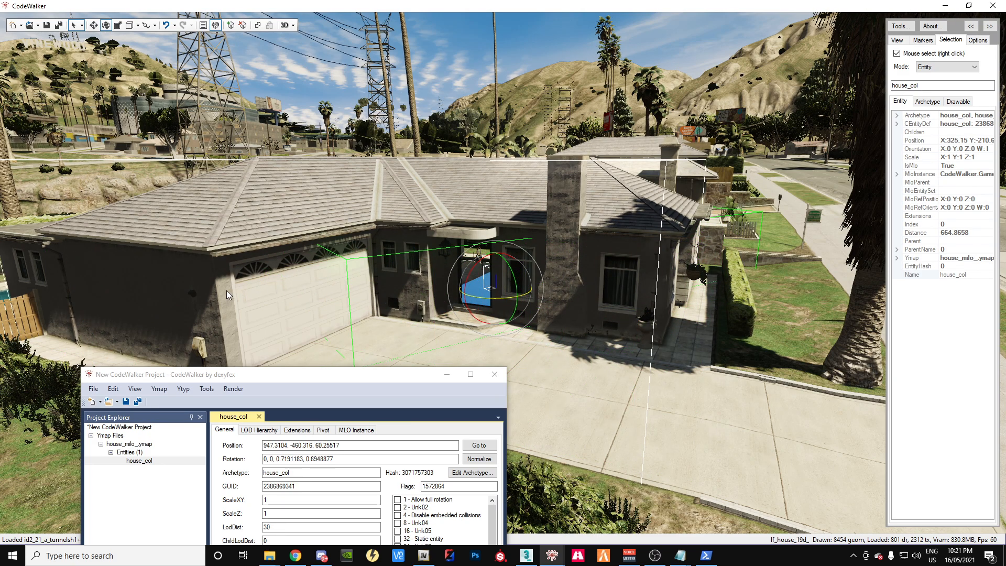
drag(500, 299, 314, 297)
drag(505, 298, 339, 296)
drag(506, 303, 454, 300)
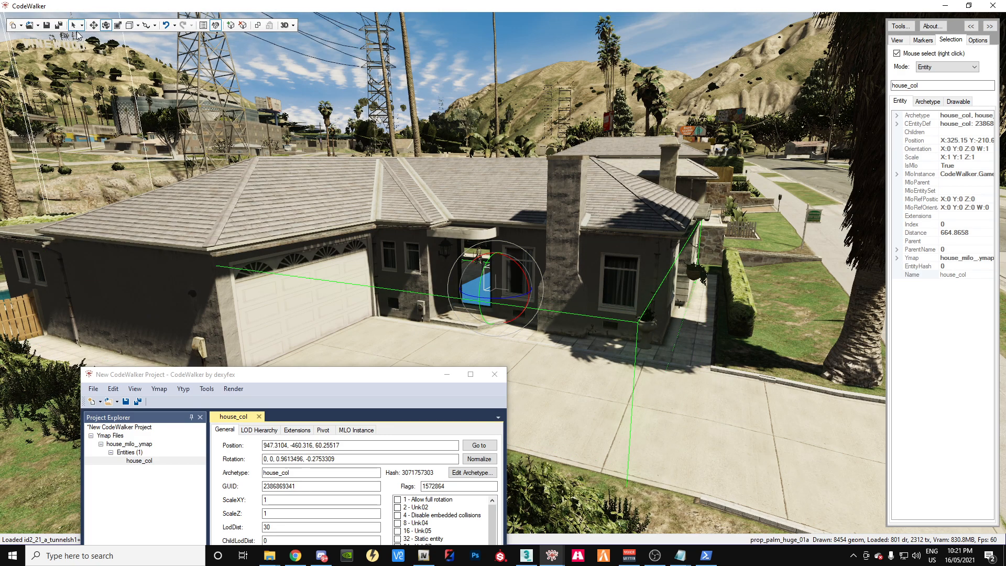
Step: Examine from outside and inside how the rotated house_col interior lines up with the house's walls, windows and door
drag(425, 279, 596, 286)
key(d)
drag(558, 401, 935, 402)
key(w)
key(d)
key(s)
key(d)
key(a)
key(a)
key(s)
key(w)
key(w)
key(s)
key(w)
key(s)
key(w)
key(w)
key(s)
key(w)
key(s)
key(w)
key(w)
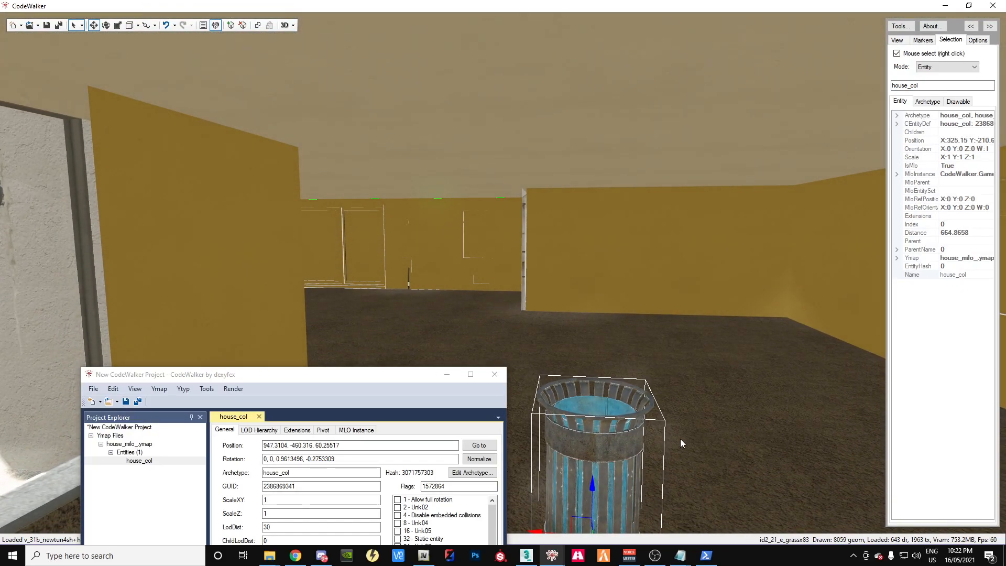
drag(728, 405, 642, 444)
key(w)
key(w)
drag(612, 424, 247, 186)
key(s)
key(w)
key(s)
key(d)
key(w)
key(s)
key(w)
key(s)
key(w)
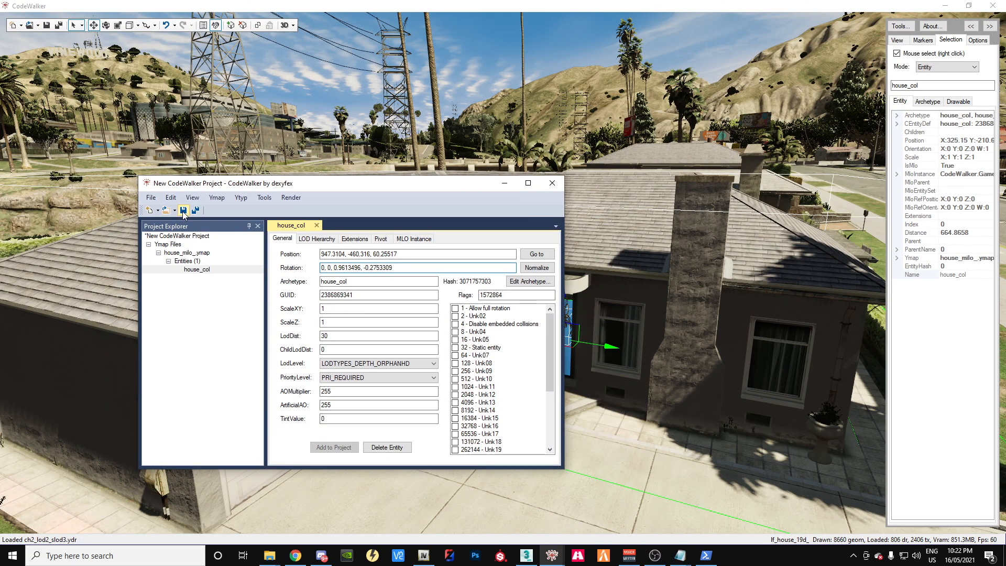
Step: Add house.ytyp from the house\final folder to the project
click(190, 253)
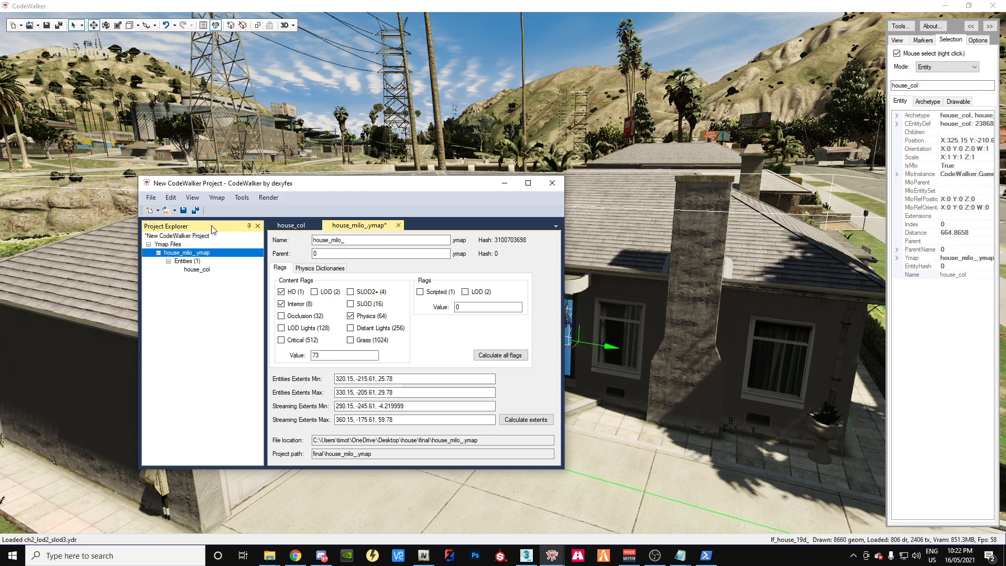
click(207, 270)
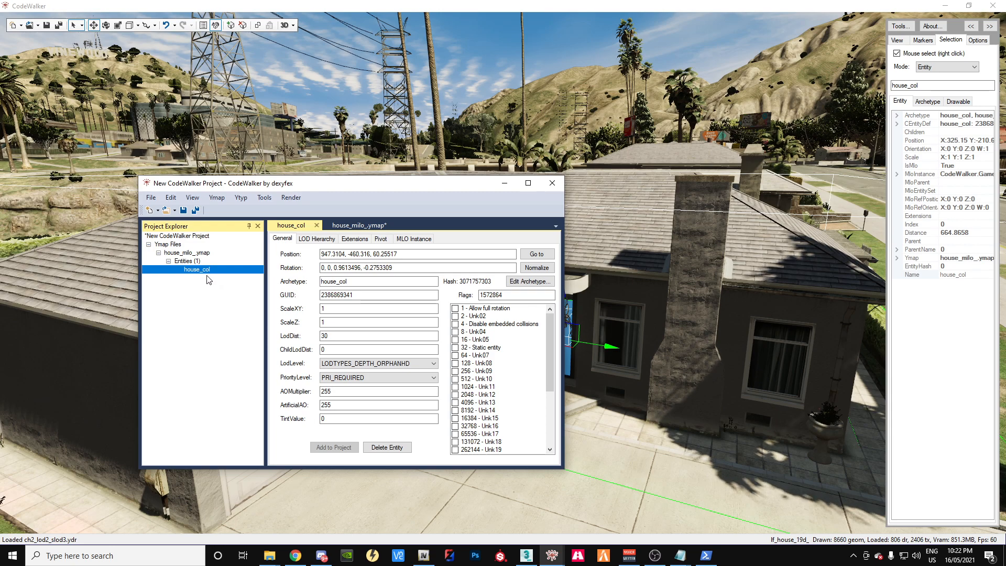
click(158, 201)
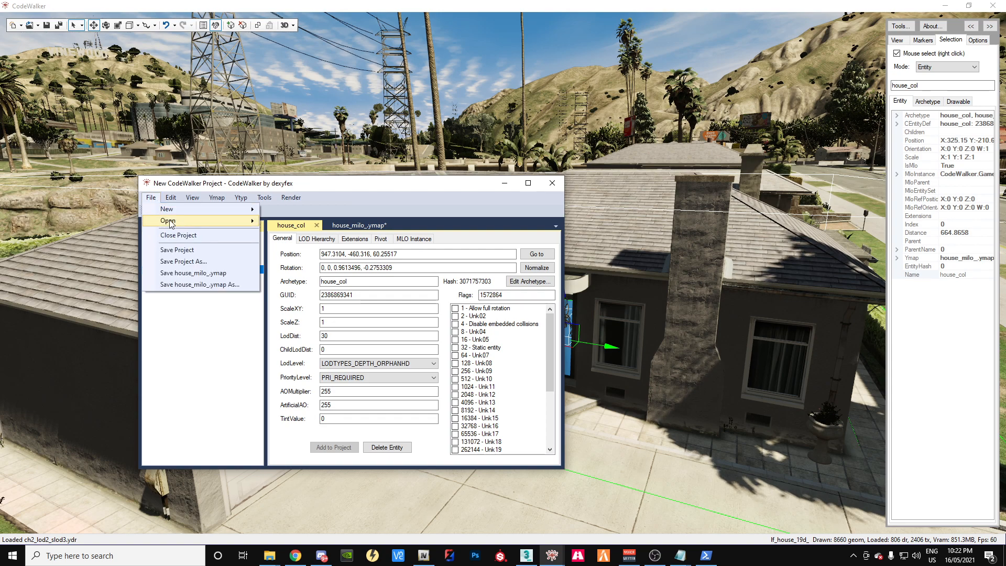
mouse_move(170, 222)
click(286, 248)
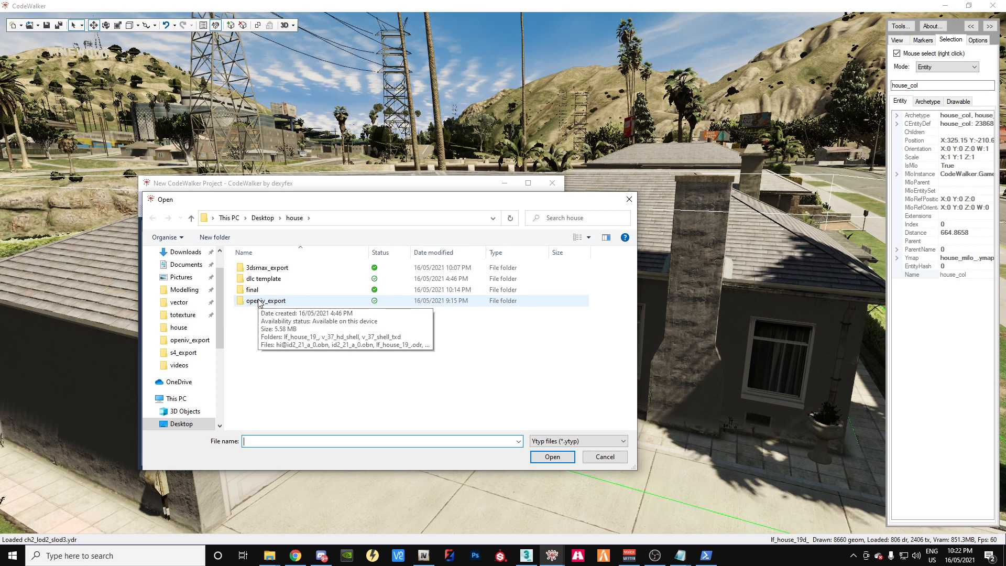
double_click(253, 290)
click(260, 269)
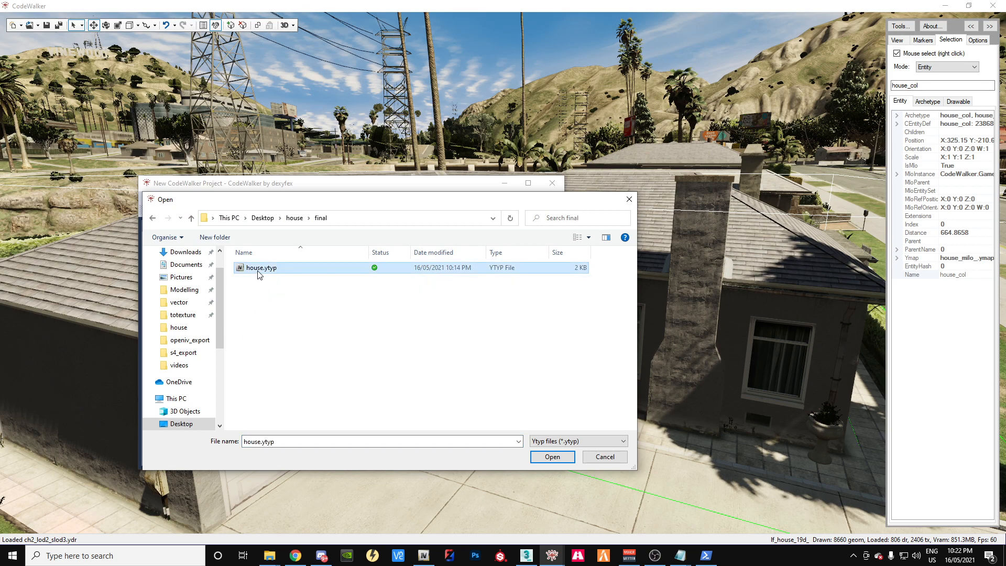
click(552, 457)
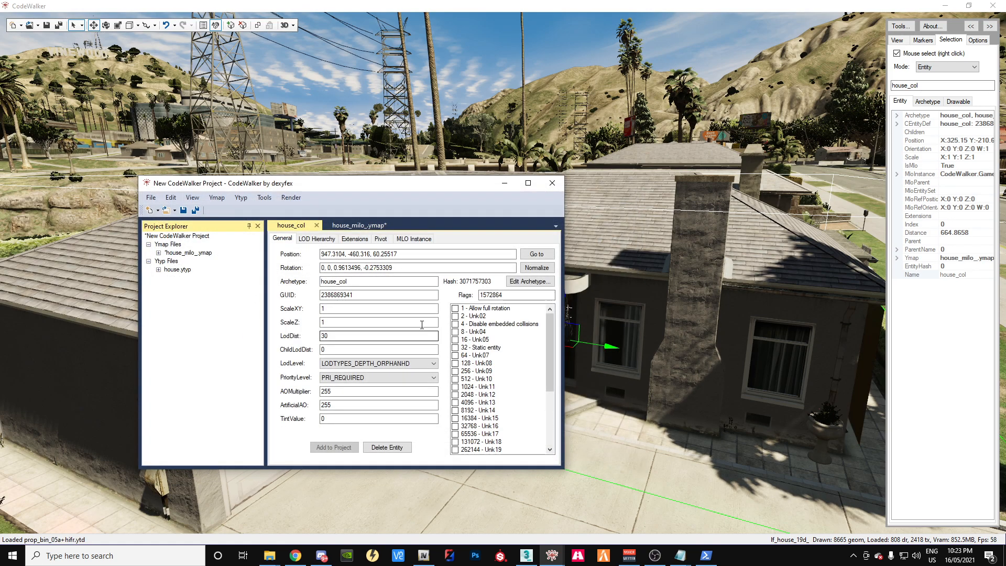
Step: Examine the house_col interior again with house.ytyp loaded, checking the shell's walls, openings and the bin inside
drag(382, 190, 193, 375)
drag(516, 338, 951, 326)
key(s)
key(d)
key(a)
key(d)
key(w)
key(w)
key(w)
key(d)
key(w)
key(w)
key(w)
key(s)
key(s)
key(w)
key(w)
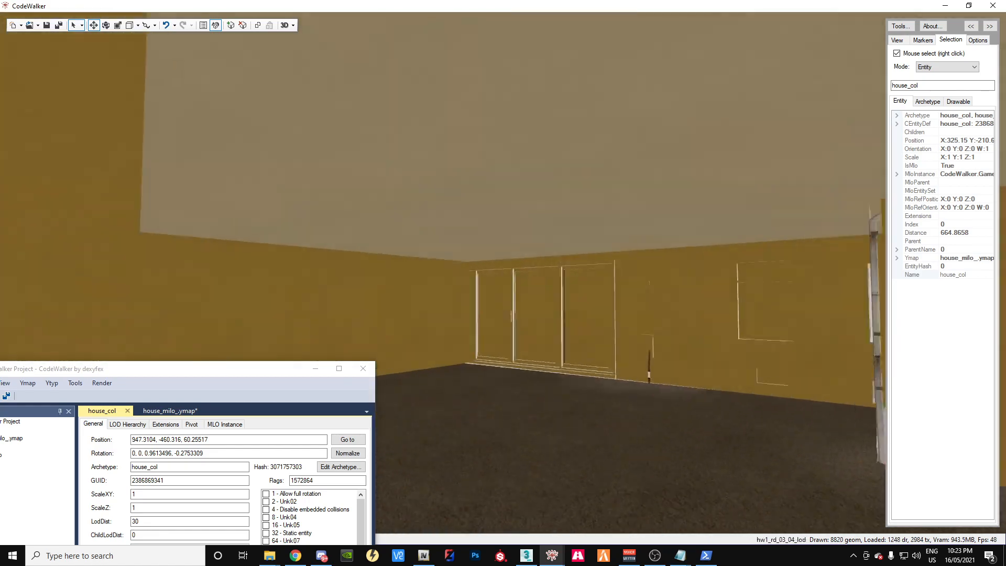
key(w)
key(s)
drag(629, 314, 999, 314)
key(w)
key(w)
key(w)
key(s)
key(w)
key(w)
key(s)
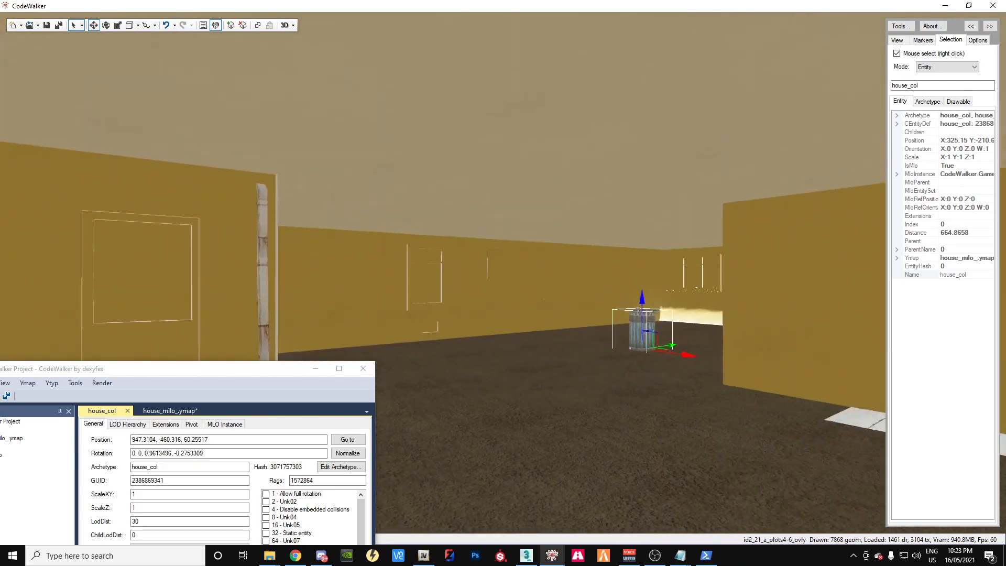
drag(923, 367, 947, 362)
drag(628, 343, 514, 365)
key(w)
key(s)
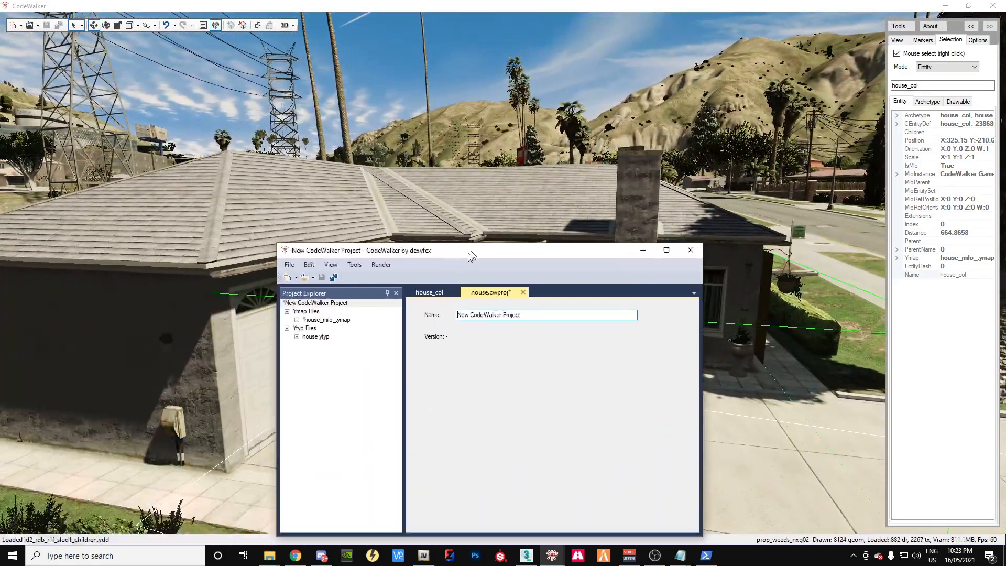
Step: Inspect house_milo_.ymap, the limbo room and the house_shell archetype and entity in house.ytyp
drag(471, 254, 511, 195)
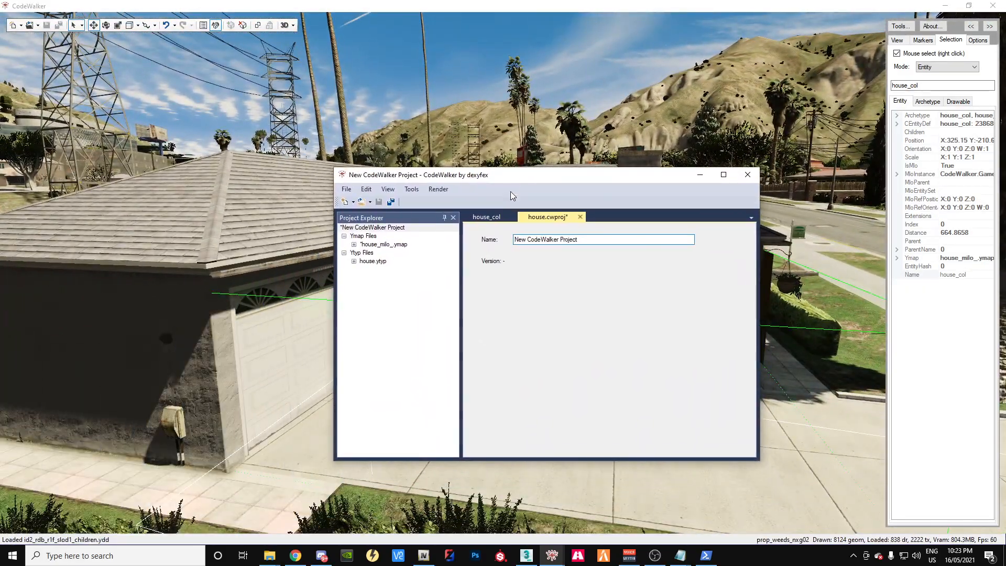
click(388, 245)
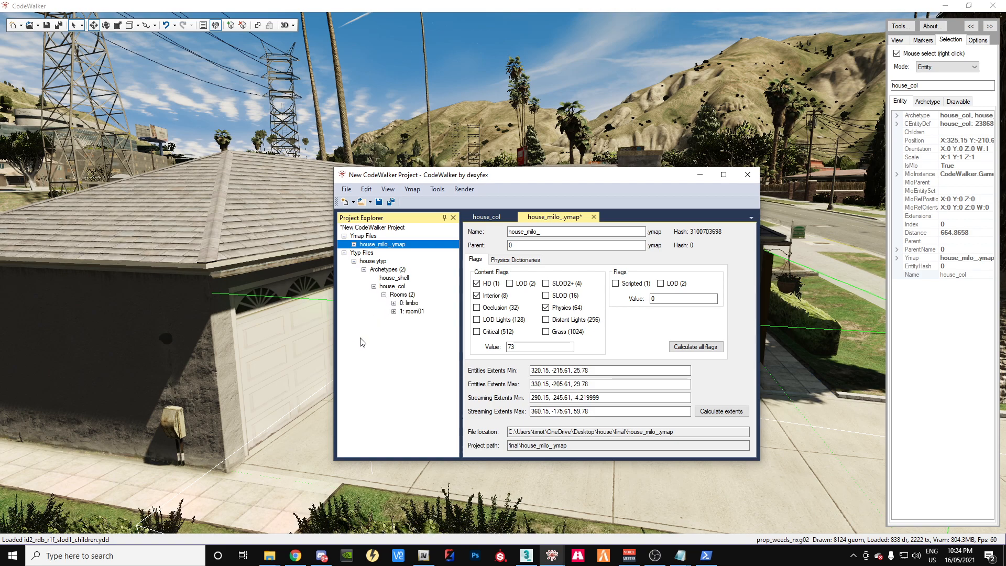
click(397, 287)
click(398, 278)
click(408, 303)
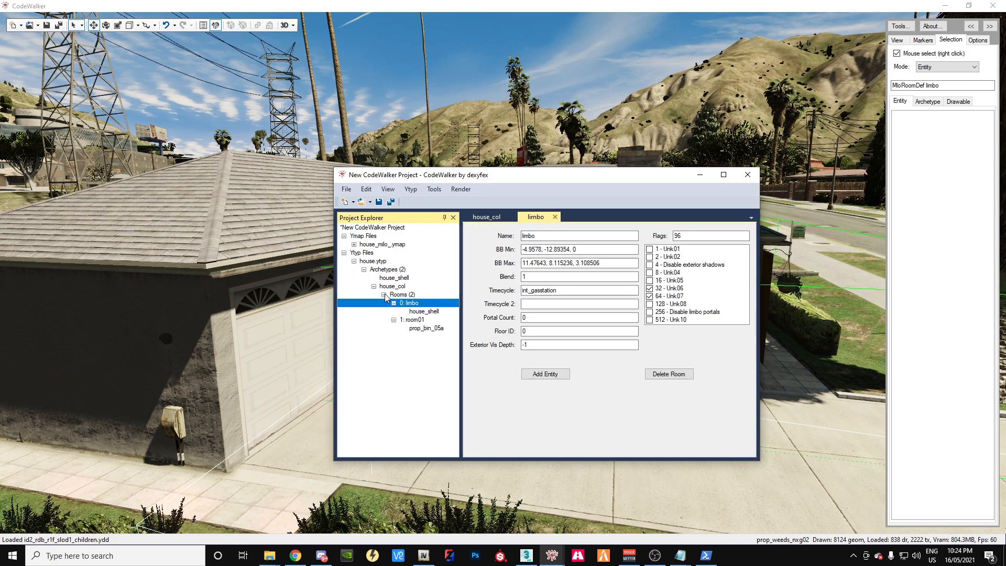
click(394, 279)
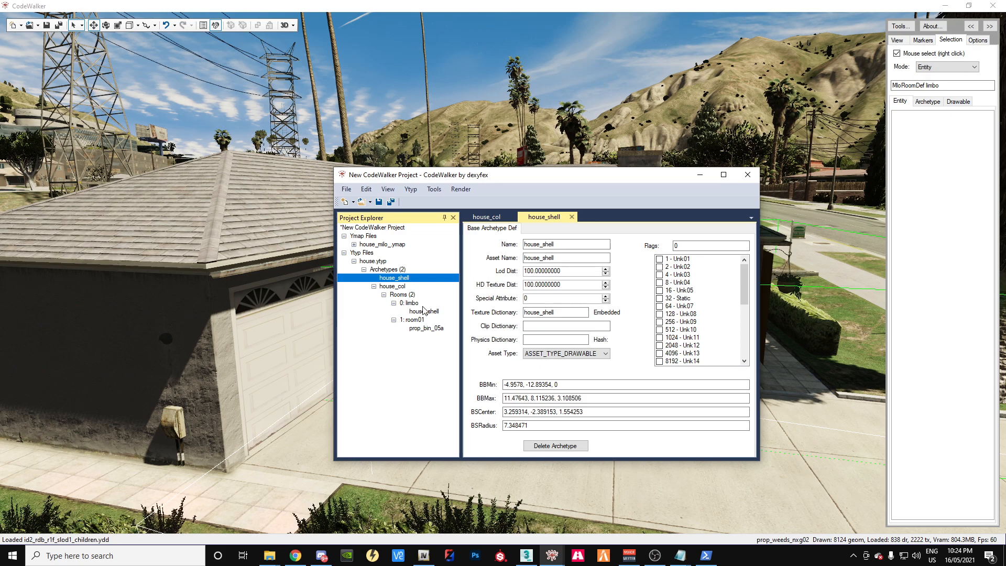
click(435, 192)
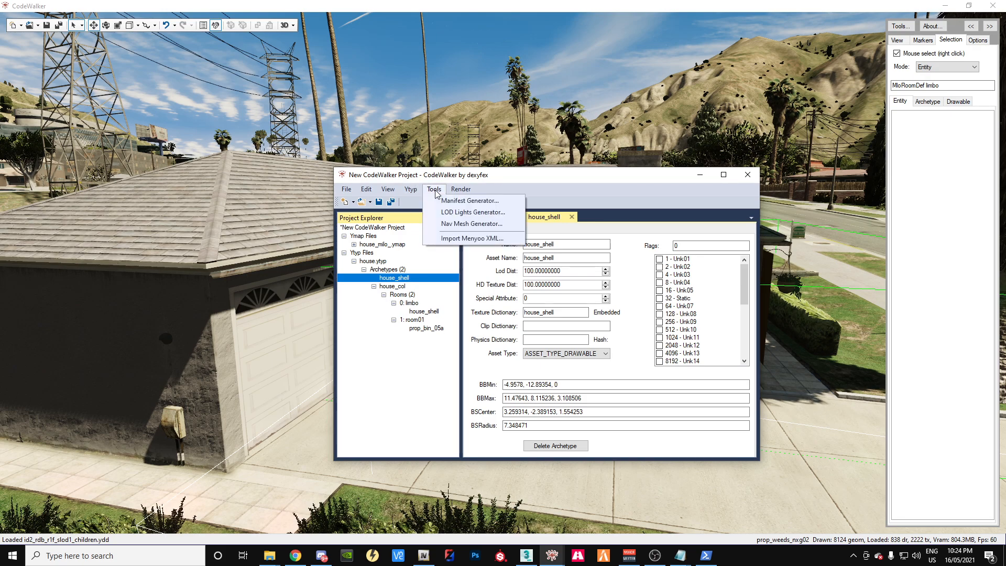
mouse_move(408, 196)
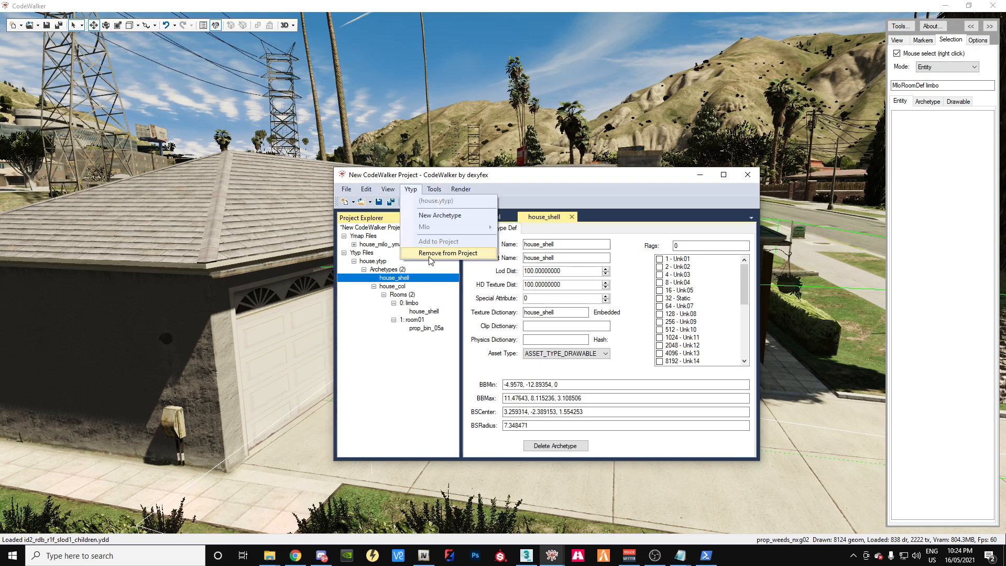
click(417, 191)
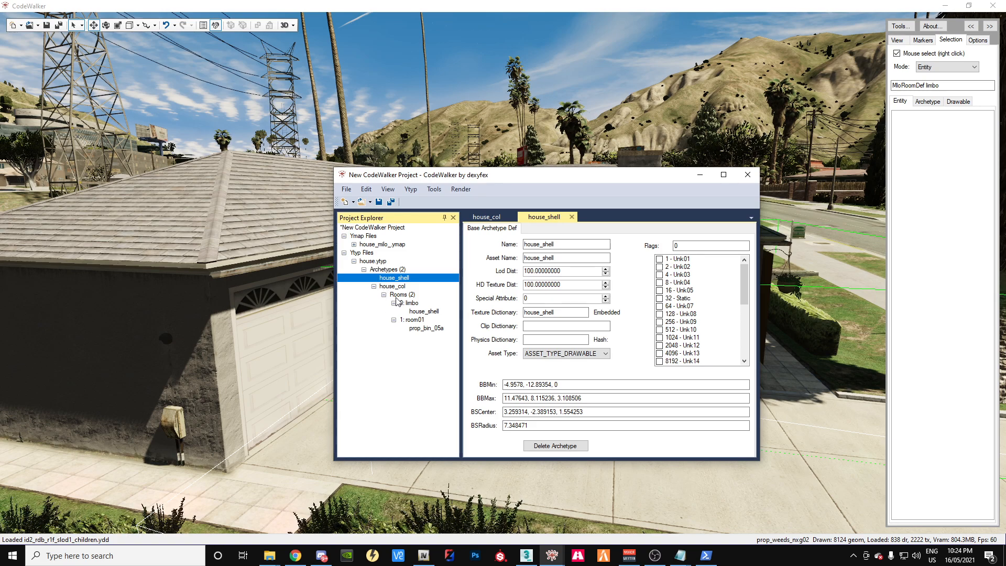
click(422, 311)
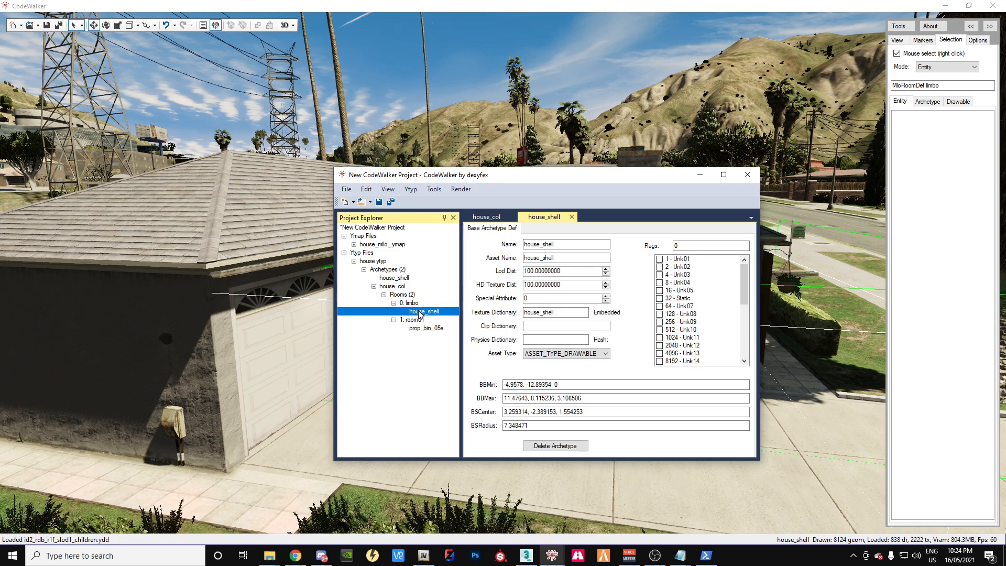
click(394, 279)
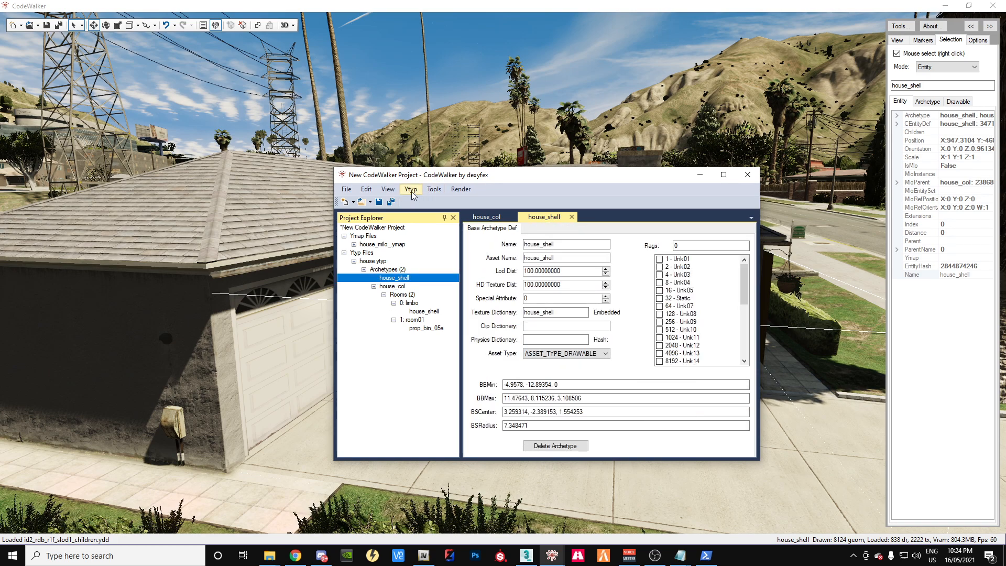
Step: Remove house.ytyp from the project
click(366, 191)
click(366, 192)
click(428, 192)
click(427, 192)
click(389, 193)
mouse_move(350, 193)
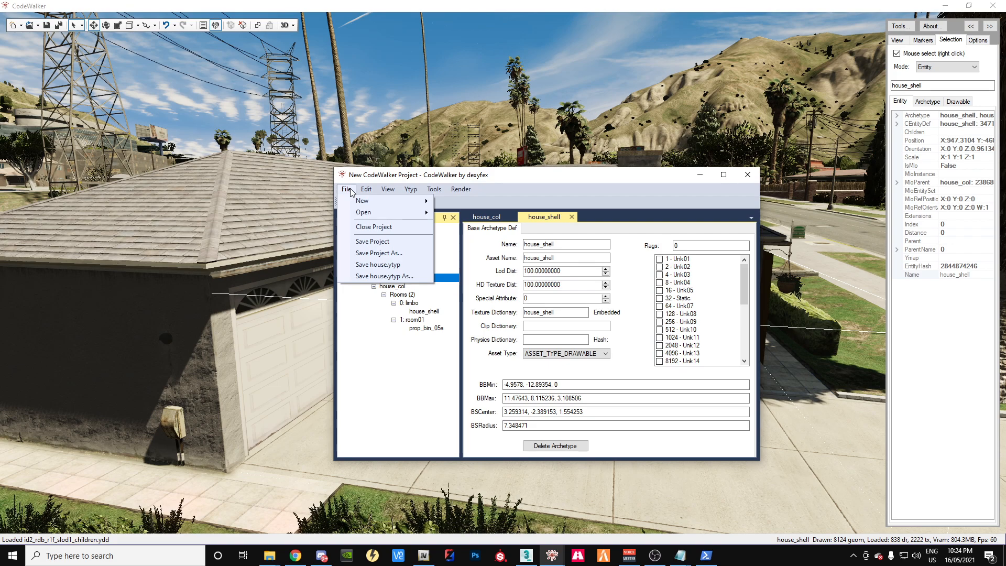
mouse_move(389, 191)
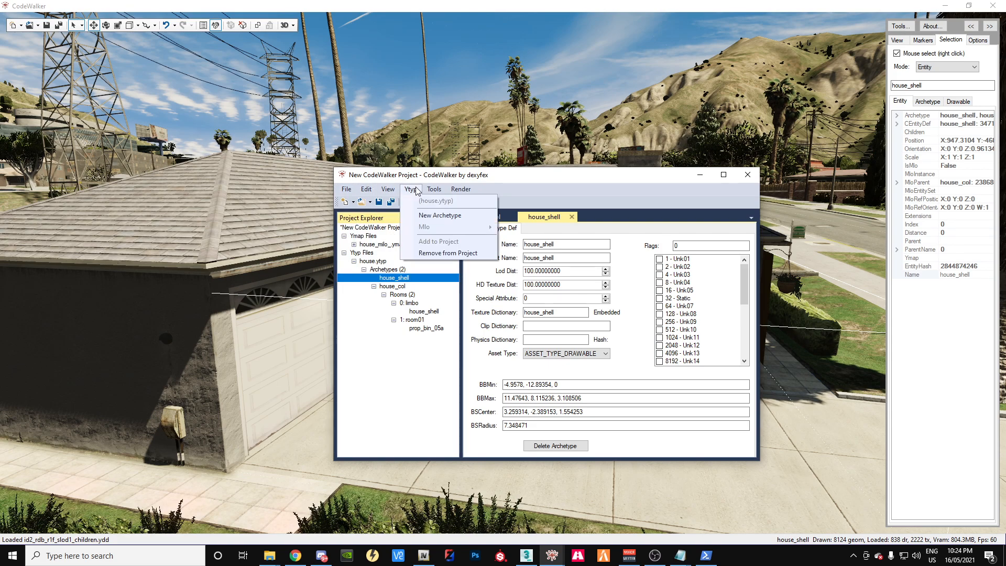
click(433, 254)
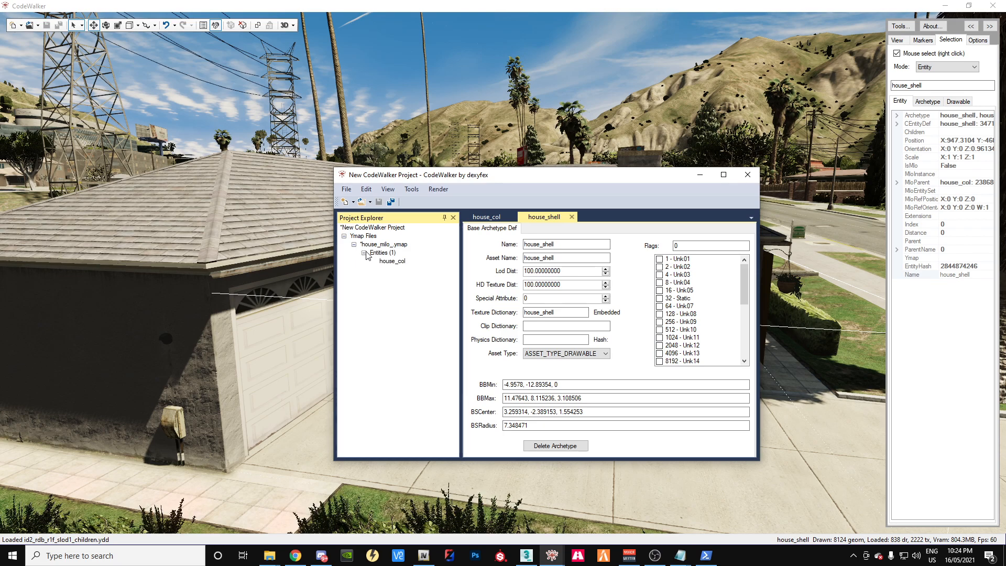
Step: Open house.ytyp from the final folder in the project again
click(346, 189)
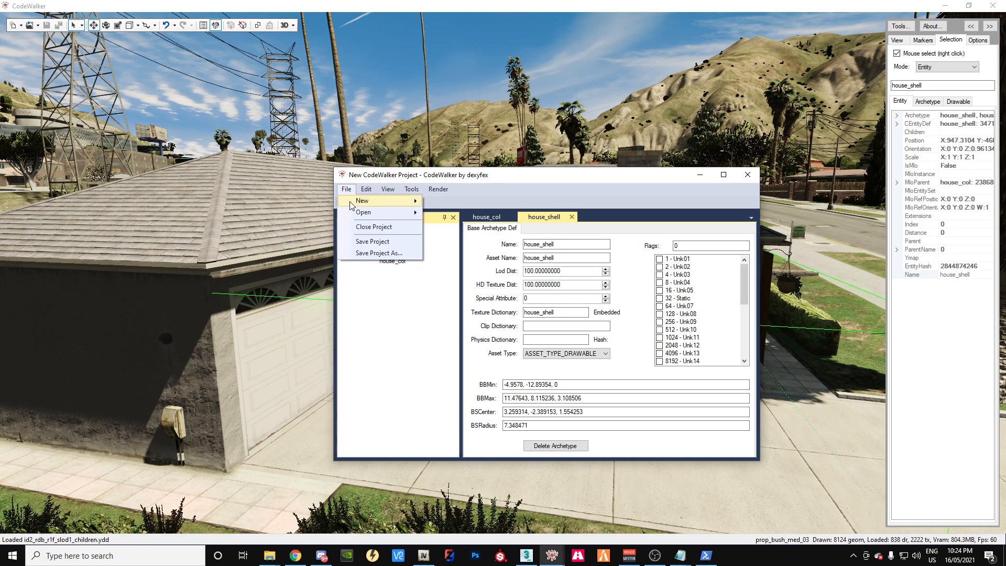
mouse_move(369, 215)
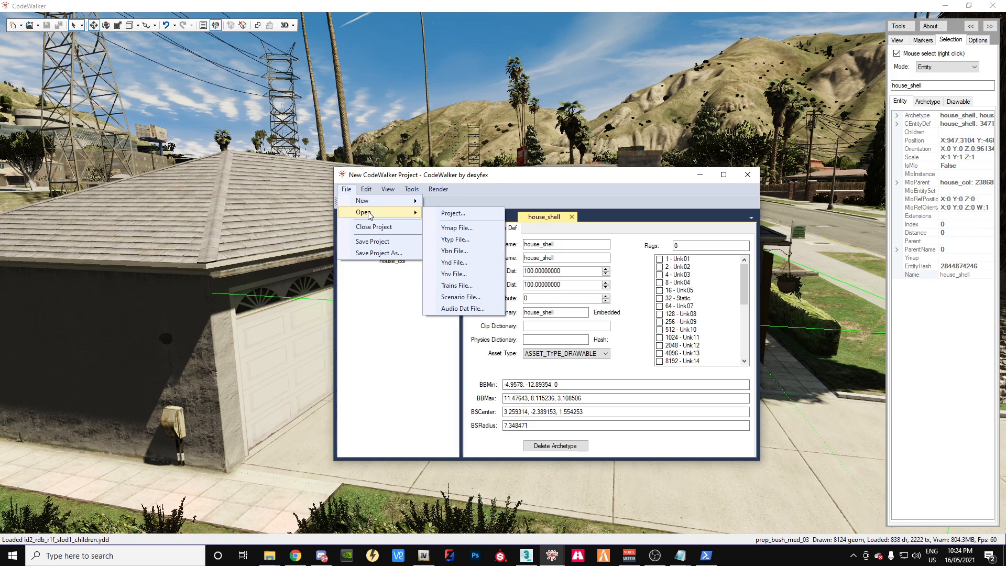
click(464, 239)
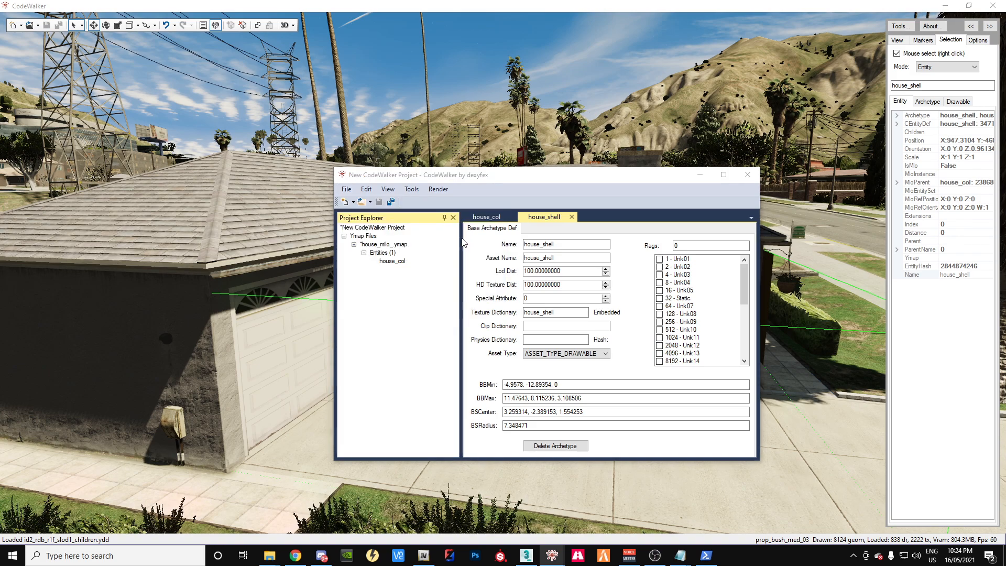
click(458, 260)
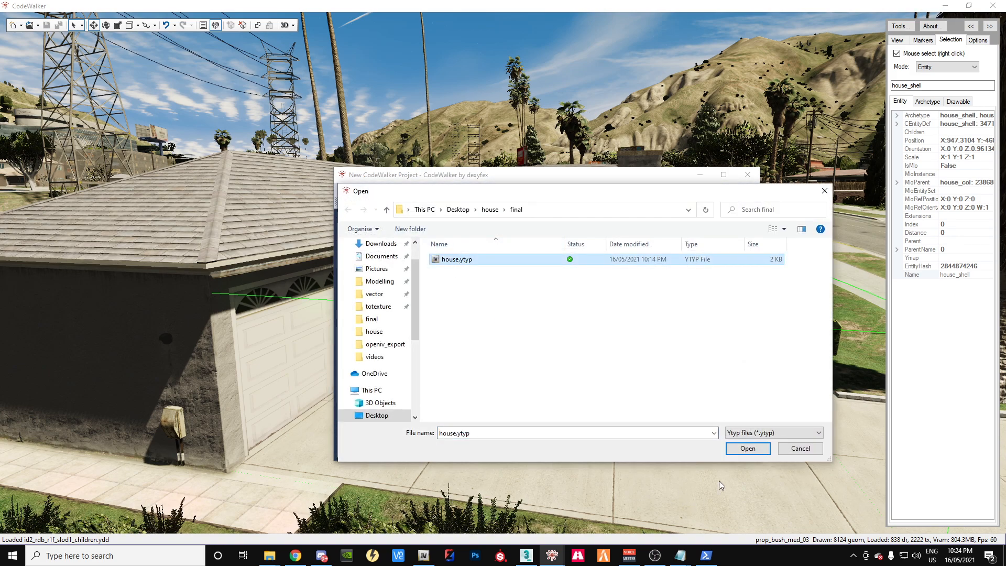
click(748, 448)
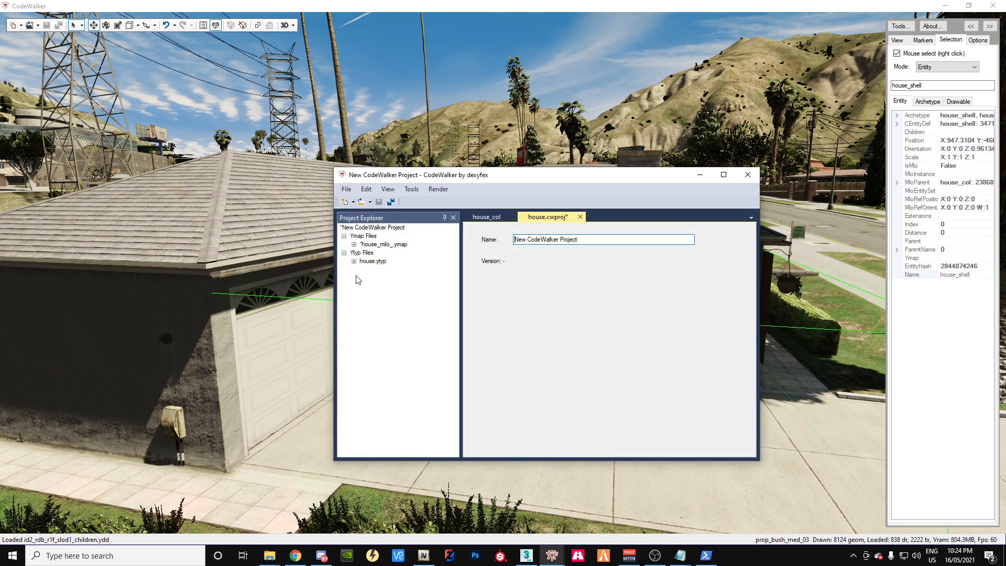
Step: Delete the house_shell archetype from house.ytyp
click(355, 261)
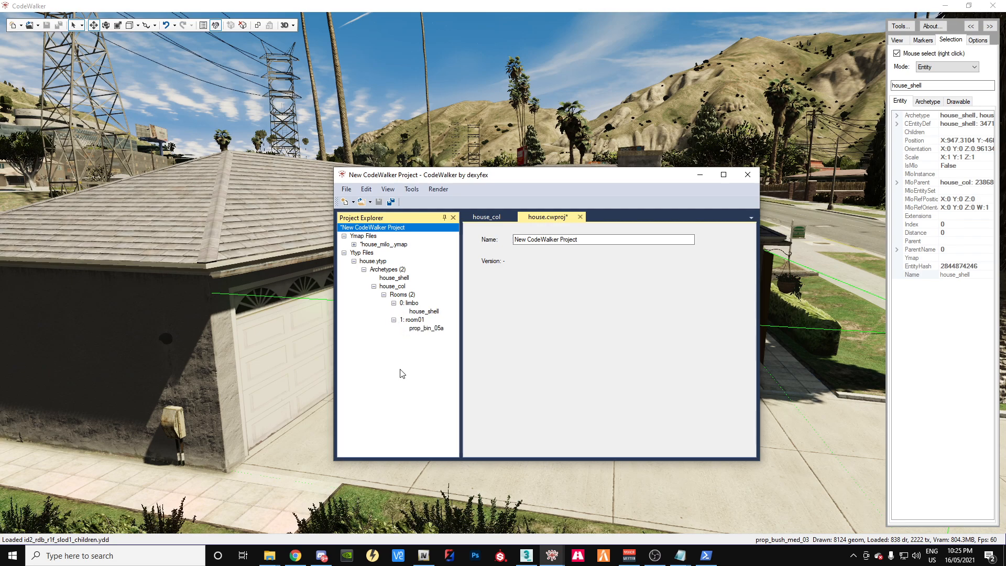
click(388, 278)
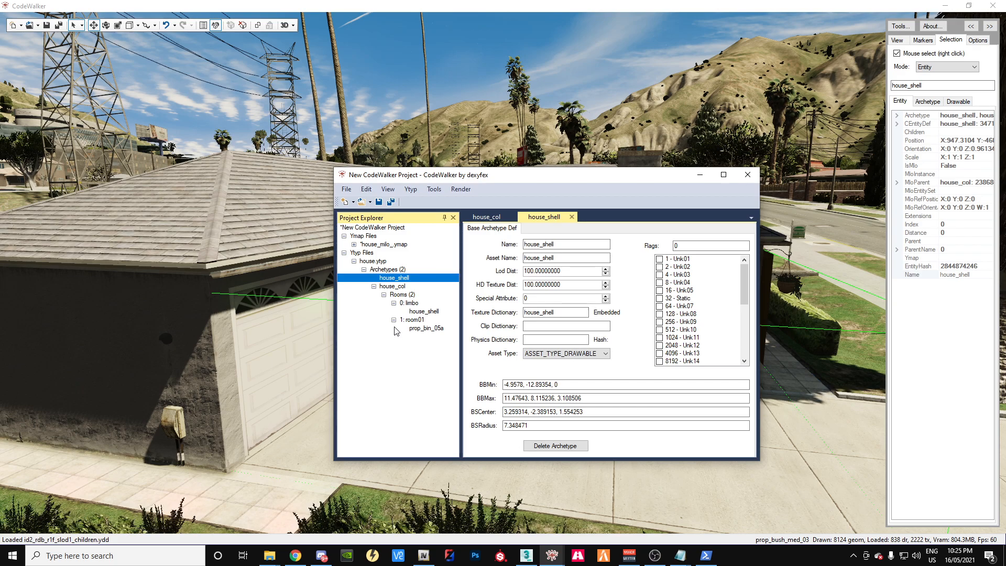
click(541, 445)
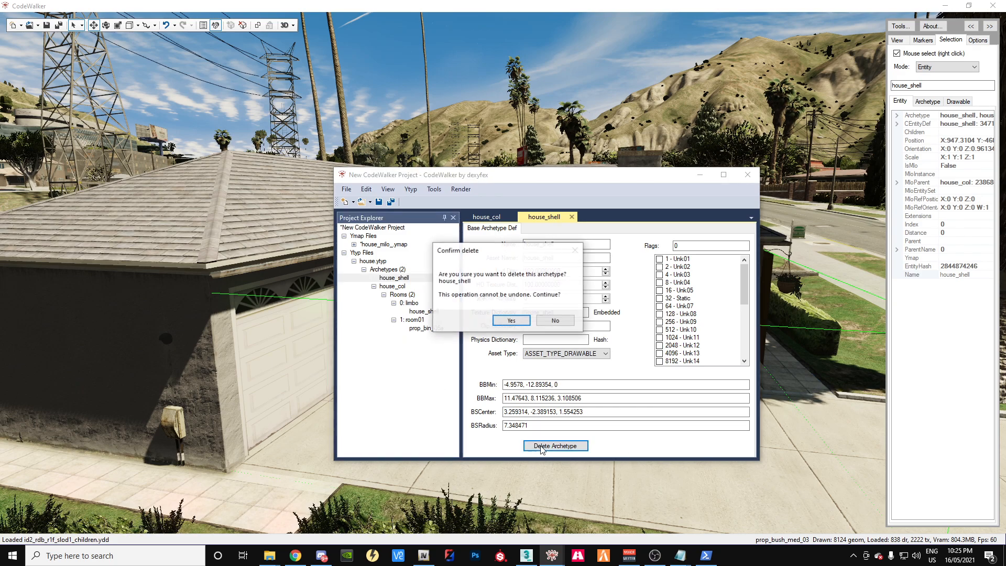
click(510, 322)
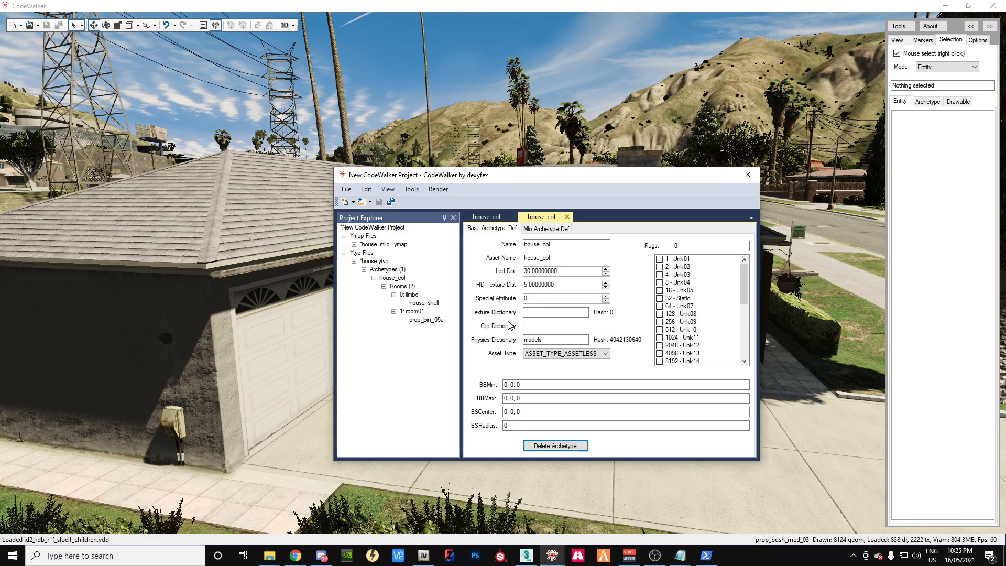
Step: Examine the exterior house around the garage, the front entrance and the interior shell after the archetype deletion
drag(417, 178, 541, 398)
key(w)
mouse_move(530, 323)
mouse_down()
mouse_move(568, 332)
mouse_move(510, 311)
mouse_move(555, 322)
mouse_move(509, 331)
mouse_move(527, 328)
mouse_move(457, 328)
mouse_move(344, 304)
mouse_move(326, 314)
mouse_move(705, 304)
mouse_move(800, 320)
mouse_move(515, 292)
mouse_move(531, 309)
mouse_move(556, 313)
mouse_move(527, 310)
mouse_move(501, 359)
mouse_move(419, 383)
mouse_move(636, 316)
mouse_move(410, 337)
mouse_move(497, 313)
mouse_move(315, 312)
mouse_move(416, 326)
mouse_move(895, 305)
mouse_move(490, 339)
mouse_move(512, 329)
mouse_up()
key(w)
key(d)
key(d)
key(a)
key(s)
key(w)
key(w)
key(w)
key(a)
key(w)
key(w)
key(s)
key(s)
key(d)
key(w)
key(s)
key(a)
key(w)
key(w)
key(w)
key(w)
key(s)
key(w)
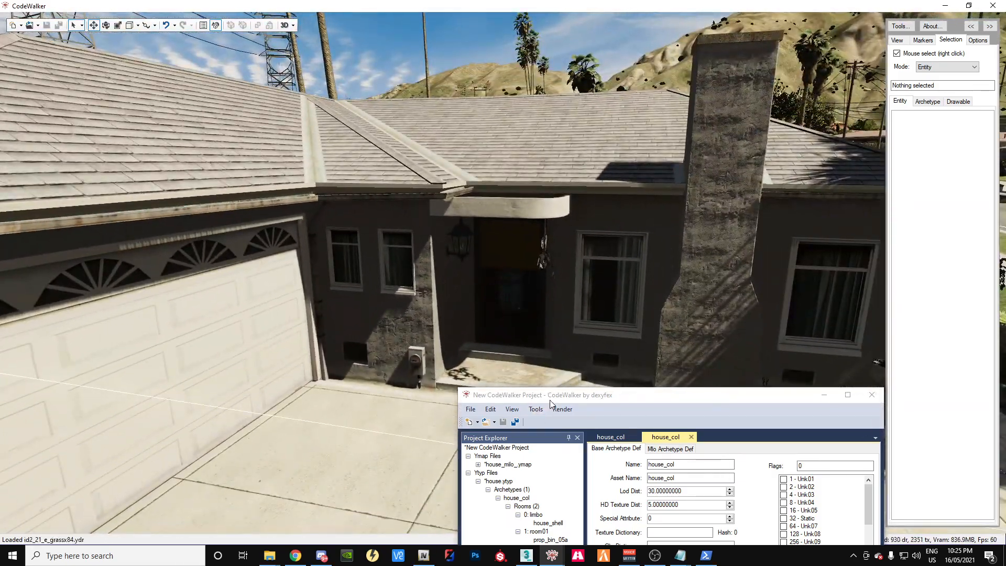
Step: Inspect the house_col entity in house_milo_.ymap and the house_col archetype, house_shell and prop_bin_05a entries in house.ytyp
drag(549, 401, 452, 166)
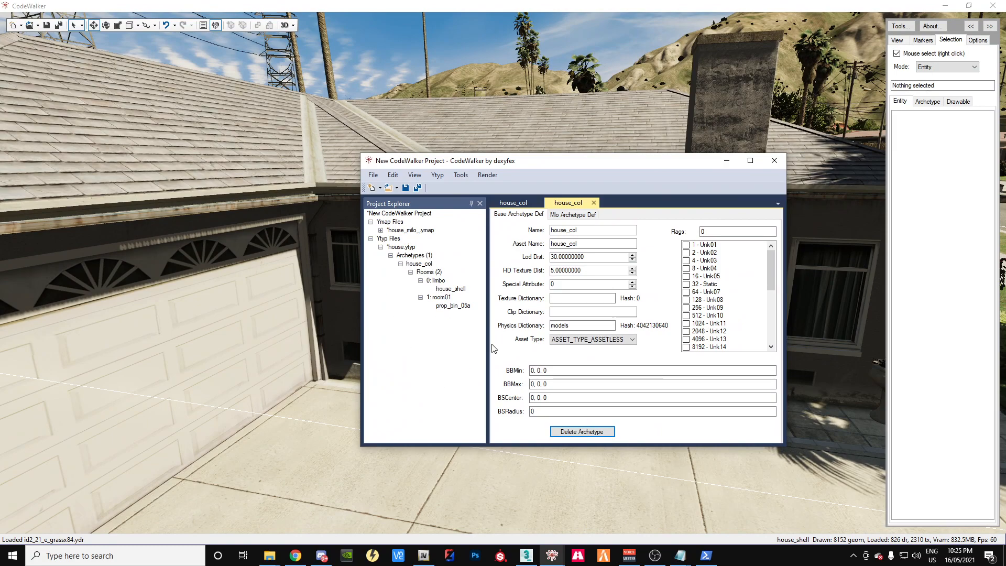
click(381, 231)
click(392, 239)
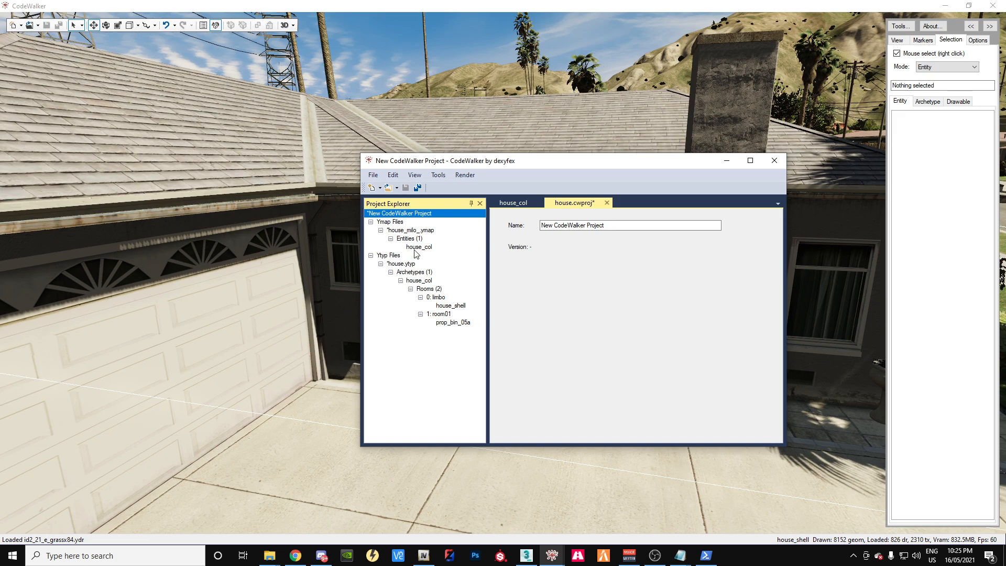
click(422, 249)
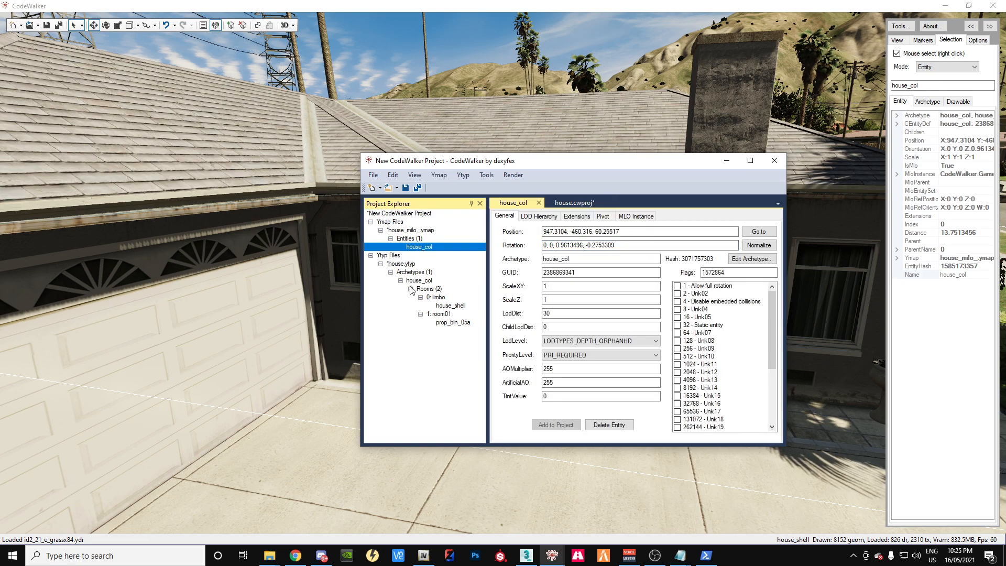
click(401, 264)
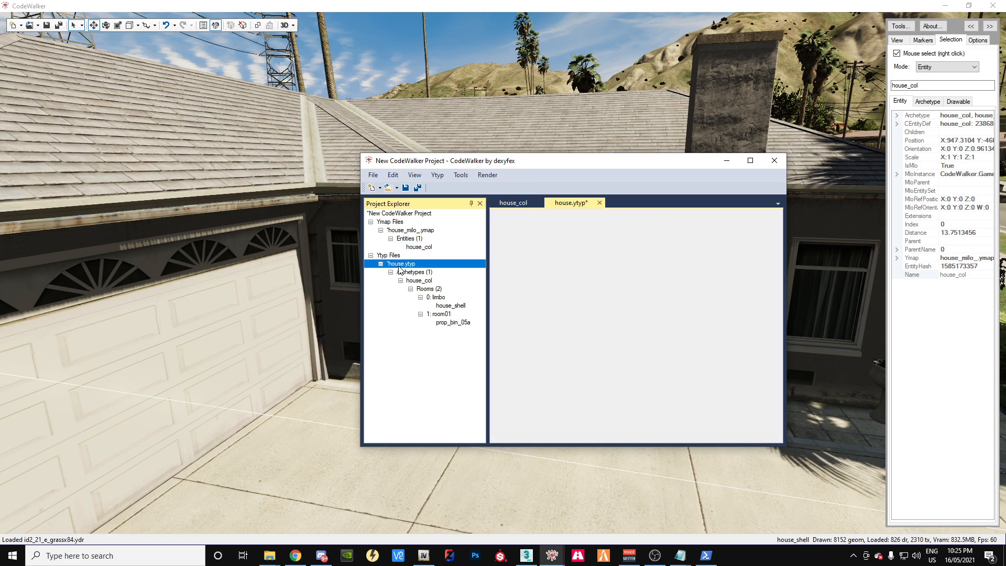
click(419, 281)
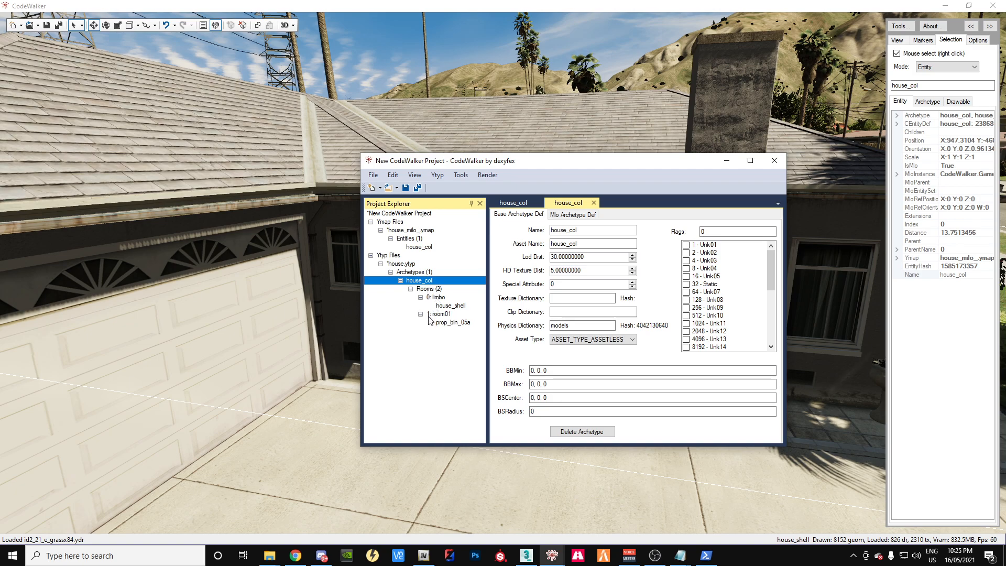
click(445, 306)
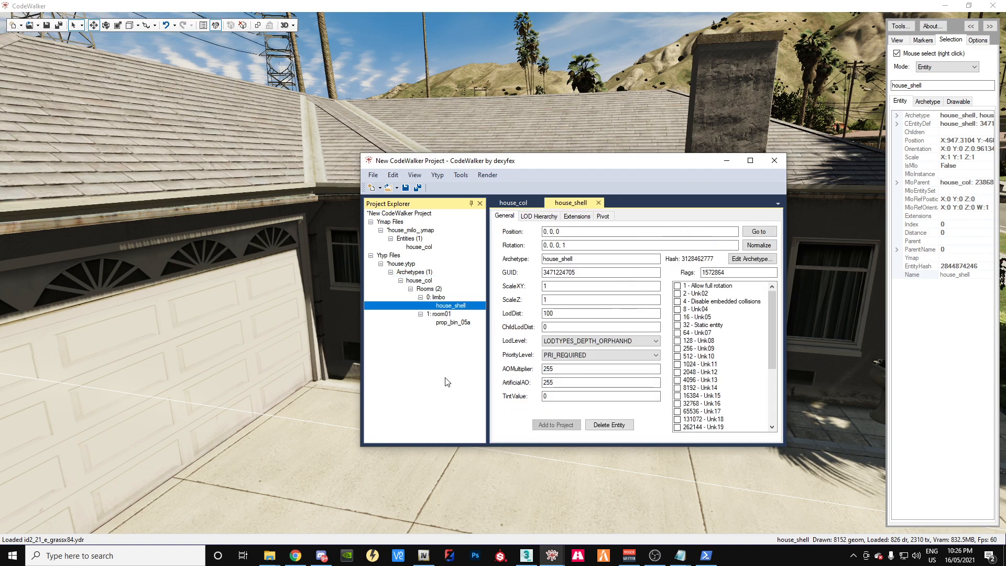
click(457, 323)
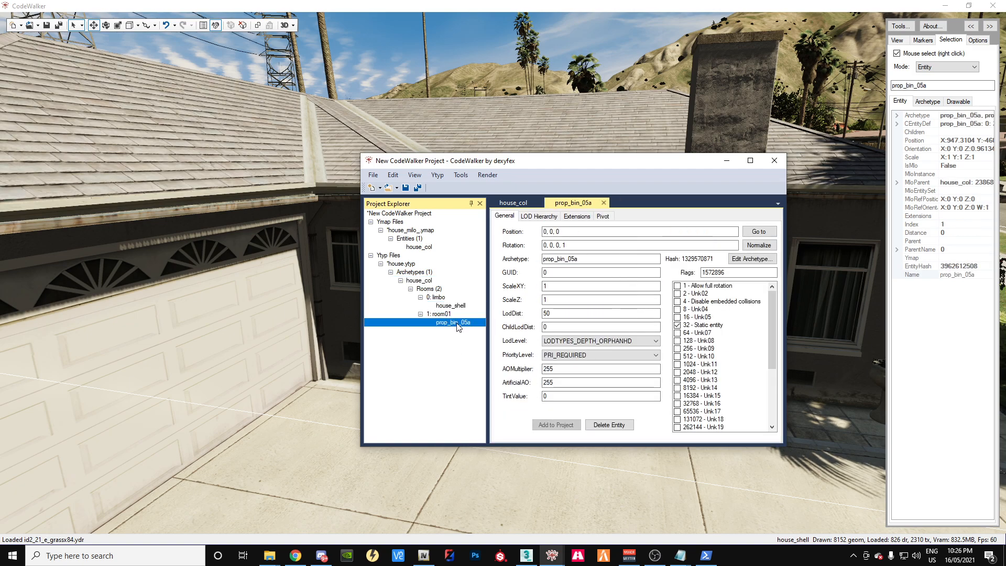
Step: Examine prop_bin_05a inside the house interior and its surroundings from several angles
drag(317, 370, 320, 411)
key(w)
key(s)
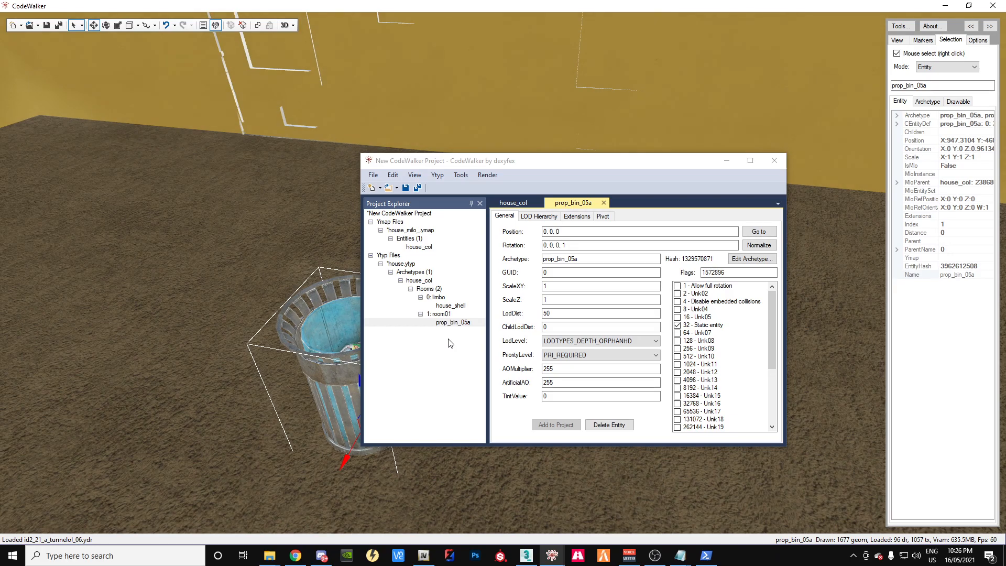
drag(307, 360, 473, 337)
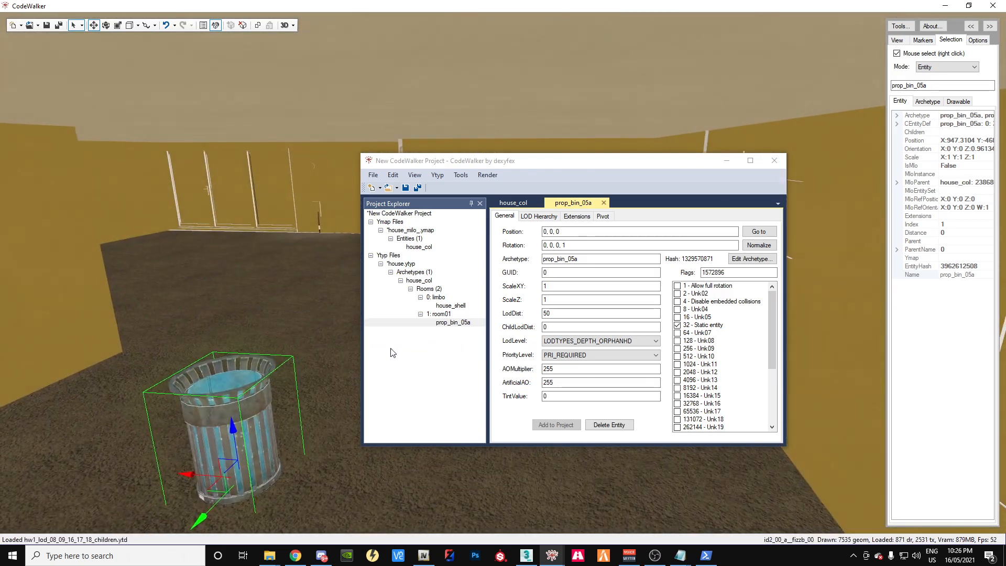
drag(309, 321, 305, 340)
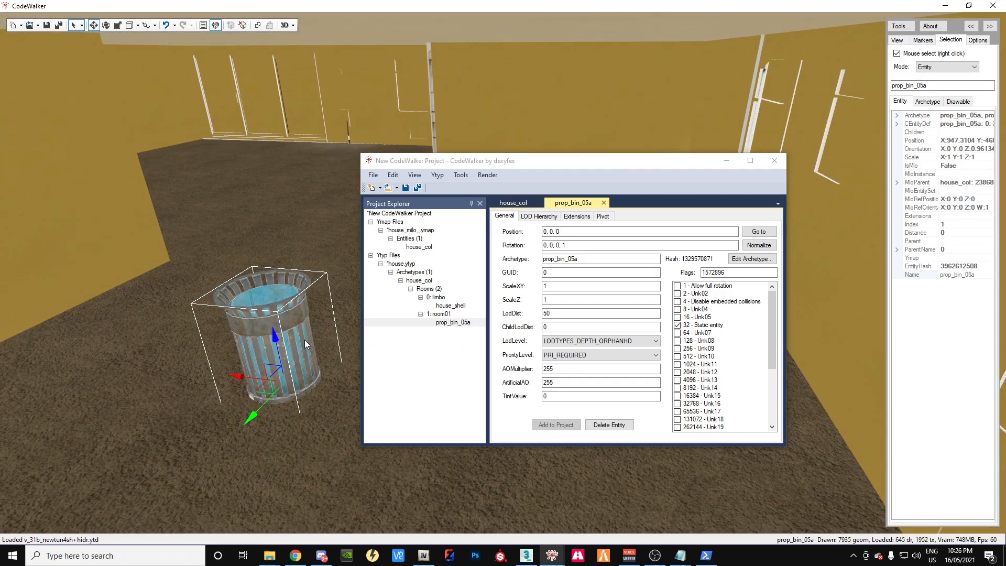
drag(281, 278, 394, 254)
scroll(398, 248, down, 8)
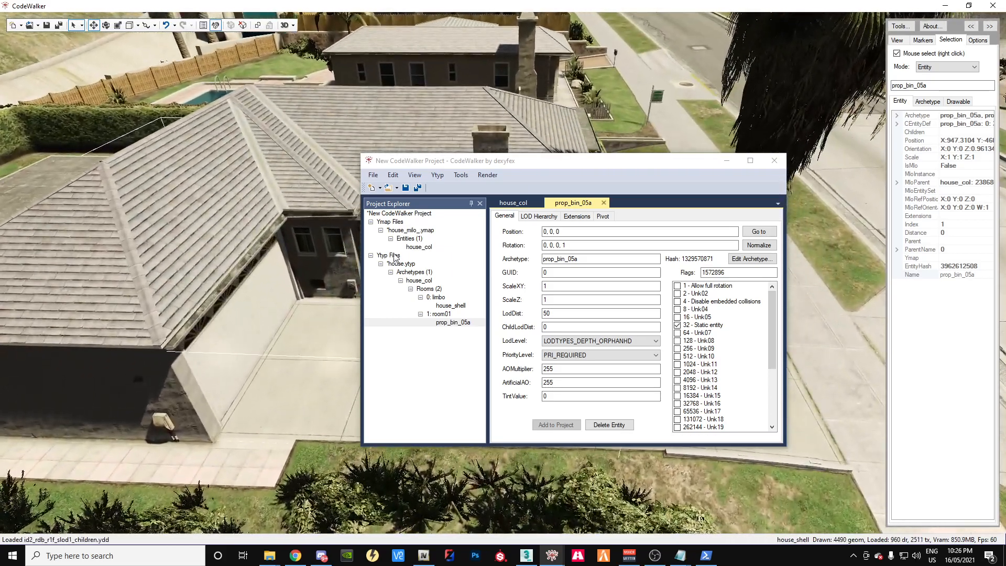
Step: Save all files of the house project
click(400, 264)
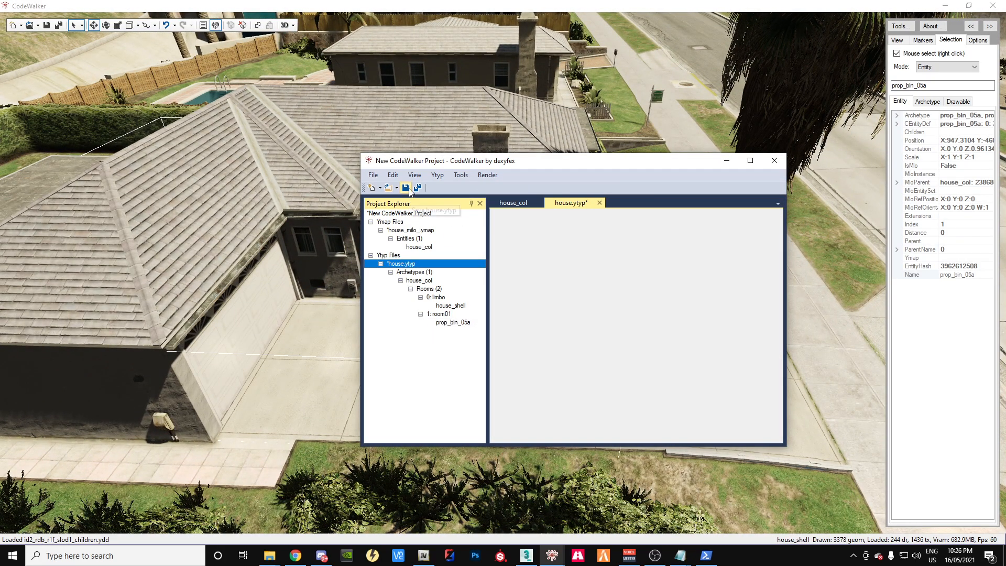
click(420, 190)
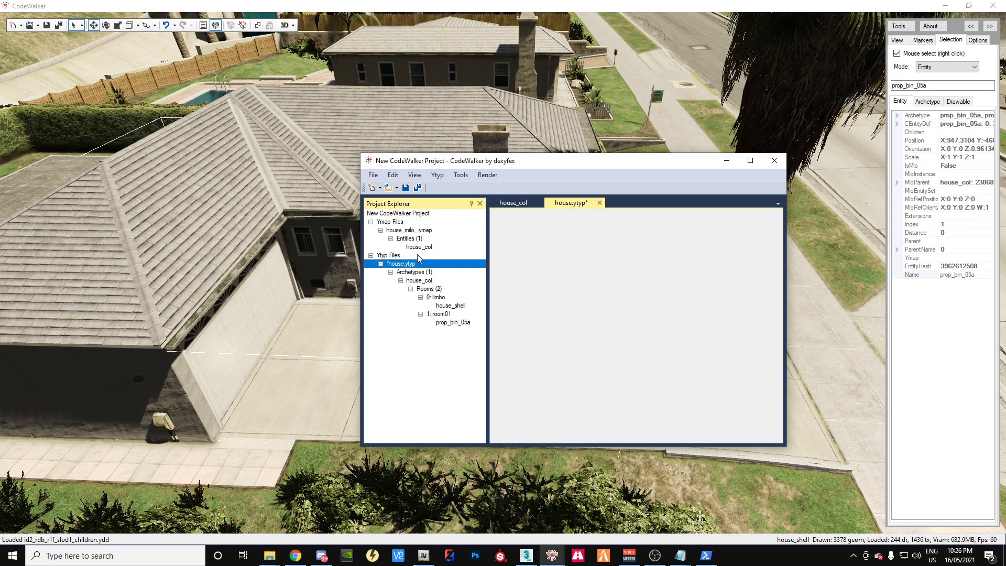
Step: Recalculate the entity and streaming extents and all flags of house_milo_.ymap
click(413, 231)
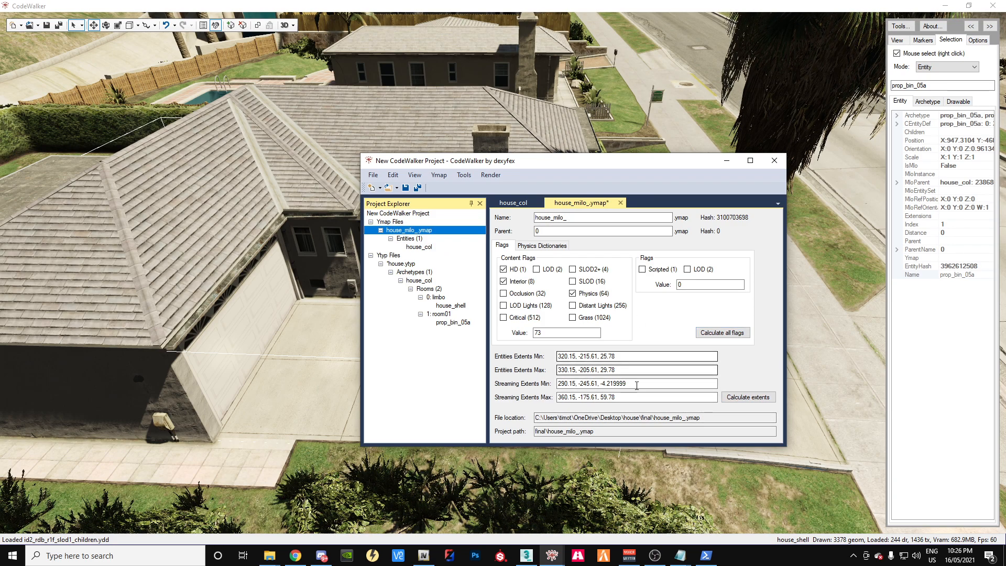
click(748, 397)
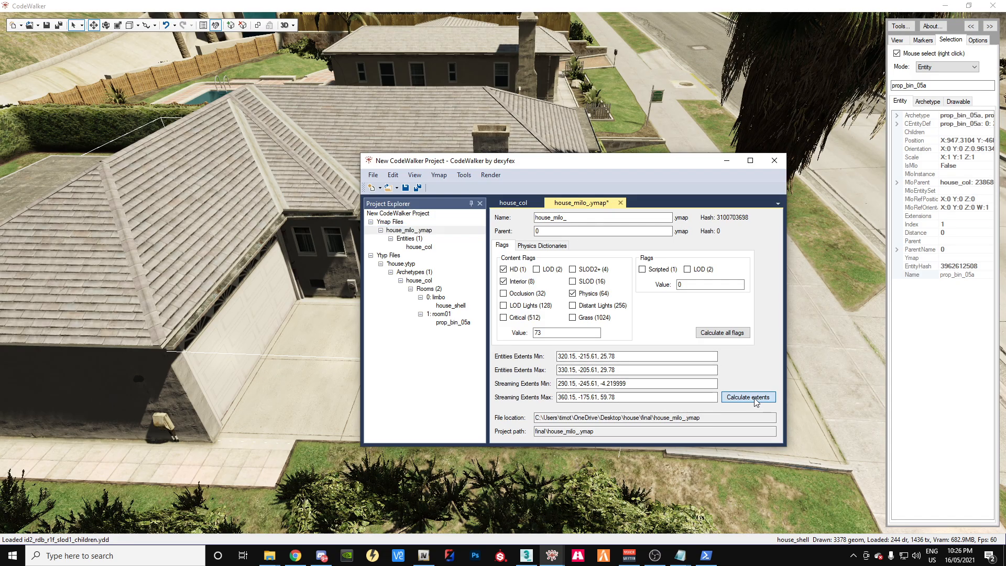
key(s)
drag(294, 304, 278, 209)
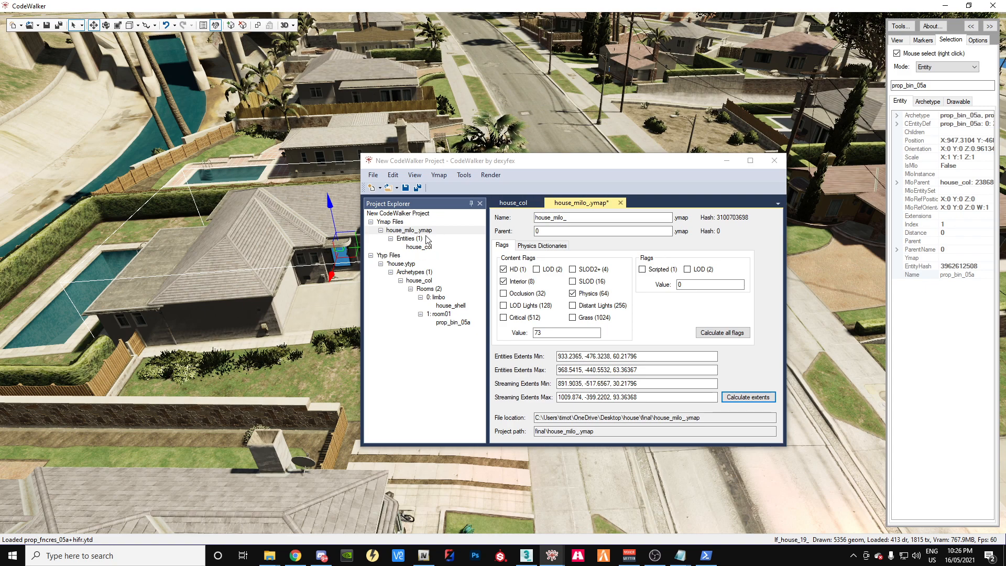
click(752, 400)
click(735, 333)
Step: Examine the garage exterior, the interior doorway and the bin, and view the properties of prop_bin_05a and room01
drag(295, 288, 279, 261)
key(w)
key(w)
key(s)
key(s)
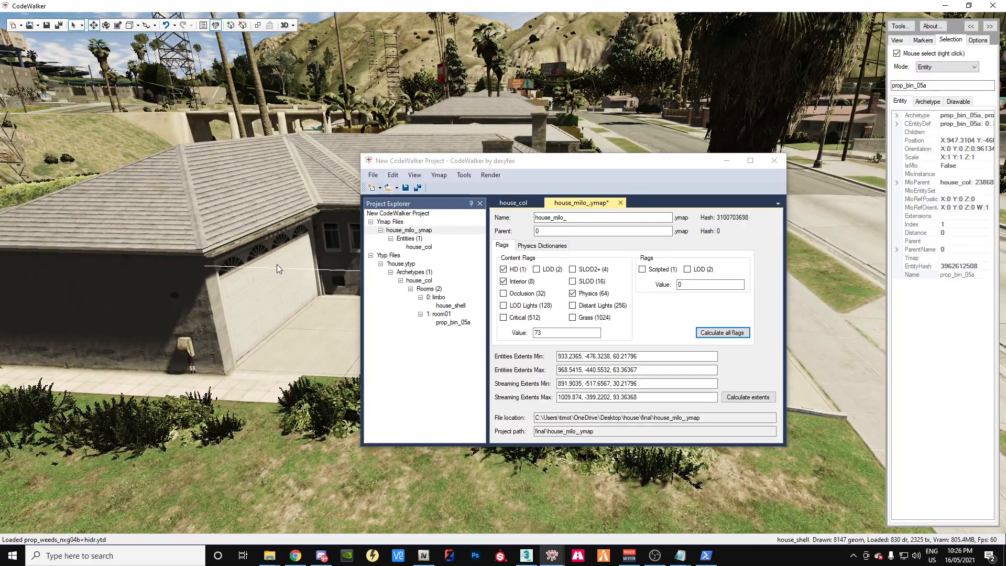
drag(414, 162, 591, 134)
scroll(433, 245, up, 4)
drag(410, 245, 94, 235)
key(w)
key(s)
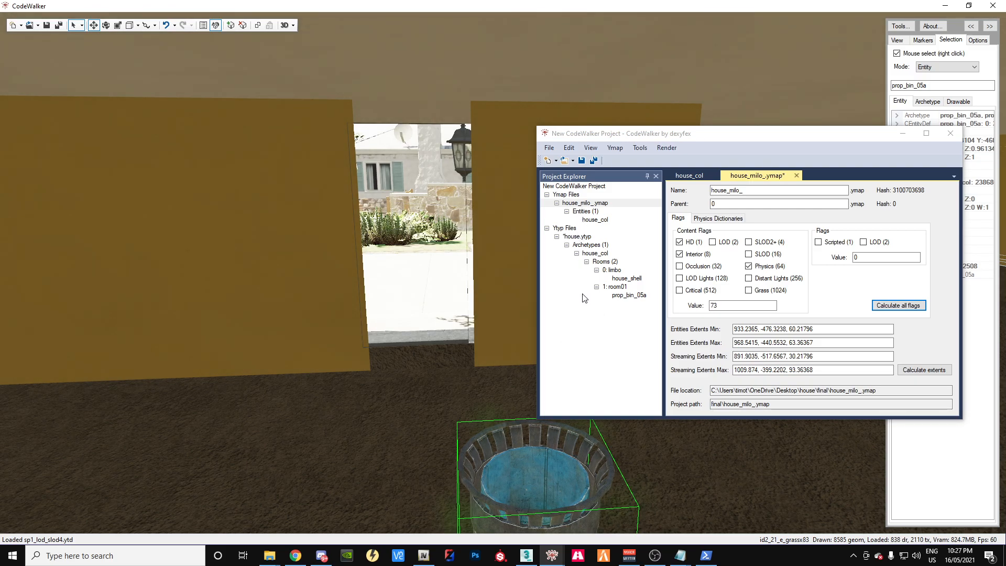
click(622, 296)
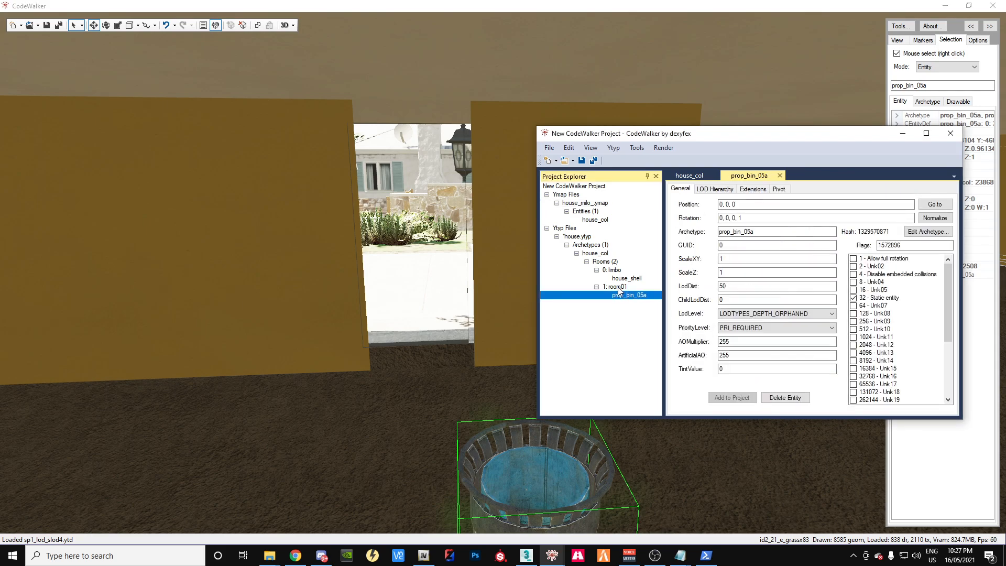
click(617, 287)
click(566, 230)
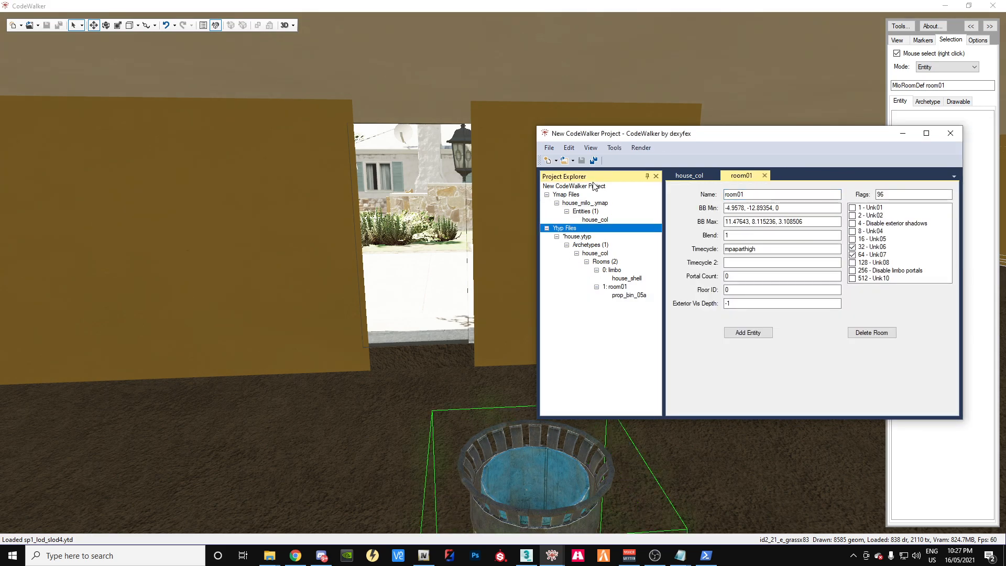
click(610, 149)
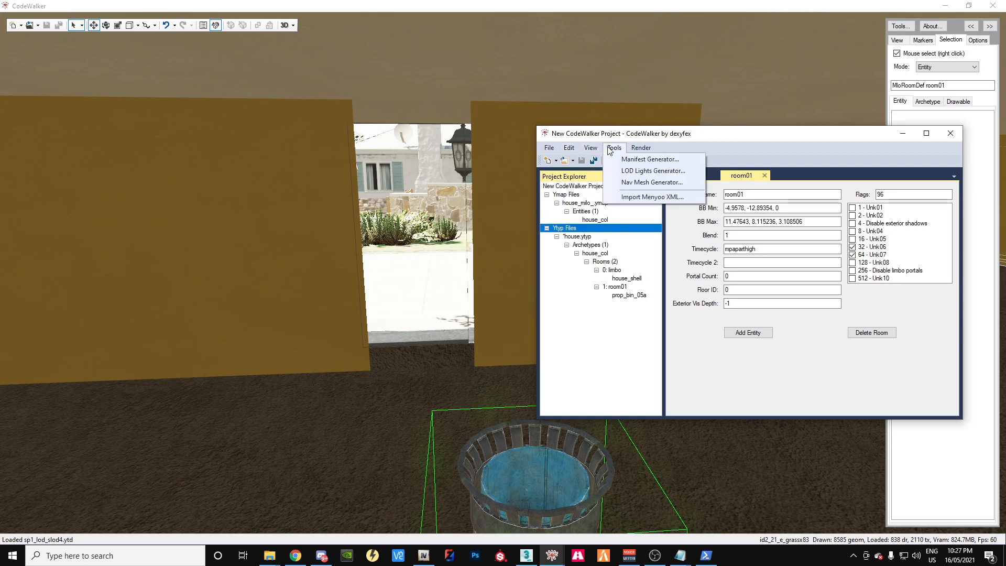
click(608, 148)
click(580, 196)
click(615, 148)
click(617, 147)
click(618, 150)
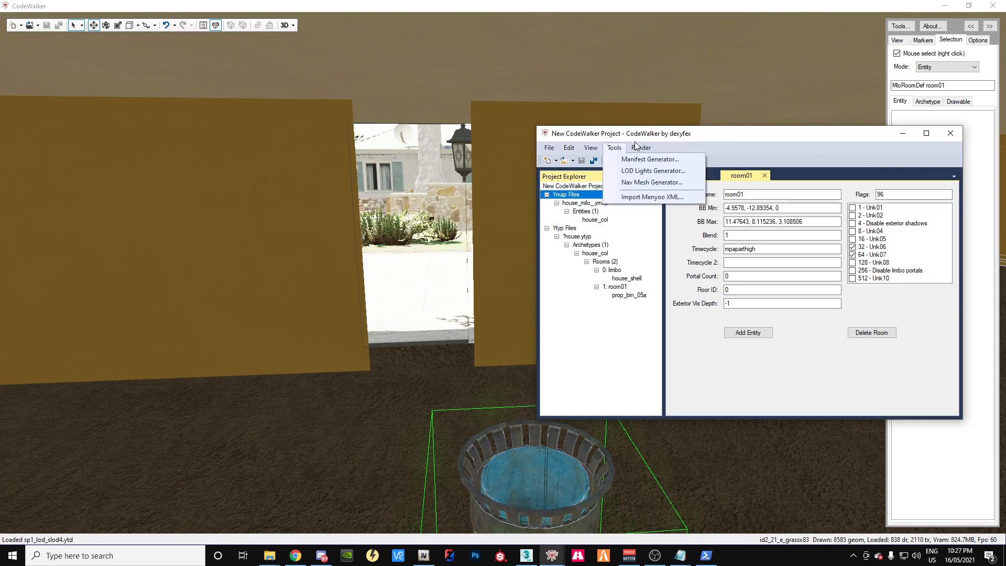
click(569, 230)
click(614, 149)
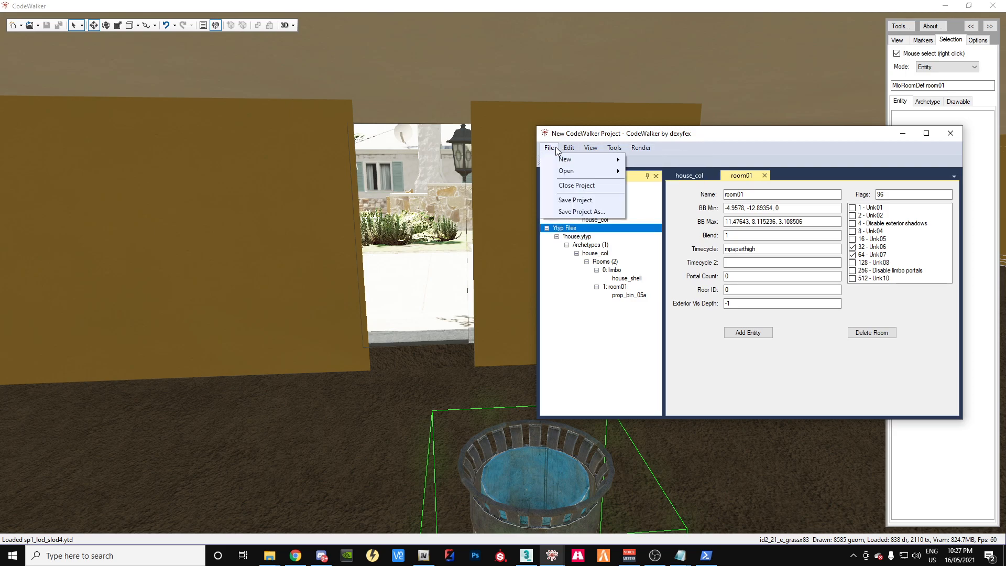
click(577, 236)
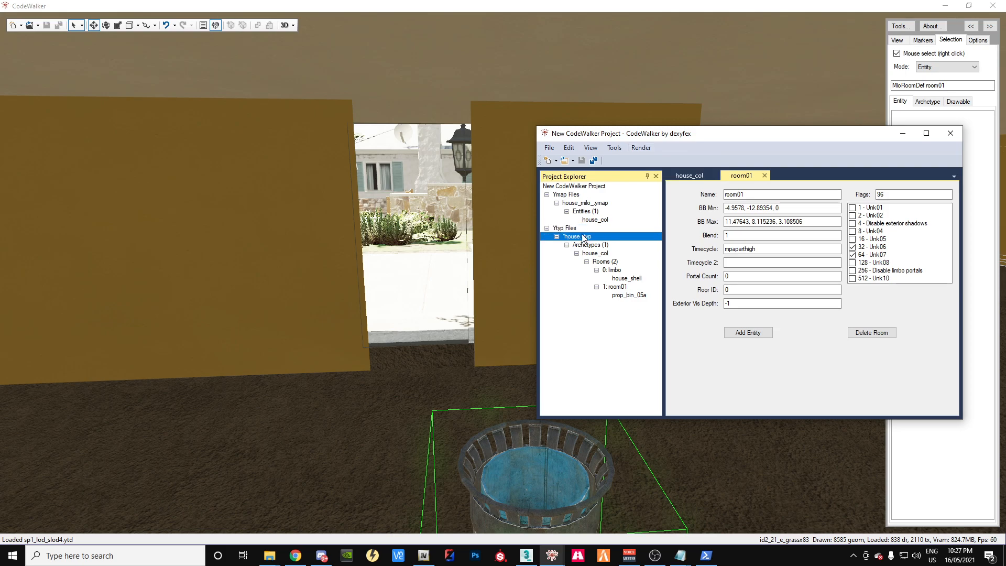
click(636, 149)
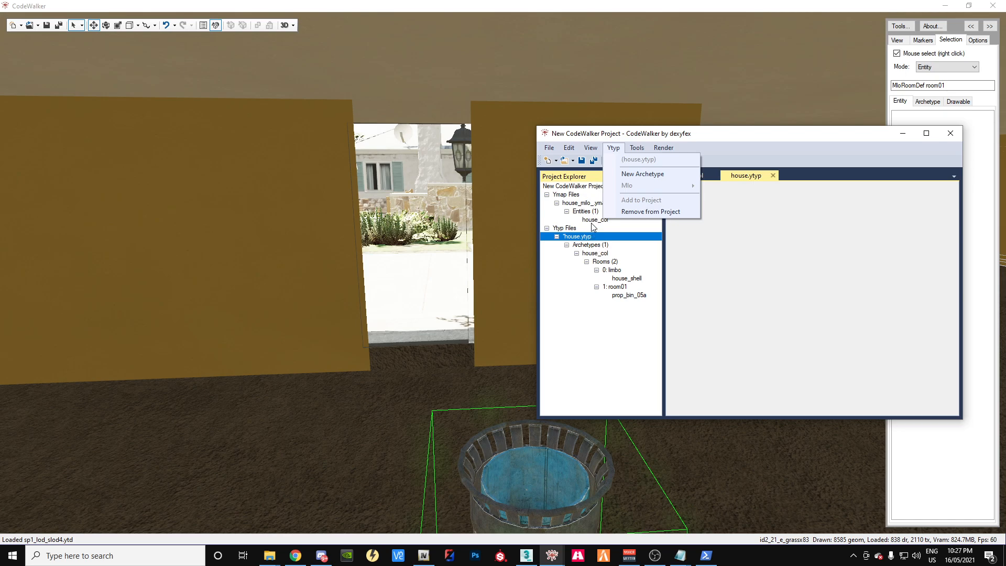
click(588, 198)
click(613, 148)
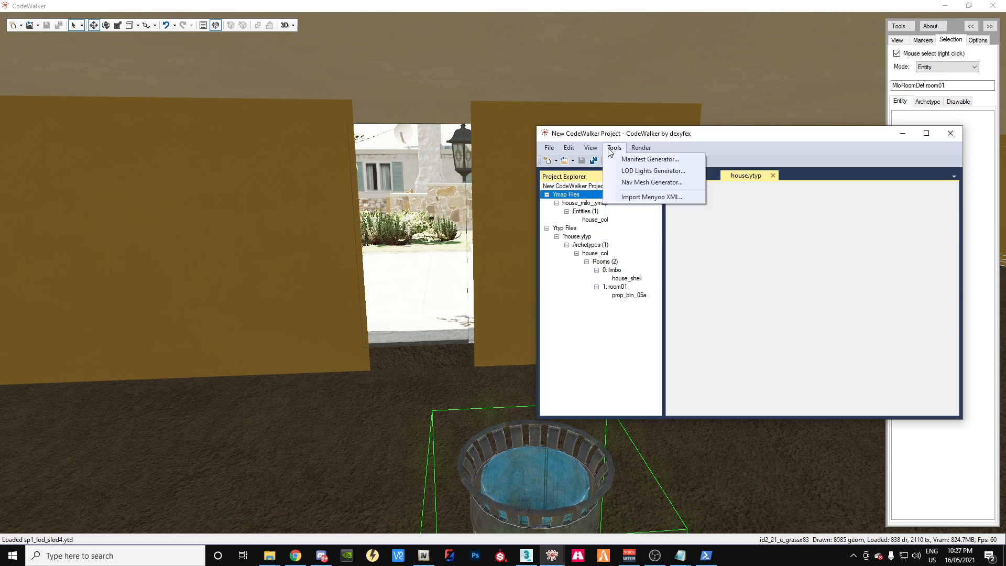
click(588, 203)
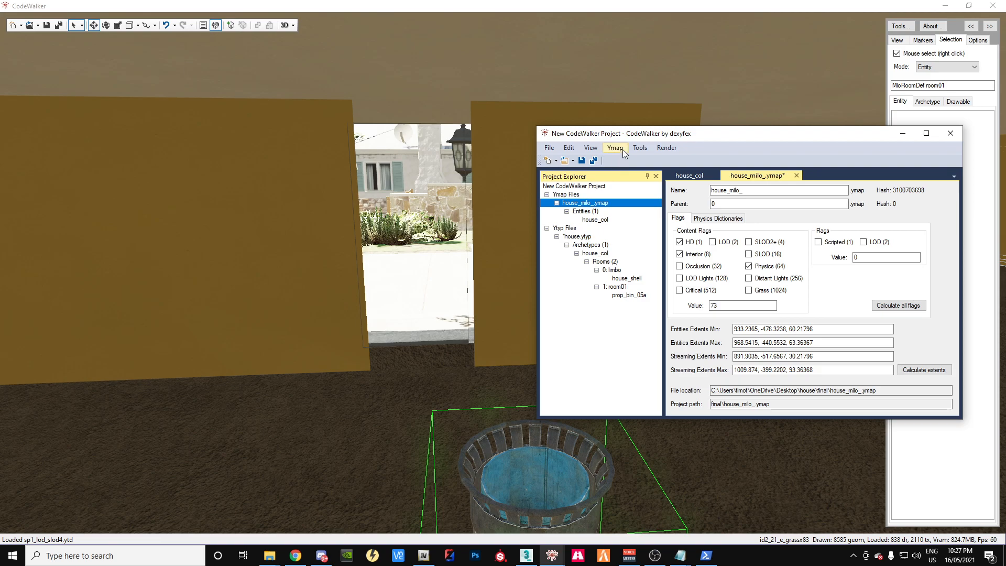
click(640, 148)
mouse_move(621, 151)
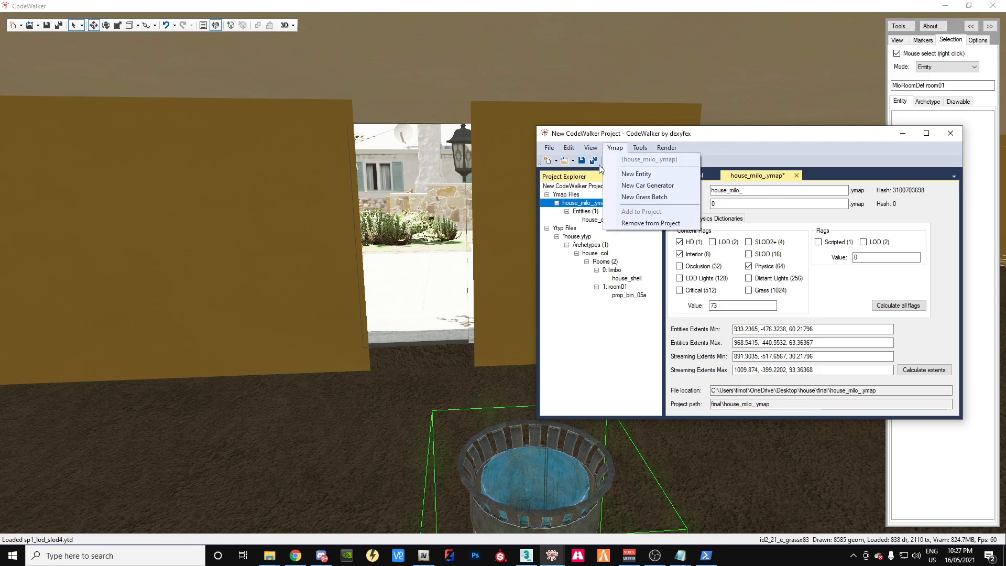
click(586, 212)
click(593, 220)
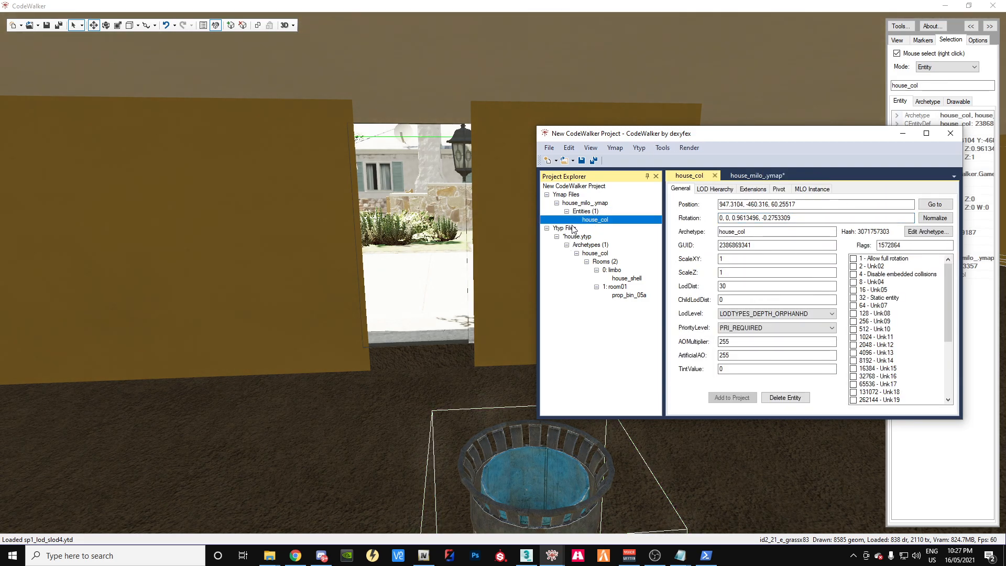
click(574, 229)
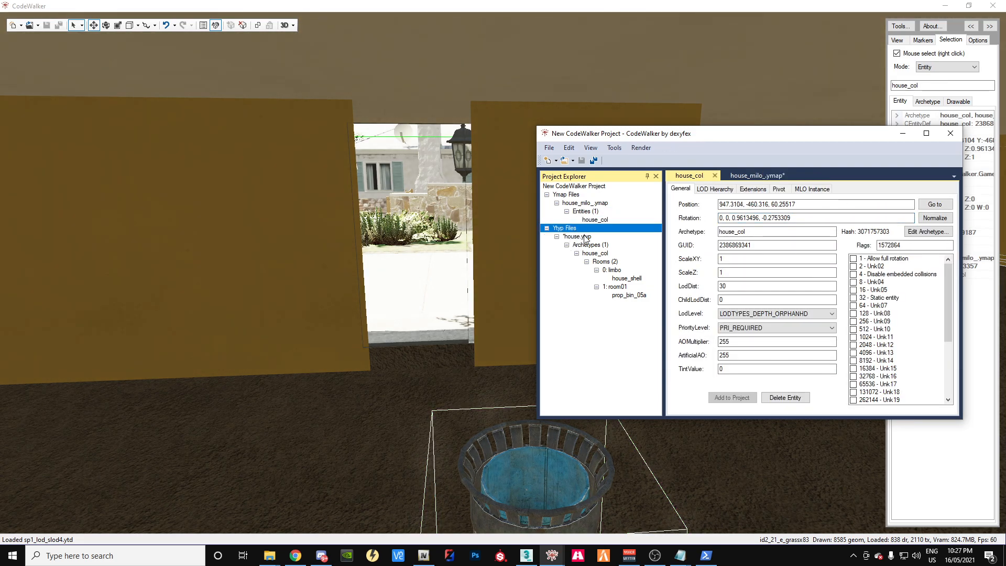
Step: Add a new MLO portal to the house_col archetype in house.ytyp
click(585, 237)
click(614, 148)
mouse_move(617, 152)
click(584, 246)
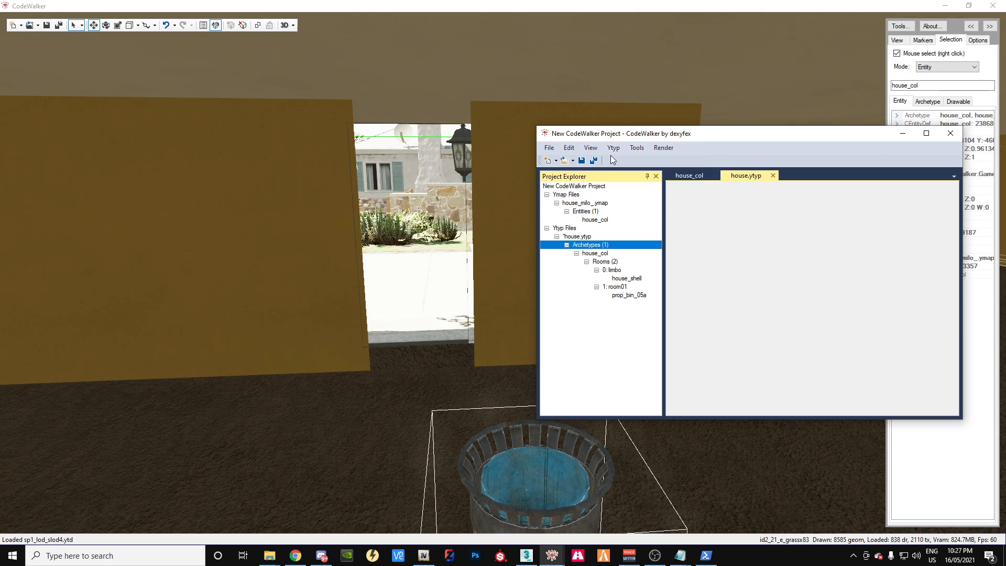
click(615, 149)
click(595, 254)
click(614, 148)
mouse_move(629, 192)
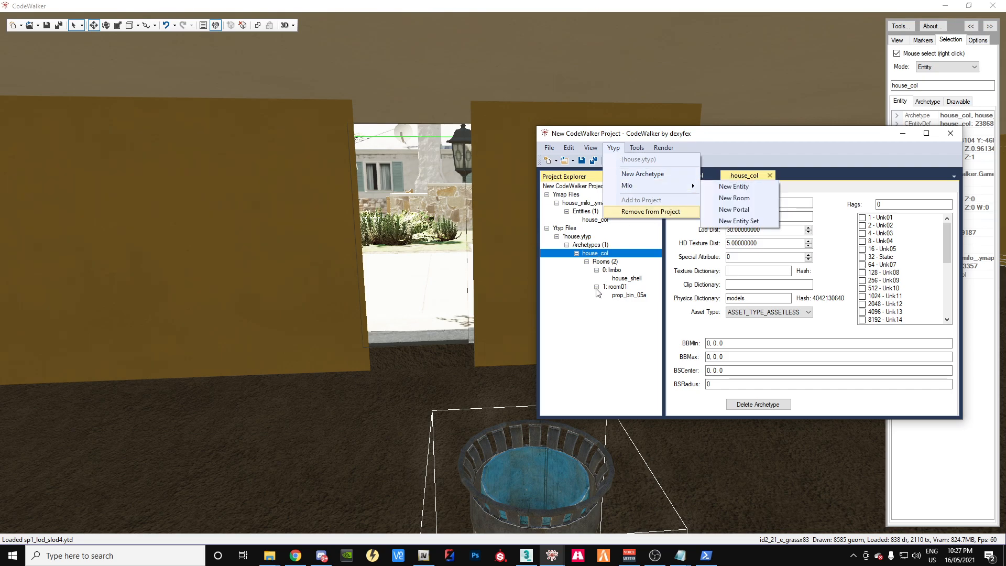
click(592, 248)
click(596, 254)
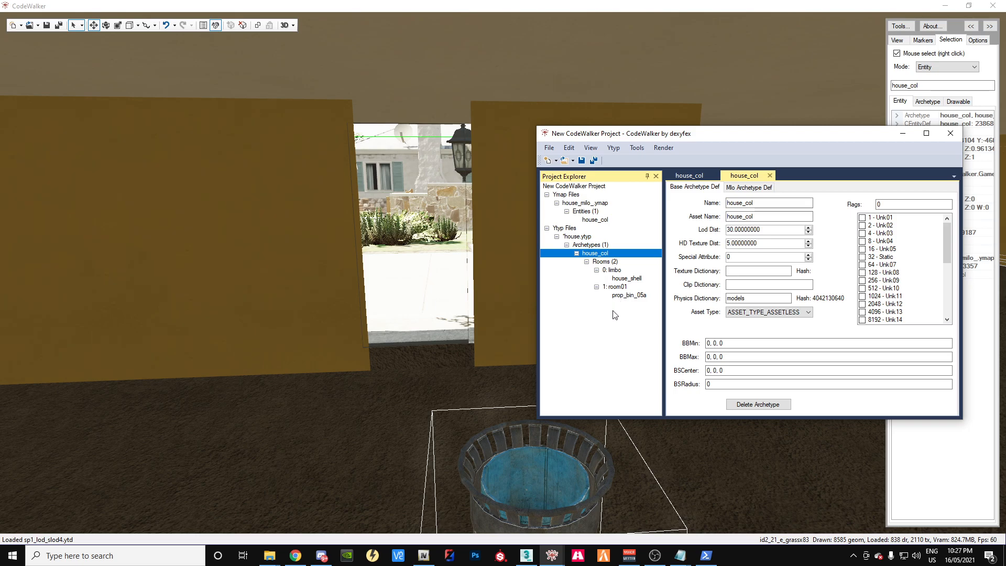
click(614, 148)
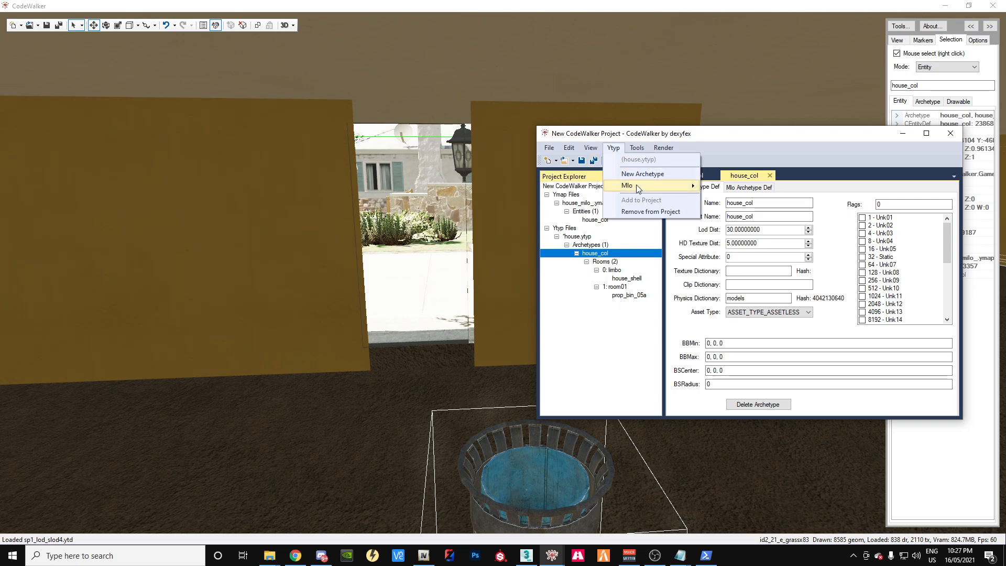
mouse_move(639, 187)
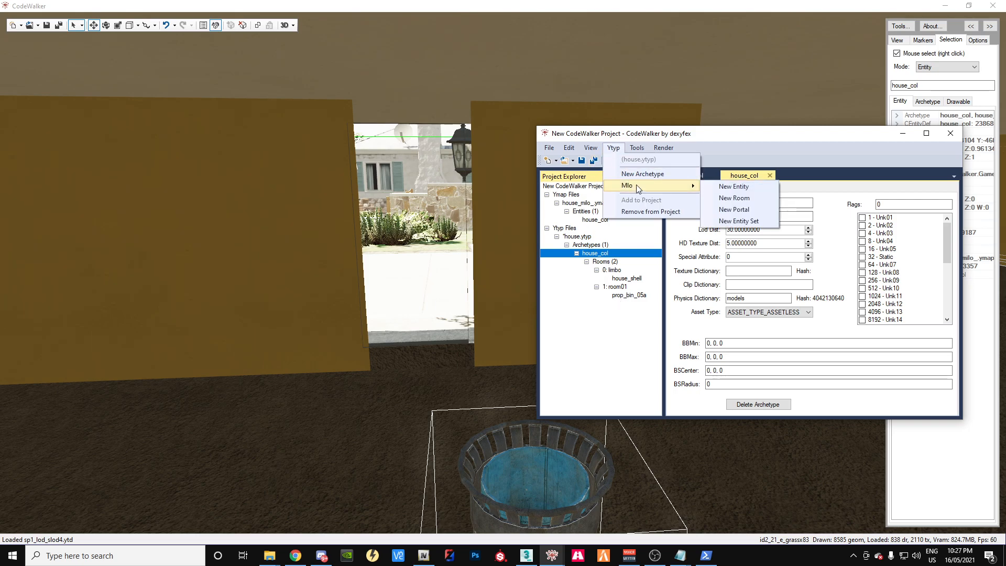
click(737, 209)
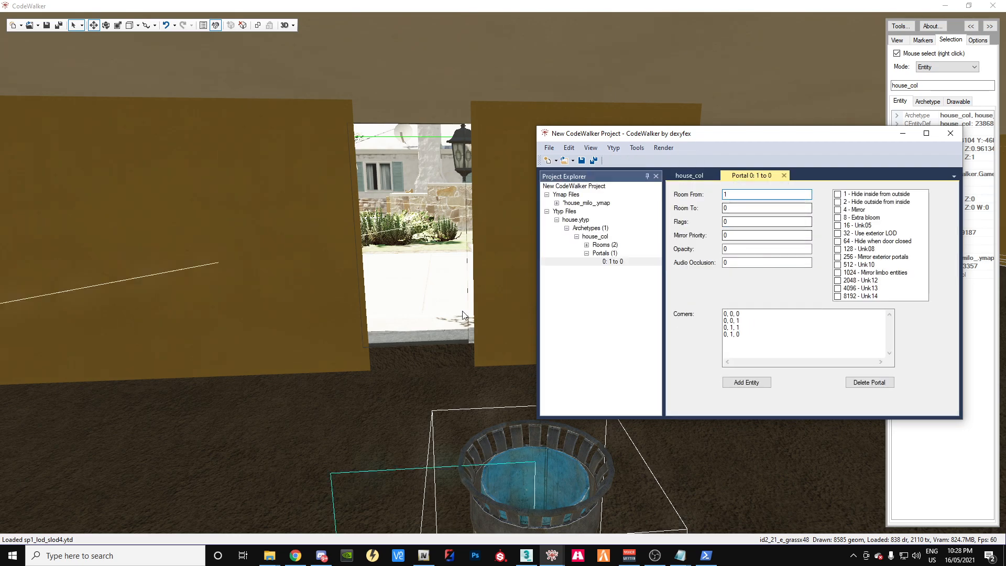
Step: Replace the portal's corners with 3.48, 1.45, 0.309; 3.48, 1.45, 2.872; 3.48, 0.188, 2.872; and 3.48, 0.188, 0.309, copied from notes.txt
drag(356, 356, 512, 369)
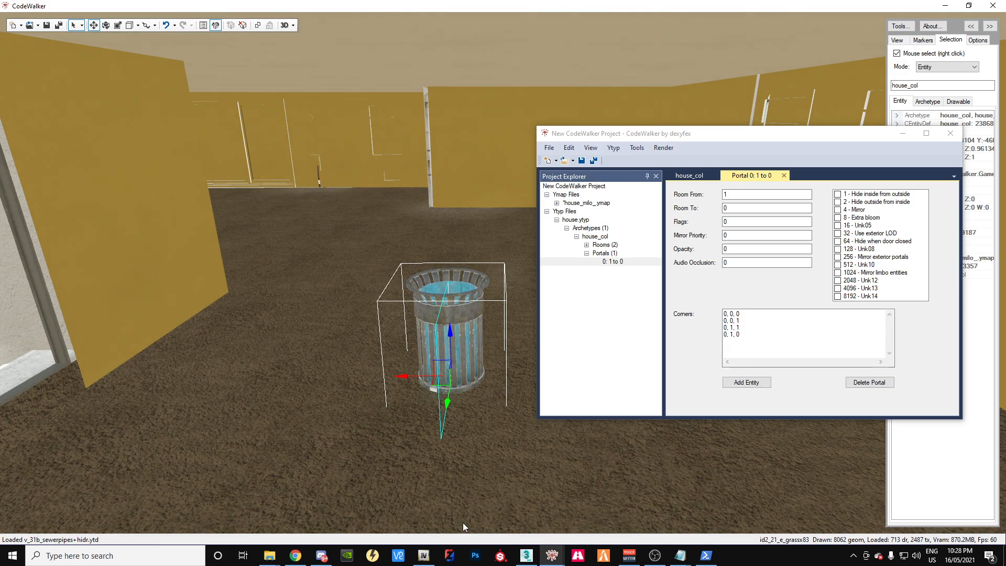
mouse_move(683, 560)
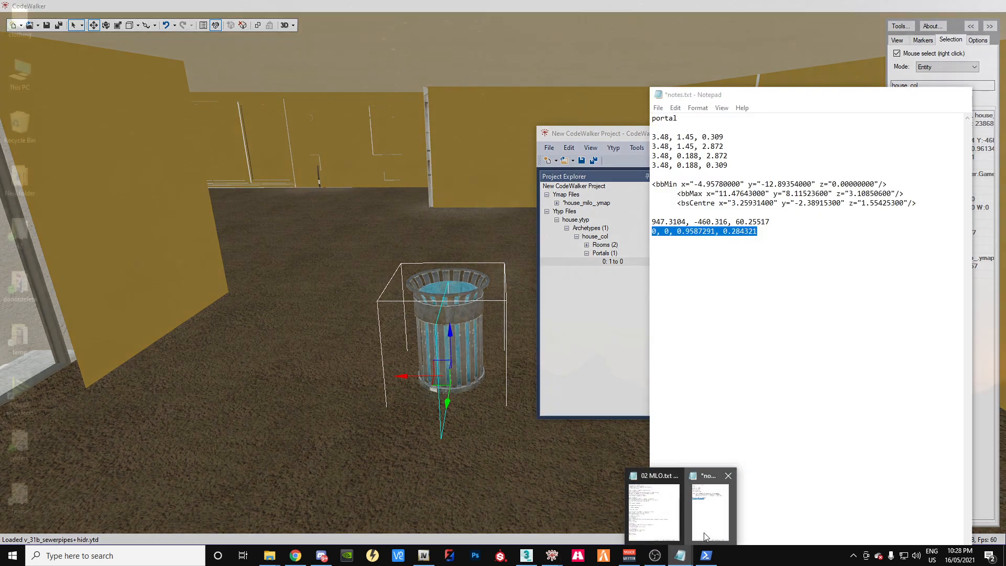
click(705, 533)
drag(747, 102, 891, 112)
drag(872, 175, 811, 148)
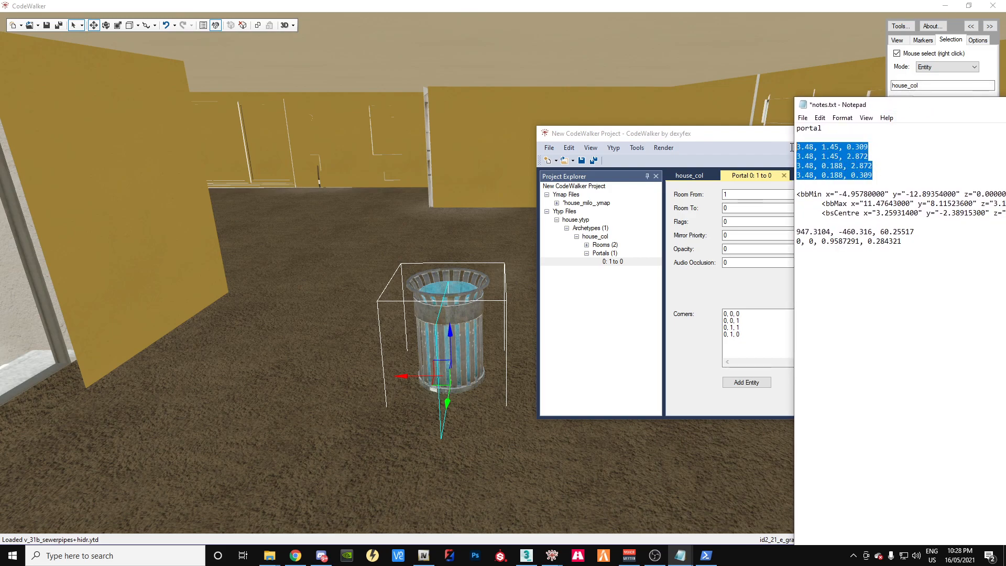
right_click(828, 159)
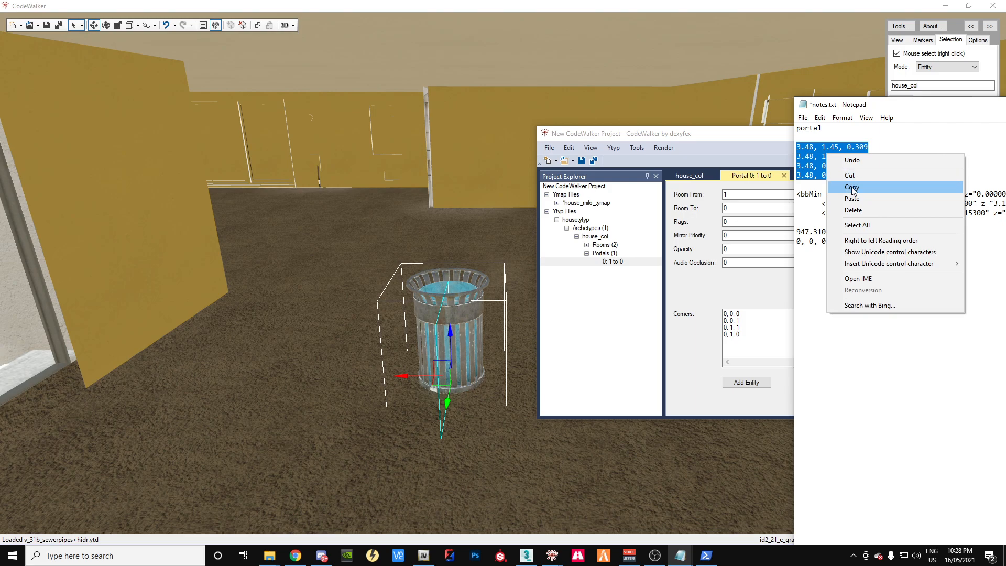
click(849, 188)
drag(760, 349, 718, 317)
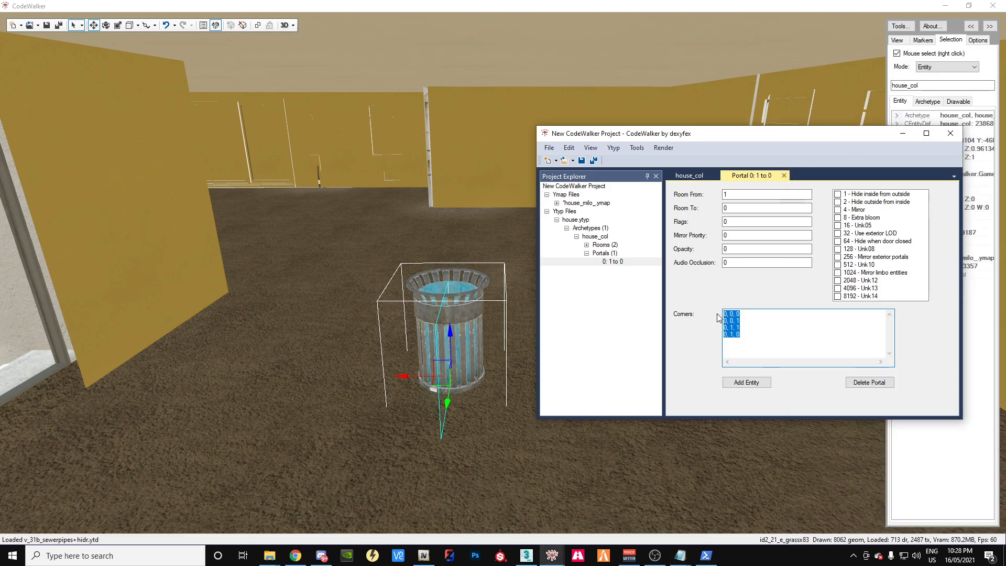
key(ctrl+v)
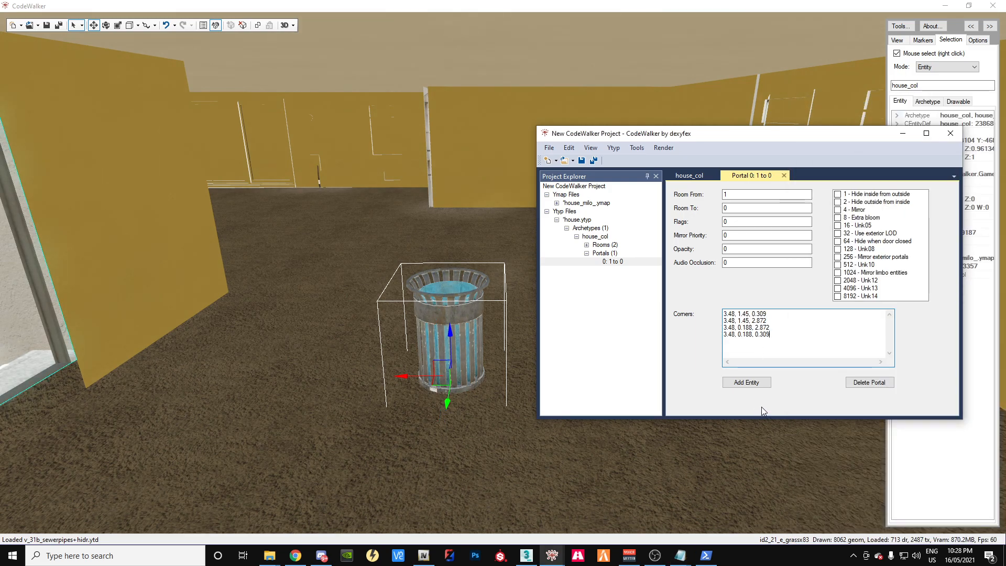
Step: Check the portal outline against the interior doorway and add a new entity to the portal there
drag(393, 204, 255, 188)
key(d)
key(w)
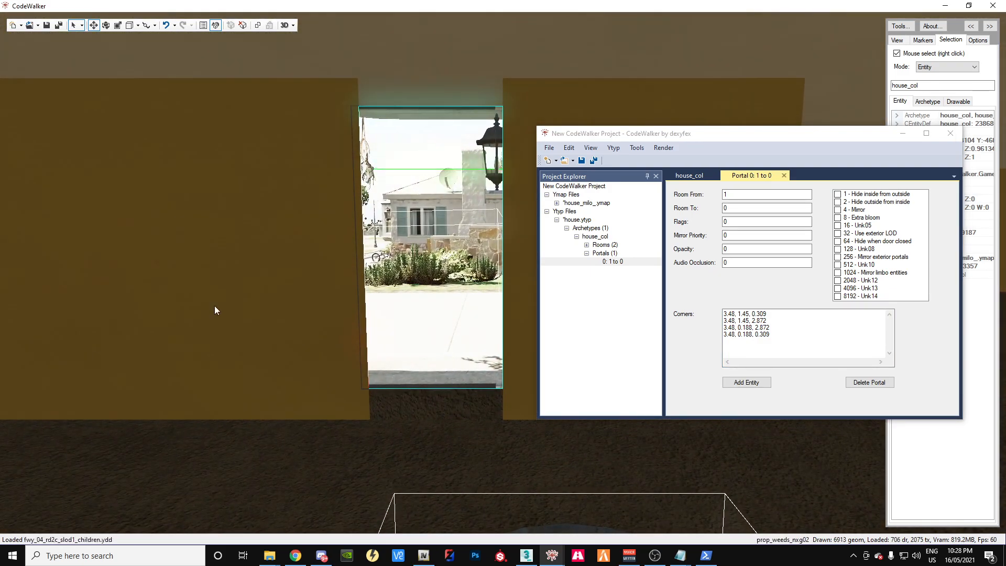
key(a)
drag(239, 308, 277, 314)
key(w)
key(s)
key(w)
key(a)
key(s)
key(w)
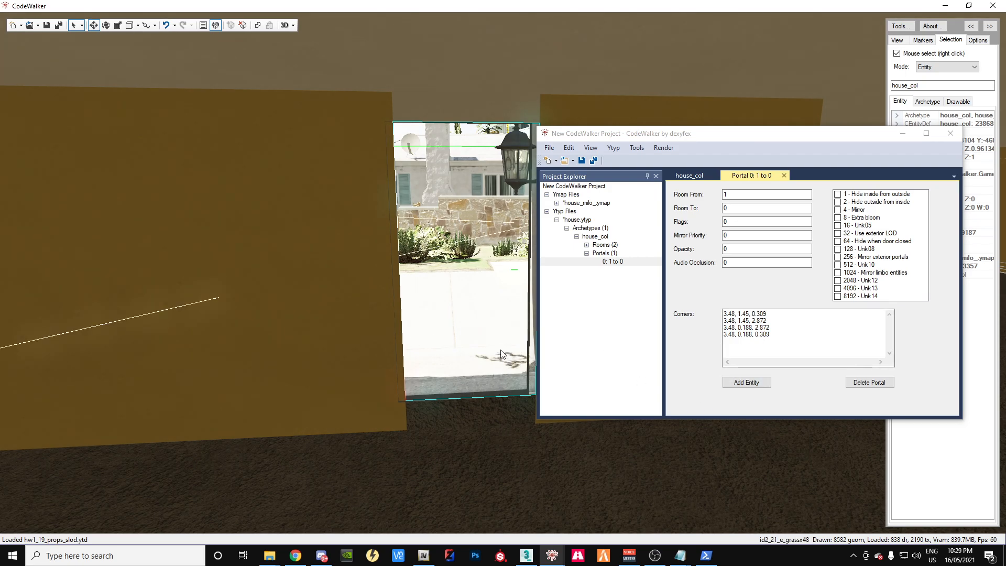
click(742, 389)
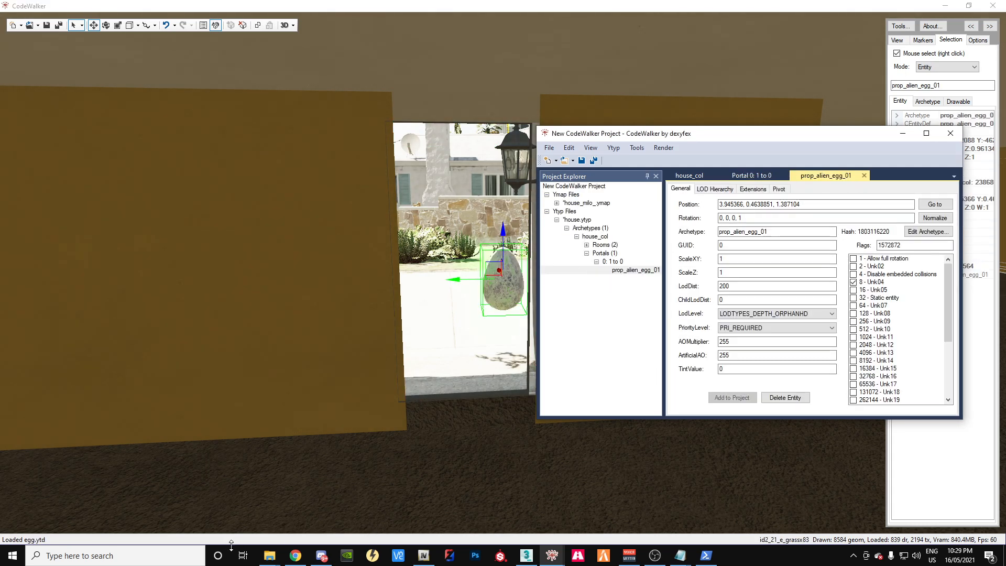
Step: Switch to Chrome, open the bookmarked Pleb Masters: Forge site and search all categories for "door"
click(290, 561)
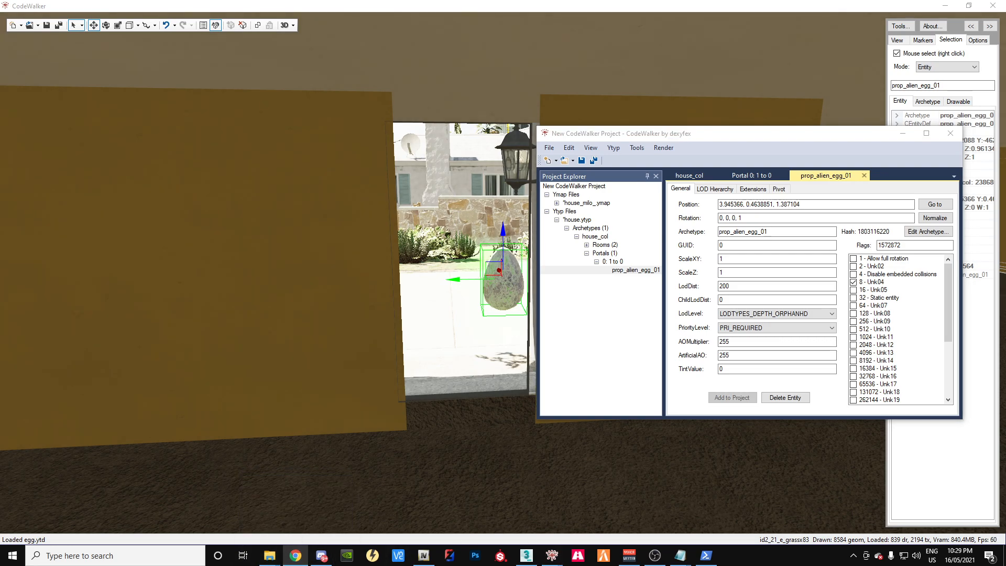
drag(1005, 29, 587, 0)
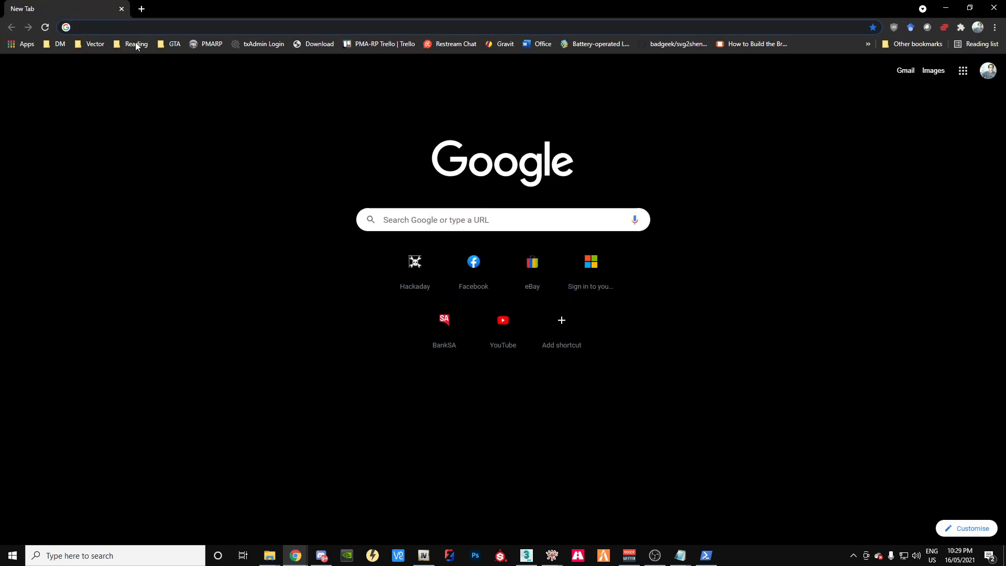
click(173, 44)
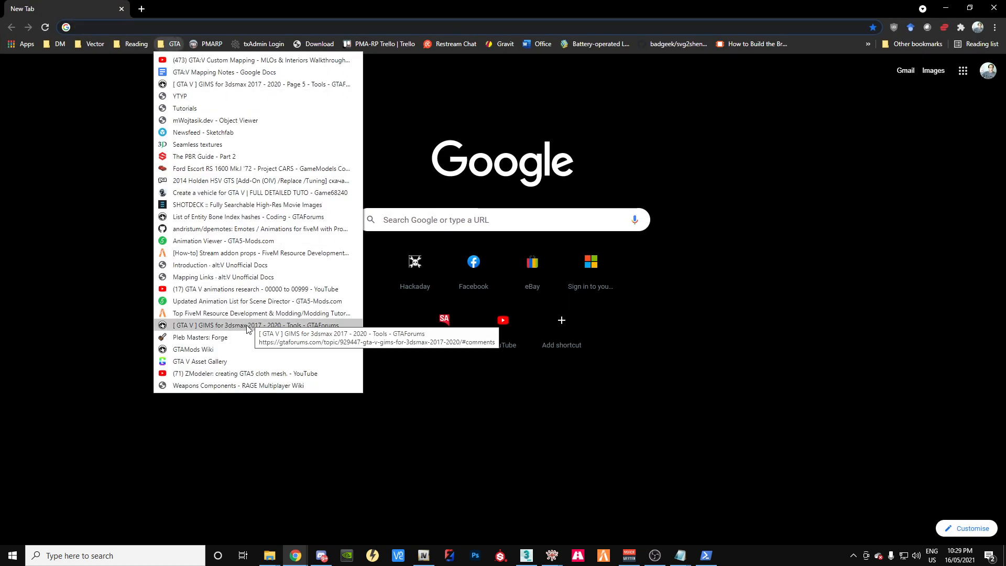
click(243, 337)
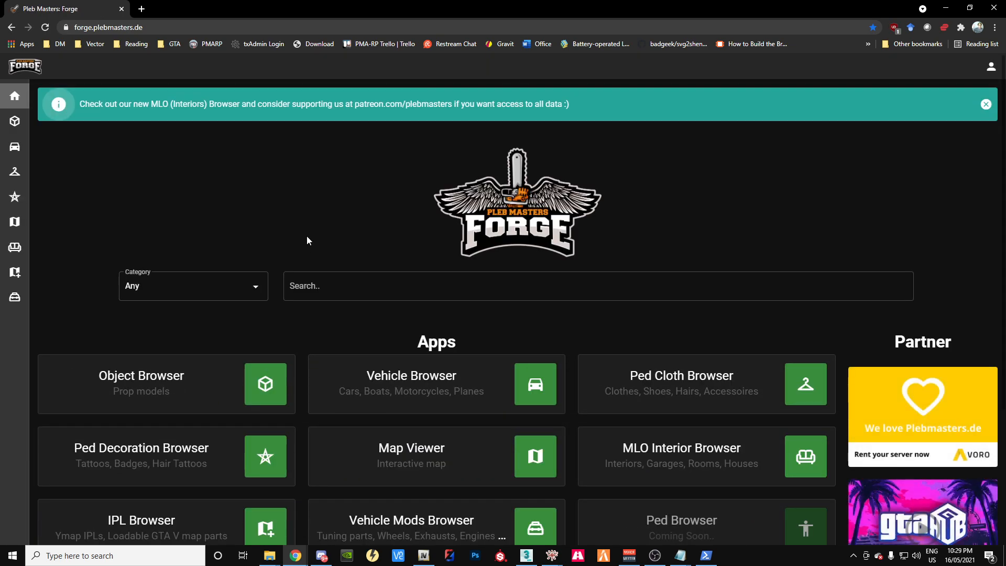
click(380, 281)
text(door)
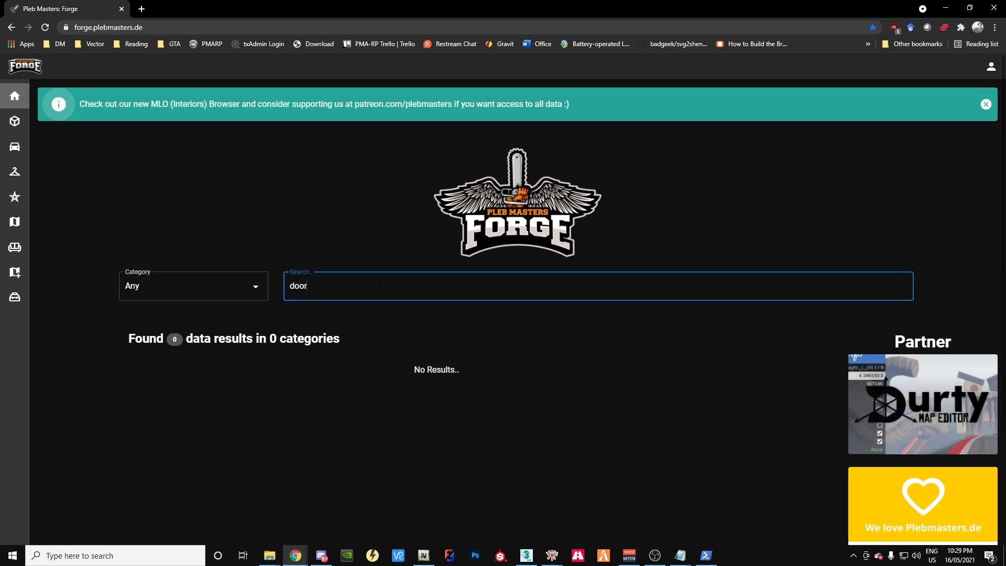
scroll(465, 369, down, 1)
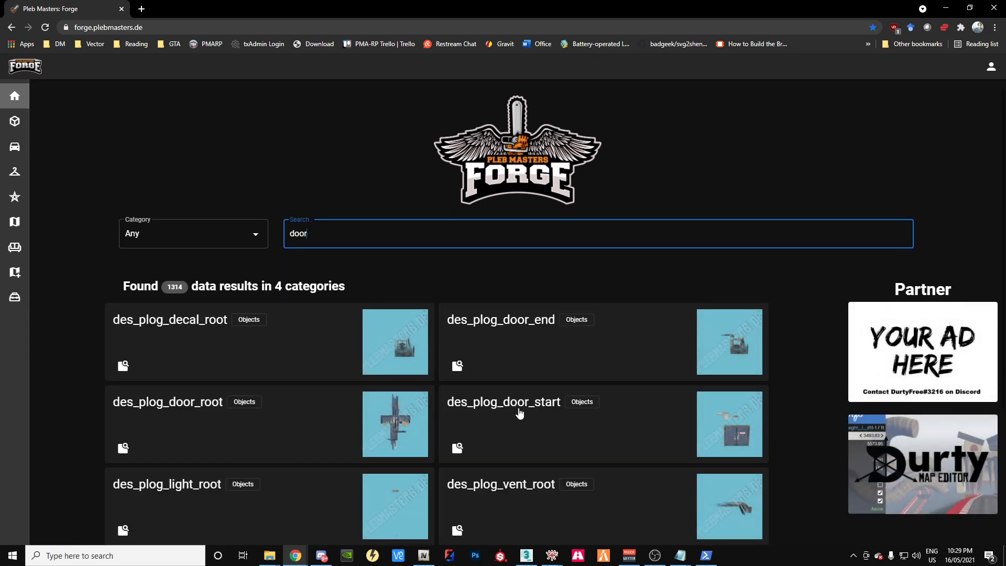
scroll(537, 421, down, 4)
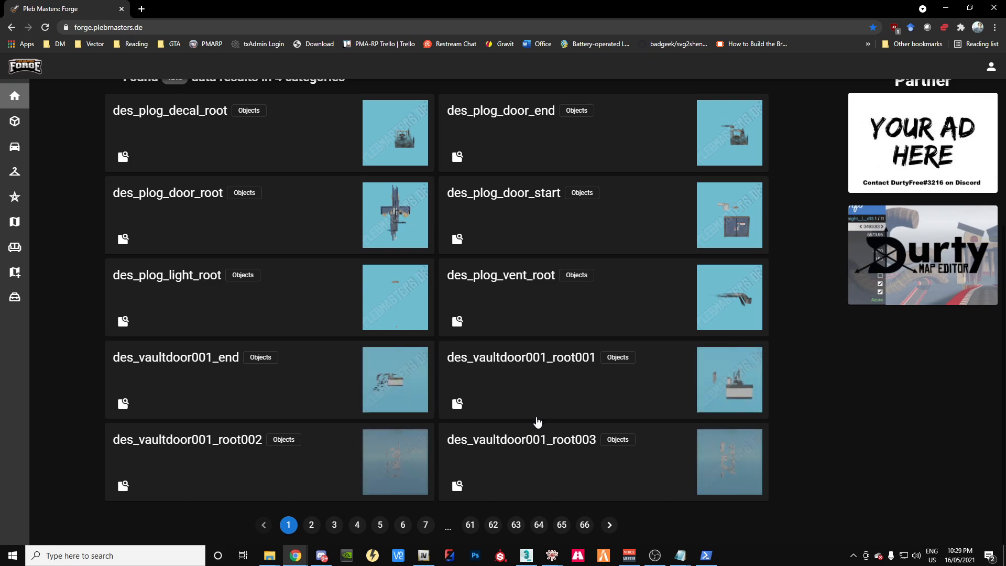
scroll(538, 421, up, 5)
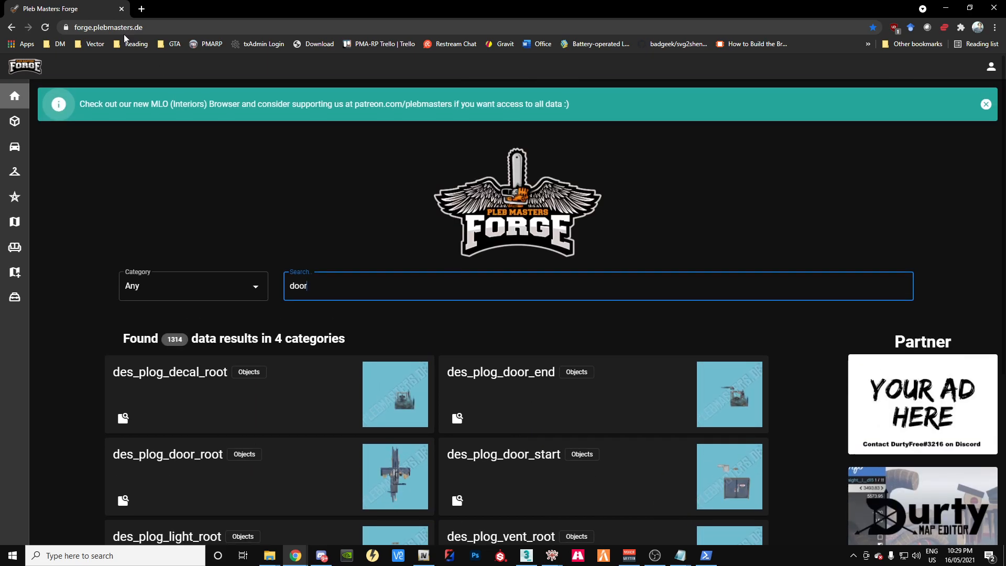
Step: Open the bookmarked mWojtasik.dev Object Viewer and search its objects for "door"
click(172, 44)
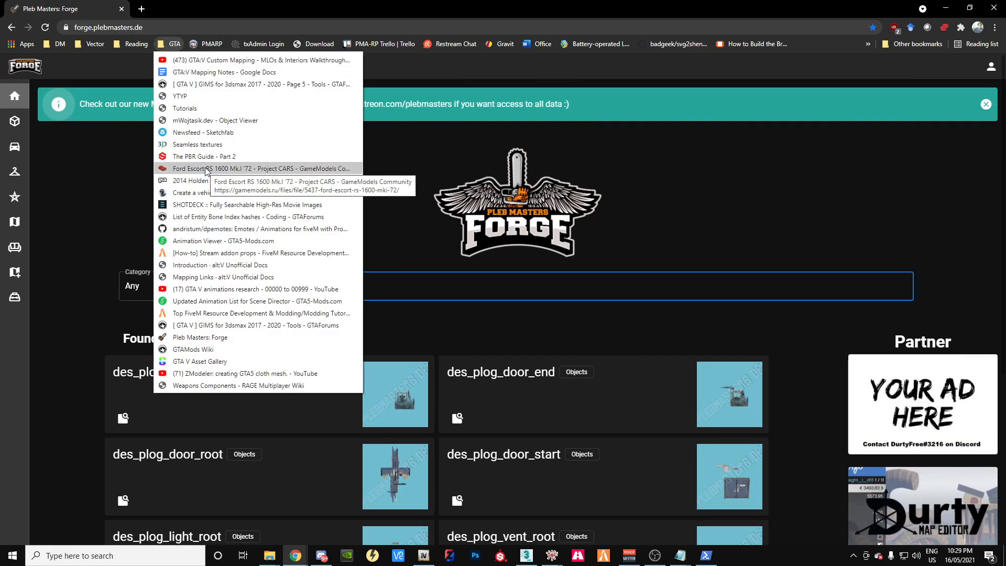
click(212, 120)
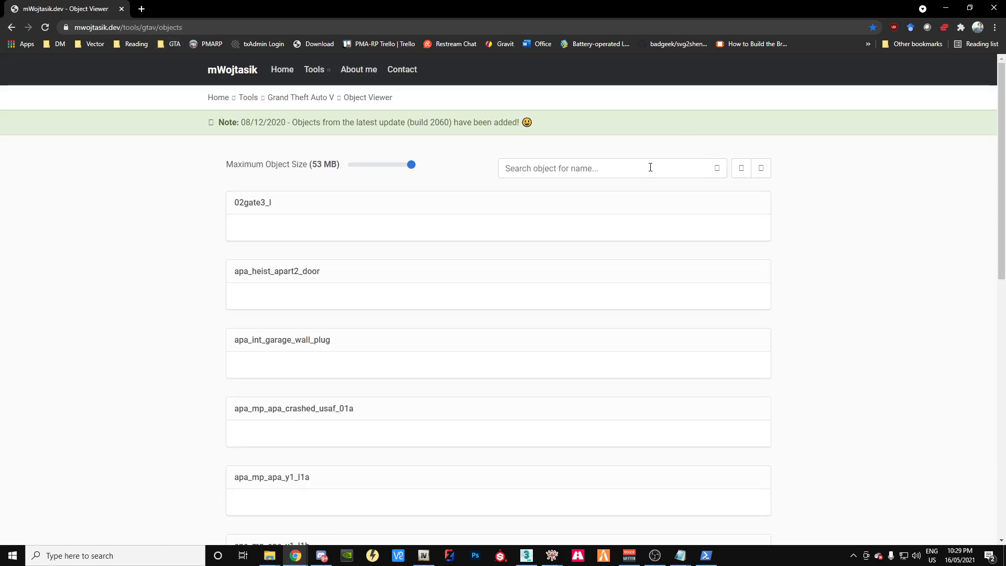
click(618, 166)
text(door)
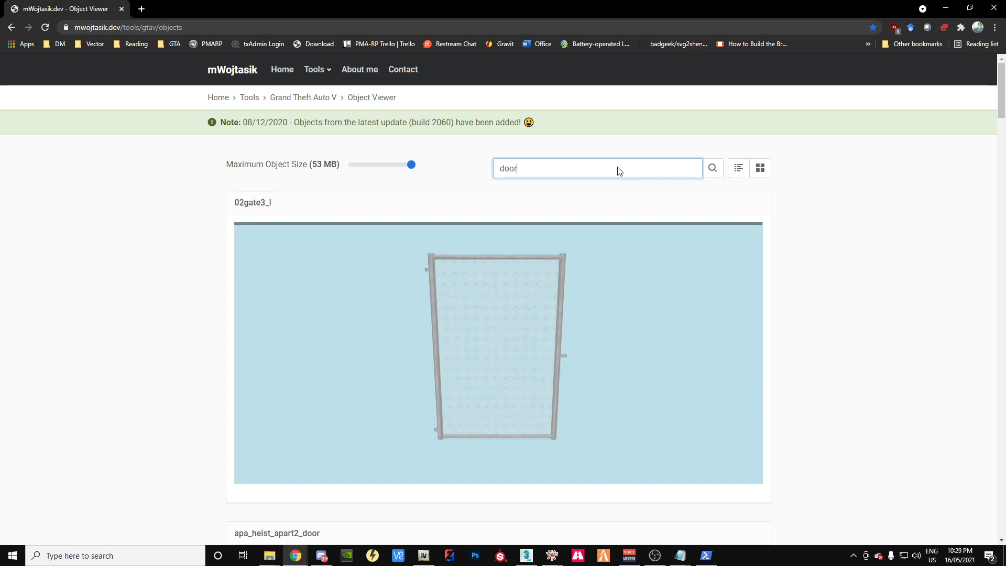
key(Return)
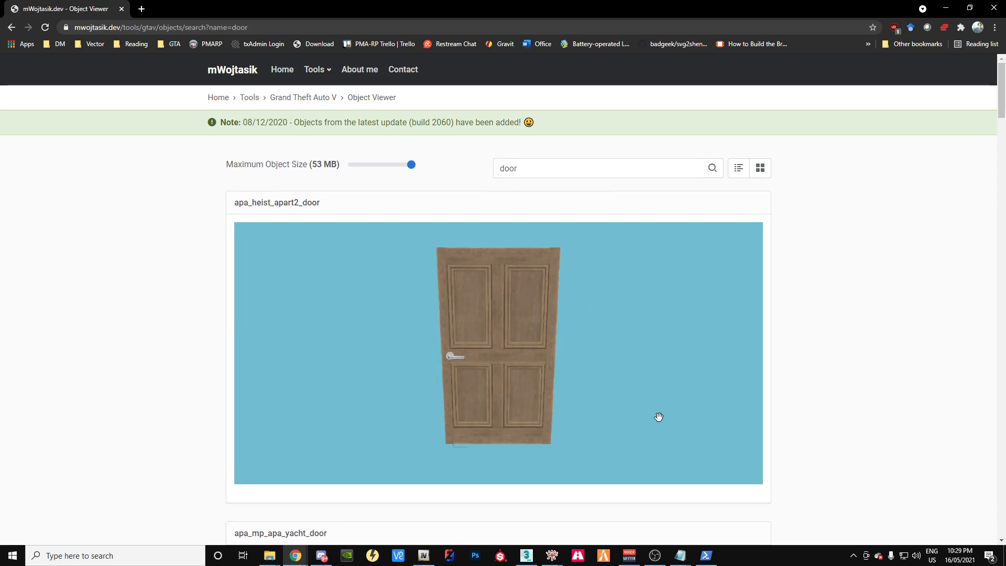
Step: Show the door search results as a grid and browse the door models
scroll(823, 411, down, 3)
scroll(788, 323, up, 3)
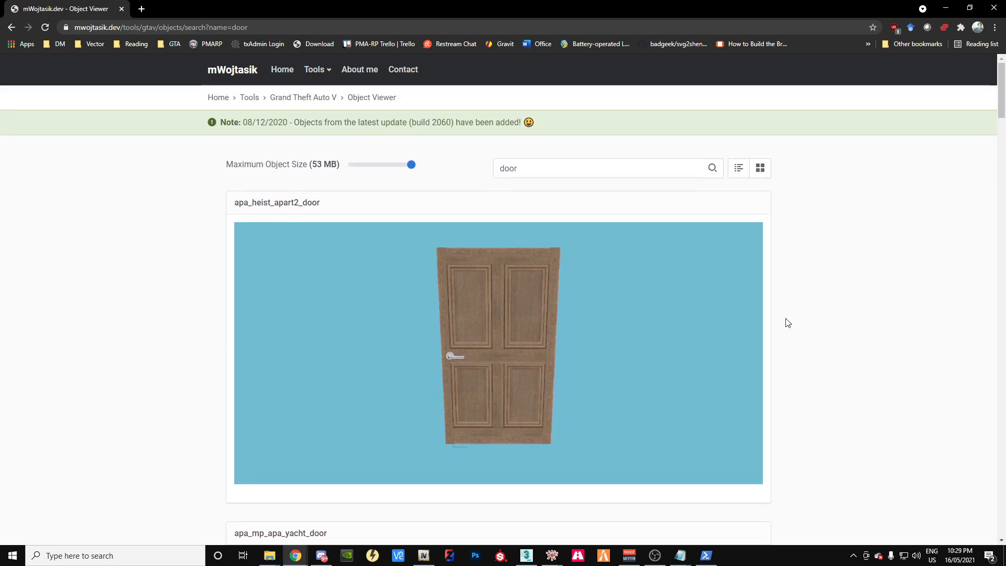
click(761, 168)
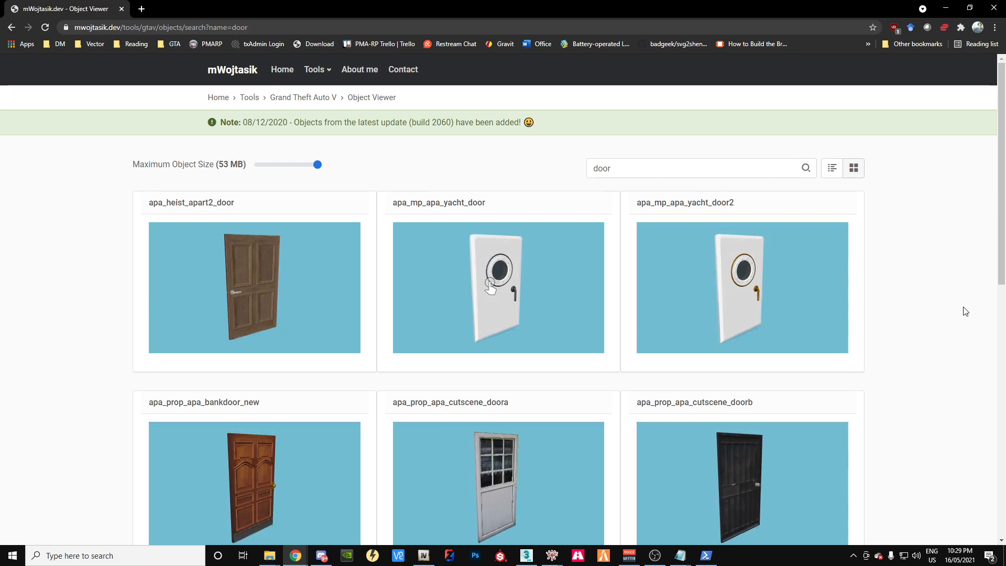
scroll(963, 311, down, 1)
scroll(963, 312, down, 1)
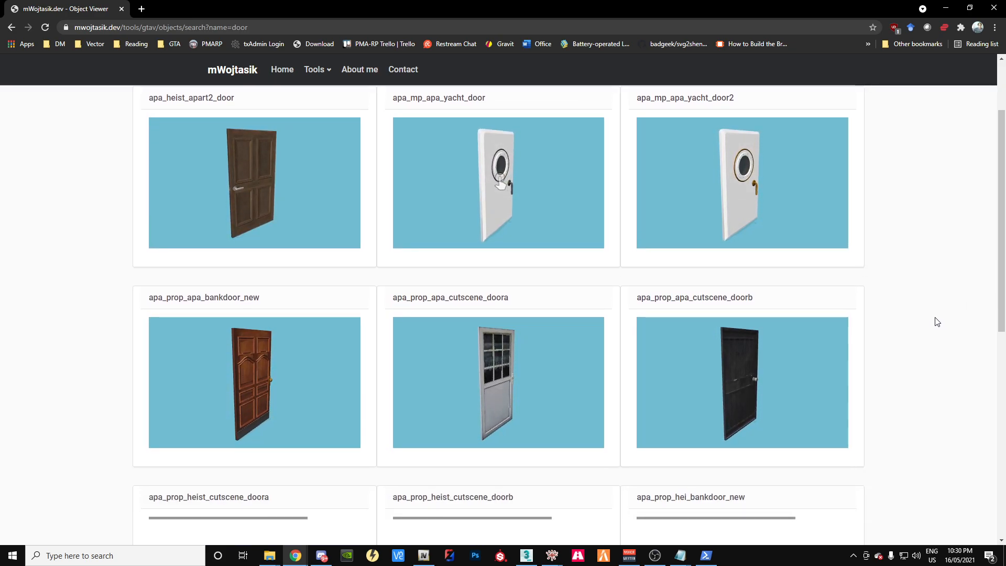
scroll(937, 319, up, 2)
scroll(933, 323, down, 5)
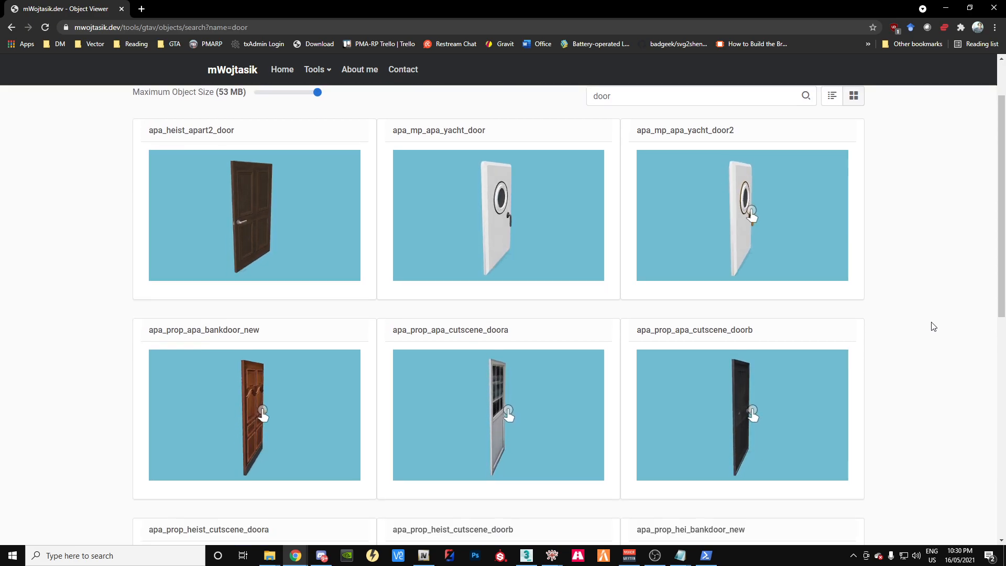
Step: Copy the object name apa_heist_apart2_door from the door search results
scroll(917, 362, down, 1)
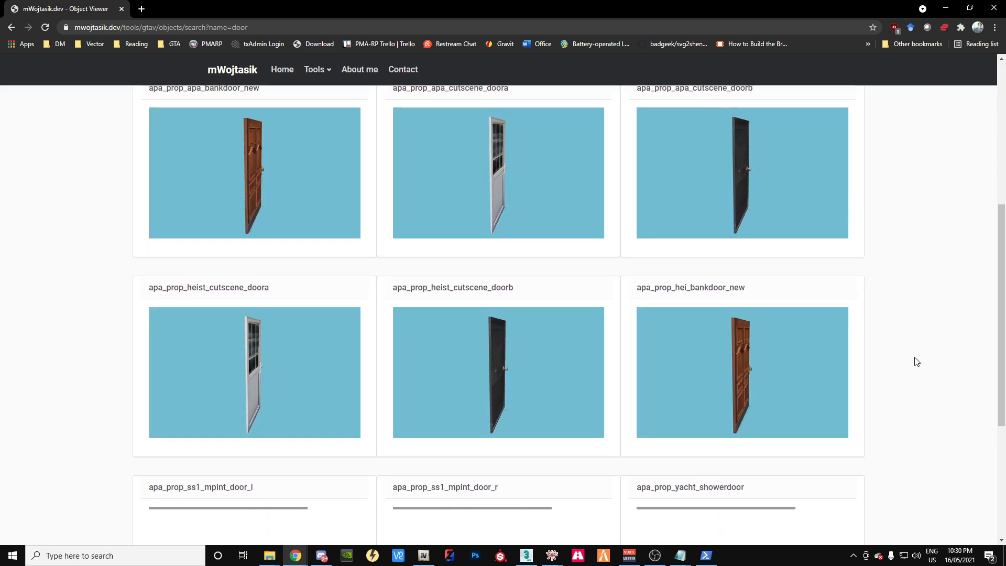
scroll(914, 360, down, 2)
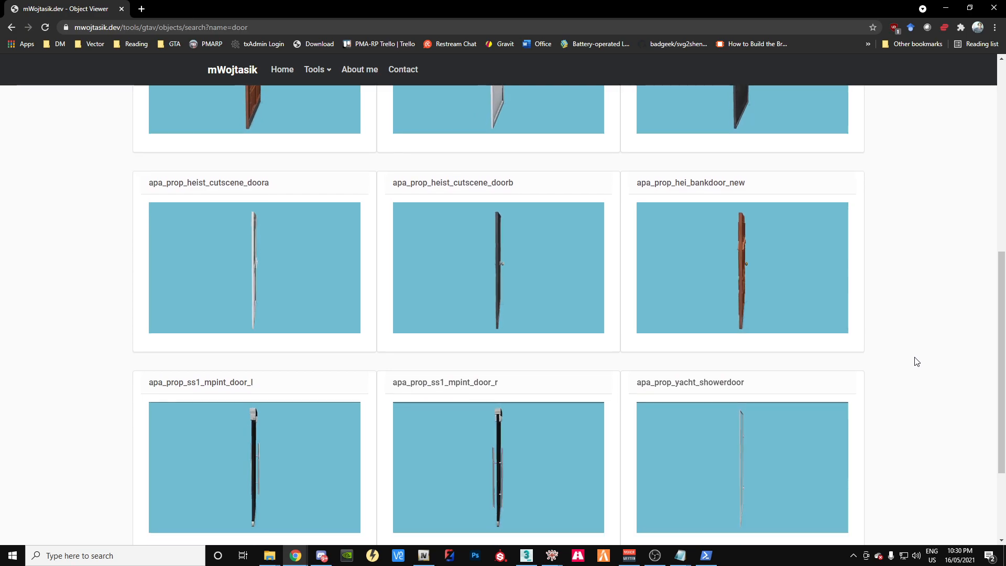
scroll(404, 364, down, 3)
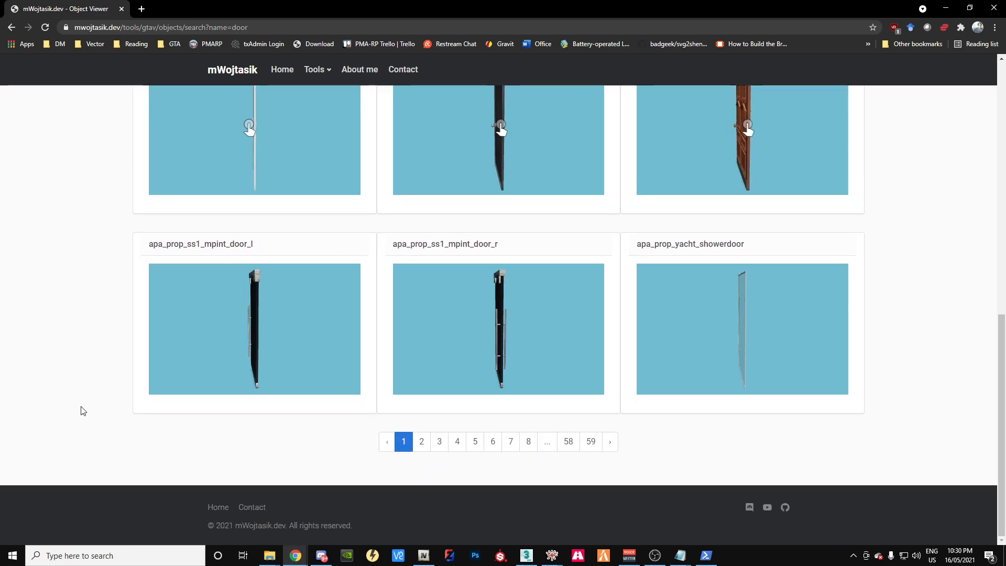
scroll(84, 406, up, 10)
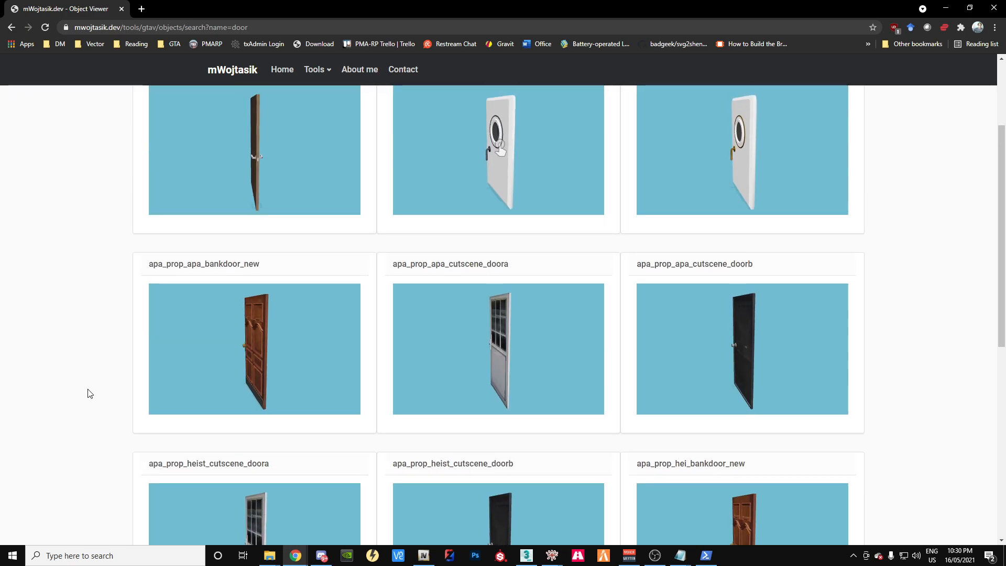
drag(239, 203, 151, 201)
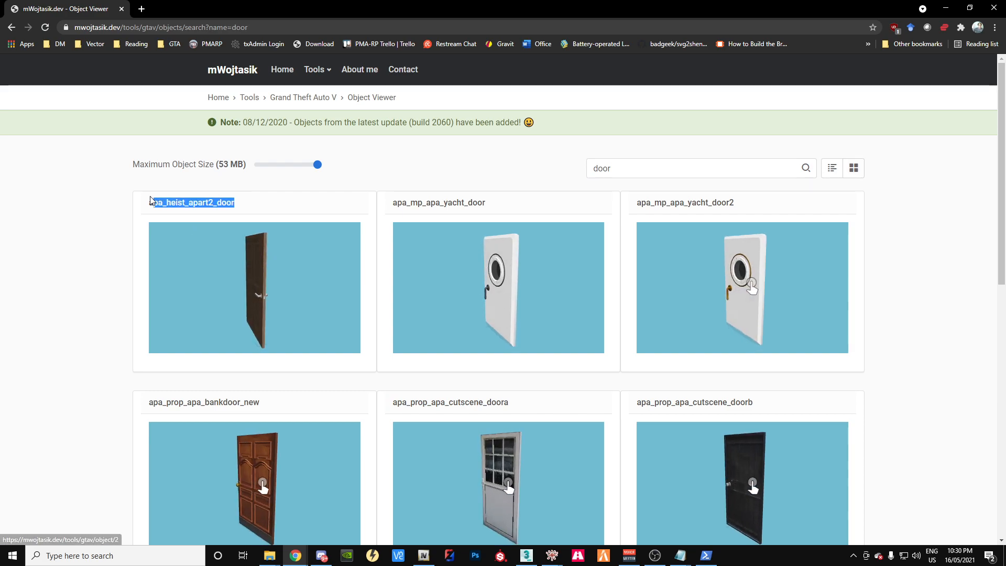
right_click(186, 215)
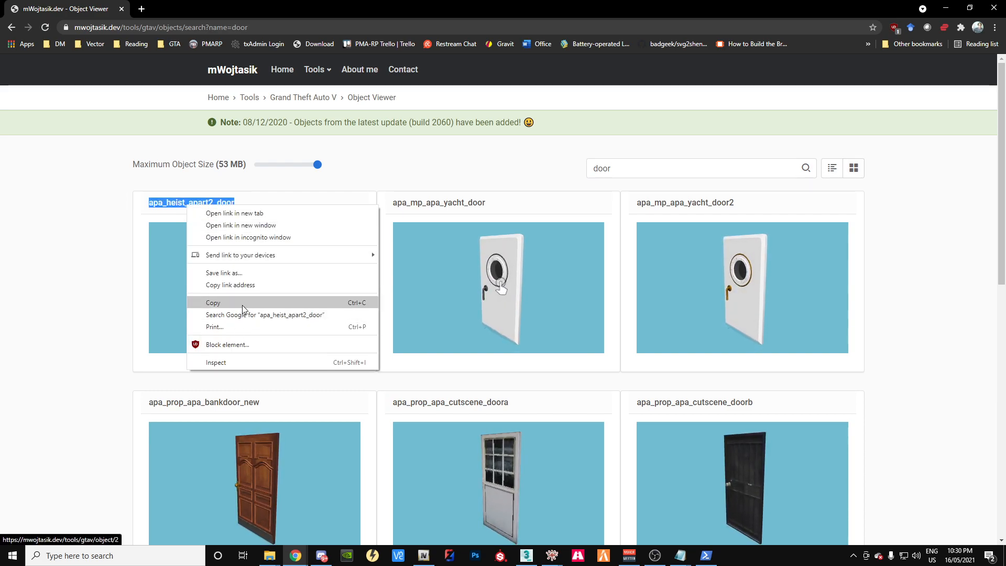
click(199, 304)
Step: In CodeWalker, set the portal entity's archetype to apa_heist_apart2_door and rotate it about the vertical axis to stand across the doorway
key(alt+Tab)
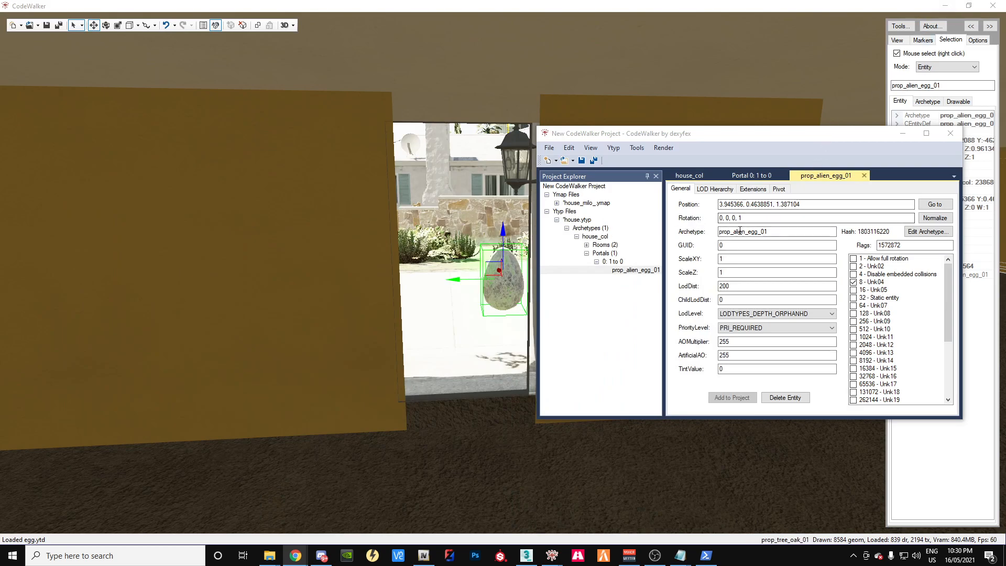
drag(768, 231, 744, 234)
key(ctrl+v)
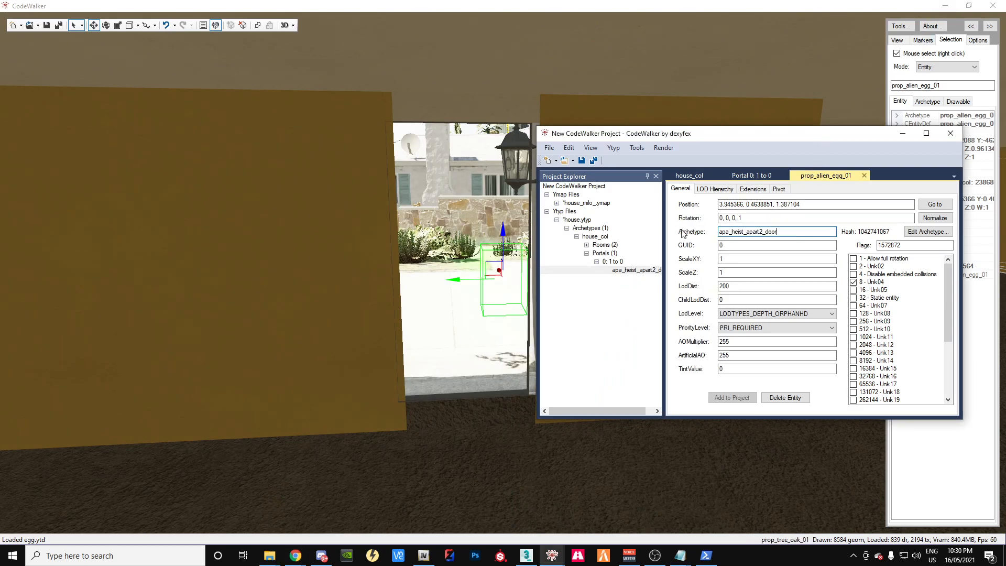
drag(725, 138, 761, 127)
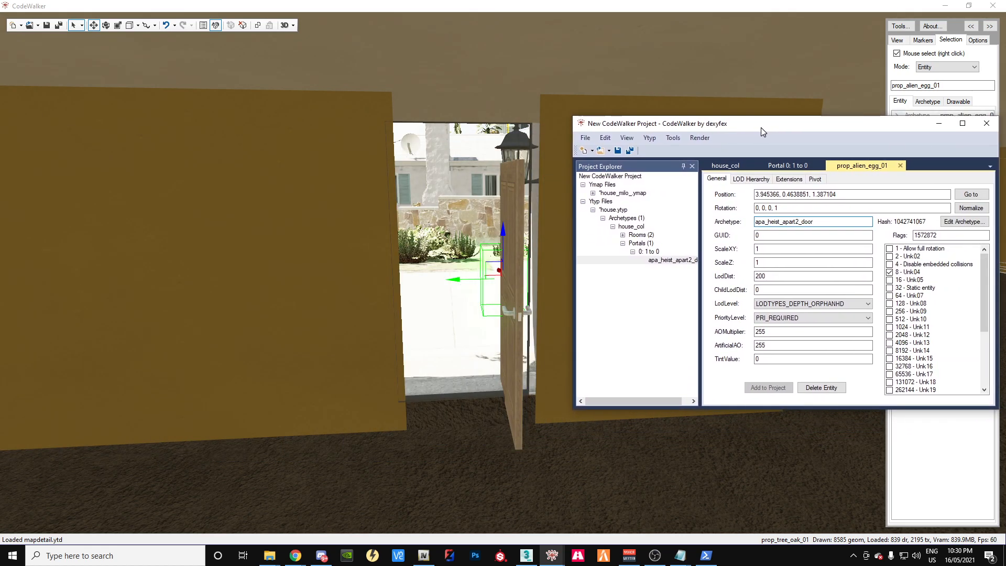
click(106, 25)
drag(521, 287, 457, 284)
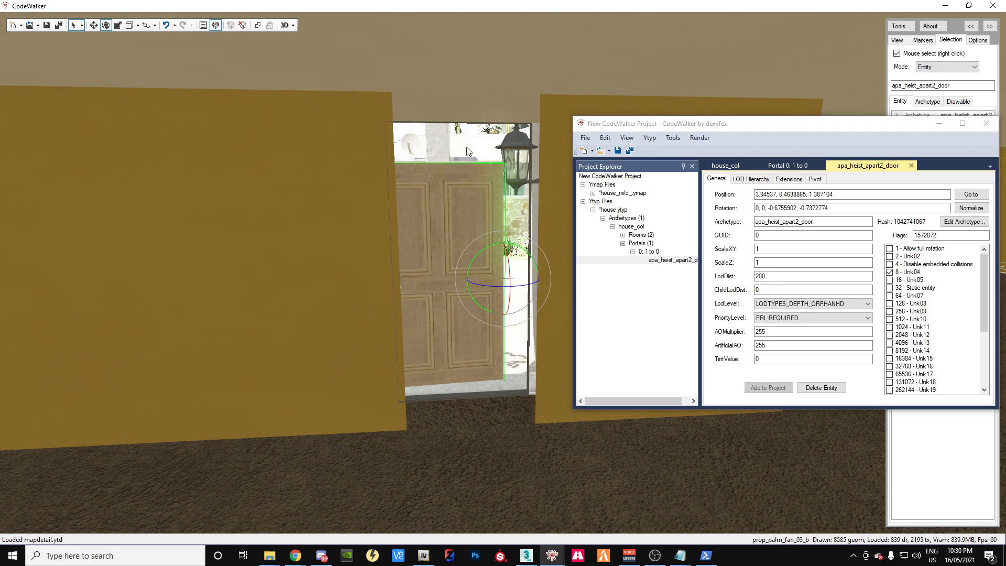
Step: Examine from outside the house how the rotated door sits against the front door frame
key(w)
drag(472, 143, 794, 136)
key(s)
key(w)
key(w)
key(s)
key(w)
key(s)
key(w)
key(w)
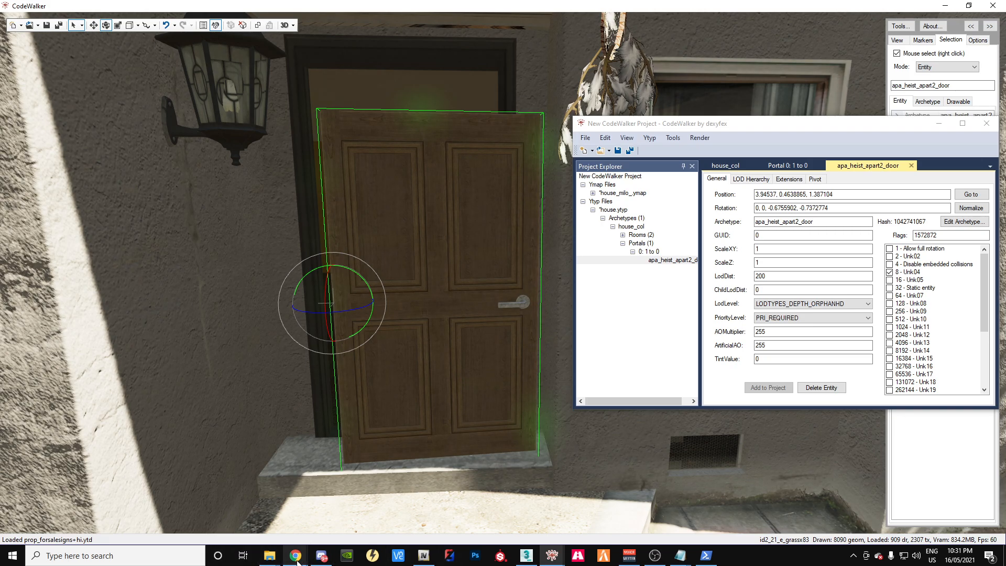
Step: Return to the Object Viewer website and copy the object name apa_p_mp_door_04 from page 2 of the door results
mouse_move(296, 562)
click(352, 505)
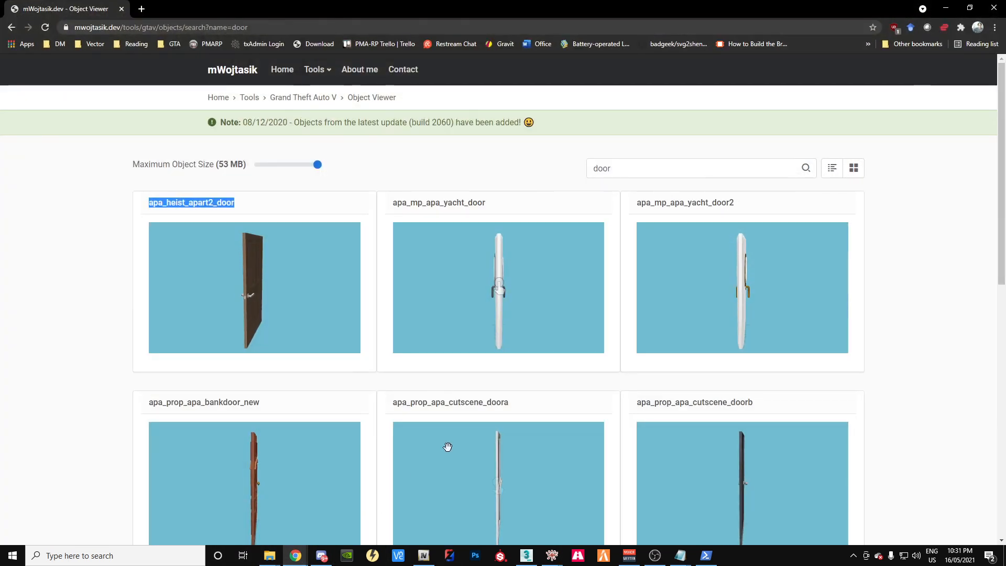
scroll(895, 398, down, 10)
scroll(916, 398, up, 3)
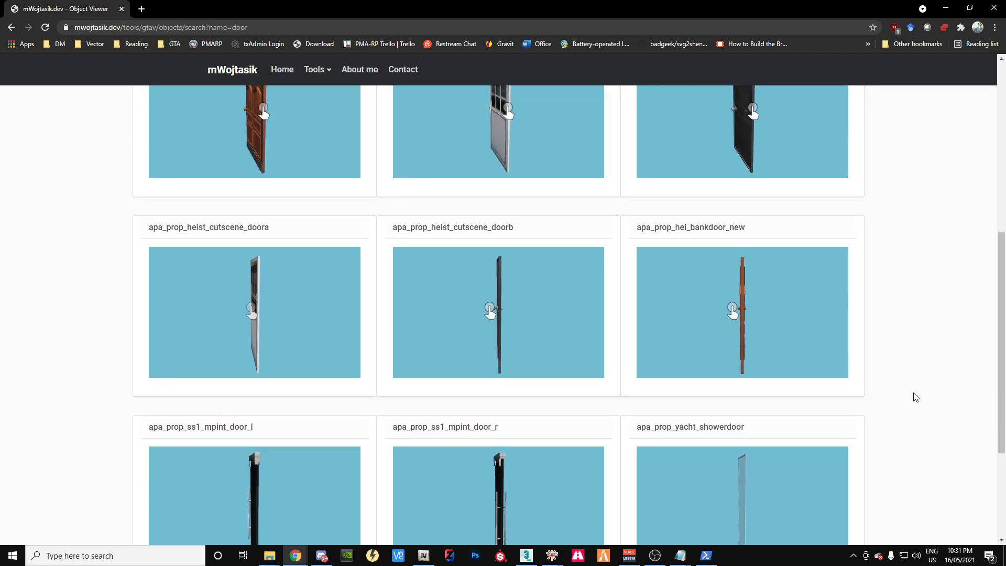
scroll(913, 398, down, 3)
click(422, 441)
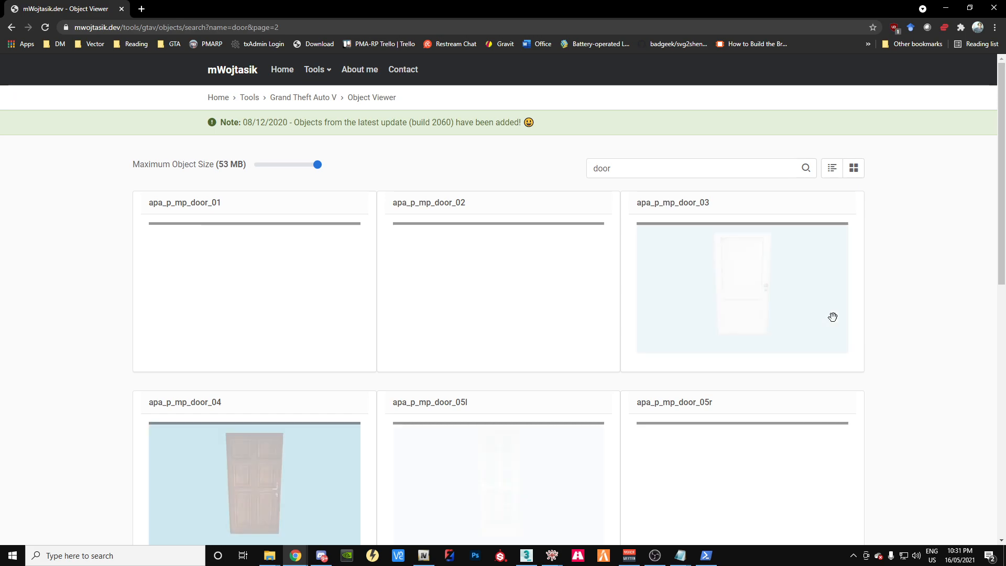
scroll(74, 361, down, 3)
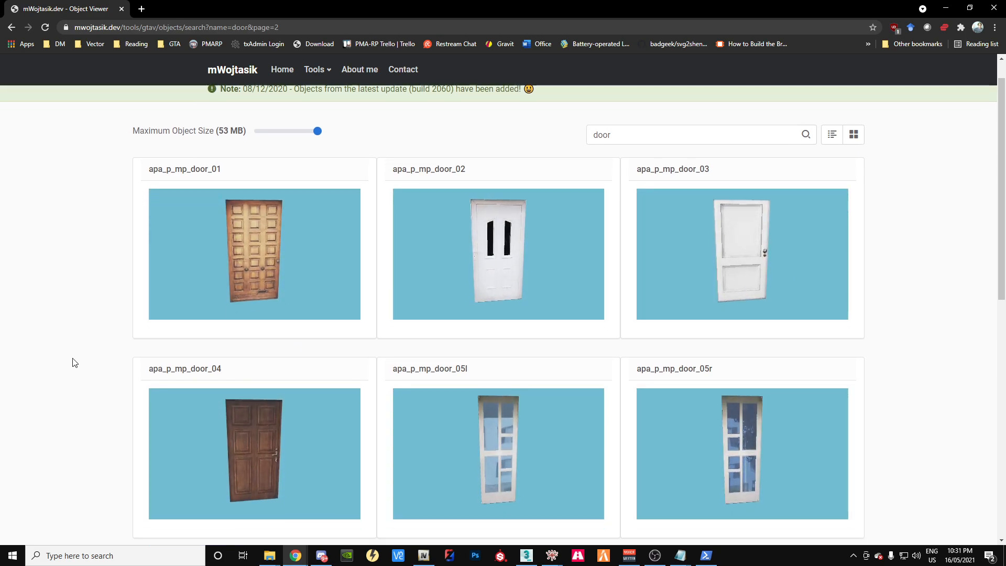
drag(229, 248, 148, 245)
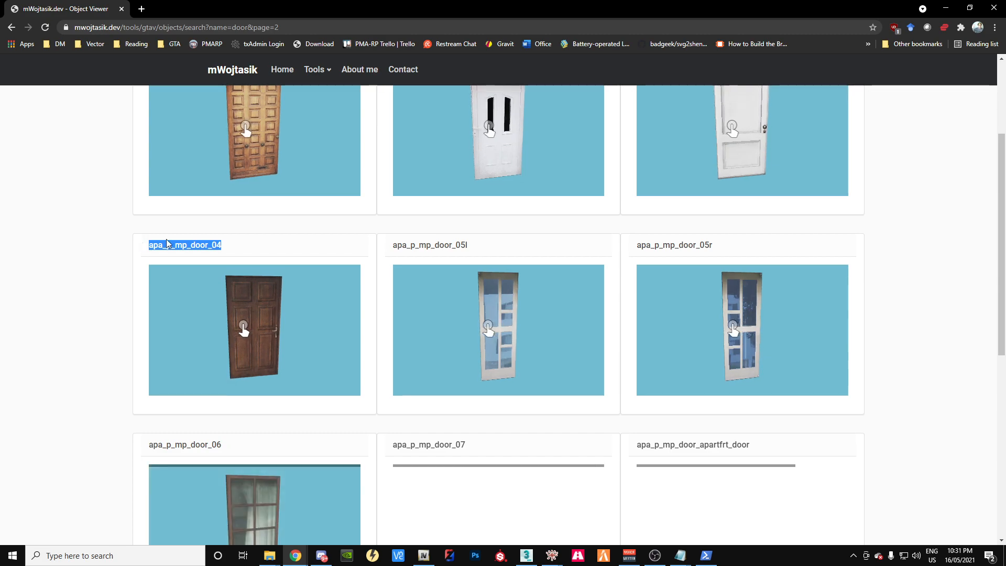
right_click(175, 245)
click(219, 344)
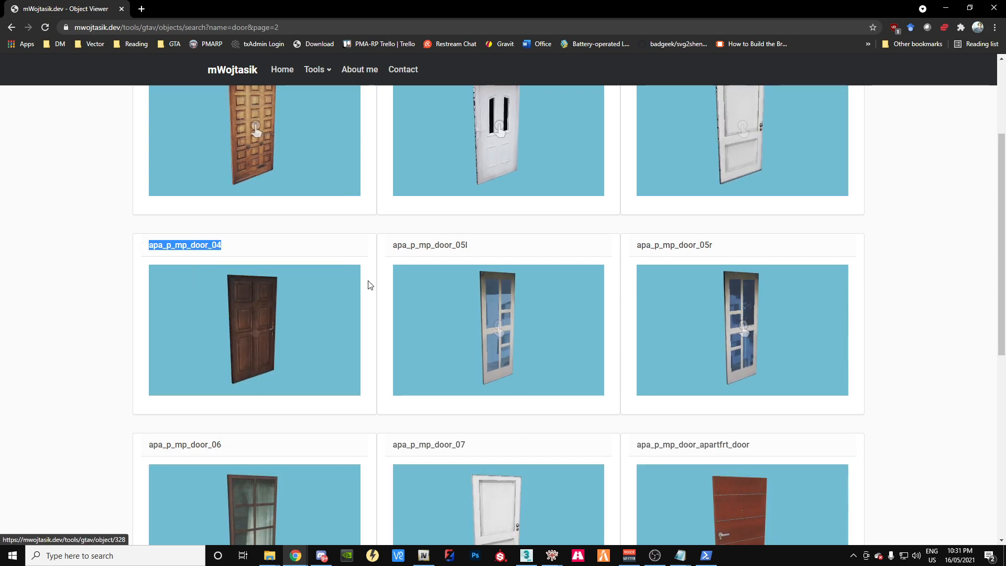
Step: In CodeWalker, replace the portal entity's archetype with apa_p_mp_door_04 and undo the last rotation
key(alt+Tab)
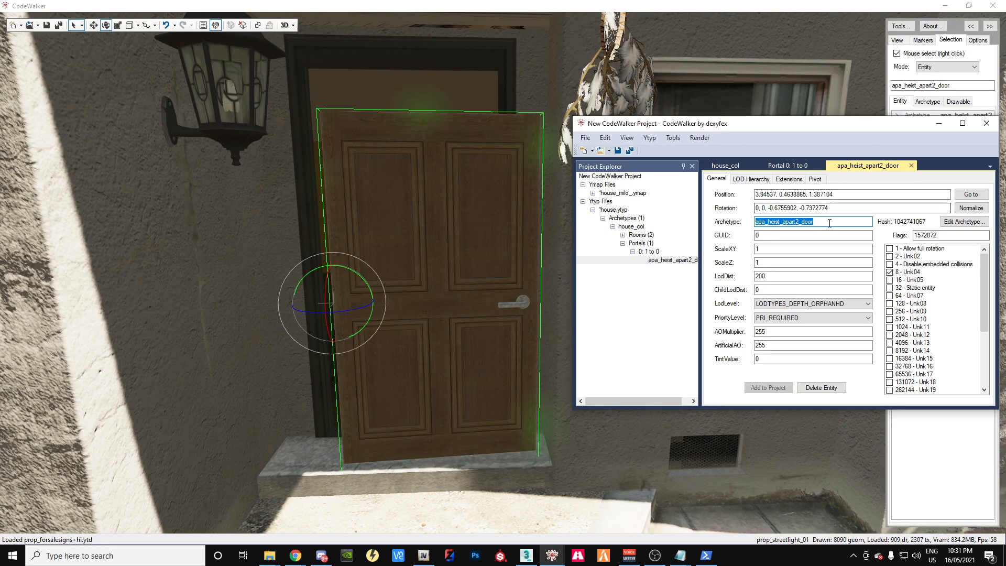
key(ctrl+v)
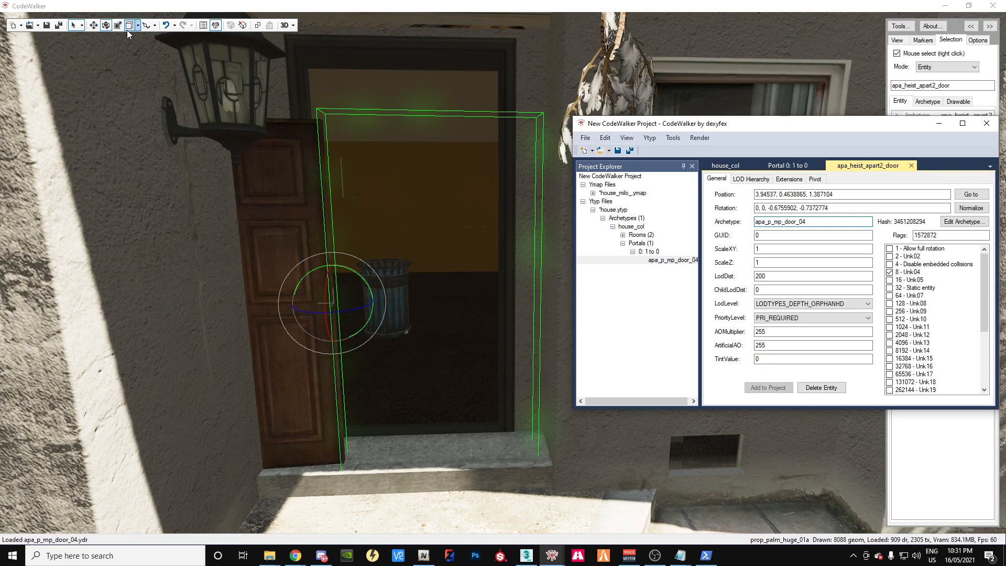
click(164, 28)
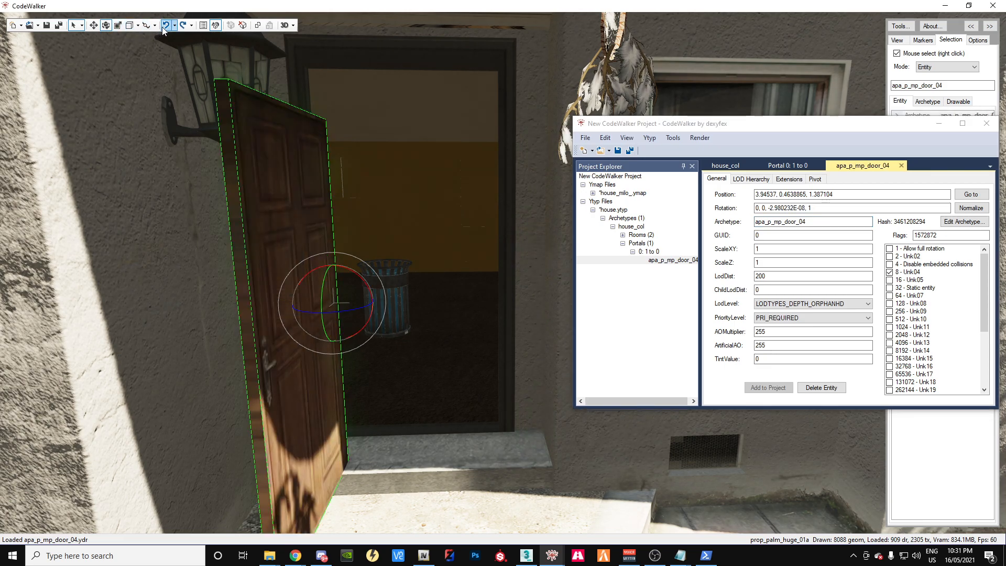
Step: Raise the door entity along the vertical axis to a Z position of about 1.636
drag(488, 356, 462, 364)
scroll(455, 370, down, 4)
scroll(462, 364, up, 3)
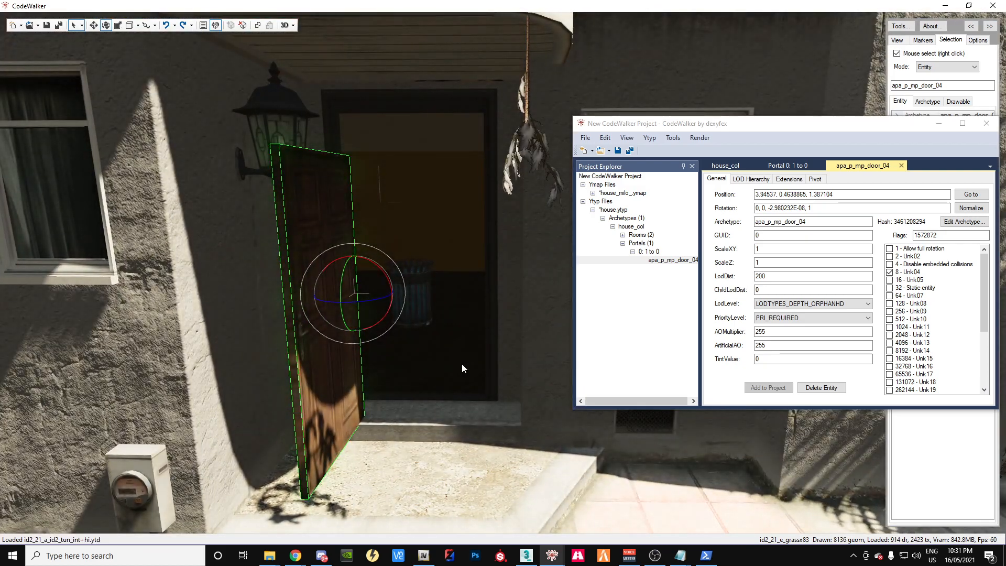
click(808, 221)
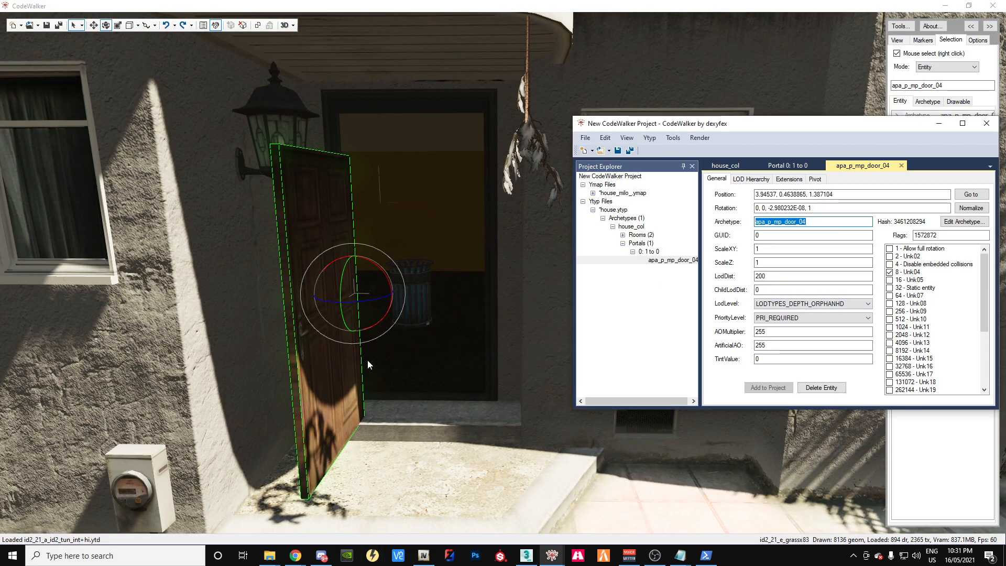
click(94, 25)
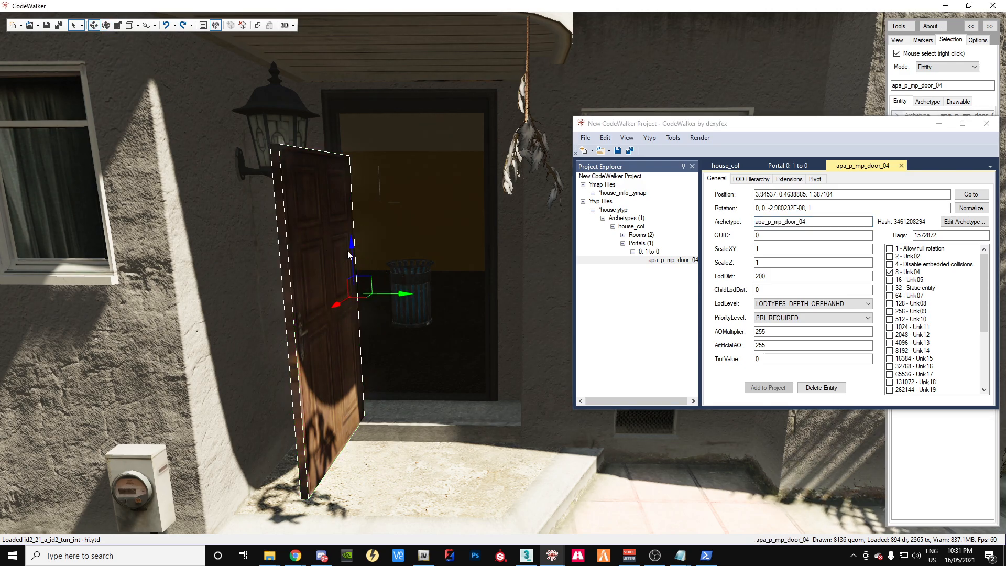
drag(351, 250, 343, 220)
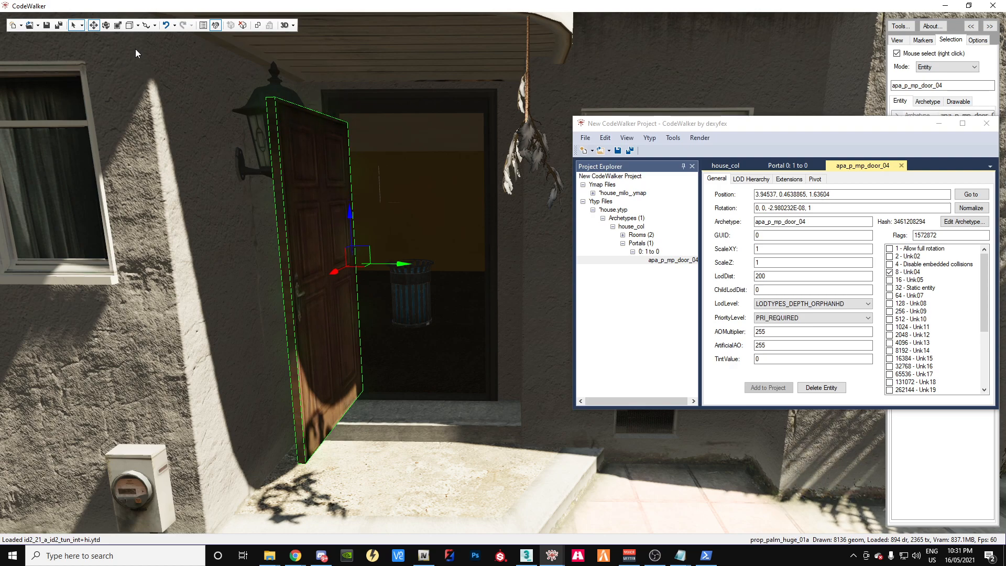
Step: Rotate the door about the vertical axis to 0, 0, -0.7071068, 0.7071068 so it closes the front doorway
click(106, 26)
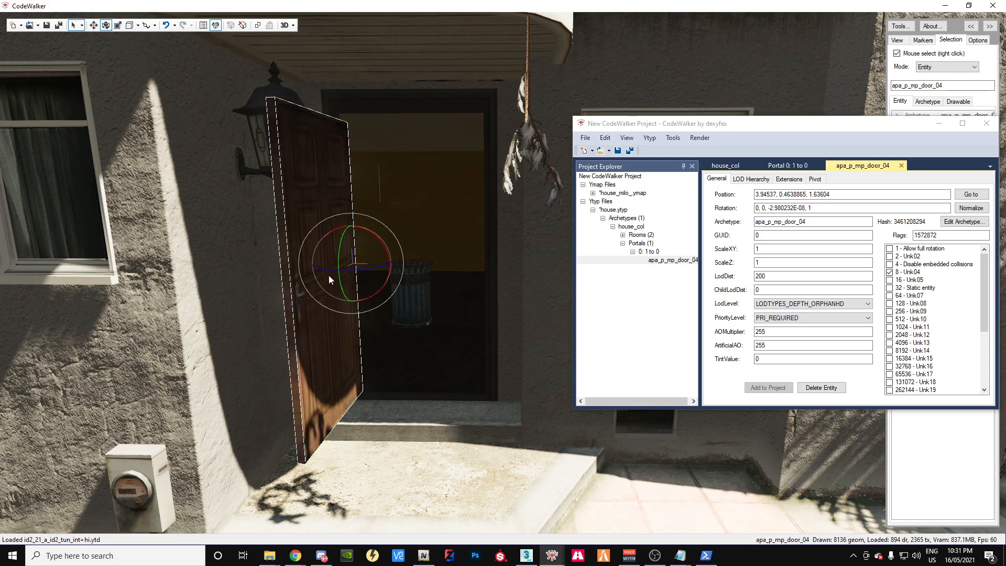
drag(329, 269, 408, 266)
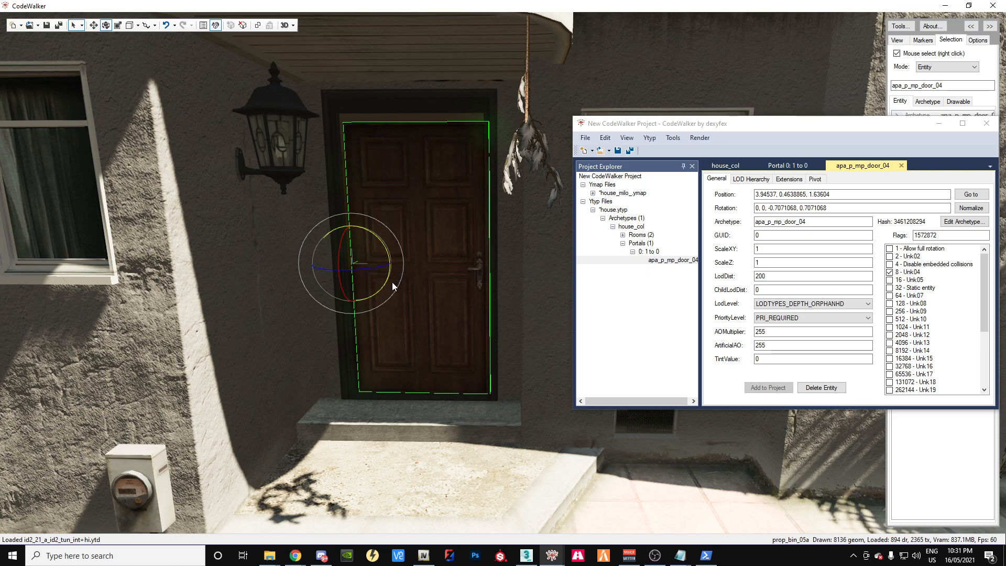
drag(332, 225, 344, 199)
key(ctrl+z)
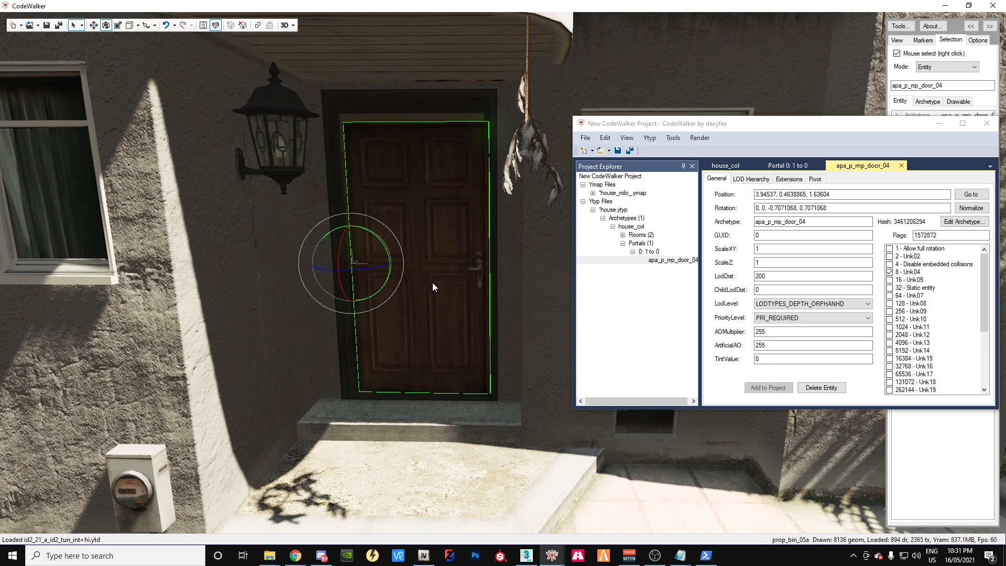
Step: From inside the house, move the door inward through the doorway to an X position of about 2.862
key(a)
drag(543, 308, 212, 284)
key(d)
key(w)
key(w)
key(s)
key(w)
key(w)
key(s)
key(w)
key(s)
key(w)
key(s)
key(w)
key(d)
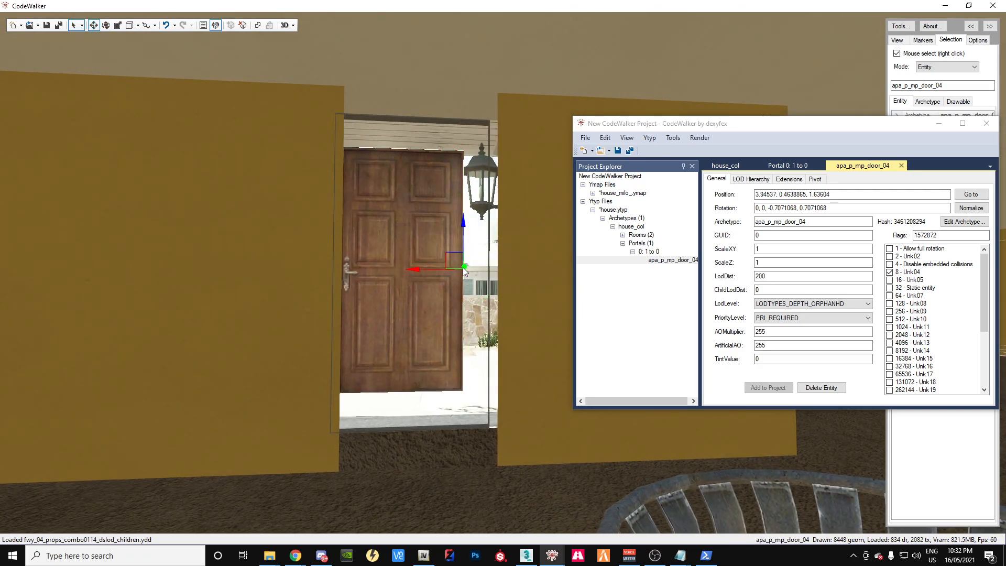
drag(463, 269, 466, 263)
drag(461, 259, 464, 257)
Step: Move the door back toward the wall opening to an X position of about 3.448
key(a)
drag(426, 404, 618, 444)
key(w)
key(s)
key(a)
key(w)
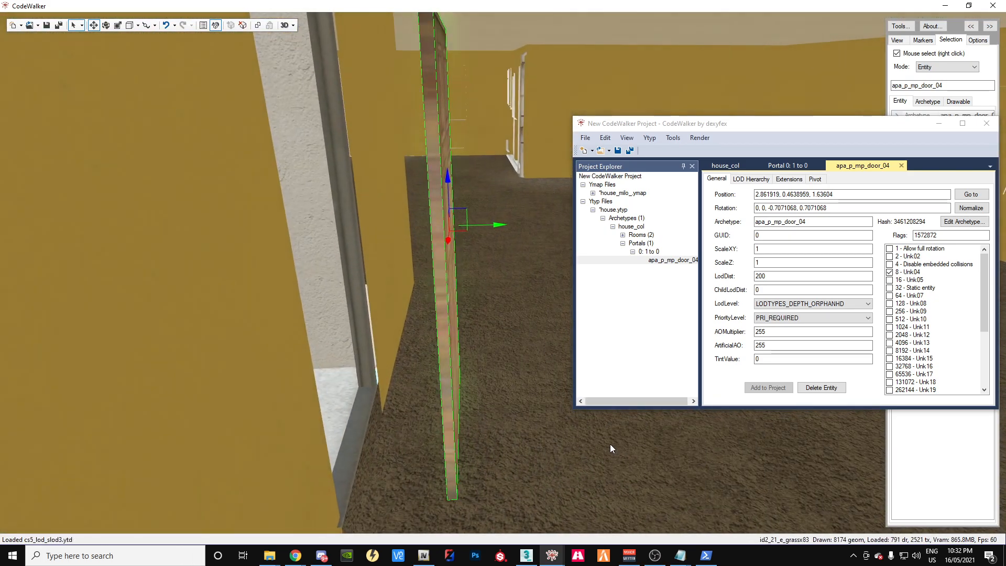
drag(503, 225, 411, 237)
Step: Align the door with the frame by shifting it sideways to Y about 0.293 and lowering it to Z about 1.495
drag(494, 251, 347, 222)
key(w)
key(s)
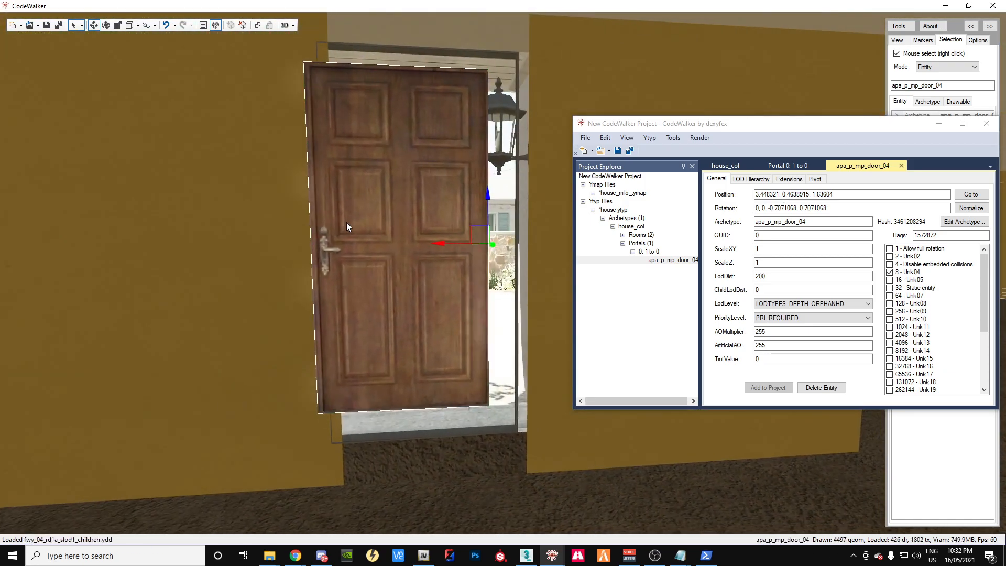
drag(437, 242, 464, 246)
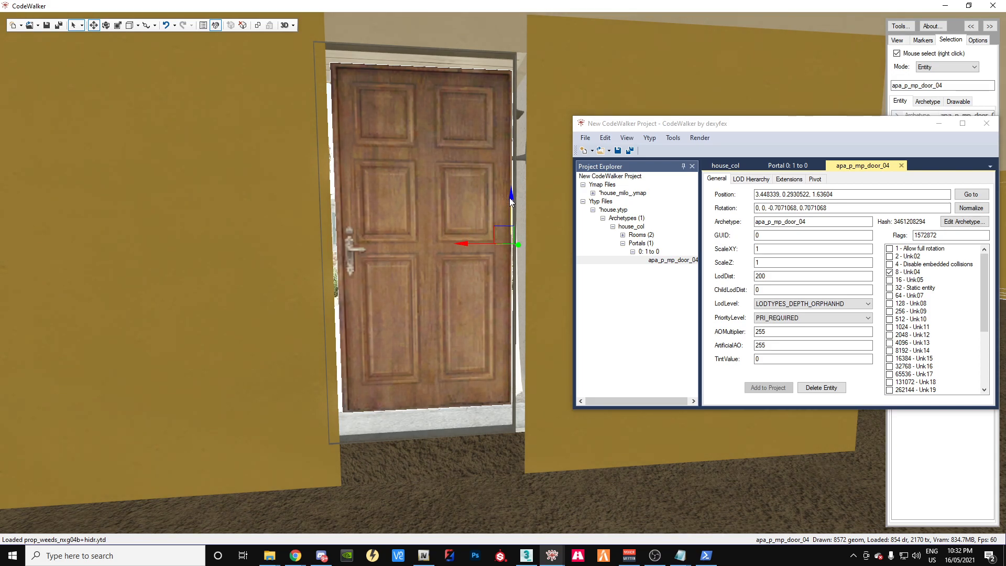
drag(510, 196, 505, 217)
Step: Push the door deeper into the wall opening to an X position of about 3.546
drag(543, 373, 703, 353)
key(w)
key(d)
key(a)
key(d)
key(d)
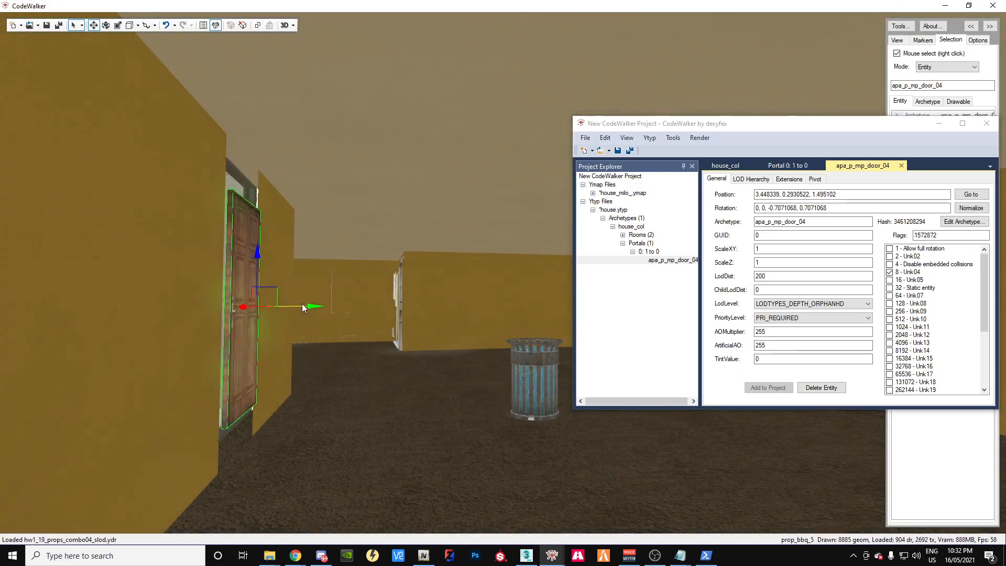
drag(310, 307, 303, 311)
Step: Examine the placed front door from outside the house
drag(348, 347, 469, 409)
key(a)
key(w)
key(w)
key(d)
key(a)
key(w)
key(a)
key(w)
key(s)
key(w)
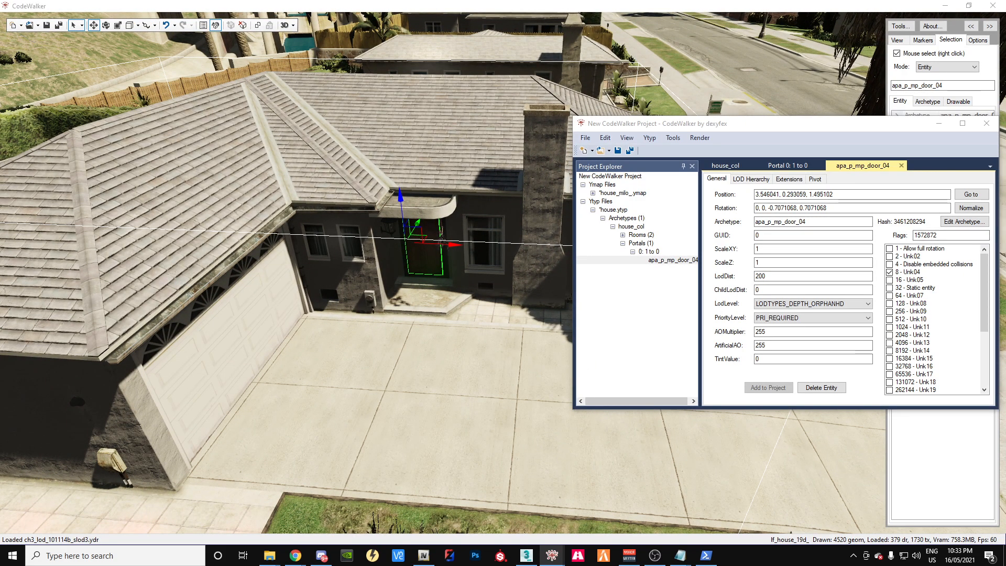
key(alt+Tab)
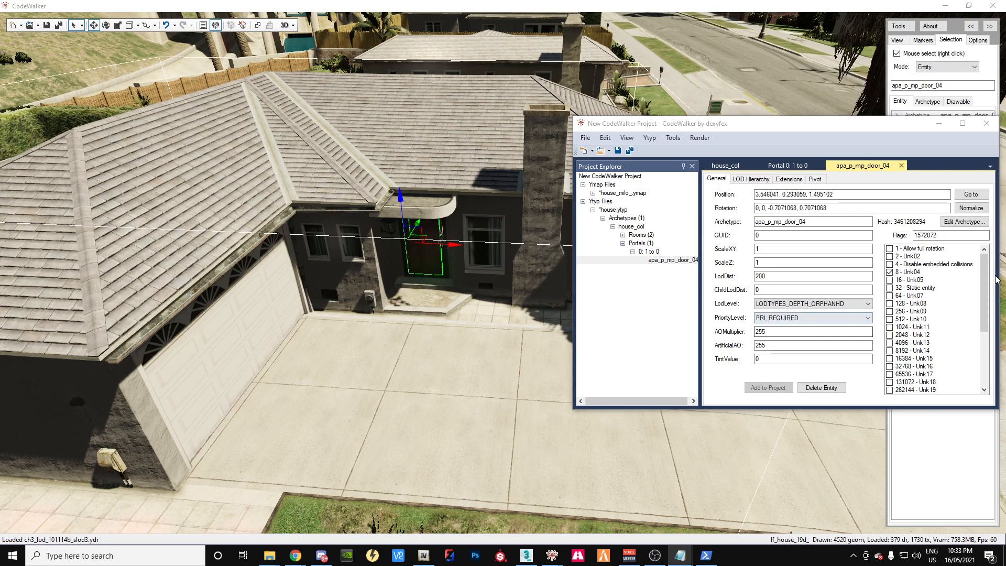
drag(986, 295, 984, 254)
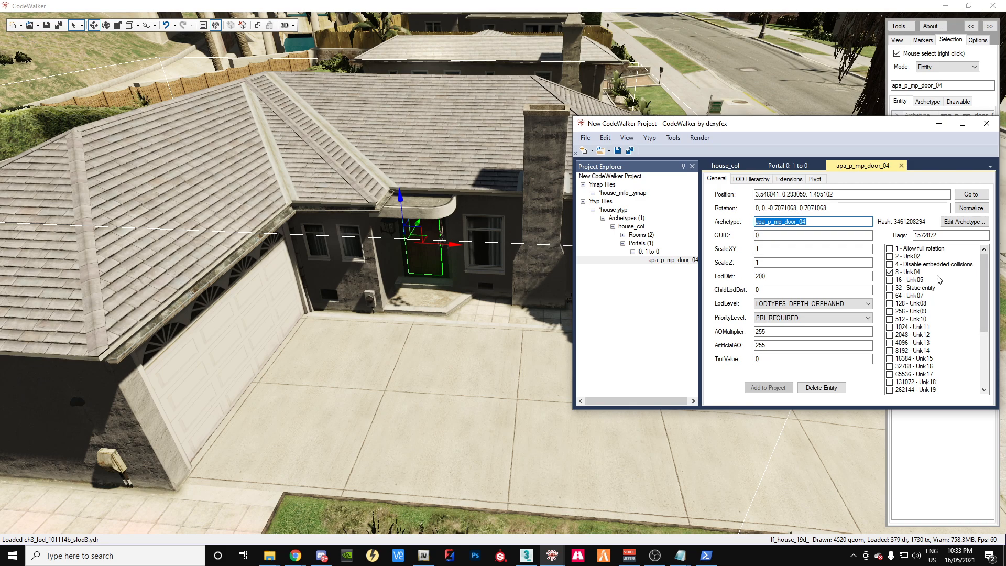
Step: Set the portal count of room01 to 1
drag(649, 401, 653, 400)
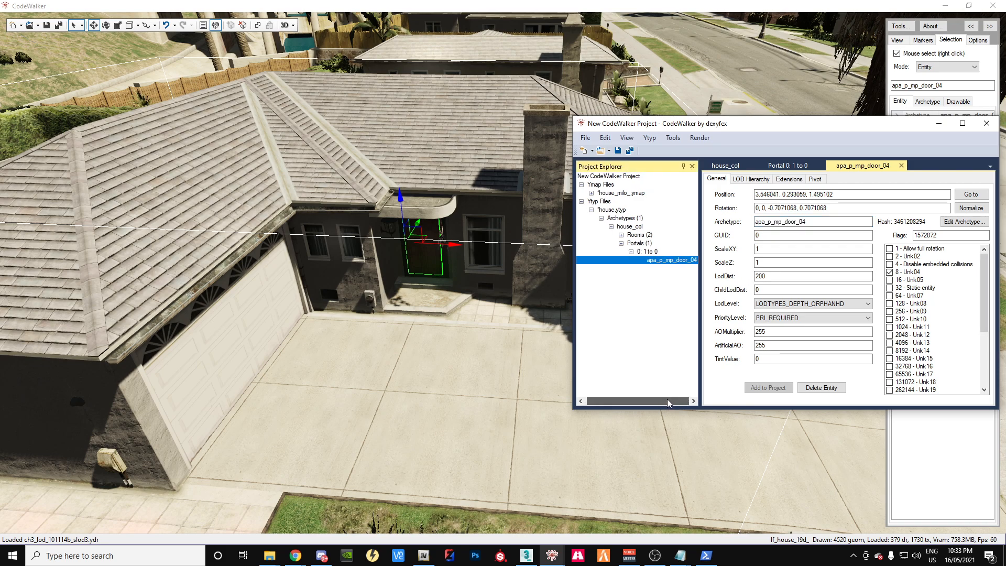
click(621, 235)
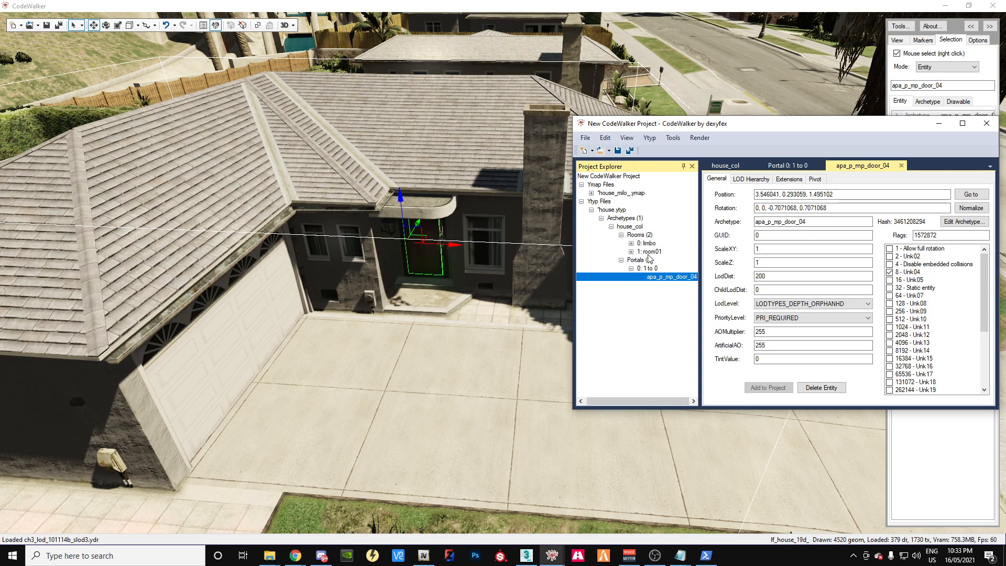
click(631, 252)
click(632, 244)
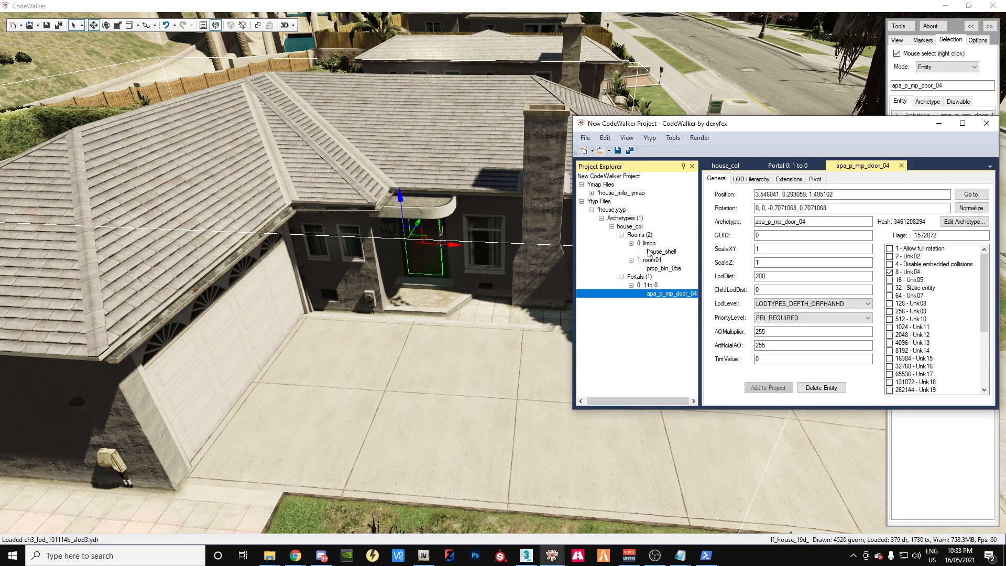
click(650, 260)
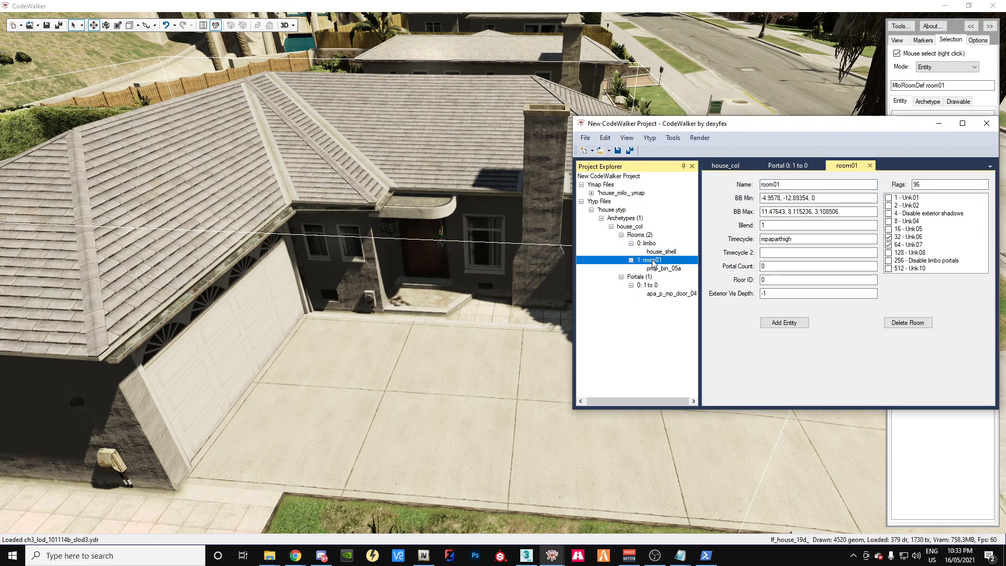
click(763, 267)
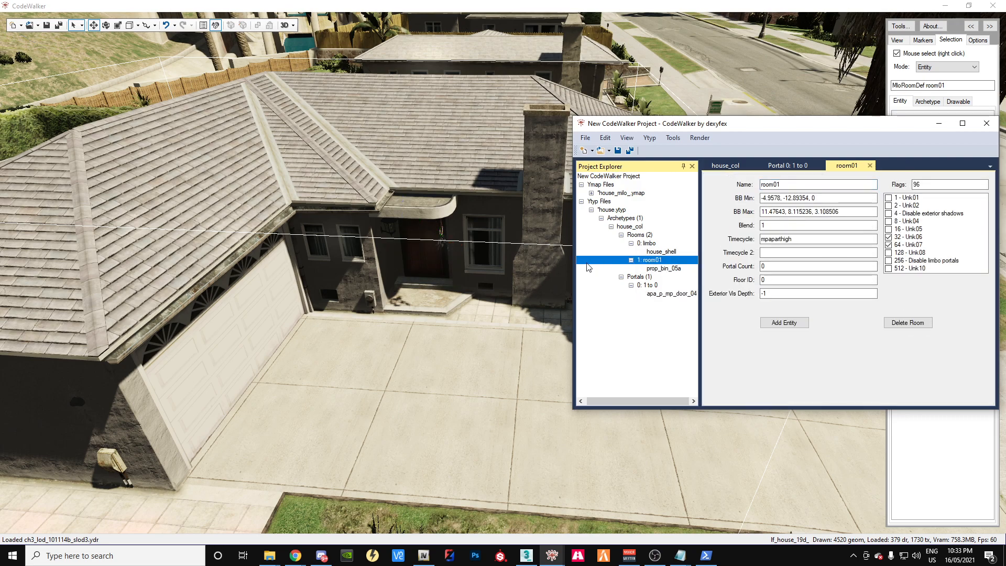
click(775, 266)
drag(776, 267, 735, 276)
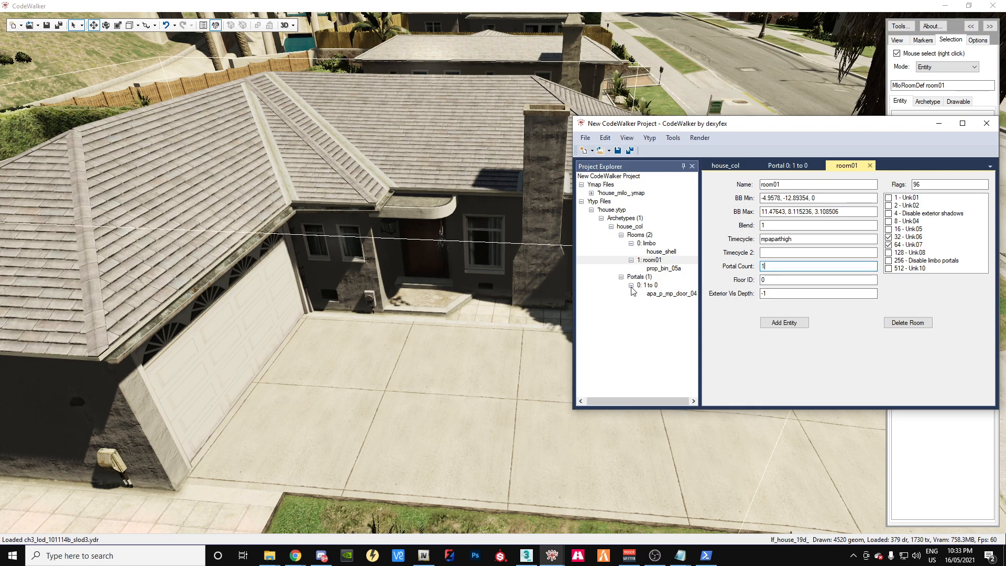
Step: Set the limbo room's portal count to 1
click(648, 245)
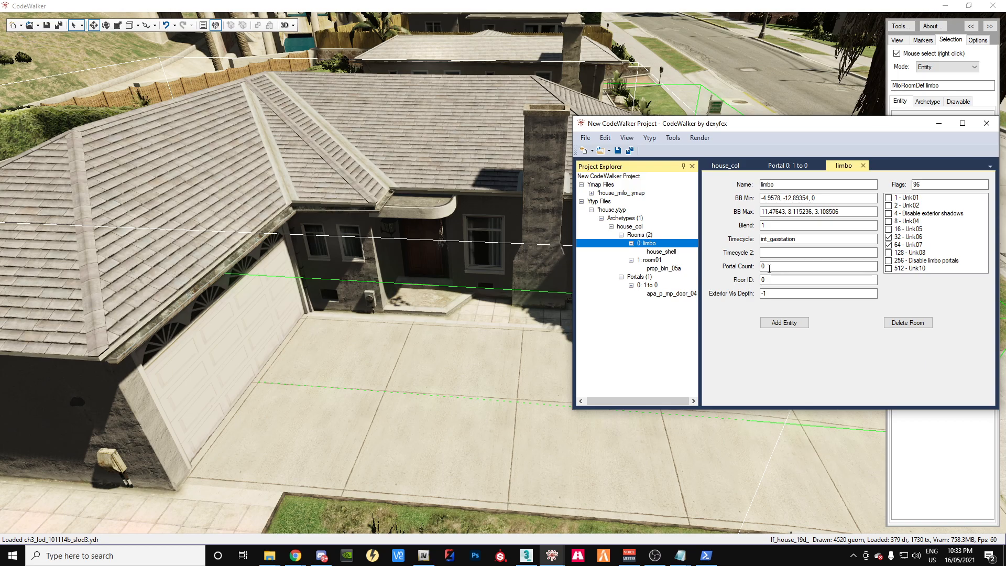
drag(769, 269, 736, 273)
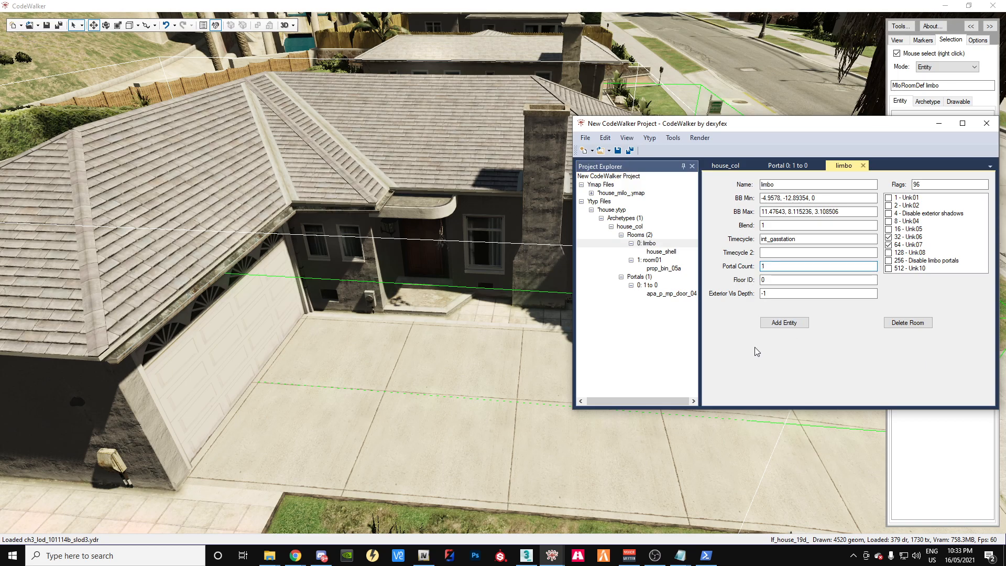
drag(530, 320, 415, 448)
key(w)
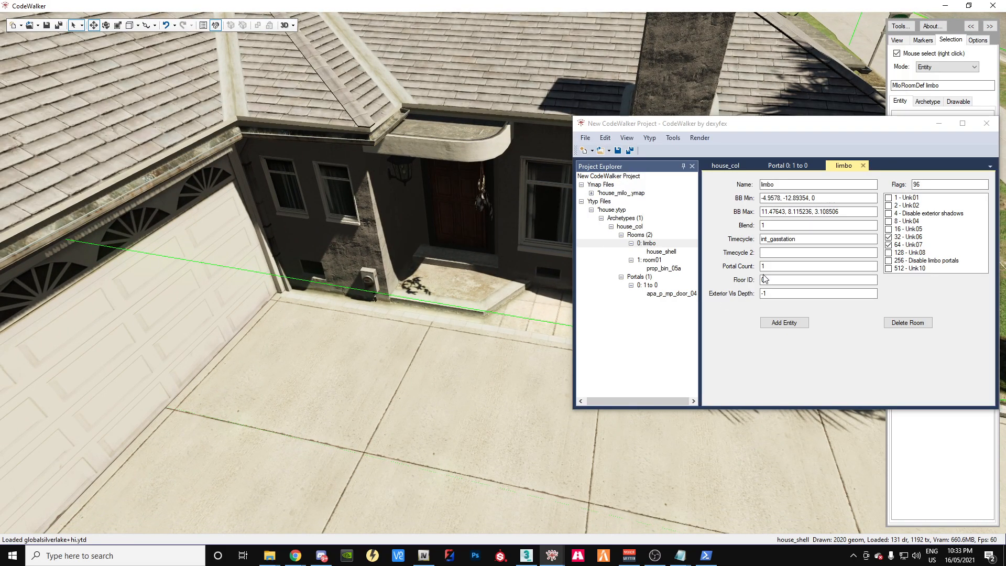
Step: Review the settings of room01 and of the portal from room 1 to room 0
click(654, 261)
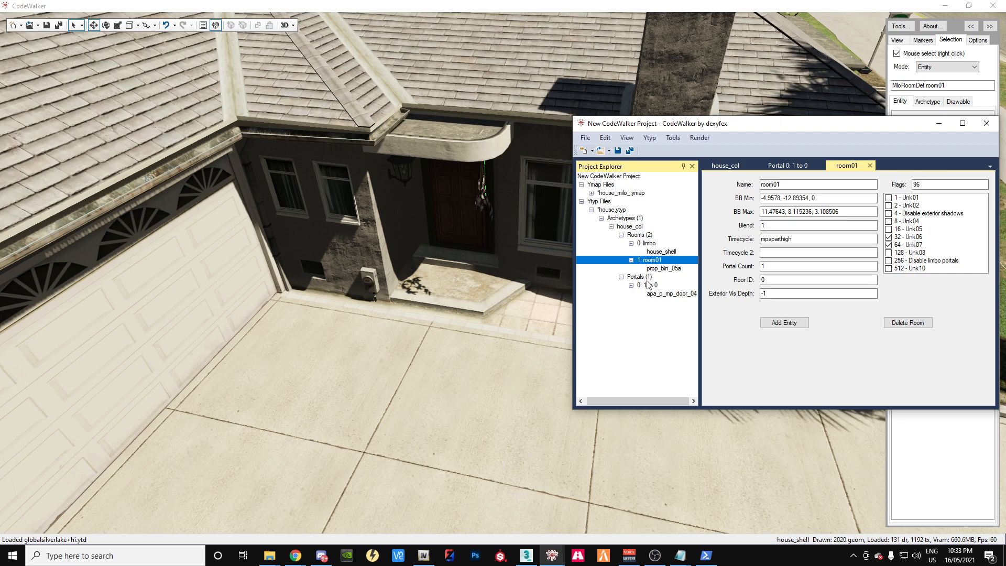
click(639, 277)
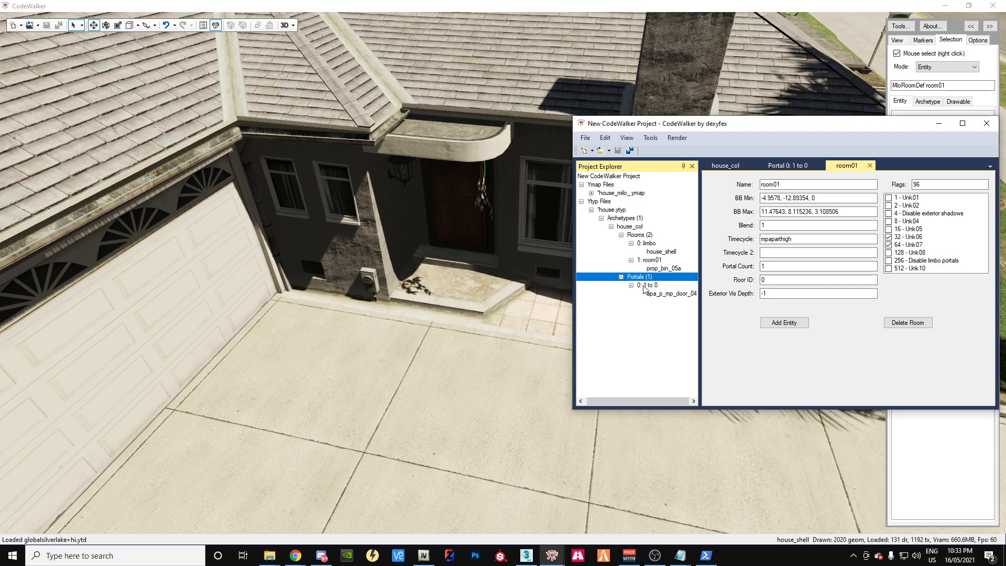
click(646, 286)
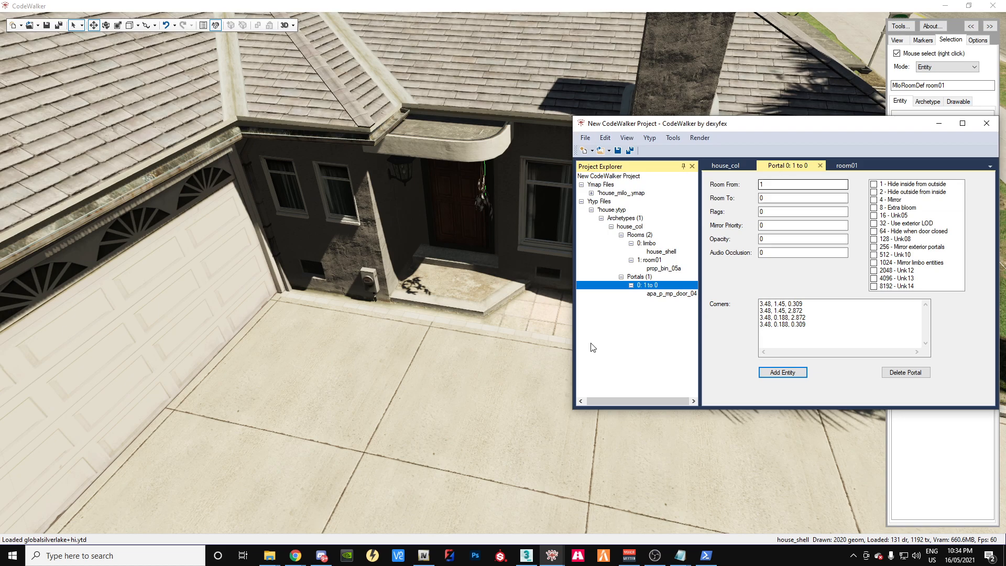
Step: Add a new entity to room01 near the trash bin inside the house
drag(439, 394, 1, 352)
key(w)
key(s)
key(s)
key(w)
key(s)
drag(523, 320, 479, 318)
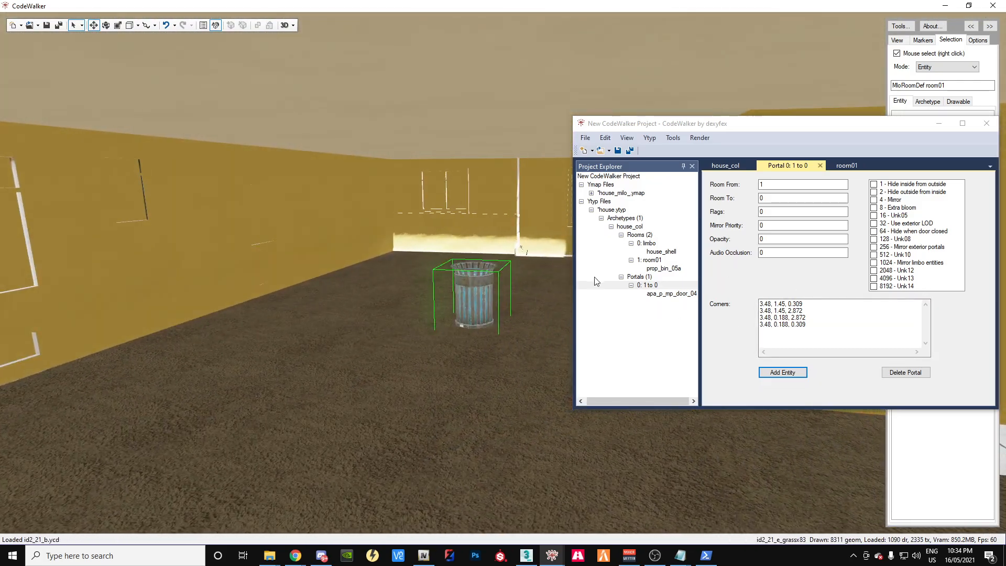
click(653, 261)
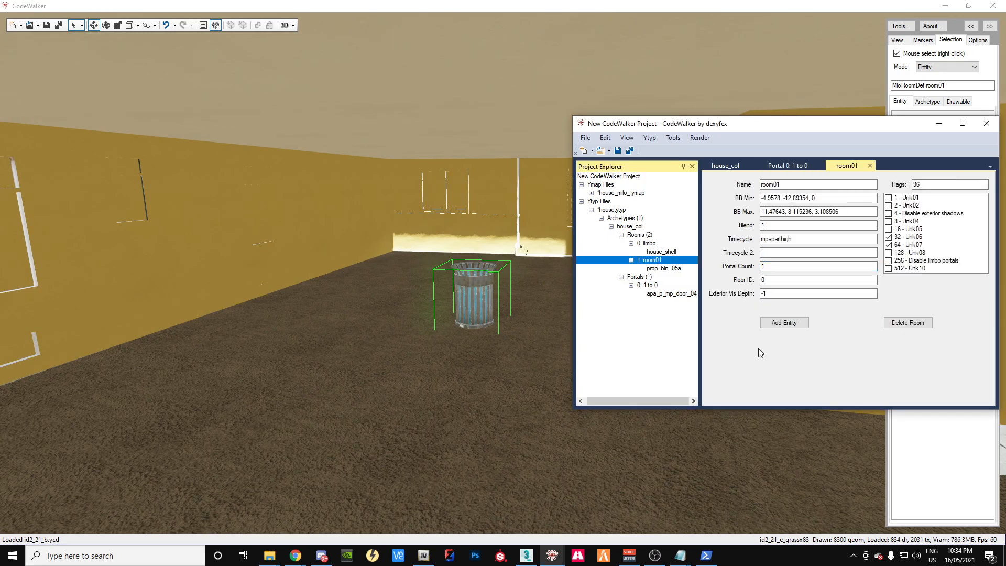
click(784, 323)
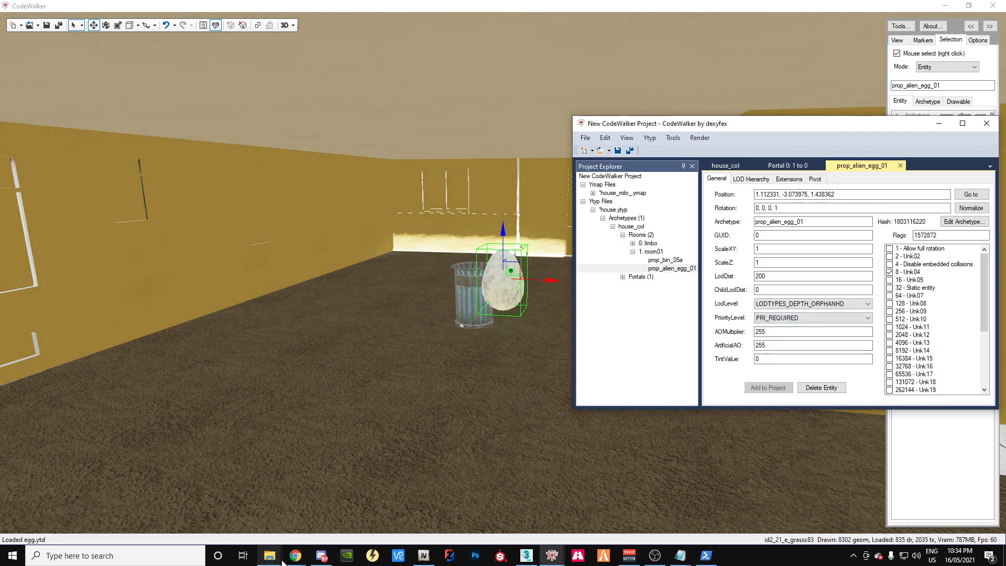
Step: Switch to Chrome, search the GTA V Object Viewer for "dildo" and copy the object name prop_cs_dildo_01
mouse_move(424, 560)
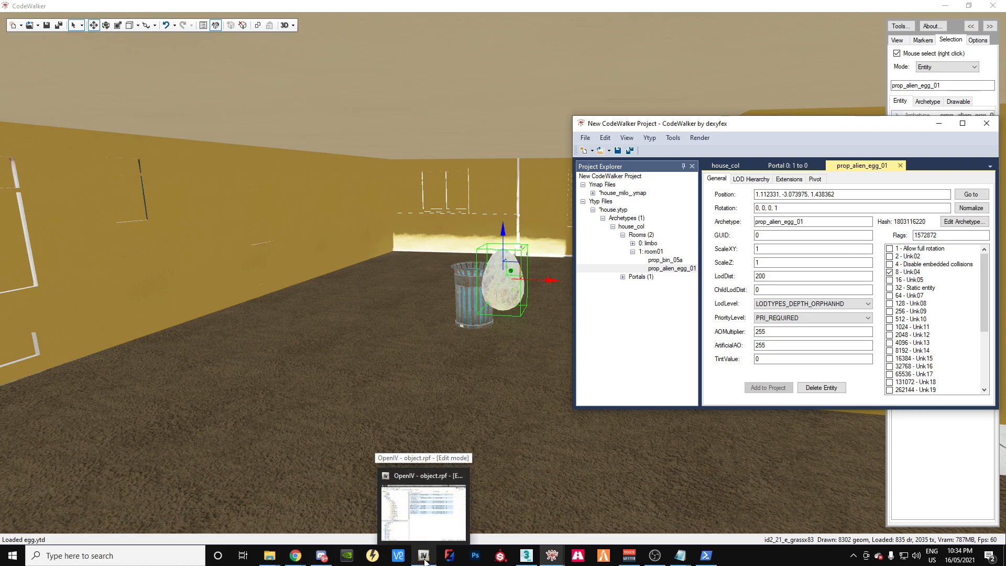
mouse_move(545, 560)
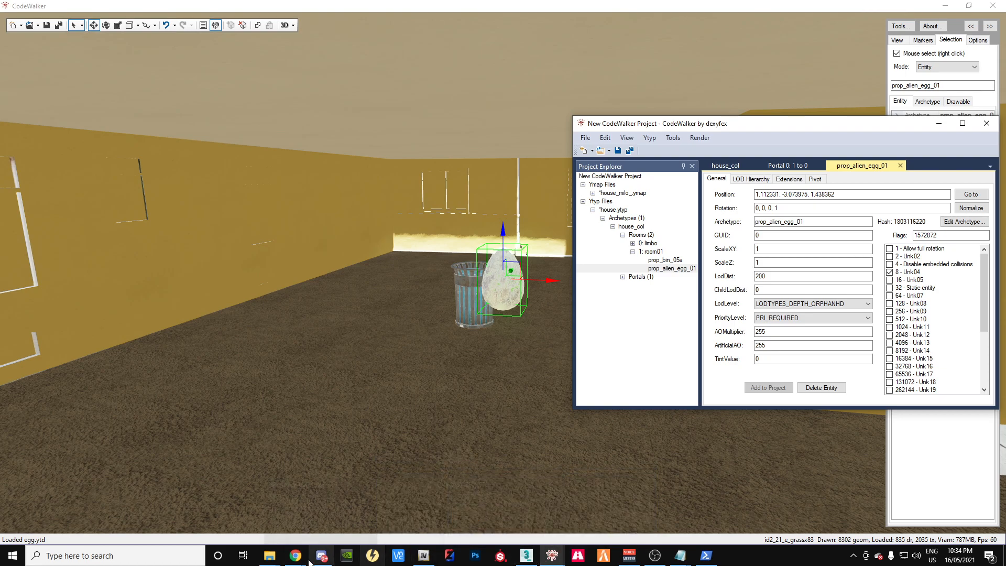
mouse_move(296, 559)
click(352, 530)
scroll(392, 210, up, 6)
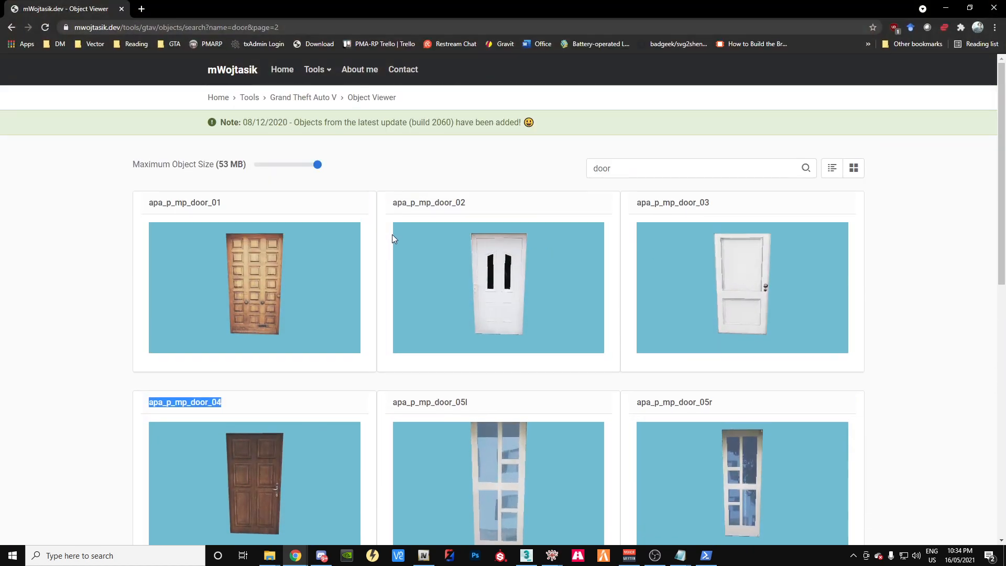
drag(625, 169, 483, 148)
text(dildo)
key(Return)
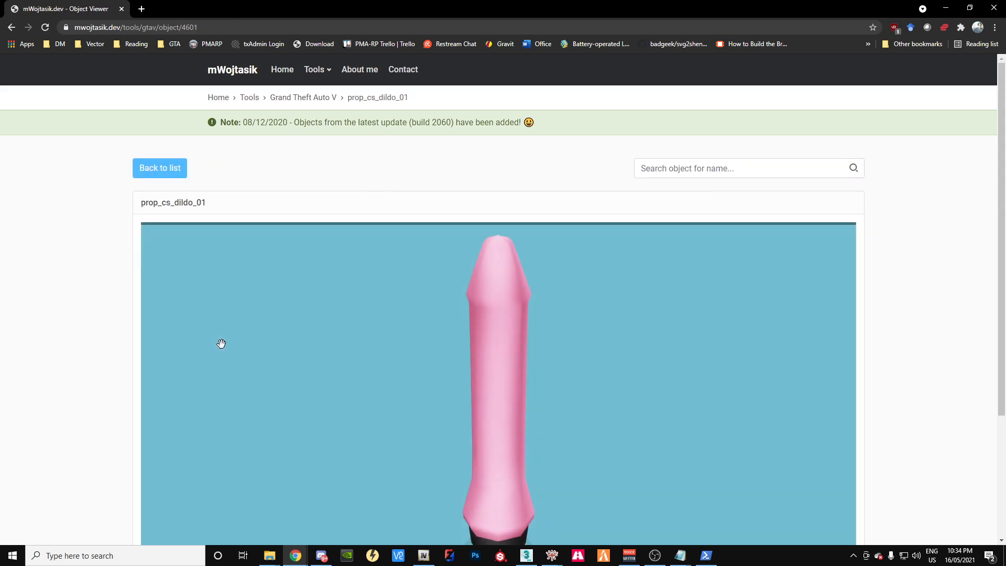
drag(239, 204, 119, 196)
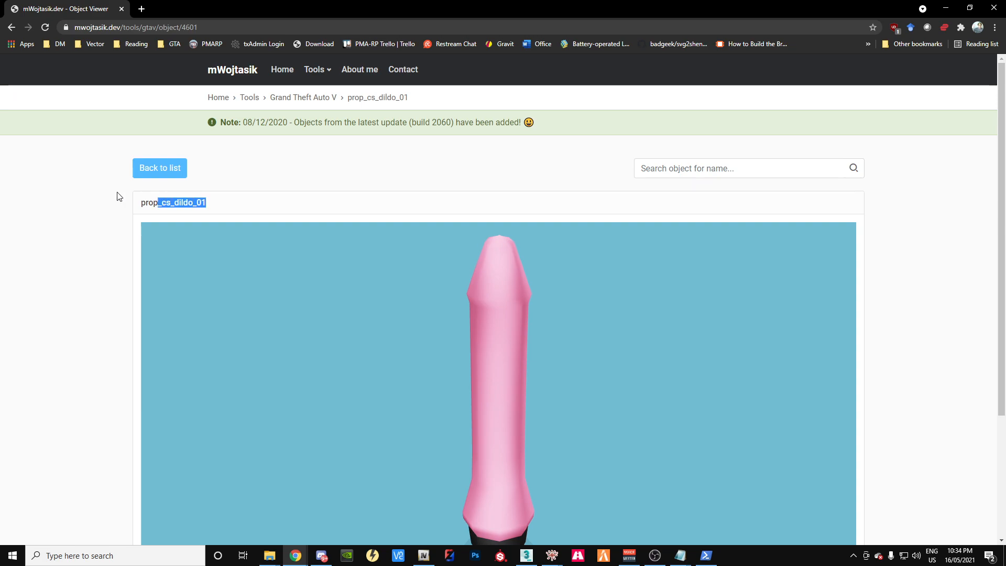
right_click(148, 206)
click(151, 213)
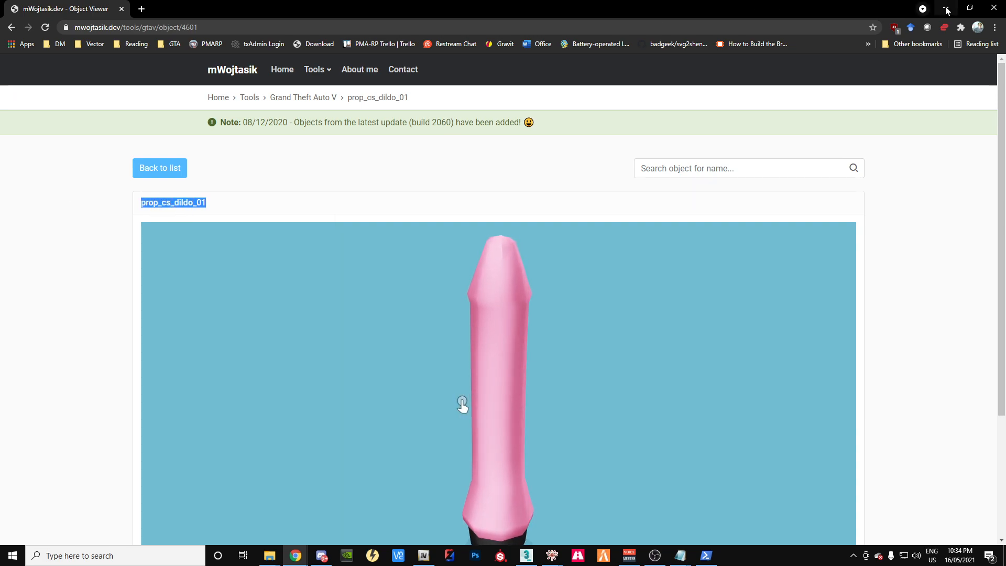
Step: Back in CodeWalker, set the new entity's archetype to prop_cs_dildo_01 and lower it to Z about 0.045
click(947, 10)
drag(737, 219, 674, 239)
key(ctrl+v)
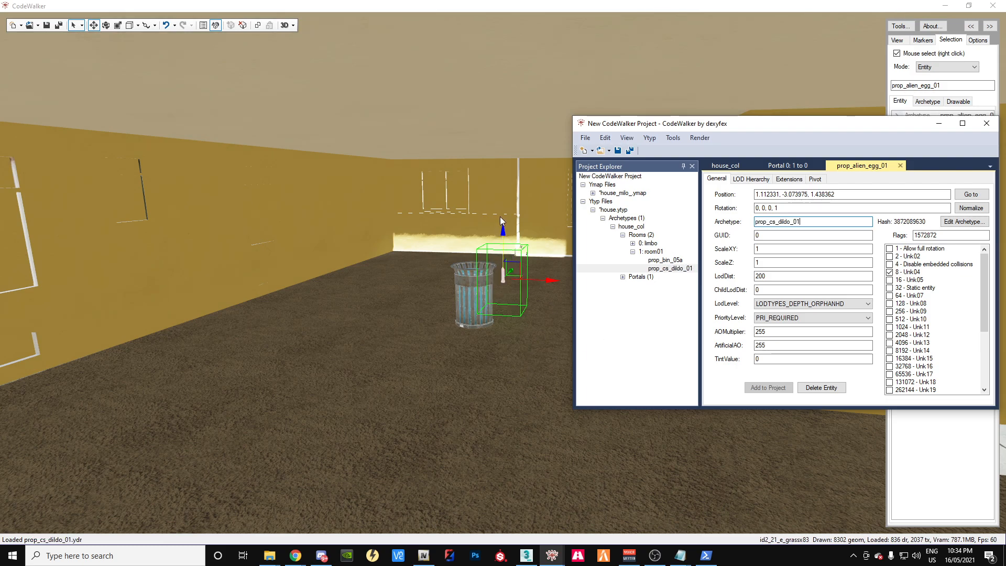
drag(502, 224, 499, 362)
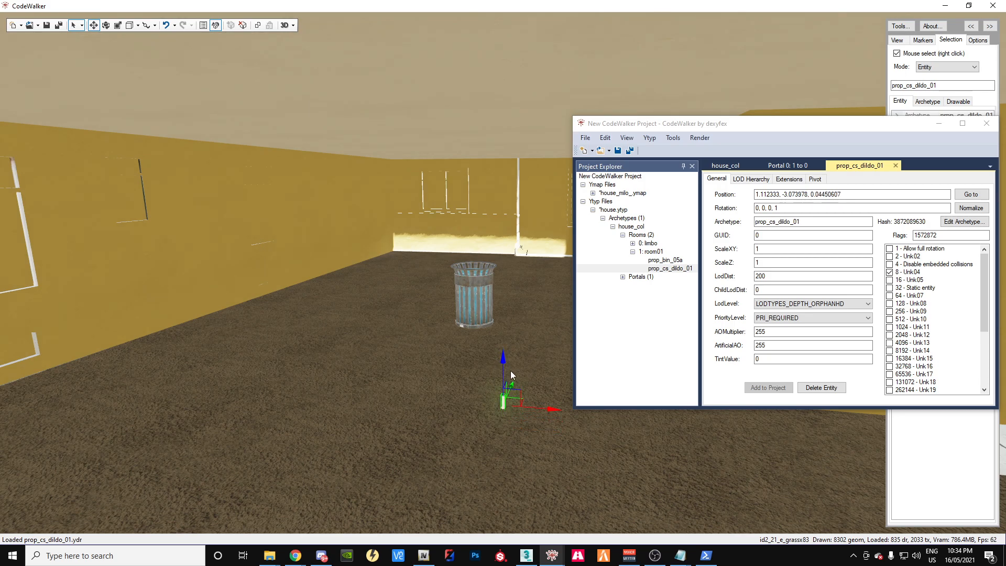
Step: Save all project files and select house.ytyp
click(619, 151)
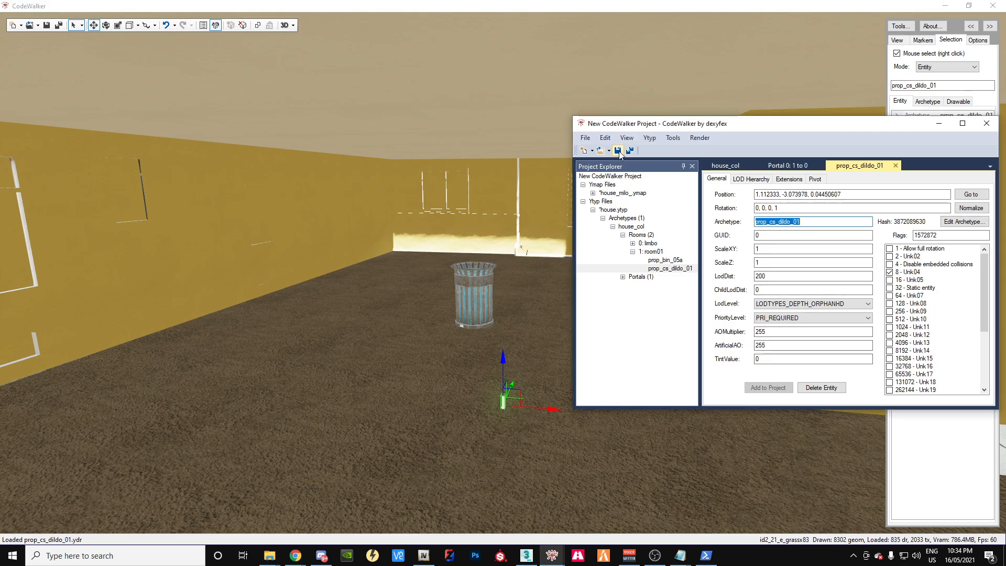
click(630, 151)
click(622, 210)
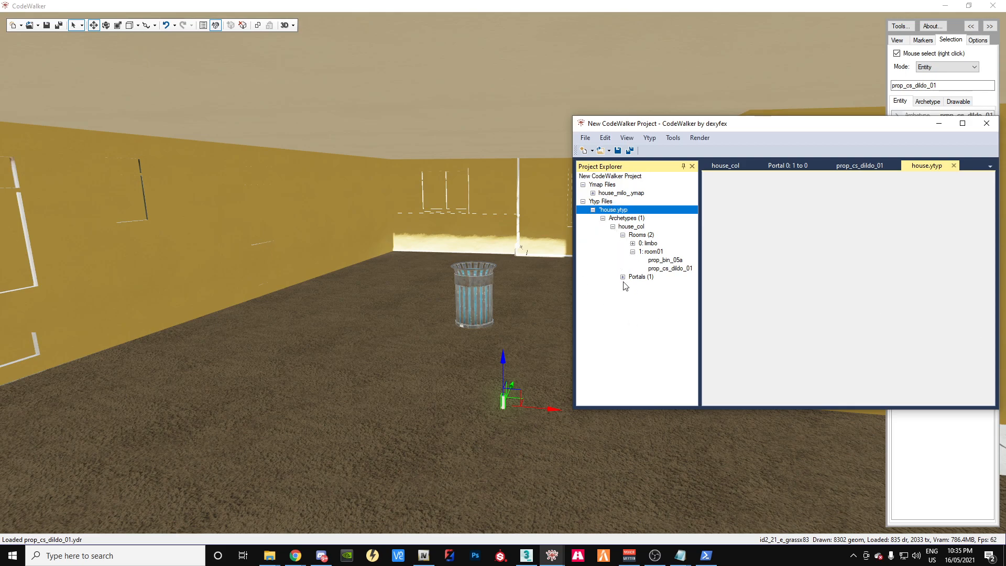
Step: Expand the contents of the limbo room and room01 and open room01's settings
click(633, 252)
click(633, 243)
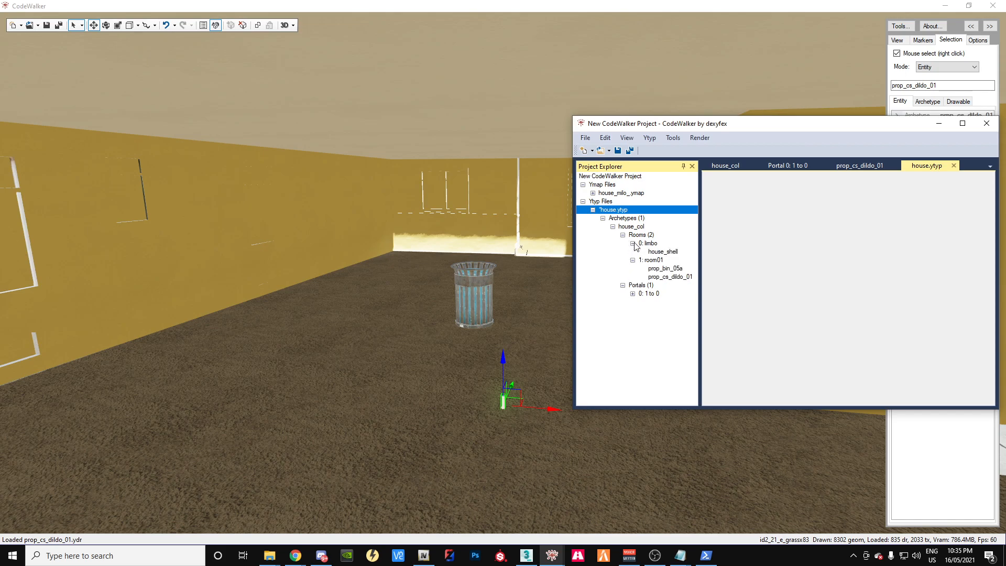
click(656, 261)
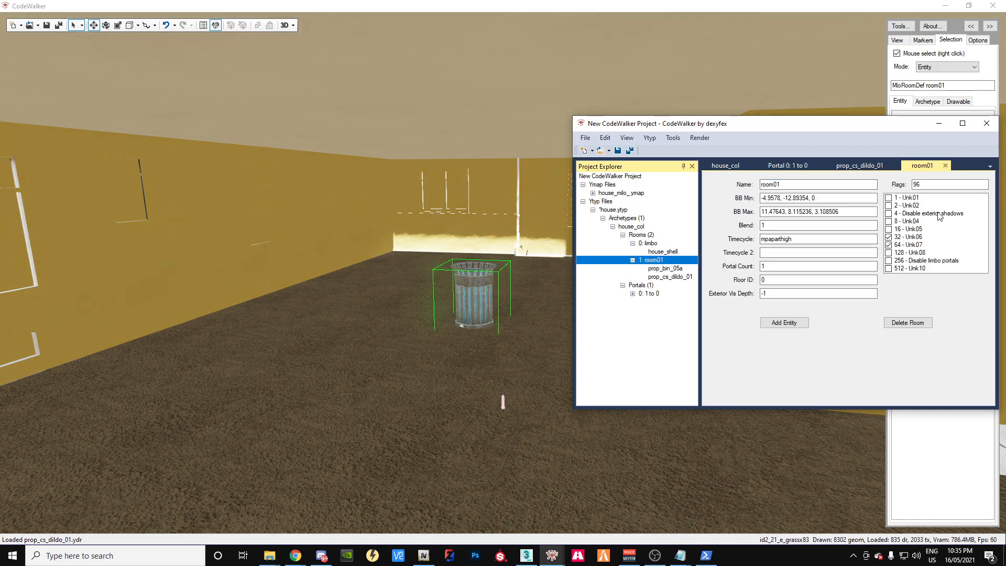
Step: Look up the MLO room flags and their example values on the flags reference page in Chrome
drag(1005, 170, 397, 2)
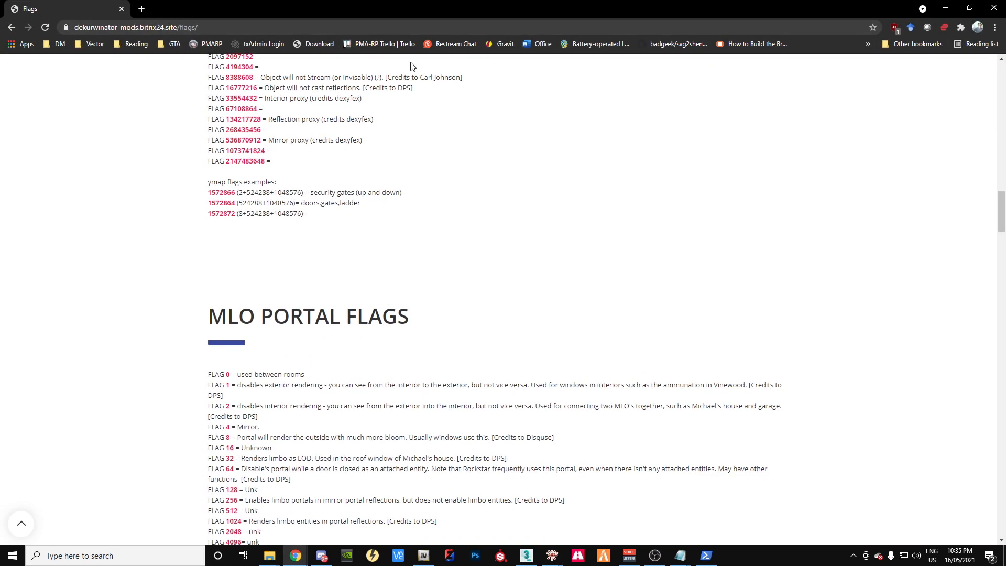
scroll(183, 348, up, 15)
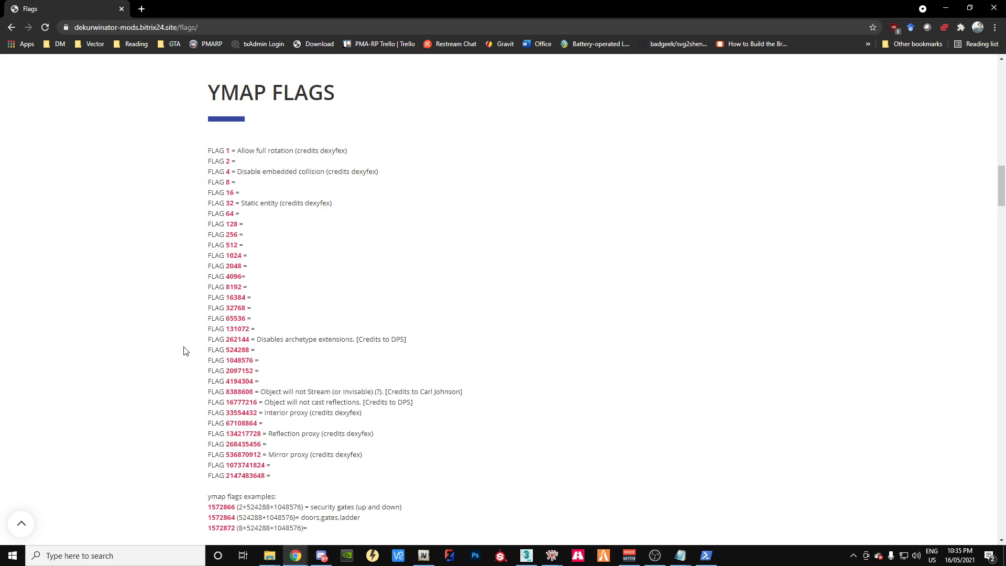
scroll(186, 355, up, 20)
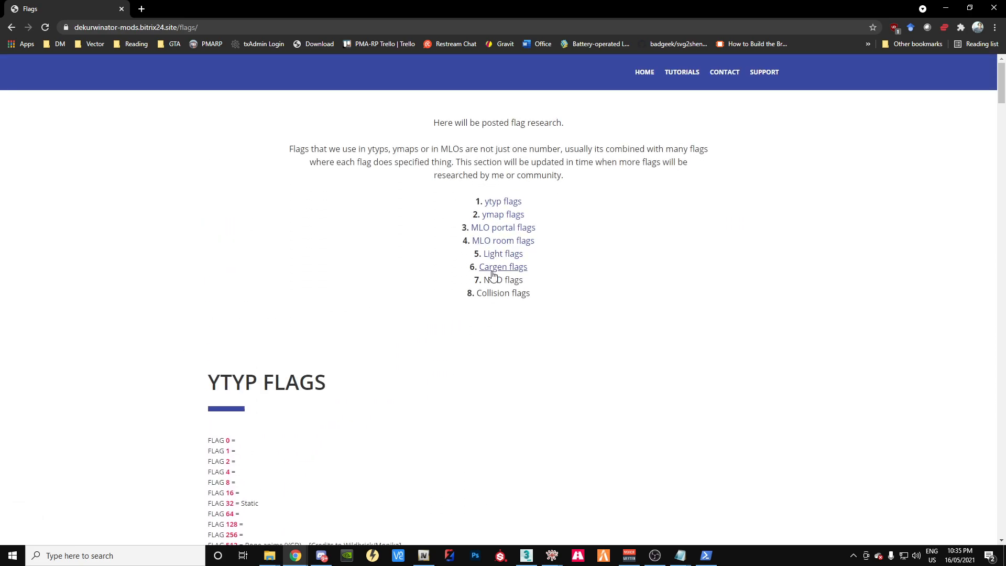
click(493, 242)
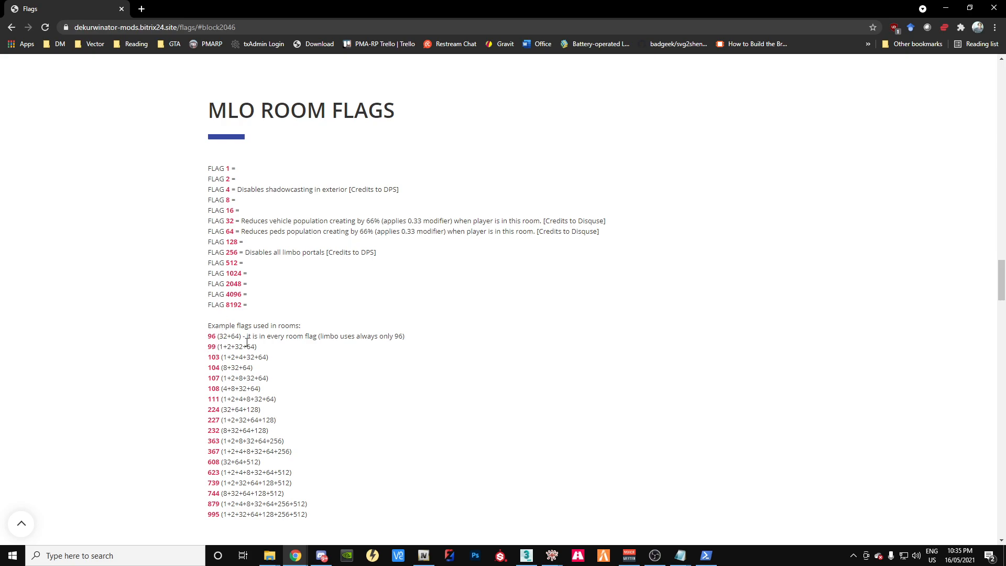
scroll(306, 348, down, 2)
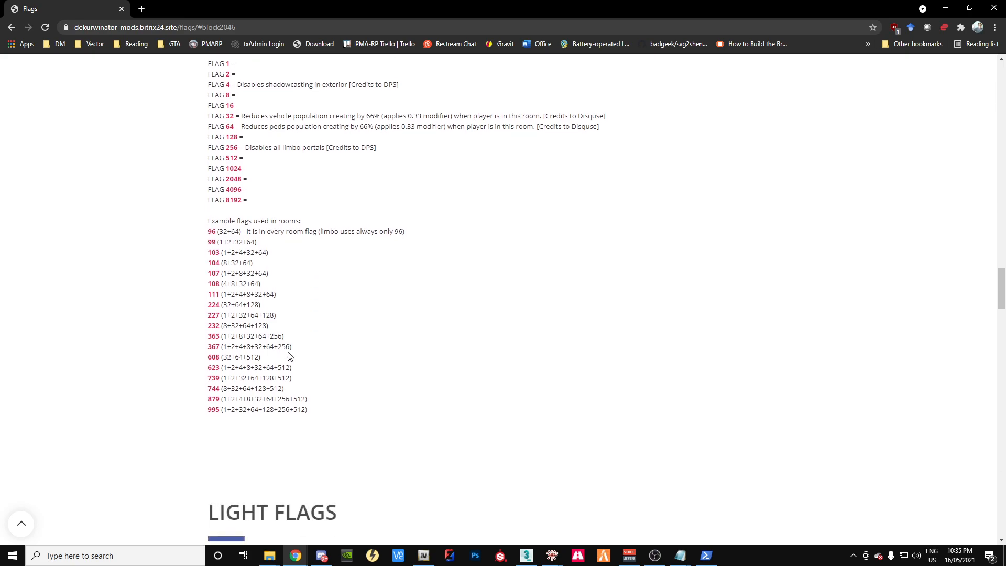
scroll(314, 317, up, 1)
click(949, 9)
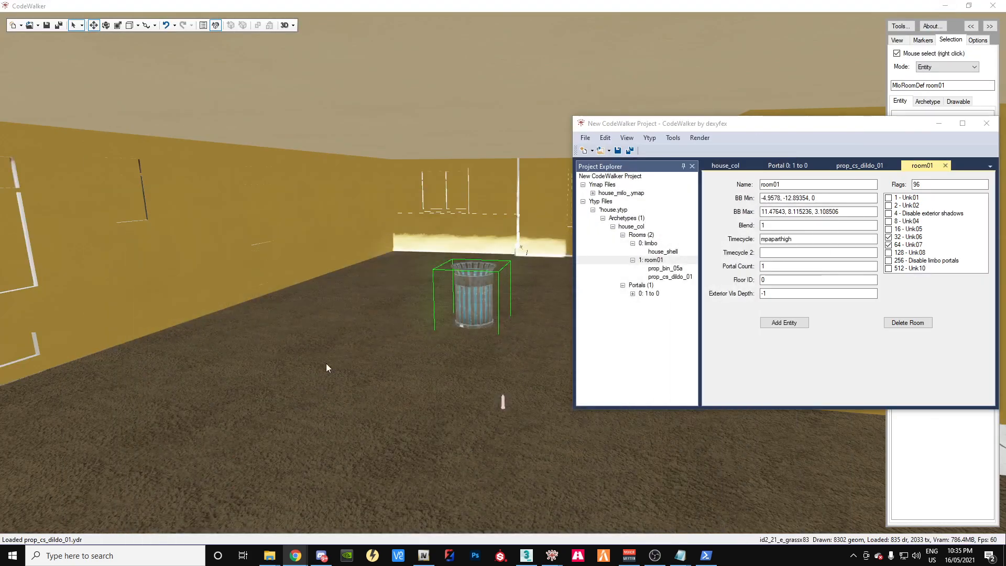
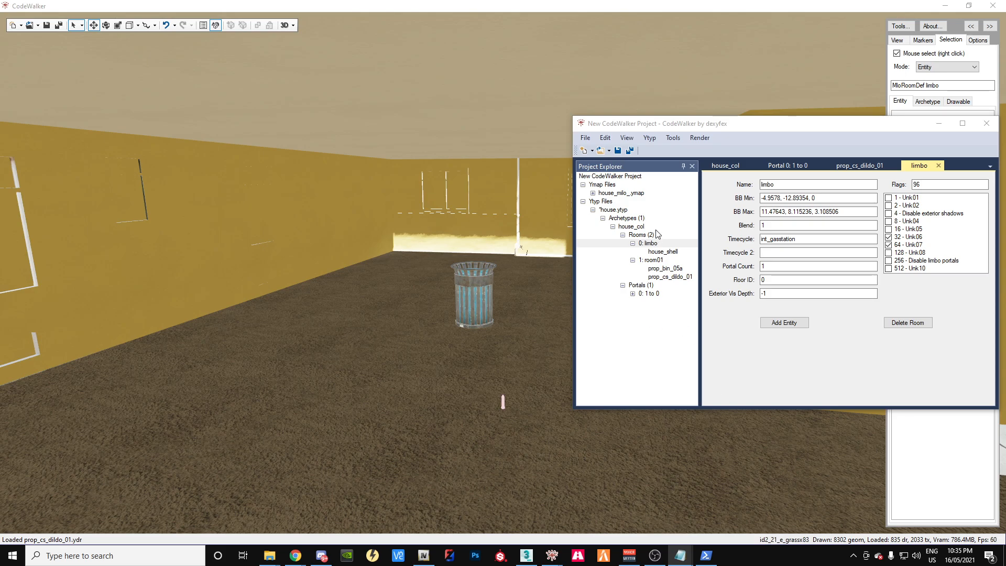
click(624, 287)
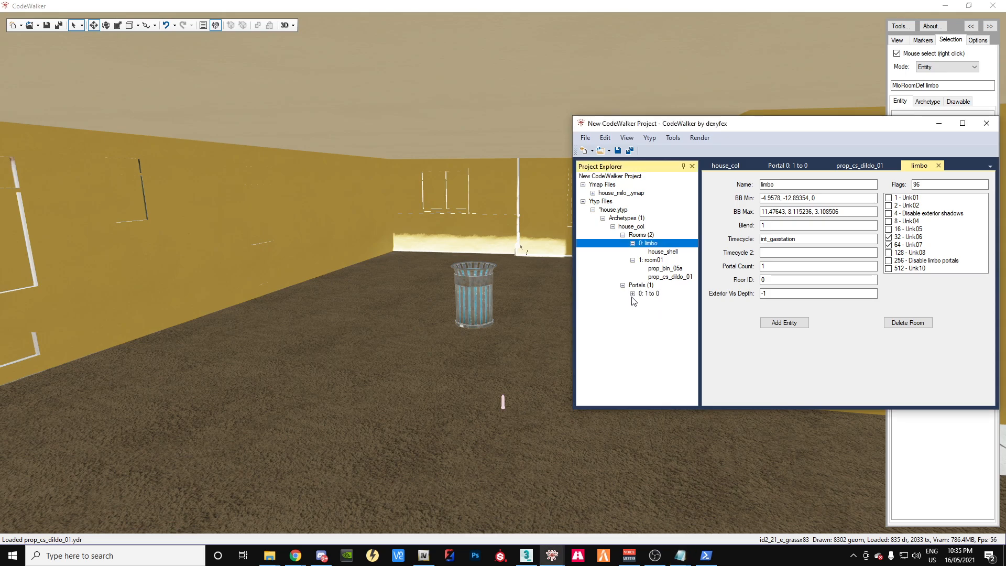
Step: Expand portal 0's contents and compare the timecycle settings of the limbo room and room01
click(632, 294)
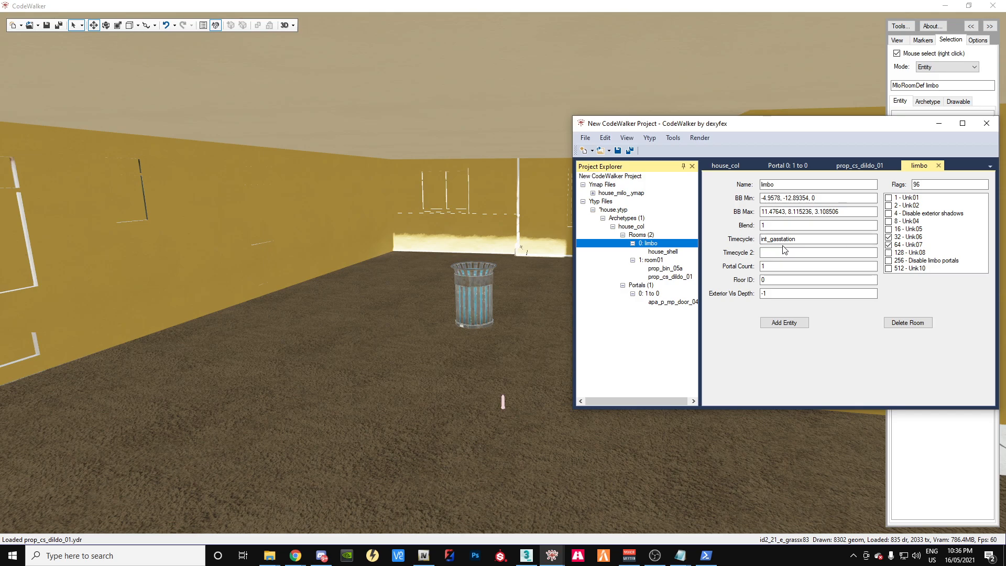
click(652, 260)
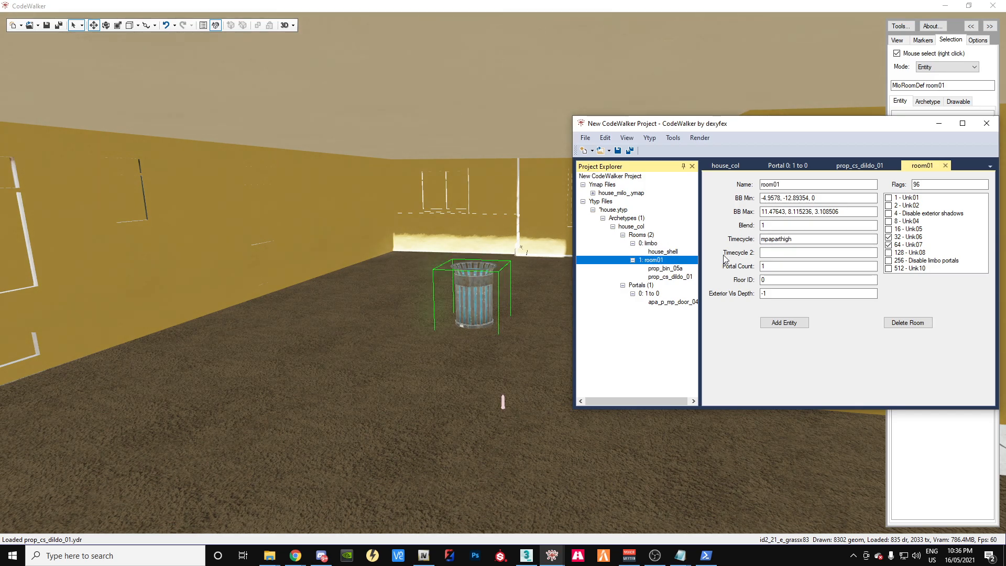
double_click(778, 239)
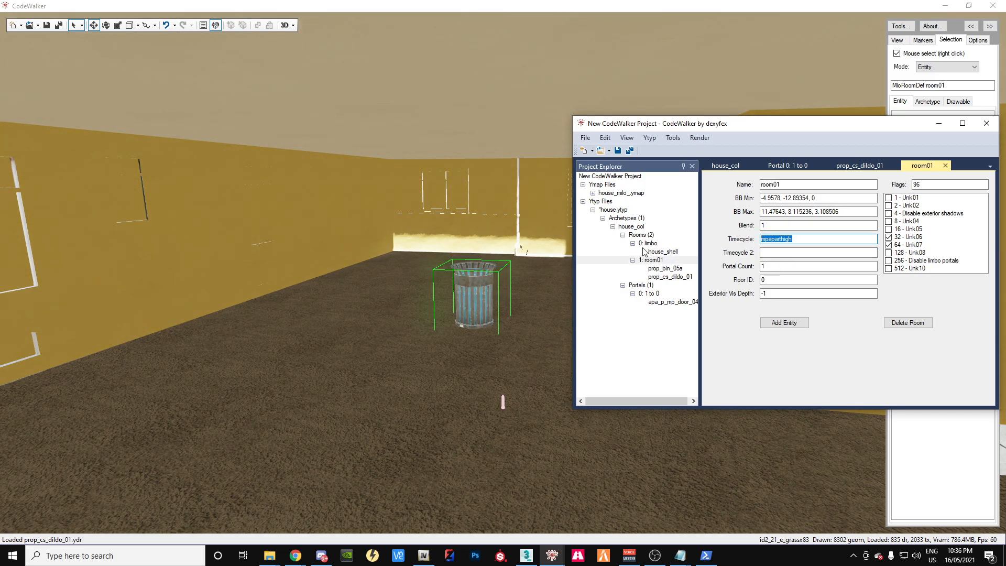
click(648, 244)
click(652, 260)
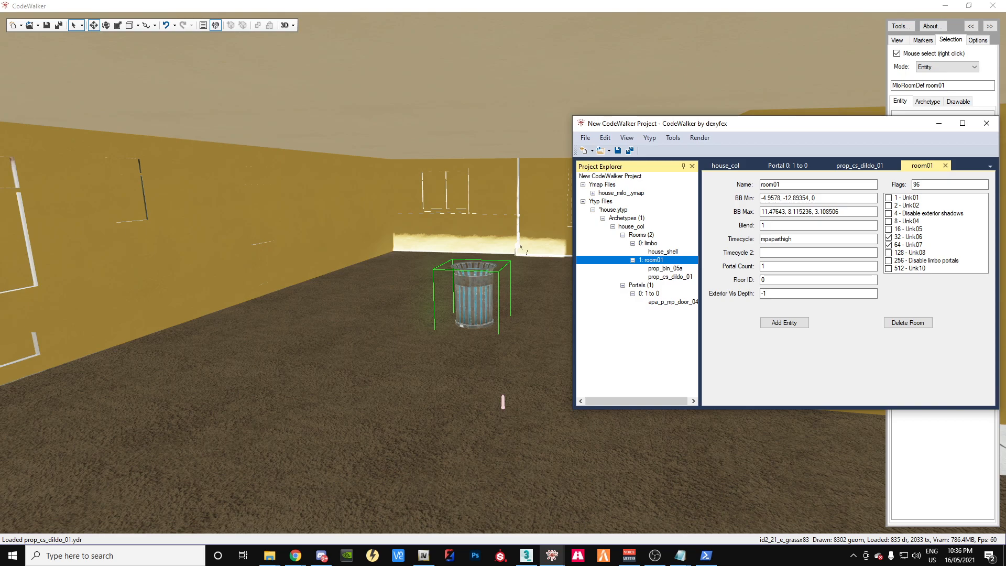
drag(743, 127, 734, 139)
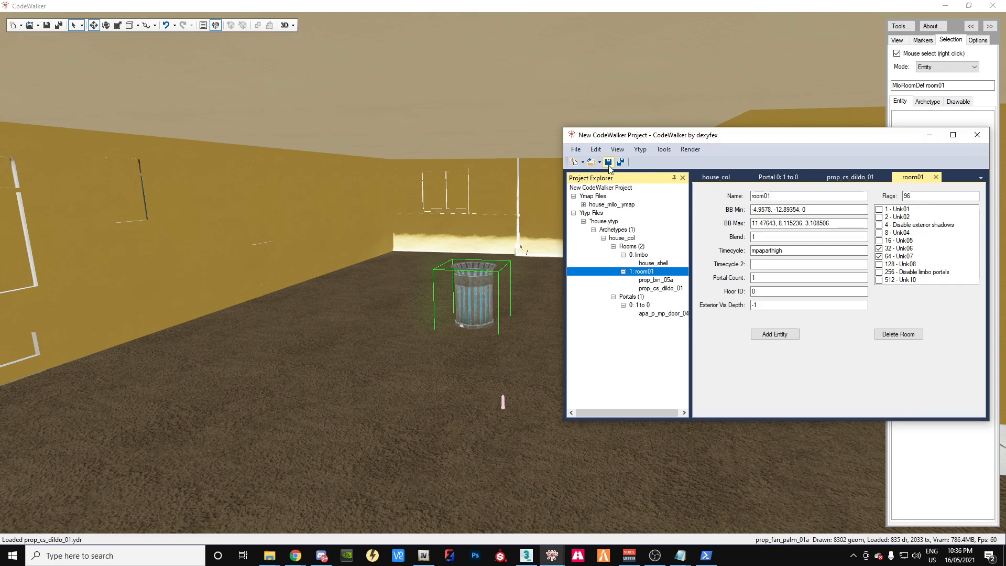
Step: Select house.ytyp in the project and close all open editor pages, including prop_cs_dildo_01, Portal 0 and house_col
click(608, 221)
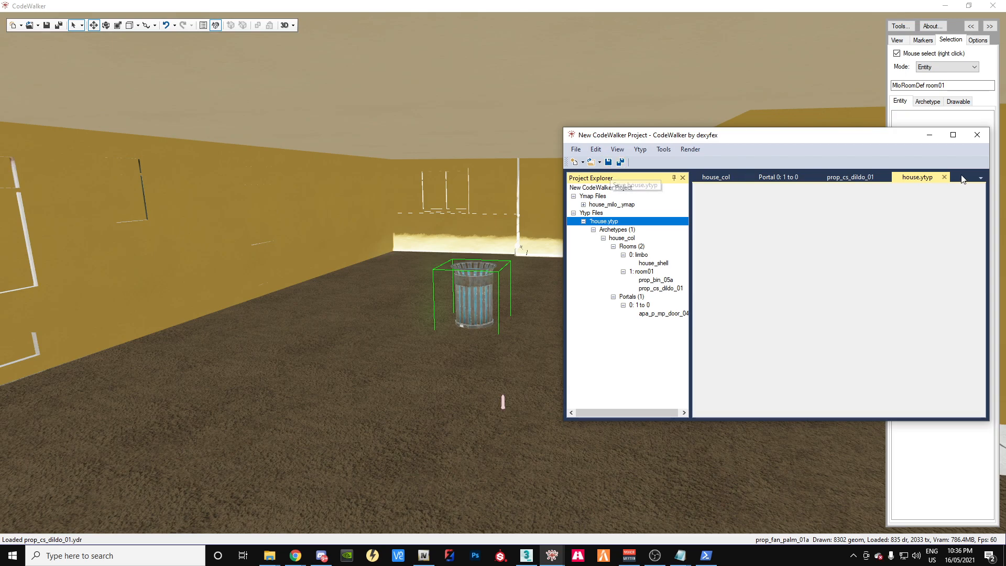
click(945, 177)
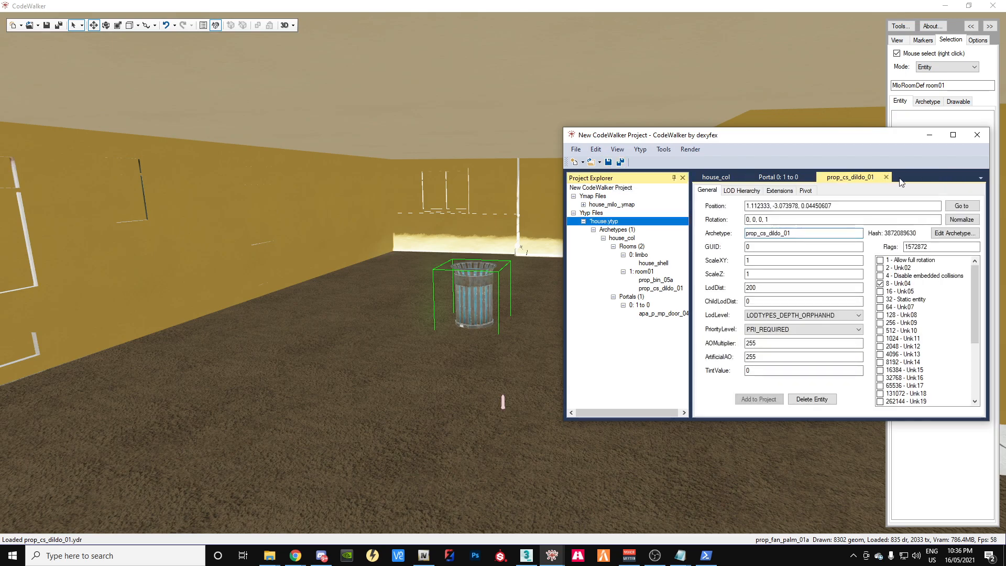
click(887, 177)
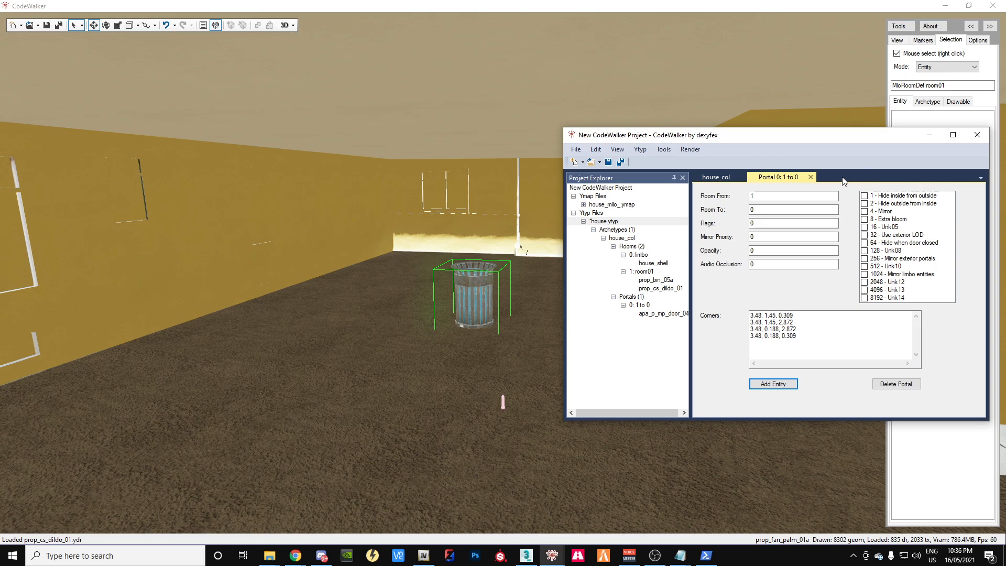
click(813, 178)
click(744, 178)
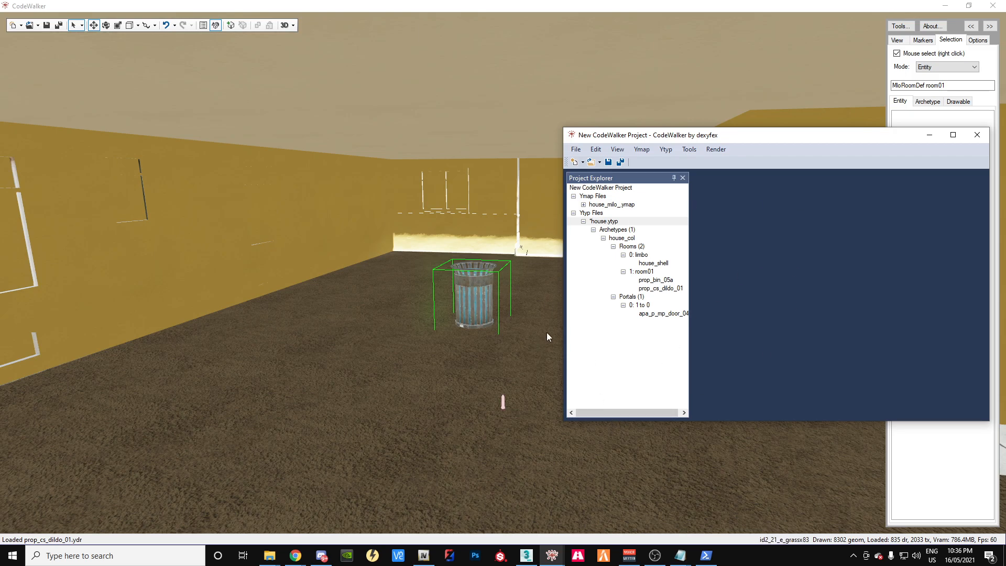
Step: Close the current project, saving house_milo_.ymap
click(576, 150)
click(603, 187)
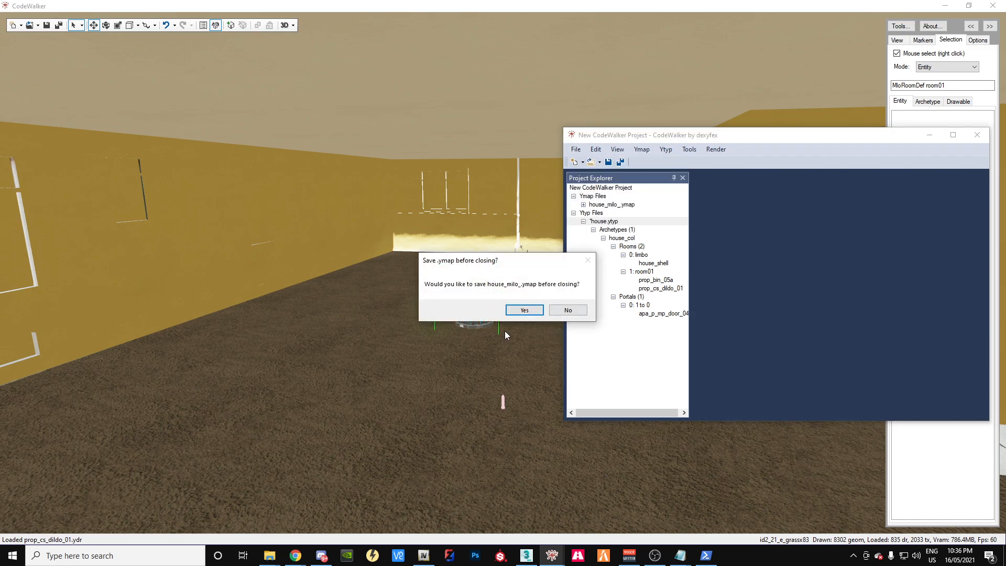
click(525, 310)
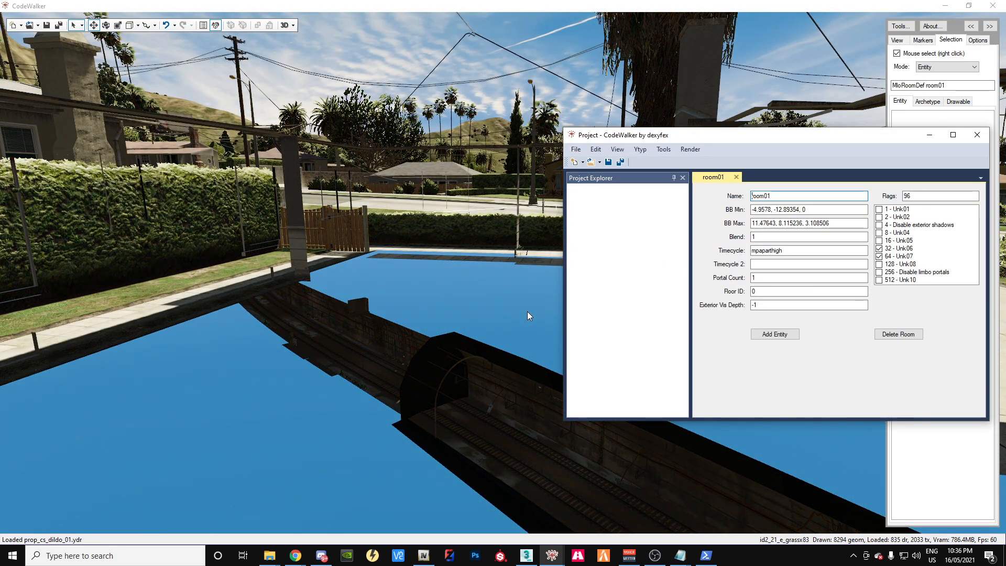
Step: Reopen the saved house project file
click(577, 149)
mouse_move(593, 173)
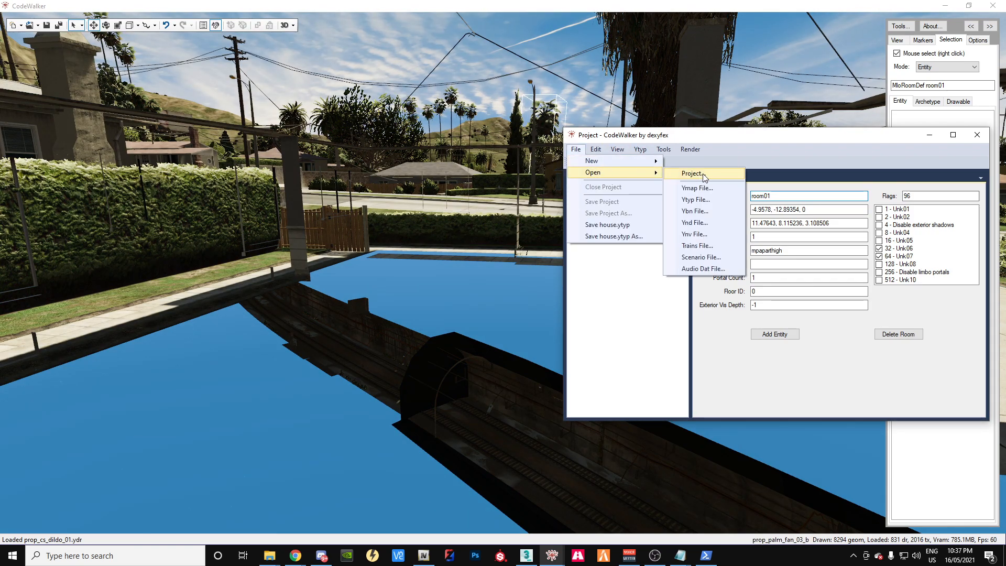
click(686, 173)
drag(755, 155, 578, 135)
click(484, 149)
click(449, 244)
double_click(449, 243)
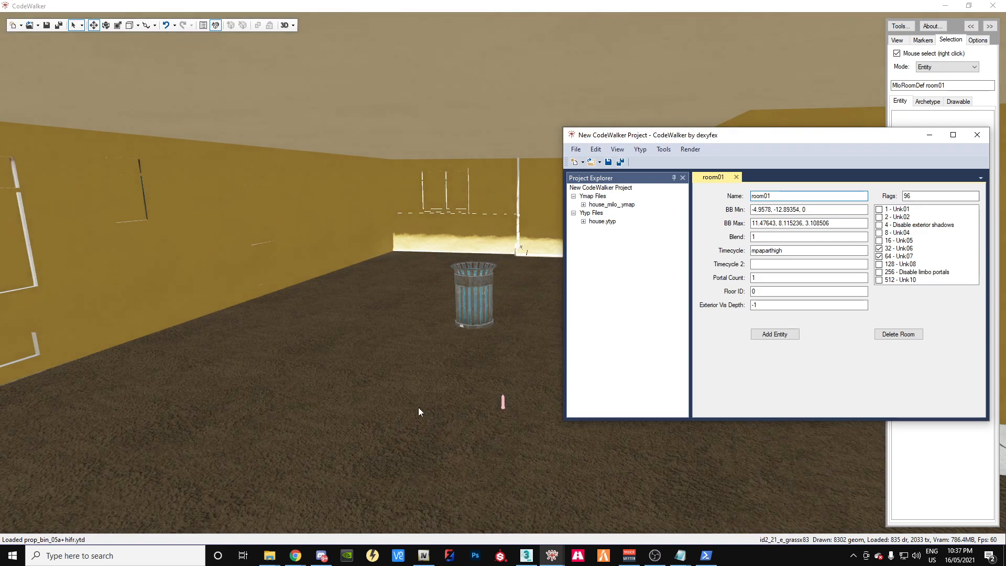
Step: Open the Manifest Generator for the reopened project and review the dependencies in the manifest XML
click(664, 150)
click(675, 162)
drag(745, 139, 529, 100)
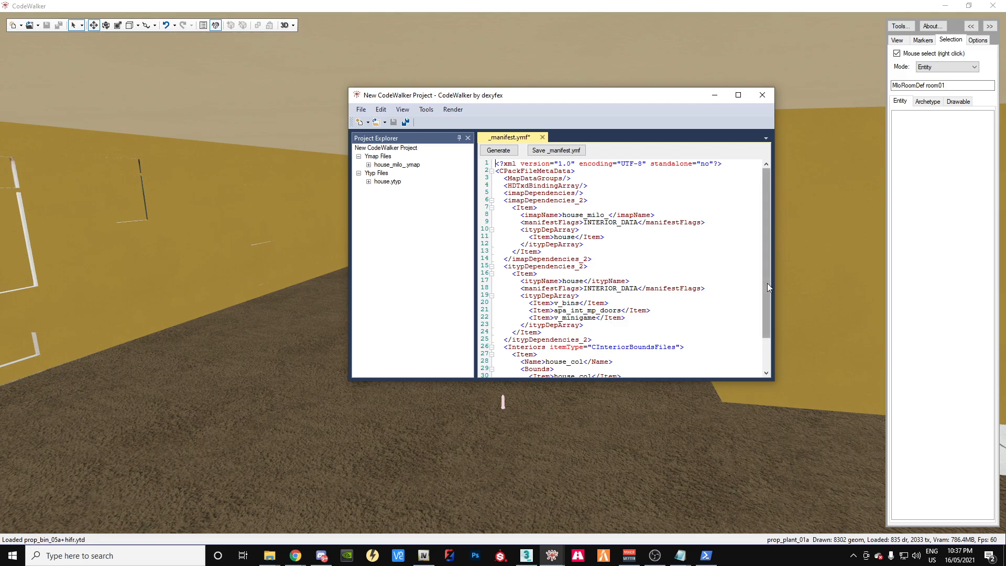
drag(767, 284, 763, 306)
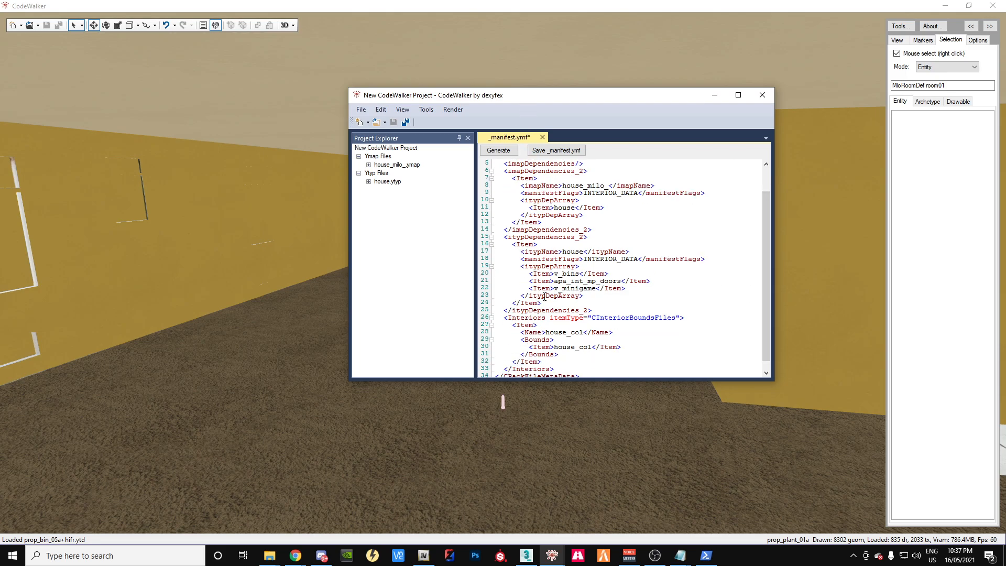
Step: Expand house.ytyp down to the house_col rooms, portals and room01's entities
click(368, 181)
click(378, 189)
click(388, 198)
click(398, 206)
click(398, 232)
click(408, 224)
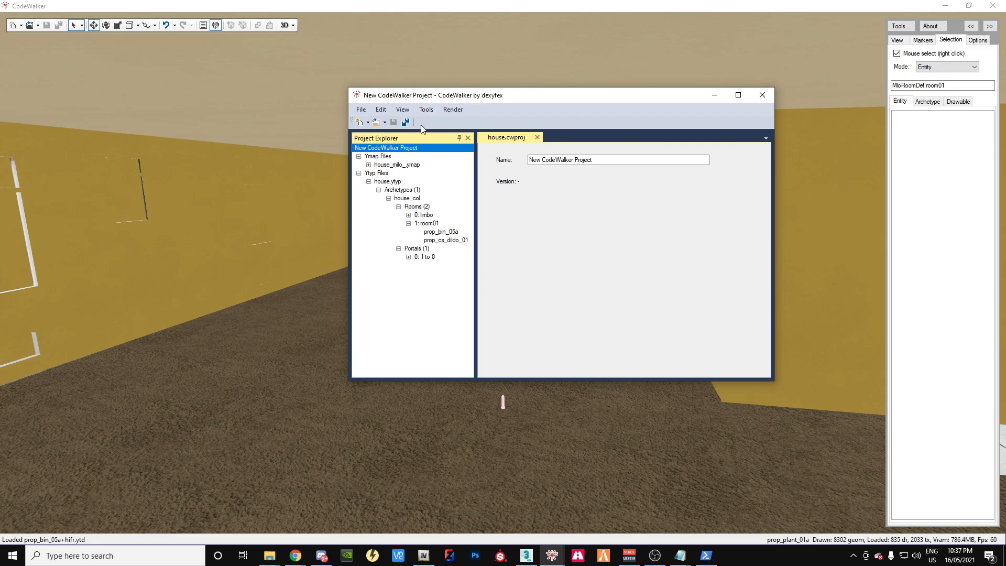
Step: Reopen the Manifest Generator and regenerate the _manifest.ymf content
click(432, 111)
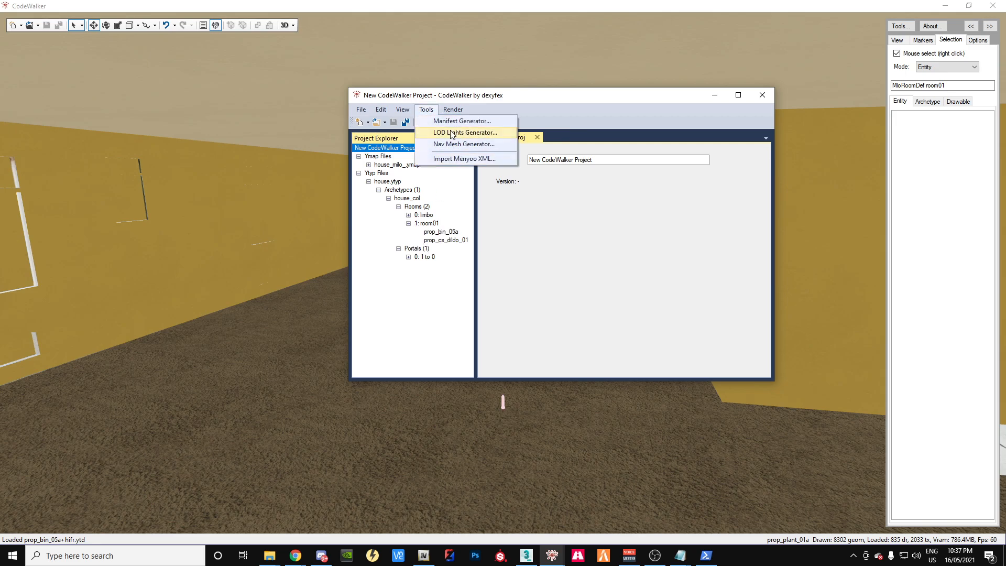
click(452, 124)
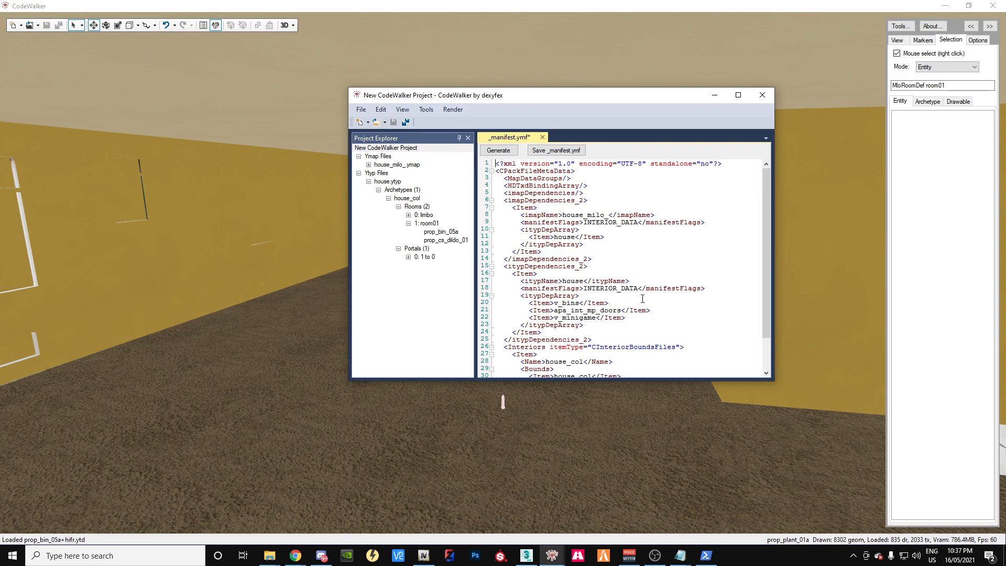
scroll(639, 301, down, 2)
scroll(569, 331, up, 2)
click(499, 151)
Step: Copy the dependency name v_minigame from the manifest and search for it in the mWojtasik object viewer in Chrome
drag(555, 318, 596, 318)
key(ctrl+c)
click(423, 556)
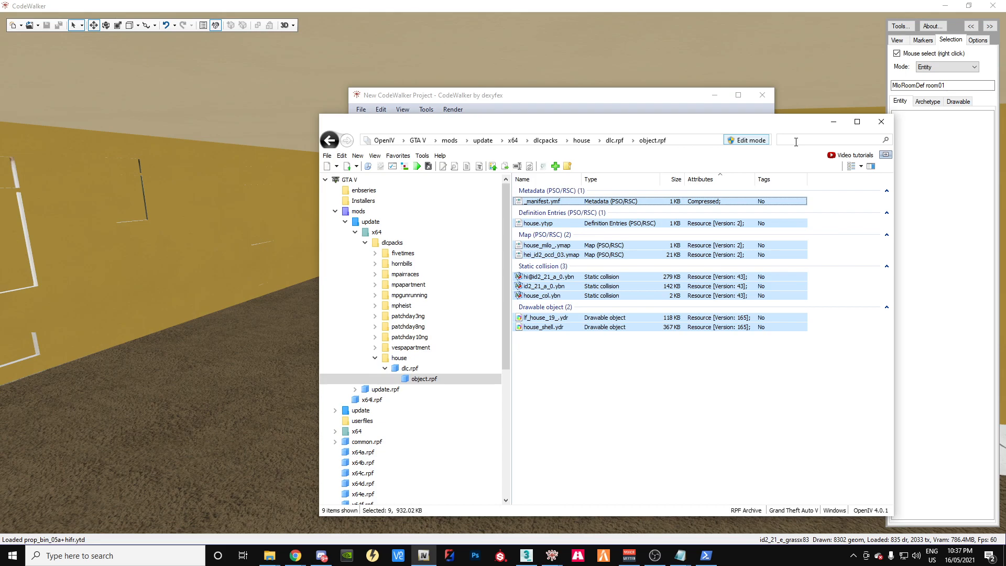
click(296, 556)
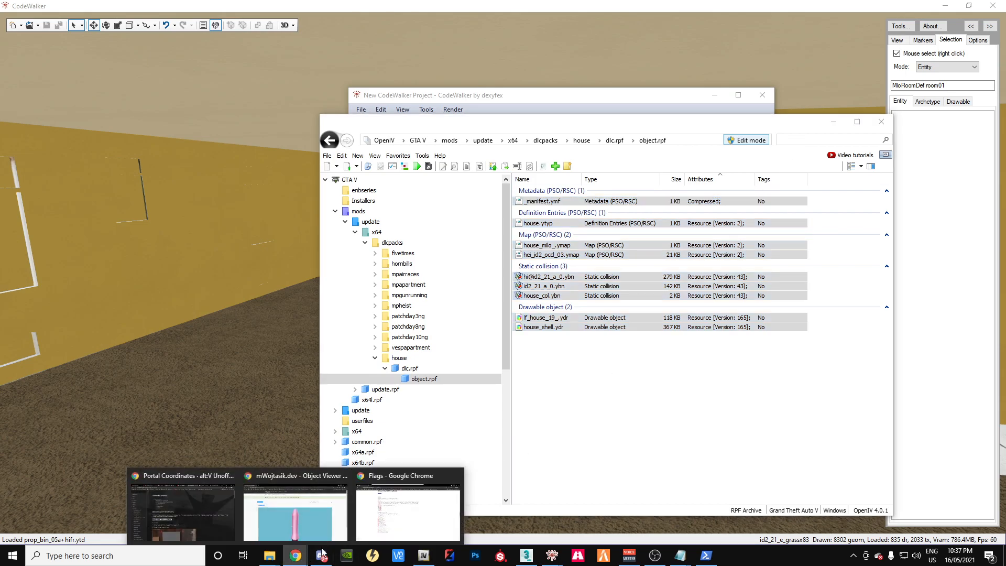
click(295, 511)
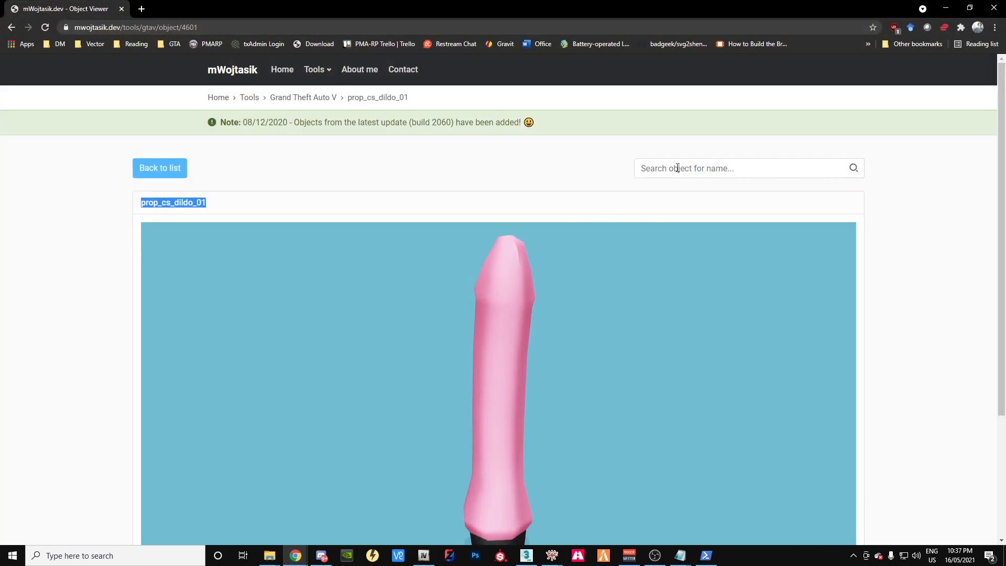
click(677, 168)
key(ctrl+v)
key(Return)
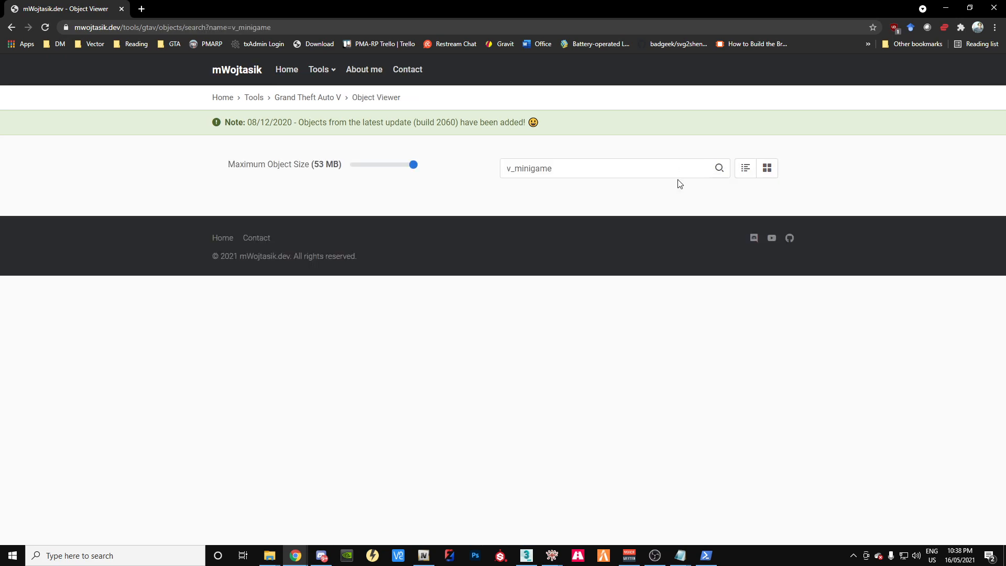
click(946, 8)
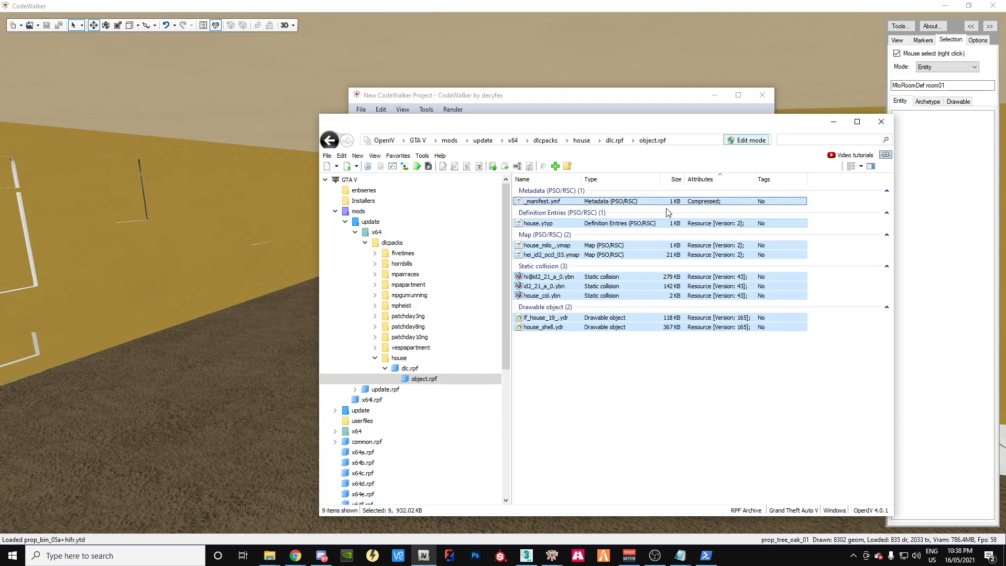
Step: Back in CodeWalker, save the manifest as _manifest.ymf in the house\final folder, overwriting the existing file
click(581, 96)
click(540, 152)
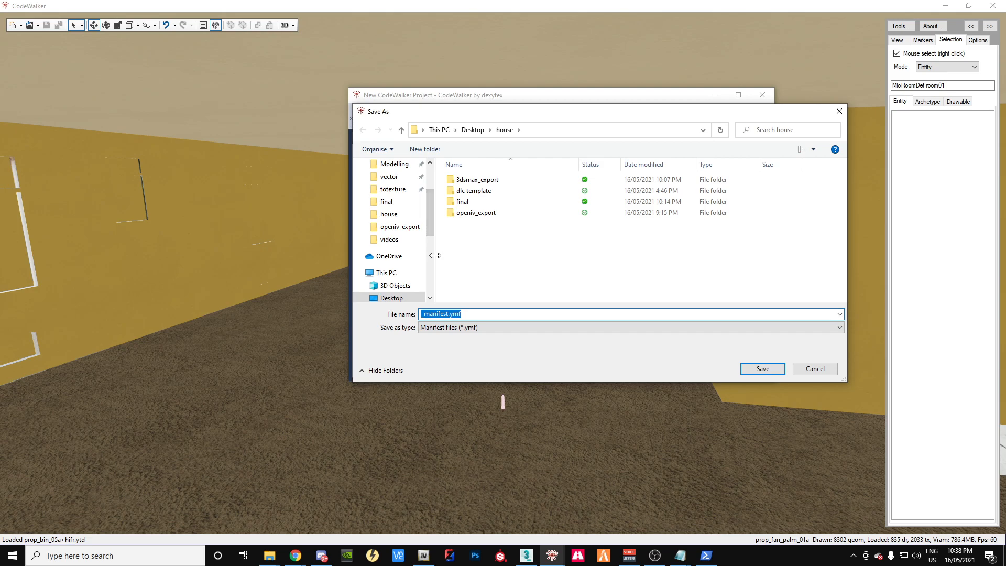
double_click(466, 203)
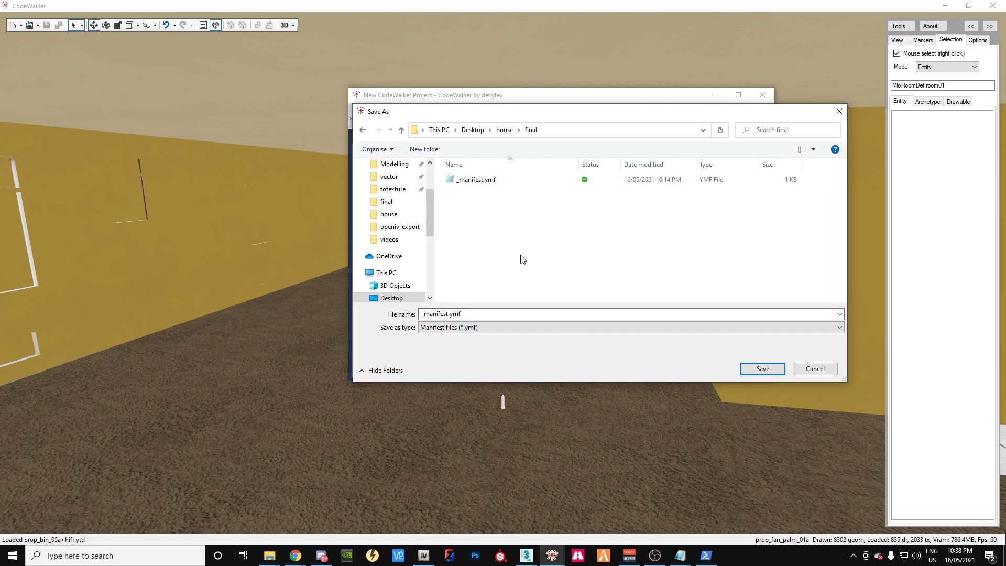
click(242, 556)
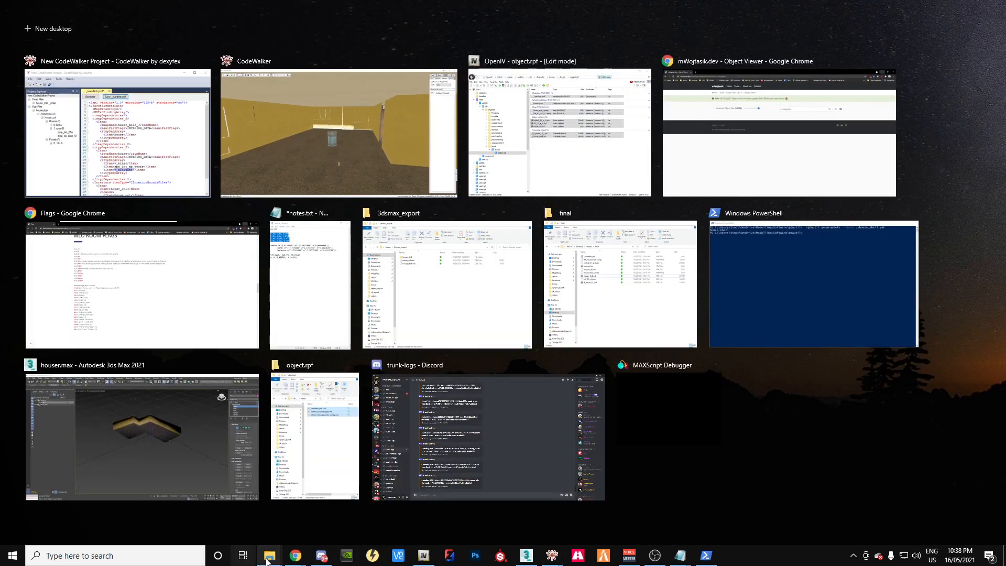
click(268, 556)
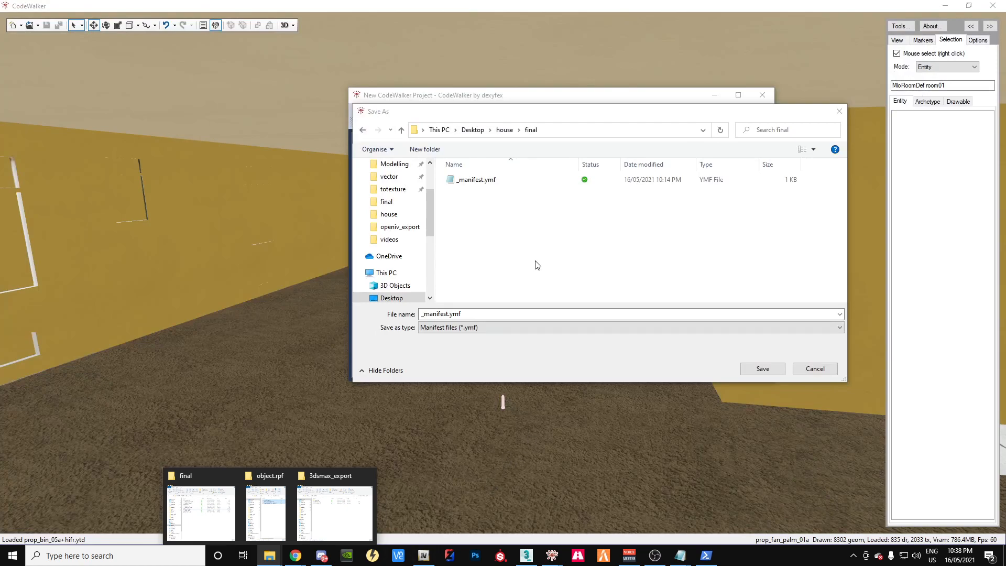
click(476, 180)
click(763, 368)
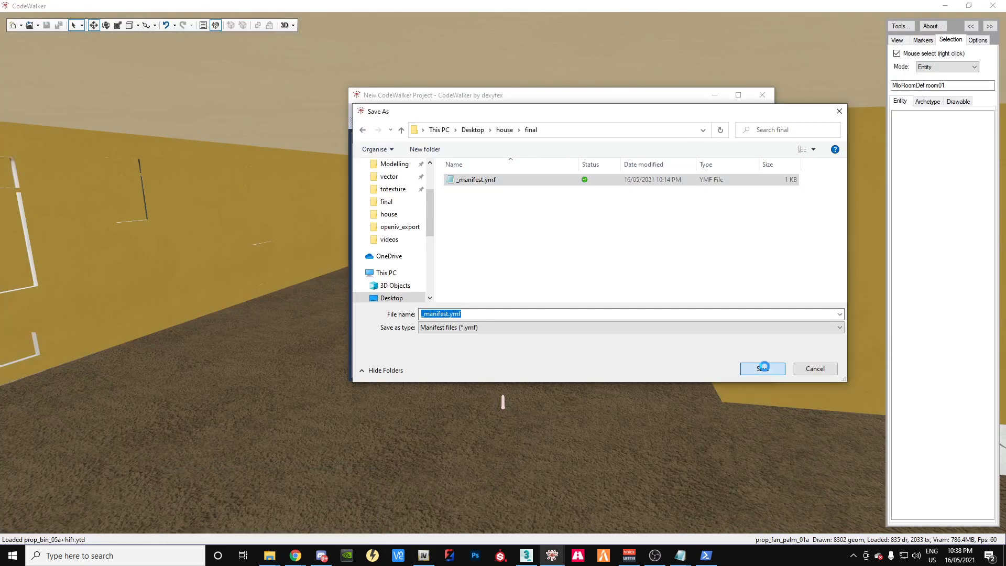
click(524, 280)
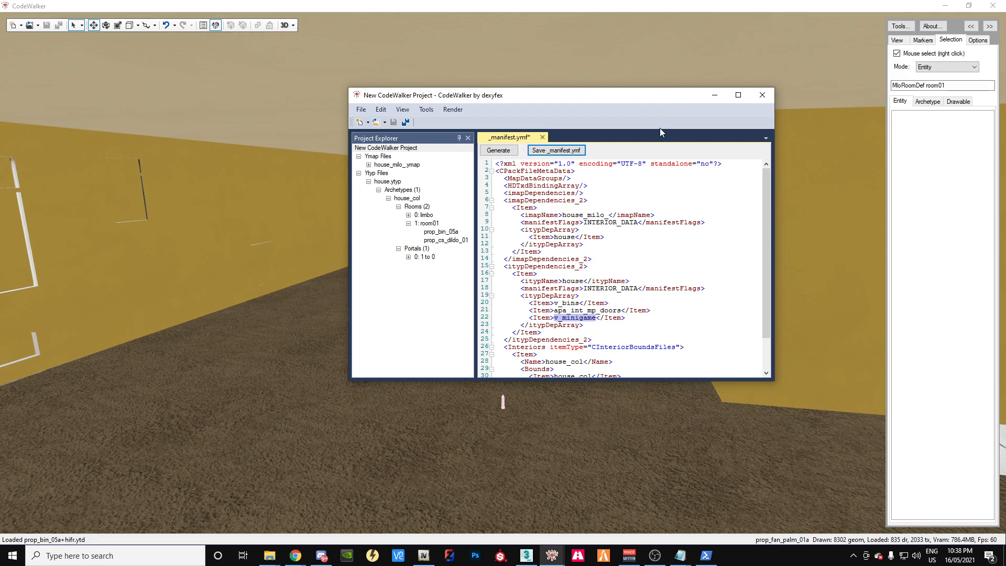
Step: Close the project window, exit CodeWalker and close OpenIV
click(761, 94)
click(518, 310)
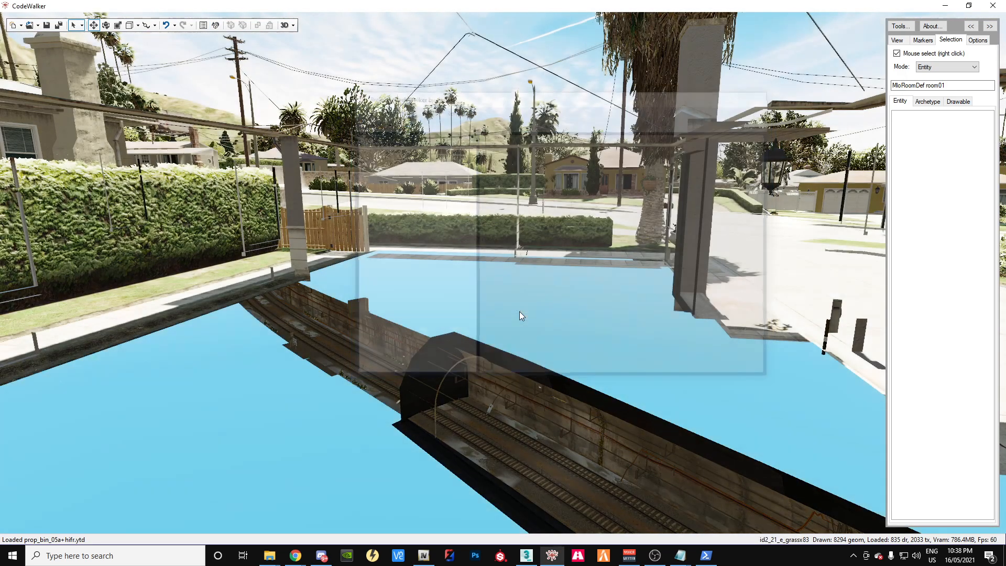
click(992, 6)
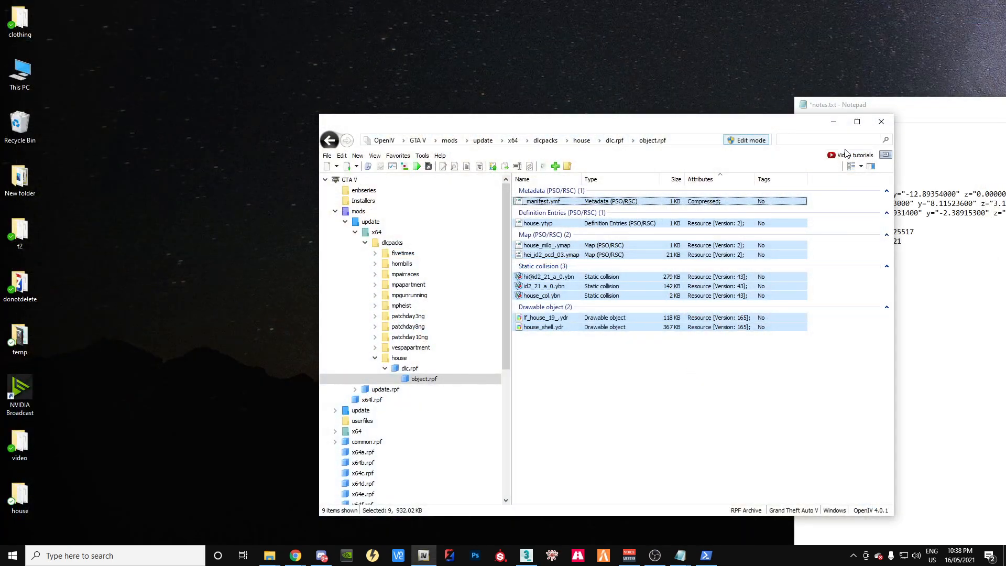
drag(708, 130, 505, 60)
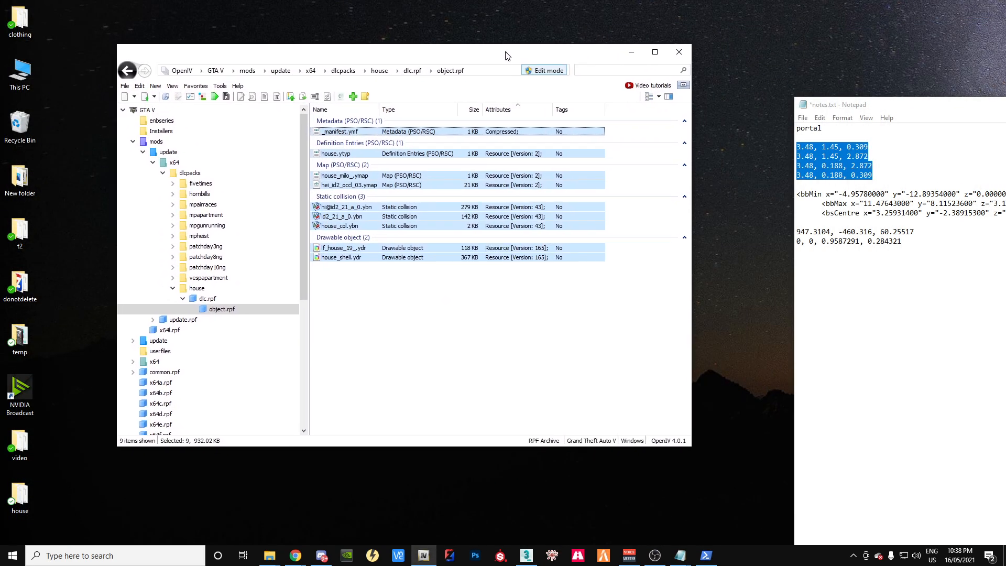
click(680, 51)
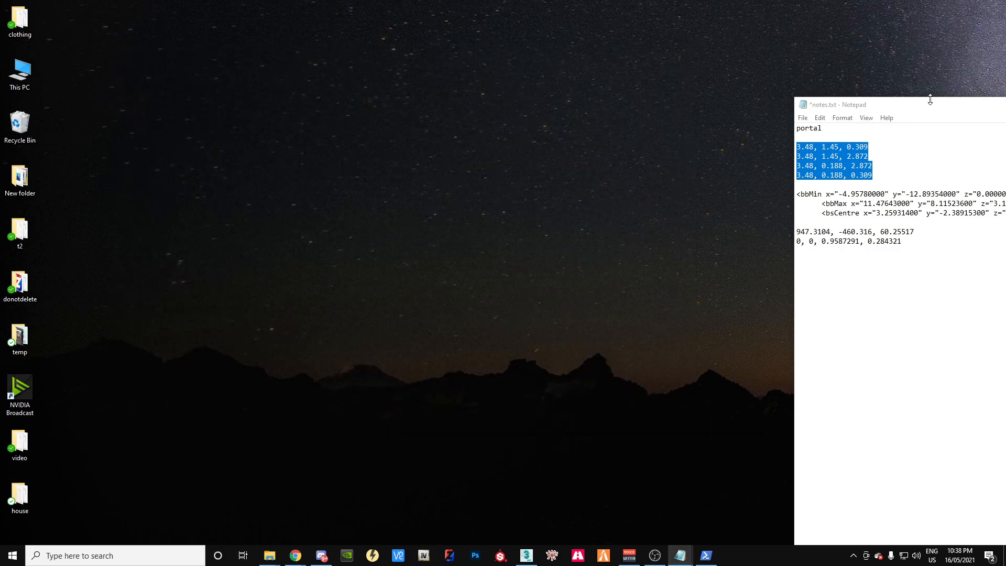
Step: Close notes.txt in Notepad, saving its changes
drag(936, 110, 384, 128)
click(553, 123)
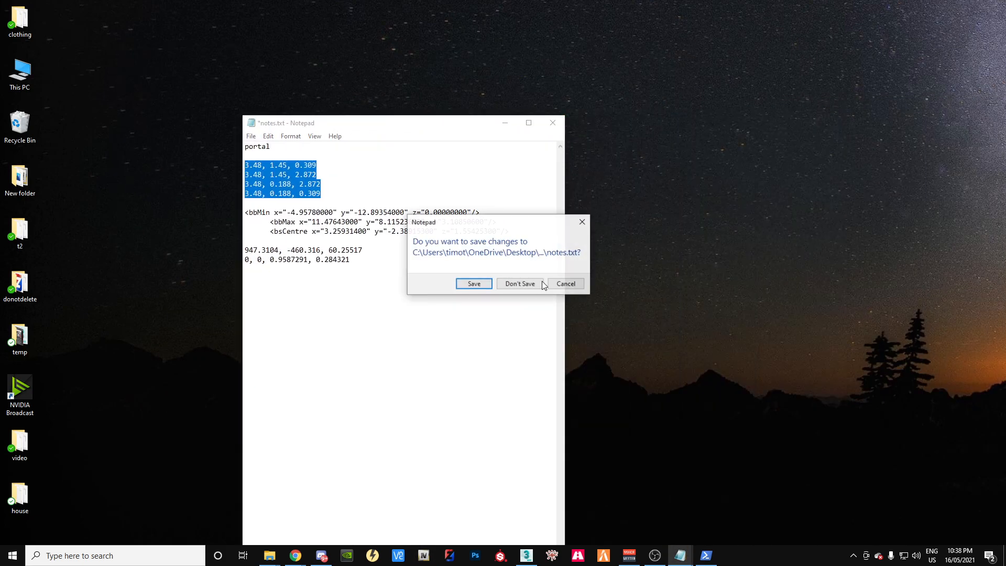
click(476, 286)
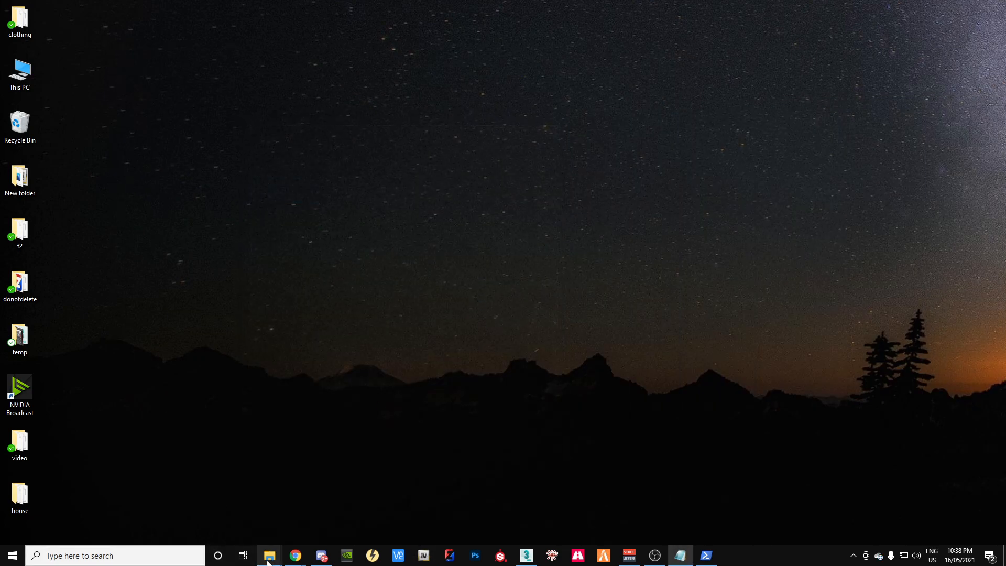
Step: Bring up the house\final folder and review its files, from _manifest.ymf through the map, collision and model files to lf_house_19_.ydr
mouse_move(267, 561)
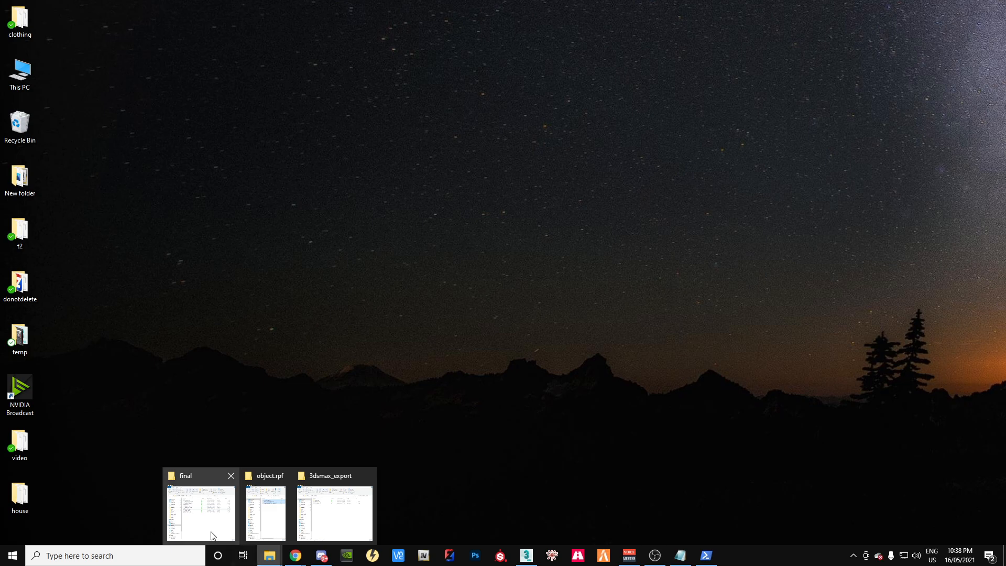
click(200, 505)
drag(225, 60, 413, 85)
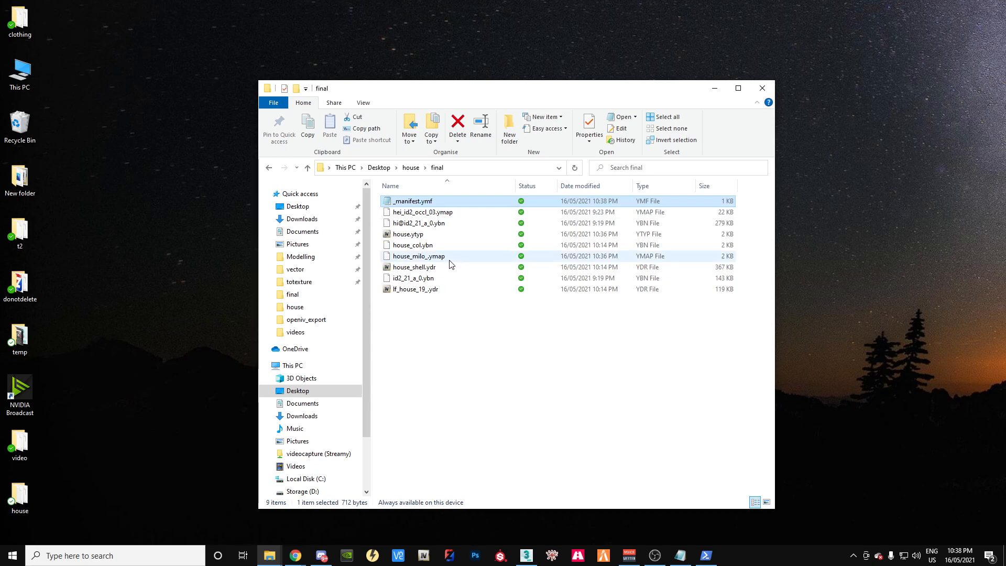
click(438, 214)
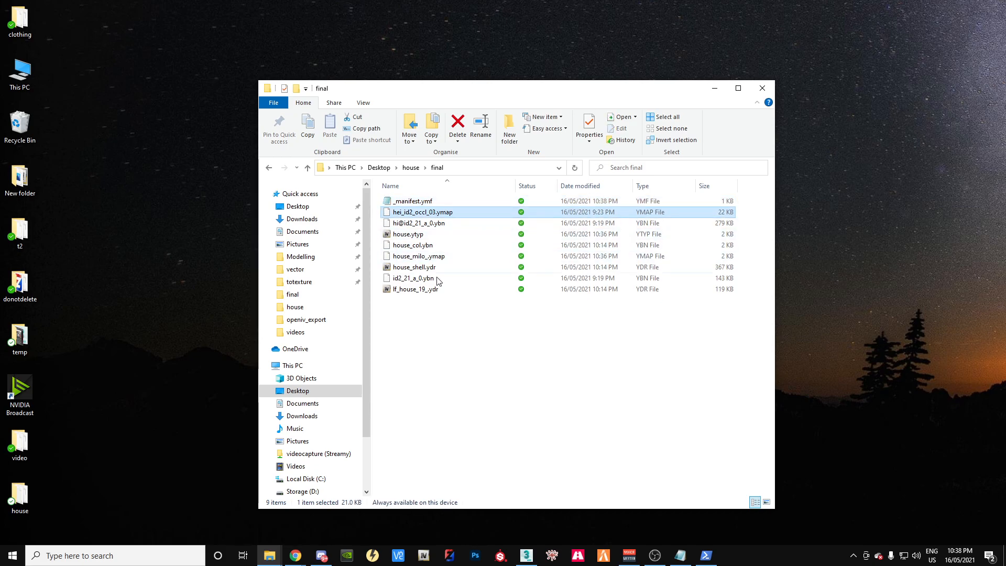
click(417, 224)
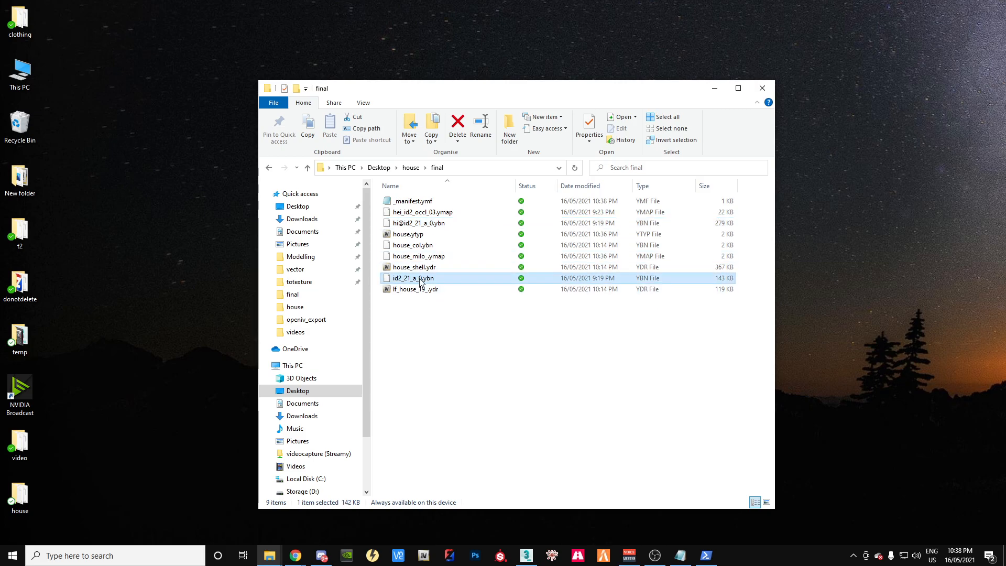
click(411, 235)
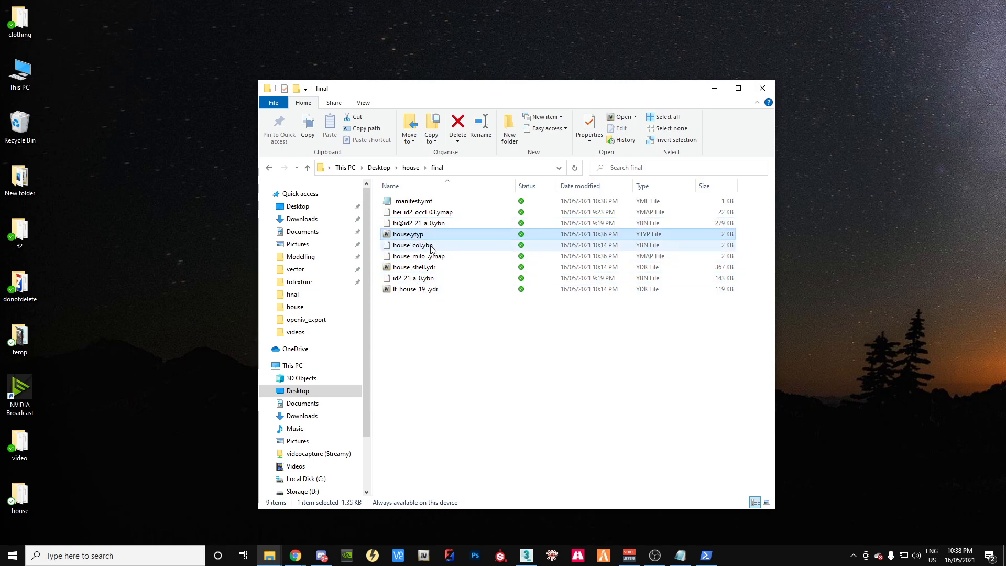
click(426, 248)
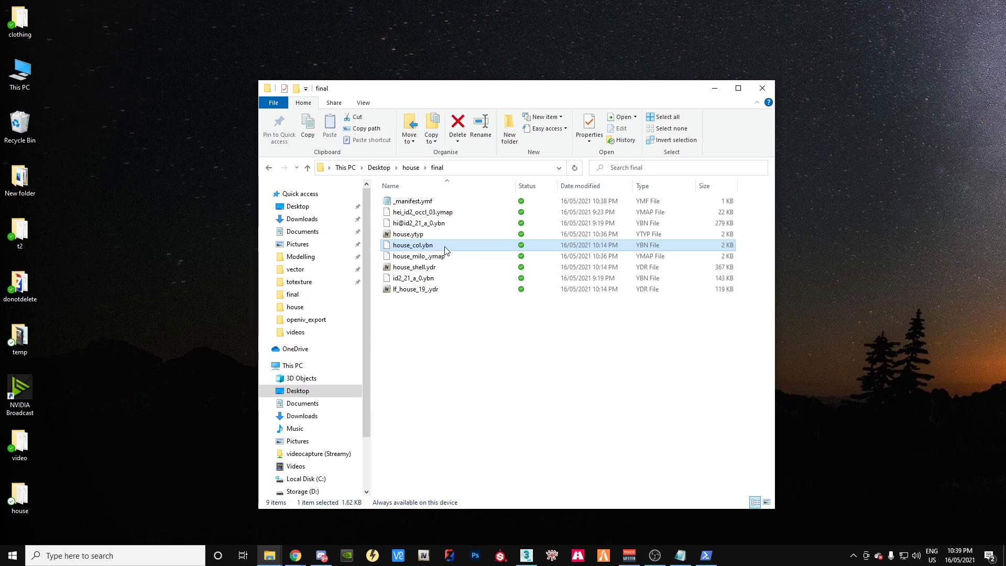
click(442, 260)
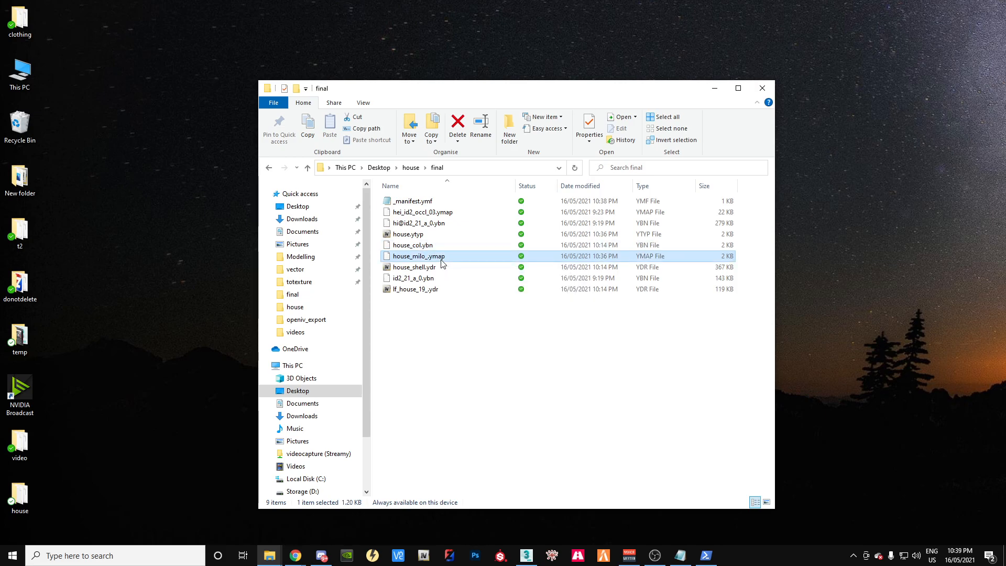
click(416, 269)
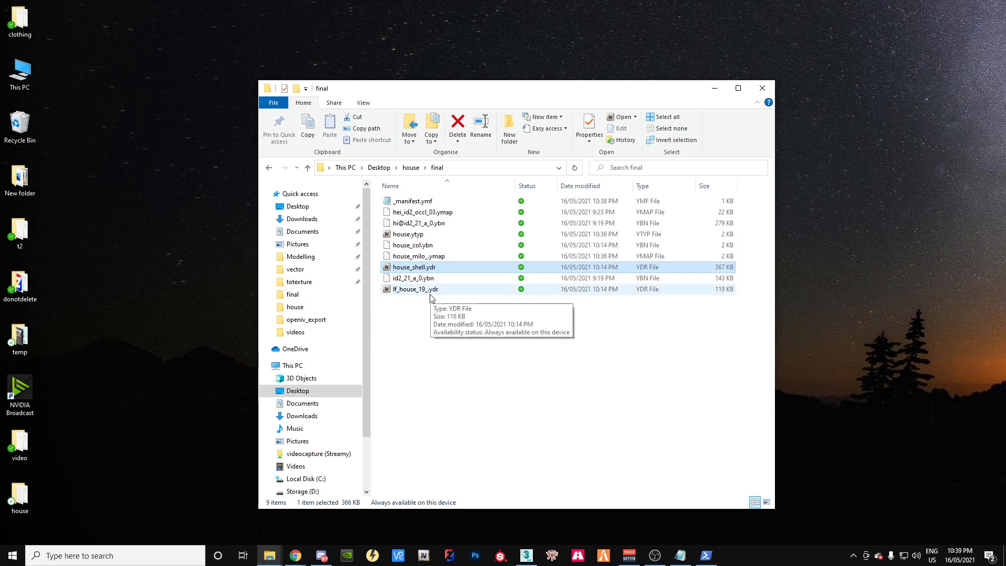
click(430, 293)
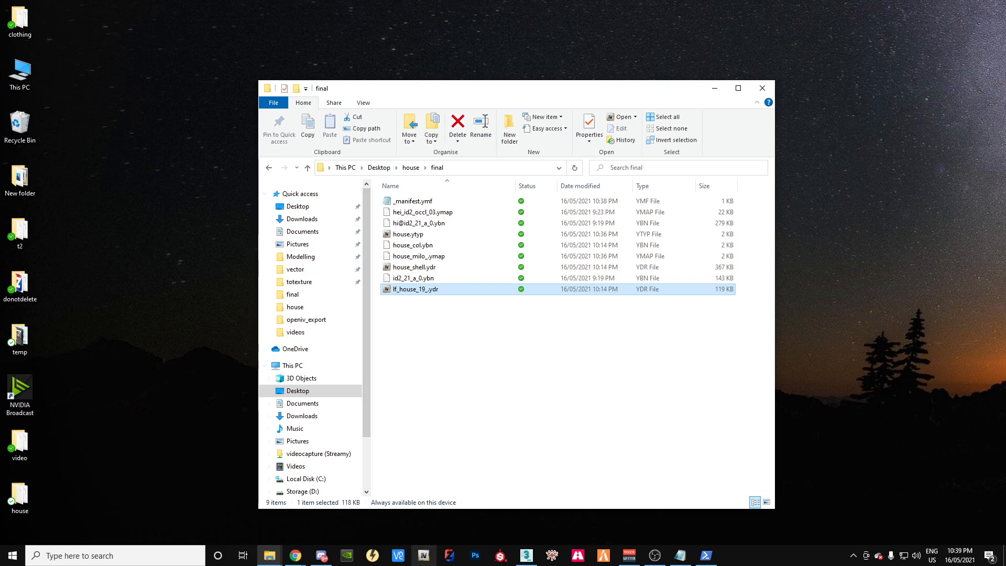
click(423, 556)
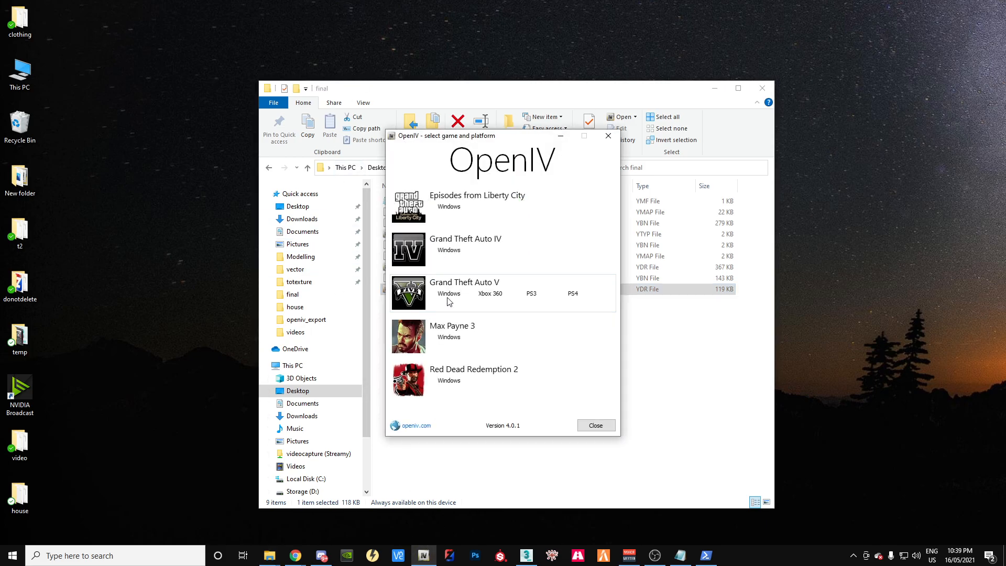
click(446, 299)
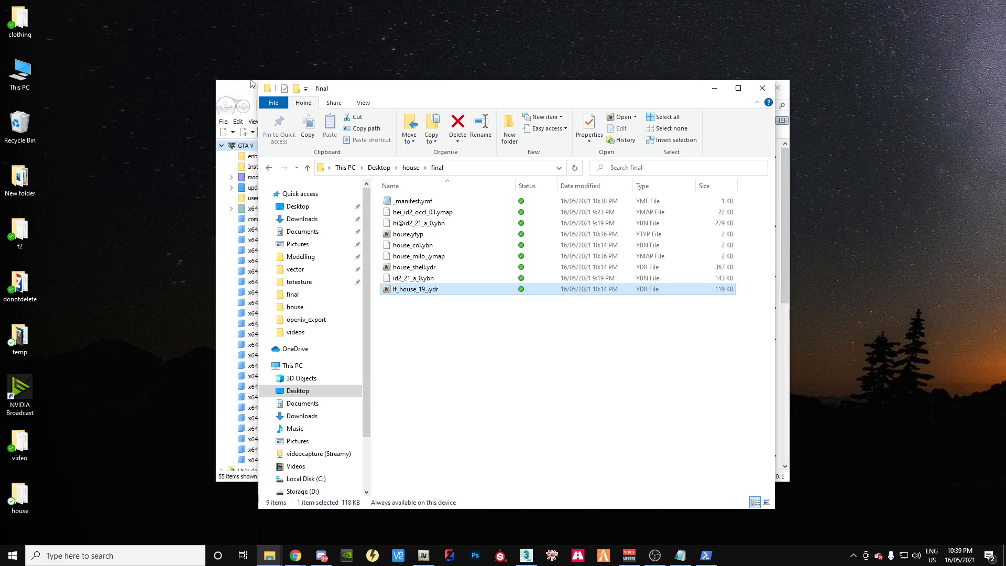
click(250, 84)
drag(354, 92, 301, 277)
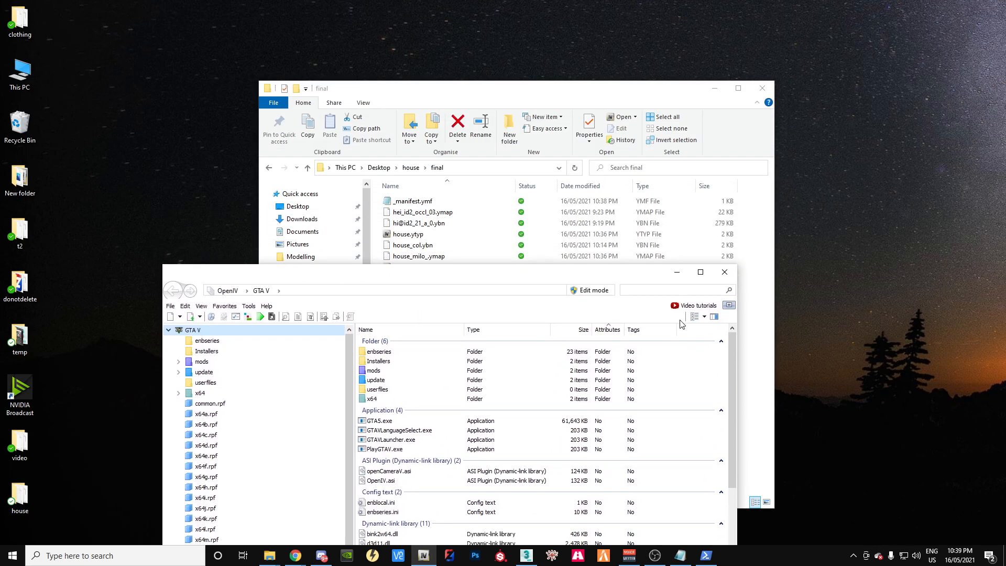
click(732, 274)
Step: Set the final folder window aside and open C:\txData\CFXDefault_4DD52C.base in a second, widened File Explorer window beside it
drag(443, 82, 680, 50)
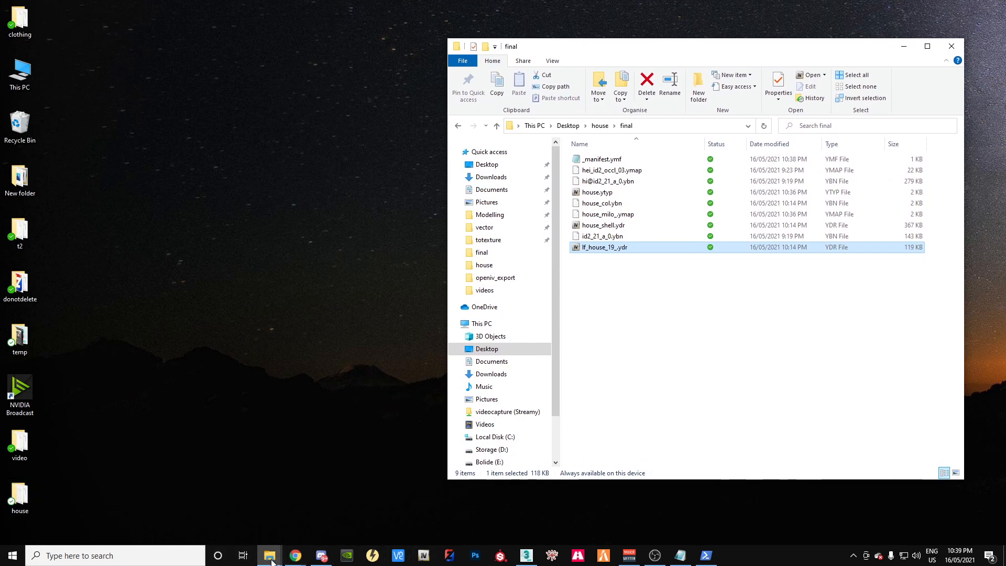
mouse_move(271, 562)
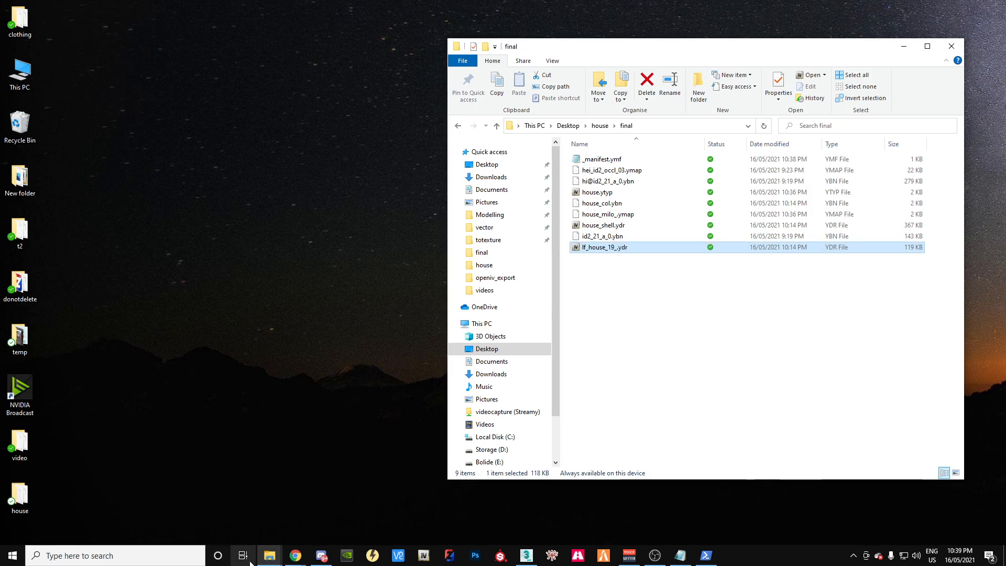
click(270, 556)
click(268, 526)
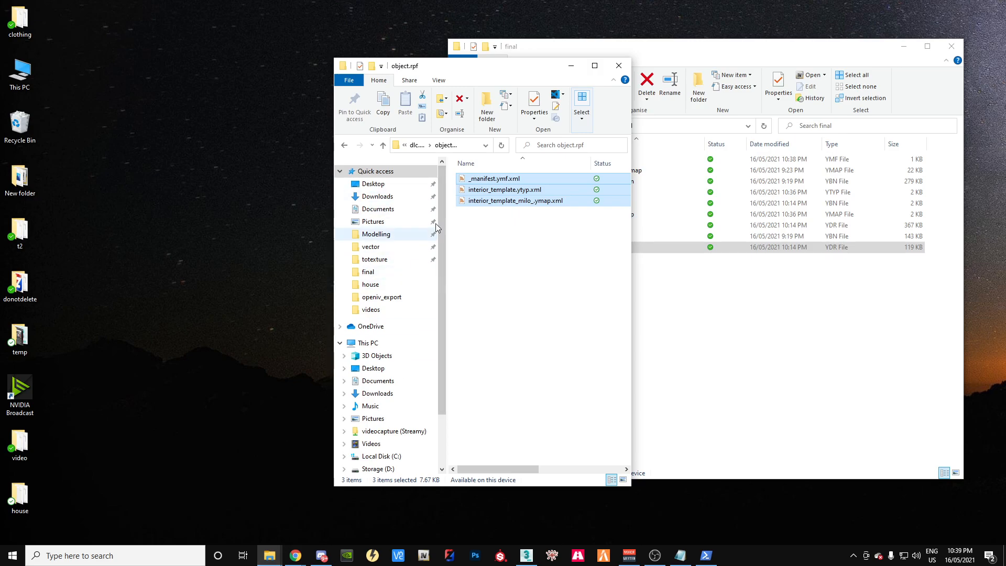
click(372, 458)
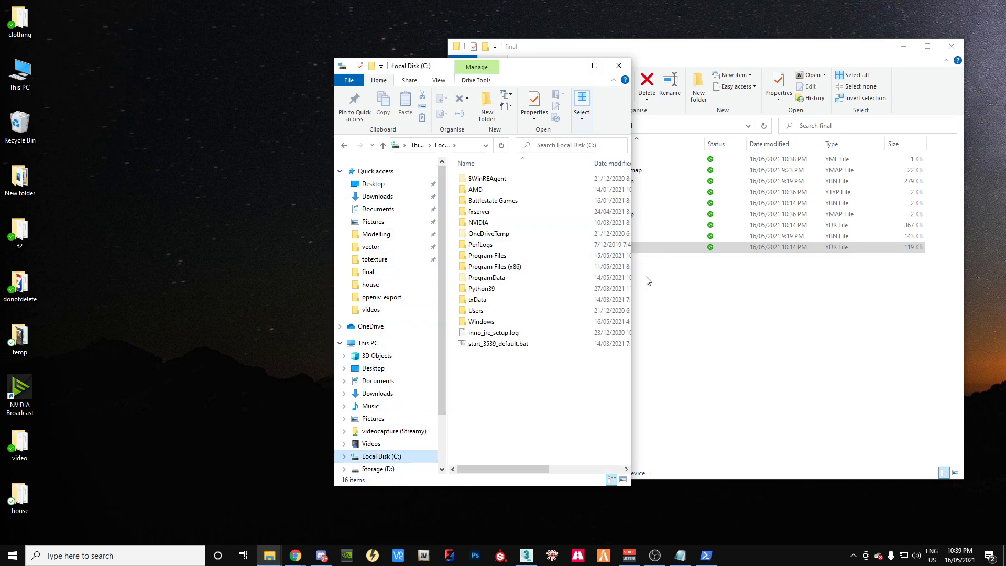
drag(633, 275, 857, 270)
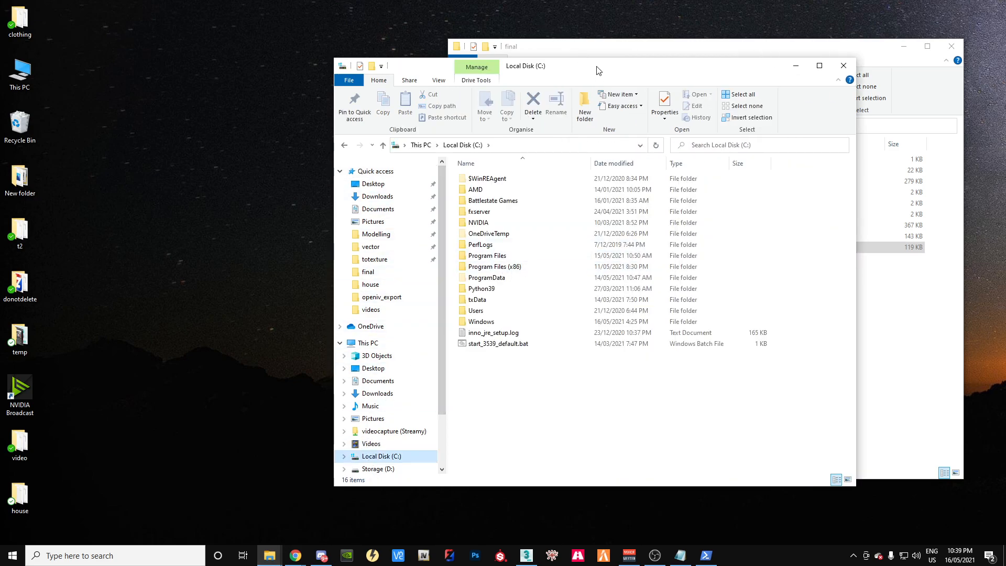
drag(599, 70, 359, 60)
double_click(240, 288)
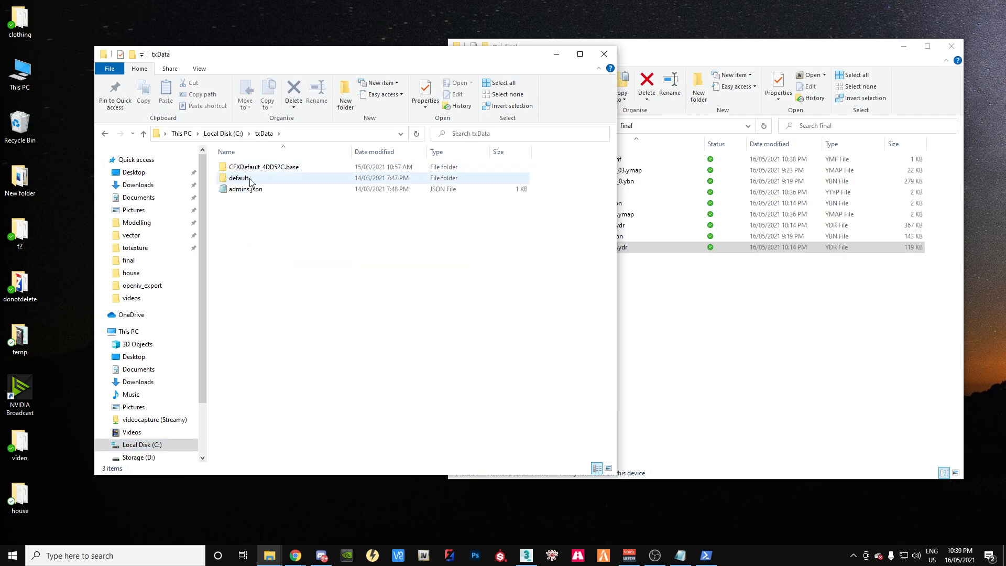
double_click(254, 167)
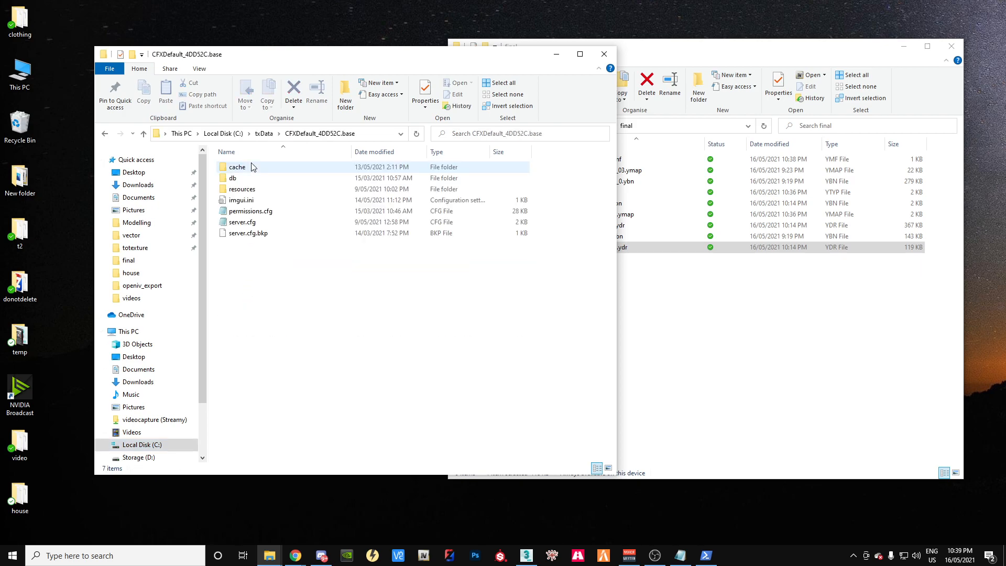
Step: Add the line "ensure house" after "ensure icepick" in server.cfg, save the file and close it
double_click(243, 221)
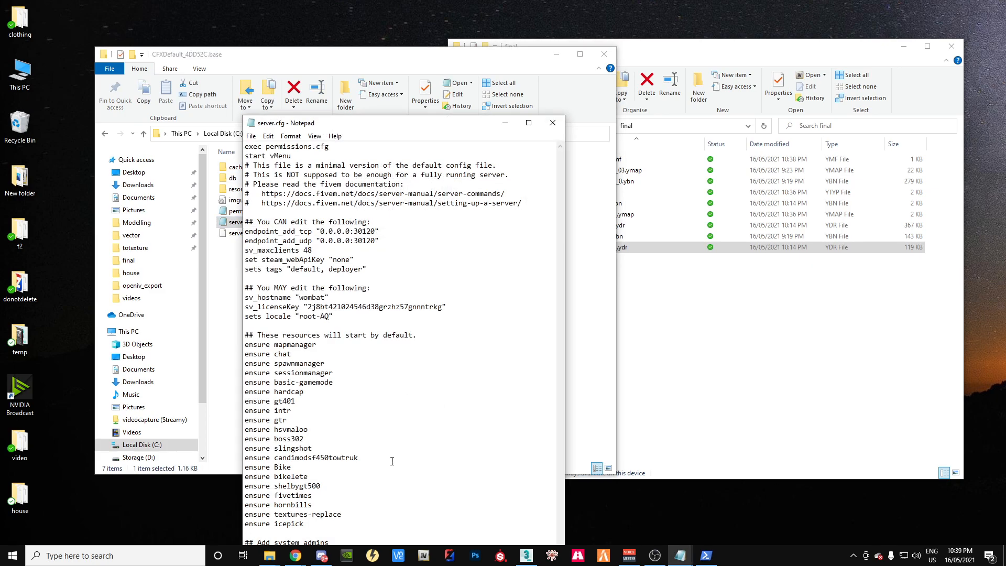
text(ensure house)
key(Return)
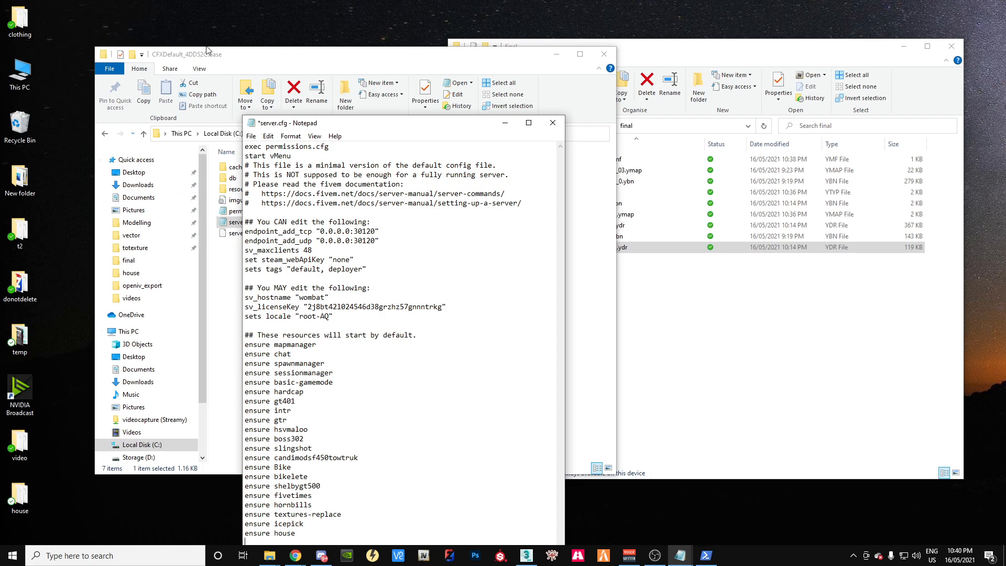
click(251, 136)
click(276, 183)
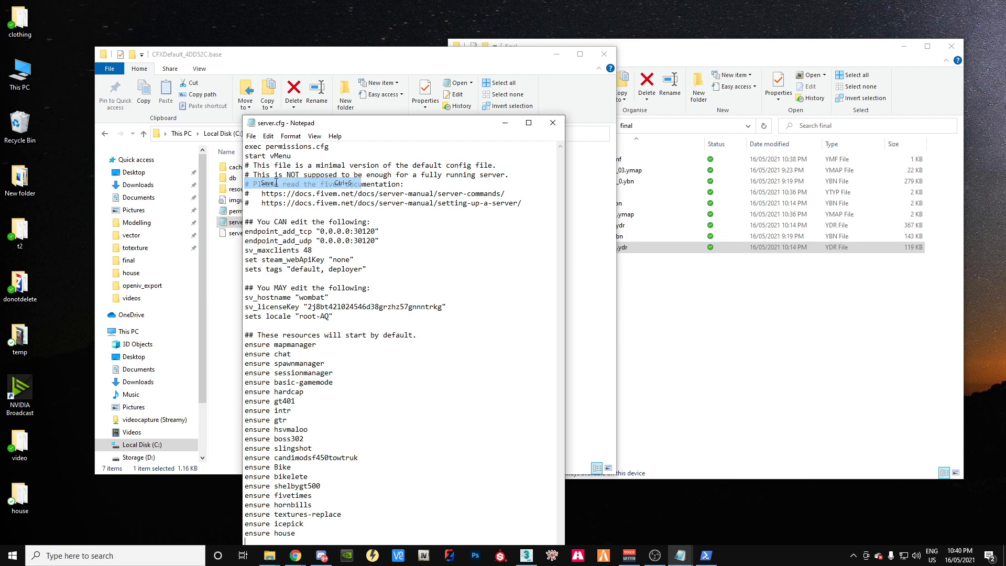
click(553, 122)
Step: Copy __resource.lua from the hornbills folder in resources, look inside its stream folder and return to resources
click(236, 190)
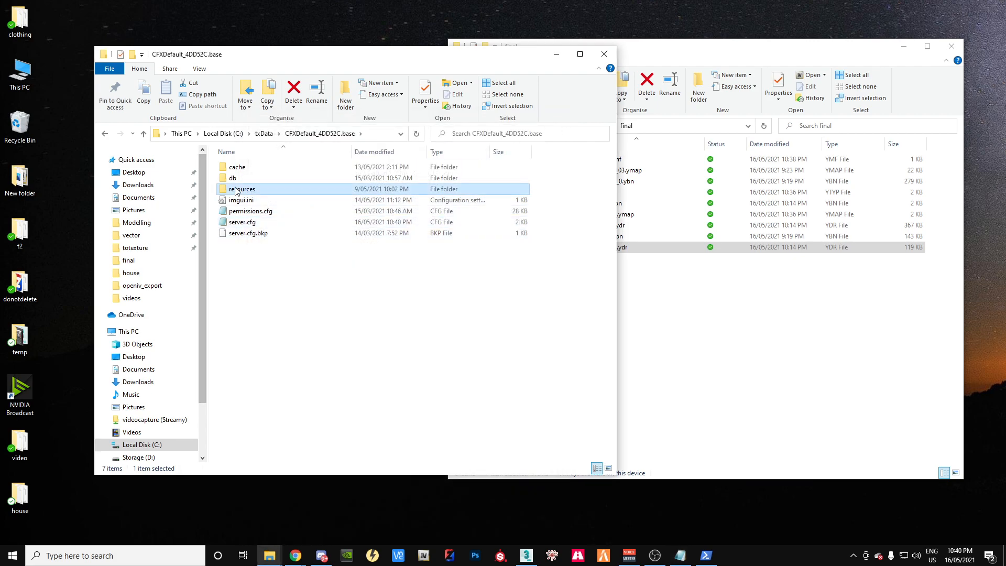
double_click(235, 190)
right_click(264, 437)
click(216, 460)
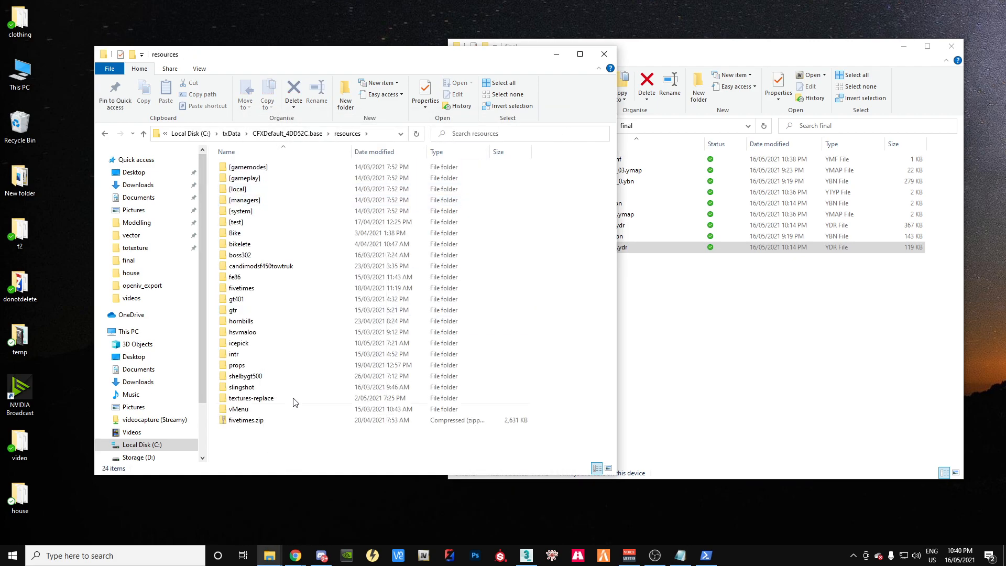
double_click(239, 322)
drag(270, 214, 243, 181)
right_click(243, 181)
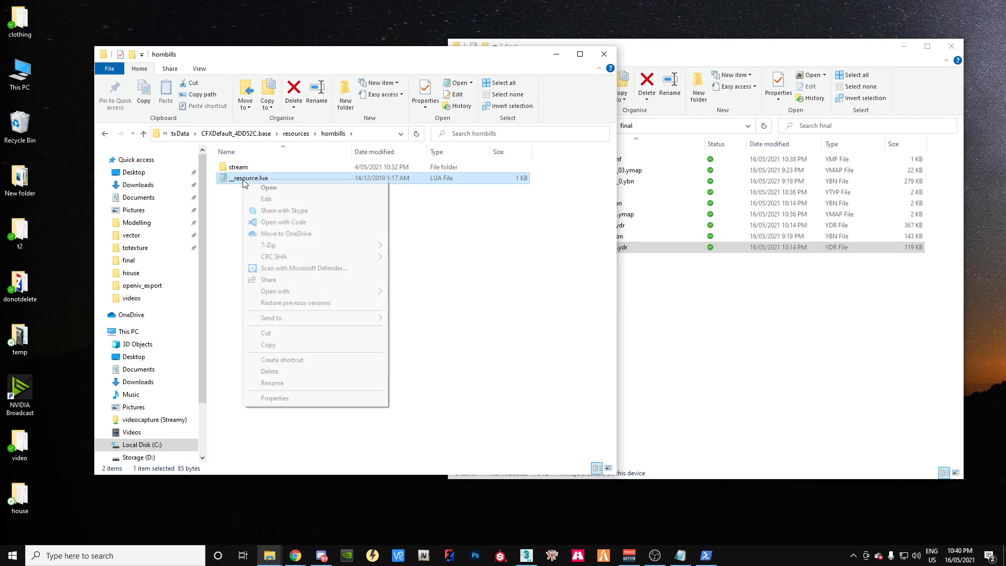
click(266, 345)
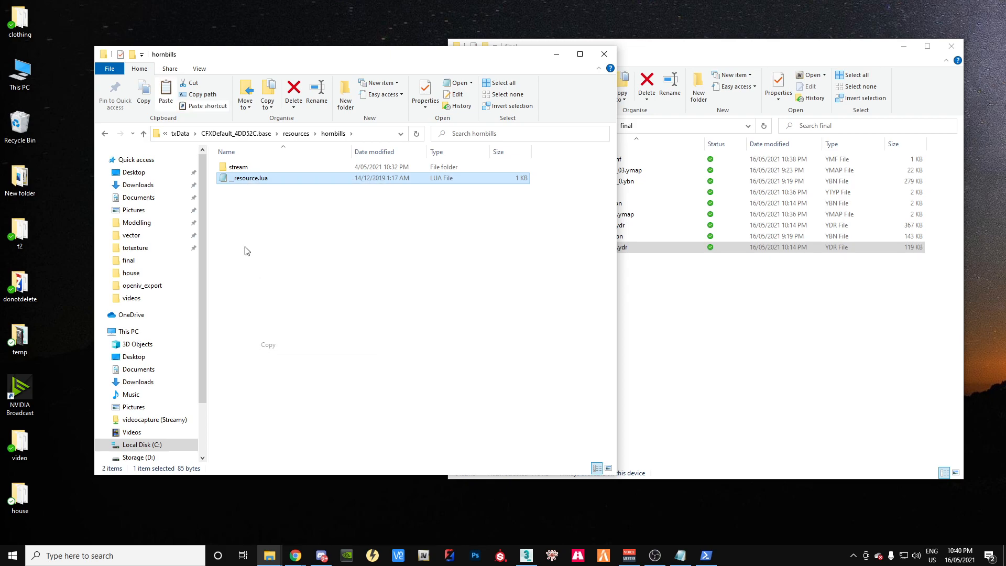
double_click(237, 168)
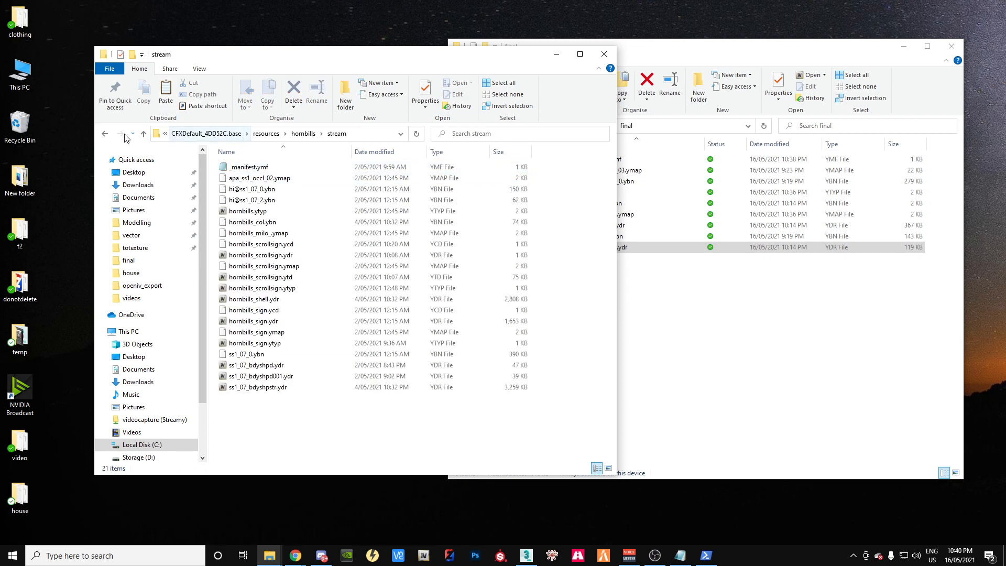
click(143, 133)
click(144, 134)
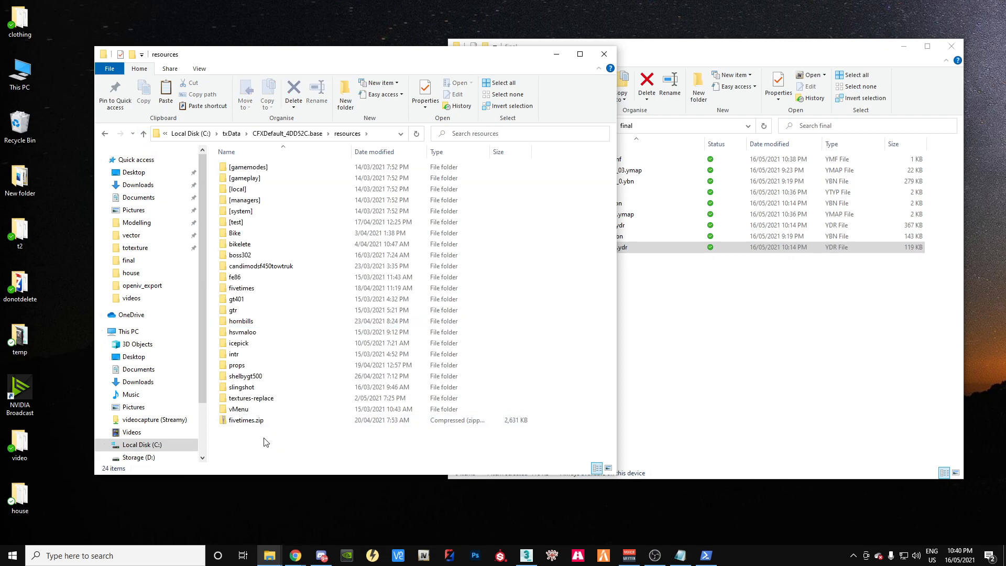
Step: Create a new folder named house in the resources folder and open it
right_click(265, 443)
mouse_move(308, 416)
click(417, 414)
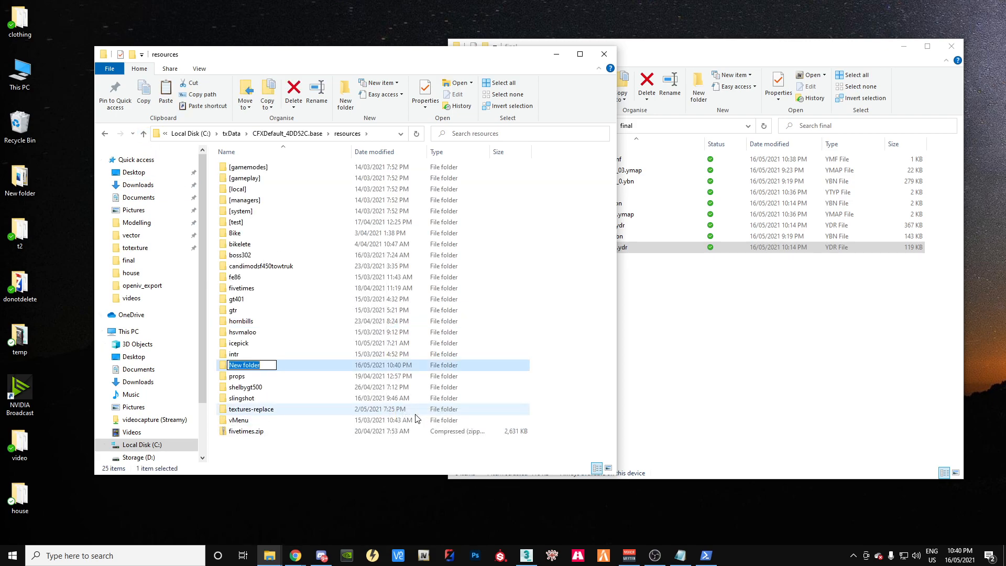
text(house)
key(Return)
key(Return)
Step: Paste __resource.lua into the house resource folder and check its resource_manifest_version line in Notepad
right_click(326, 309)
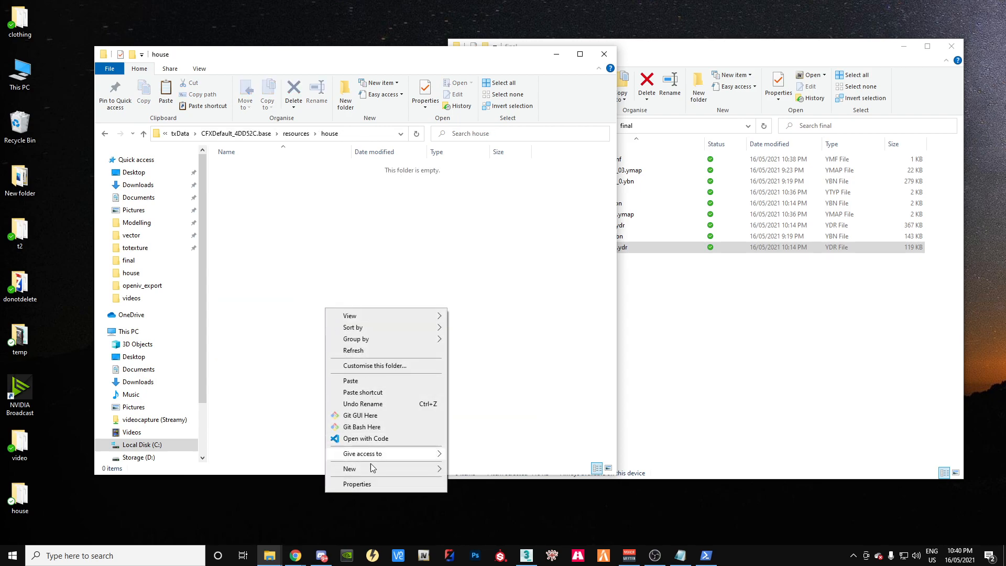
click(352, 381)
double_click(252, 167)
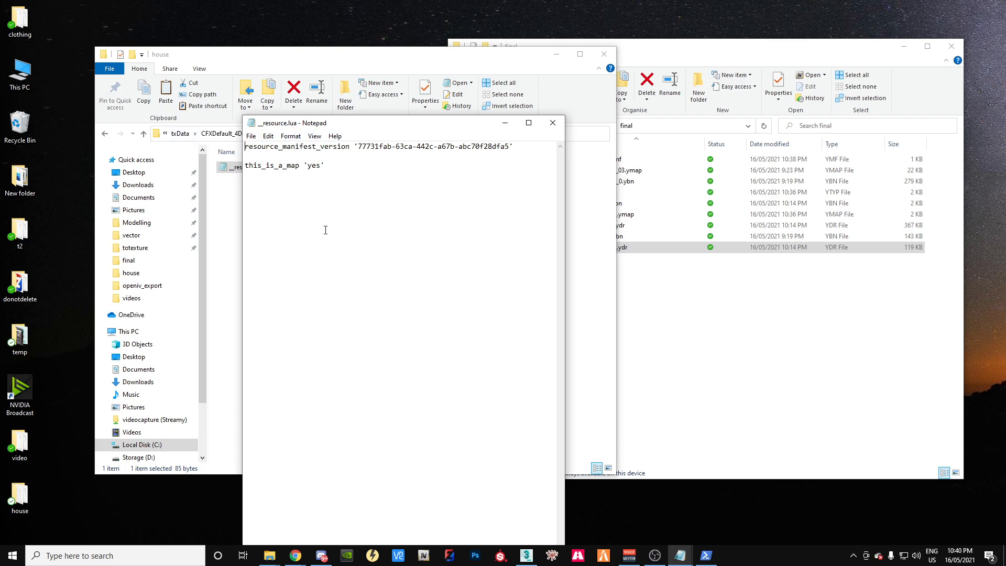
drag(355, 147, 513, 146)
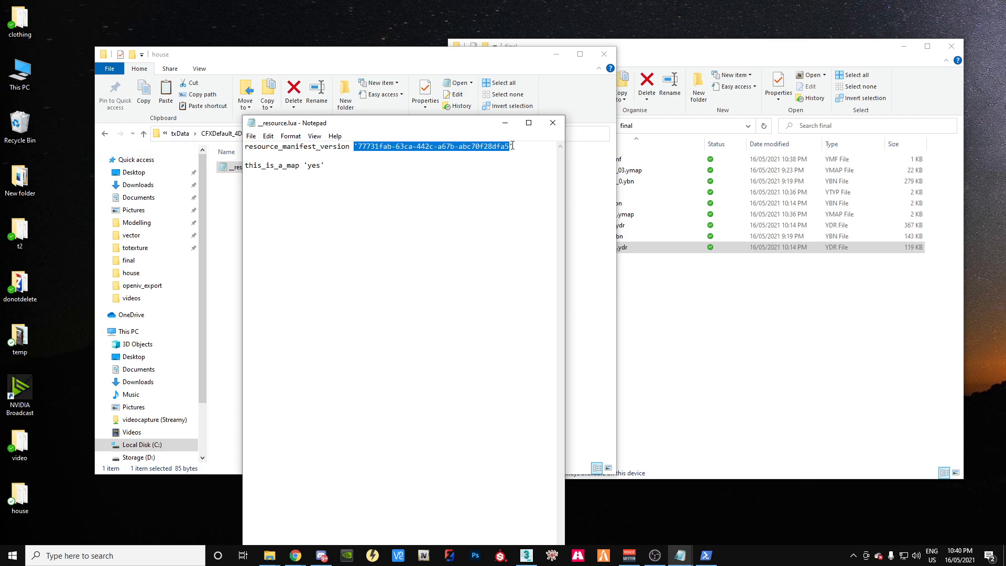
click(552, 122)
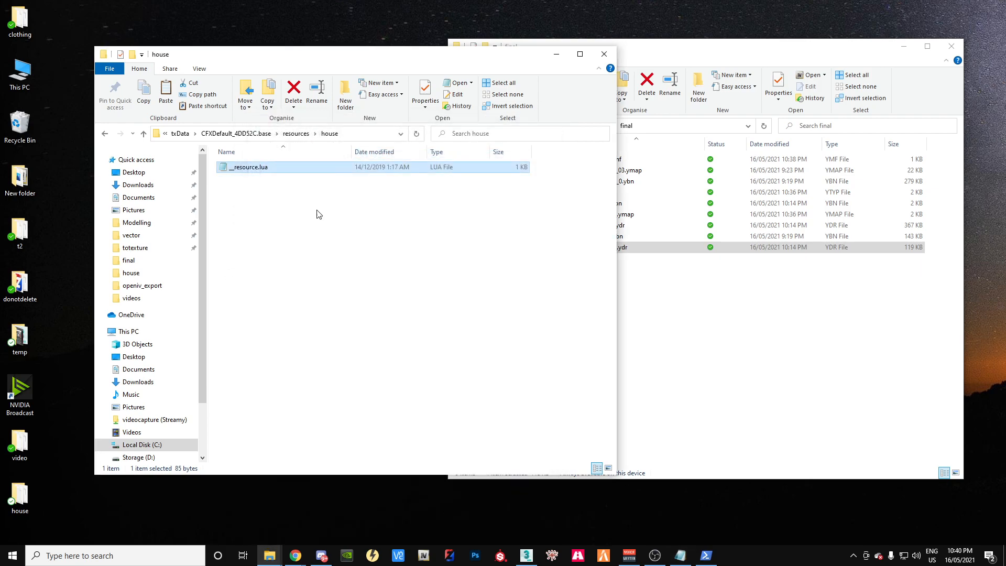
Step: Create a folder named stream inside the house resource folder and bring the final folder window to the front
right_click(302, 216)
mouse_move(396, 381)
click(448, 378)
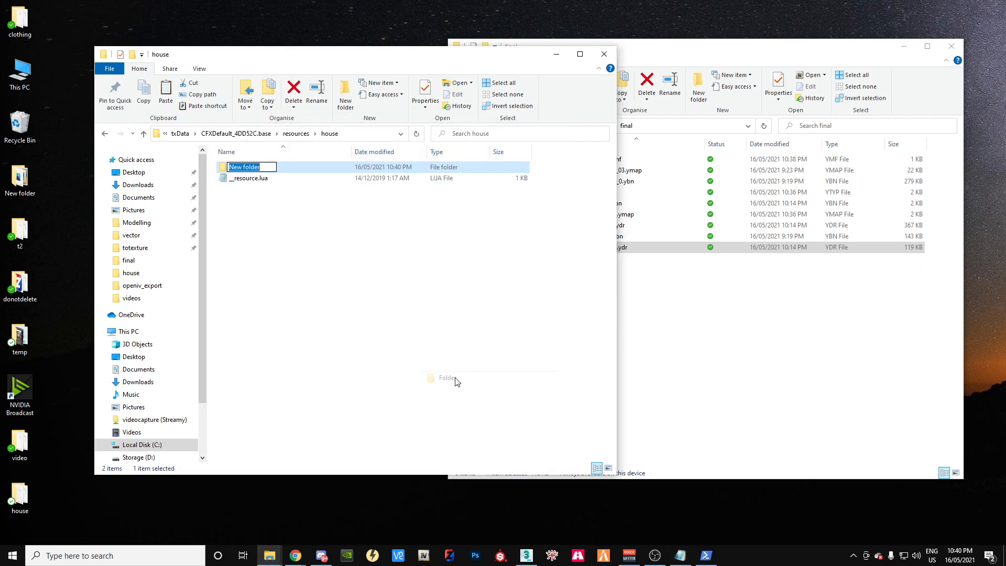
text(stream)
key(Return)
click(730, 49)
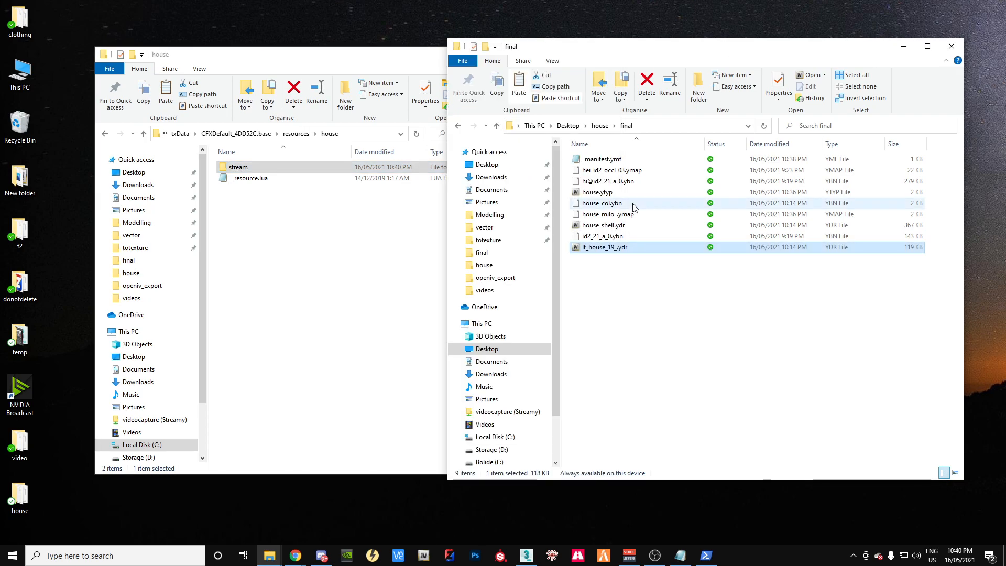
Step: Copy all files from the final folder into the house resource folder and minimize both folder windows
drag(636, 321, 297, 269)
click(496, 433)
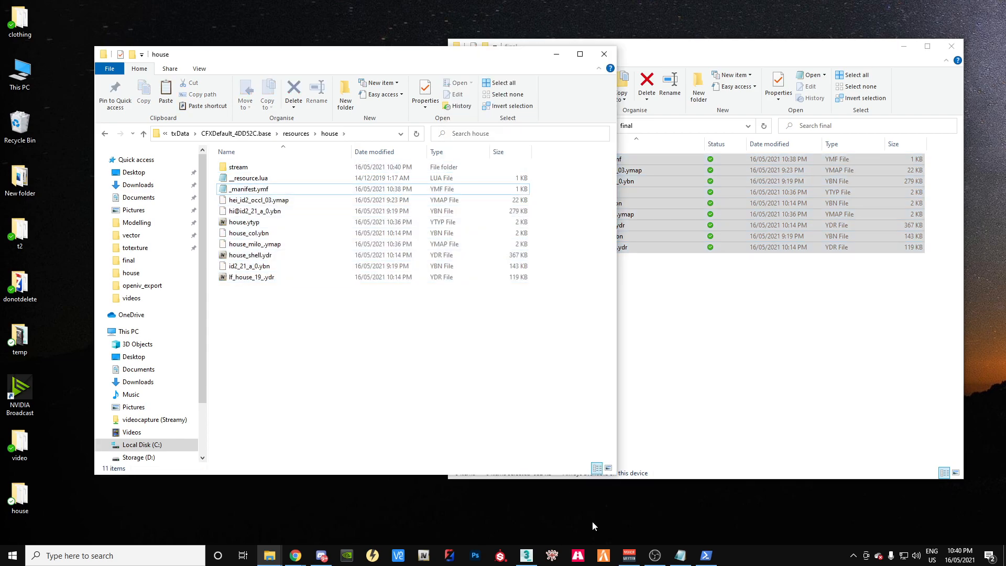
click(557, 54)
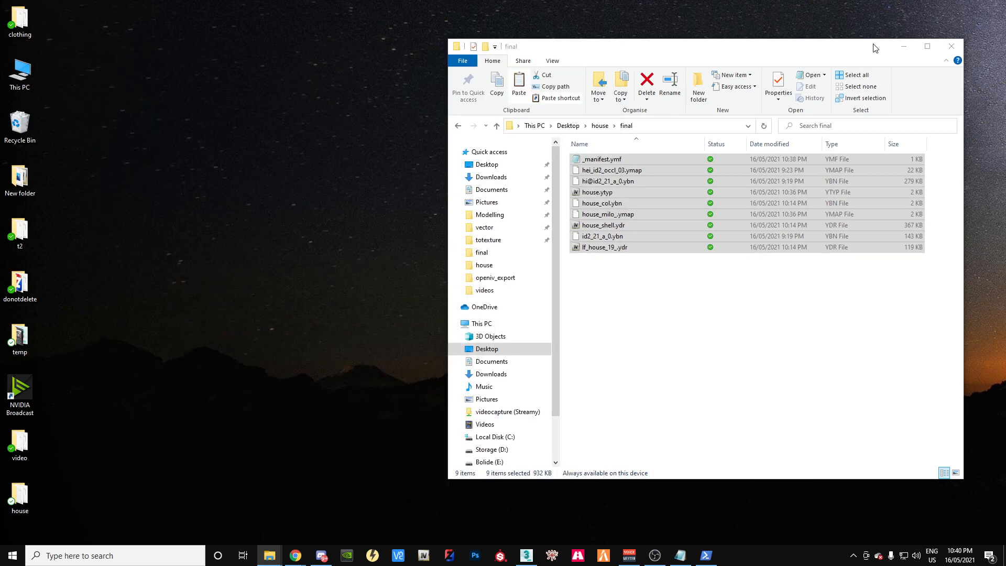
click(903, 46)
Step: Join the wombat server in FiveM and set a map waypoint on the houses in Mirror Park
click(582, 560)
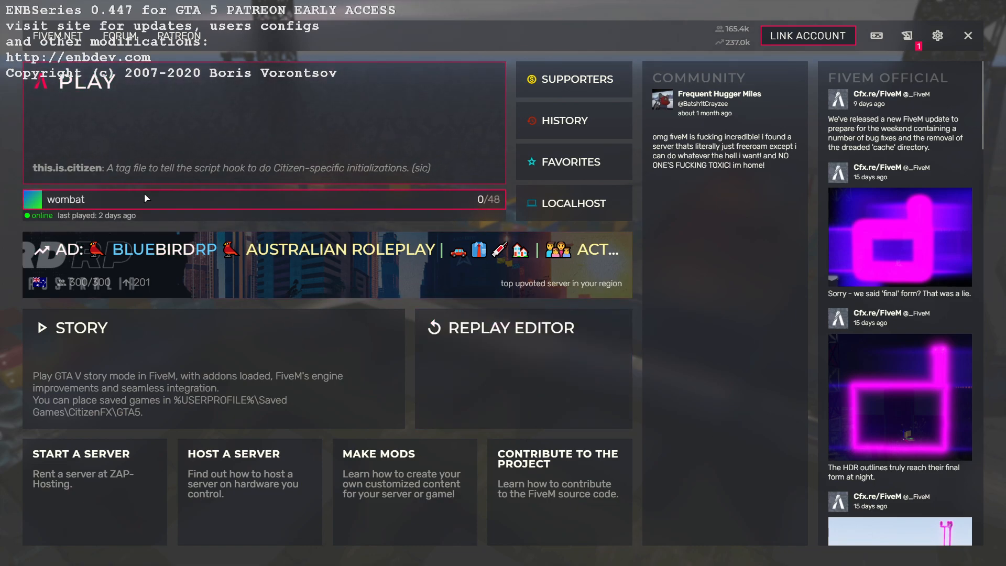
click(145, 195)
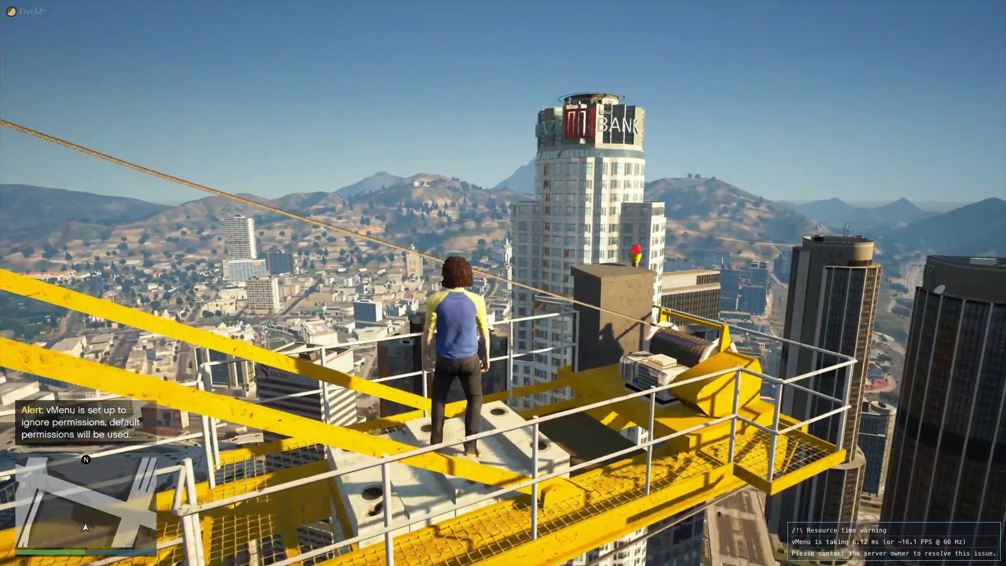
key(Escape)
click(486, 346)
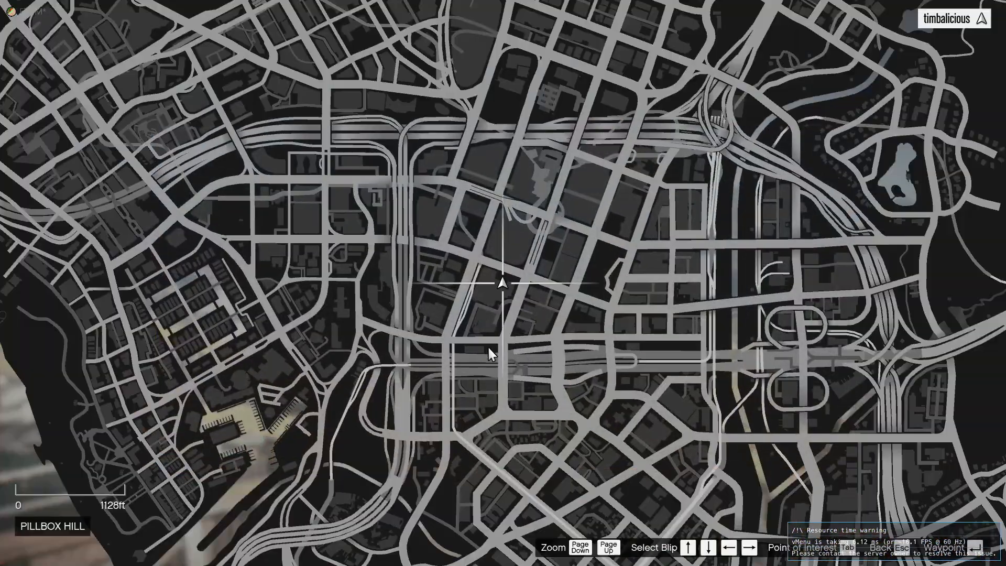
scroll(534, 322, down, 4)
drag(611, 217, 615, 337)
drag(511, 269, 337, 195)
scroll(533, 221, up, 5)
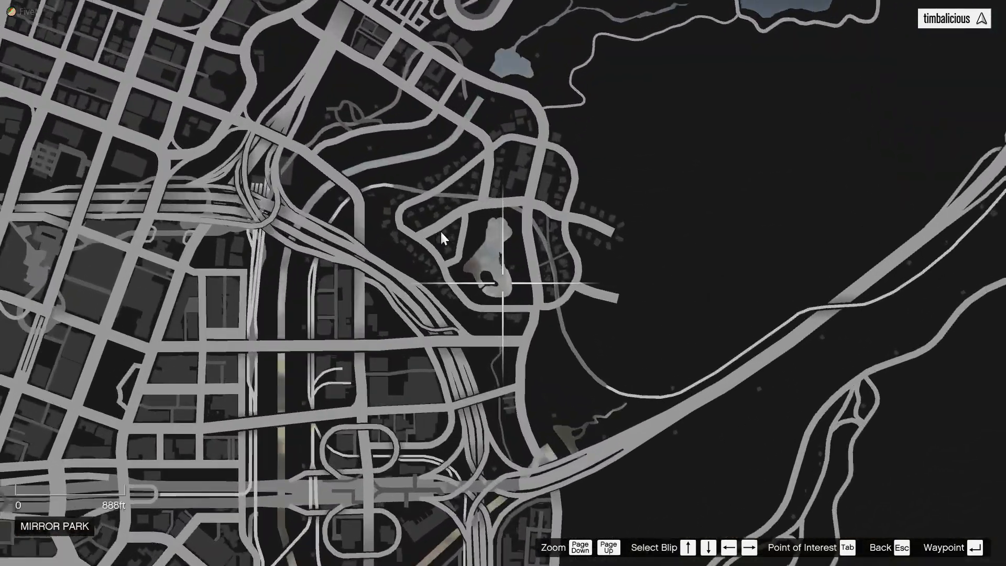
key(Return)
key(Escape)
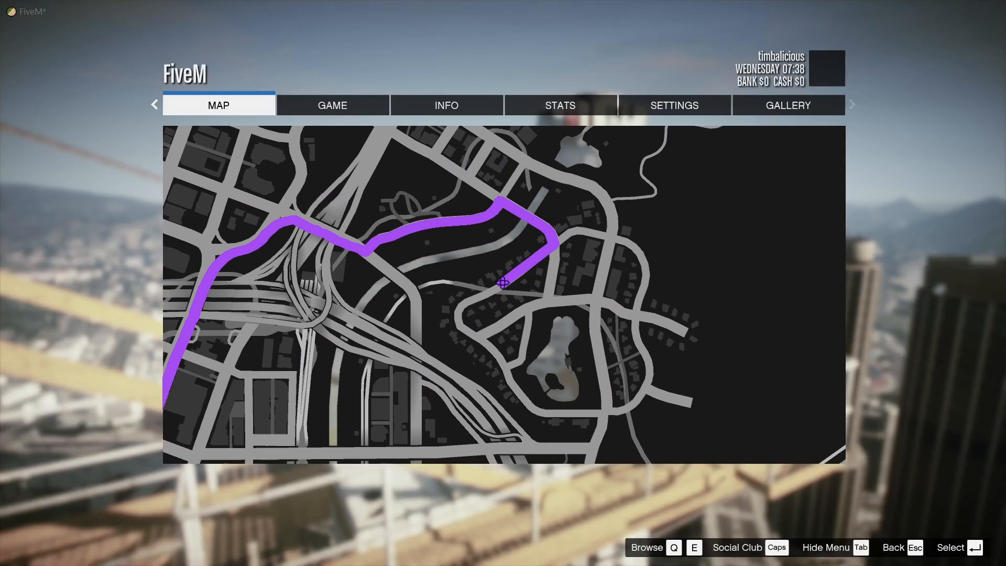
key(Escape)
Step: Teleport the character to the waypoint using the Teleport Options in vMenu's Misc Settings
key(m)
key(Up)
key(Up)
key(Return)
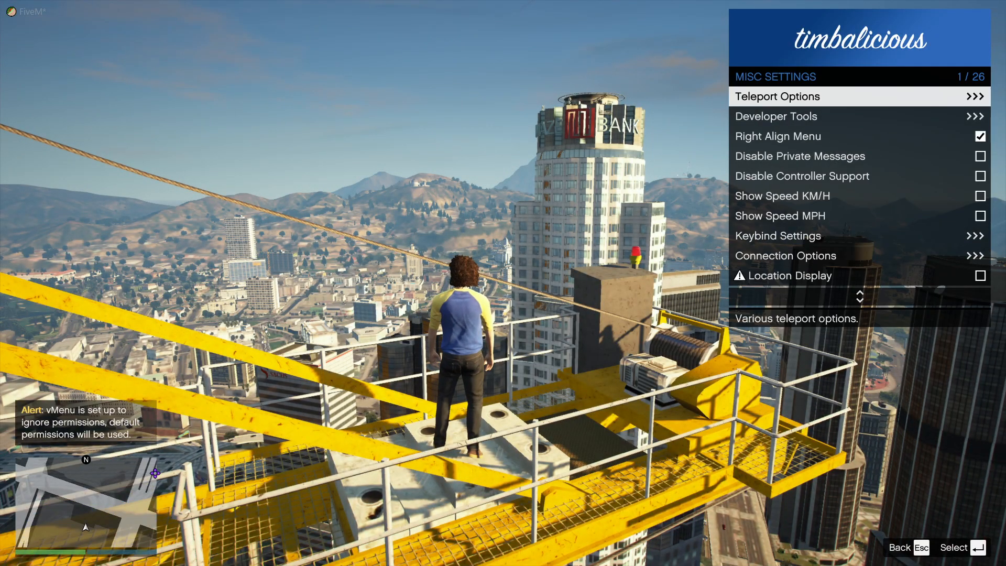
key(Return)
key(Return)
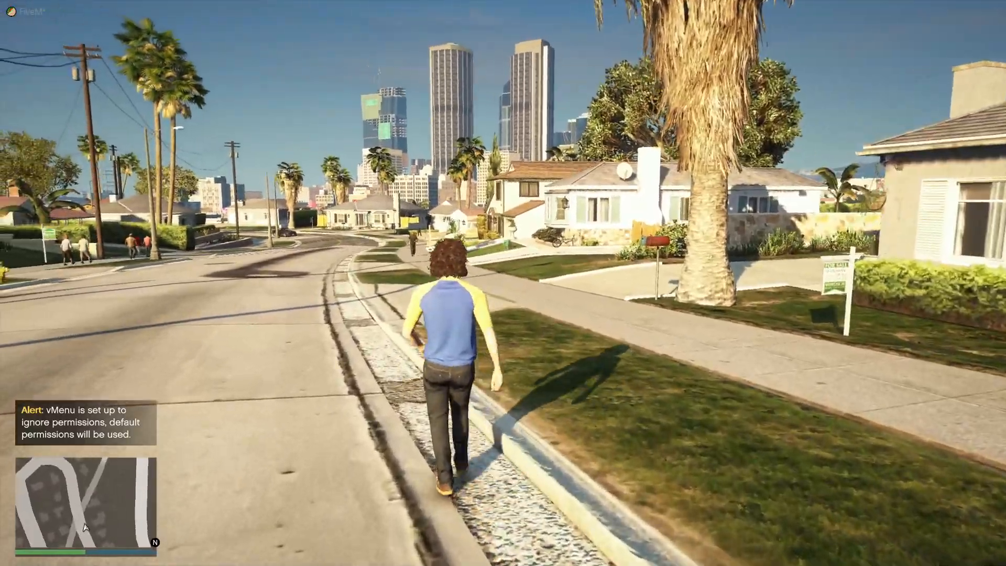
Step: Run up to the house and examine its front door, windows and outer walls in the game
key(shift+w)
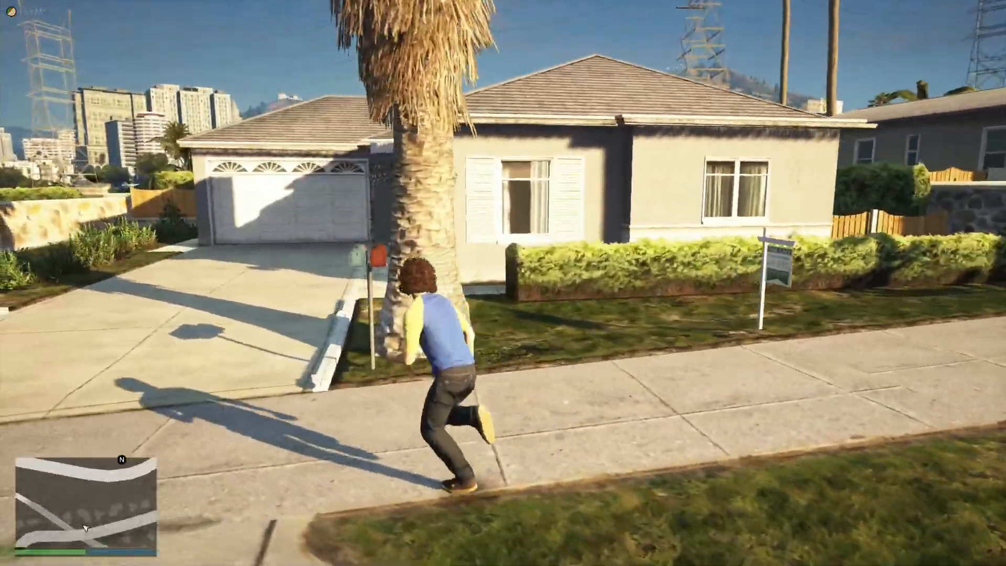
key(shift+w)
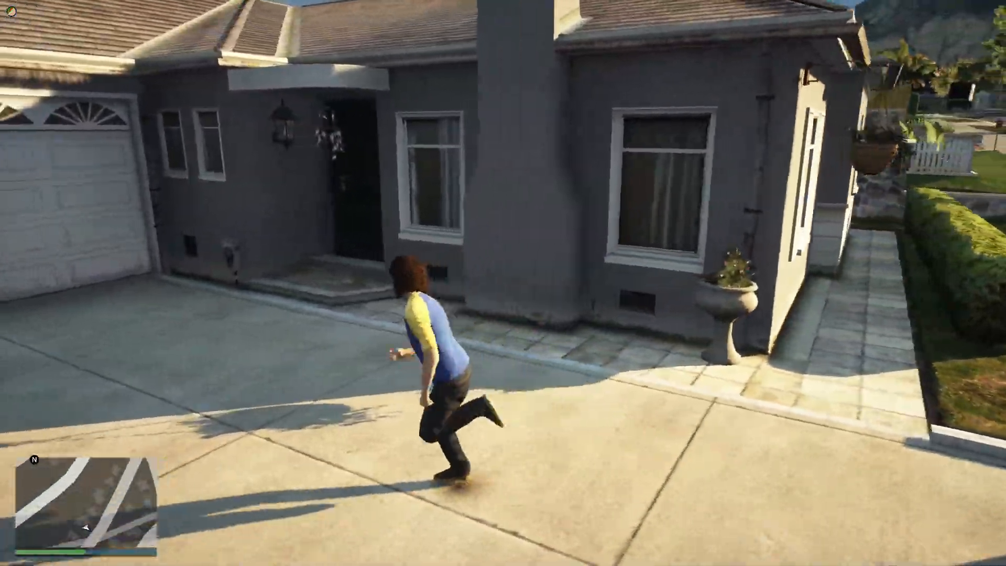
key(shift+w)
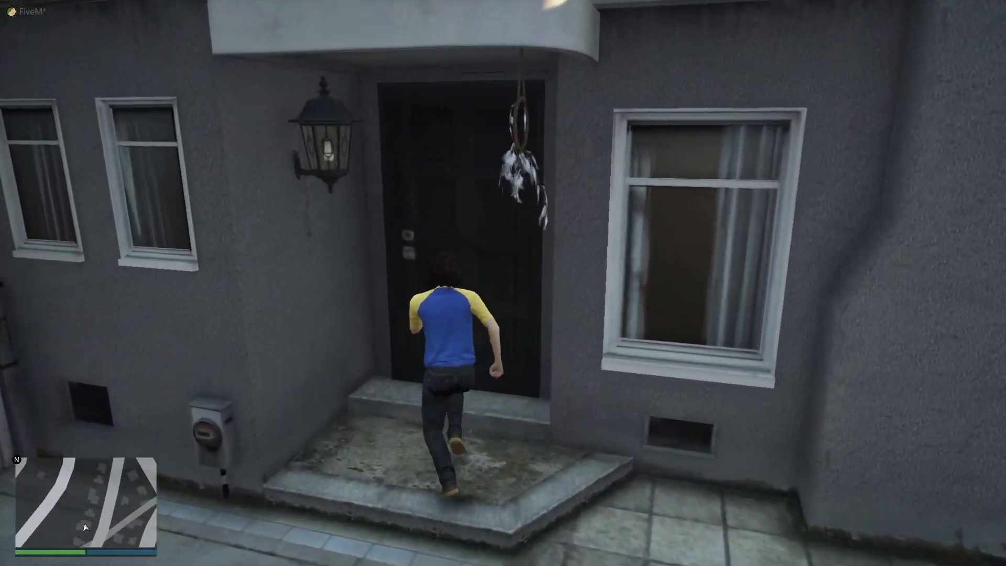
key(shift+w)
key(d)
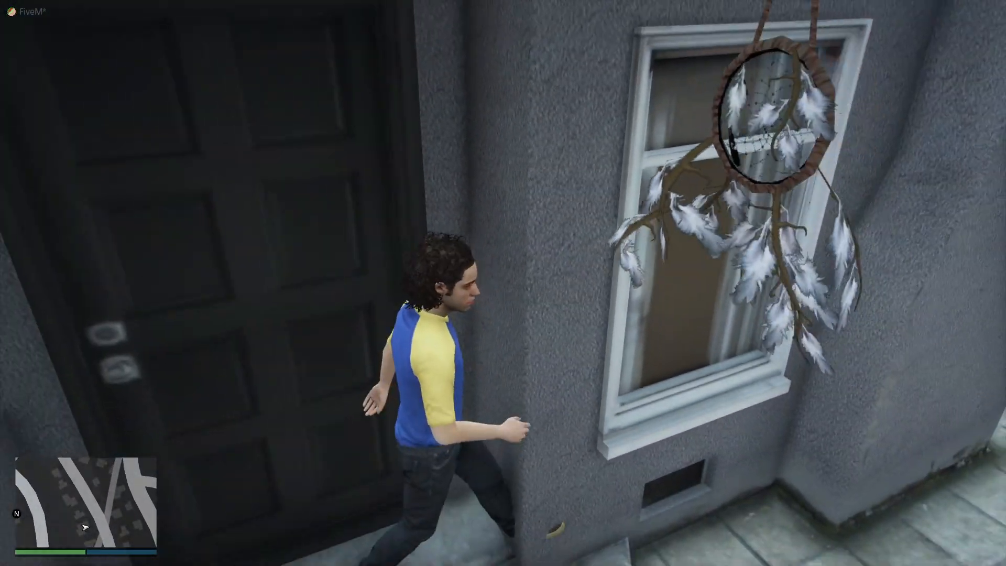
key(s)
key(w)
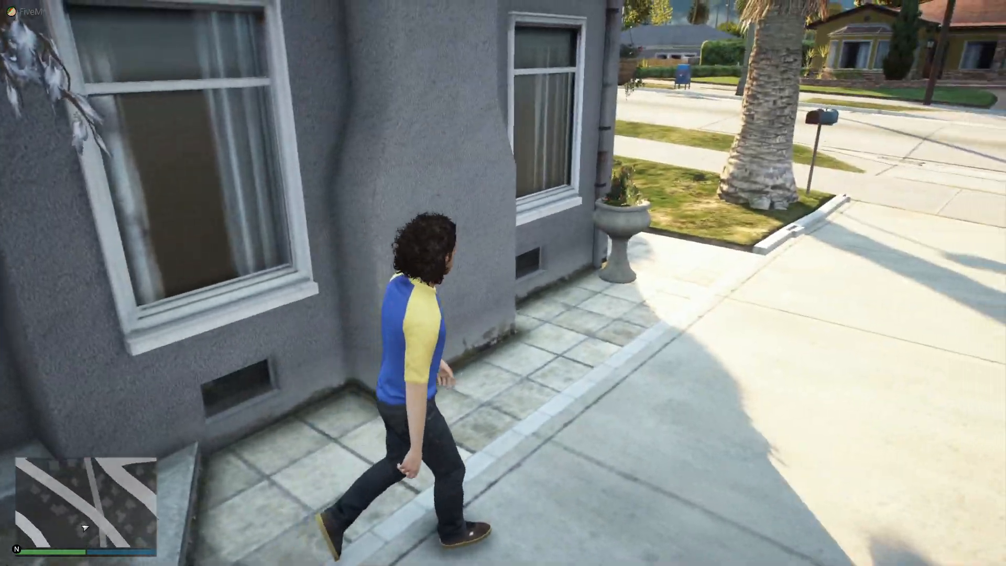
key(shift+w)
key(w)
key(s)
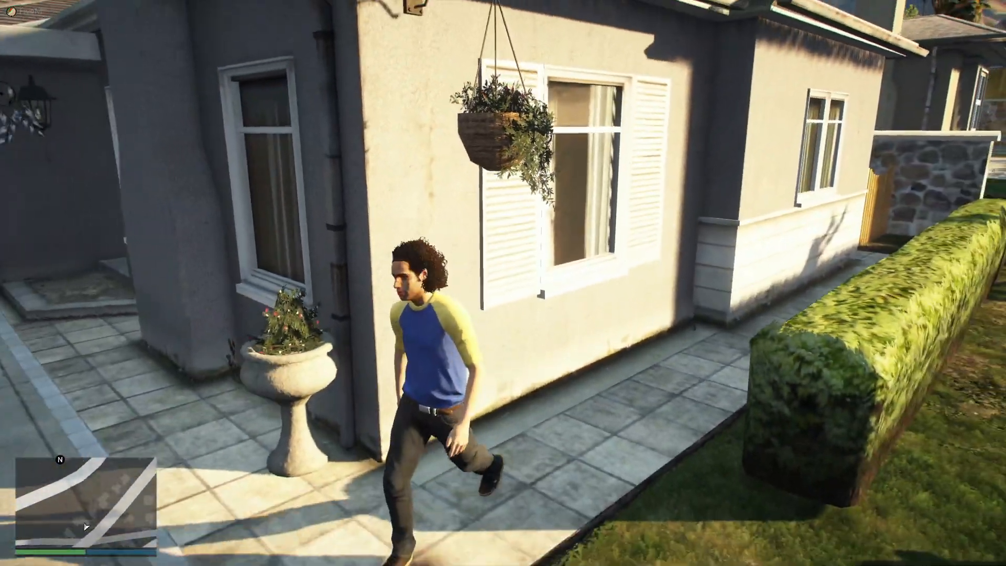
Step: Switch from the game to the desktop and close the Cfx.re server console to stop the wombat server
key(F8)
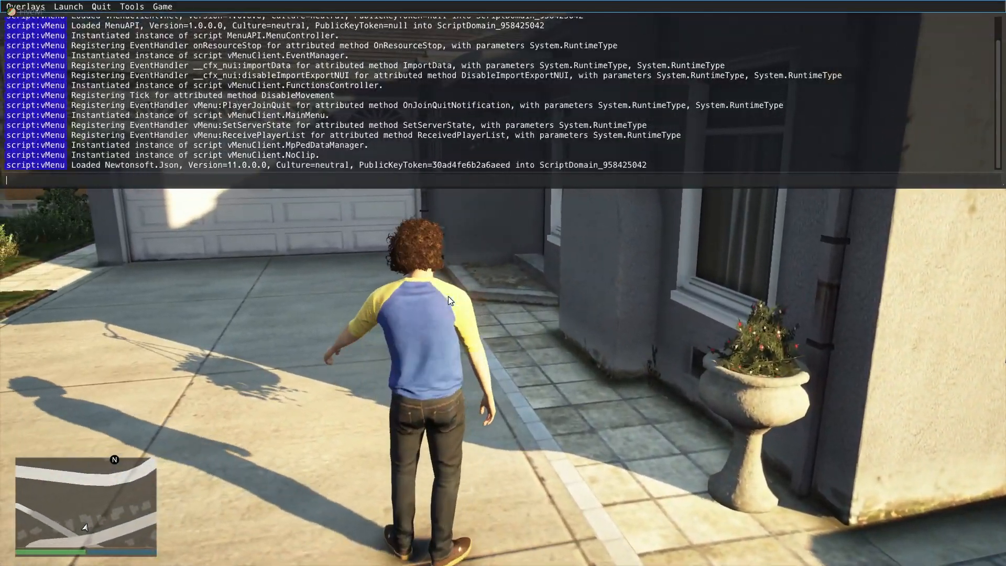
key(alt+Tab)
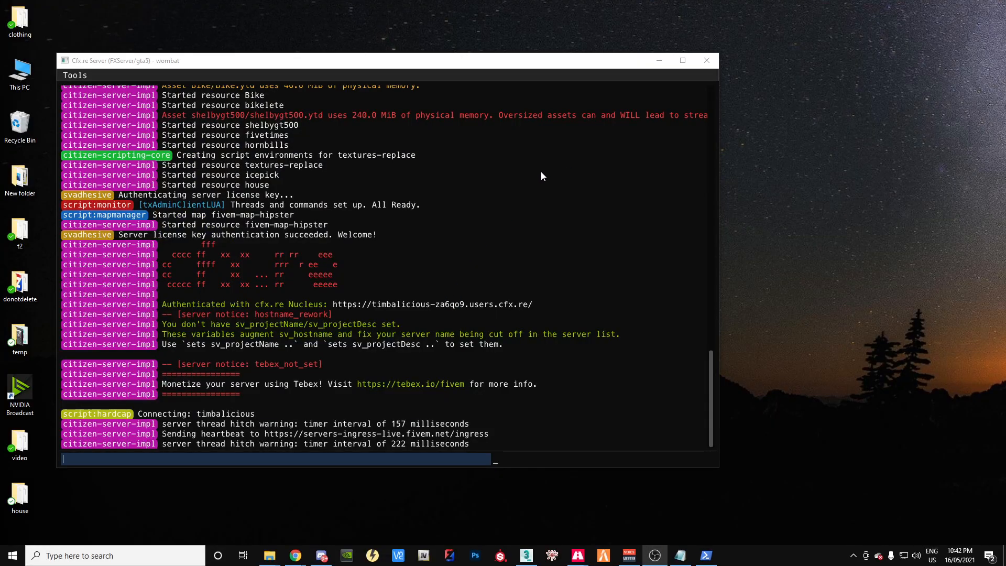
drag(381, 65, 586, 89)
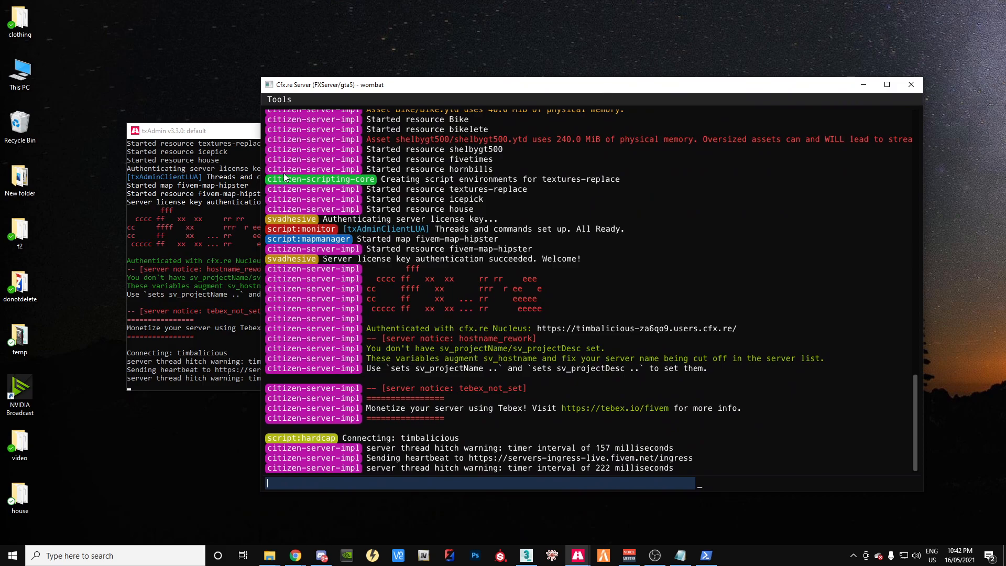
click(220, 140)
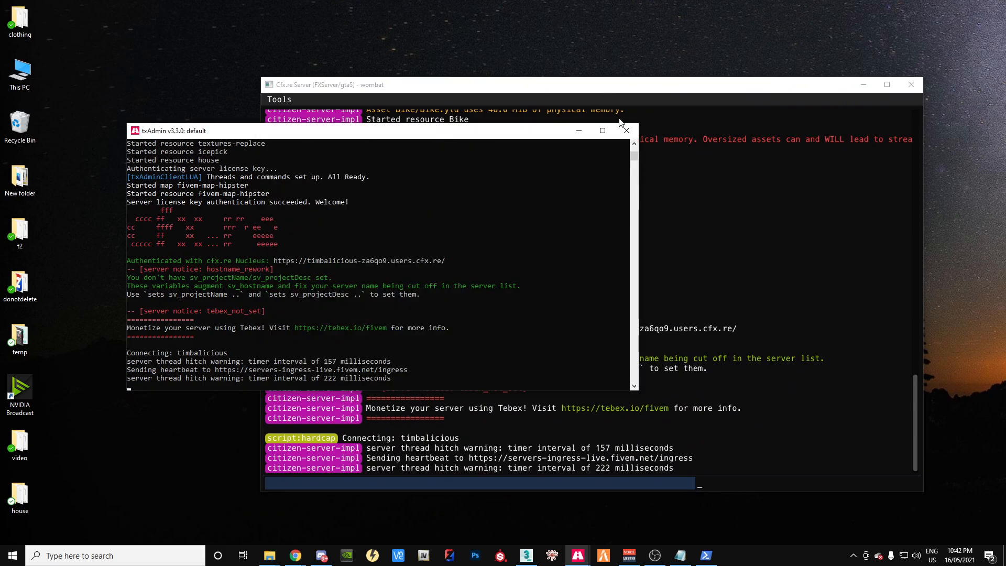
click(911, 85)
mouse_move(629, 556)
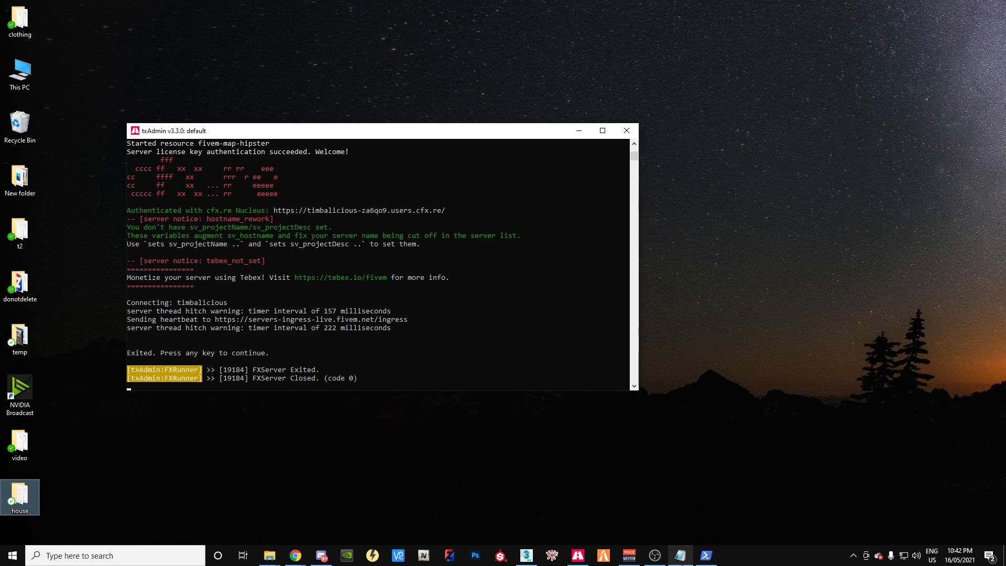
Step: Bring back the final folder window to review its files, and open Local Disk (C:) in it
click(270, 559)
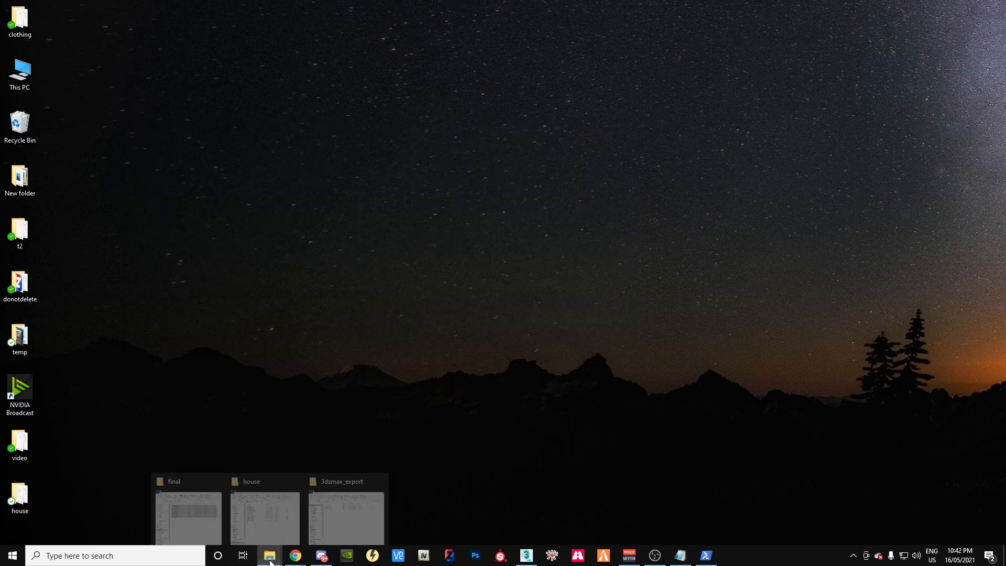
click(189, 506)
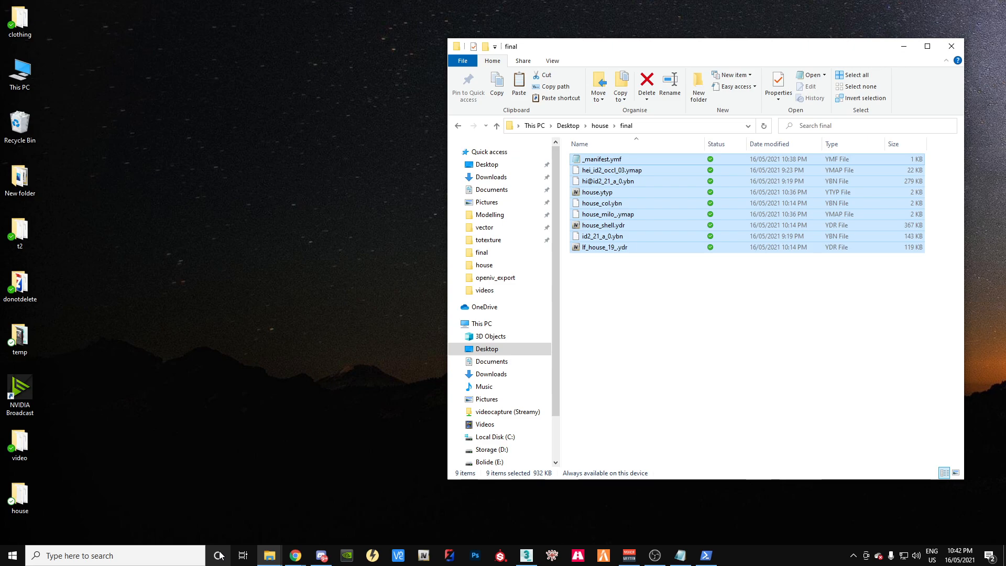
drag(605, 52, 339, 75)
click(323, 302)
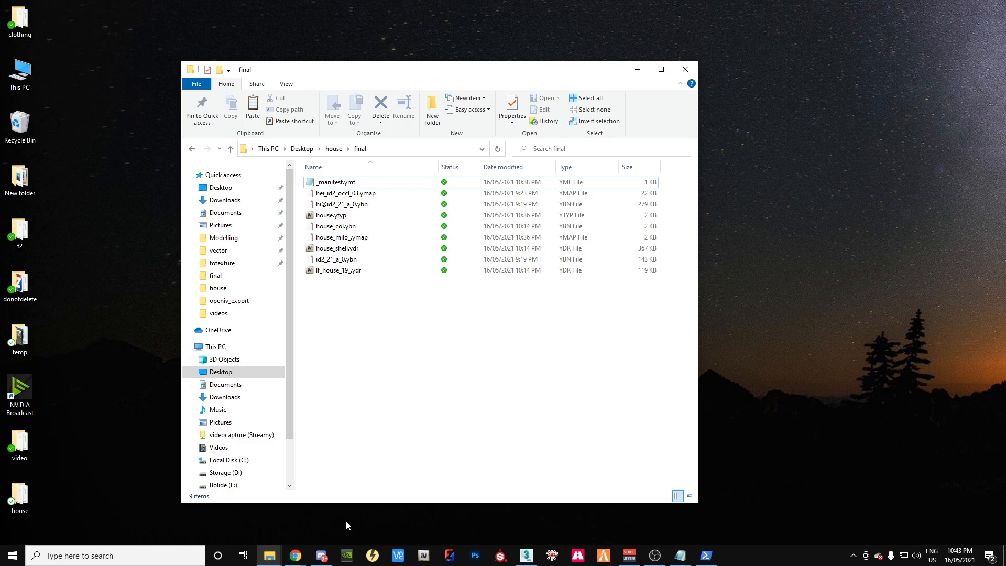
scroll(283, 414, down, 2)
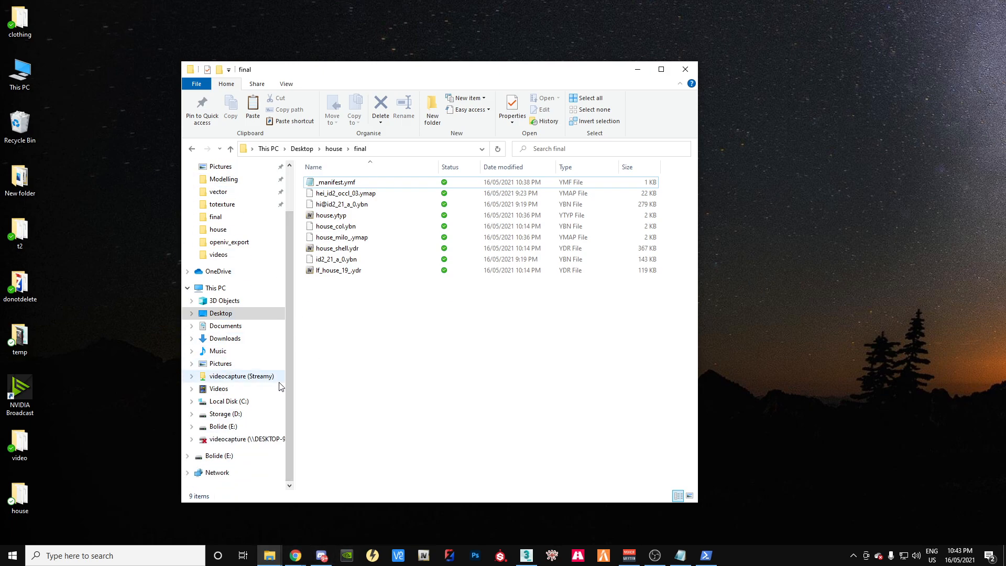
scroll(286, 388, up, 2)
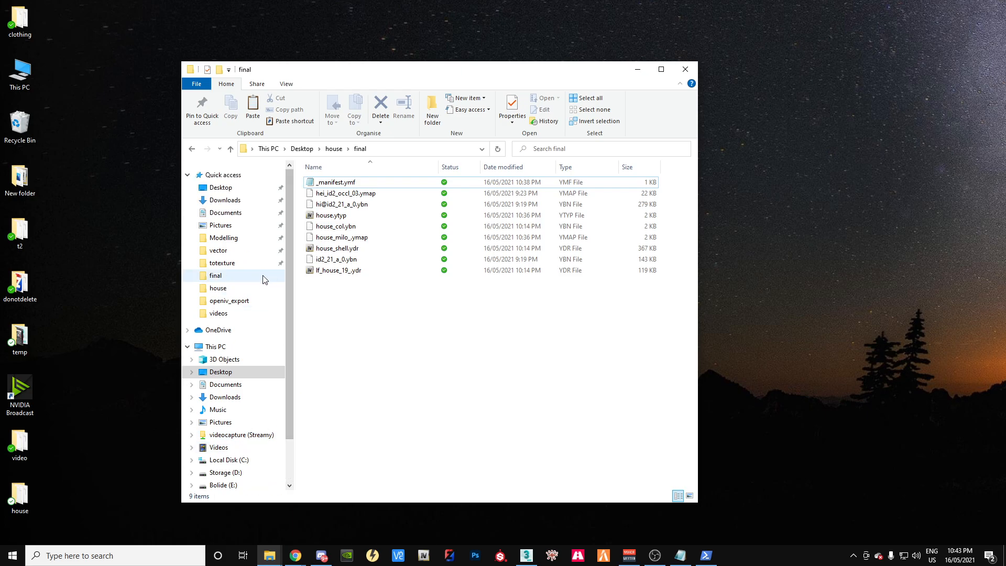
scroll(259, 403, down, 2)
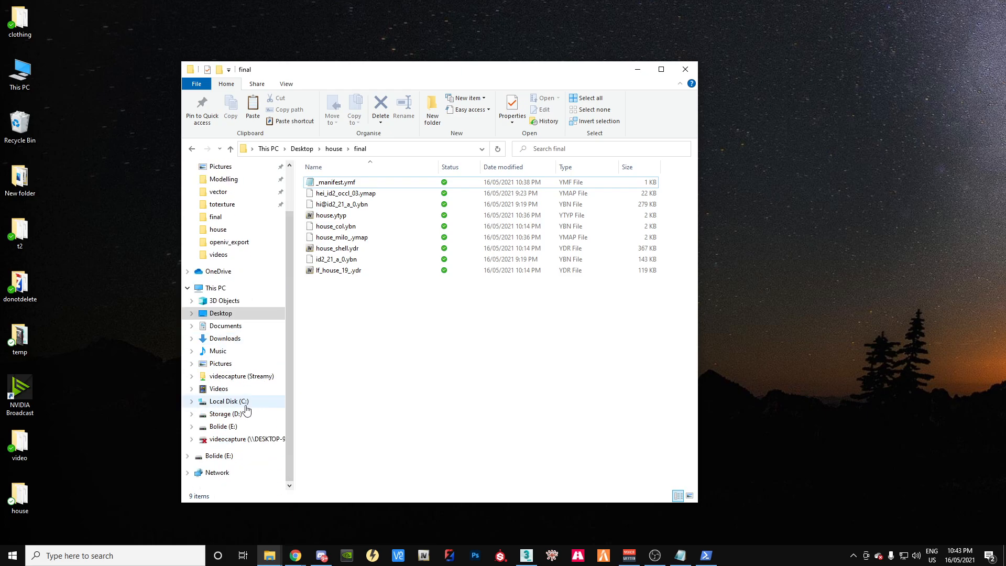
click(230, 401)
Step: Start OpenIV for the Windows version of Grand Theft Auto V and bring up its Open folder dialog
click(424, 557)
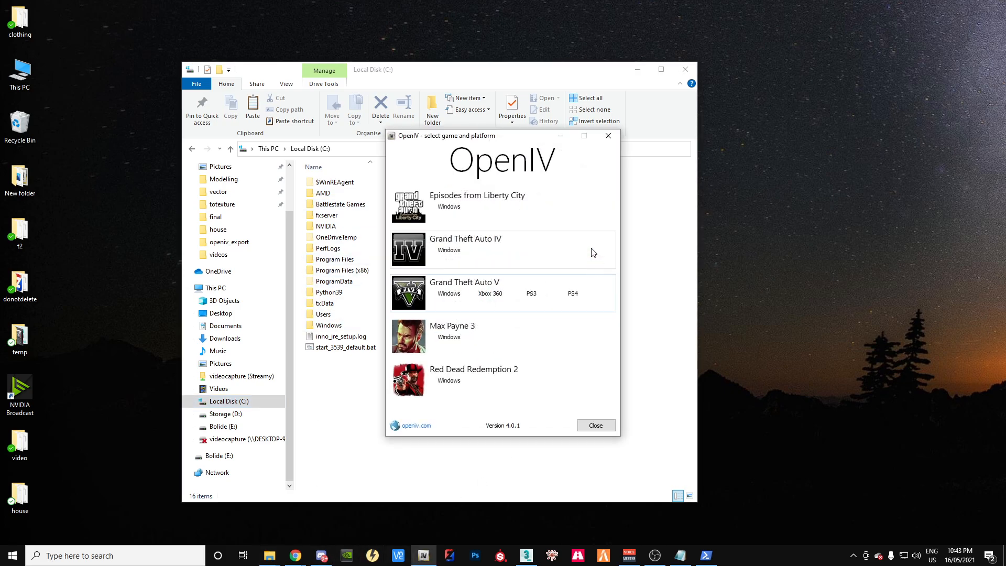
click(452, 295)
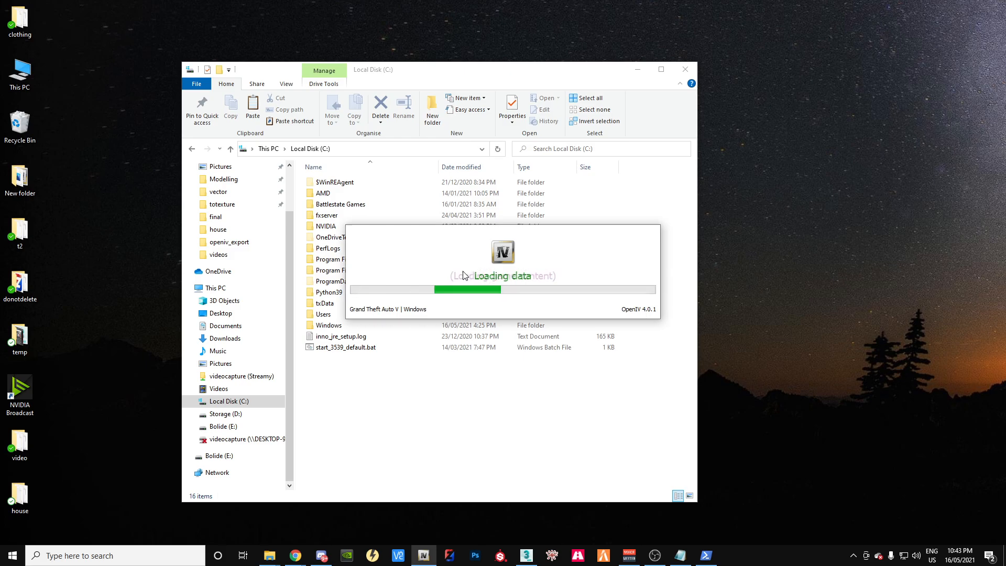
click(223, 122)
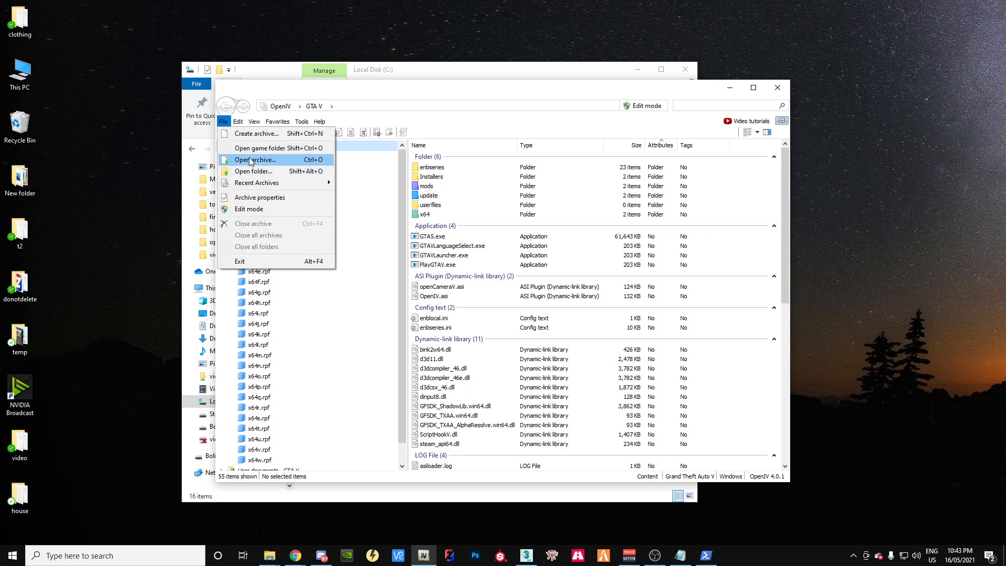
click(254, 172)
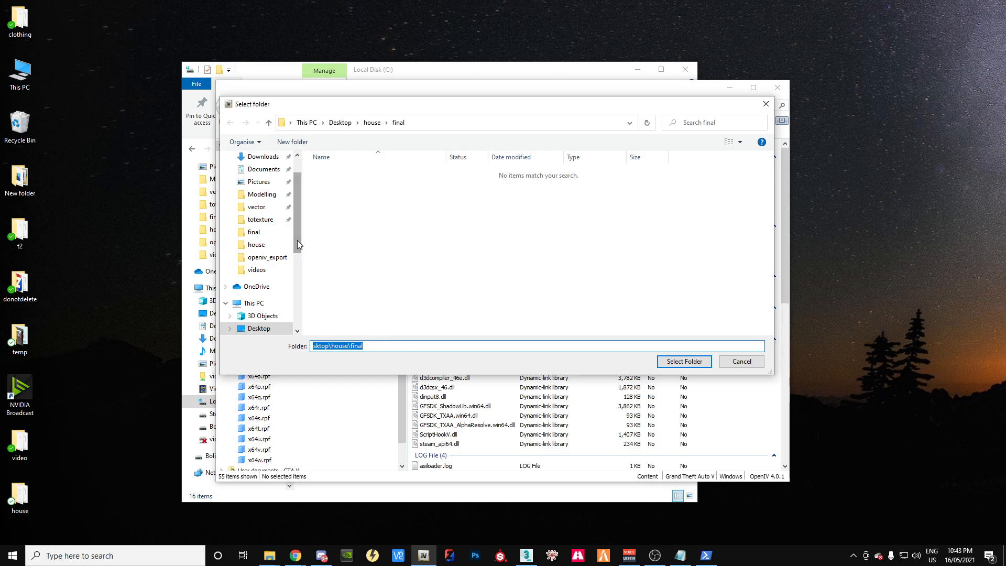
Step: Open the folder C:\txData\CFXDefault_4DD52C.base\resources\house\stream in OpenIV
scroll(297, 244, down, 5)
click(265, 244)
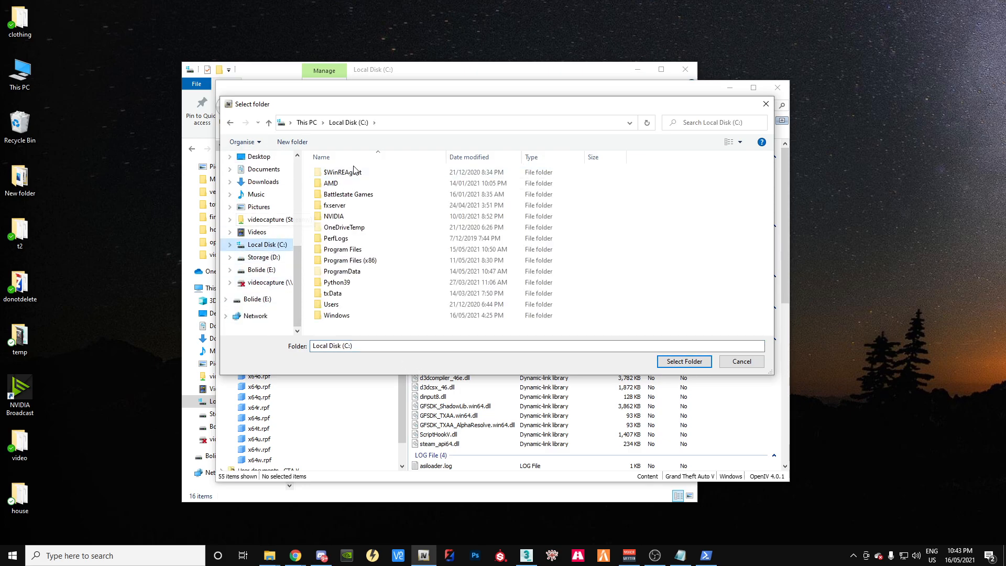
double_click(333, 293)
click(345, 186)
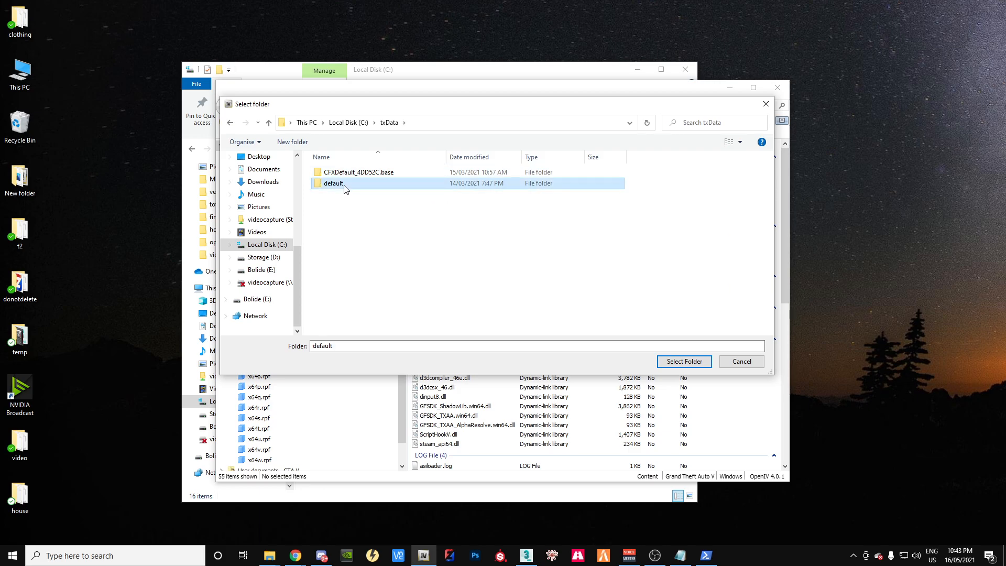
double_click(349, 173)
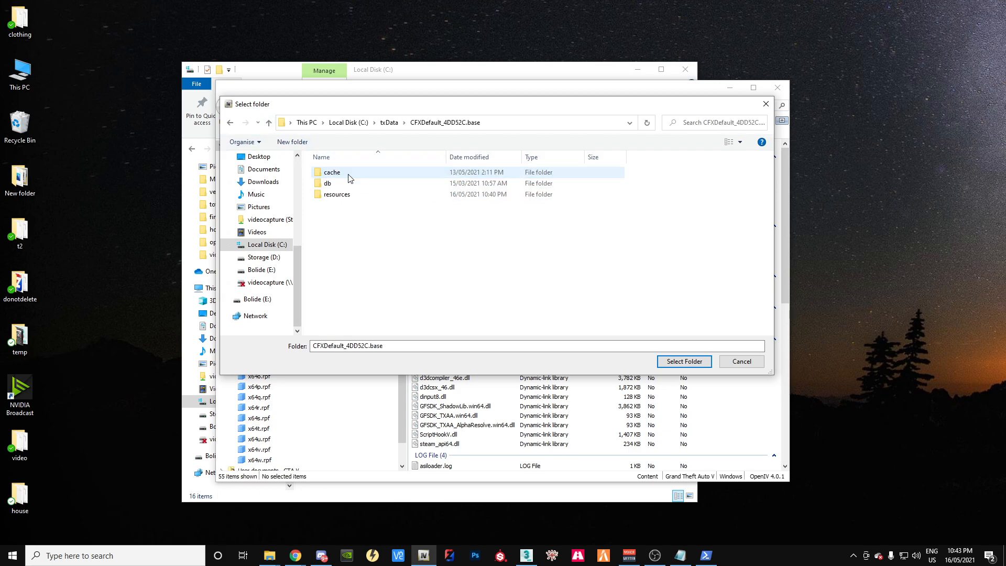
double_click(346, 195)
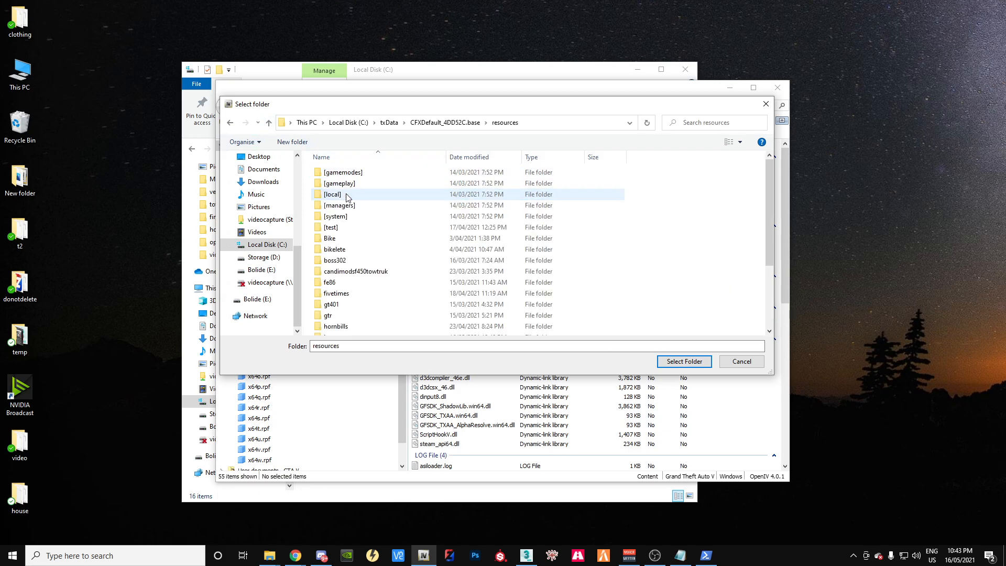
scroll(338, 283, down, 5)
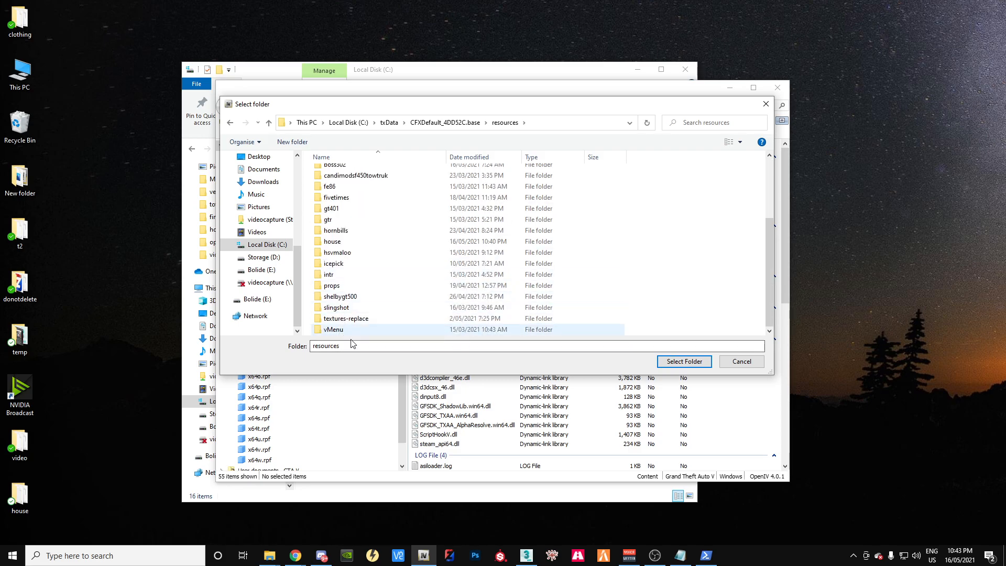
double_click(336, 242)
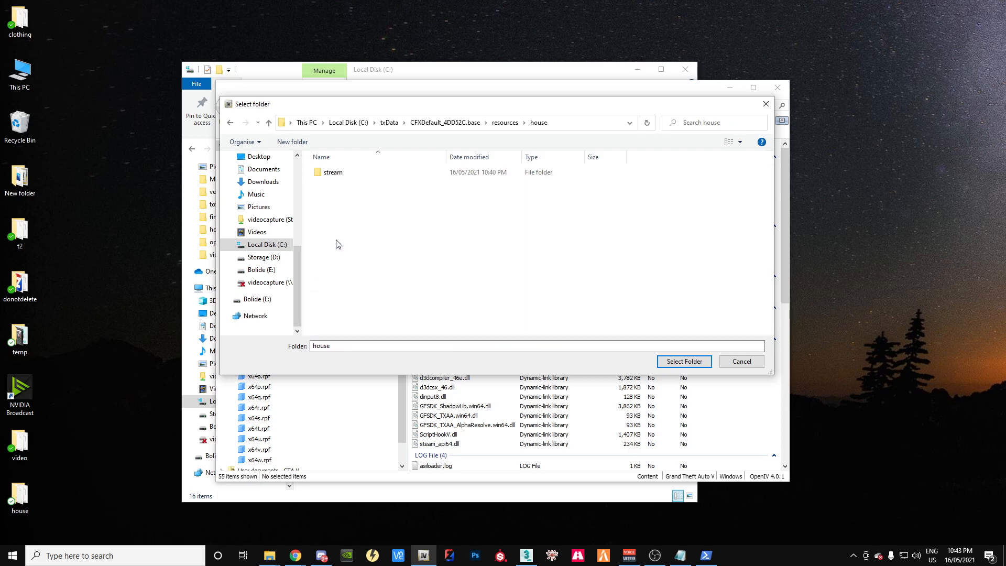
double_click(327, 176)
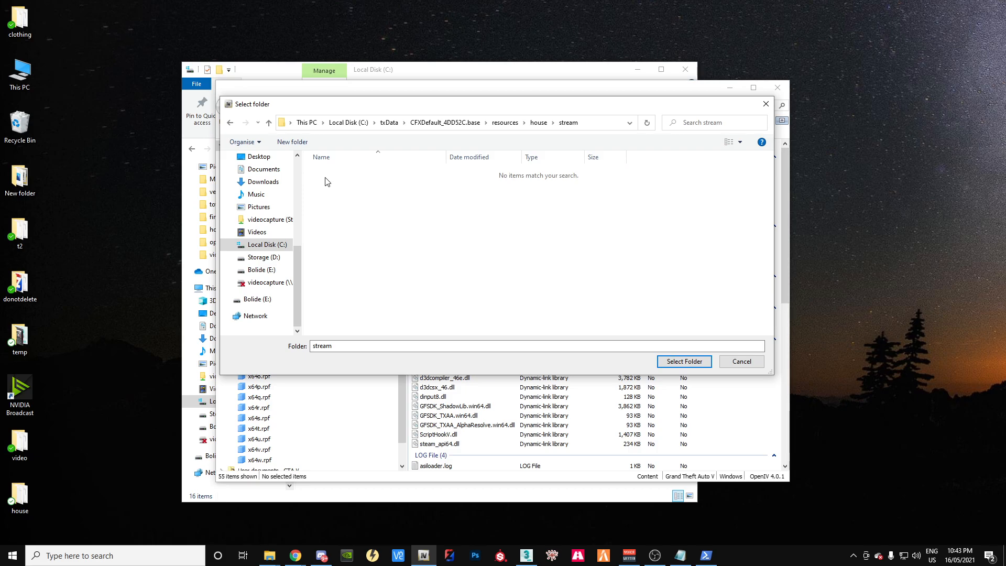
click(682, 362)
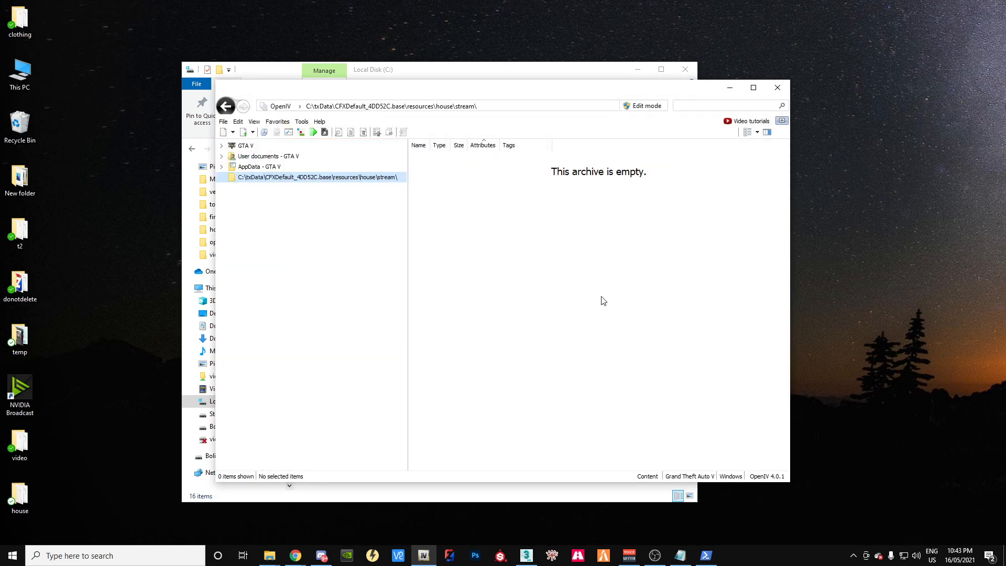
Step: Move the OpenIV window aside and copy all files from the final folder inside the desktop's house folder
drag(420, 96, 608, 176)
click(456, 77)
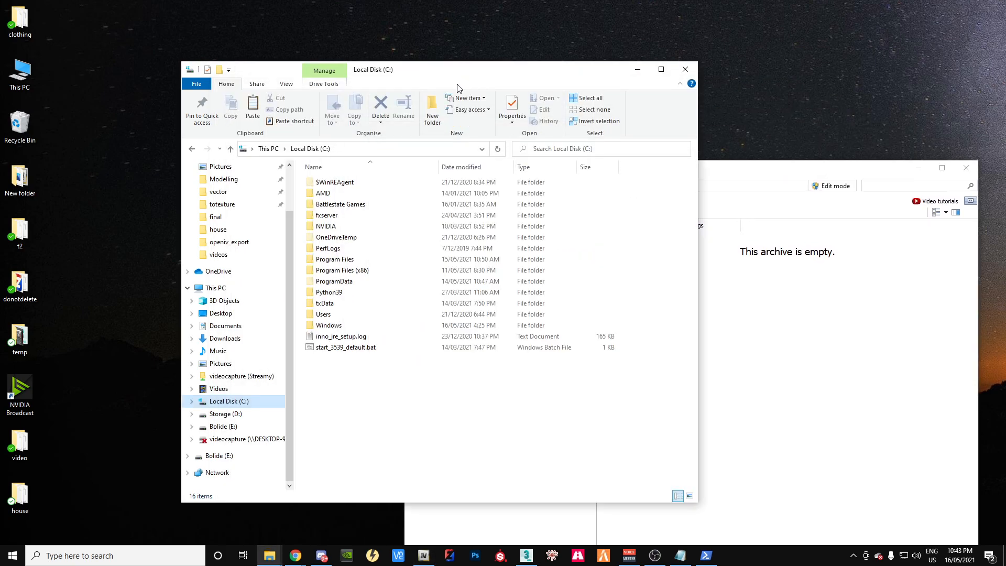
double_click(29, 493)
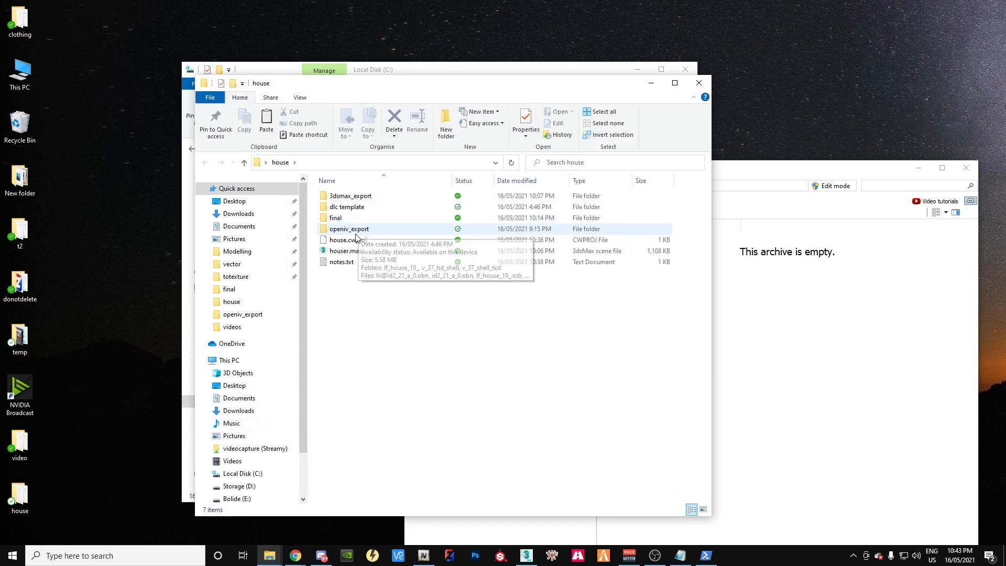
double_click(336, 218)
drag(378, 344, 345, 200)
right_click(344, 199)
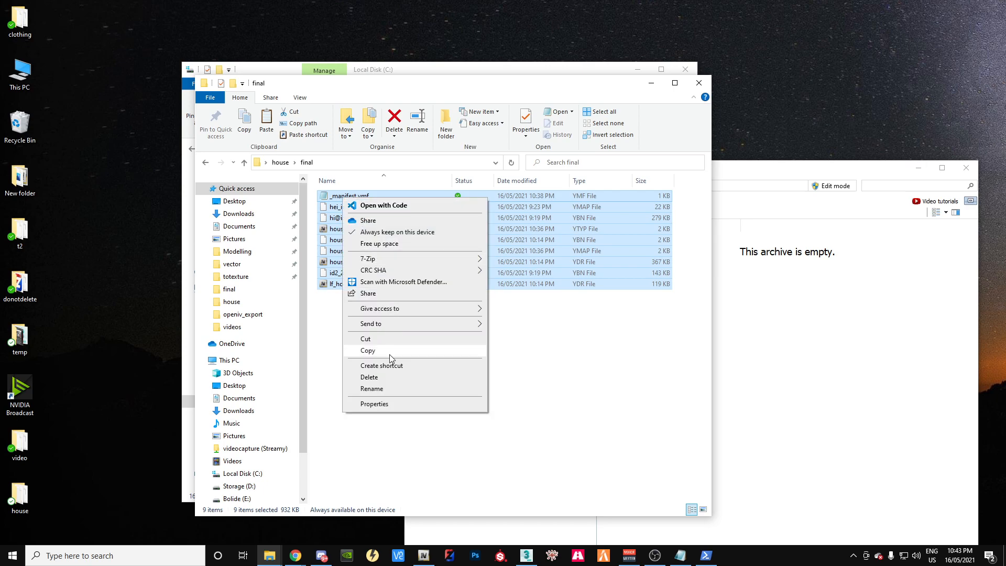
click(386, 352)
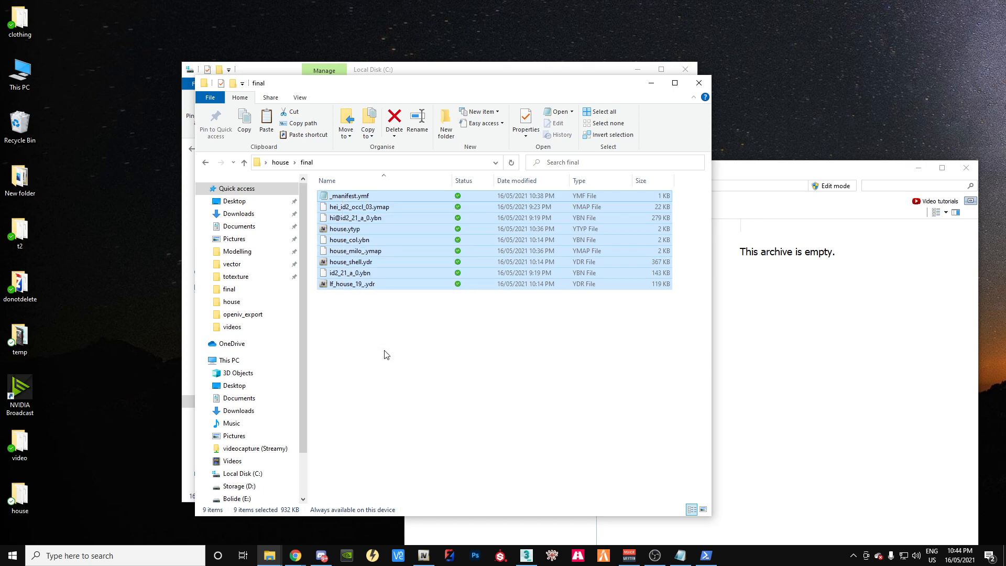
Step: Browse from Local Disk (C:) to txData\CFXDefault_4DD52C.base and check its server.cfg file
click(400, 65)
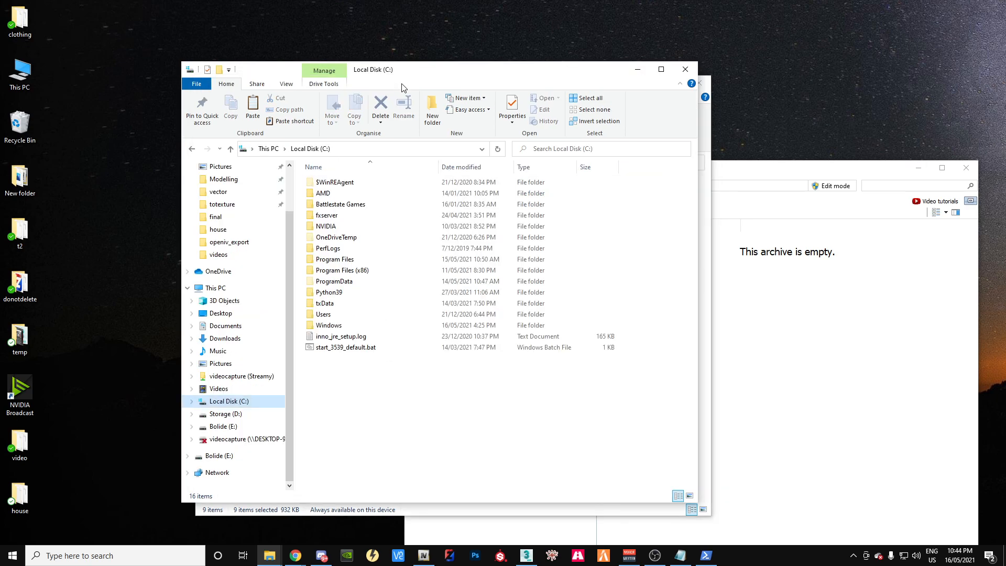
double_click(330, 304)
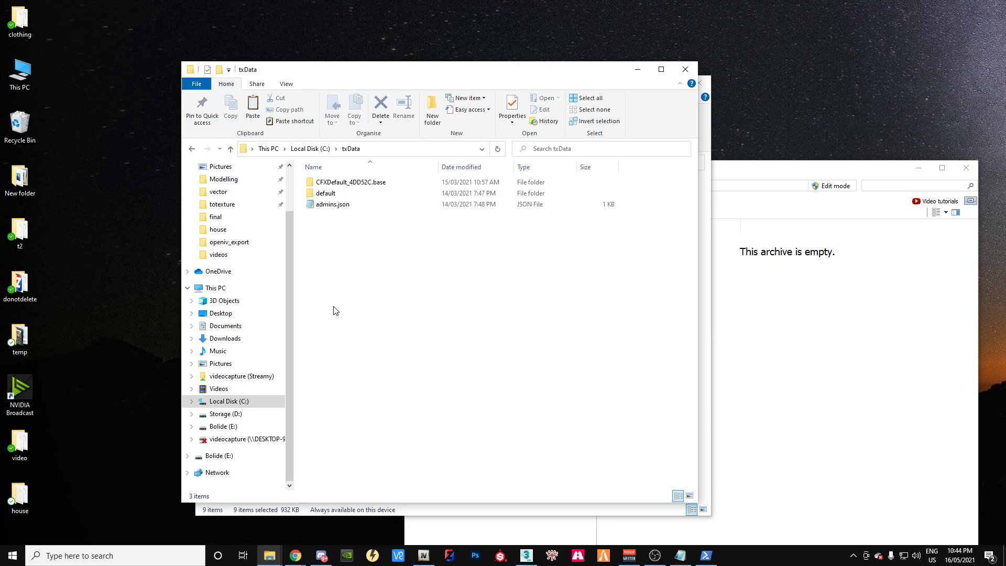
double_click(327, 187)
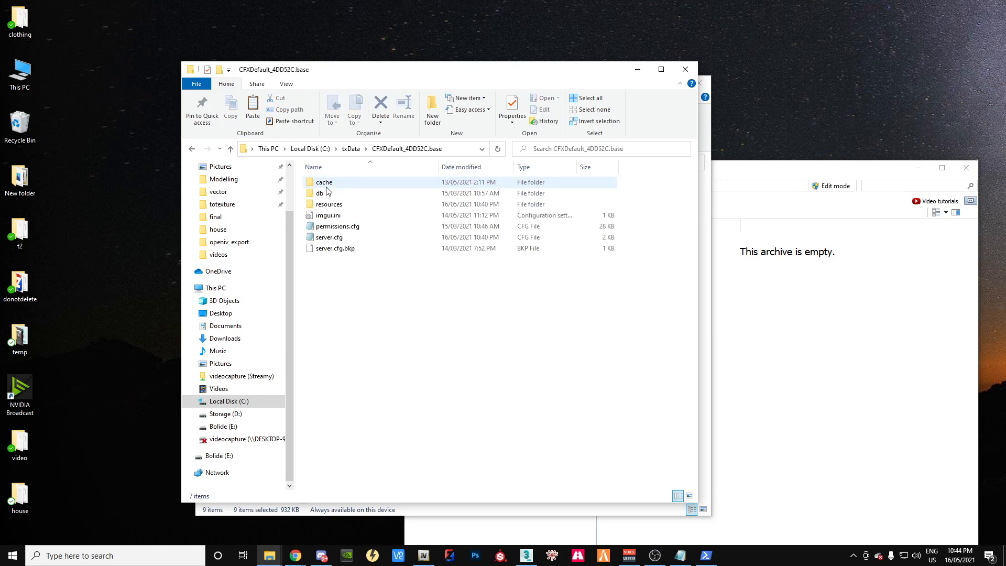
double_click(329, 237)
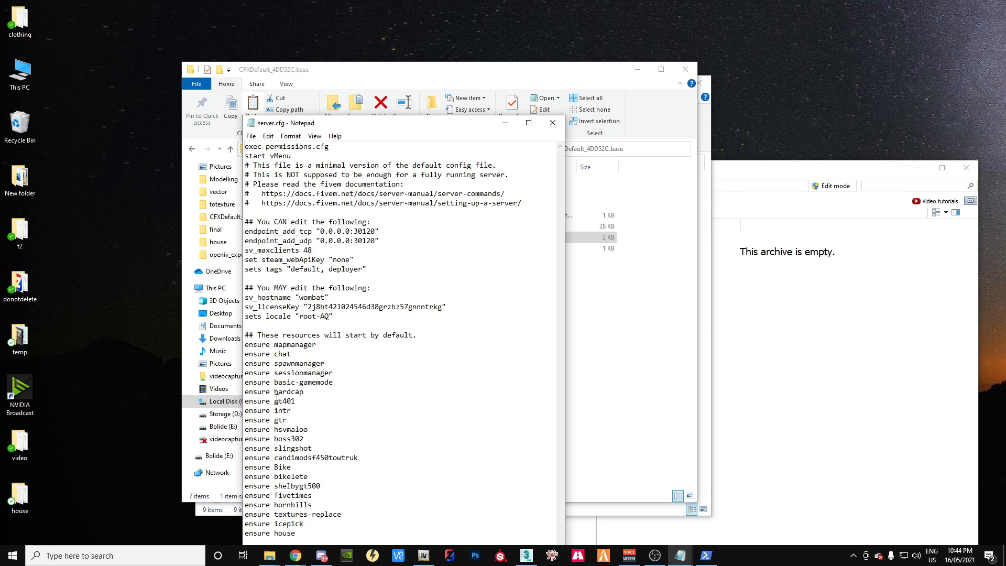
click(556, 122)
Step: In the server's resources\house folder, move every house file except __resource.lua into the stream subfolder
double_click(335, 211)
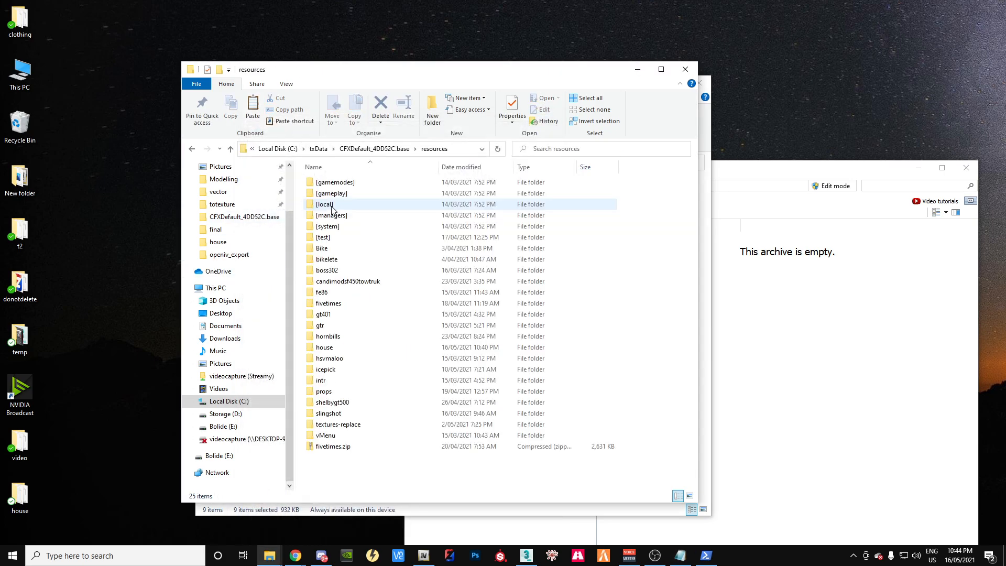
double_click(324, 348)
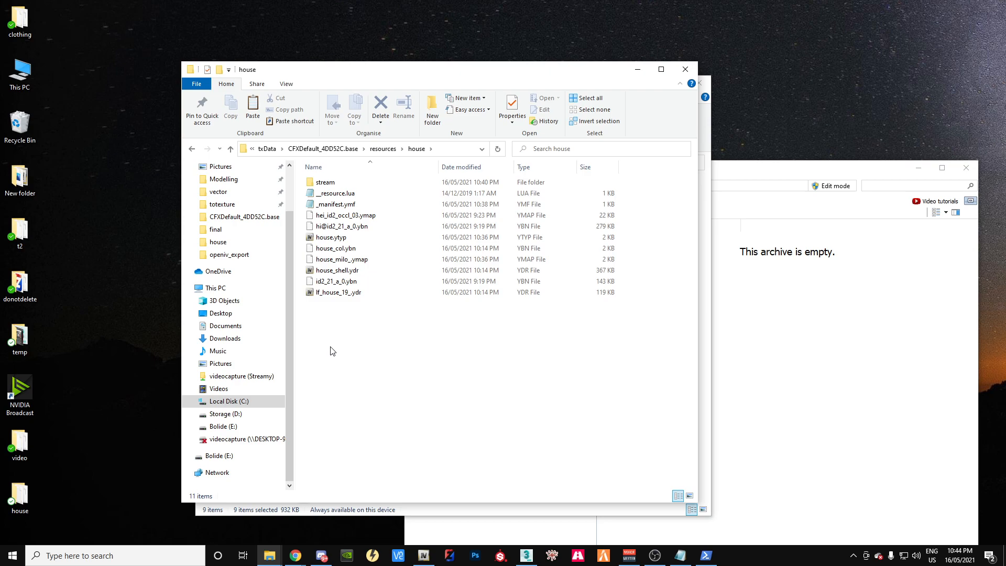
click(777, 176)
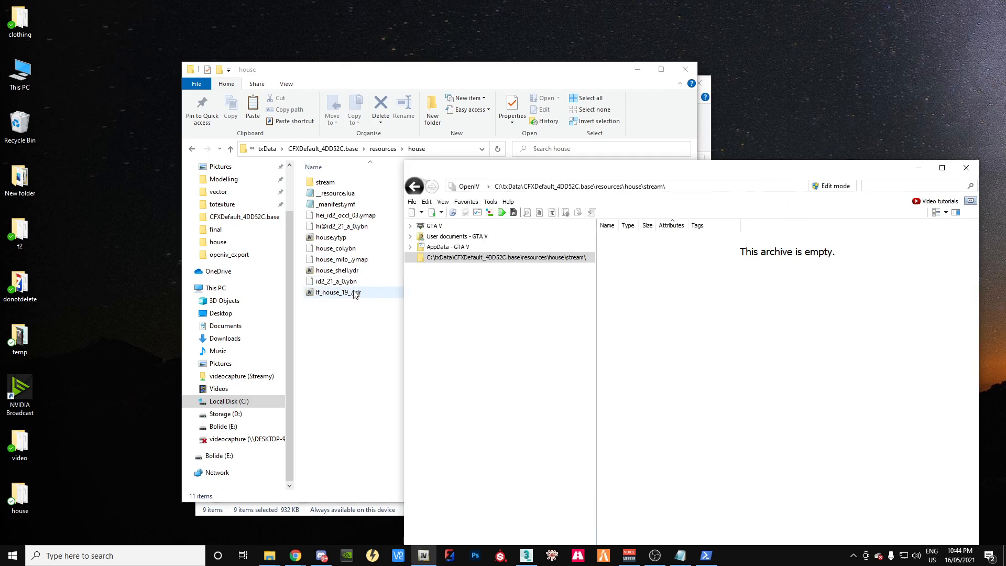
click(382, 75)
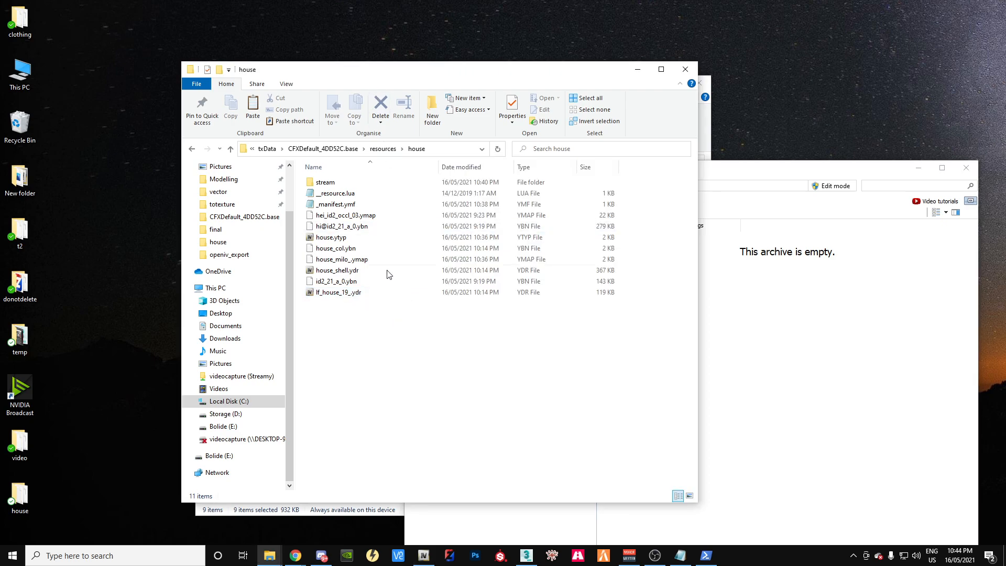
drag(359, 313, 326, 182)
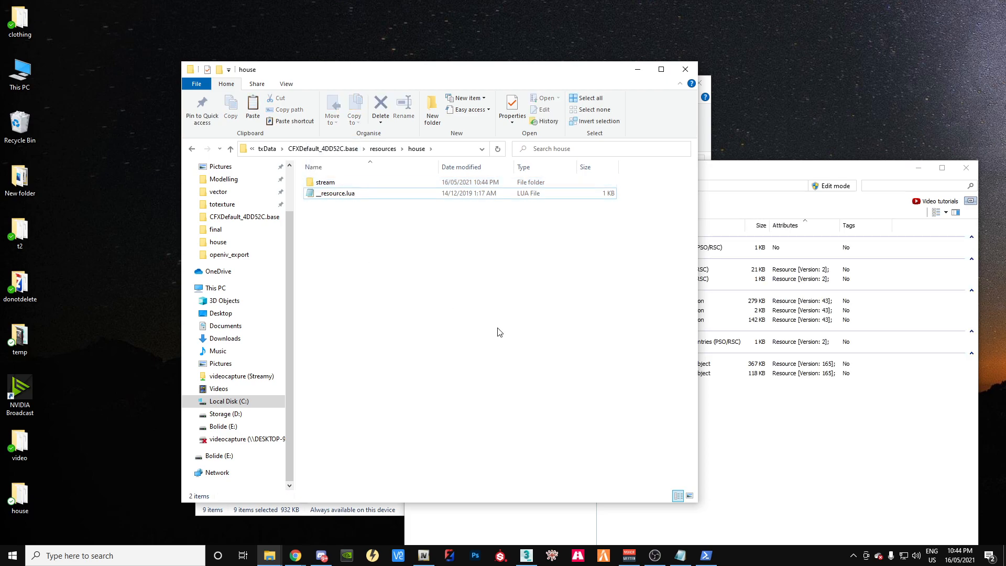
Step: Launch FiveM and connect to the wombat server
click(578, 556)
click(604, 555)
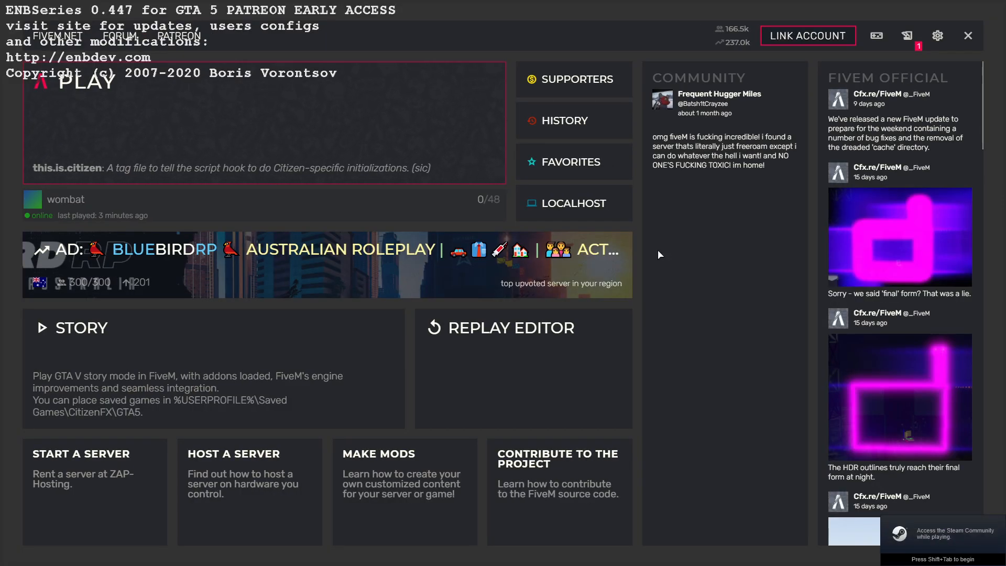
click(123, 204)
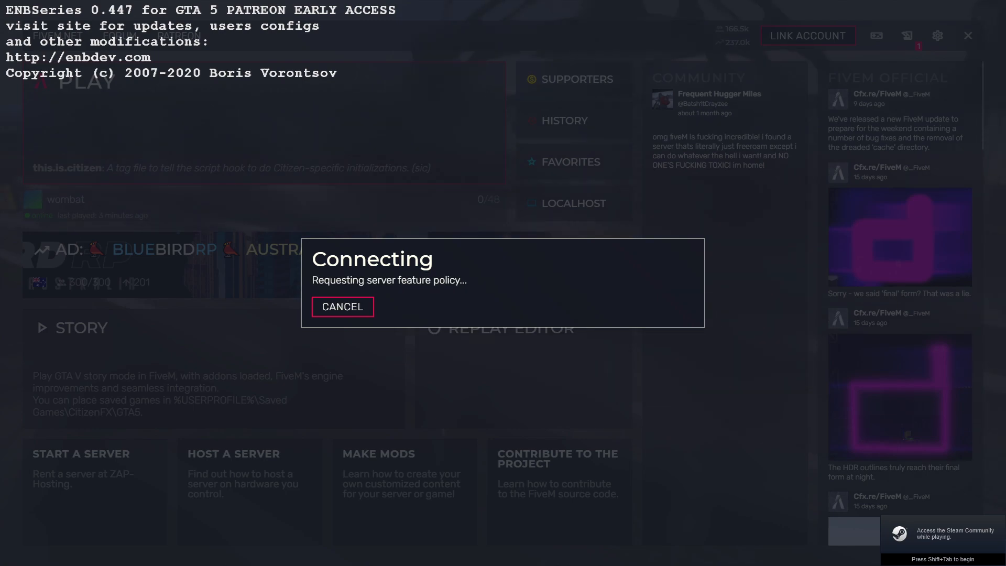
Step: Switch to File Explorer while the game loads and check the contents of the house resource's stream folder
key(alt+Tab)
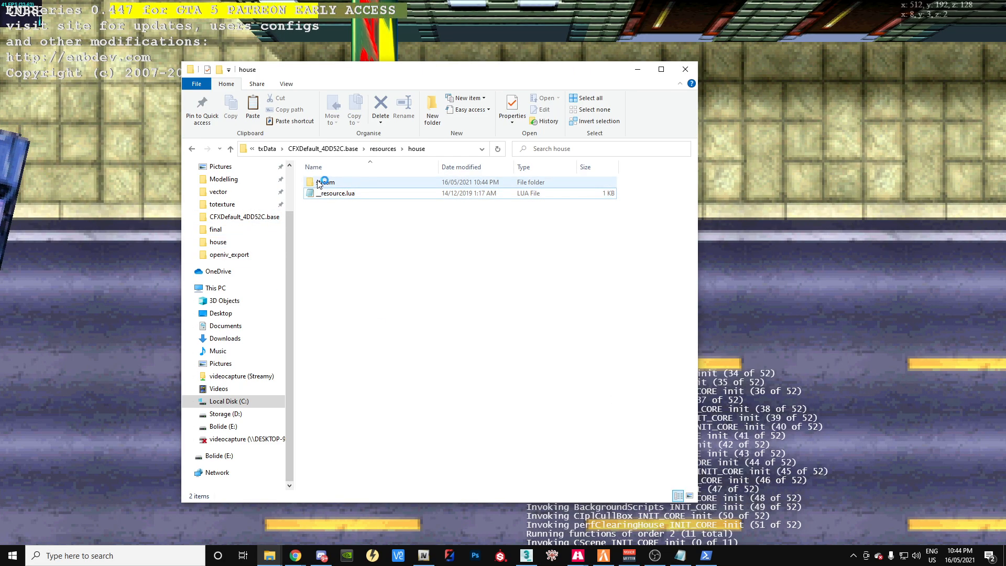
double_click(321, 182)
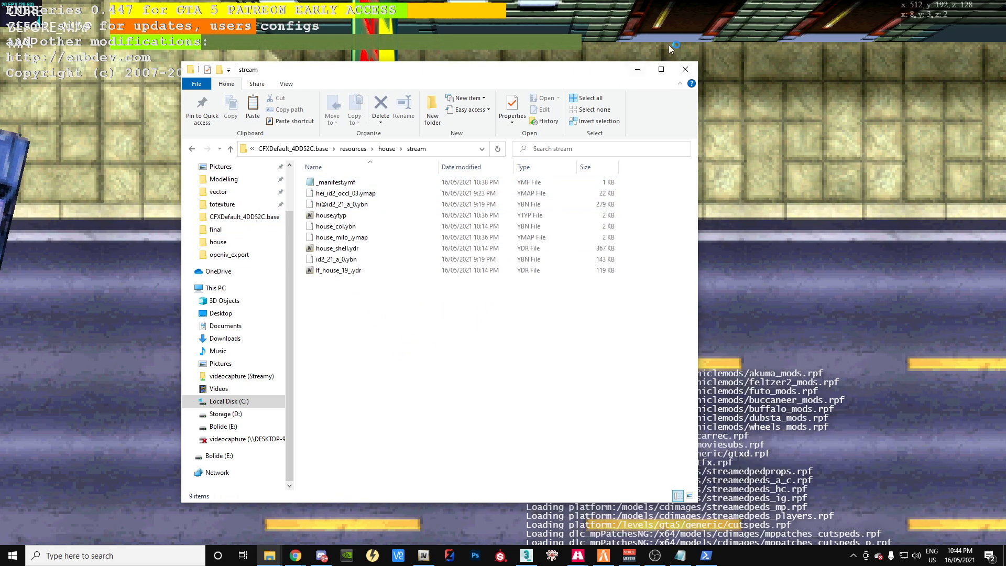
click(638, 70)
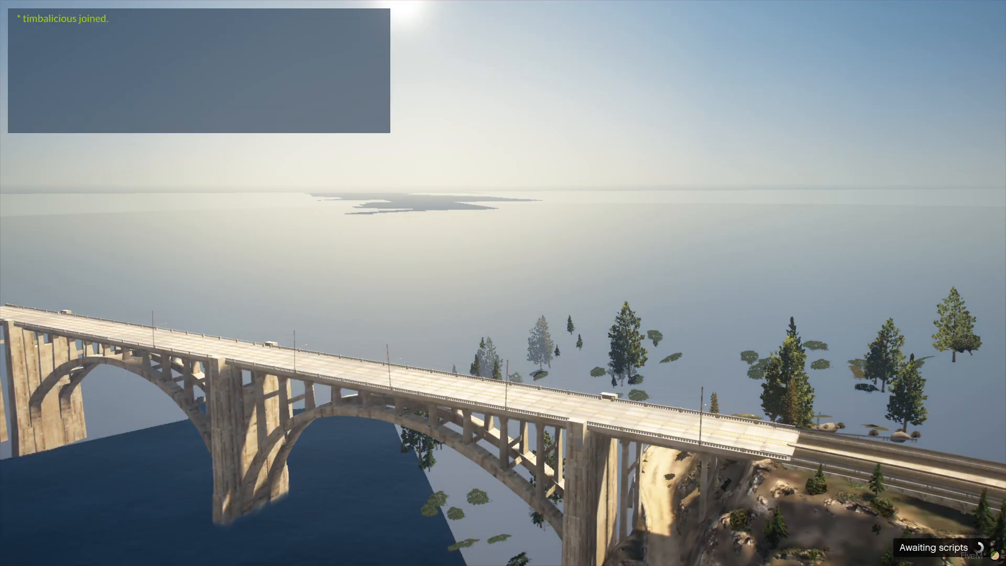
Step: Set a waypoint on the game map in the residential area south of the racetrack, just northwest of the small lake
key(Escape)
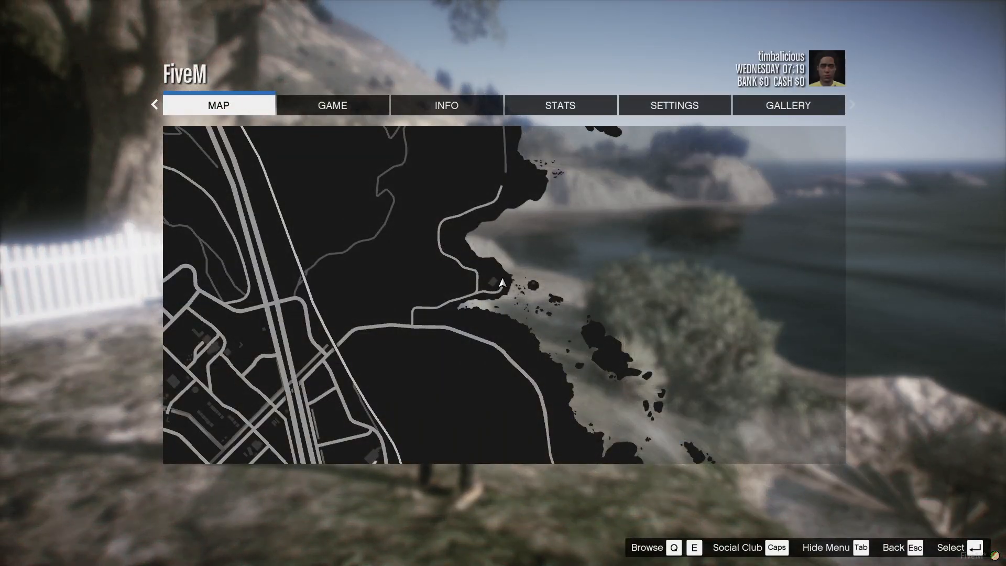
click(452, 333)
scroll(566, 239, down, 3)
drag(445, 465, 573, 32)
drag(491, 409, 618, 175)
drag(470, 453, 464, 360)
scroll(395, 427, up, 3)
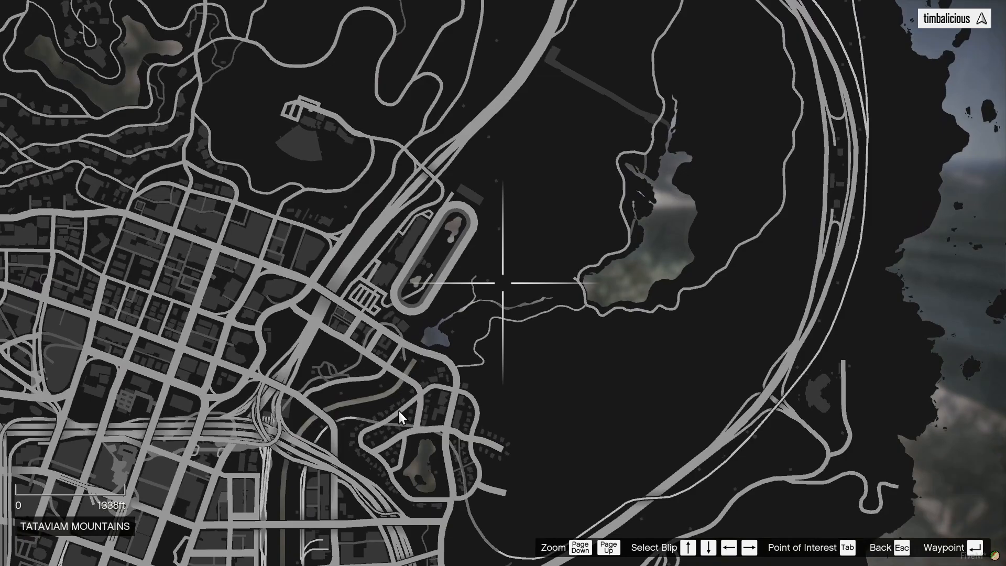
click(395, 411)
key(Escape)
key(Escape)
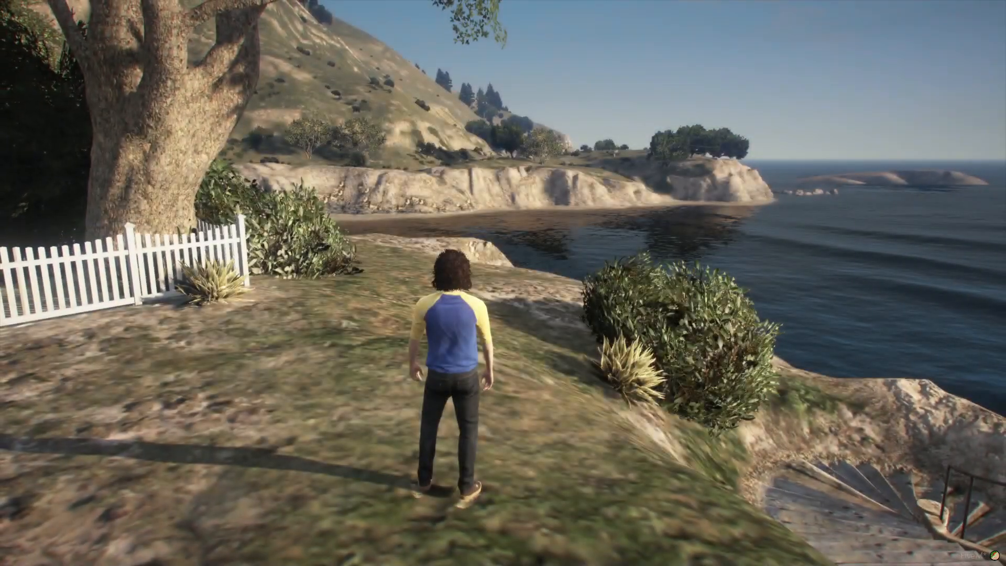
Step: Teleport the character to the map waypoint with vMenu's teleport options
key(m)
key(Up)
key(Return)
key(Return)
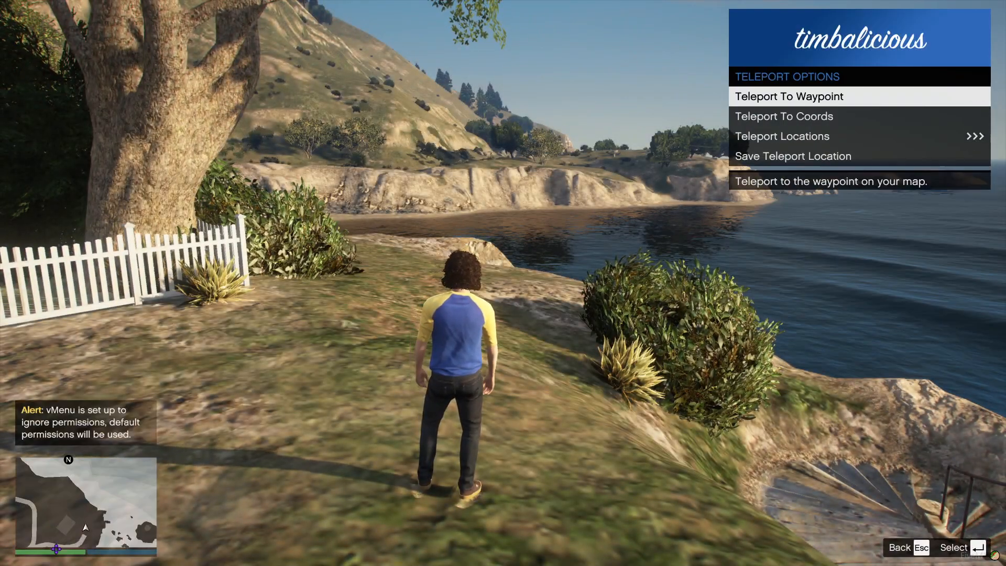
key(Return)
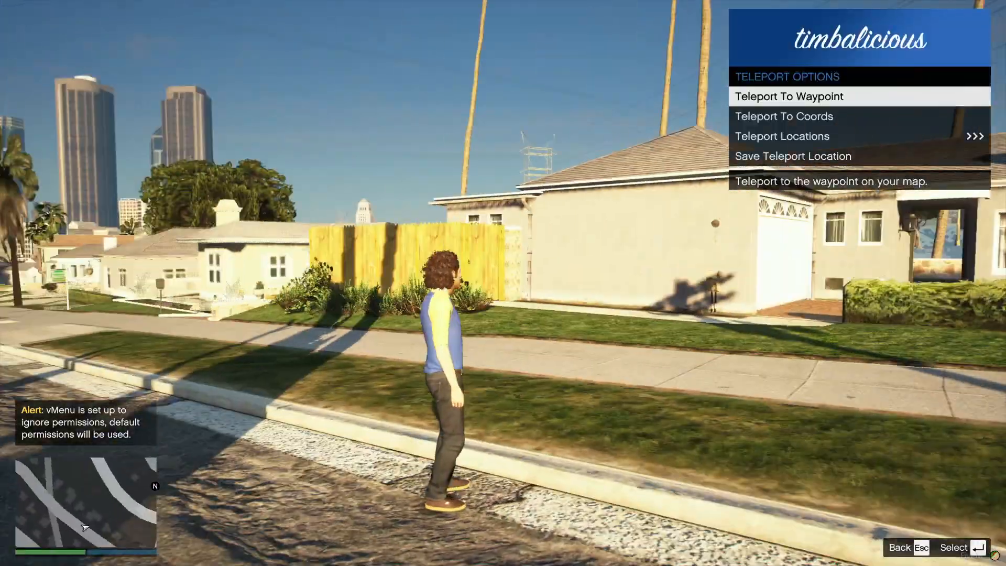
Step: Enter the house and walk around inside to examine its interior shell, doors and nearby props
key(w)
key(m)
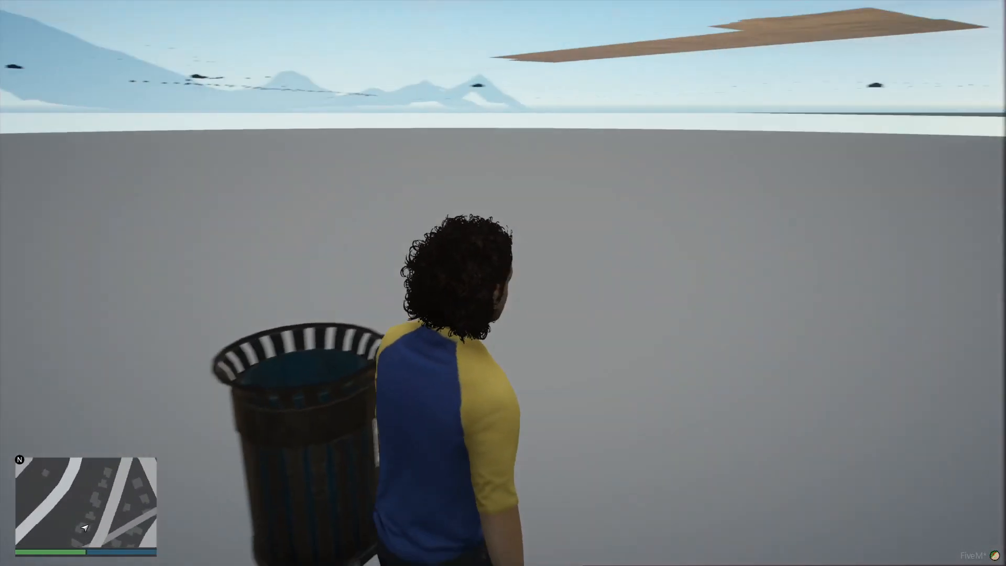
key(d)
key(w)
key(d)
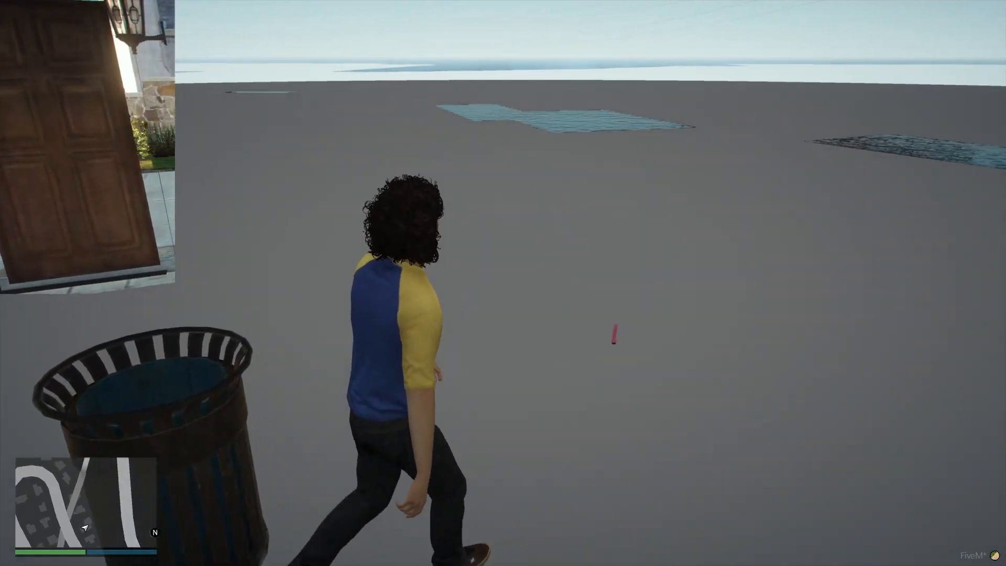
key(w)
key(d)
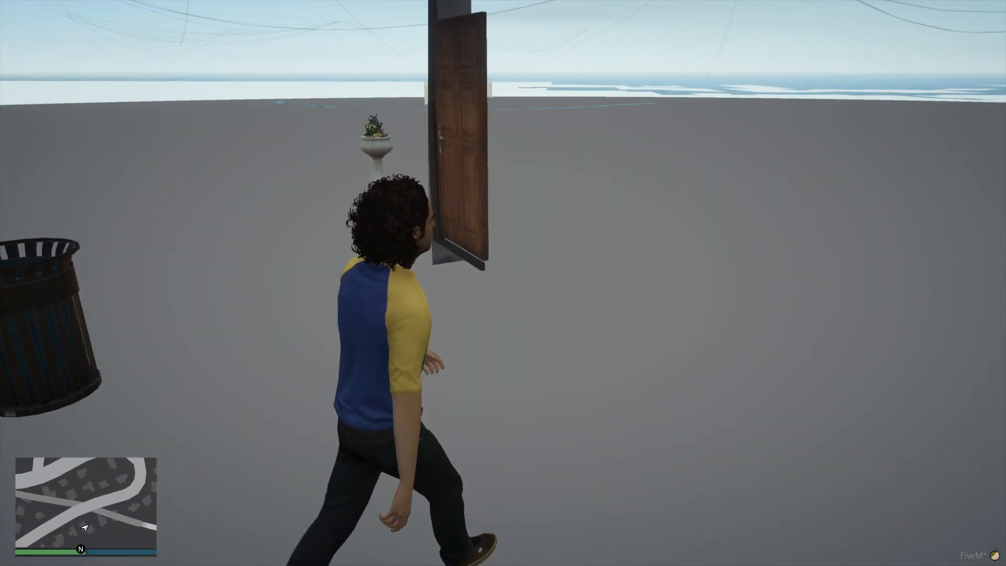
key(w)
key(w)
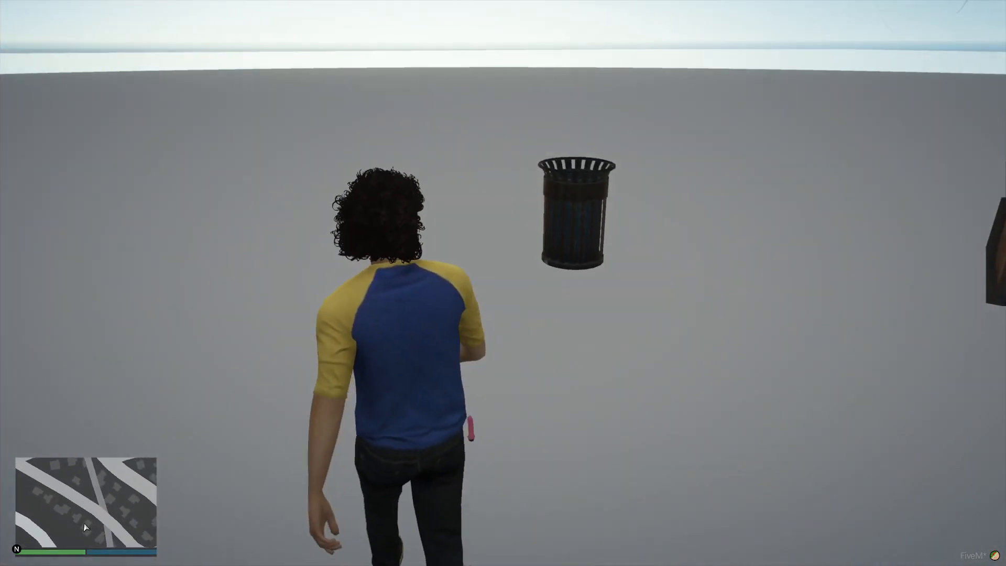
Step: Walk around inside the house to examine the interior shell, the trash bin and the front door from several sides
key(w)
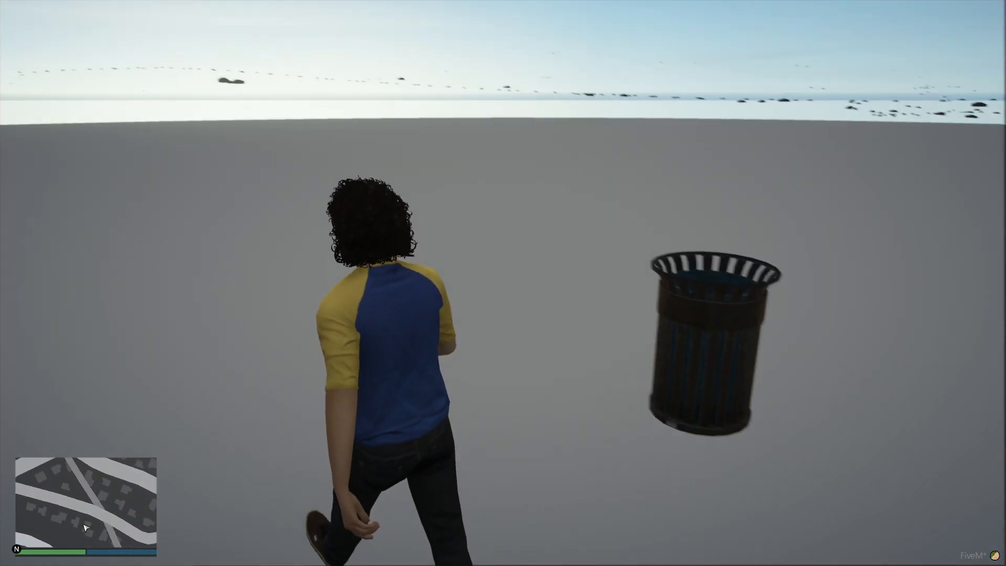
key(w)
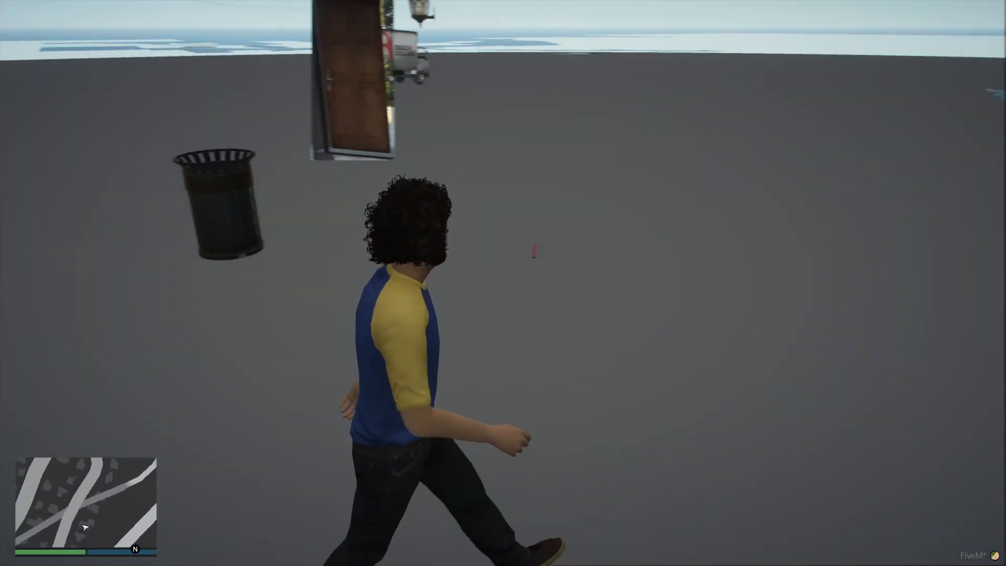
key(w)
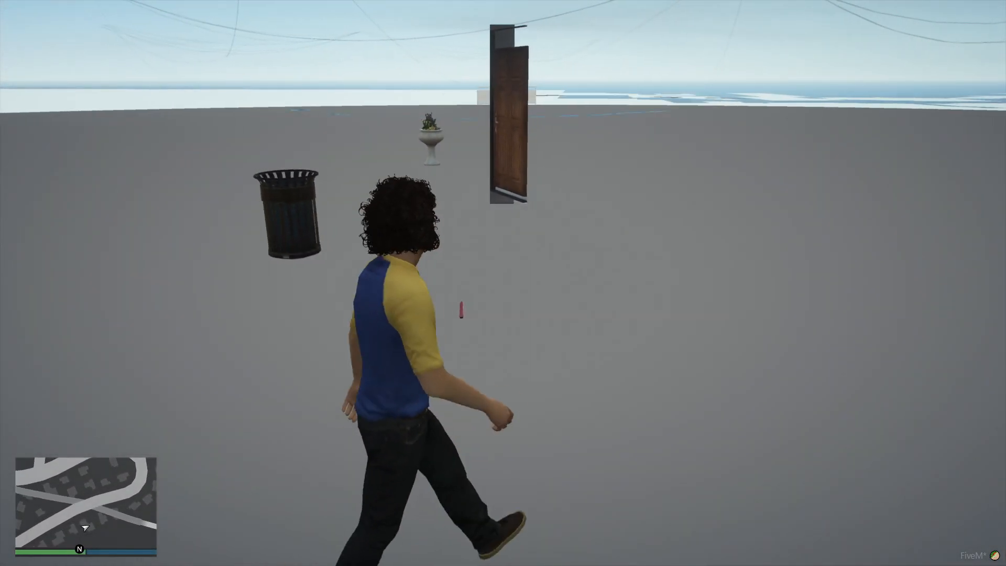
key(w)
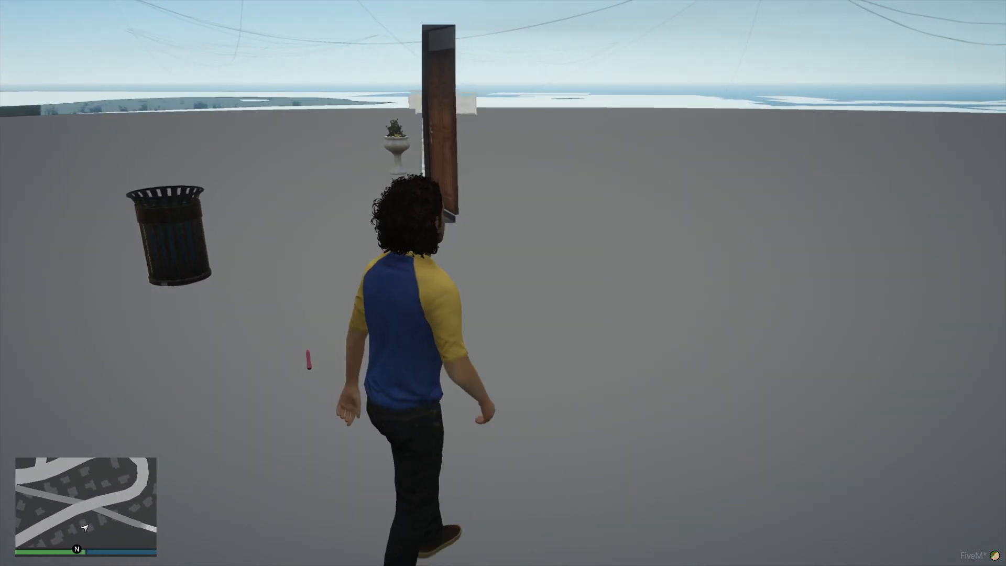
key(w)
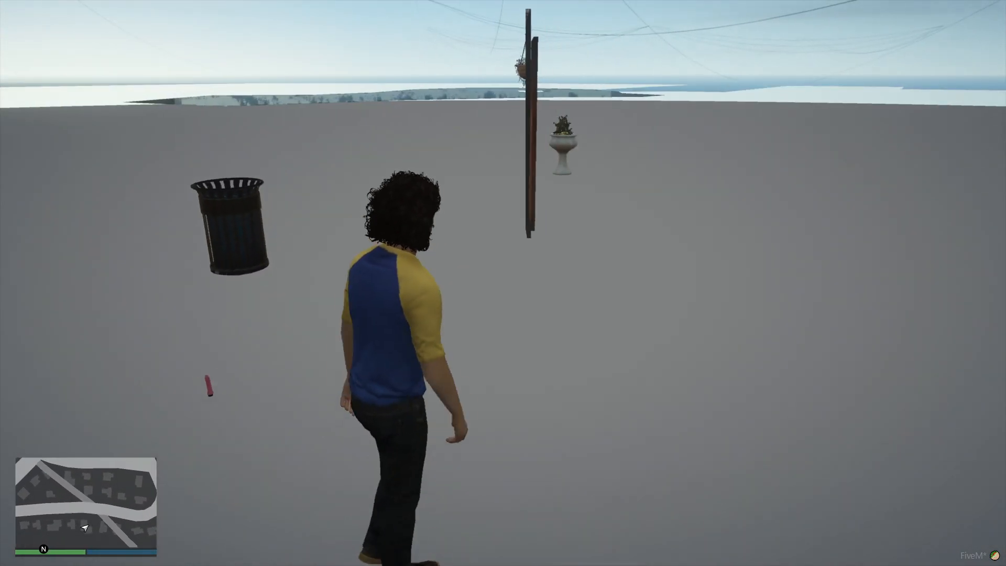
key(w)
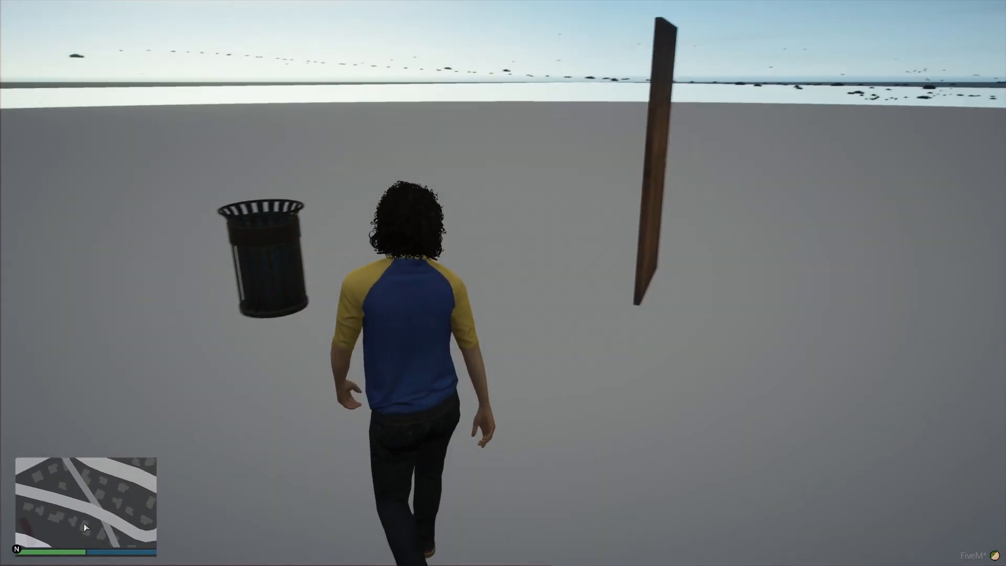
key(w)
key(a)
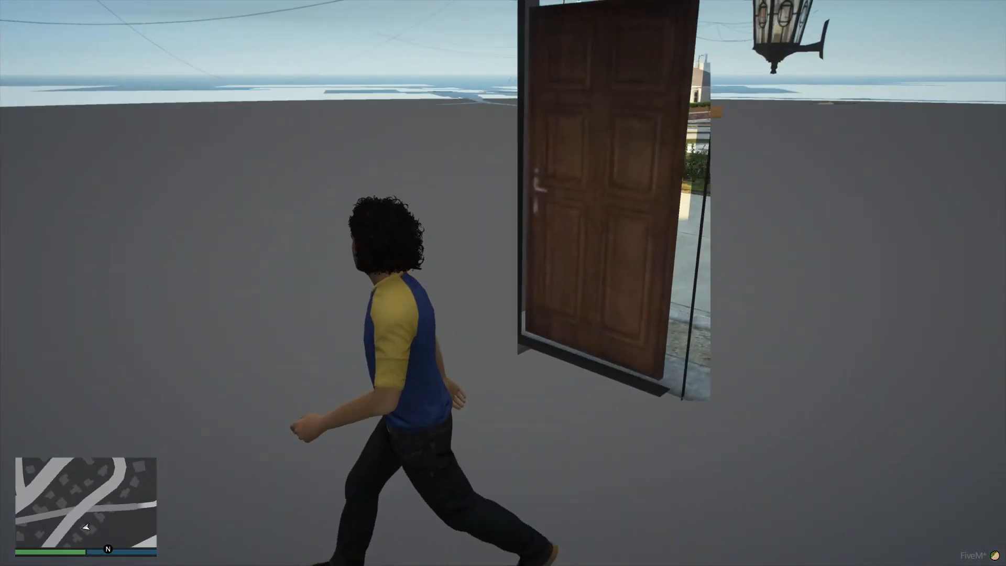
key(a)
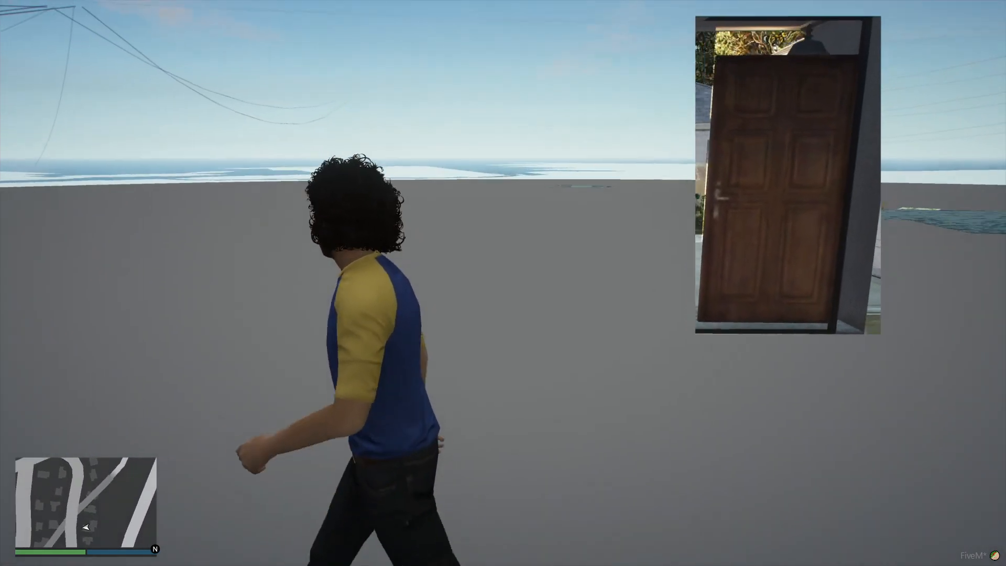
key(a)
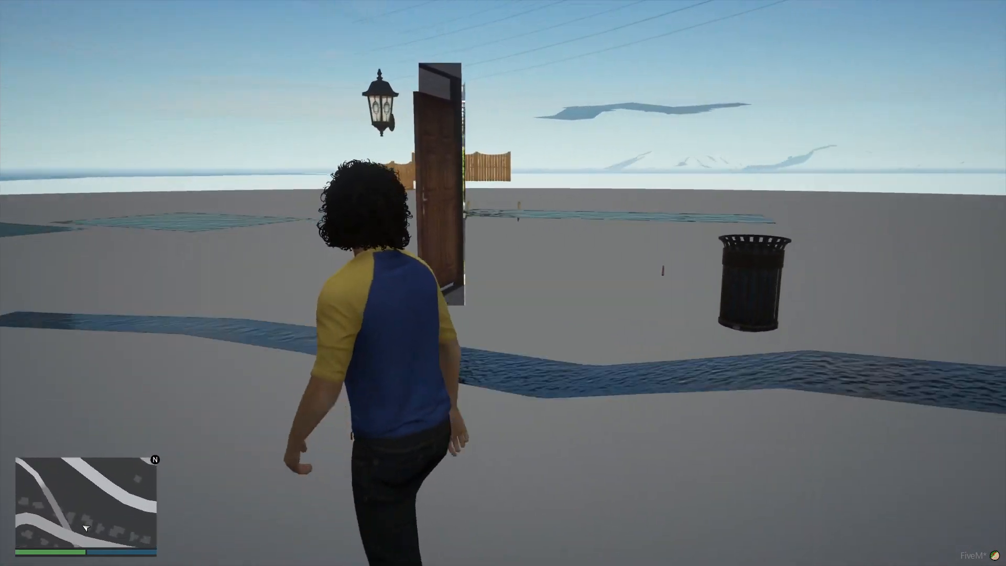
Step: Walk out through the front door onto the driveway to compare the house's interior with its exterior
key(w)
key(w)
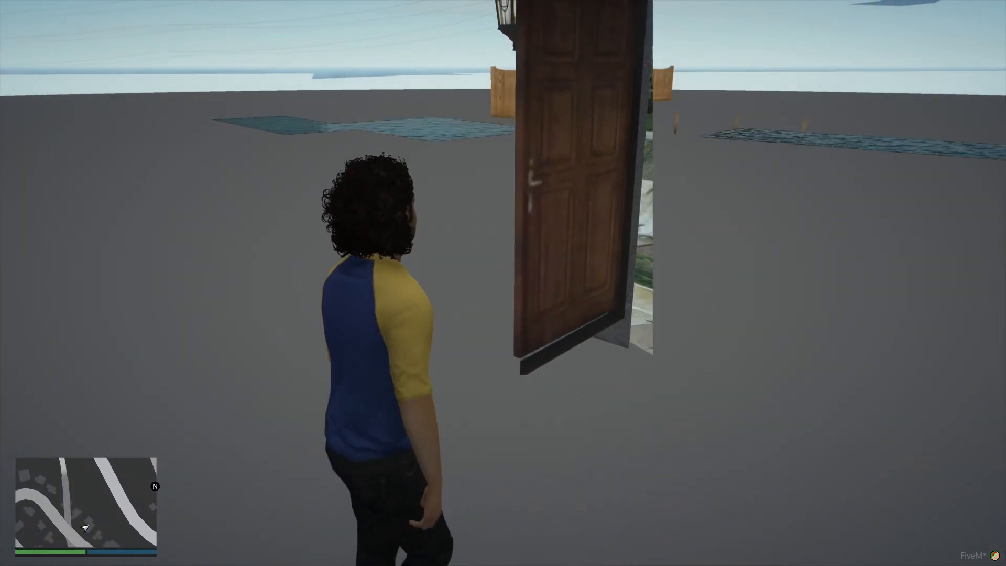
key(w)
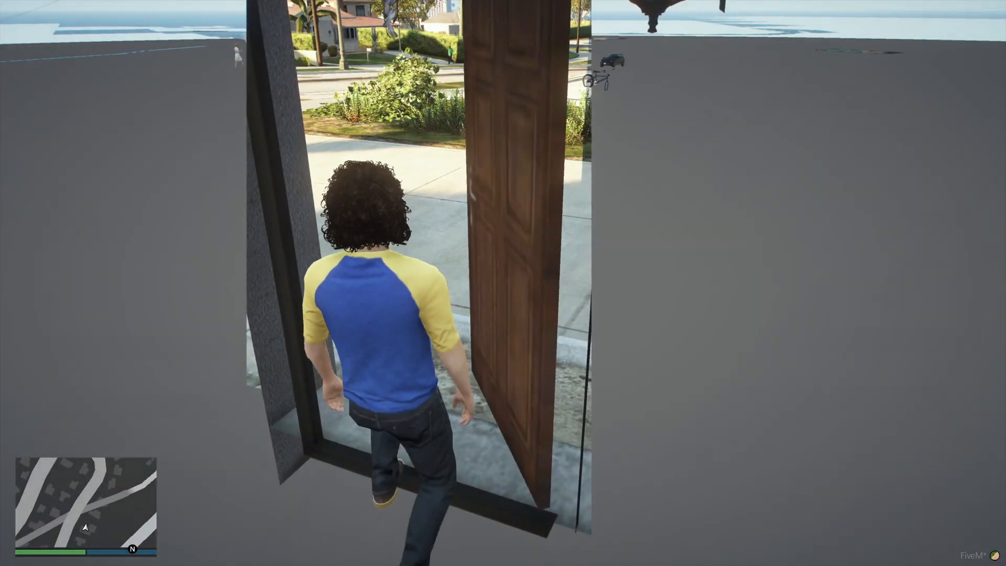
key(s)
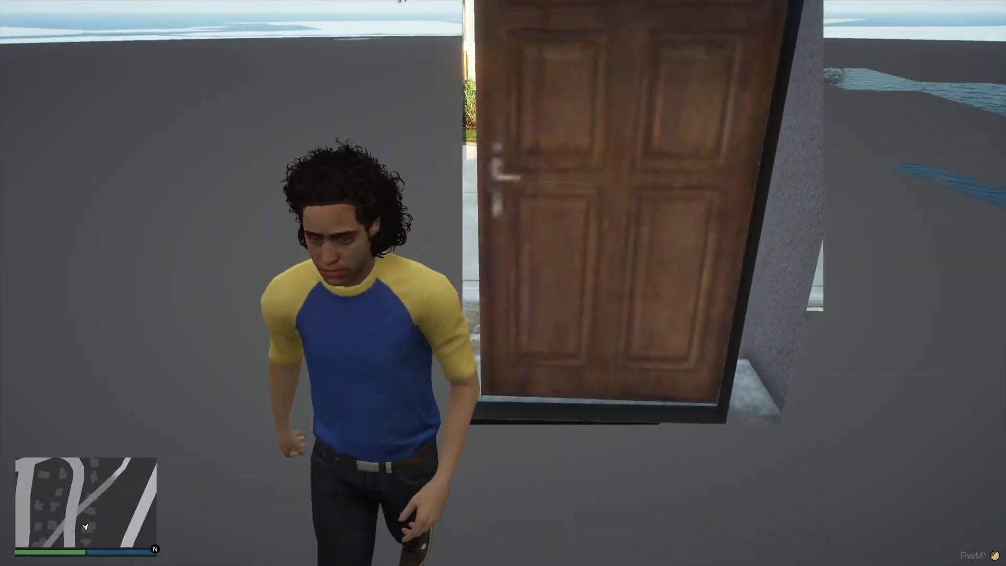
key(w)
key(w)
key(s)
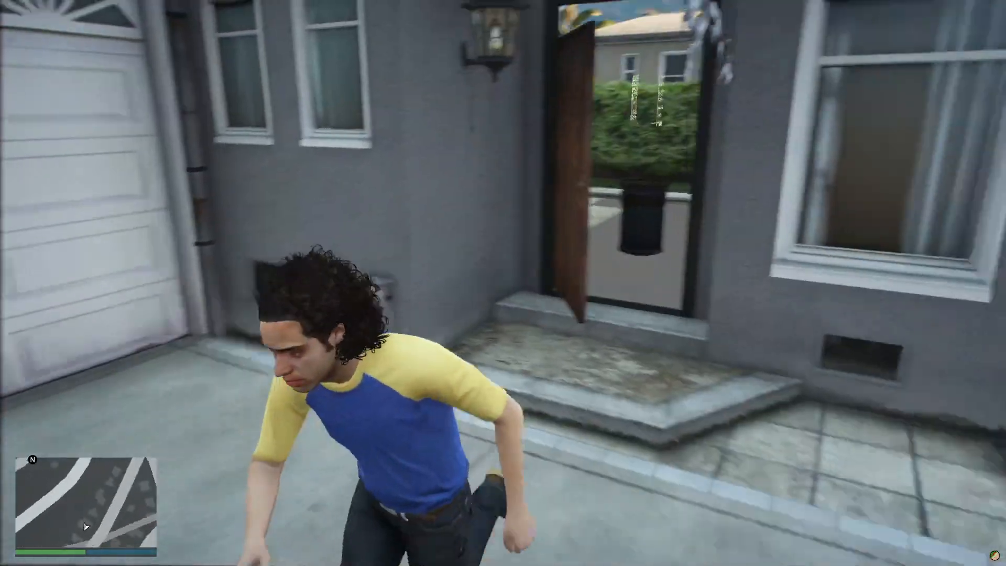
Step: Go back into the house, check the doorway from inside and walk out to the driveway again
key(w)
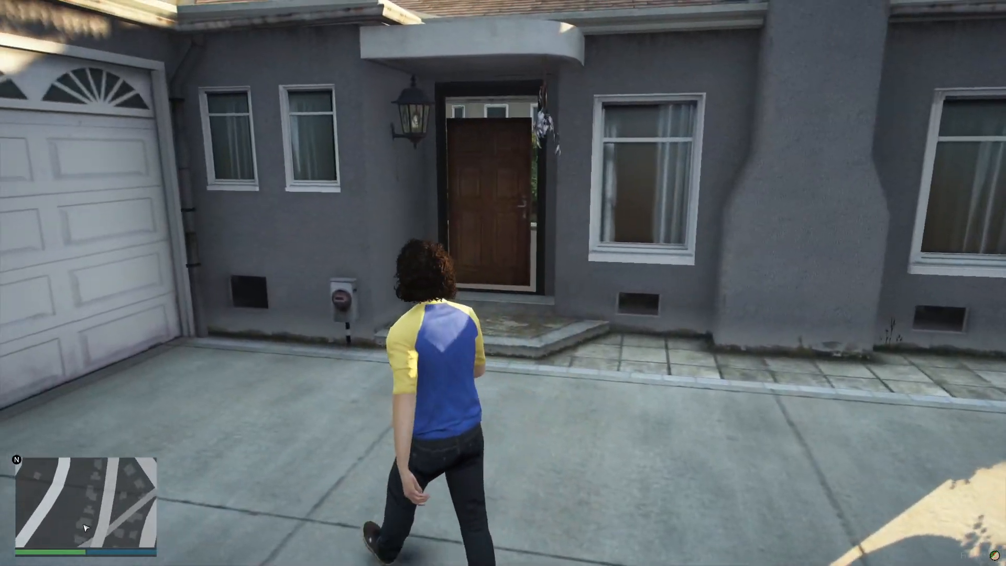
key(w)
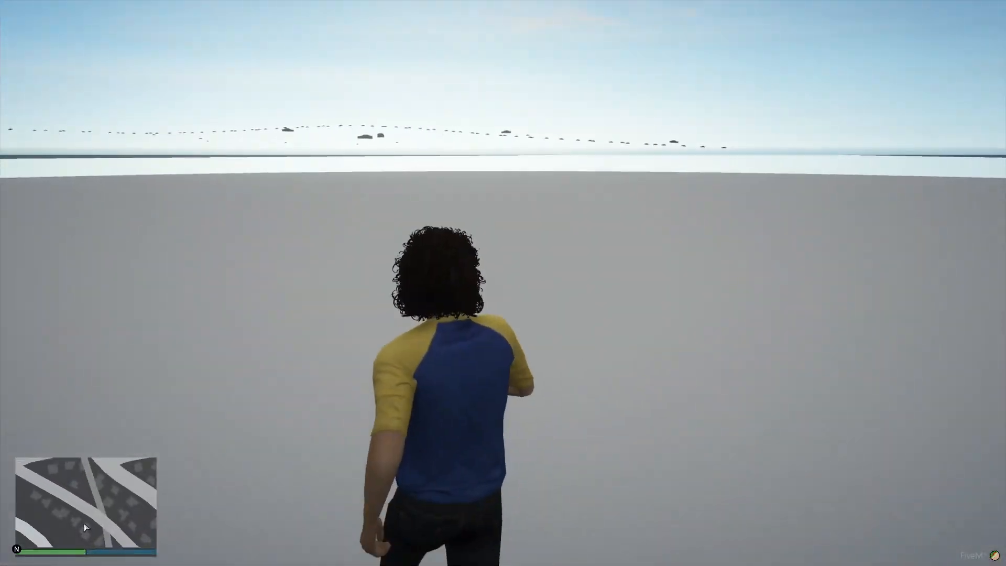
key(w)
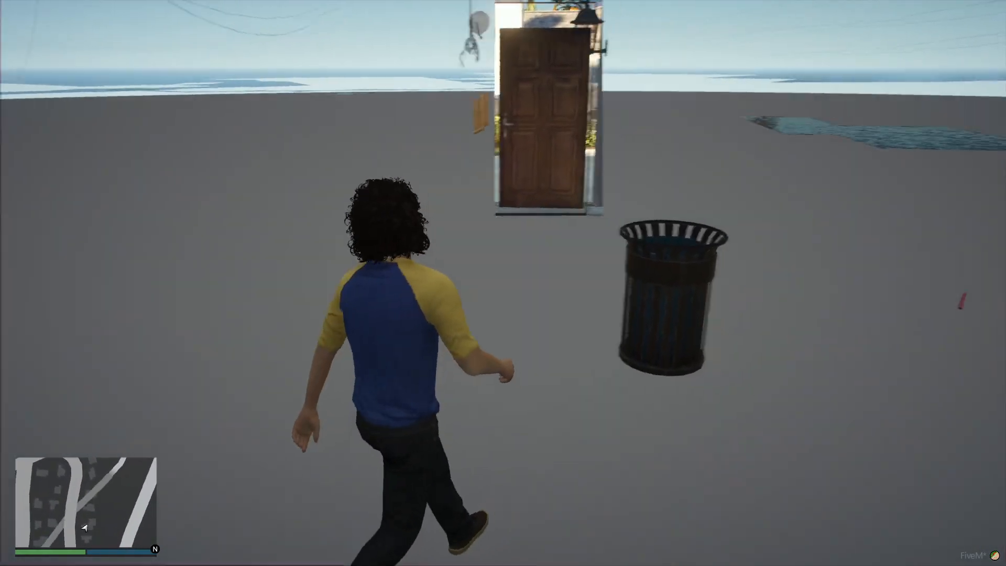
key(w)
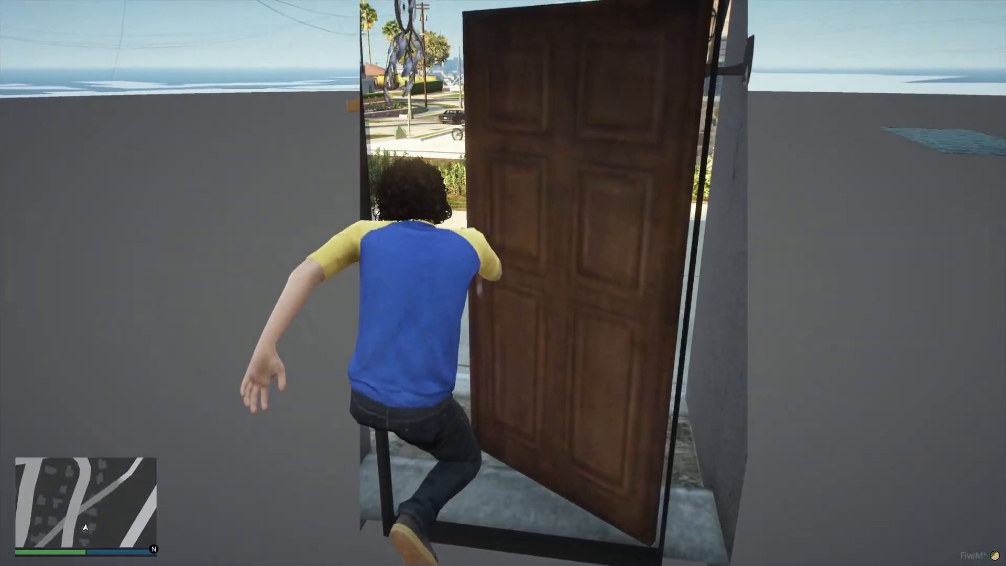
key(w)
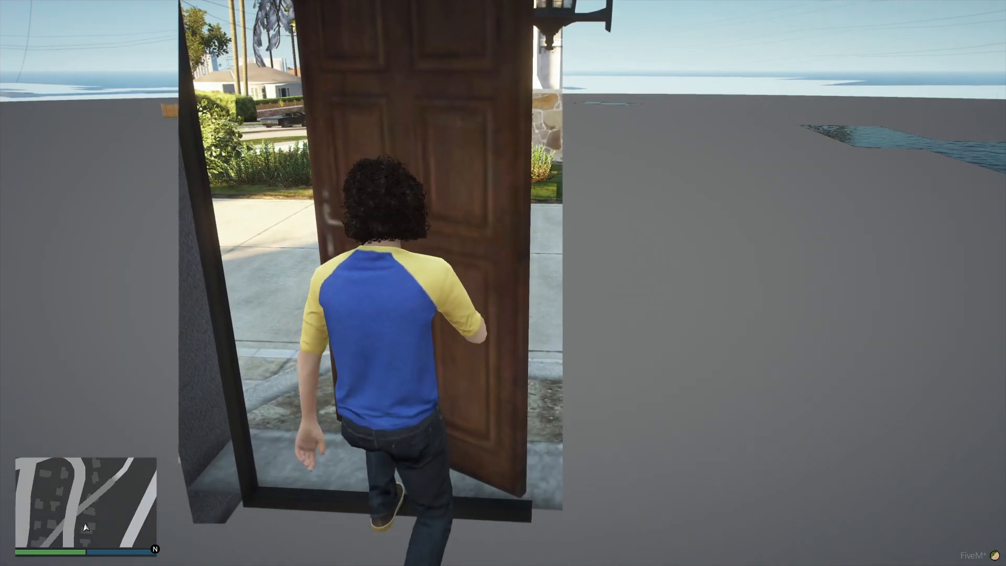
key(s)
key(w)
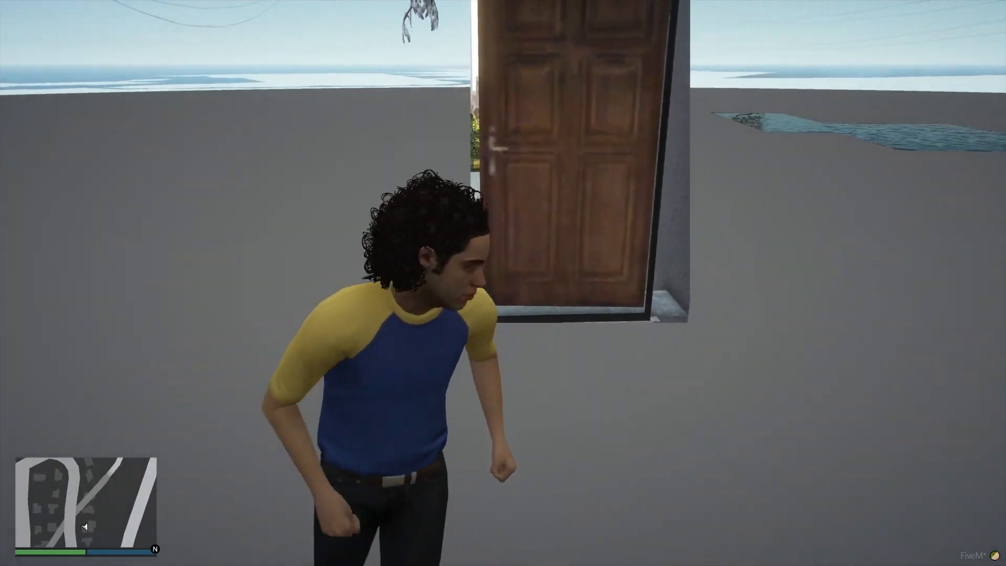
key(w)
key(s)
Step: Close the FiveM client with the quit console command
key(F8)
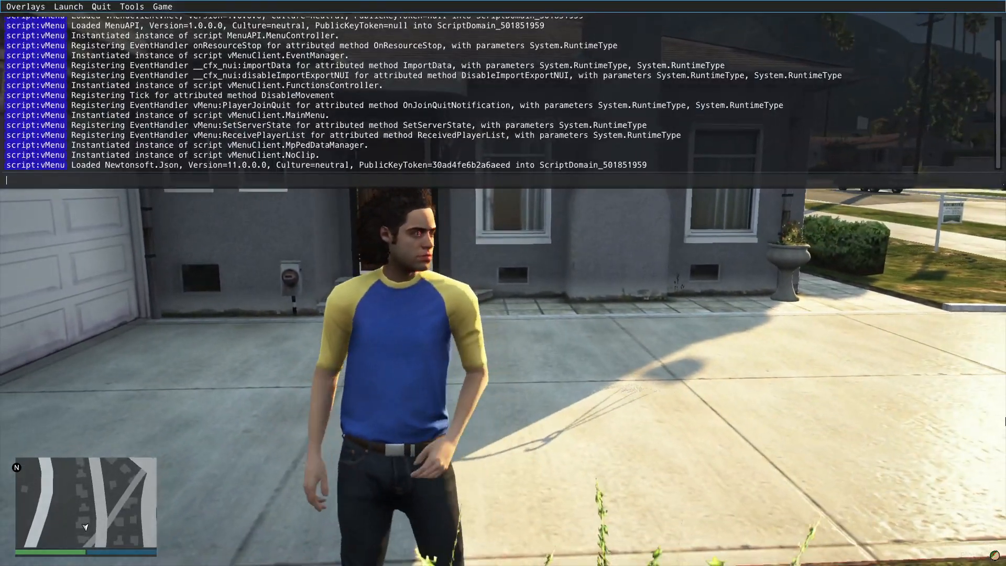
text(quit)
key(Return)
Step: Rearrange the server console and OpenIV windows on the desktop so the house stream folder listing stays in view
right_click(944, 416)
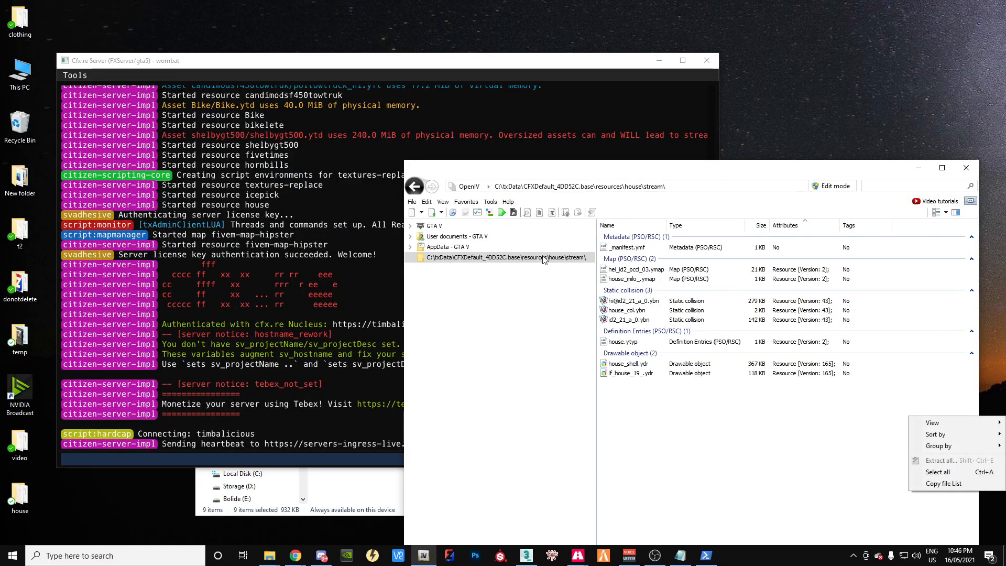
click(573, 168)
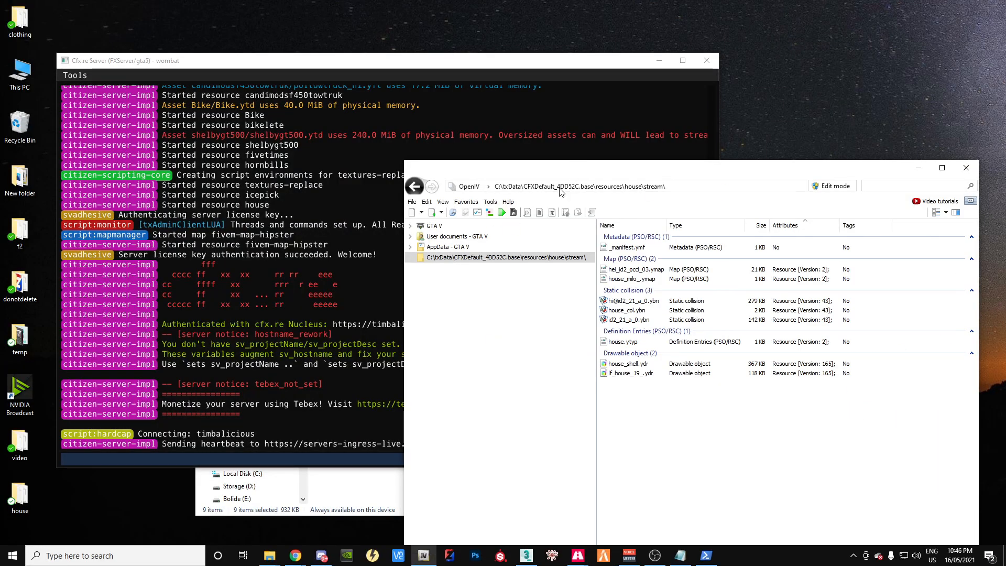
click(345, 67)
drag(344, 69, 389, 477)
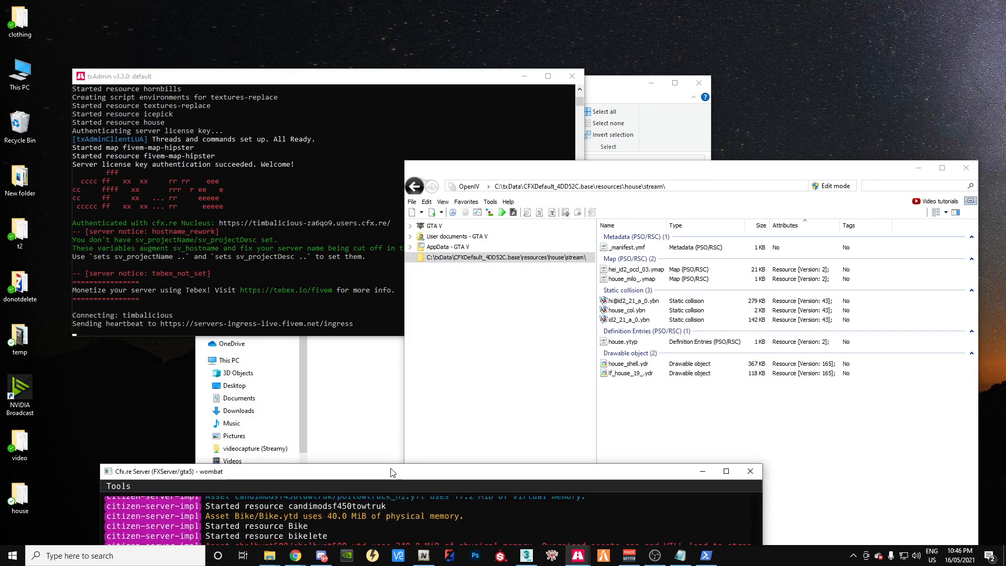
drag(524, 171, 489, 34)
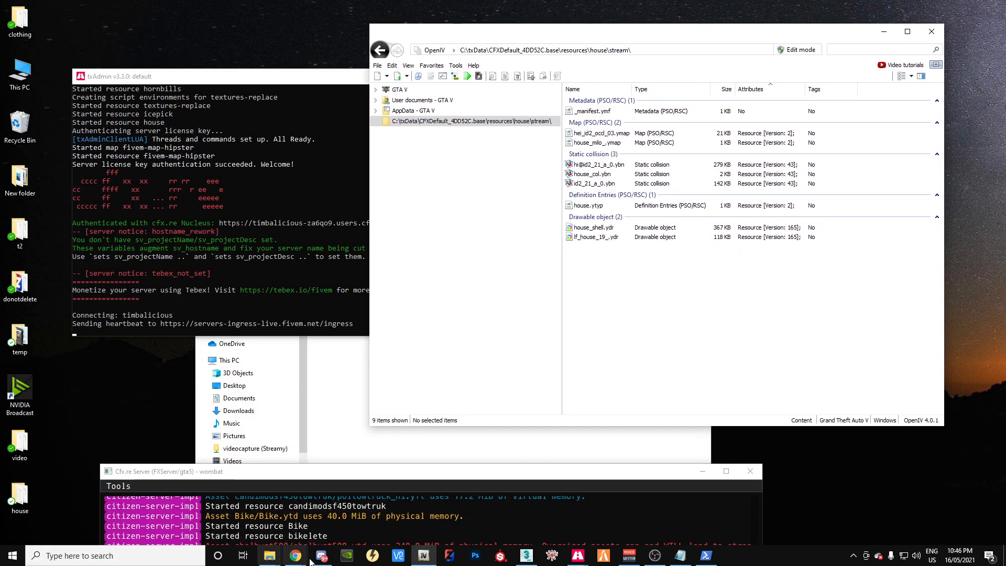
Step: Switch to CodeWalker's world view and show its options panel and toolbar
click(552, 556)
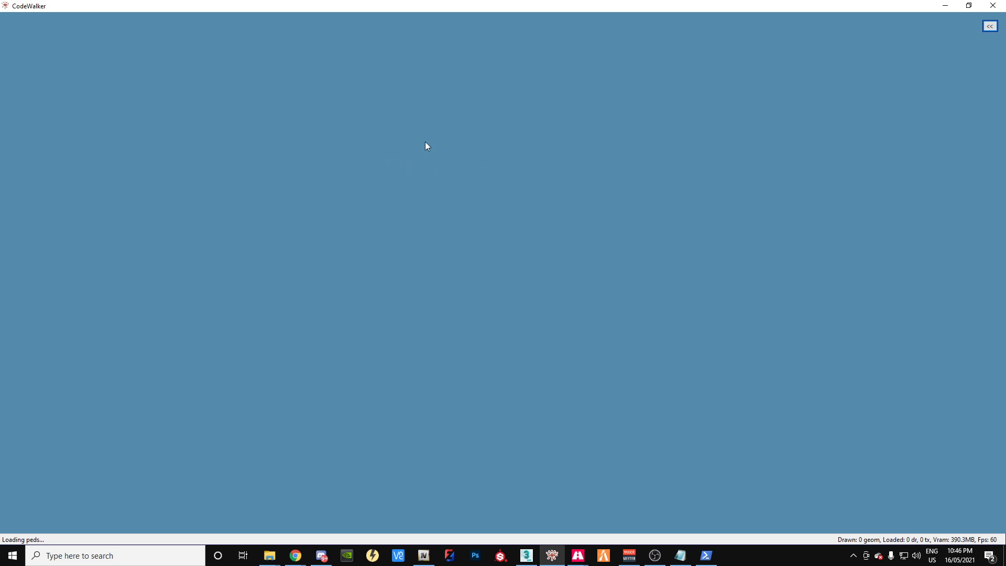
click(990, 26)
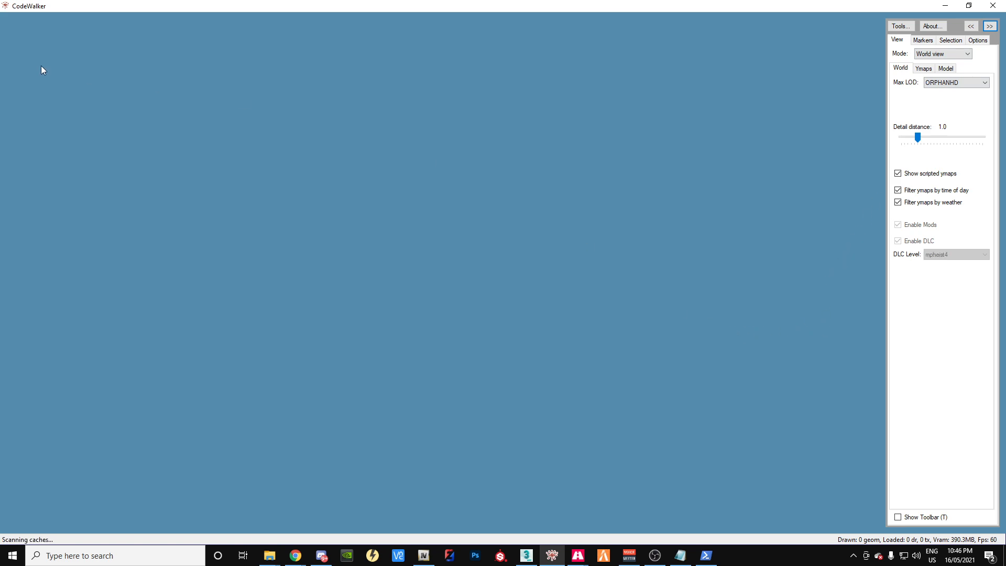
key(t)
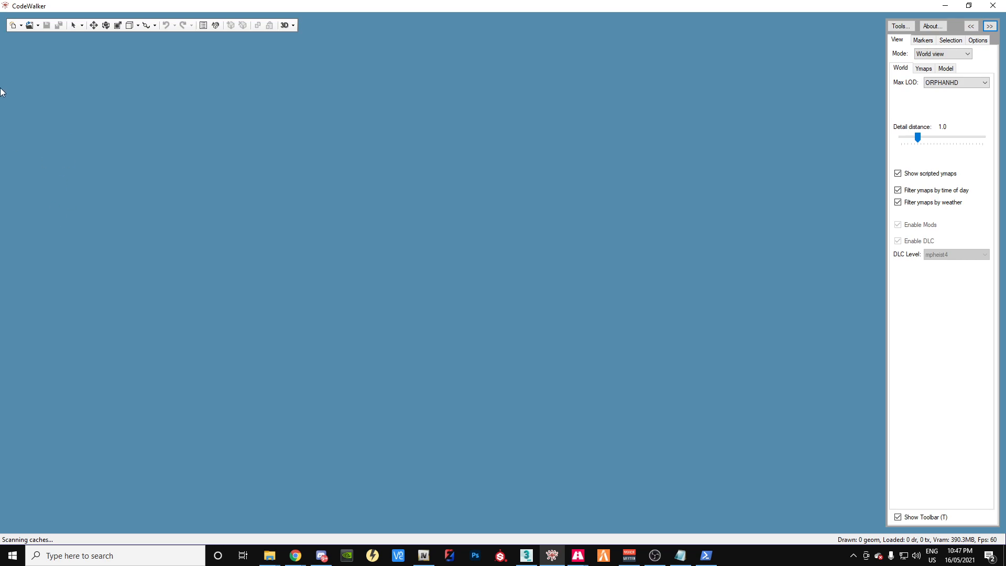
Step: Open the project fivetimes.cwproj from the Modelling\MLO\mlo_fivetimes folder and dismiss the missing-file messages
click(21, 25)
click(40, 25)
click(40, 26)
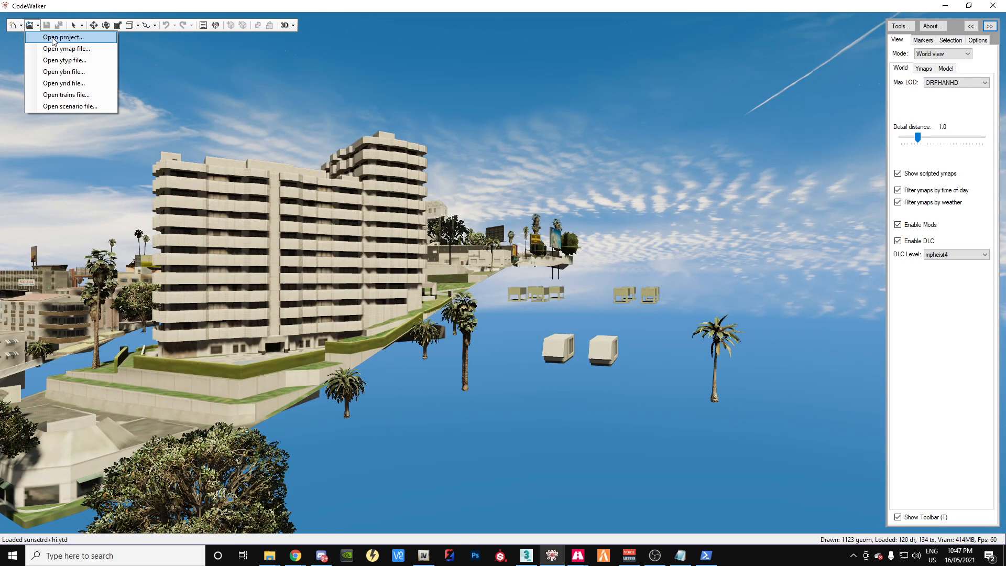
click(53, 38)
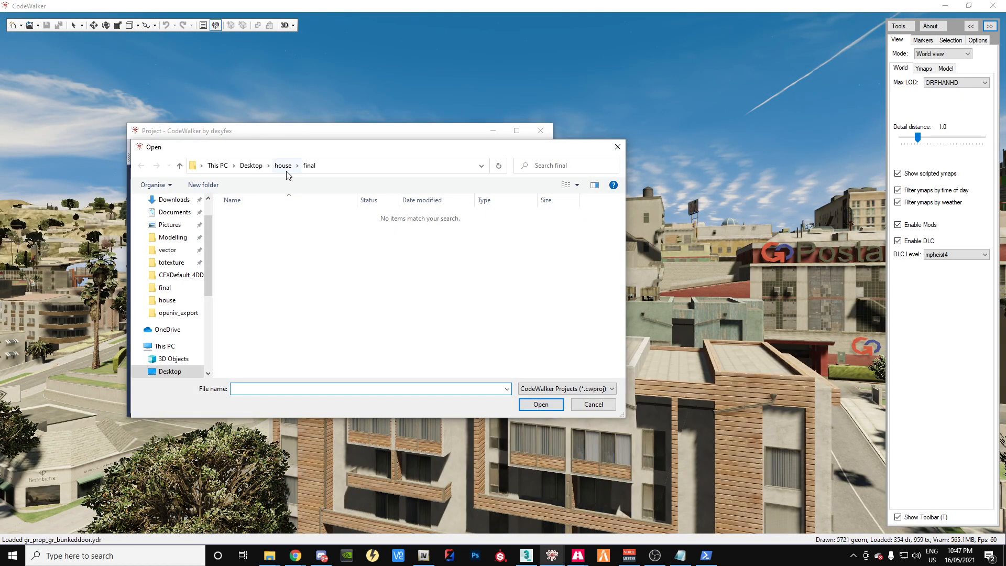
click(173, 238)
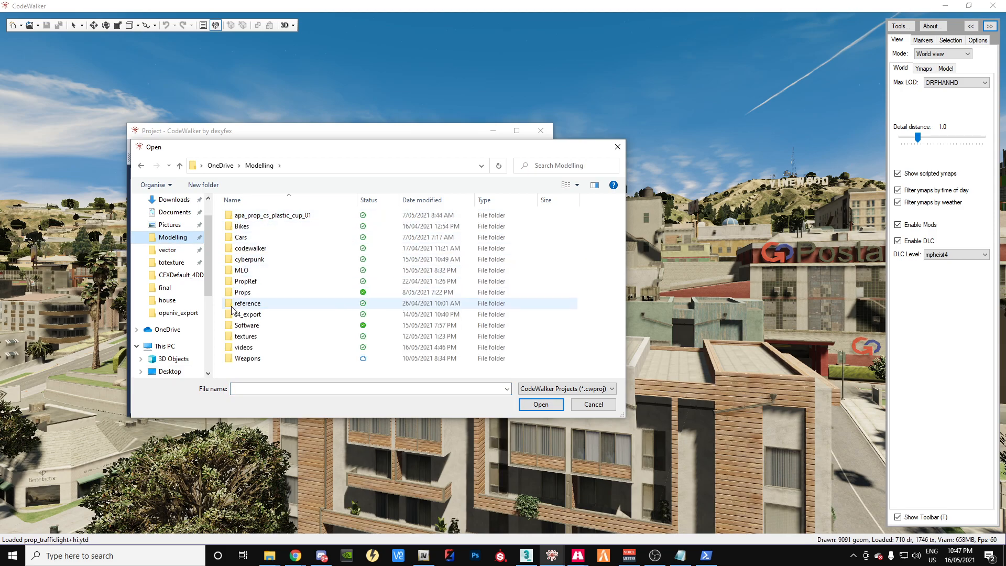
double_click(243, 270)
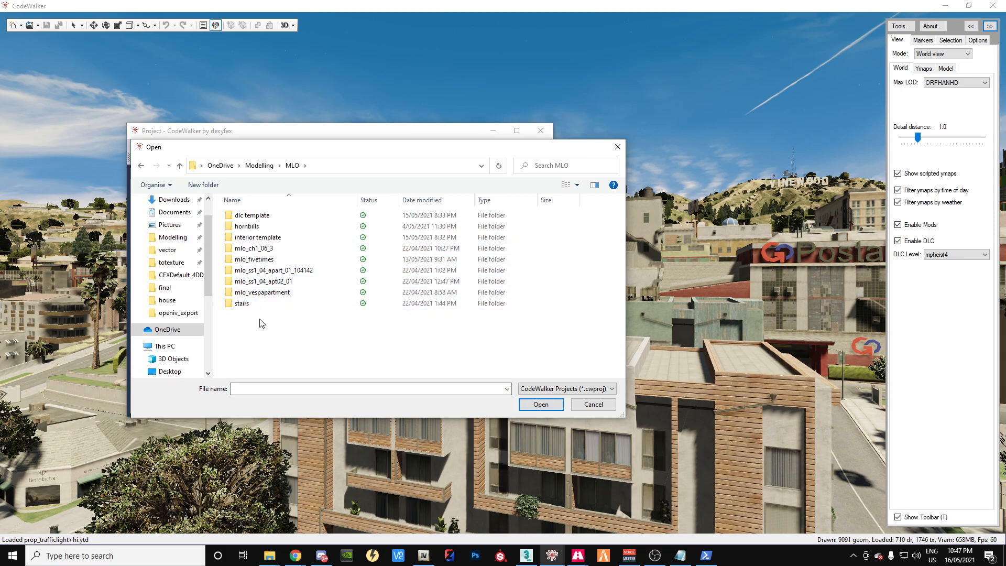
double_click(253, 259)
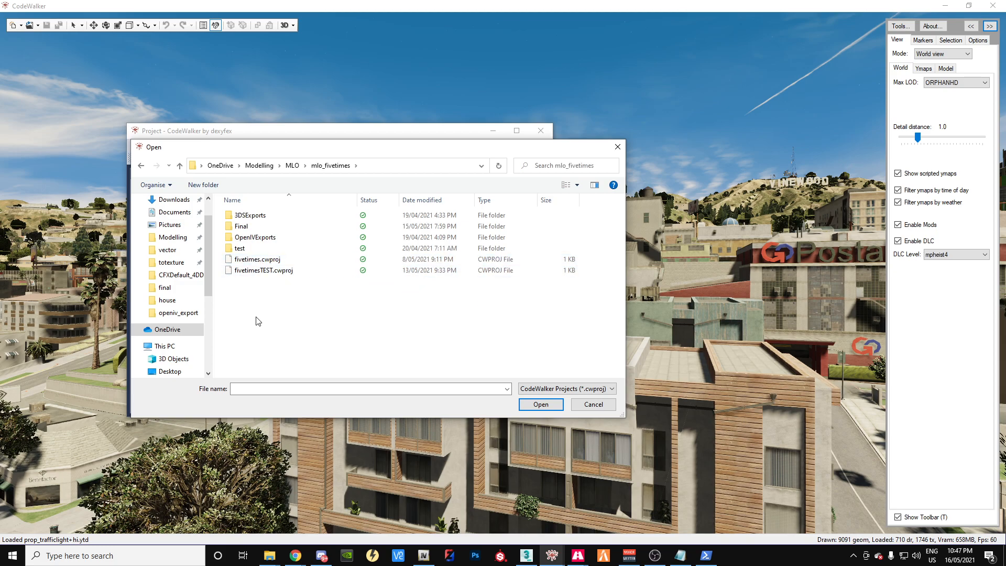
double_click(257, 260)
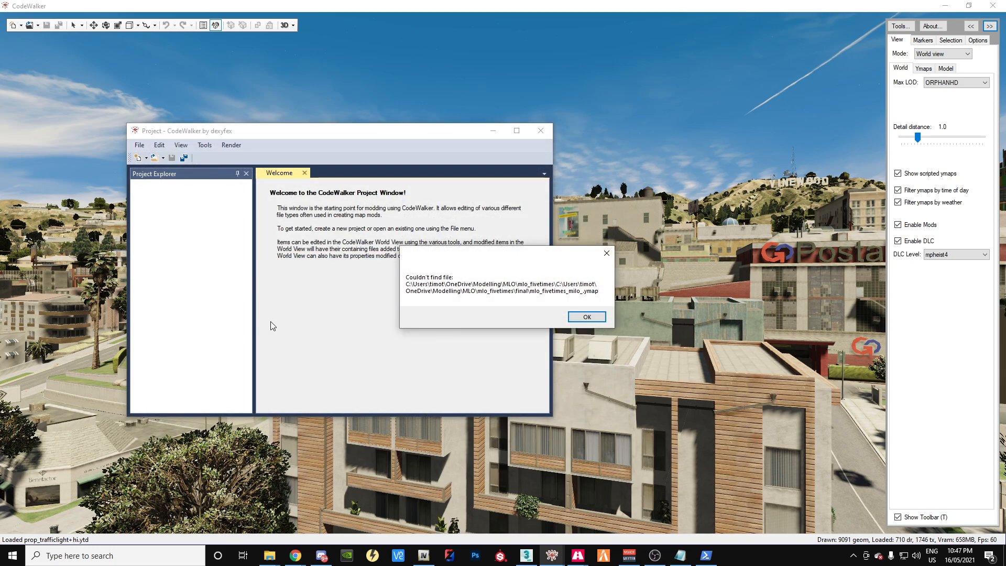
click(577, 318)
click(578, 318)
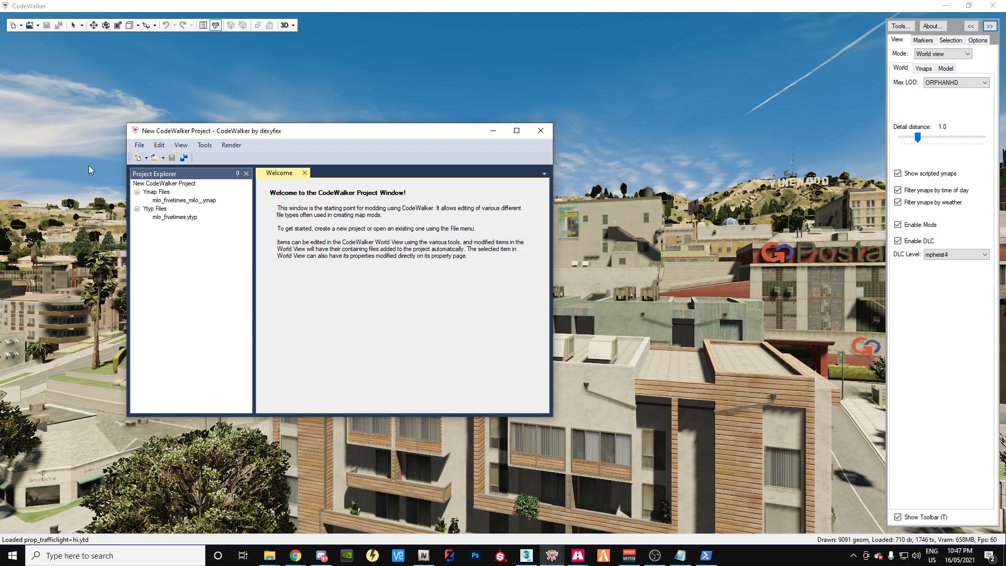
Step: Open the project hornbills3.cwproj from the Modelling\MLO\hornbills folder
click(168, 219)
click(174, 202)
click(167, 217)
click(141, 147)
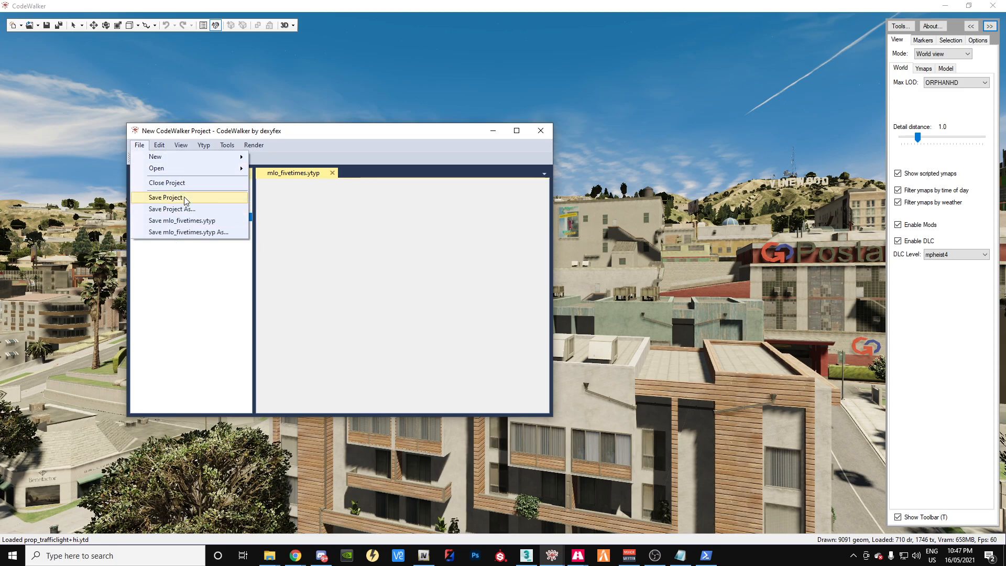
mouse_move(201, 168)
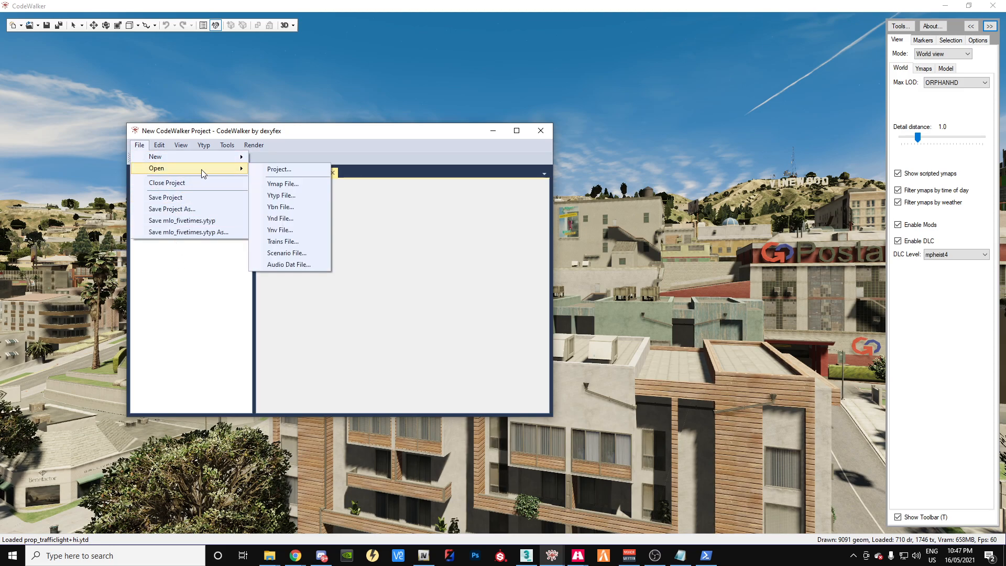
click(277, 173)
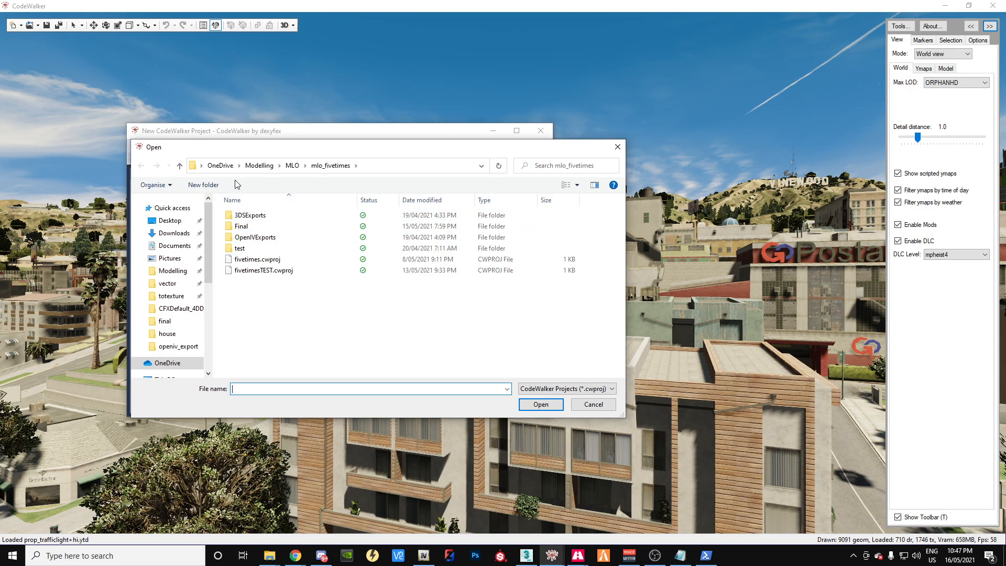
click(180, 166)
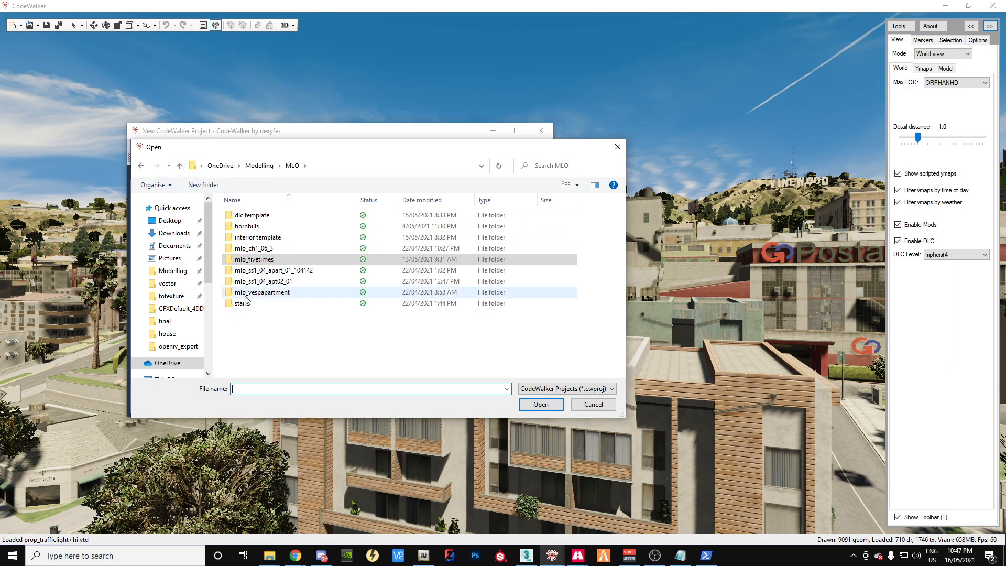
double_click(247, 226)
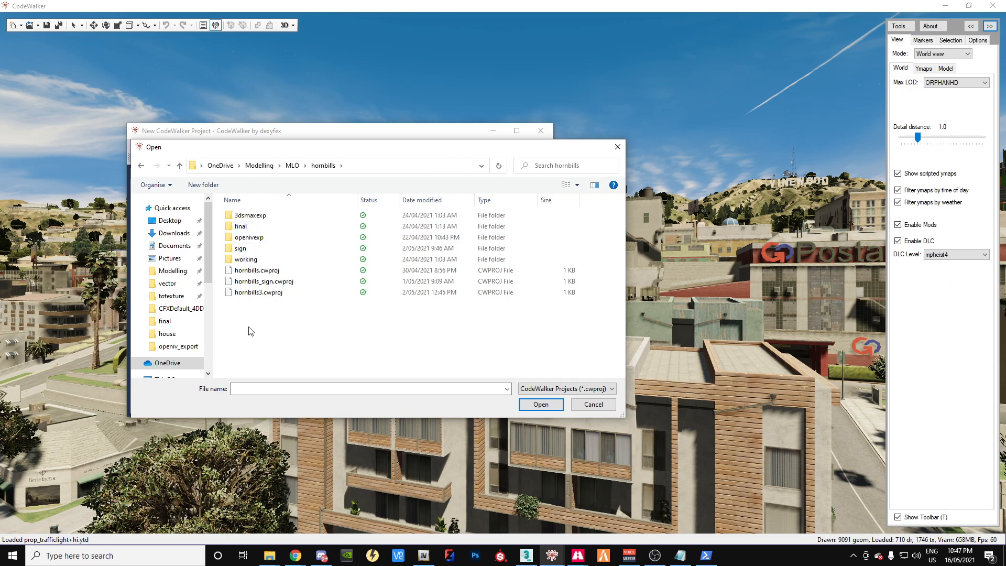
double_click(259, 293)
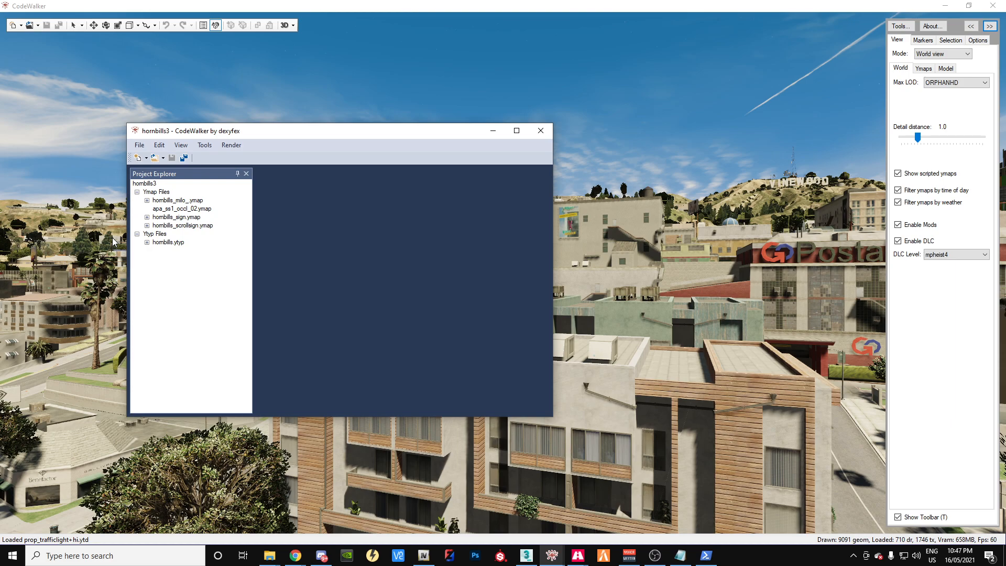
Step: Expand hornbills.ytyp to inspect its archetypes and the rooms, room entities and portals of hornbills_col
click(147, 242)
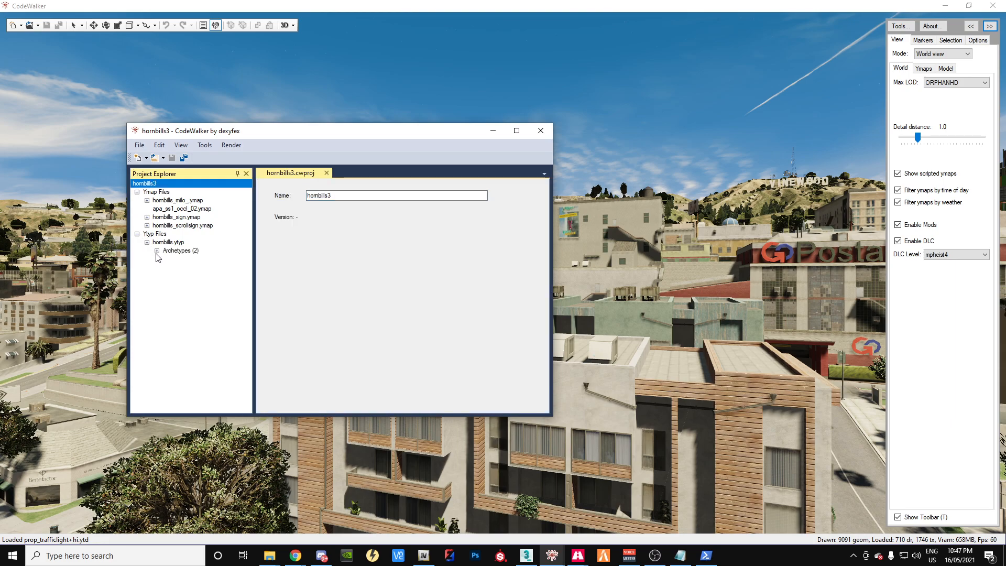
click(177, 276)
click(187, 293)
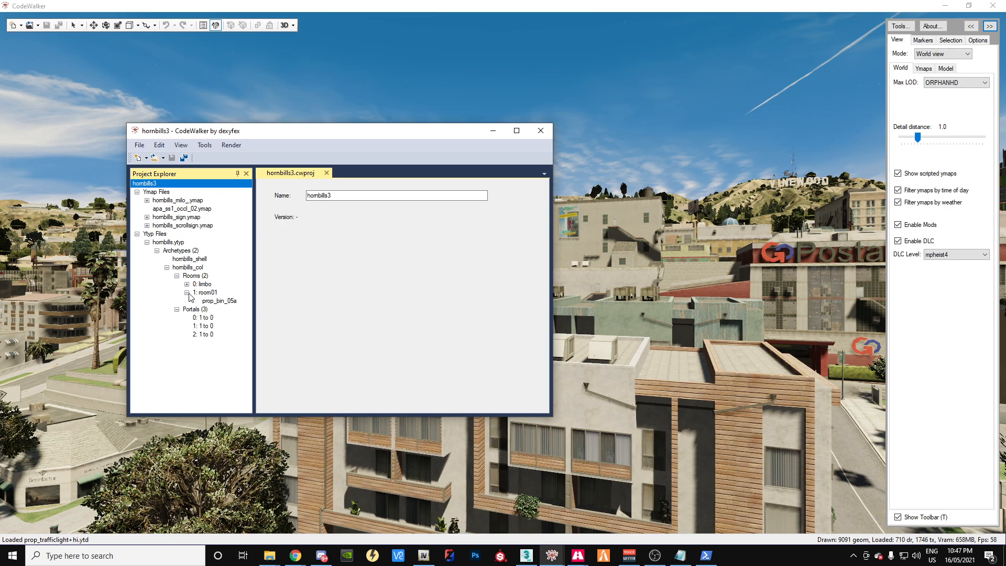
click(187, 285)
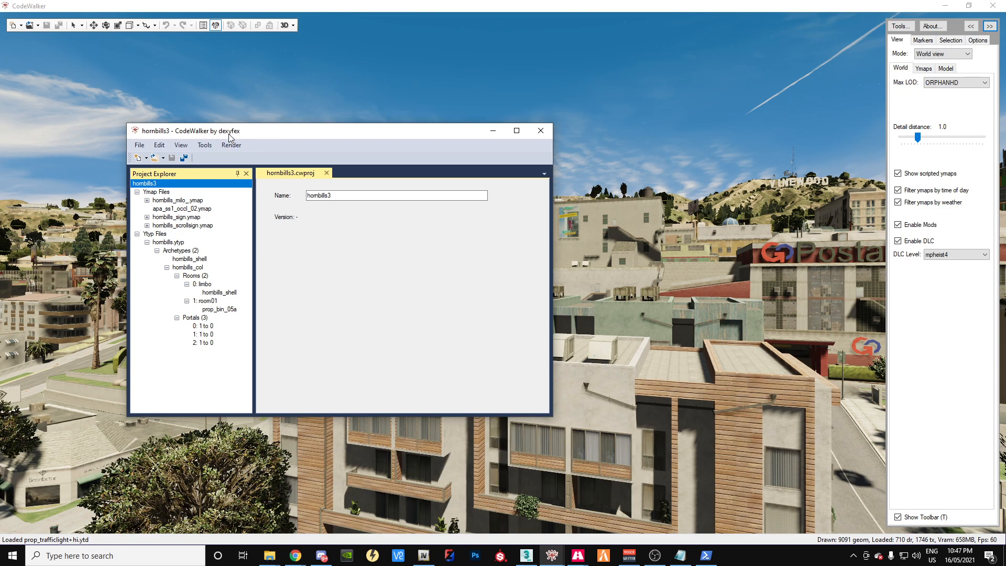
Step: Capture a snip of the expanded hornbills3 project tree with Snipping Tool, then return to CodeWalker
click(94, 557)
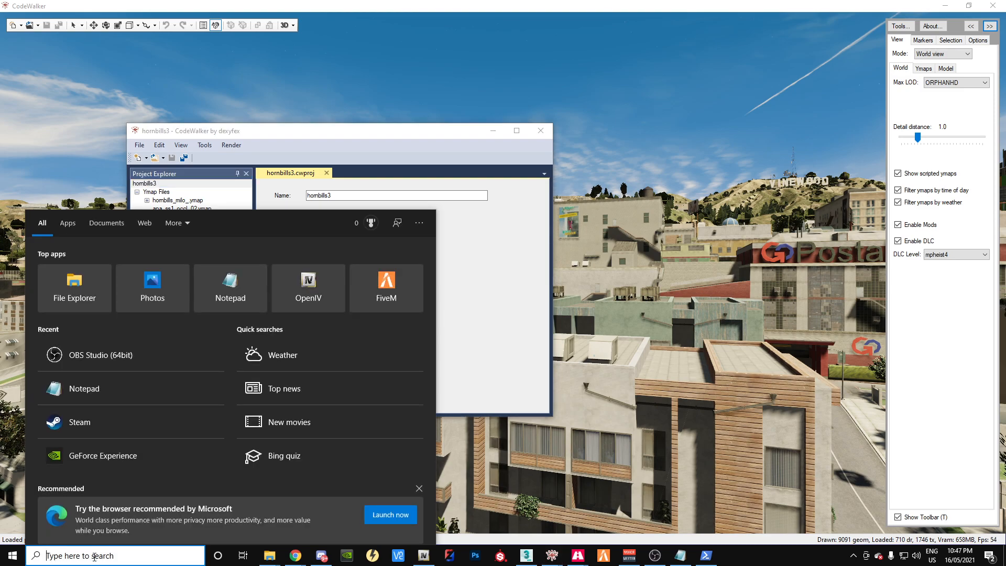
text(sni)
key(Return)
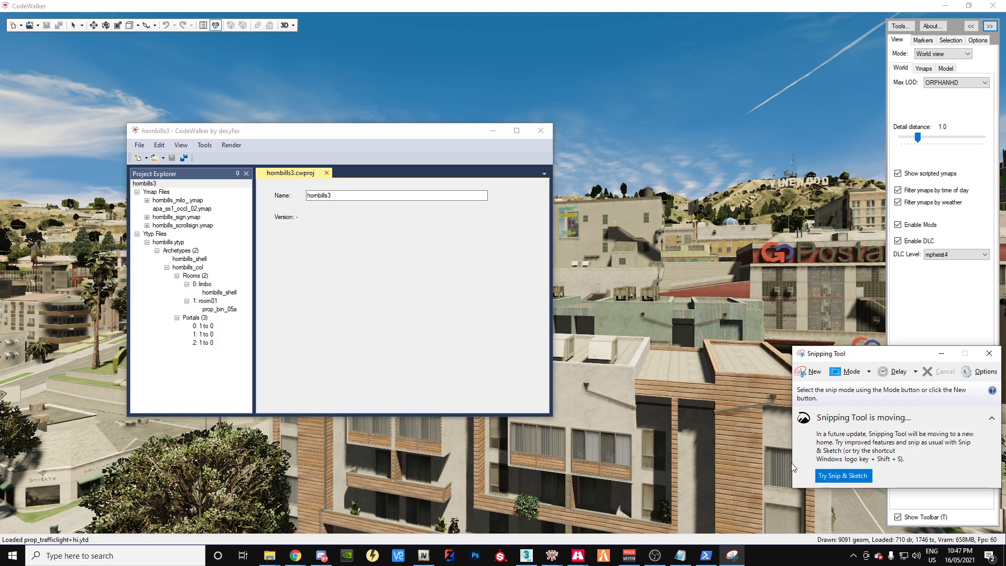
click(805, 377)
drag(250, 373, 131, 176)
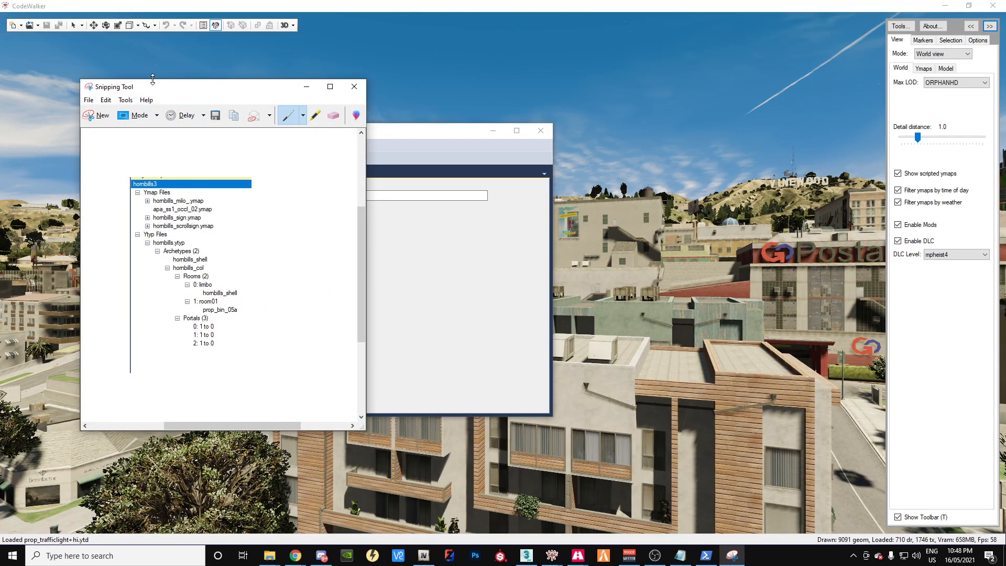
click(97, 115)
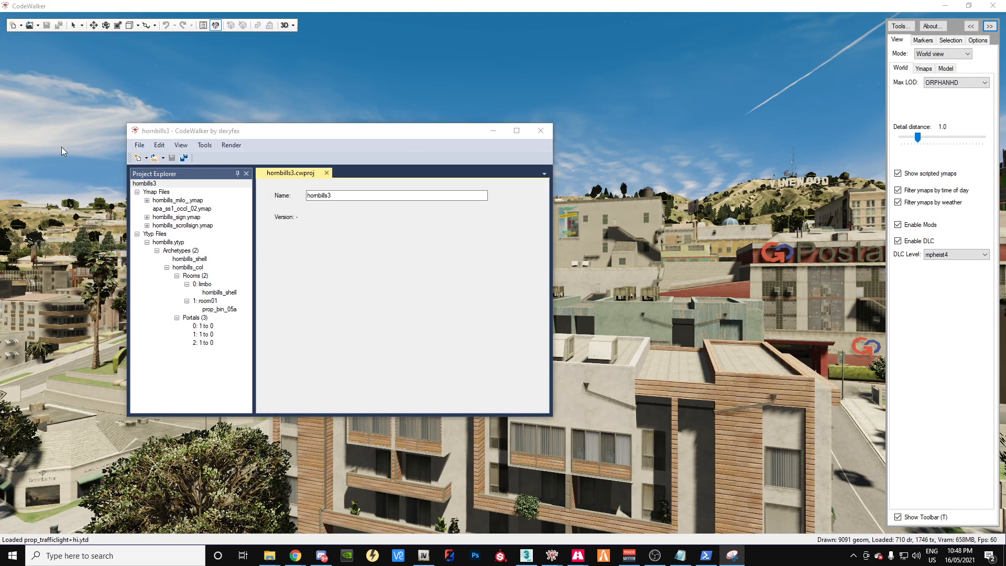
click(161, 174)
Step: Open the house MLO project from the house folder on the Desktop
click(146, 145)
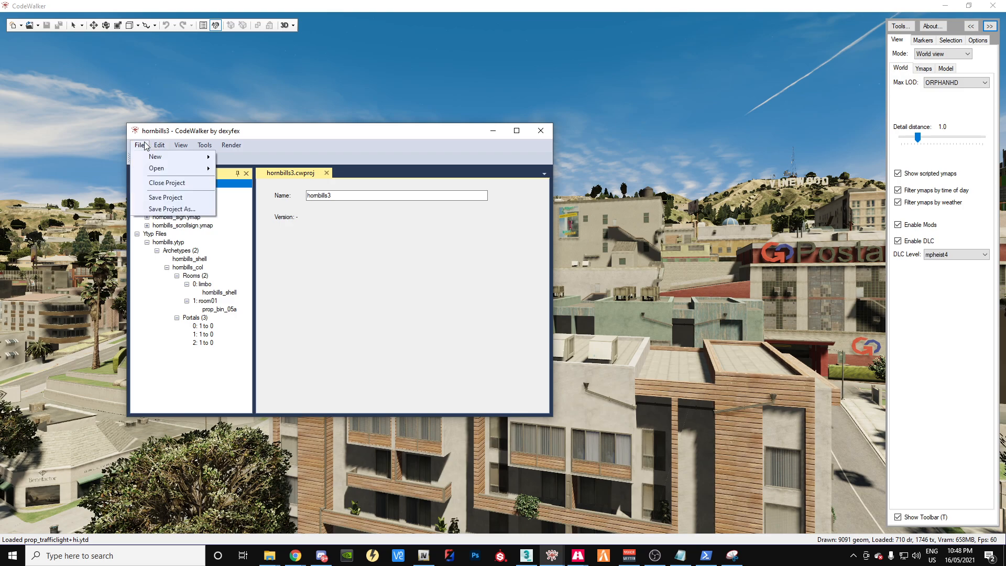
mouse_move(199, 164)
click(251, 166)
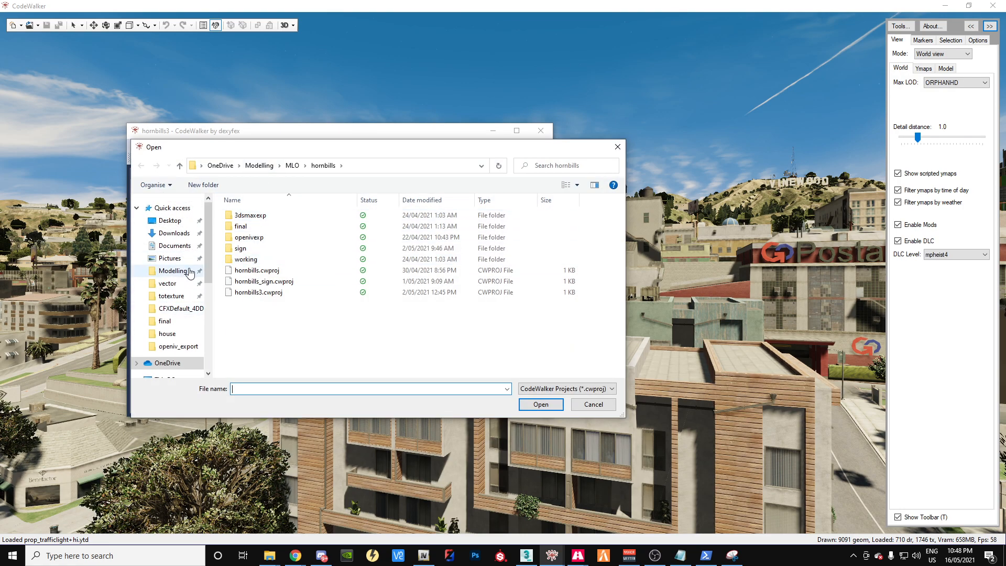
click(170, 220)
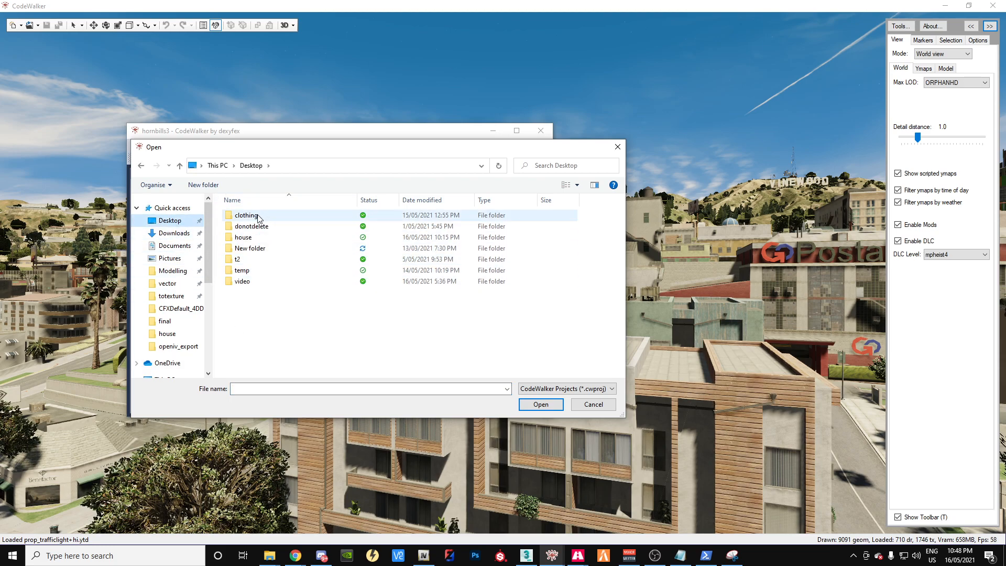
double_click(244, 238)
double_click(251, 259)
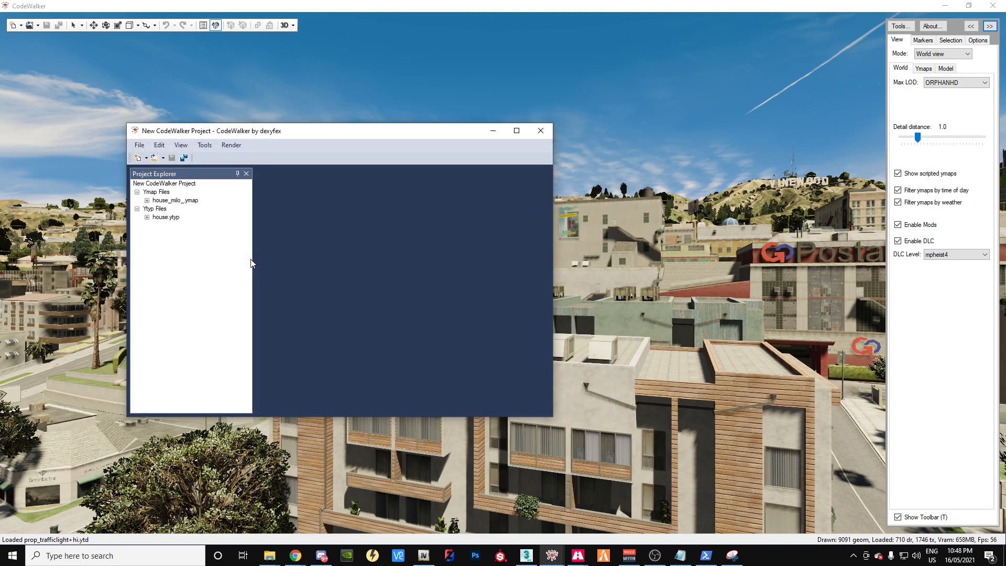
Step: Expand the house project's ymap entities, archetypes, rooms and portals, and place the hornbills3 snip beside the tree for comparison
click(148, 211)
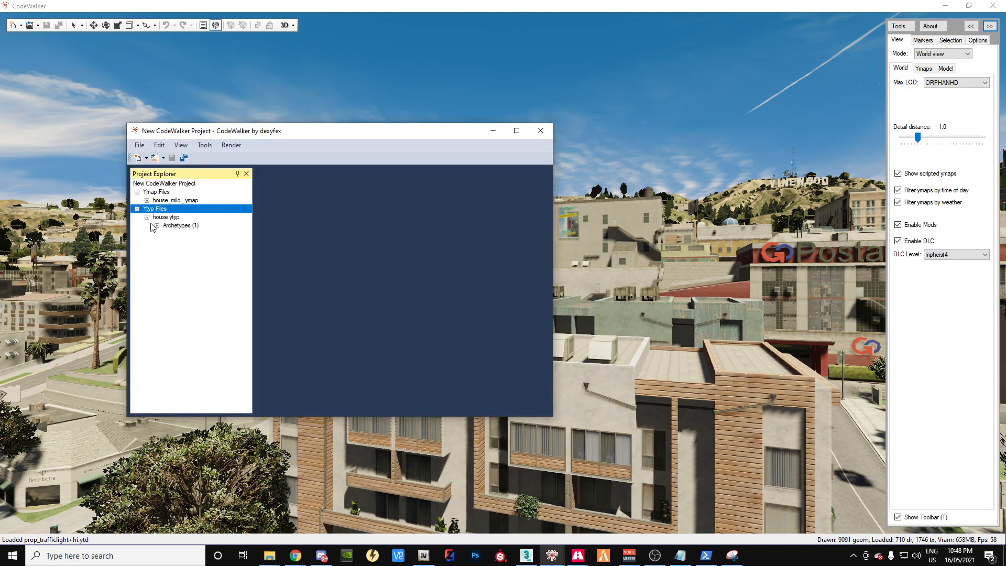
click(177, 242)
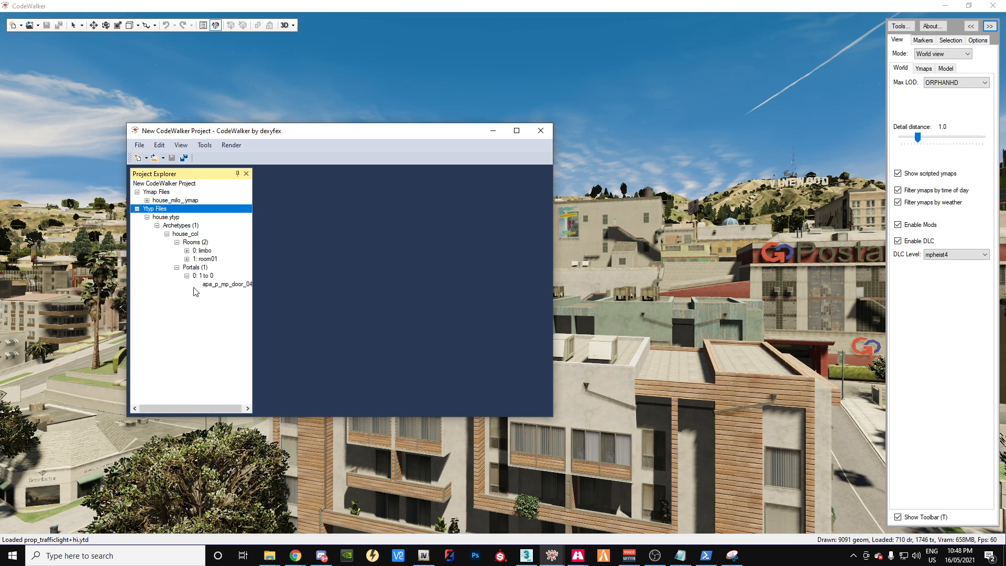
click(188, 259)
click(191, 242)
click(187, 250)
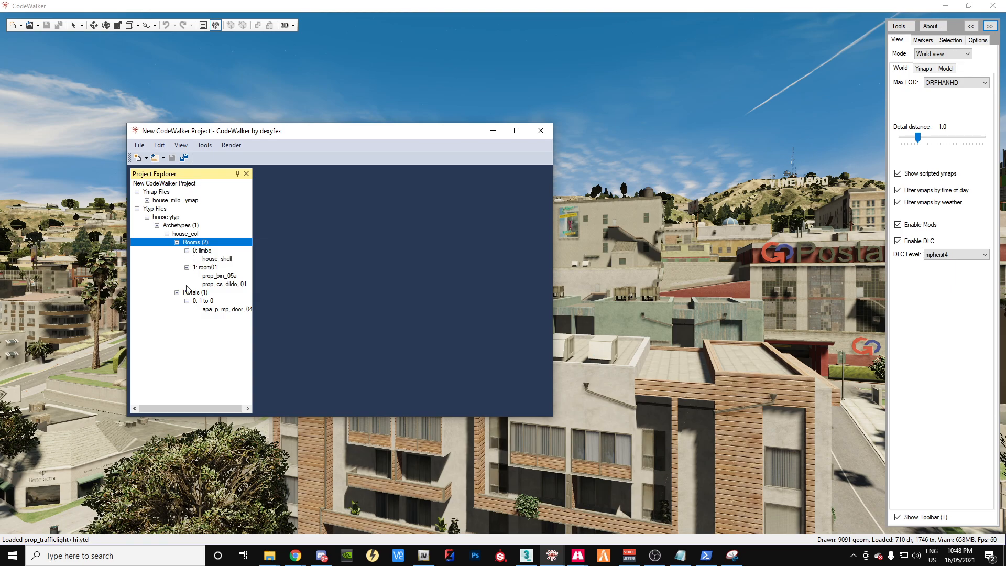
click(147, 201)
click(157, 209)
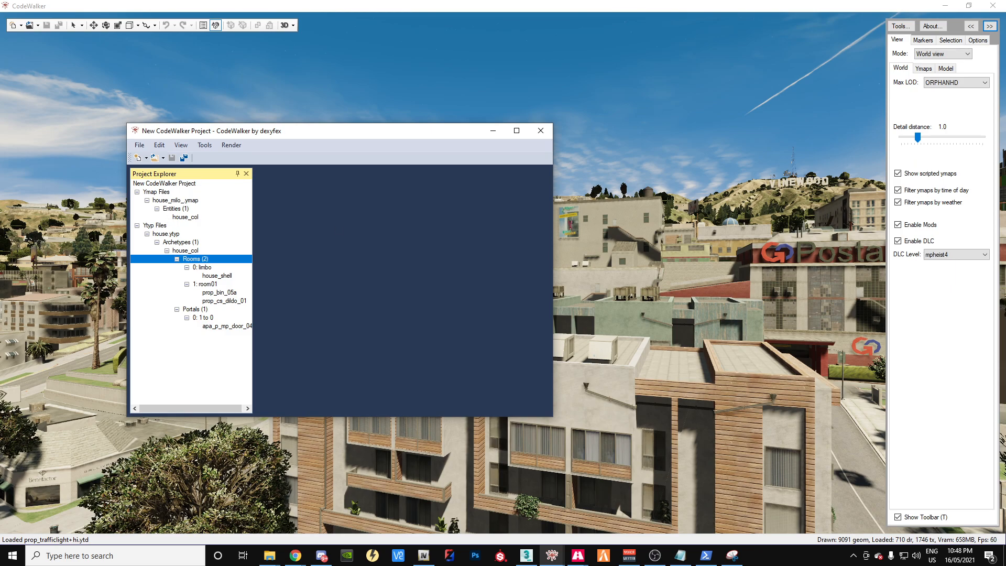
drag(0, 126, 471, 109)
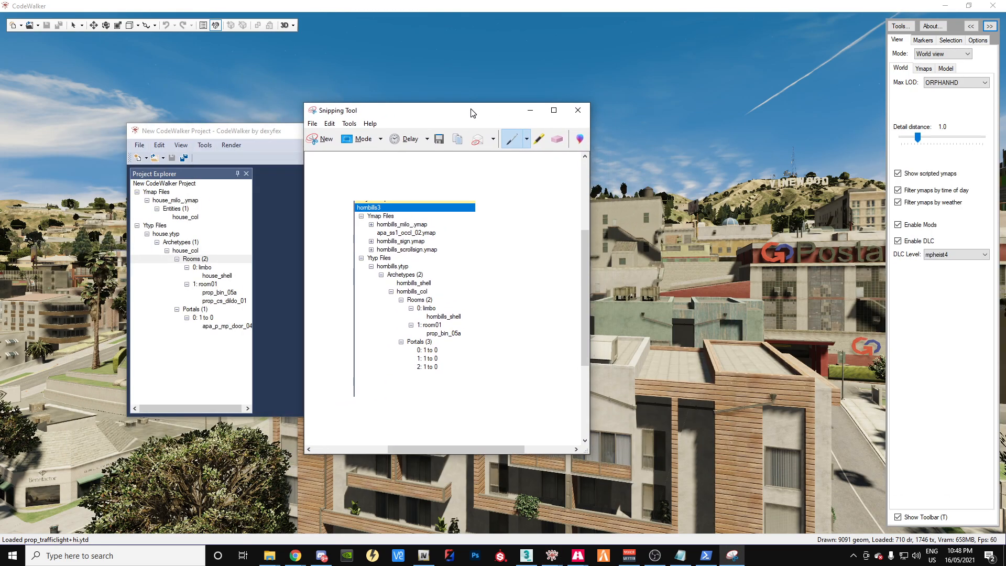
Step: Examine the archetype list of house.ytyp and the definition of the house_col archetype
click(182, 251)
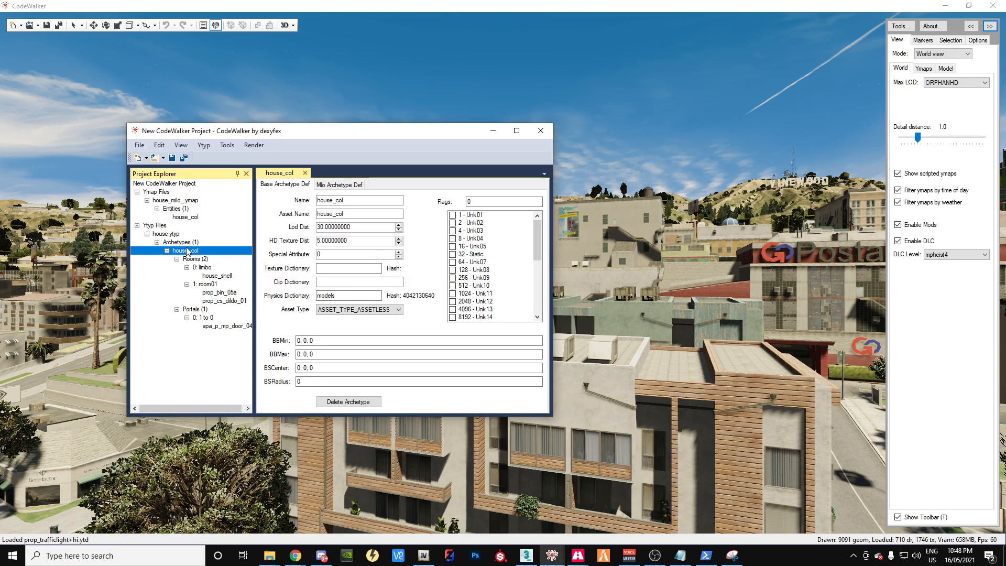
click(185, 242)
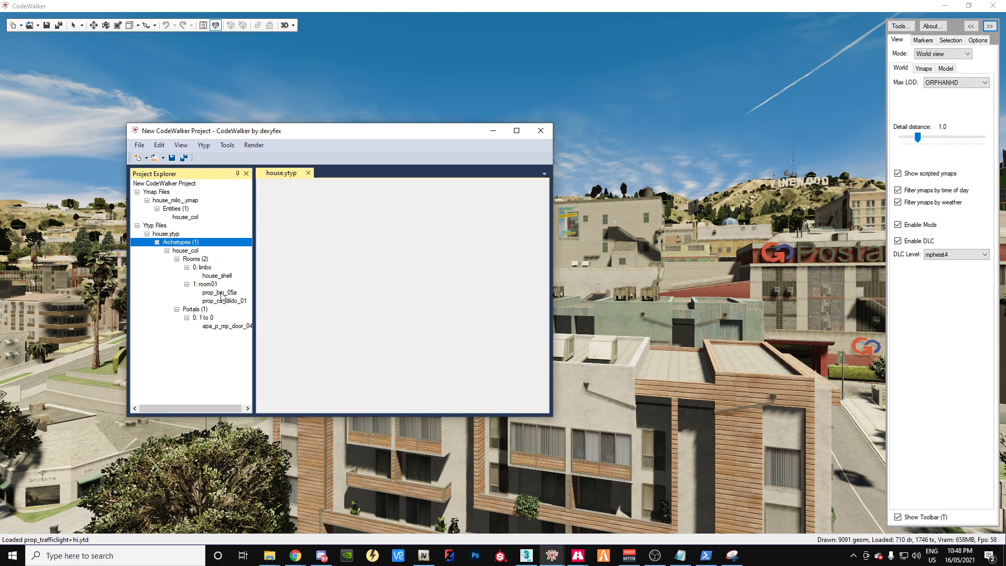
click(190, 251)
click(190, 242)
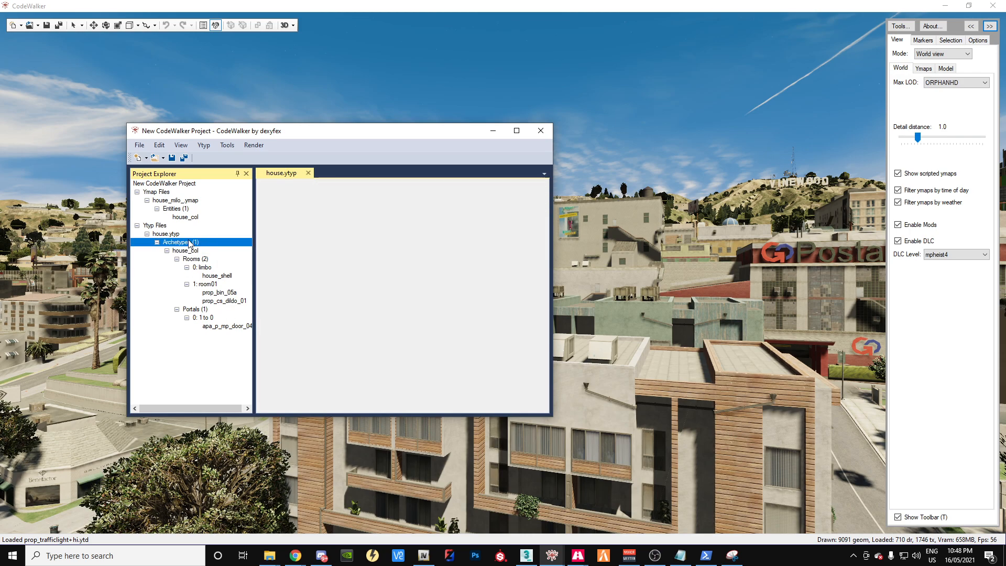
click(181, 251)
click(185, 235)
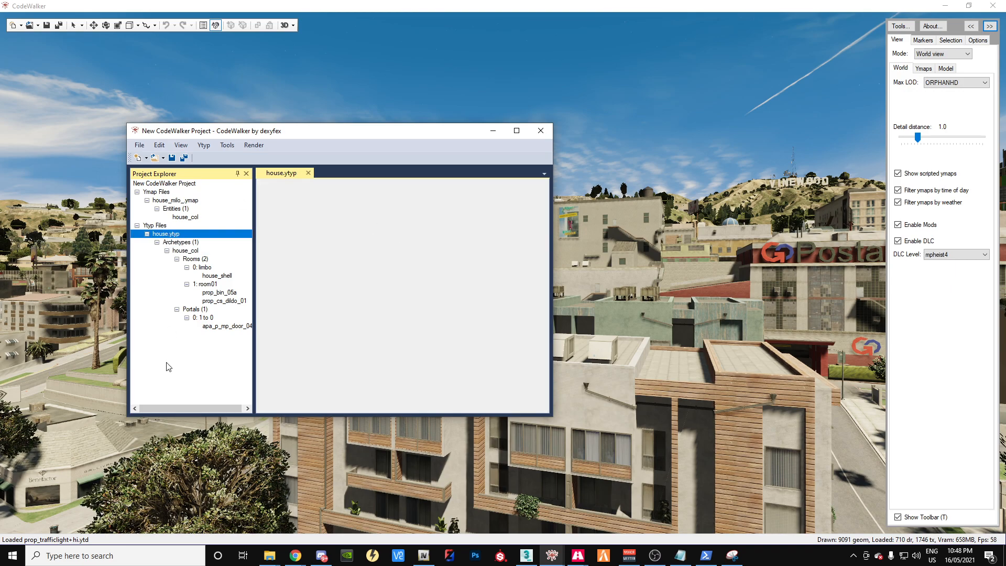
click(173, 243)
click(173, 233)
click(180, 243)
click(184, 251)
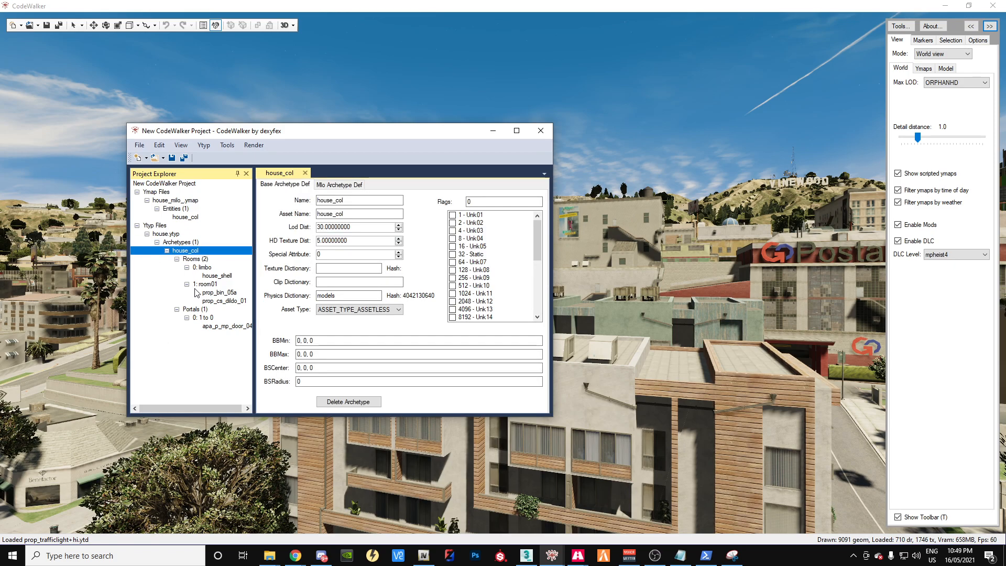
click(171, 227)
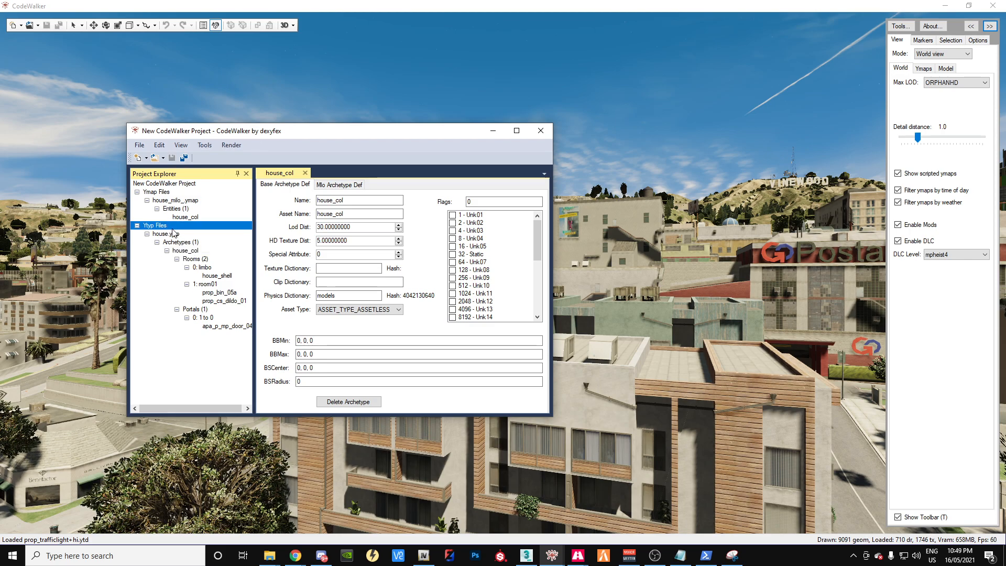
click(206, 148)
click(146, 148)
click(140, 145)
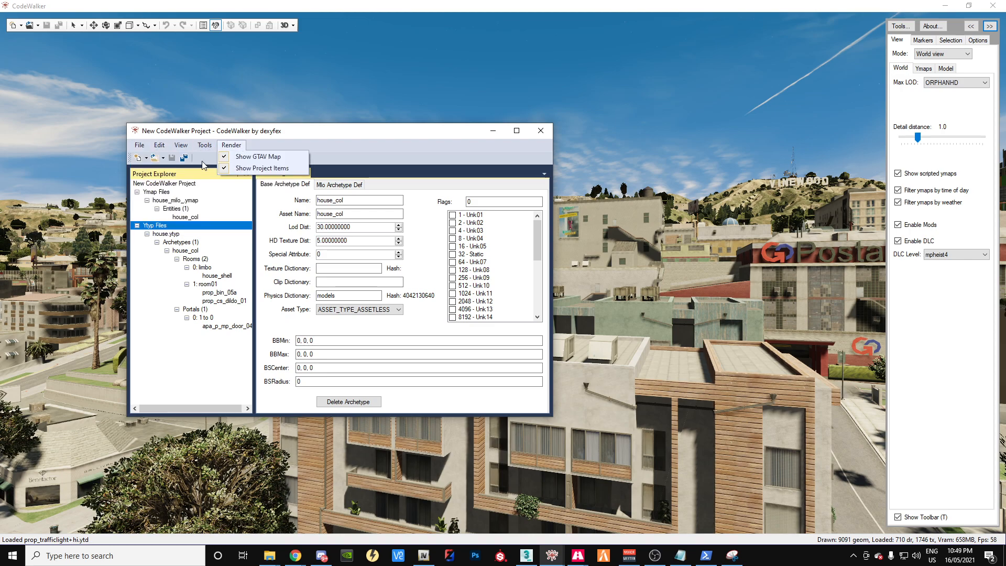
click(168, 364)
Step: Review house_col's rooms and portals, including the limbo room, the house_shell entity, room01 and the portal's door
click(172, 234)
click(181, 243)
click(183, 250)
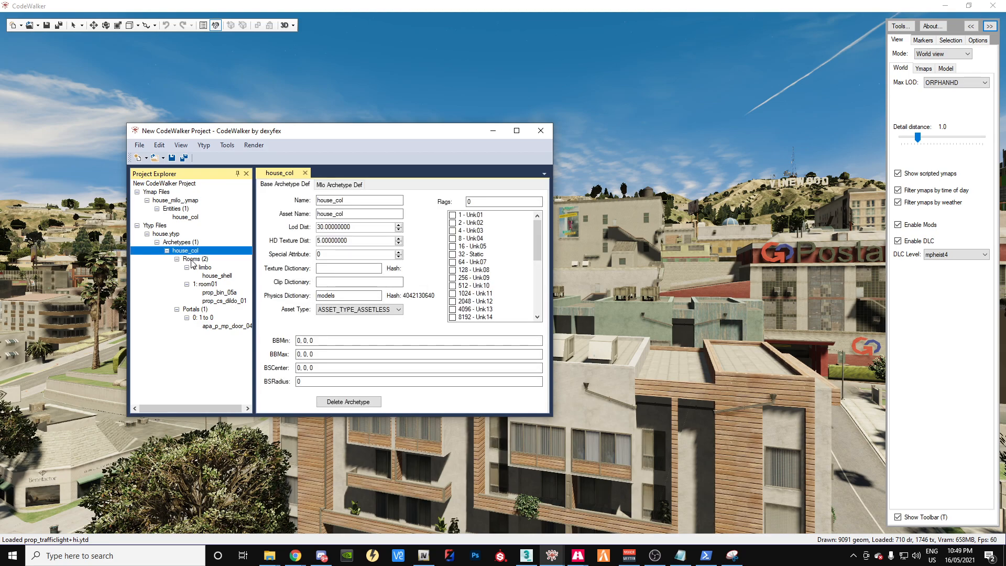
click(193, 260)
click(202, 268)
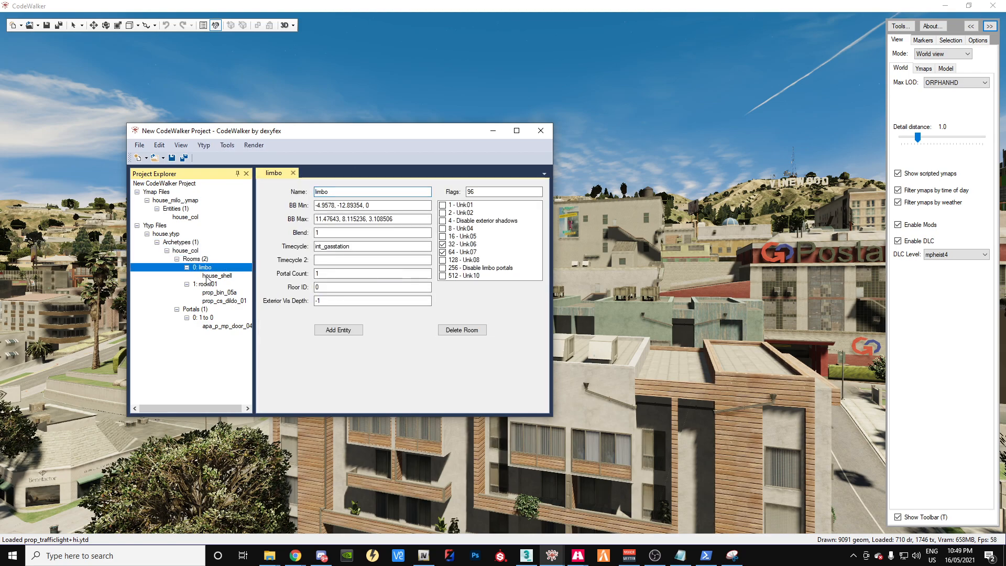
click(208, 276)
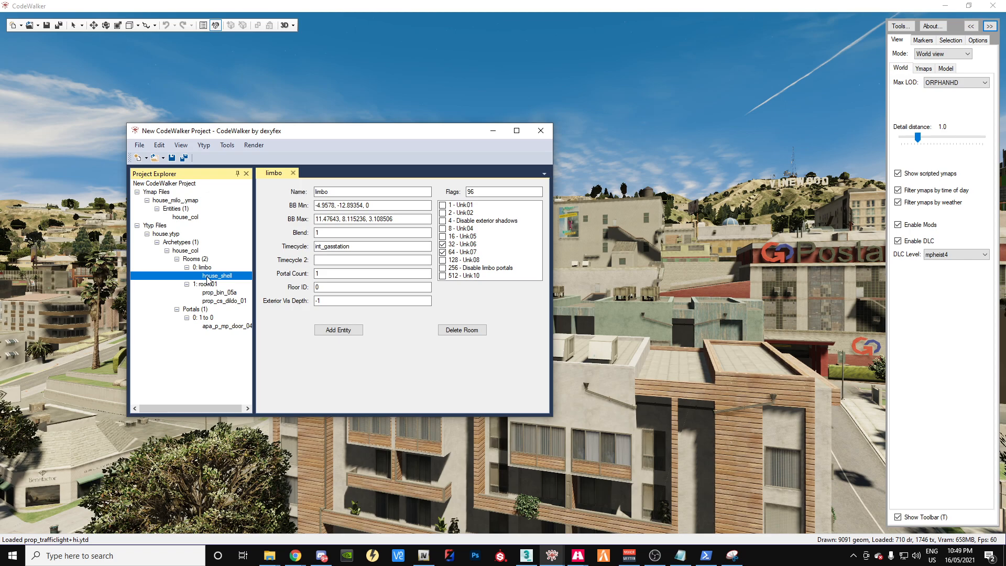
click(207, 284)
click(203, 309)
click(205, 326)
click(204, 318)
Step: Add a new archetype to house.ytyp
click(163, 234)
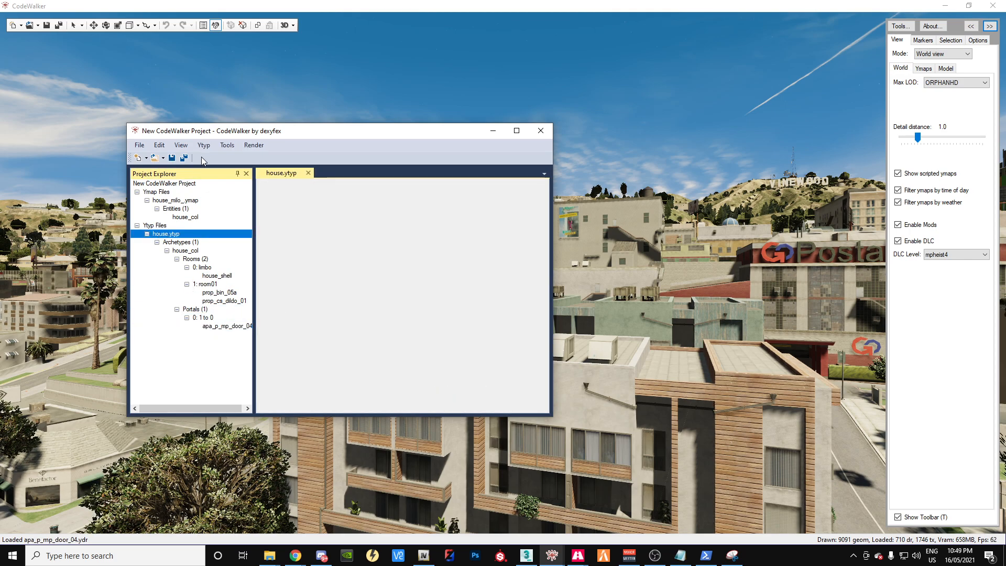
click(227, 145)
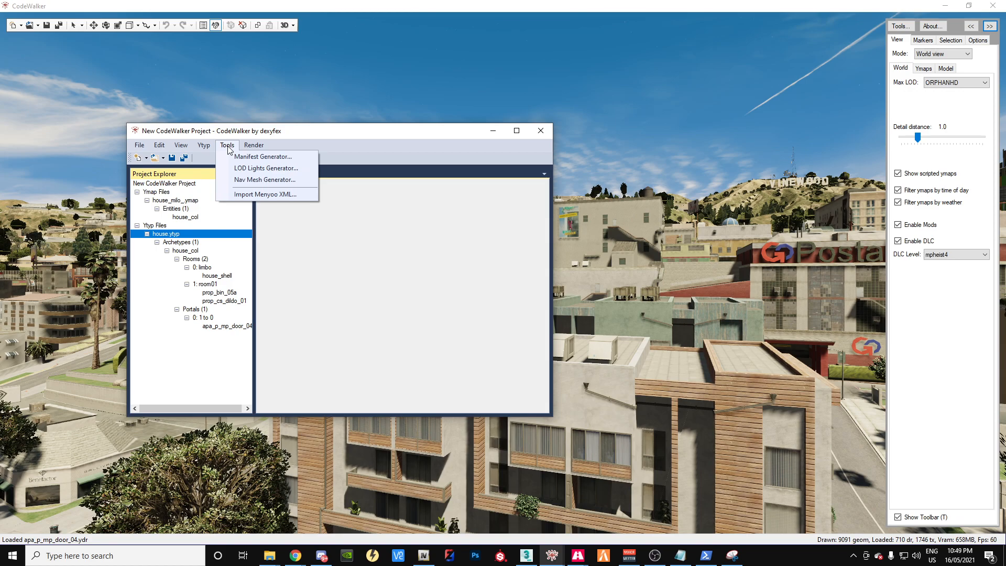
mouse_move(204, 148)
click(225, 171)
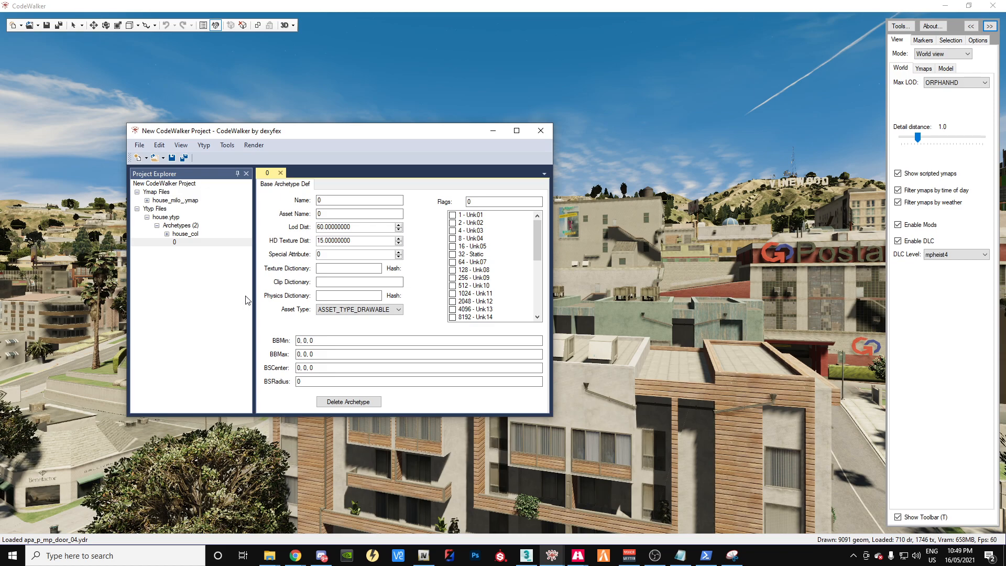
Step: Set both the name and the asset name of the new archetype to house_shell
drag(328, 134, 322, 175)
click(346, 253)
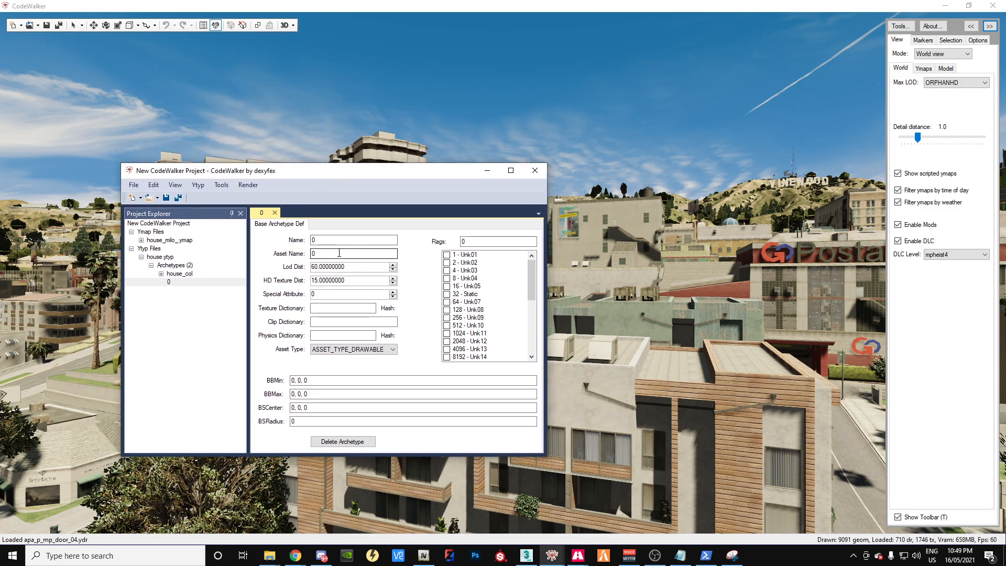
click(174, 276)
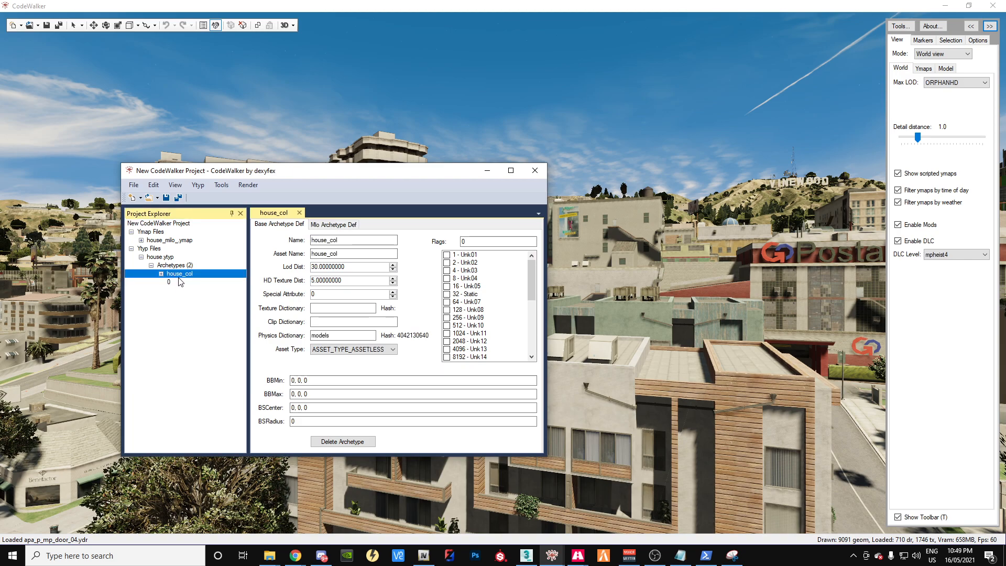
click(181, 284)
click(289, 241)
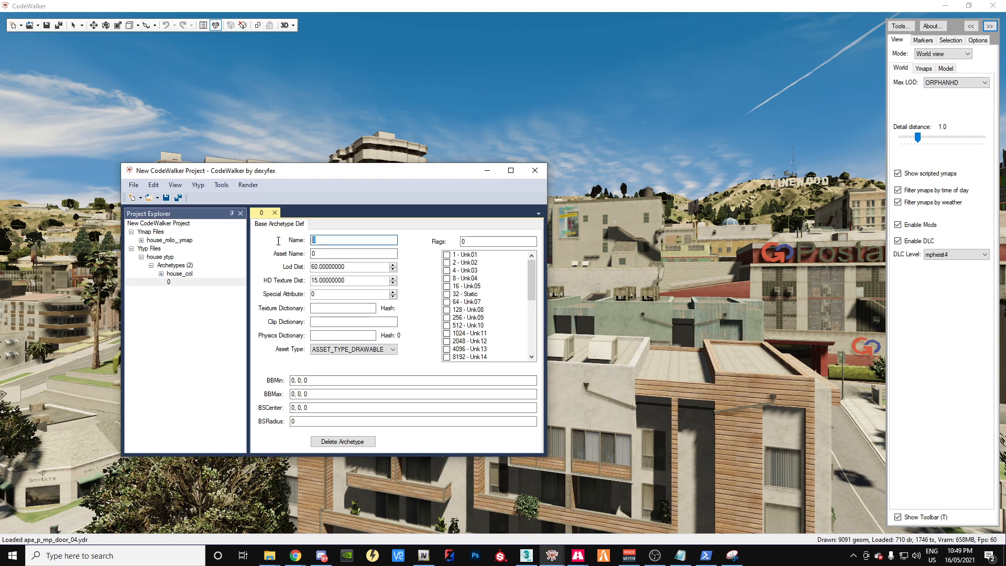
text(house)
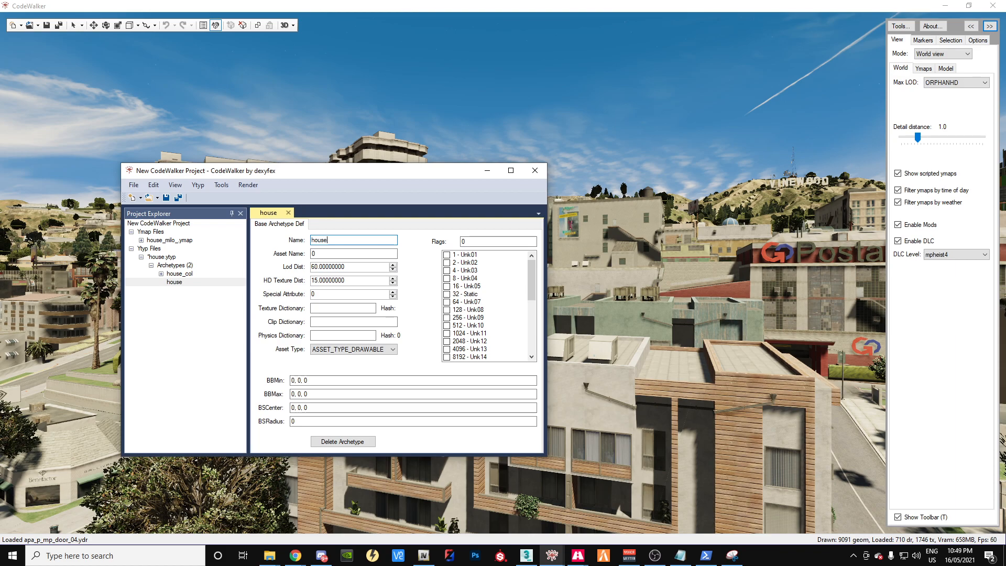
text(_shell)
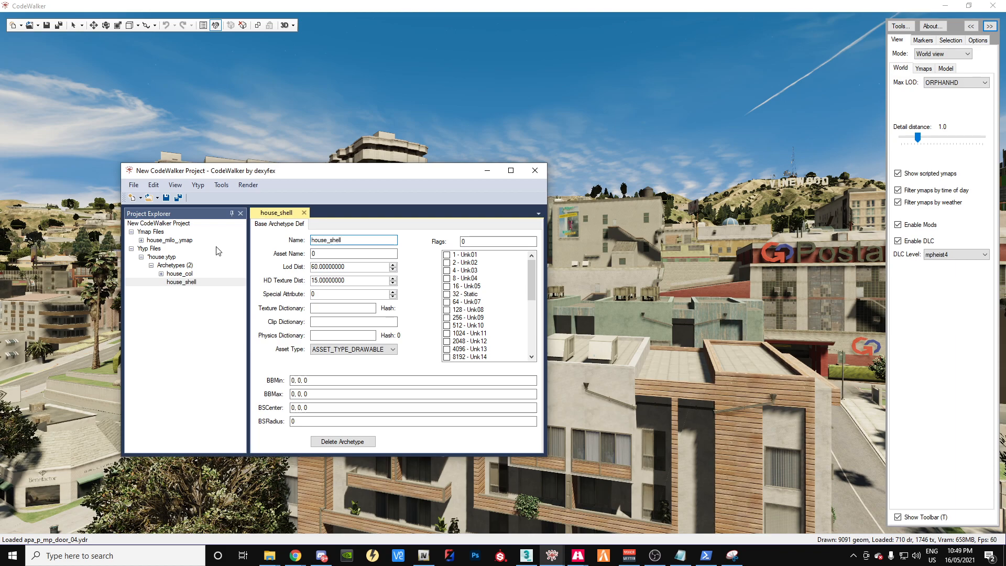
click(313, 254)
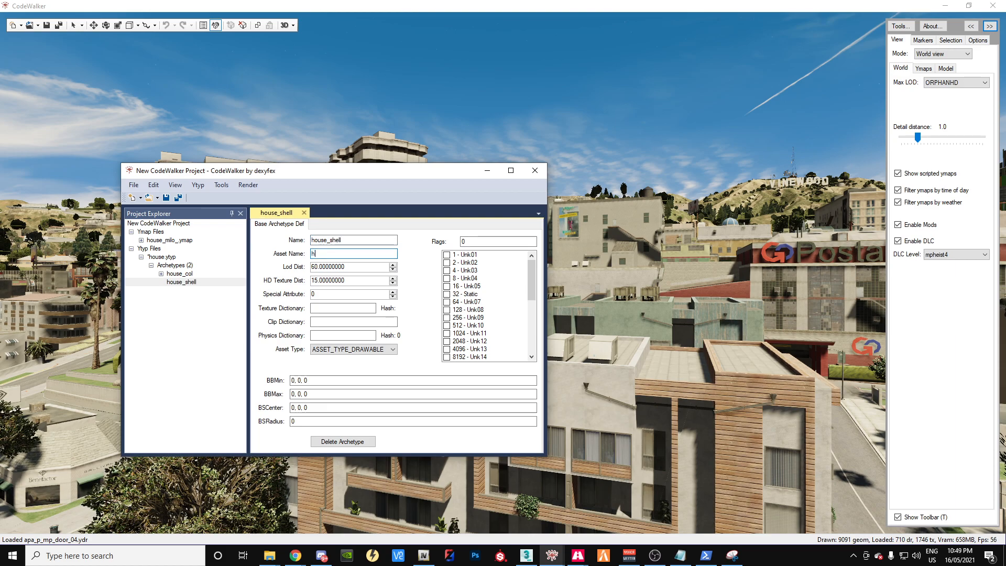
text(house_shell)
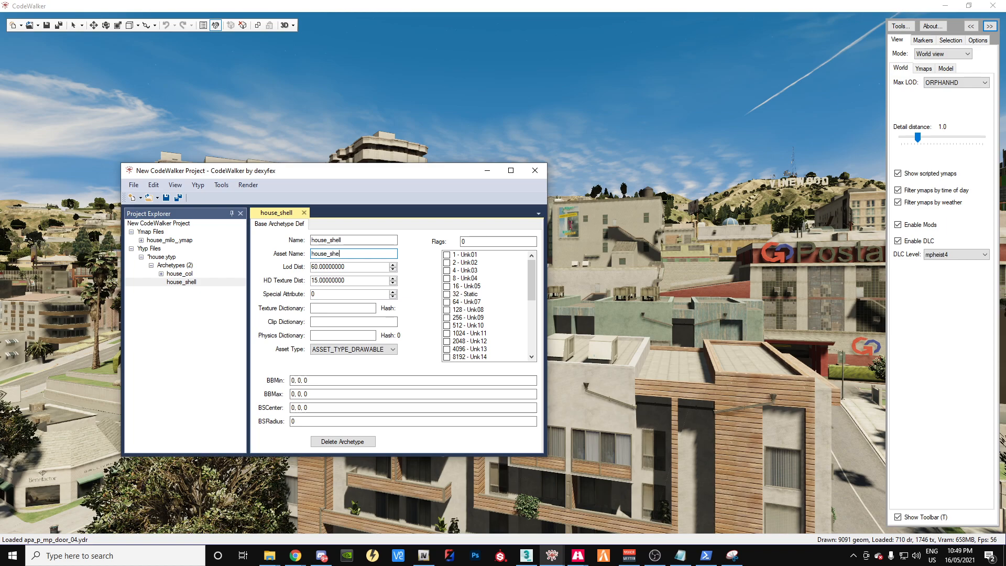
Step: Set house_shell's Lod Dist to 30 and HD Texture Dist to 5, following the house_col archetype
click(162, 273)
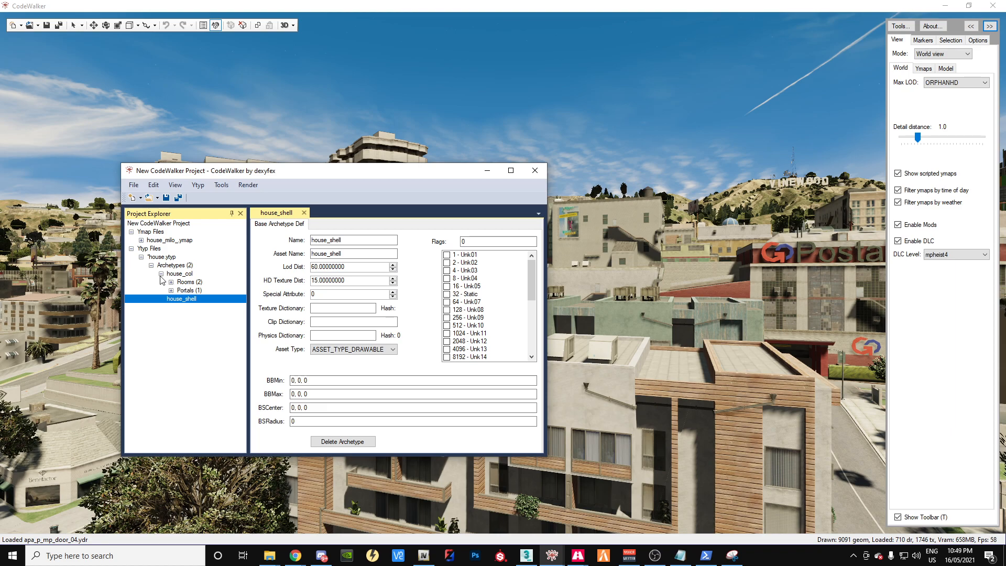
click(161, 274)
click(175, 275)
double_click(176, 275)
double_click(182, 282)
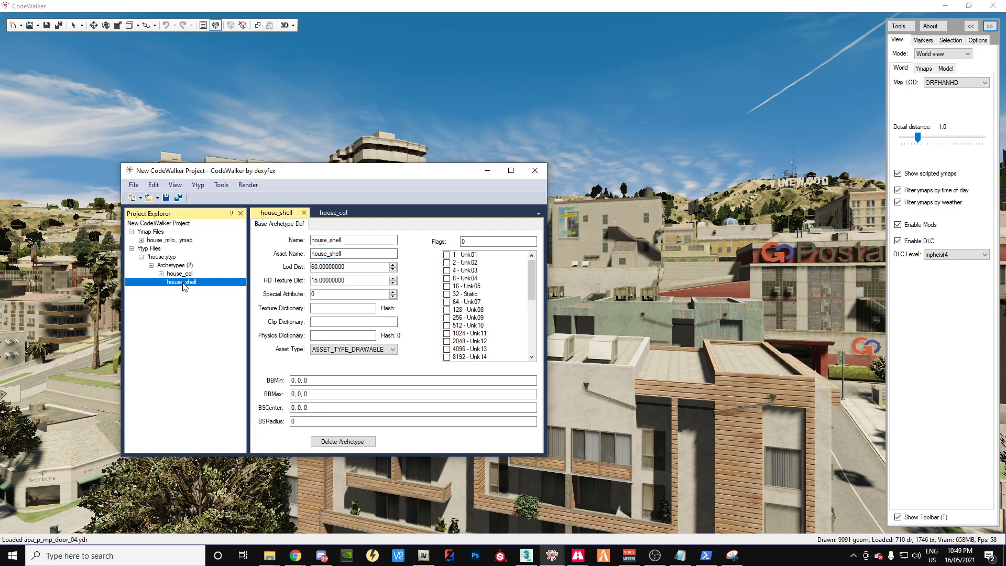
double_click(183, 276)
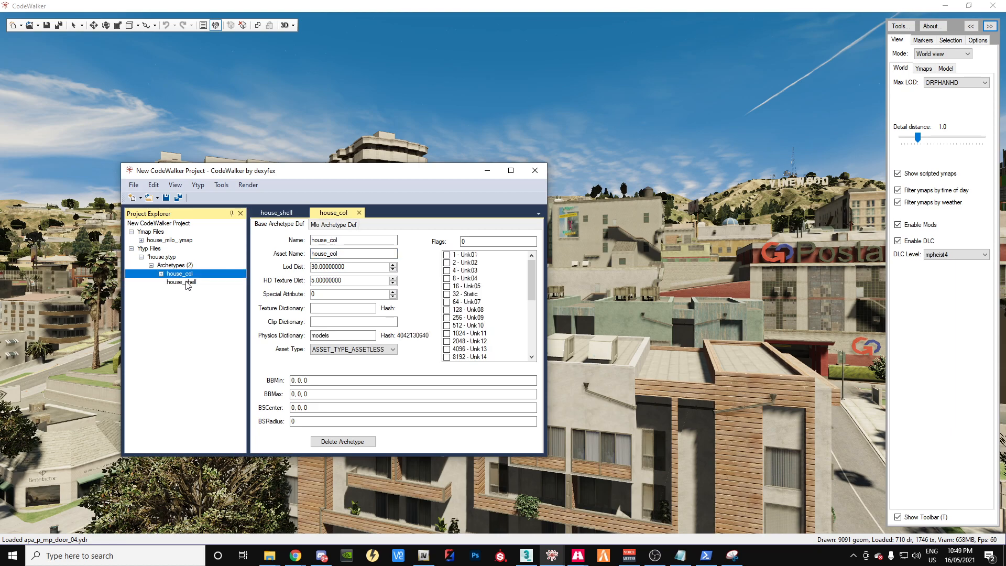
double_click(187, 283)
text(30)
key(Tab)
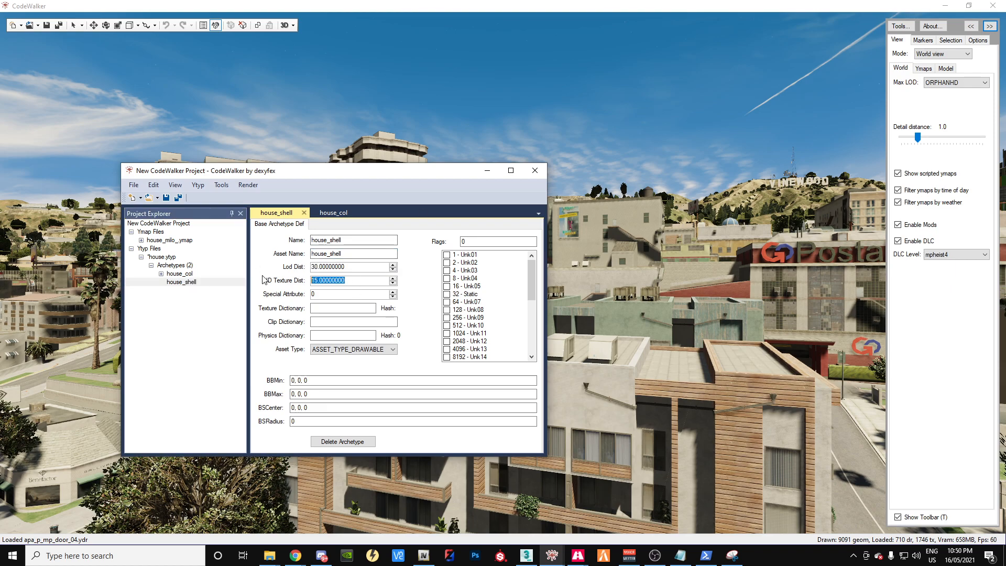
click(189, 275)
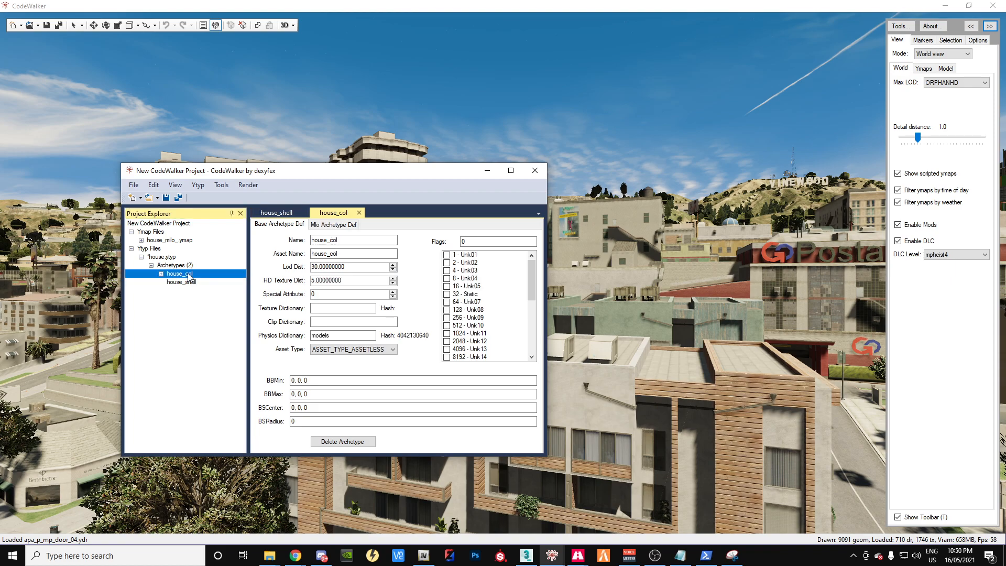
click(187, 283)
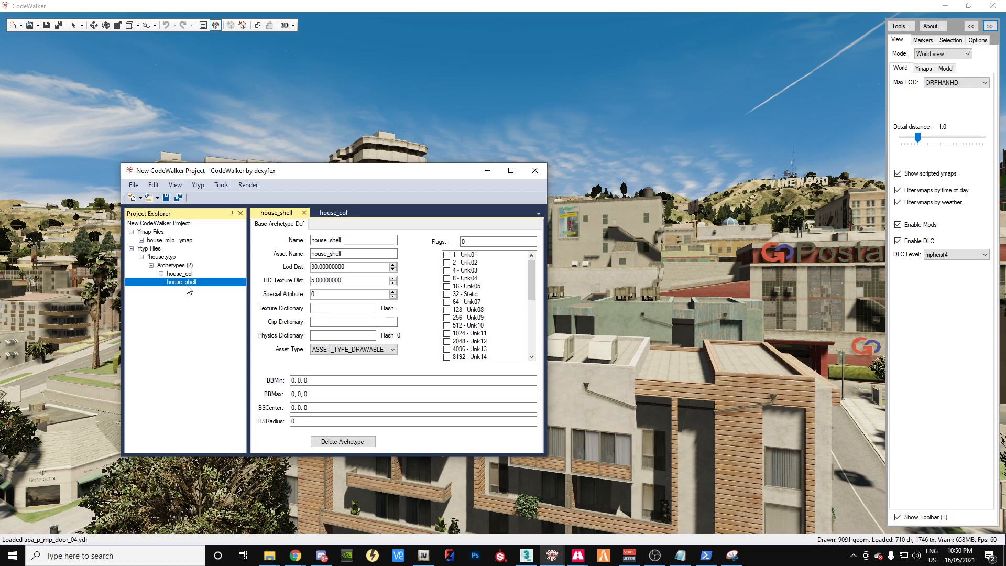
click(186, 273)
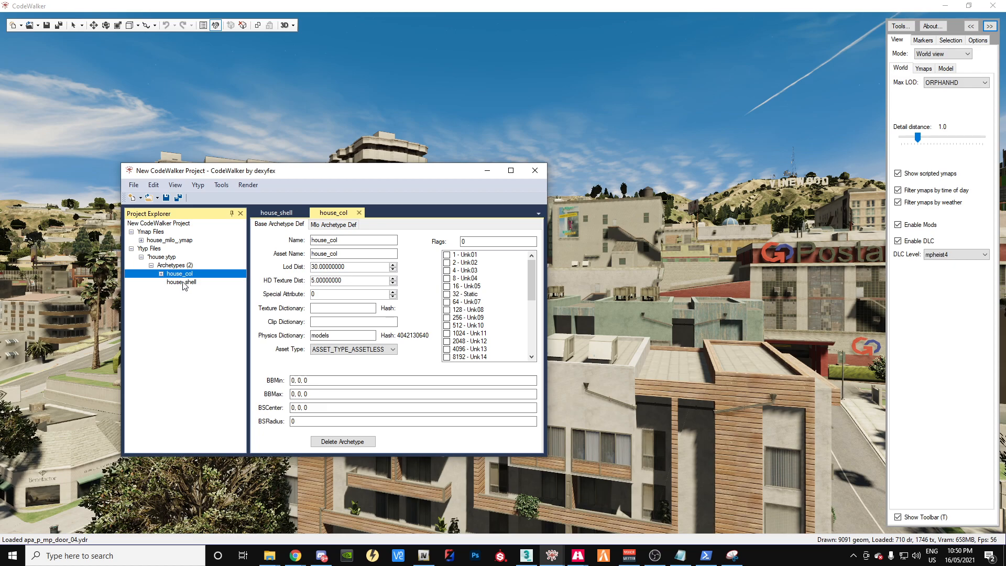
click(182, 283)
click(322, 335)
text(models)
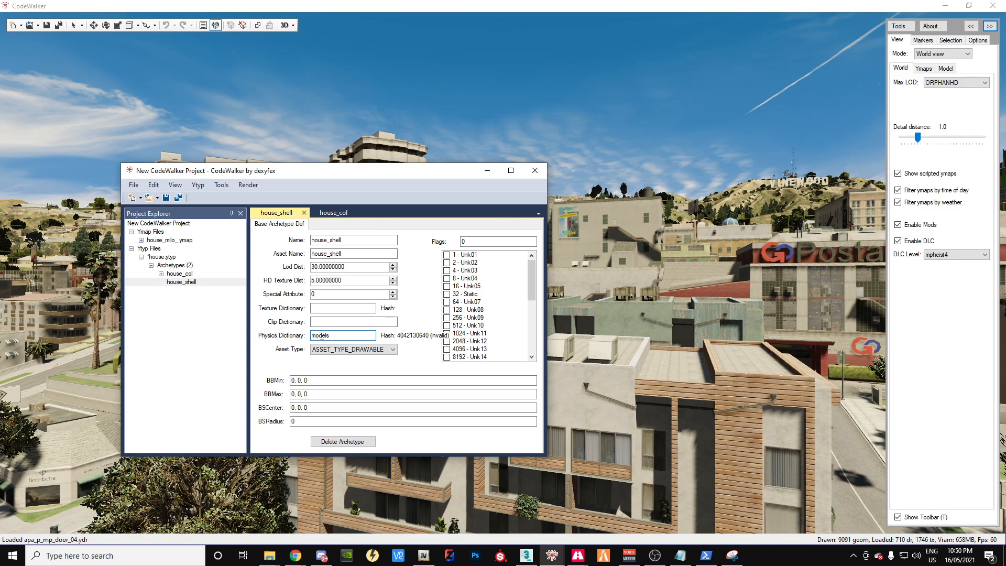
key(BackSpace)
key(BackSpace)
key(BackSpace)
key(BackSpace)
key(BackSpace)
key(BackSpace)
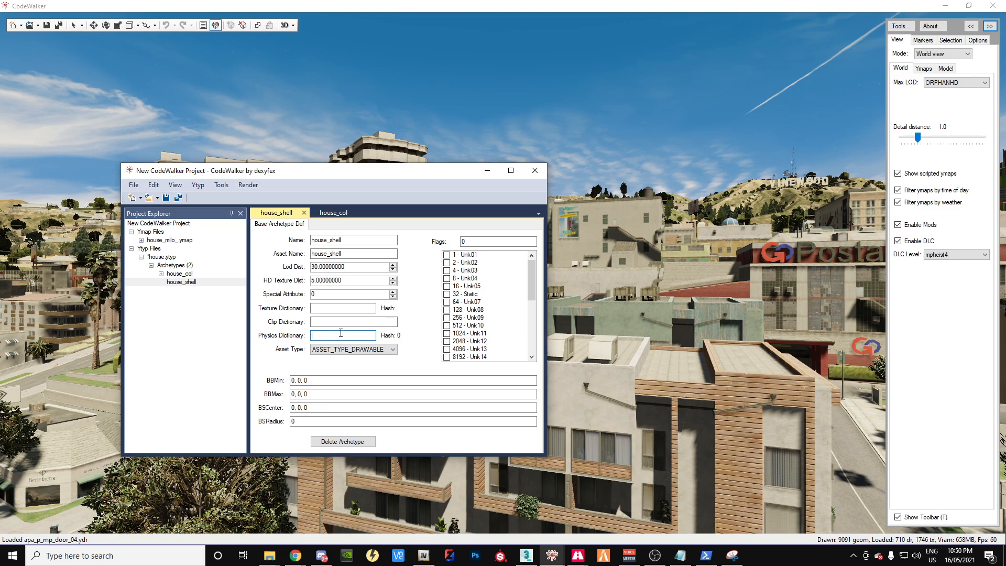
Step: Set house_shell's physics dictionary to house_shell
text(hou)
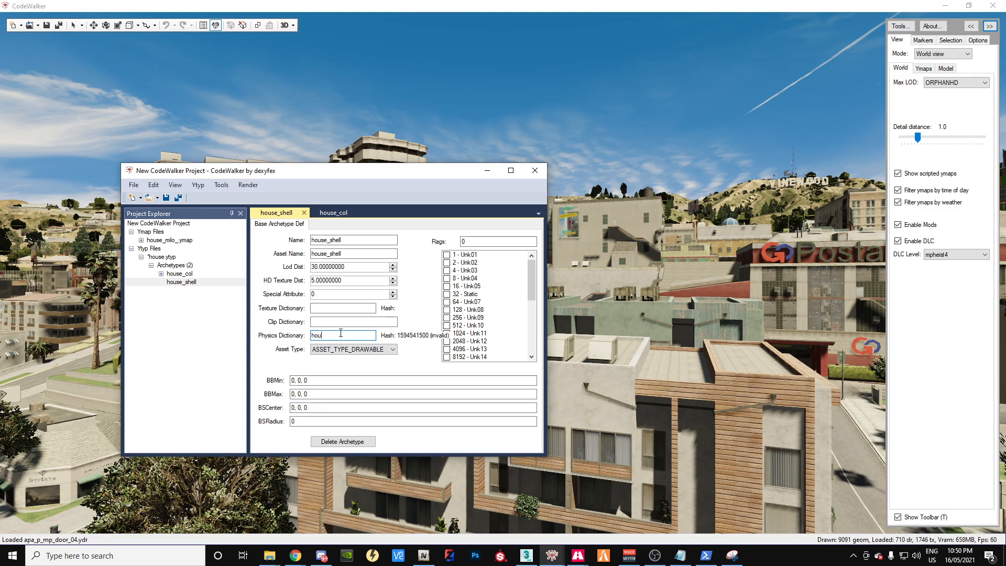
text(se_shell)
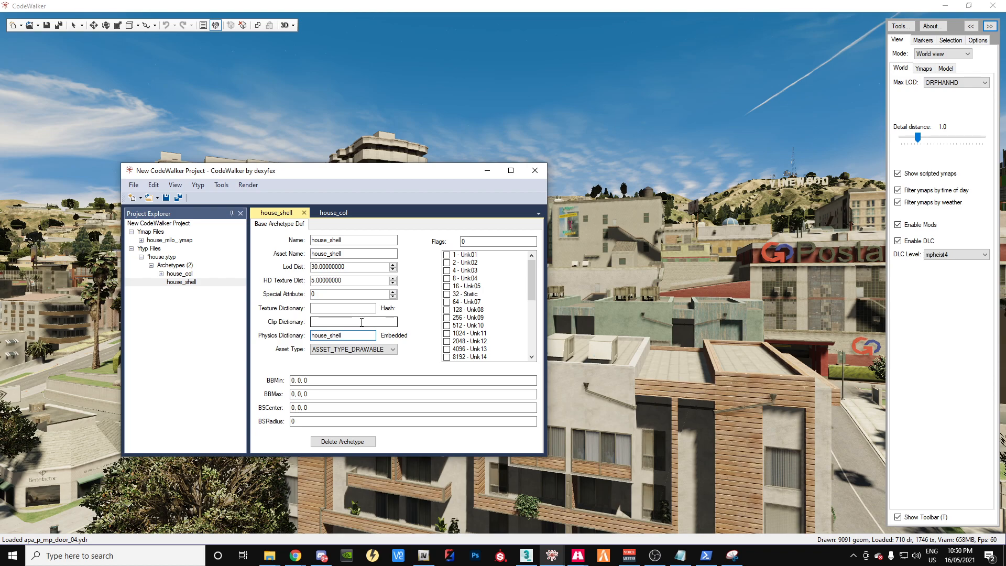
click(341, 321)
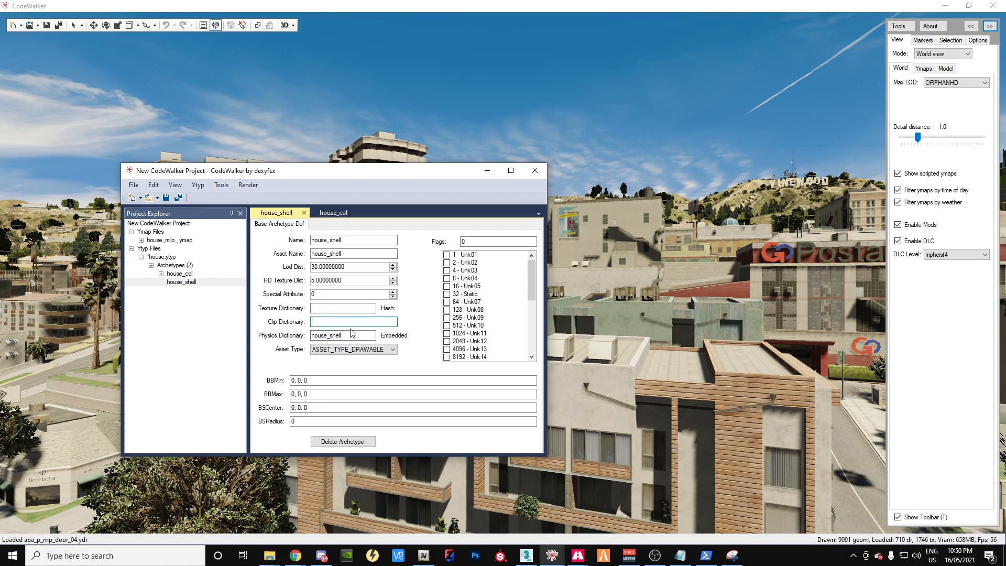
Step: Compare the base definitions of the house_col and house_shell archetypes, including their dictionaries and asset types
click(191, 274)
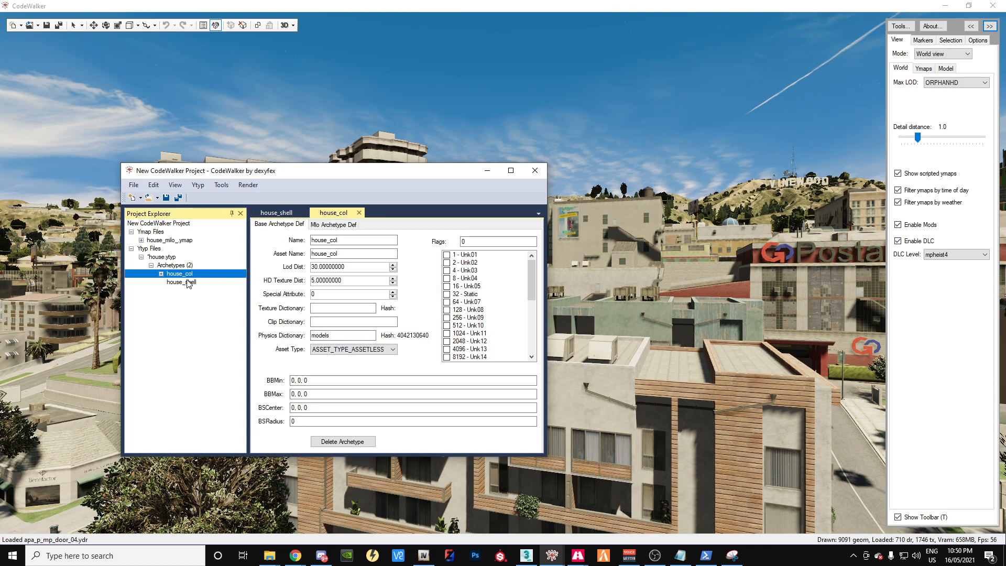
click(188, 283)
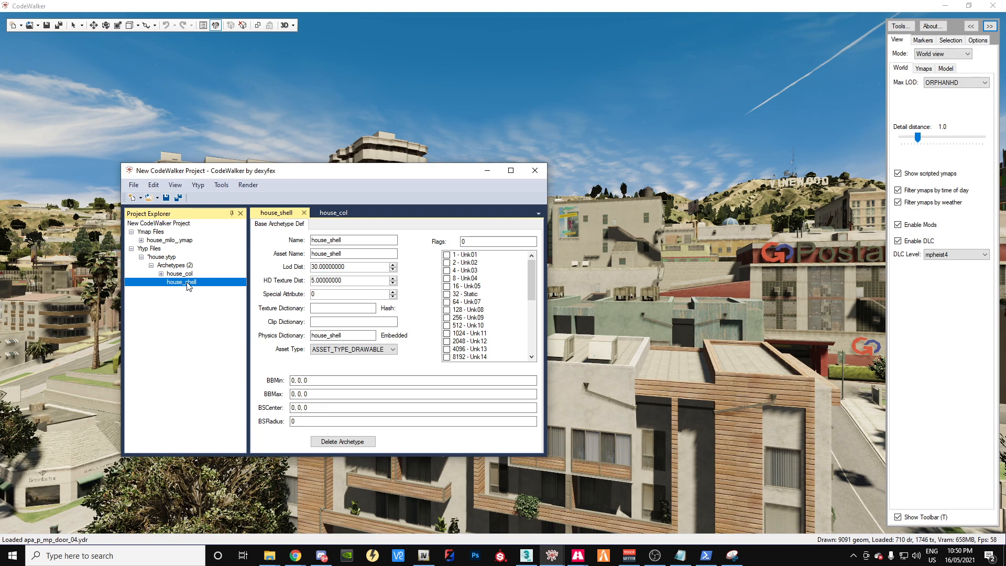
click(192, 274)
click(194, 283)
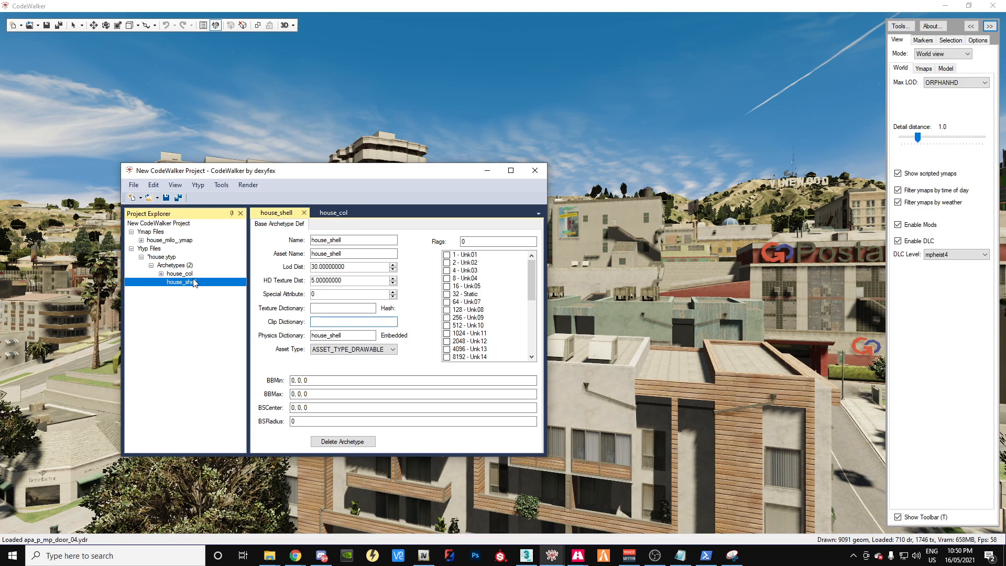
click(192, 274)
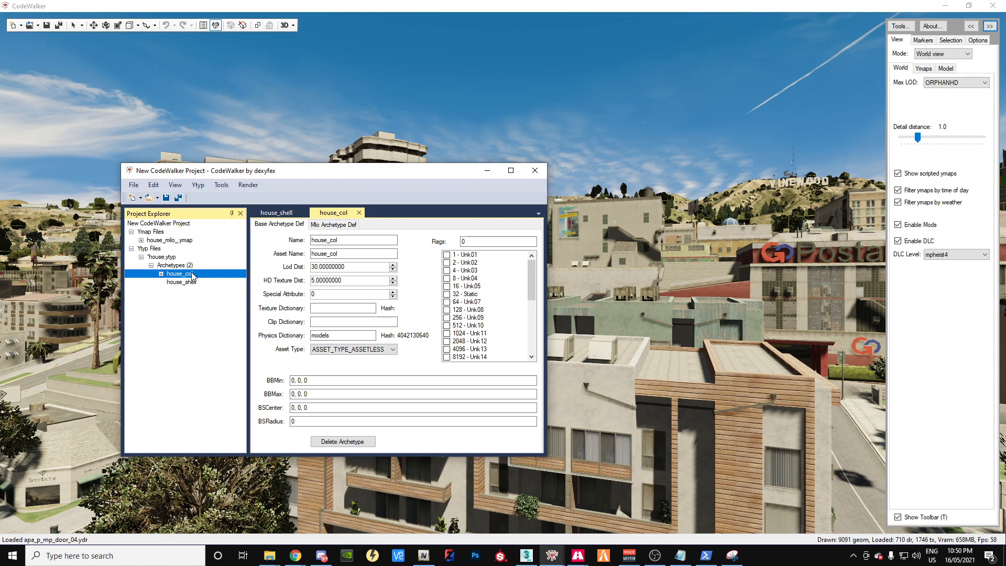
click(192, 284)
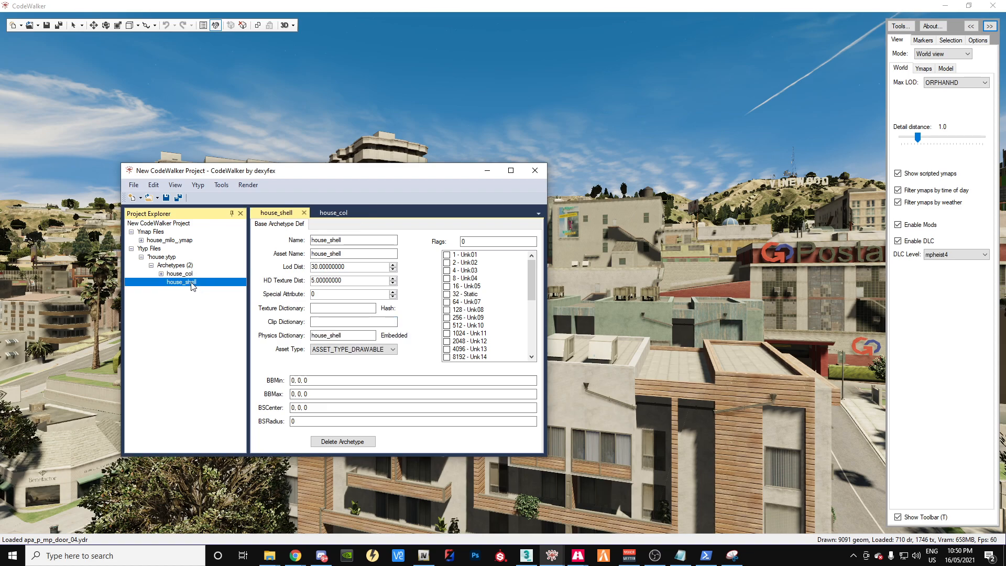
click(186, 275)
click(186, 282)
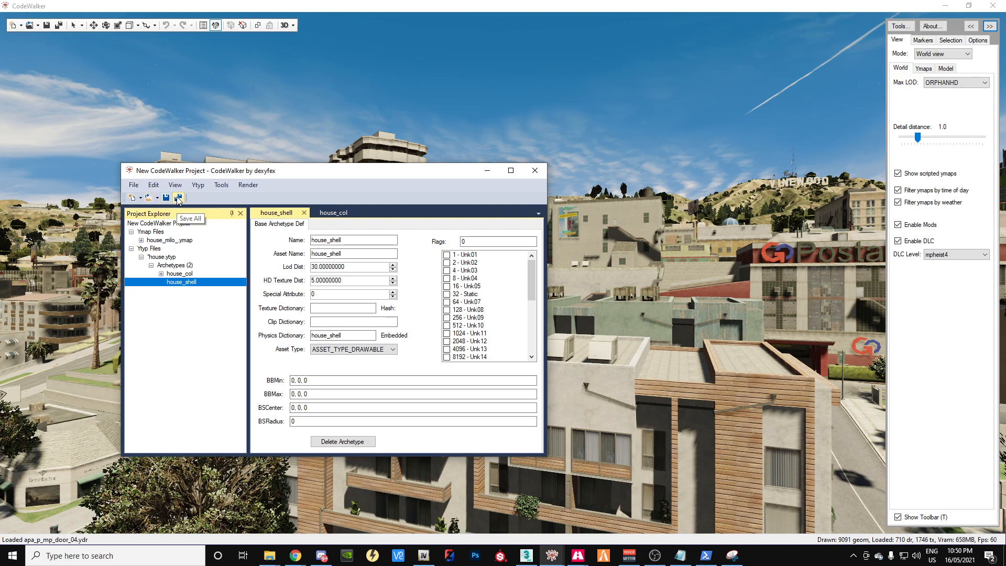
Step: Save all project files and close the project window
click(179, 198)
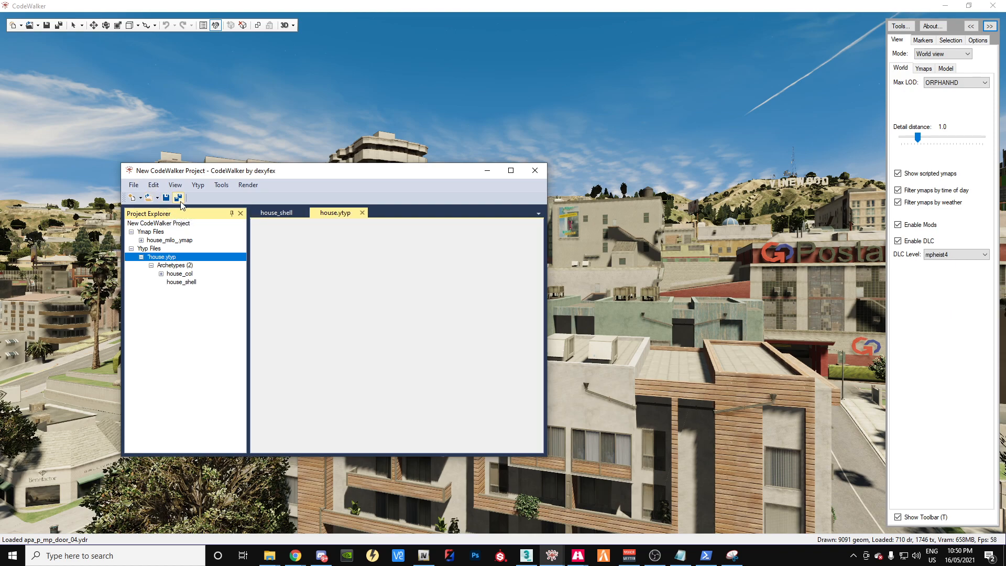
click(535, 170)
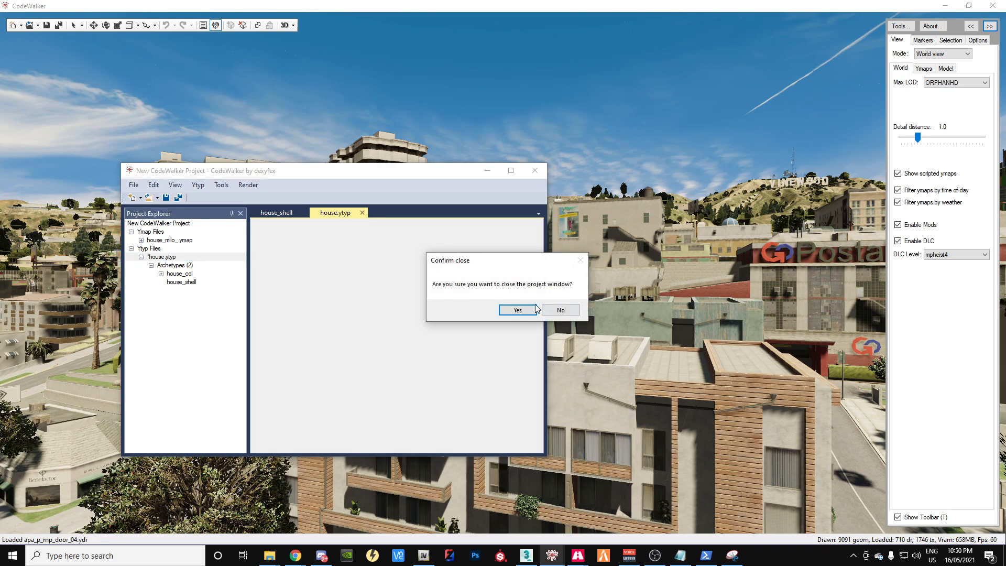
click(518, 310)
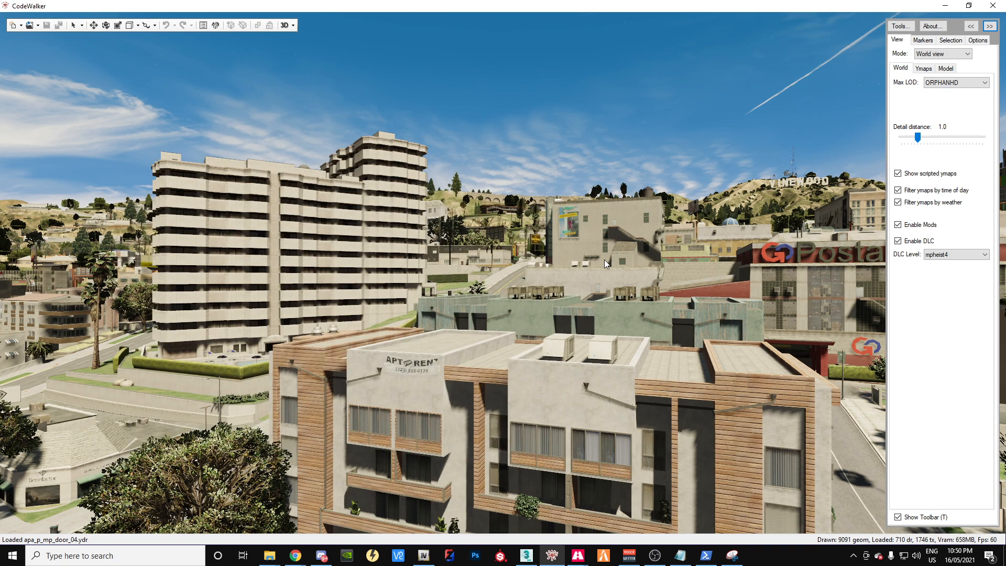
Step: Switch to OpenIV and examine the archetypes, entities, rooms and portals in the stream folder's house.ytyp as text
click(945, 5)
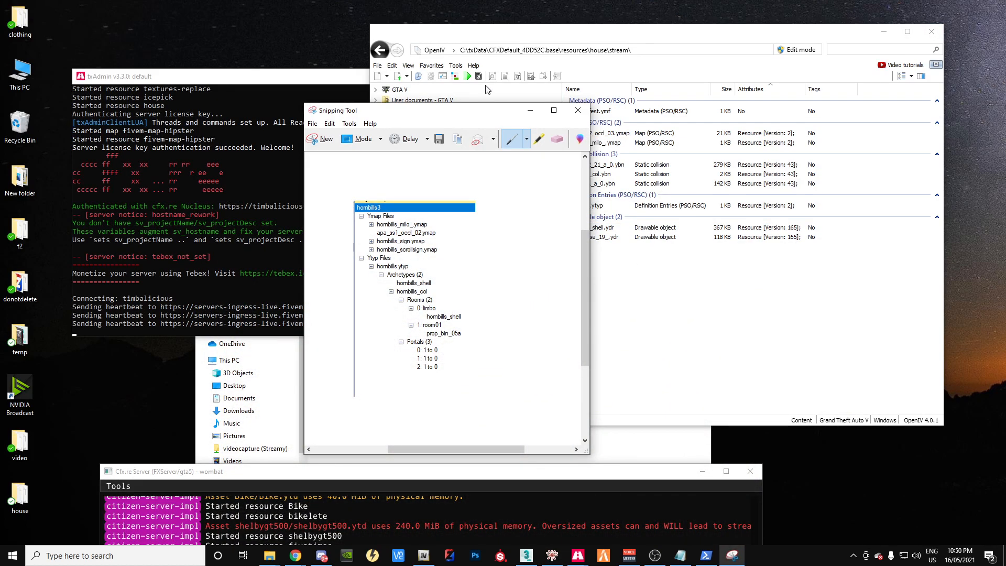
click(535, 43)
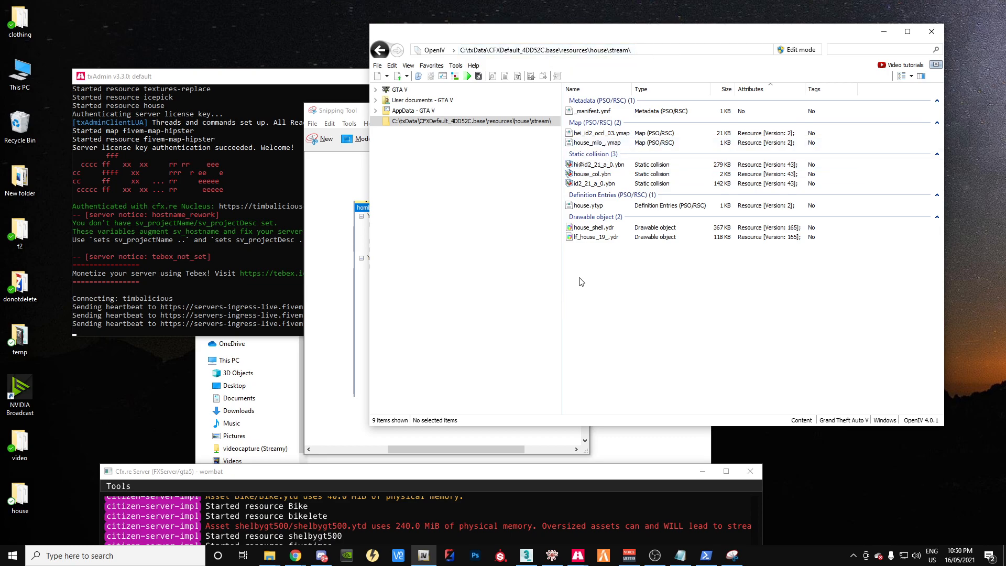
right_click(585, 207)
click(608, 214)
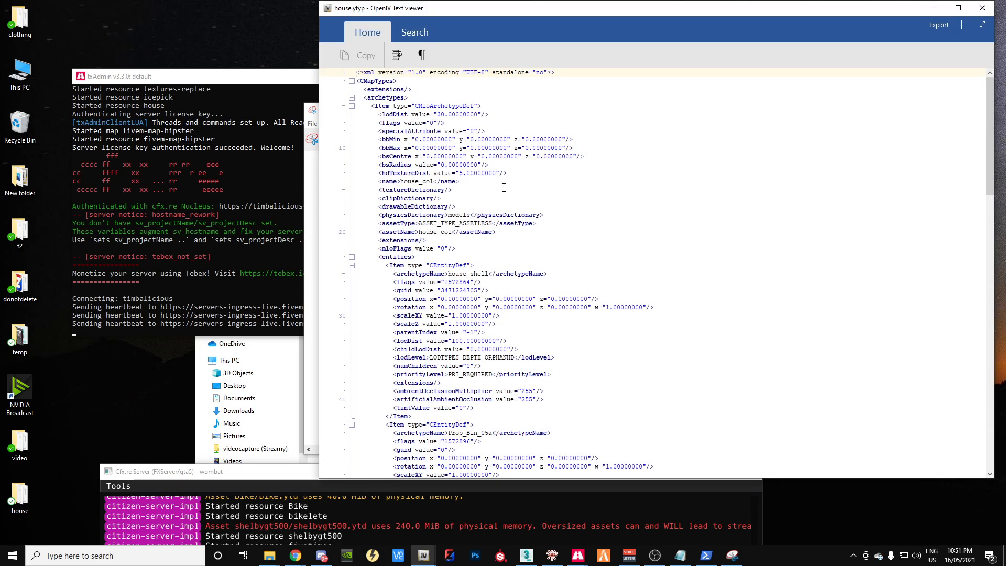
scroll(501, 220, down, 4)
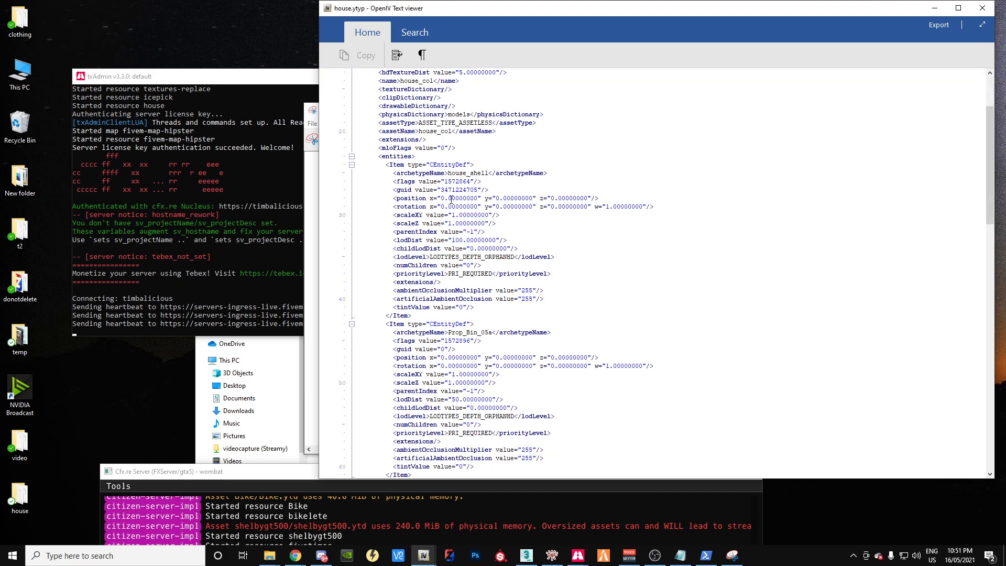
scroll(452, 199, up, 4)
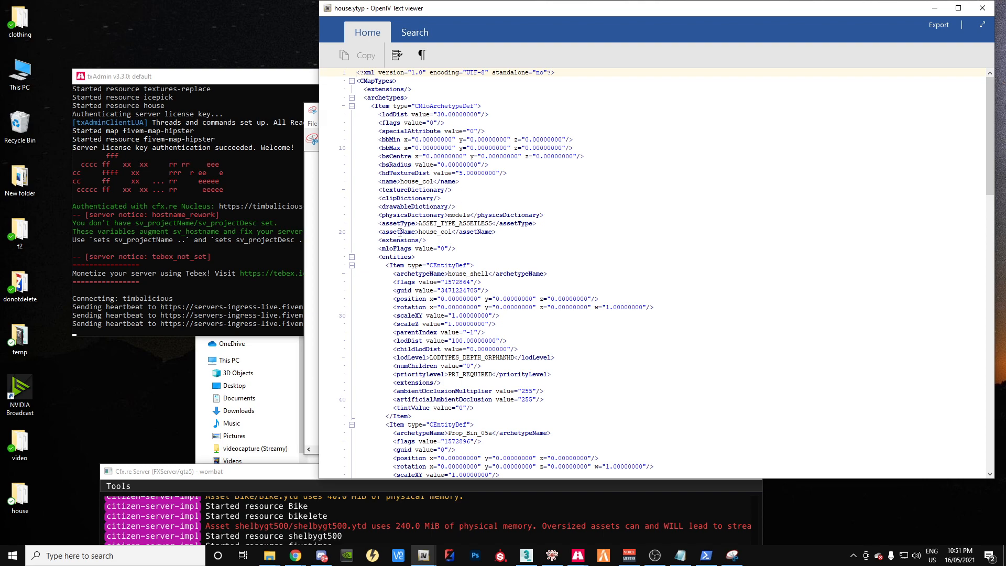
scroll(400, 232, down, 20)
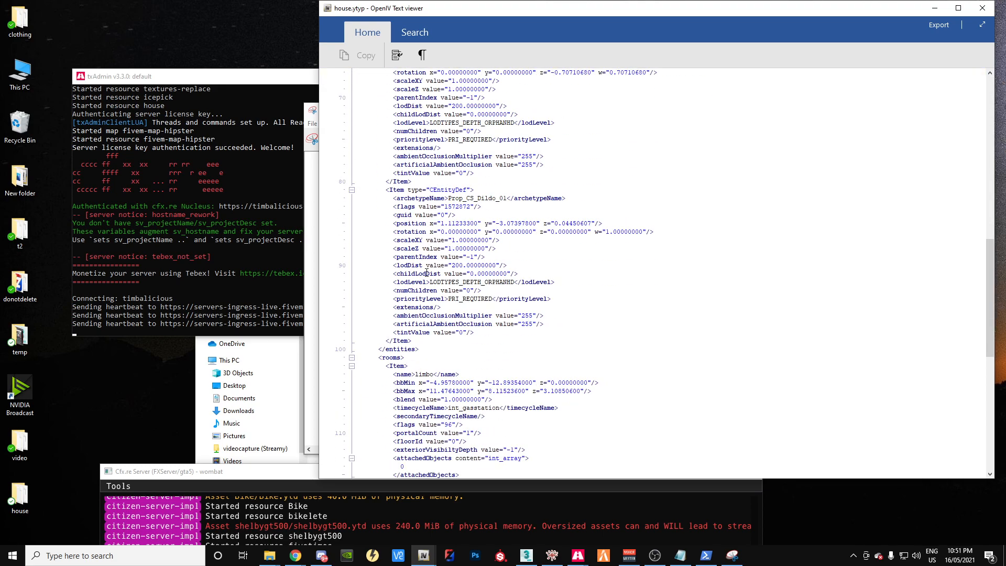
scroll(428, 274, down, 6)
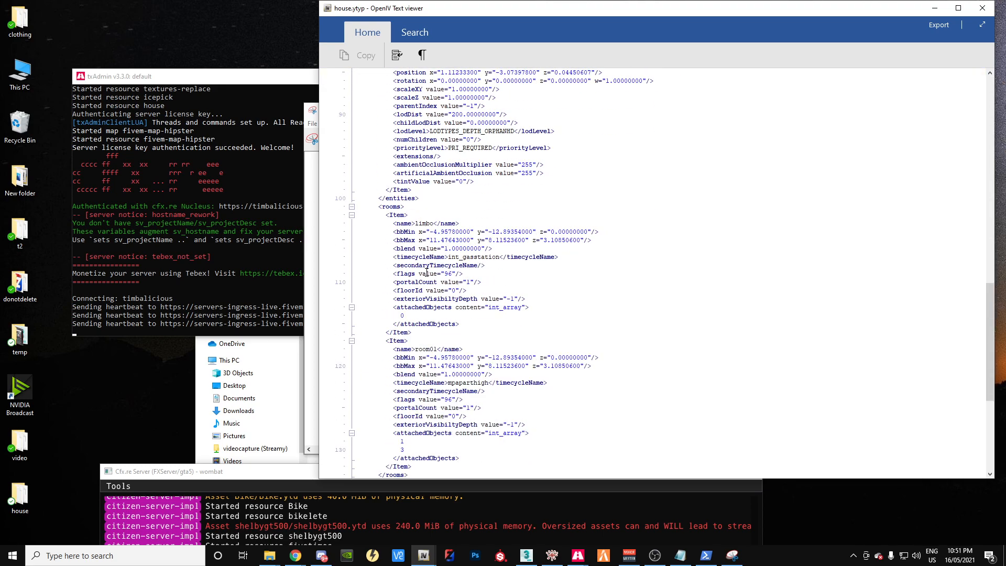
scroll(427, 273, down, 9)
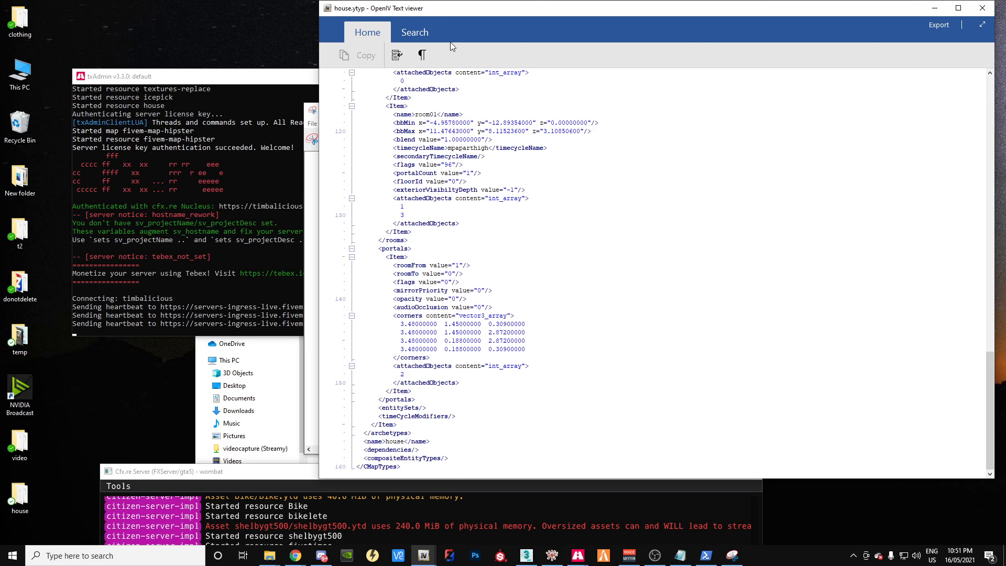
Step: Switch back to CodeWalker and open the house.cwproj project
click(552, 555)
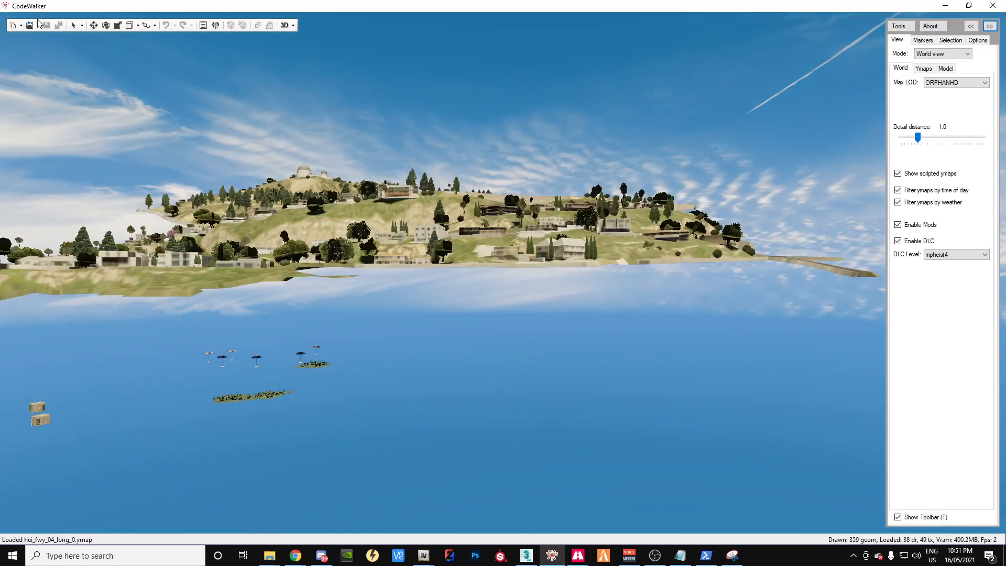
click(37, 26)
click(63, 37)
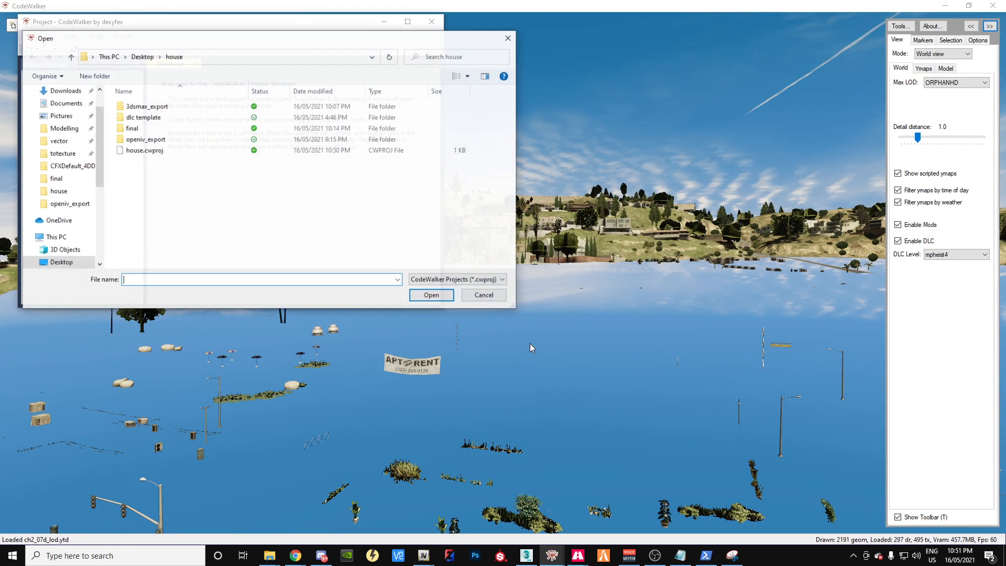
click(144, 150)
click(435, 295)
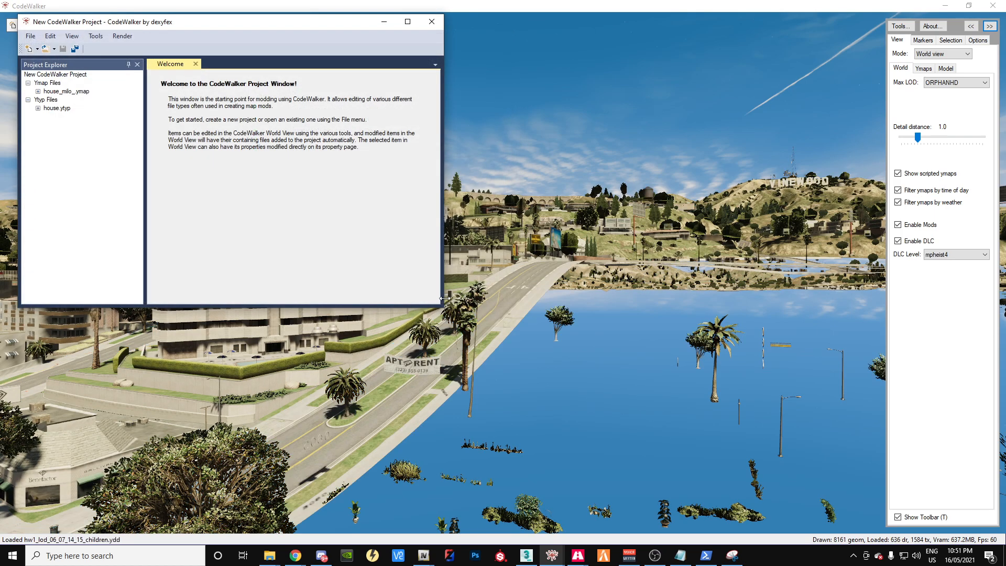
Step: Inspect house.ytyp's archetypes in the project, including the house_shell definition and the rooms and portals of house_col
click(39, 109)
click(47, 116)
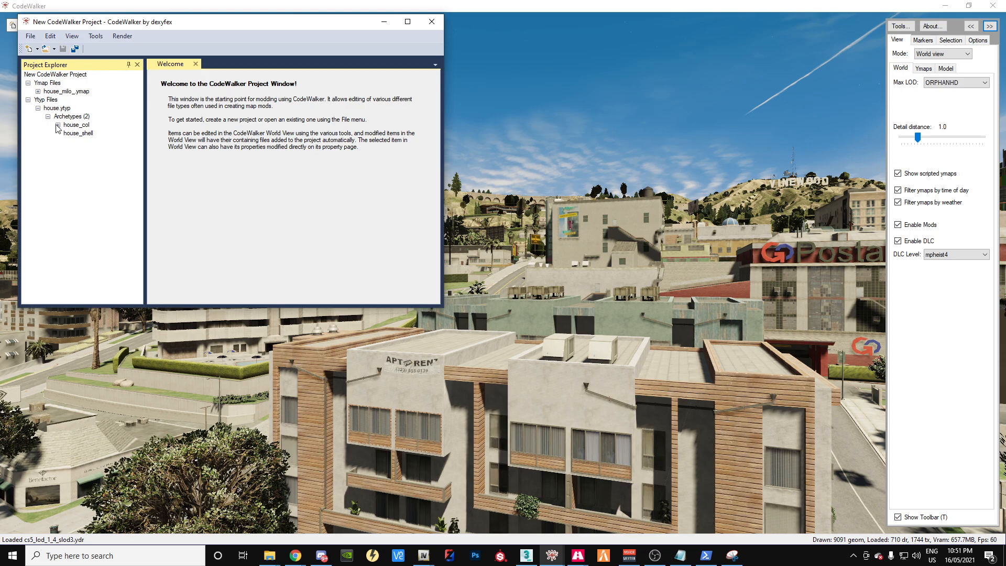
click(78, 133)
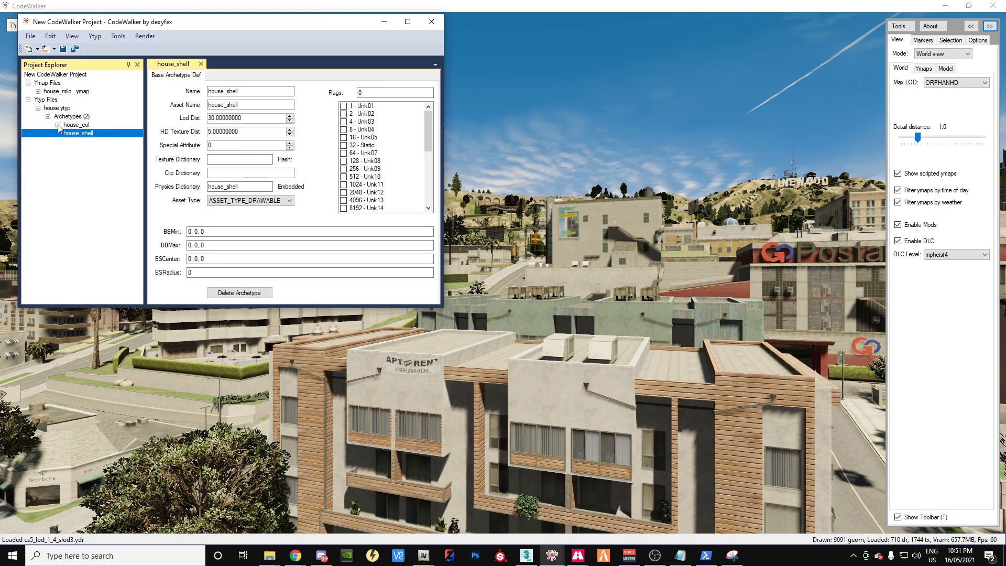
click(57, 124)
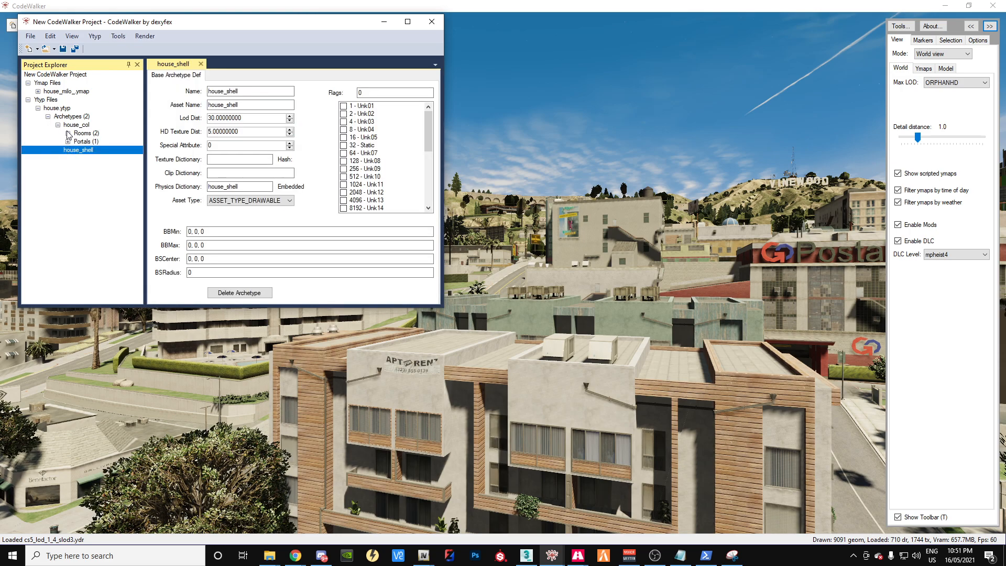
click(68, 133)
click(68, 158)
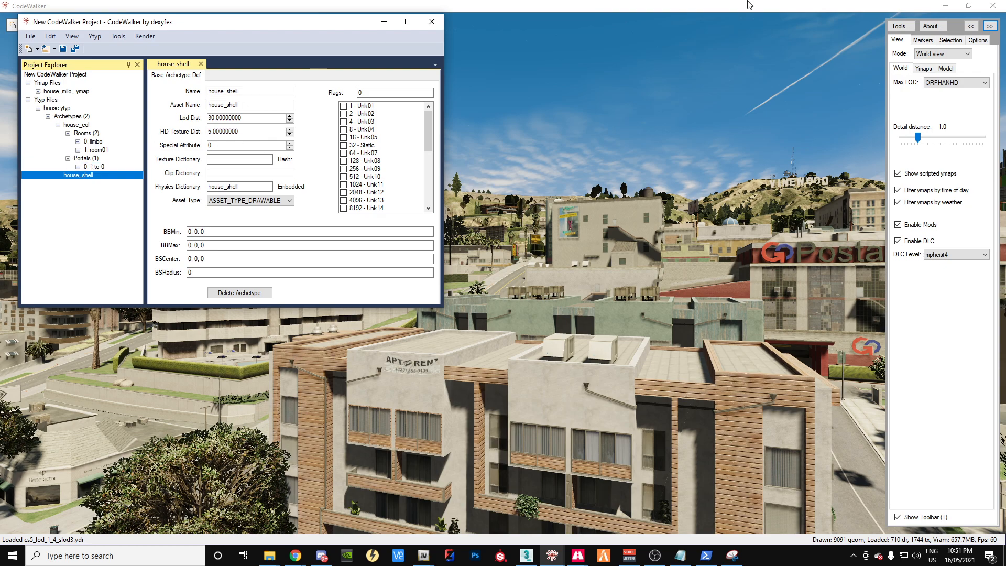
Step: Close the house.ytyp text view in OpenIV and check the files in the final and house folders in File Explorer
click(945, 6)
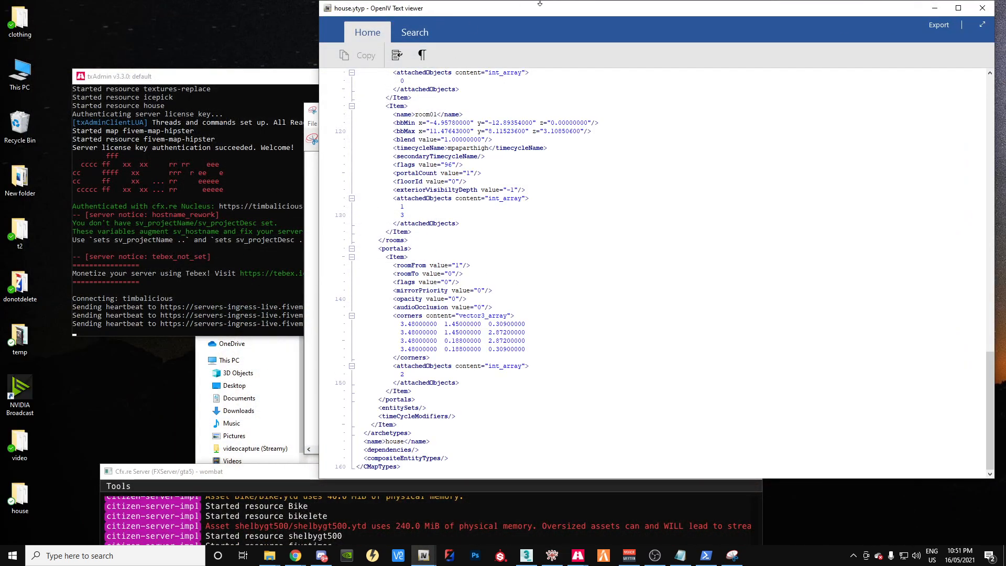
click(983, 8)
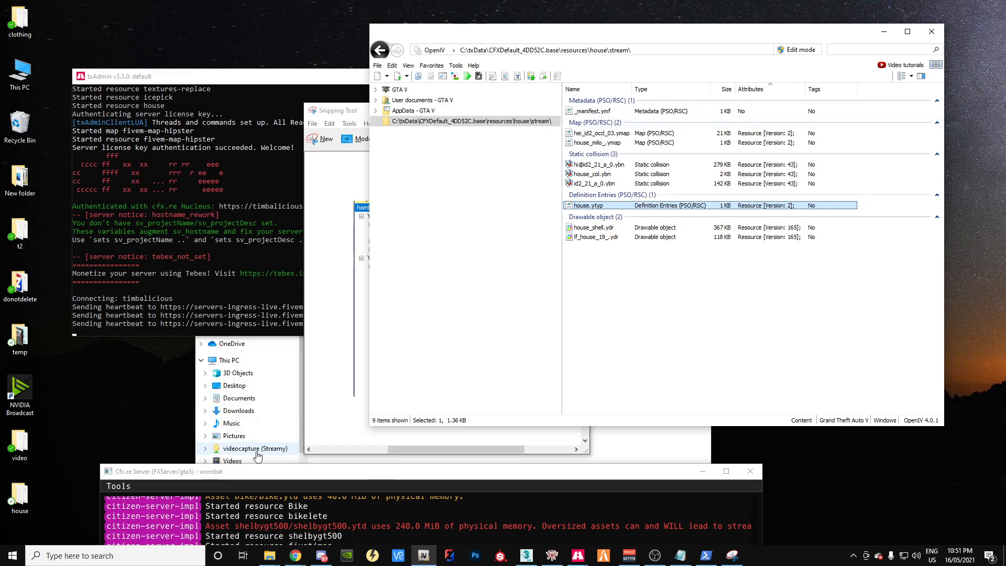
click(632, 457)
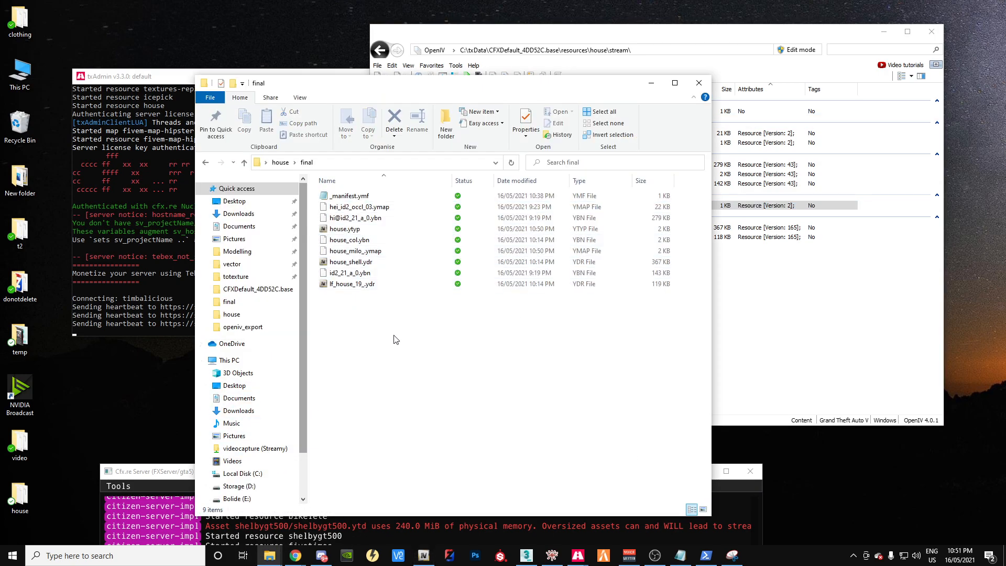
click(280, 162)
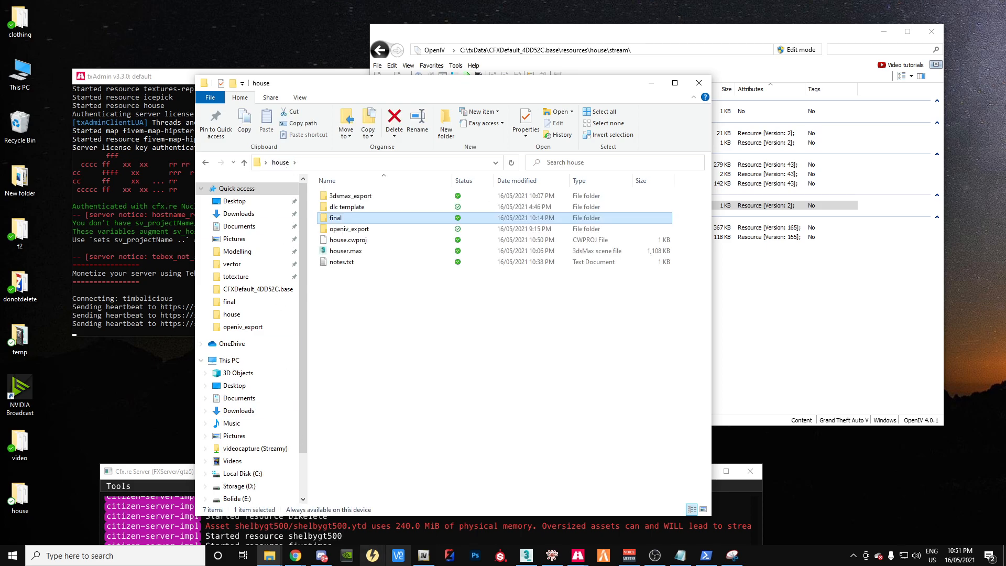
Step: In CodeWalker, save a copy of house.ytyp to the Desktop instead of overwriting the one in the final folder
click(552, 557)
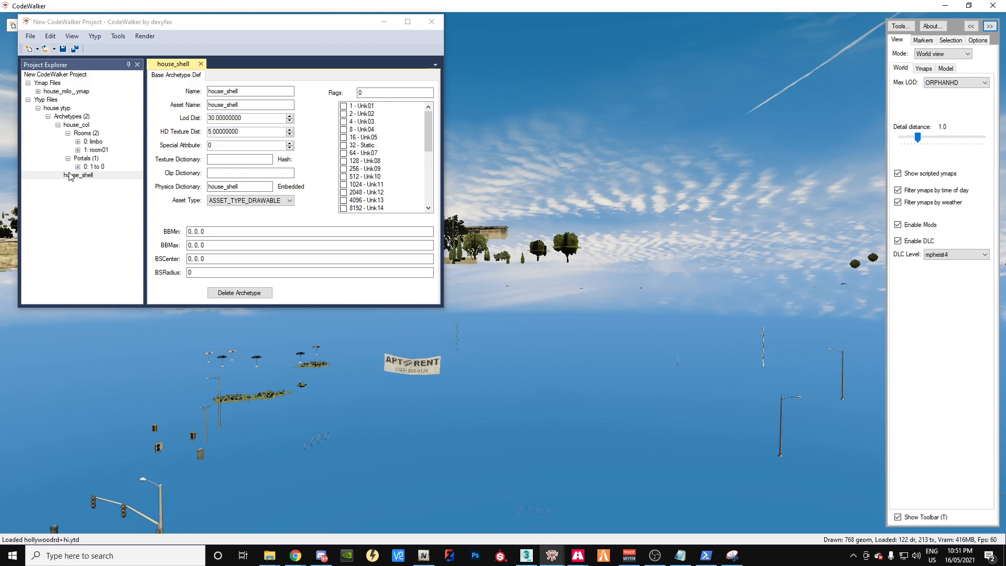
click(56, 108)
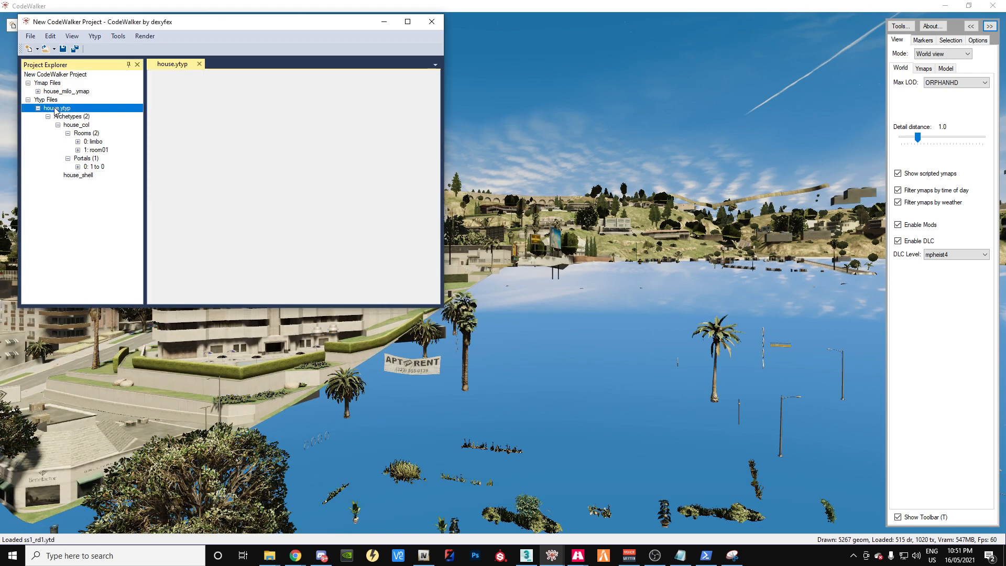
click(95, 37)
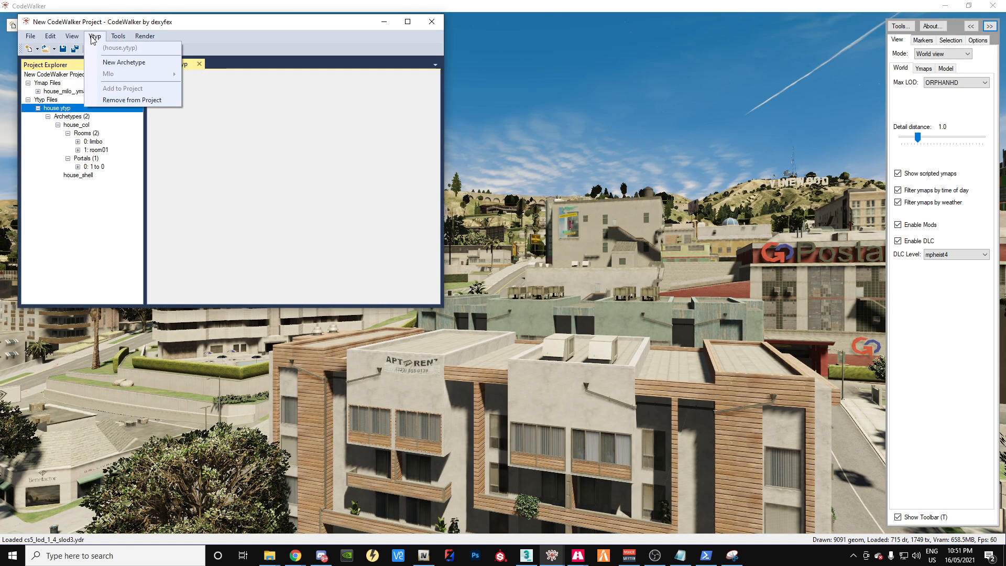
mouse_move(27, 38)
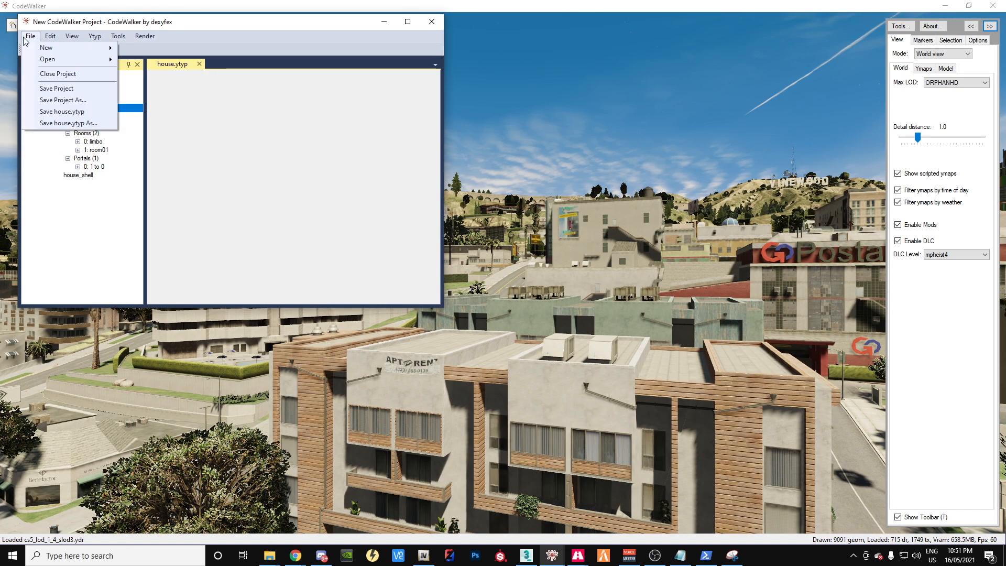
click(73, 123)
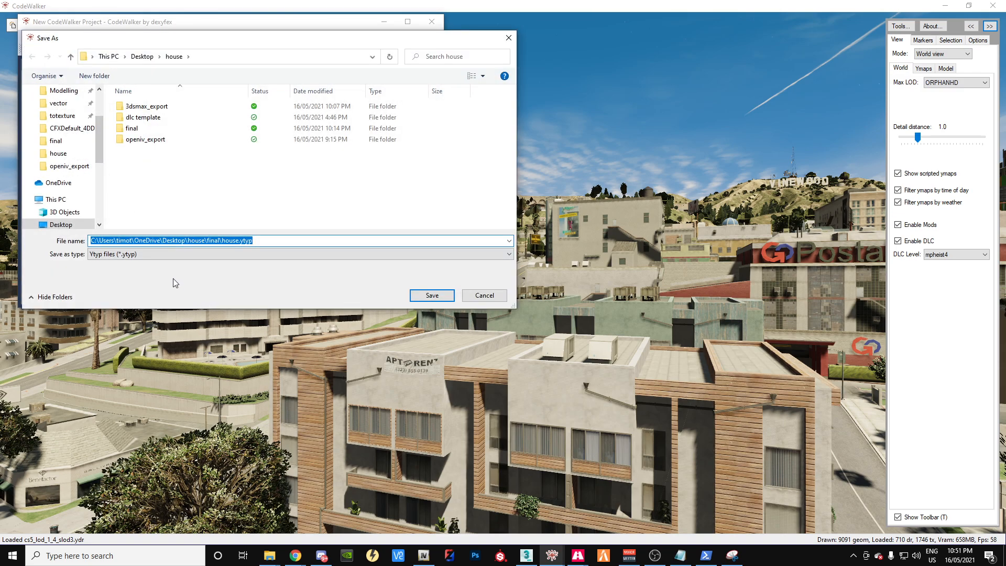
click(438, 295)
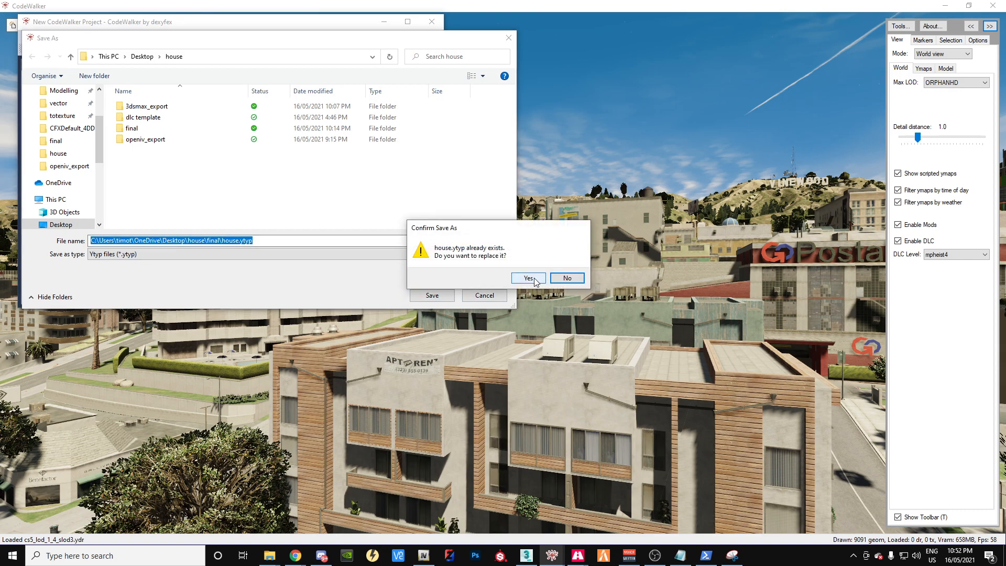
click(565, 278)
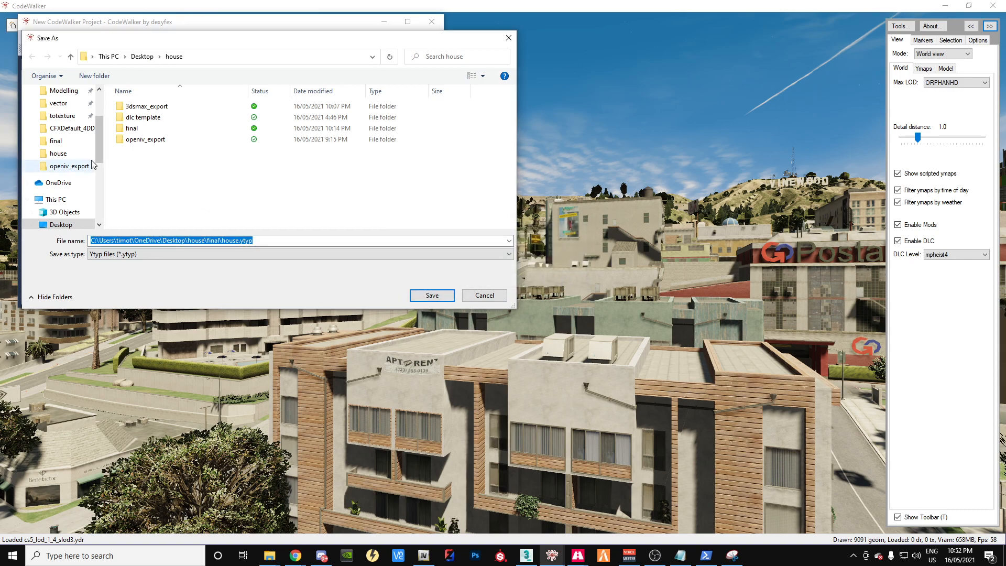
click(61, 224)
click(433, 296)
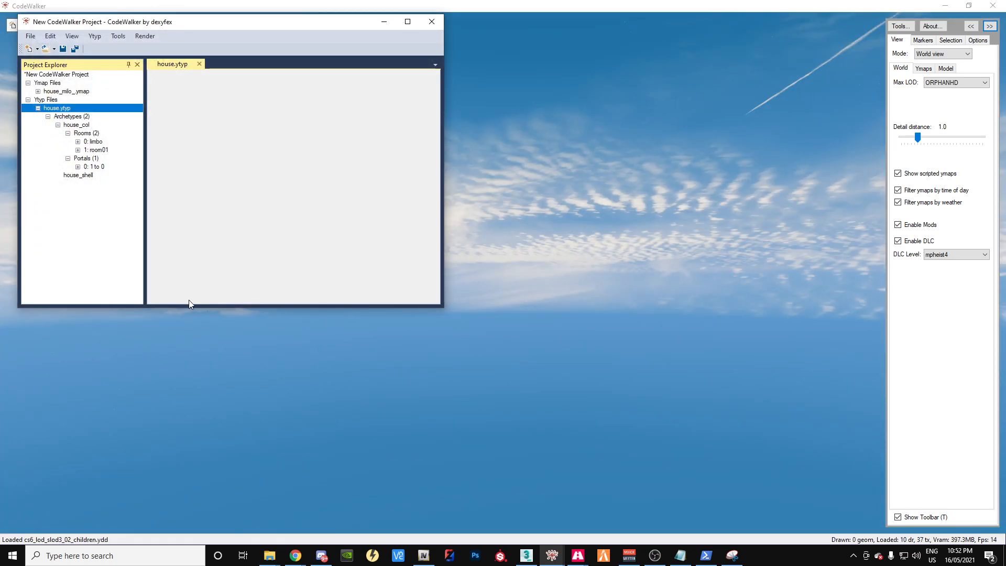
Step: Return to OpenIV and enable edit mode for adding the Desktop house.ytyp to the house stream folder
click(944, 6)
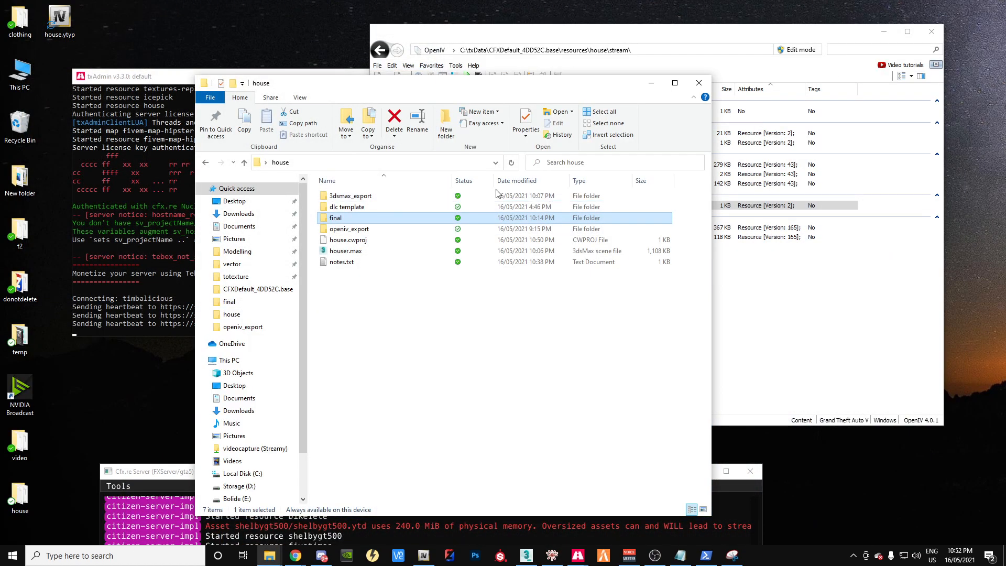
click(652, 83)
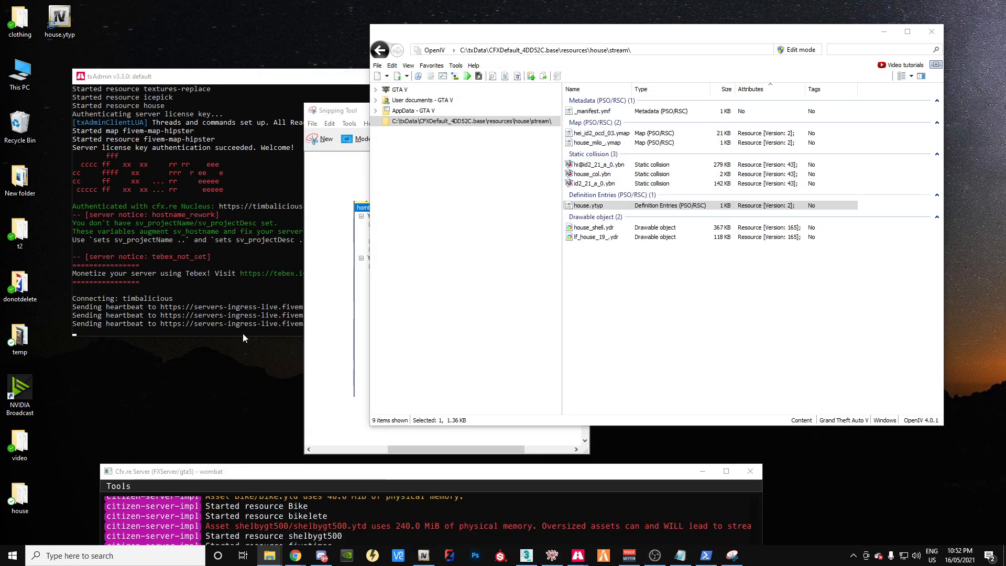
drag(59, 21, 632, 324)
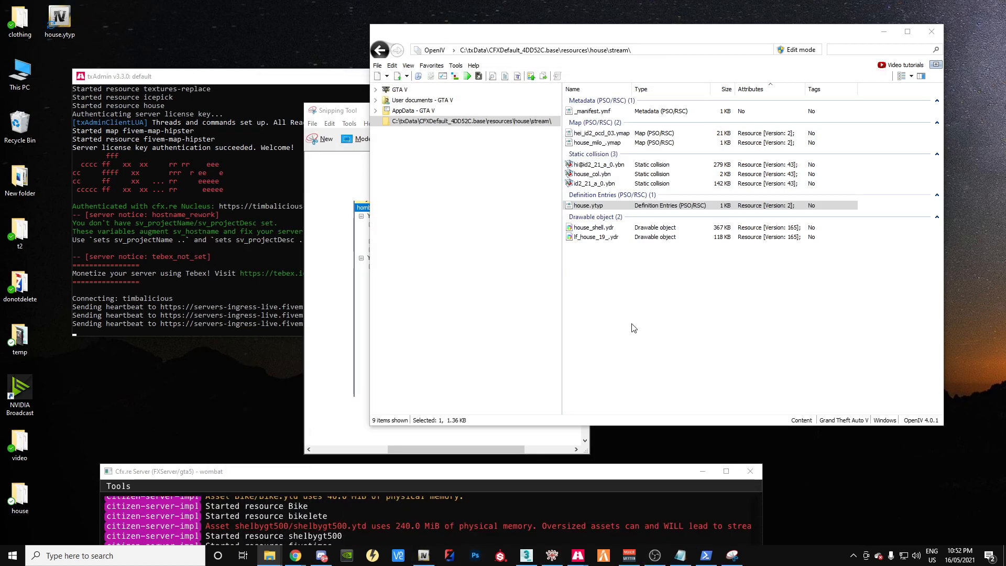
click(807, 48)
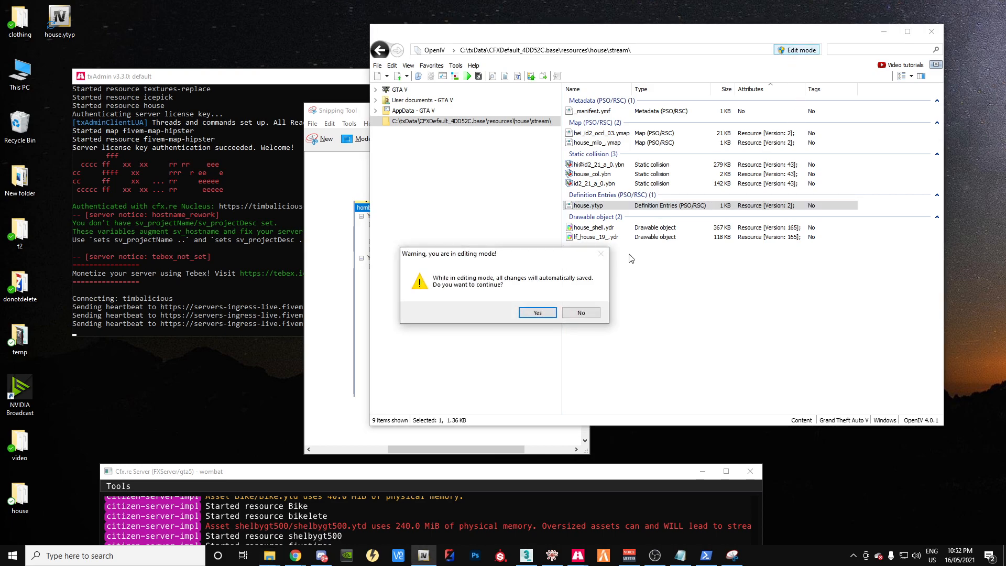
click(538, 313)
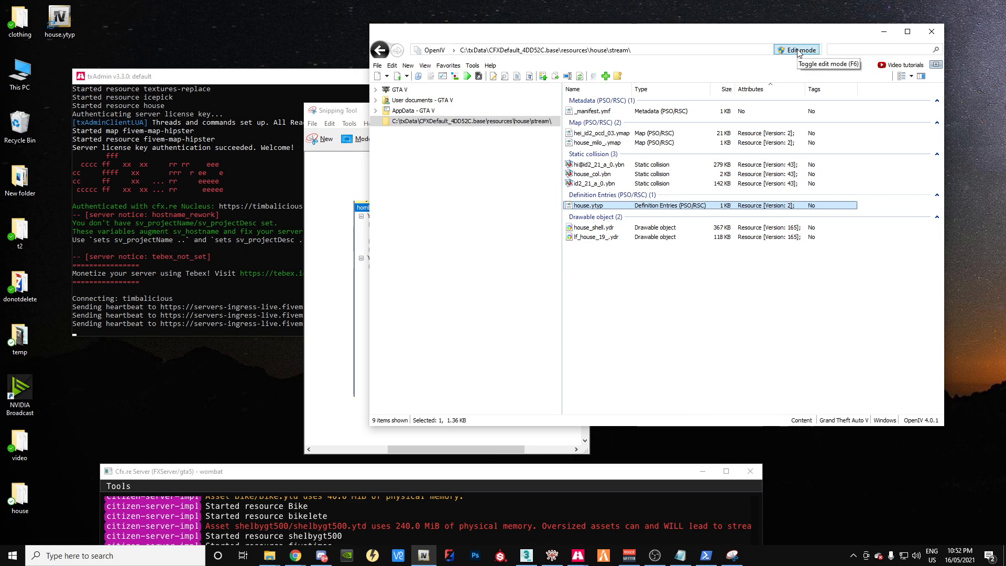
Step: Replace house.ytyp in the house stream folder with the Desktop copy and turn edit mode off
click(587, 219)
key(Delete)
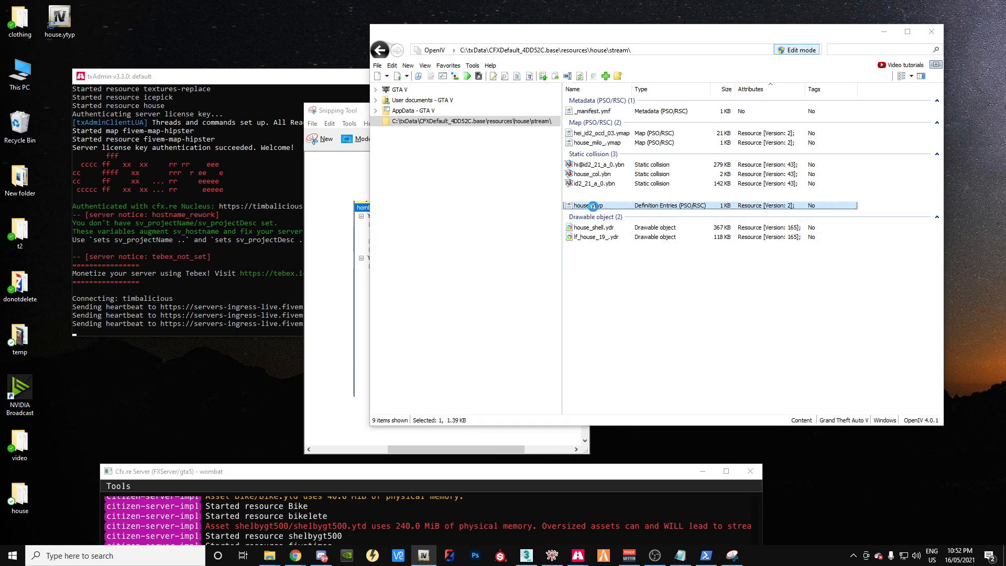
drag(51, 39, 544, 234)
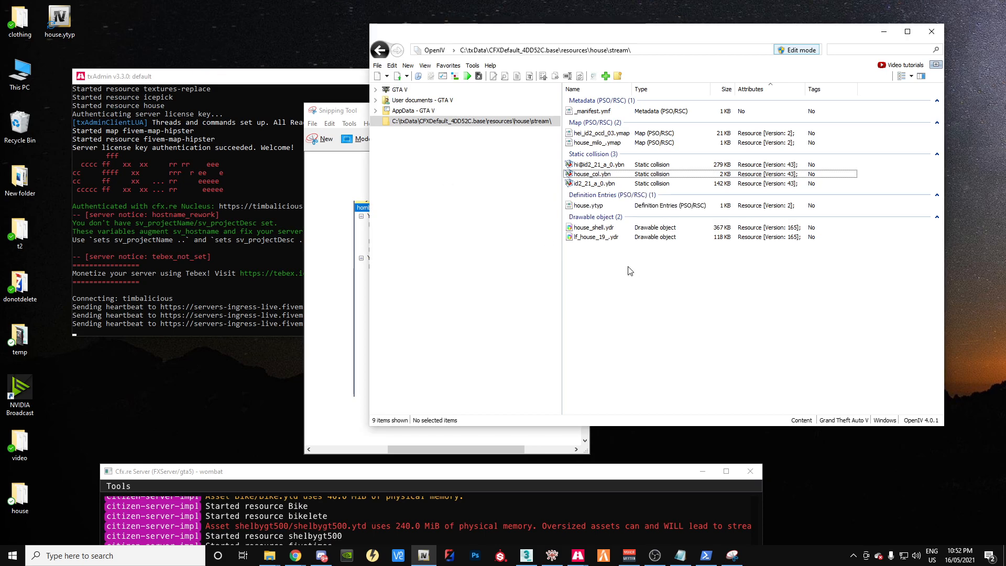
click(796, 51)
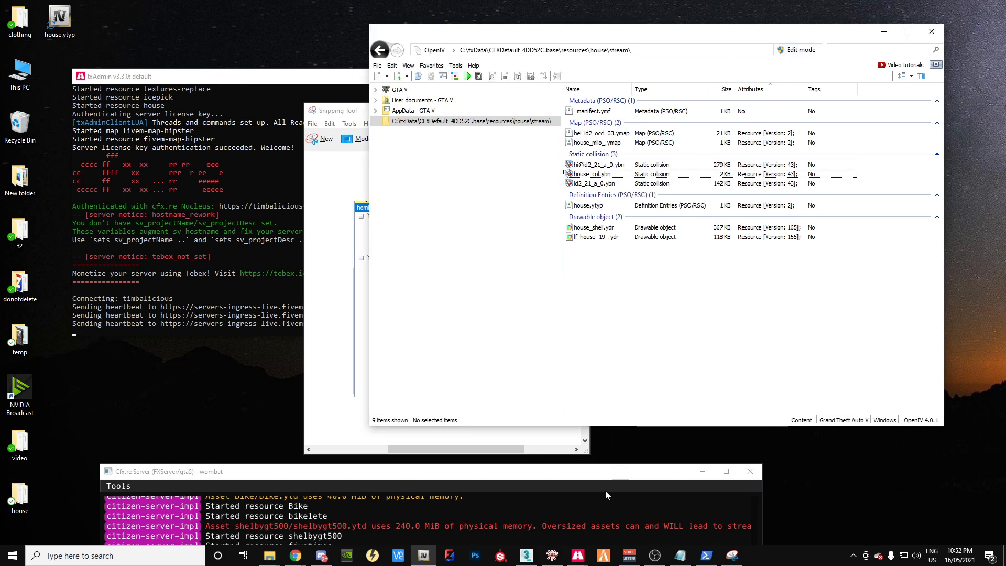
Step: Restart the txAdmin server and reconnect to the wombat server in FiveM
click(750, 472)
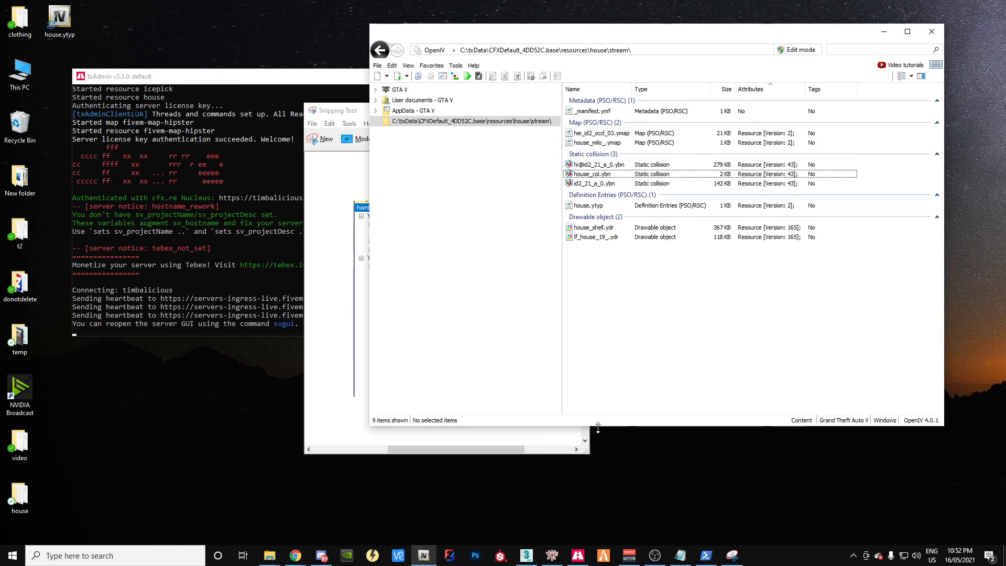
click(310, 77)
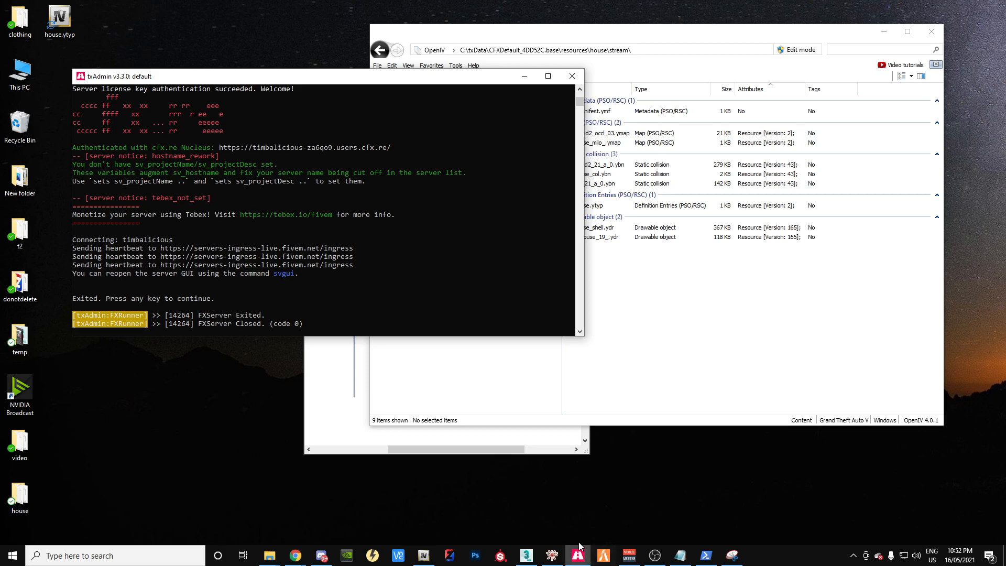
click(572, 76)
click(577, 556)
click(603, 555)
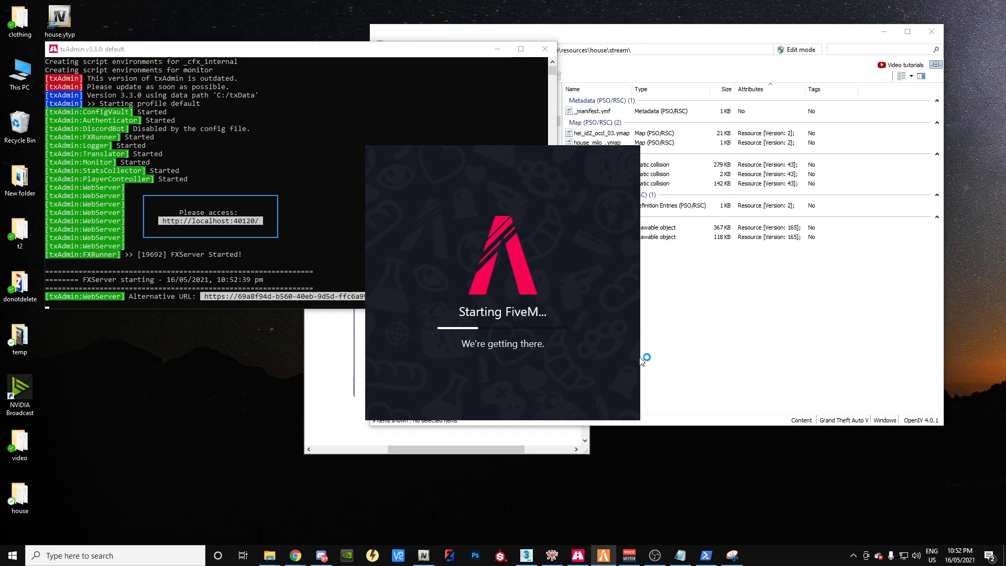
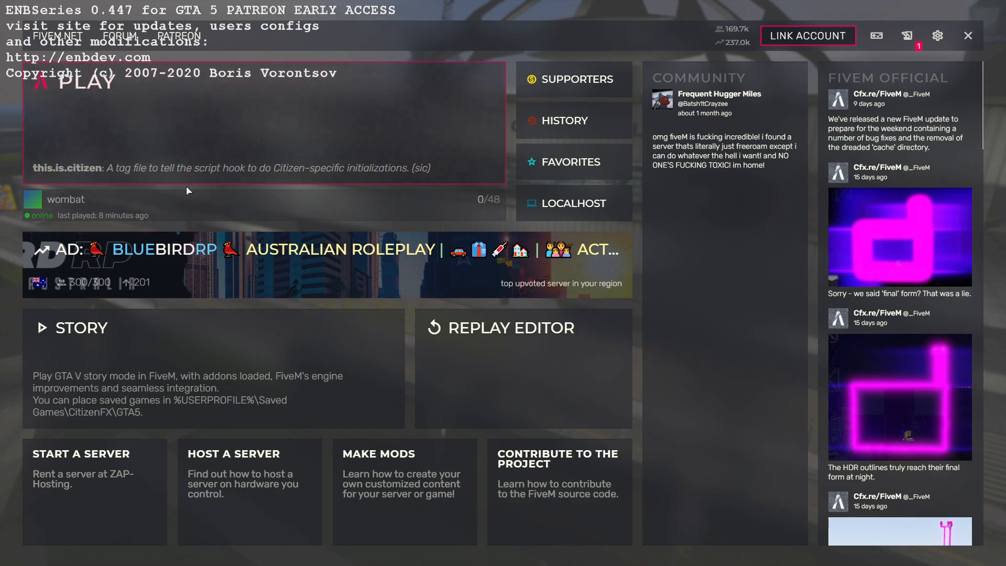
click(197, 204)
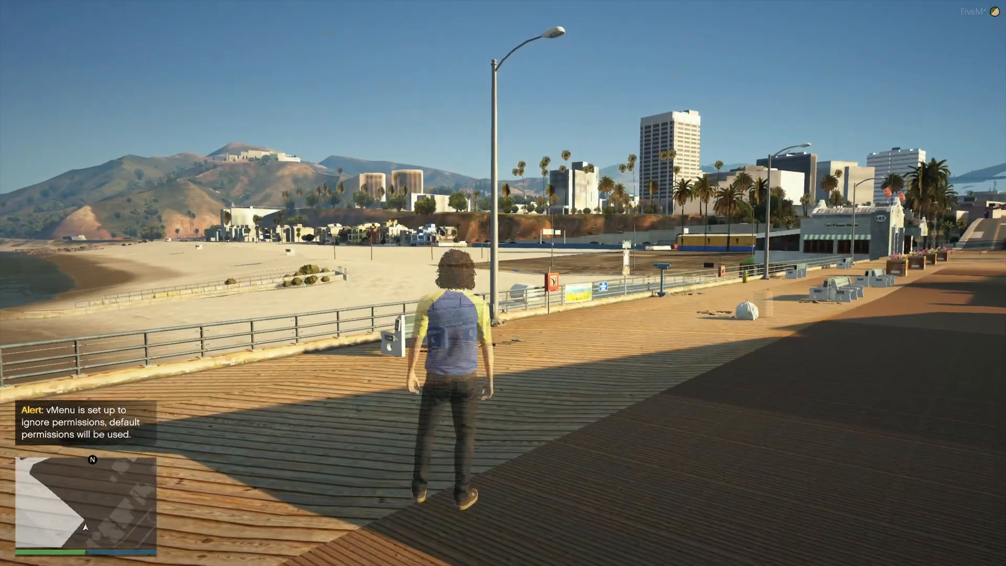
Step: Set a map waypoint in Mirror Park near the custom house and return to the game
key(Escape)
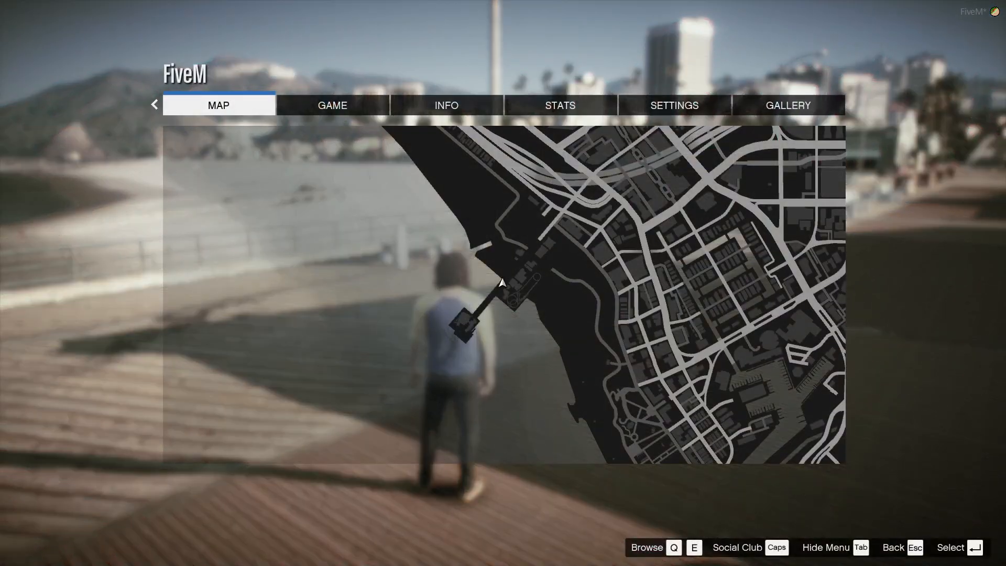
click(615, 354)
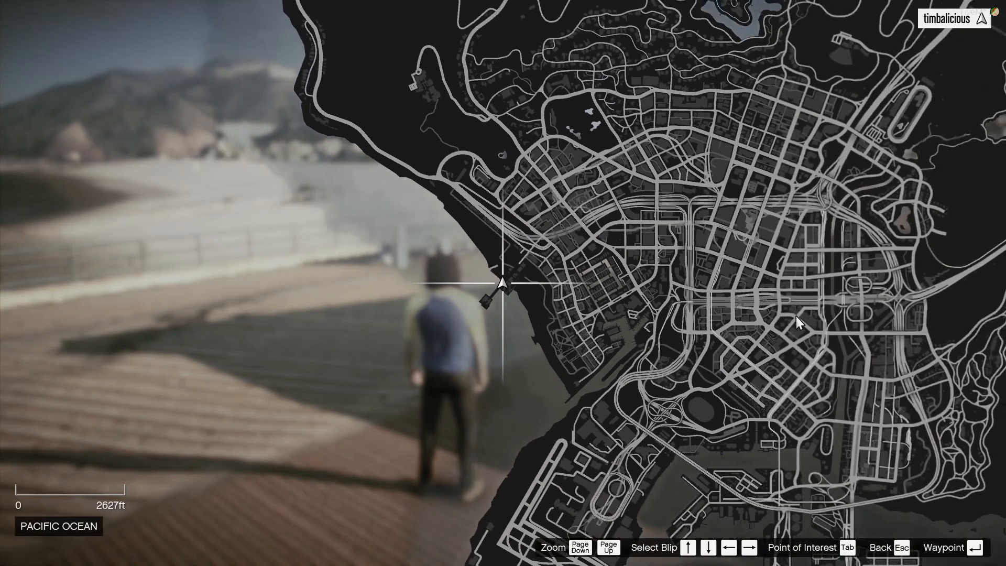
drag(796, 315, 633, 236)
drag(608, 191, 488, 273)
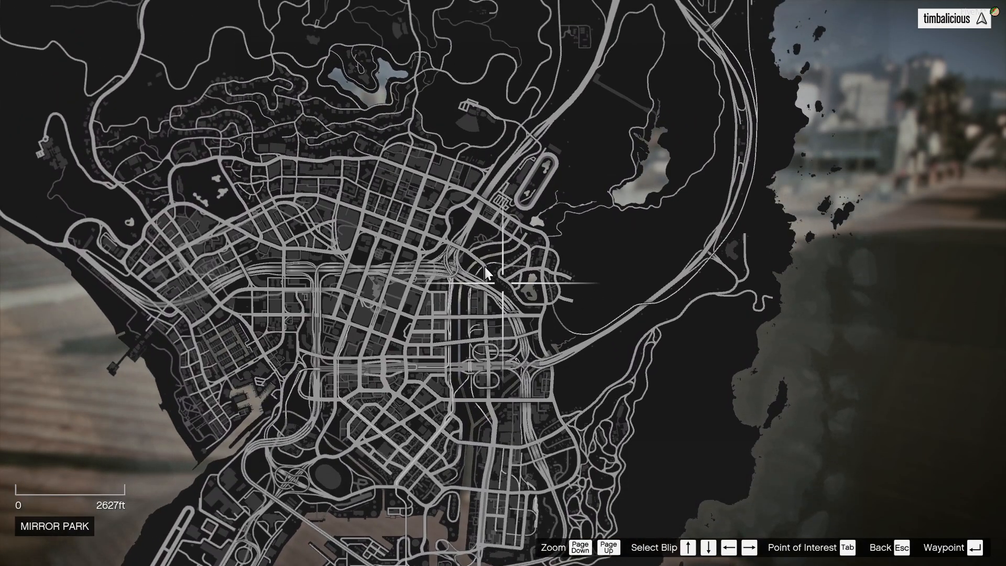
click(513, 273)
key(Escape)
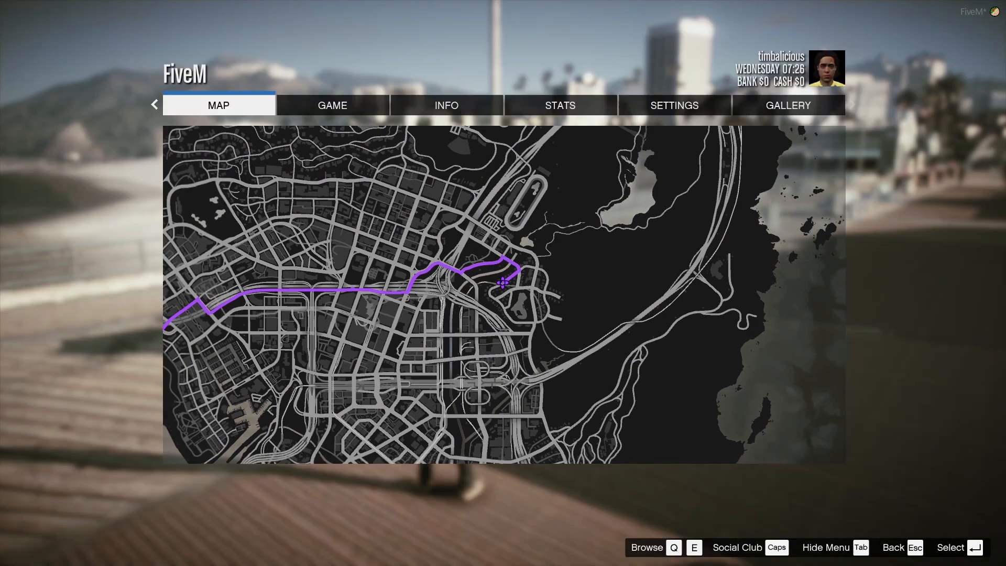
key(Escape)
Step: Teleport the character to the Mirror Park waypoint using the vMenu teleport options, and close the menu
key(m)
key(Up)
key(Up)
key(Return)
key(Return)
key(Return)
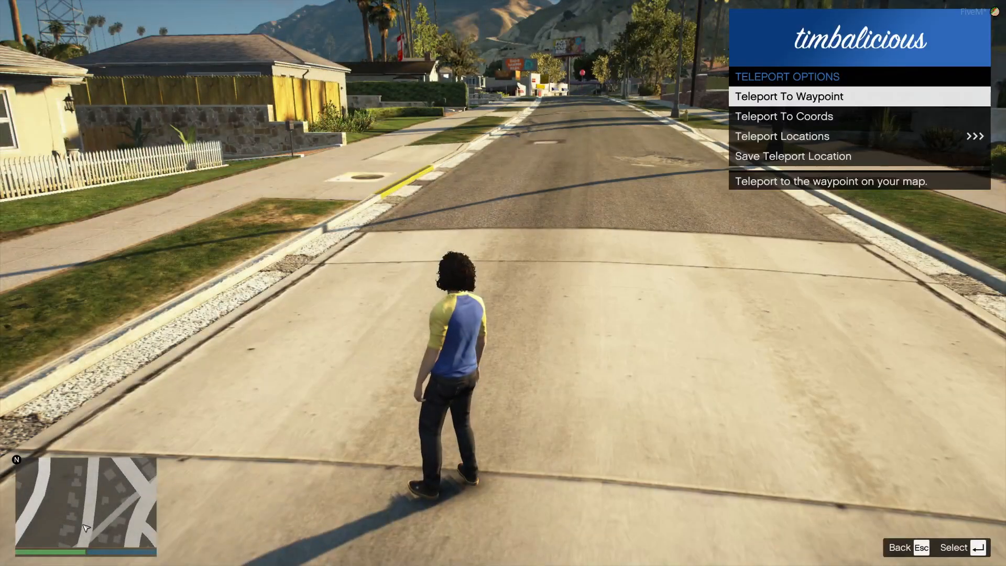
key(w)
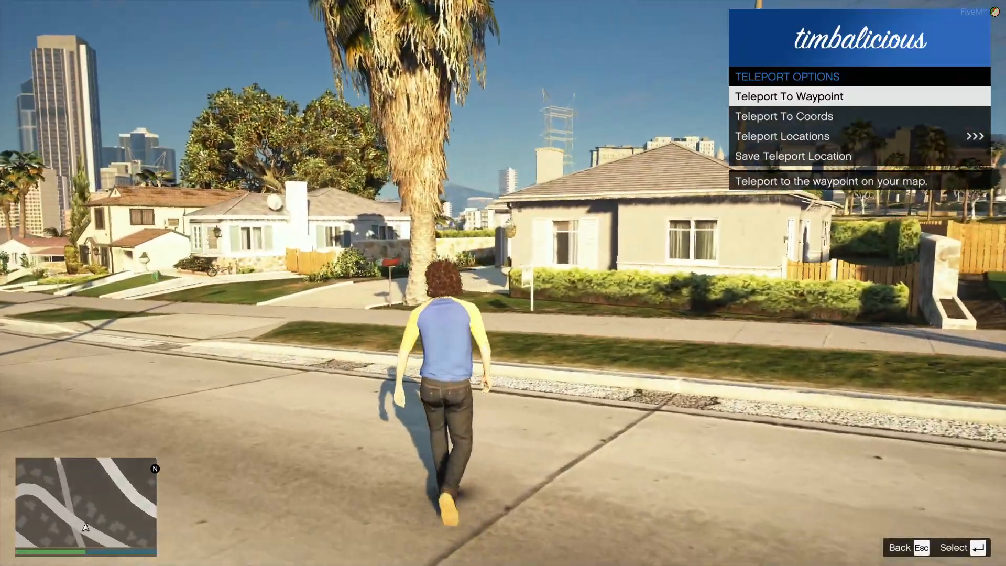
key(m)
Step: Run up the driveway of the custom house and enter through its front door
key(w)
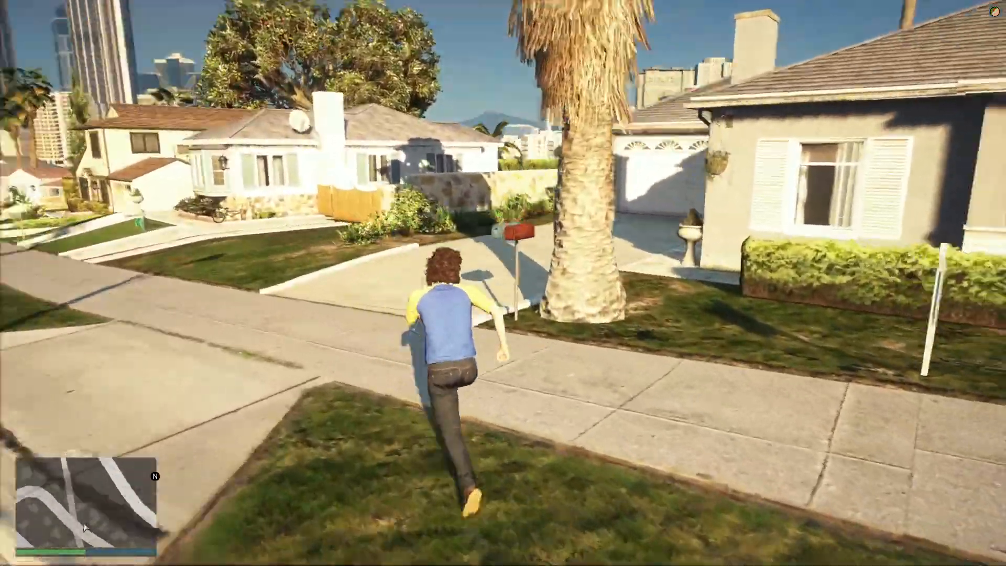
key(w)
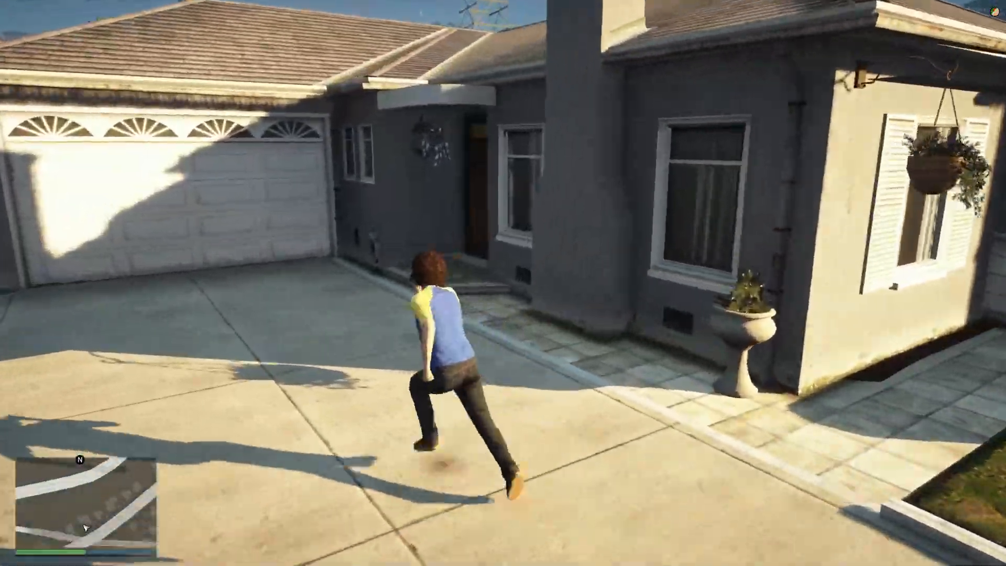
key(w)
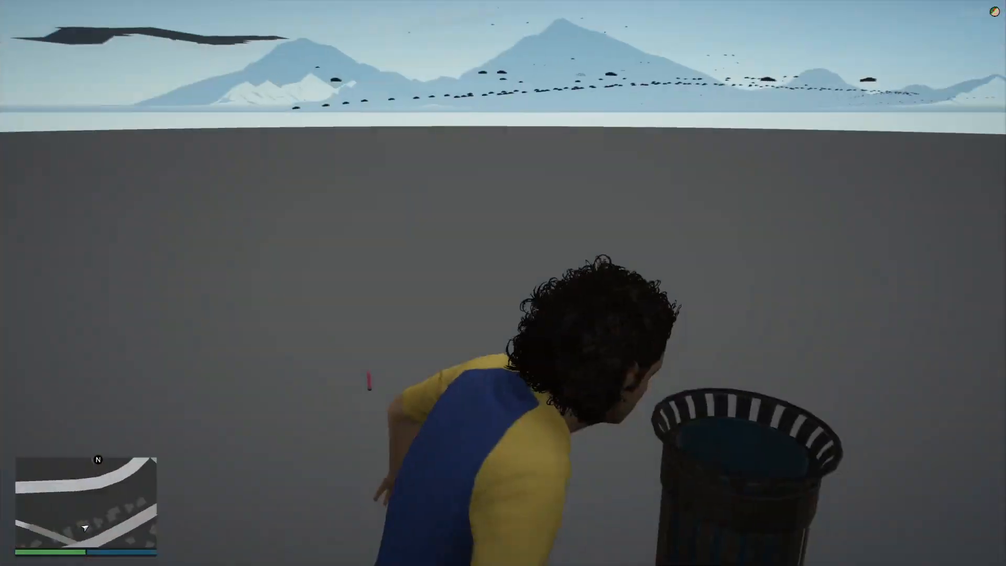
Step: Walk around inside the house to check how the interior shell, the props and the front door render
key(w)
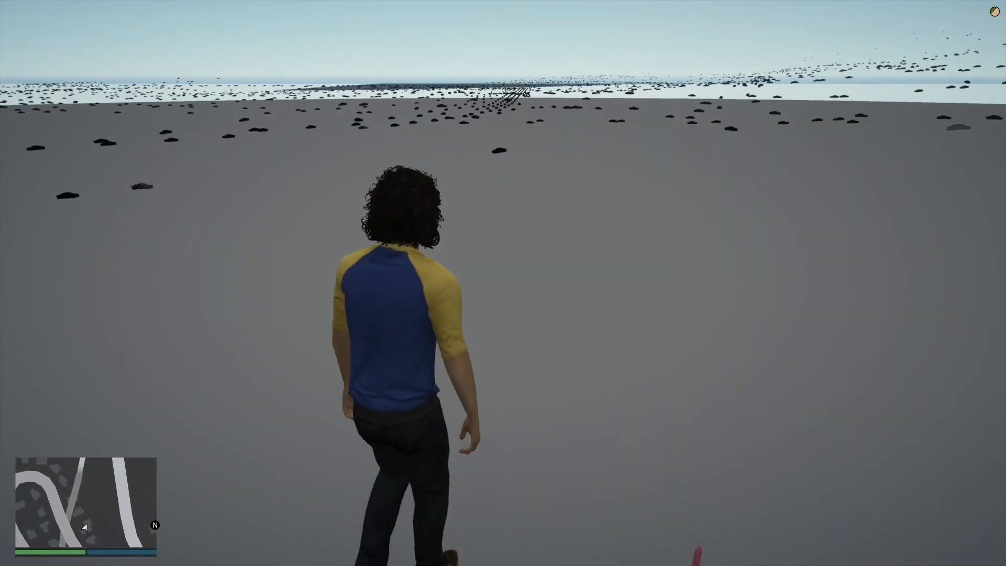
key(w)
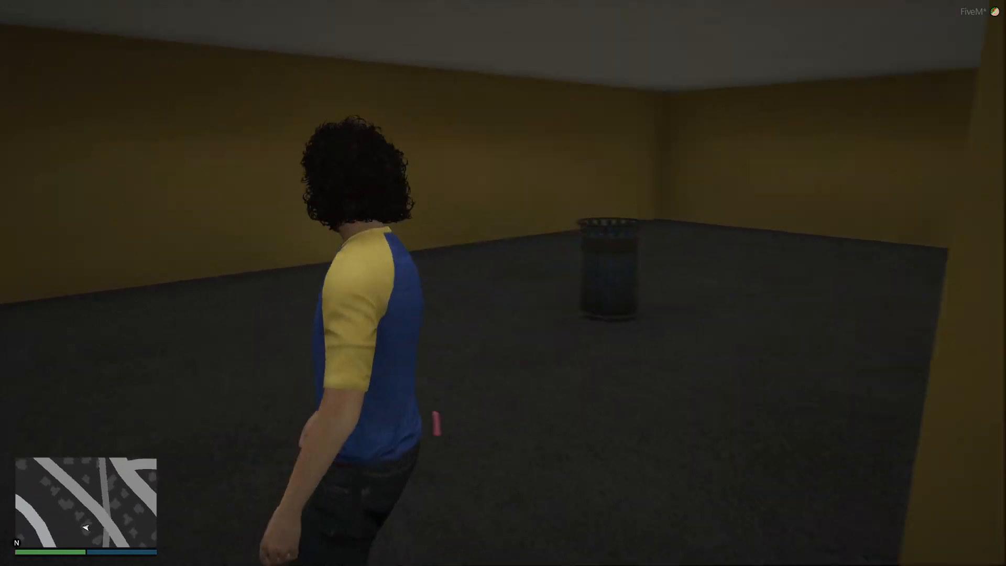
key(w)
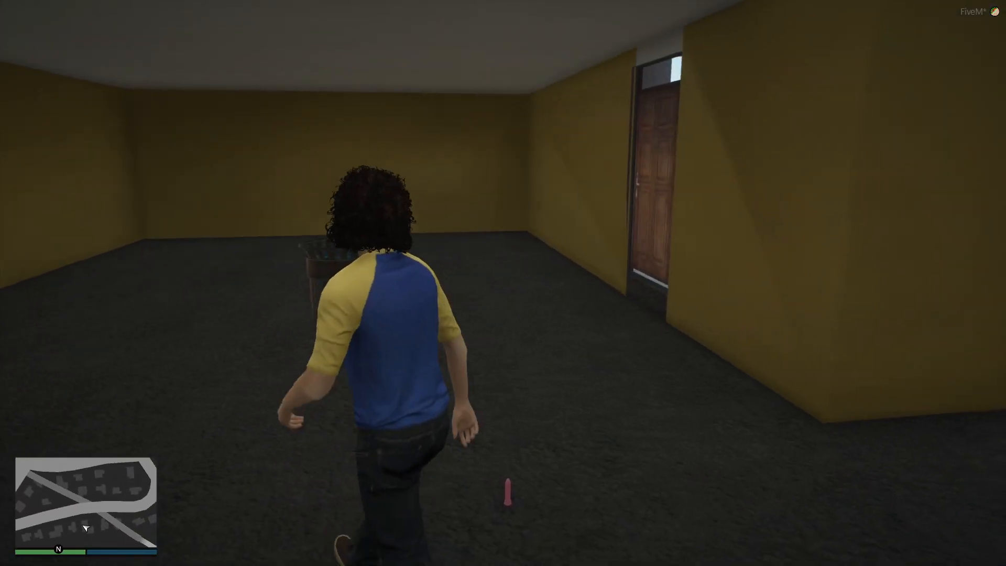
key(s)
key(w)
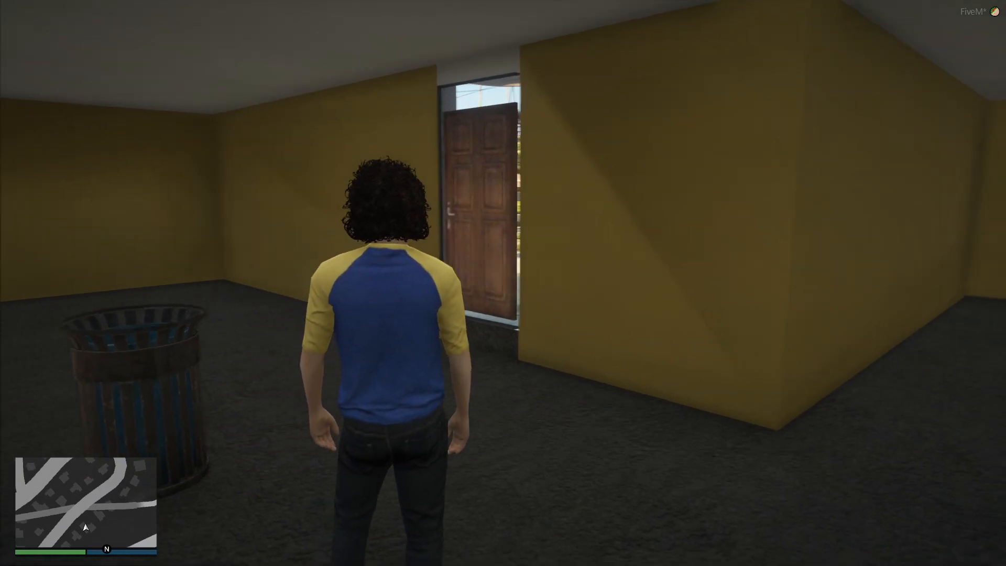
key(w)
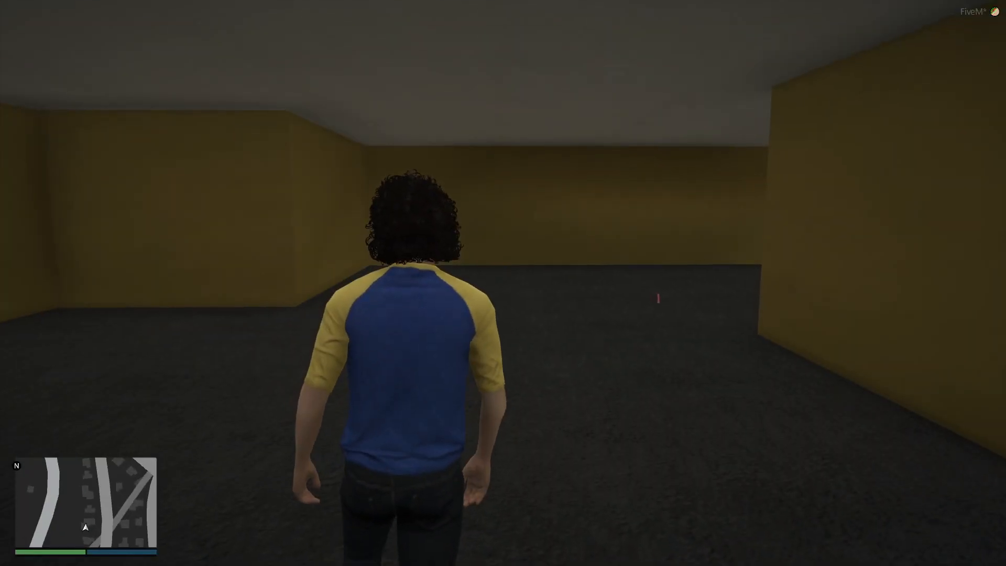
key(w)
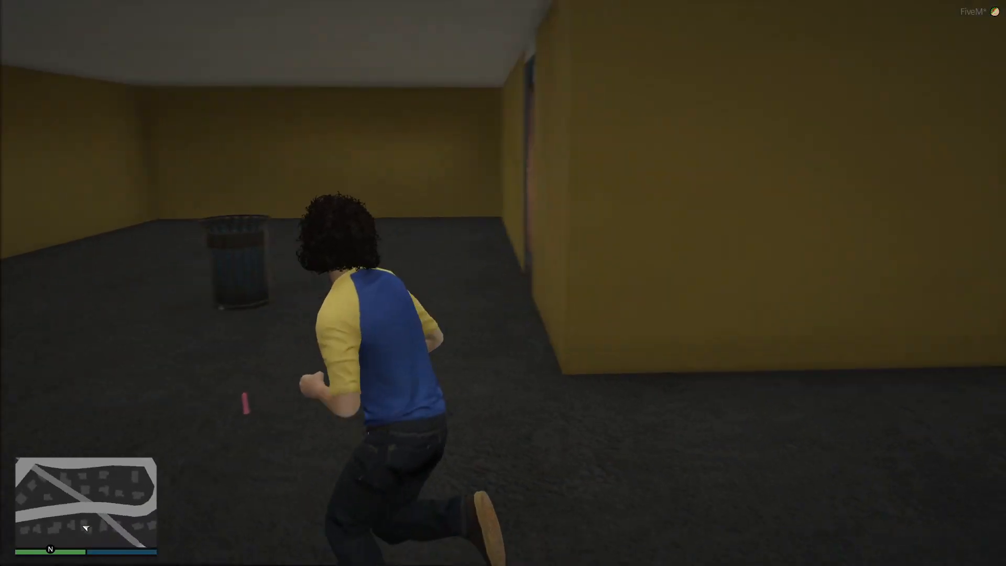
Step: Move about just inside the front doorway to check how the walls and the outside view render there
key(w)
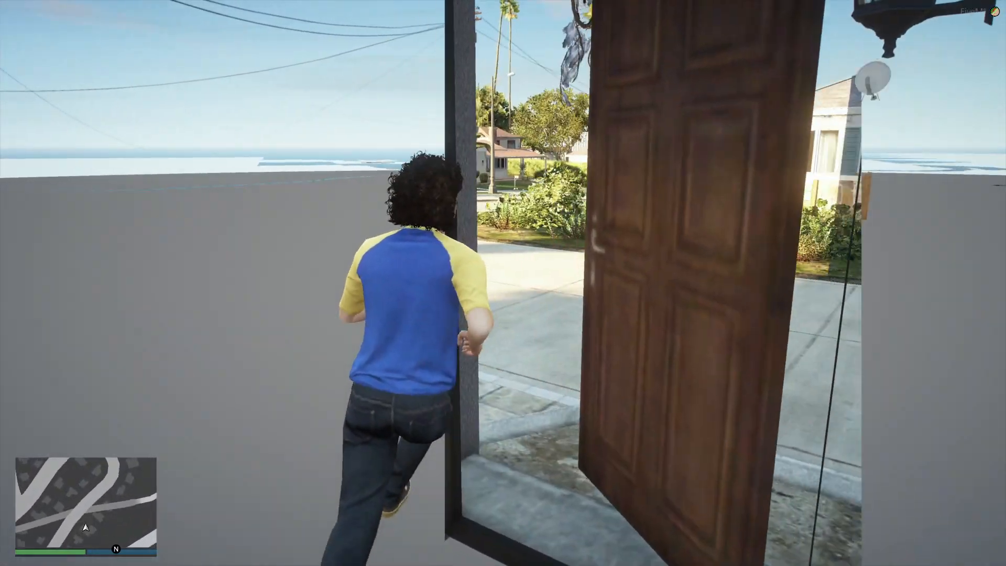
key(d)
key(w)
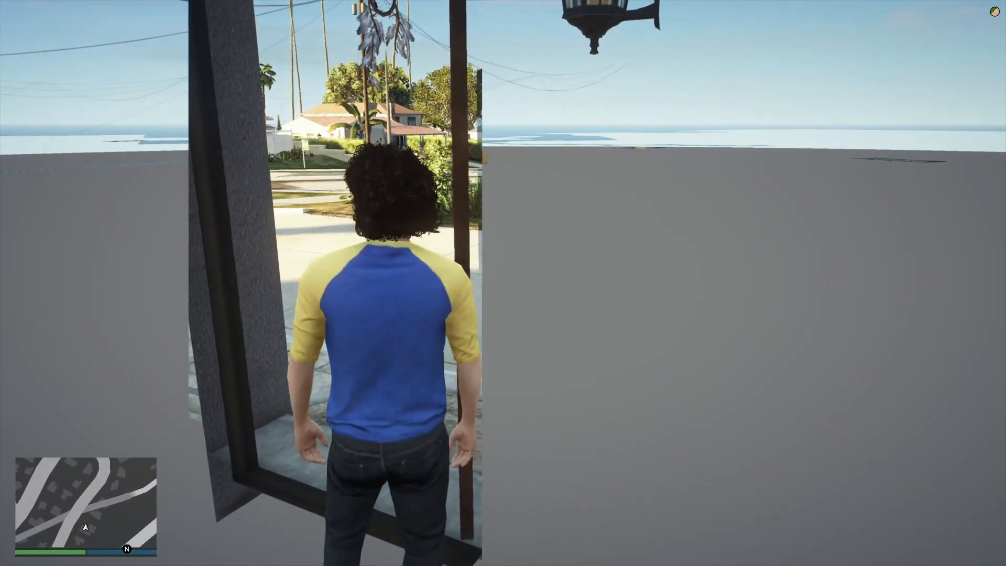
key(w)
key(w)
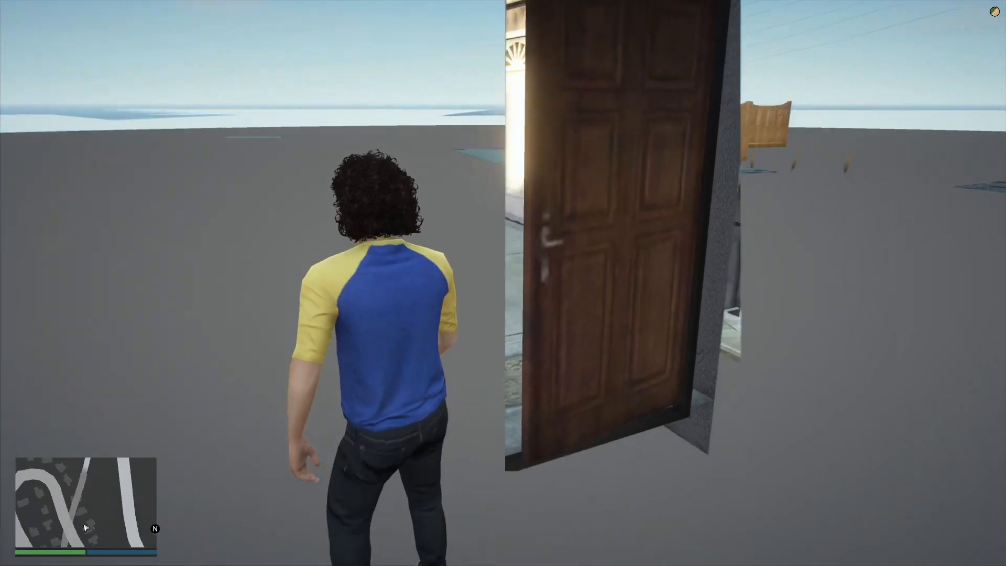
key(w)
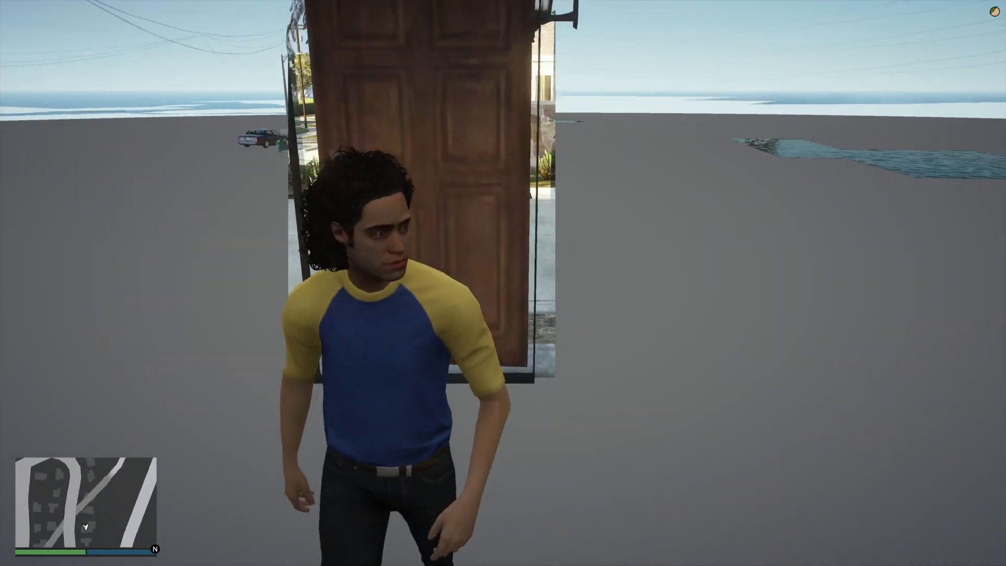
Step: Leave the house and run along its front yard to inspect the exterior and windows, returning to the driveway
key(w)
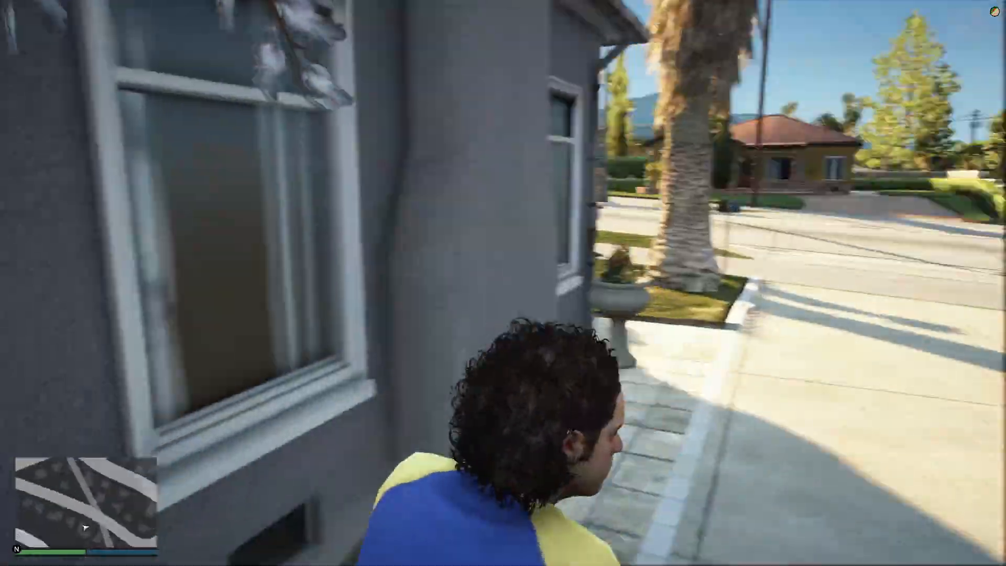
key(w)
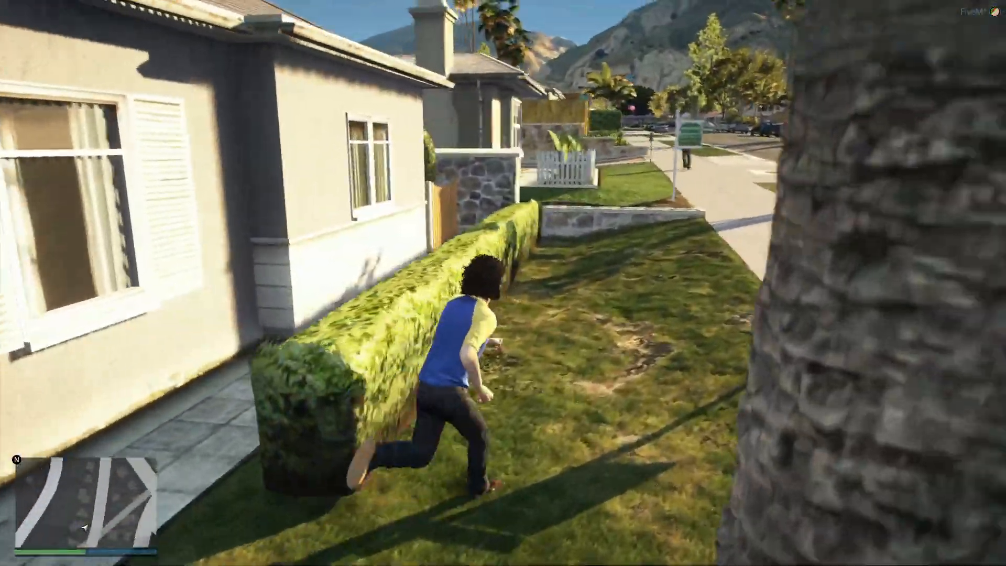
key(w)
key(space)
key(w)
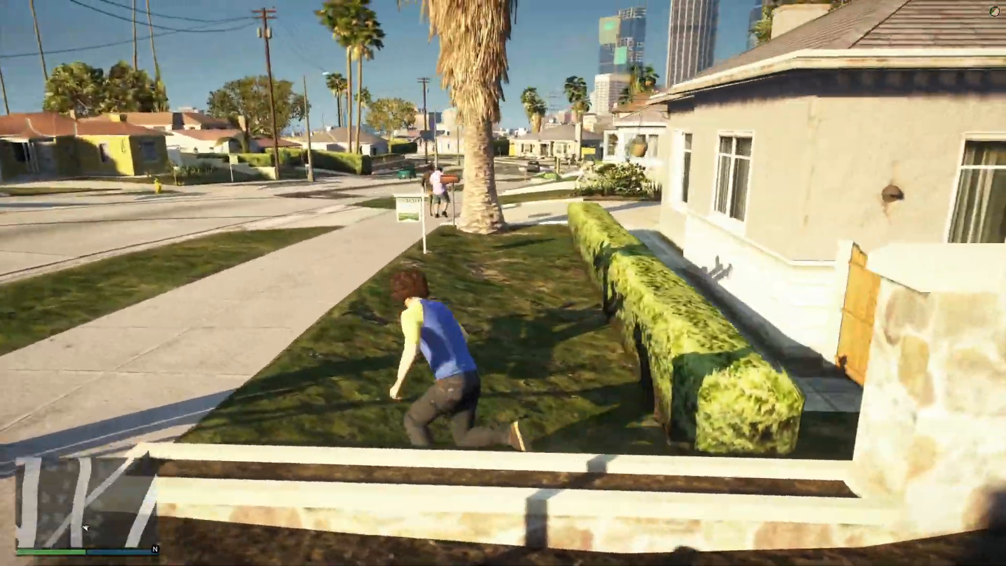
key(w)
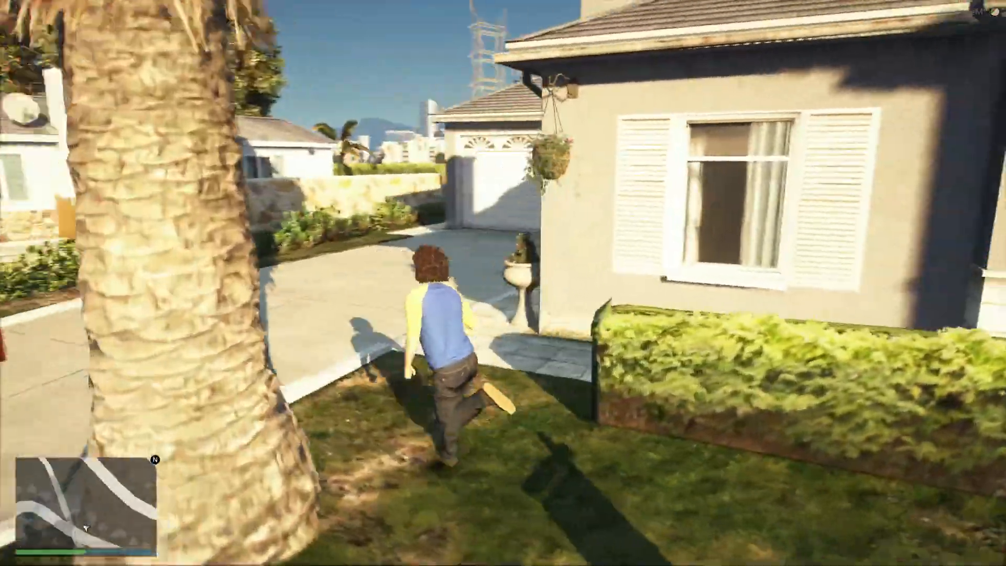
key(w)
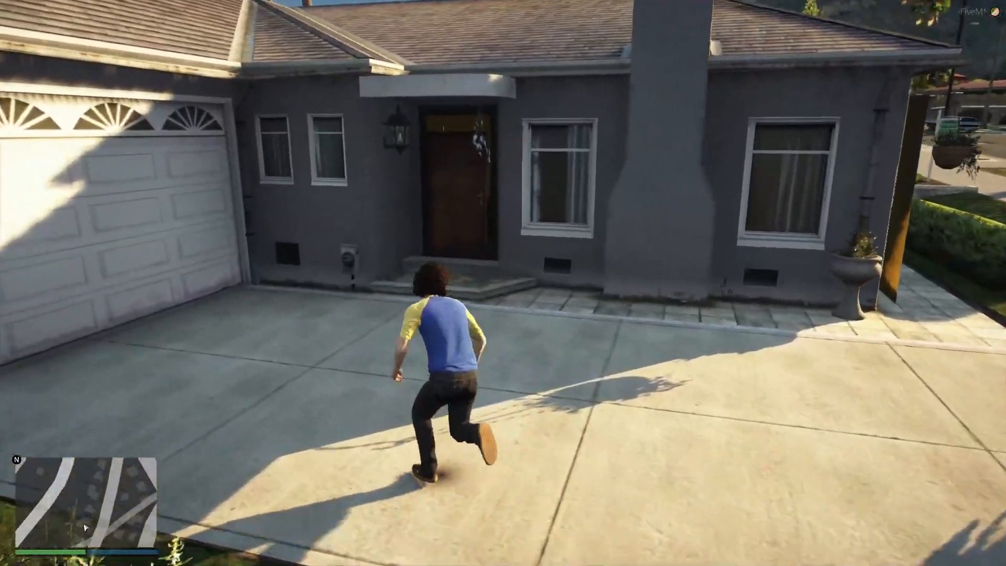
Step: Re-enter the house for another check of the room and its props, and bring up the Windows desktop interface
key(w)
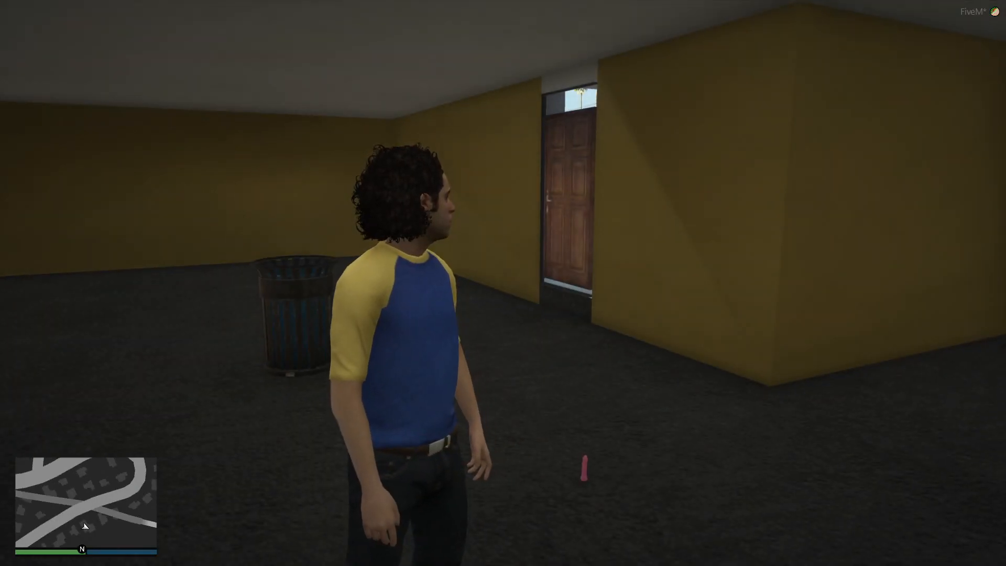
key(s)
key(w)
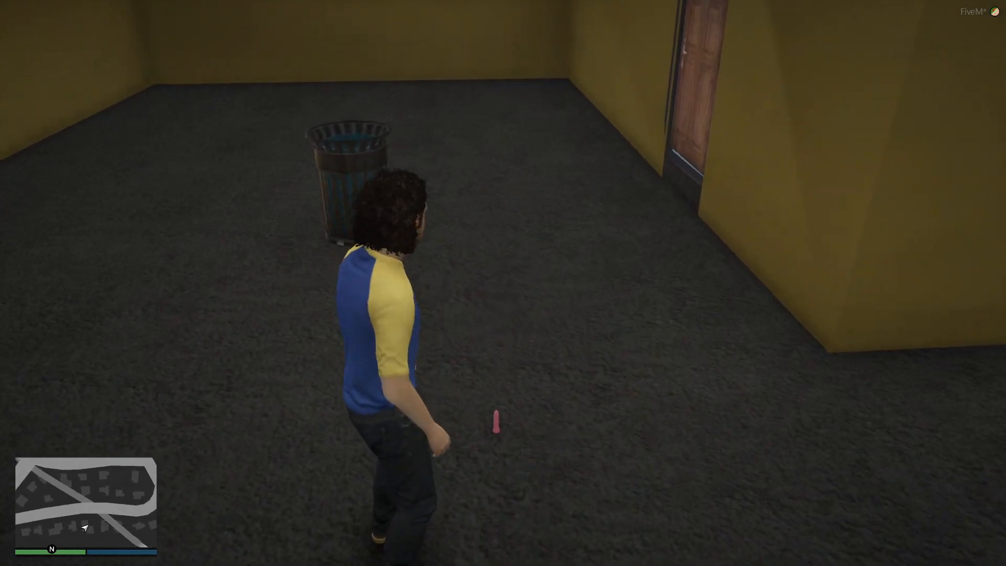
key(e)
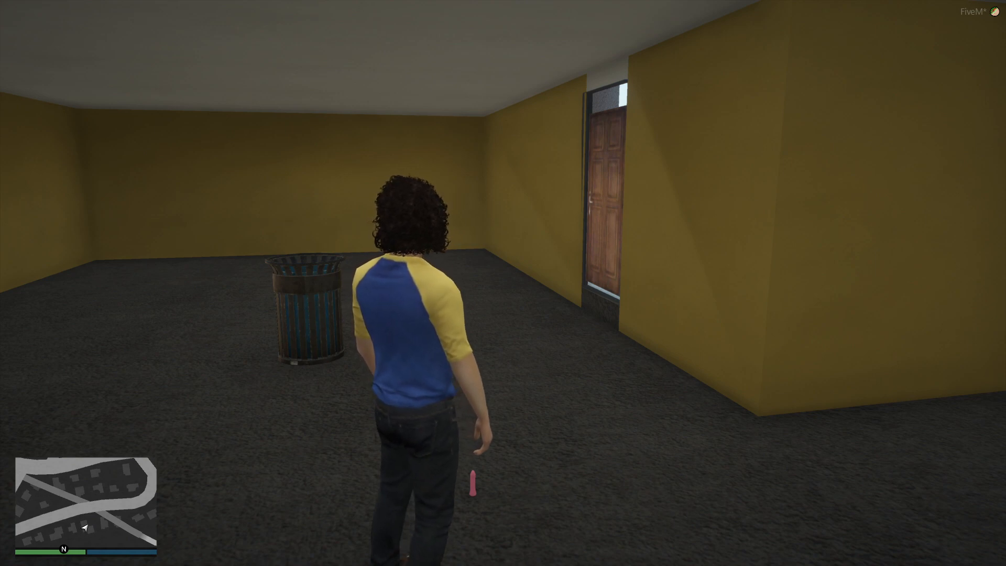
key(super)
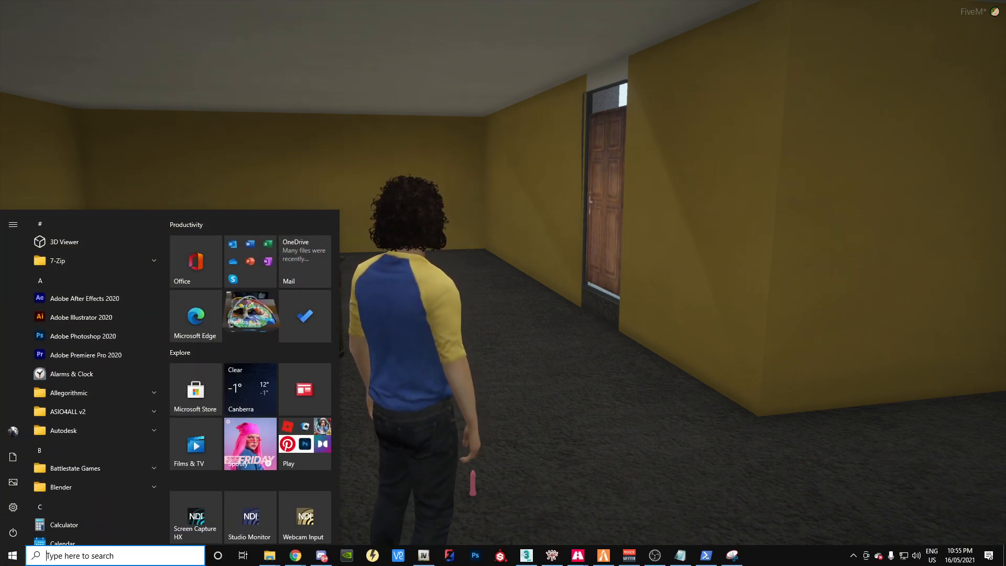